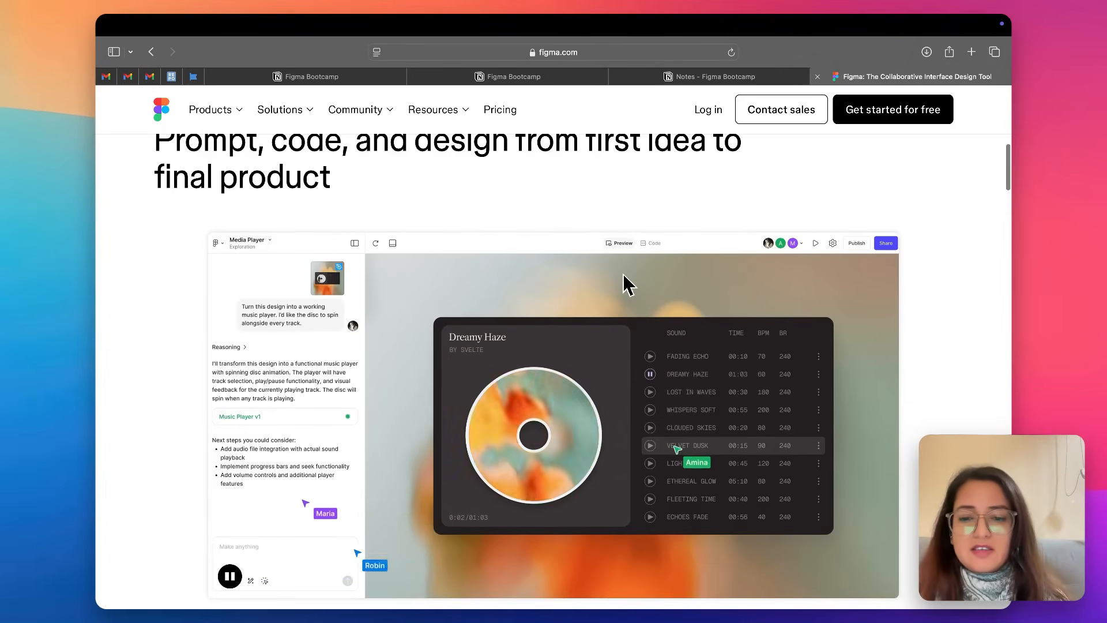
Examine the product showcase on the Figma homepage, viewing the Prompt and Design demos.
scroll(626, 284, down, 2)
scroll(628, 284, down, 1)
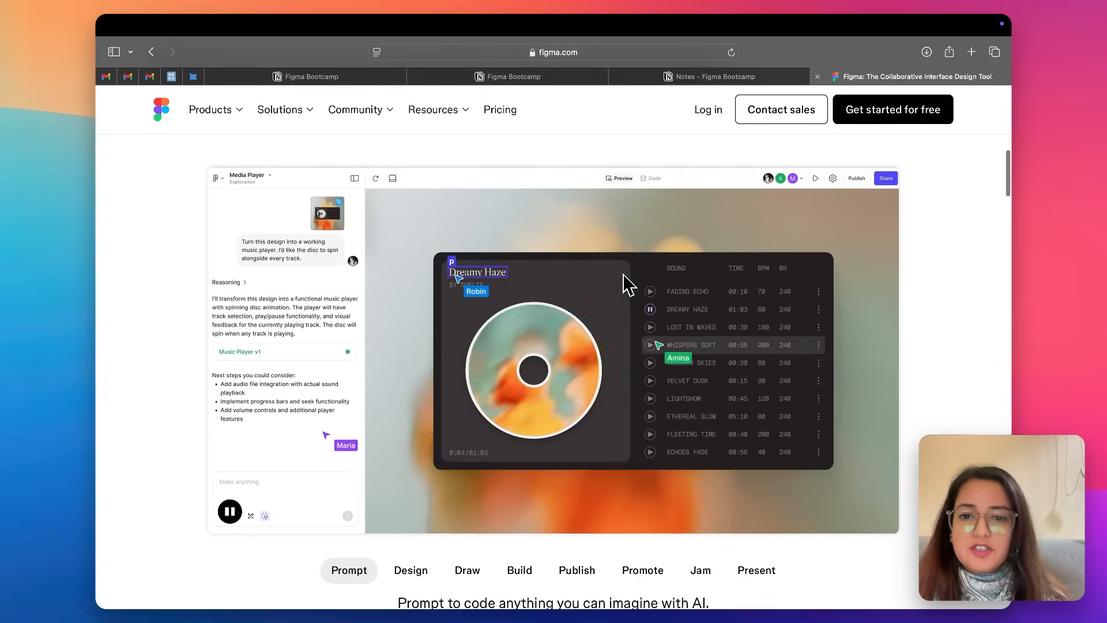
scroll(628, 284, down, 3)
scroll(628, 284, down, 5)
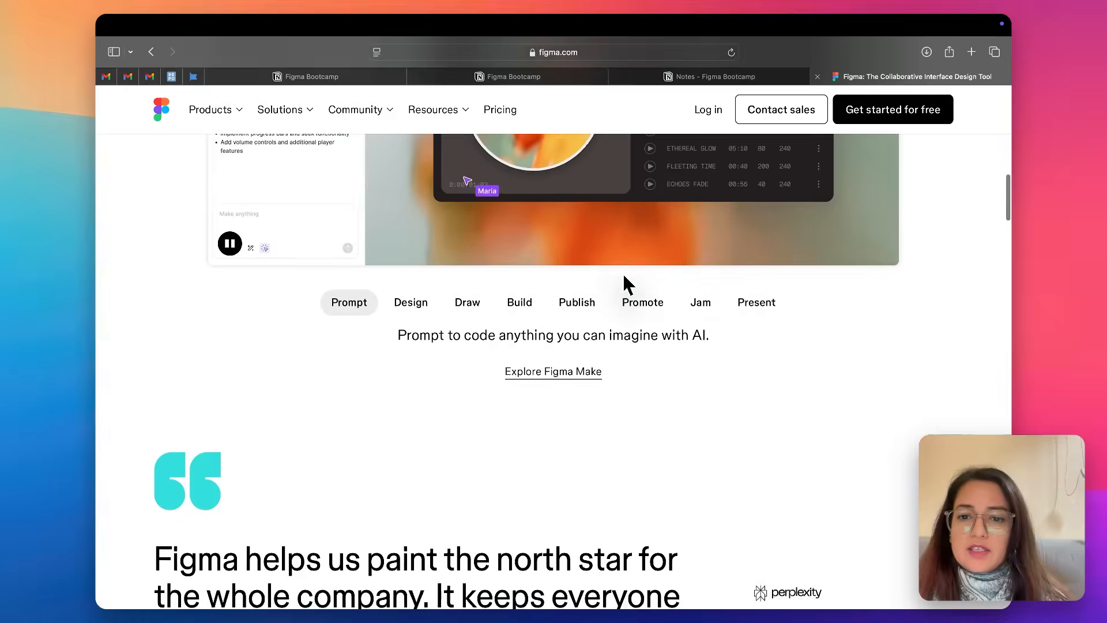
click(421, 289)
scroll(422, 292, up, 4)
scroll(421, 289, up, 3)
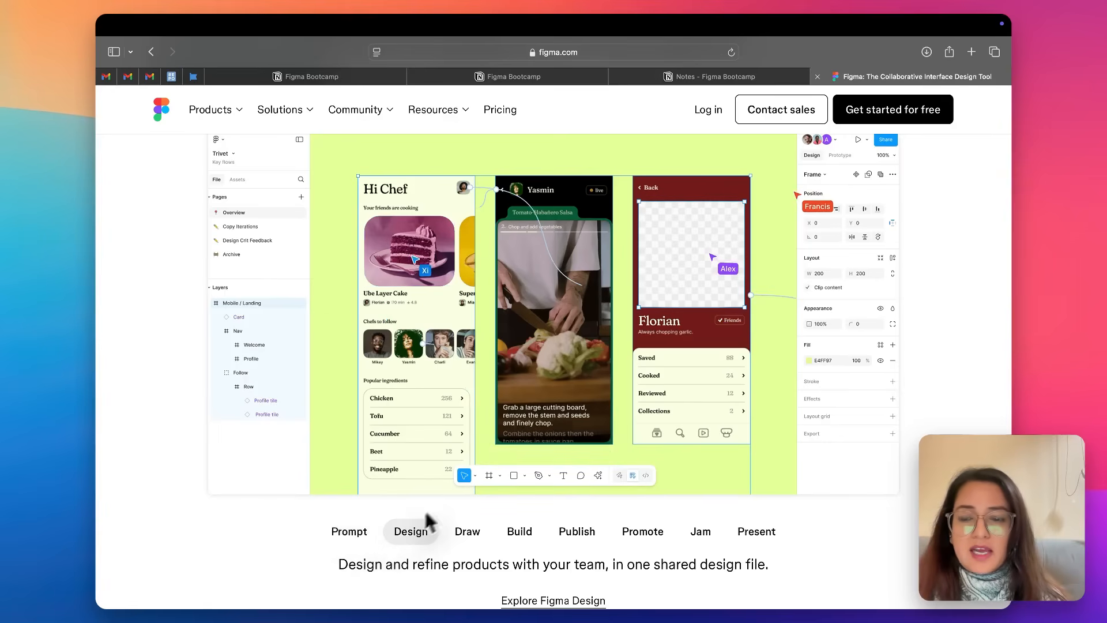
scroll(406, 527, up, 1)
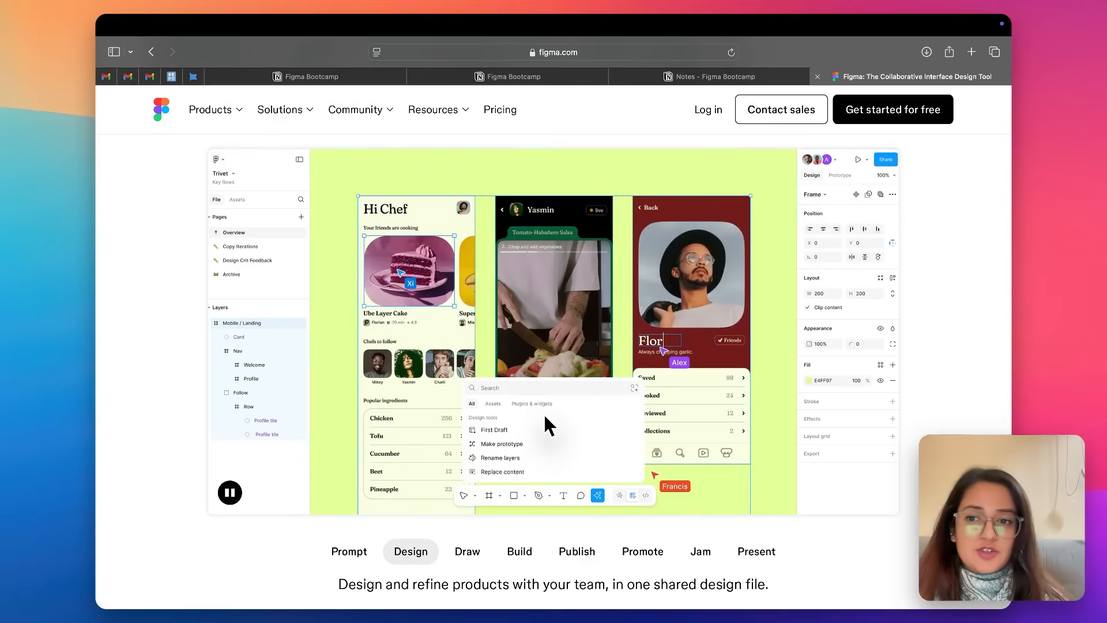
View the Draw, Build, Publish, Promote, Jam and Present demos in the showcase, then return to the Prompt demo.
click(461, 552)
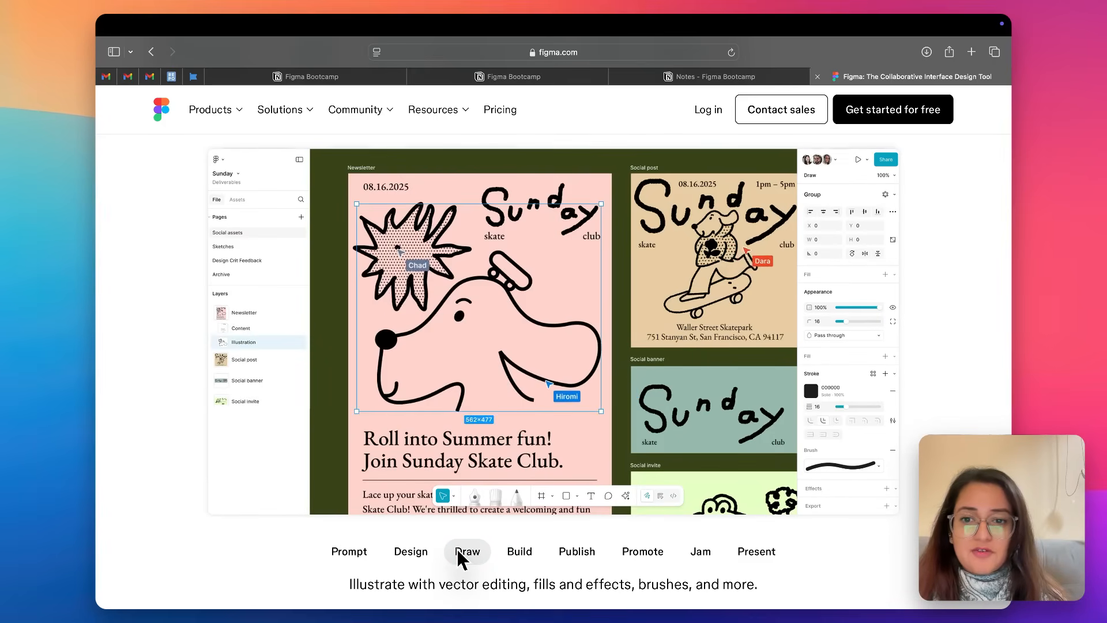
click(515, 553)
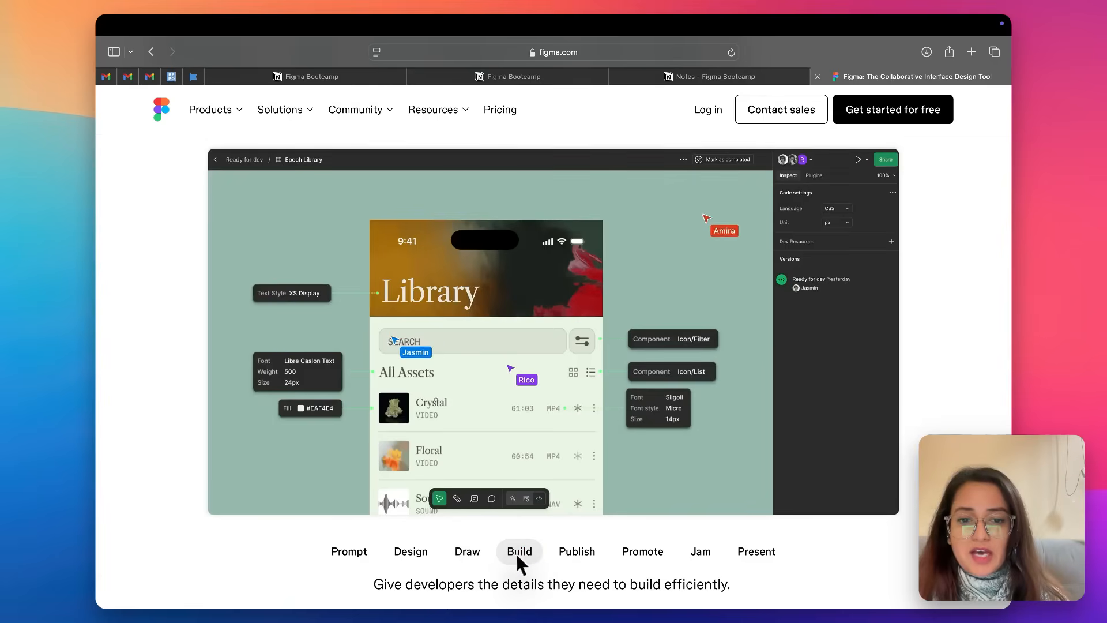
click(567, 554)
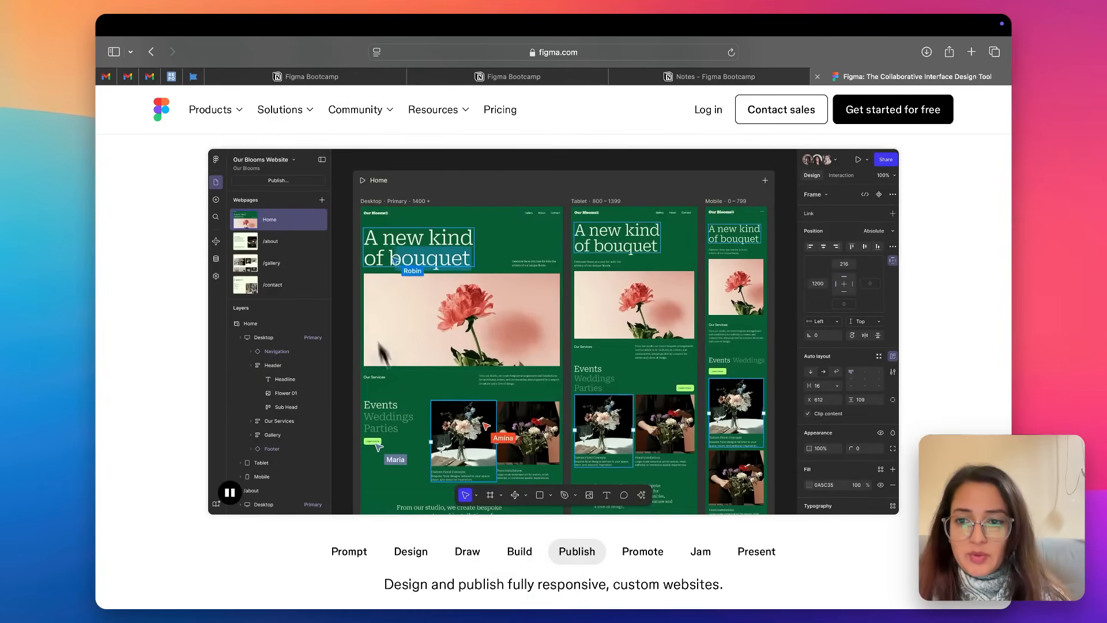
click(645, 559)
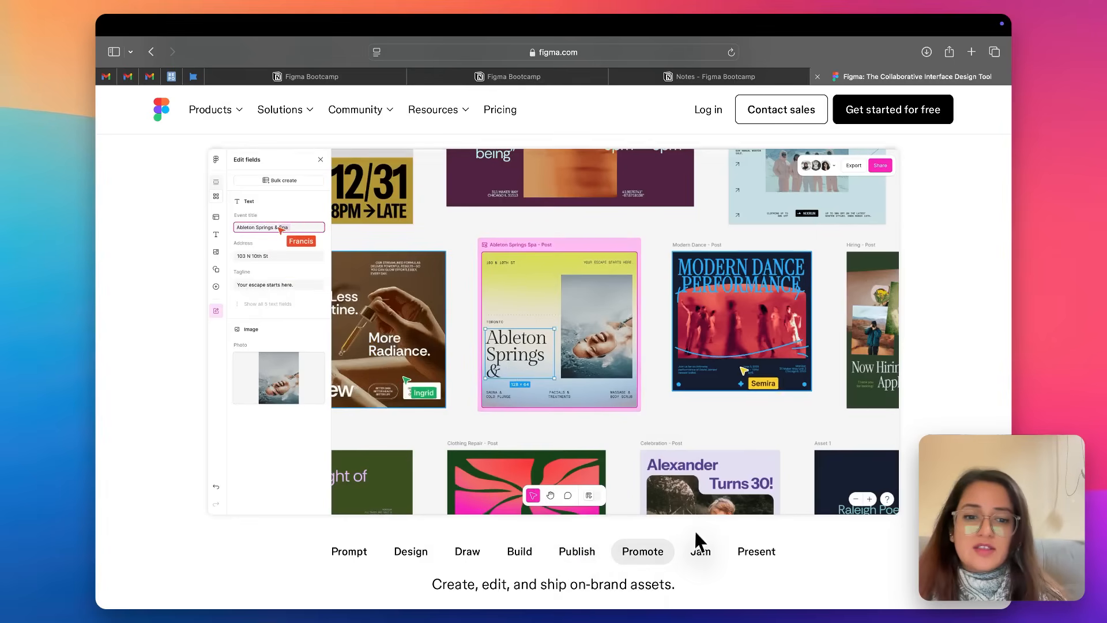
click(699, 554)
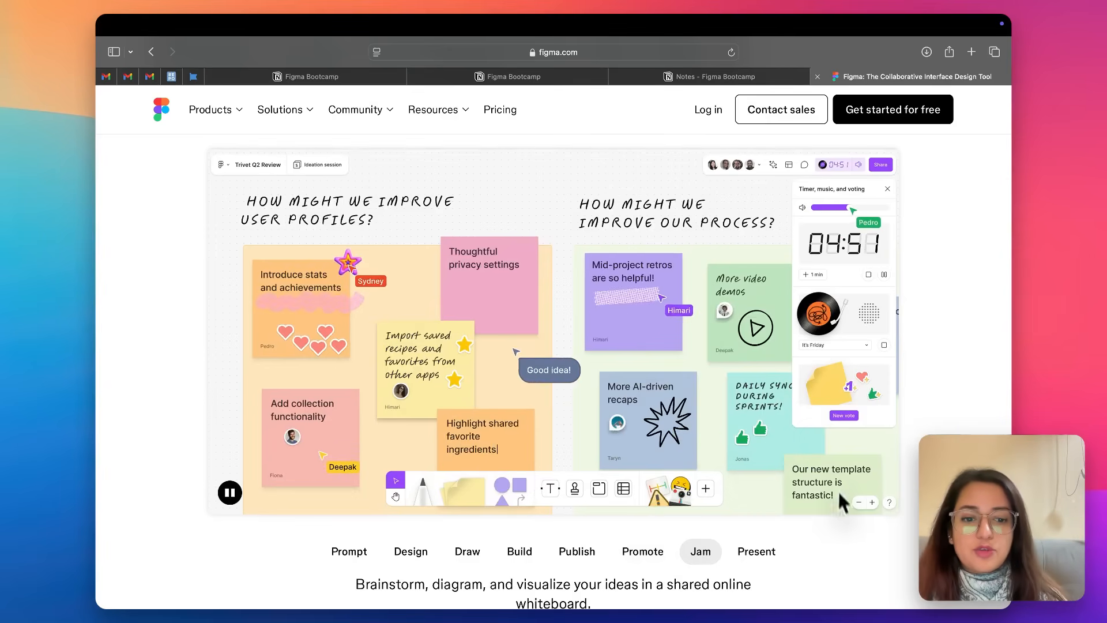
click(762, 554)
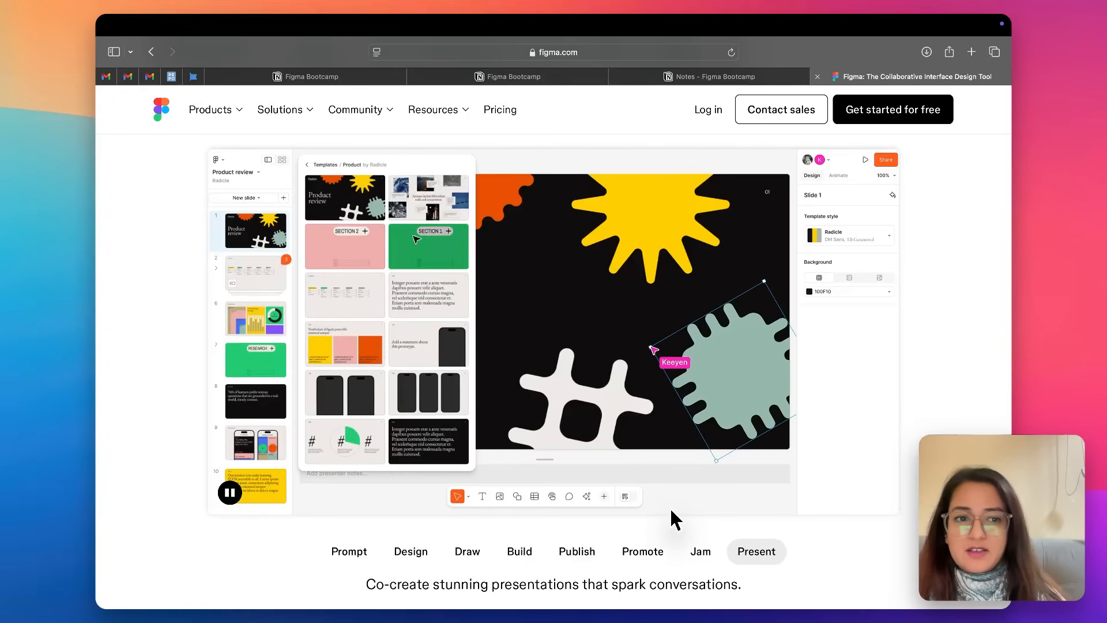
click(354, 557)
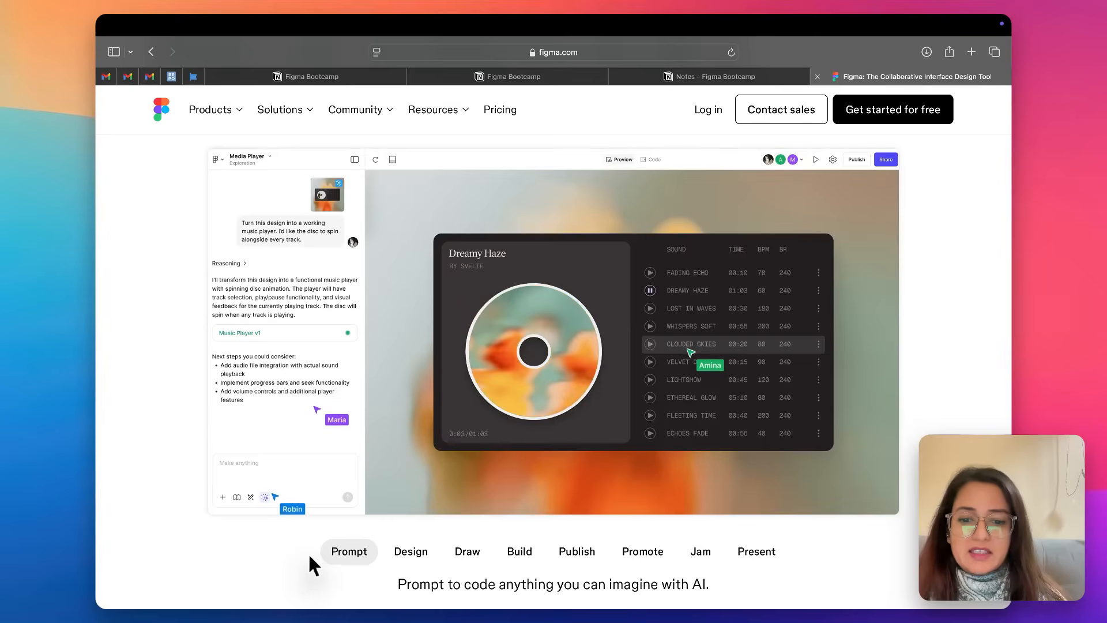
Look through the rest of the Figma homepage below the showcase and return to its opening banner.
scroll(308, 553, down, 3)
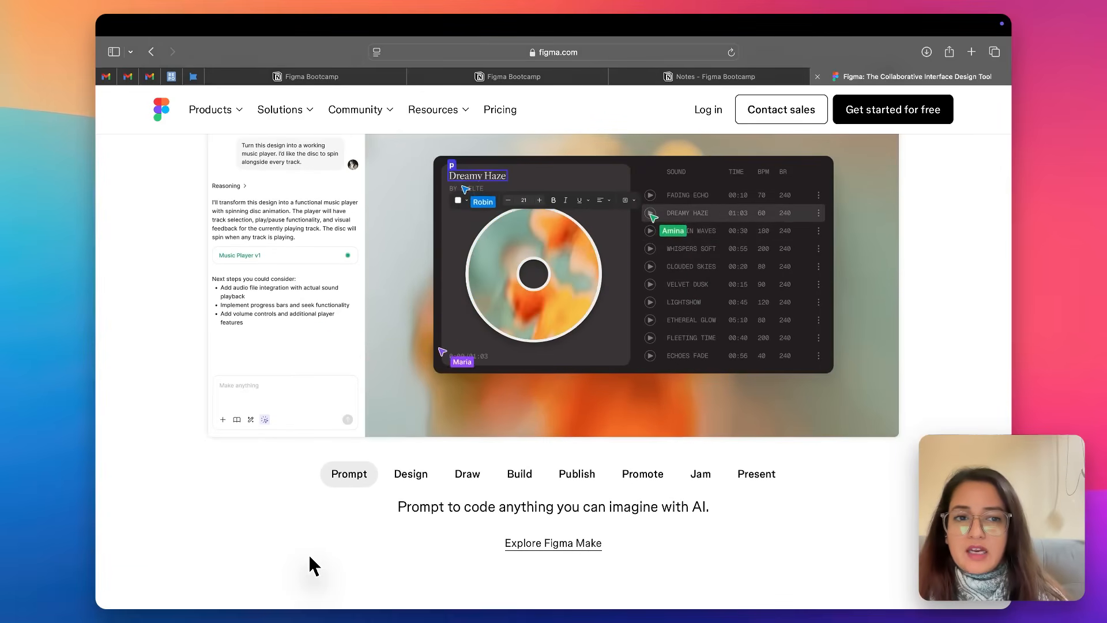
scroll(309, 558, down, 5)
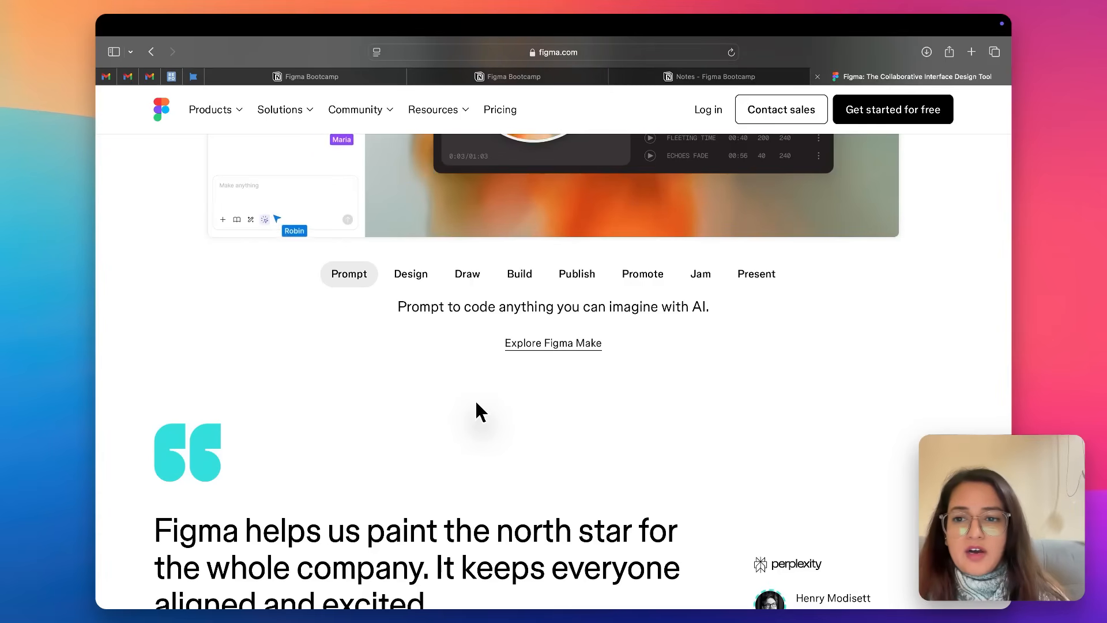
scroll(475, 403, down, 6)
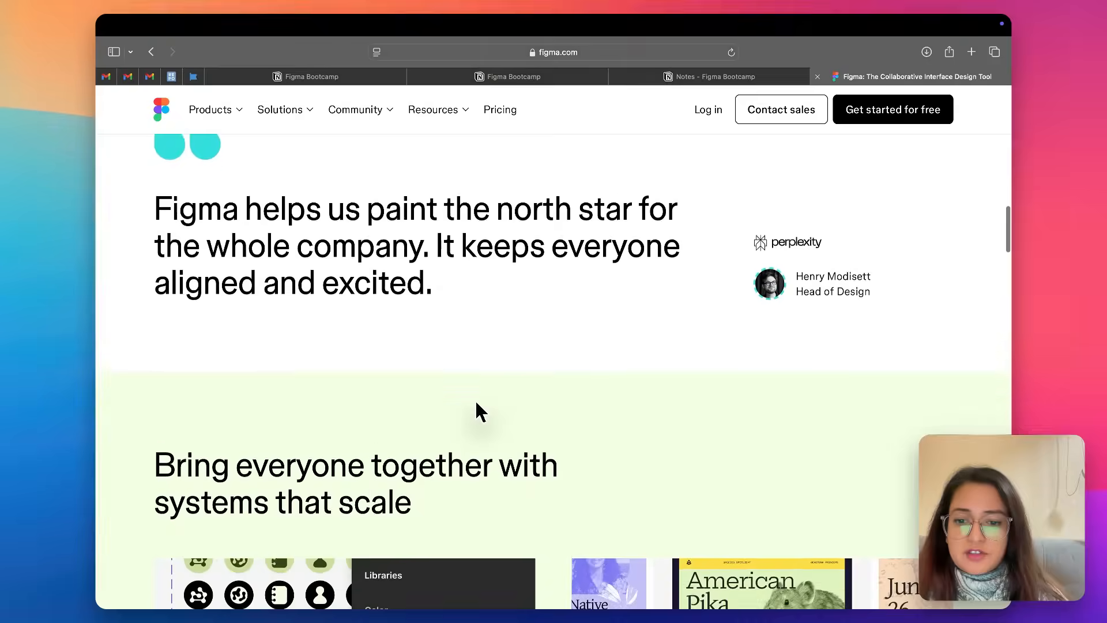
scroll(476, 411, down, 12)
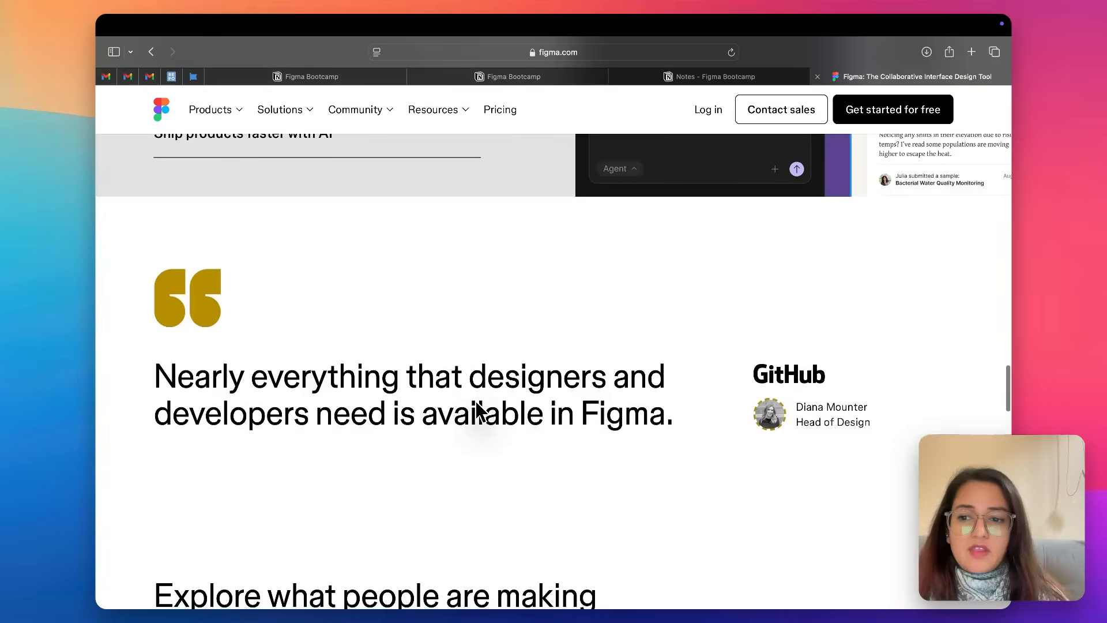
scroll(476, 404, up, 8)
scroll(476, 411, up, 15)
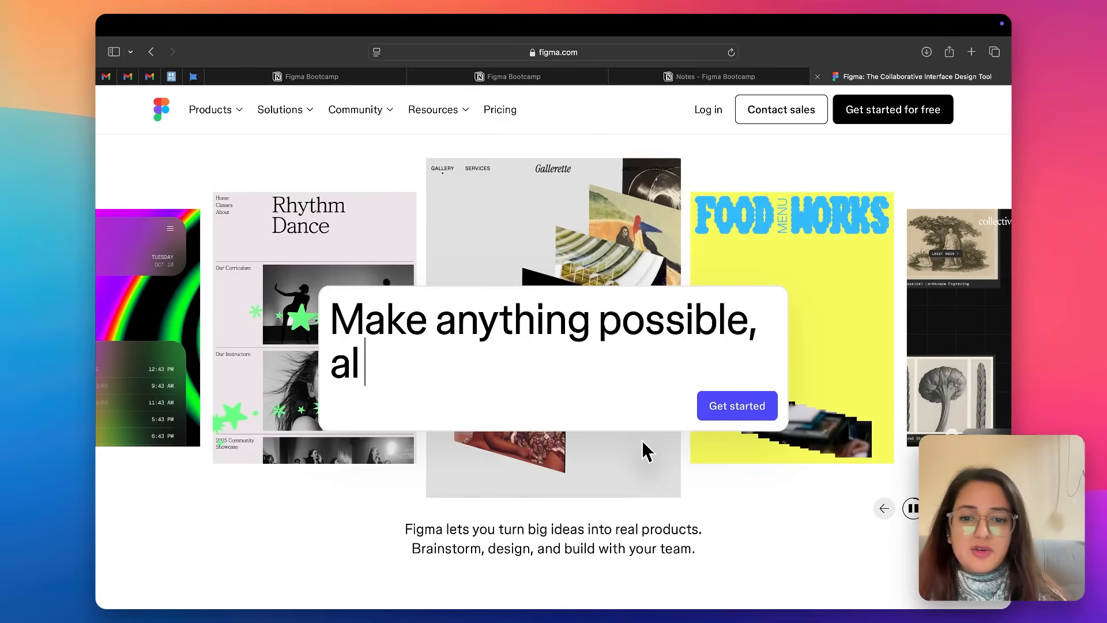
Switch from the browser to the Figma desktop app's home screen of recent files.
key(ctrl+Left)
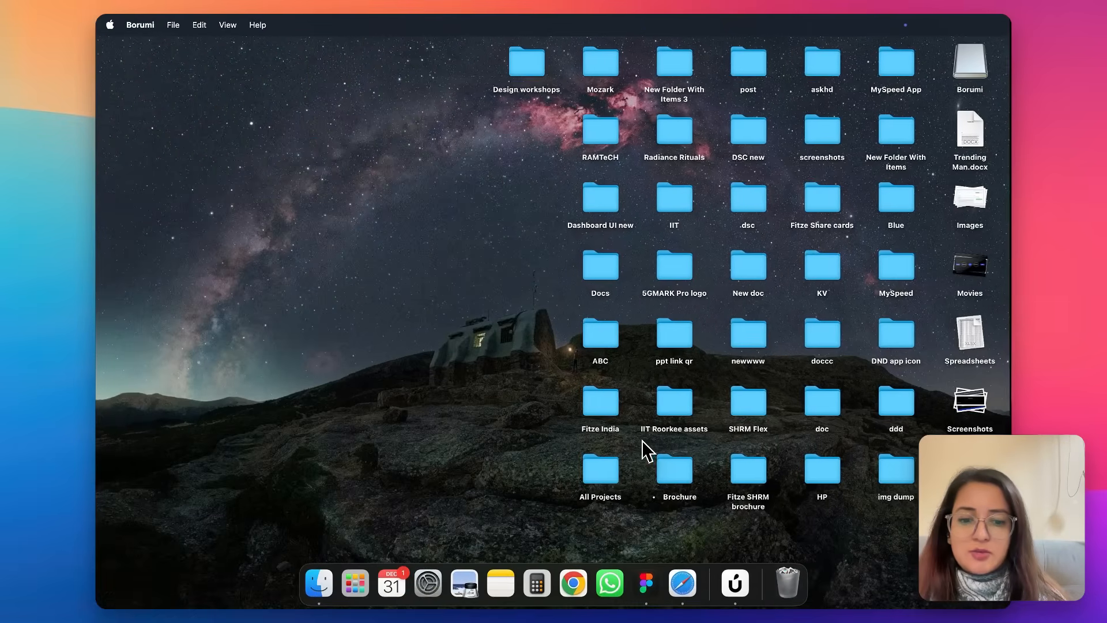
click(645, 585)
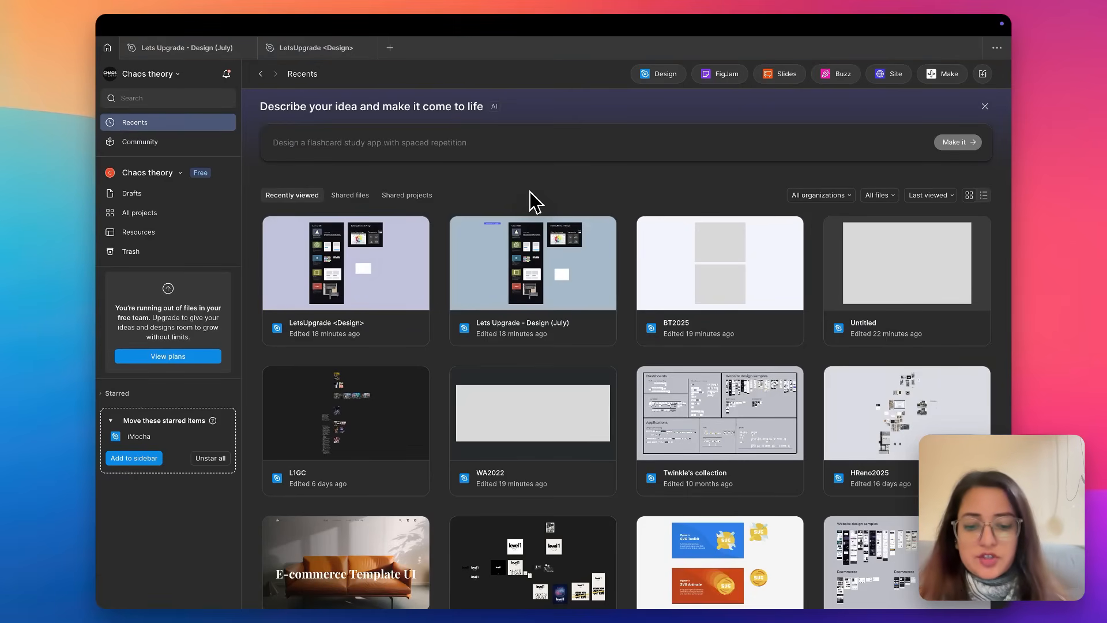
Try to create a new design file in the SOLuna Dashboard team project.
click(391, 49)
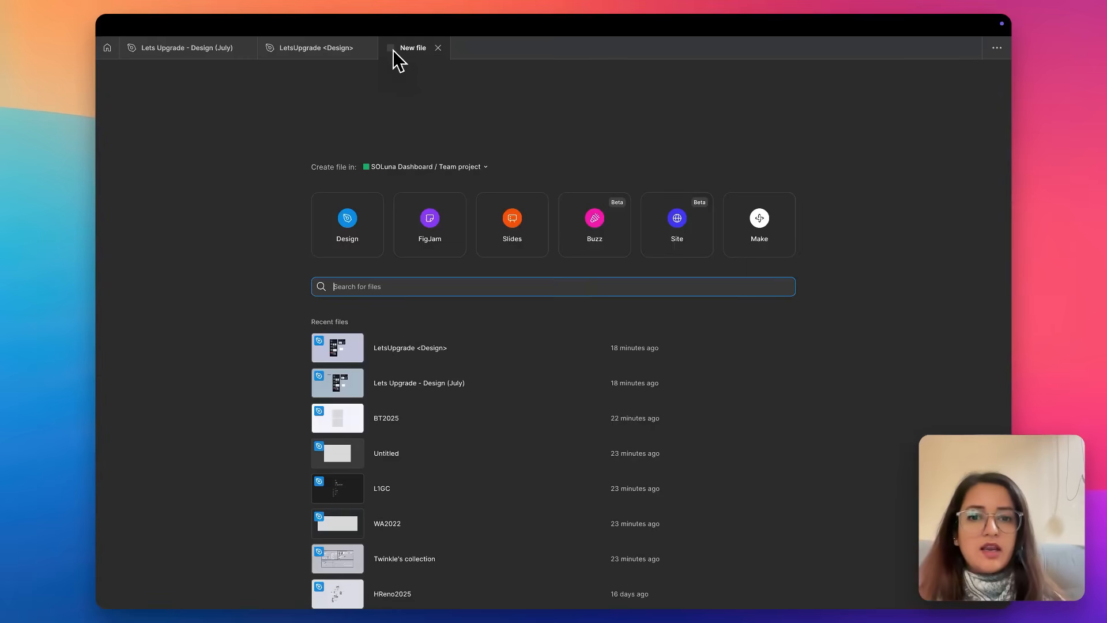
click(369, 220)
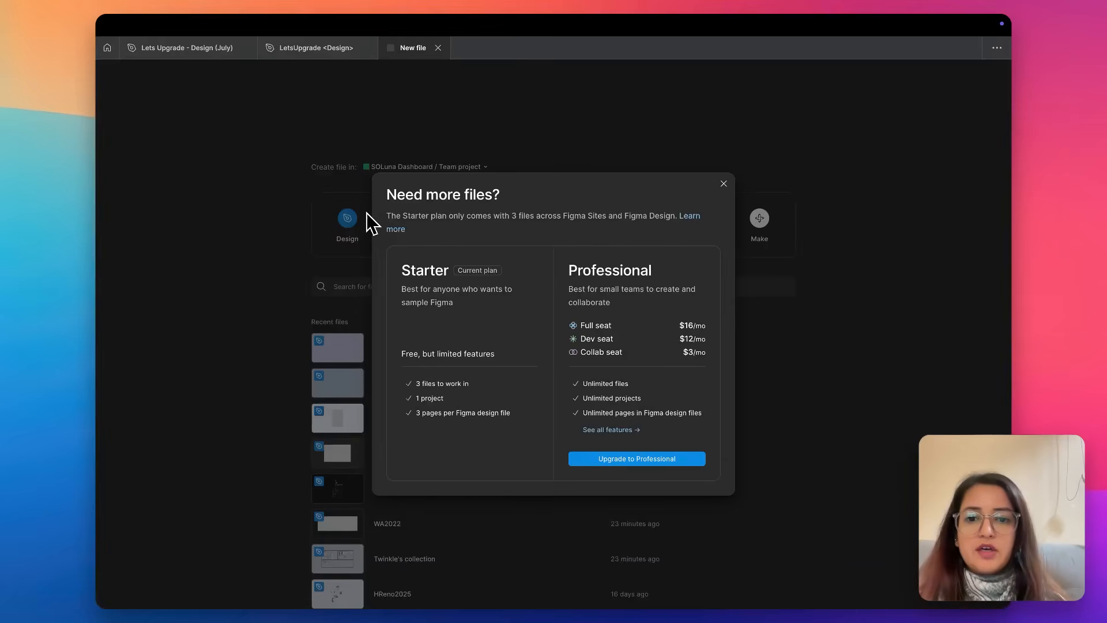
click(724, 184)
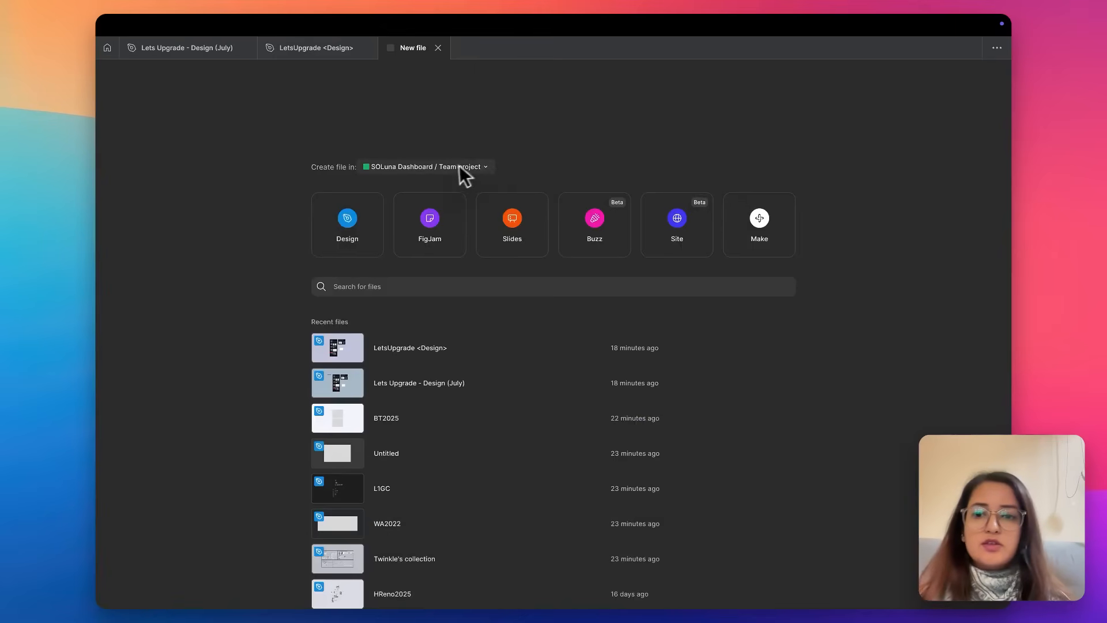
click(109, 56)
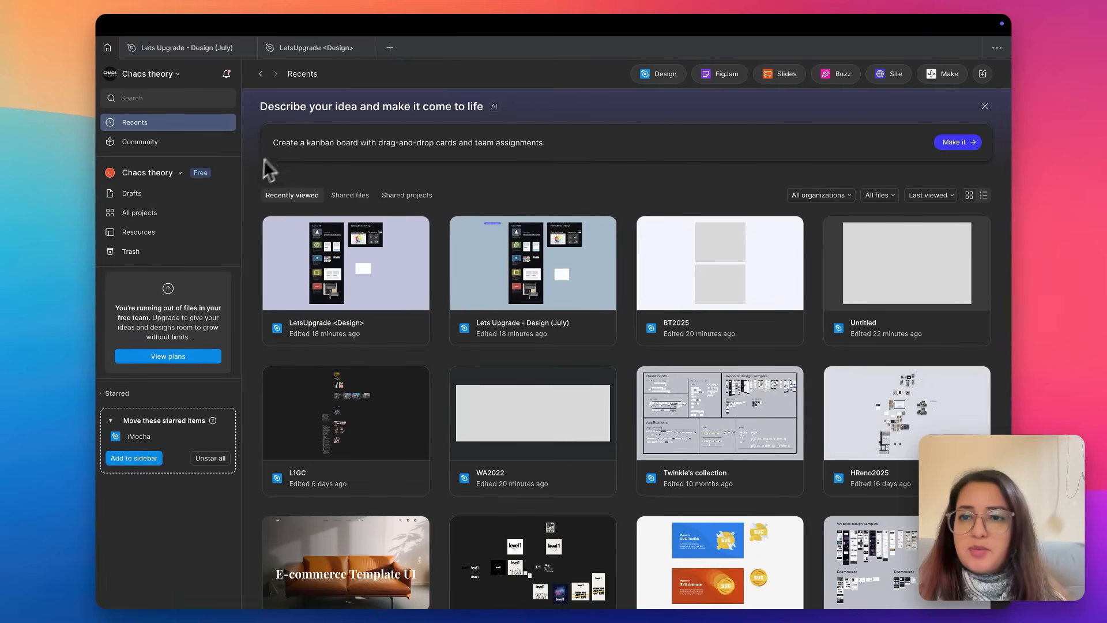
Create a new design file with Drafts as its location.
click(390, 47)
click(483, 168)
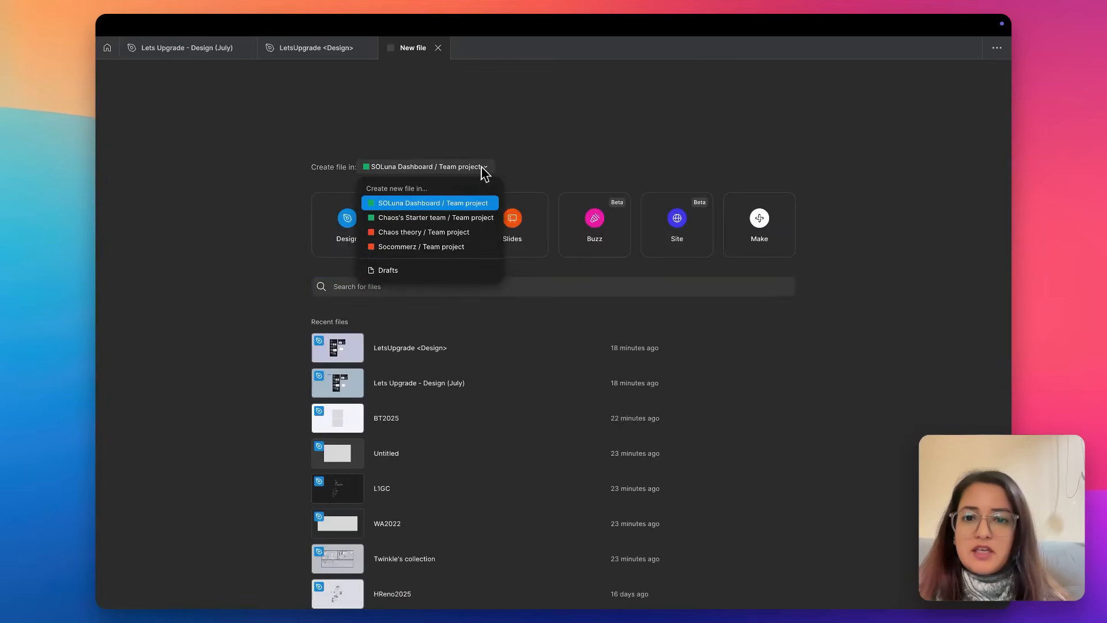
click(418, 270)
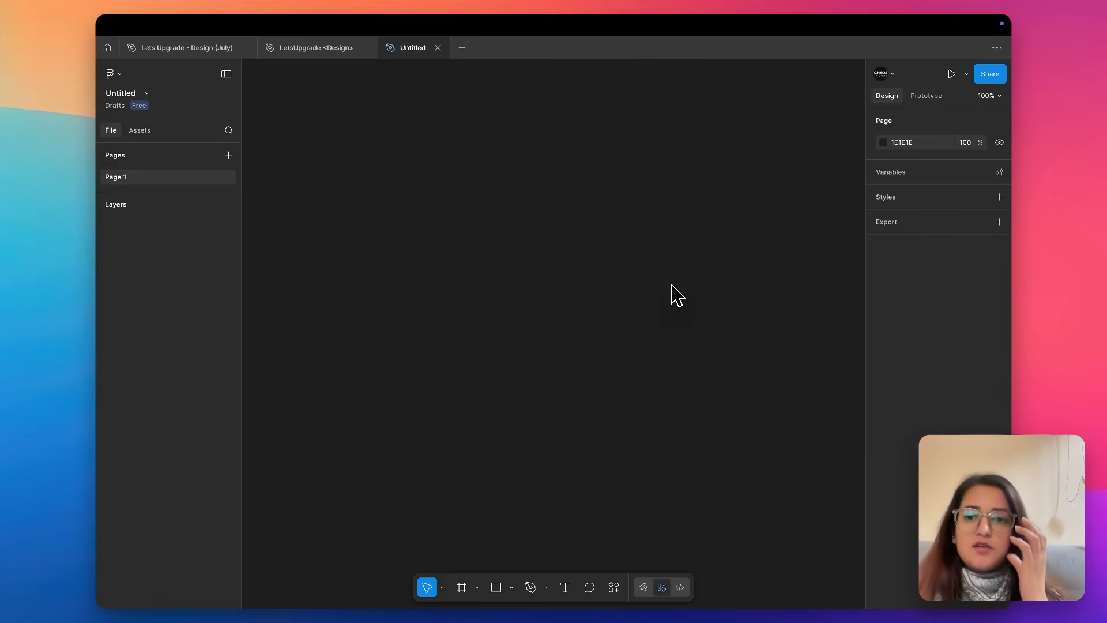
Review the file types on the Figma home screen, then switch to the browser to revisit the figma.com product showcase.
click(107, 49)
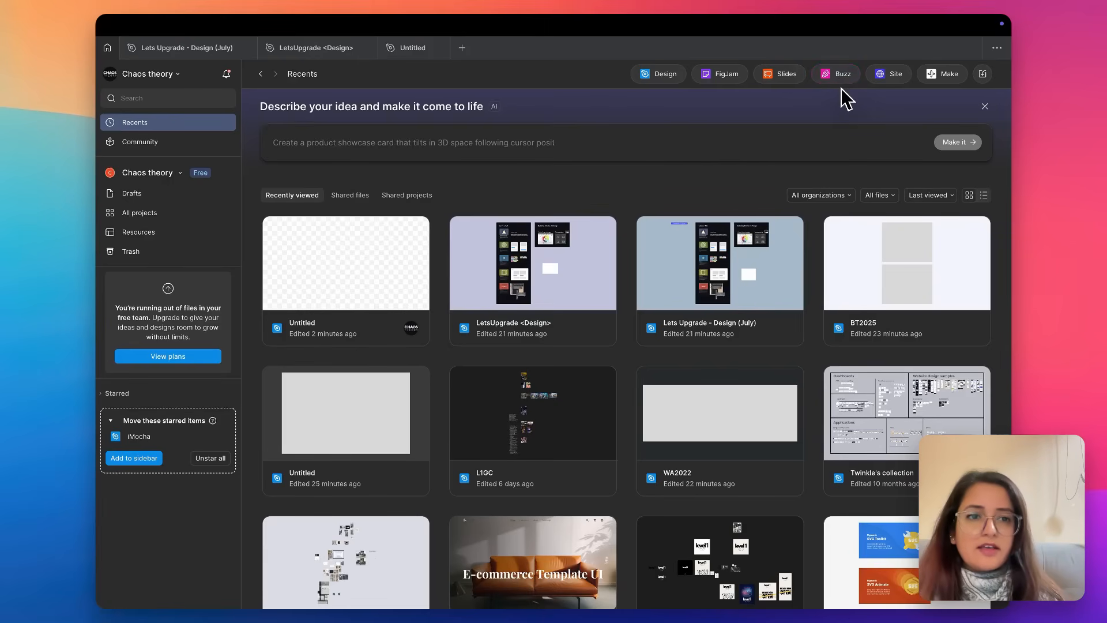
key(ctrl+Right)
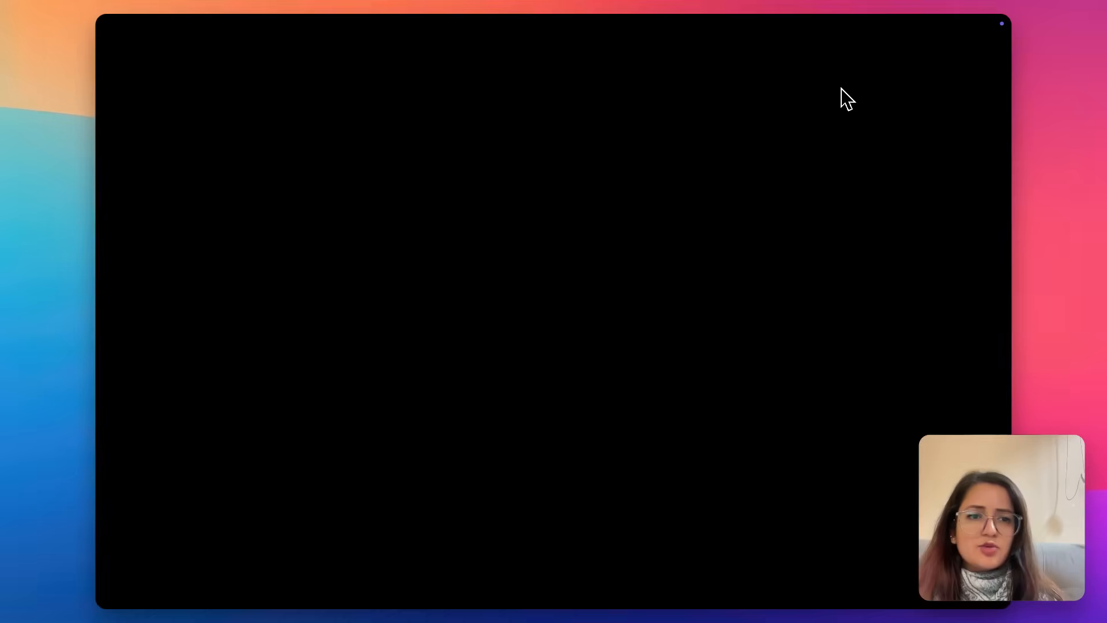
key(ctrl+Right)
scroll(726, 584, down, 10)
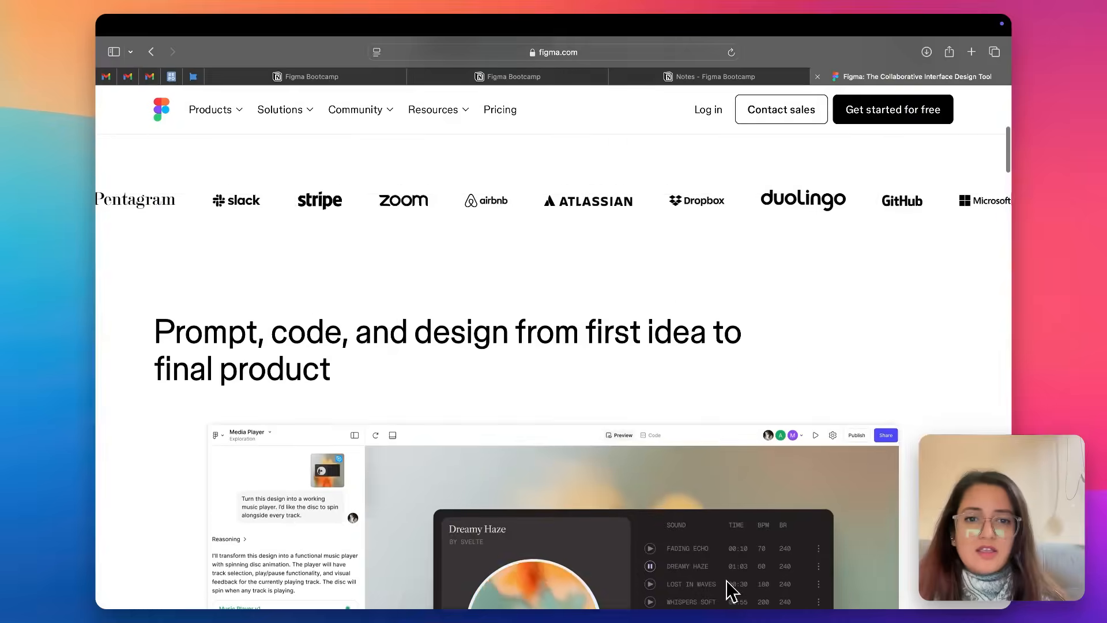
scroll(727, 582, down, 5)
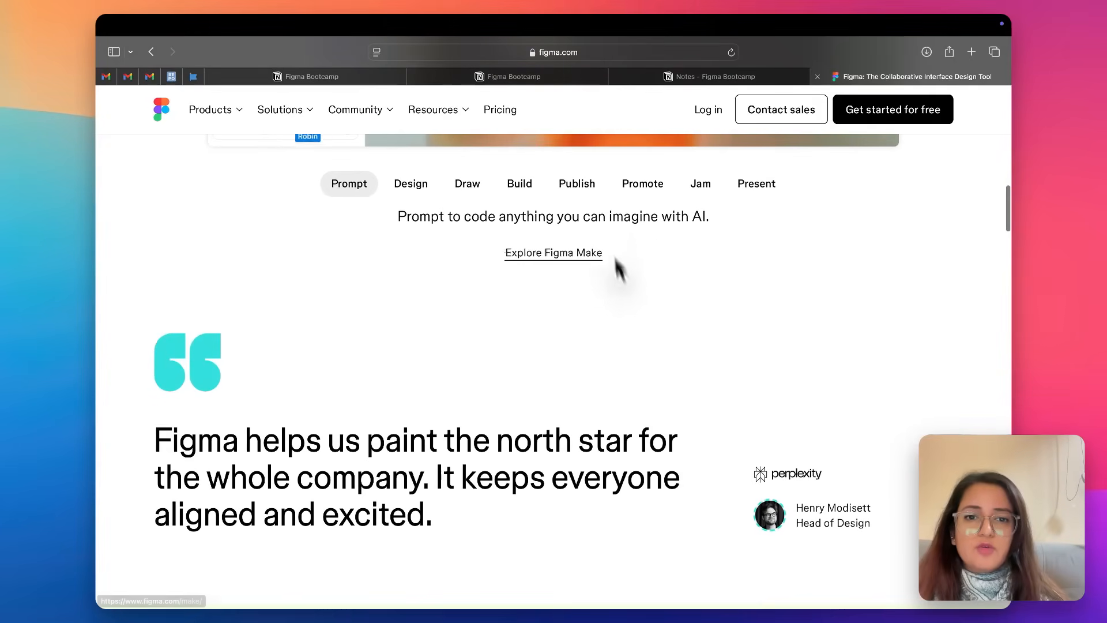
Switch back to the Figma desktop app and rename the open Untitled draft to "LetsUpgrade Dec 2025".
key(ctrl+Left)
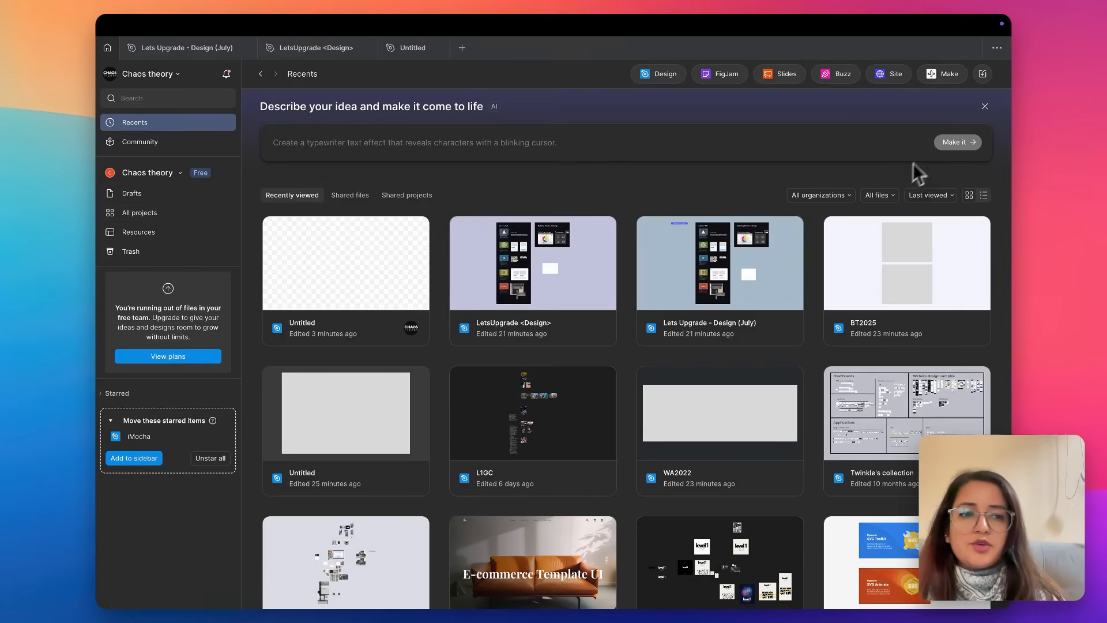
click(408, 49)
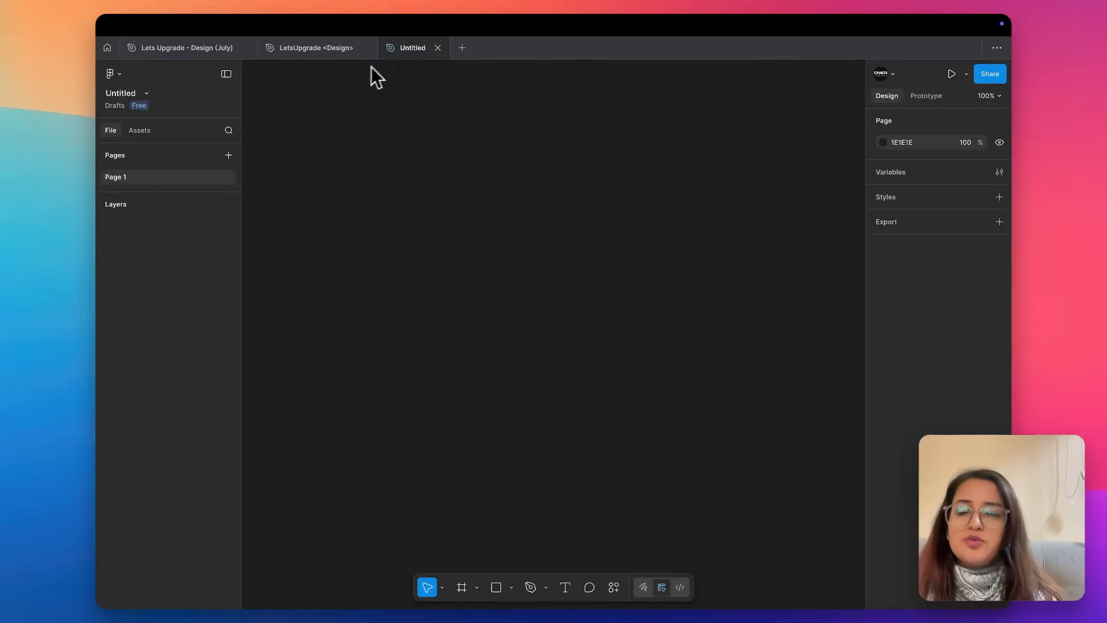
double_click(406, 47)
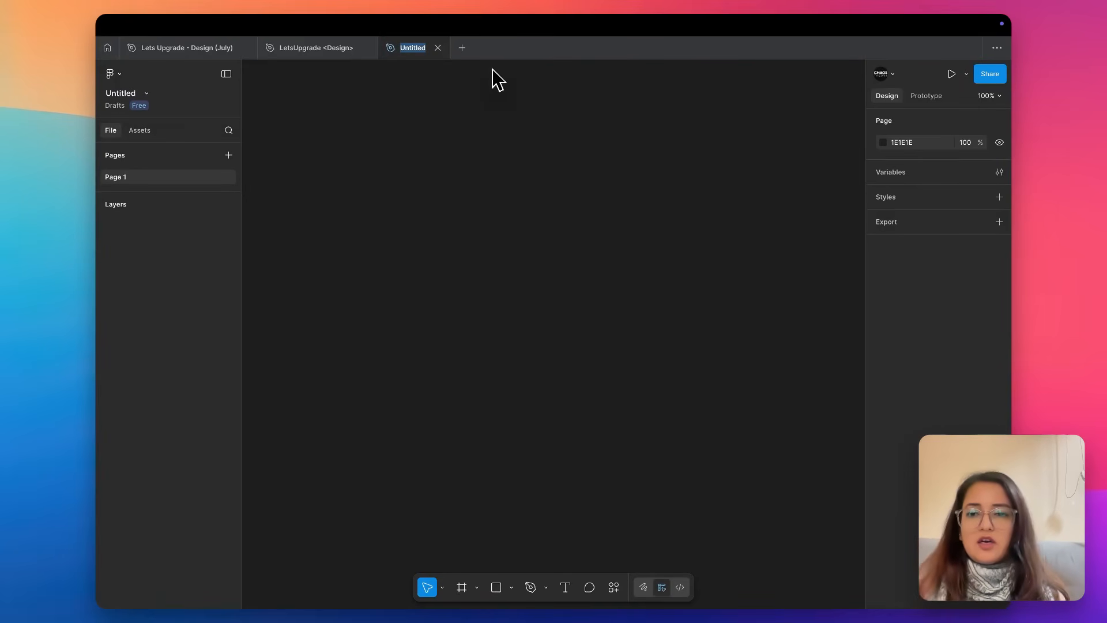
text(LetsUpgra)
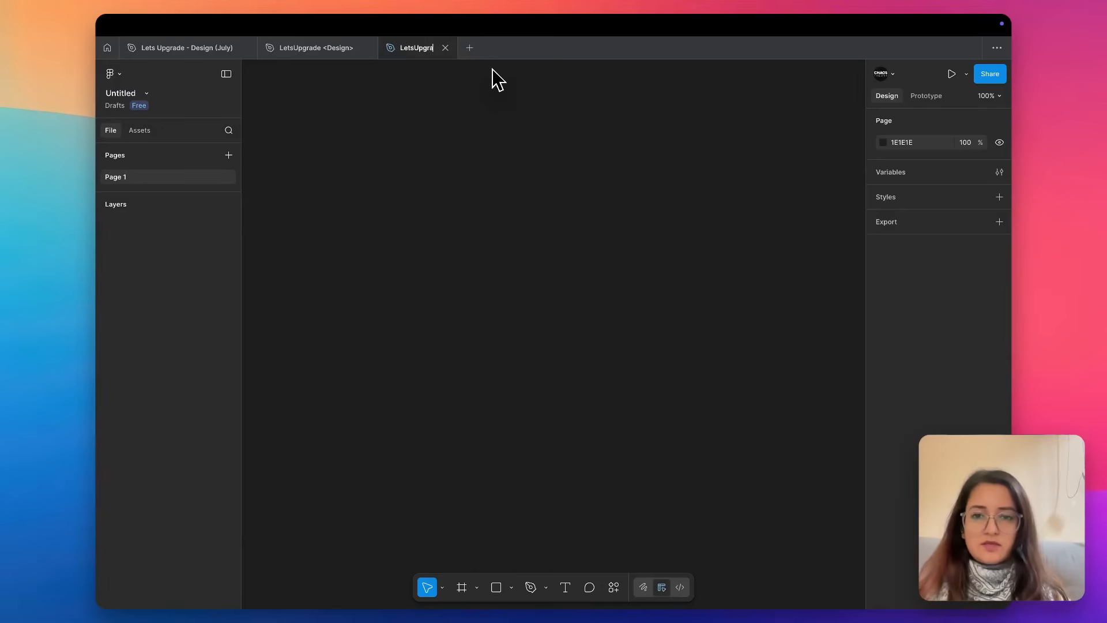
text(de 202)
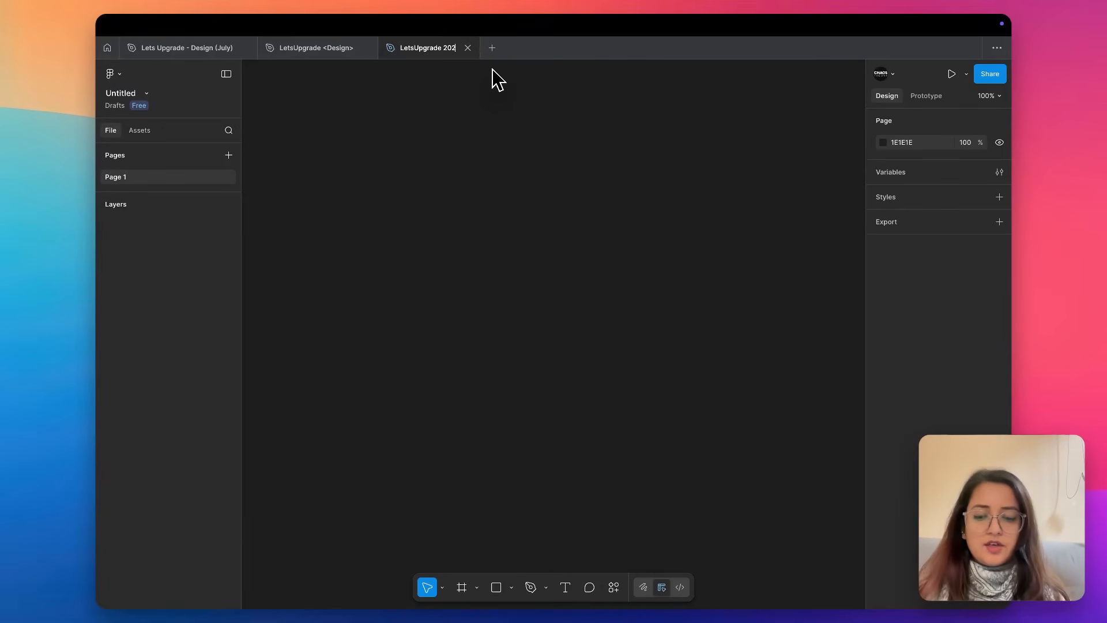
text(5Dec)
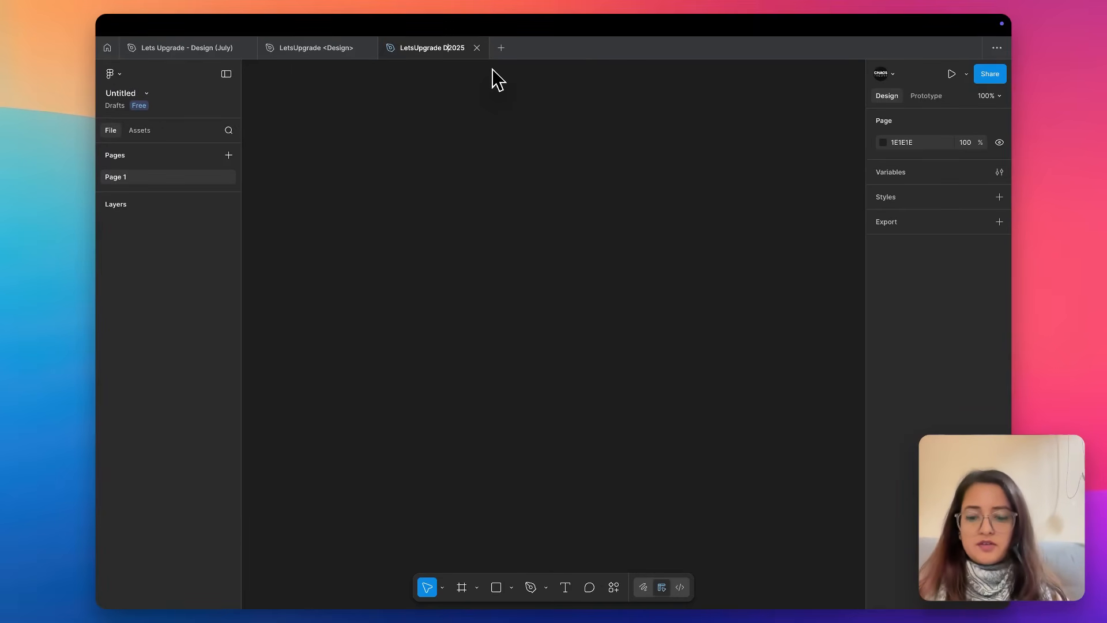
key(Return)
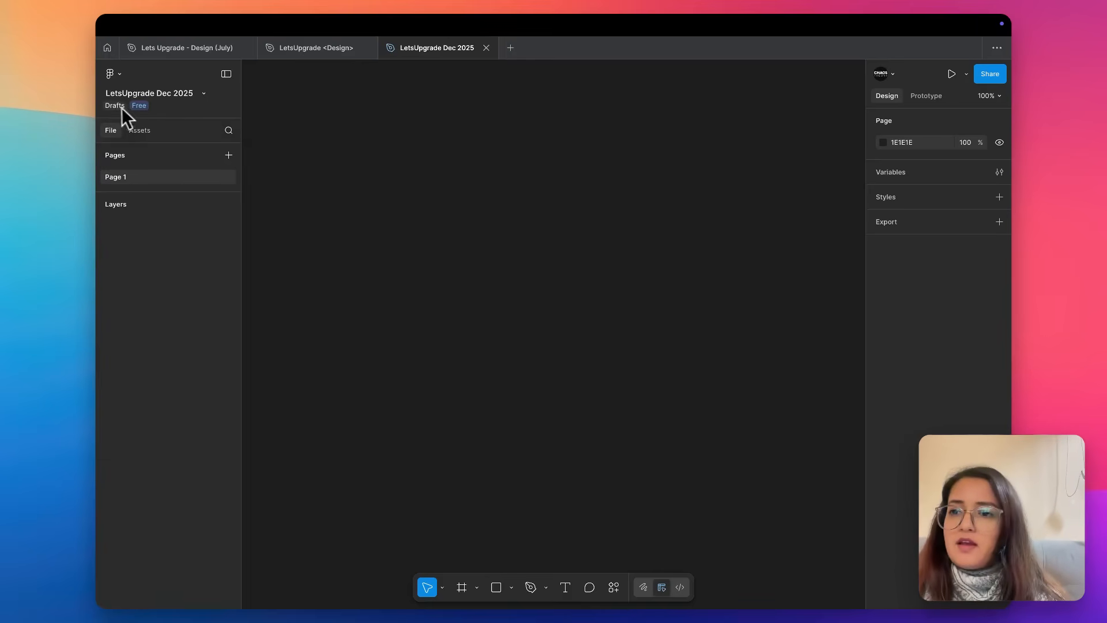
Review the file-level options available for the LetsUpgrade Dec 2025 draft without applying any of them.
click(205, 94)
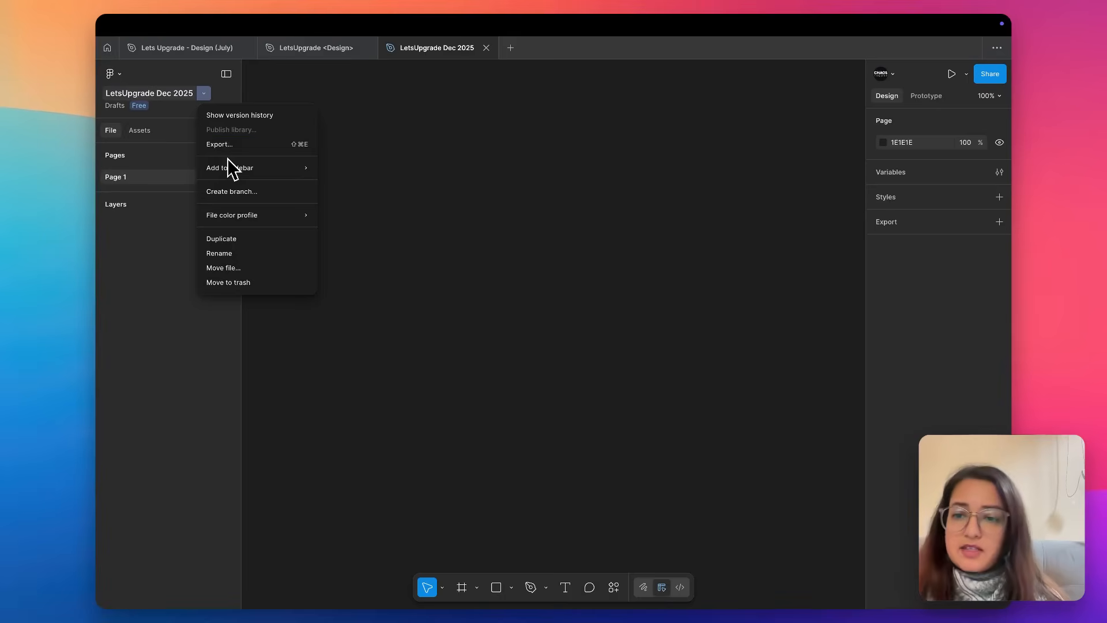
mouse_move(226, 215)
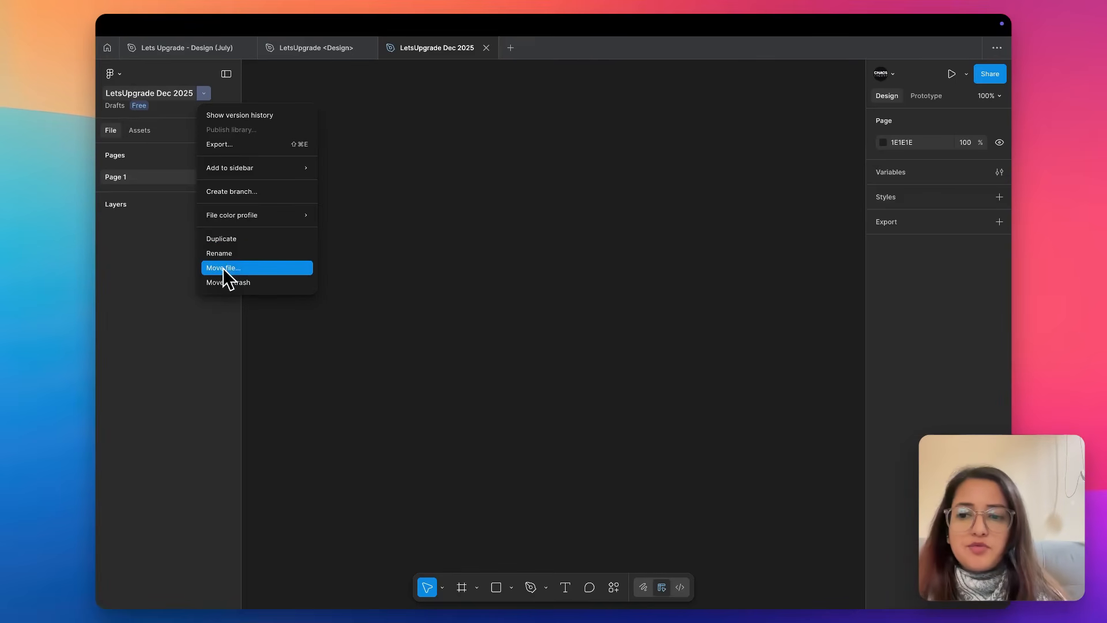
click(422, 199)
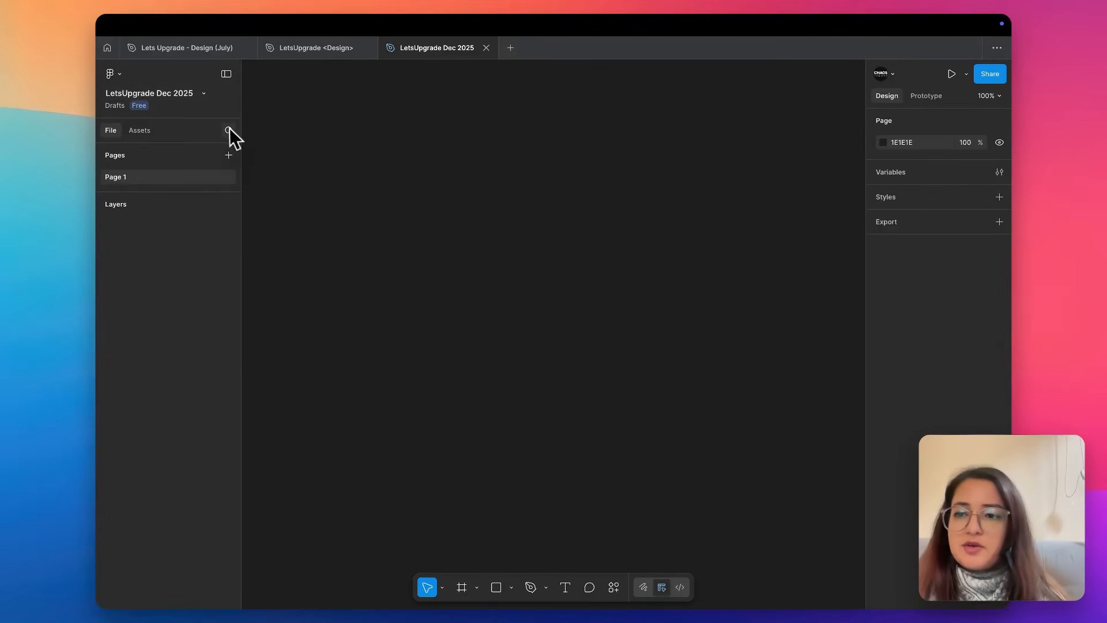
Add five new pages to the file after Page 1, keeping their default names.
click(229, 159)
click(230, 159)
click(229, 159)
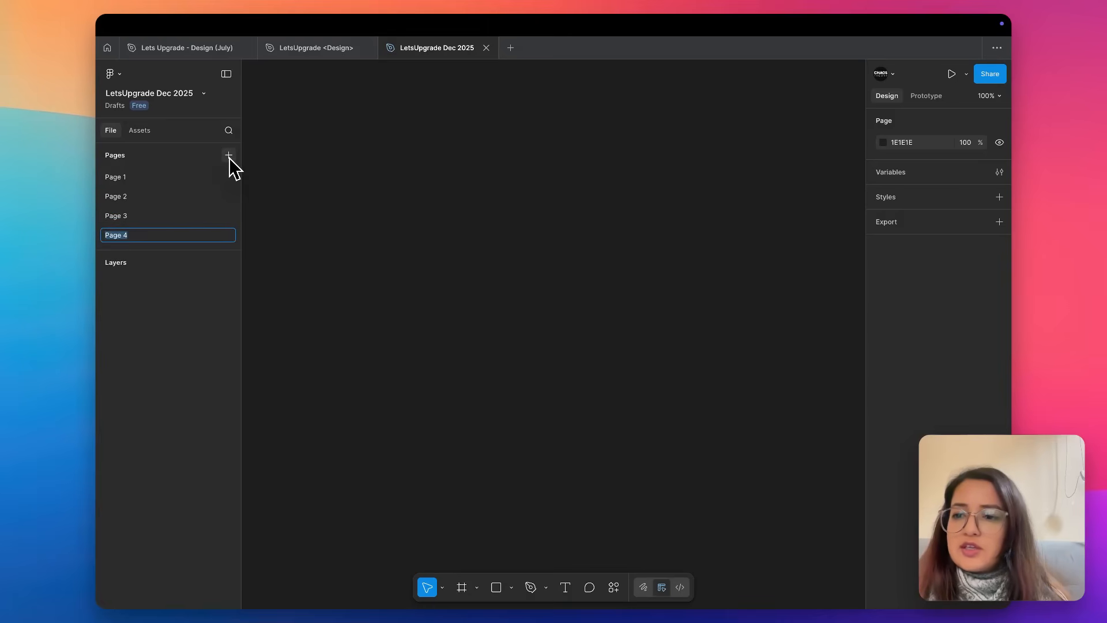
click(229, 157)
click(229, 157)
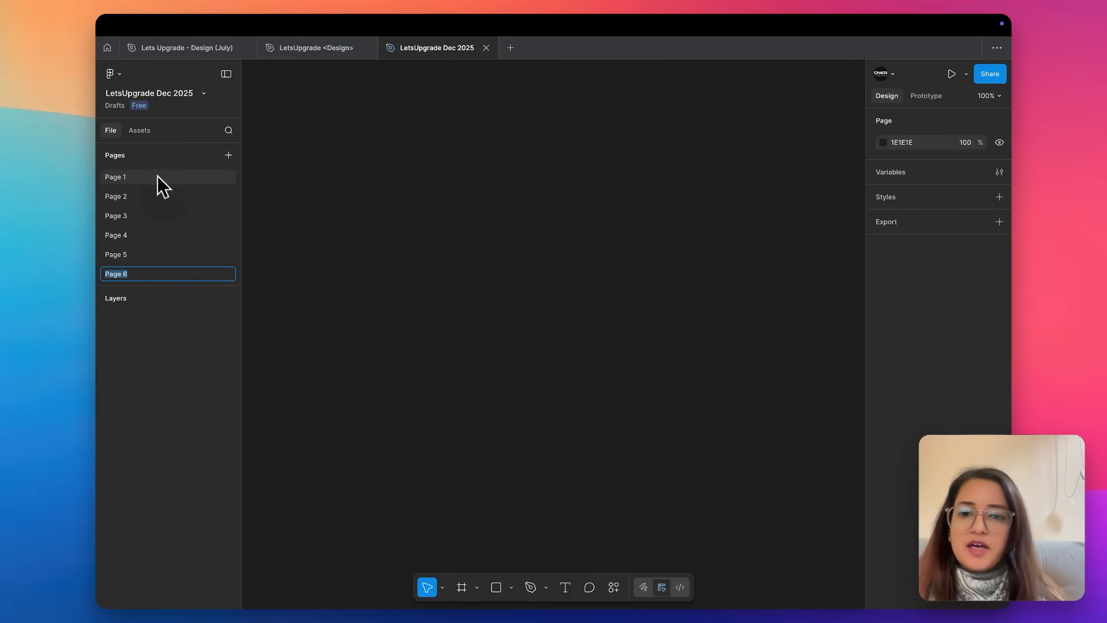
click(282, 182)
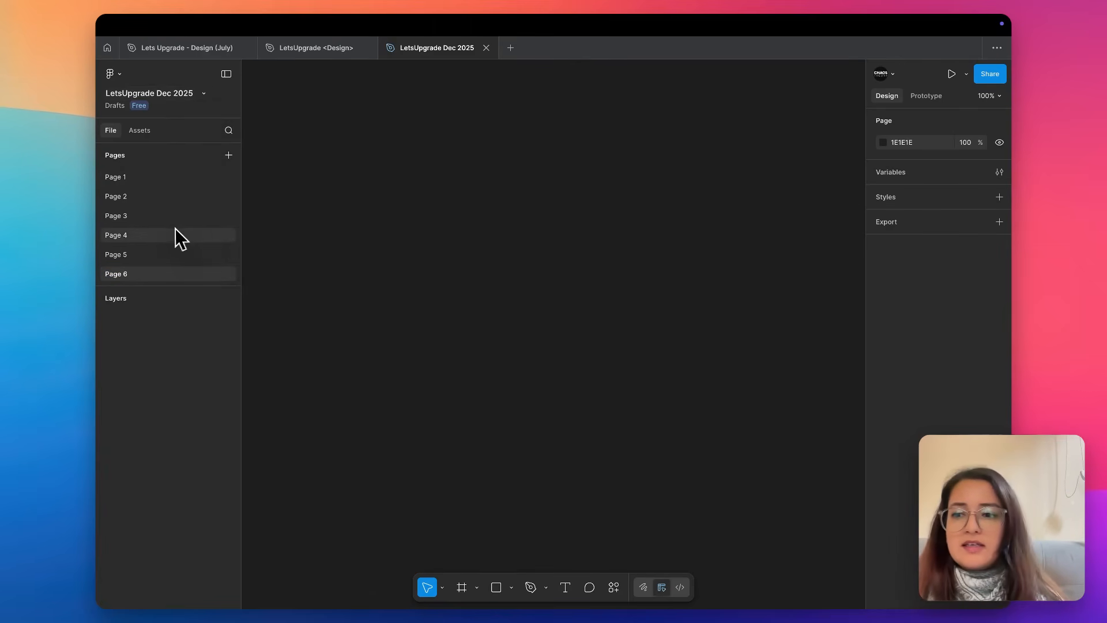
Delete Page 4, Page 6 and Page 5 from the file's page list.
right_click(131, 235)
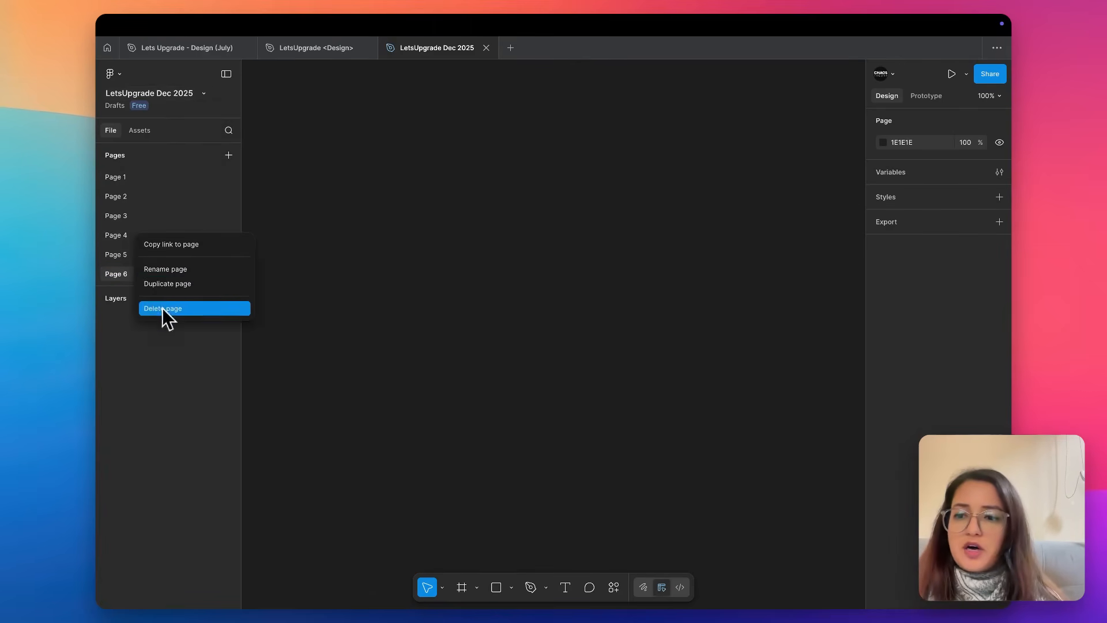
click(162, 306)
right_click(131, 251)
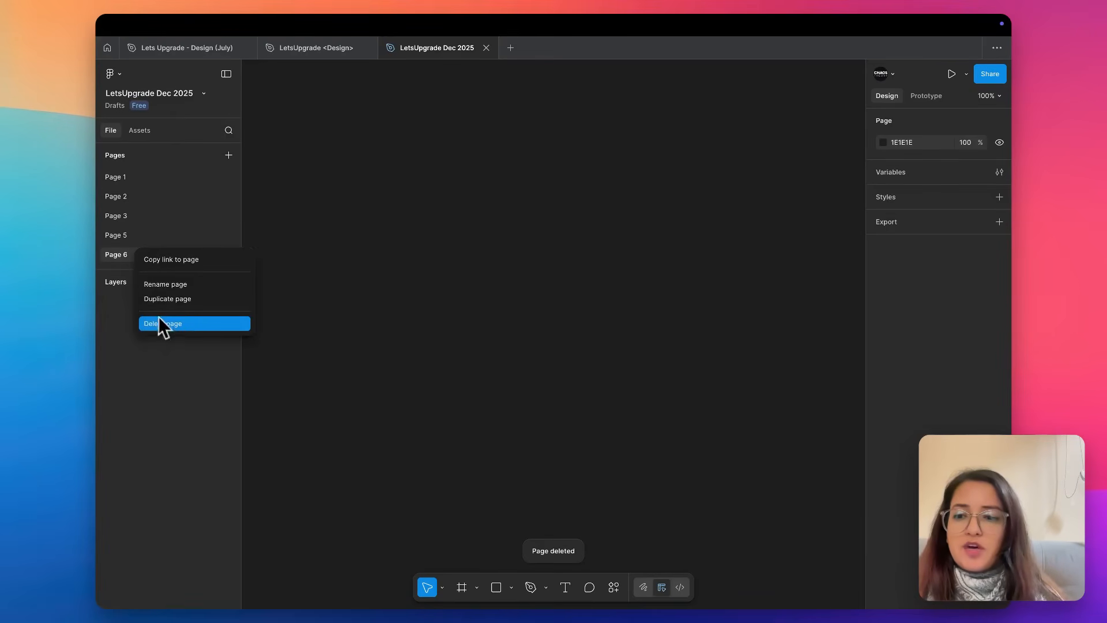
click(157, 316)
right_click(128, 236)
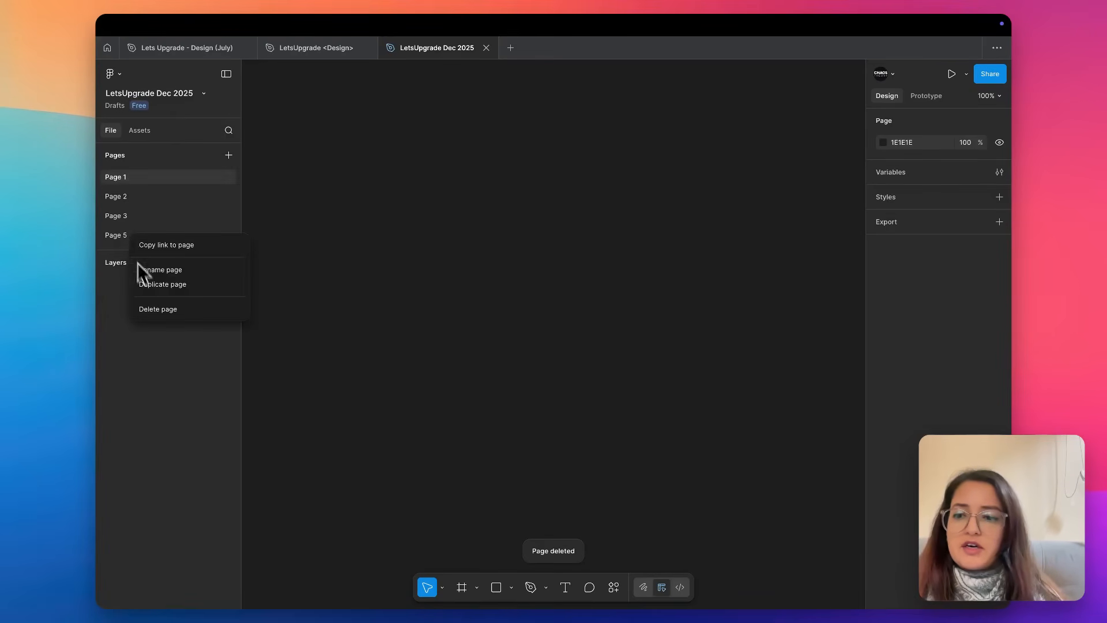
click(150, 314)
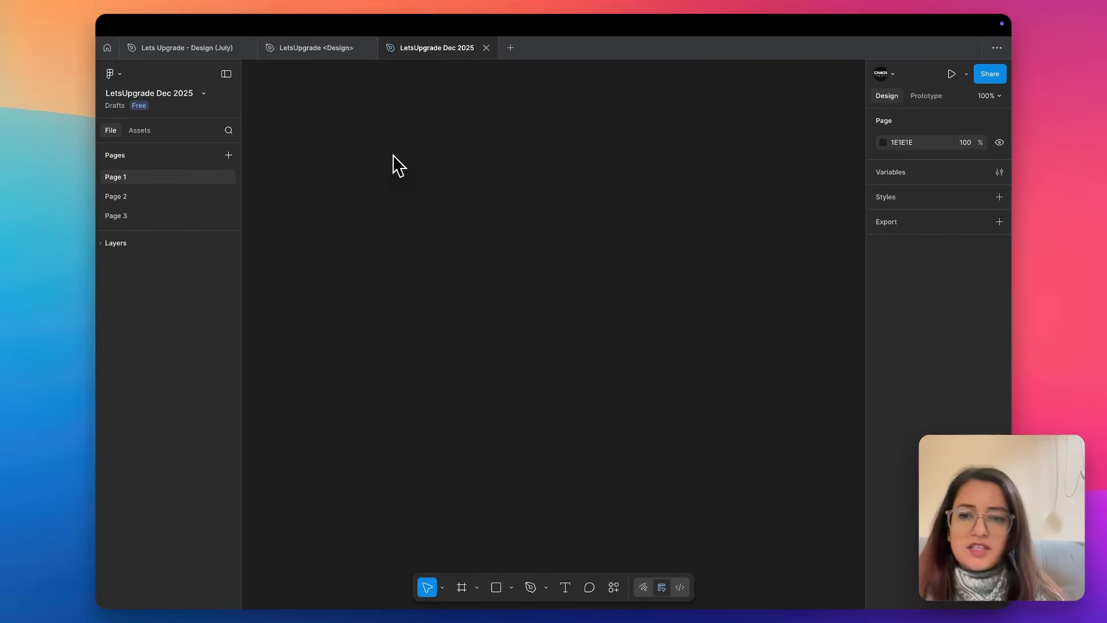
Draw a rectangle about 295 × 151 in the upper part of Page 1's canvas and expand the layer list.
key(r)
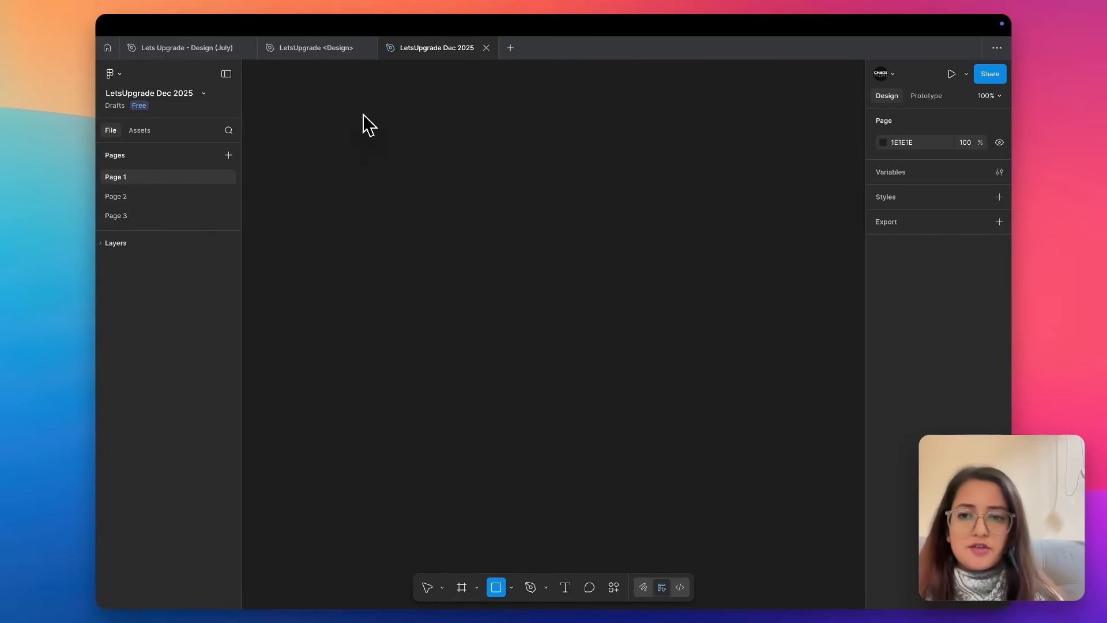
drag(363, 116, 367, 117)
drag(461, 173, 542, 206)
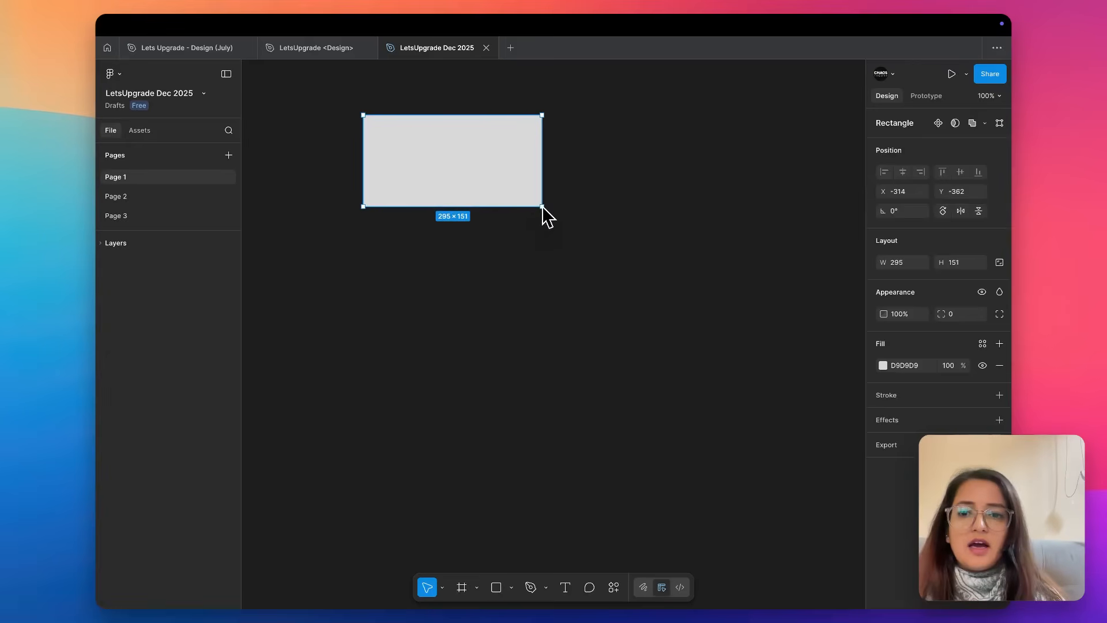
click(102, 244)
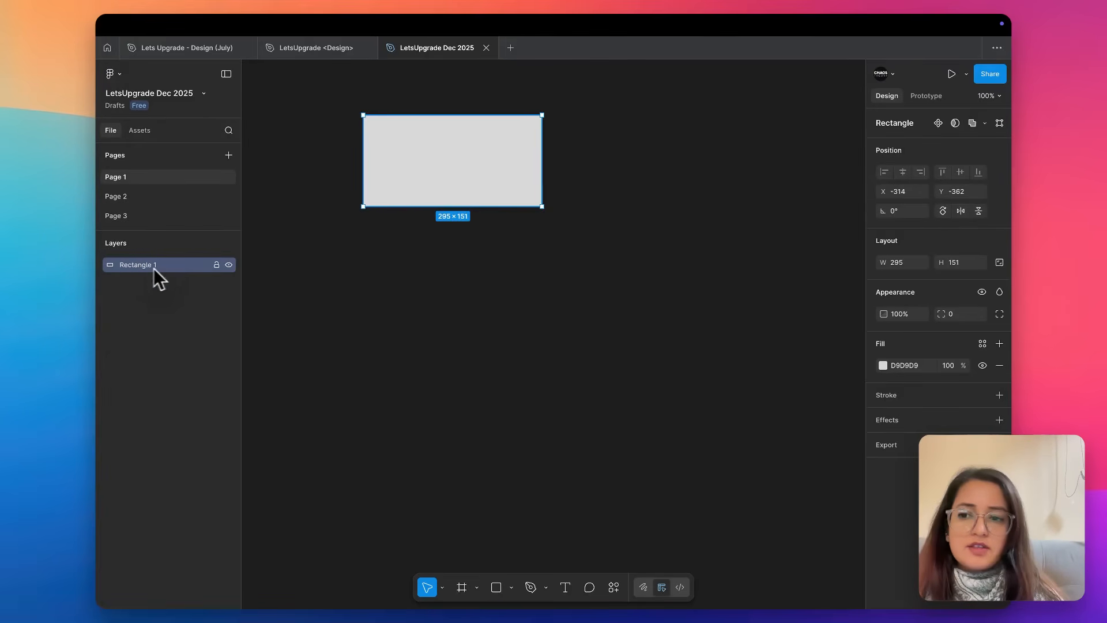
Change the rectangle's fill to the muted red C55959 and deselect it.
click(882, 365)
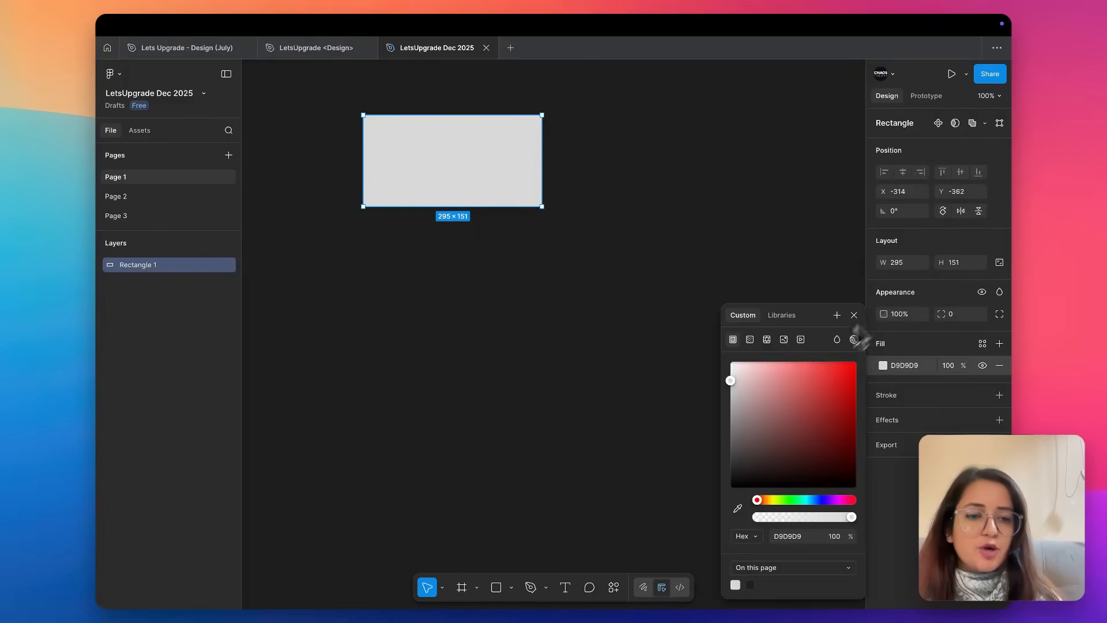
click(792, 387)
drag(791, 393, 800, 396)
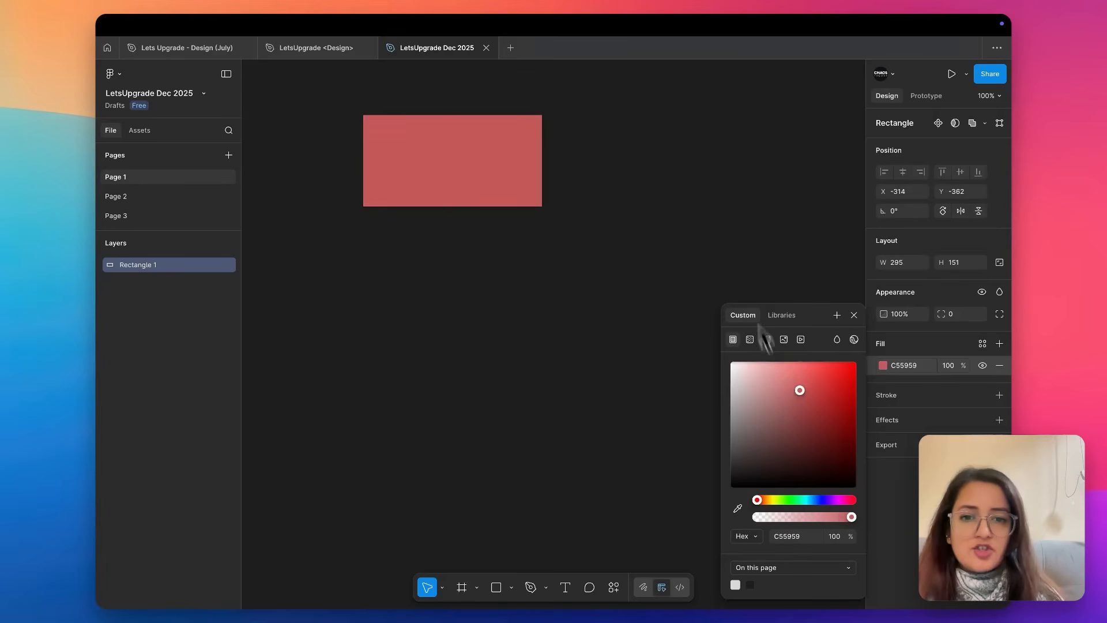
click(734, 215)
Set the page background to the light blue-grey C7D3DC at 100% opacity.
click(883, 143)
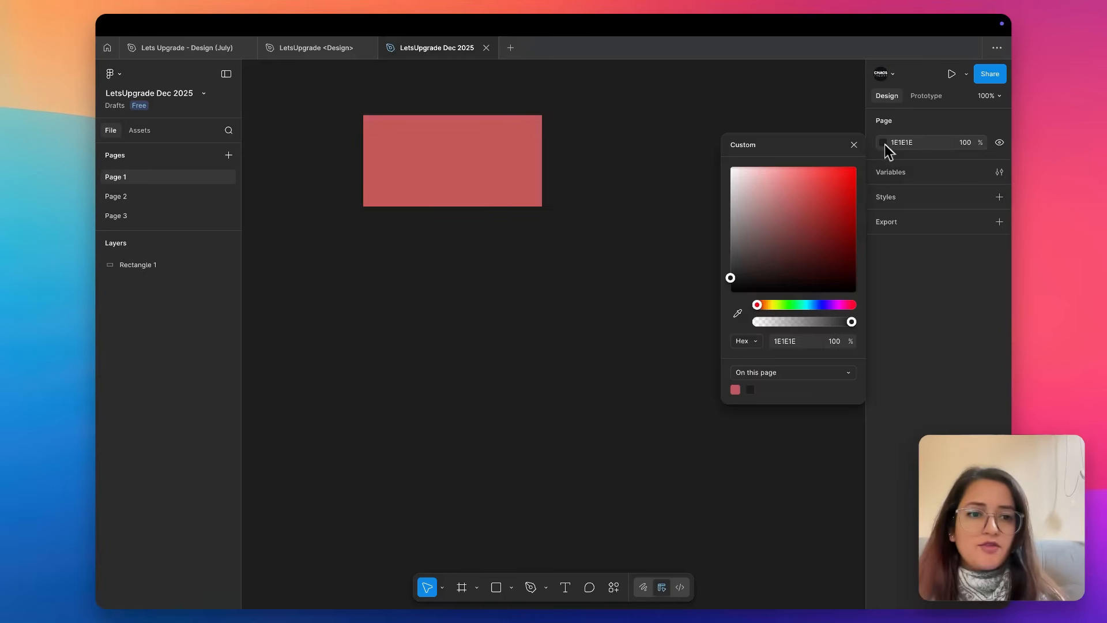
click(742, 184)
click(796, 322)
click(811, 305)
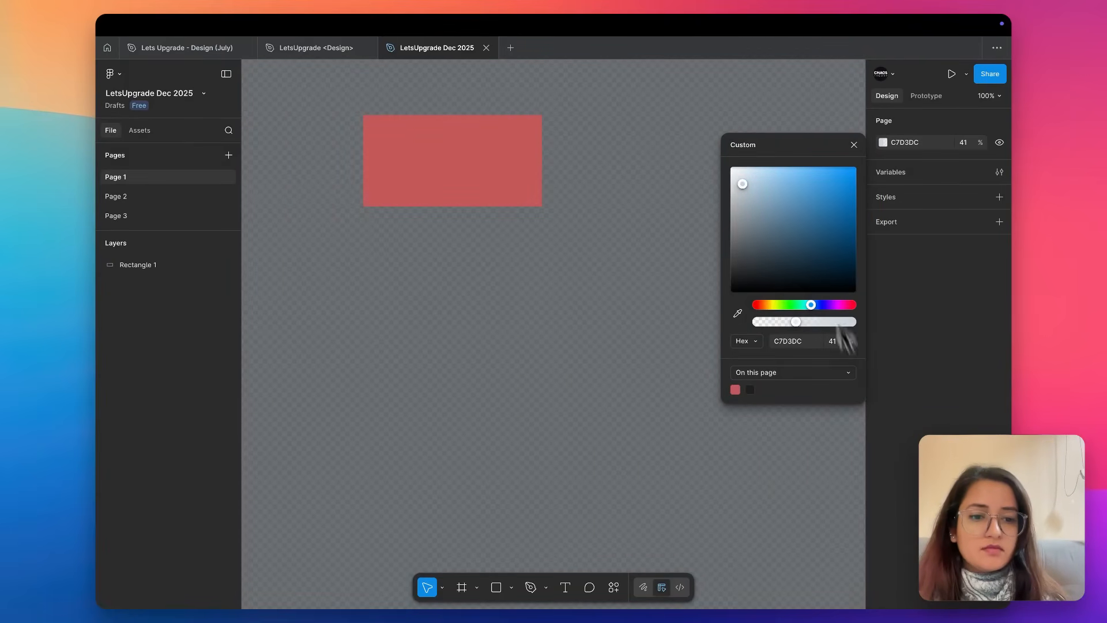
drag(816, 322, 904, 332)
click(660, 175)
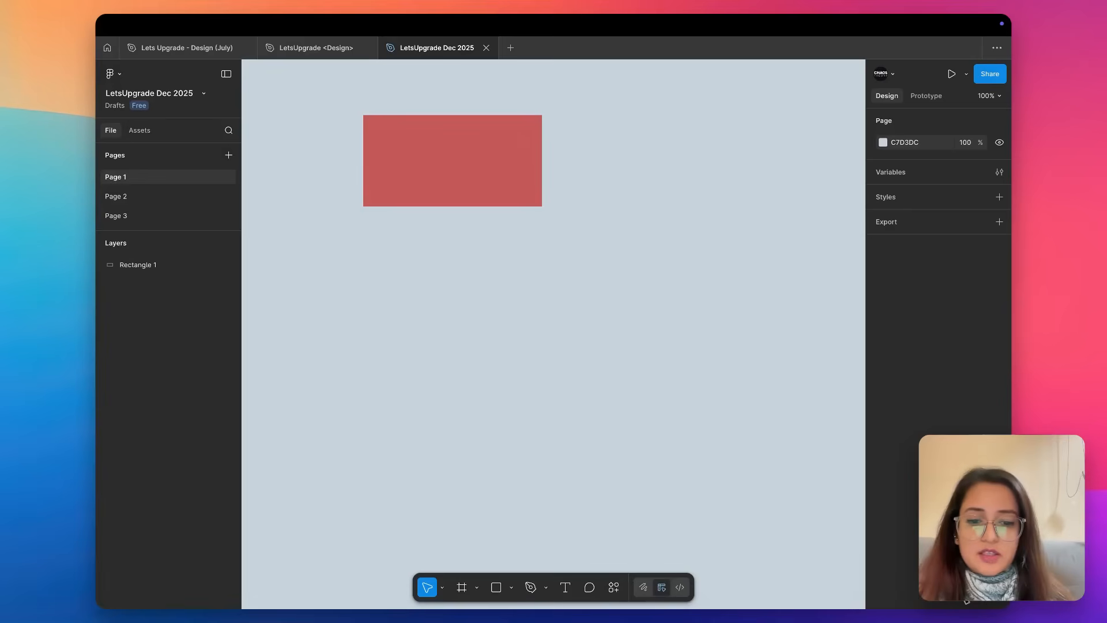
click(770, 508)
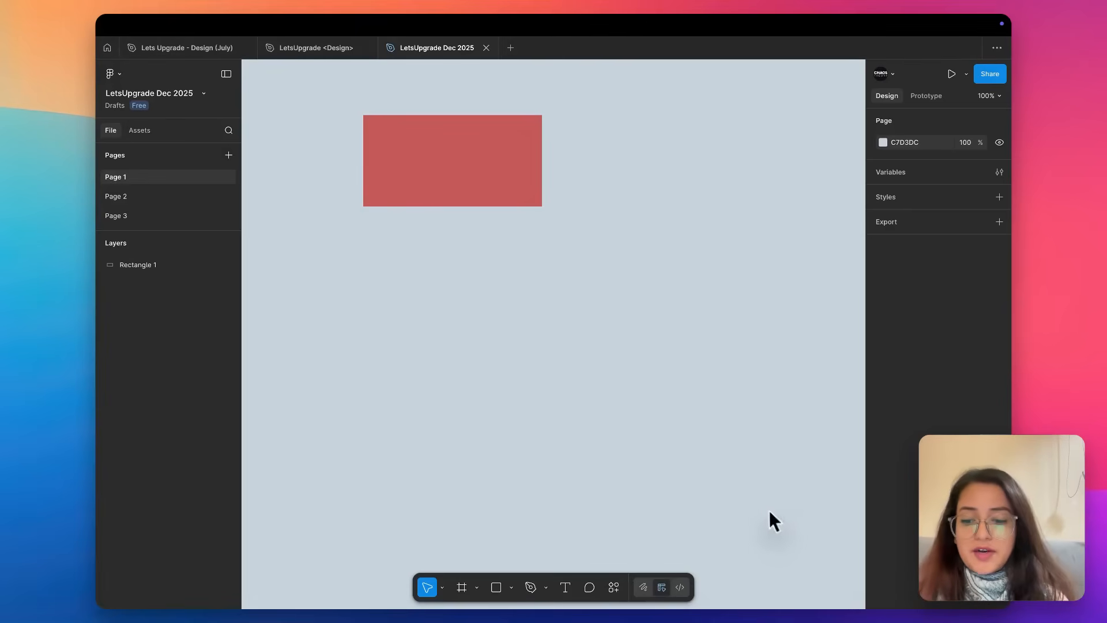
key(XF86MonBrightnessUp)
key(XF86MonBrightnessDown)
key(XF86MonBrightnessDown)
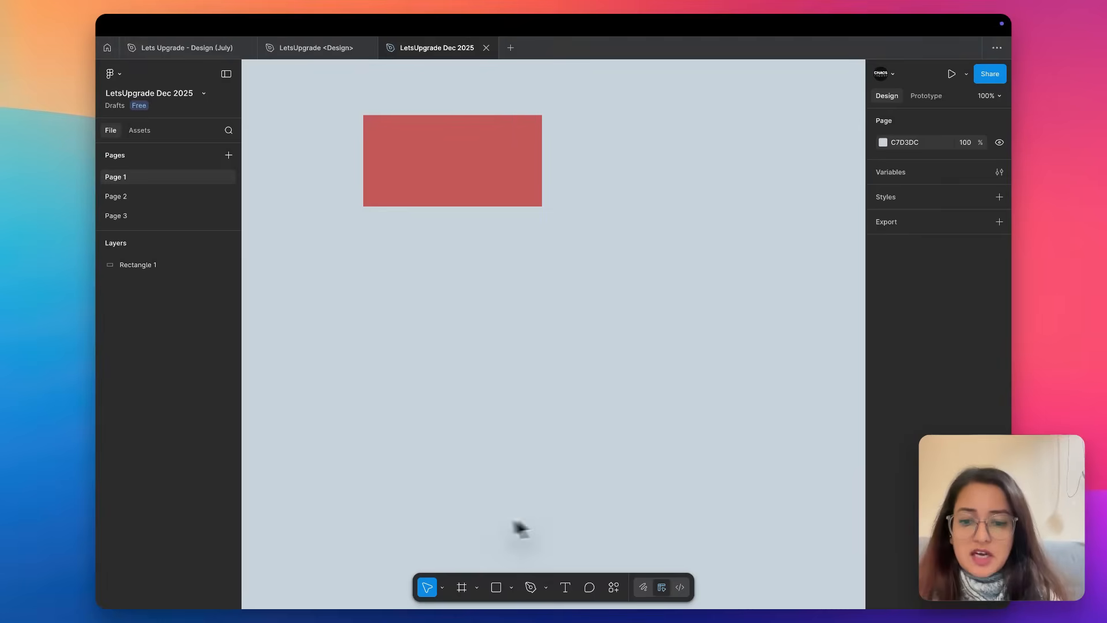
Pan the canvas with the Hand tool and look over the Move, Hand and Scale tool options.
click(443, 587)
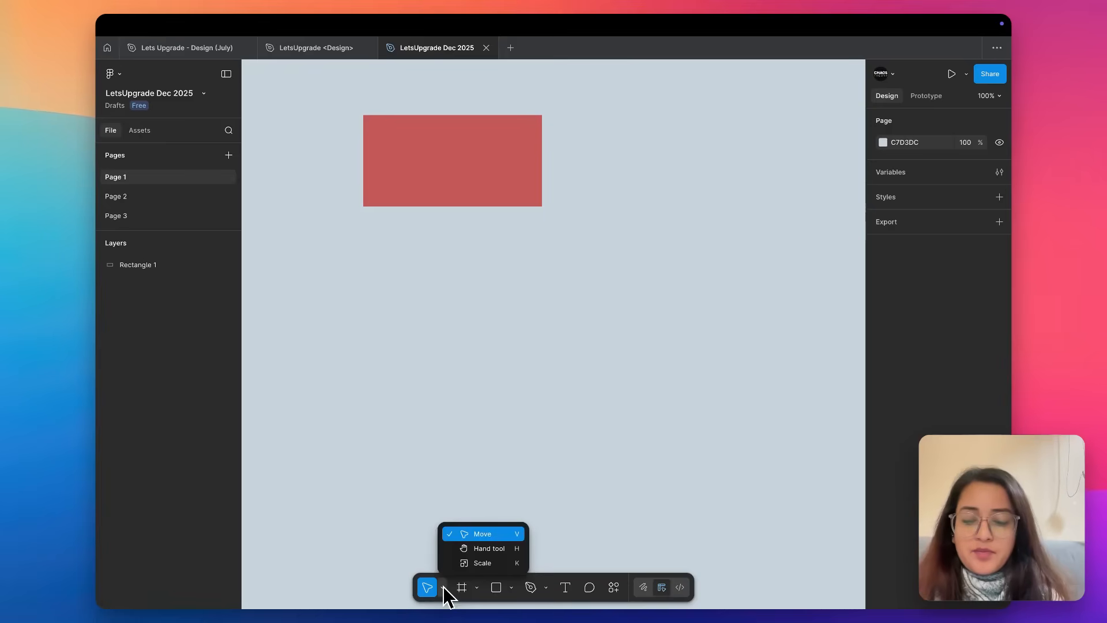
click(486, 549)
drag(474, 415, 588, 516)
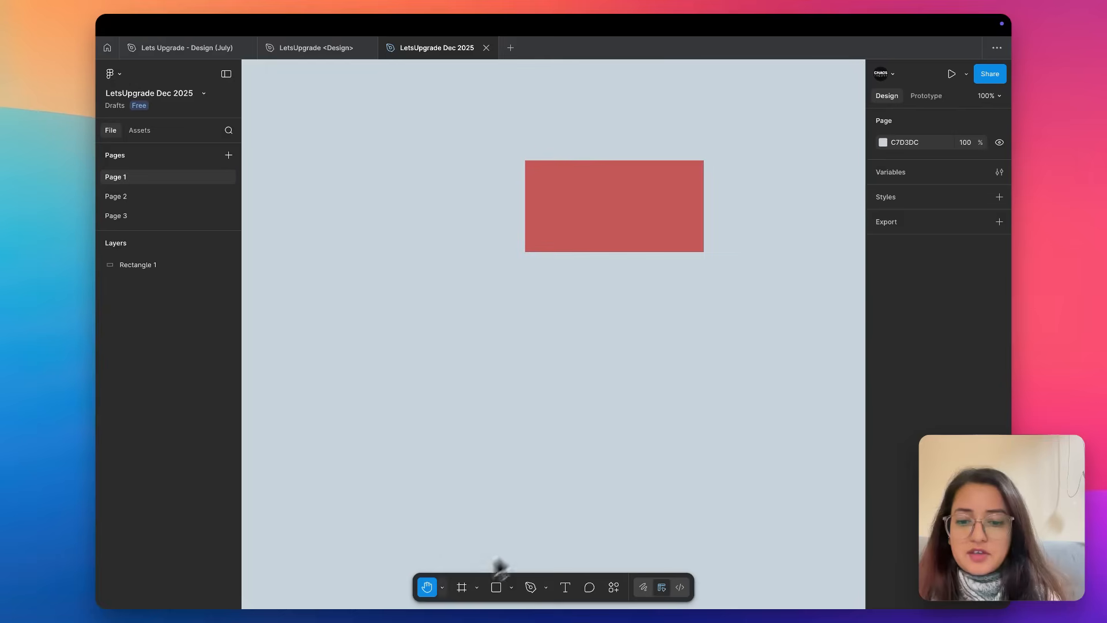
click(443, 587)
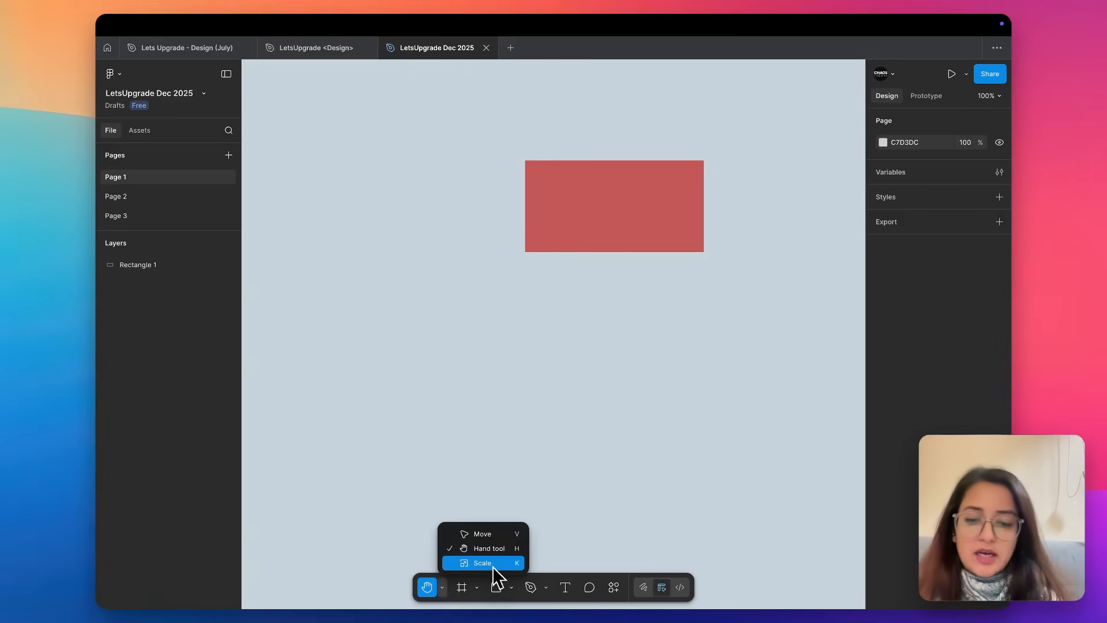
click(552, 456)
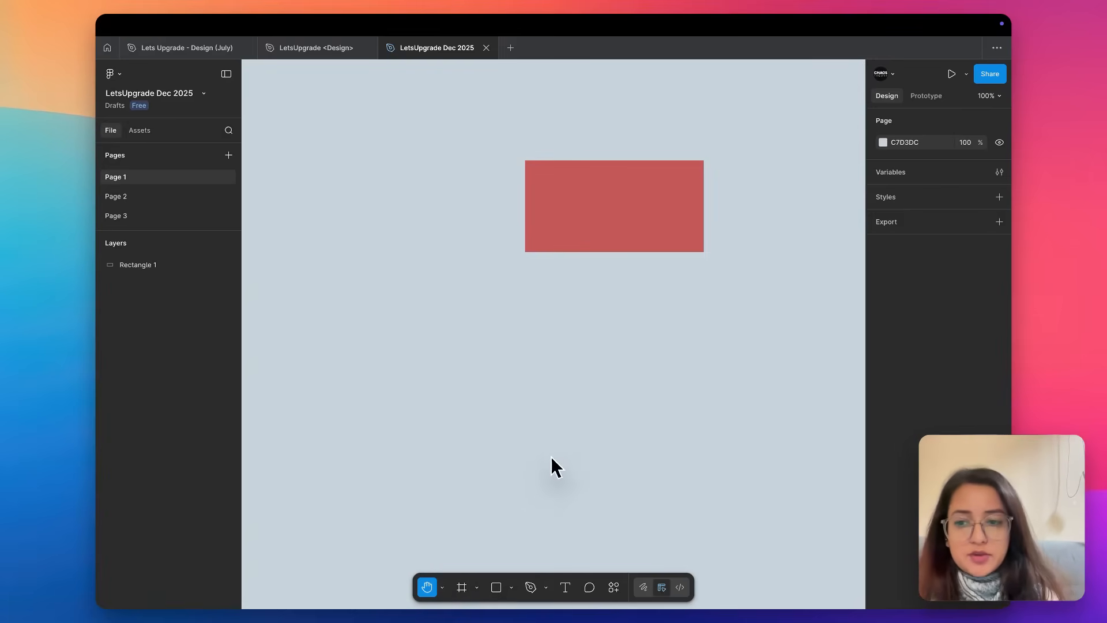
Look over the Frame, Section and Slice tool options and activate the Frame tool.
click(477, 585)
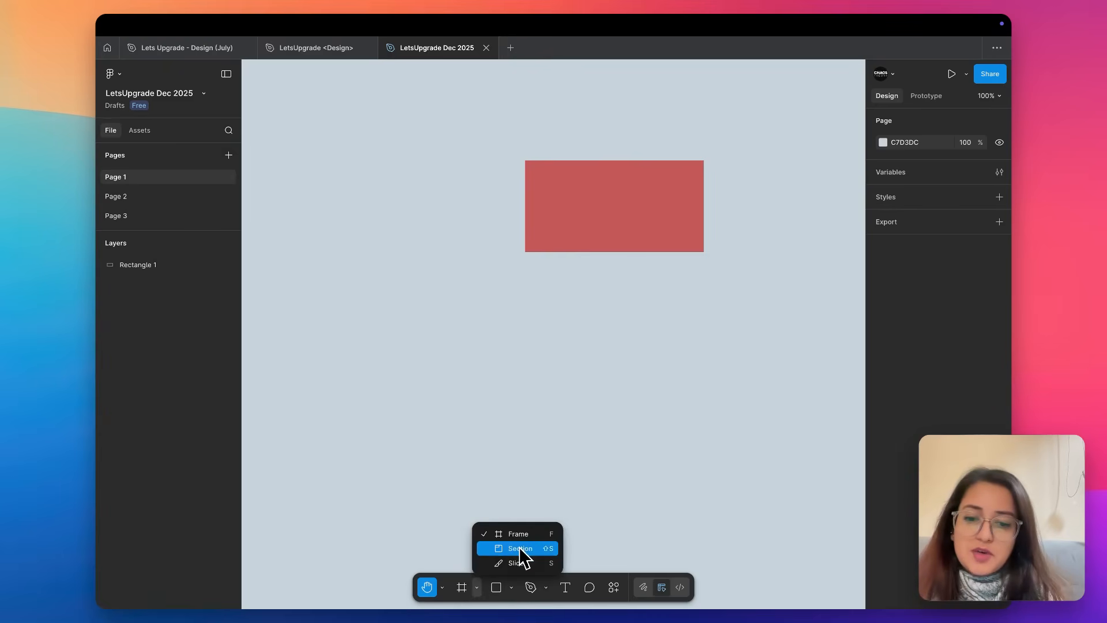
click(500, 379)
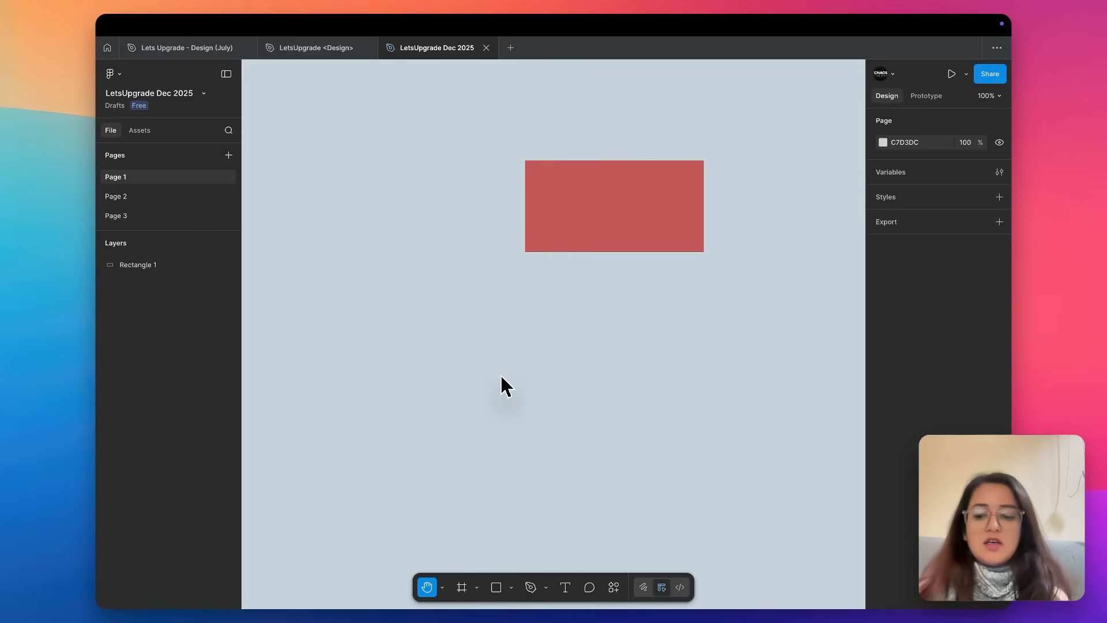
key(f)
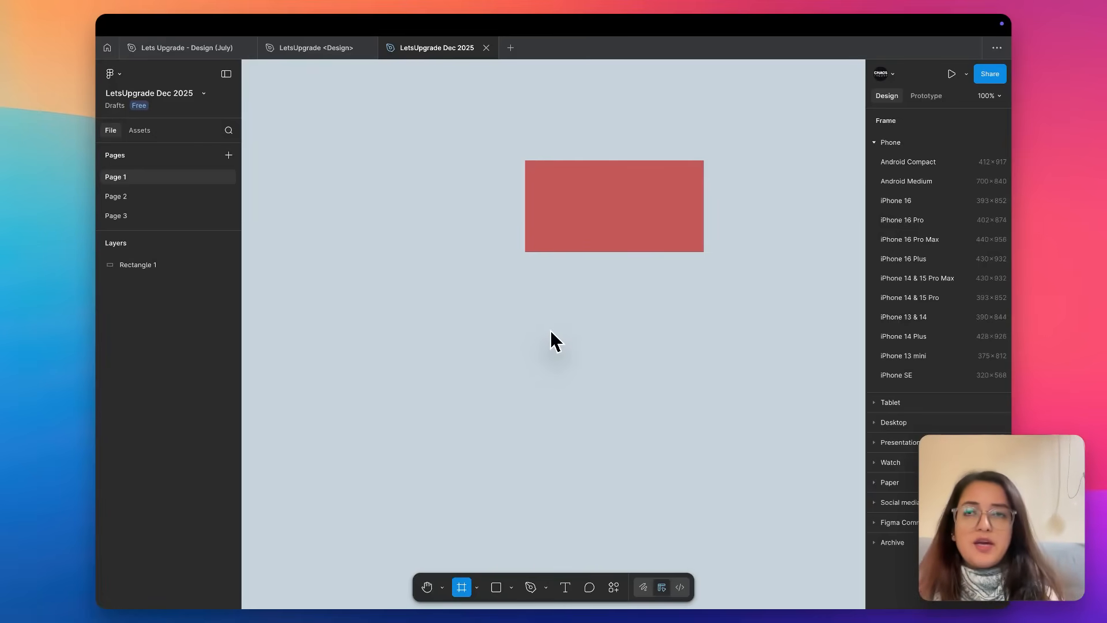
scroll(550, 330, down, 3)
scroll(551, 330, right, 2)
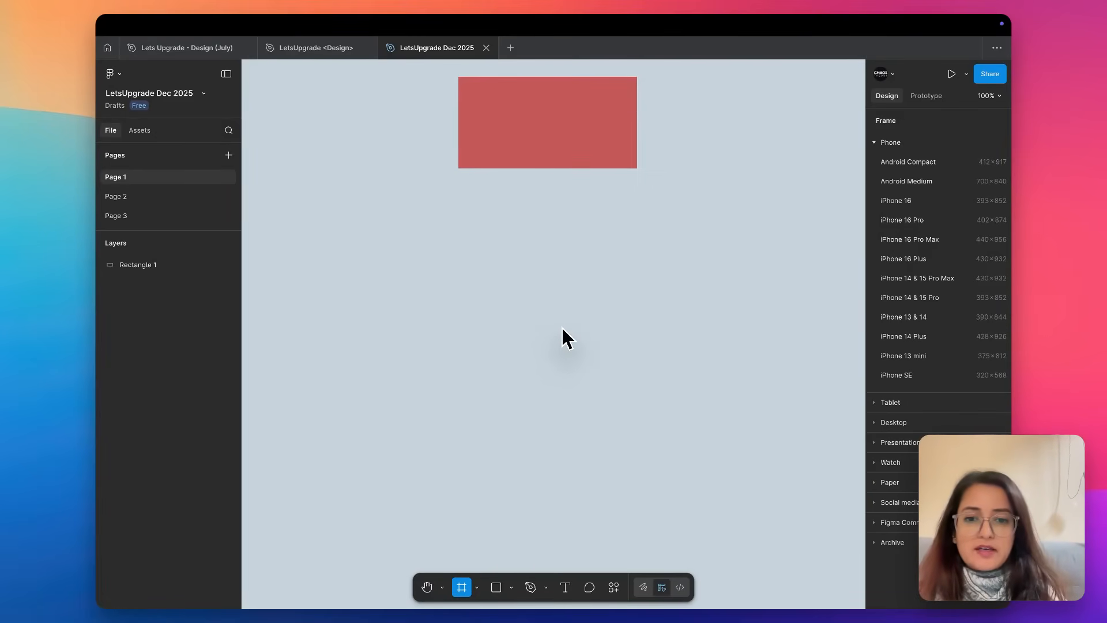
click(478, 587)
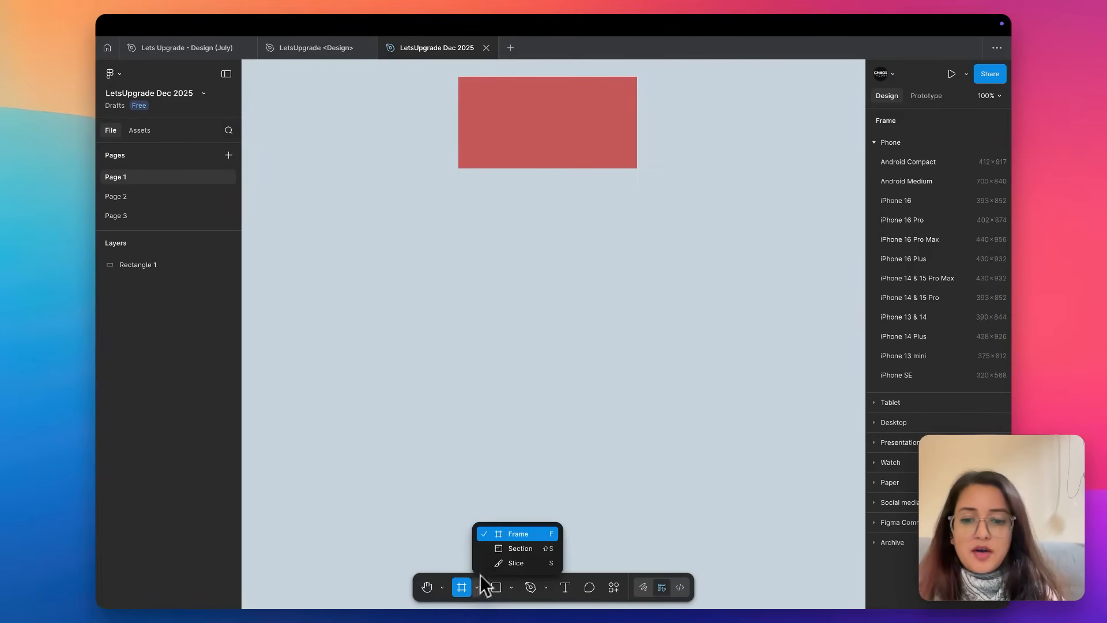
click(497, 536)
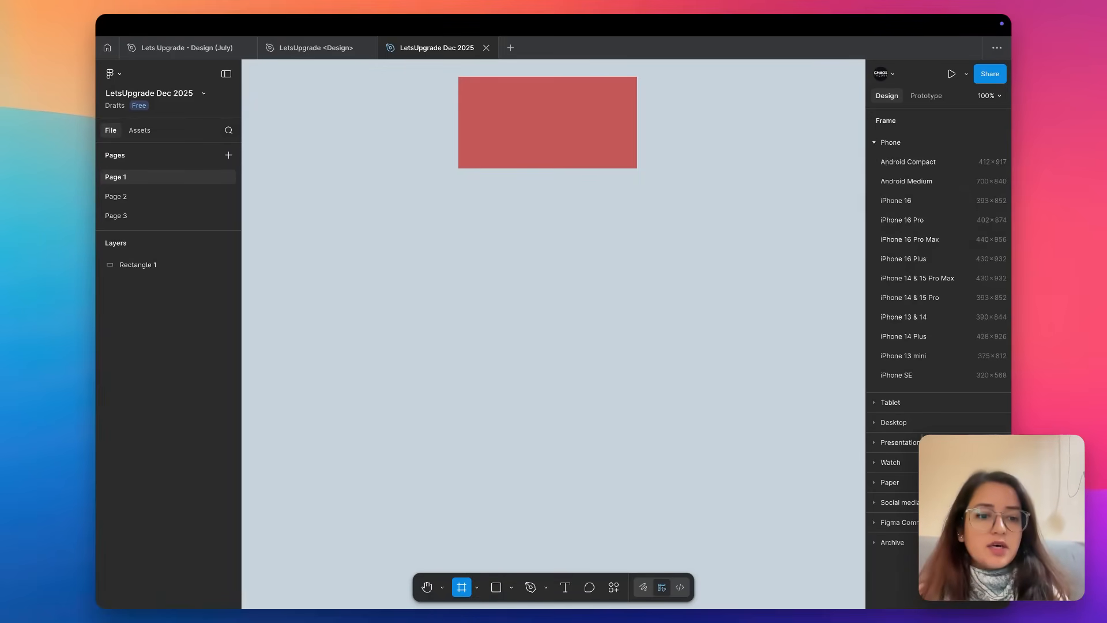
Examine the frame size presets for Phone, Tablet, Desktop, Presentation and Watch.
click(875, 144)
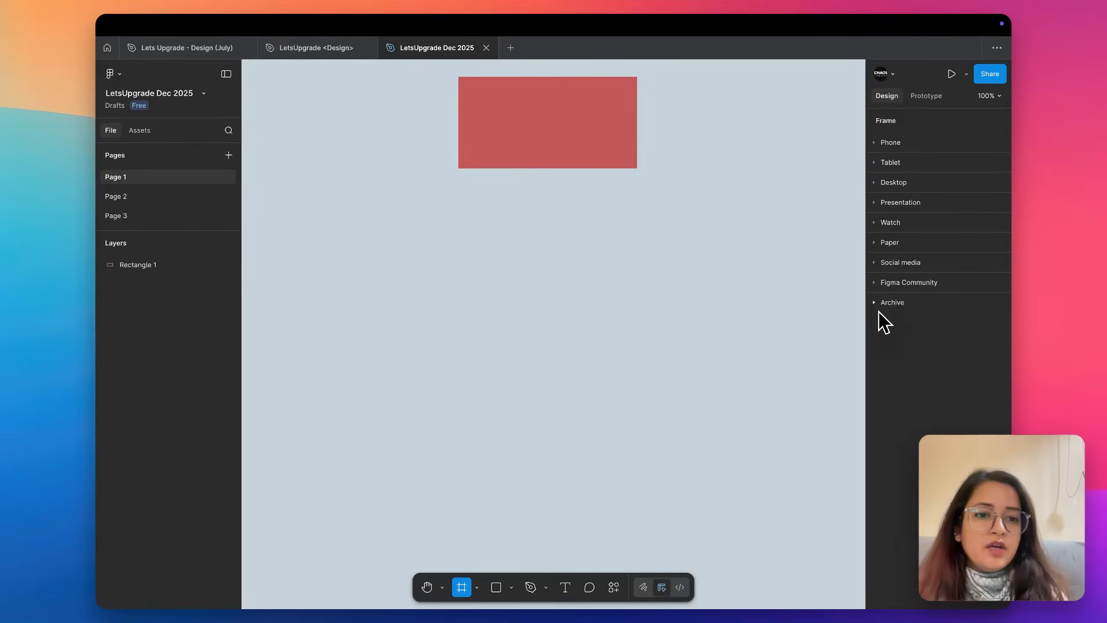
click(874, 143)
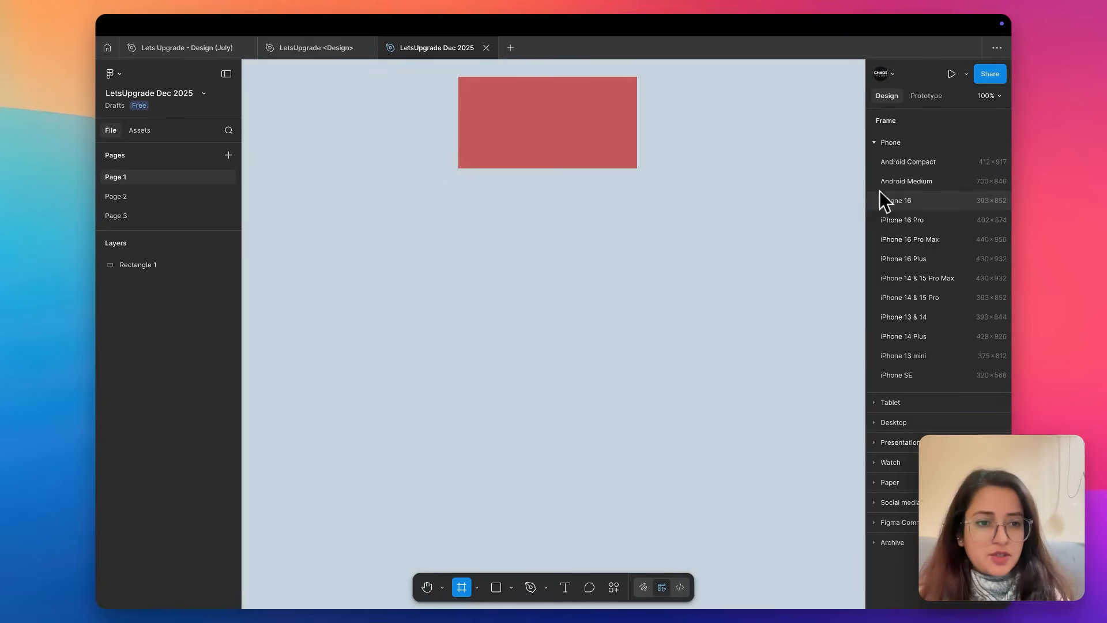
click(875, 401)
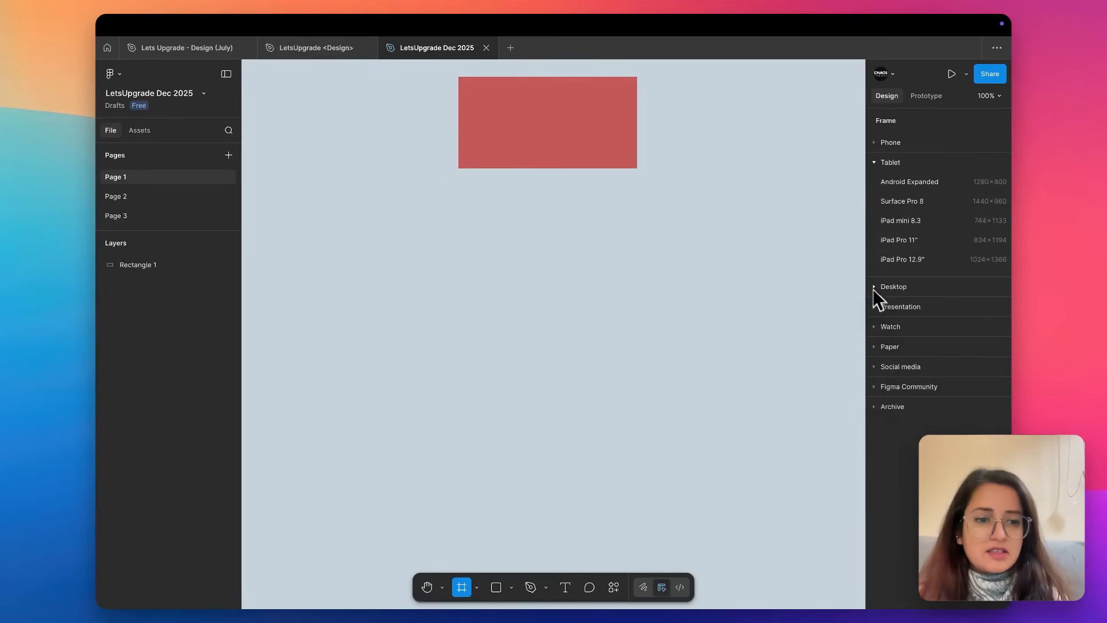
click(874, 288)
click(874, 398)
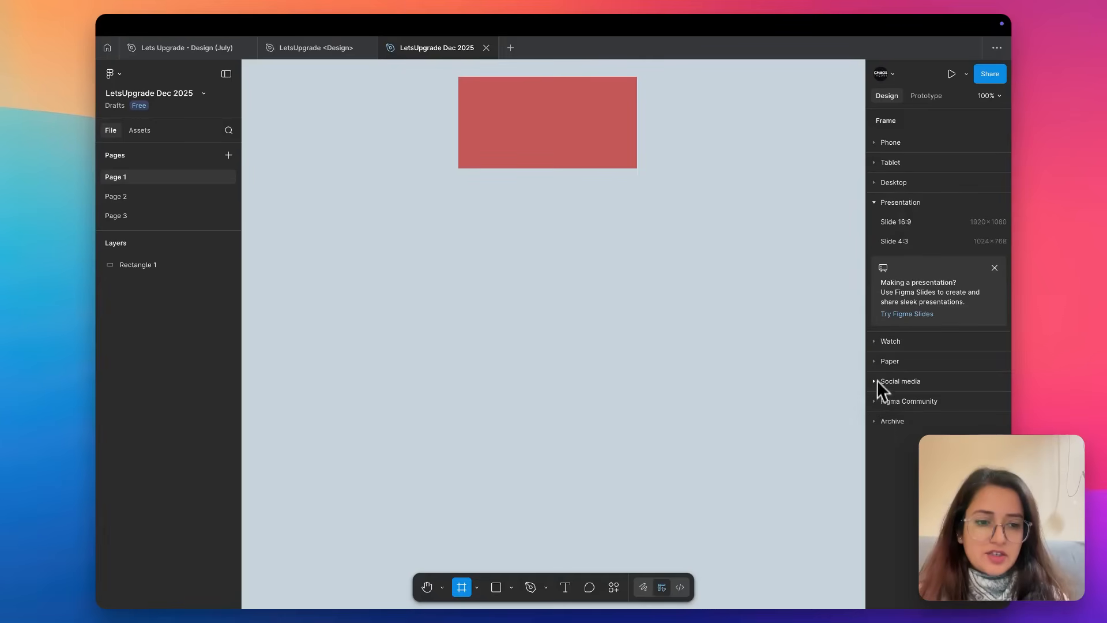
click(874, 342)
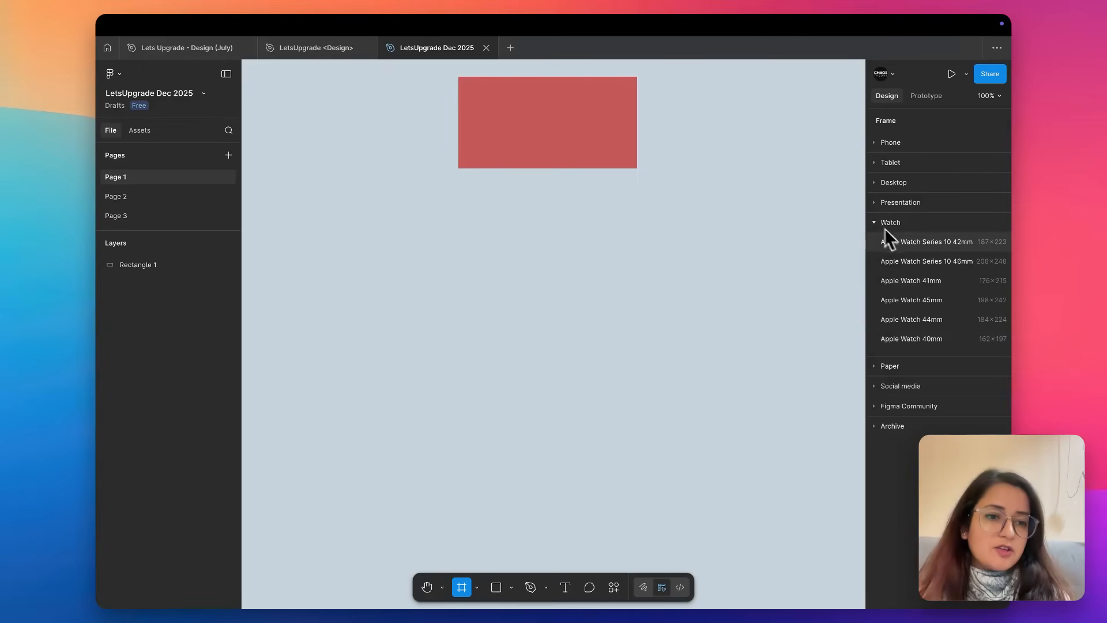
Place an Apple Watch Series 10 42mm preset frame on the canvas and delete it.
click(914, 242)
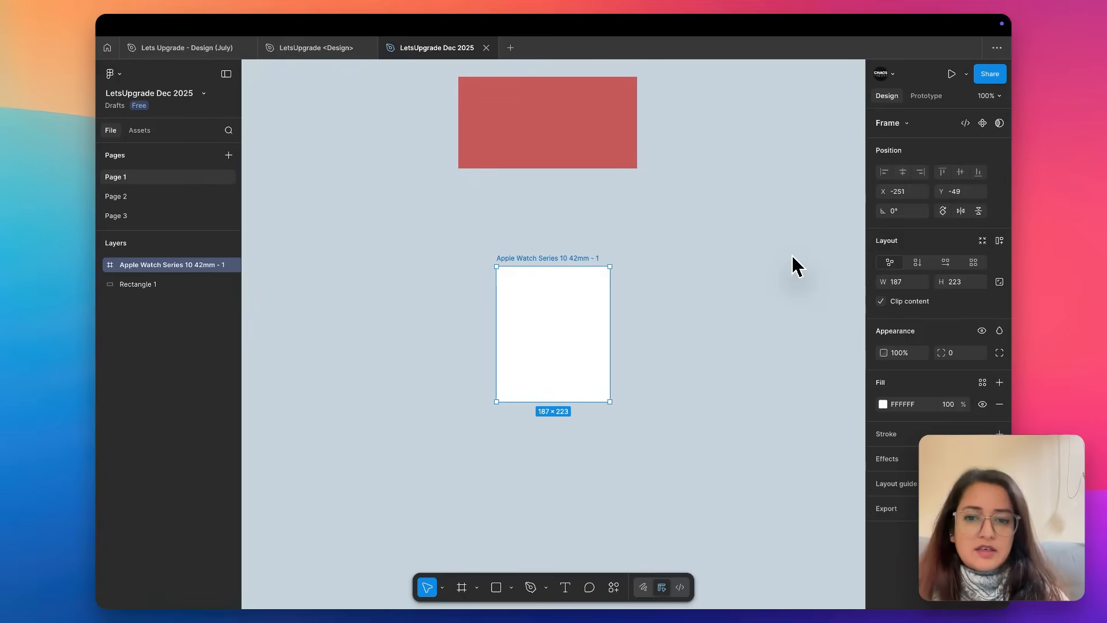
key(Delete)
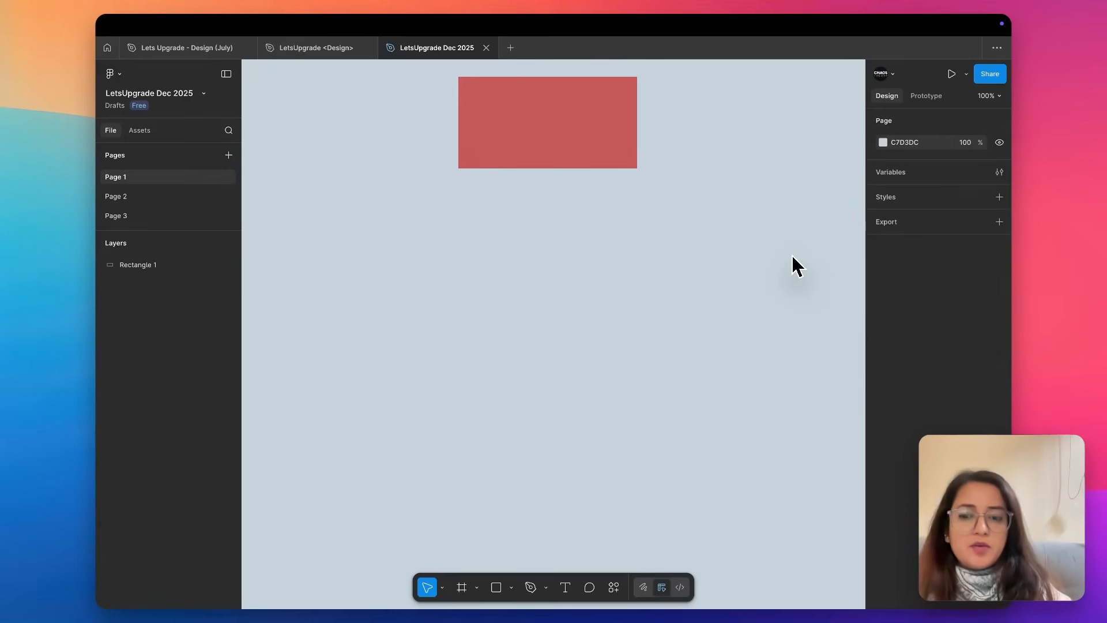
Reactivate the Frame tool and examine the Paper and Figma Community frame size presets.
key(f)
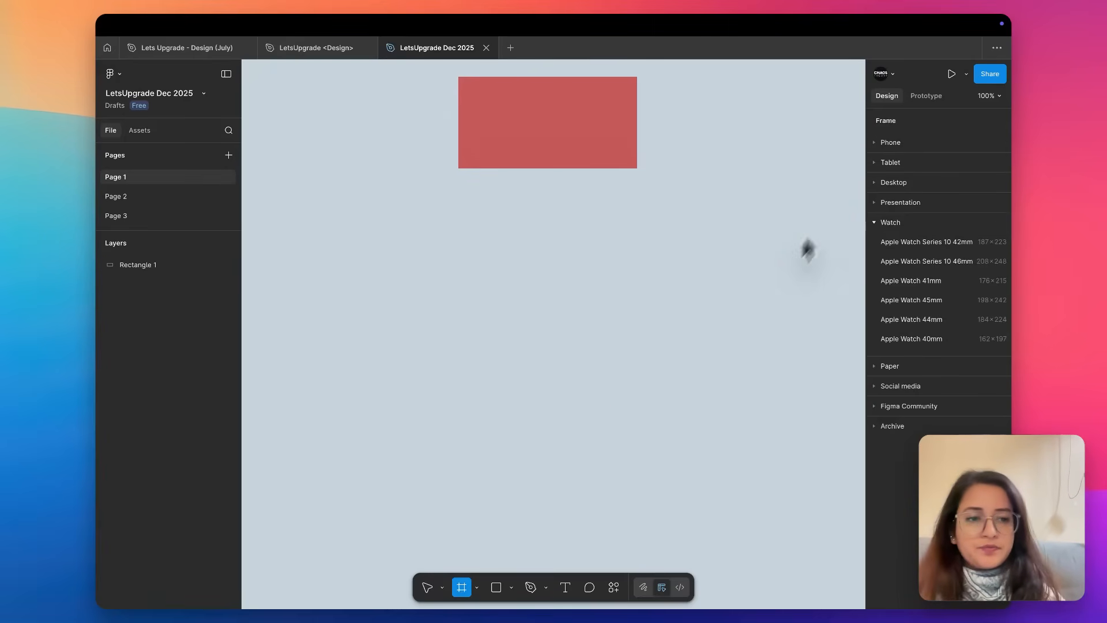
click(877, 369)
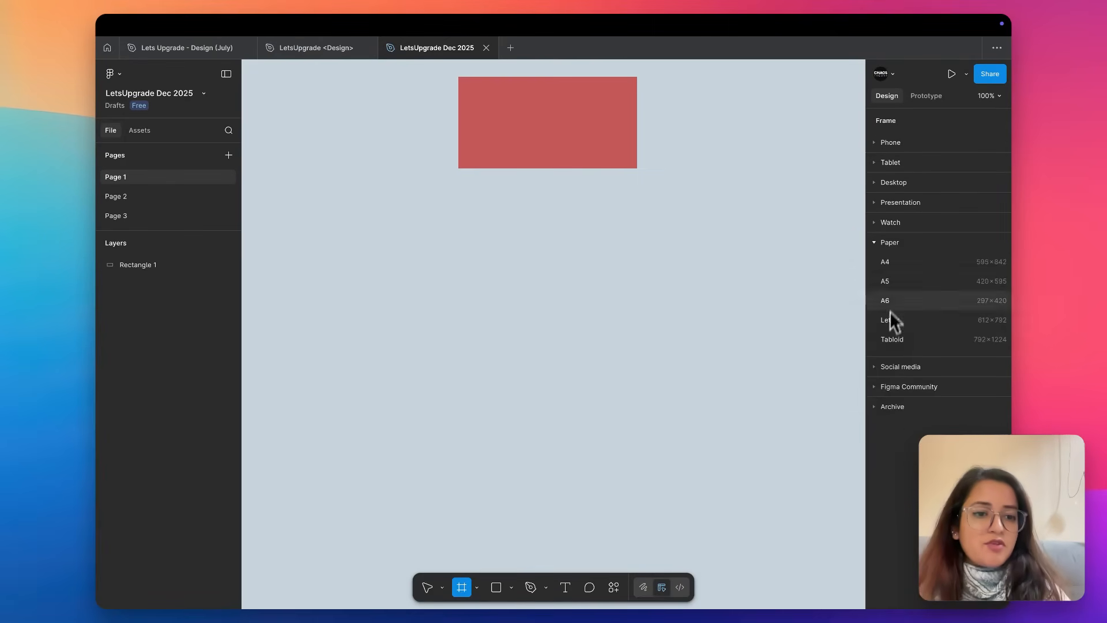
click(874, 387)
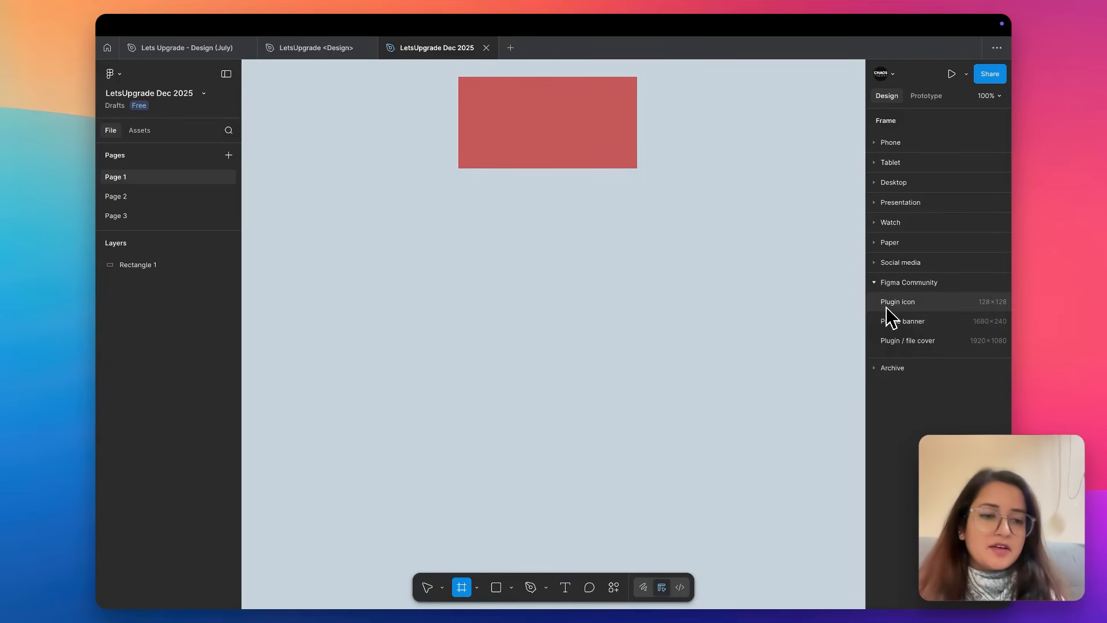
click(877, 284)
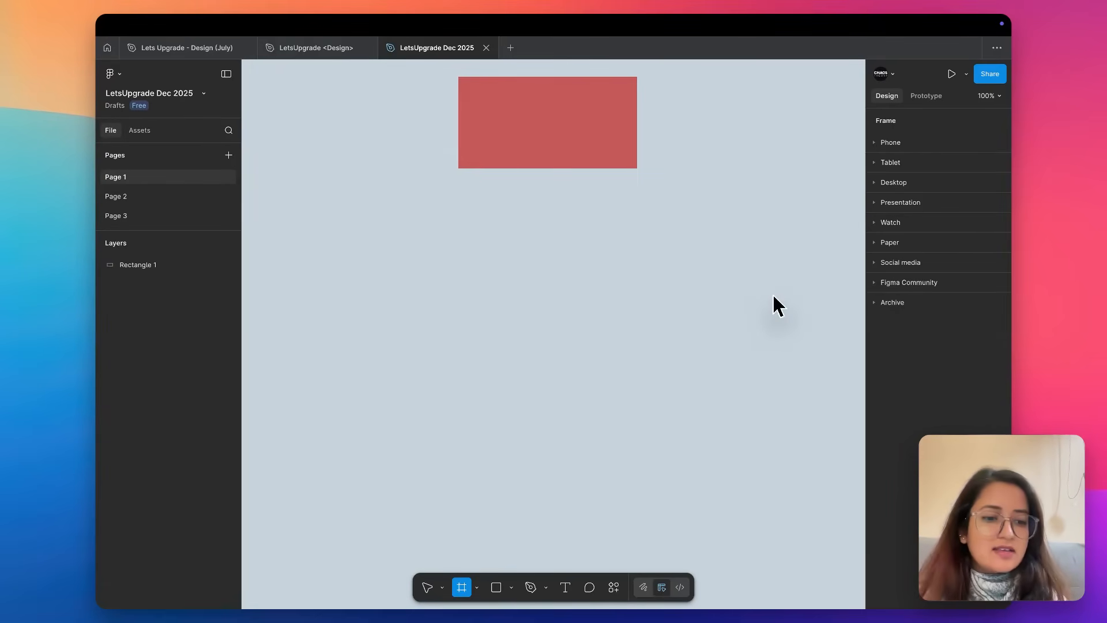
Add an iPhone 13 mini preset frame beside the red rectangle, with its top edge level with the rectangle's.
click(874, 143)
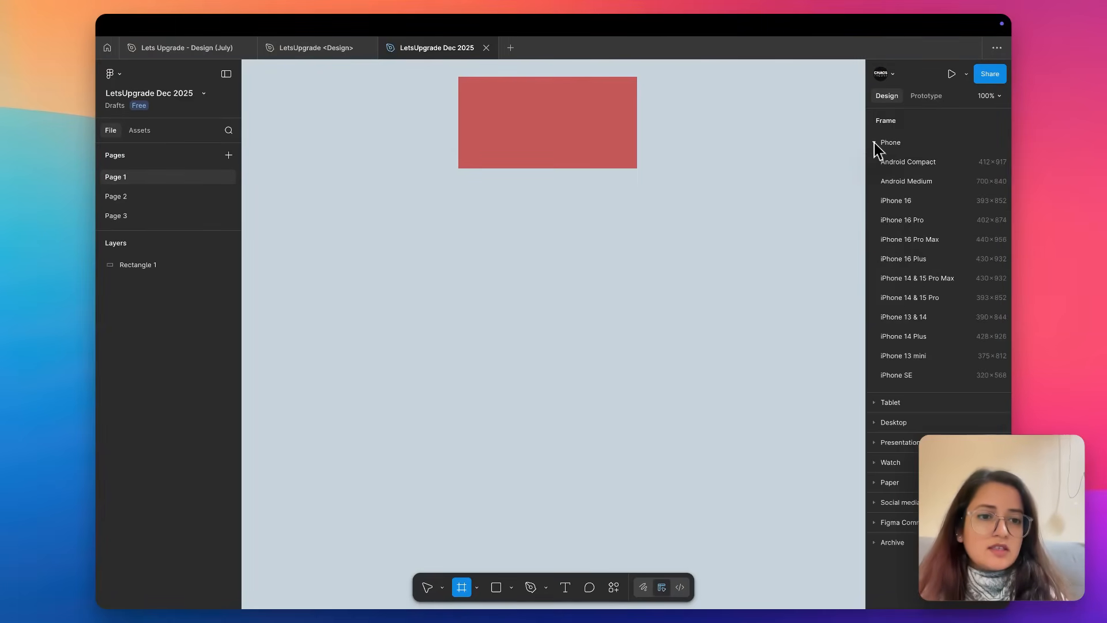
click(911, 354)
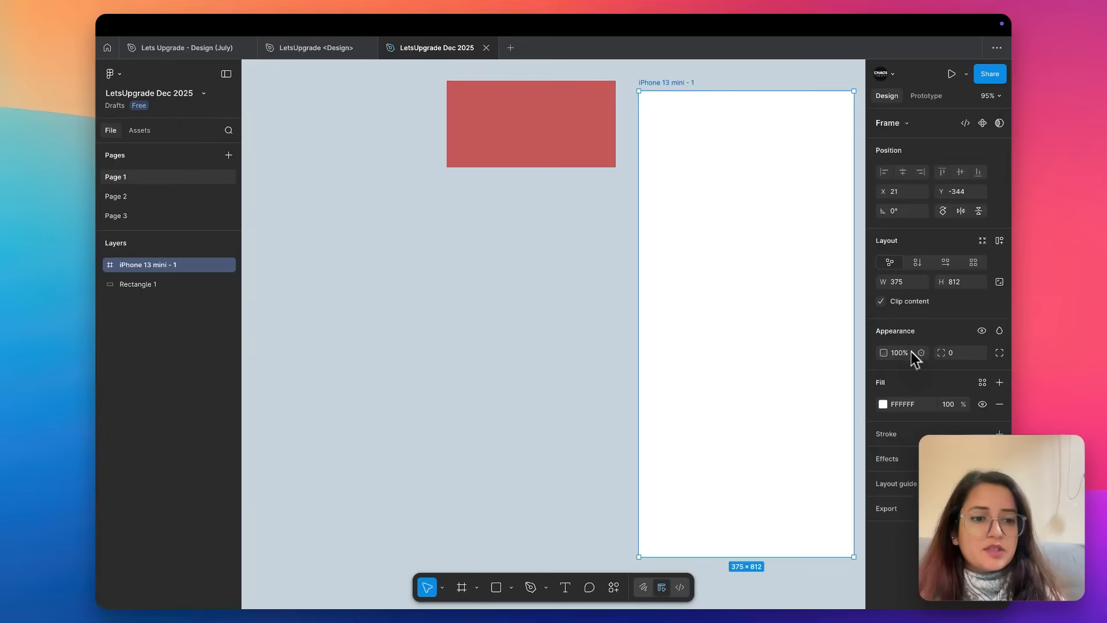
scroll(703, 239, down, 5)
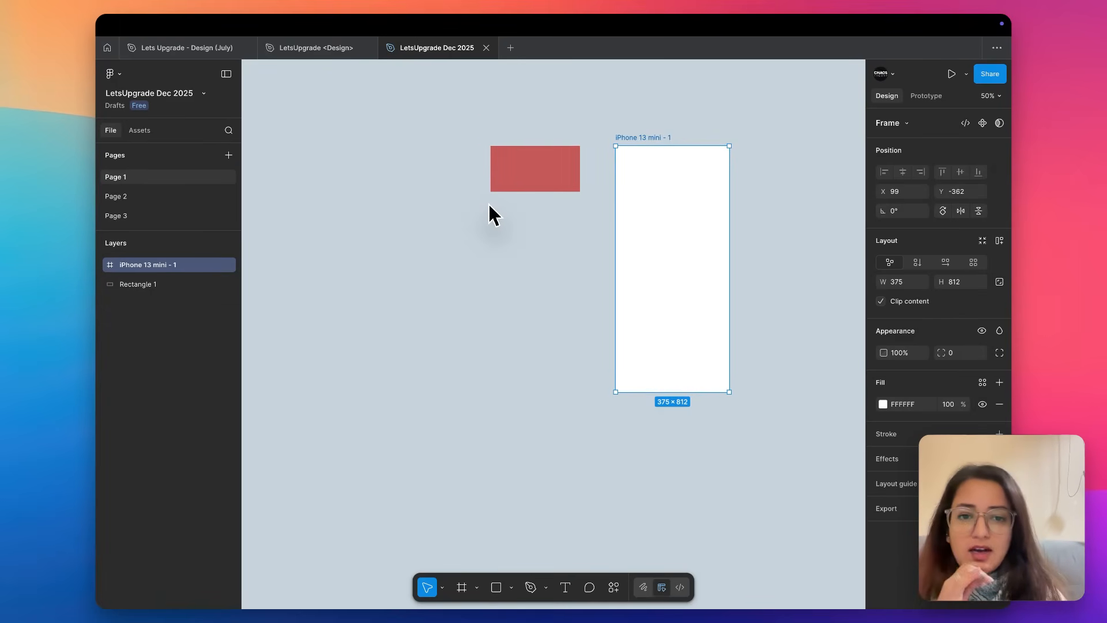
click(780, 135)
Look over the shape tools, the Pen and Pencil tools, and the Actions list down to its common settings.
click(511, 587)
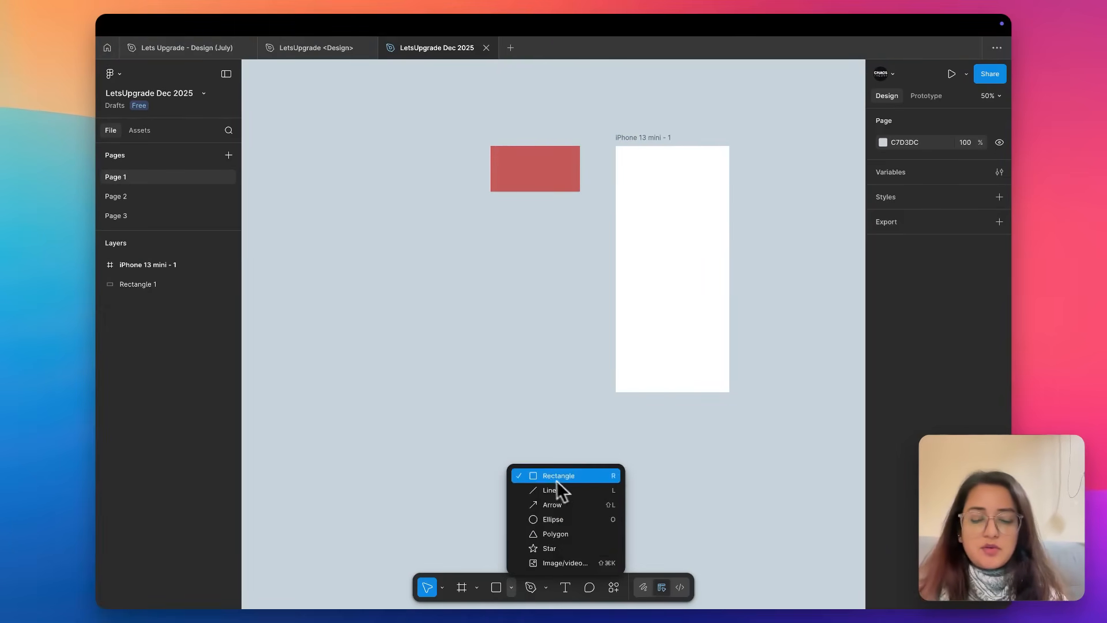
click(681, 449)
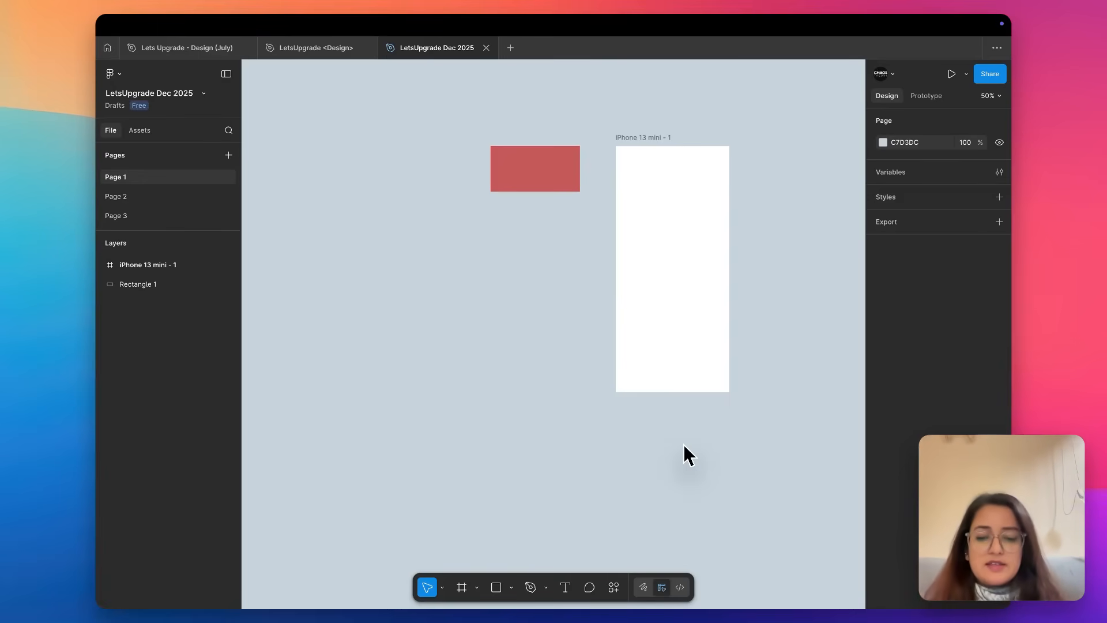
click(546, 587)
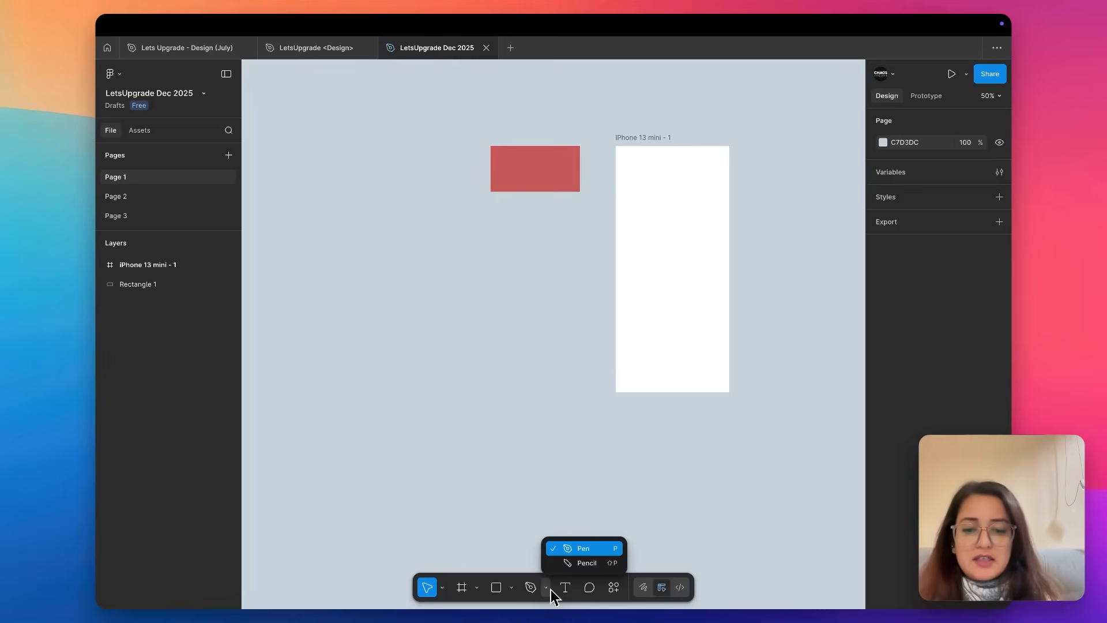
click(547, 590)
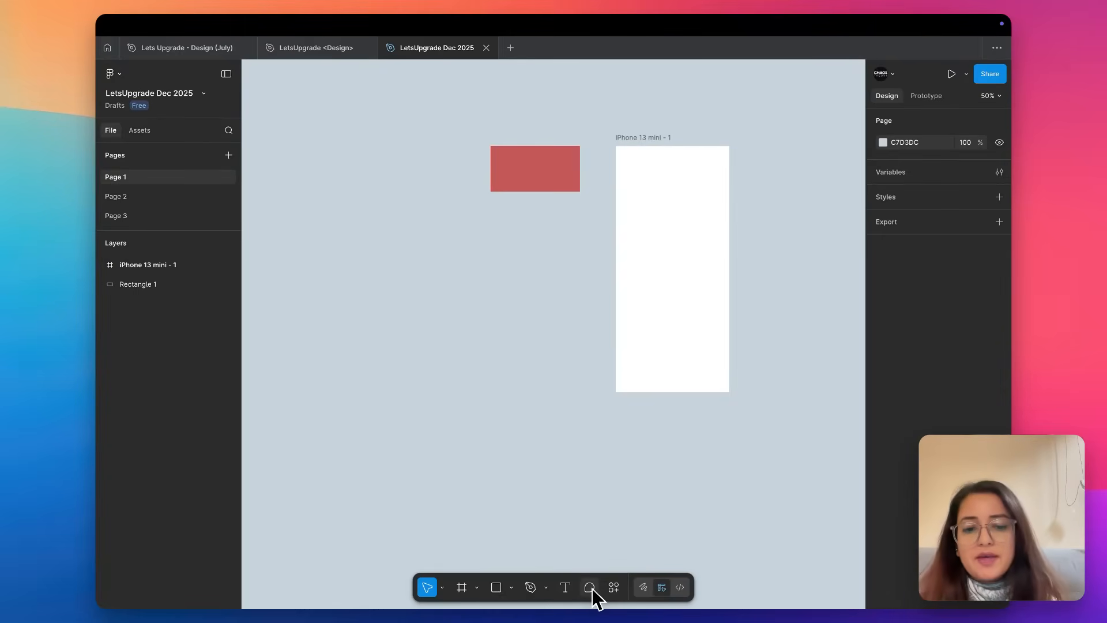
click(615, 594)
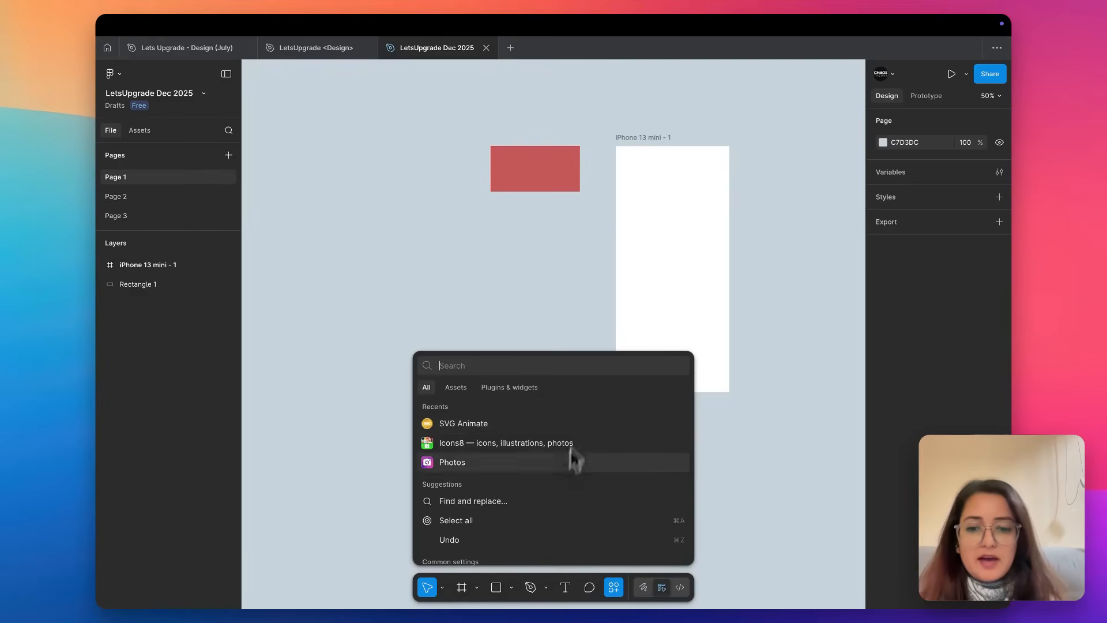
scroll(530, 506, down, 5)
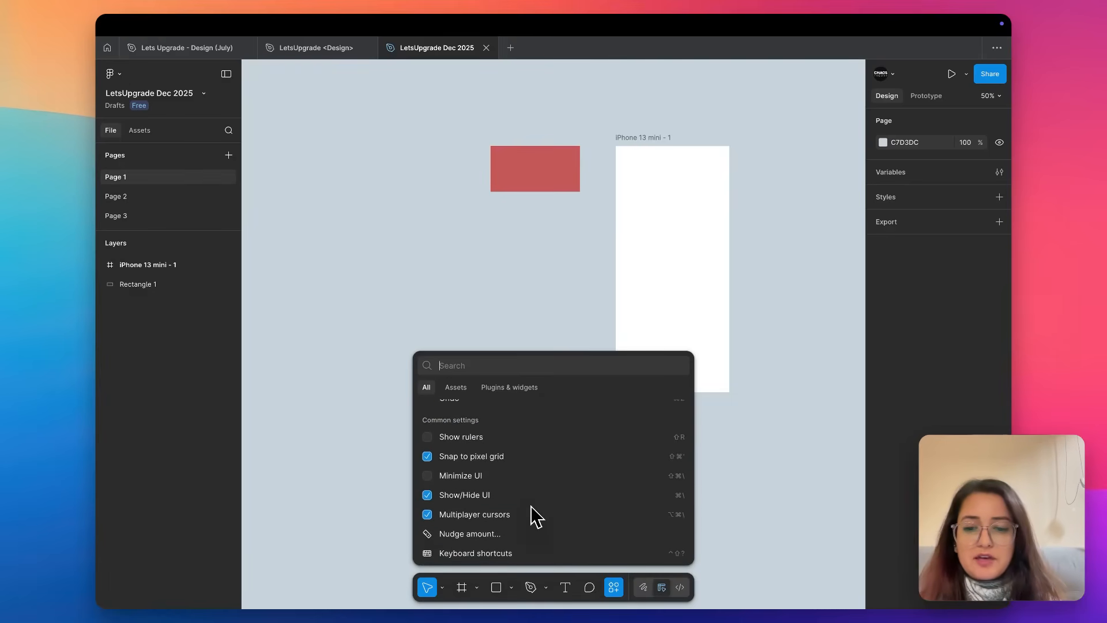
click(610, 555)
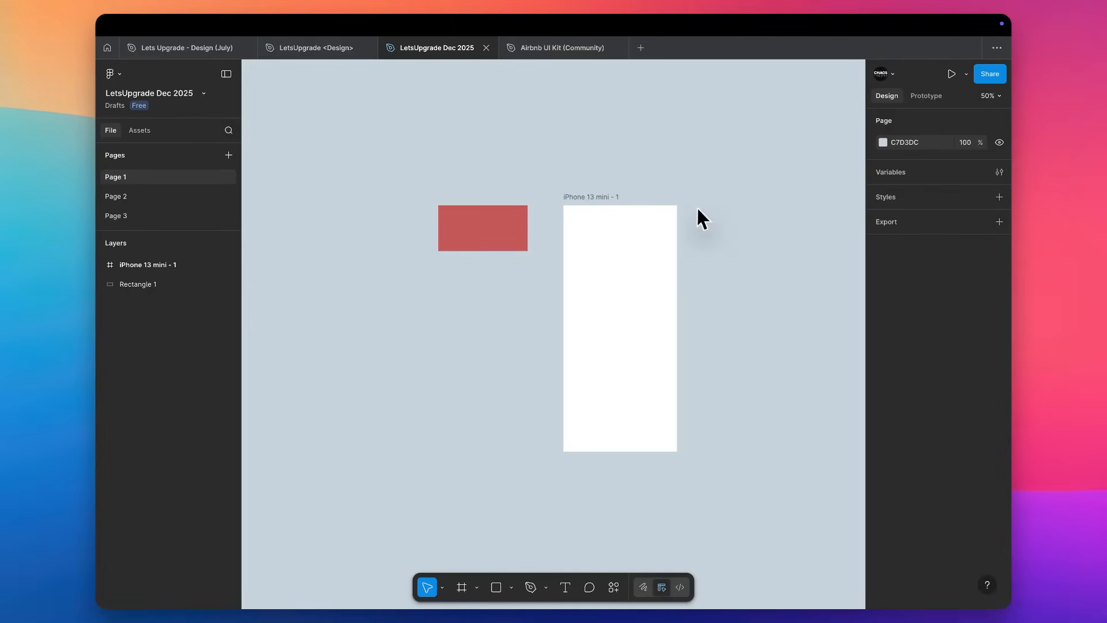
Select the red rectangle and look over its properties, including the mask and boolean operation options.
scroll(696, 207, up, 3)
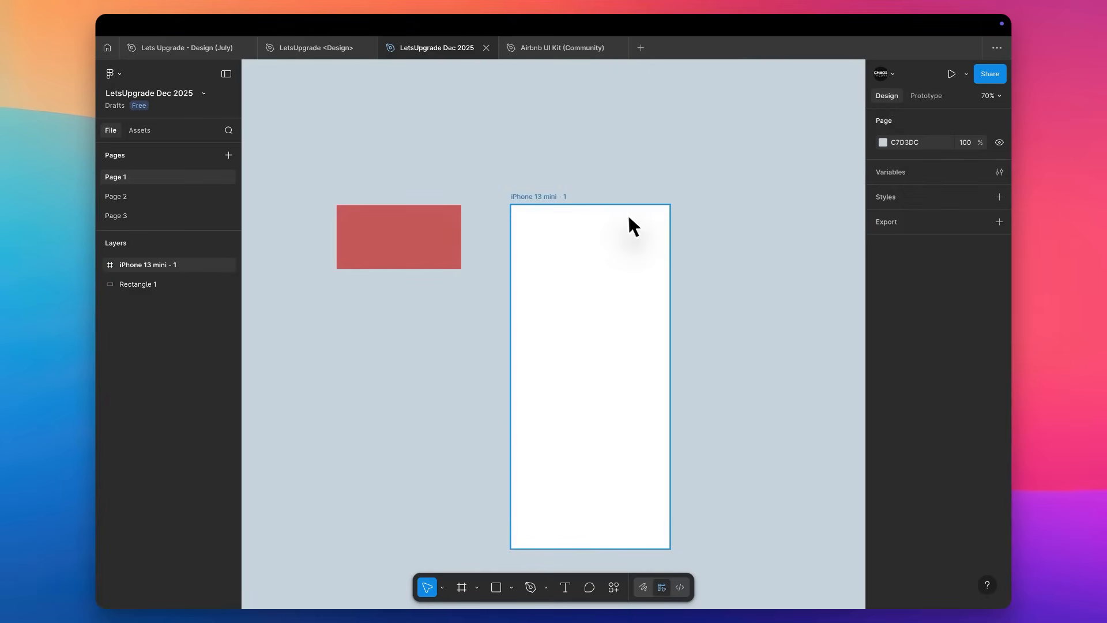
click(423, 234)
scroll(415, 240, up, 5)
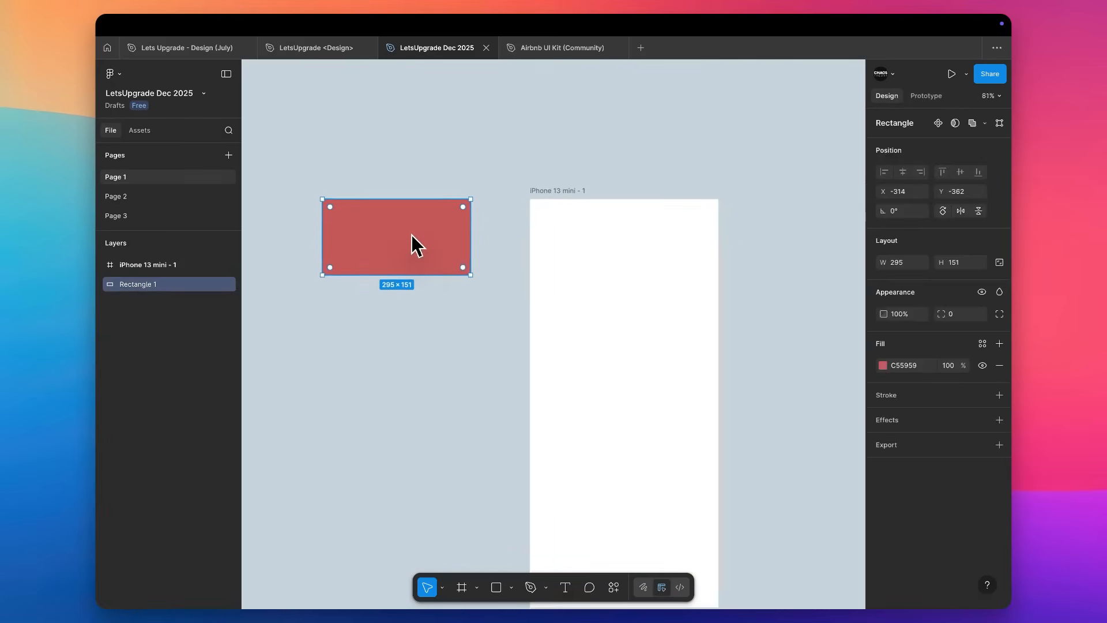
drag(412, 234, 412, 233)
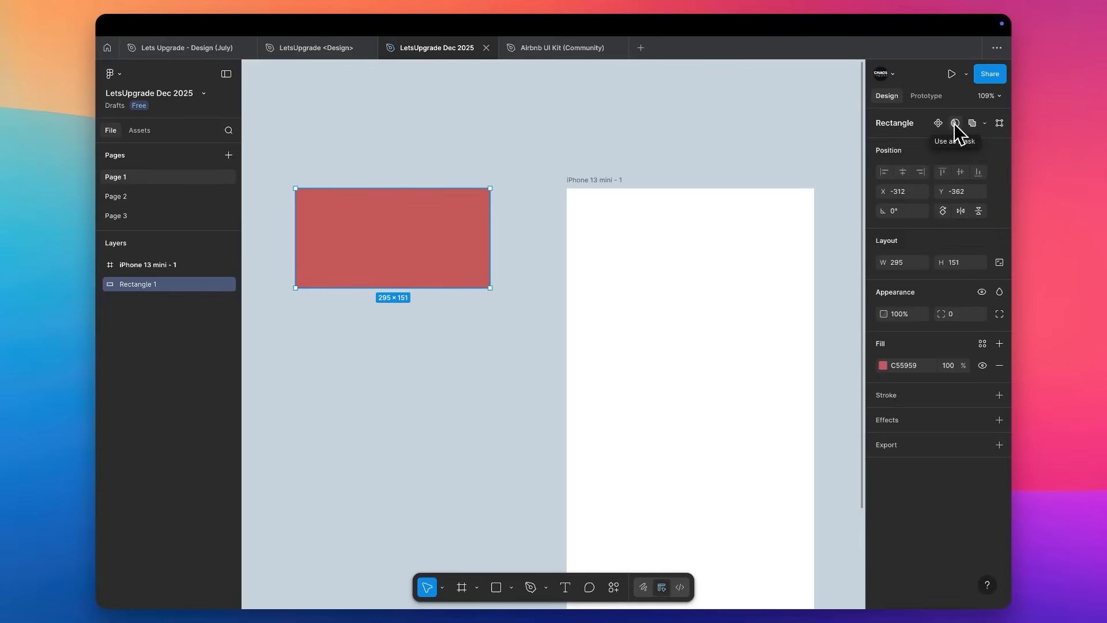
click(986, 124)
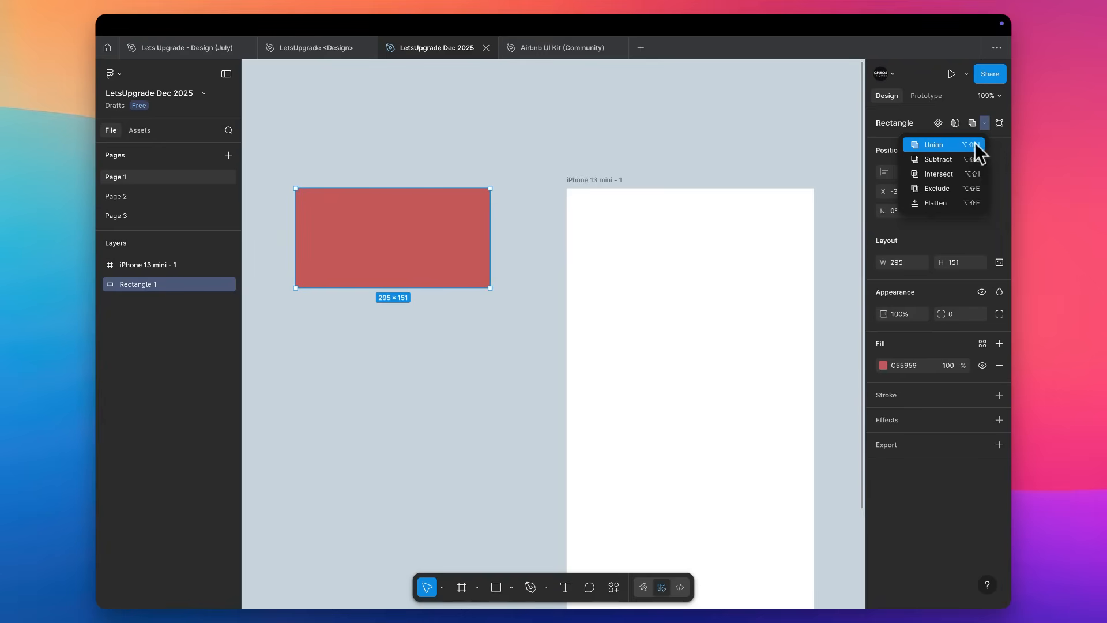
click(998, 151)
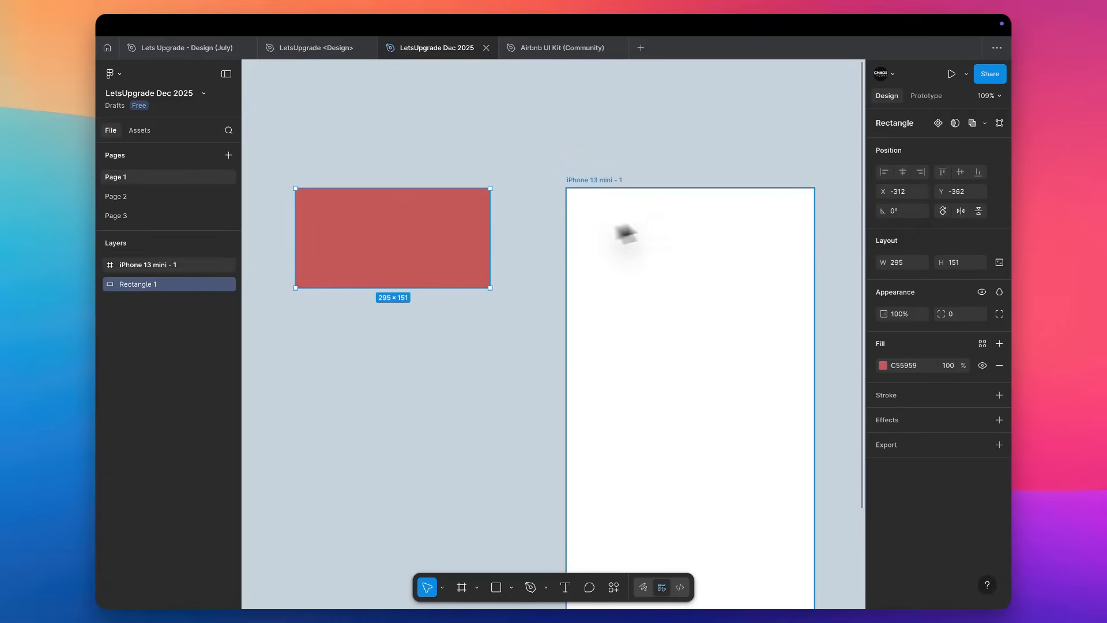
Duplicate the red rectangle directly below the original at Y -165 and select both rectangles.
drag(426, 234, 410, 364)
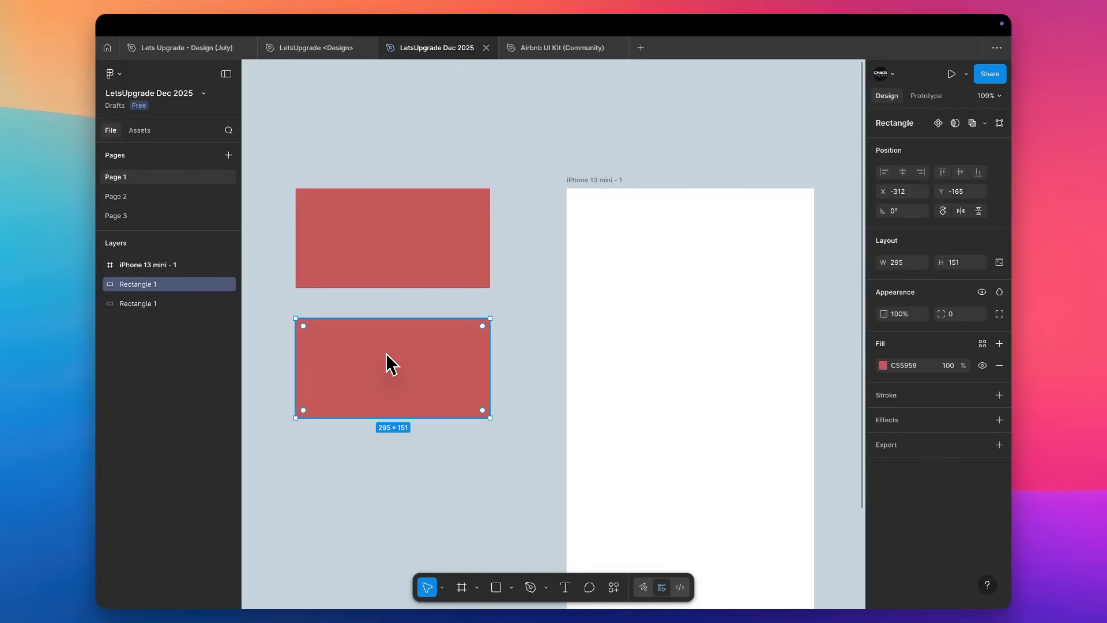
shift+click(392, 259)
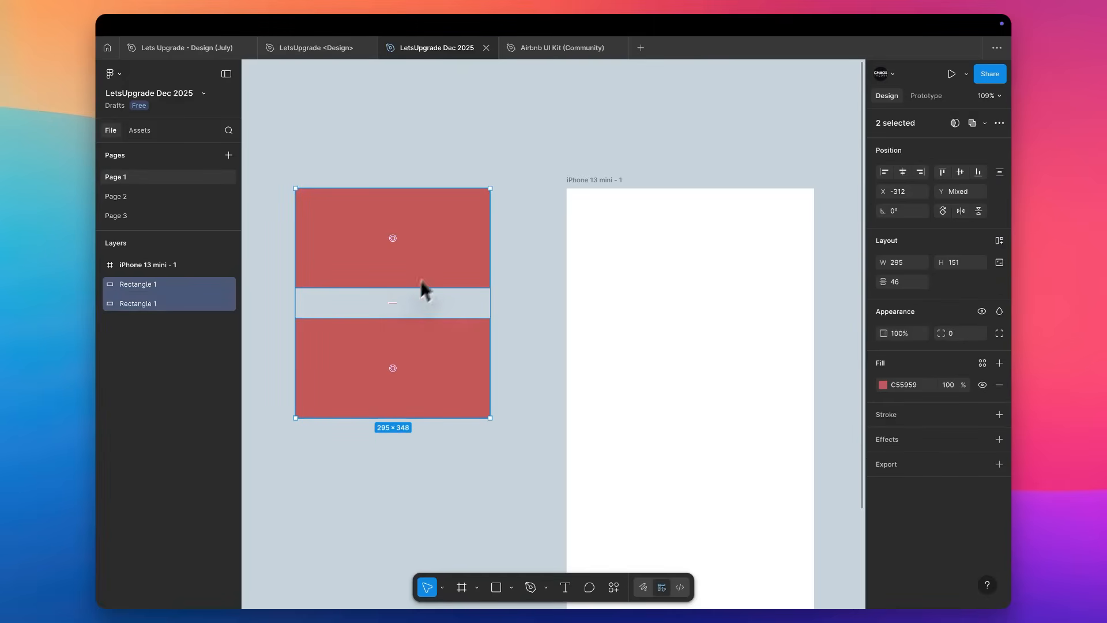
click(449, 243)
drag(446, 227, 391, 477)
key(ctrl+z)
click(396, 384)
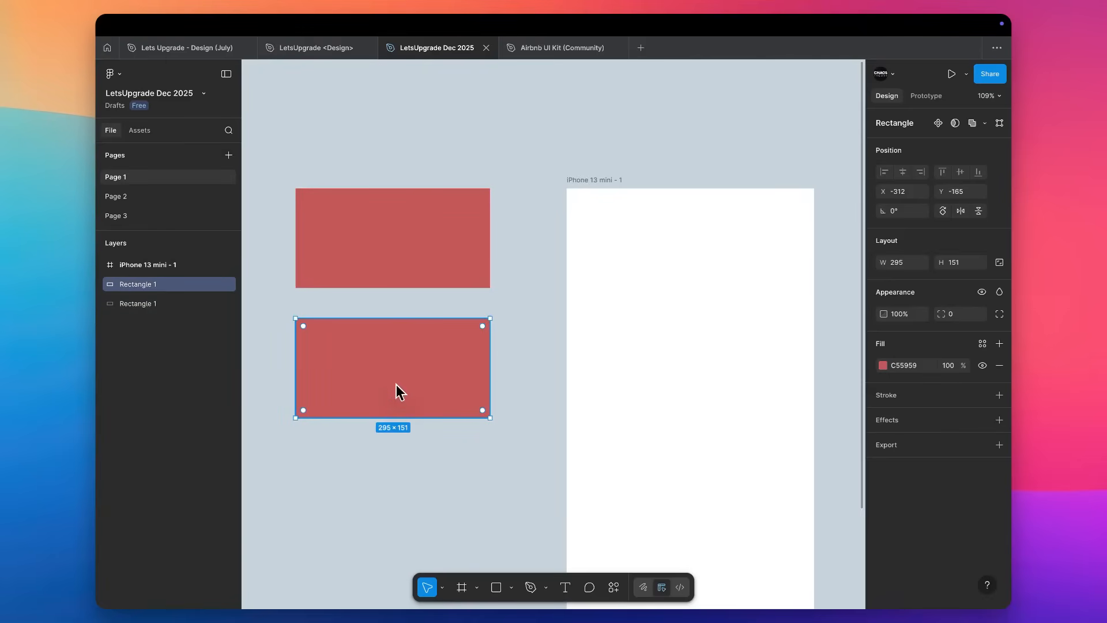
shift+click(417, 266)
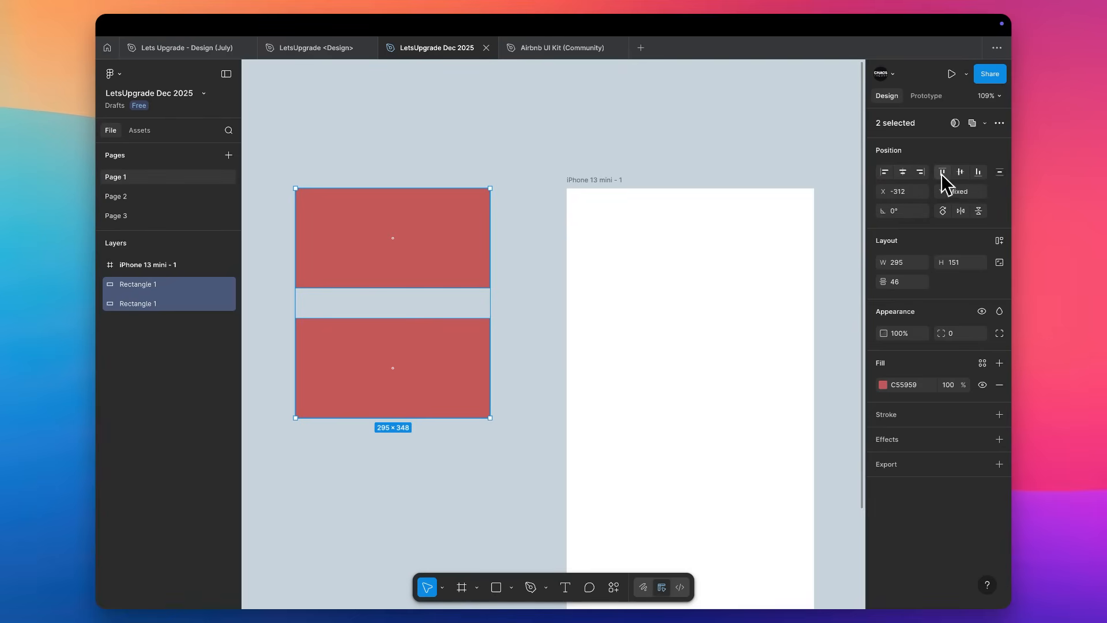
Reduce the lower rectangle's height to 104 from its top edge and change its fill to dark red BA2828.
click(431, 342)
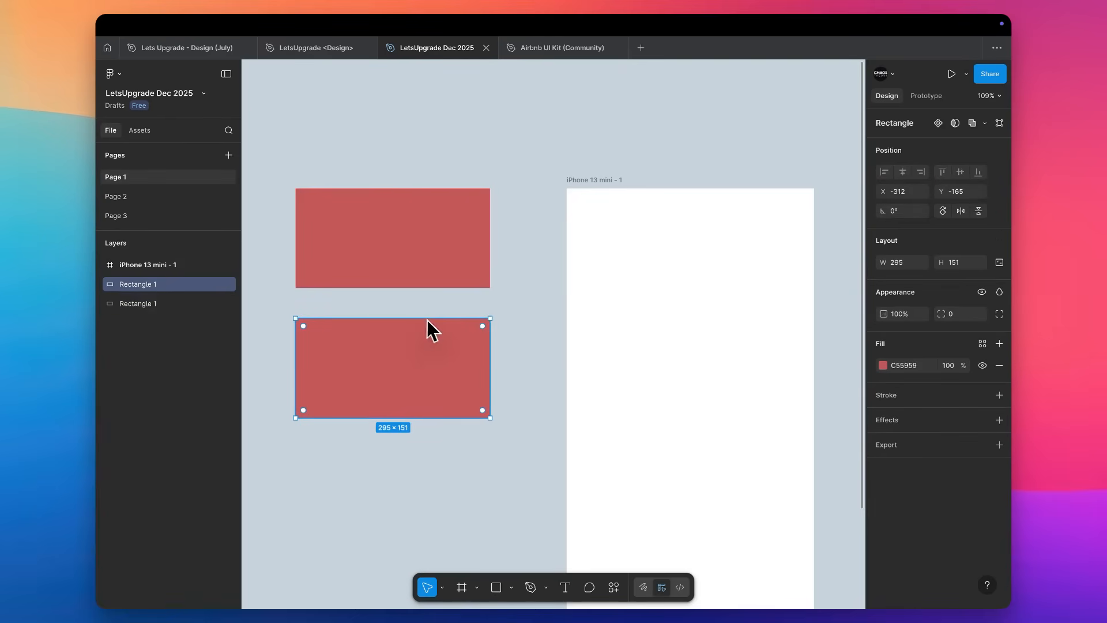
drag(427, 318, 427, 349)
click(883, 366)
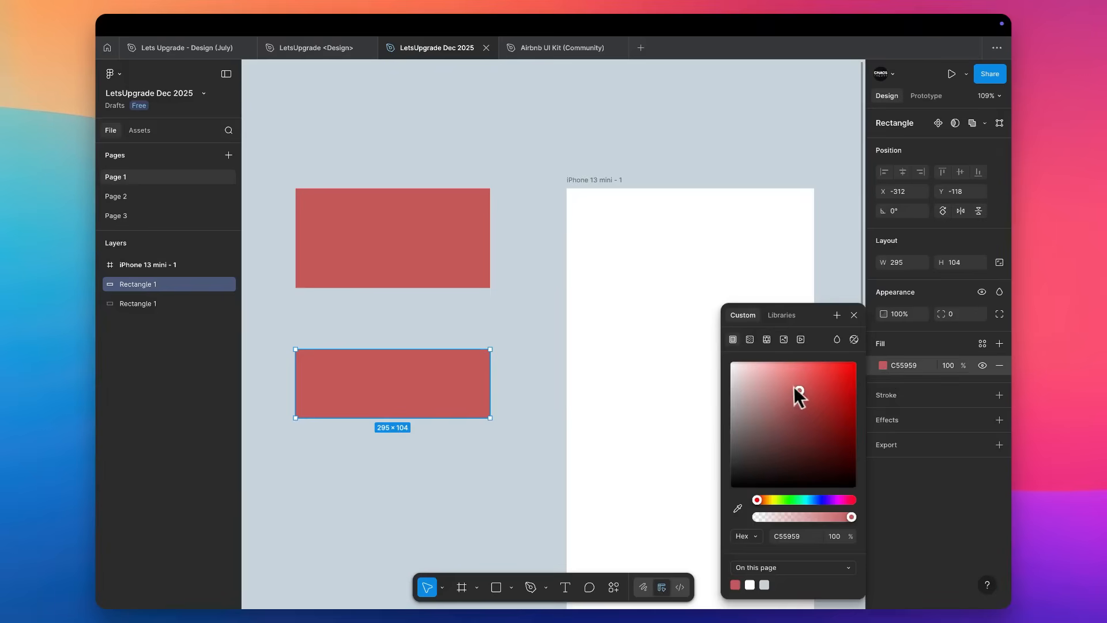
click(823, 394)
click(829, 396)
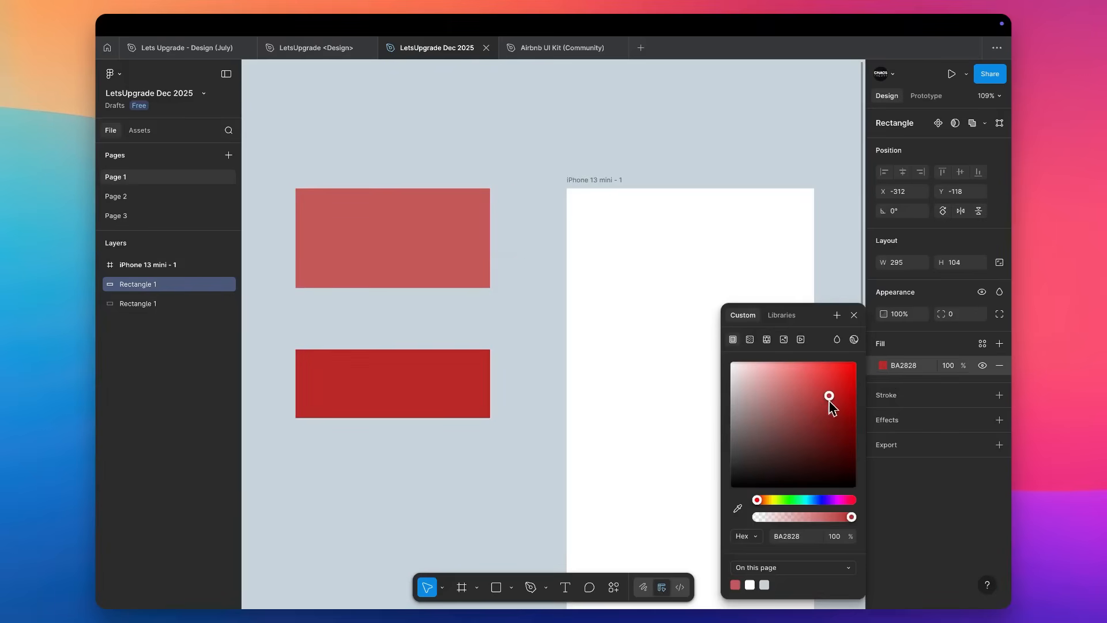
Select both rectangles and align them first by their top edges, then by their vertical centres.
click(517, 234)
drag(518, 233, 420, 392)
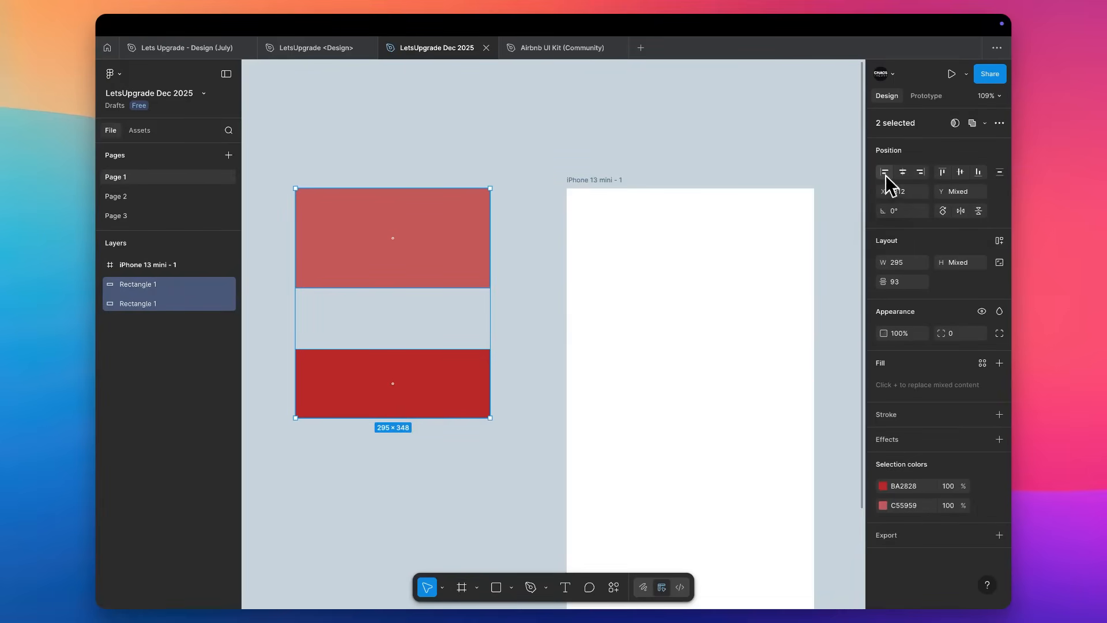
click(942, 172)
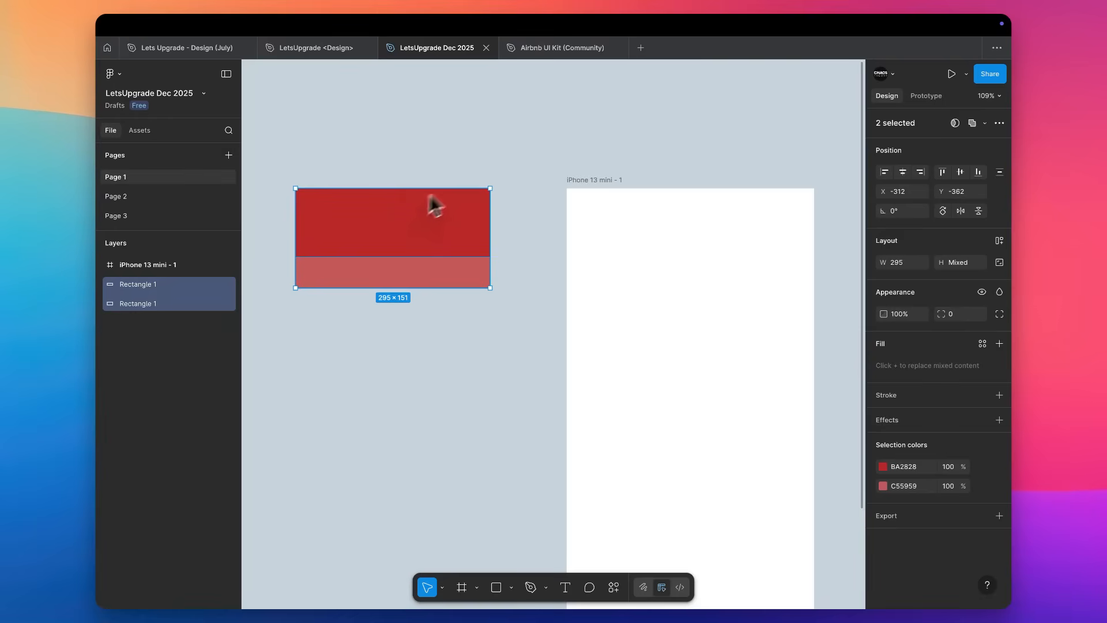
click(960, 172)
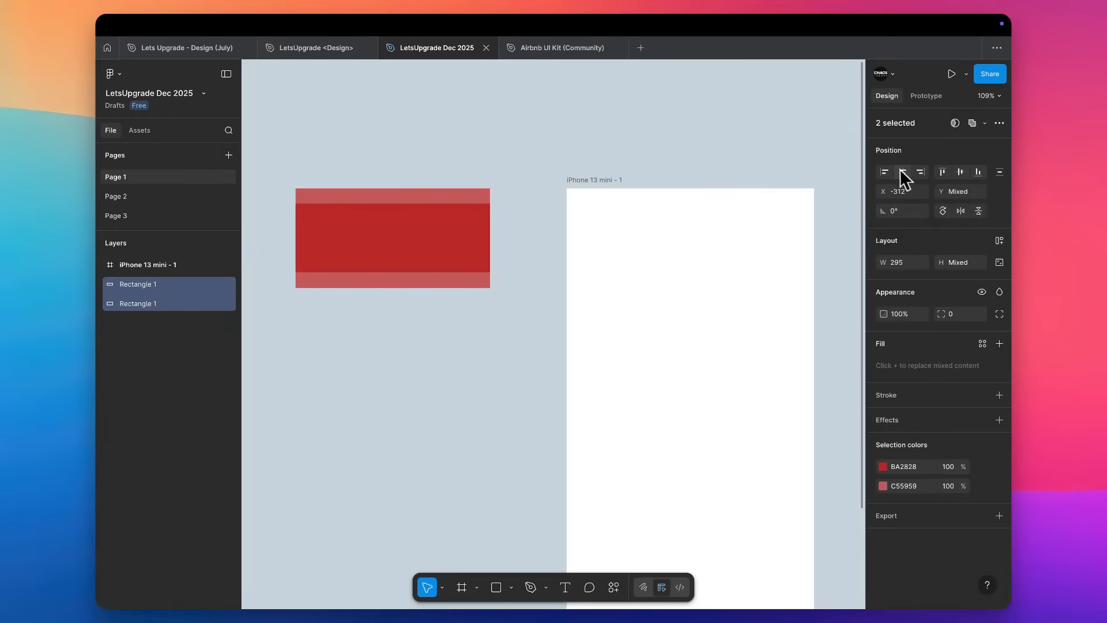
Narrow the dark red rectangle to a width of 249, keeping it centred within the lighter rectangle.
click(462, 237)
drag(492, 231, 476, 231)
click(586, 137)
Flip the dark red rectangle vertically and lock its aspect ratio.
click(481, 213)
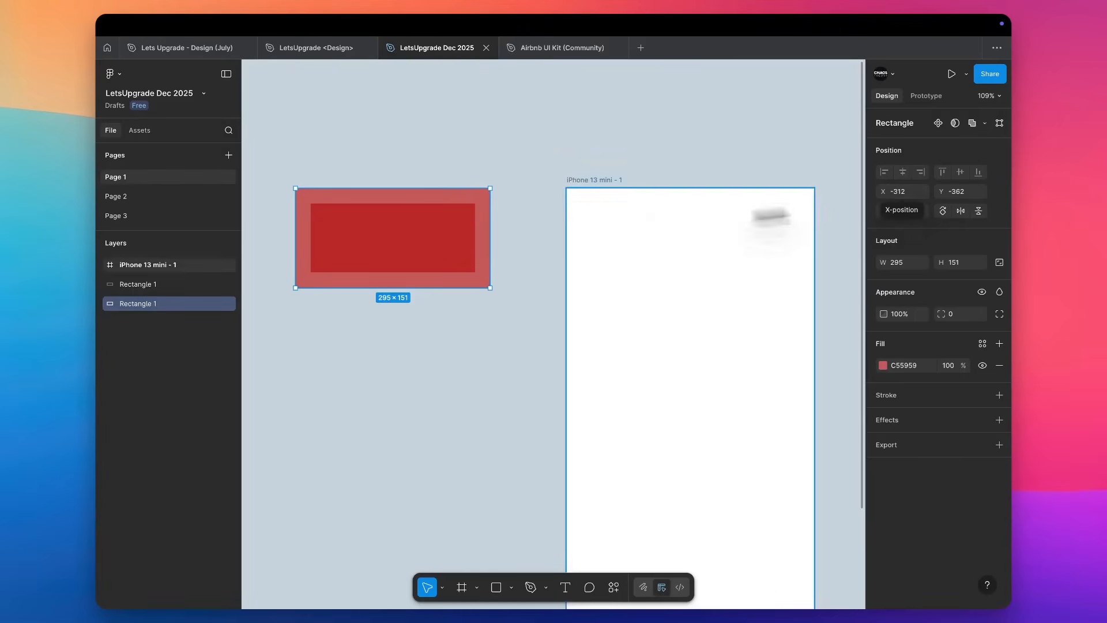
click(390, 240)
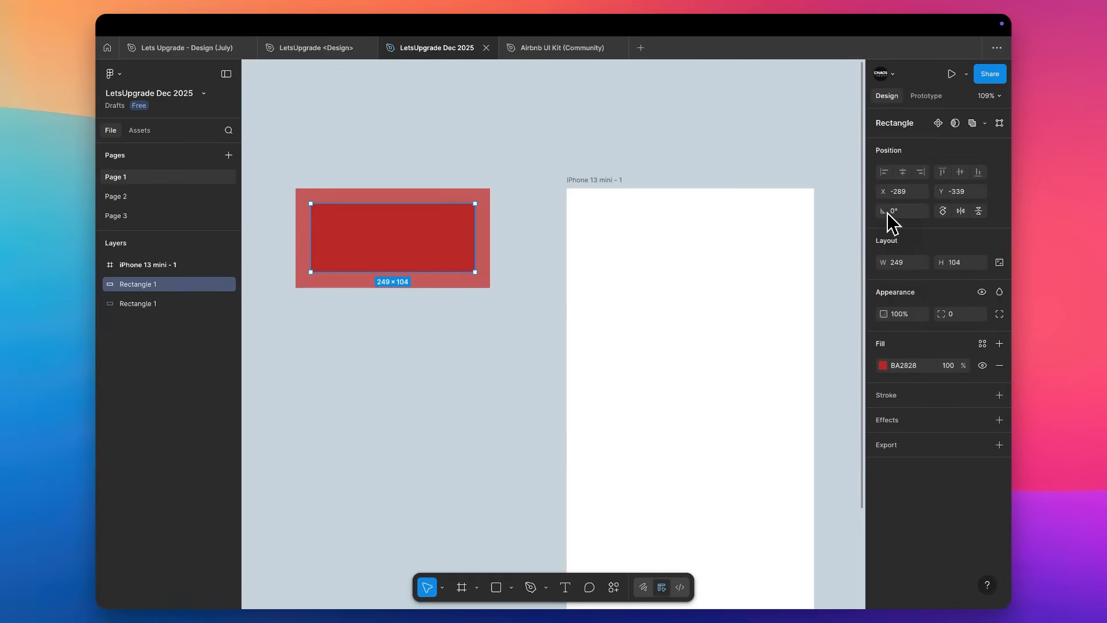
click(979, 211)
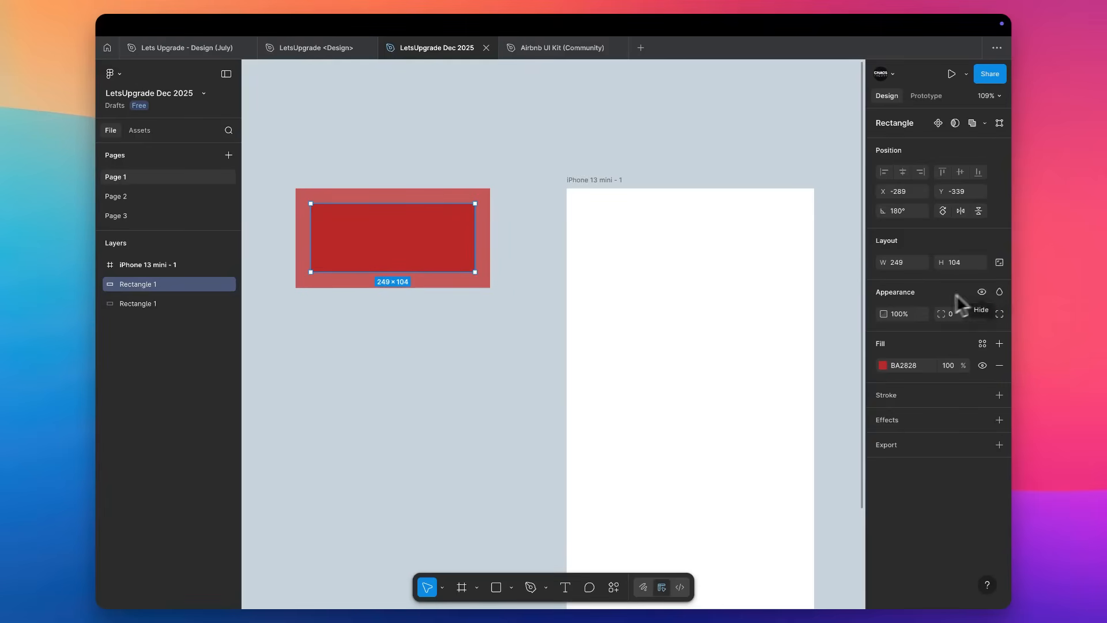
click(1000, 263)
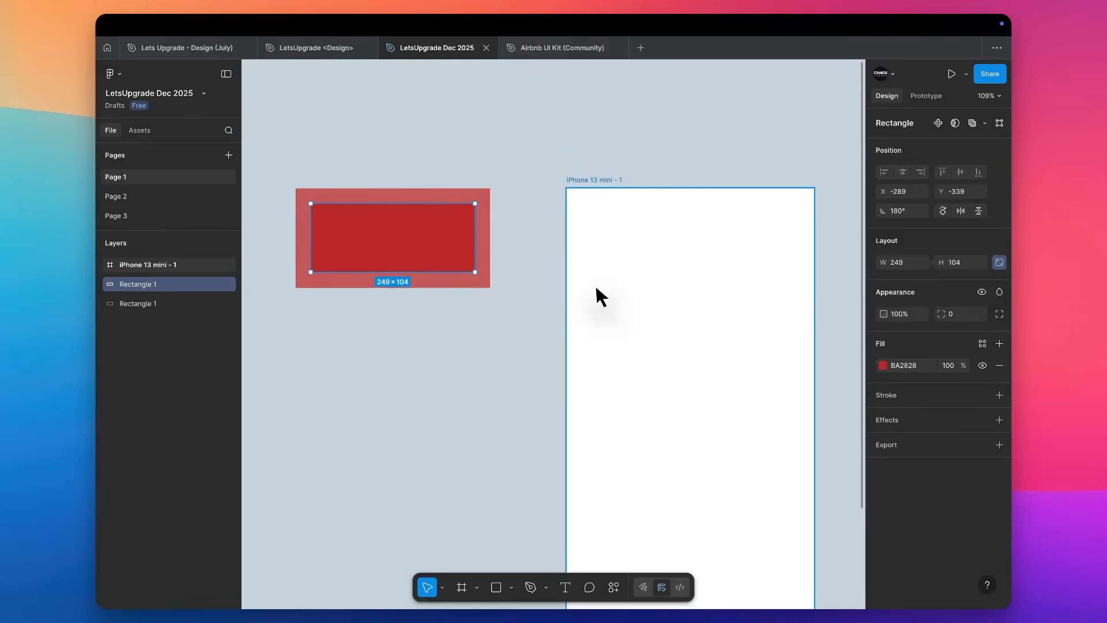
Unlock the dark red rectangle's aspect ratio, widen it to 250 and set its corner radius to 100.
mouse_move(482, 215)
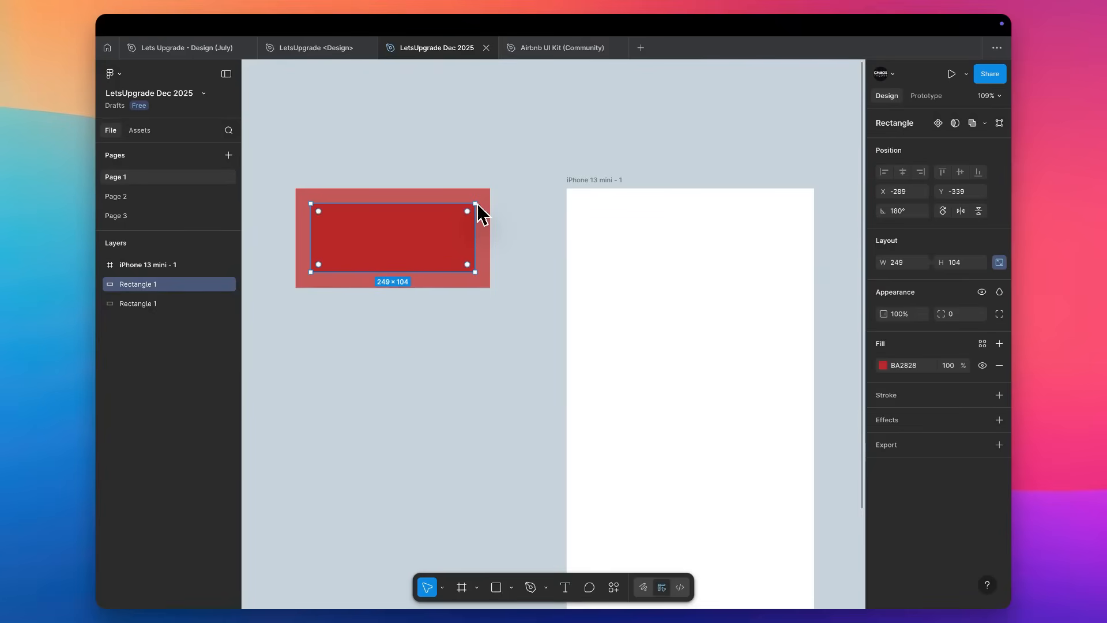
drag(625, 219, 475, 188)
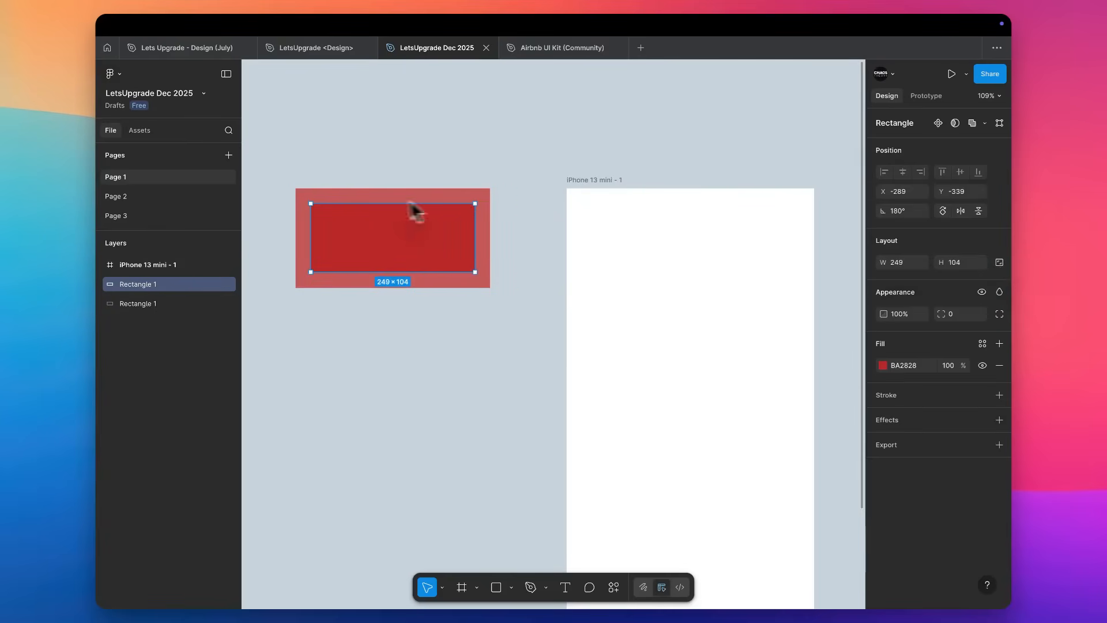
mouse_move(475, 230)
mouse_down()
mouse_move(369, 247)
mouse_move(534, 230)
mouse_move(457, 231)
mouse_move(476, 216)
mouse_up()
mouse_move(883, 316)
mouse_down()
mouse_move(766, 326)
mouse_move(874, 309)
mouse_move(896, 324)
mouse_up()
key(Return)
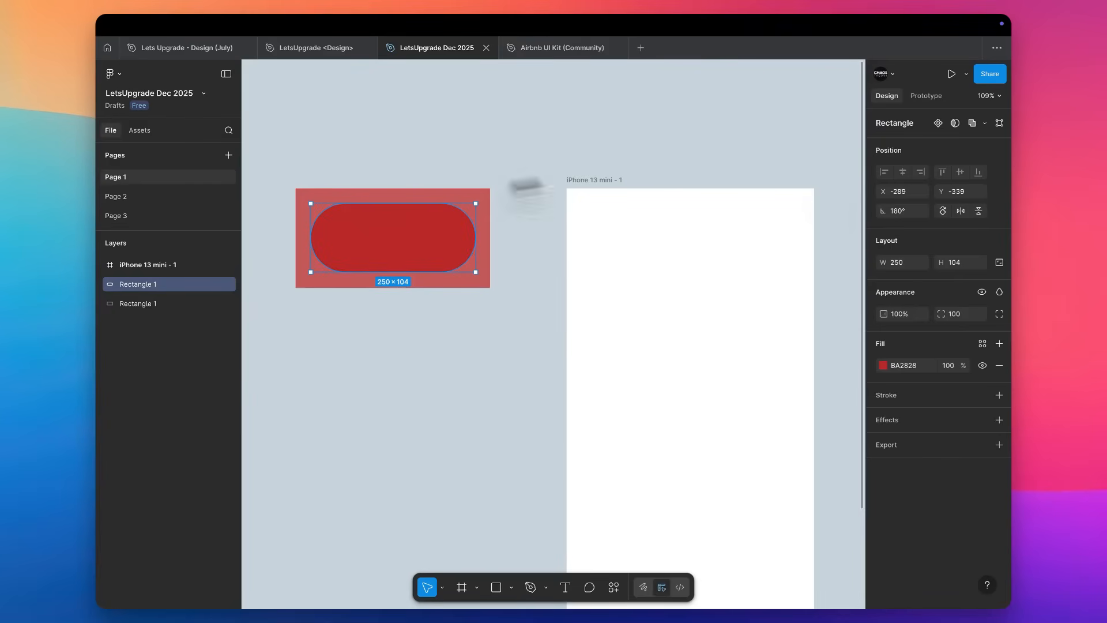
Preview the available blend modes on the dark red pill, such as Lighten, Color dodge and Hard light, and set it to Normal.
click(998, 292)
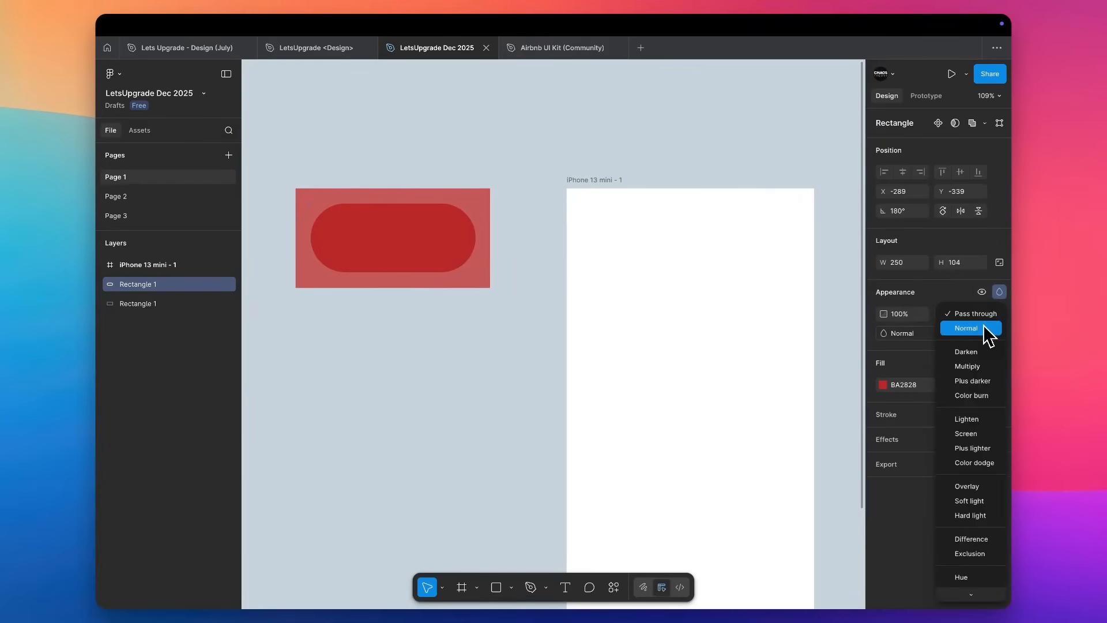
key(Down)
key(Down)
key(Down)
key(Down)
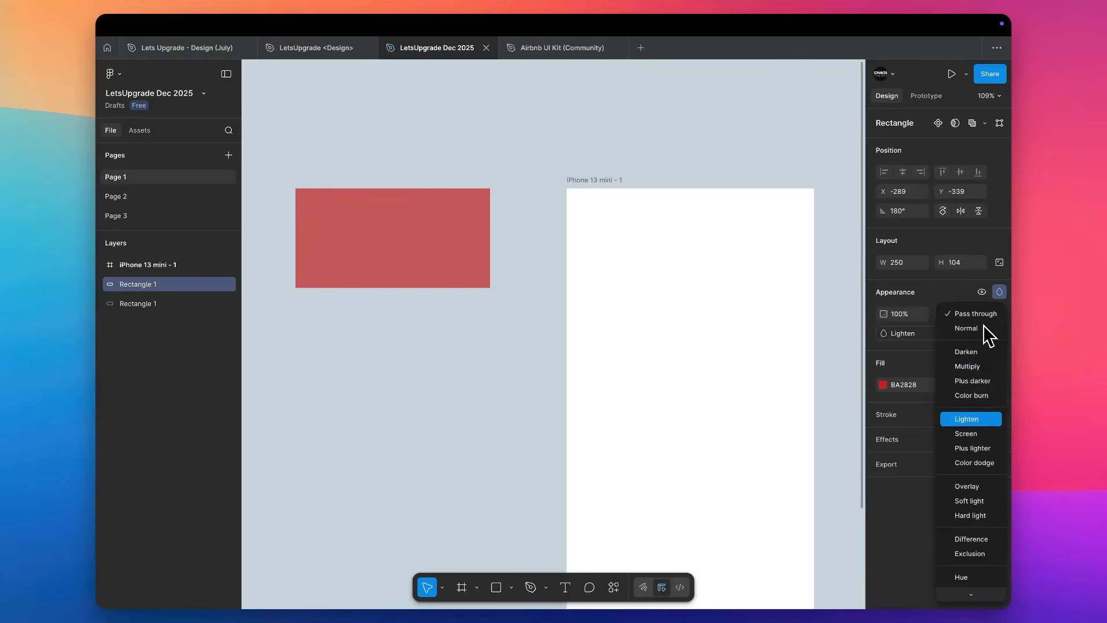
key(Down)
key(Down)
key(Down)
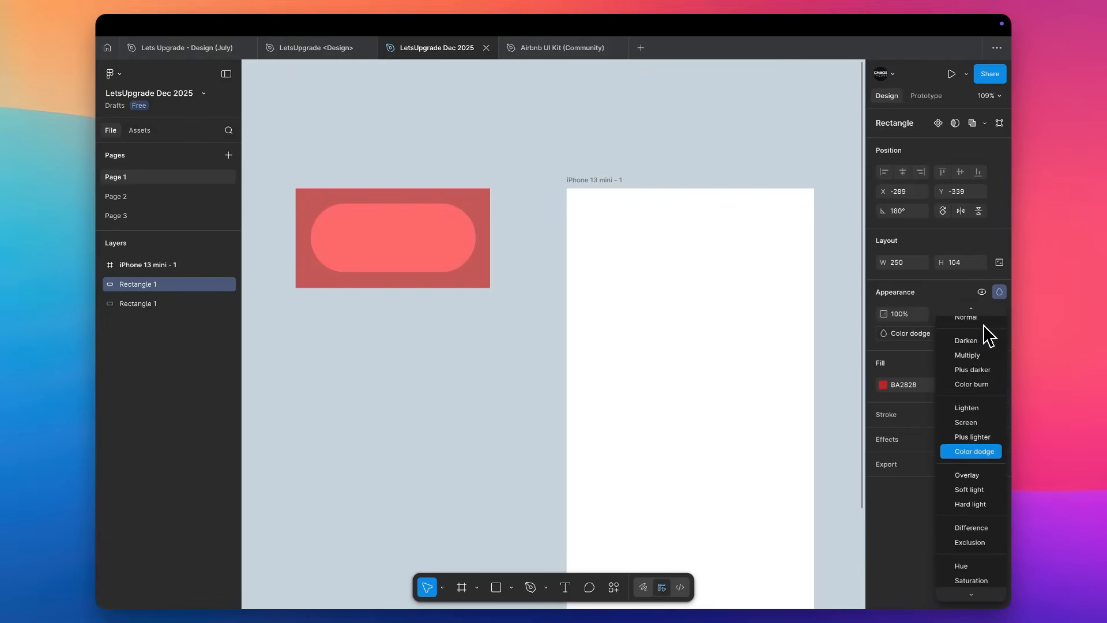
key(Down)
key(Down)
key(Down)
key(Down)
key(Down)
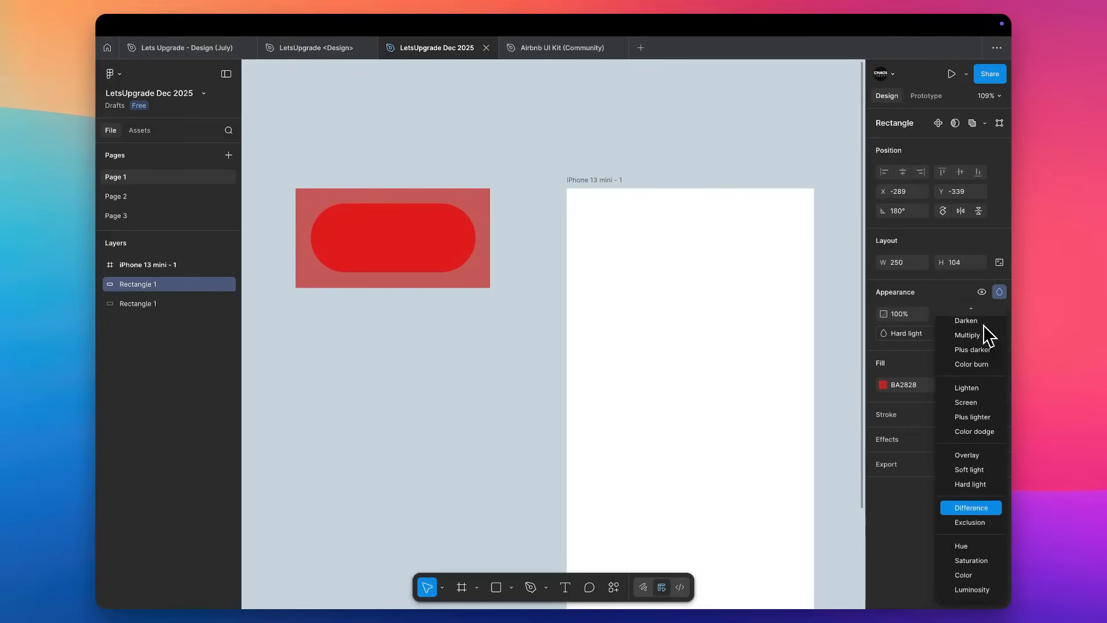
key(Down)
key(Up)
key(Up)
key(Up)
key(Up)
key(Up)
key(Up)
key(Up)
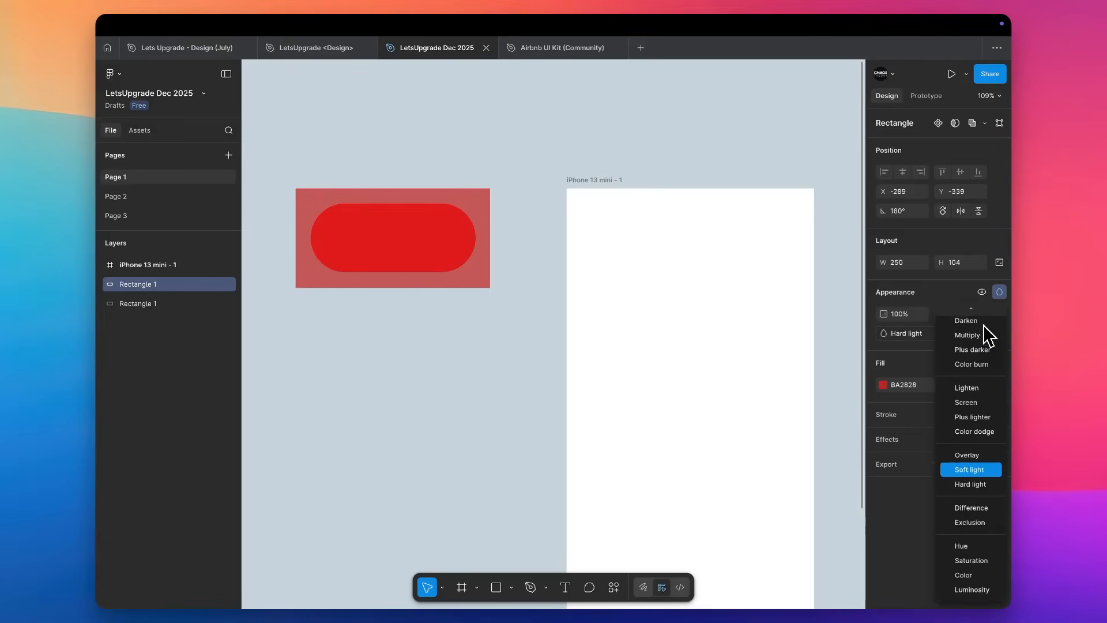
key(Up)
key(Up)
key(Up)
key(Up)
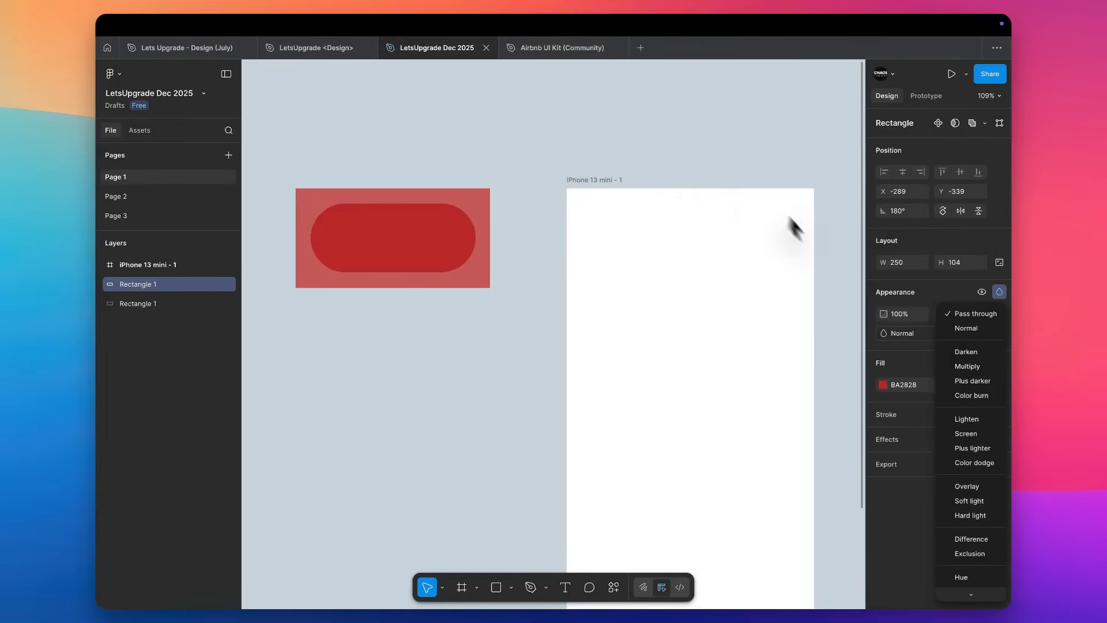
click(960, 327)
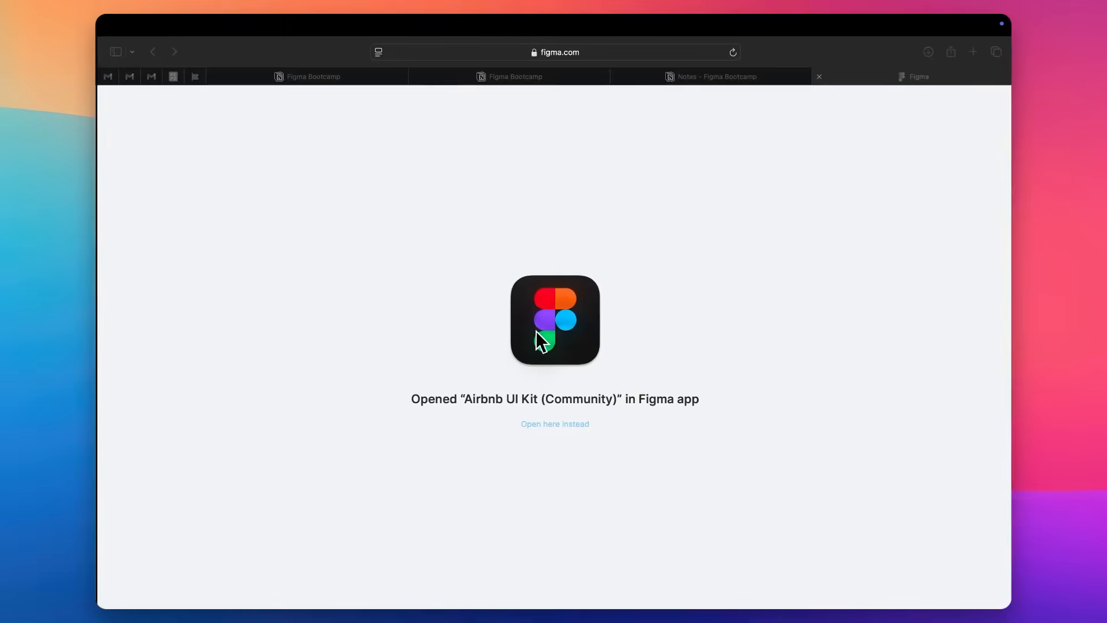
Open the Pexels stock photo site in a new browser tab.
key(super+t)
text(pexels)
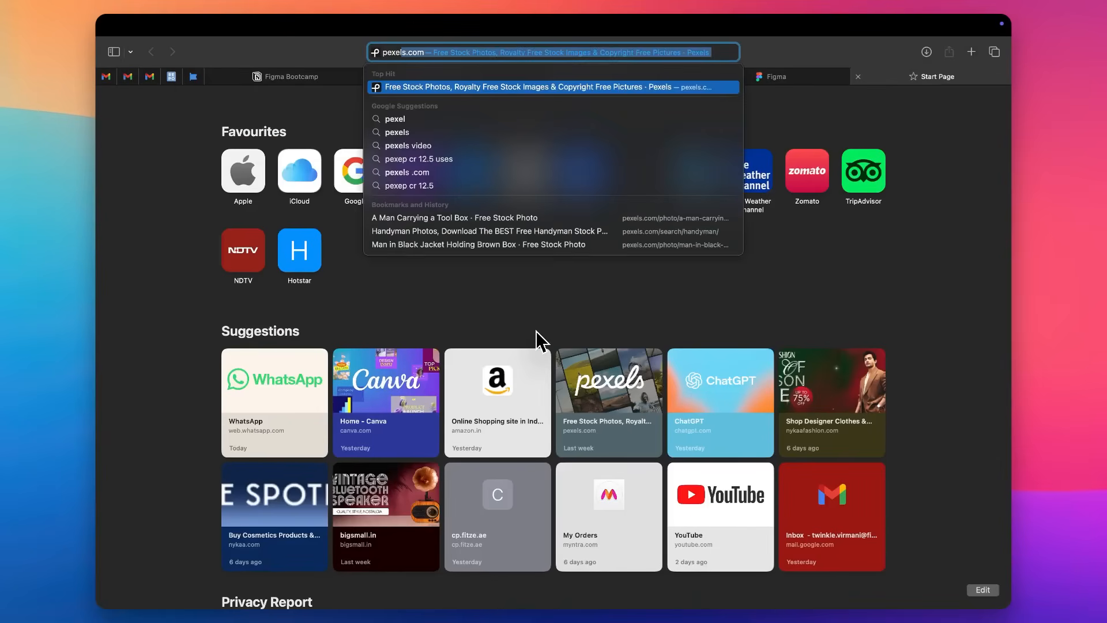
key(Return)
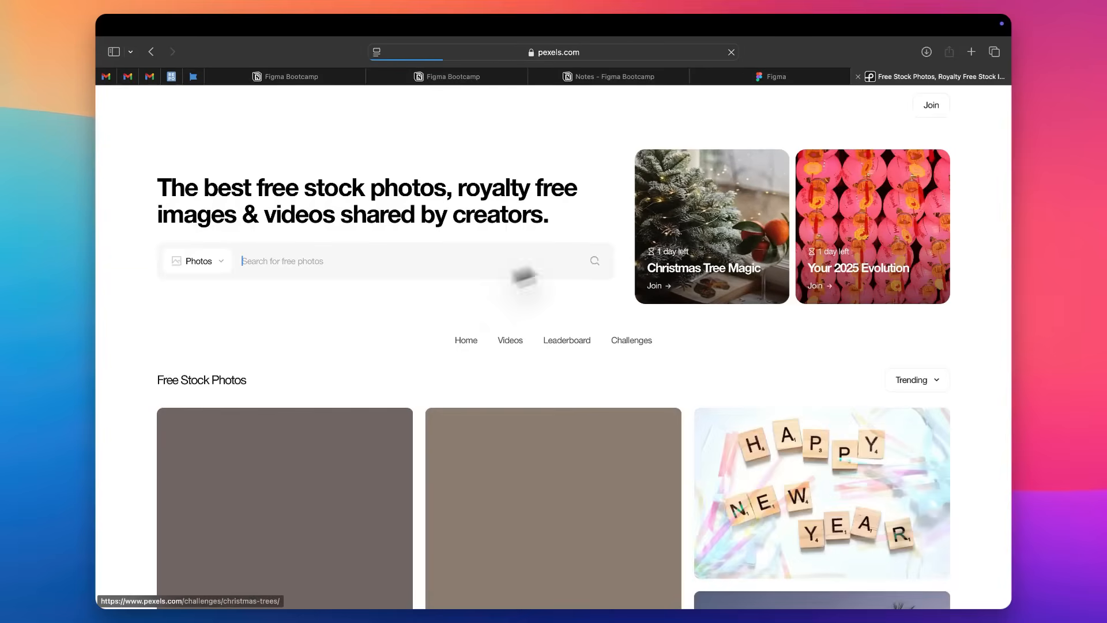
Open the Pexels photo of a woman lying on horseback and copy the image.
scroll(411, 251, down, 5)
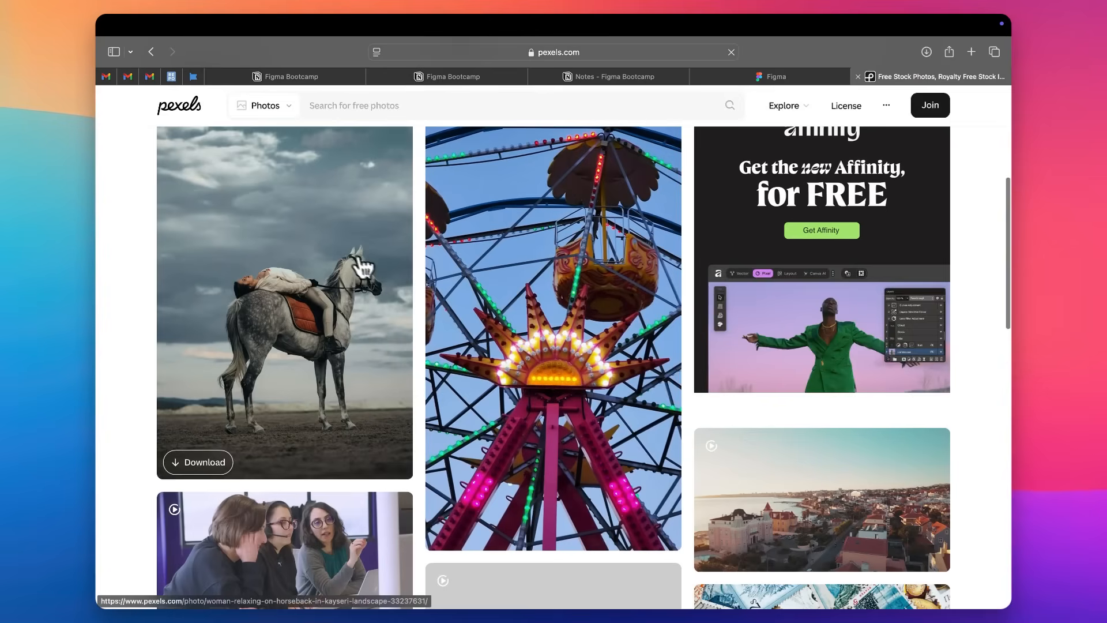
click(349, 256)
right_click(617, 248)
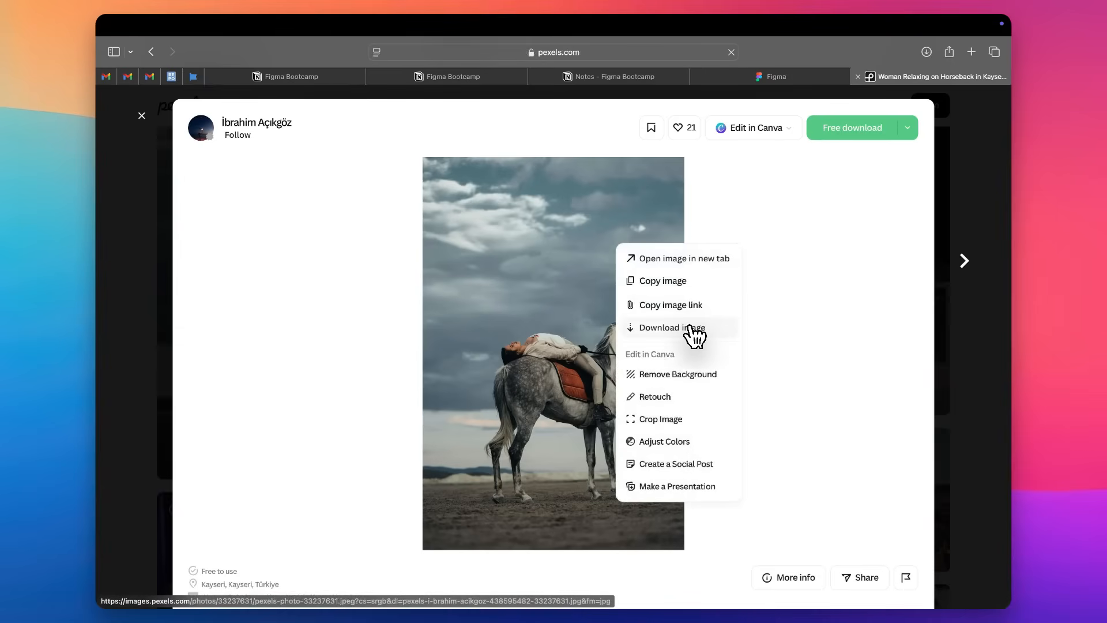
click(685, 282)
Switch to Figma, try to paste the copied photo into the LetsUpgrade Dec 2025 draft, and undo the paste.
key(ctrl+Left)
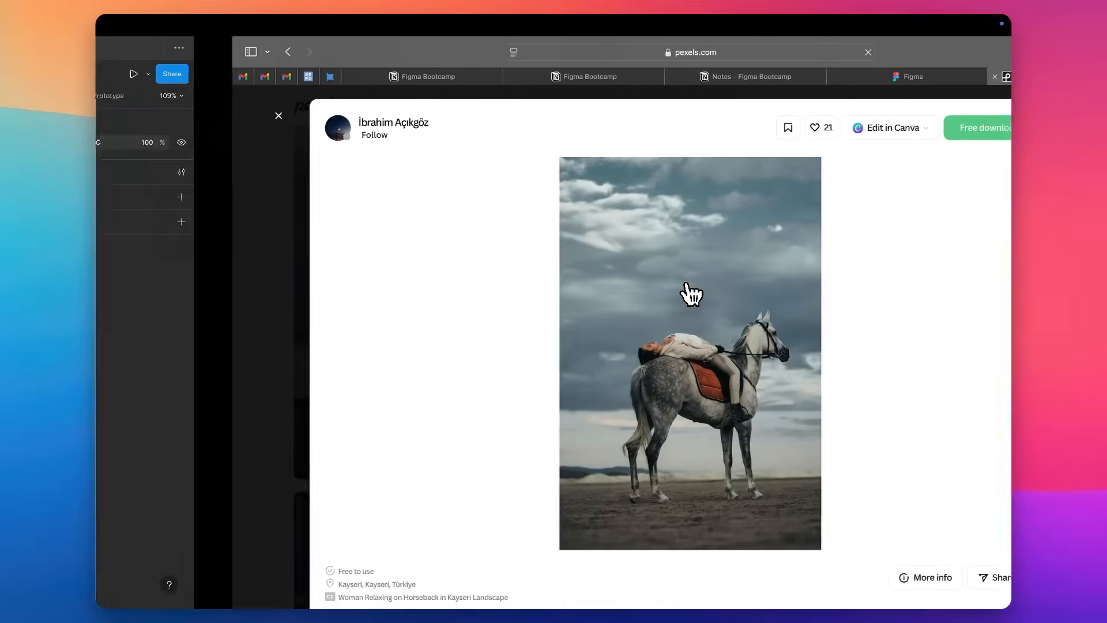
click(649, 324)
key(super+v)
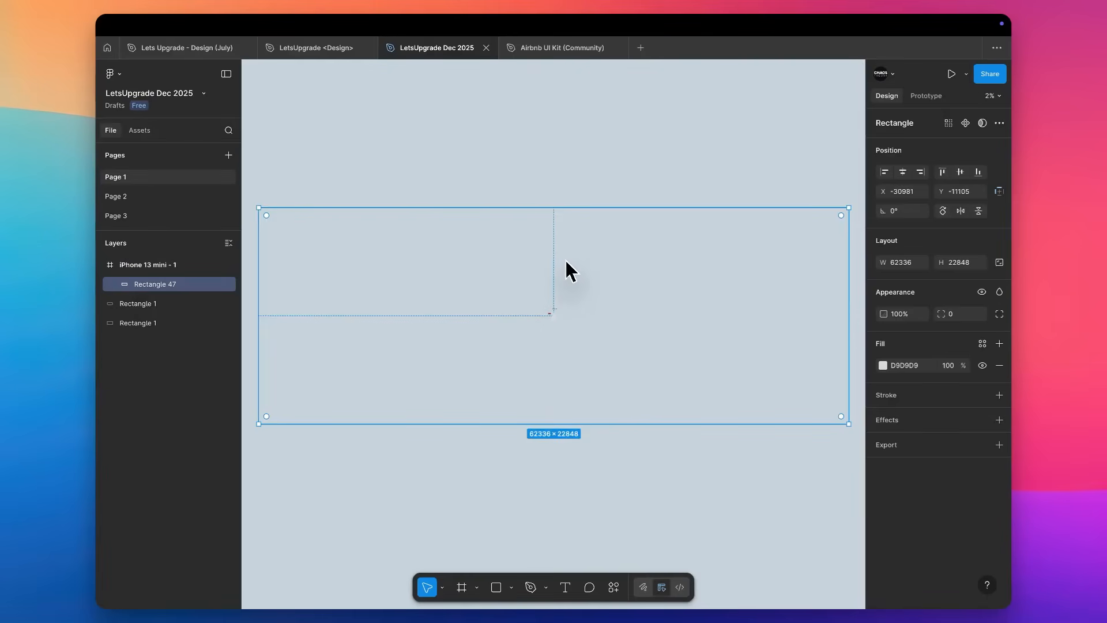
key(super+z)
Return to Pexels in the browser, open the related photo of a white horse eating golden grass and download it.
key(ctrl+Right)
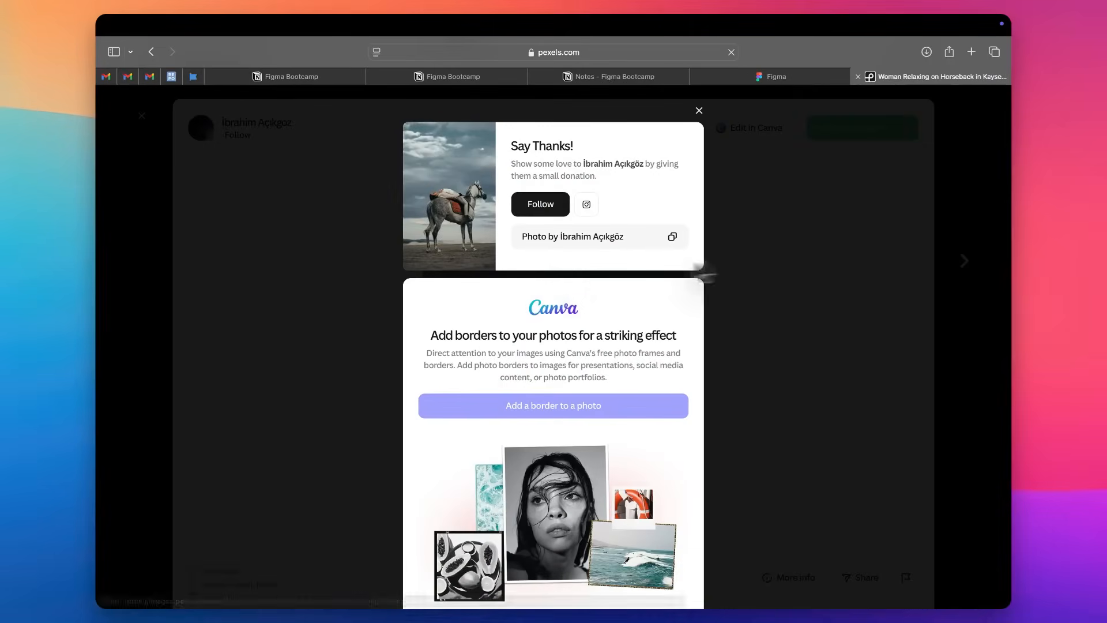
click(700, 111)
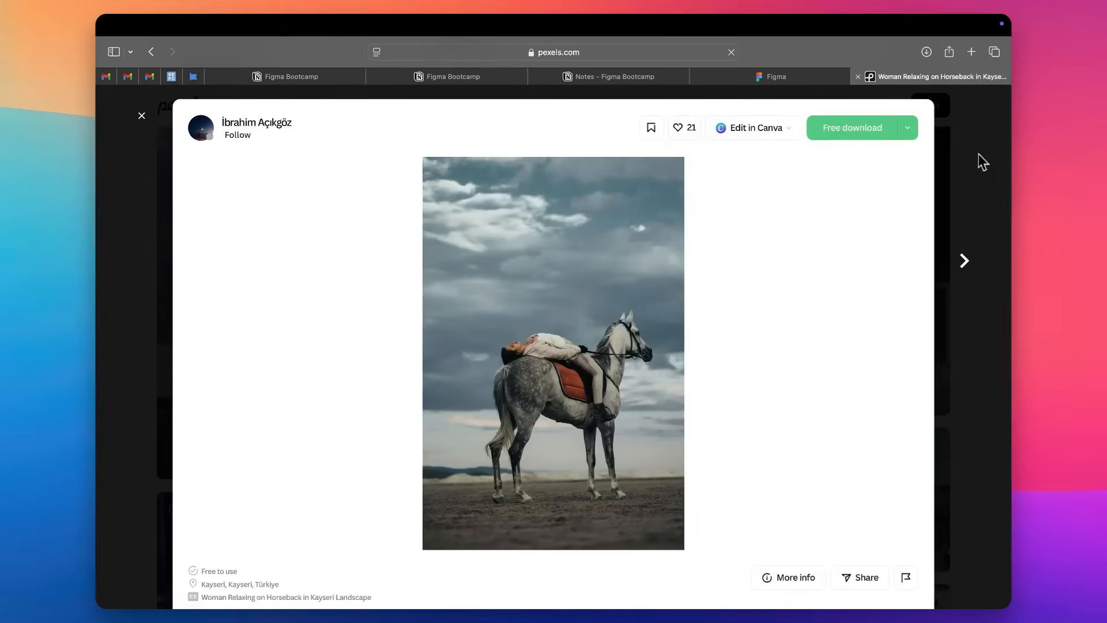
scroll(983, 161, down, 6)
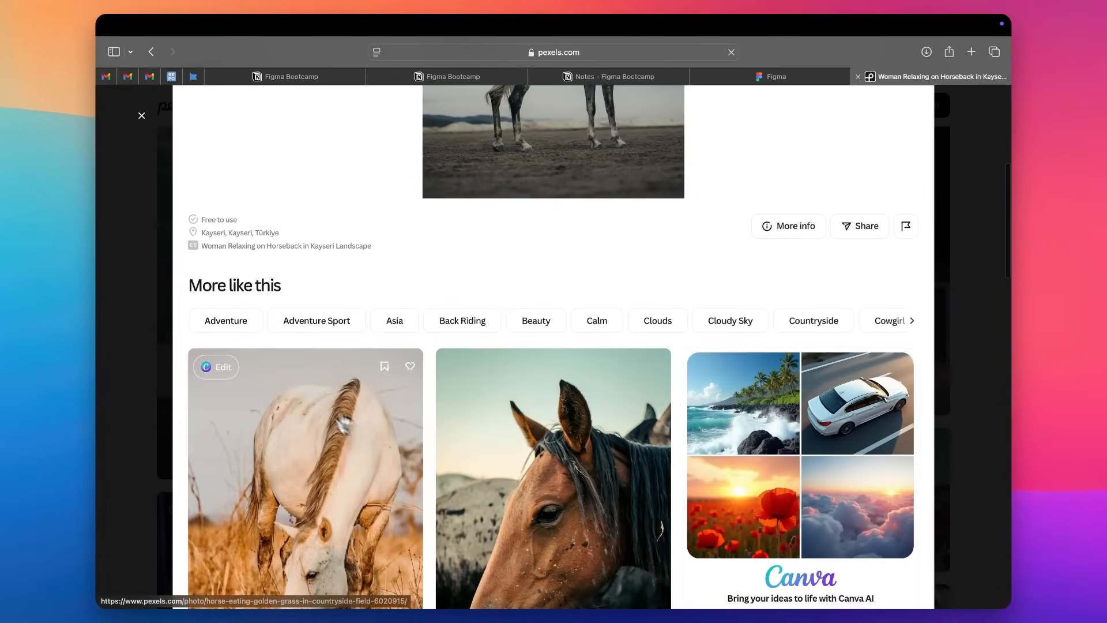
click(364, 474)
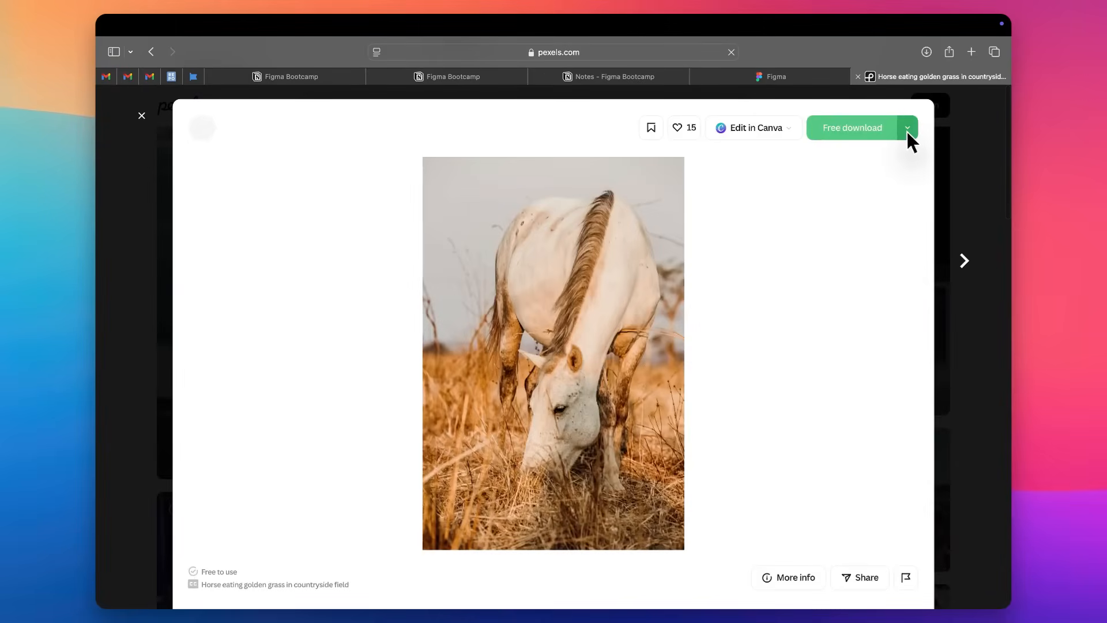
click(882, 135)
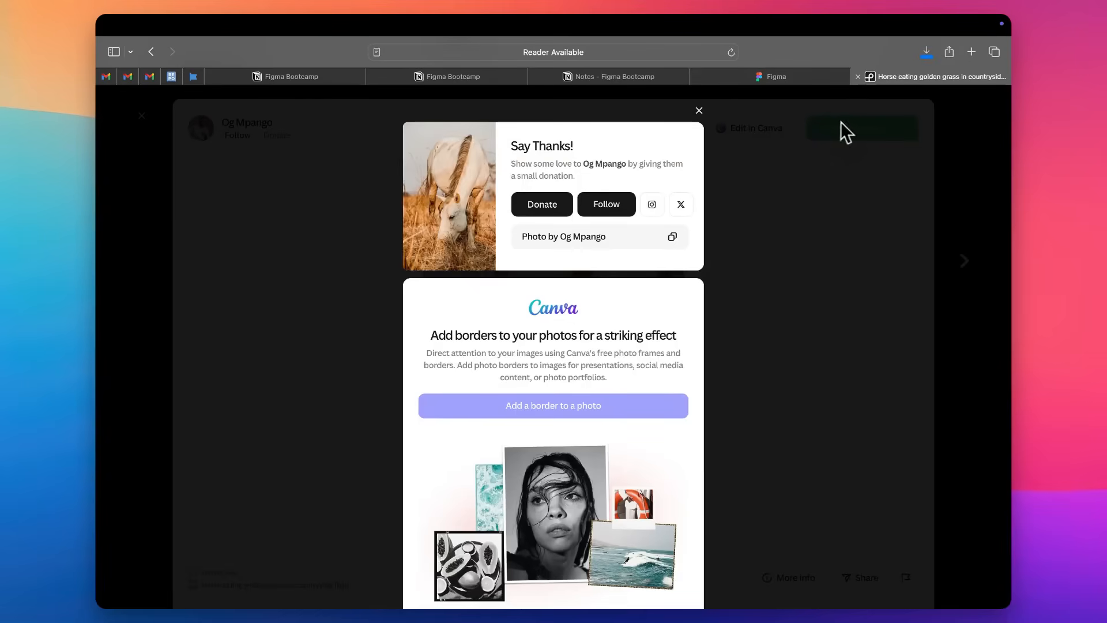
click(700, 111)
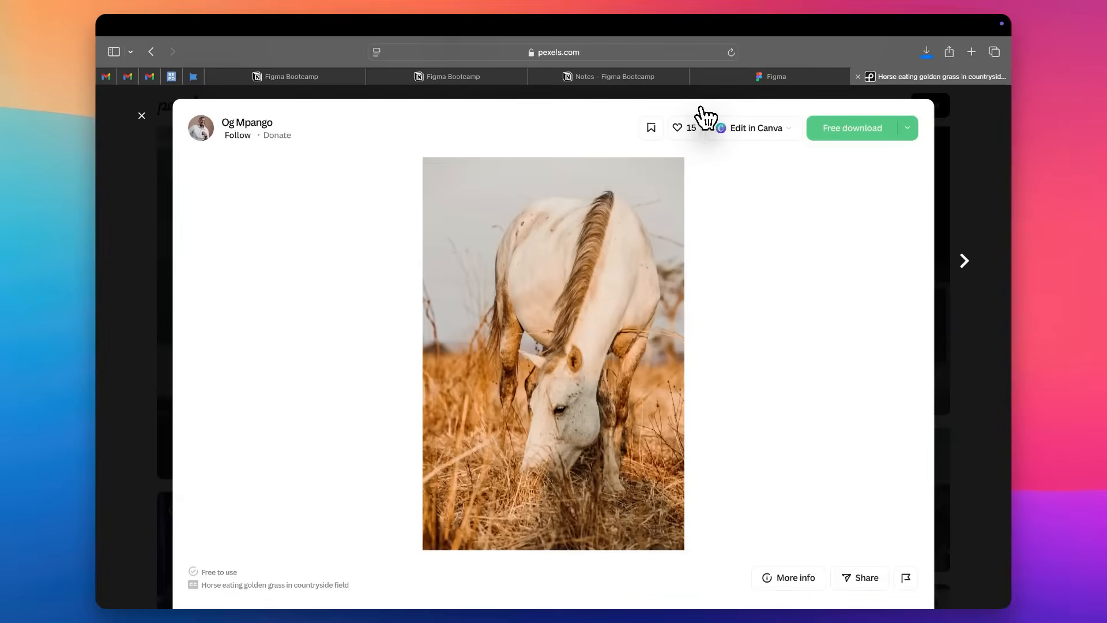
Copy the grazing white horse image and switch back to the LetsUpgrade Dec 2025 draft in Figma.
right_click(581, 313)
click(616, 348)
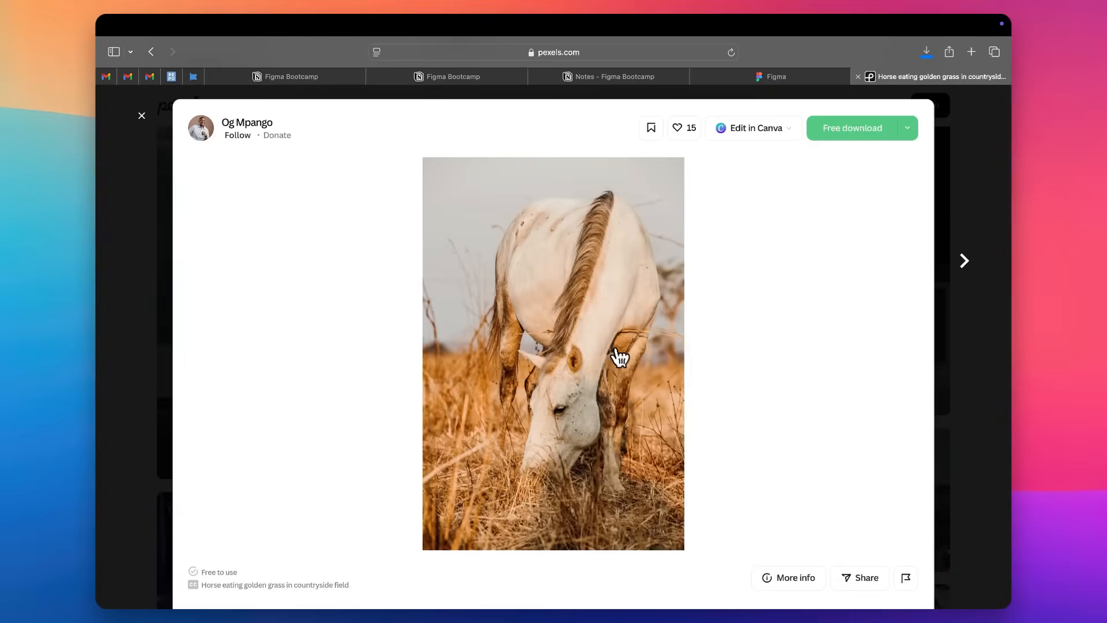
key(ctrl+Left)
click(532, 327)
scroll(532, 327, up, 3)
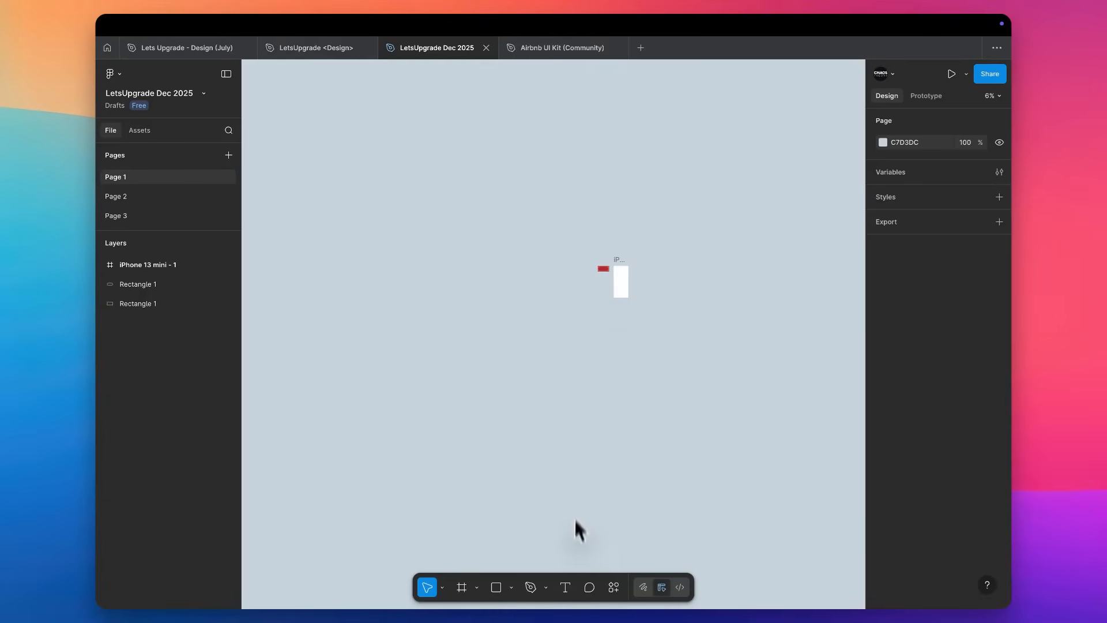
Look through the frame and shape tool options for the Image/video command.
click(477, 587)
click(479, 588)
click(512, 589)
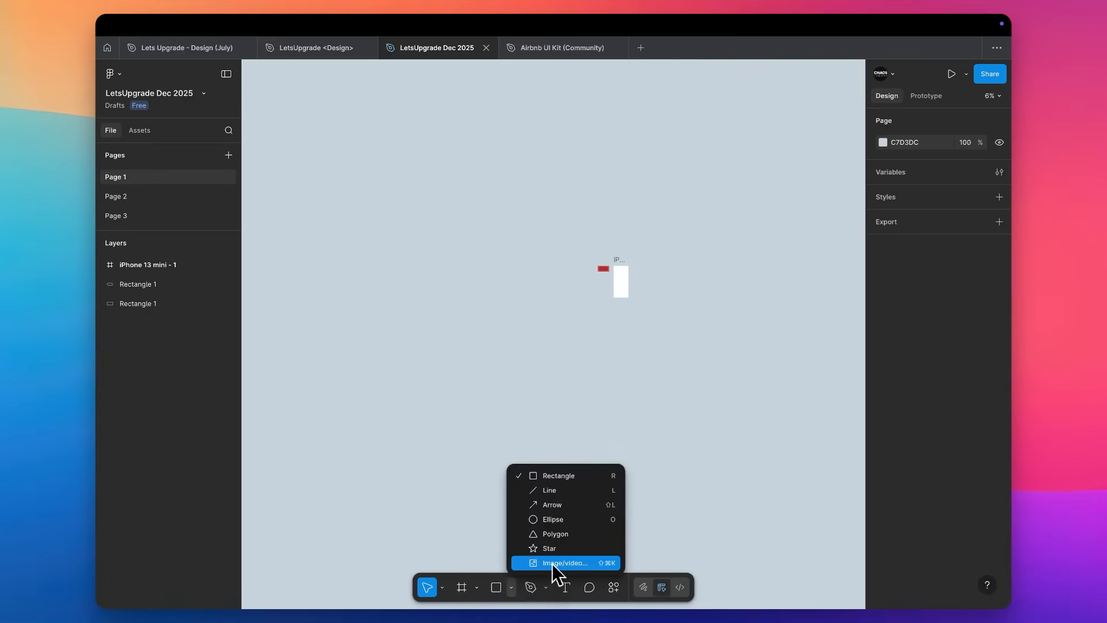
key(ctrl+Left)
key(ctrl+Right)
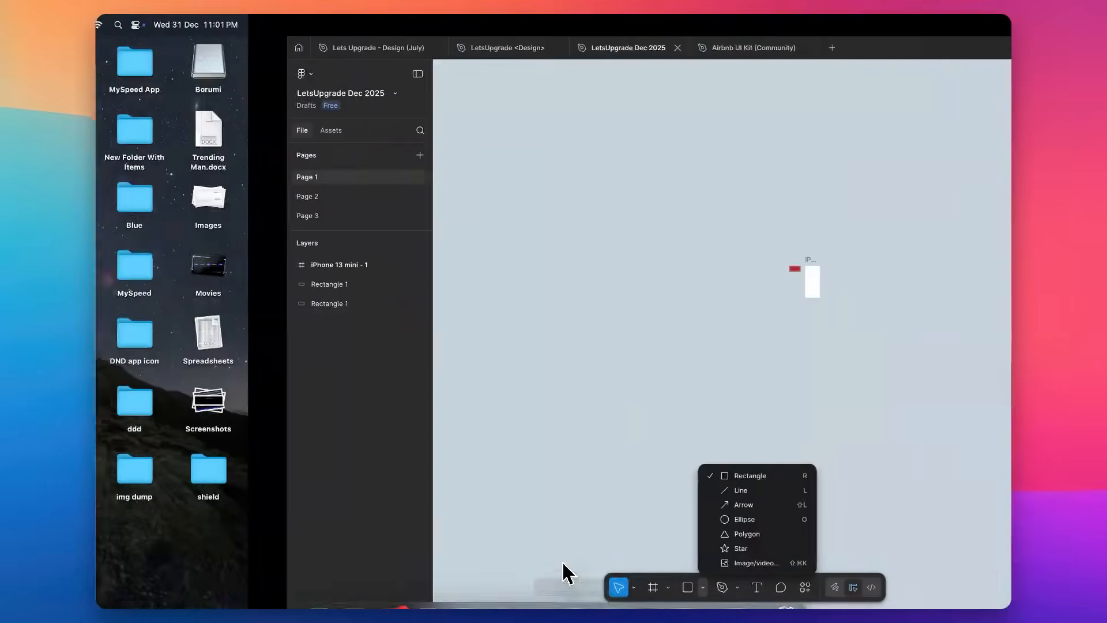
click(714, 494)
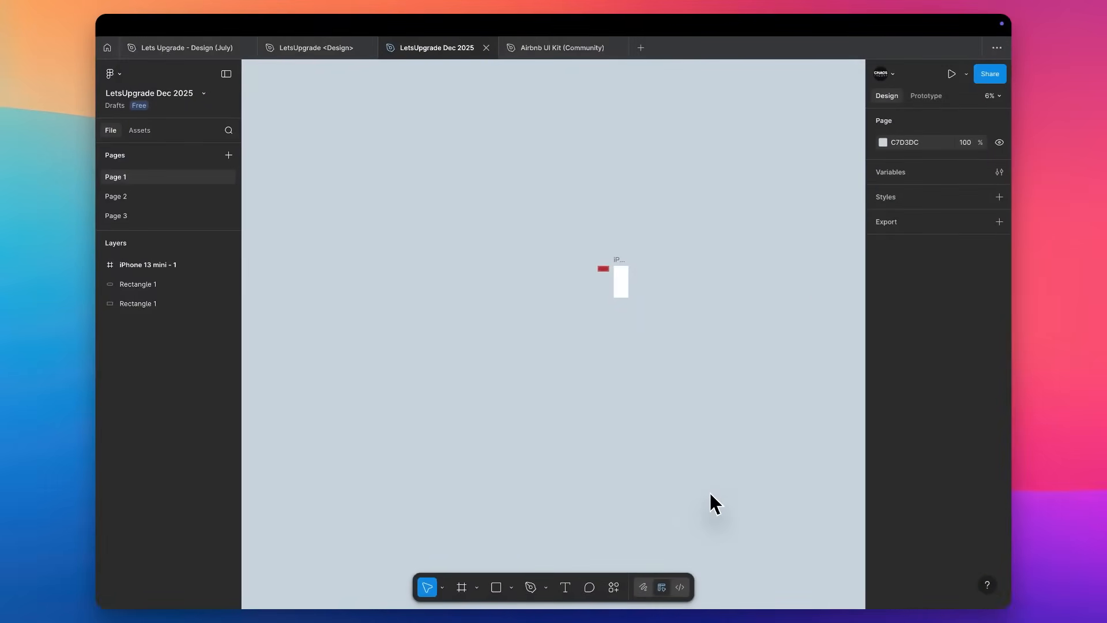
Import the white horse photo from the Downloads folder and place it on the canvas.
key(super+shift+k)
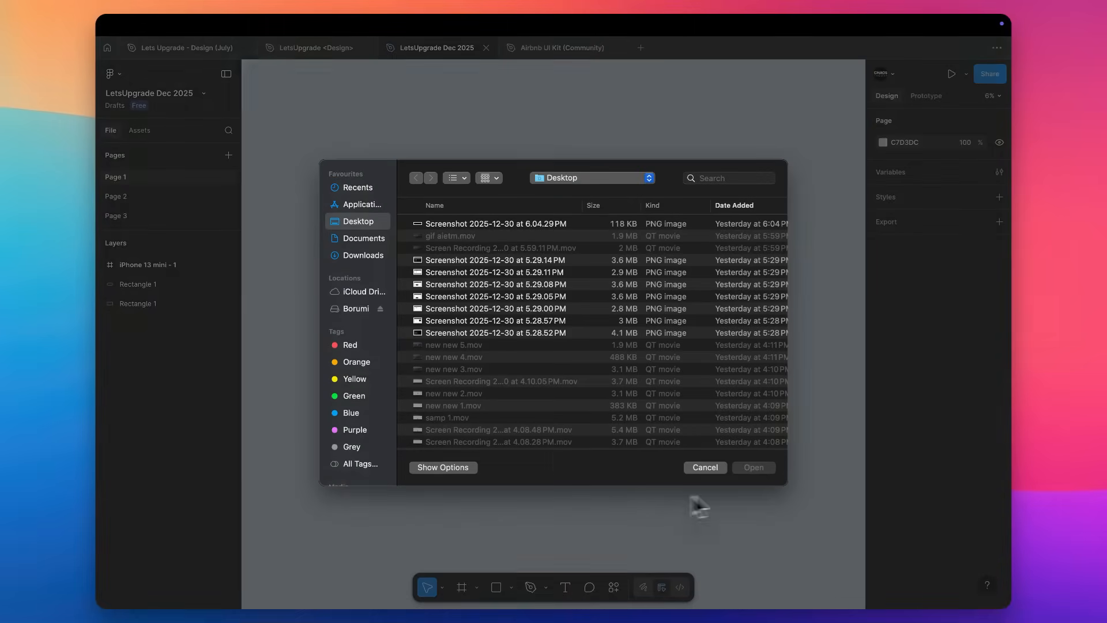
click(363, 255)
double_click(446, 220)
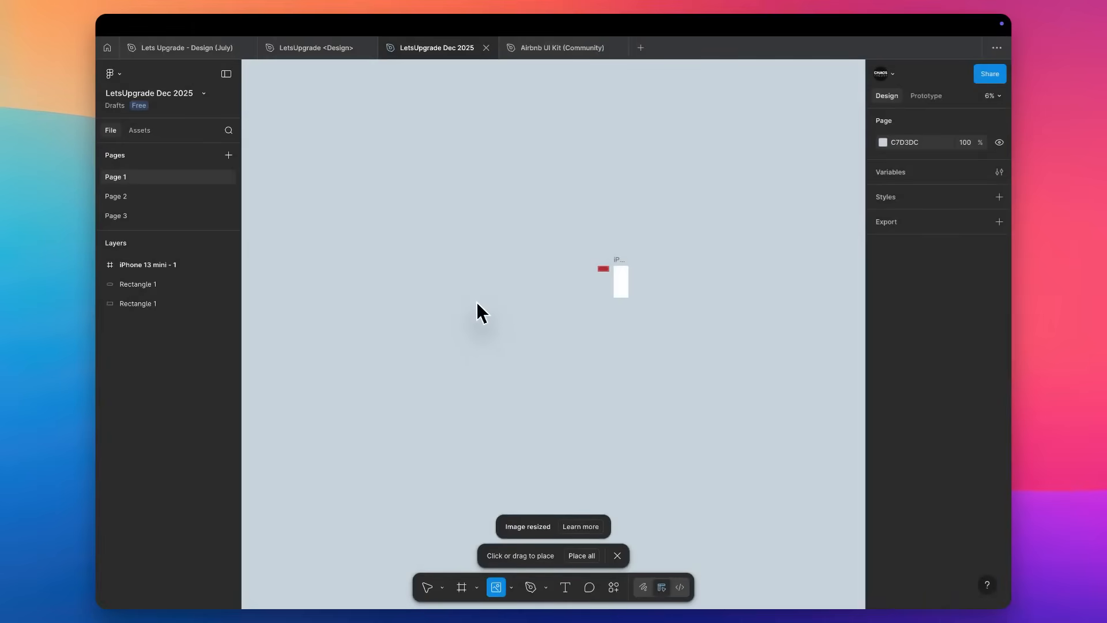
click(476, 303)
Move the horse photo into the iPhone 13 mini frame and centre it horizontally and vertically.
scroll(497, 317, up, 3)
drag(499, 318, 710, 257)
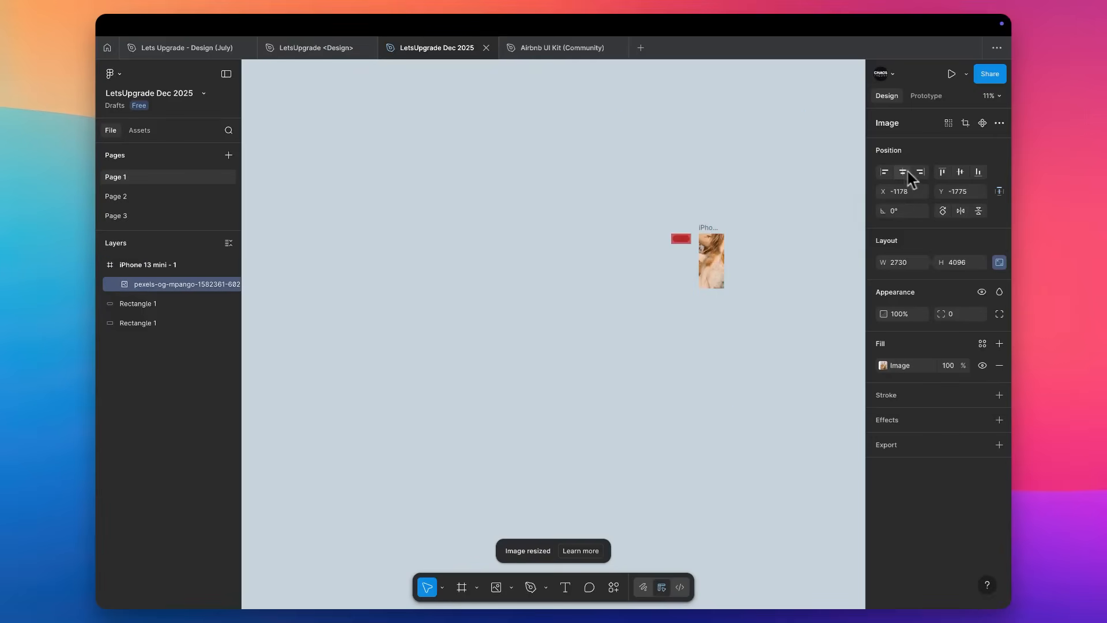
click(903, 172)
click(960, 171)
Scale the horse photo down proportionally about its centre to 542 × 812, matching the frame's height.
scroll(757, 205, up, 2)
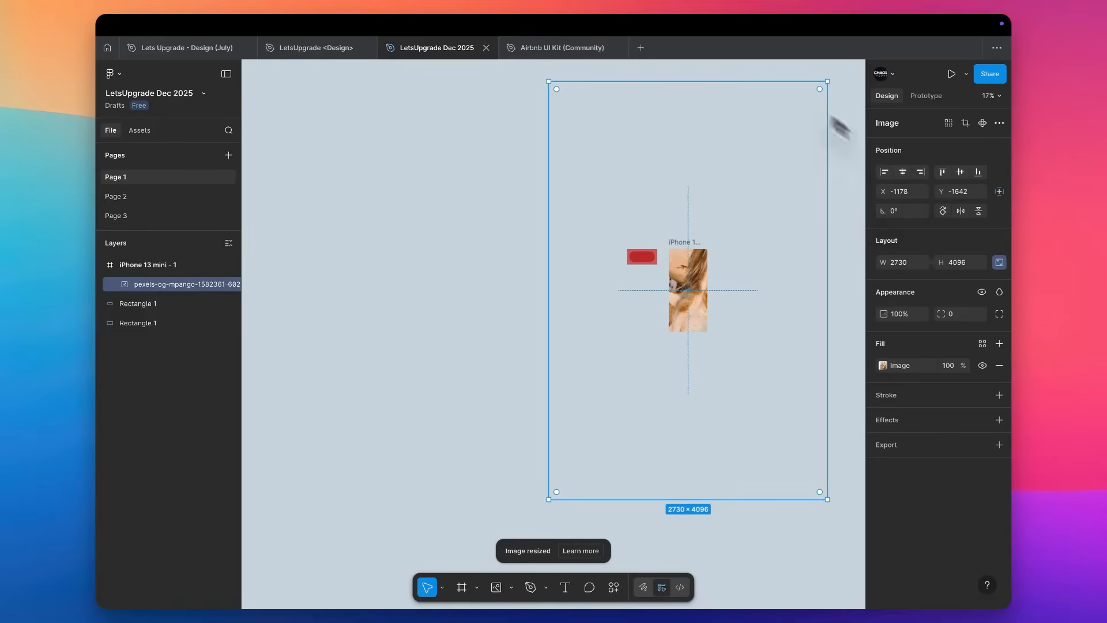
drag(695, 80, 695, 250)
scroll(694, 250, up, 5)
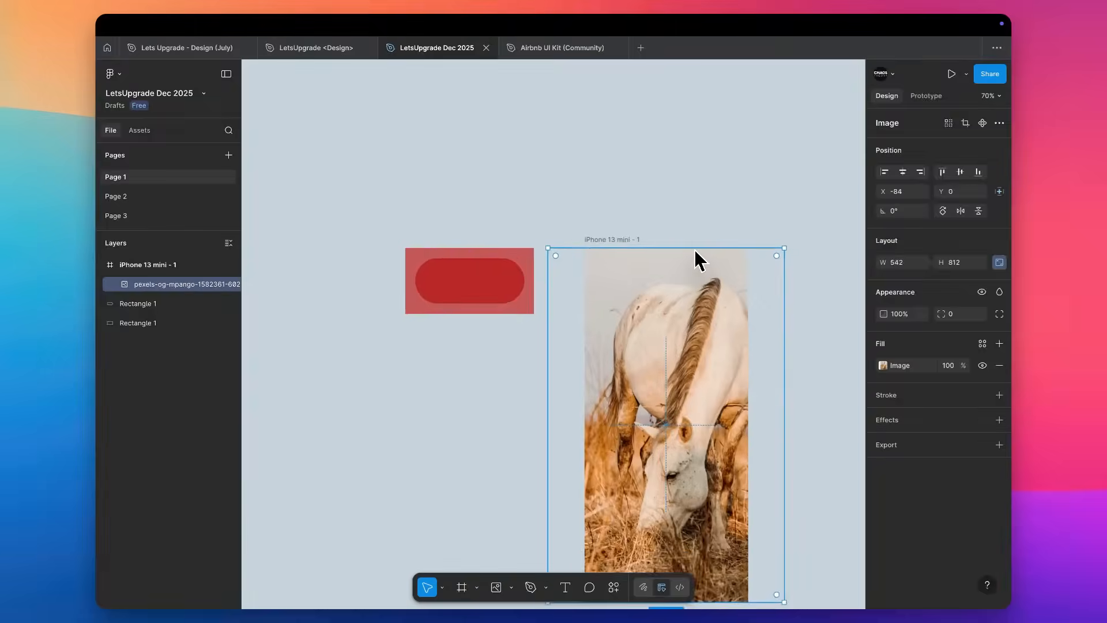
Move the dark red pill into the iPhone frame over the horse photo and widen it to 369.
drag(426, 171, 699, 247)
scroll(699, 247, up, 5)
drag(496, 271, 447, 188)
scroll(447, 190, left, 5)
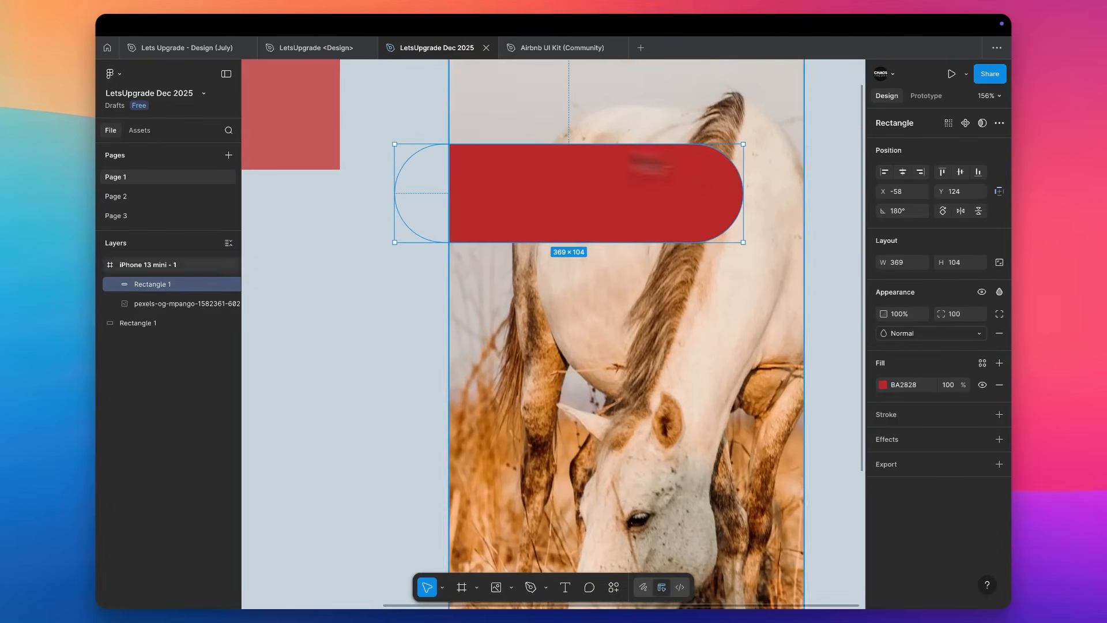
Preview blend modes from Darken to Hue on the red pill over the horse photo and apply Difference.
click(949, 334)
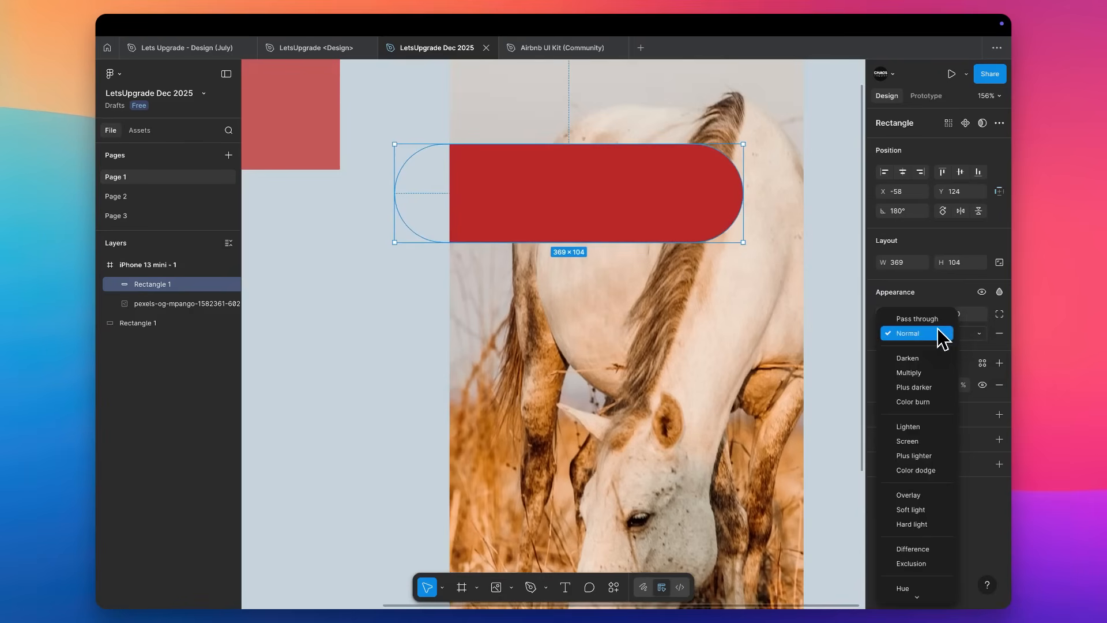
key(Down)
key(Down)
key(Down)
key(Down)
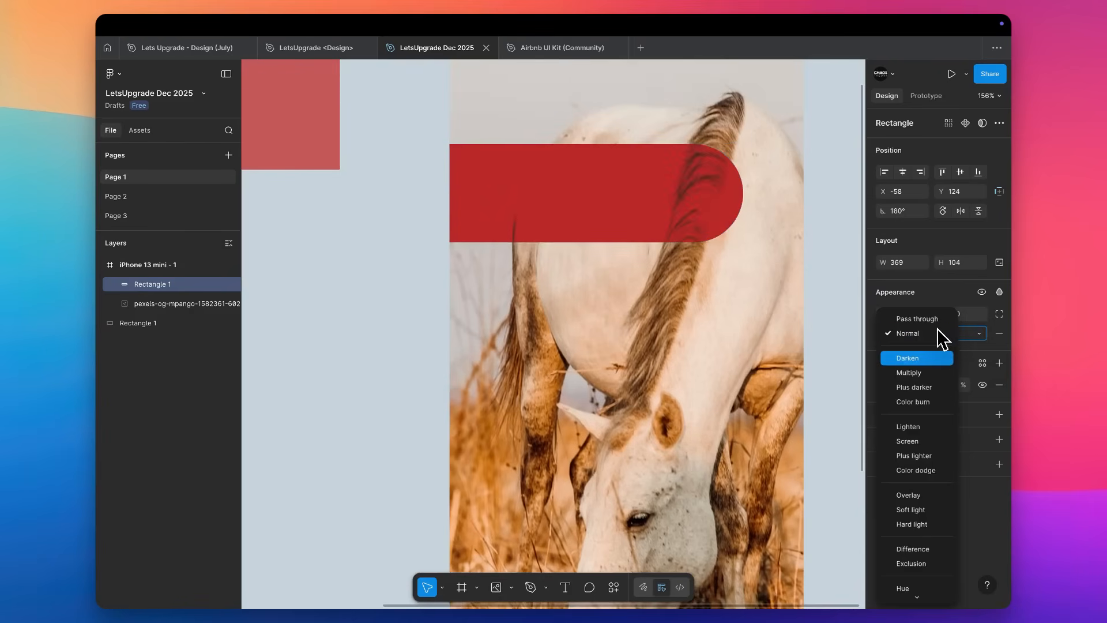
key(Down)
key(Down)
key(Down)
key(Down)
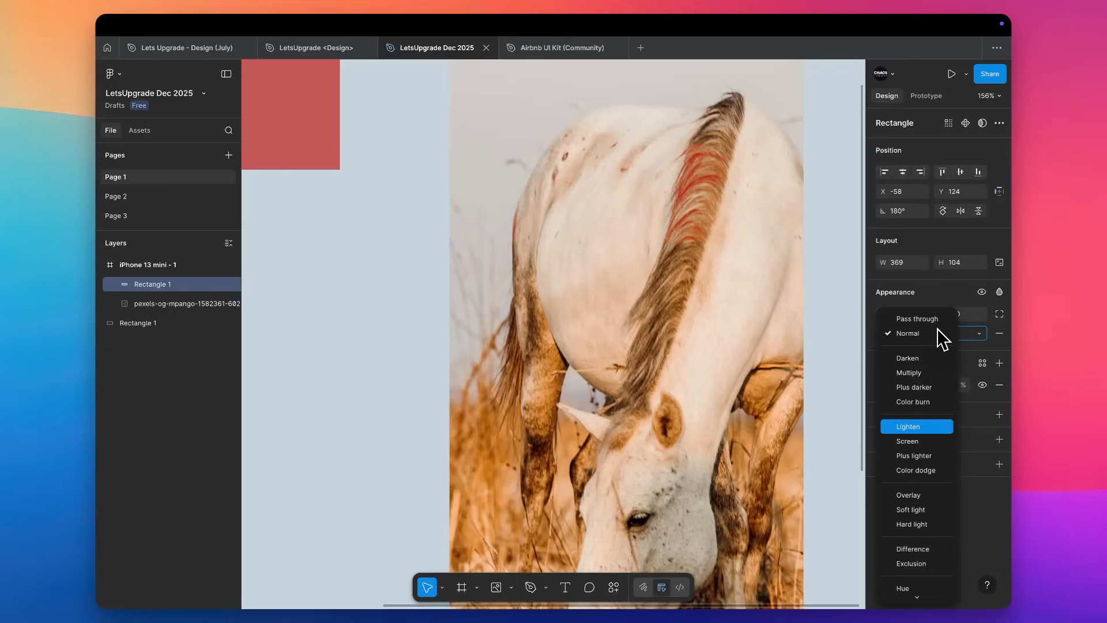
key(Down)
key(Down)
key(Down)
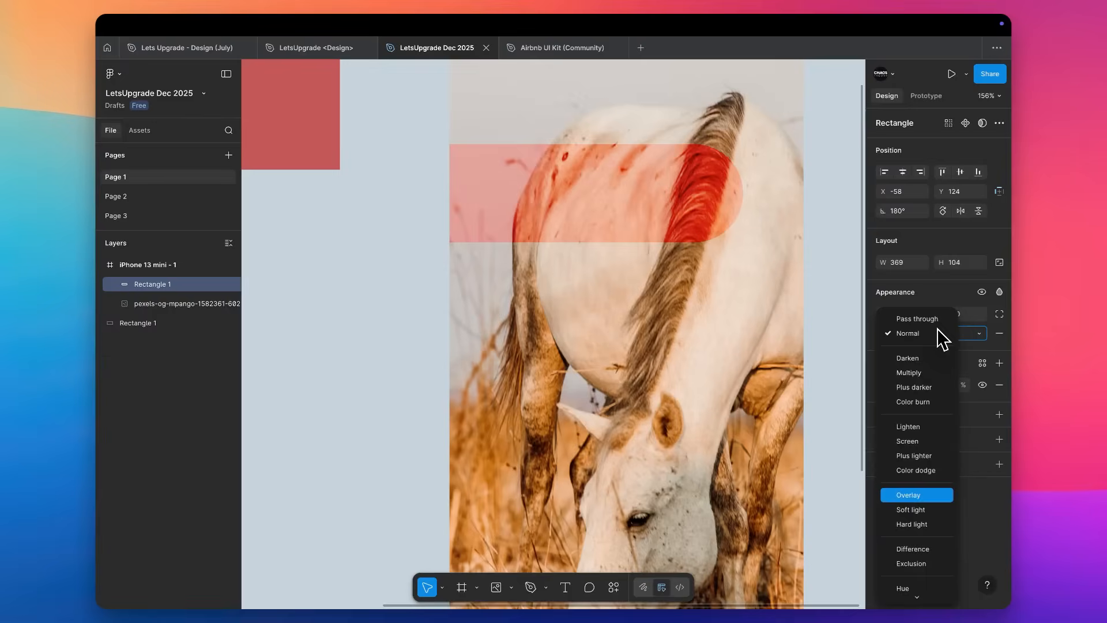
scroll(927, 484, down, 1)
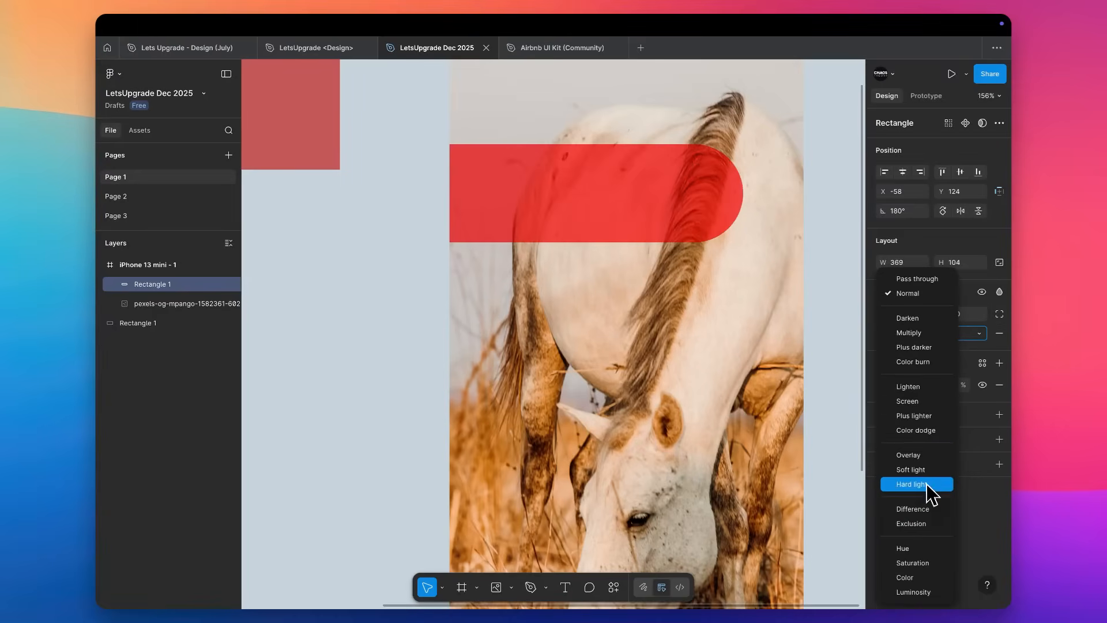
key(Down)
key(Down)
key(Down)
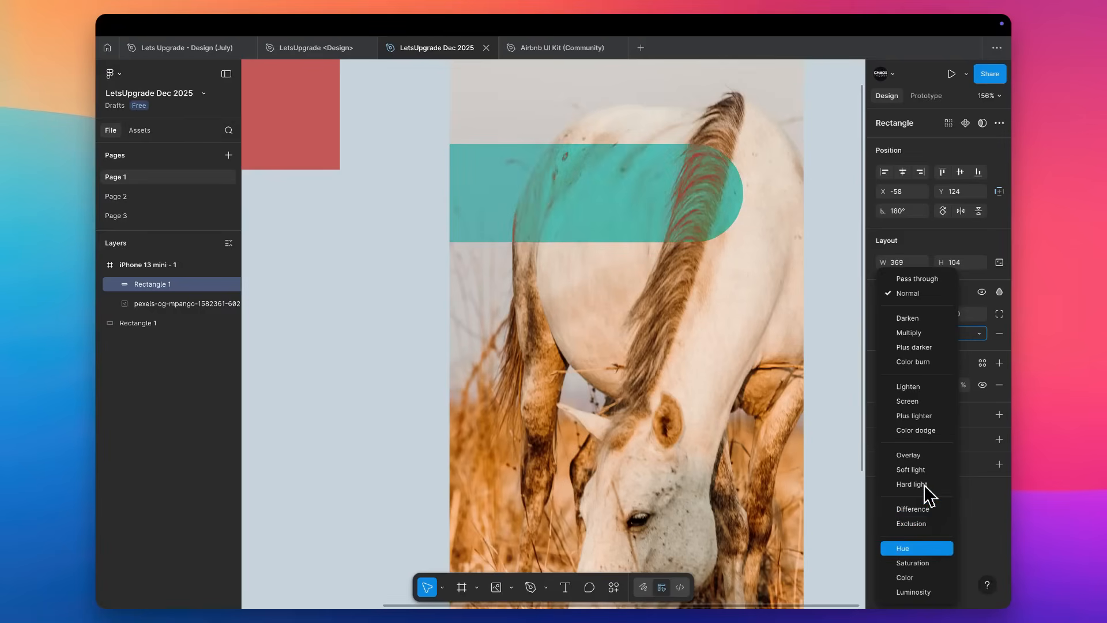
key(Up)
key(Up)
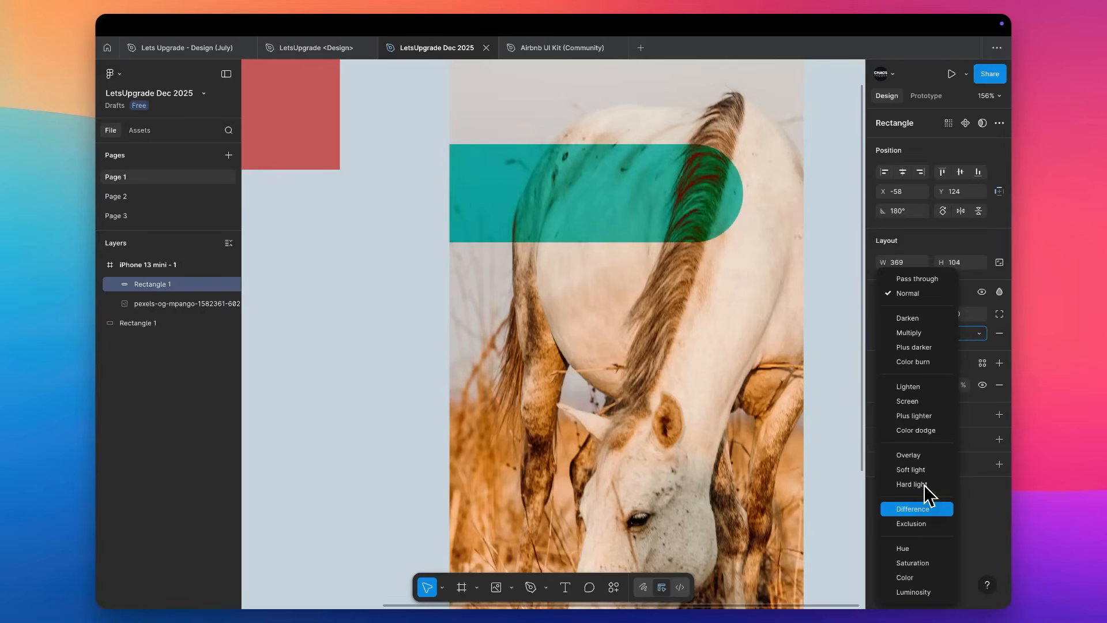
key(Return)
Set the Difference pill's corner radius to 0 and widen the rectangle to 516, past the frame's far edge.
scroll(535, 209, down, 3)
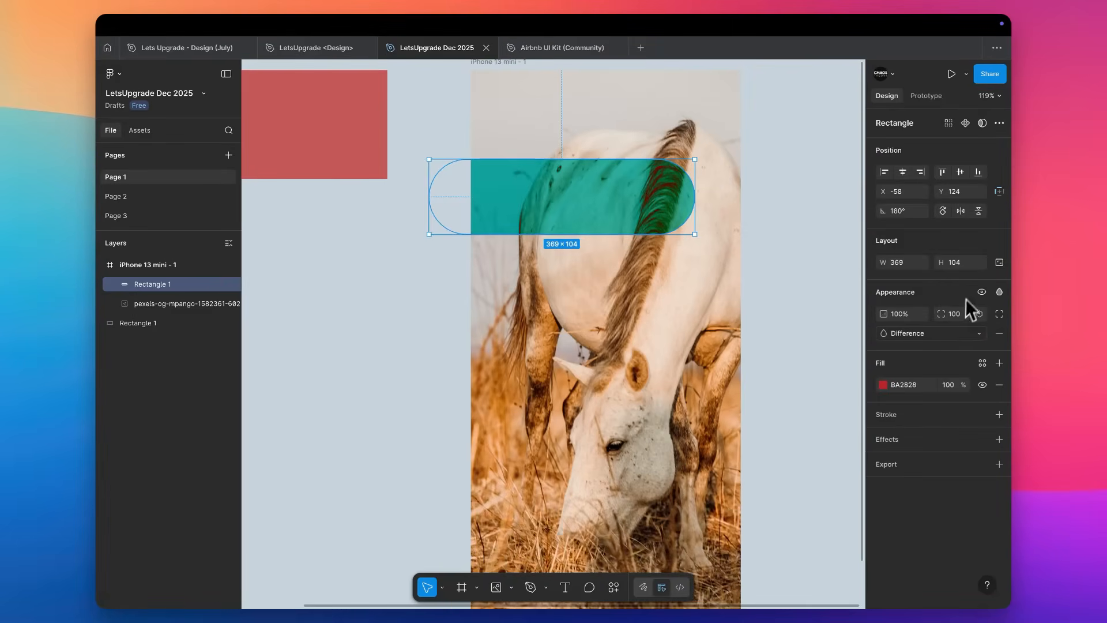
click(964, 317)
text(0)
key(Return)
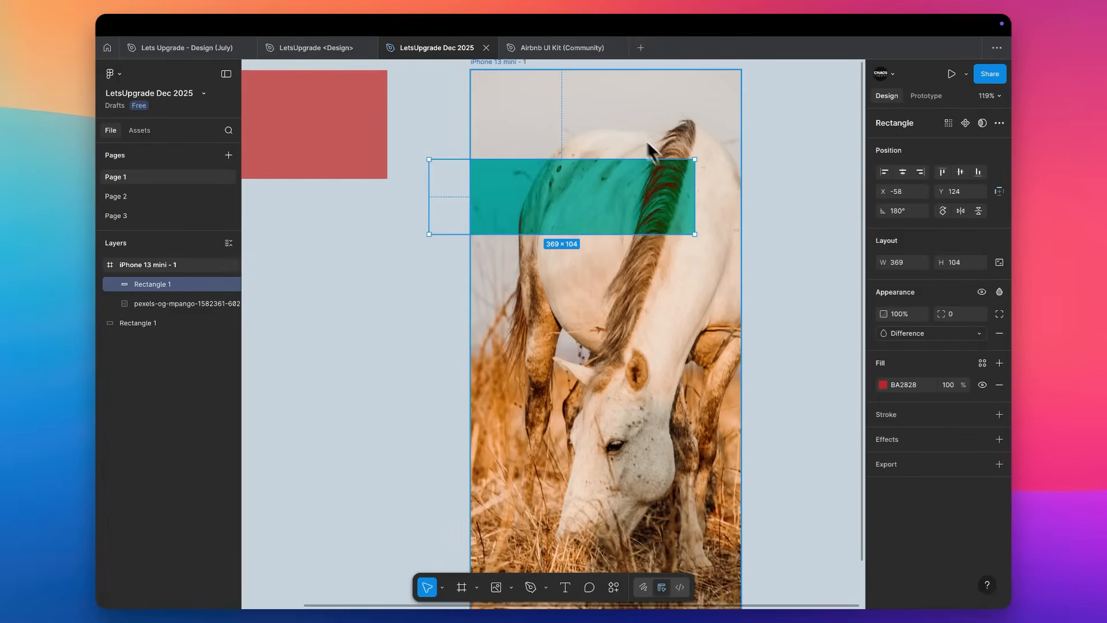
drag(696, 196, 801, 193)
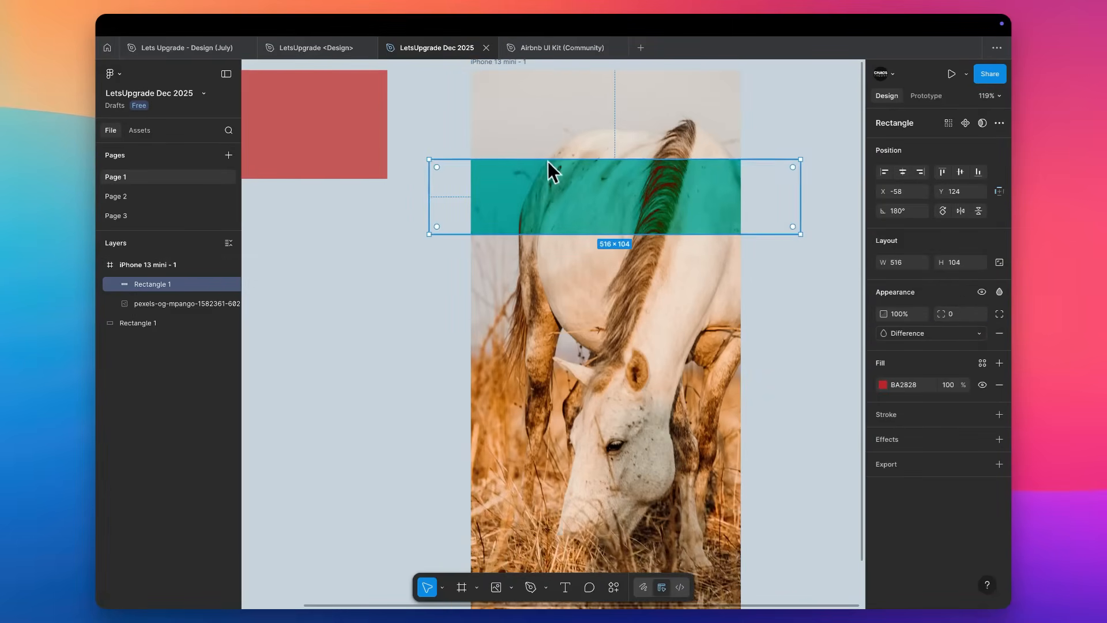
Extend the Difference rectangle upward to a height of 278 and place a copy over the grass at Y 492.
drag(548, 159, 554, 63)
scroll(582, 155, down, 3)
drag(578, 113, 560, 421)
scroll(559, 421, down, 3)
drag(655, 251, 656, 395)
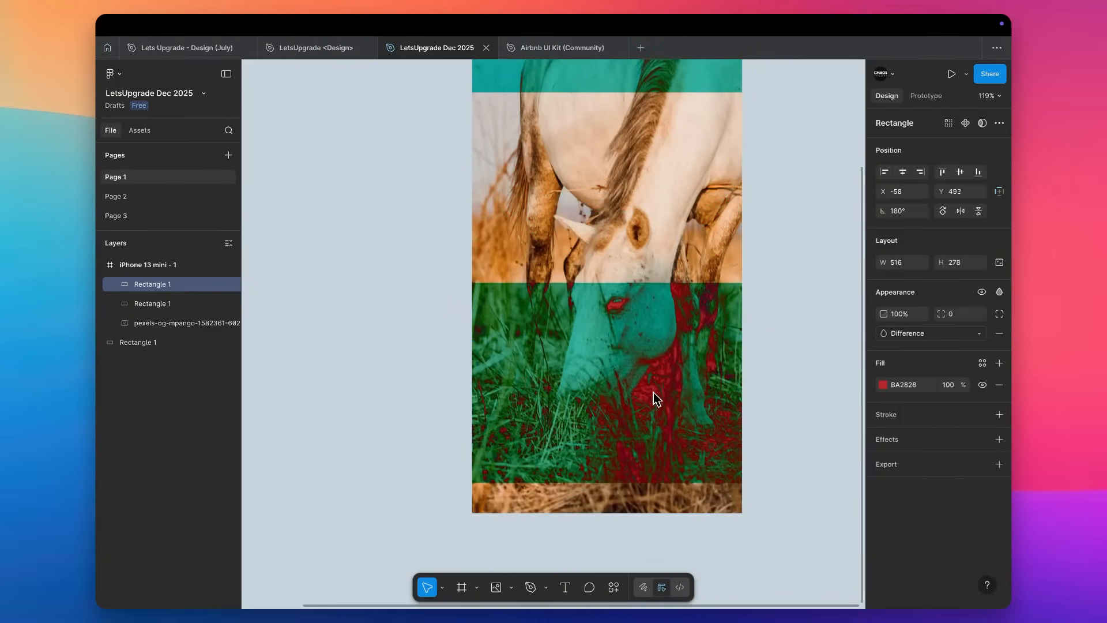
Select both Difference rectangles and narrow them together to 219 wide.
scroll(652, 362, up, 1)
scroll(652, 362, up, 2)
shift+click(485, 86)
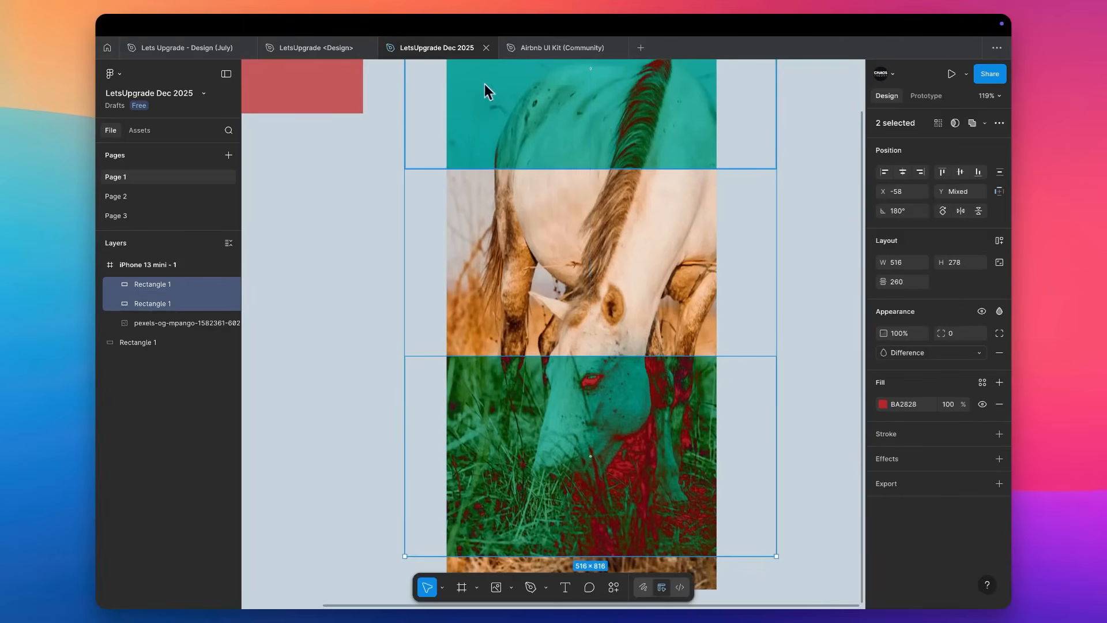
drag(405, 151, 619, 154)
Duplicate the pair of Difference rectangles beside the originals and shift the copies up to form a staggered checkerboard.
drag(693, 144, 516, 151)
drag(564, 415, 570, 217)
click(829, 253)
Group the three Difference rectangles visible over the photo and align the group vertically and horizontally within the iPhone frame.
scroll(831, 252, down, 5)
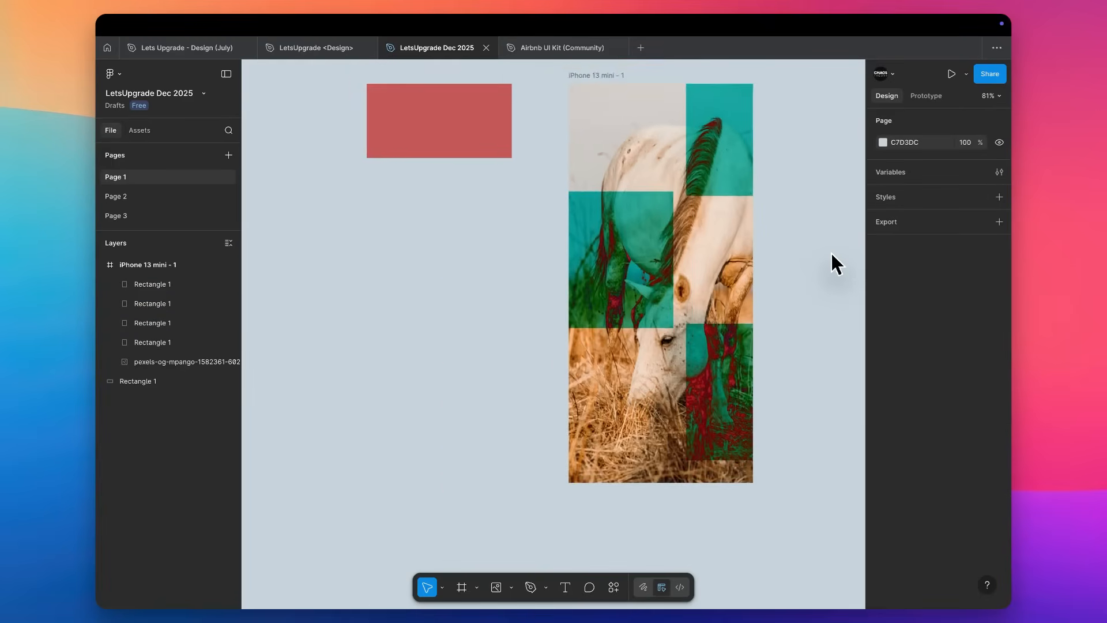
click(660, 133)
shift+click(536, 243)
shift+click(640, 358)
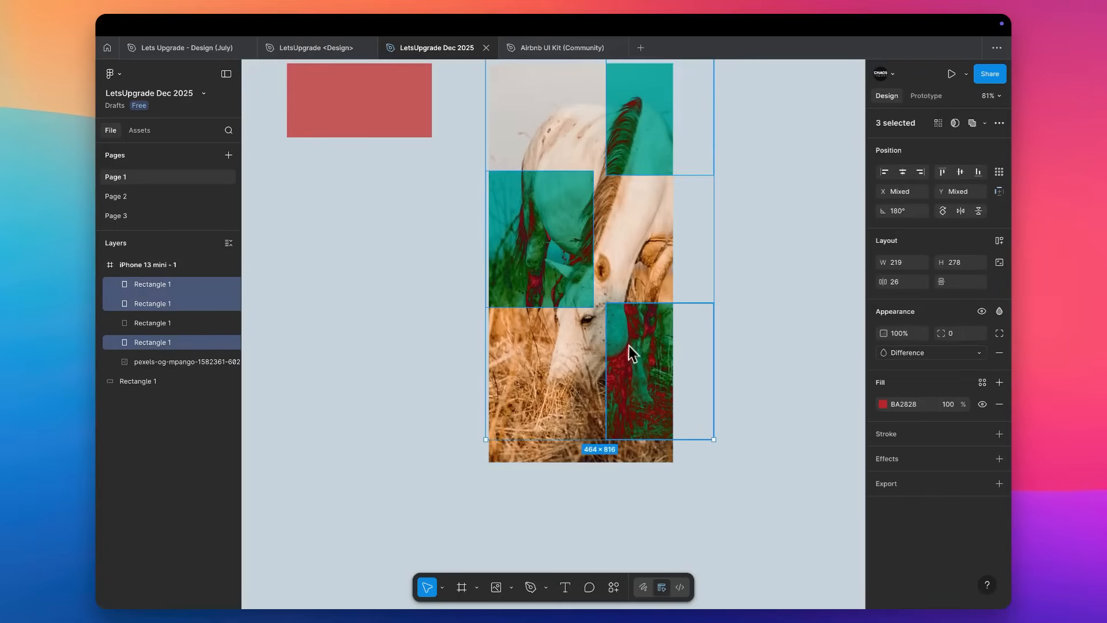
key(super+g)
click(962, 175)
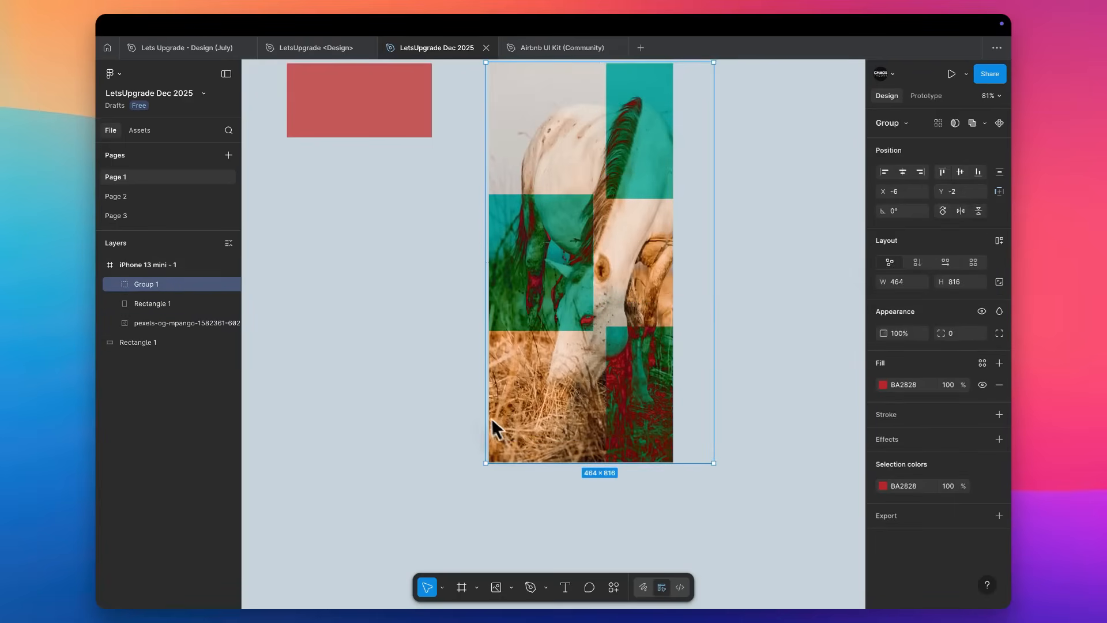
click(904, 172)
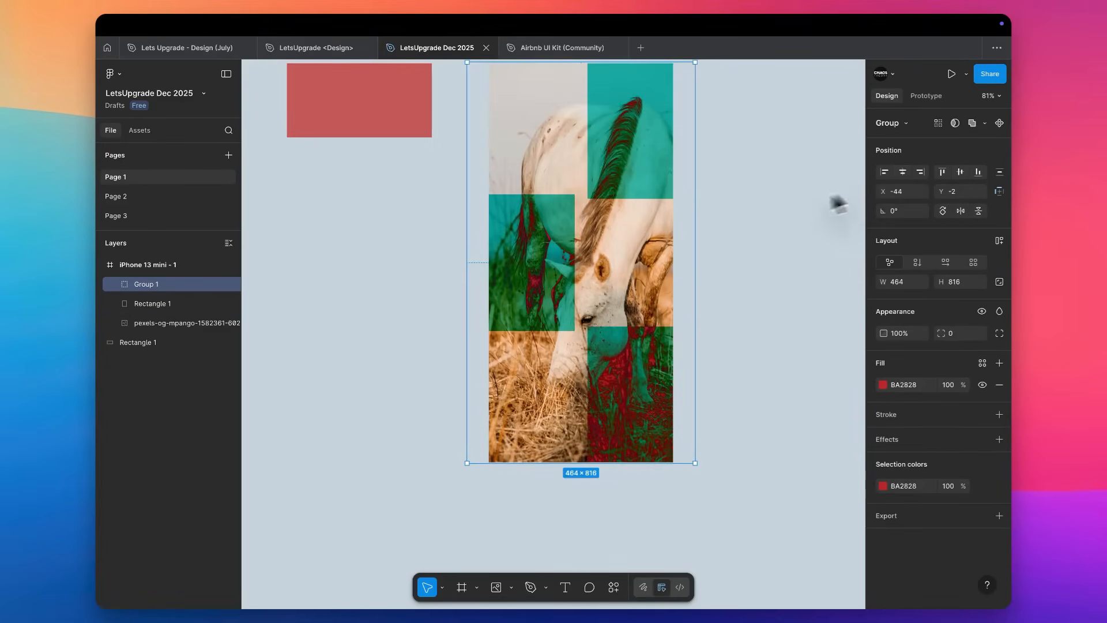
Ungroup the three Difference rectangles and clear the selection.
scroll(735, 205, up, 3)
key(super+shift+g)
click(736, 205)
scroll(733, 205, down, 3)
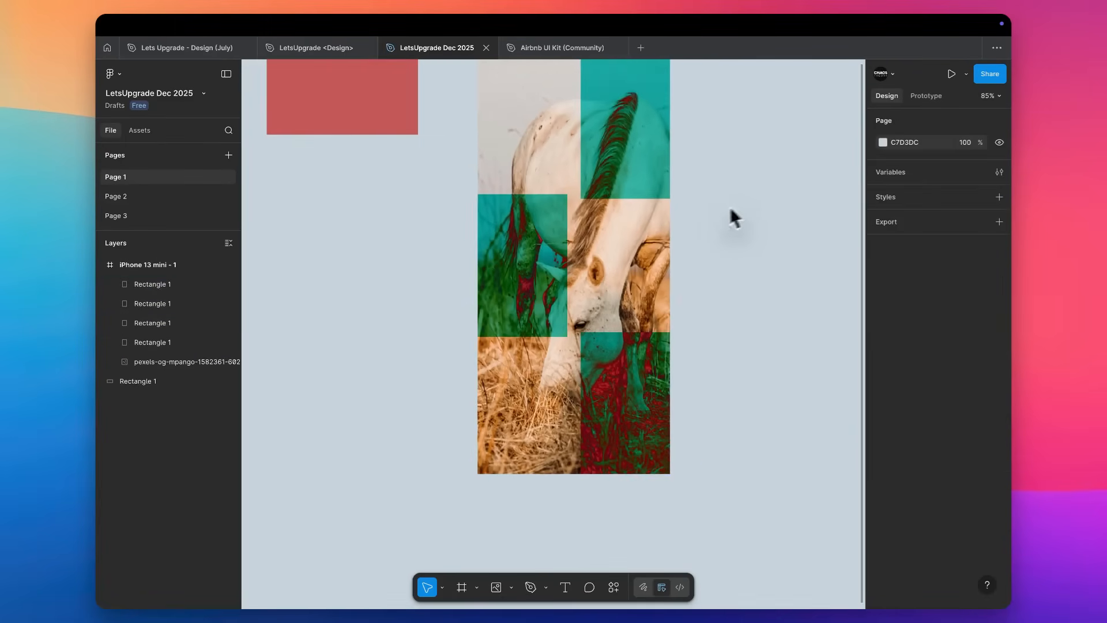
Remove the blend mode from the middle rectangle and delete the three visible rectangles covering the horse photo.
click(559, 233)
scroll(572, 240, up, 3)
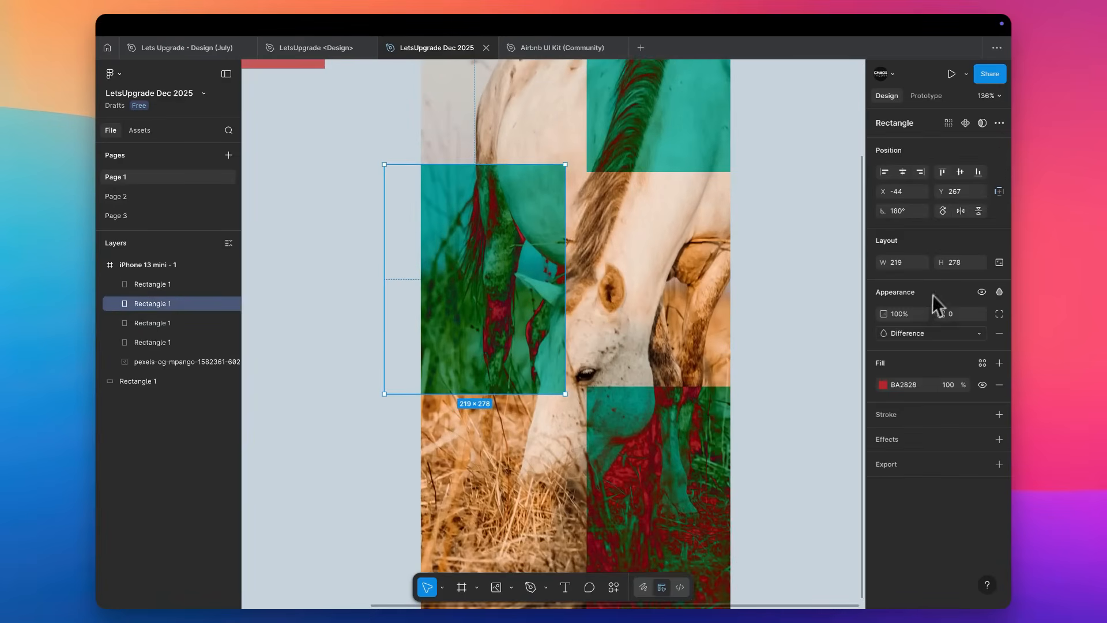
click(999, 333)
shift+click(631, 447)
shift+click(649, 153)
key(Delete)
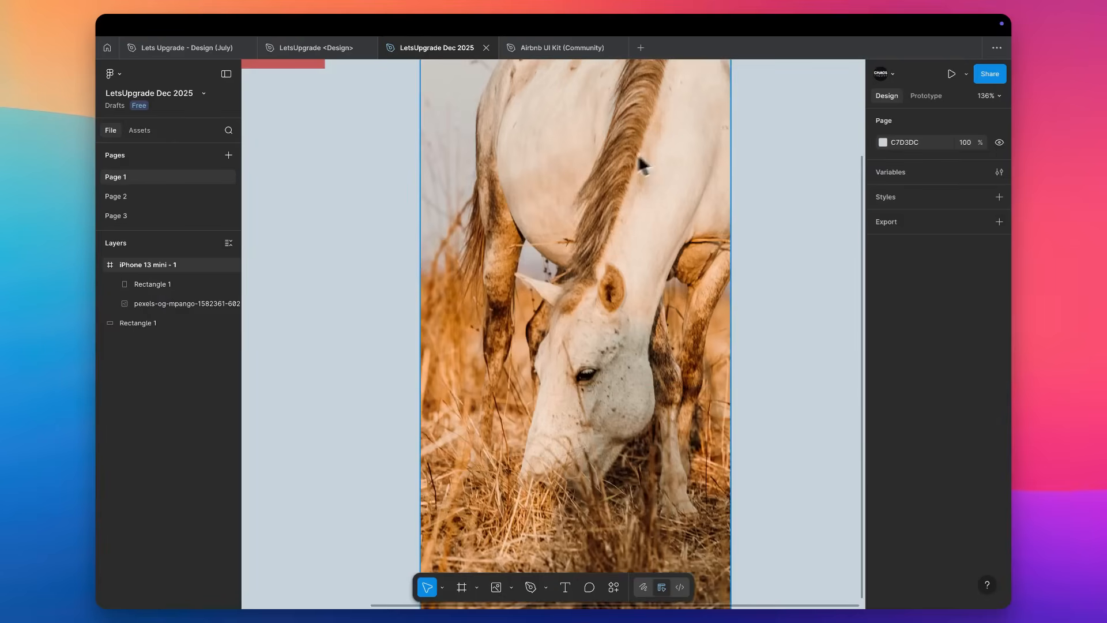
Change the fill of the light red rectangle beside the iPhone frame to B91111.
scroll(594, 167, left, 5)
scroll(594, 167, up, 5)
click(555, 203)
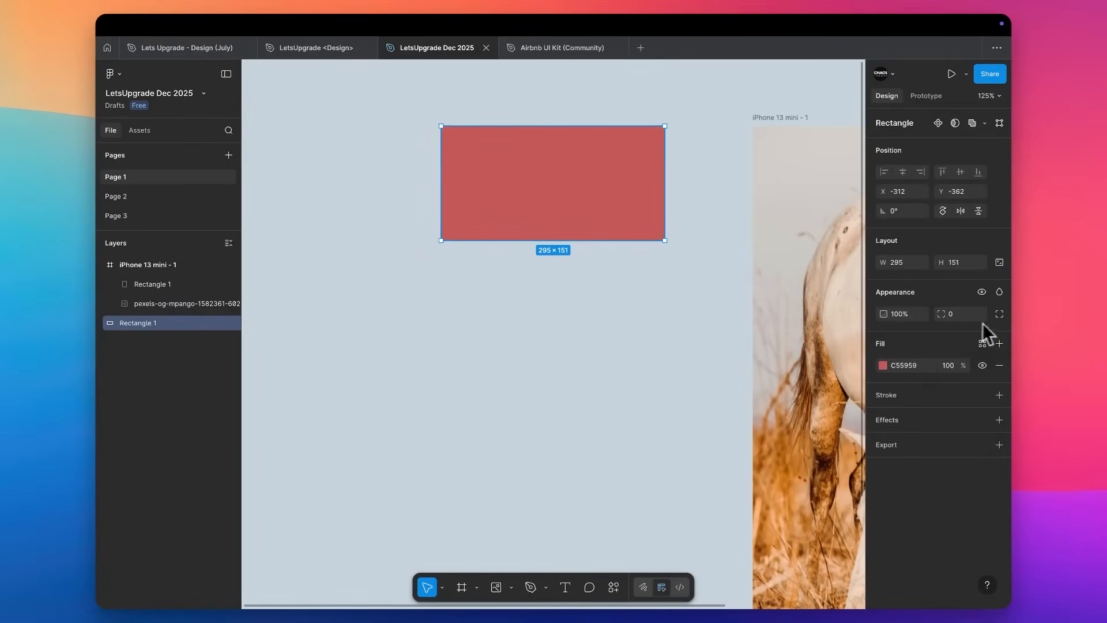
click(883, 365)
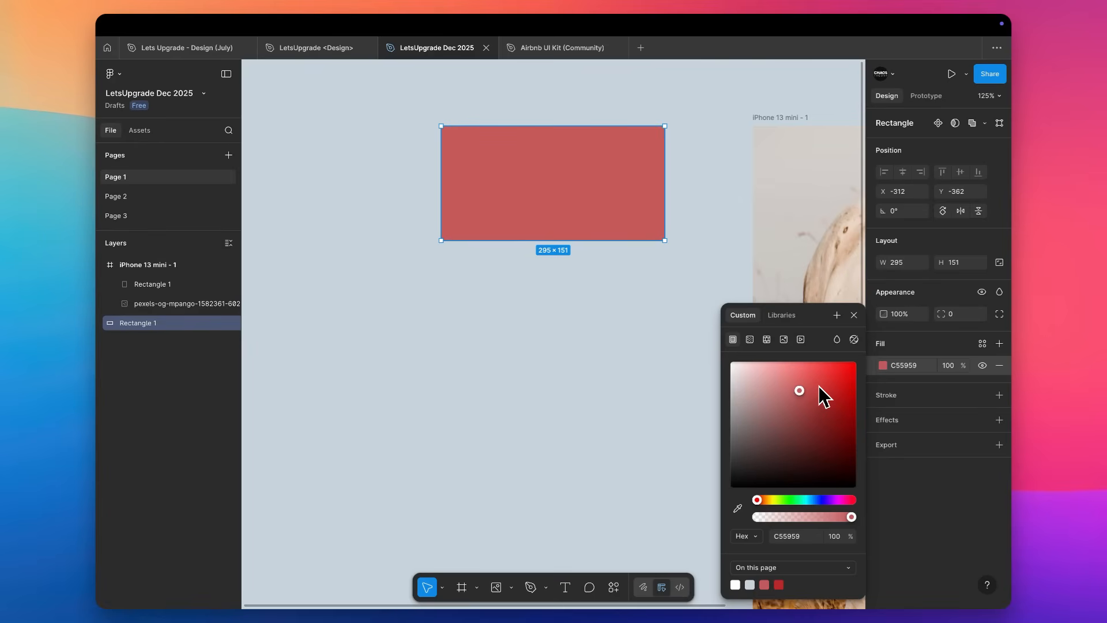
drag(819, 388, 843, 394)
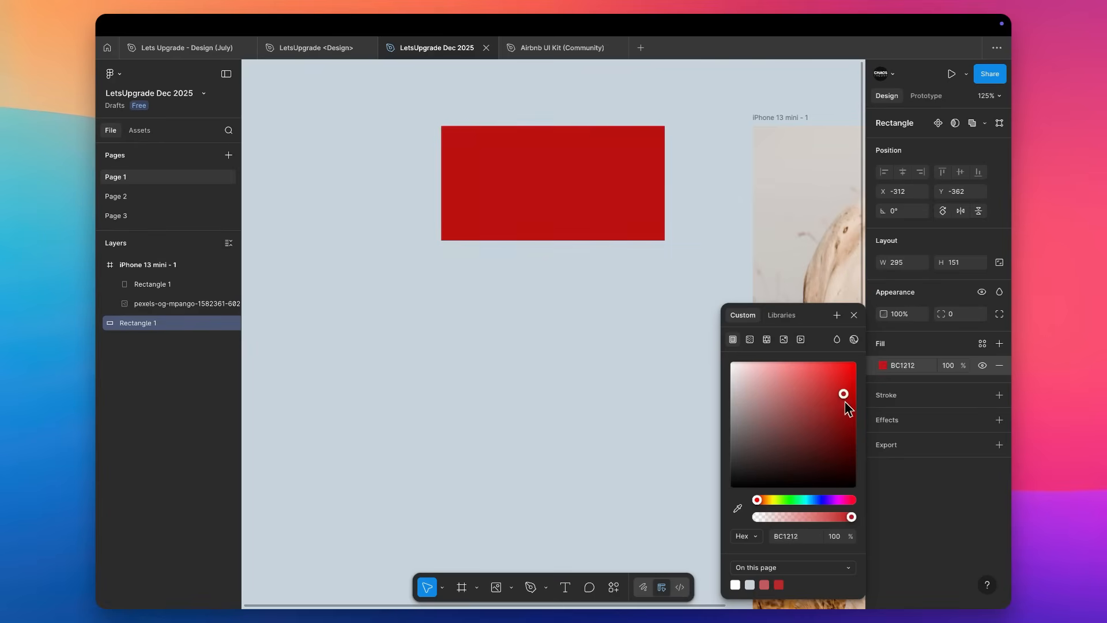
Check the fill's colour format options, keep Hex, and shift the rectangle's hue to the blue 119AB9.
click(753, 541)
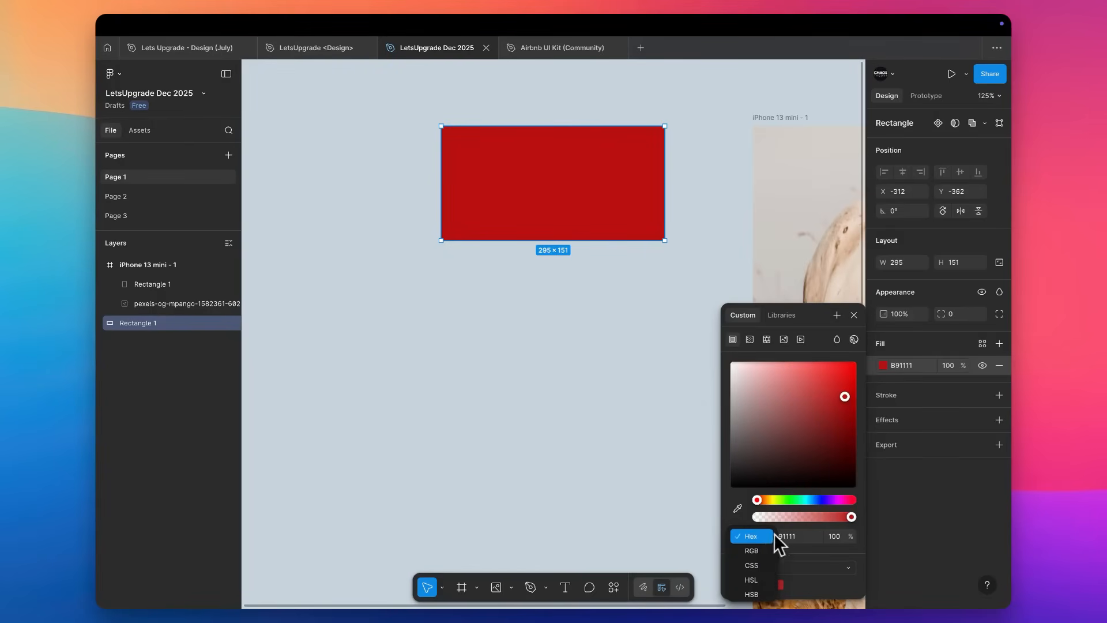
click(748, 522)
drag(783, 503, 859, 519)
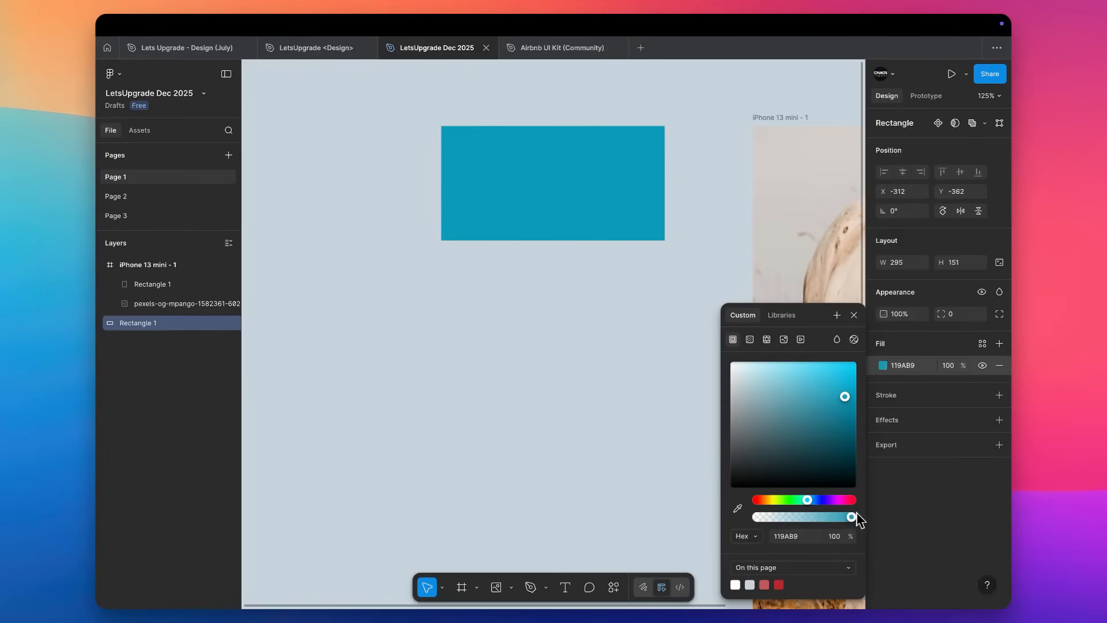
Toggle the rectangle's fill off and on, remove it, and add a new default D9D9D9 fill.
click(950, 365)
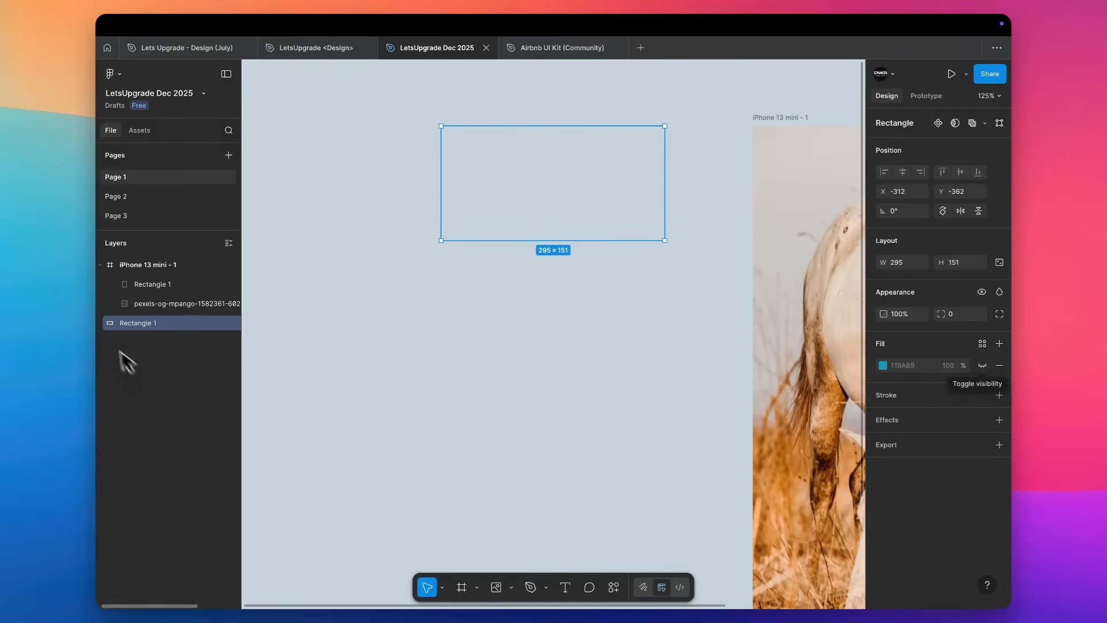
click(983, 365)
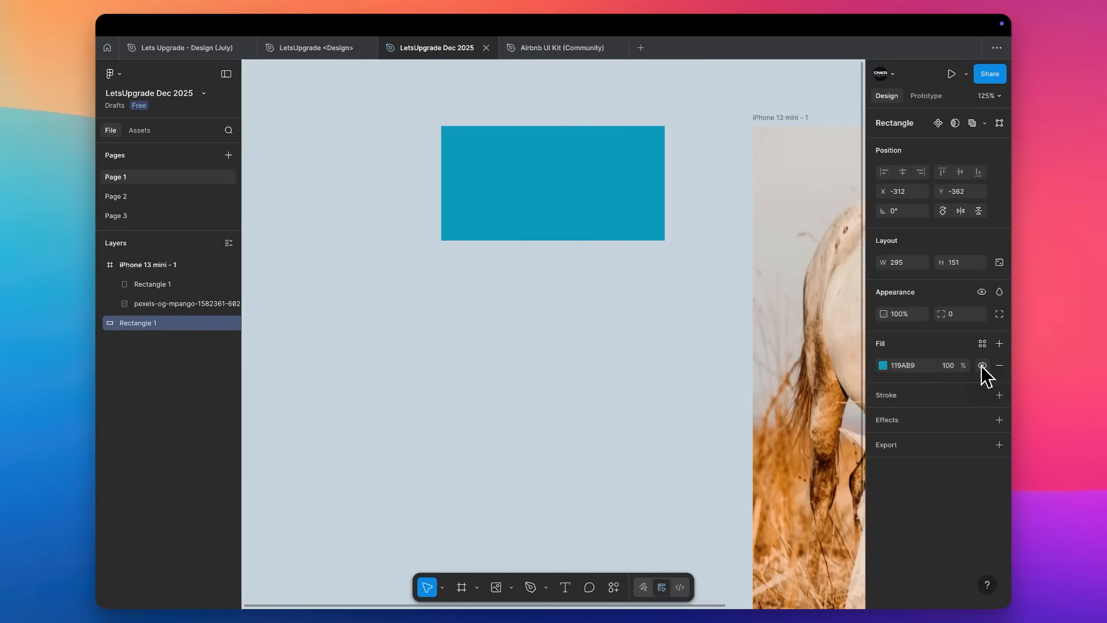
click(1000, 365)
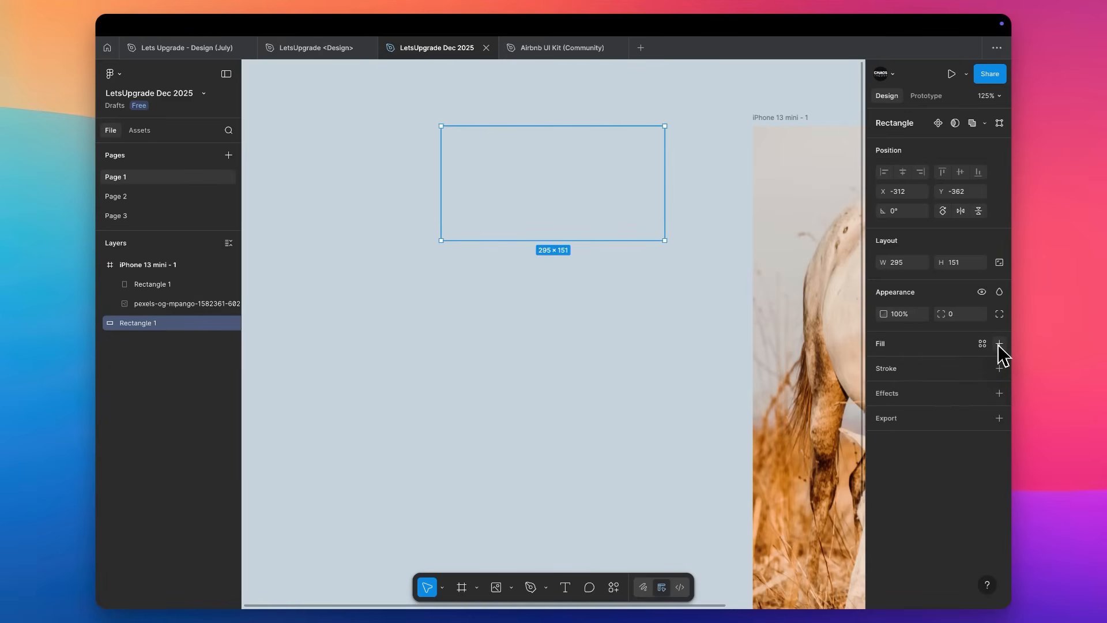
click(999, 344)
key(Escape)
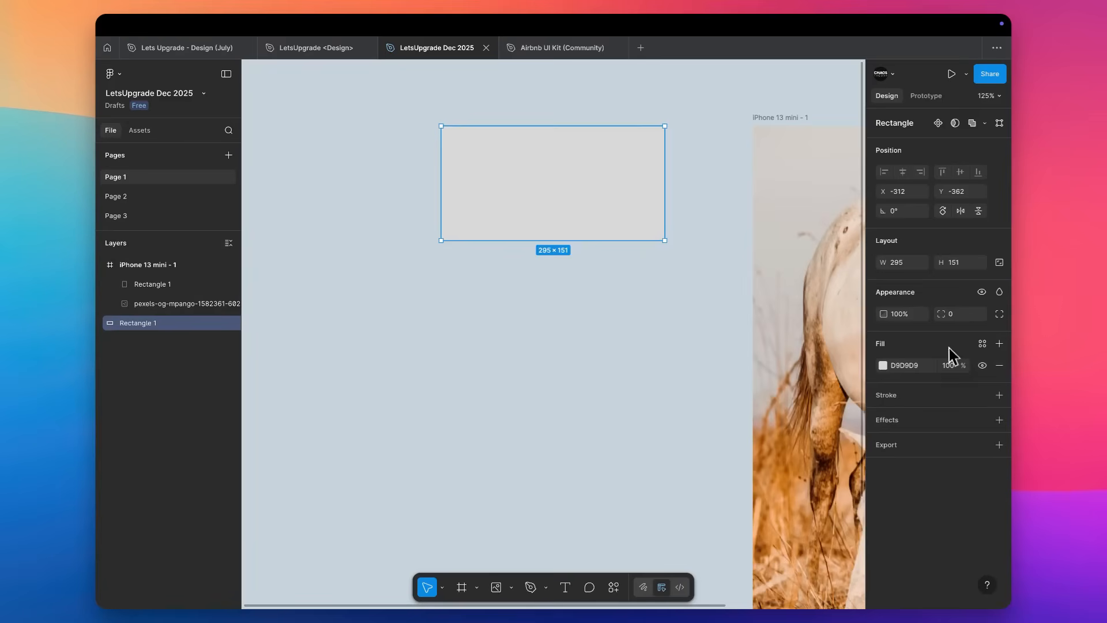
View the library colour styles available for the rectangle's fill and close the list.
click(984, 344)
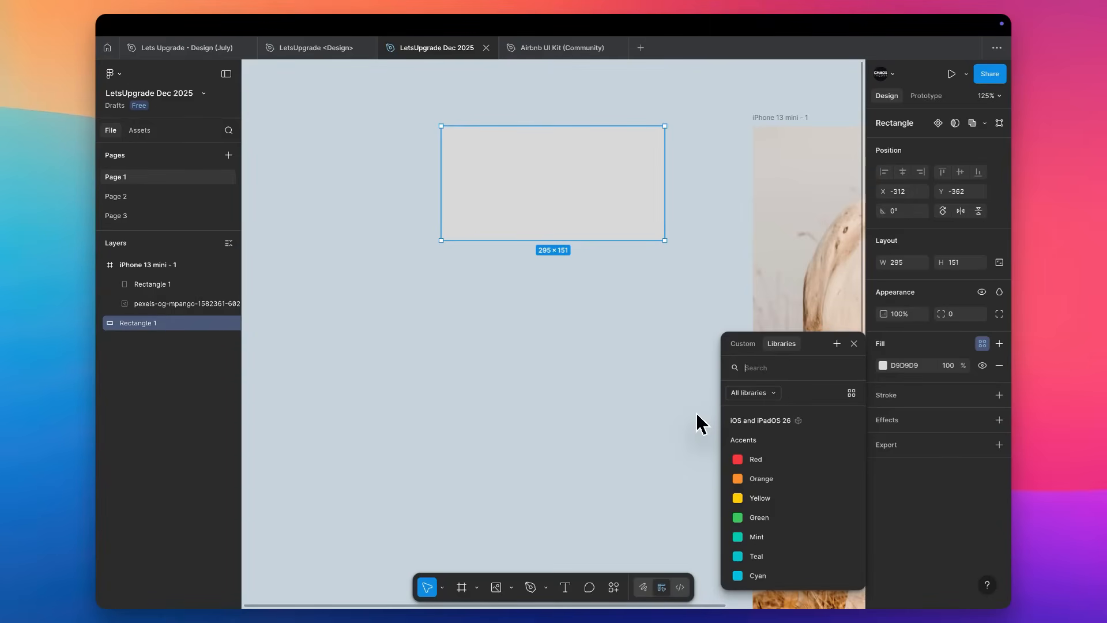
click(541, 391)
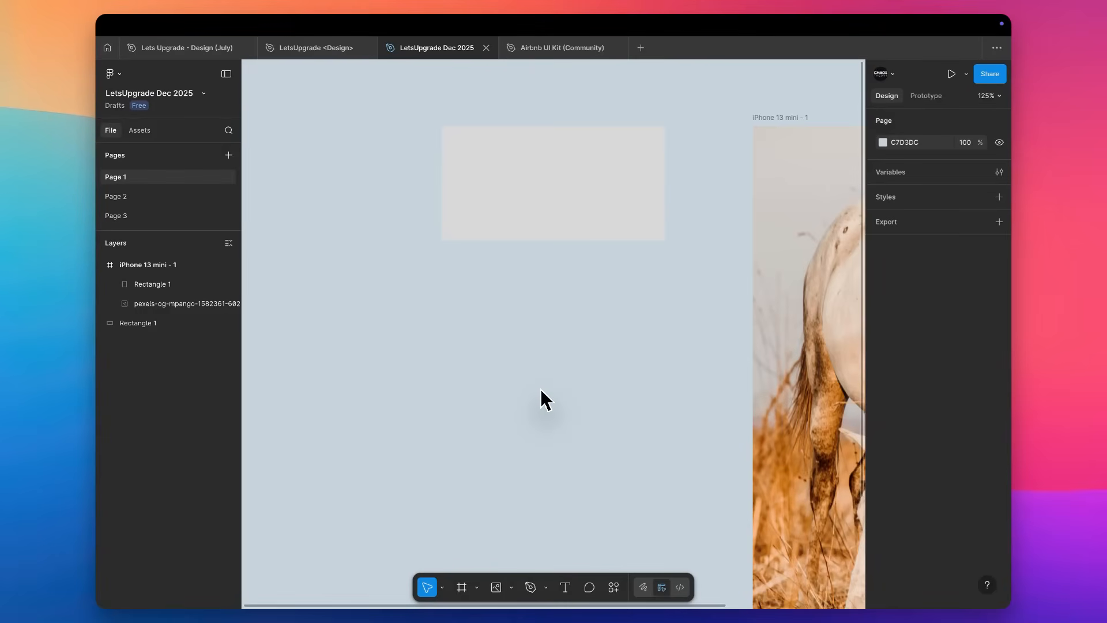
Duplicate the grey rectangle directly below itself at Y -177.
click(517, 217)
drag(516, 217, 514, 337)
scroll(515, 340, right, 5)
scroll(515, 340, down, 3)
ctrl+scroll(515, 340, down, 5)
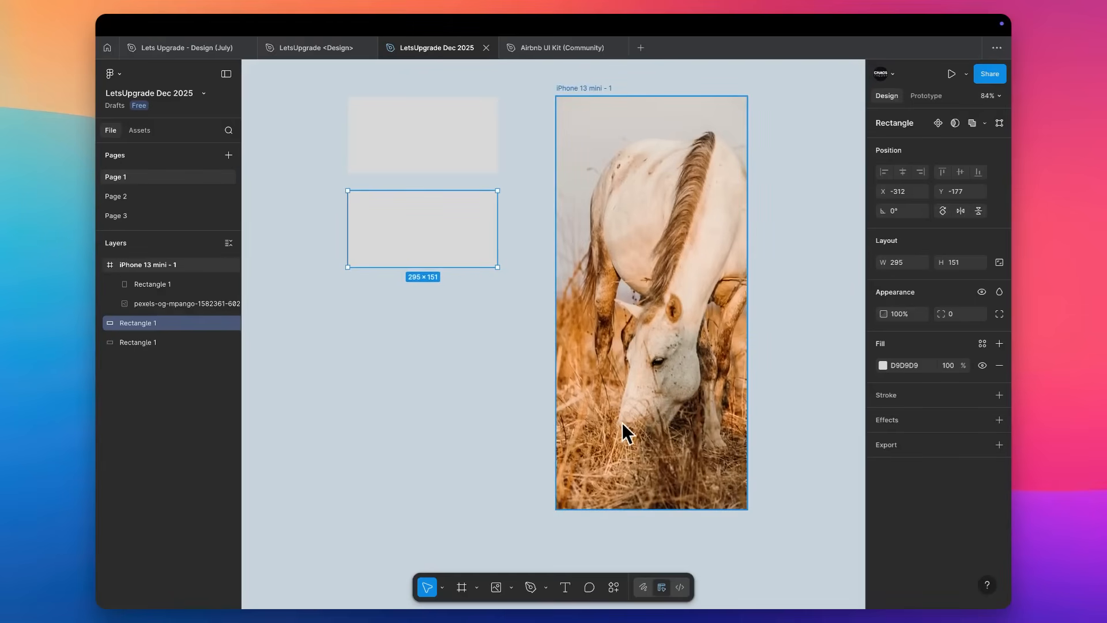
Fill the lower grey rectangle with the orange C5721D sampled from the grass in the horse photo.
scroll(620, 427, up, 2)
scroll(620, 427, left, 2)
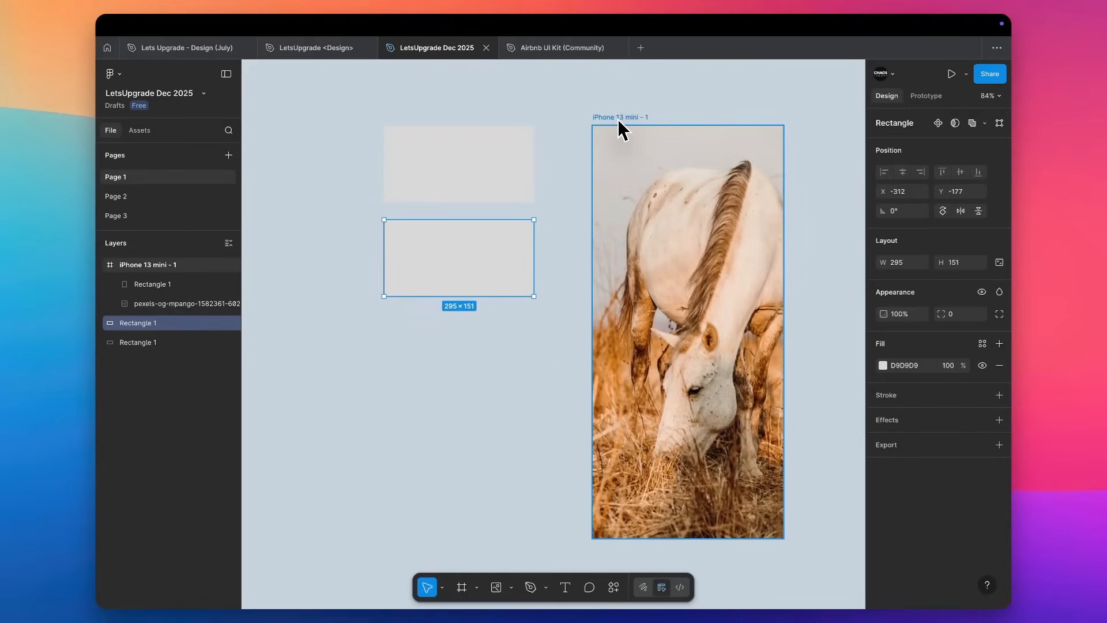
scroll(618, 119, down, 2)
scroll(617, 119, right, 2)
key(i)
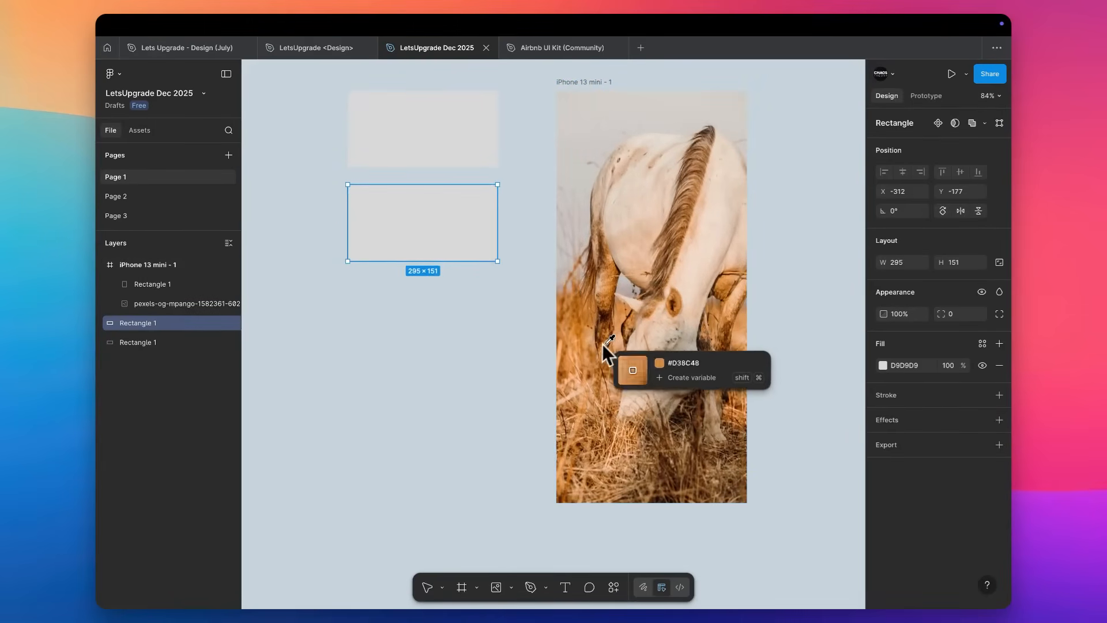
click(583, 346)
click(486, 346)
Duplicate the orange rectangle directly below itself at Y 8 and select the grey rectangle above.
drag(469, 260, 465, 313)
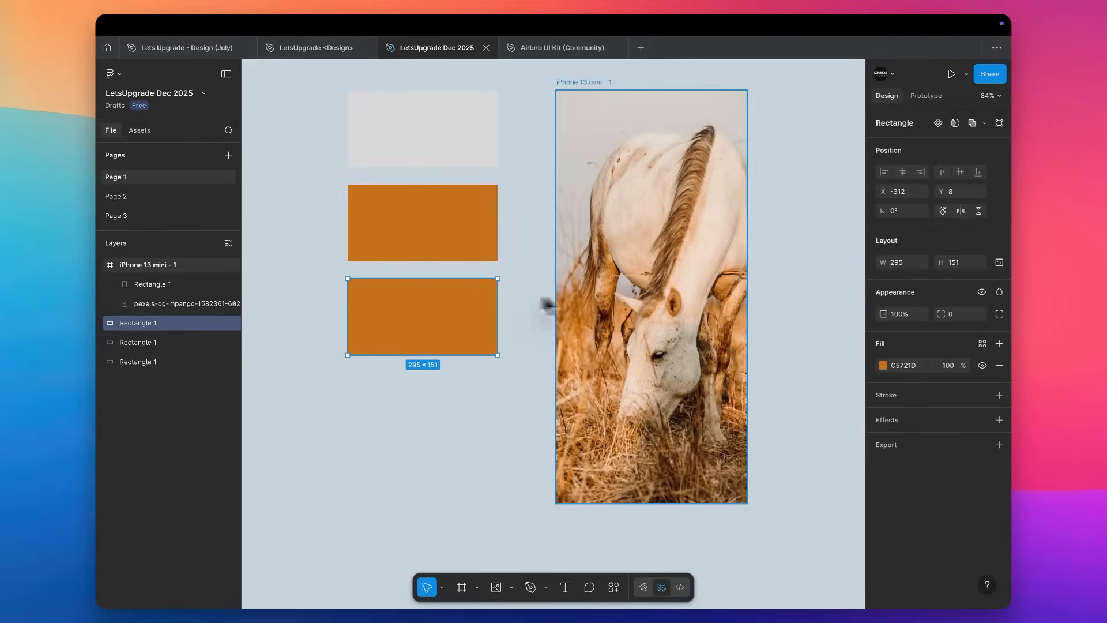
key(i)
key(Escape)
click(465, 153)
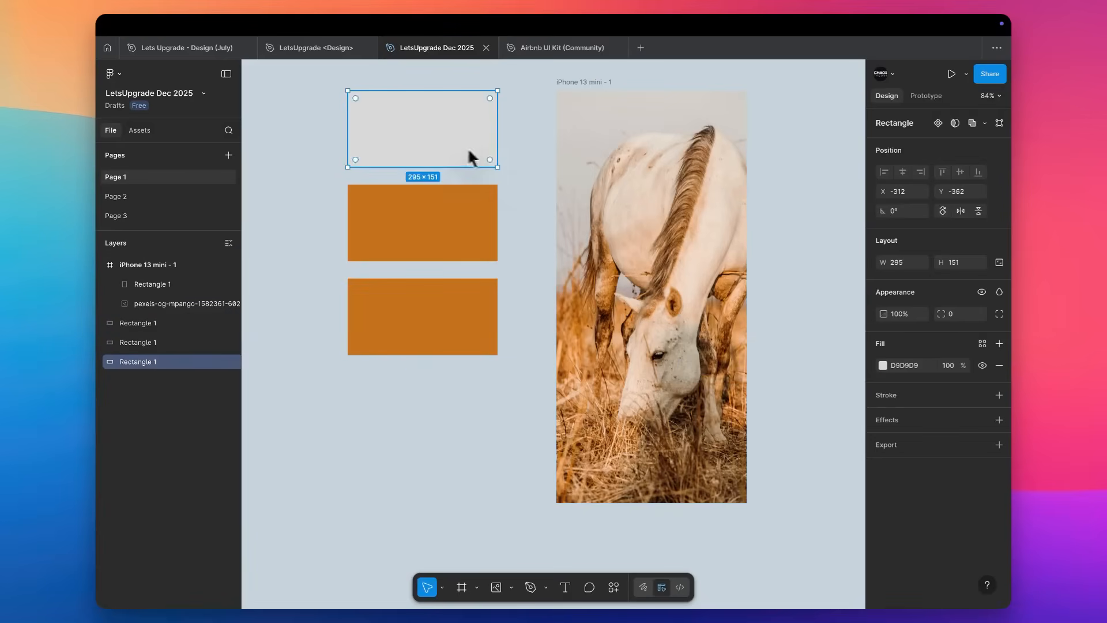
Fill the top rectangle with the tan DFC1A9 sampled from the horse's coat and the lowest one with the black 010103 sampled from its eye.
key(i)
click(620, 236)
click(469, 322)
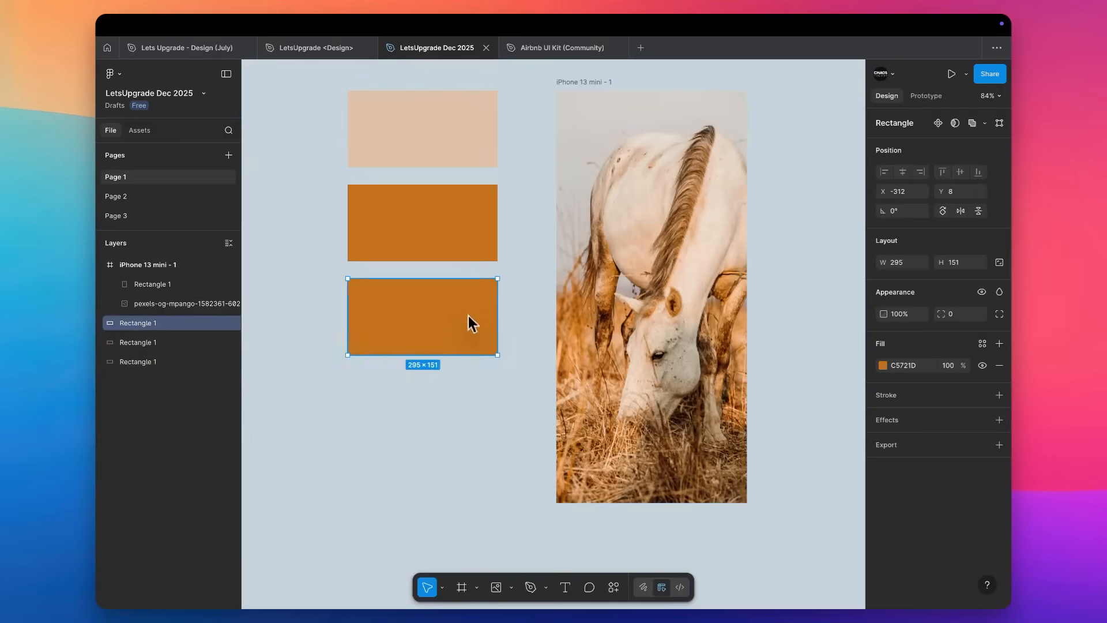
key(i)
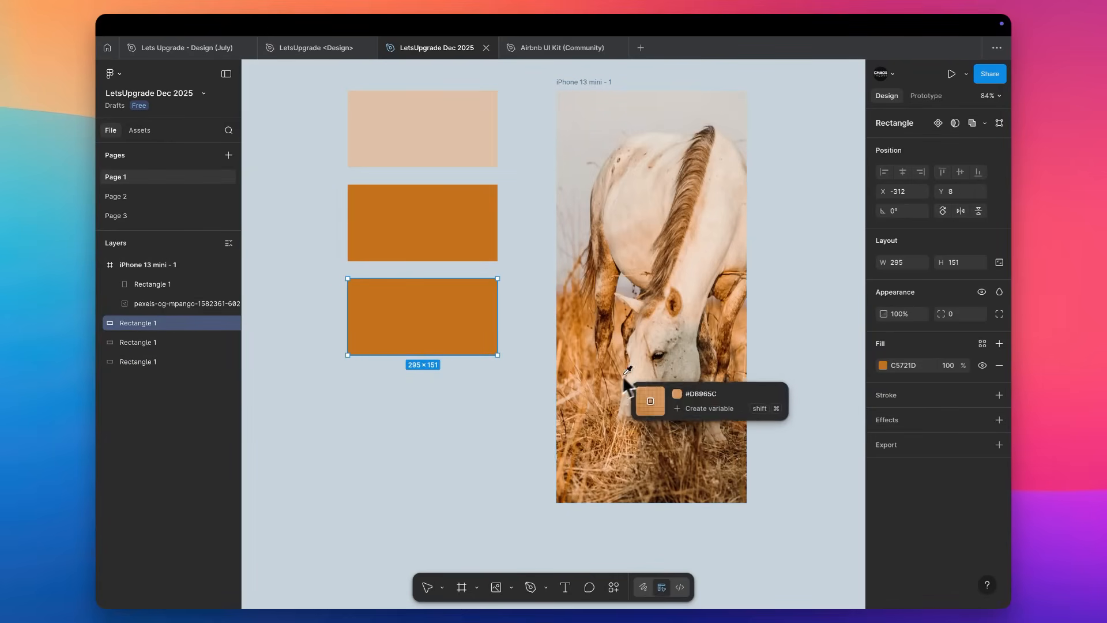
click(659, 357)
click(569, 255)
Duplicate the orange rectangle below the black one at Y 193 and fill the copy with the brown 986436 sampled from the horse's mane.
click(390, 221)
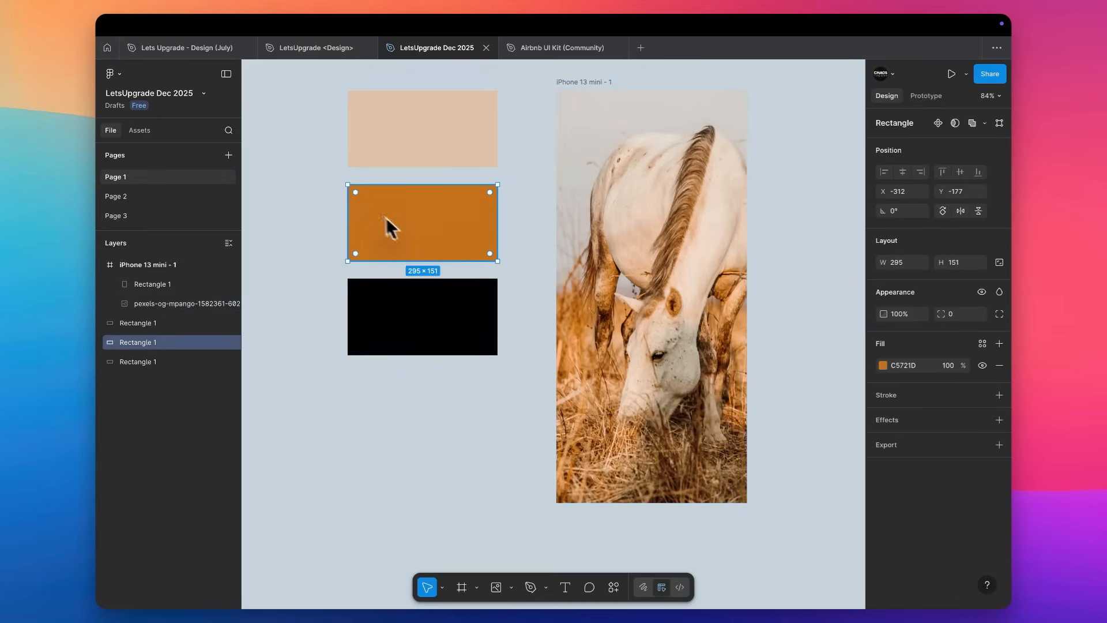
click(420, 112)
click(428, 312)
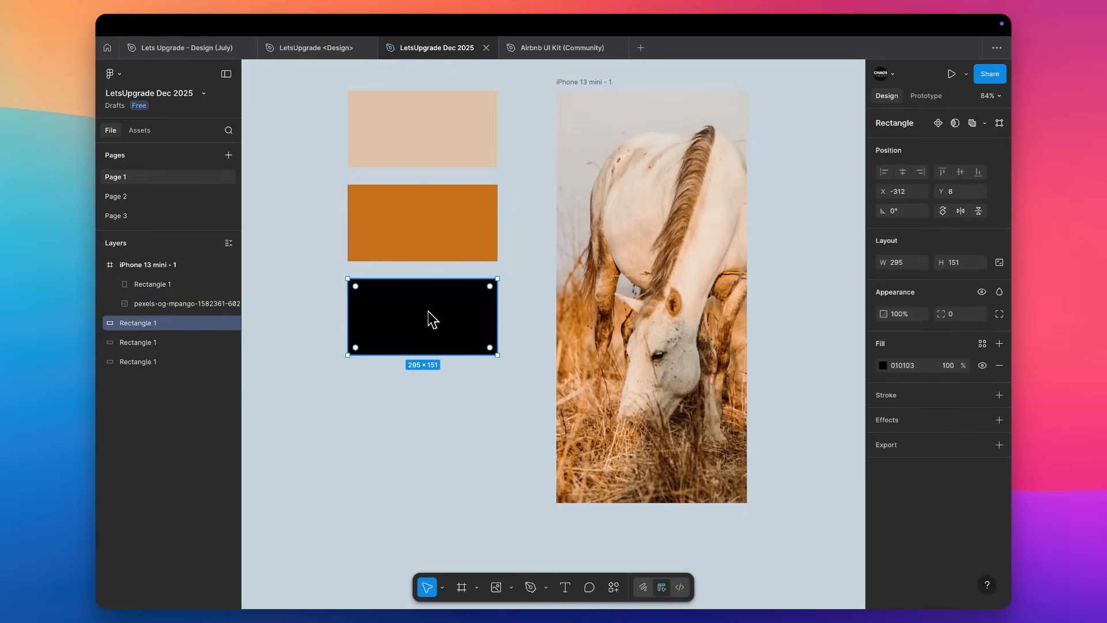
drag(421, 226, 417, 402)
key(i)
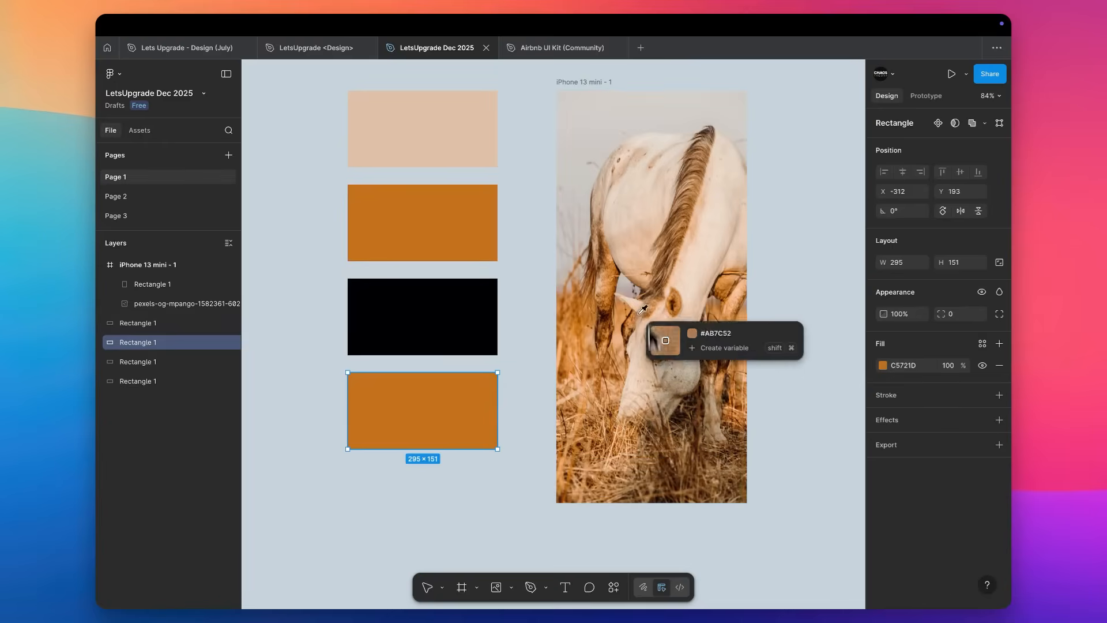
click(661, 273)
Rearrange the swatches with the brown rectangle just below the orange one at Y -11 and the black rectangle at Y 251.
drag(472, 412, 477, 267)
drag(418, 339, 409, 457)
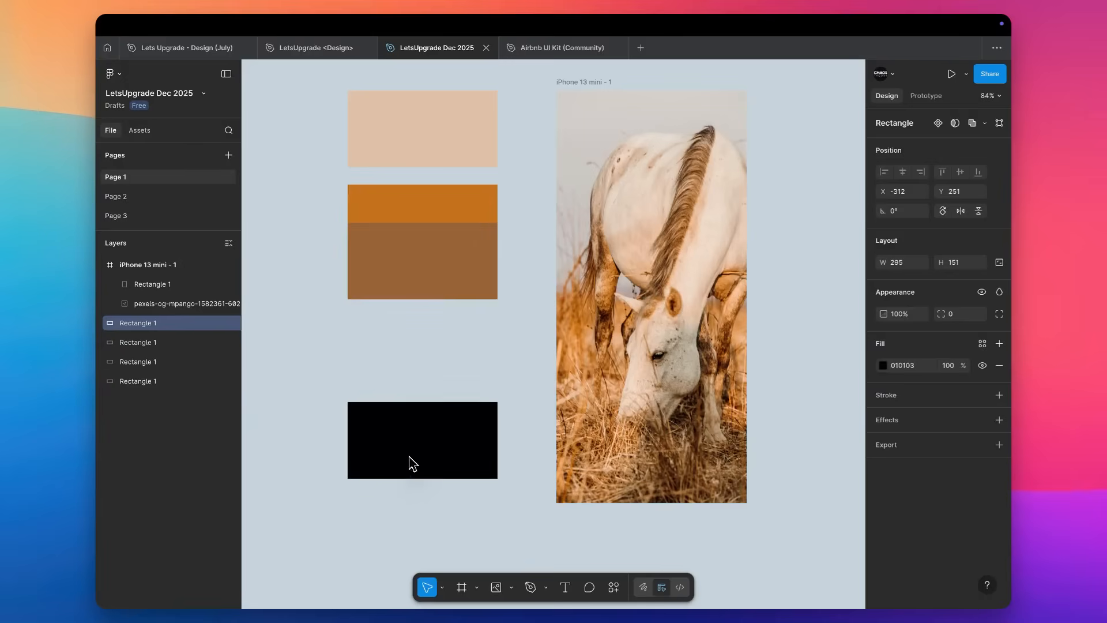
click(475, 196)
click(441, 234)
drag(430, 248, 431, 293)
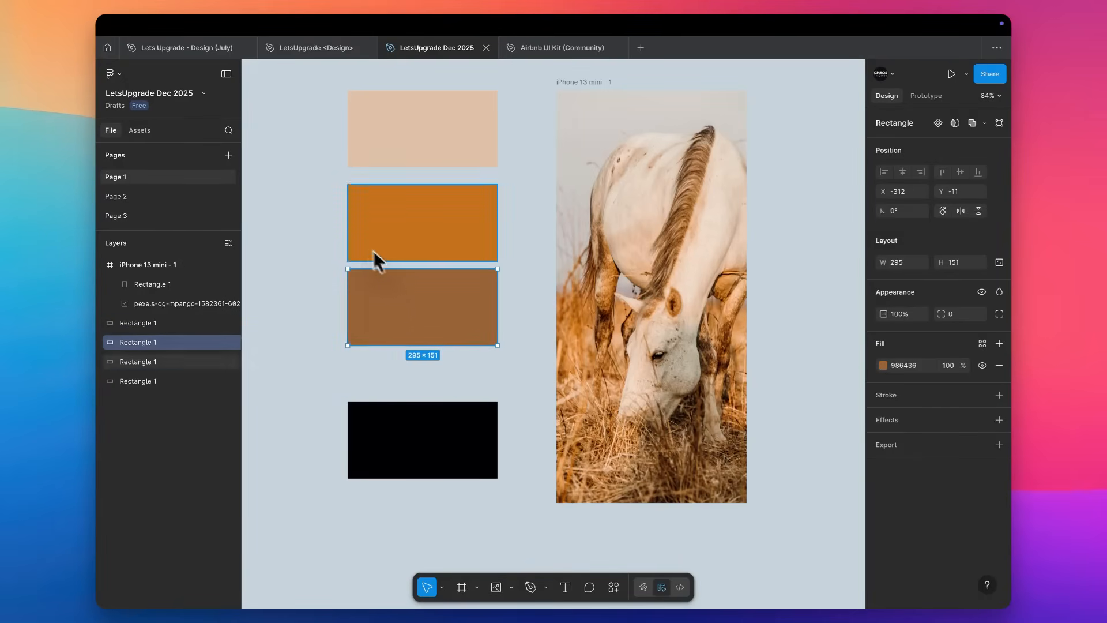
click(338, 273)
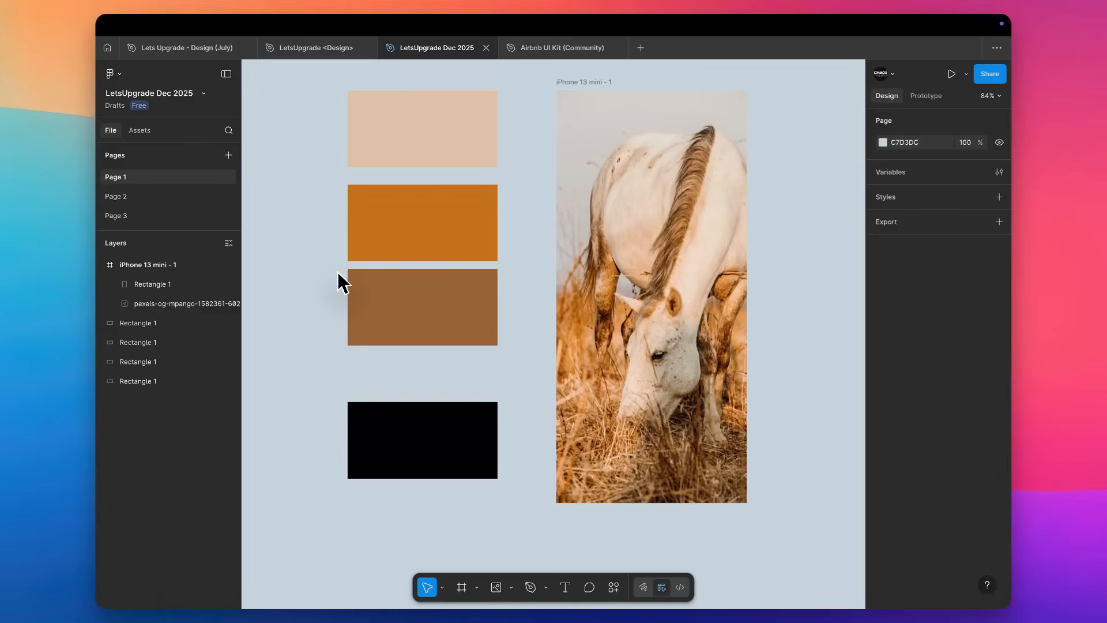
Create a colour style named "BG Color" from the tan rectangle's fill.
click(414, 154)
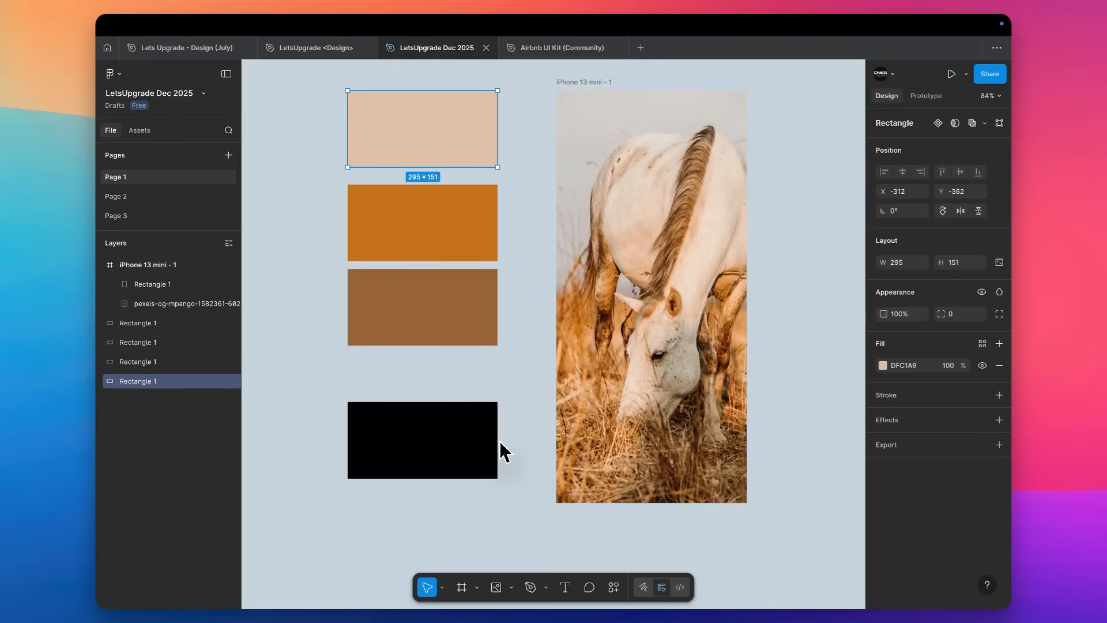
click(982, 343)
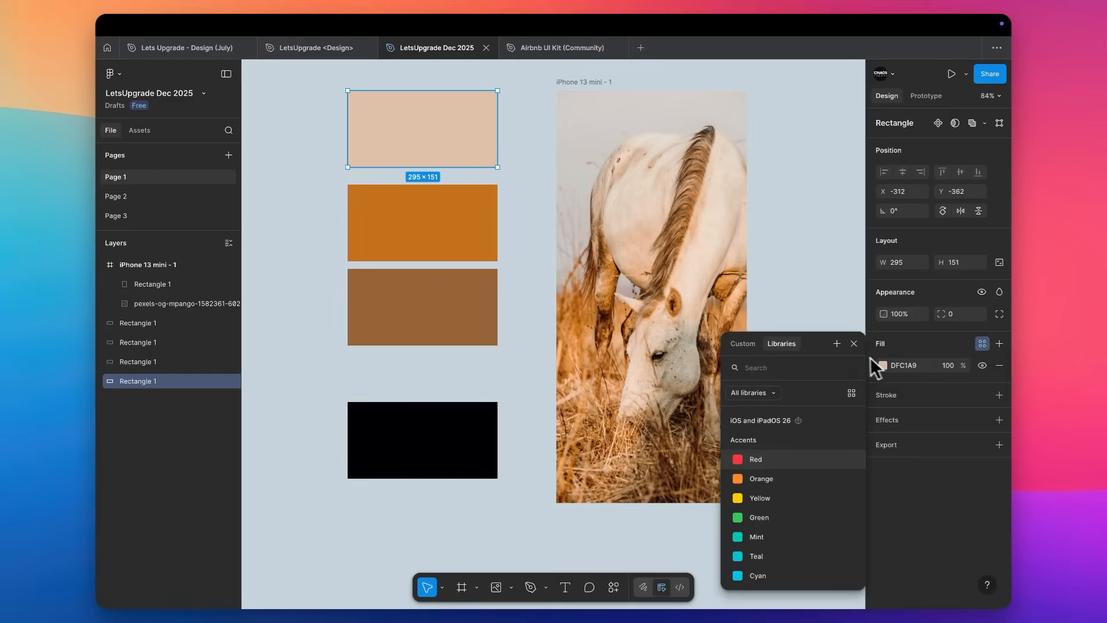
click(837, 344)
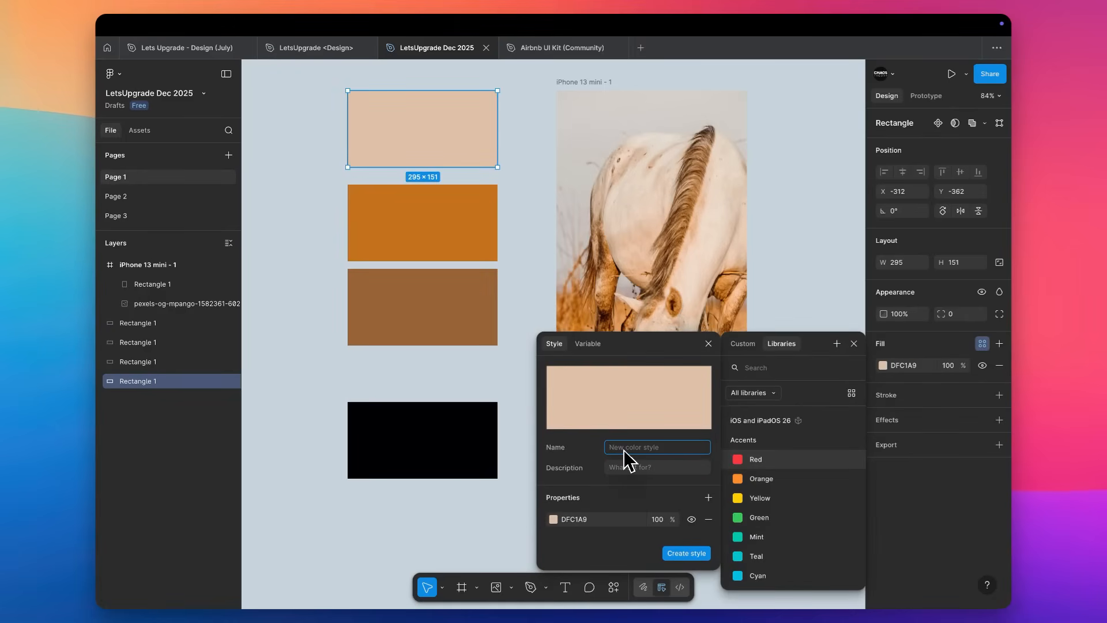
text(BG Color)
click(686, 553)
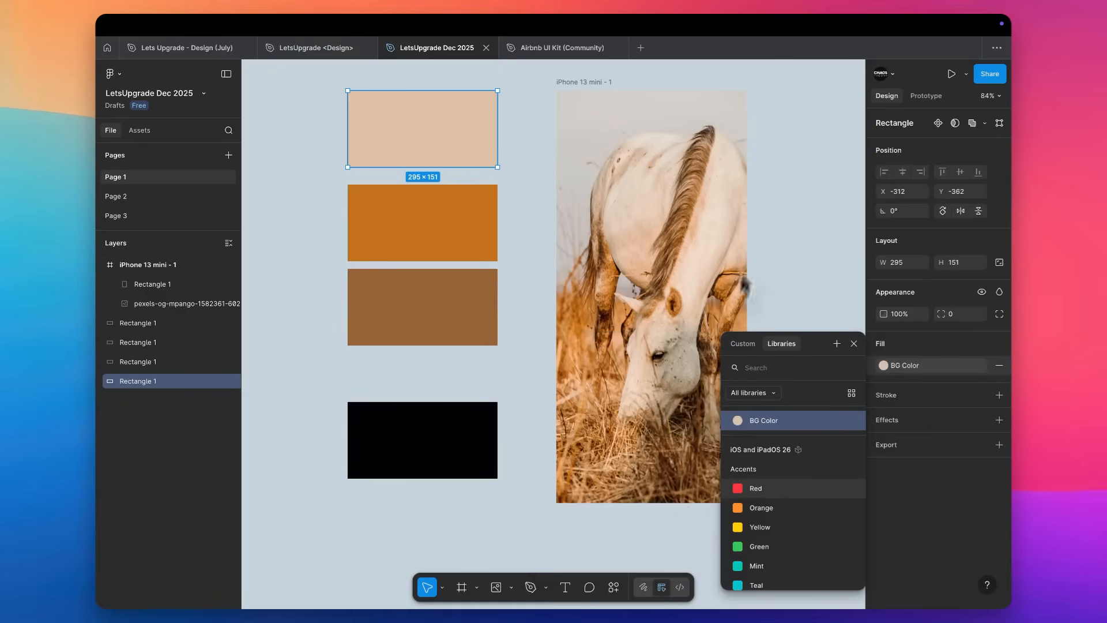
Create a colour style named "Accent/PrimaryColor" from the orange rectangle's fill so it is grouped under Accent.
click(396, 242)
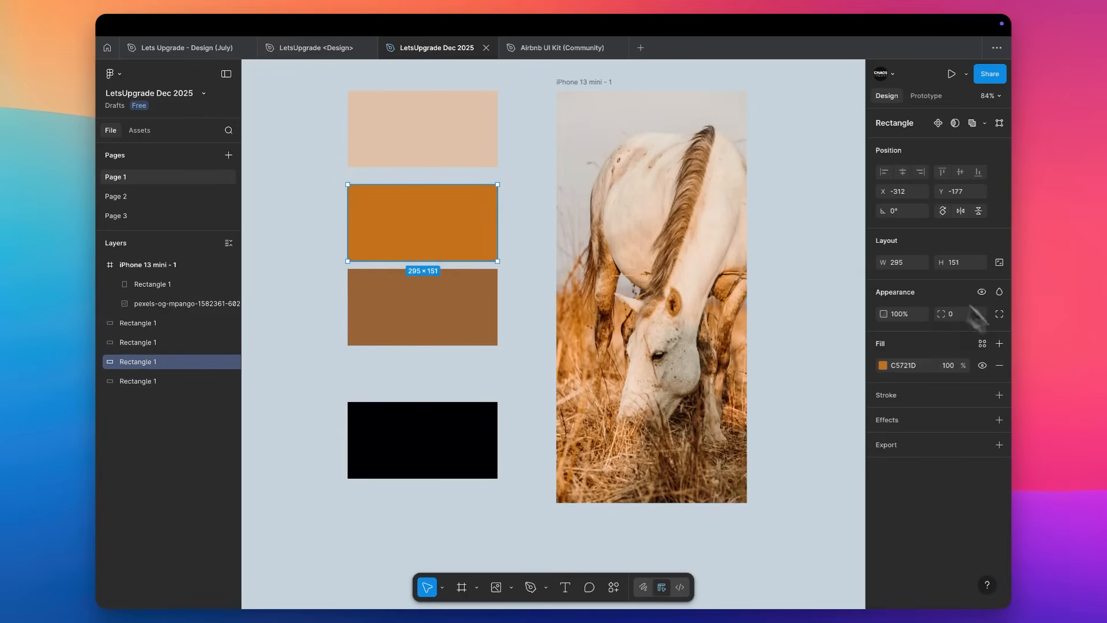
click(983, 344)
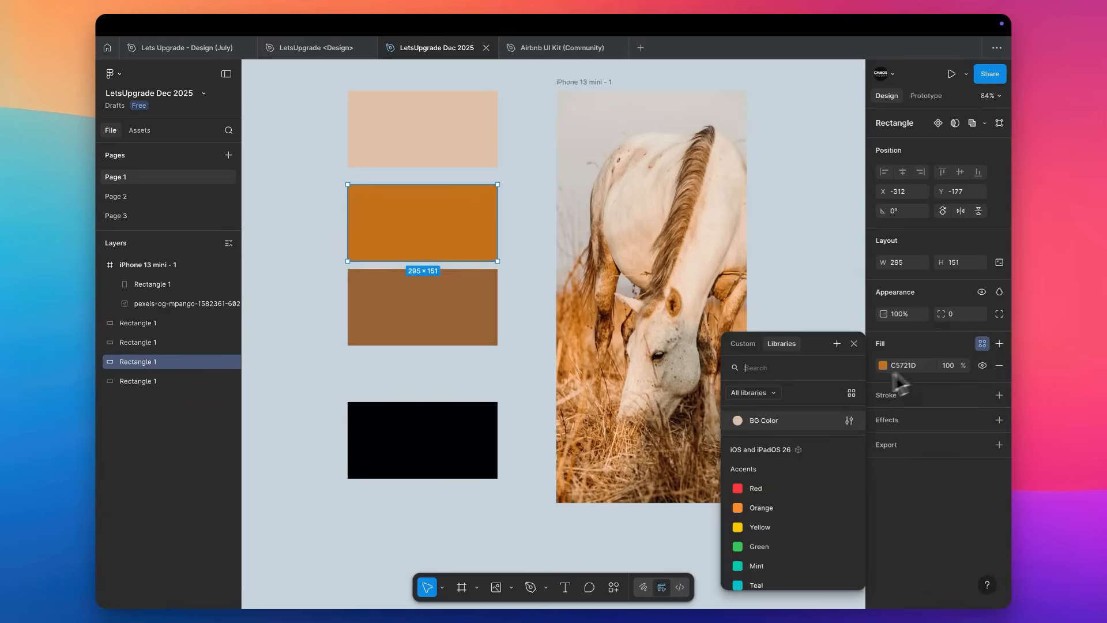
click(837, 343)
text(Accent Color)
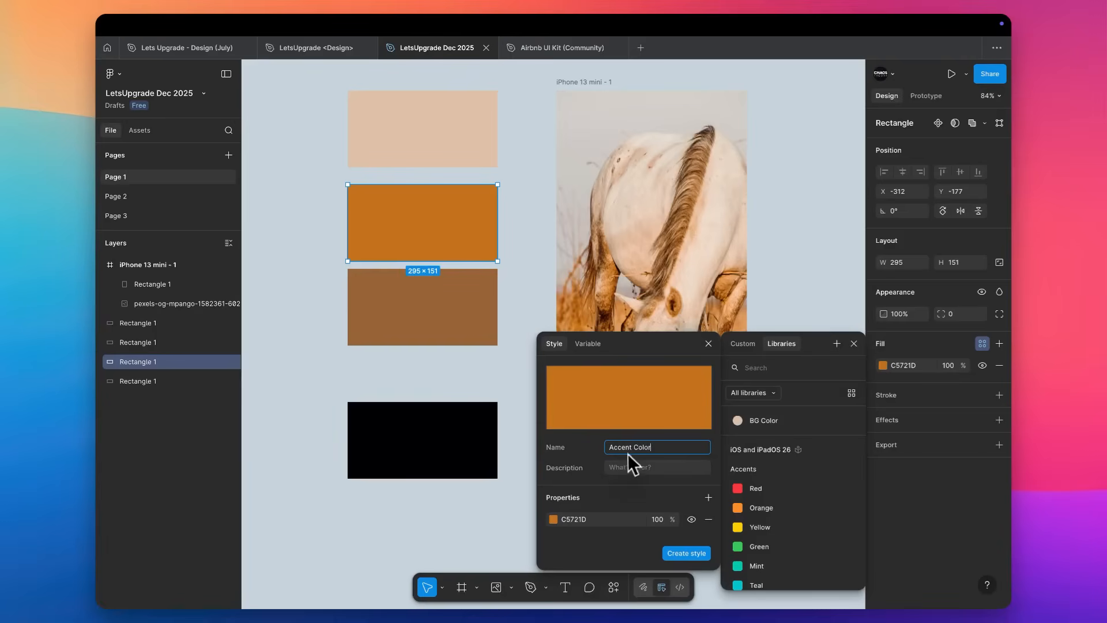
click(634, 448)
text(/ Primary)
key(Return)
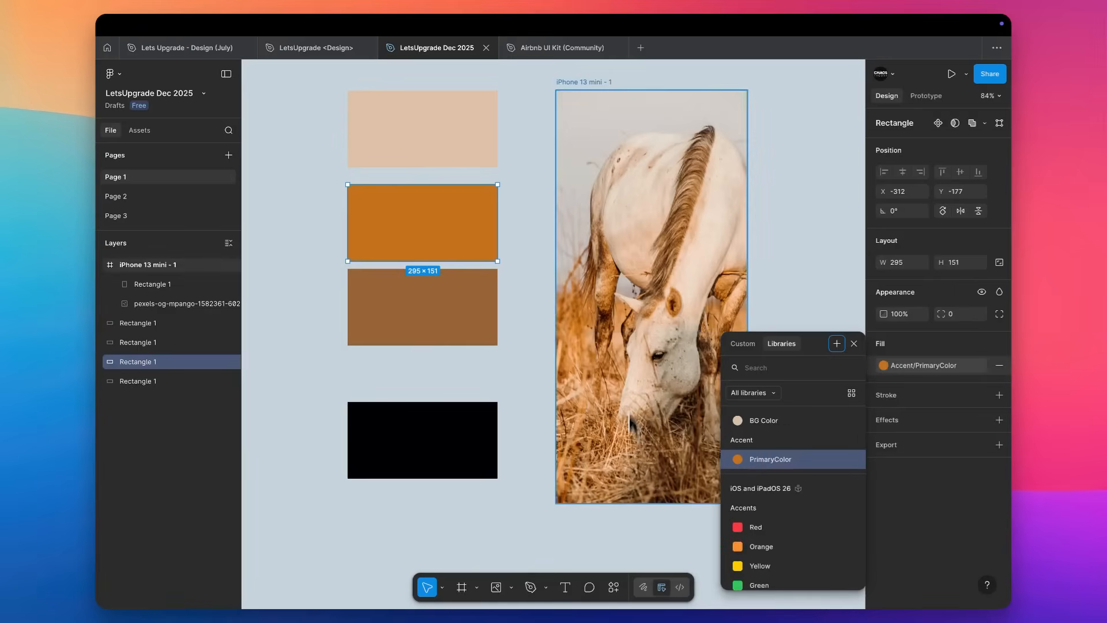
Create a colour style named "Text Color" from the black rectangle's fill and expand the Accent group in the page's colour styles.
click(458, 469)
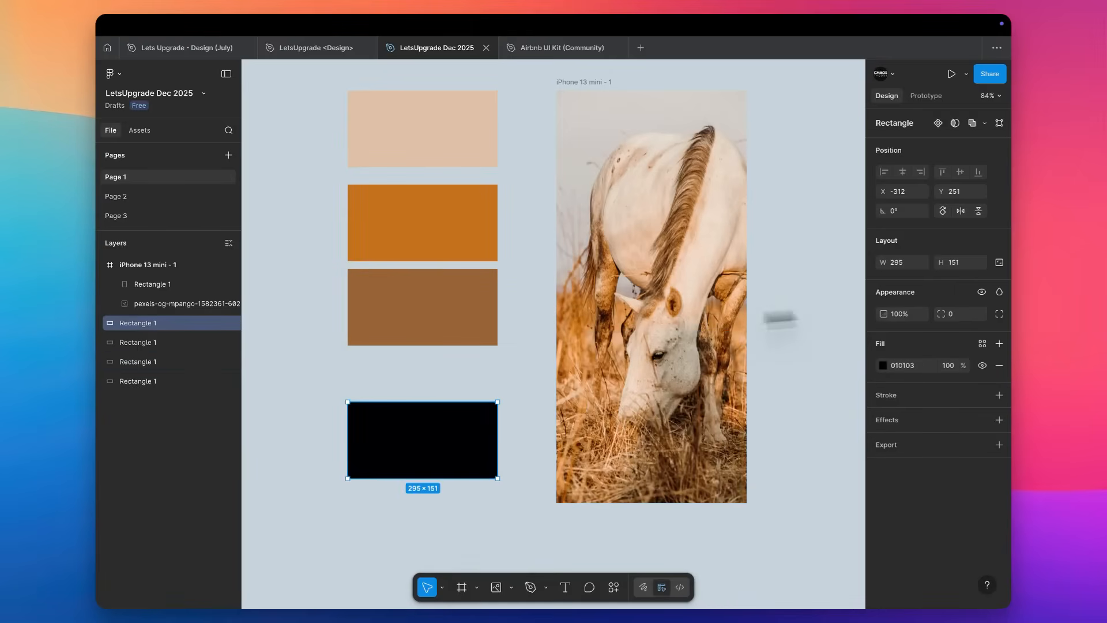
click(983, 344)
click(836, 344)
text(Text Color)
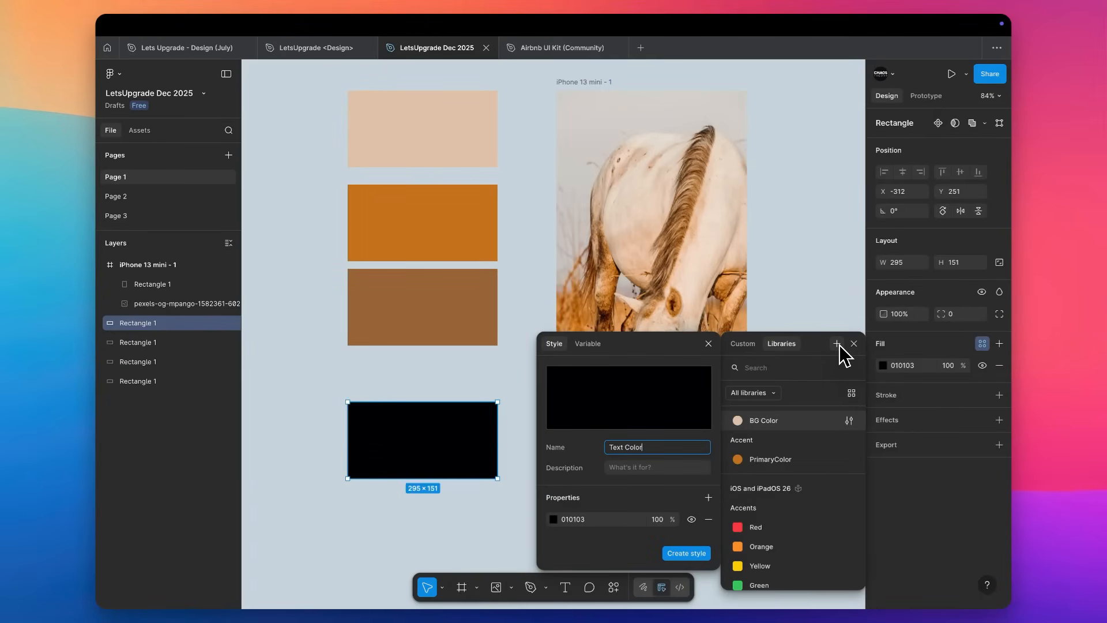
key(Return)
click(800, 189)
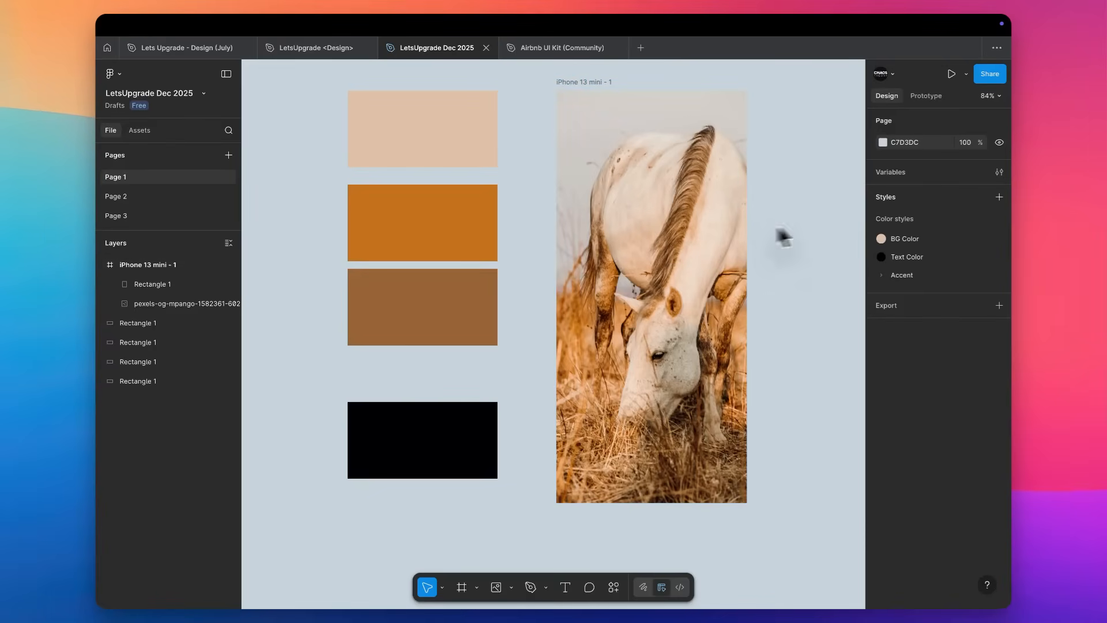
click(882, 275)
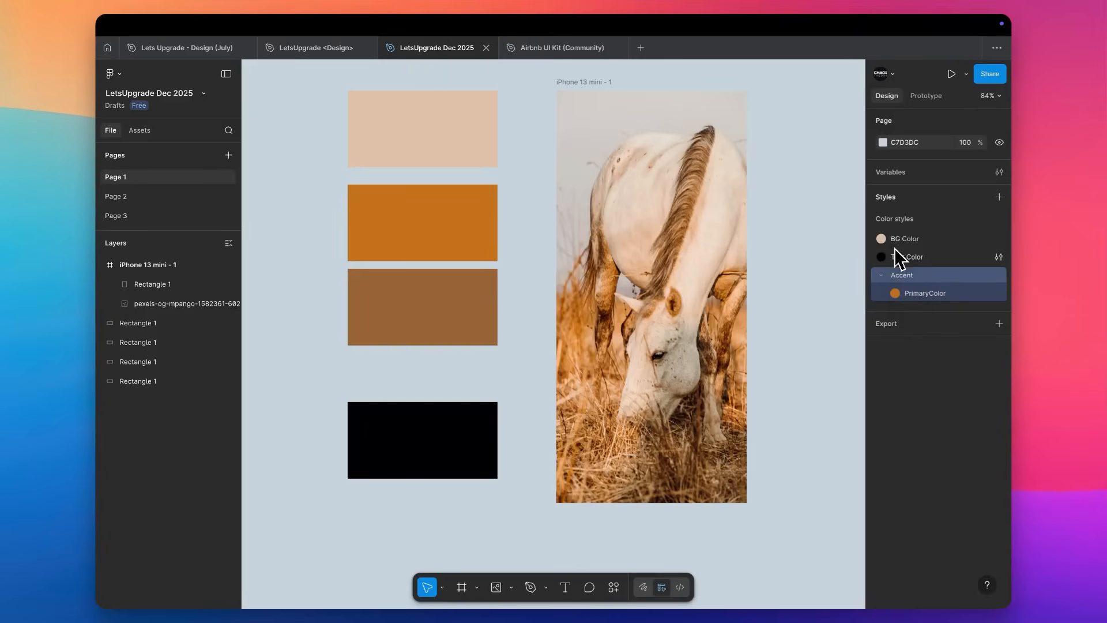
Add a text layer reading "Hello" on the empty canvas beside the iPhone frame.
scroll(790, 282, right, 3)
key(t)
click(706, 230)
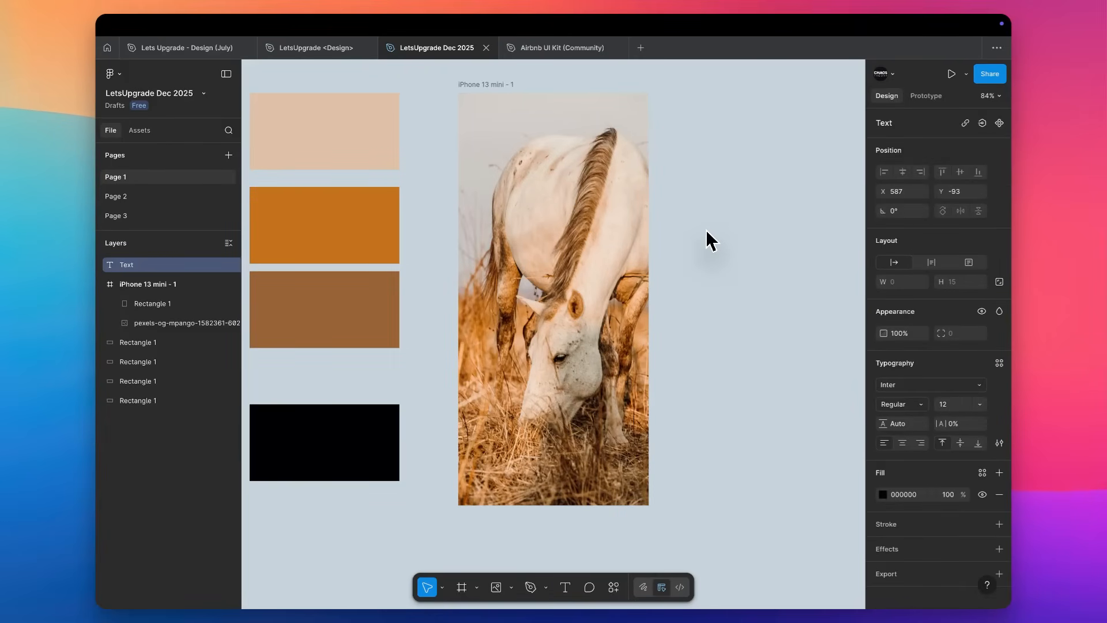
text(Hello)
key(Escape)
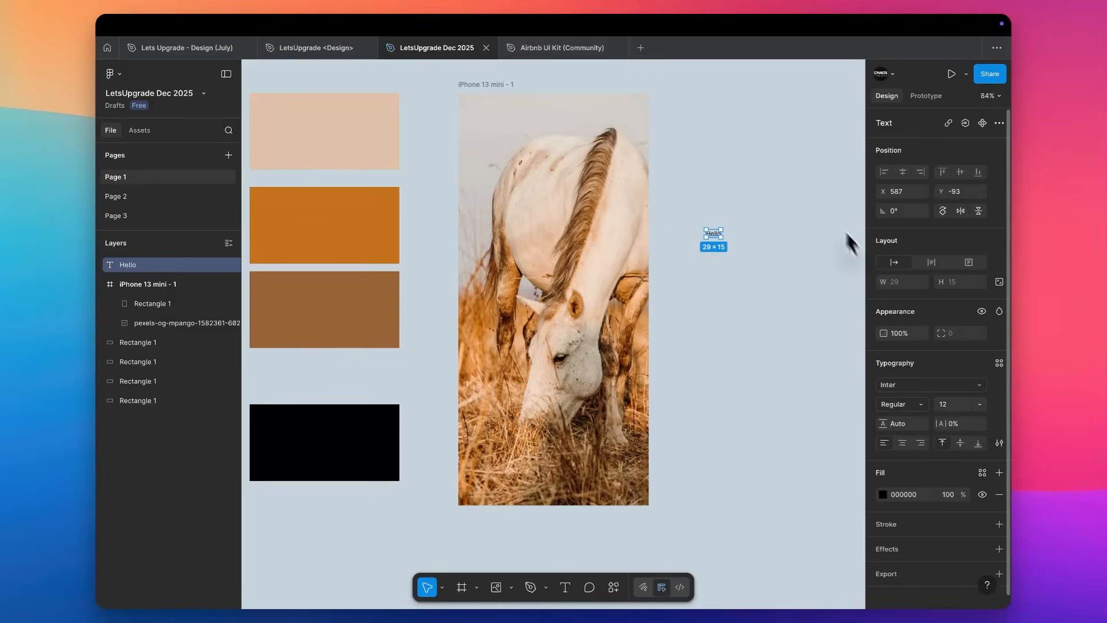
Change the Hello text's font to Inria Serif.
scroll(958, 386, down, 1)
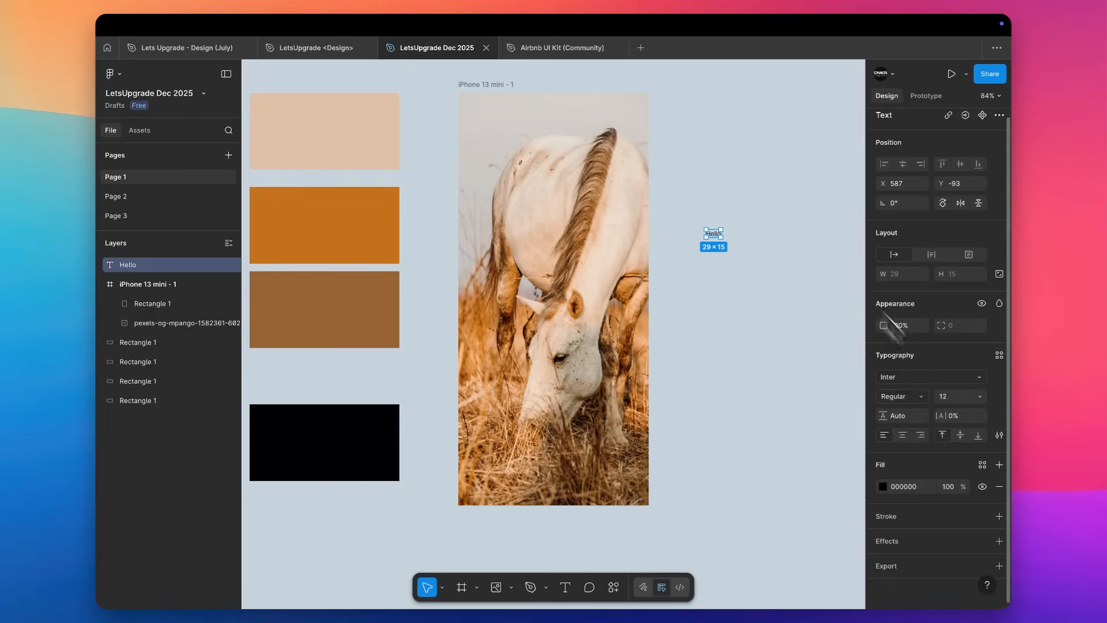
click(917, 381)
click(807, 417)
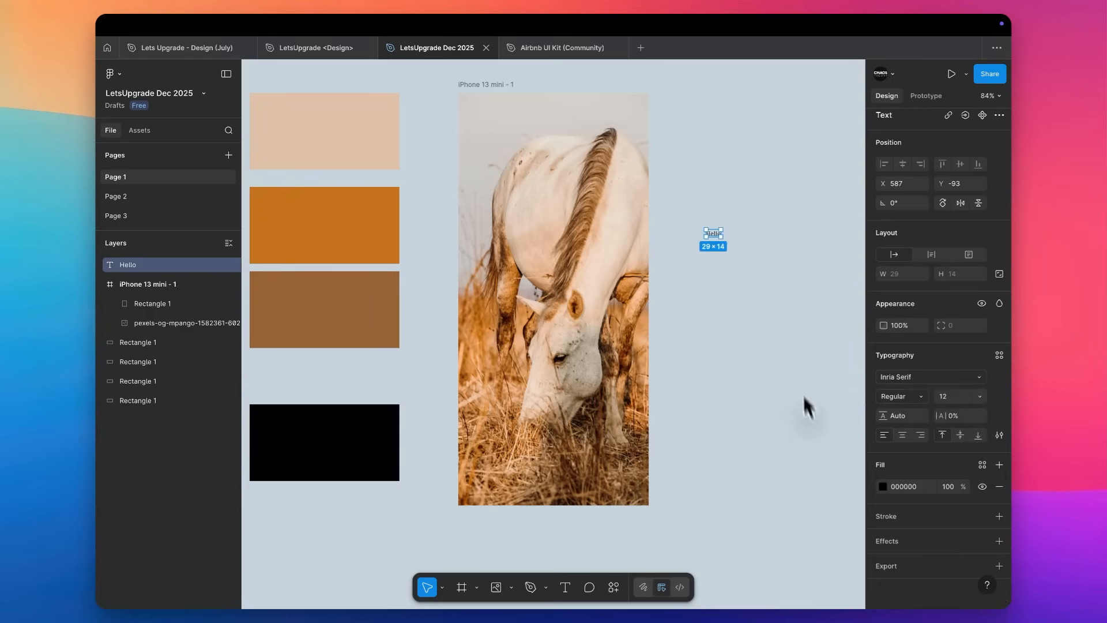
right_click(752, 230)
key(shift+2)
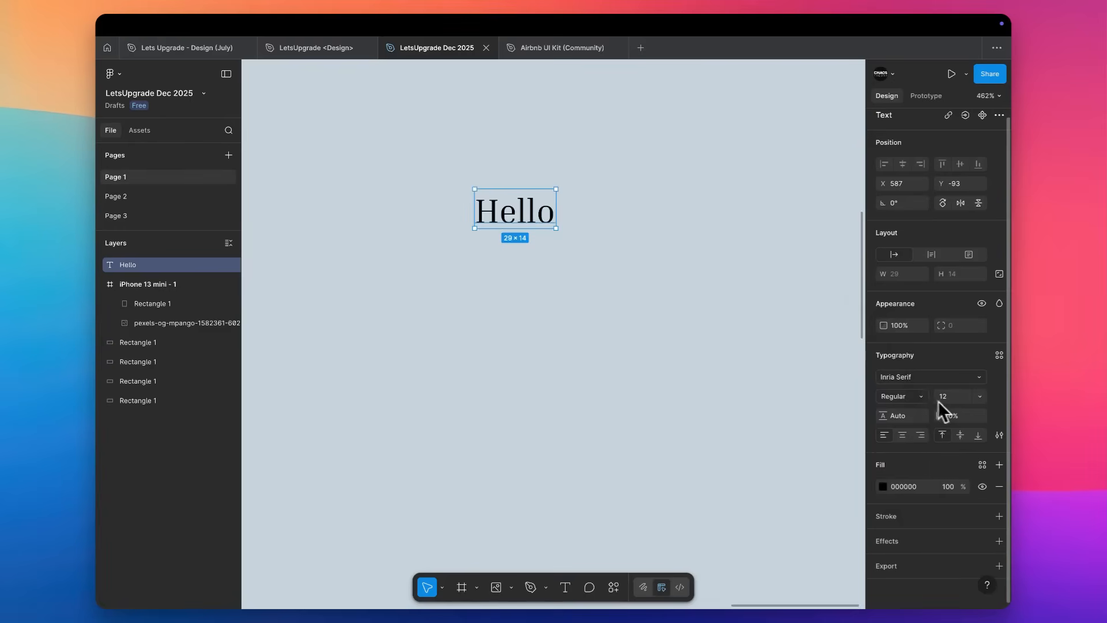
Set the Hello text to Inter Bold at font size 16.
click(916, 398)
click(913, 419)
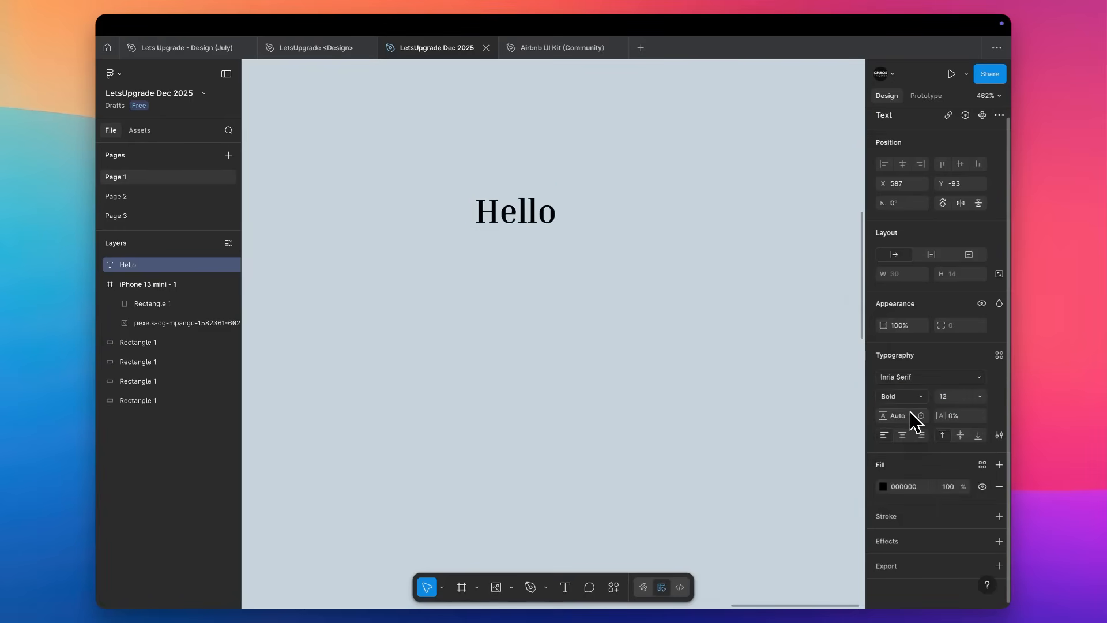
click(913, 381)
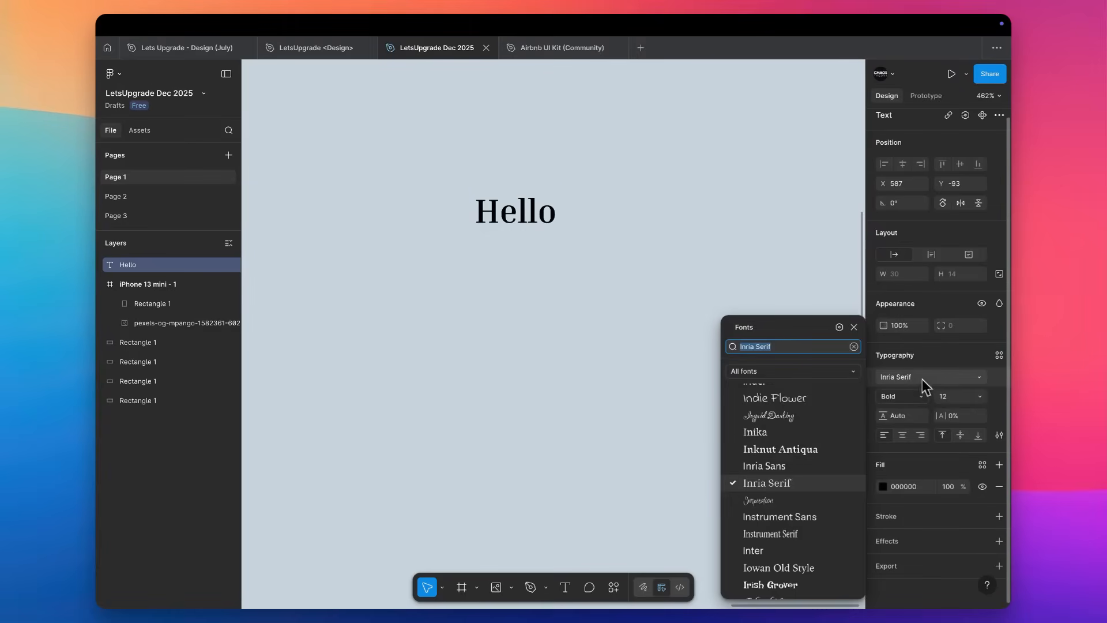
click(782, 549)
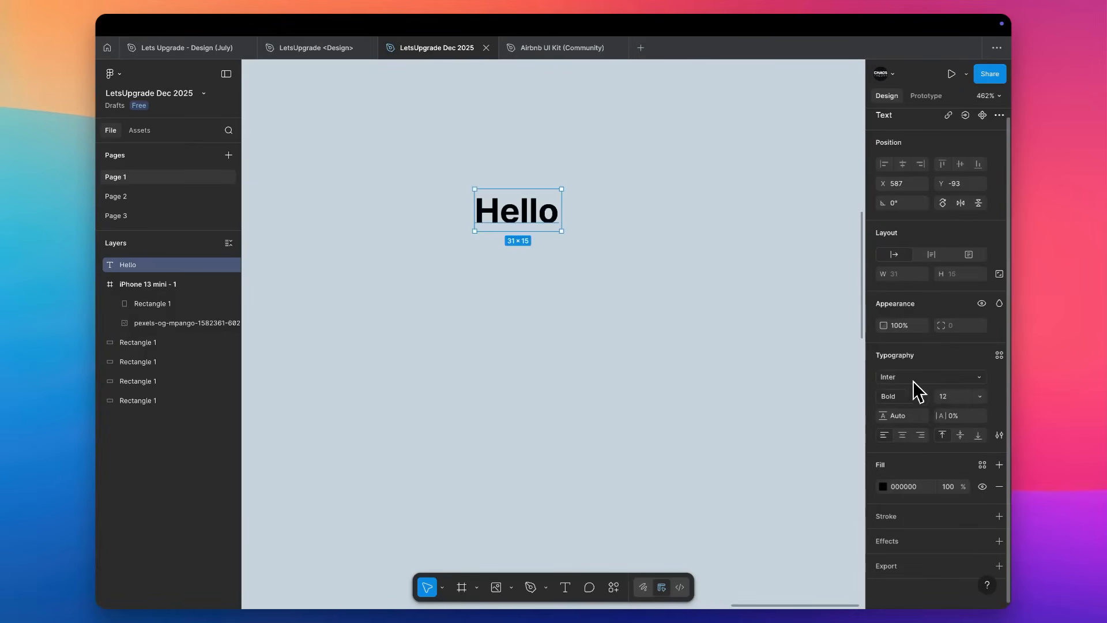
key(Up)
key(Up)
key(Up)
key(Up)
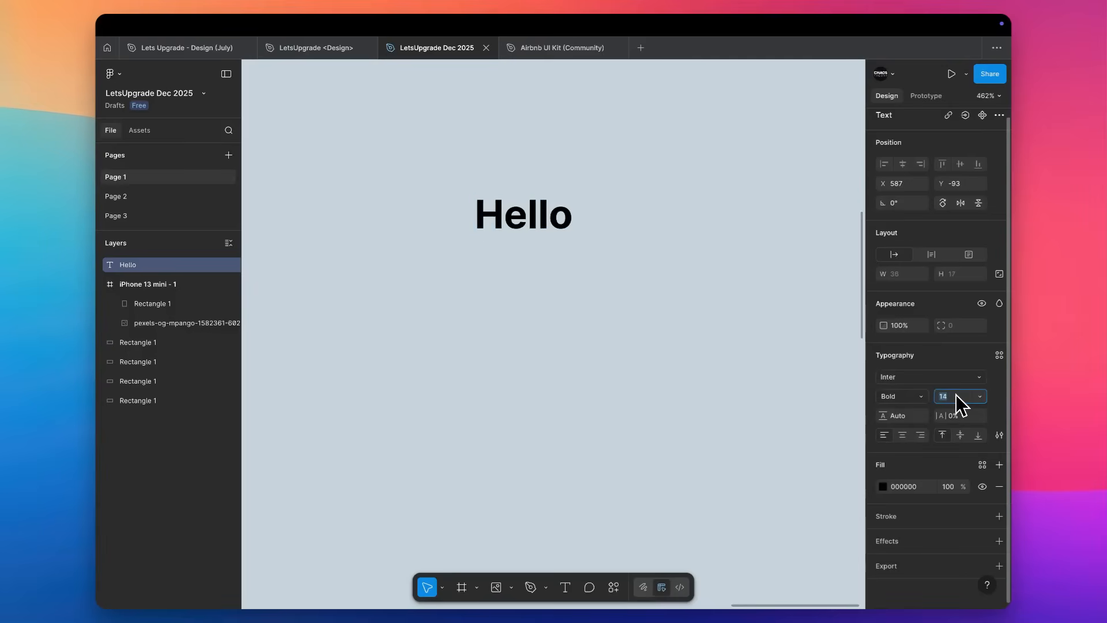
Set the Hello text's line height to 23.
click(900, 419)
key(Up)
key(Up)
key(Up)
key(Up)
Add a second line reading "World" to the Hello text.
double_click(580, 230)
click(580, 231)
key(Return)
text(World)
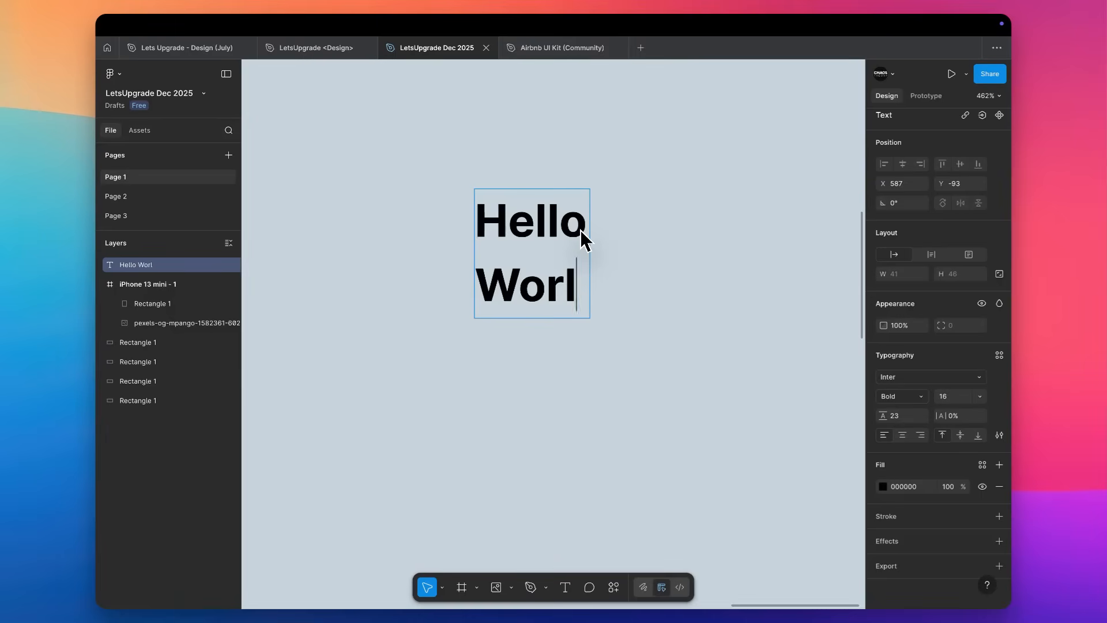
key(Escape)
Try a larger line height on the Hello World text, reduce it to 16, and deselect the text.
key(Up)
key(Up)
key(Up)
key(Up)
key(Up)
key(Up)
key(Up)
key(Up)
key(Up)
key(Up)
key(Up)
key(Up)
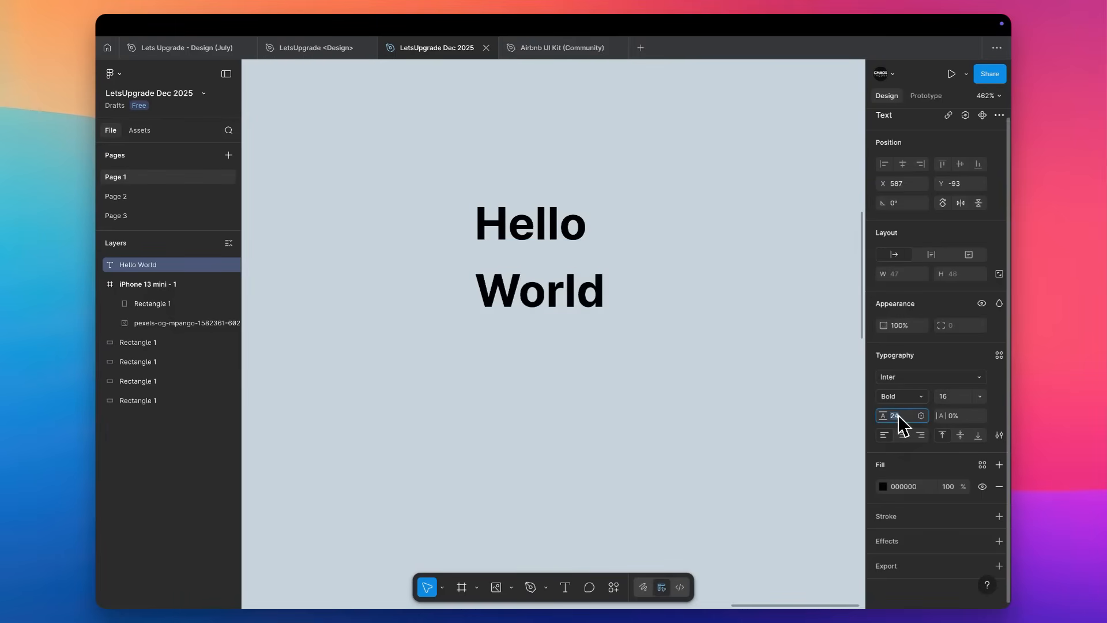
key(Down)
key(Down)
key(Down)
key(Down)
key(Down)
key(Down)
key(Down)
key(Down)
key(Down)
key(Down)
key(Down)
key(Down)
key(Down)
key(Down)
key(Down)
key(Down)
key(Down)
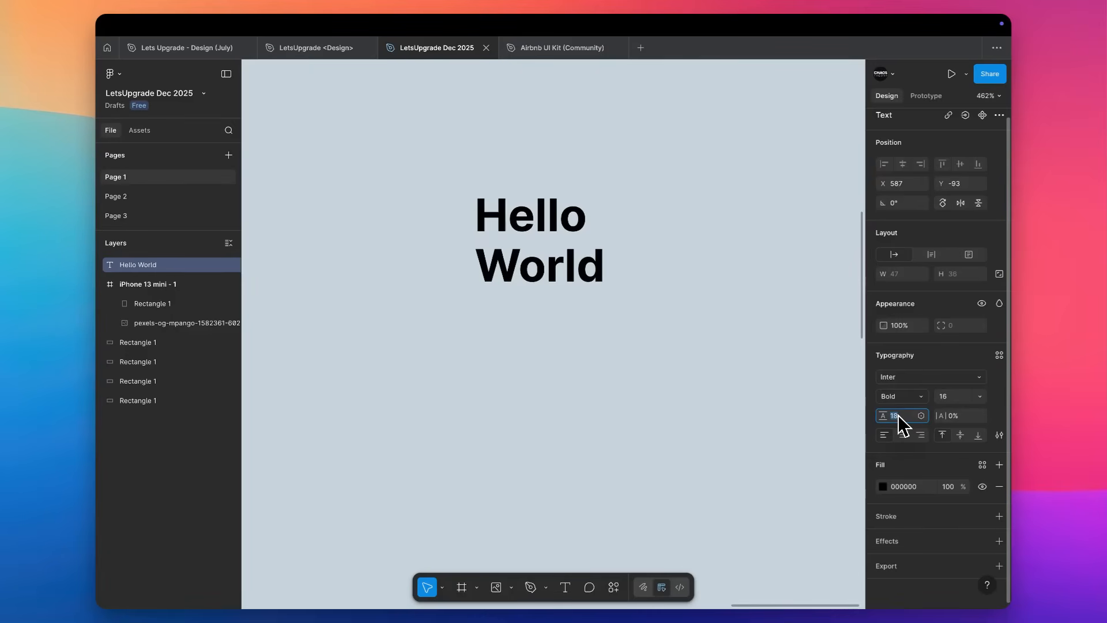
key(Down)
key(Down)
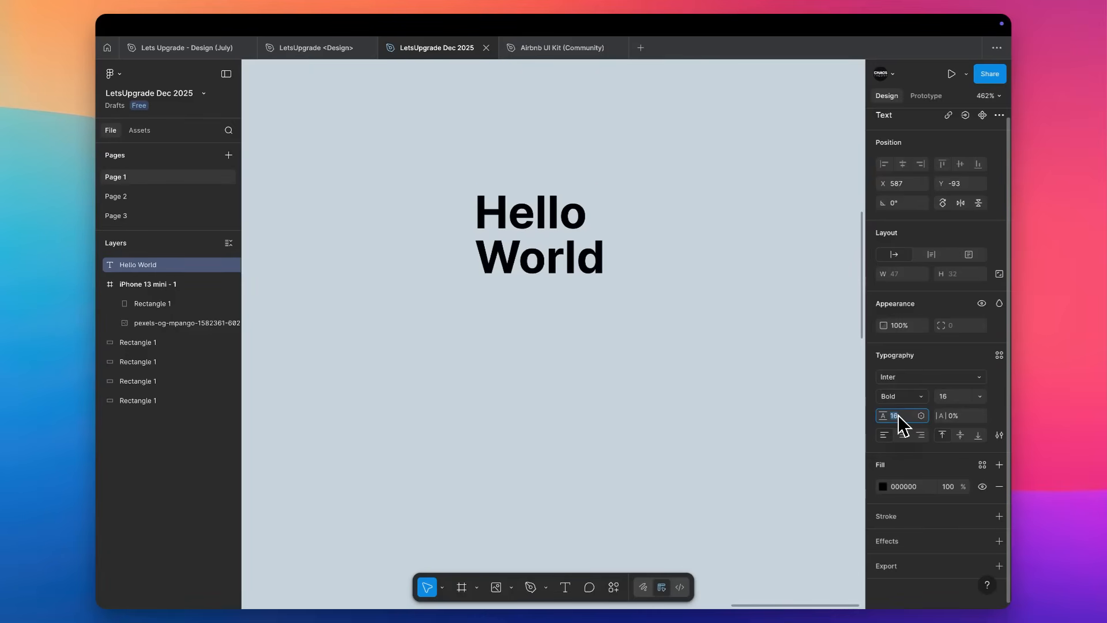
click(690, 290)
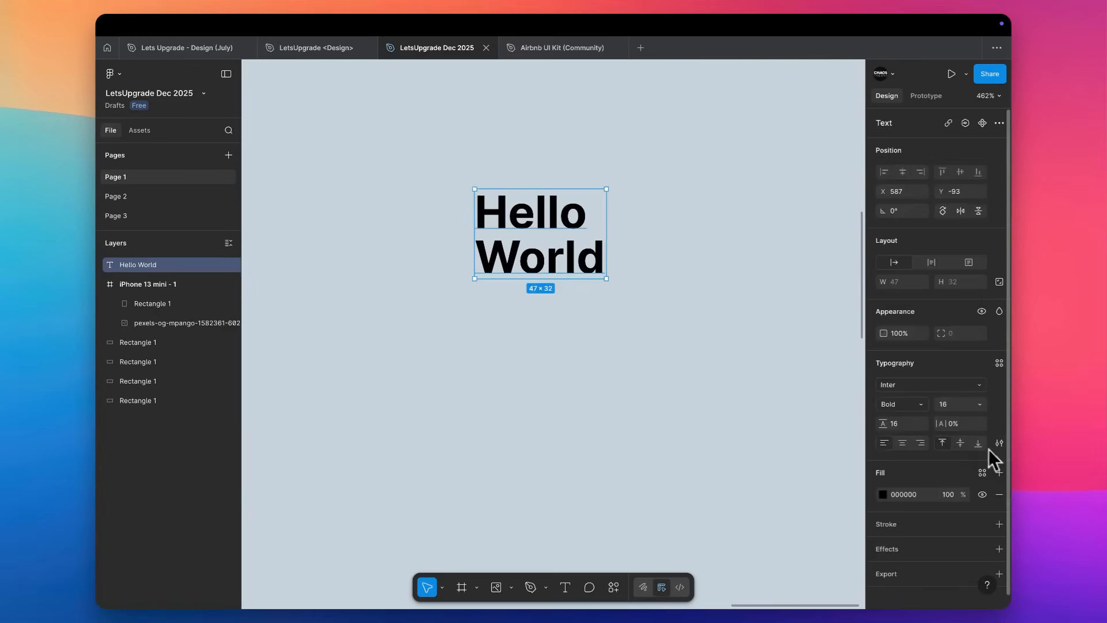
Increase the Hello World text's letter spacing to 15%.
click(966, 427)
key(Up)
key(Up)
key(Up)
key(Up)
key(Up)
key(Up)
key(Up)
key(Up)
key(Up)
key(Up)
key(Up)
key(Up)
key(Up)
key(Up)
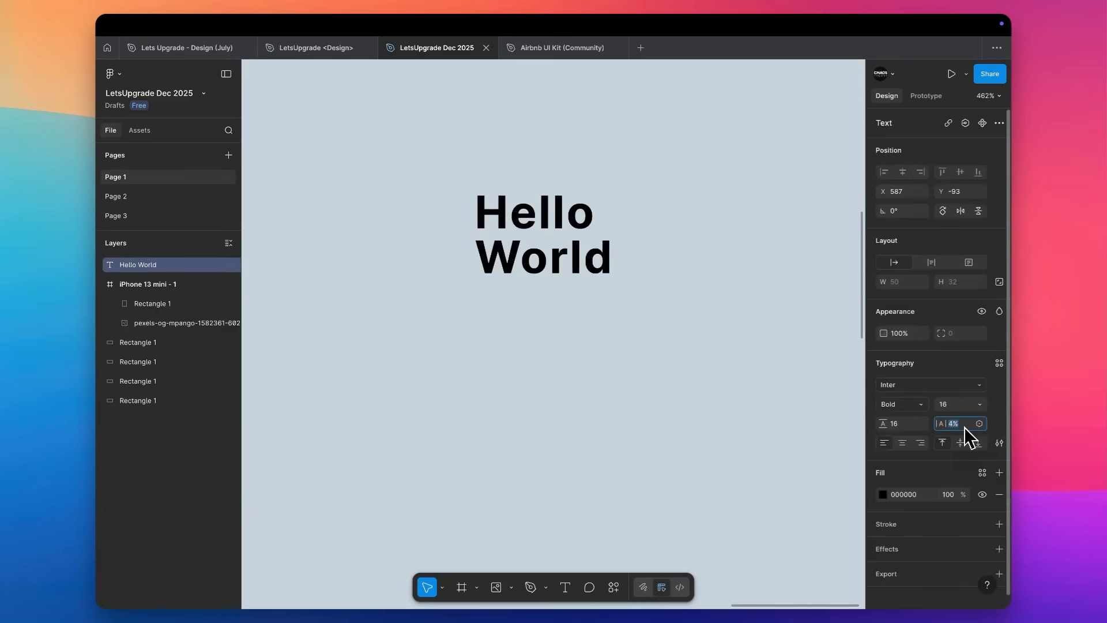
Try right alignment on the Hello World text, settling on horizontal centre with middle vertical alignment.
click(903, 443)
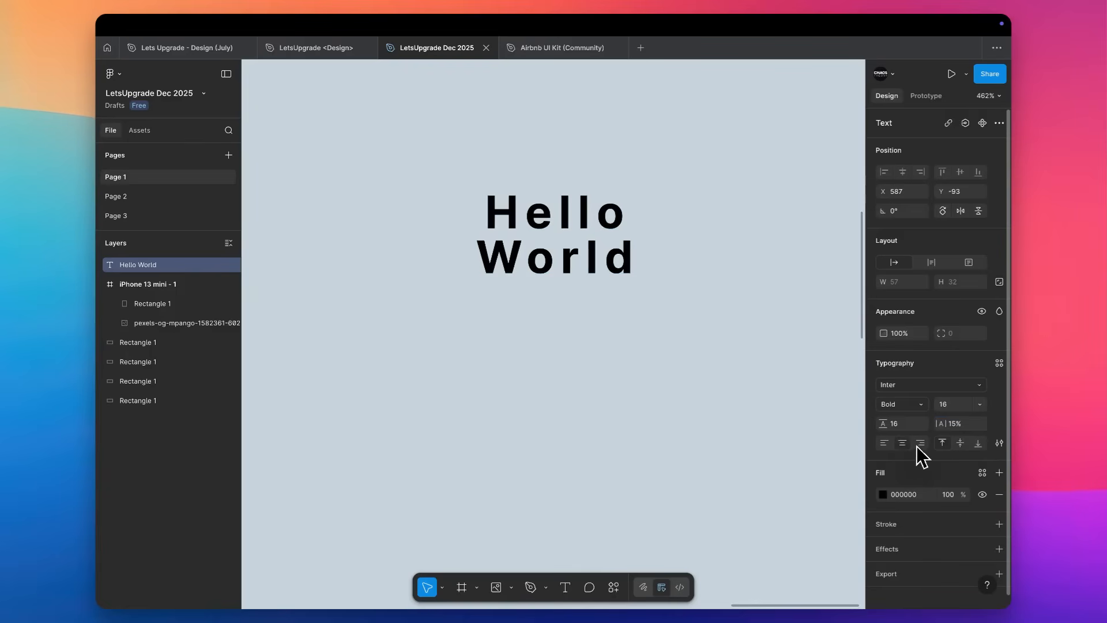
click(921, 443)
click(960, 443)
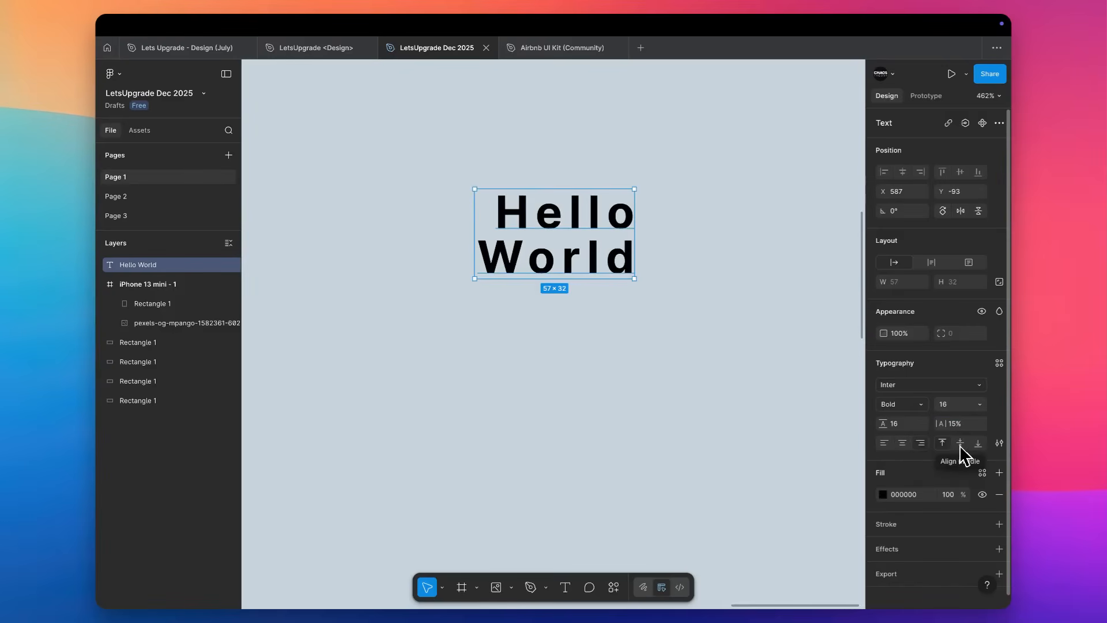
click(903, 444)
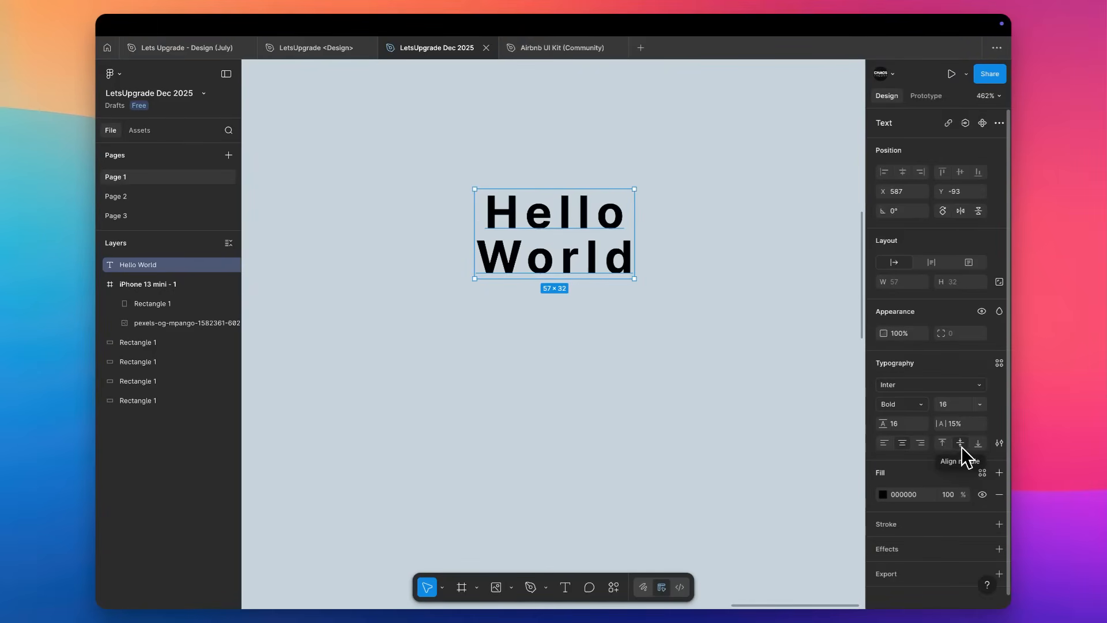
Draw a horizontal line about 89 wide between the words Hello and World and reselect the text.
click(952, 404)
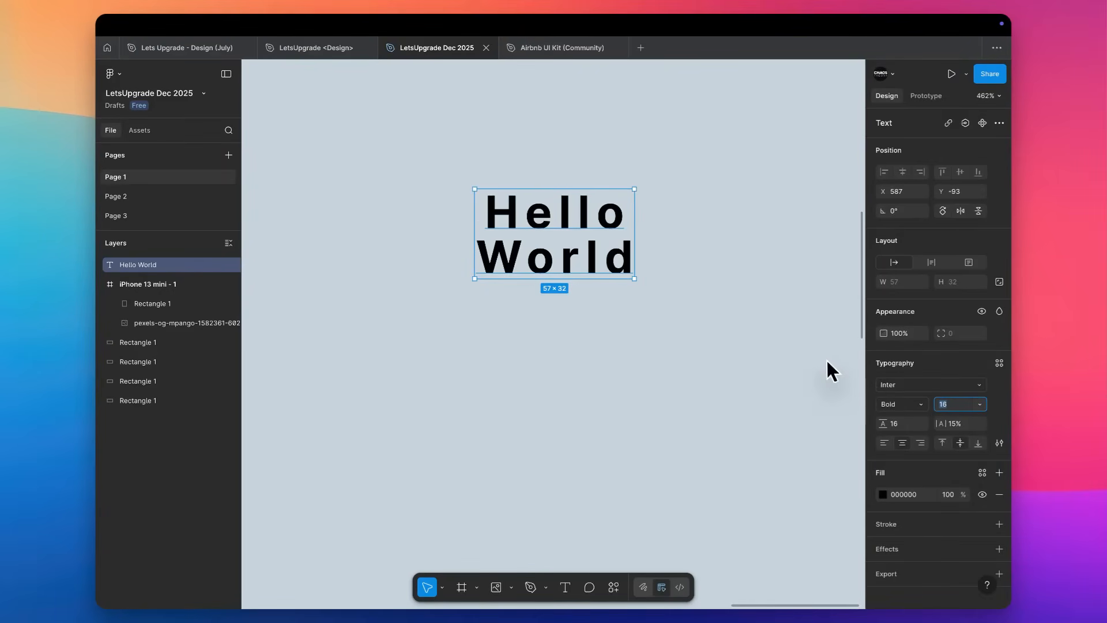
key(l)
drag(452, 234, 701, 235)
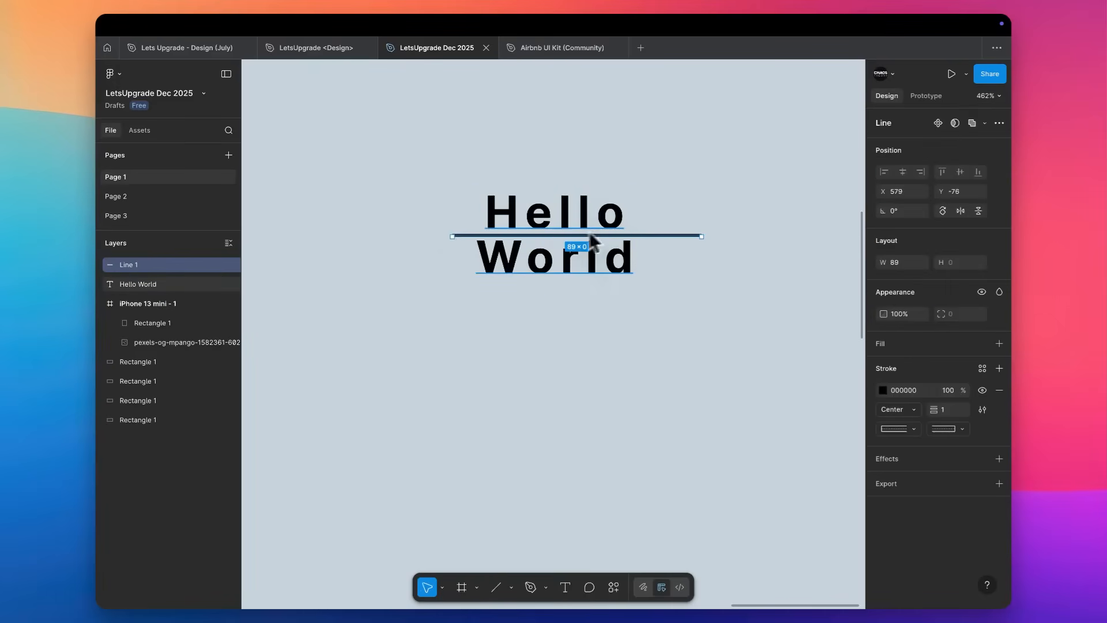
click(569, 223)
scroll(559, 234, up, 3)
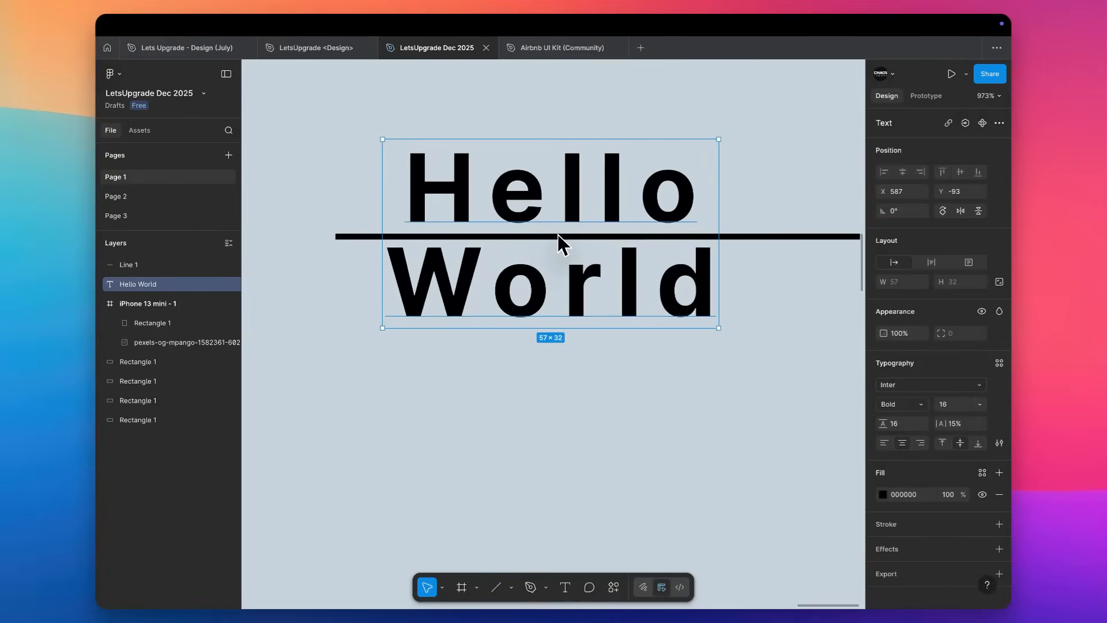
scroll(558, 234, down, 8)
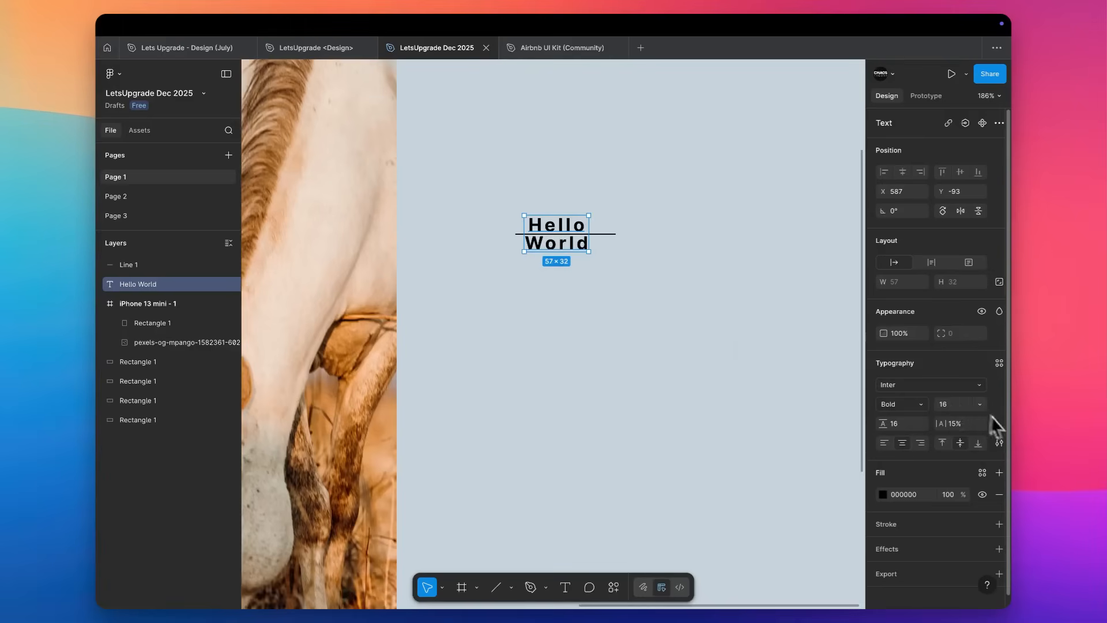
Increase the Hello World text's font size to 33 and set its line height to Auto.
key(Up)
key(Up)
key(Up)
key(Up)
key(Up)
key(Up)
key(Up)
key(Up)
key(Up)
key(Up)
key(Up)
key(Up)
key(Up)
key(Up)
key(Up)
key(Up)
key(Up)
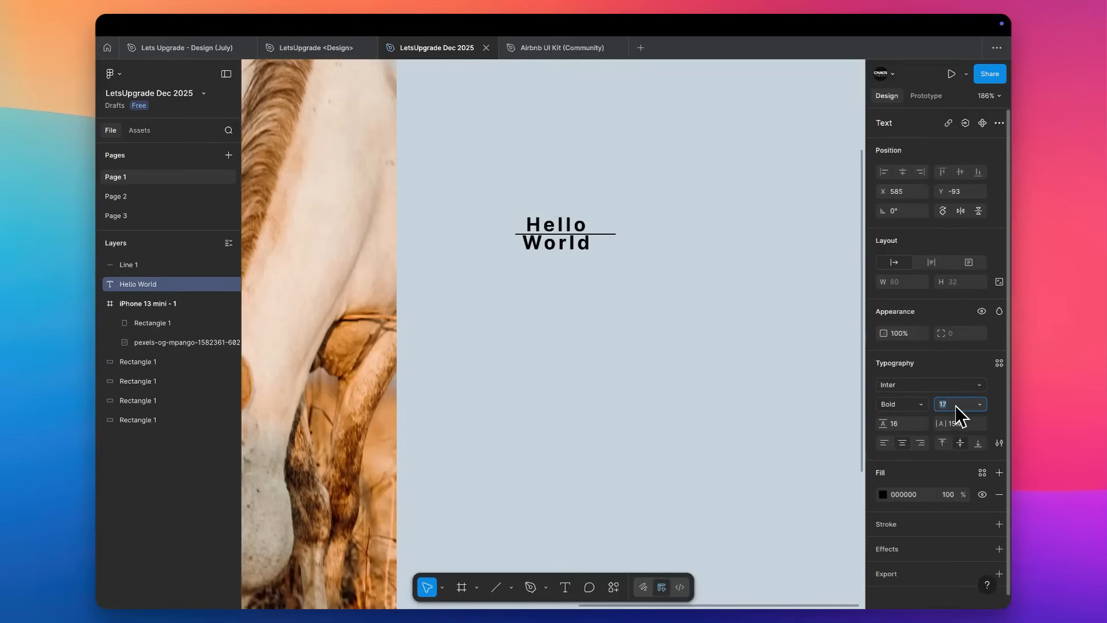
key(Tab)
text(auto)
key(Return)
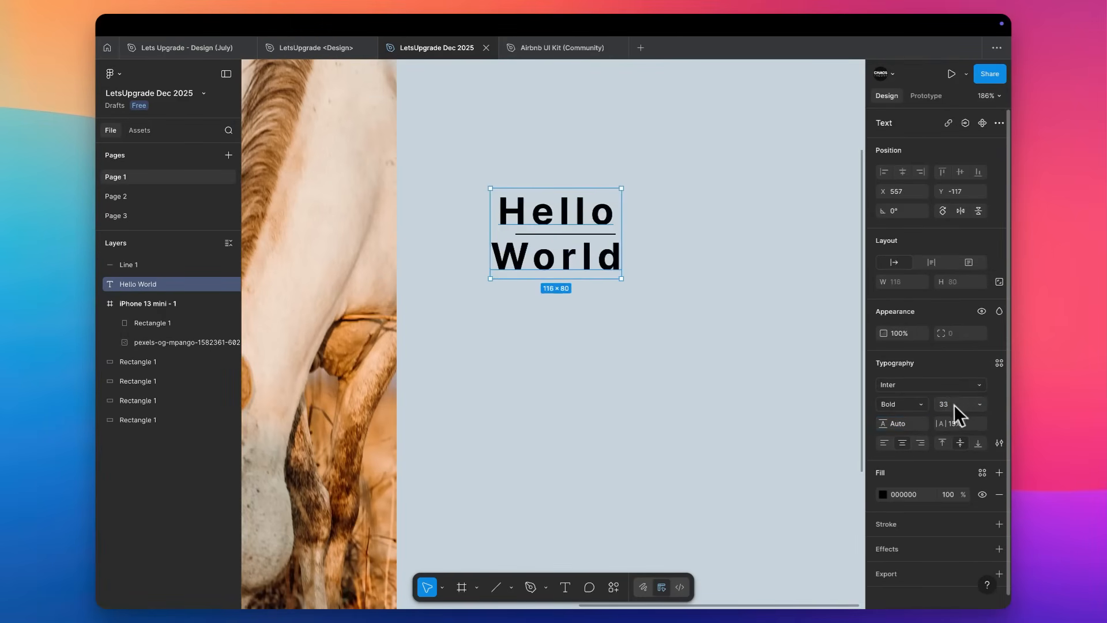
Vary the Hello World text's font size up to at least 40 and bring it down to 16.
key(Down)
key(Down)
key(Down)
key(Down)
key(Down)
key(Down)
key(Down)
key(Down)
key(Down)
key(Down)
key(Down)
key(Down)
key(Down)
key(Down)
key(Down)
key(Down)
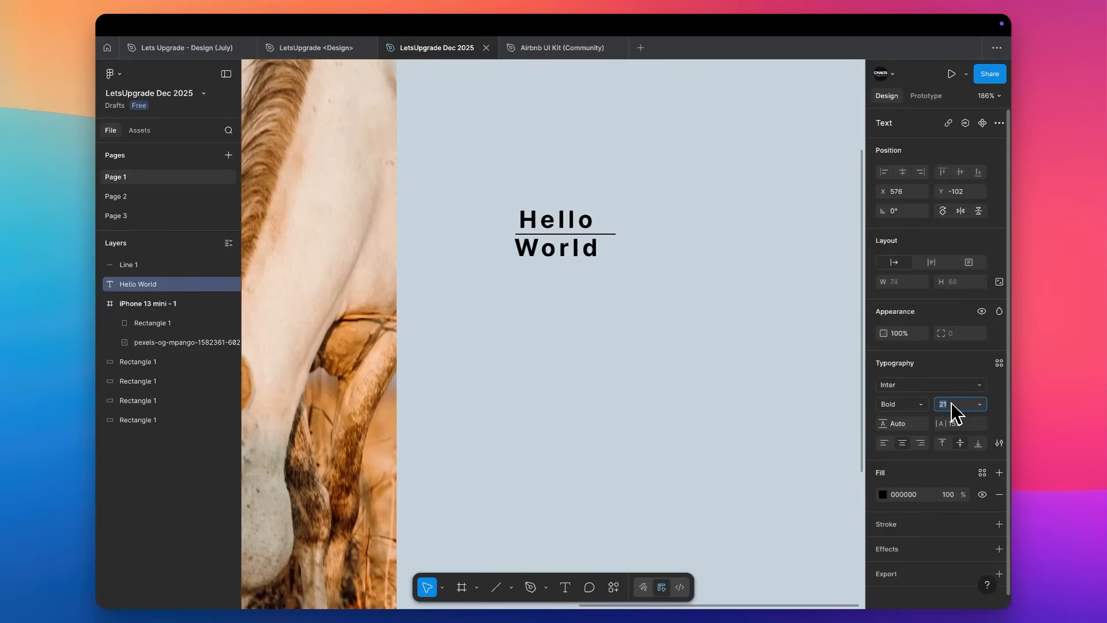
key(Up)
key(Up)
key(Up)
key(Up)
key(Up)
key(Up)
key(Up)
key(Up)
key(Up)
key(Up)
key(Up)
key(Up)
key(Up)
key(Up)
key(Up)
key(Up)
key(Up)
key(Up)
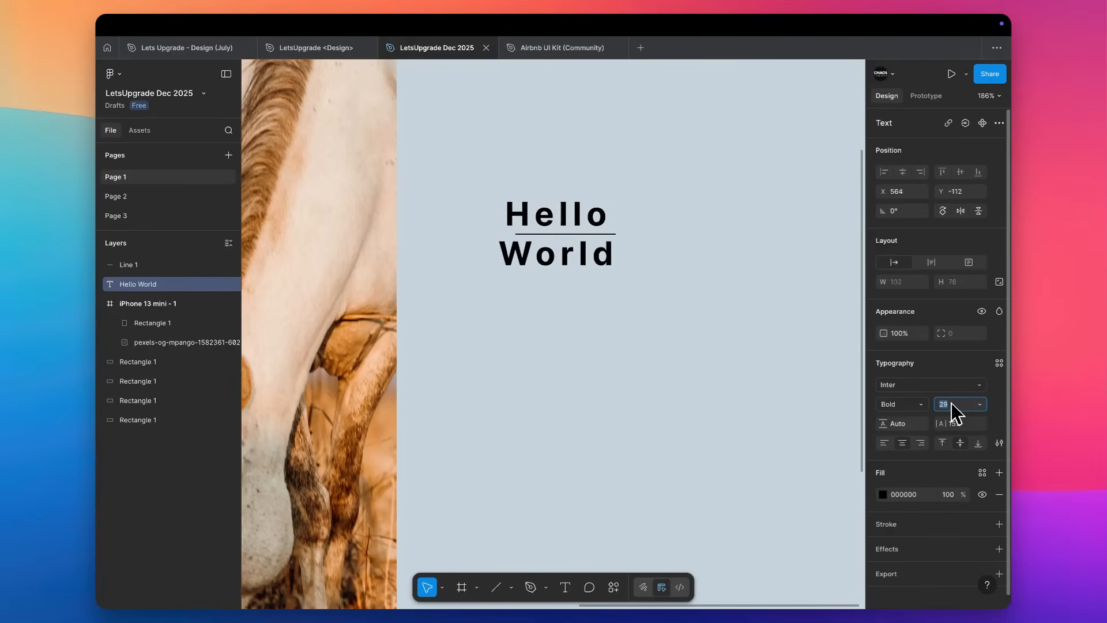
key(Up)
key(Up)
key(Up)
key(Up)
key(Up)
key(Up)
key(Down)
key(Down)
key(Down)
key(Down)
key(Down)
key(Down)
key(Down)
key(Down)
key(Down)
key(Down)
key(Down)
key(Down)
key(Down)
key(Down)
key(Down)
key(Down)
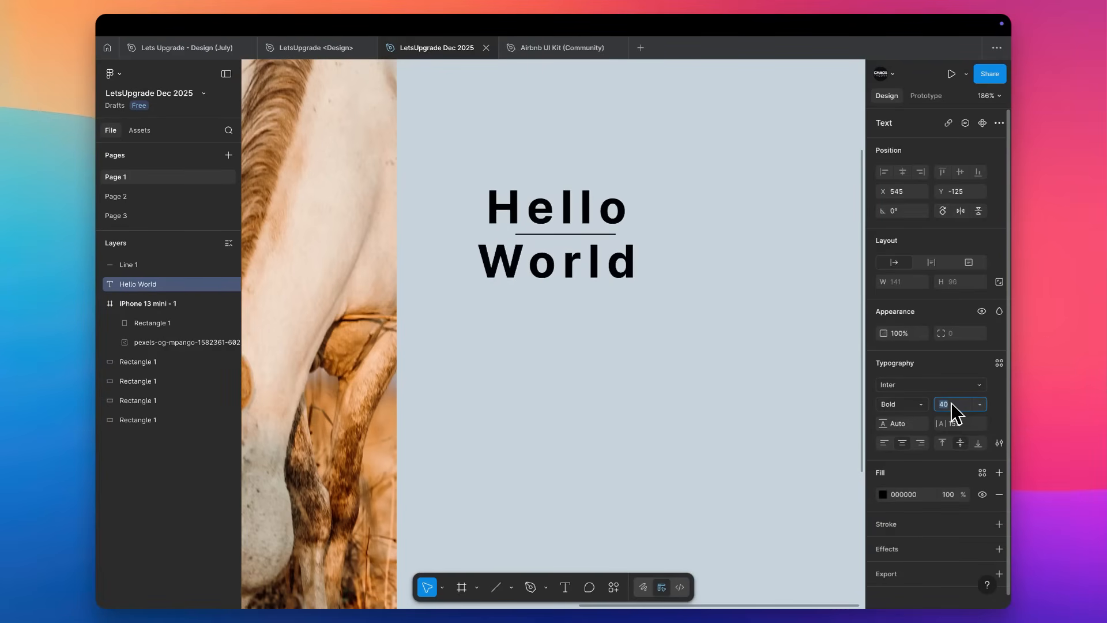
key(Down)
key(Down)
key(Down)
key(Down)
key(Down)
key(Down)
key(Down)
key(Down)
key(Down)
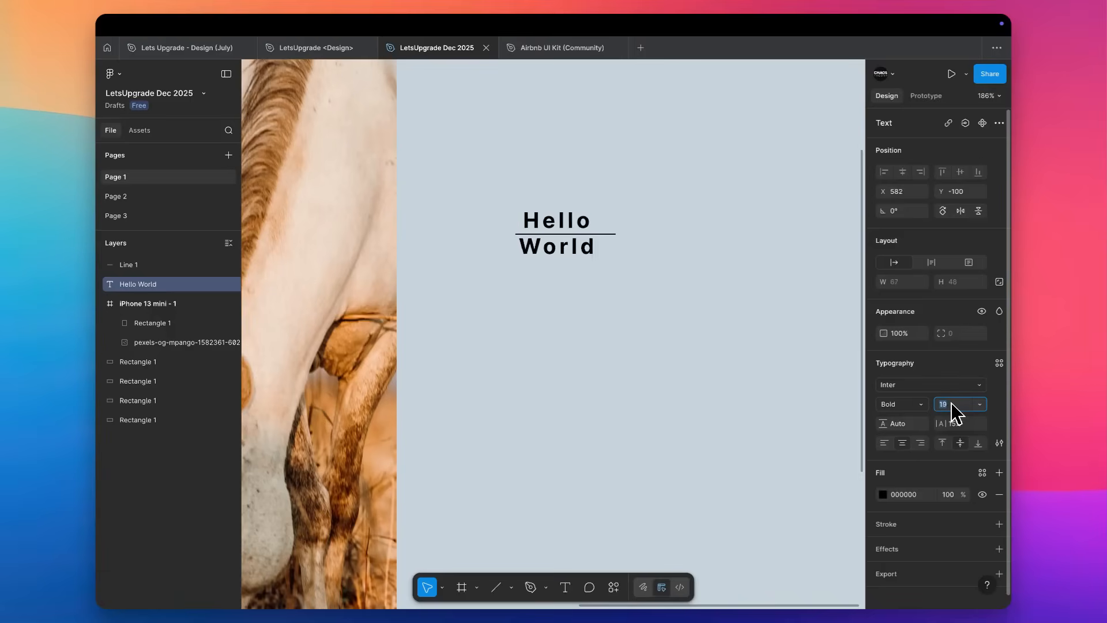
click(579, 232)
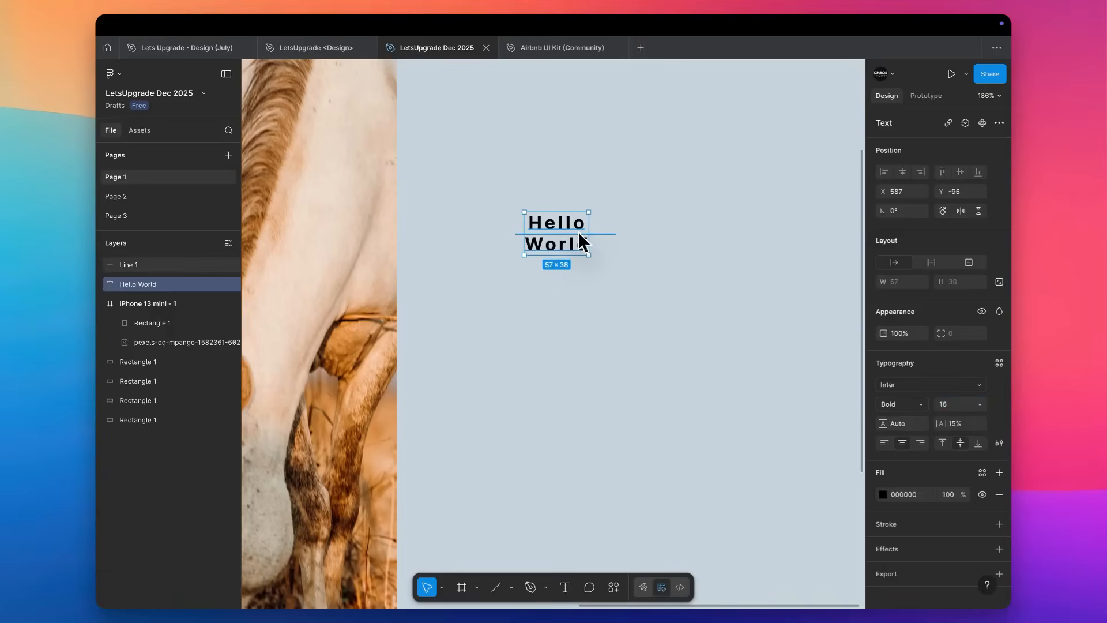
Align the Hello World text vertically to the top and set its font size to 45.
scroll(578, 232, up, 5)
click(578, 232)
click(942, 442)
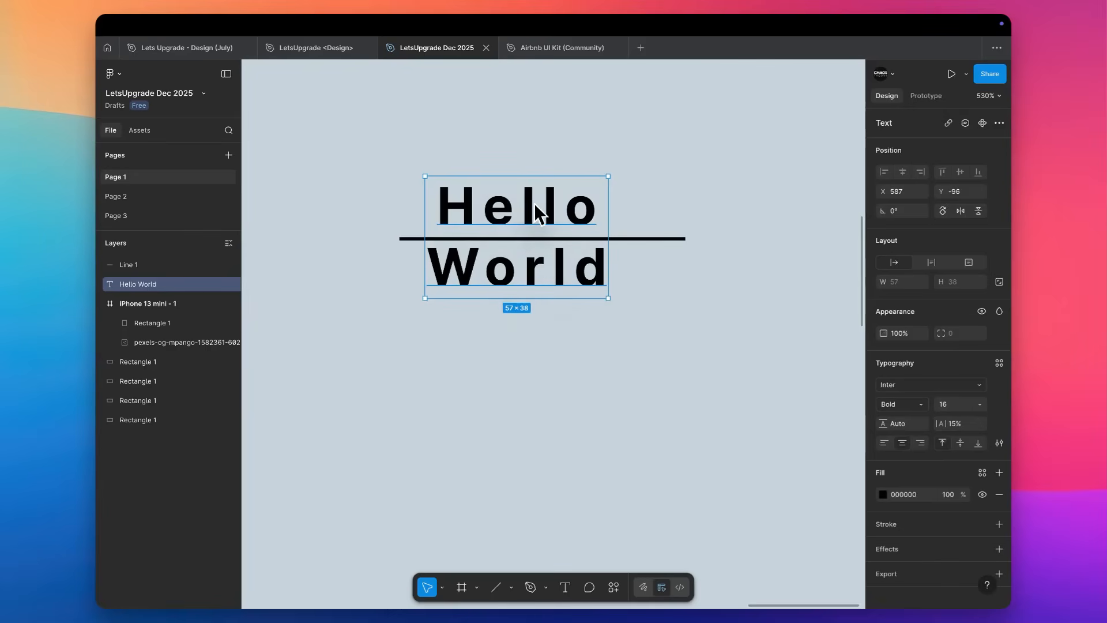
scroll(558, 459, down, 5)
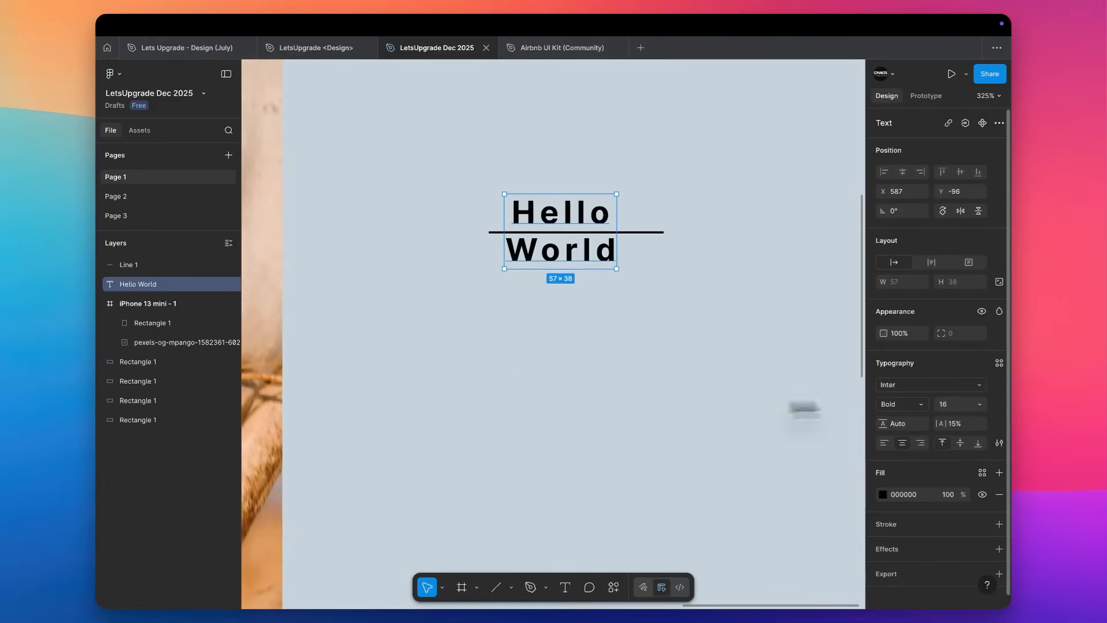
key(Down)
key(Down)
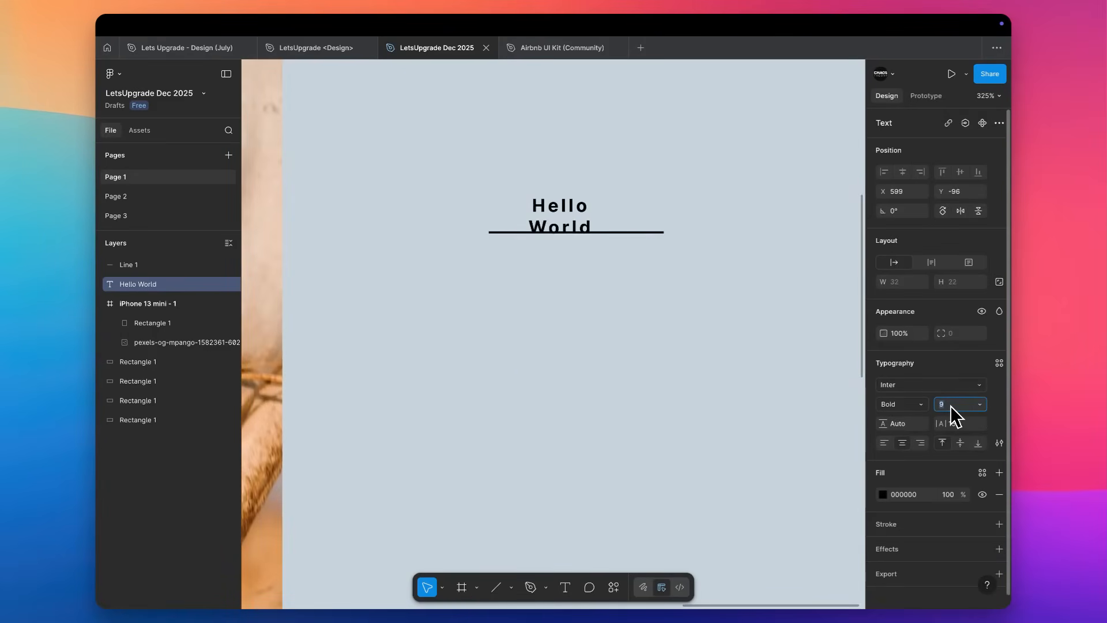
text(45)
key(Return)
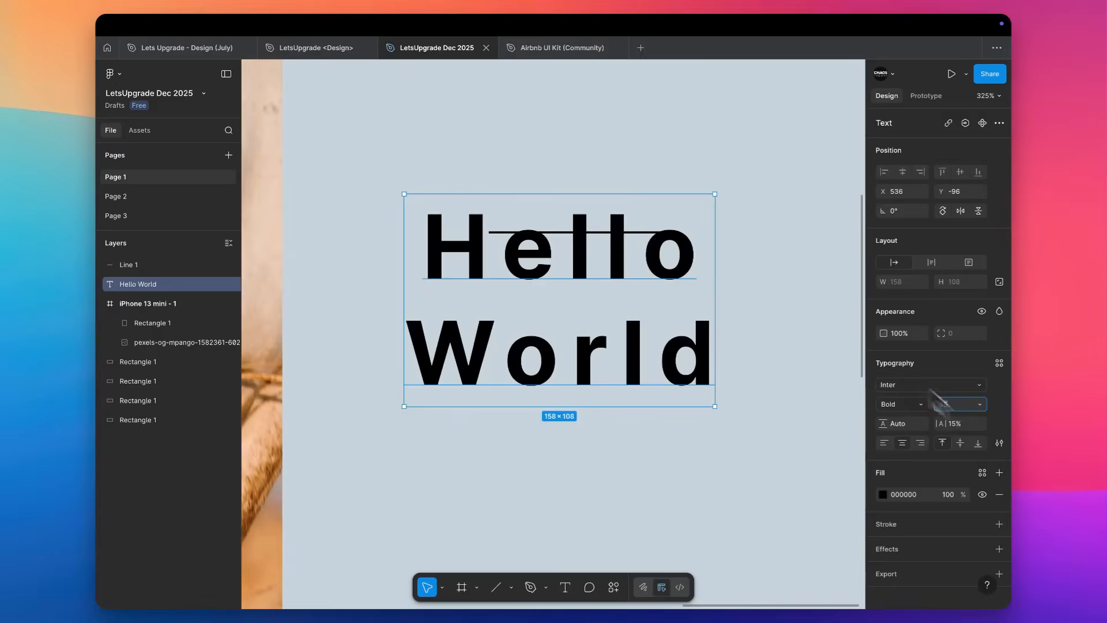
Move the Hello World text down to about X 553, Y -45 and delete the horizontal line.
scroll(694, 199, down, 3)
scroll(924, 438, down, 1)
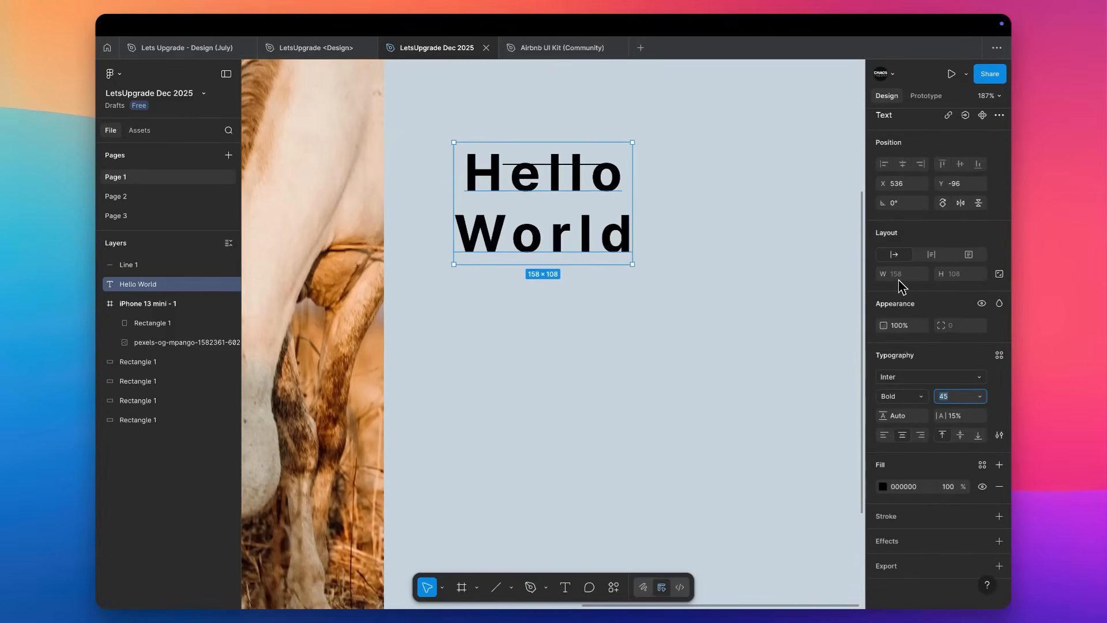
click(576, 173)
drag(562, 190, 581, 247)
click(588, 165)
key(Delete)
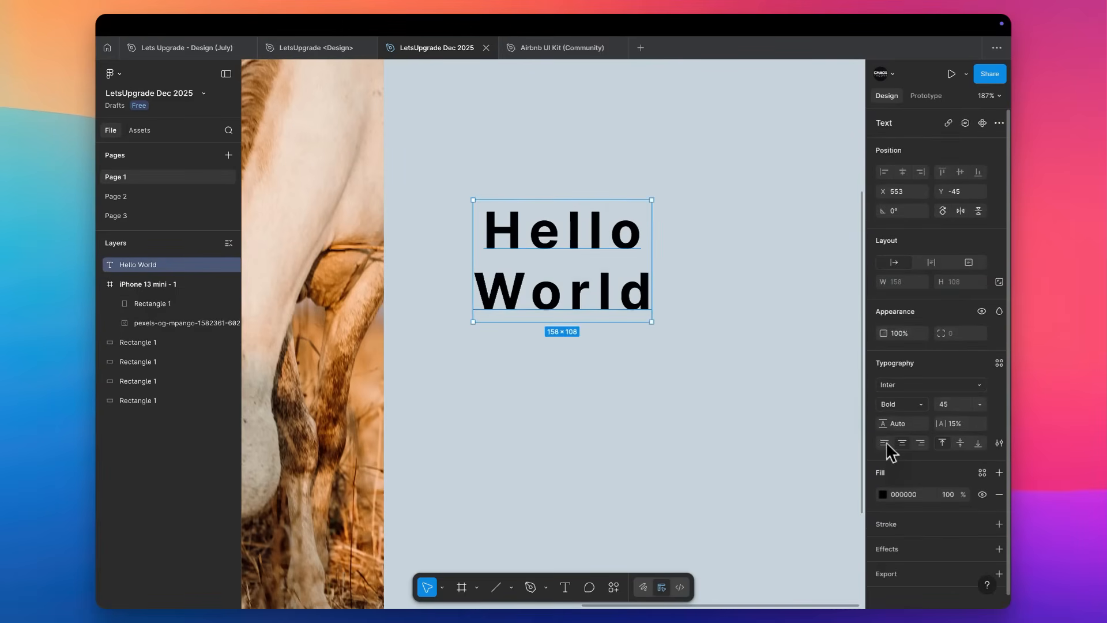
Left-align the Hello World text and add a yellow F5F100 outside stroke to it.
click(885, 443)
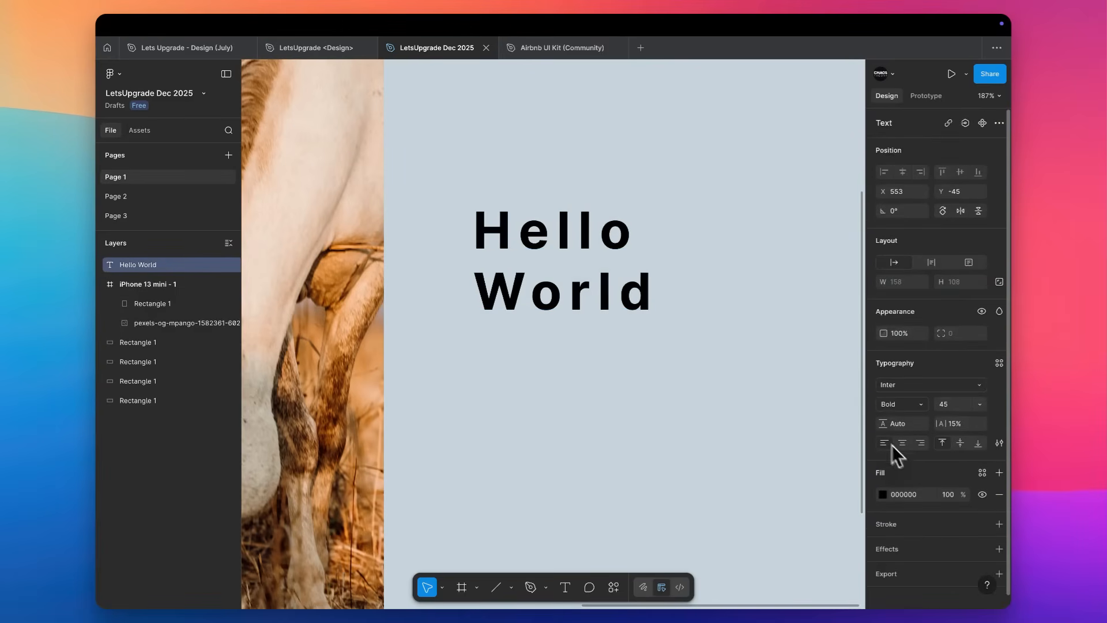
click(931, 527)
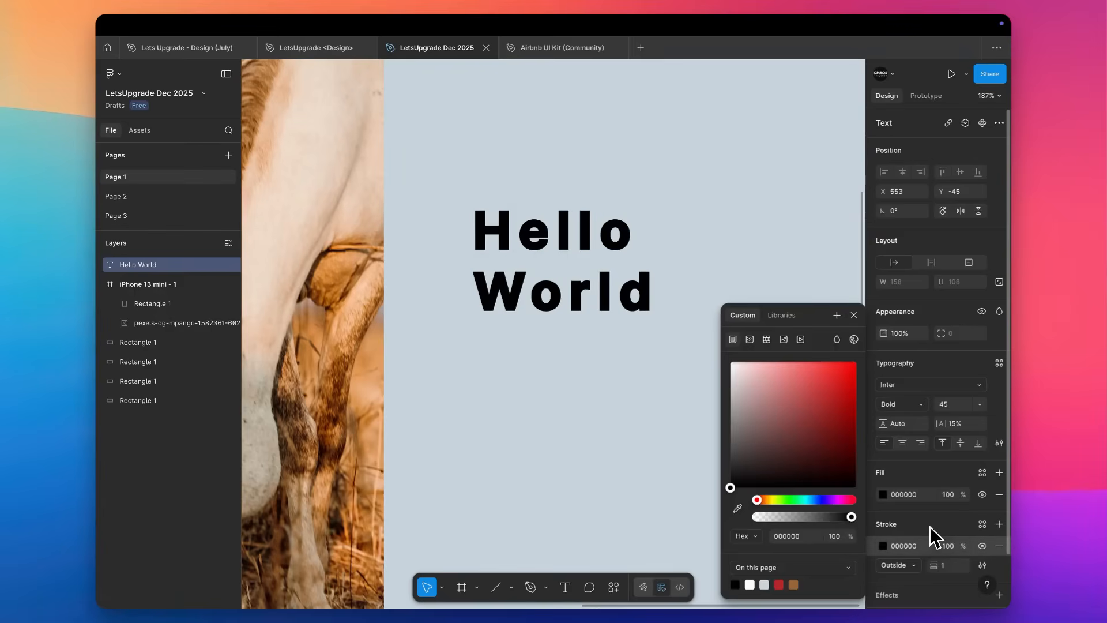
drag(796, 396, 856, 375)
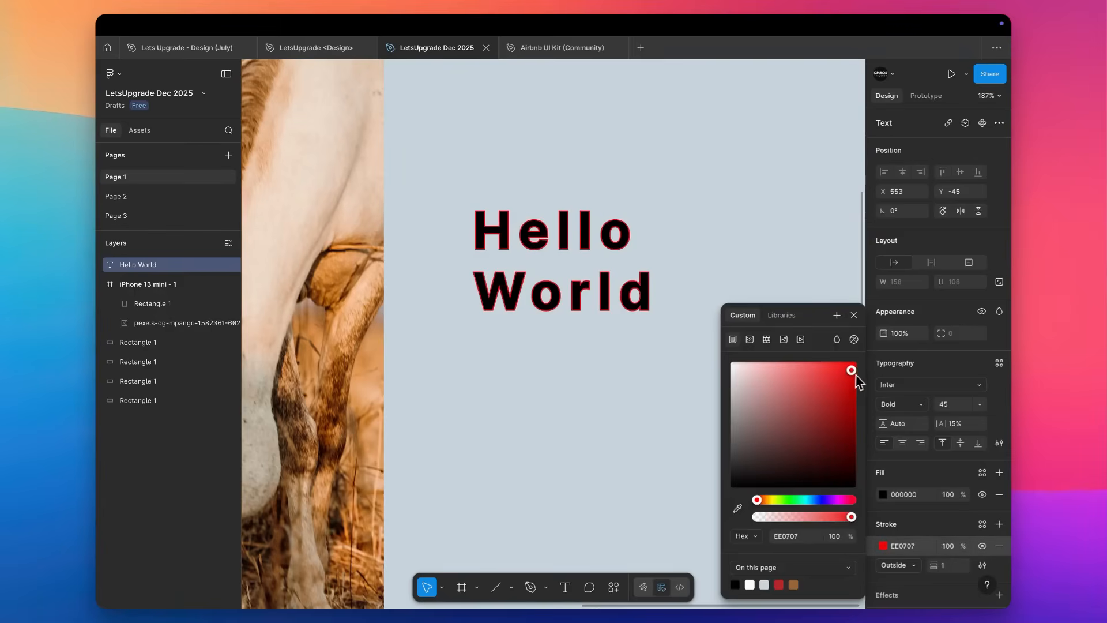
click(773, 499)
scroll(550, 237, up, 5)
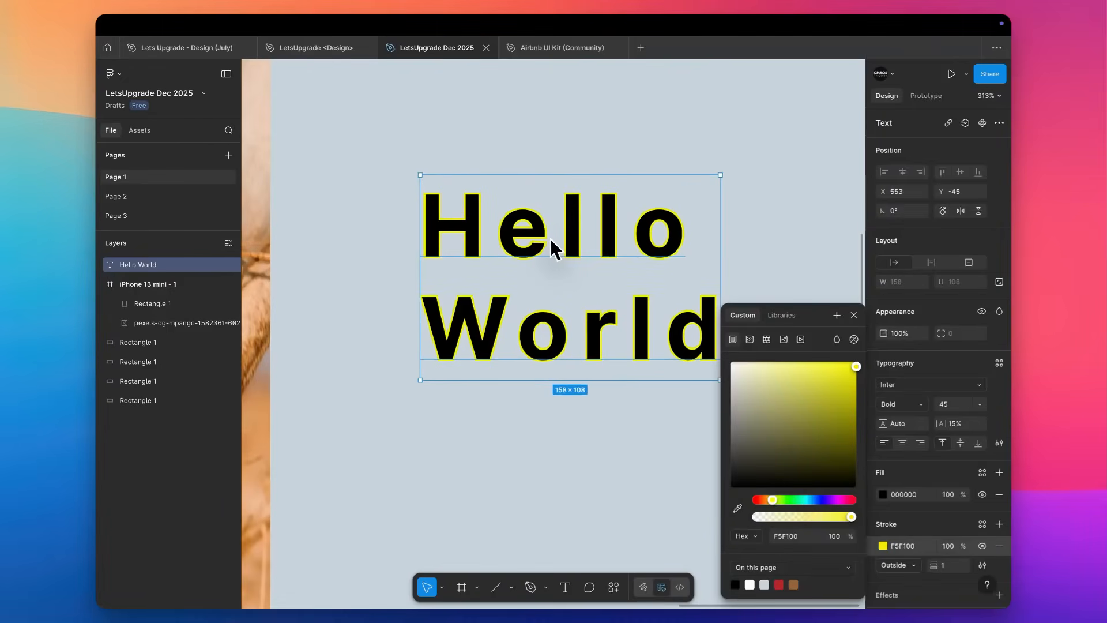
Draw a frame about 184 by 131 around the Hello World text.
scroll(550, 238, right, 1)
scroll(550, 238, down, 1)
key(f)
drag(682, 120, 334, 370)
scroll(396, 289, up, 5)
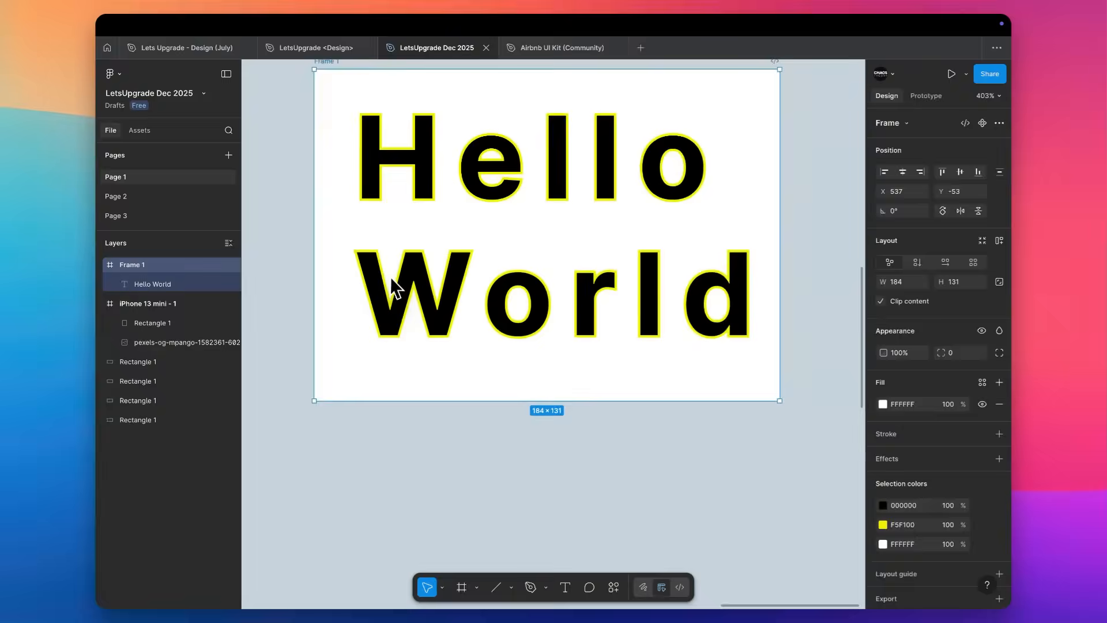
Recolour the Hello World text inside the frame with fill ECD6D6 and stroke F500A3.
click(408, 292)
click(883, 494)
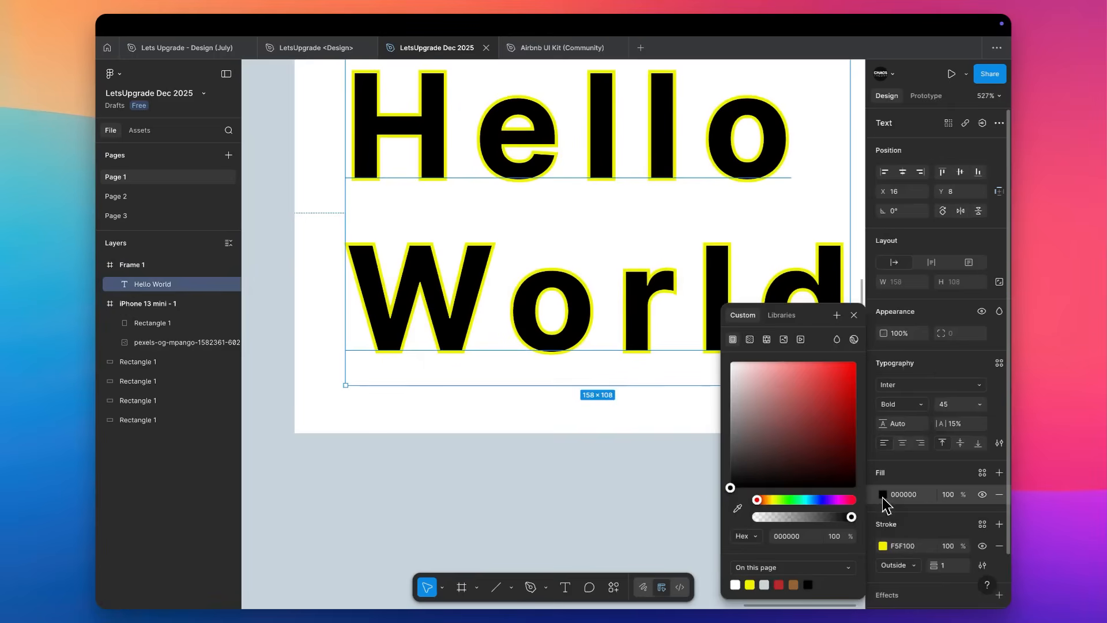
drag(738, 380, 692, 328)
drag(751, 382, 743, 376)
scroll(568, 424, down, 3)
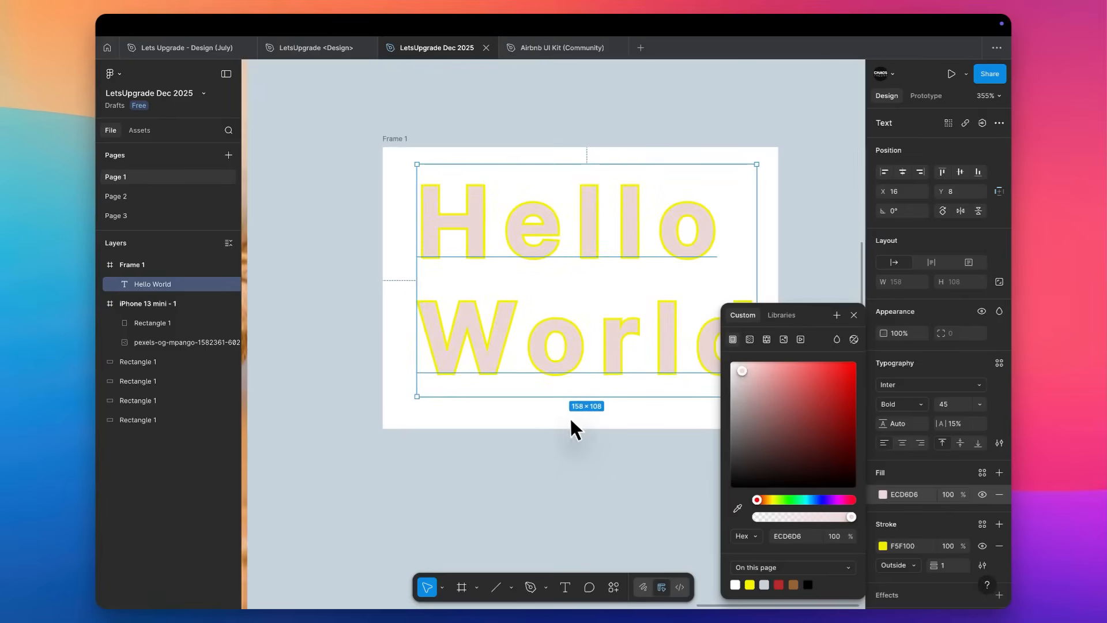
click(882, 546)
drag(782, 500, 843, 508)
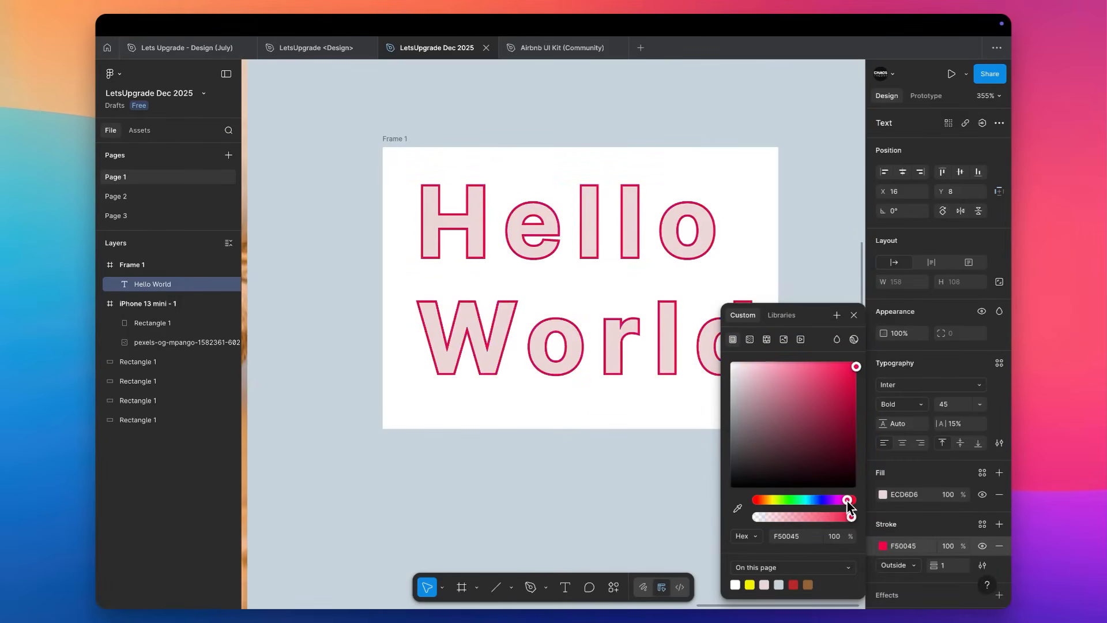
Keep the text's stroke position on Outside and set the stroke weight to 2.
scroll(943, 537, down, 2)
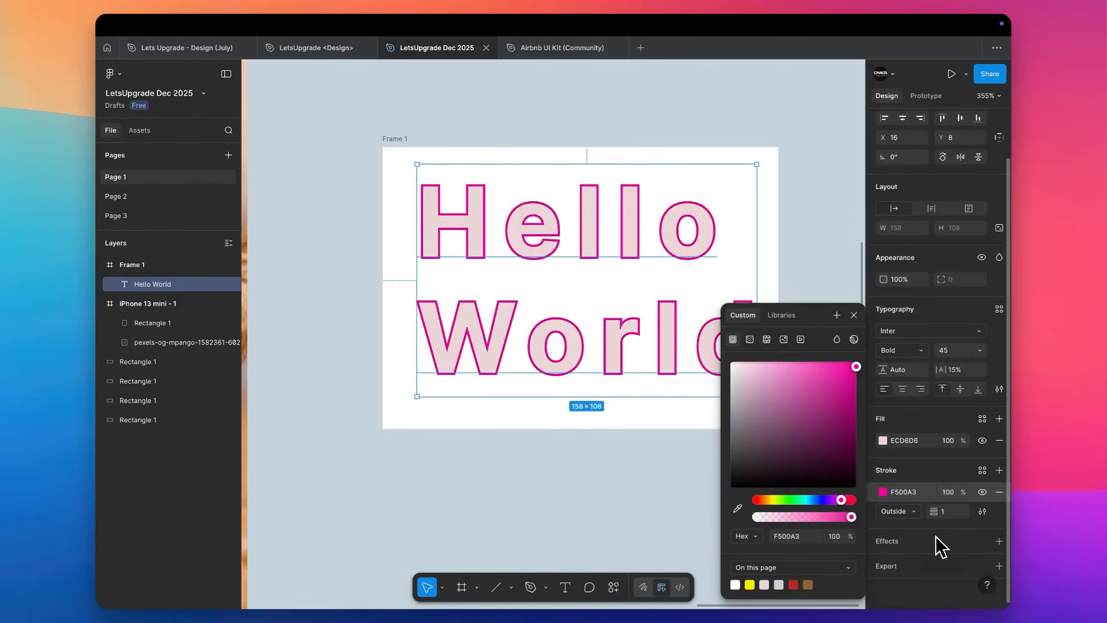
click(912, 511)
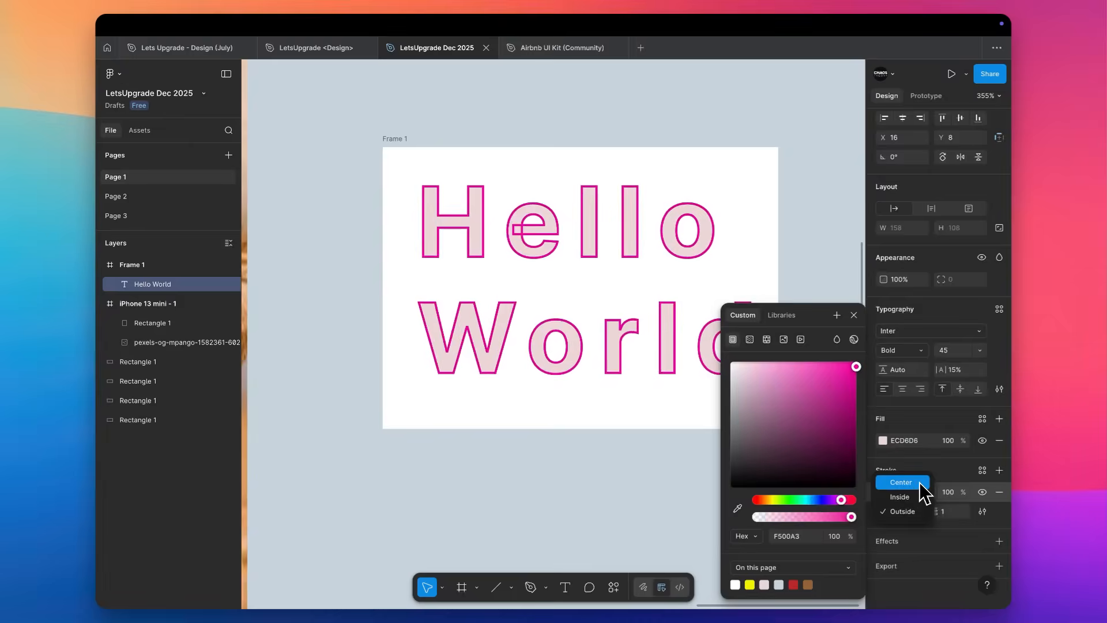
click(908, 513)
key(Up)
key(Up)
key(Up)
key(Down)
key(Down)
Try the Dynamic and Brush stroke types on the Hello World text and return the stroke to Basic.
click(984, 512)
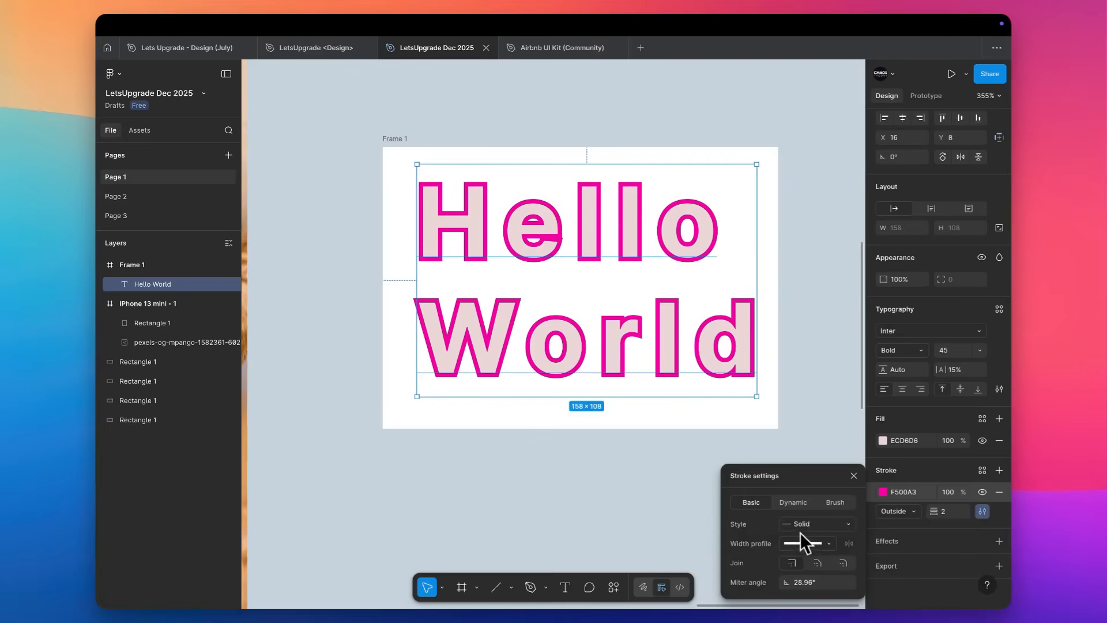
click(793, 503)
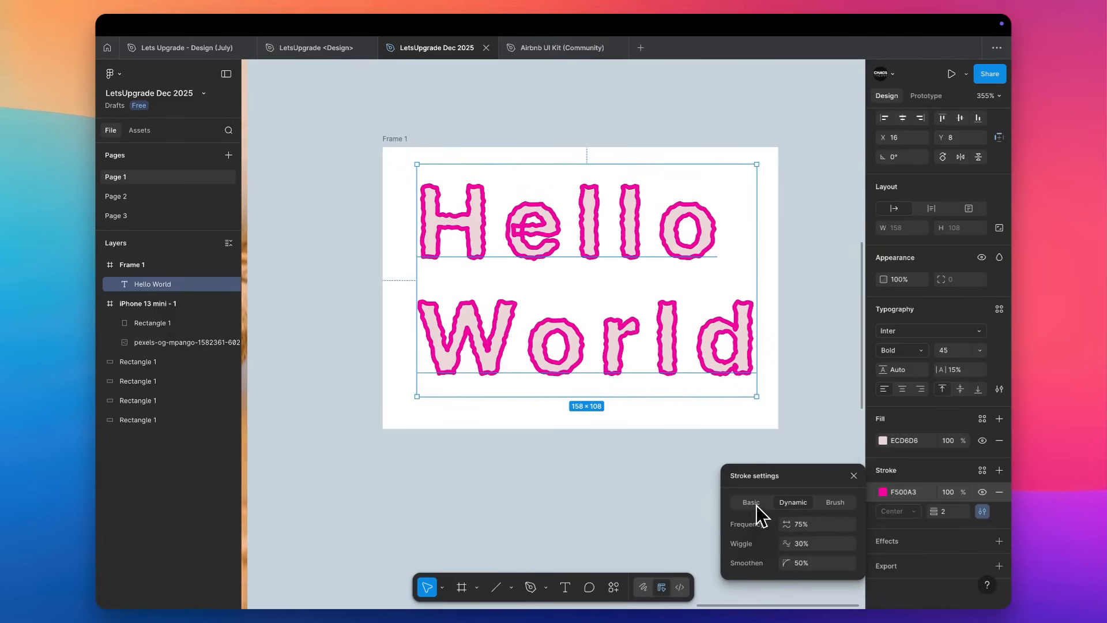
click(835, 501)
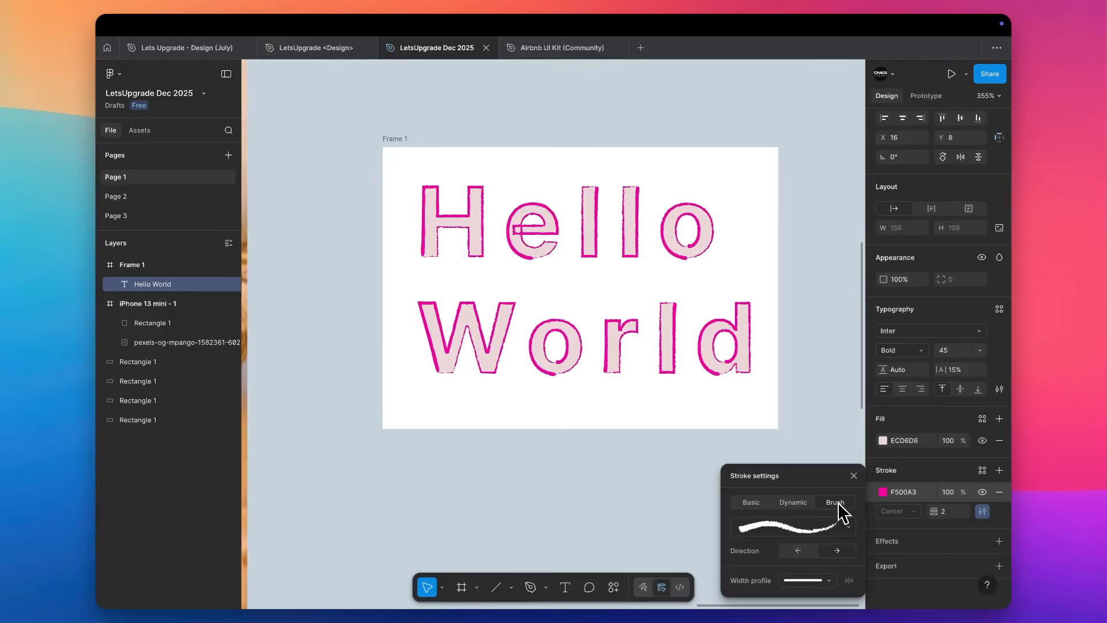
click(759, 502)
click(789, 505)
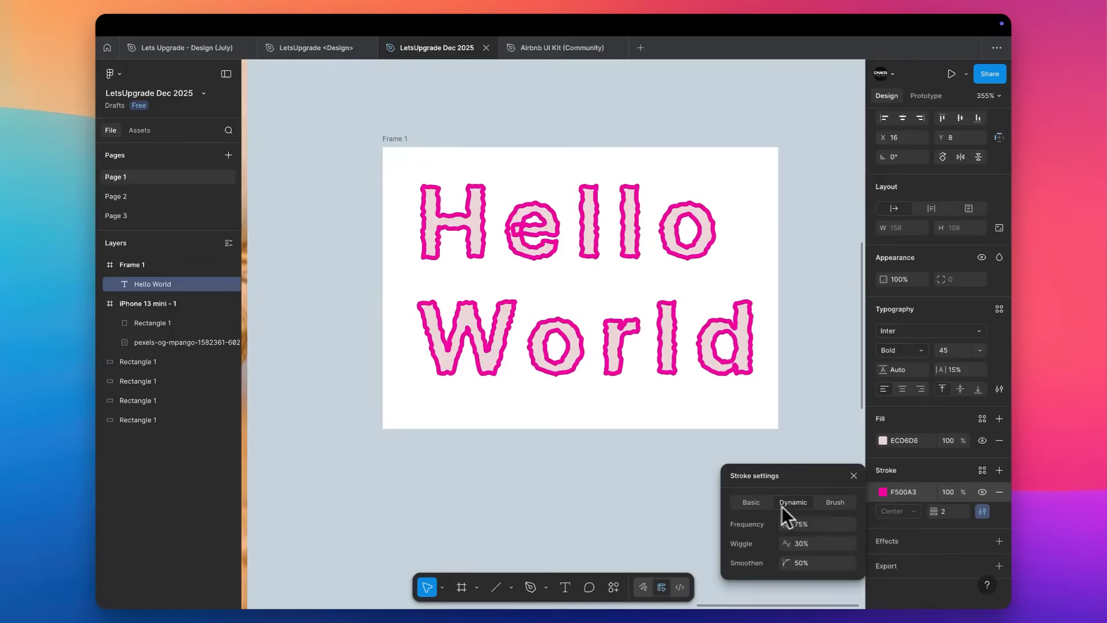
click(753, 506)
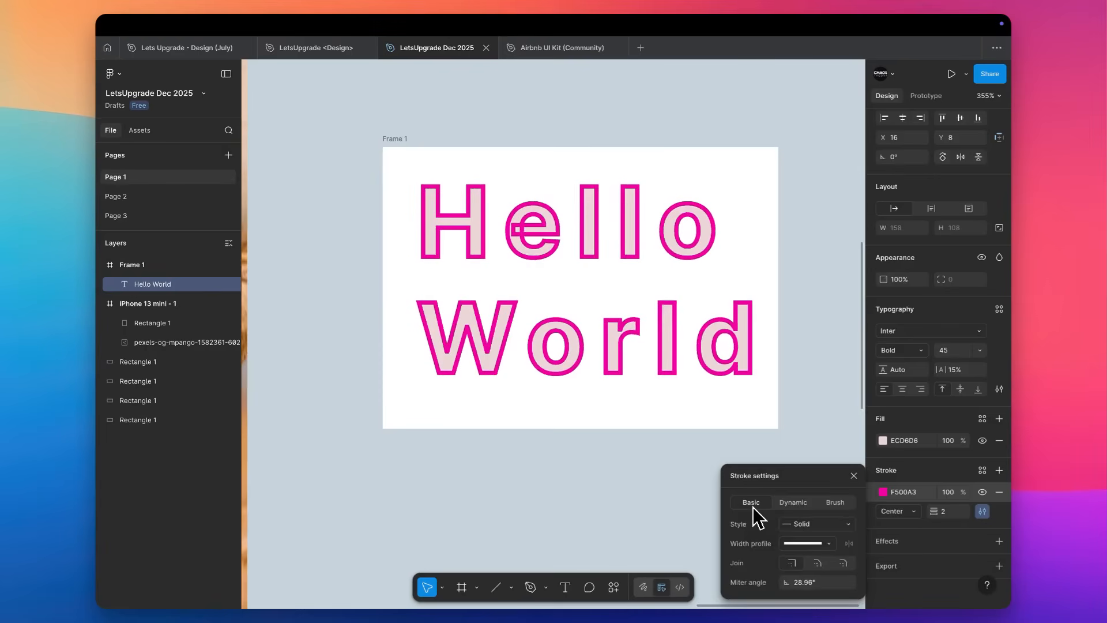
Try the Dashed style on the Hello World text's stroke and remove the stroke from the text.
click(808, 543)
click(807, 540)
click(808, 527)
click(808, 538)
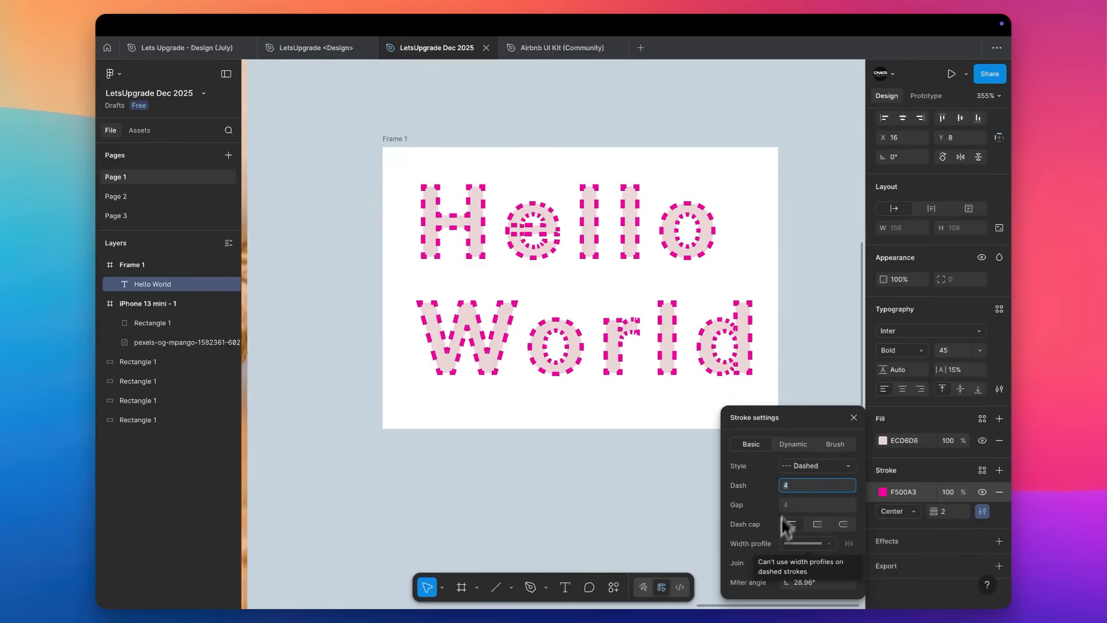
click(982, 511)
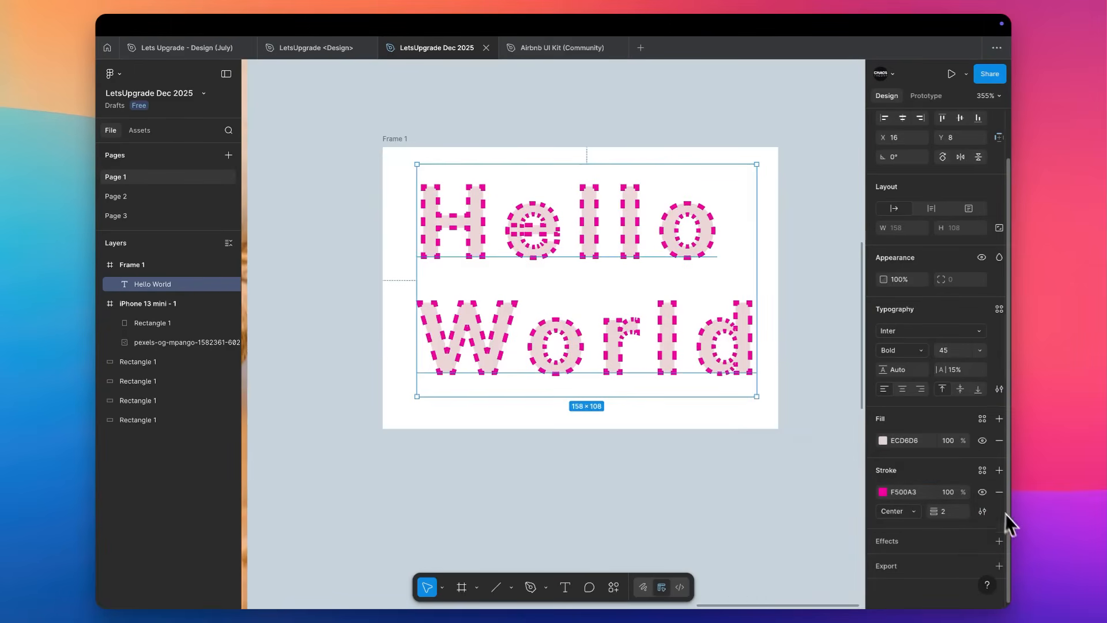
click(999, 492)
click(587, 465)
Give the beige BG Color rectangle a 000000 inside stroke with weight 3 and no drop shadow.
scroll(587, 468, left, 10)
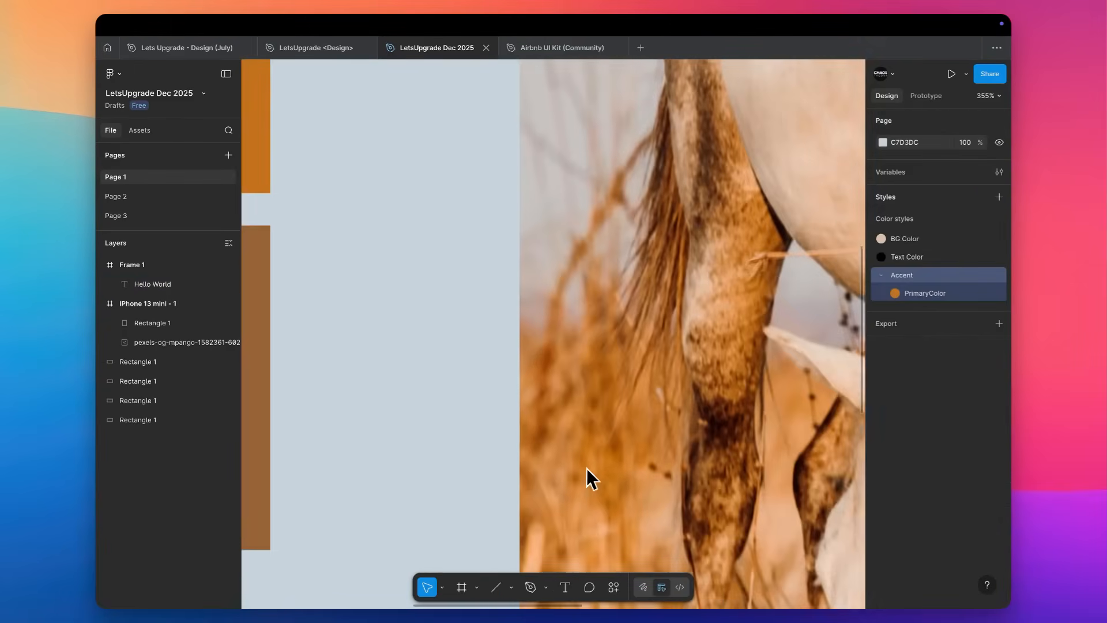
scroll(587, 468, down, 10)
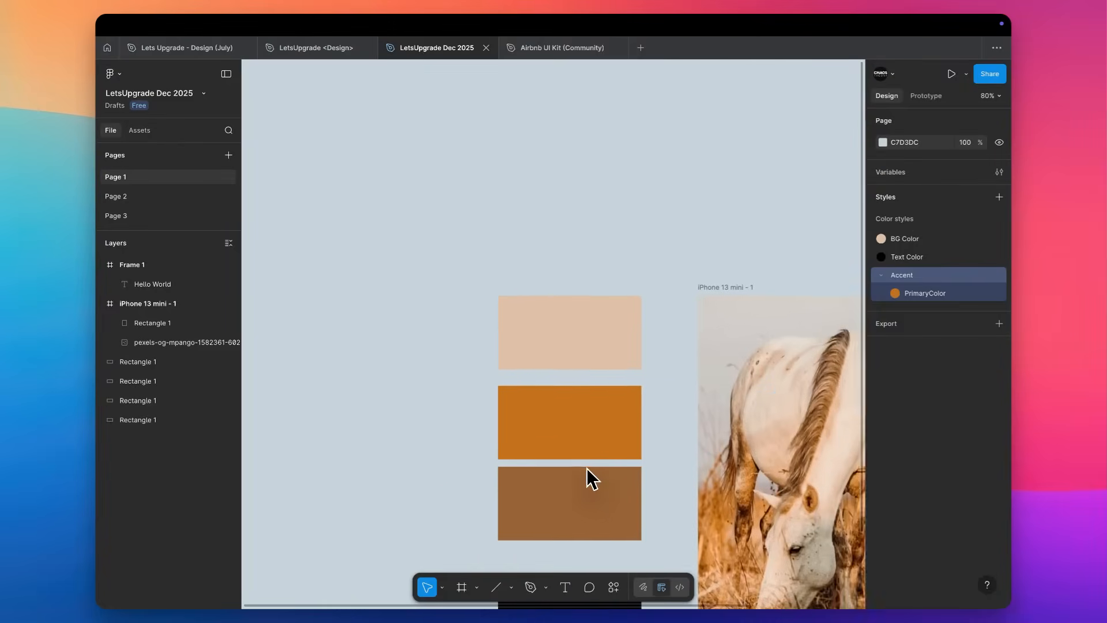
scroll(552, 427, up, 8)
click(538, 300)
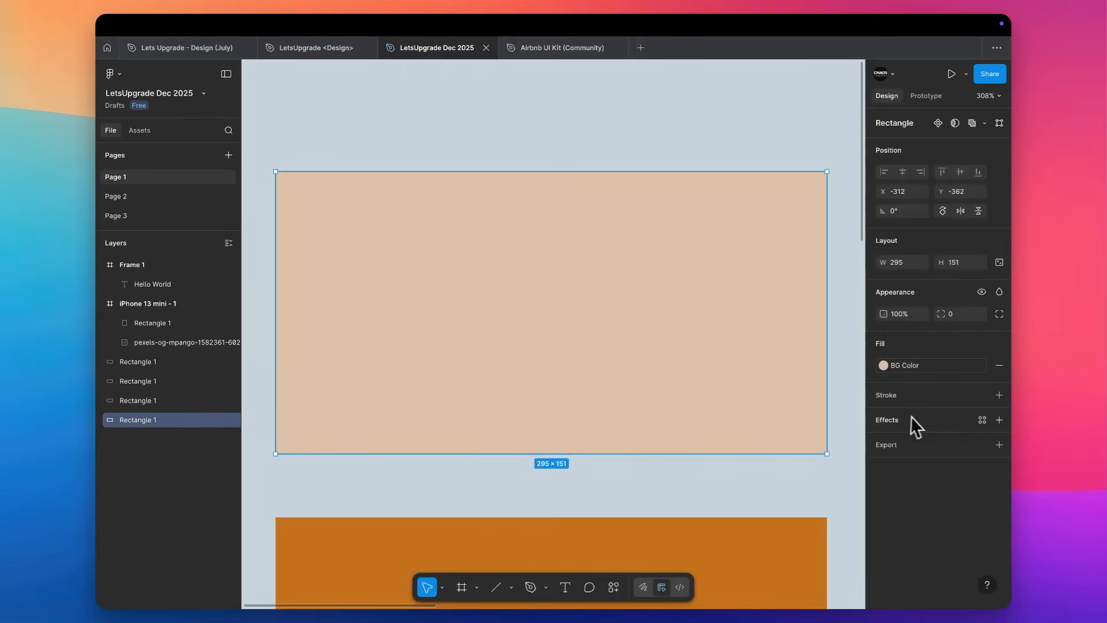
click(940, 424)
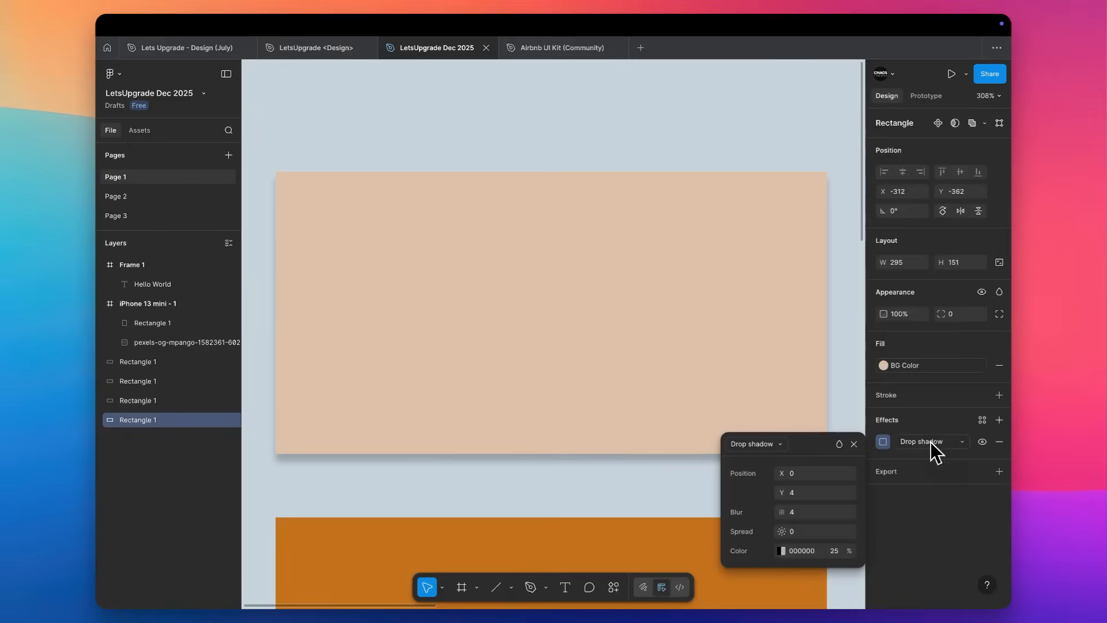
click(941, 409)
click(999, 396)
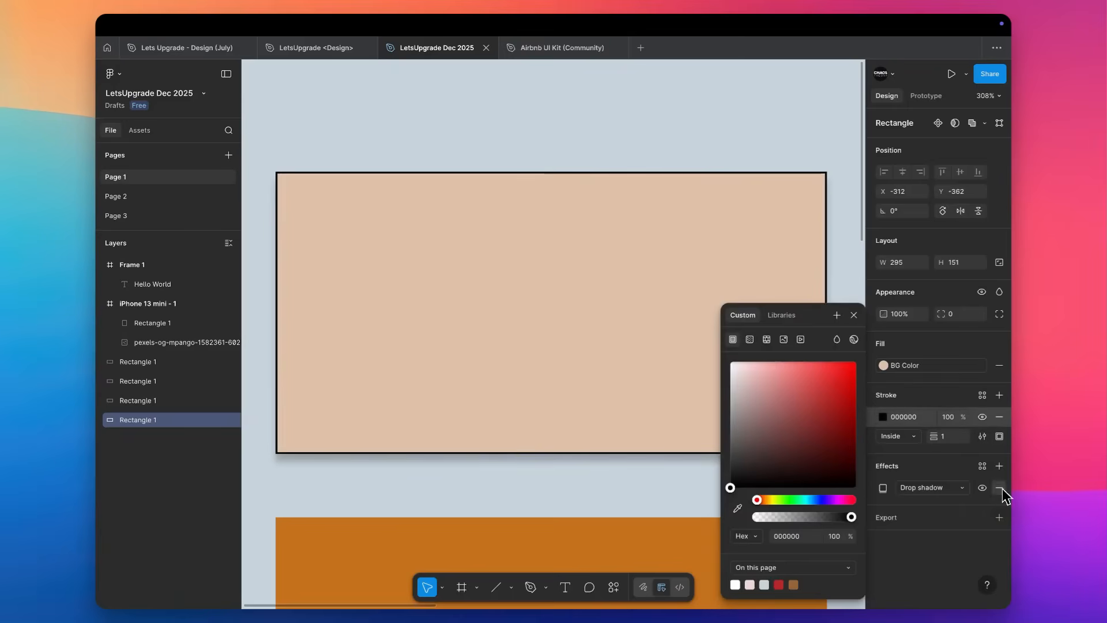
click(1001, 488)
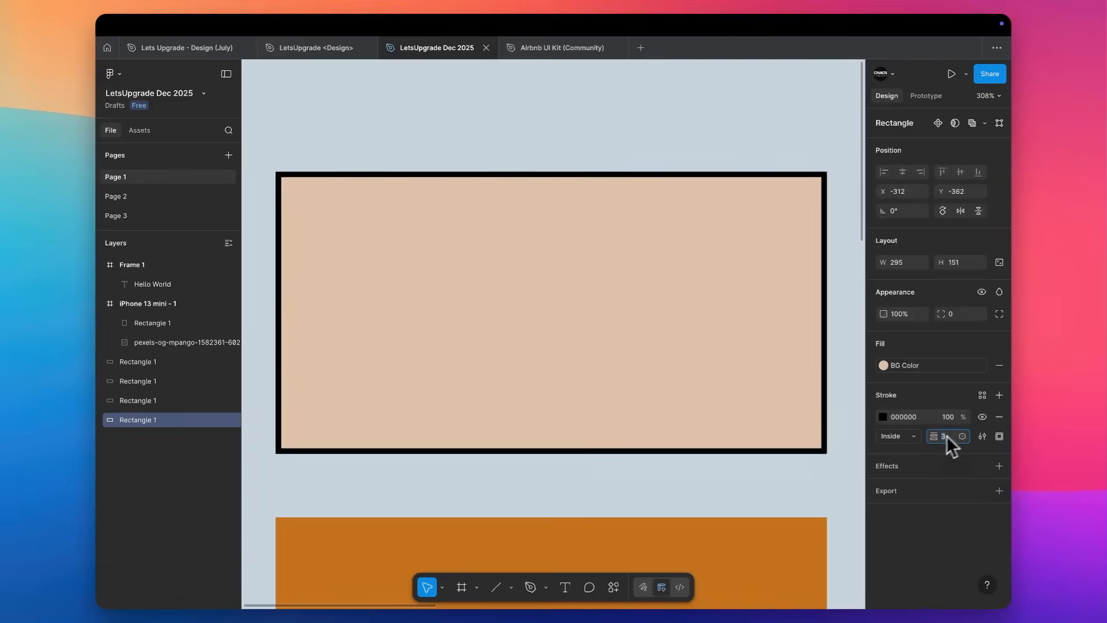
text(3)
key(Return)
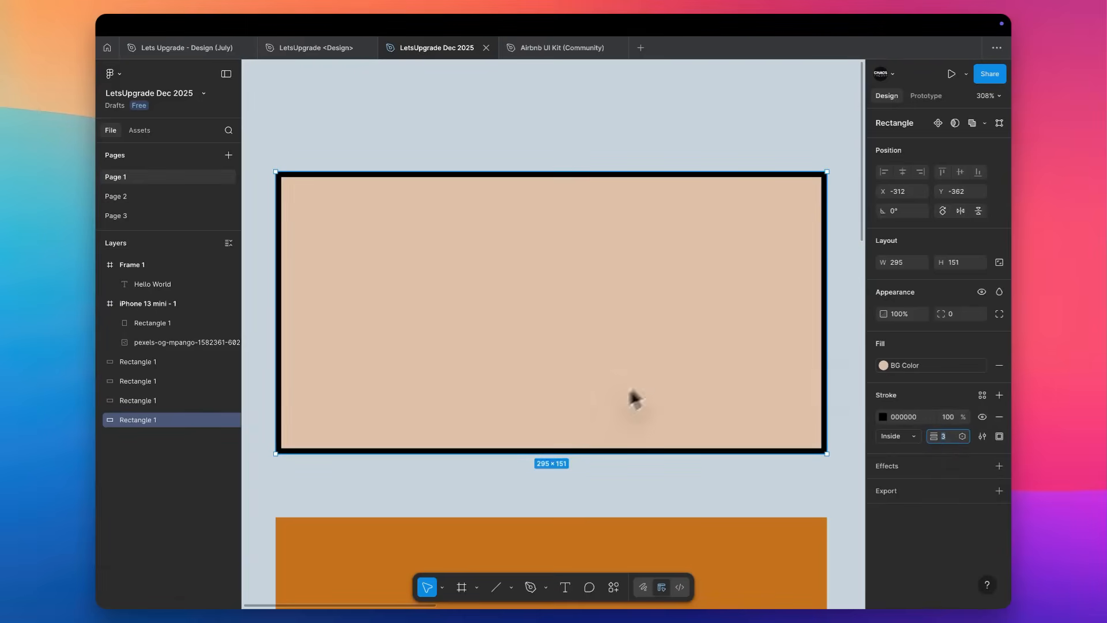
Limit the beige rectangle's stroke to its bottom side only.
click(1001, 436)
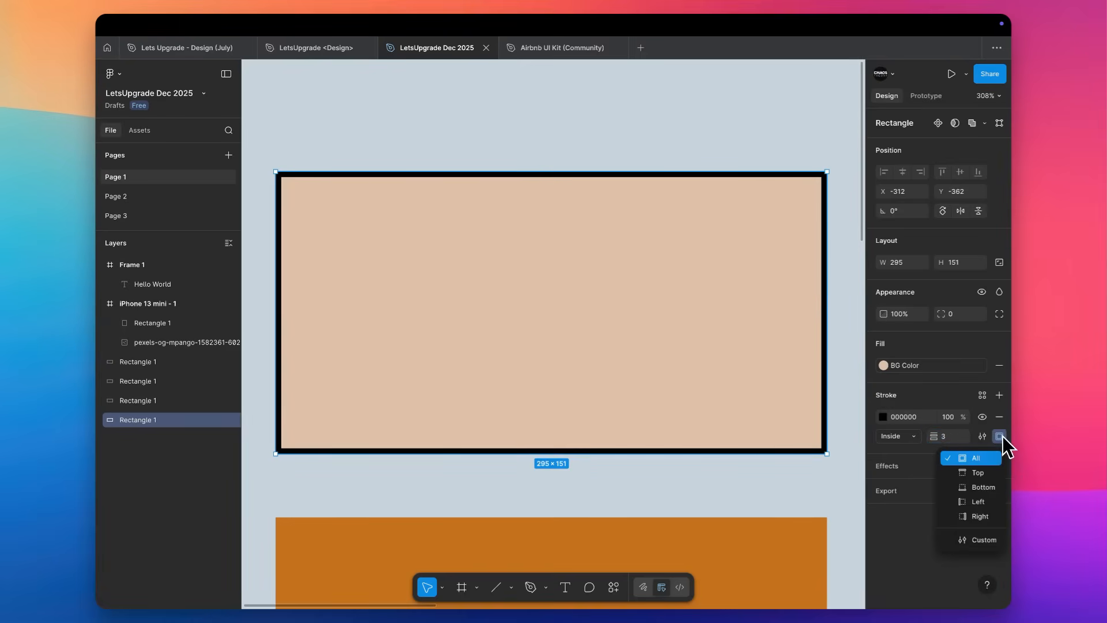
click(979, 488)
click(677, 479)
scroll(676, 480, down, 2)
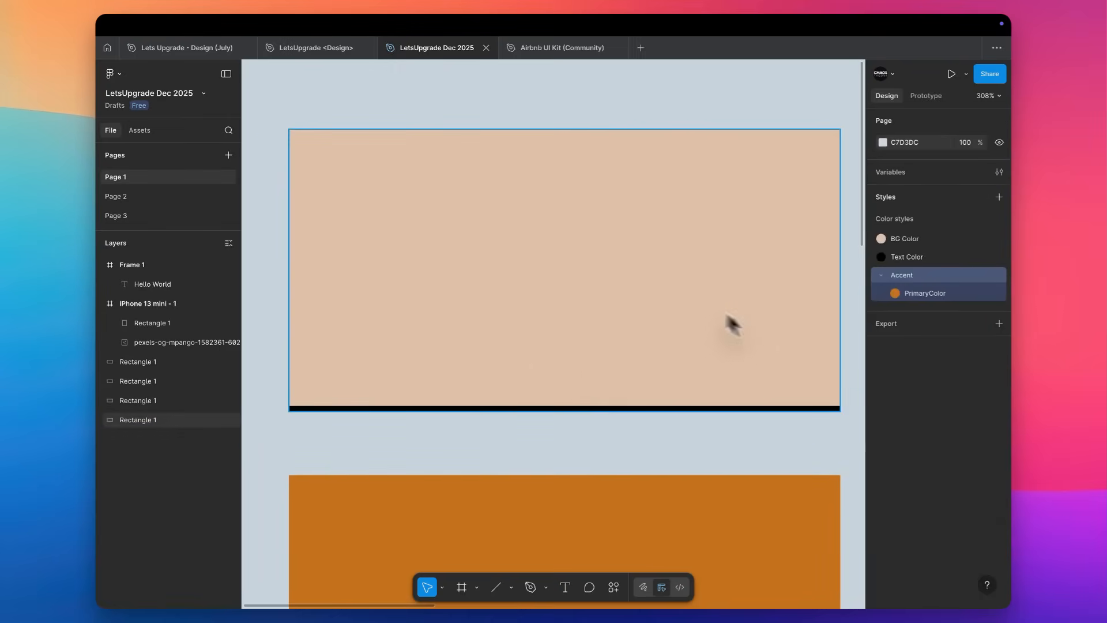
Switch the beige rectangle's stroke to custom sides and set the left, top and right weights to 1.
click(726, 350)
click(1001, 436)
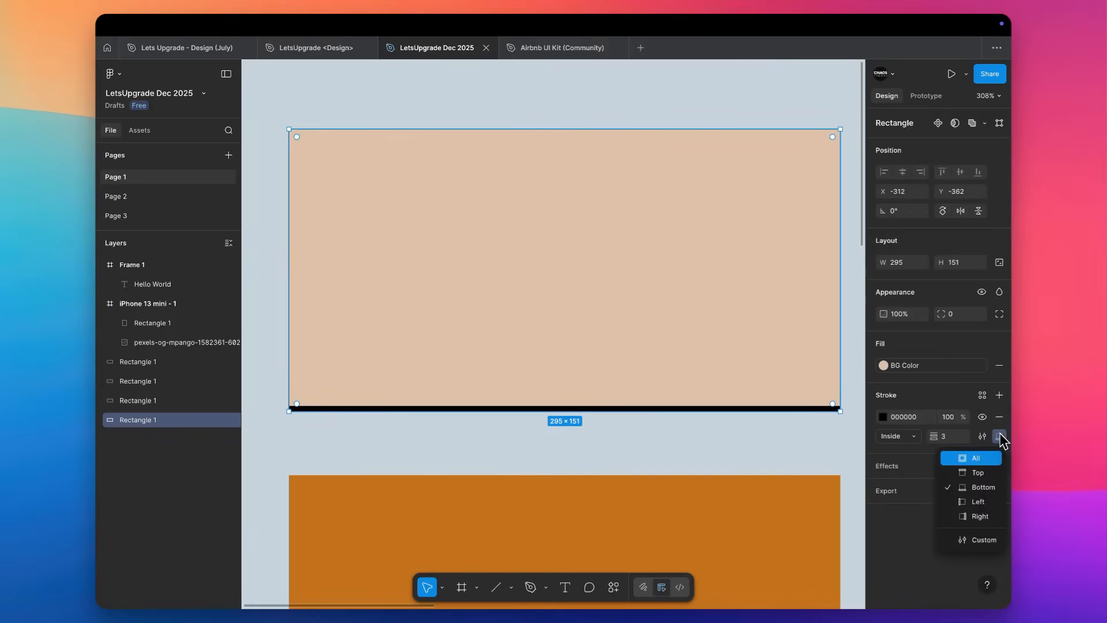
click(981, 539)
click(900, 455)
text(1)
key(Tab)
text(1)
key(Tab)
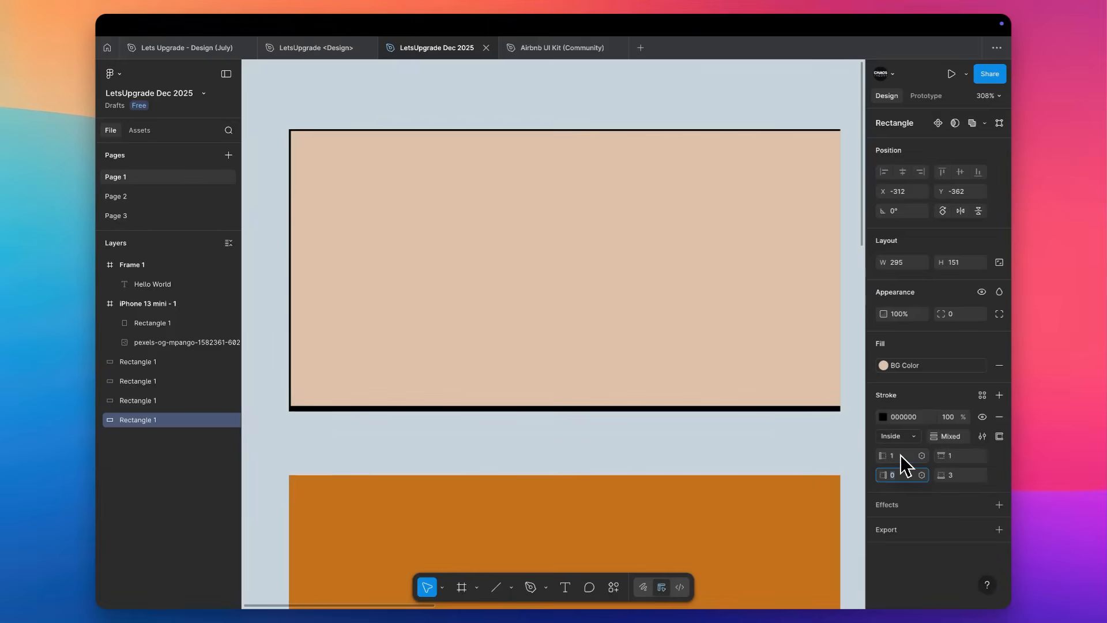
text(1)
key(Tab)
Set the bottom stroke weight of the beige rectangle to 6 and deselect it.
key(Tab)
text(6)
key(Tab)
click(908, 459)
text(1)
click(957, 478)
text(6)
key(Return)
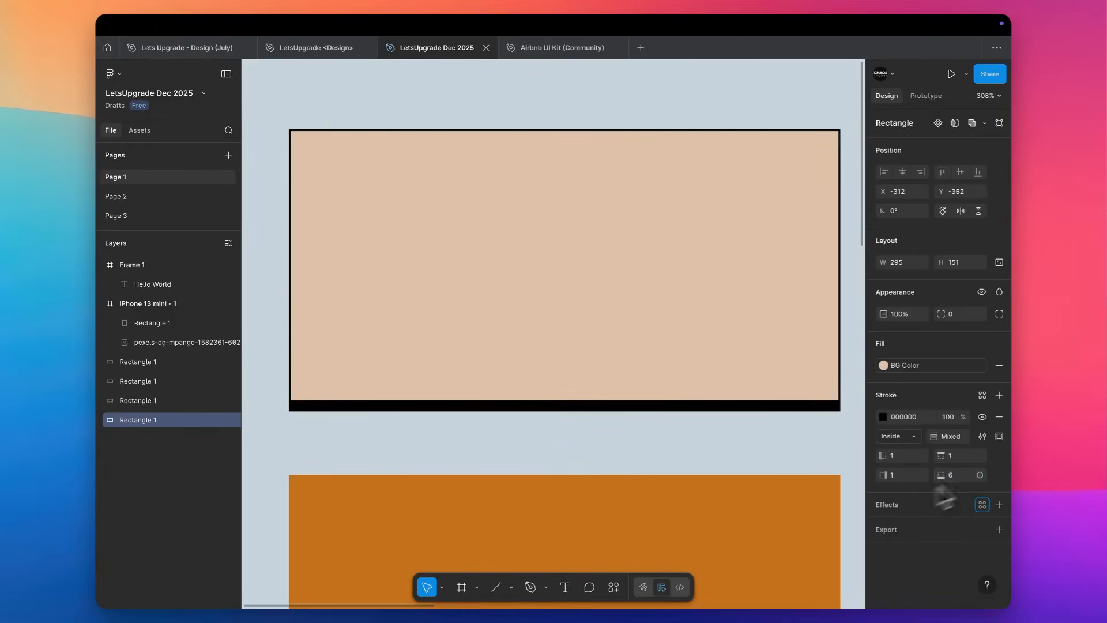
click(653, 451)
scroll(653, 451, down, 3)
scroll(654, 456, up, 3)
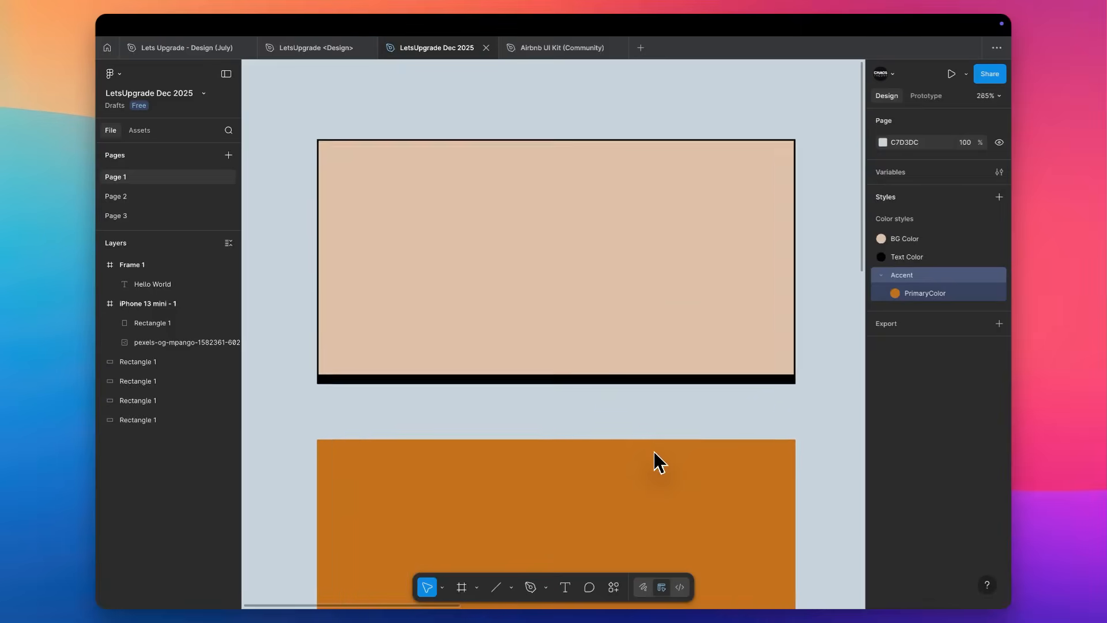
Try reducing the beige rectangle's height from its top edge and undo the resize.
click(605, 289)
drag(548, 122, 552, 215)
click(583, 153)
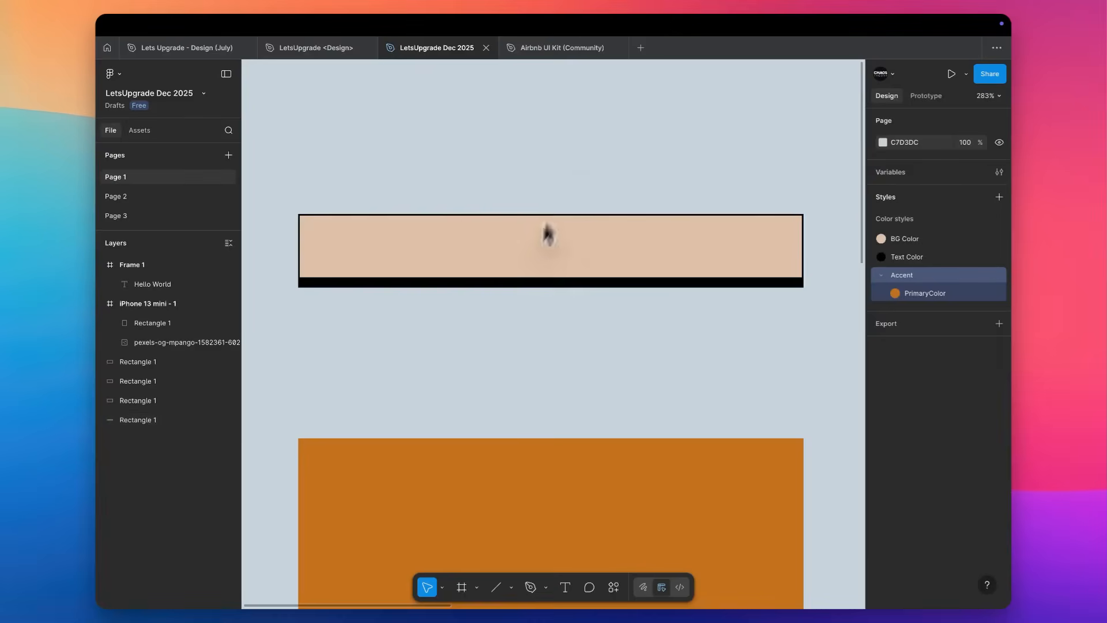
scroll(540, 203, down, 3)
key(ctrl+z)
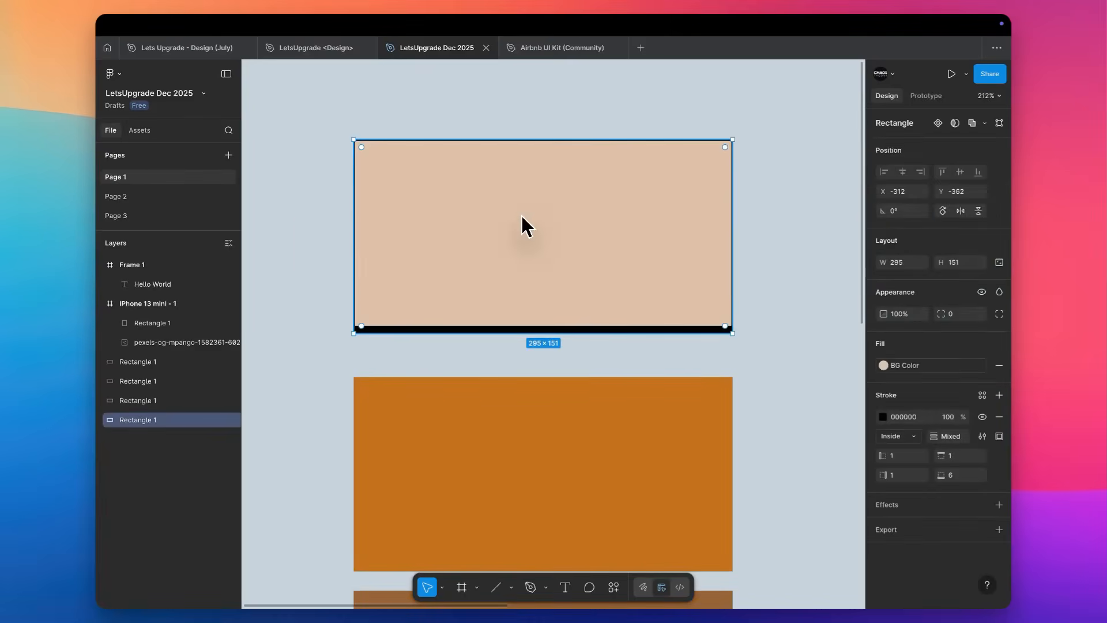
Remove the custom-sided black stroke from the beige rectangle.
click(982, 395)
click(853, 354)
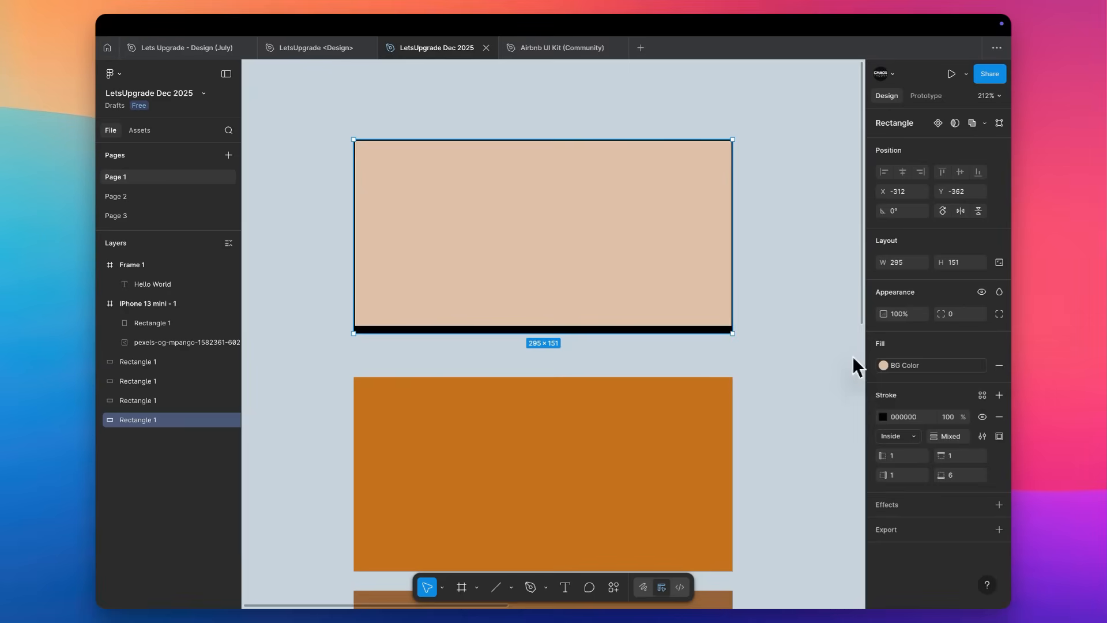
click(998, 417)
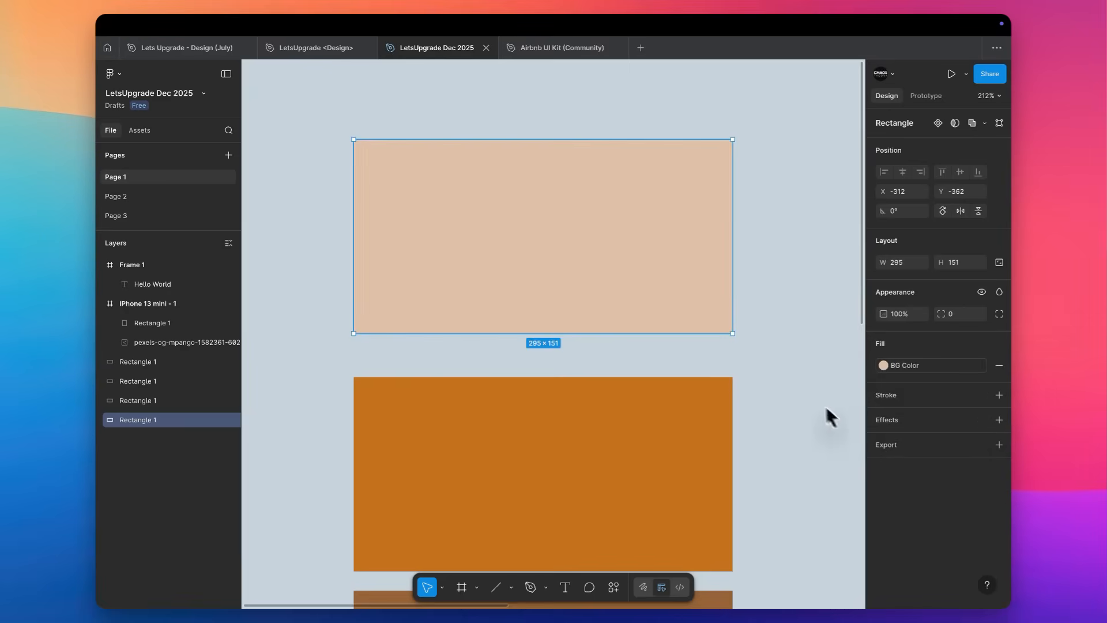
Move the Hello World text inside its frame to about X 13, Y 10.
scroll(676, 315, down, 5)
scroll(621, 237, right, 5)
scroll(608, 322, up, 5)
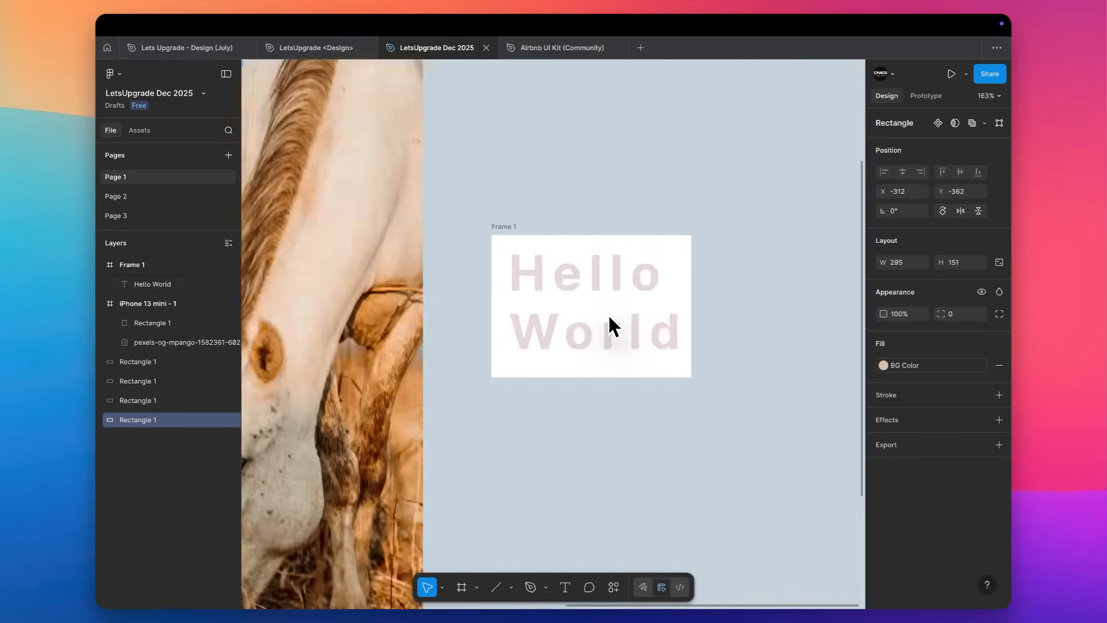
click(608, 316)
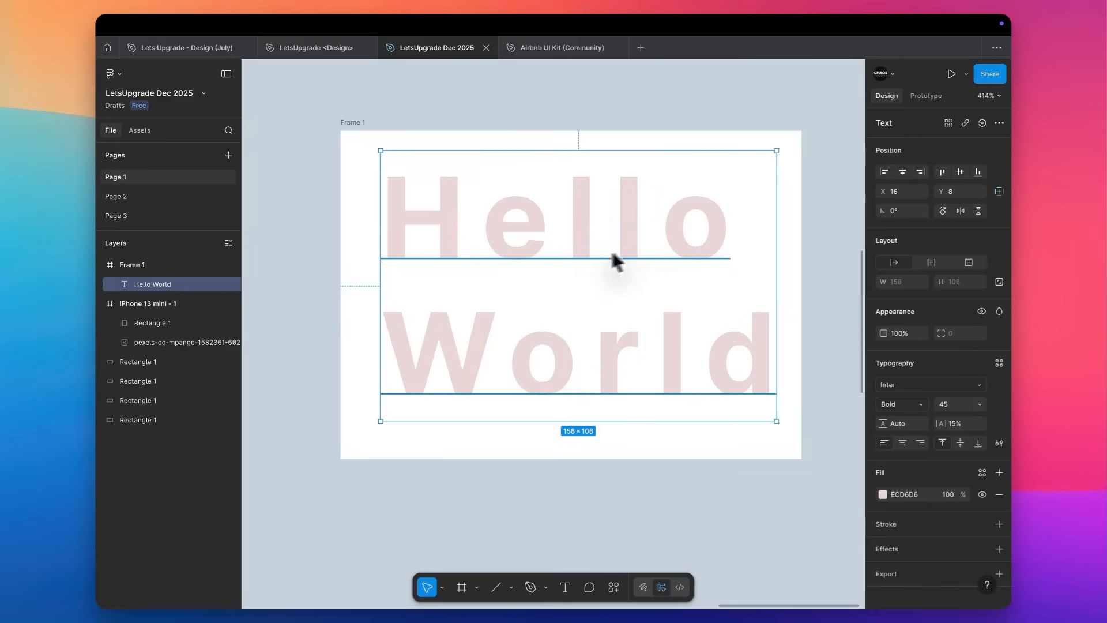
drag(602, 243, 593, 247)
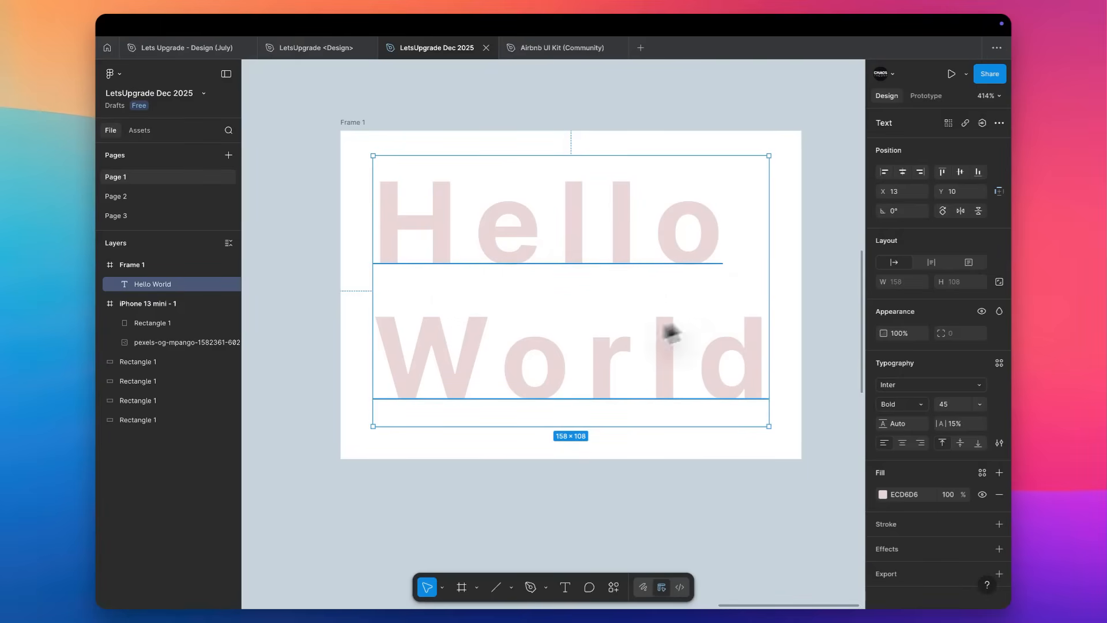
Duplicate the Hello World frame beside the original and select the text in the copy.
drag(342, 123, 763, 149)
scroll(750, 144, right, 10)
click(552, 264)
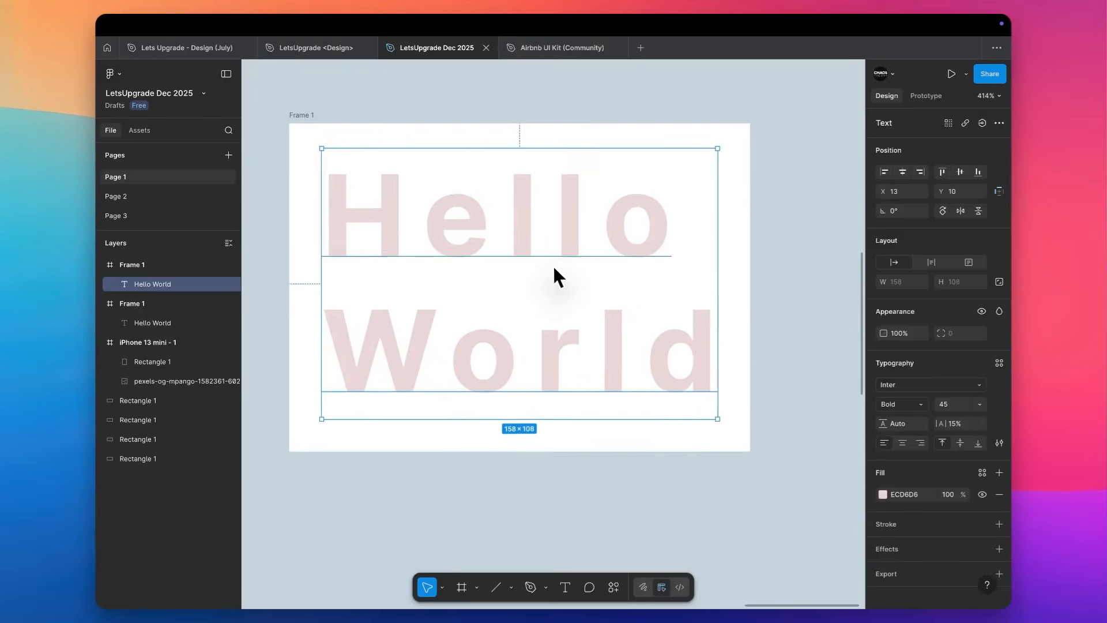
scroll(552, 265, up, 3)
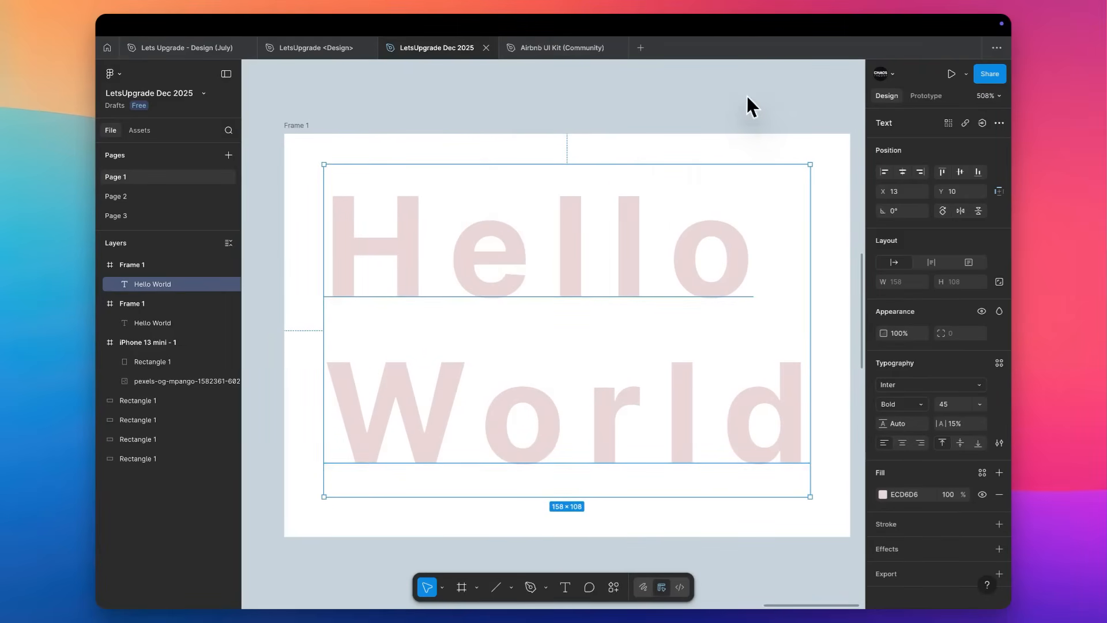
scroll(752, 106, down, 3)
scroll(752, 107, right, 1)
scroll(751, 106, up, 3)
scroll(748, 97, left, 1)
scroll(747, 97, down, 1)
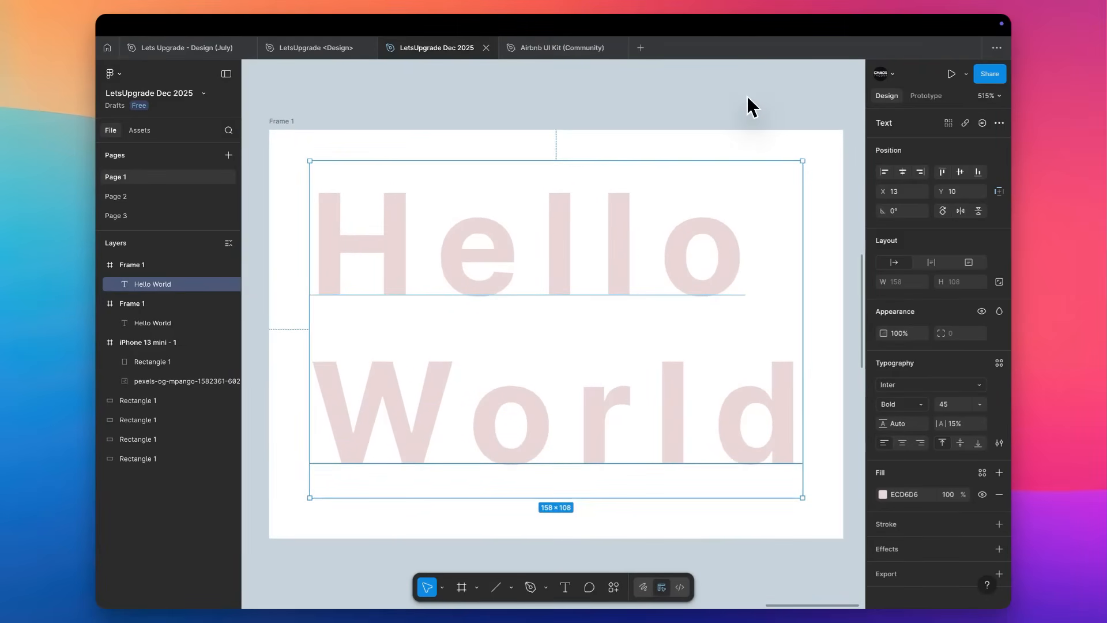
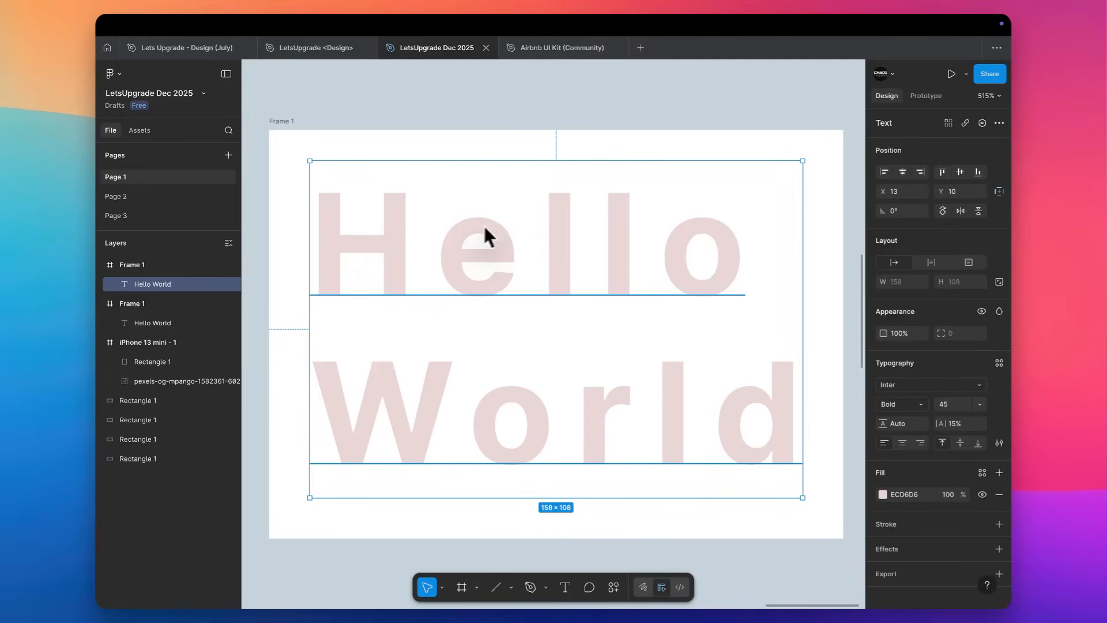
Try flattening the copied Hello World text into a vector path and undo the conversion.
click(607, 100)
click(560, 229)
key(super+e)
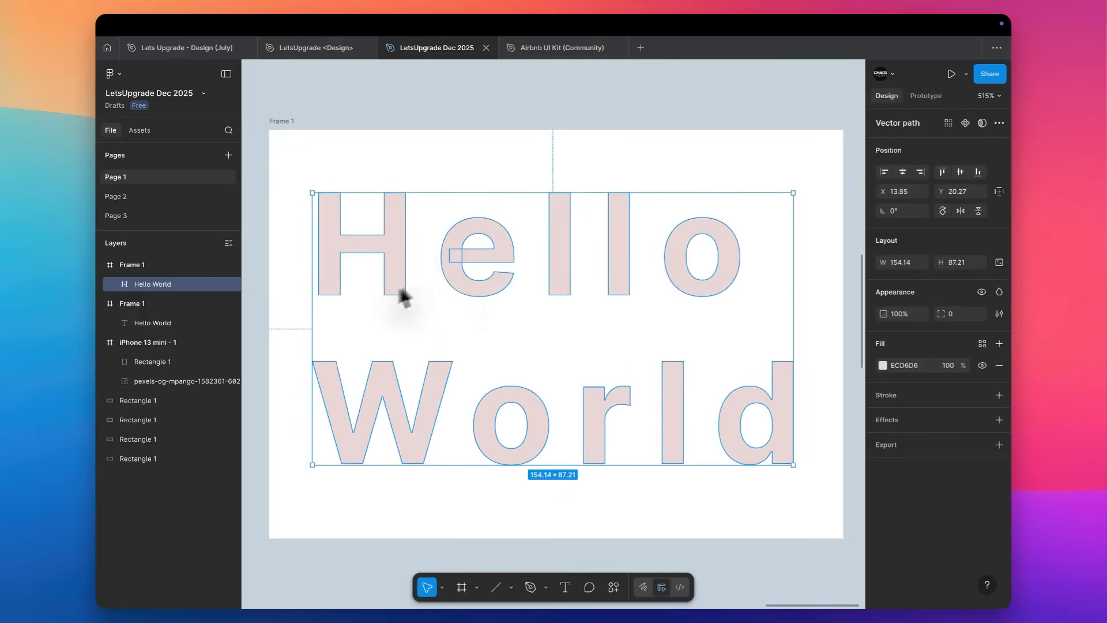
click(508, 354)
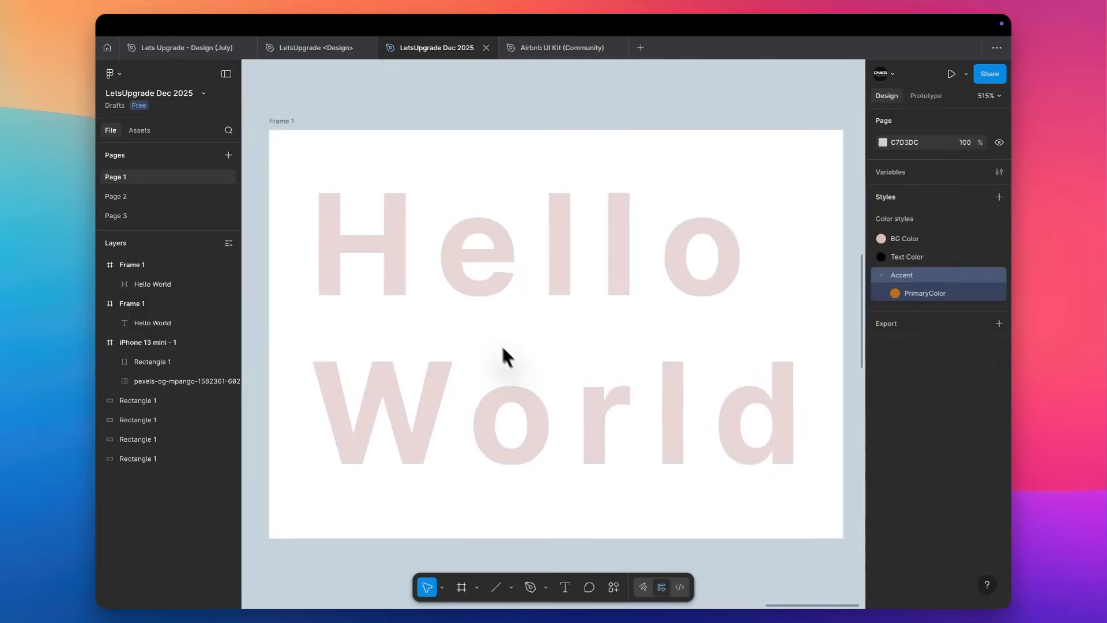
click(451, 261)
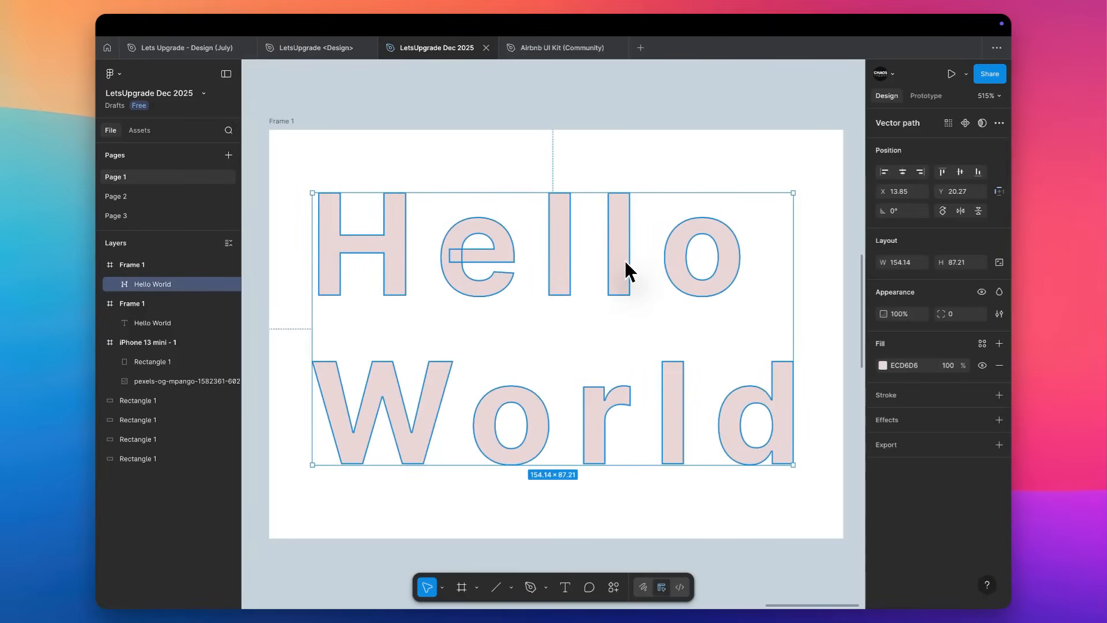
click(658, 169)
key(super+z)
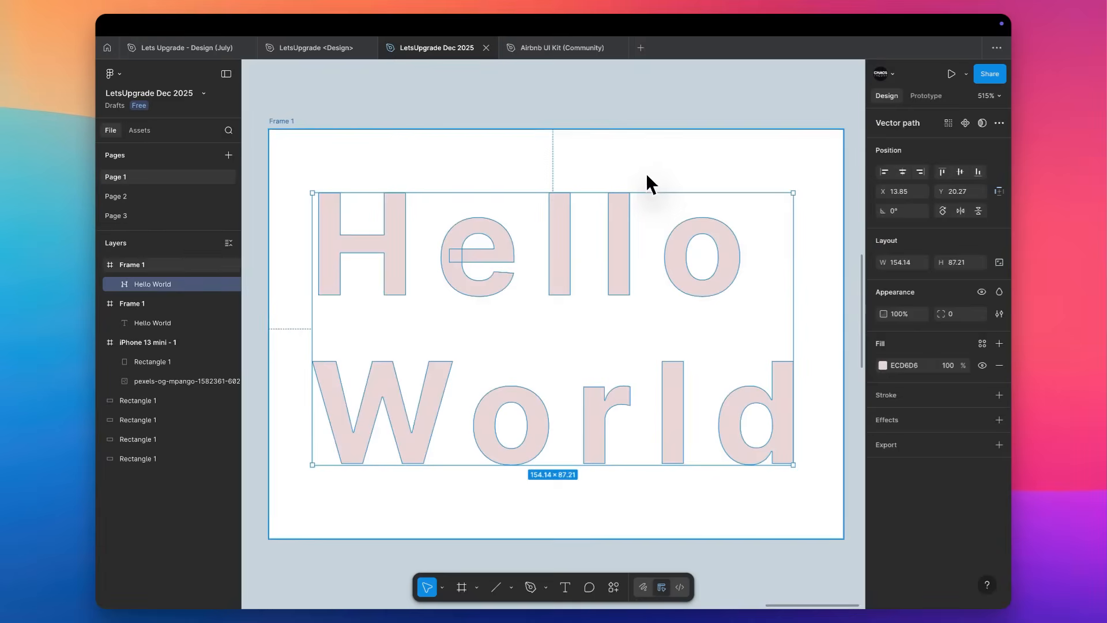
key(super+z)
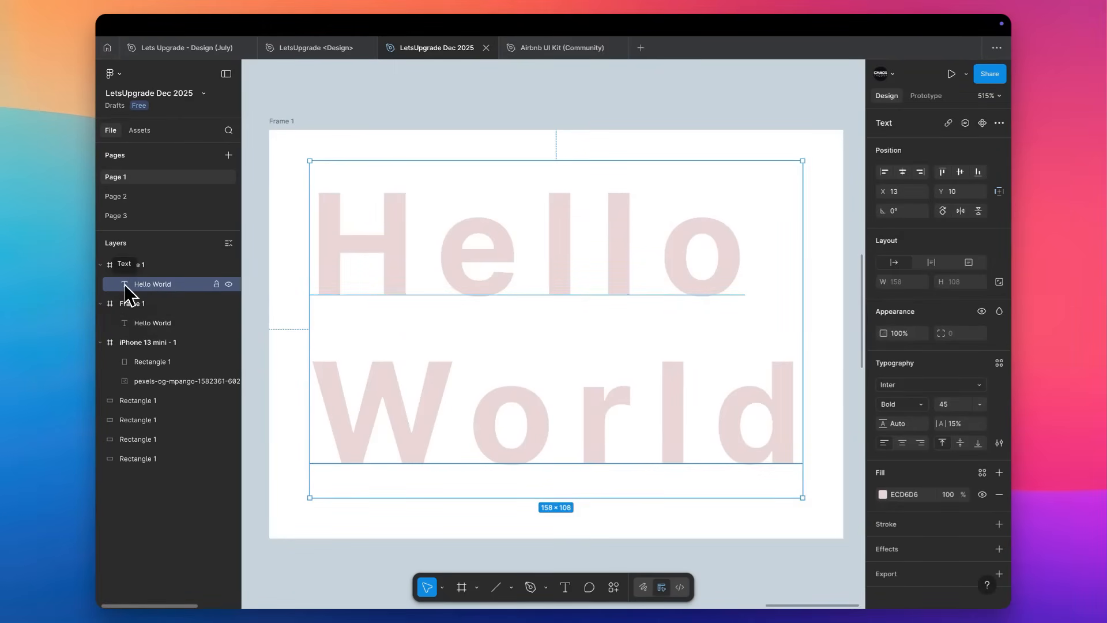
Flatten the copied Hello World text into a vector path and add a drop shadow to it.
key(super+e)
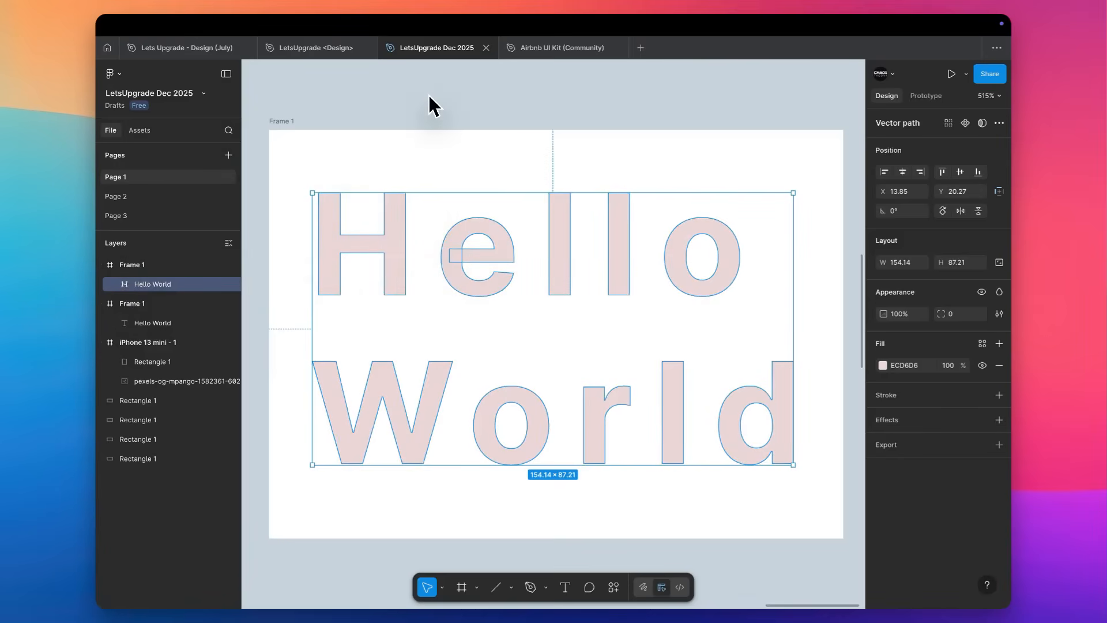
click(925, 424)
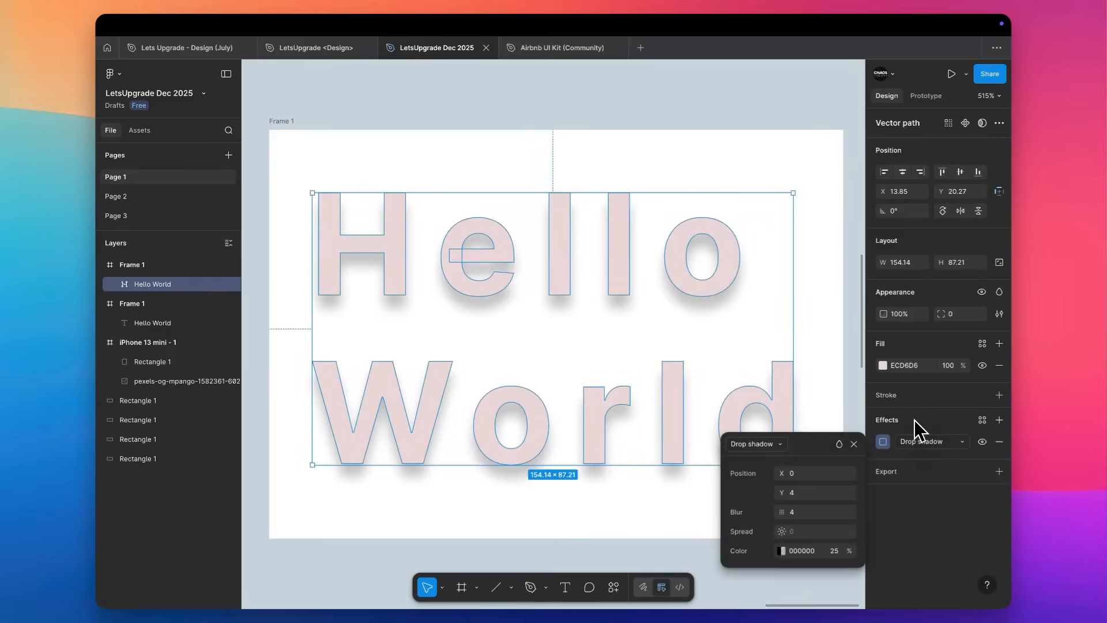
Vary the drop shadow's X offset, return it to 0, and lower the Y offset to 0.
click(805, 474)
key(Up)
key(Up)
key(Up)
key(Down)
key(Down)
key(Down)
key(Tab)
key(Down)
key(Down)
key(Down)
key(Down)
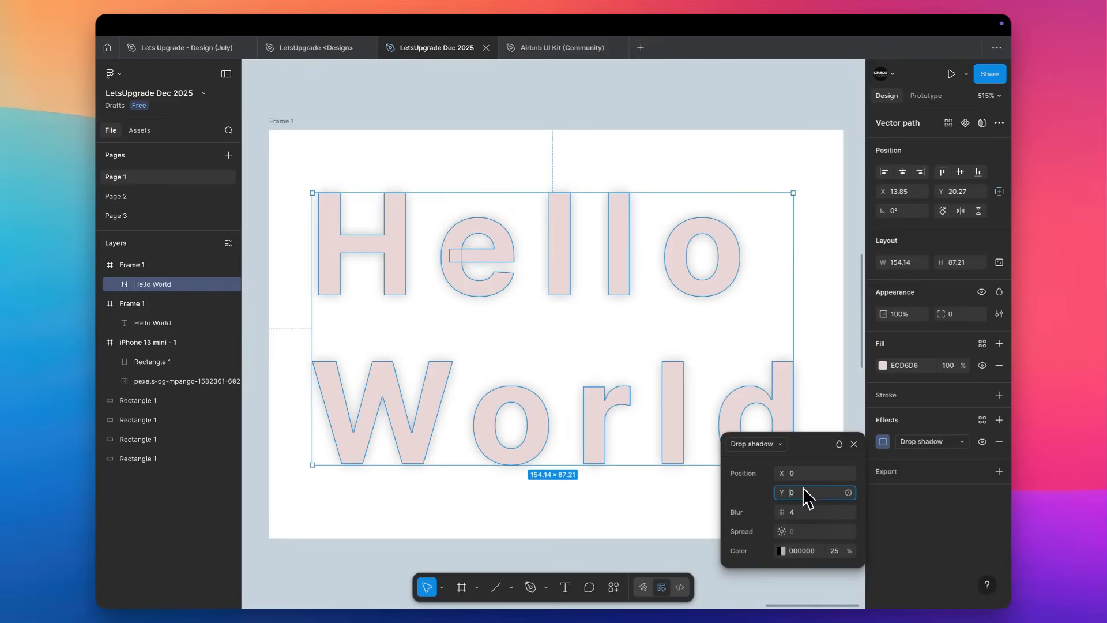
Raise the drop shadow's offset to X 6 and Y 6.
key(Up)
key(Up)
key(Up)
key(Up)
key(Up)
key(Up)
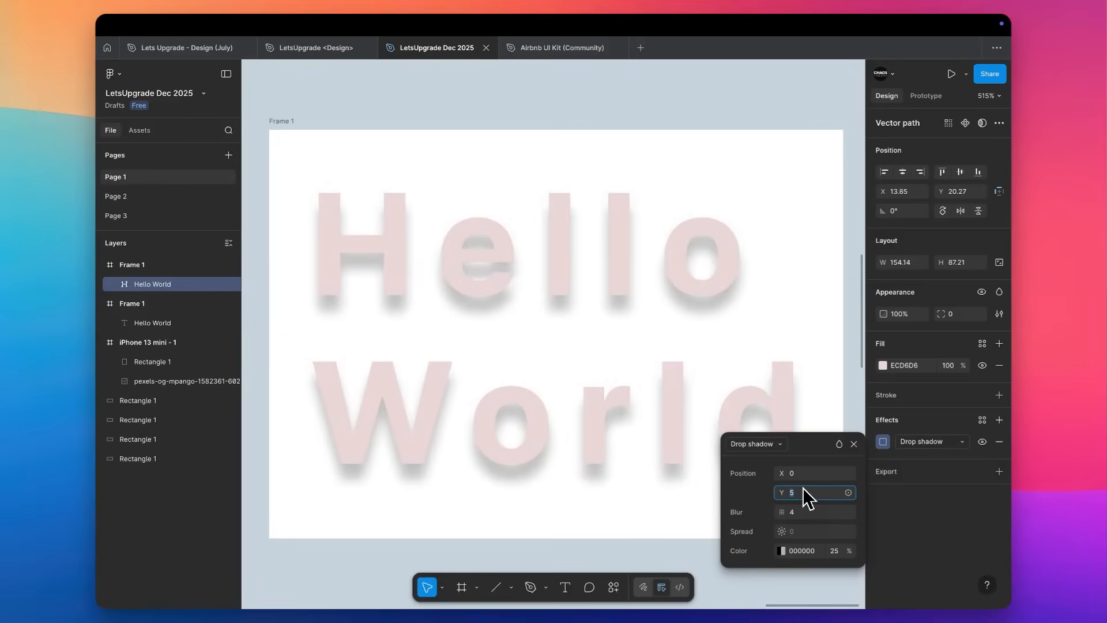
click(805, 472)
key(Up)
key(Up)
key(Up)
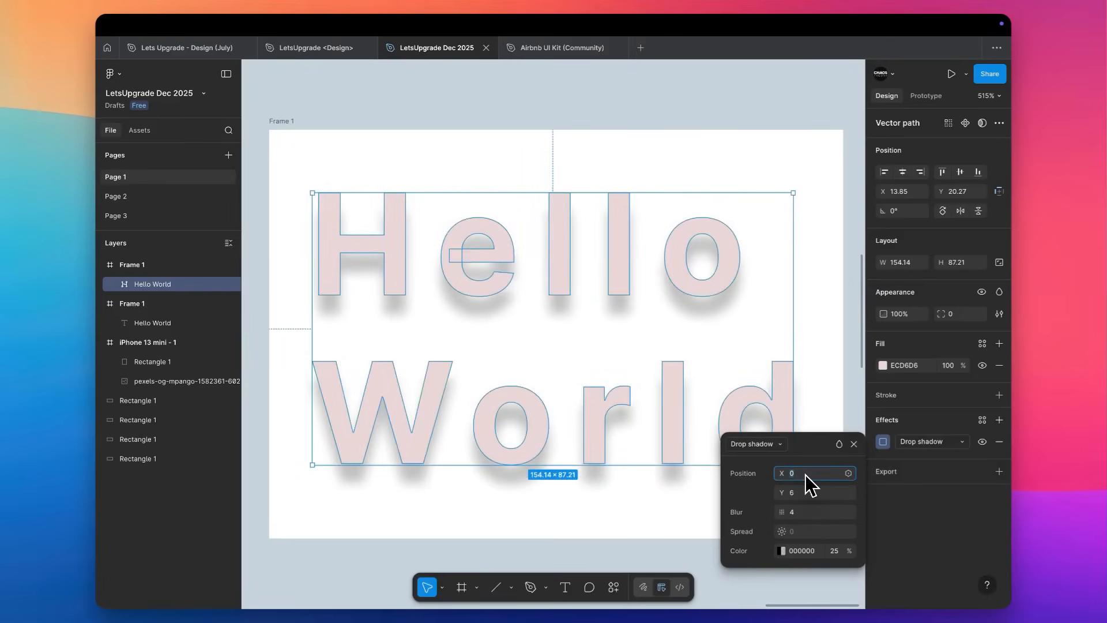
key(Up)
key(Up)
key(Up)
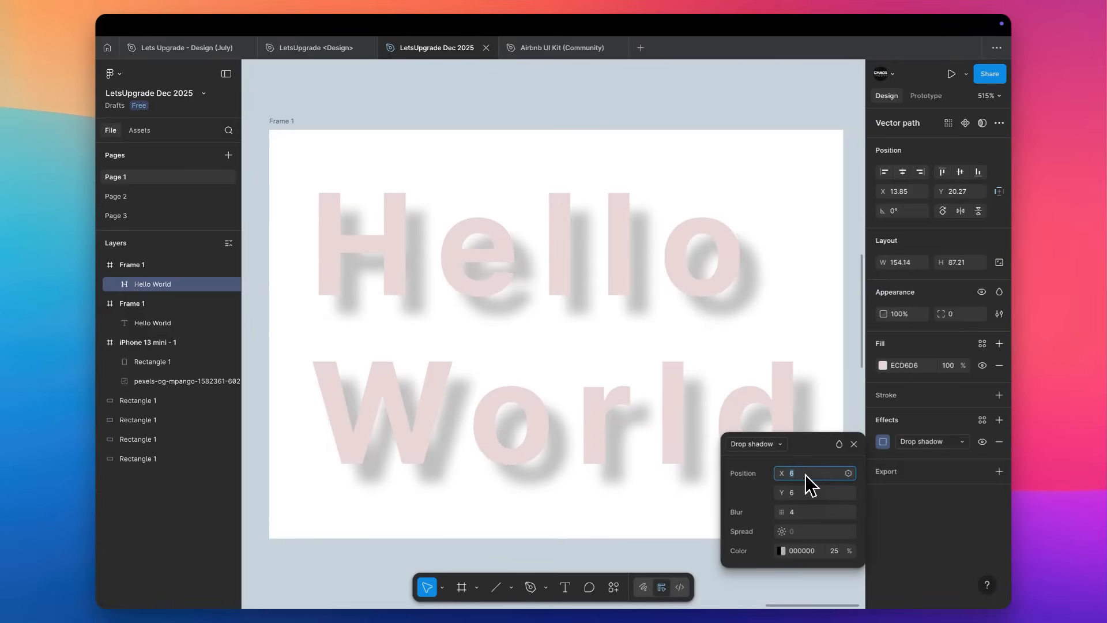
Fill the Hello World vector with white FFFFFF sampled from the frame background.
click(807, 179)
click(706, 224)
key(i)
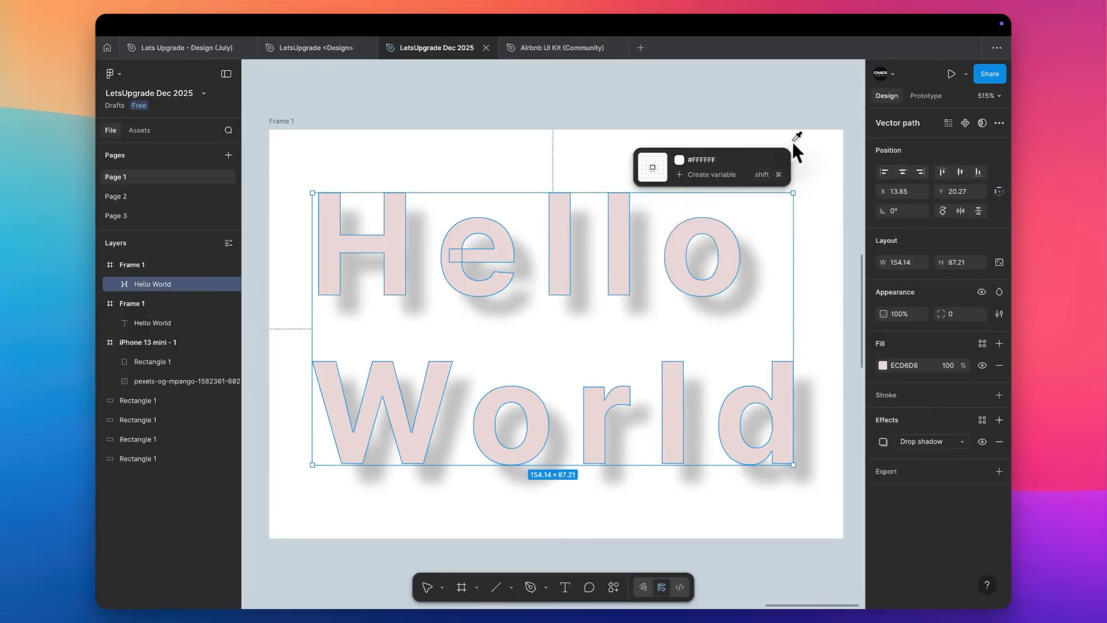
click(792, 142)
click(777, 62)
scroll(767, 95, down, 2)
scroll(767, 96, right, 1)
click(665, 229)
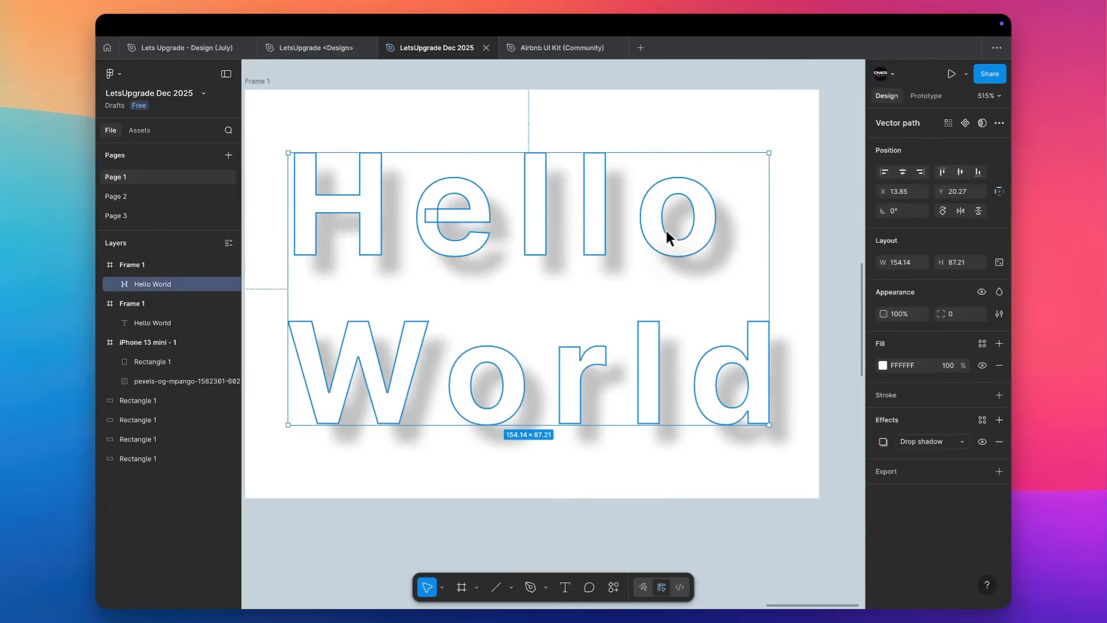
Set the Hello World drop shadow's offset to X 3, Y 3 and its blur to 6.
click(883, 442)
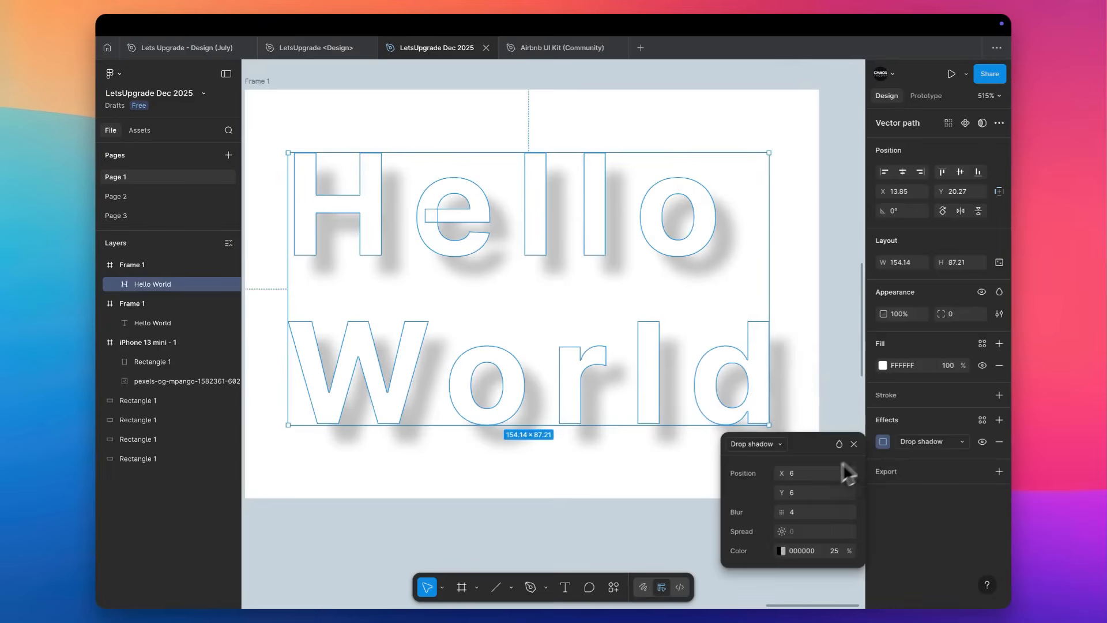
click(799, 474)
text(3)
key(Return)
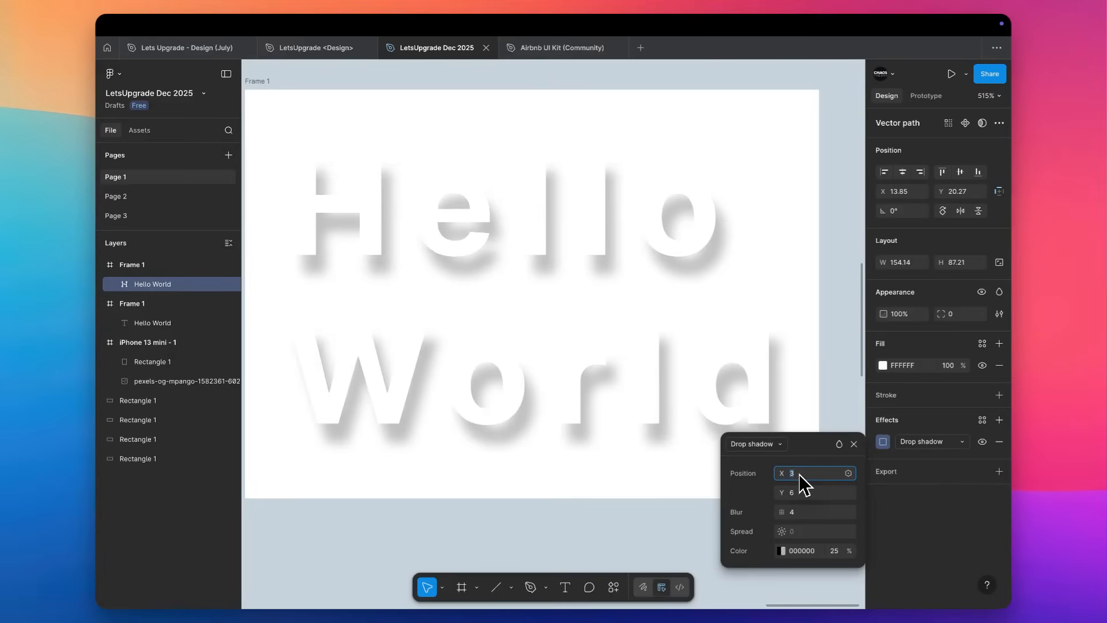
click(798, 493)
text(3)
key(Return)
click(799, 513)
text(5)
key(Return)
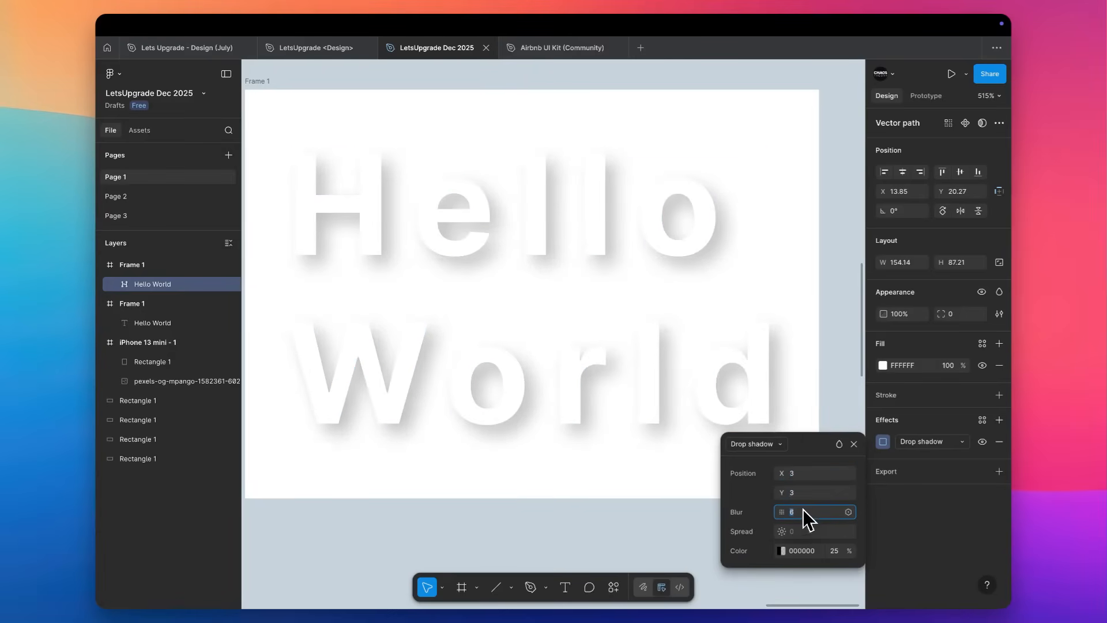
Set the drop shadow colour's opacity to about 26% and close the effect settings.
click(784, 550)
drag(684, 518, 637, 522)
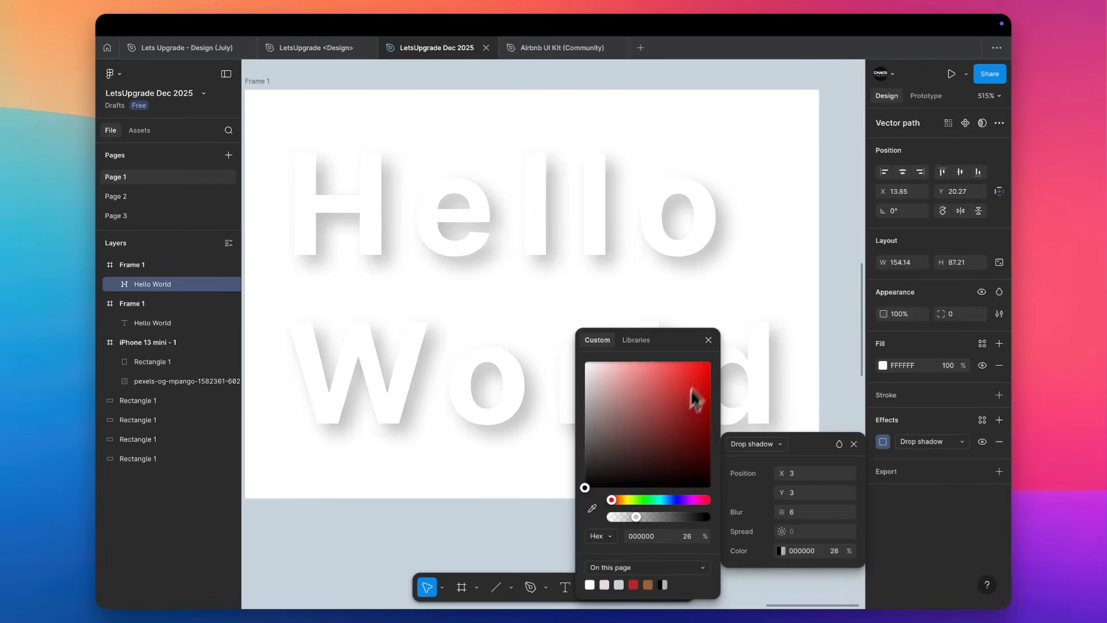
click(709, 339)
click(837, 421)
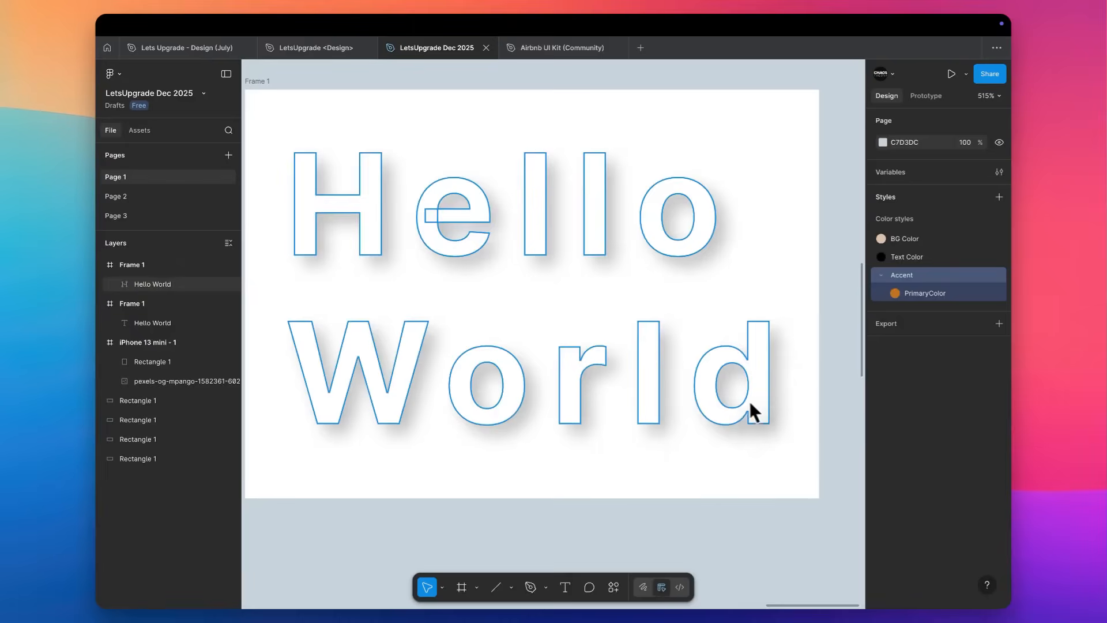
click(730, 411)
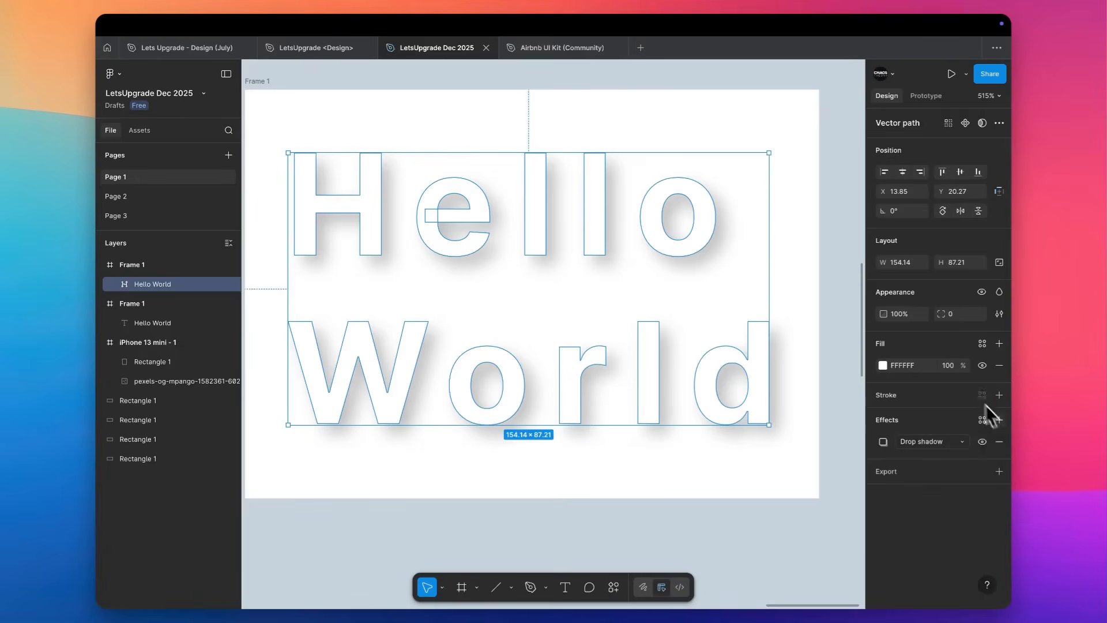
click(932, 448)
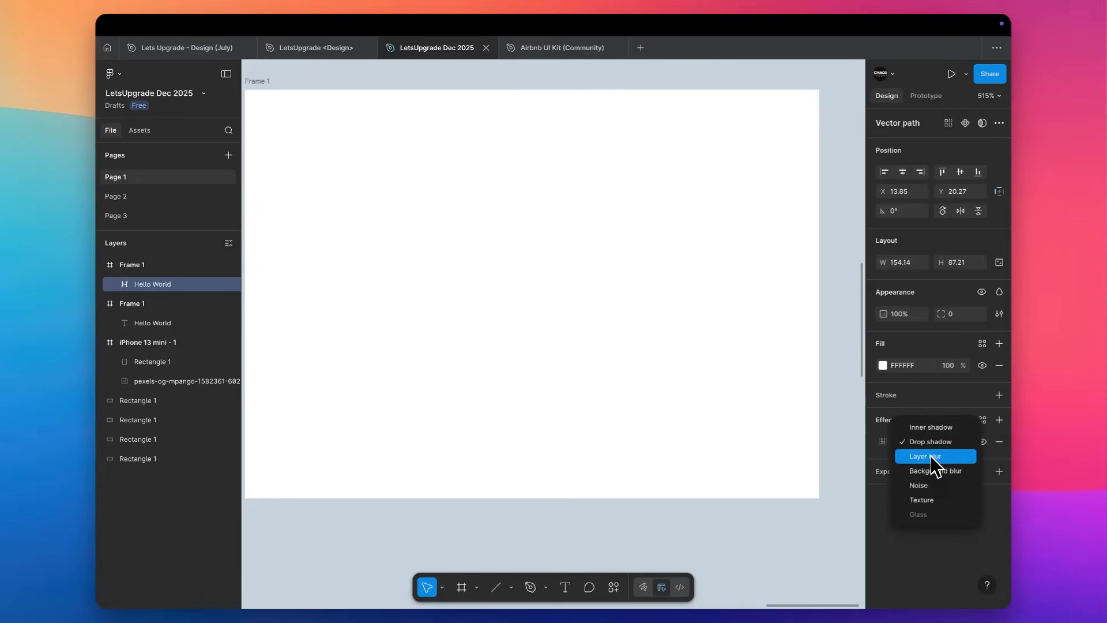
click(858, 446)
Duplicate the orange rectangle into the top of the iPhone 13 mini frame and resize it to 375 × 171 across the frame's full width.
scroll(857, 445, down, 5)
scroll(857, 445, left, 7)
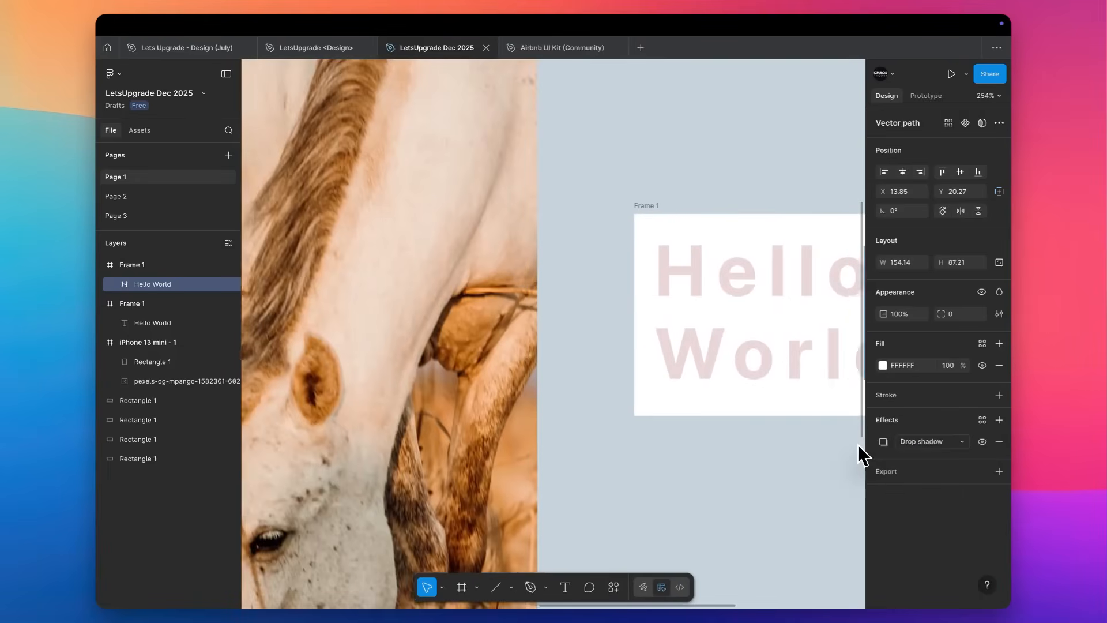
scroll(857, 444, left, 8)
scroll(857, 445, down, 5)
scroll(857, 445, right, 3)
click(504, 282)
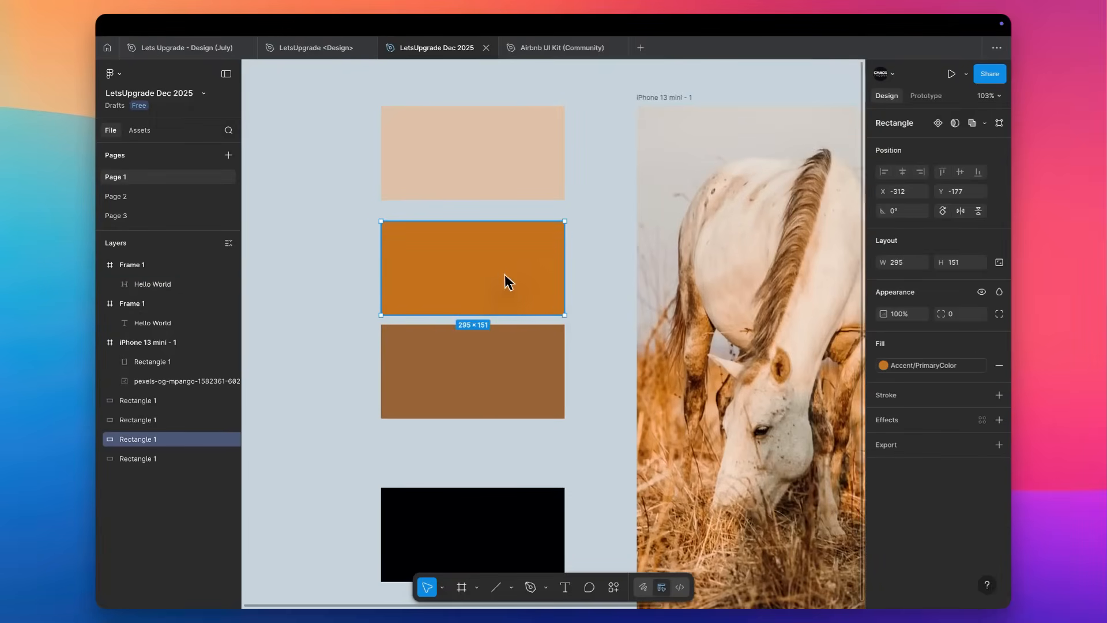
drag(504, 275, 763, 320)
scroll(714, 307, right, 4)
drag(582, 326, 608, 169)
click(903, 171)
drag(683, 168, 709, 166)
drag(500, 179, 474, 179)
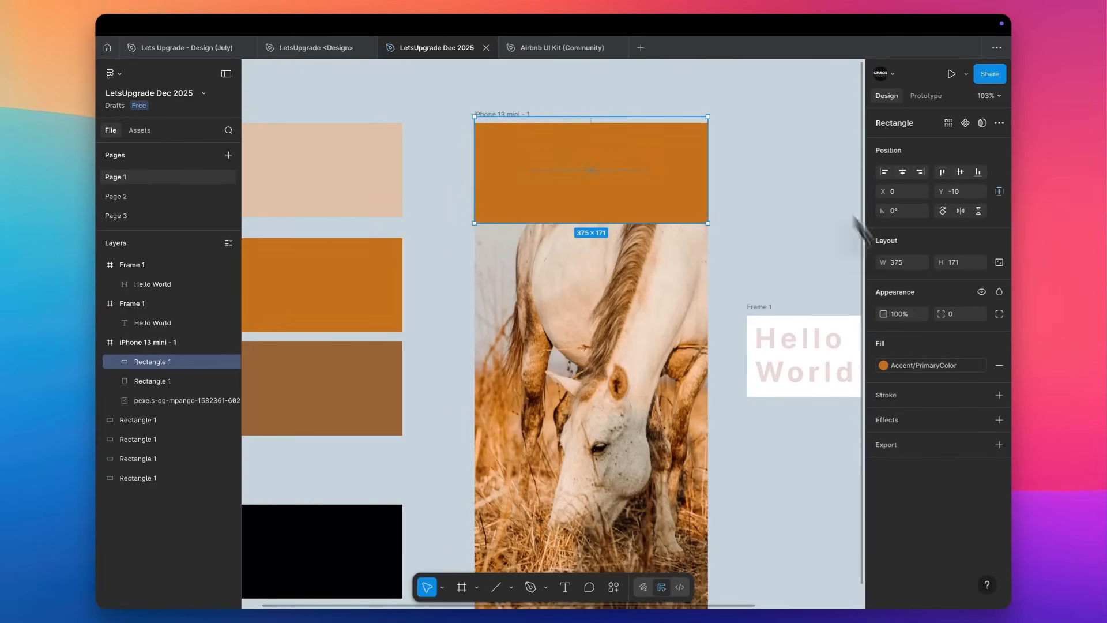
Add a uniform layer blur of 100 to the orange rectangle in the iPhone frame.
click(936, 425)
click(920, 440)
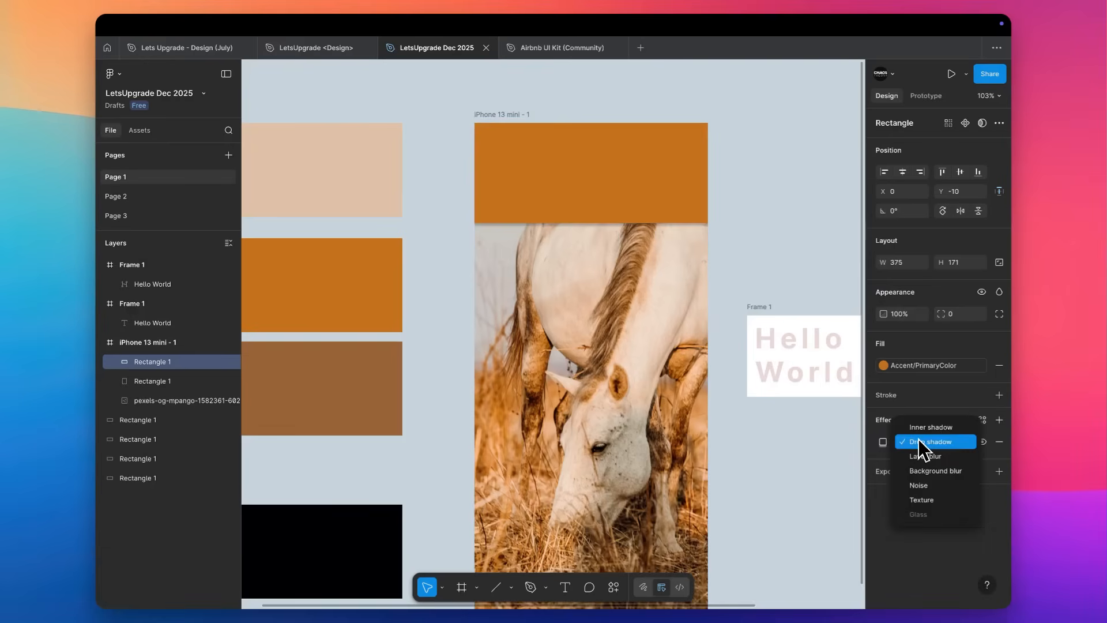
click(924, 457)
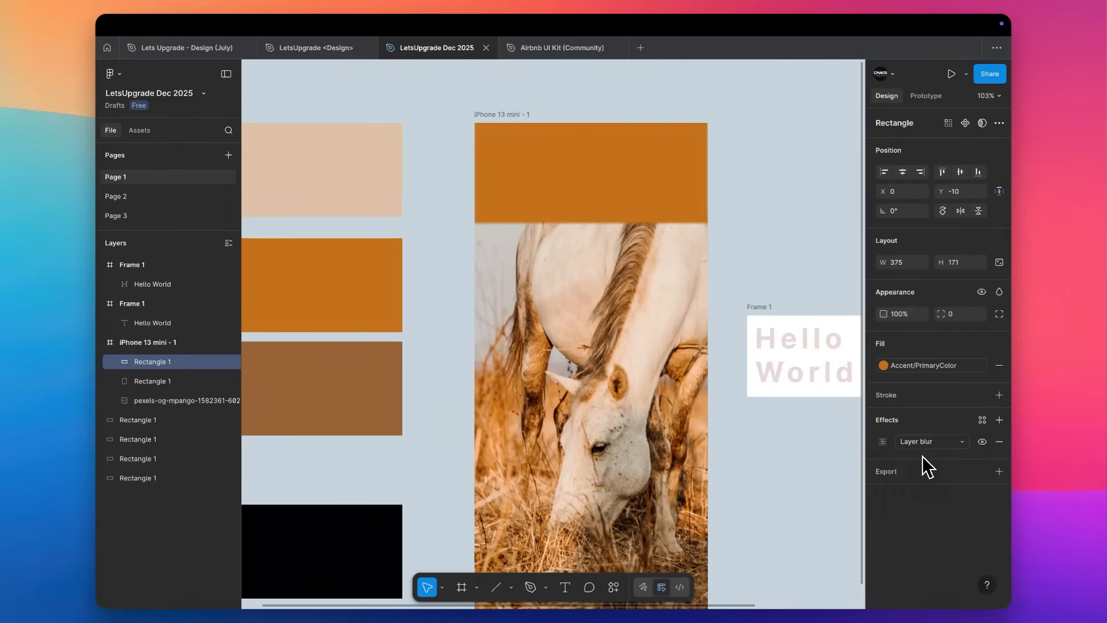
click(883, 442)
click(809, 487)
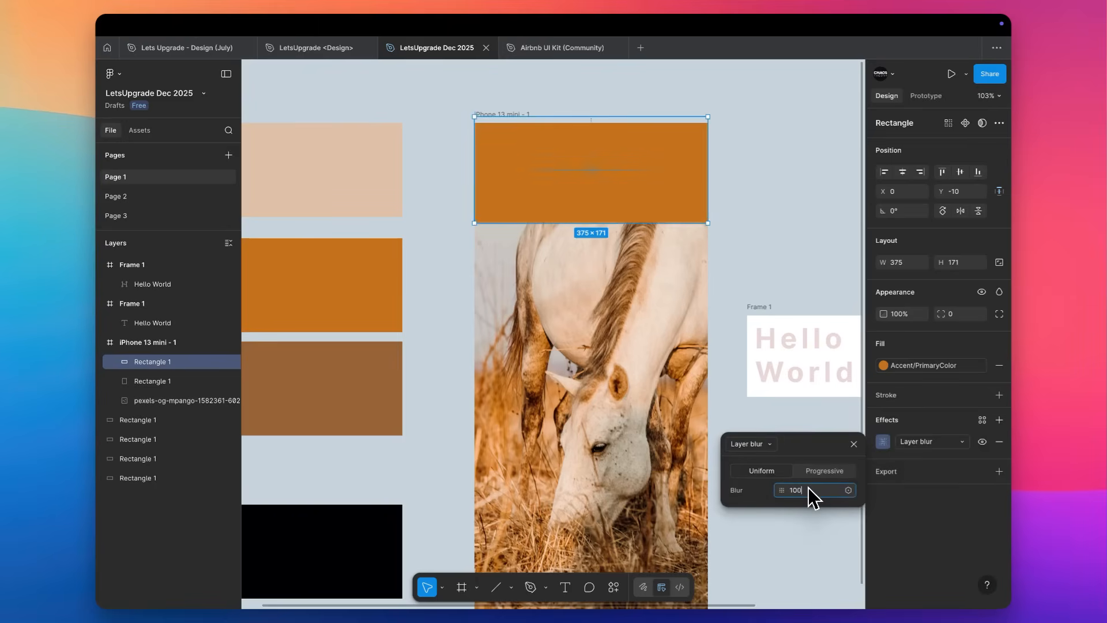
key(Return)
Move the blurred orange rectangle over the bottom of the iPhone frame and enlarge it to about 518 × 200, beyond the frame's sides.
drag(568, 159, 513, 372)
scroll(512, 359, down, 3)
drag(534, 248, 548, 456)
drag(663, 456, 753, 450)
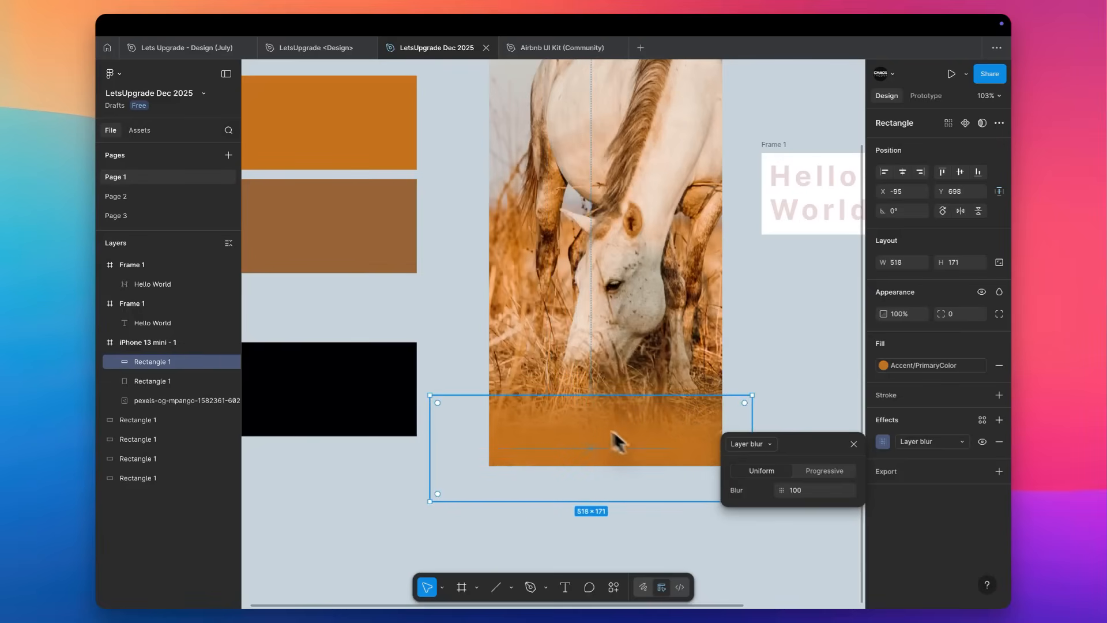
mouse_move(615, 396)
mouse_down()
mouse_move(615, 366)
mouse_move(615, 378)
mouse_up()
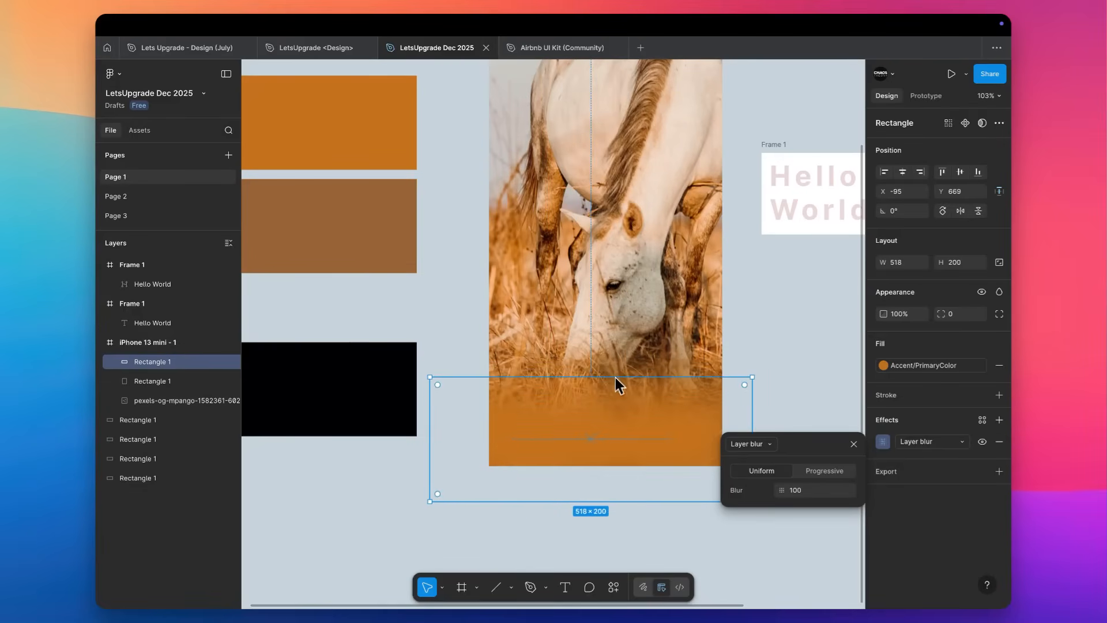
click(764, 329)
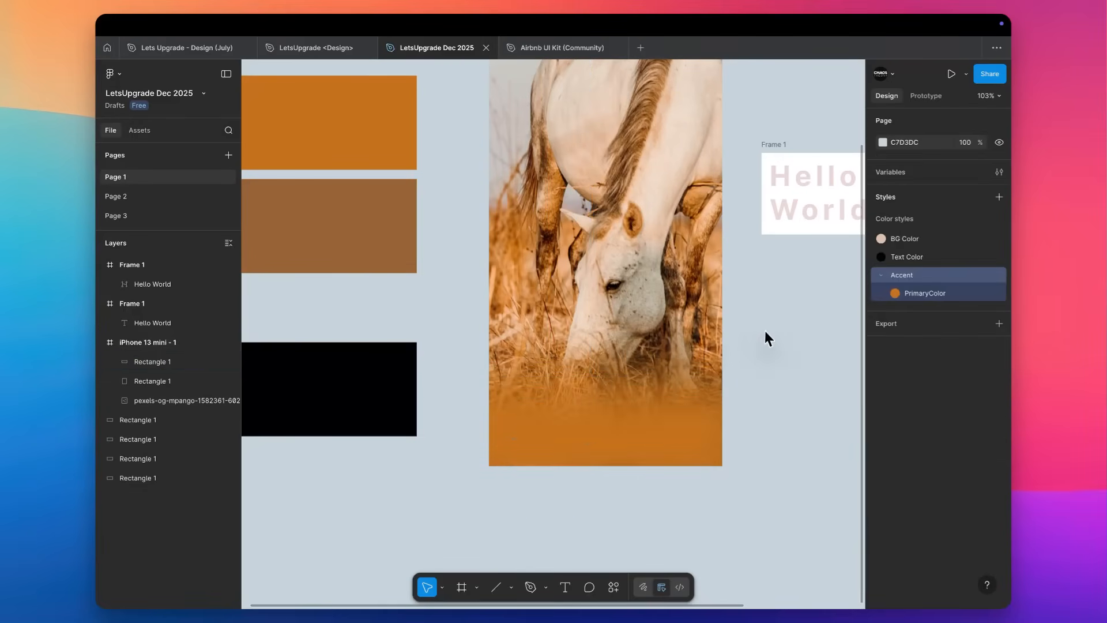
Draw a rectangle about 375 × 131 across the iPhone frame's bottom and fill it with C5721D sampled from the orange rectangle.
scroll(764, 329, right, 3)
scroll(764, 329, up, 2)
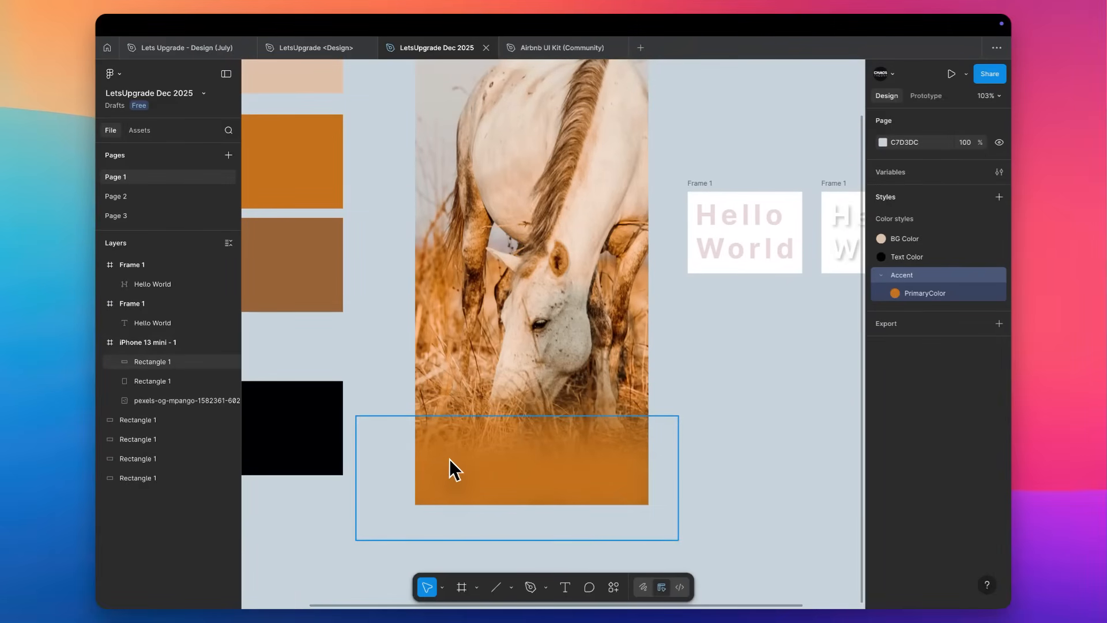
key(r)
drag(417, 434, 649, 515)
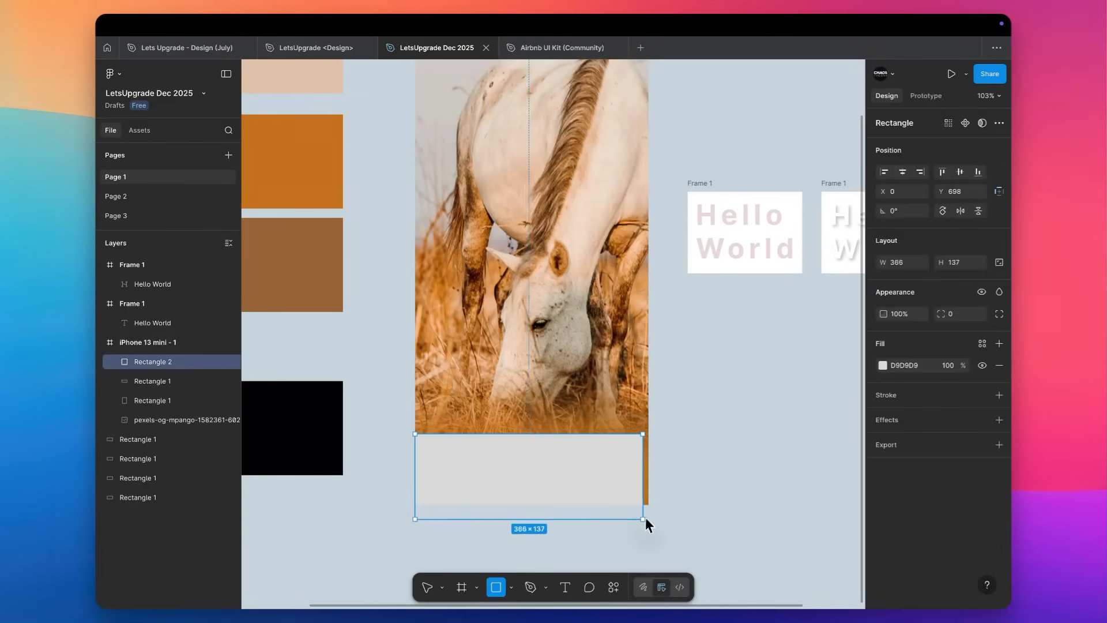
key(i)
click(298, 132)
click(822, 452)
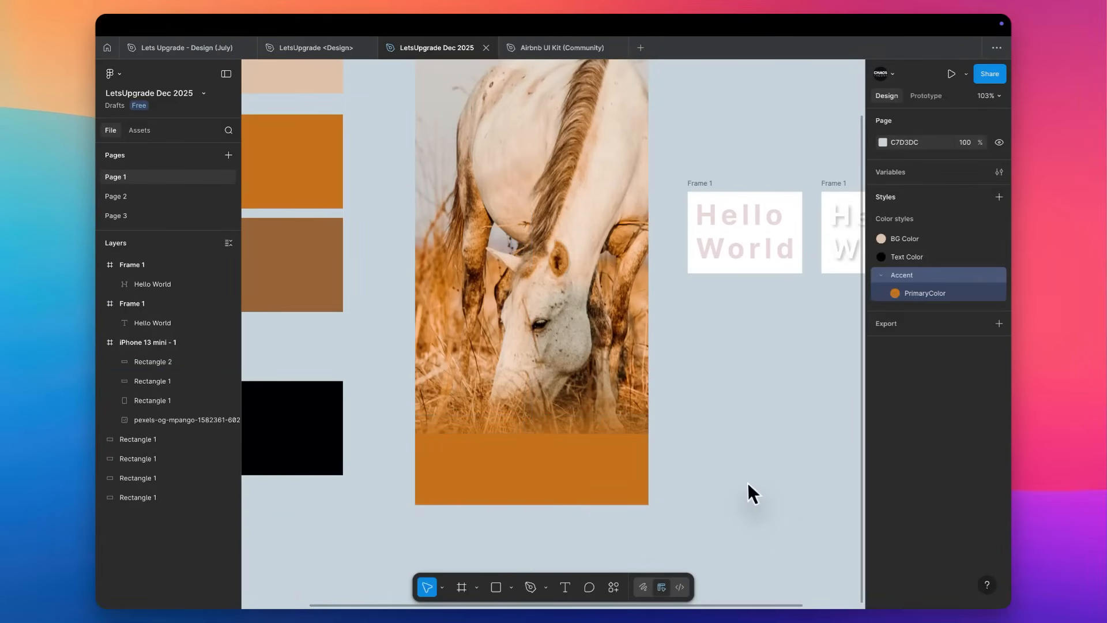
Move the solid orange rectangle out of the iPhone frame and back to its bottom edge at X 0, Y 681.
scroll(721, 496, up, 3)
scroll(721, 496, left, 1)
click(631, 533)
drag(632, 533, 761, 519)
drag(635, 538, 410, 526)
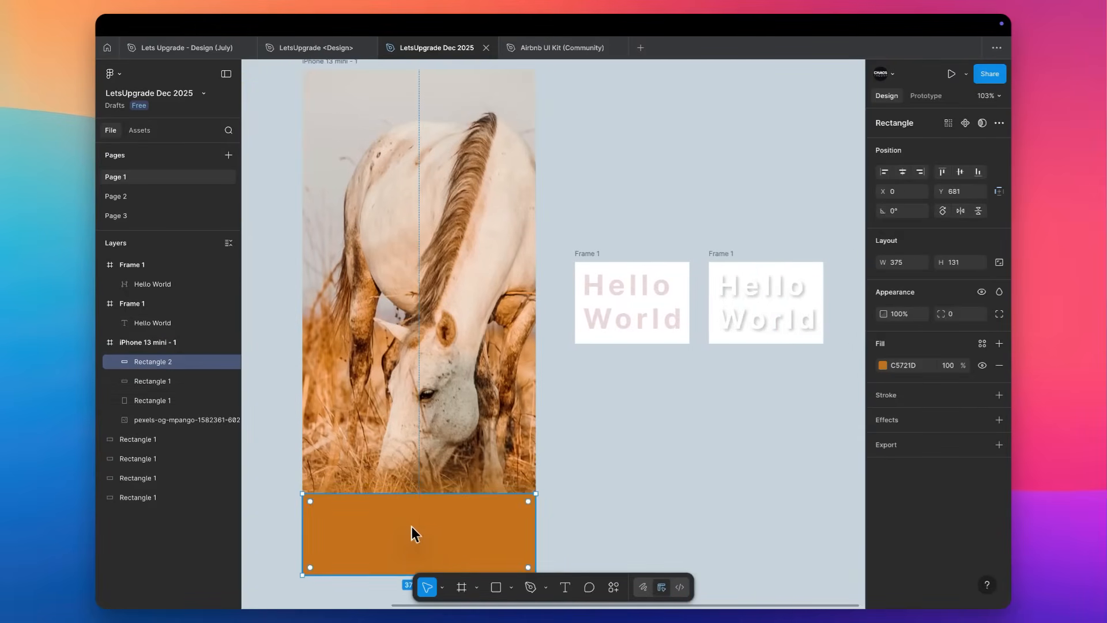
Delete the blurred orange rectangle and move the solid one outside the iPhone frame to about X 587, Y 319.
click(418, 488)
key(Delete)
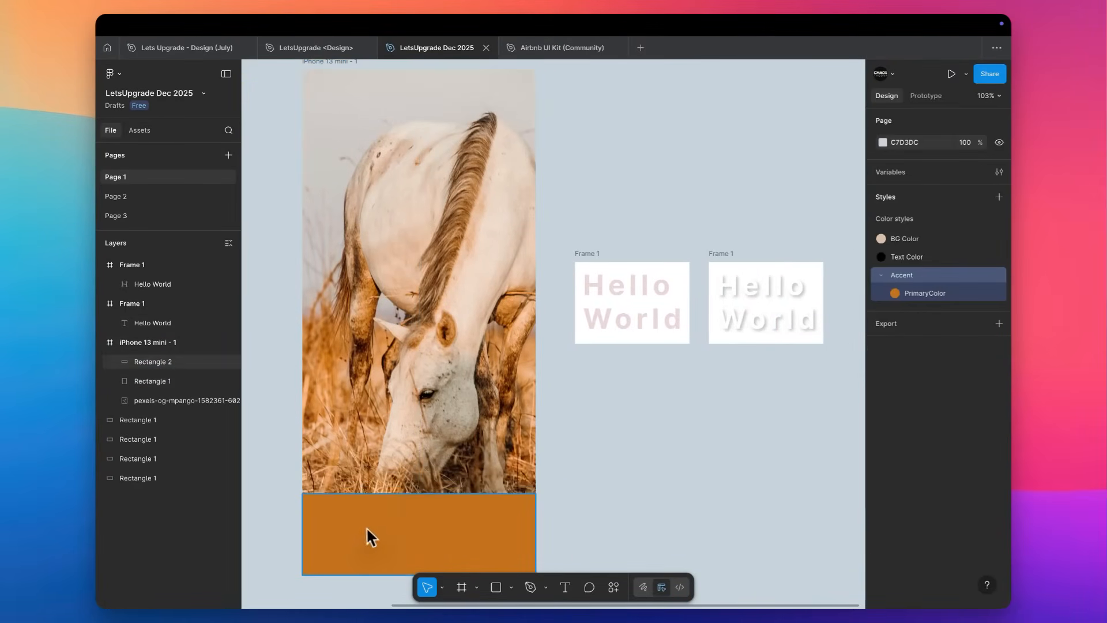
click(346, 524)
drag(327, 515, 631, 513)
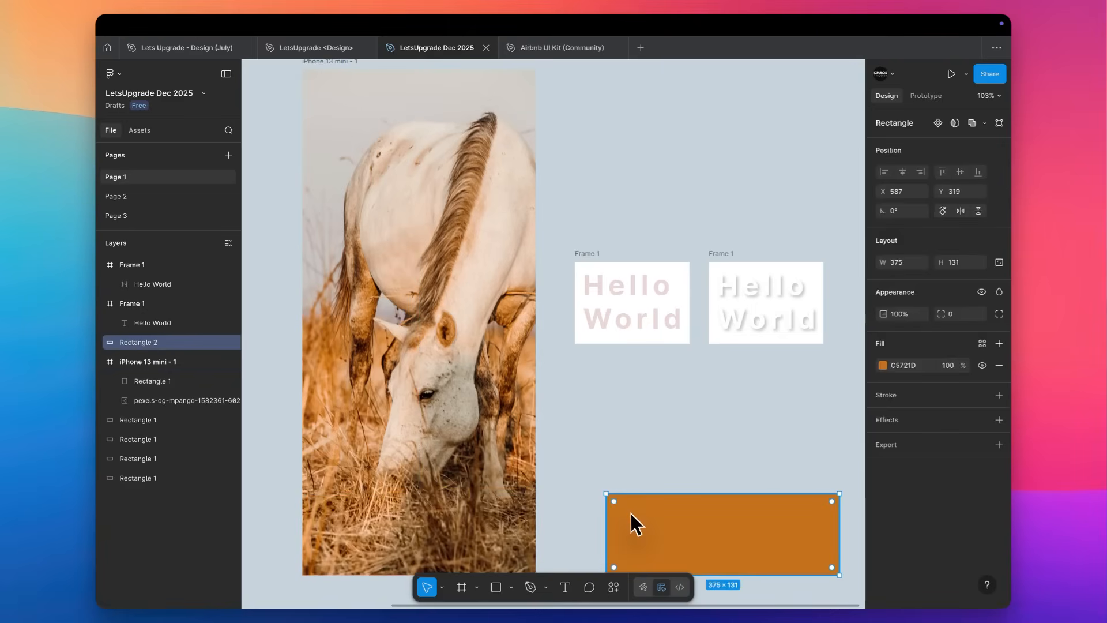
Give the solid orange rectangle a background blur effect and move it onto the iPhone frame at about X 41, Y 558.
click(936, 423)
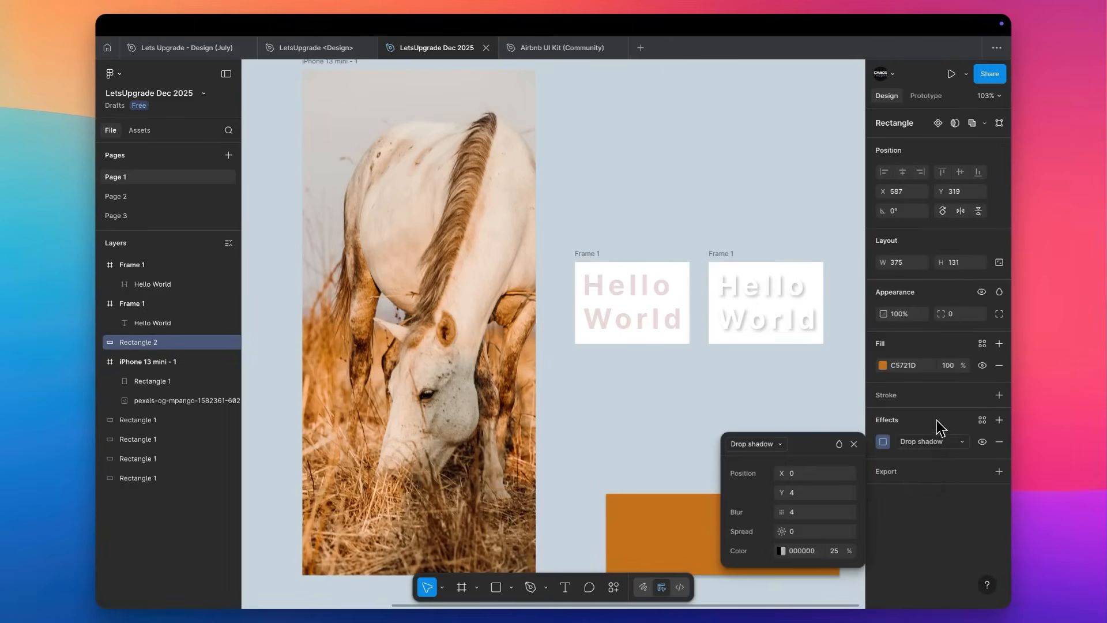
click(919, 442)
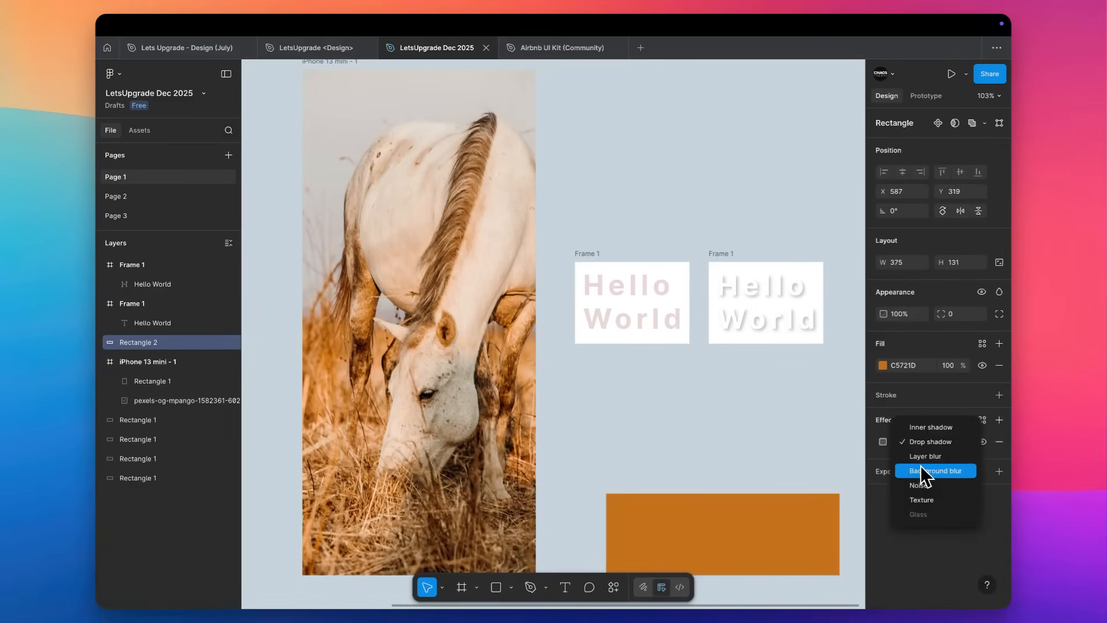
click(925, 469)
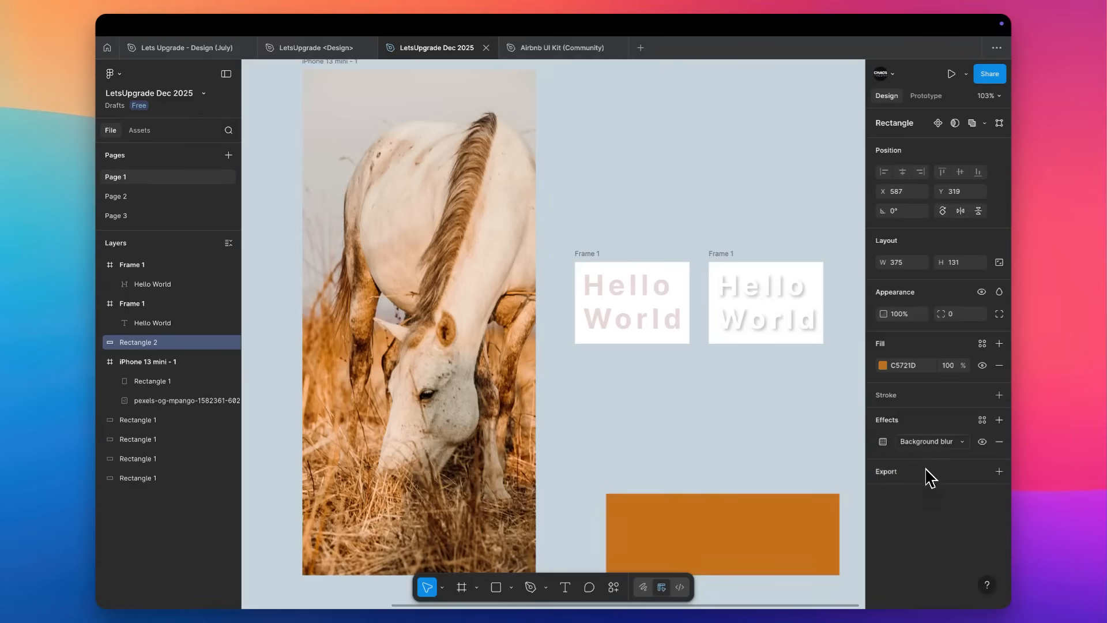
drag(766, 533, 489, 458)
scroll(489, 458, left, 1)
scroll(489, 458, down, 1)
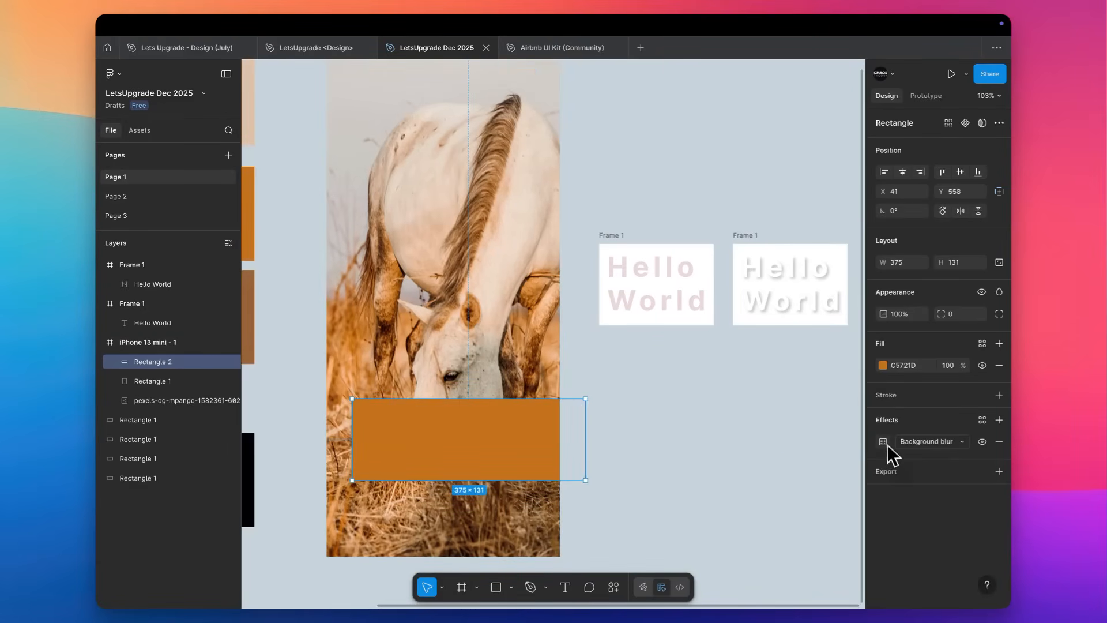
Set the blurred rectangle's fill to 50% opacity and change its colour to 000000.
click(949, 366)
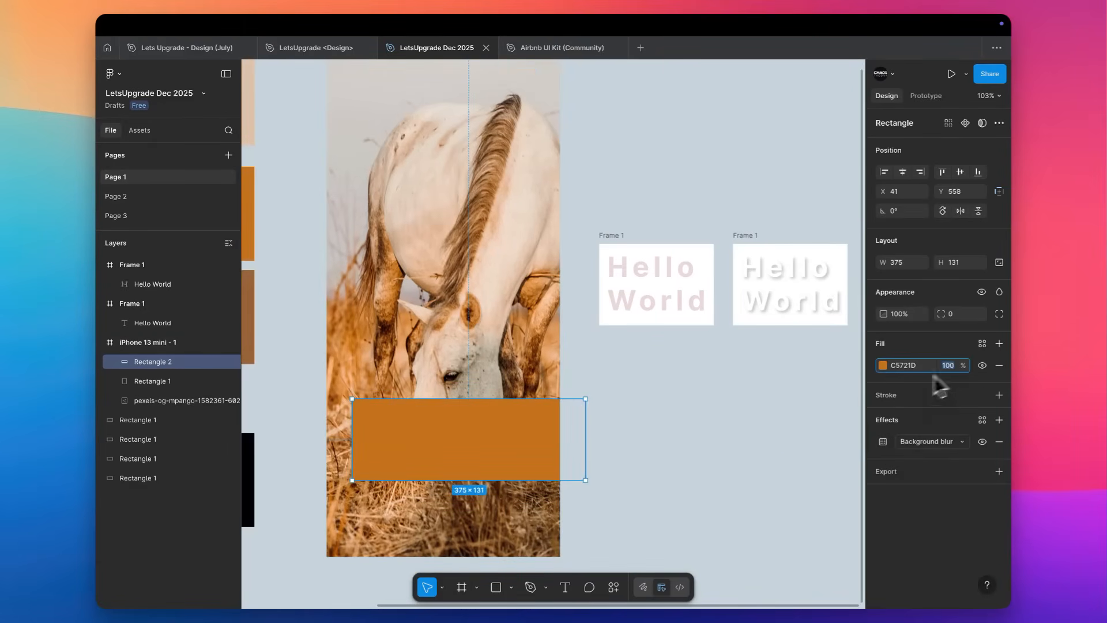
text(50)
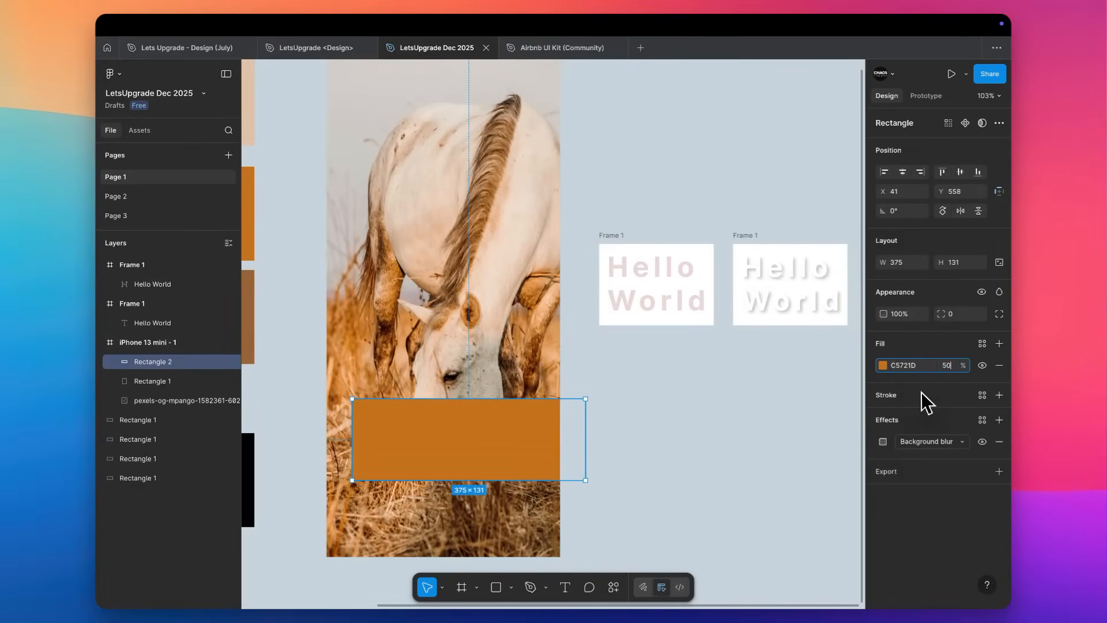
key(Return)
click(658, 437)
click(495, 450)
click(891, 365)
click(766, 579)
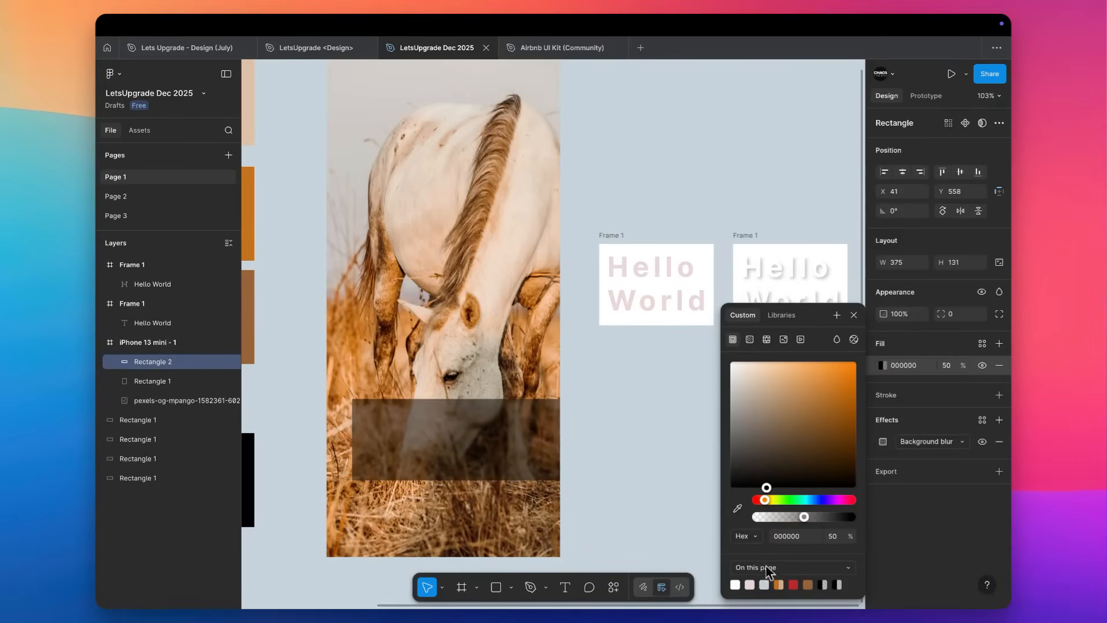
click(642, 483)
click(469, 444)
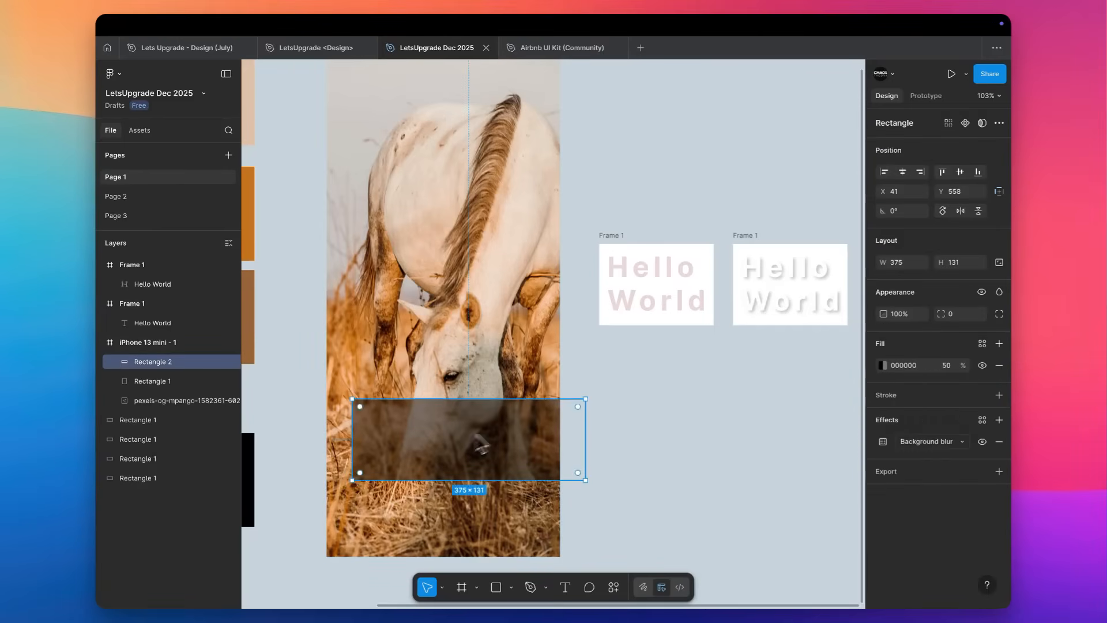
Set the rectangle's uniform background blur to 20 and inspect it over the horse photo.
click(882, 442)
text(20)
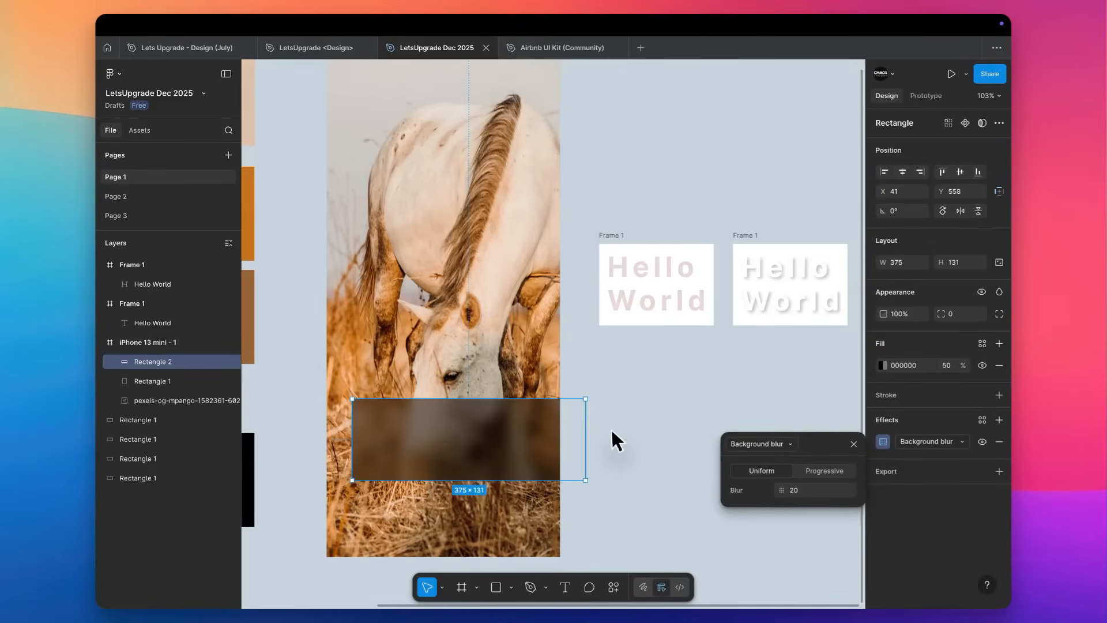
click(611, 431)
scroll(610, 433, left, 4)
scroll(610, 432, up, 3)
scroll(610, 433, down, 2)
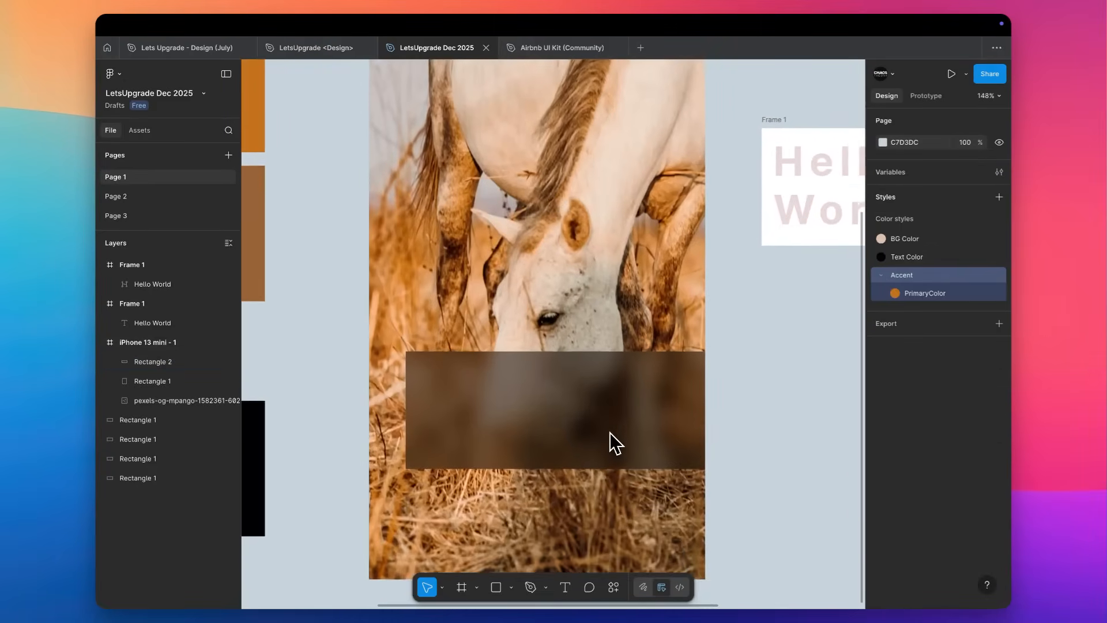
Change the blurred rectangle's fill to white FFFFFF at 11% opacity.
click(583, 418)
click(882, 365)
drag(835, 392, 730, 361)
drag(793, 517, 770, 507)
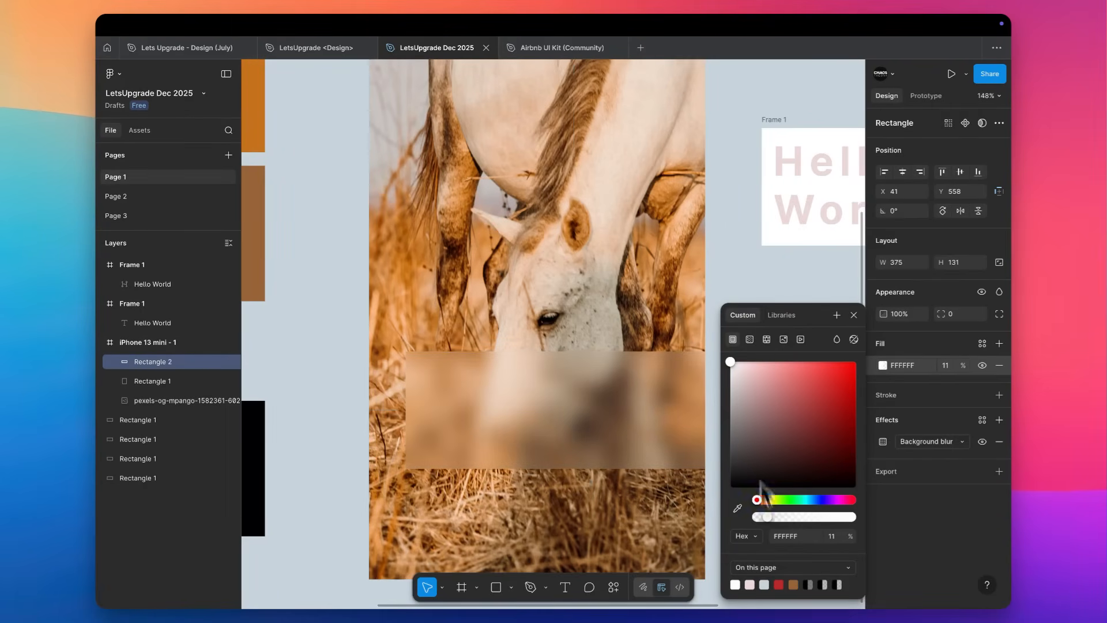
click(741, 249)
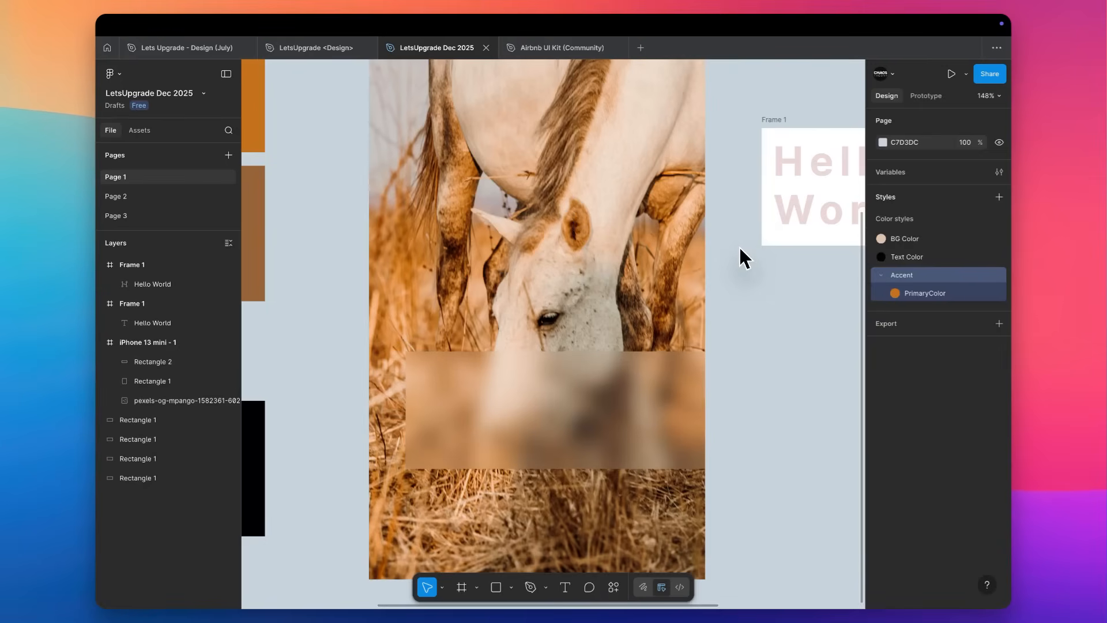
Reduce the blurred rectangle's height to about 87 around its centre, keeping its width.
scroll(739, 247, down, 3)
click(626, 375)
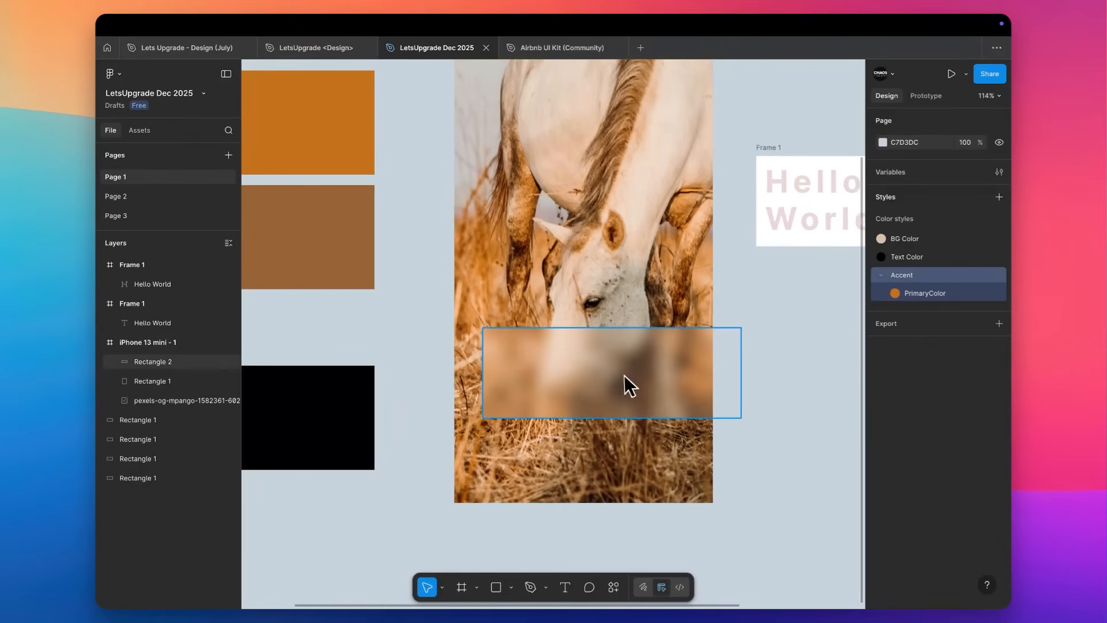
scroll(624, 374, up, 2)
scroll(624, 374, up, 2)
scroll(624, 374, right, 1)
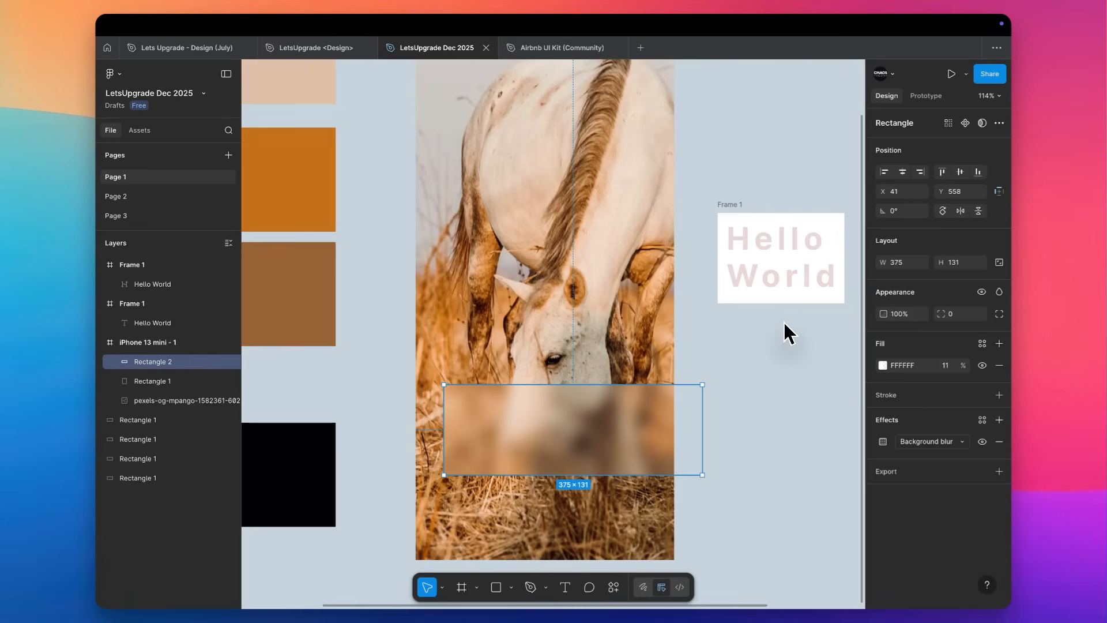
click(749, 372)
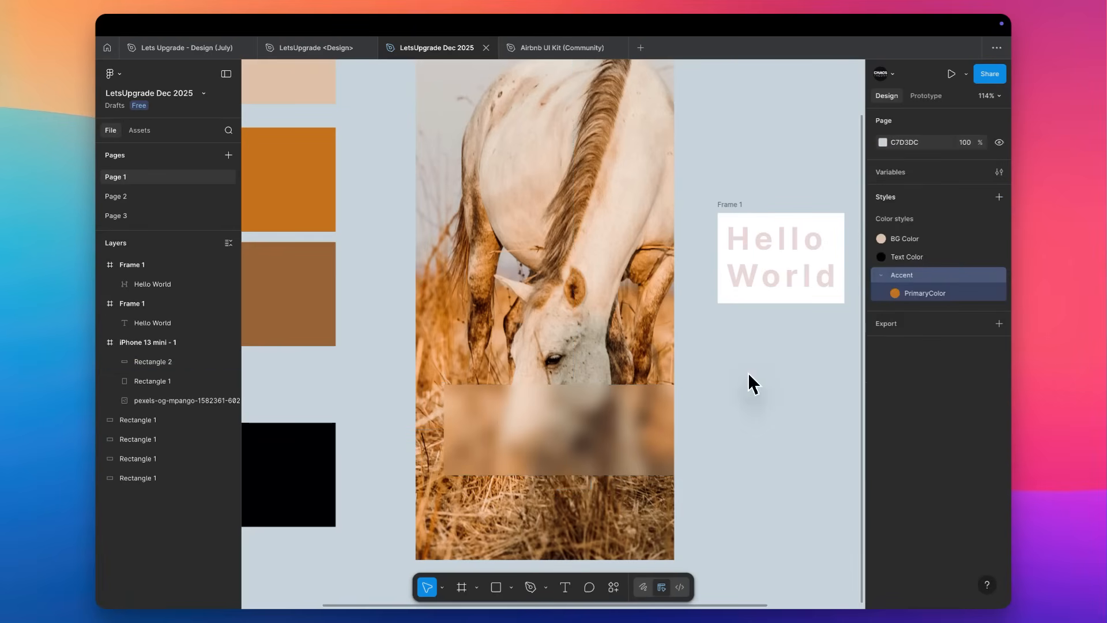
click(574, 422)
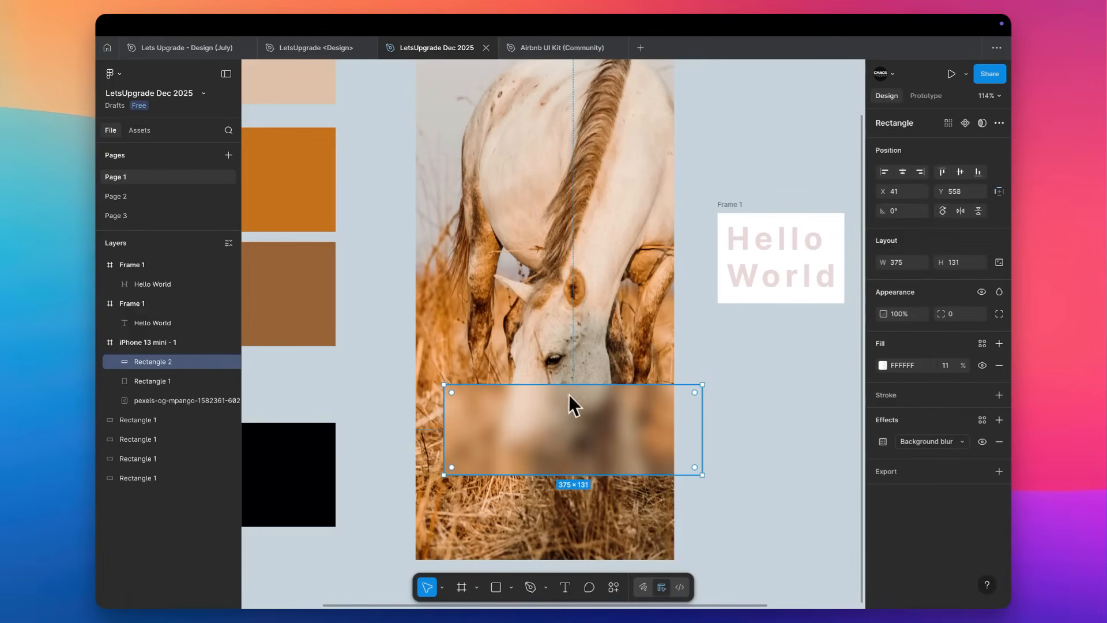
drag(570, 385, 574, 400)
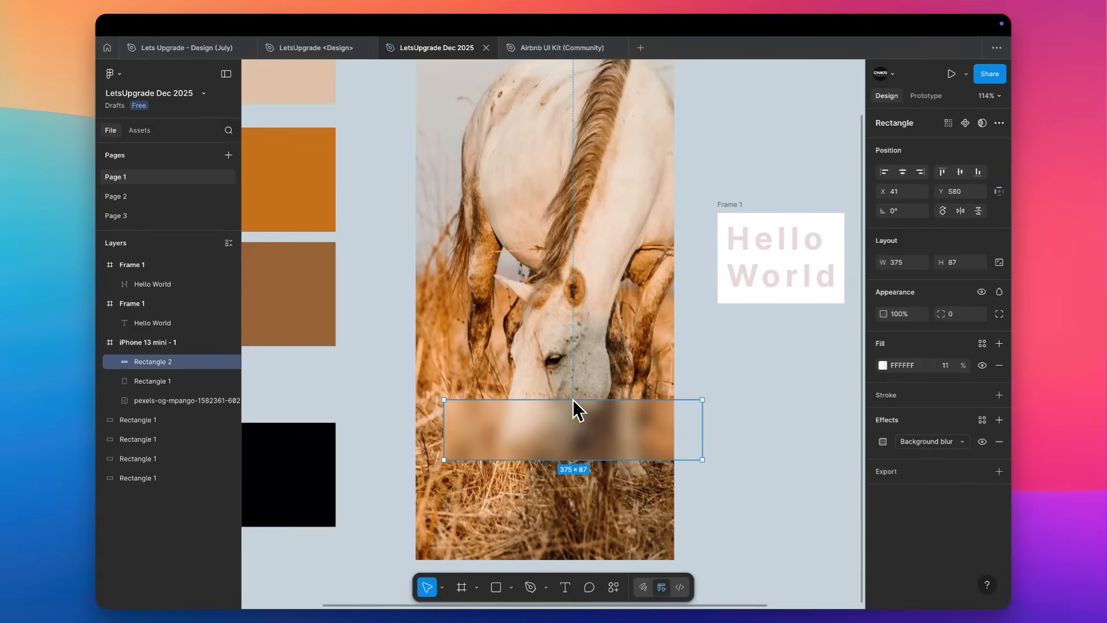
Move the blurred rectangle out of the iPhone frame to about X 504, Y 240 and delete it.
drag(500, 428, 748, 442)
scroll(747, 442, right, 1)
scroll(748, 448, right, 2)
scroll(748, 449, down, 1)
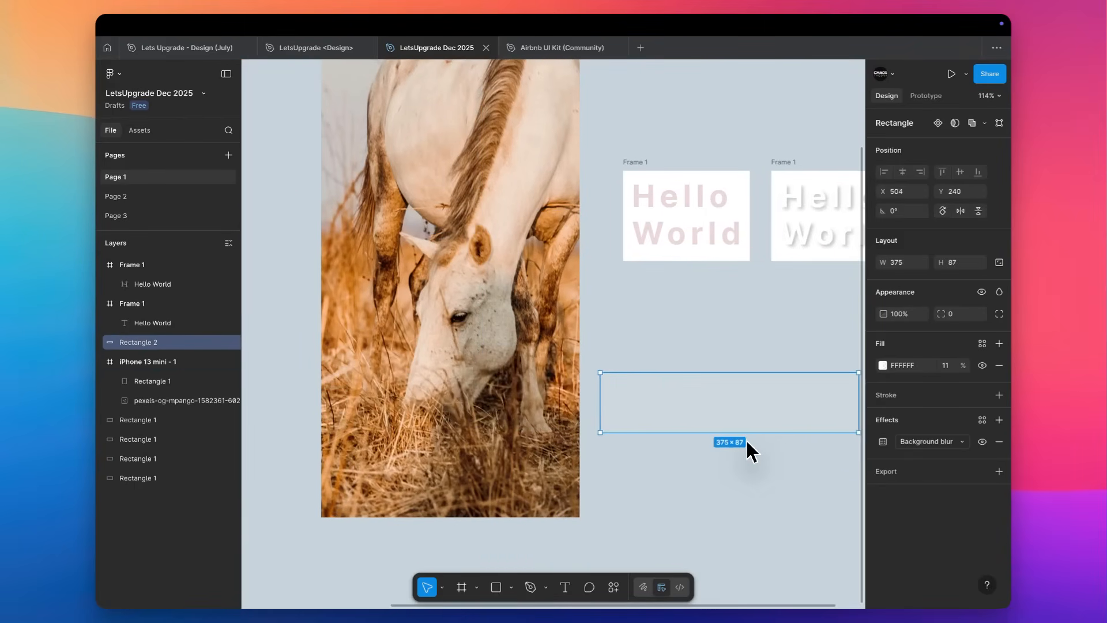
key(Delete)
scroll(784, 334, right, 1)
scroll(784, 334, up, 1)
scroll(779, 341, down, 3)
scroll(711, 375, left, 1)
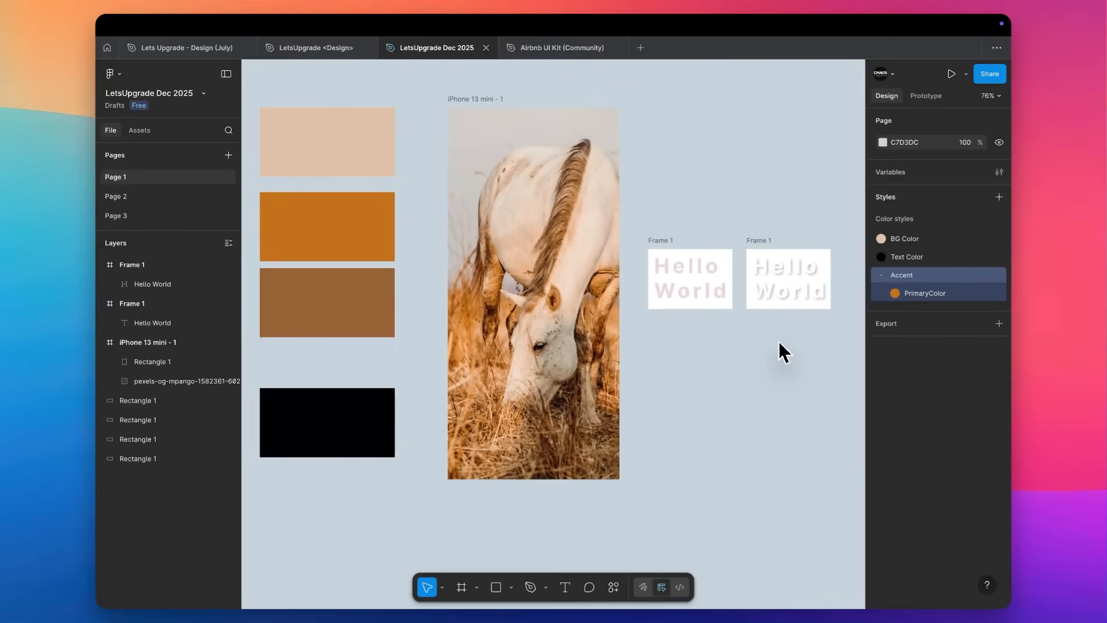
Add a drop shadow with default settings to the black rectangle and look through the available effect types.
scroll(523, 377, up, 5)
click(231, 440)
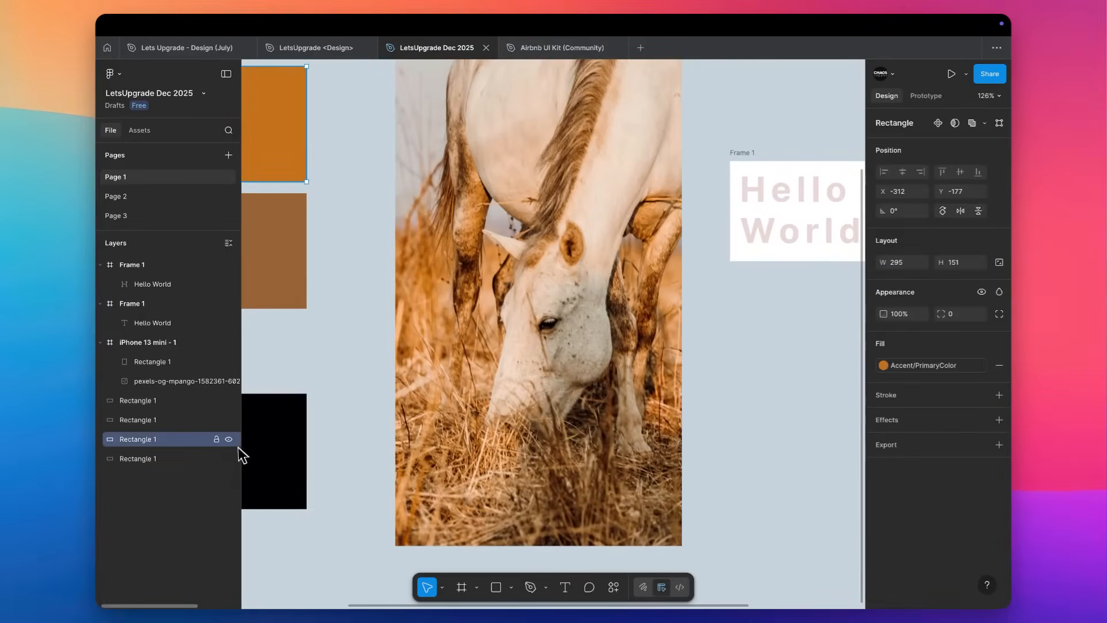
click(268, 448)
click(930, 420)
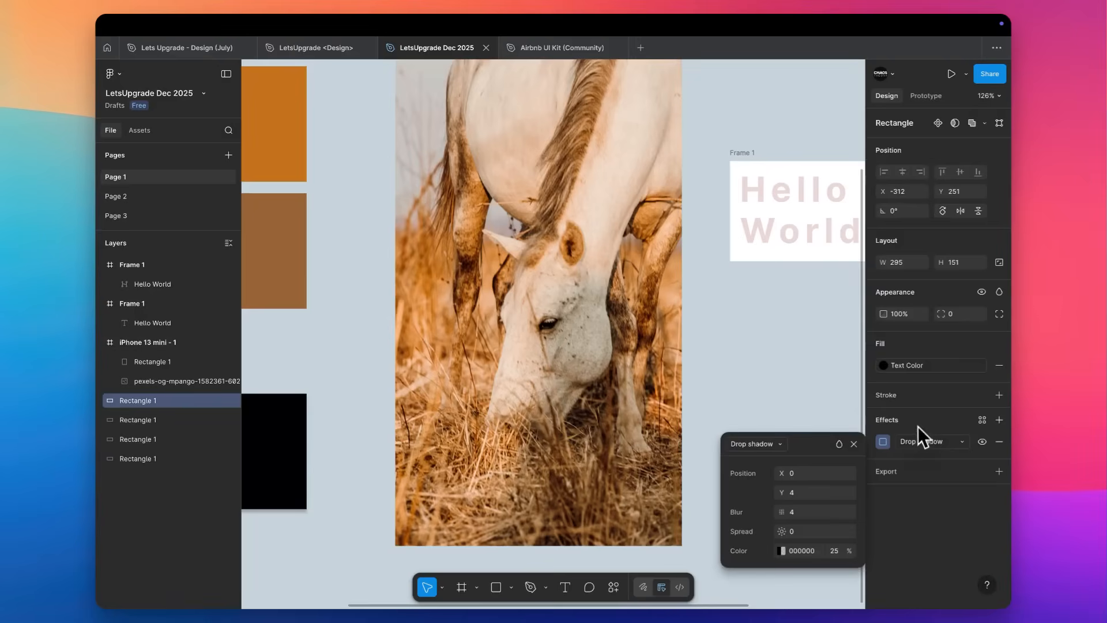
click(919, 442)
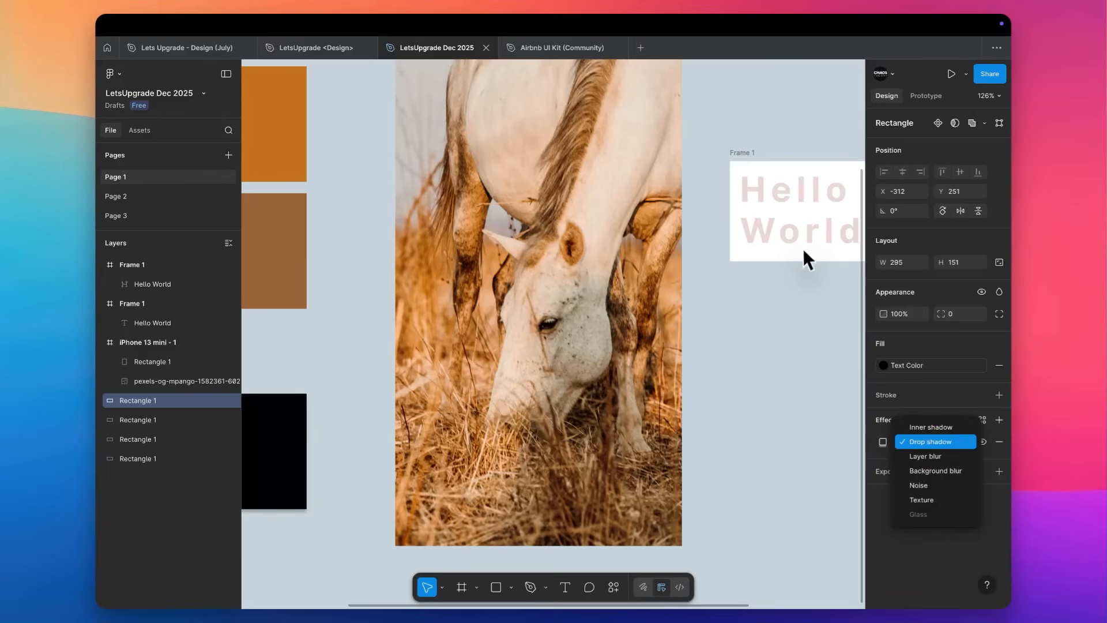
click(782, 221)
Change the effect on the white outlined Hello World vector from drop shadow to inner shadow.
scroll(780, 219, up, 6)
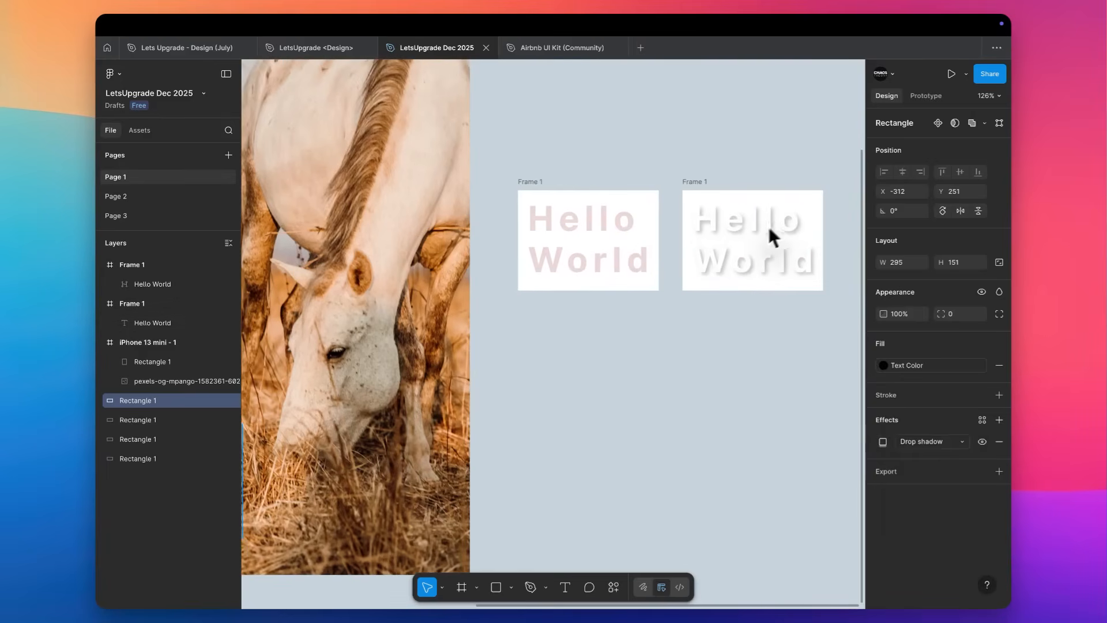
key(Escape)
click(779, 200)
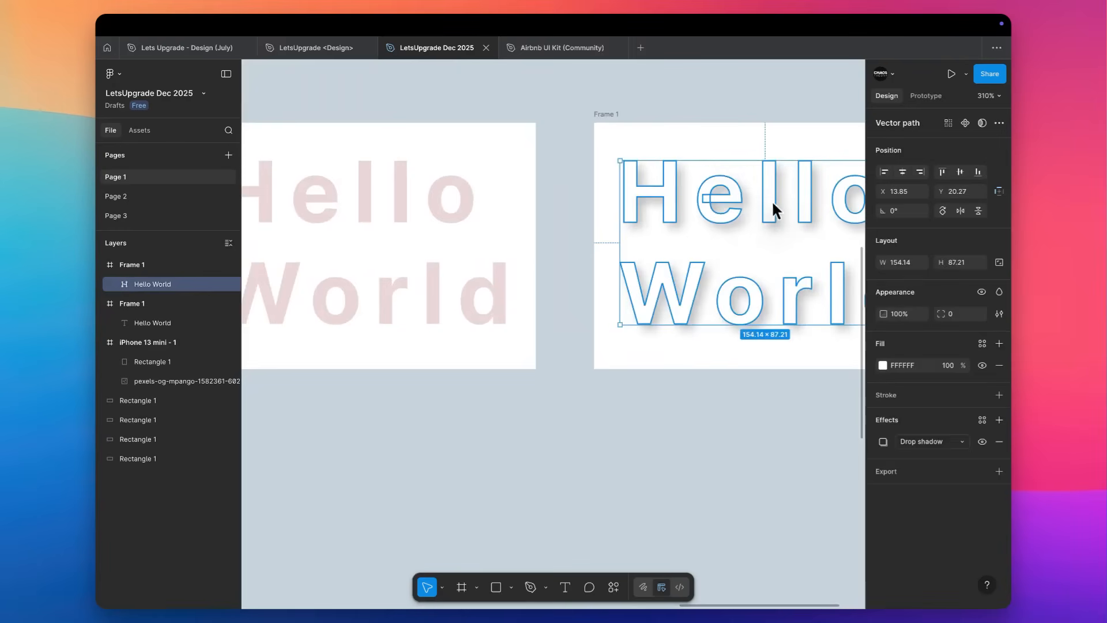
click(930, 444)
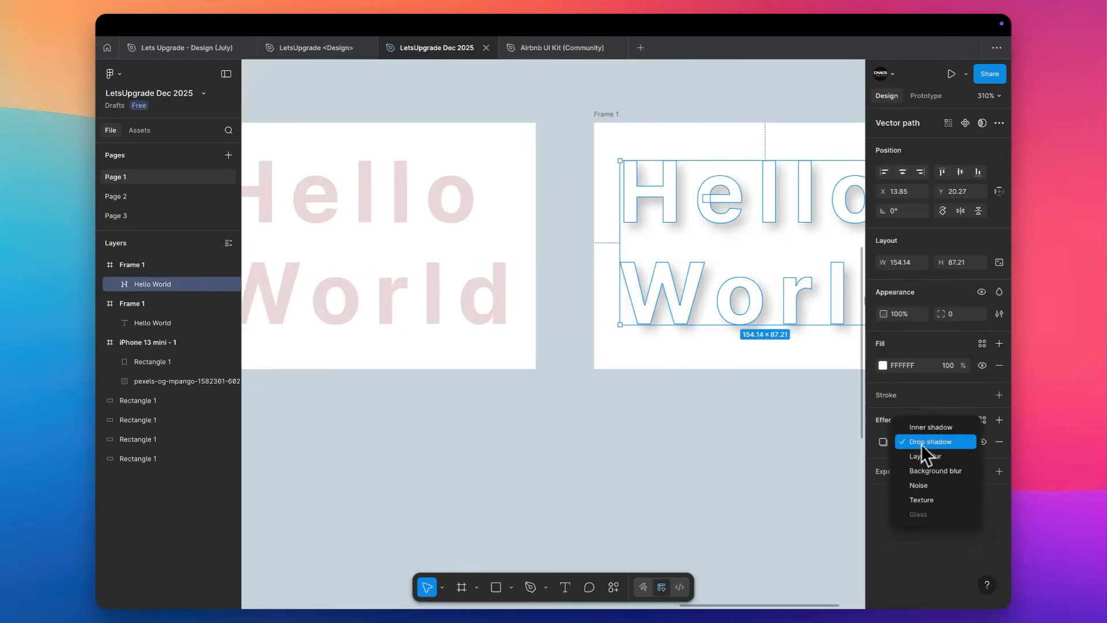
click(942, 427)
scroll(746, 375, right, 4)
scroll(745, 375, up, 1)
key(Escape)
scroll(729, 375, up, 3)
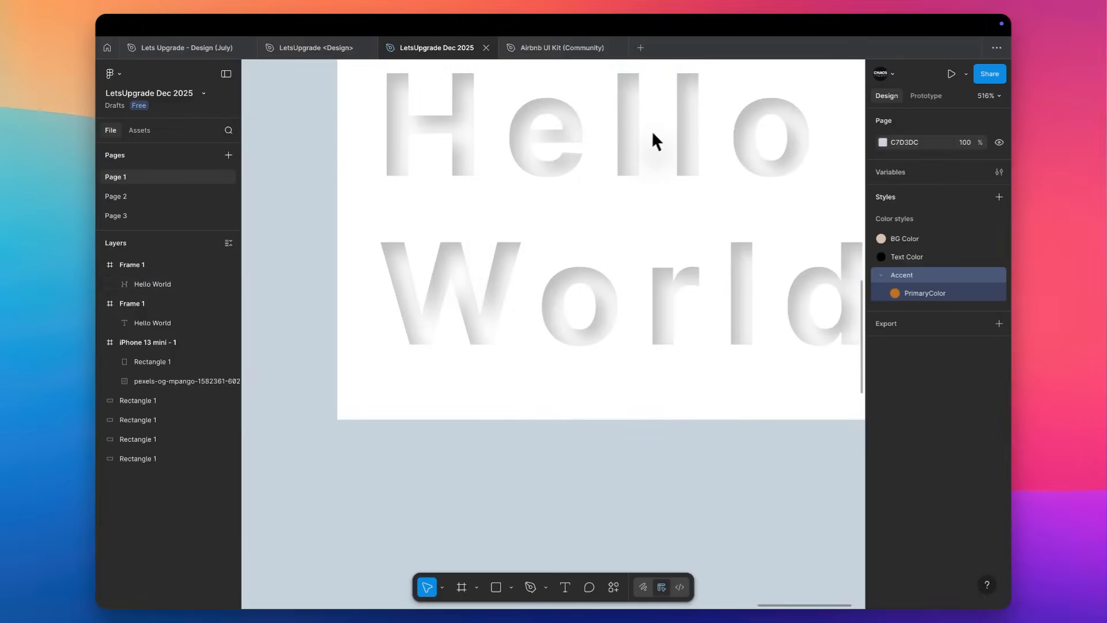
Set the inner shadow's position on the Hello World vector to X 3, Y 0.
click(626, 143)
click(886, 441)
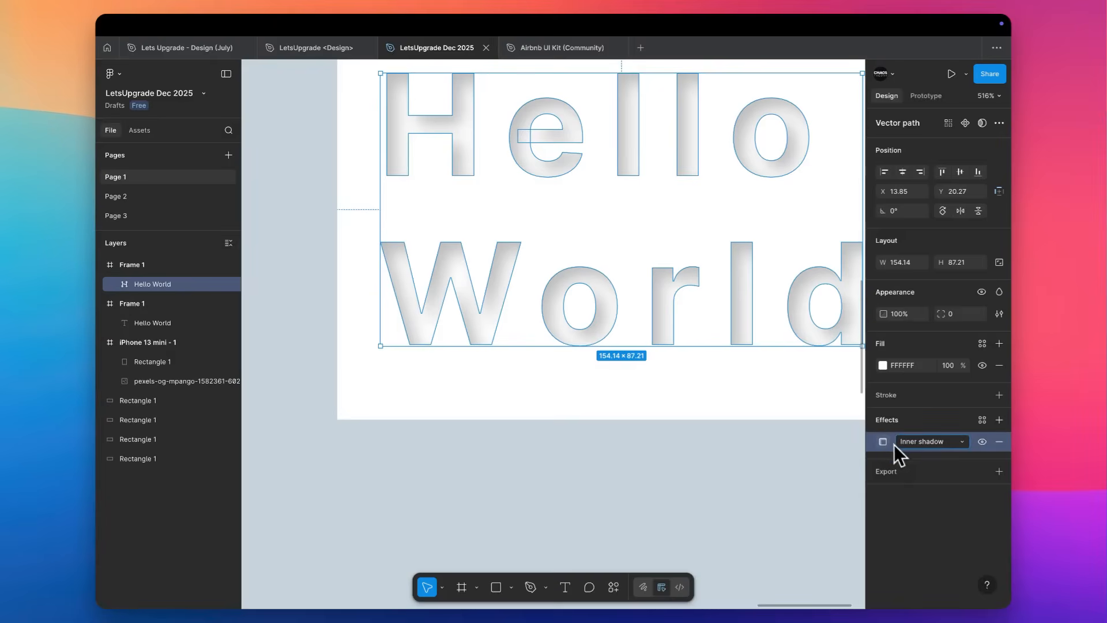
click(885, 441)
click(810, 472)
key(Down)
key(Up)
key(Up)
key(Up)
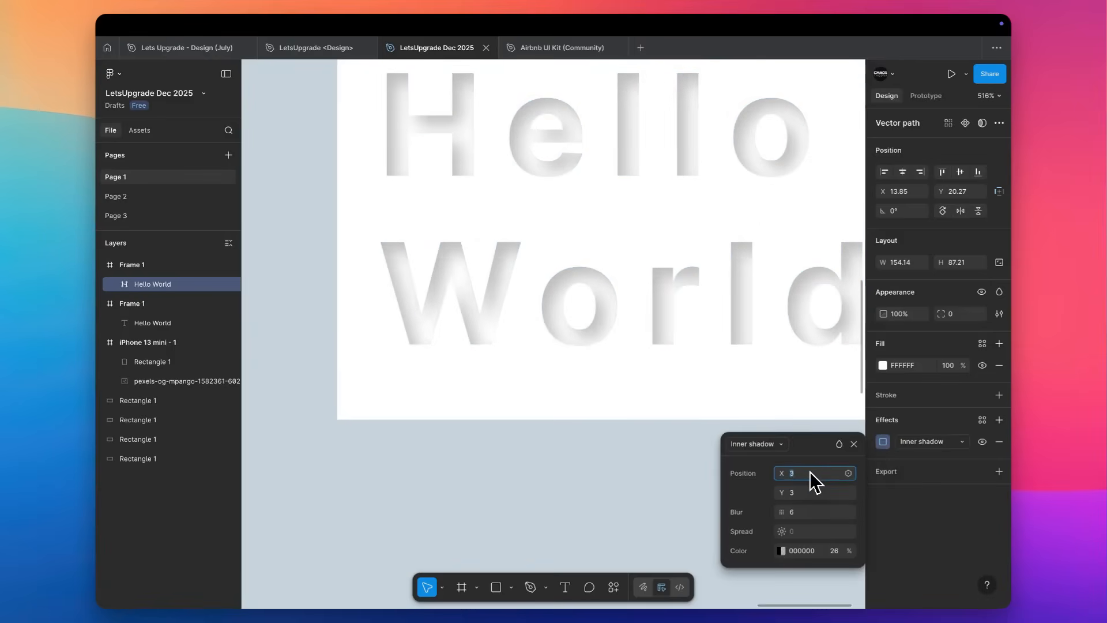
click(809, 492)
text(0)
key(Tab)
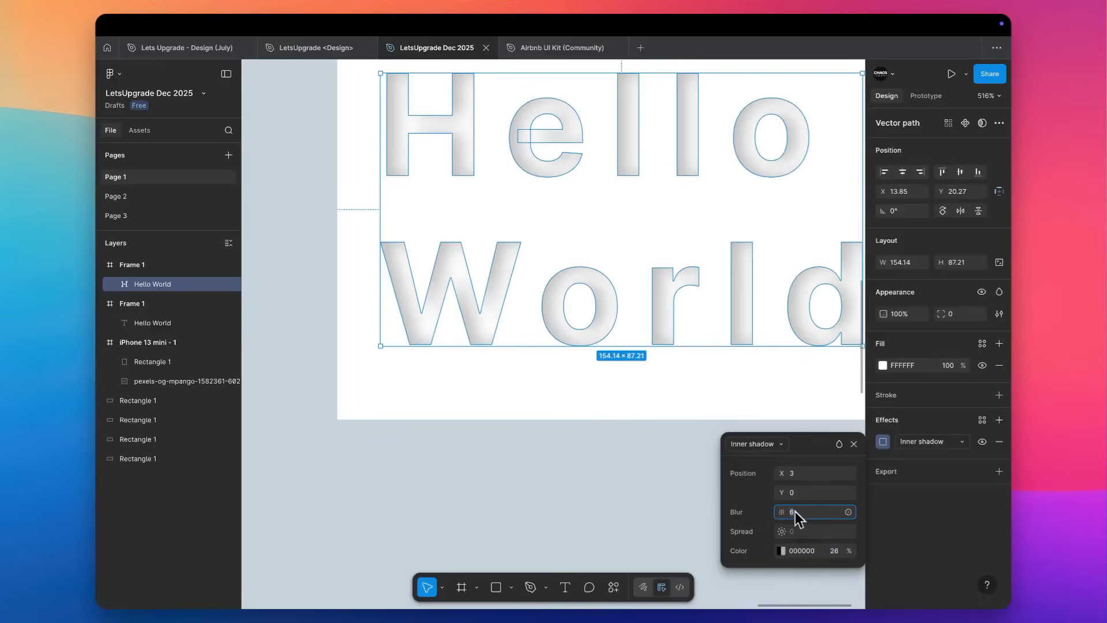
Reduce the Hello World vector's inner shadow blur to 2 and deselect the lettering.
key(Down)
key(Down)
key(Down)
scroll(469, 222, up, 5)
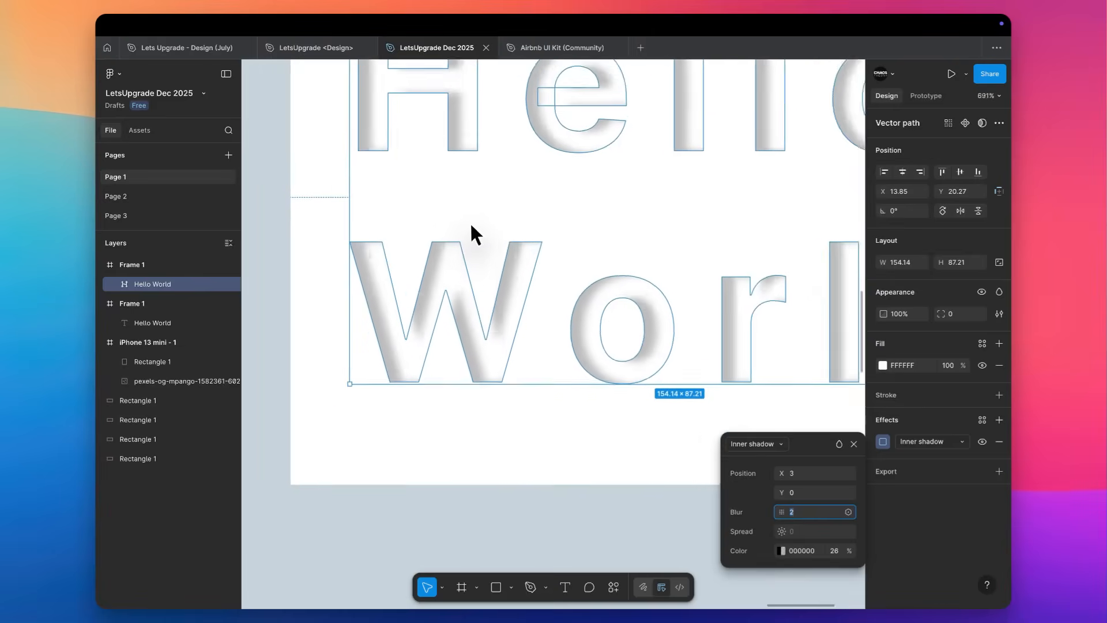
click(483, 210)
scroll(485, 212, down, 5)
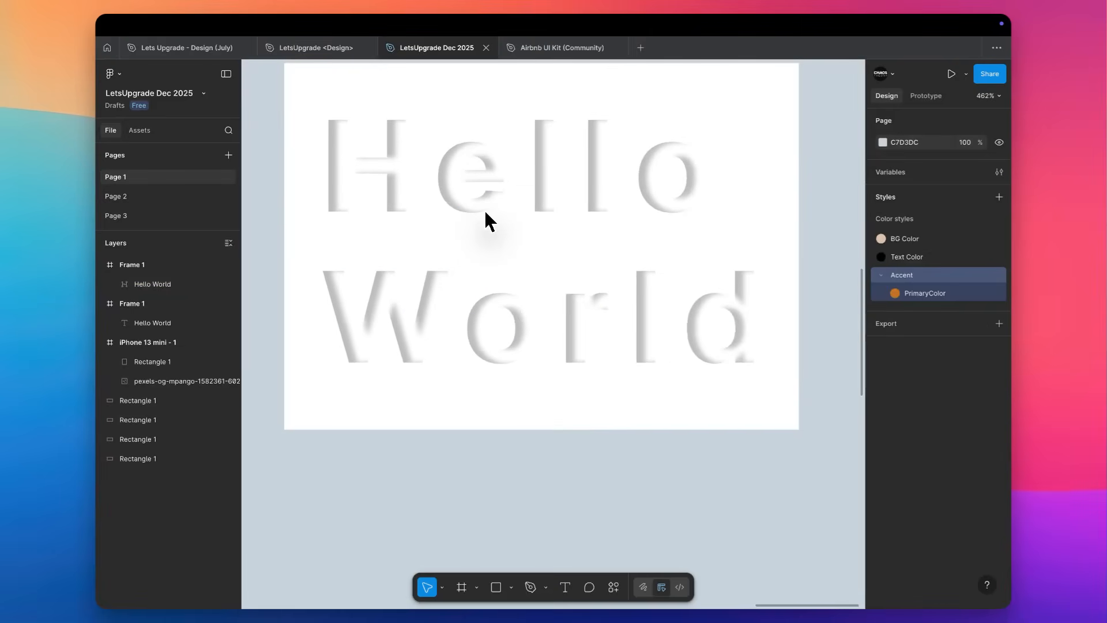
Examine how the inner shadow shapes the white Hello World letters, with the vector selected and deselected.
scroll(484, 212, up, 5)
click(441, 201)
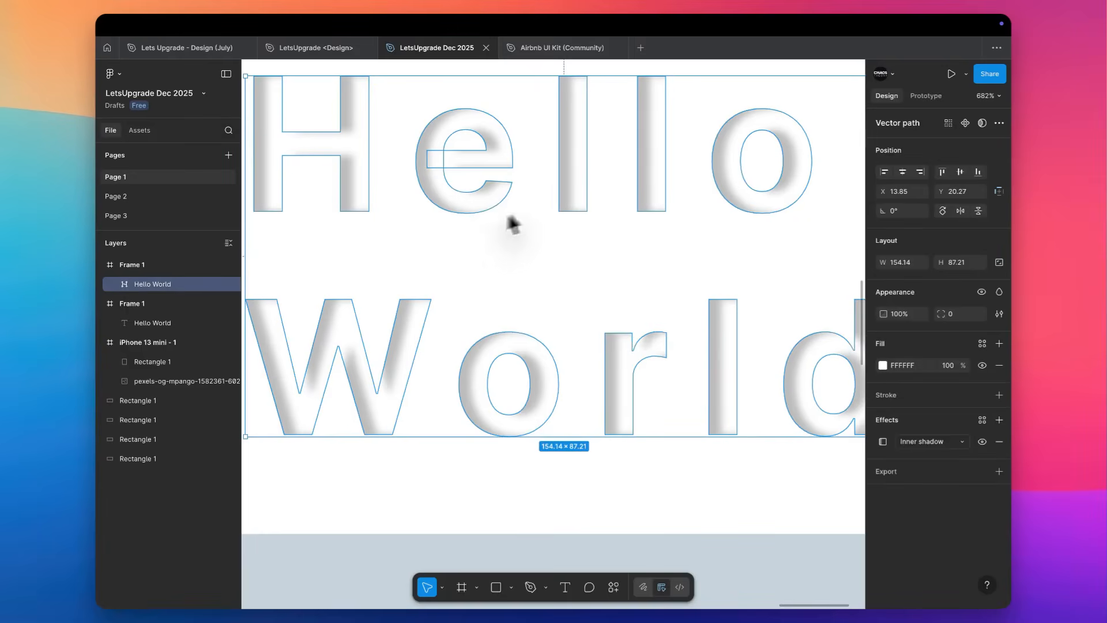
click(535, 293)
scroll(535, 293, left, 2)
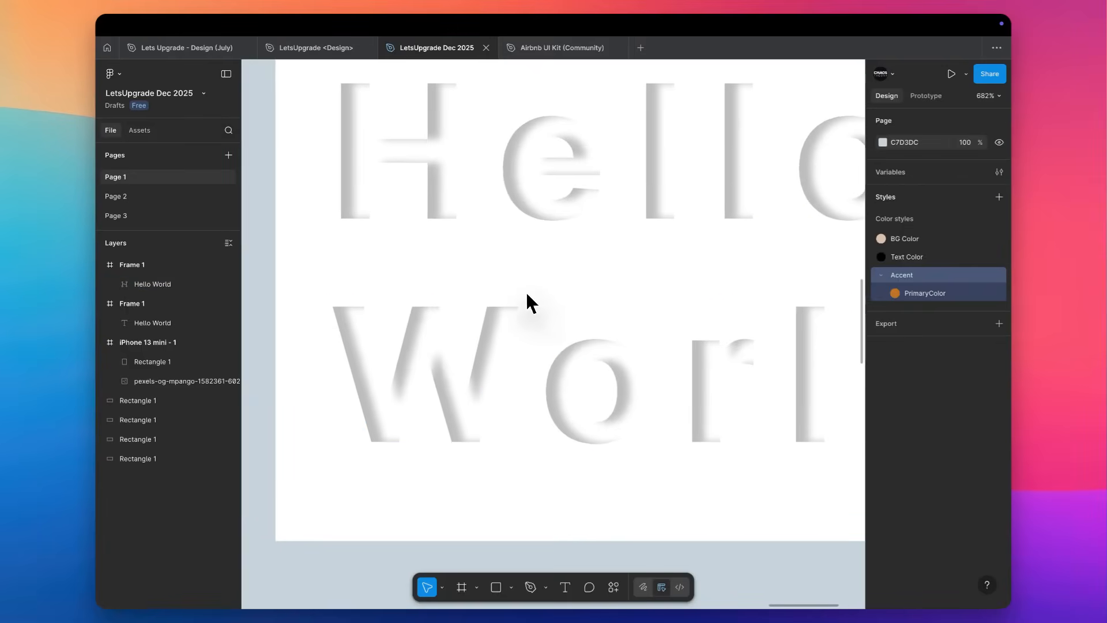
scroll(526, 293, up, 1)
scroll(526, 293, right, 1)
scroll(526, 294, down, 2)
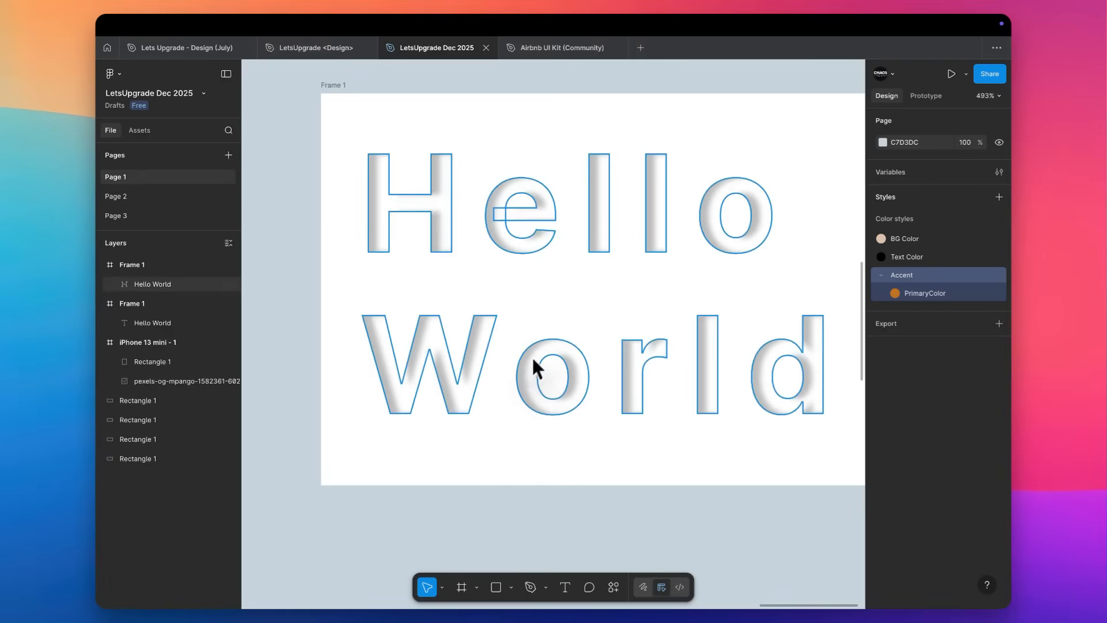
scroll(572, 301, right, 1)
scroll(572, 301, down, 1)
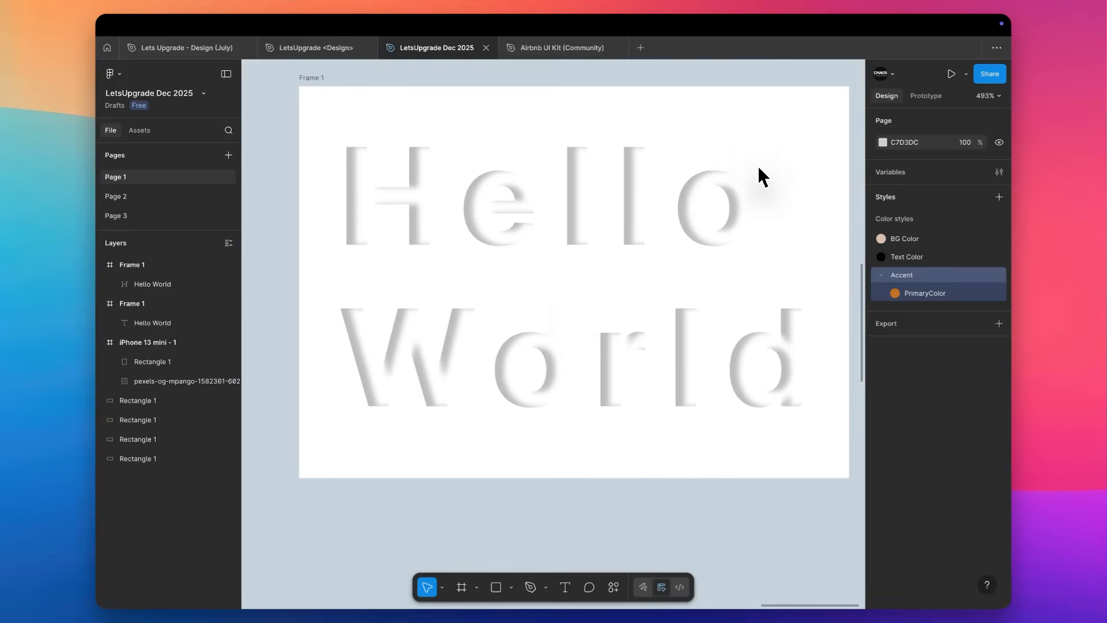
Review the effect types available for the white Hello World vector without changing its inner shadow.
click(742, 225)
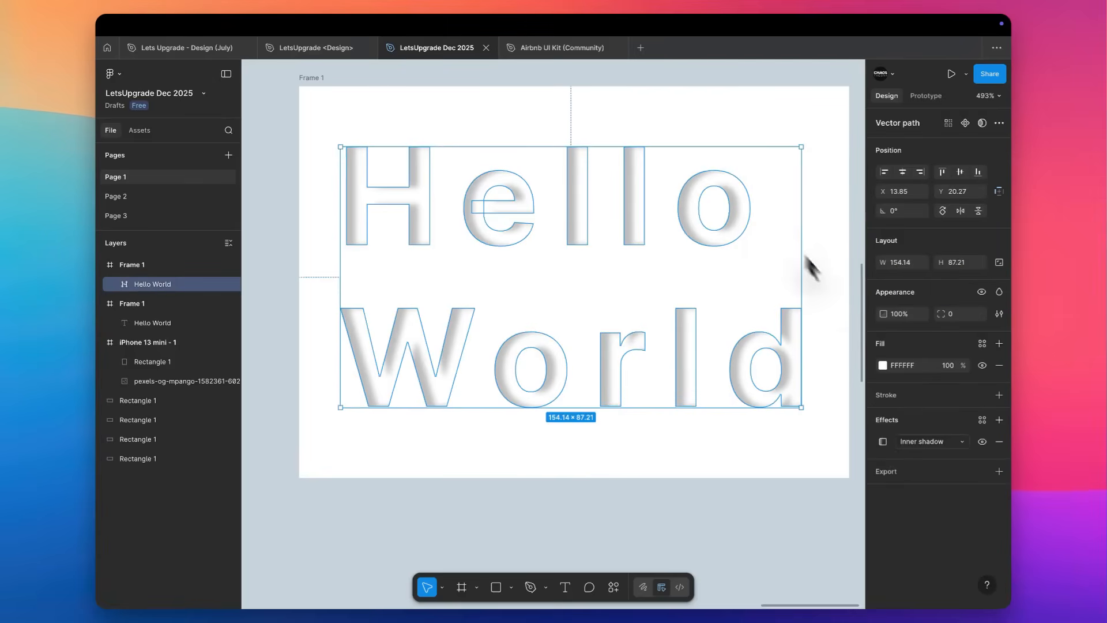
click(935, 442)
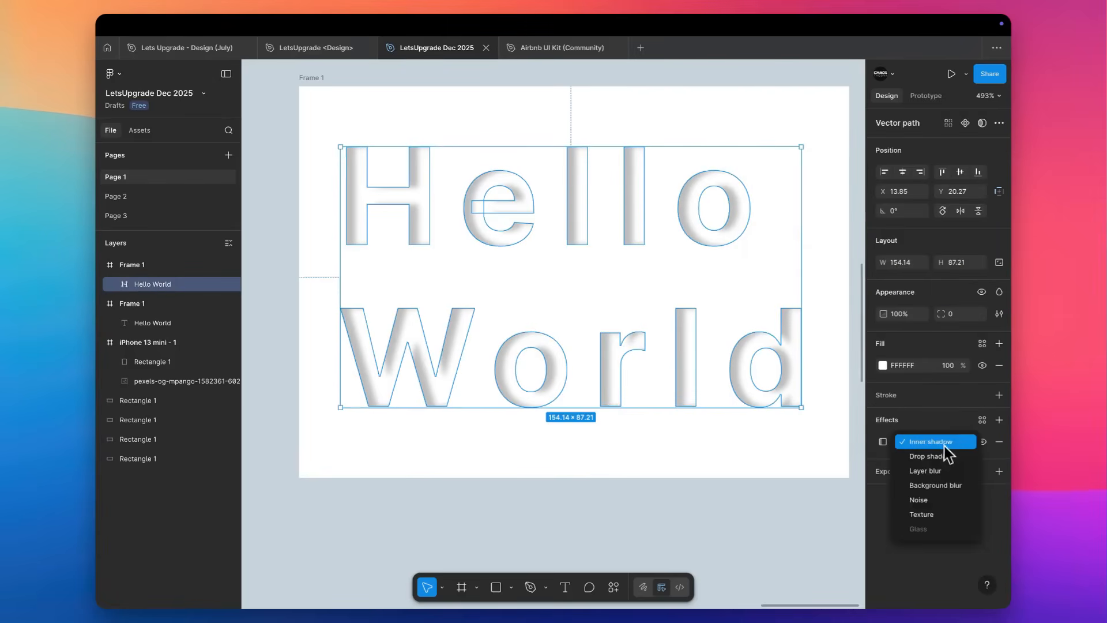
click(770, 276)
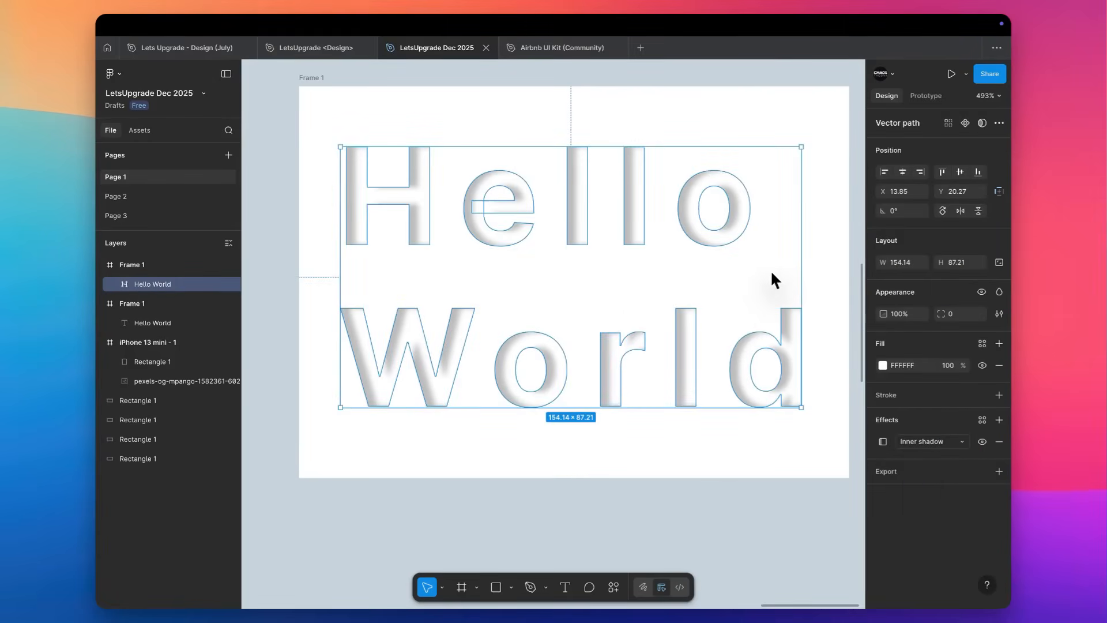
scroll(771, 276, down, 5)
click(714, 110)
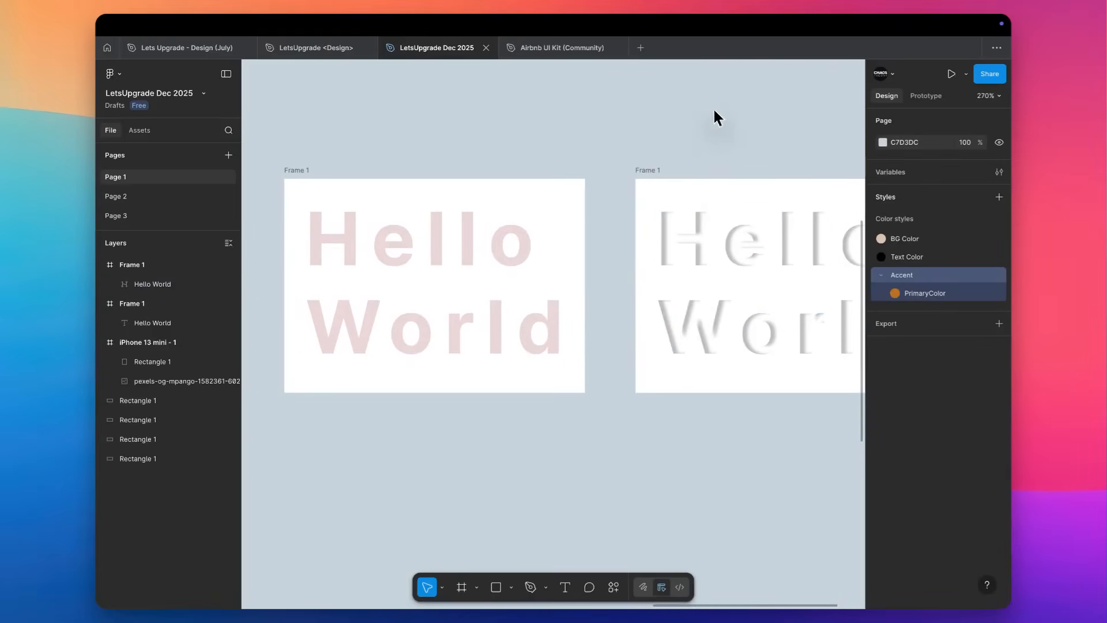
Browse the UI kits category among the Figma Community design resources.
scroll(713, 110, down, 5)
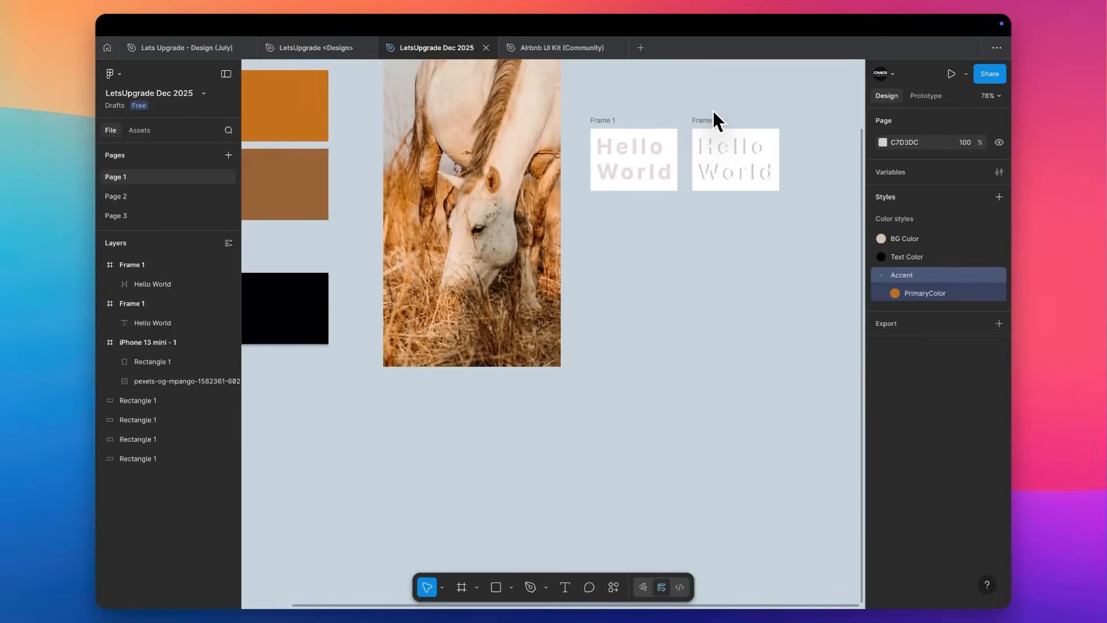
scroll(713, 109, down, 5)
scroll(713, 110, left, 3)
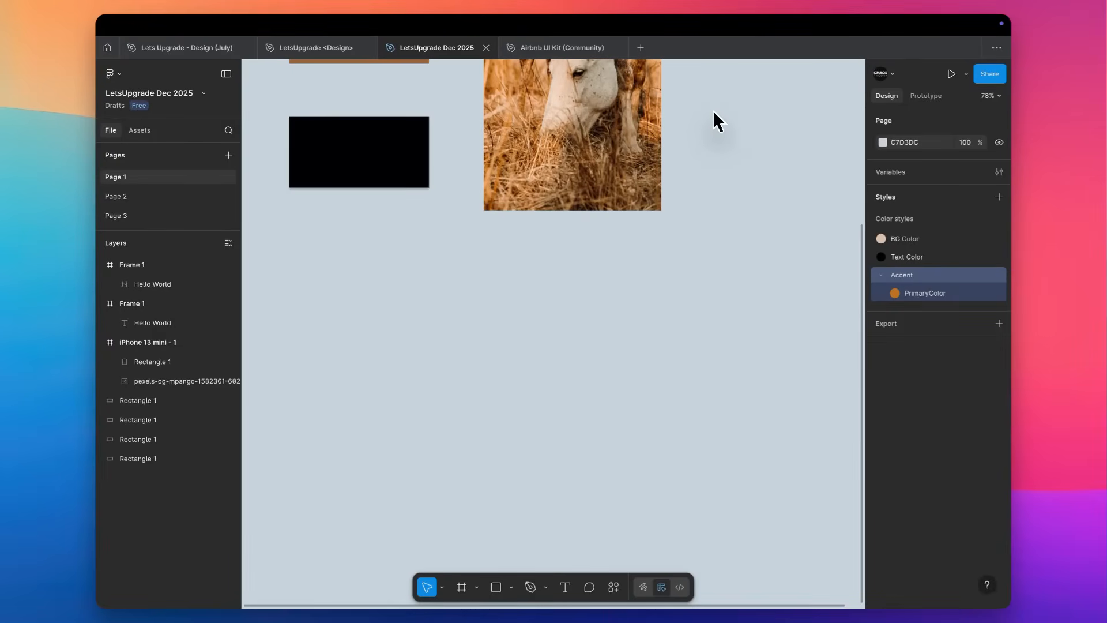
click(106, 48)
click(147, 141)
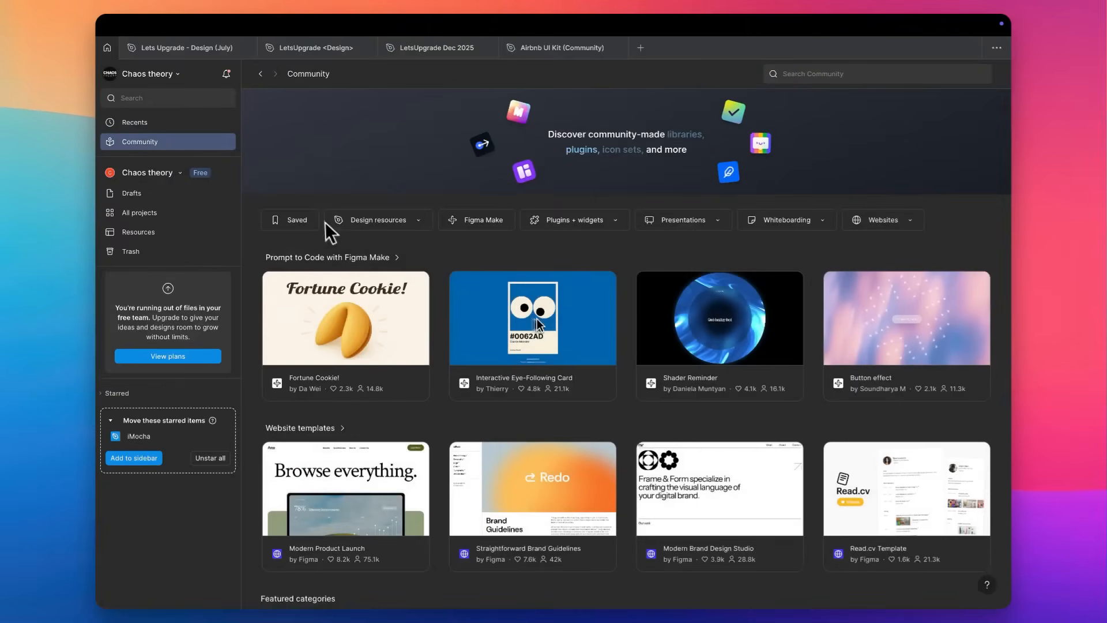
click(410, 225)
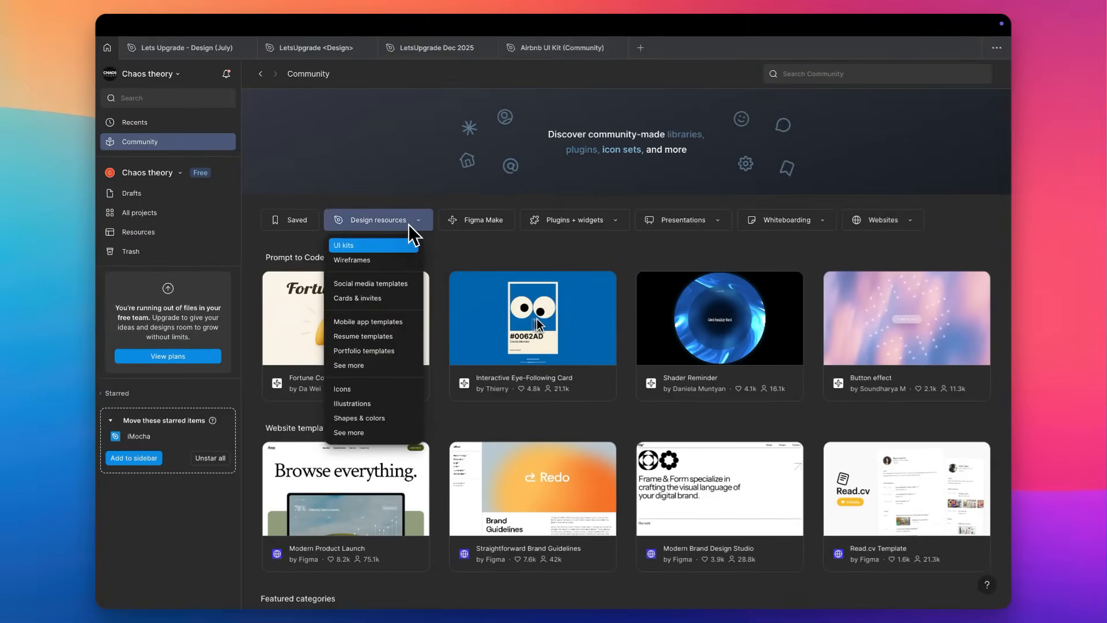
click(390, 243)
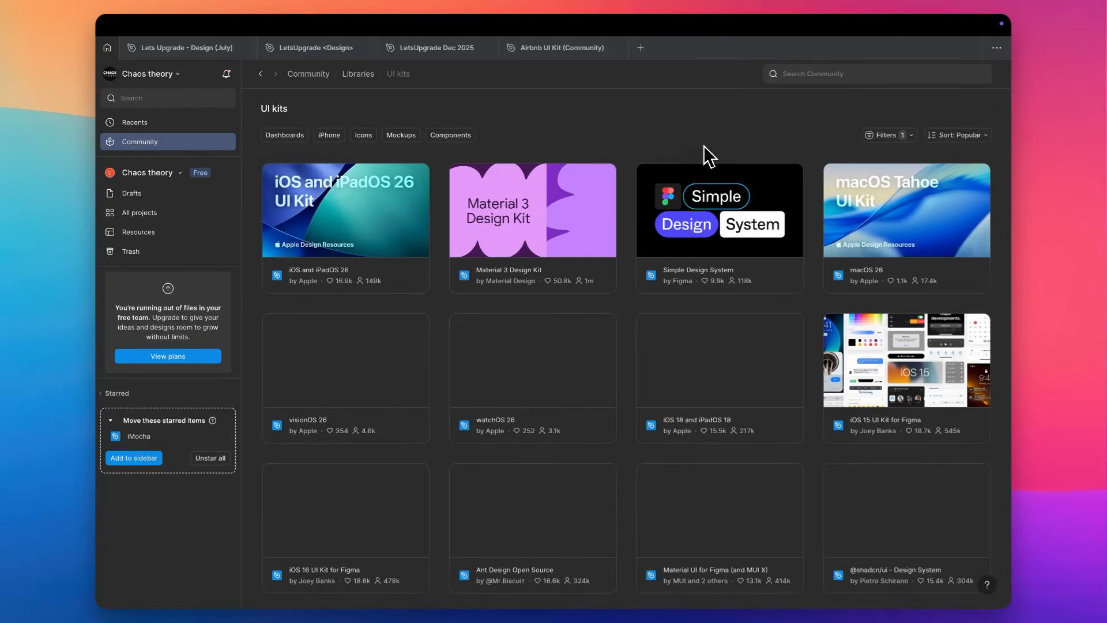
Switch to the Airbnb UI Kit (Community) file, open its Components page and expand the Body Copy text styles.
click(568, 53)
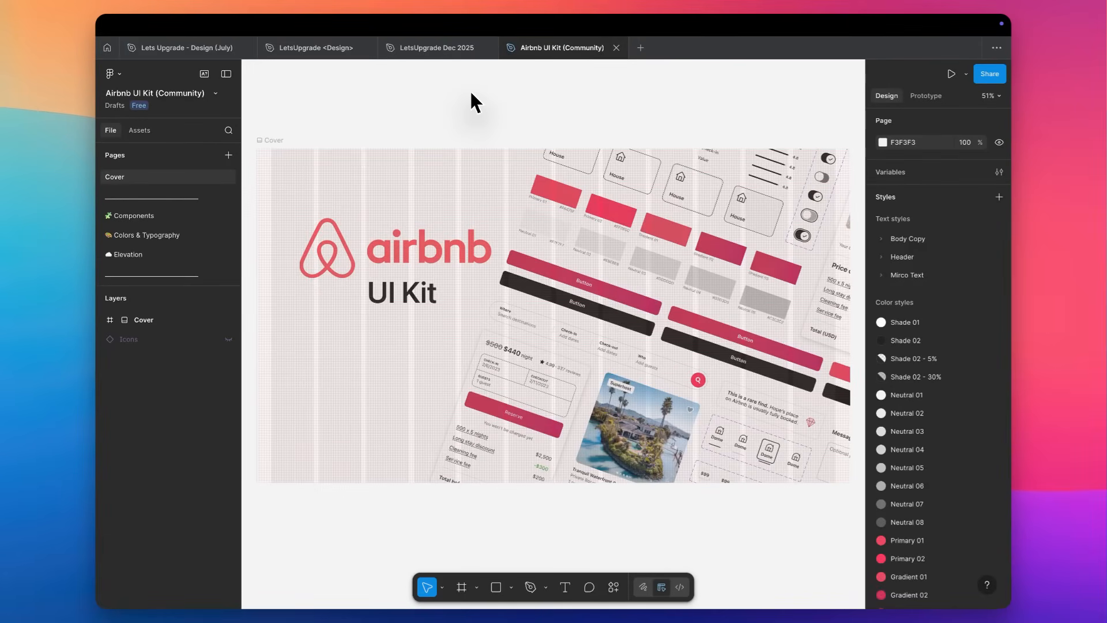
click(129, 216)
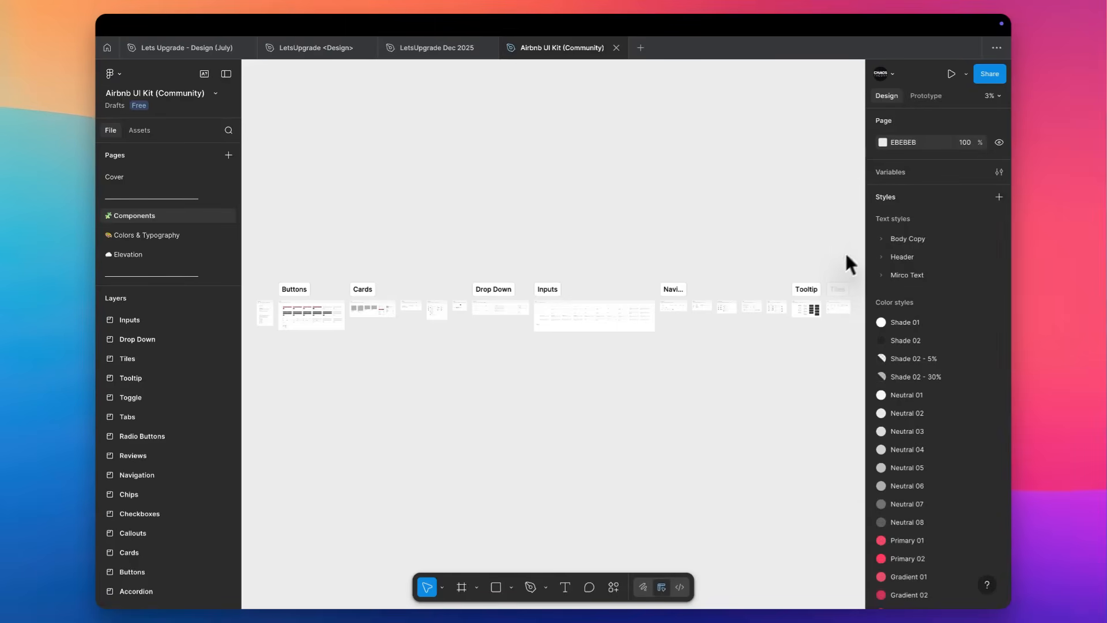
click(881, 238)
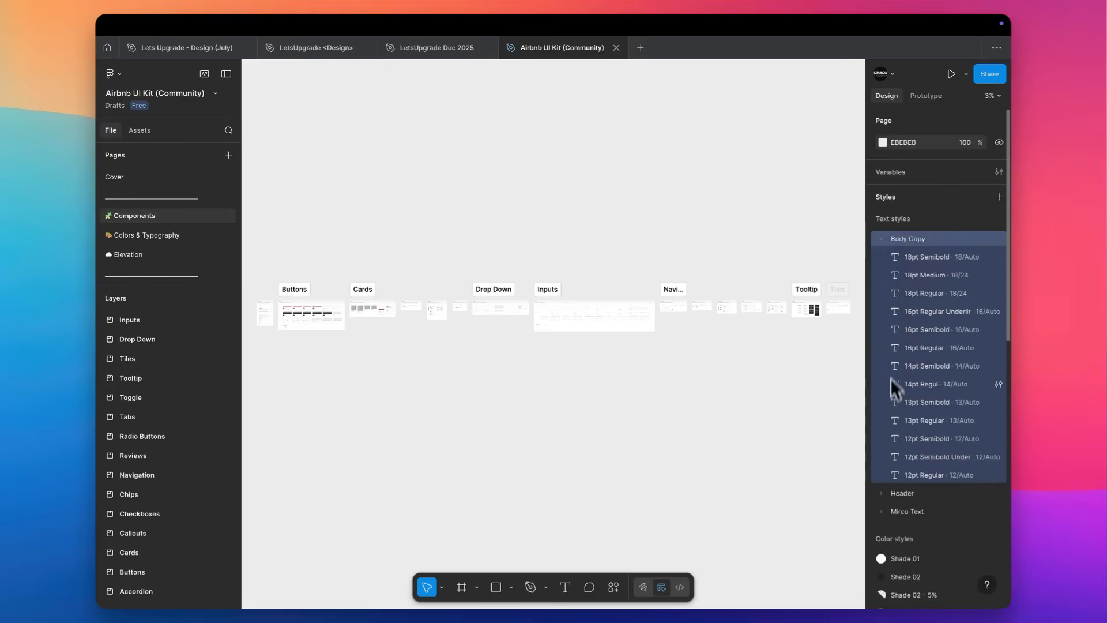
scroll(892, 435, down, 3)
Expand the Header and Mirco Text style groups and examine the kit's full range of text styles.
click(881, 394)
scroll(881, 394, down, 1)
scroll(881, 393, up, 2)
scroll(881, 401, down, 1)
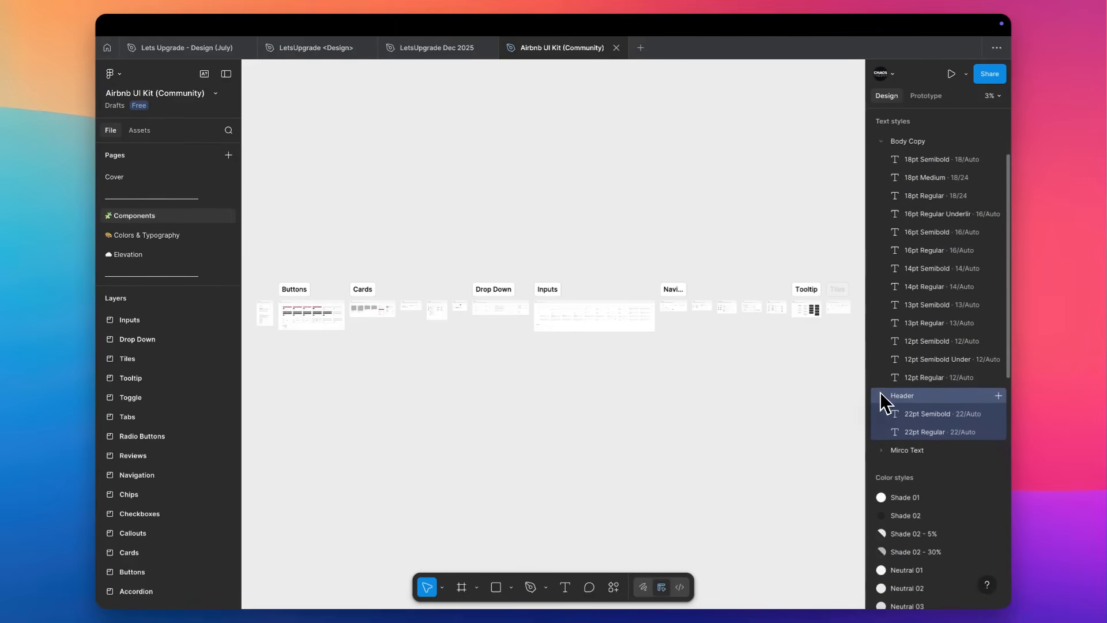
scroll(883, 402, down, 1)
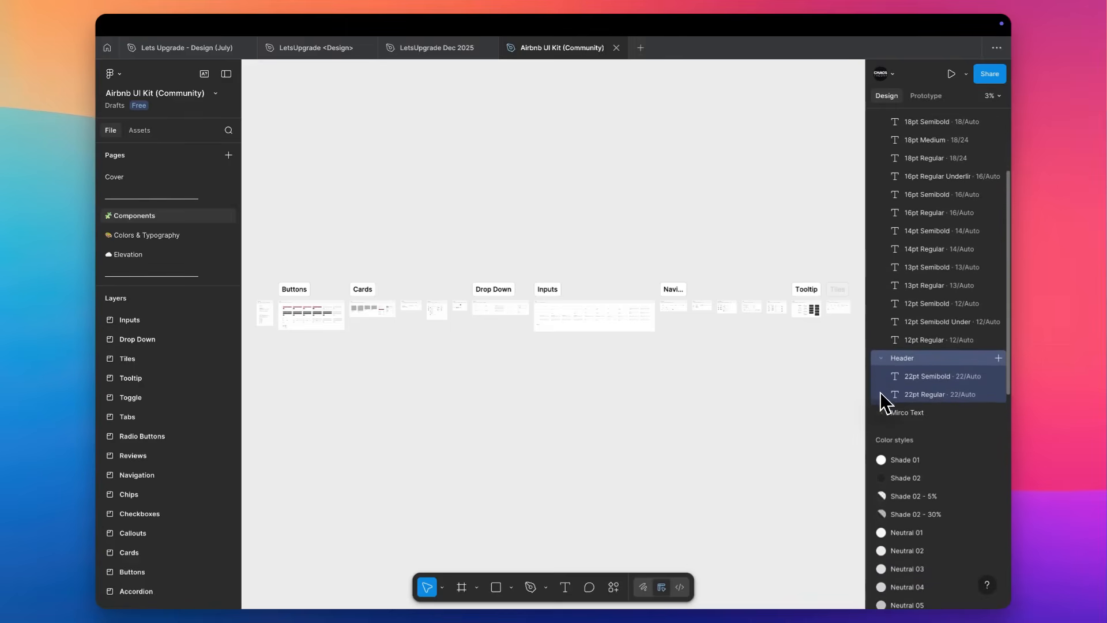
click(884, 400)
scroll(885, 398, down, 1)
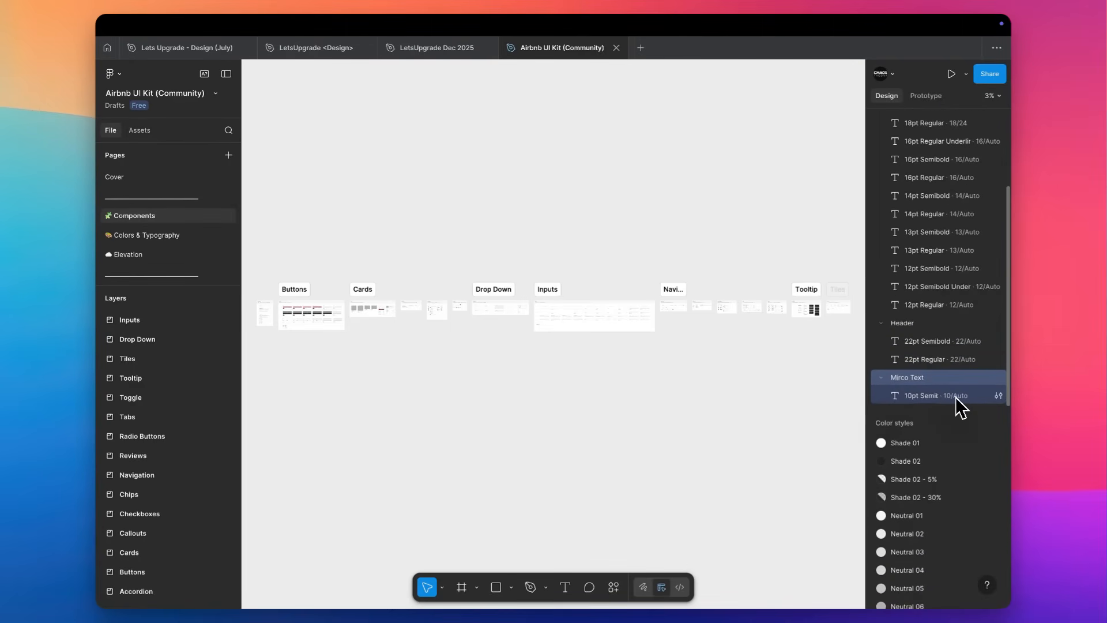
scroll(952, 398, up, 2)
scroll(956, 397, up, 2)
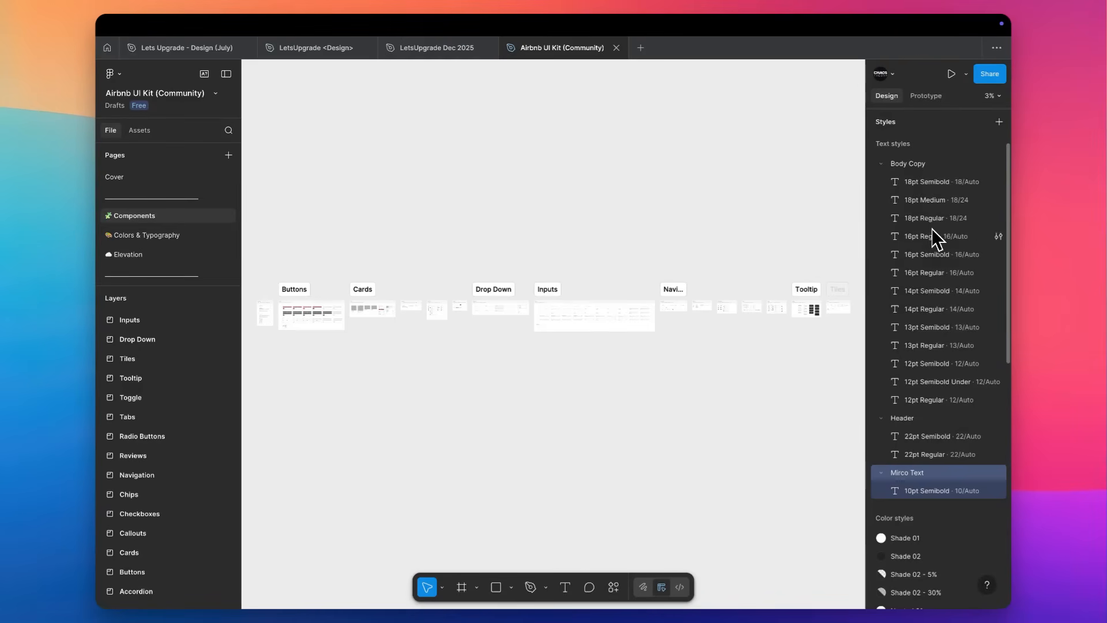
scroll(874, 387, down, 3)
scroll(903, 254, up, 5)
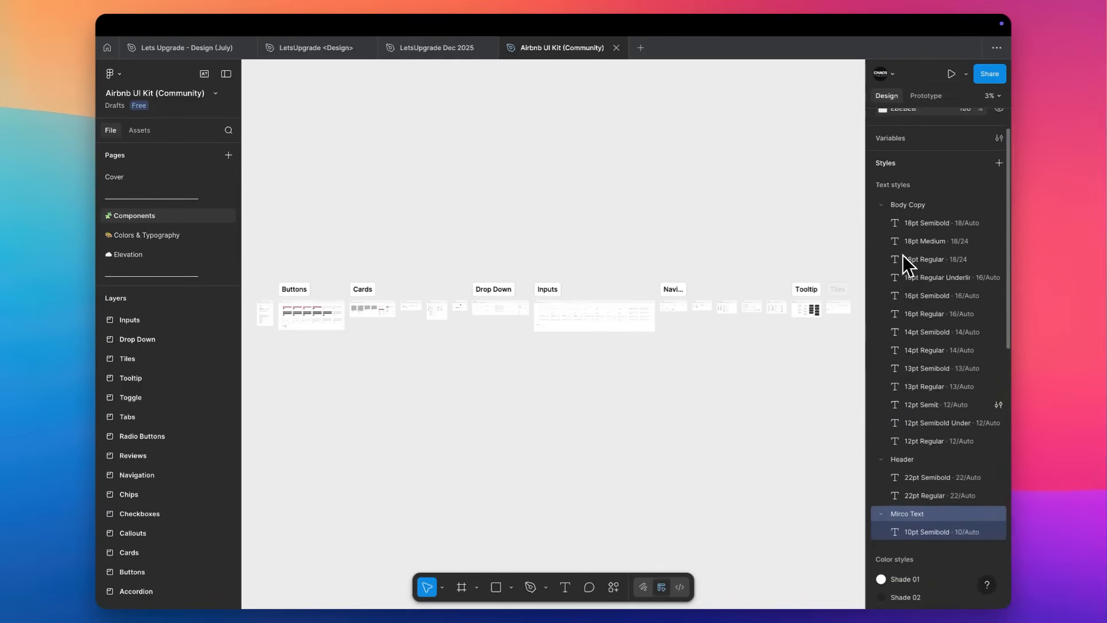
Collapse the Body Copy, Header and Mirco Text style groups.
click(881, 233)
scroll(882, 234, down, 1)
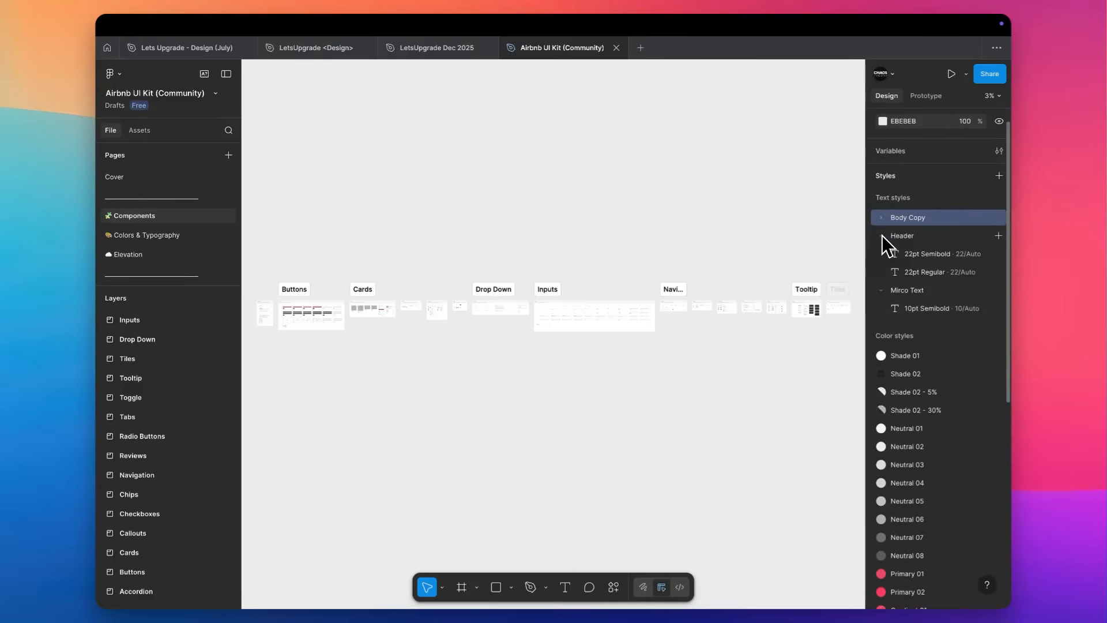
click(882, 235)
click(881, 254)
Examine the kit's color, effect and layout guide styles.
scroll(881, 254, down, 8)
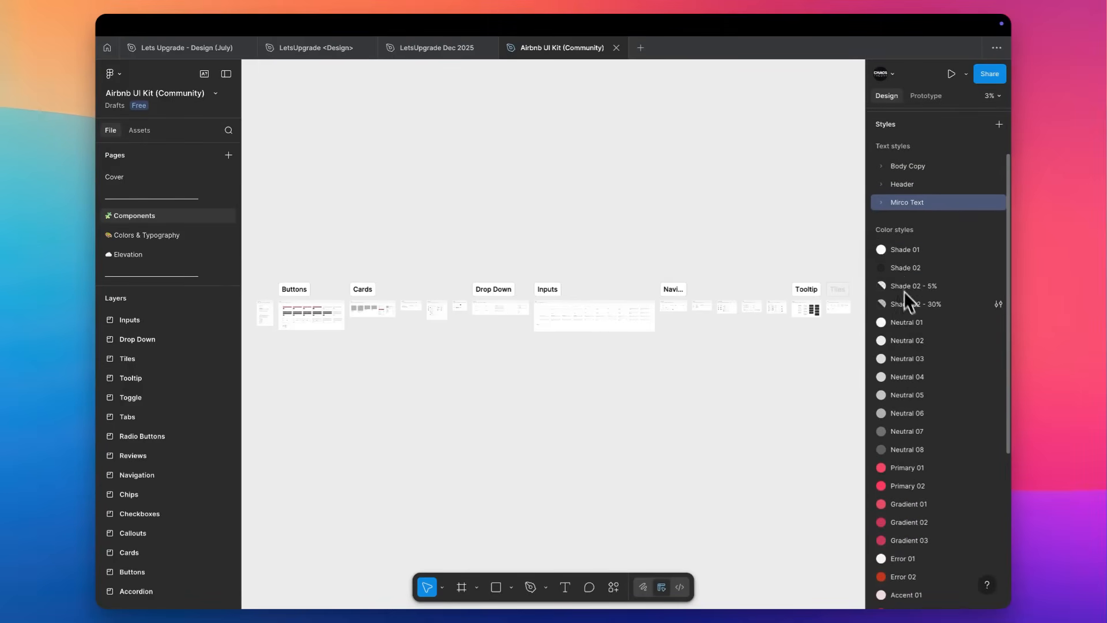
scroll(904, 351, down, 3)
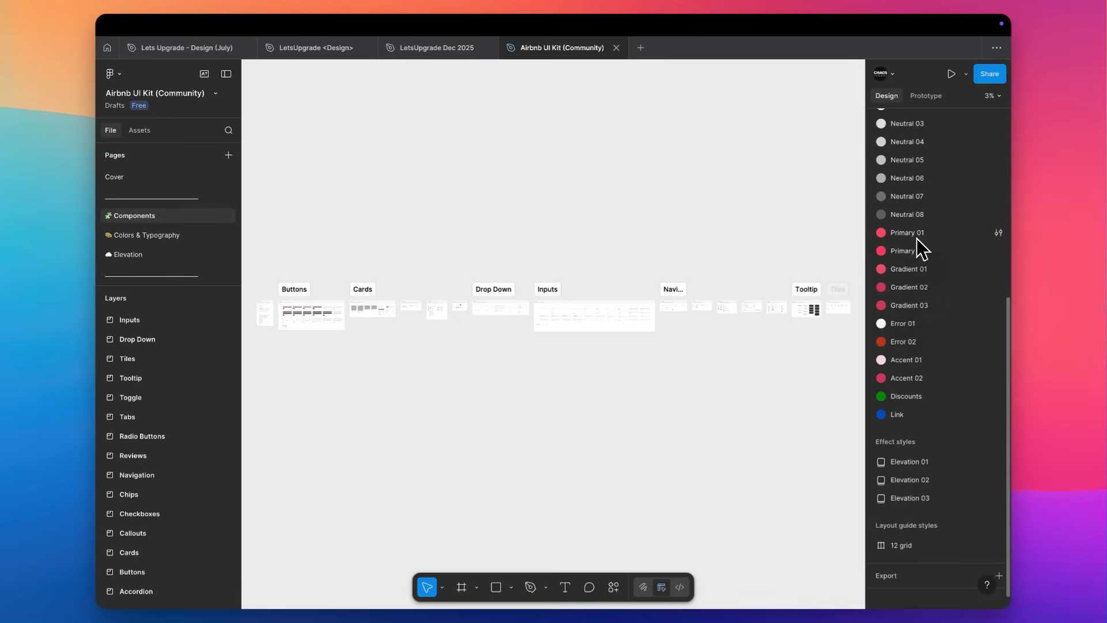
scroll(617, 219, up, 2)
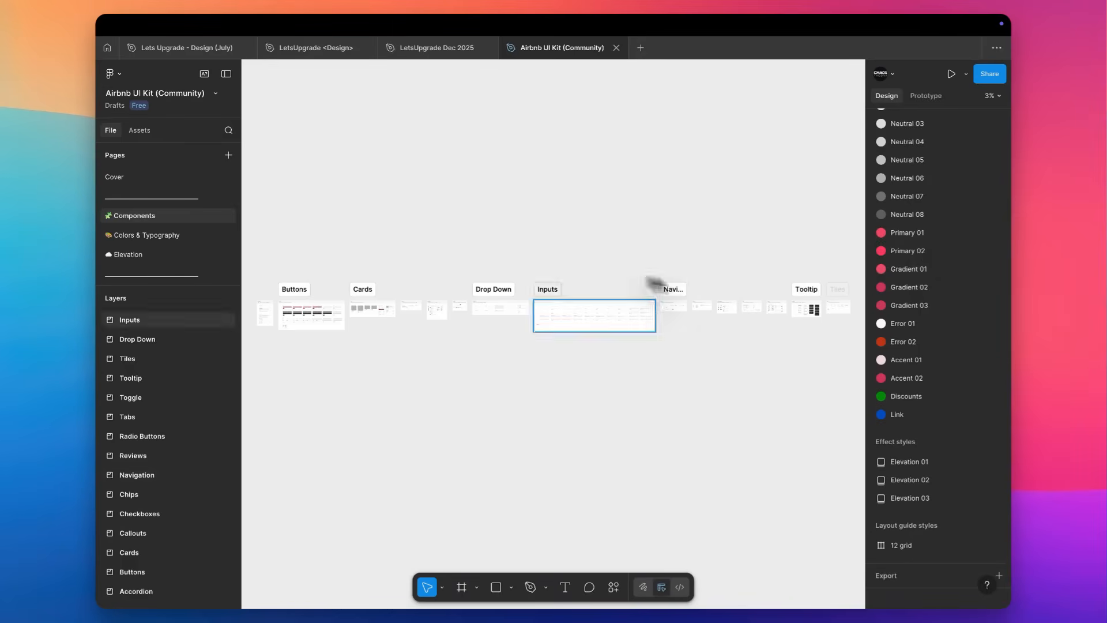
Draw a rectangle of about 710 × 538 on an empty area of the canvas and fill it with the Primary 01 style.
scroll(618, 213, up, 6)
key(r)
drag(568, 252, 678, 334)
click(982, 343)
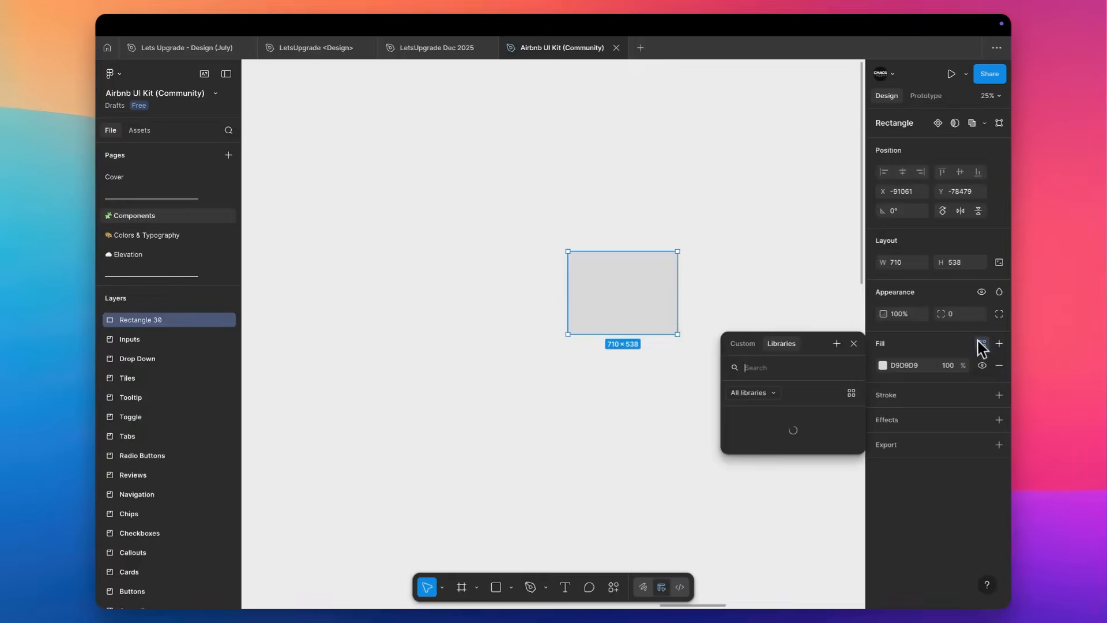
scroll(799, 474, down, 5)
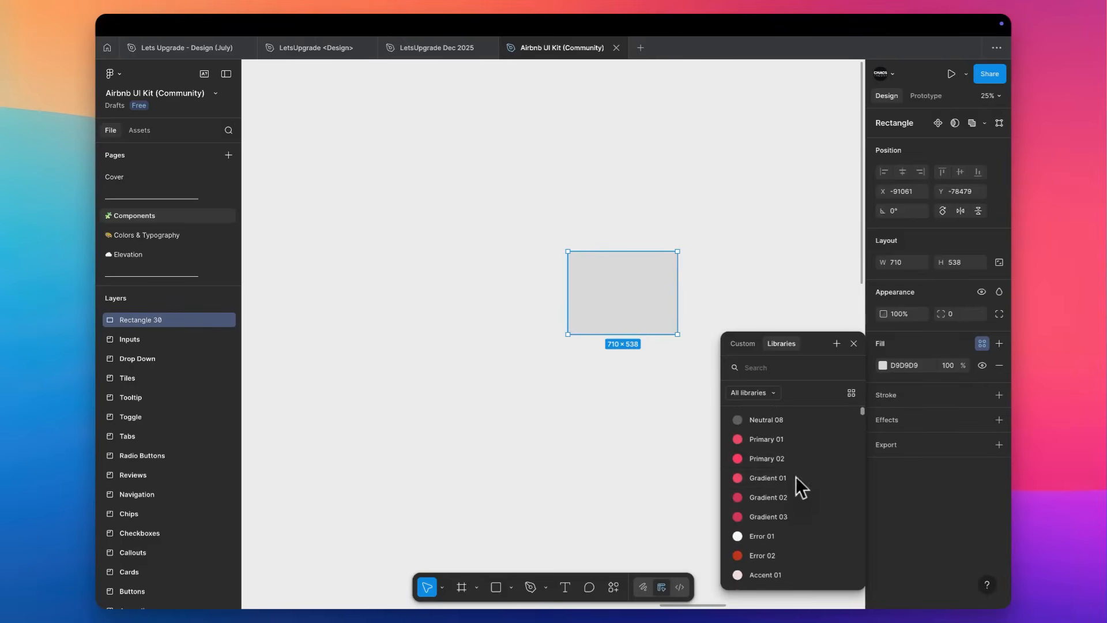
click(772, 442)
Duplicate the Primary 01 rectangle horizontally so the copy overlaps it, and switch the copy's fill to Primary 02.
drag(610, 299, 704, 299)
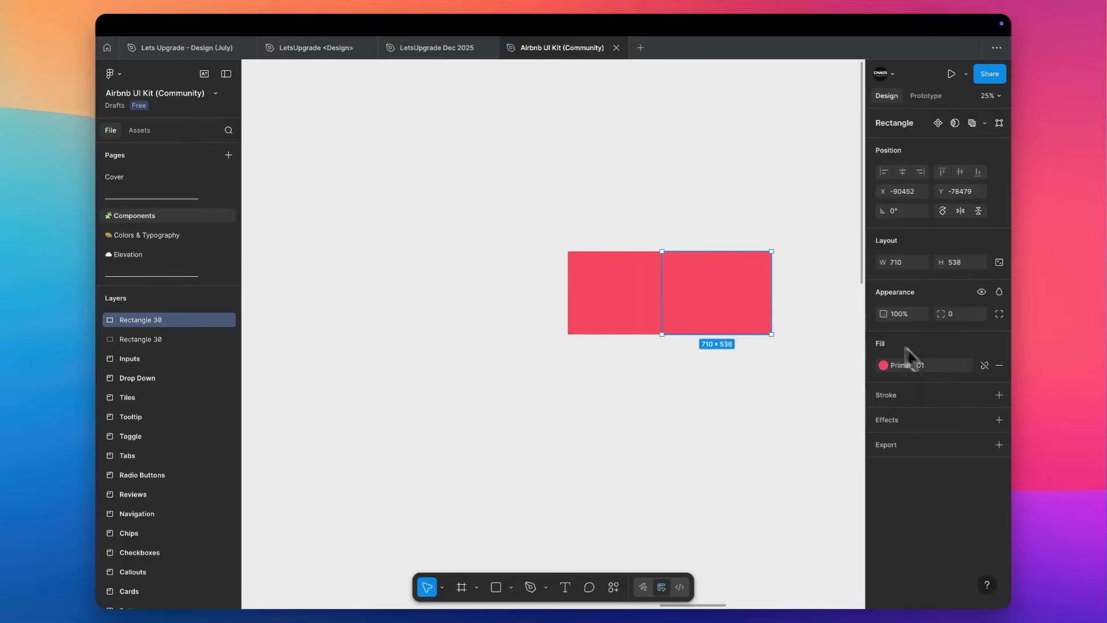
click(924, 366)
click(779, 534)
Compare the two red fills up close along the edge where the rectangles meet.
scroll(696, 236, up, 10)
click(685, 240)
scroll(685, 242, down, 3)
scroll(593, 286, up, 10)
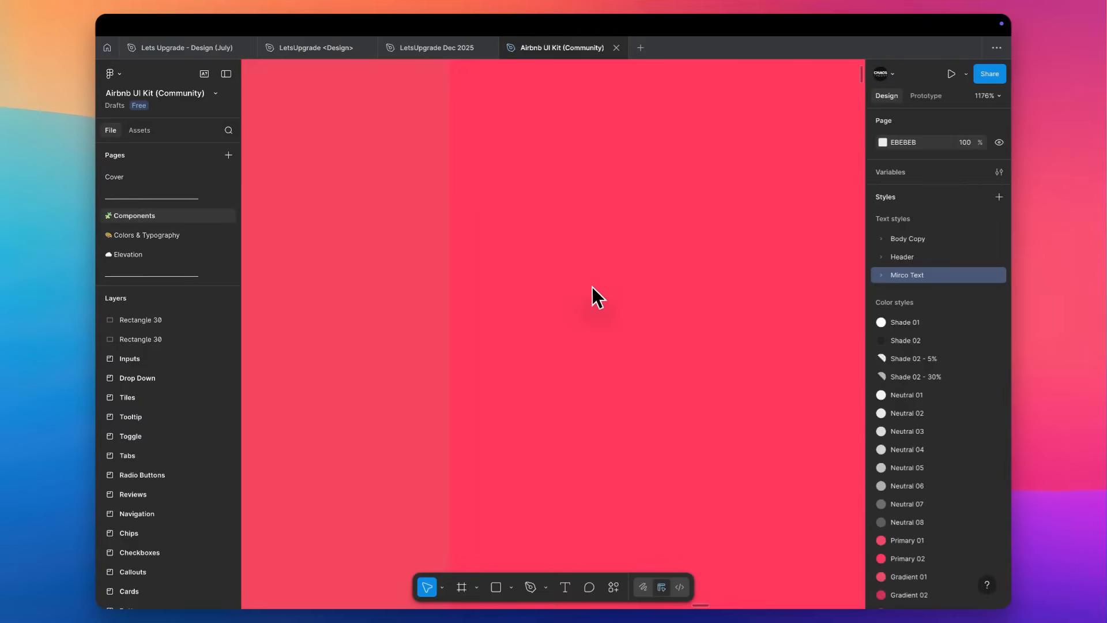
scroll(591, 286, left, 3)
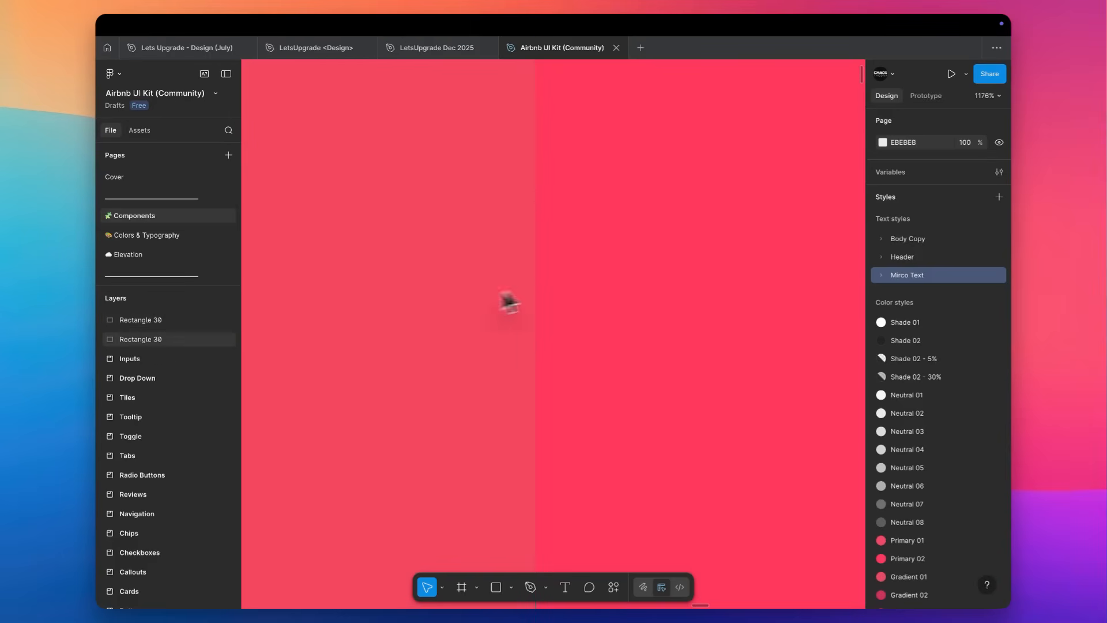
scroll(653, 265, down, 5)
scroll(655, 267, up, 5)
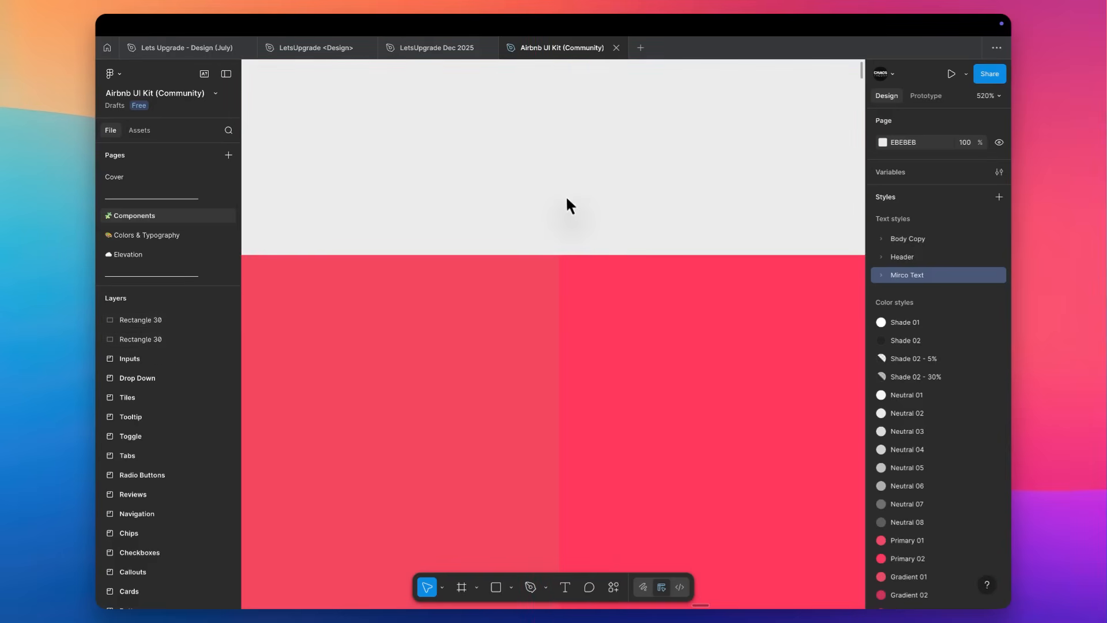
scroll(568, 202, up, 10)
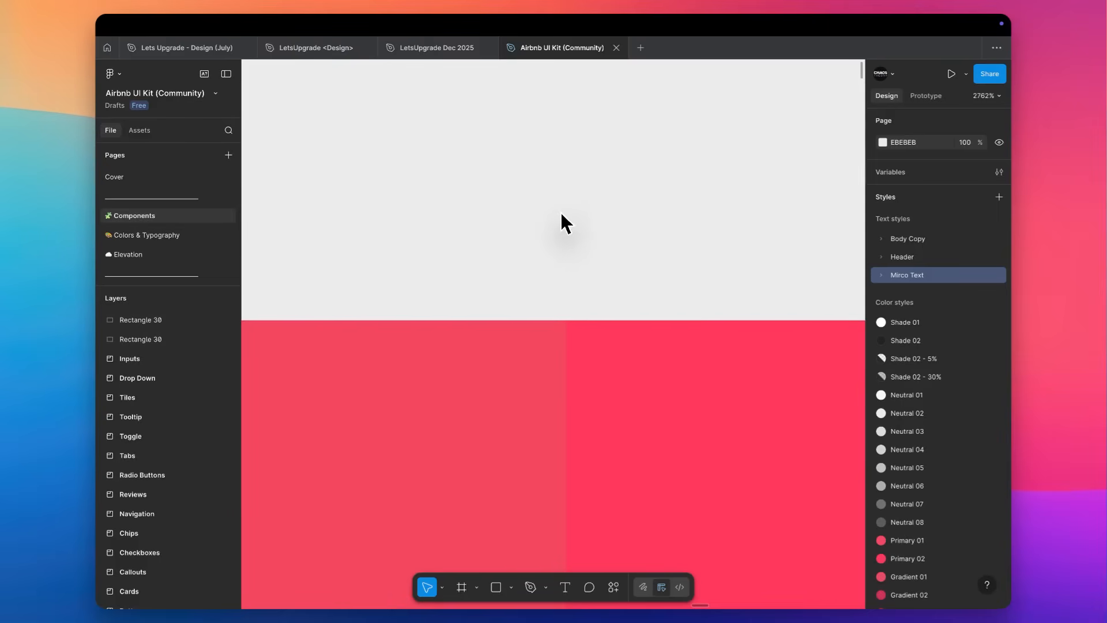
Draw a rectangle of about 20 × 12 across the top of the red seam and fill it with white FFFFFF.
key(r)
mouse_move(449, 220)
mouse_down()
mouse_move(736, 372)
mouse_move(784, 420)
mouse_up()
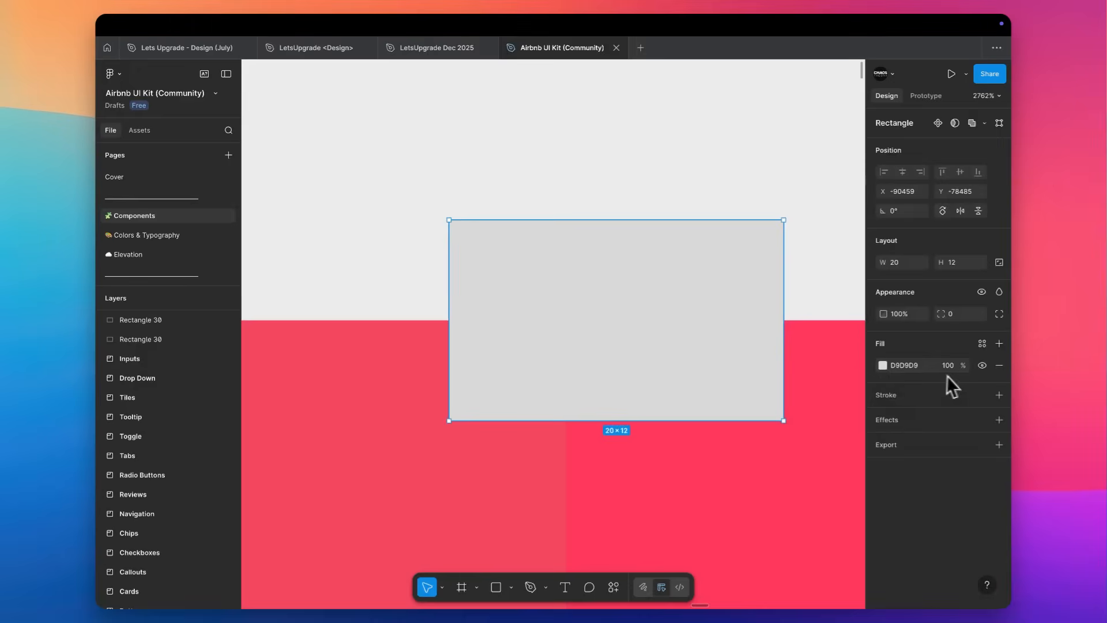
click(883, 365)
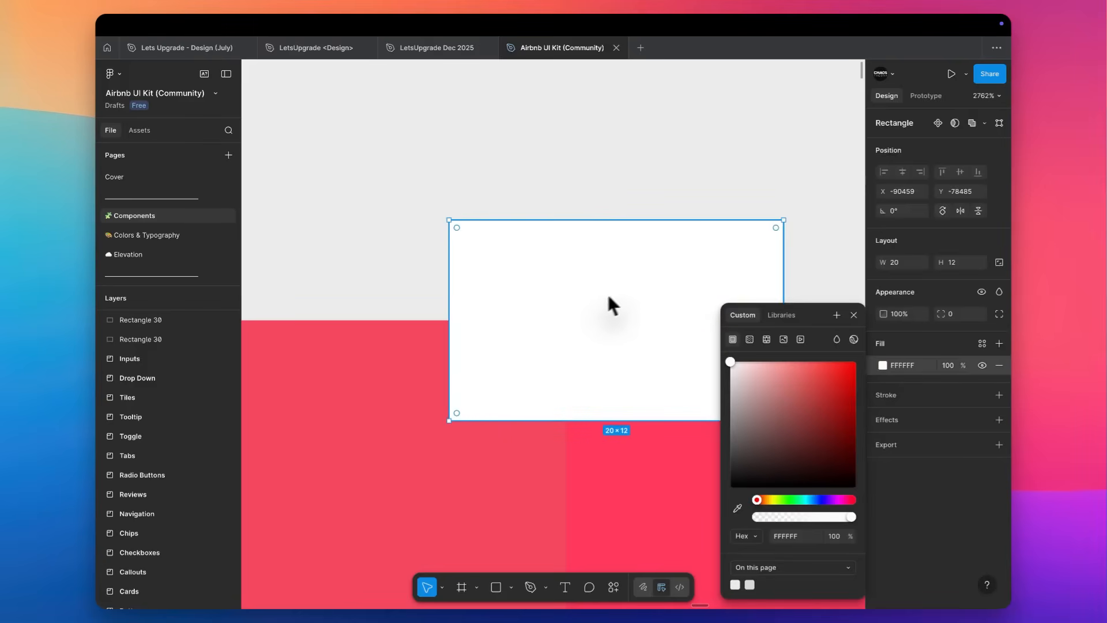
Widen the white rectangle to about 42 × 12 and send it behind the red rectangles to compare the colors.
drag(449, 310, 258, 322)
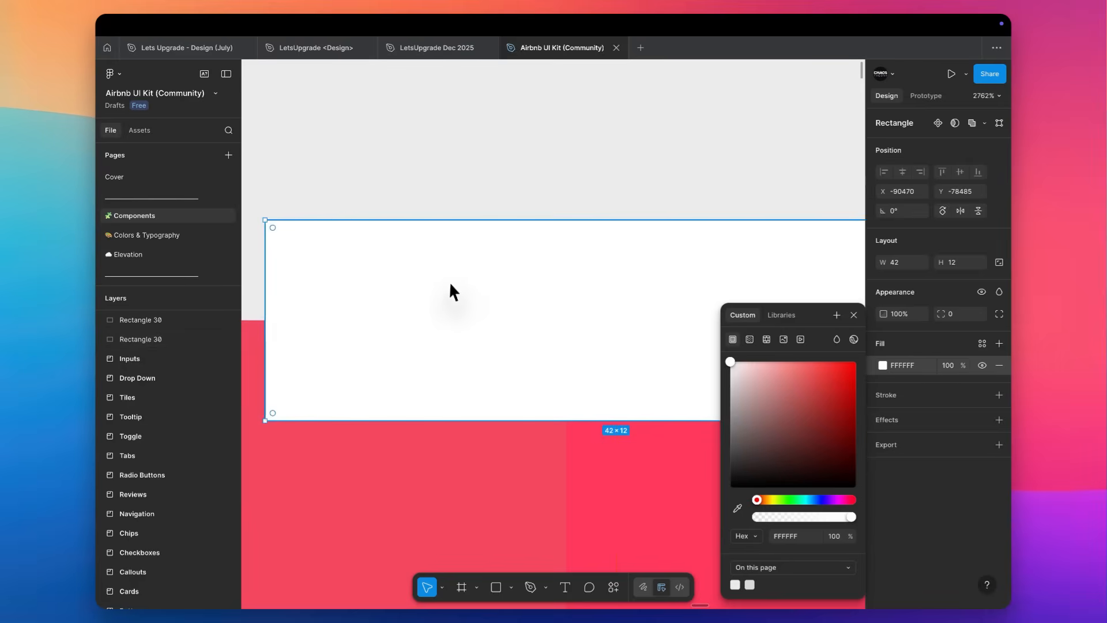
key([)
click(621, 129)
scroll(578, 239, up, 10)
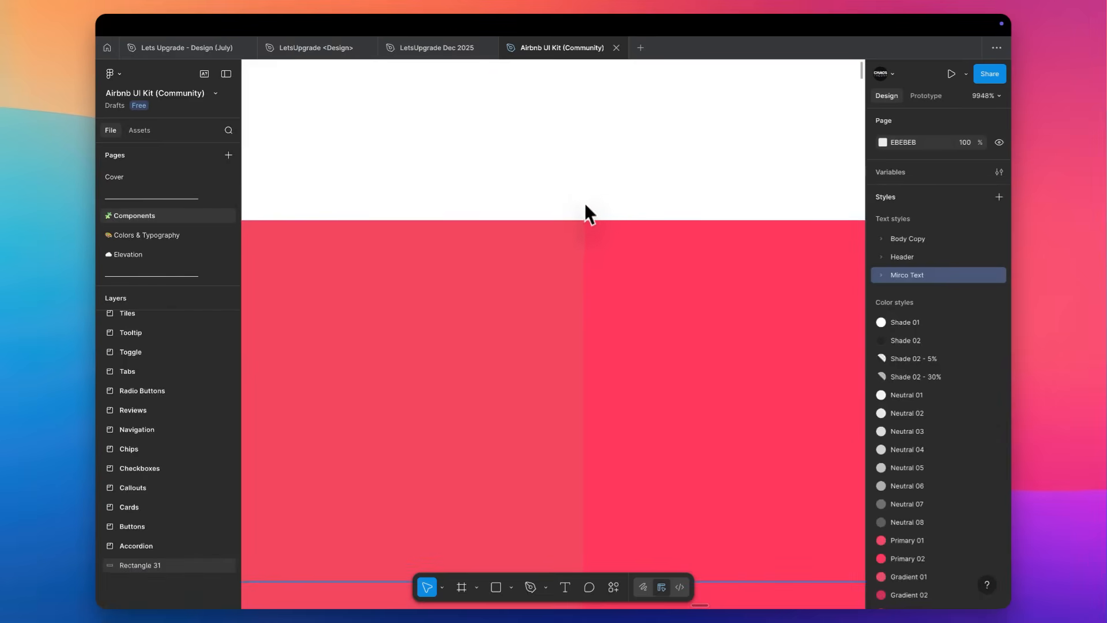
scroll(590, 193, down, 15)
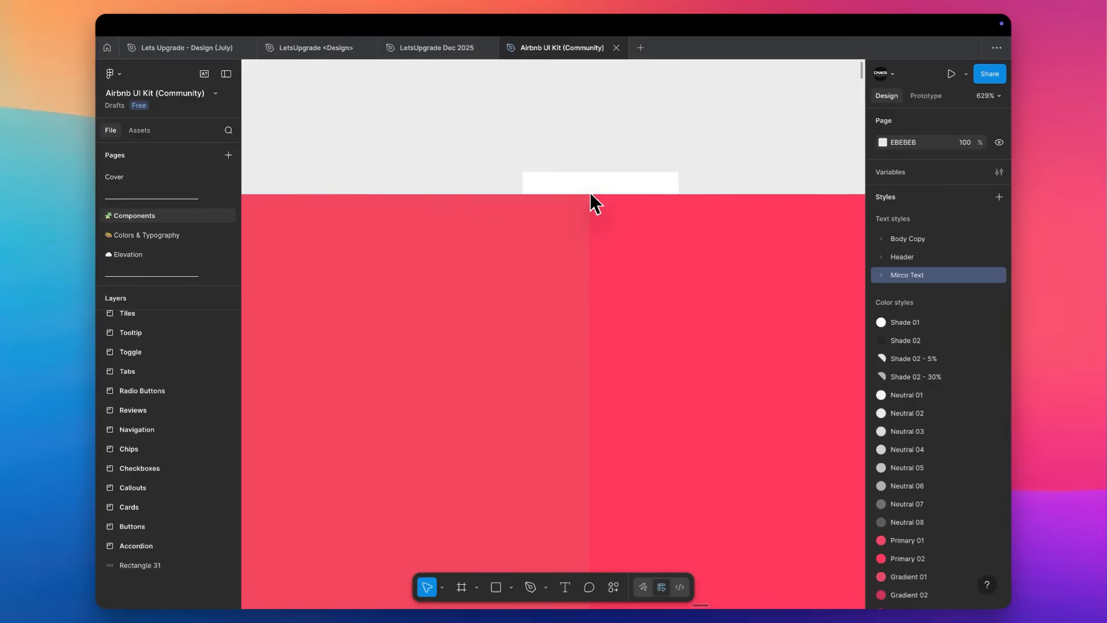
Delete the red and white test rectangles and return to the overview of the Components page and its color styles.
scroll(590, 192, down, 1)
drag(650, 155, 515, 283)
key(Delete)
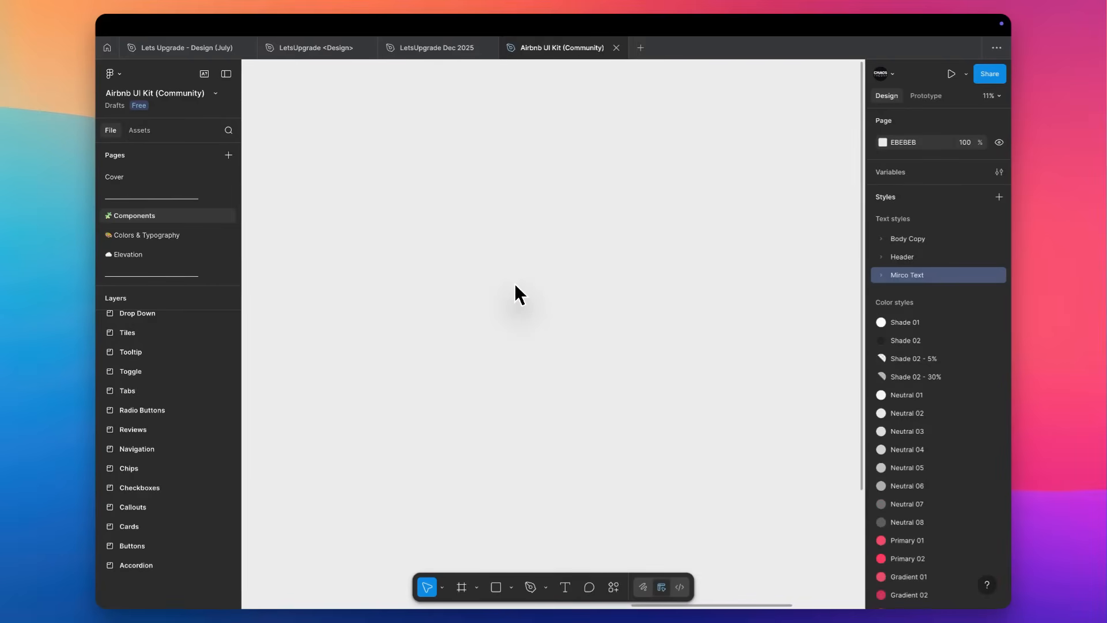
key(shift+1)
scroll(971, 507, down, 5)
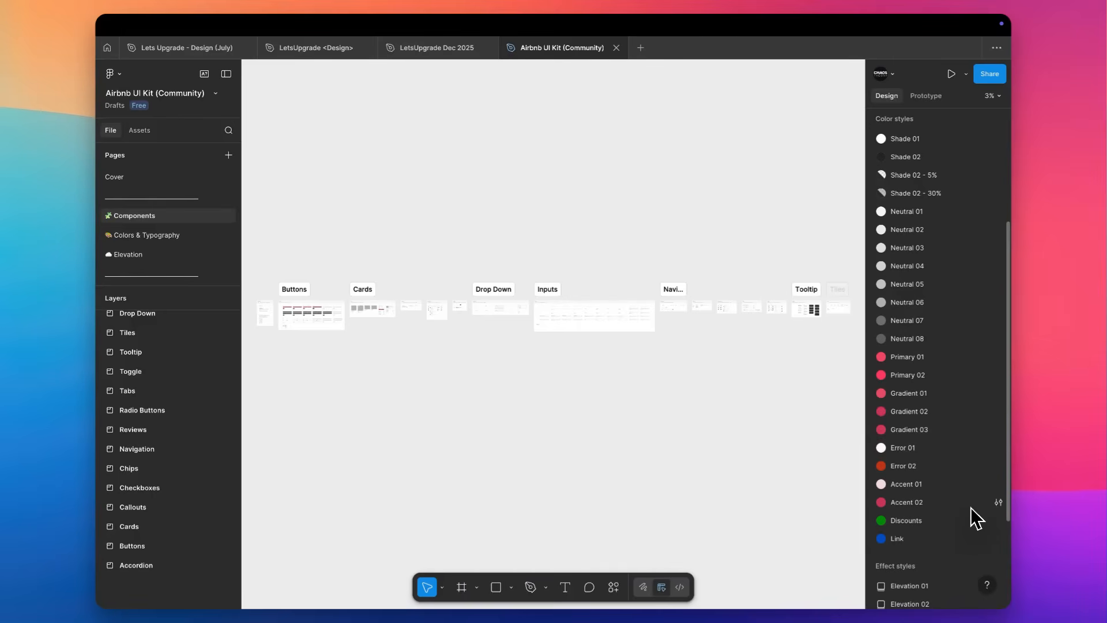
Review the kit's effect styles and its 12 grid layout guide style below the color styles.
scroll(970, 507, down, 4)
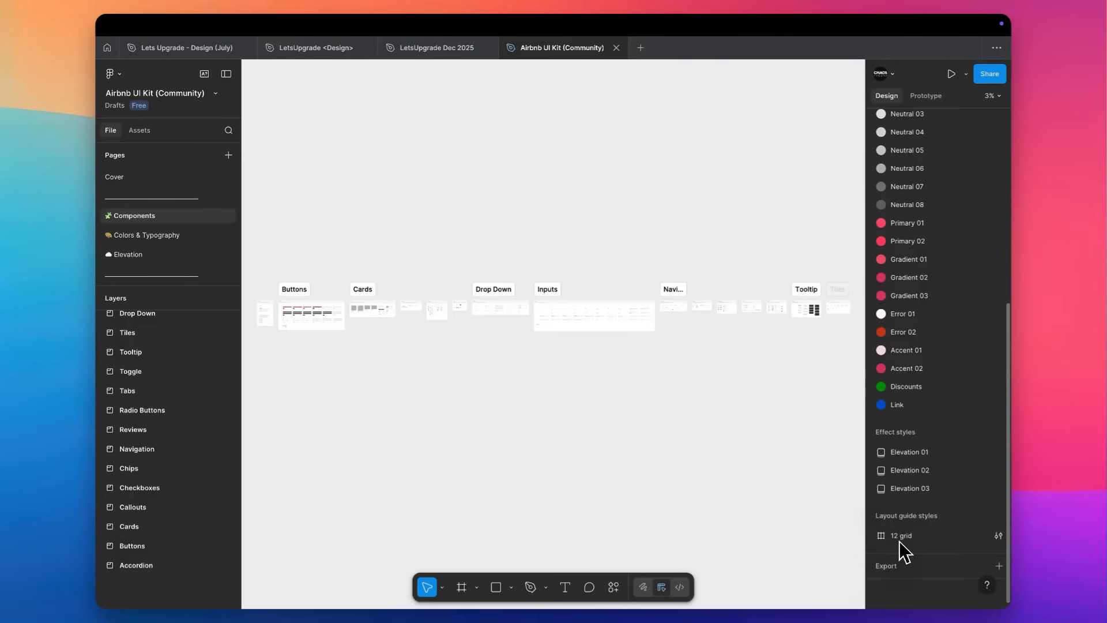
scroll(451, 205, left, 2)
scroll(452, 204, up, 1)
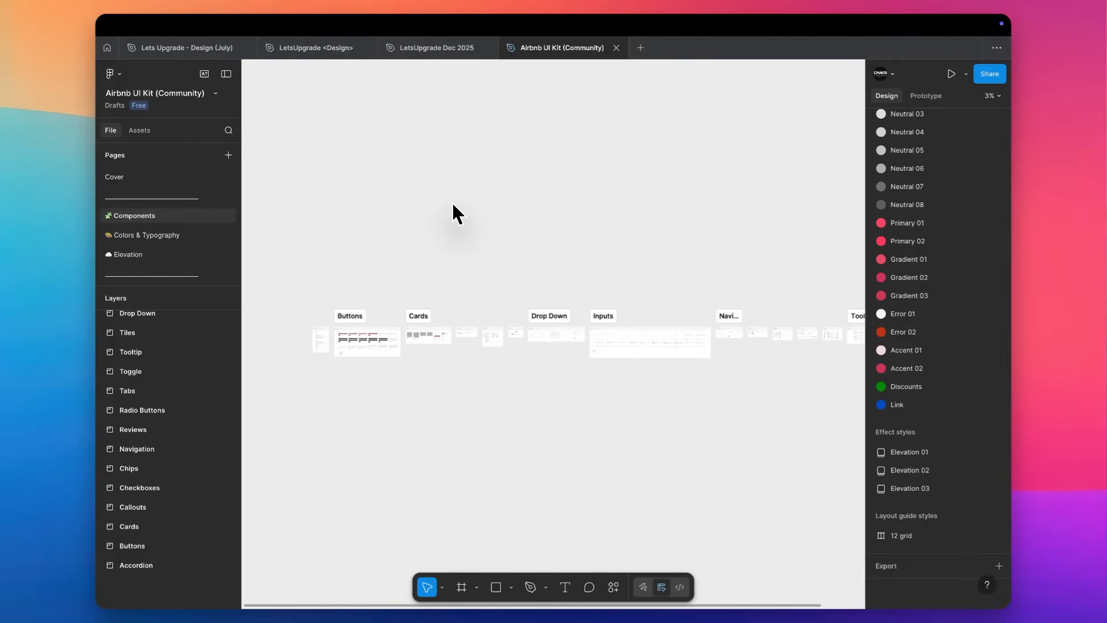
Switch to the LetsUpgrade Dec 2025 file and add a layout guide of type Columns to the iPhone 13 mini - 1 frame.
key(ctrl+shift+Tab)
scroll(520, 192, up, 5)
scroll(520, 191, up, 1)
click(472, 165)
scroll(939, 350, down, 1)
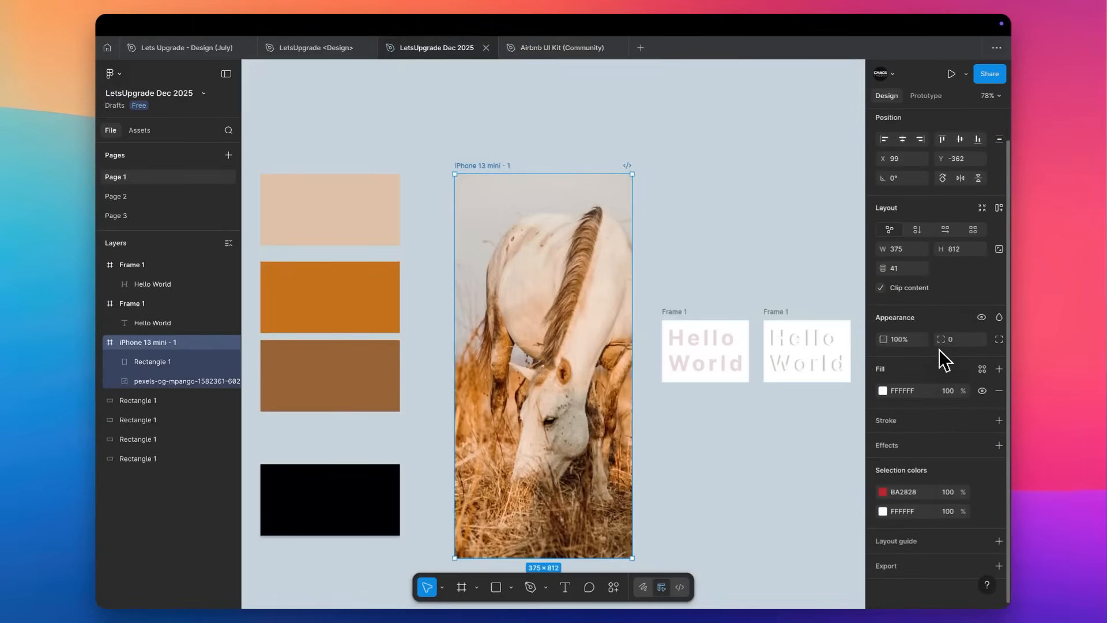
click(1000, 541)
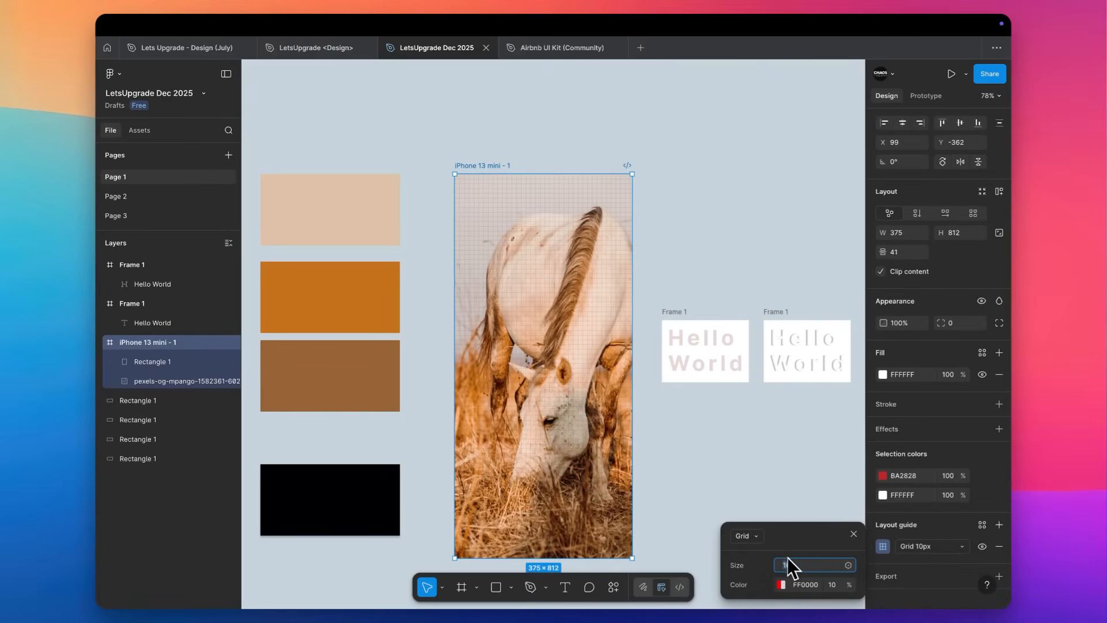
click(747, 536)
click(749, 552)
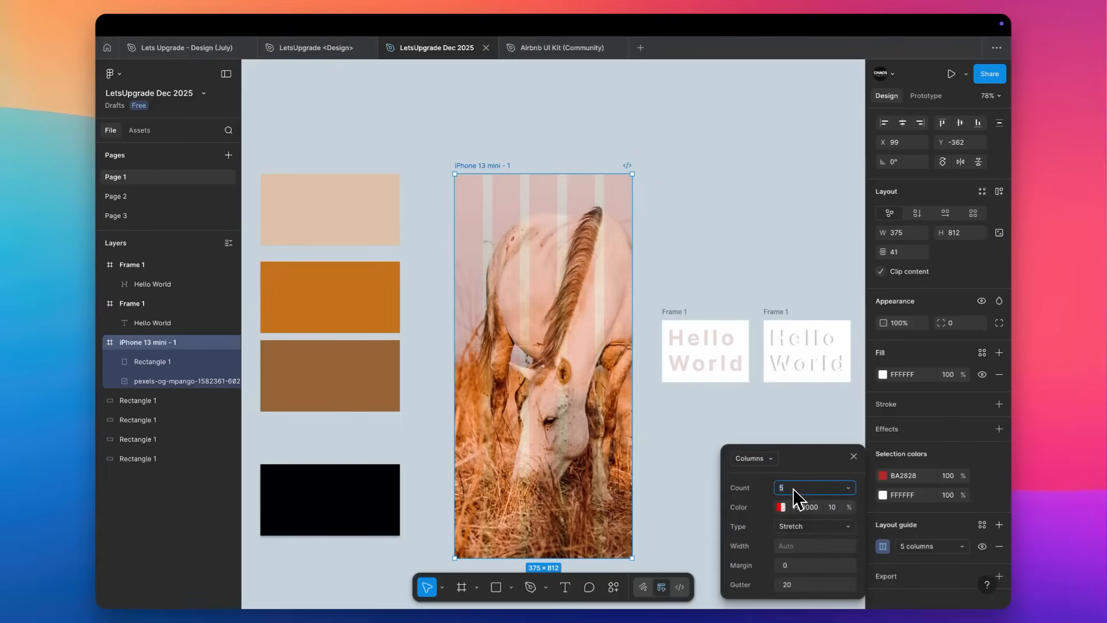
Set the frame's column guide to a count of 12 with a margin of 18 and inspect the margin up close.
text(12)
key(Tab)
scroll(452, 156, up, 5)
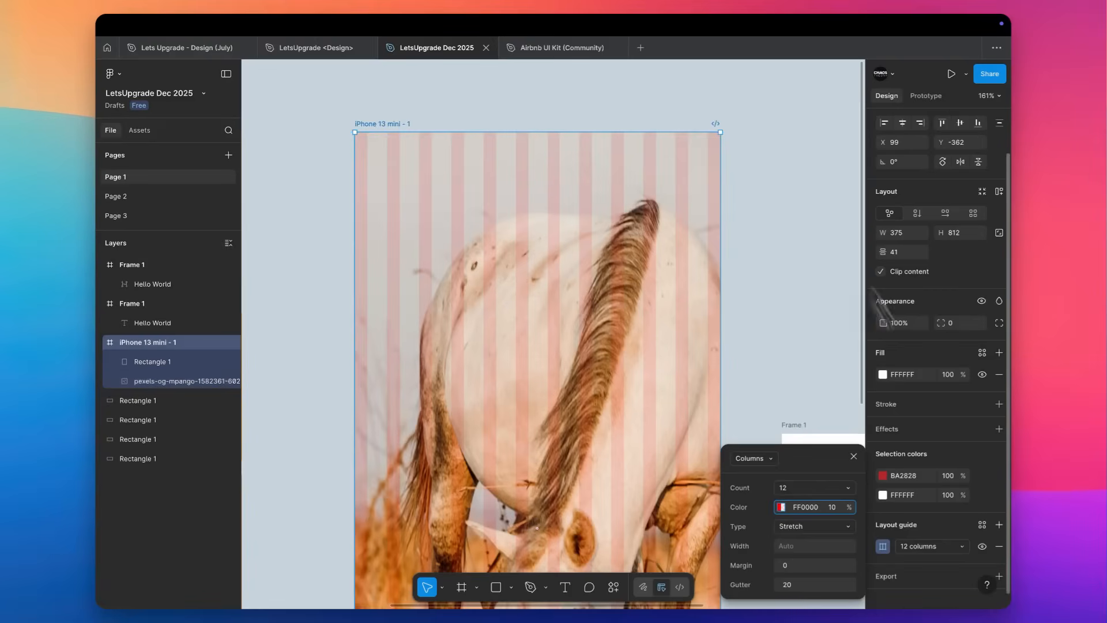
click(793, 566)
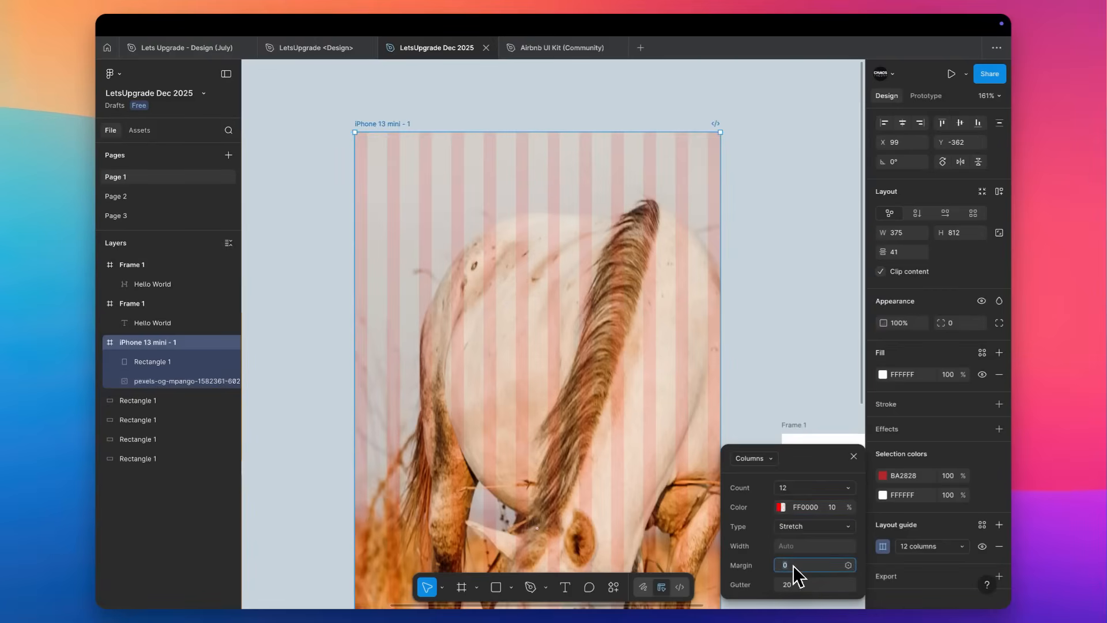
text(18)
key(Tab)
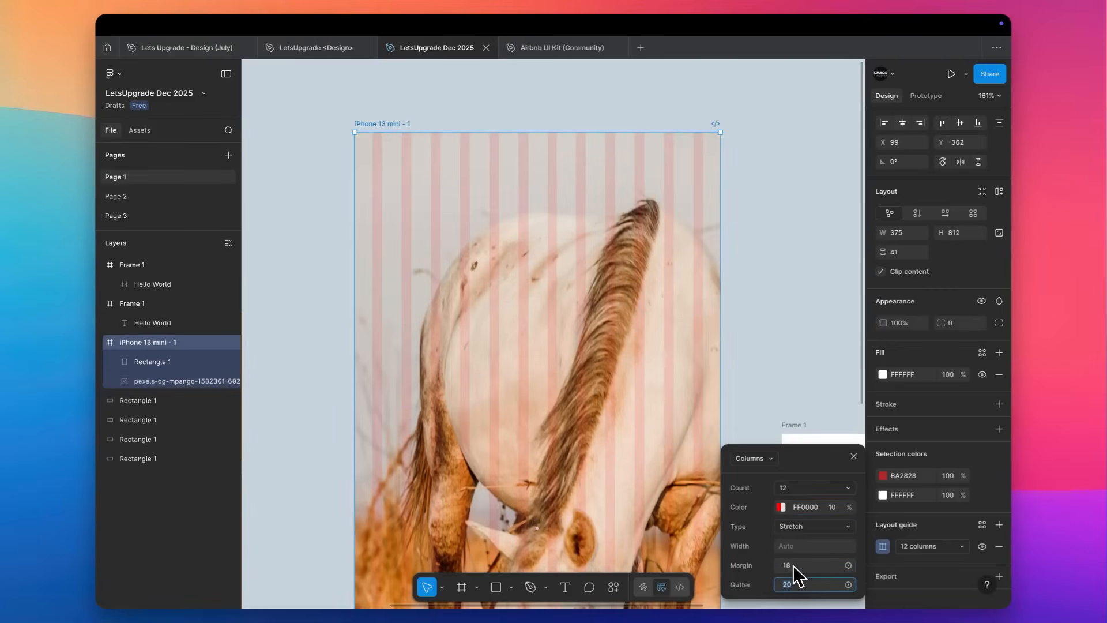
scroll(378, 158, up, 5)
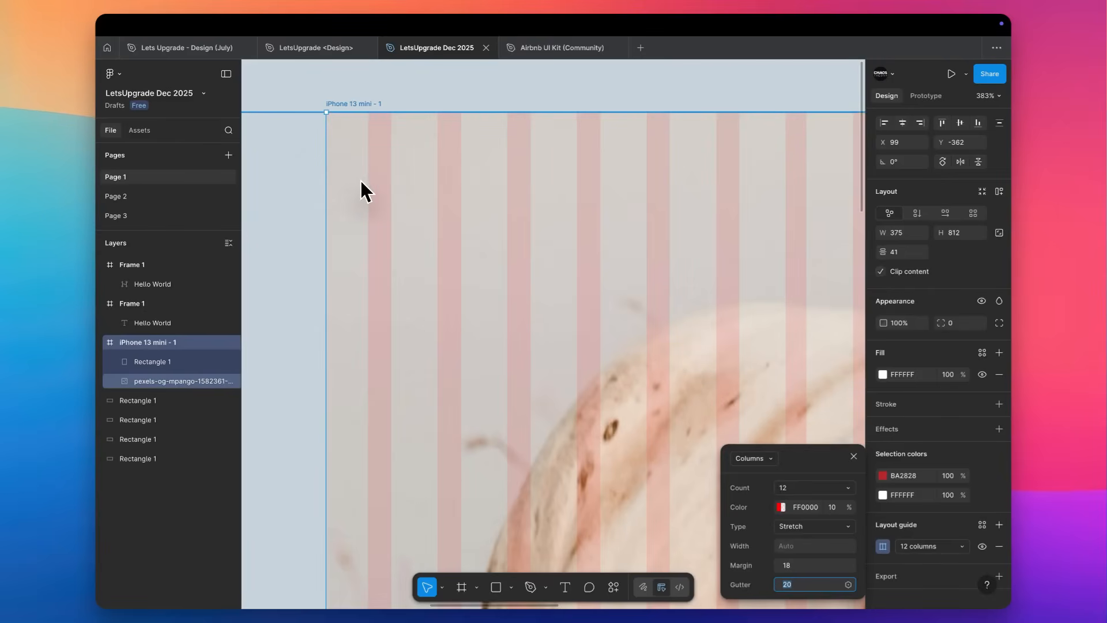
scroll(360, 180, down, 5)
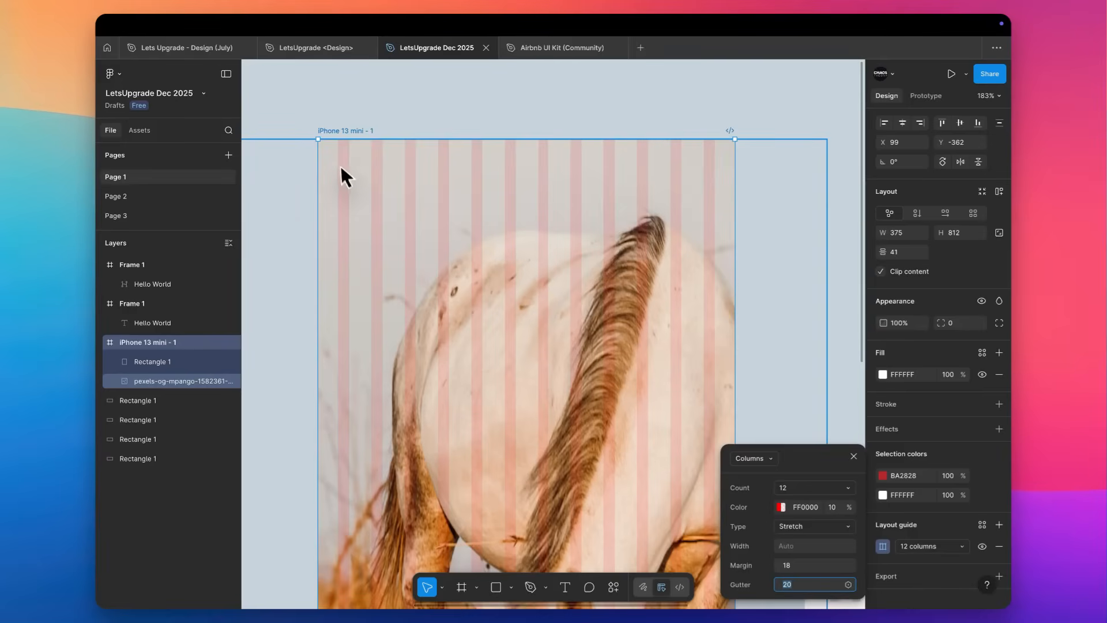
Draw a 20 × 20 rectangle near the top of the frame, filling the gutter between the first two guide columns.
scroll(341, 163, up, 5)
click(366, 164)
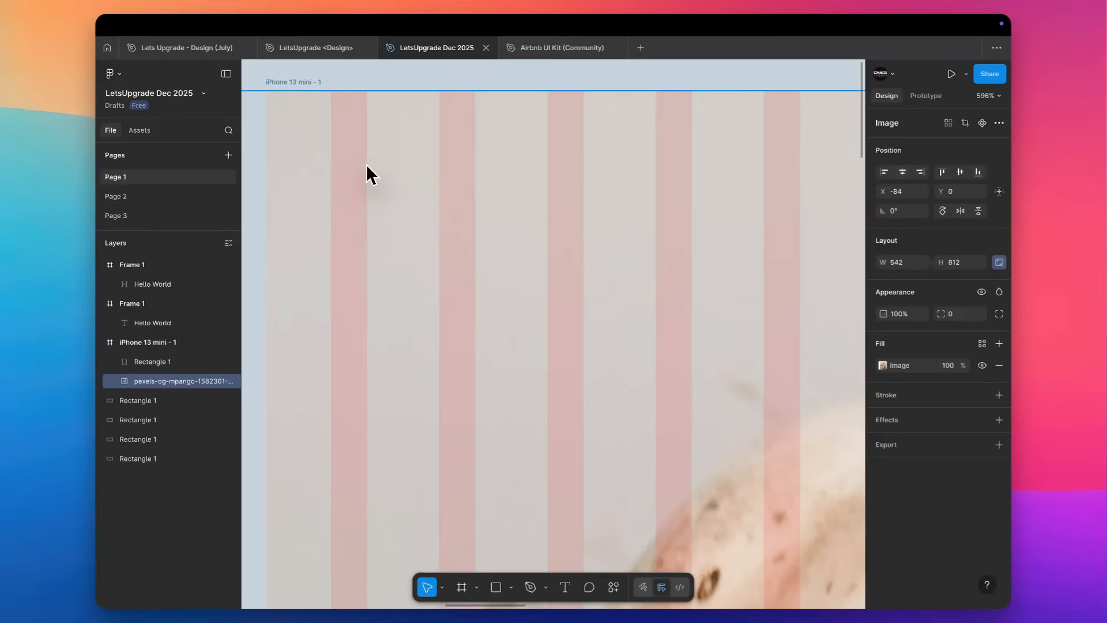
key(r)
drag(367, 167, 442, 228)
scroll(380, 169, up, 5)
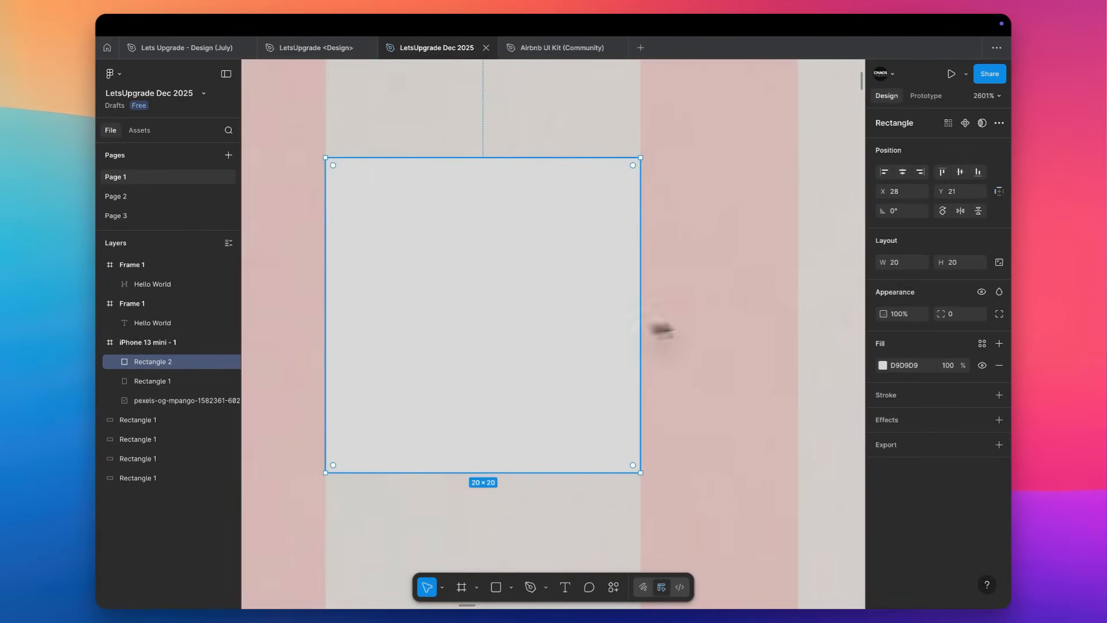
scroll(510, 315, down, 5)
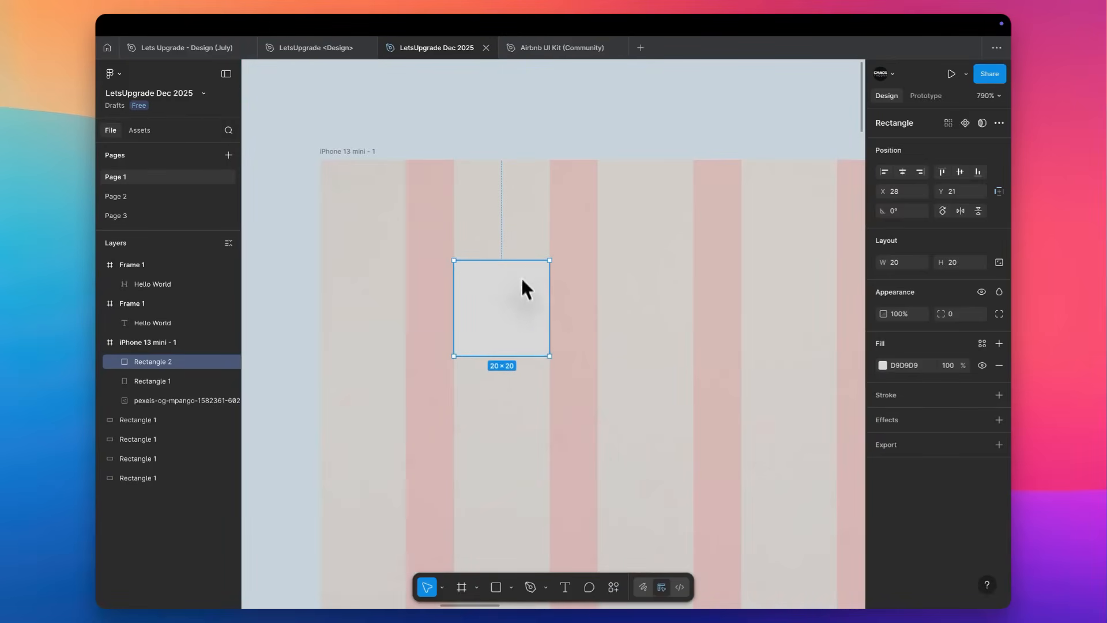
scroll(504, 199, down, 5)
scroll(504, 188, right, 2)
scroll(504, 189, down, 1)
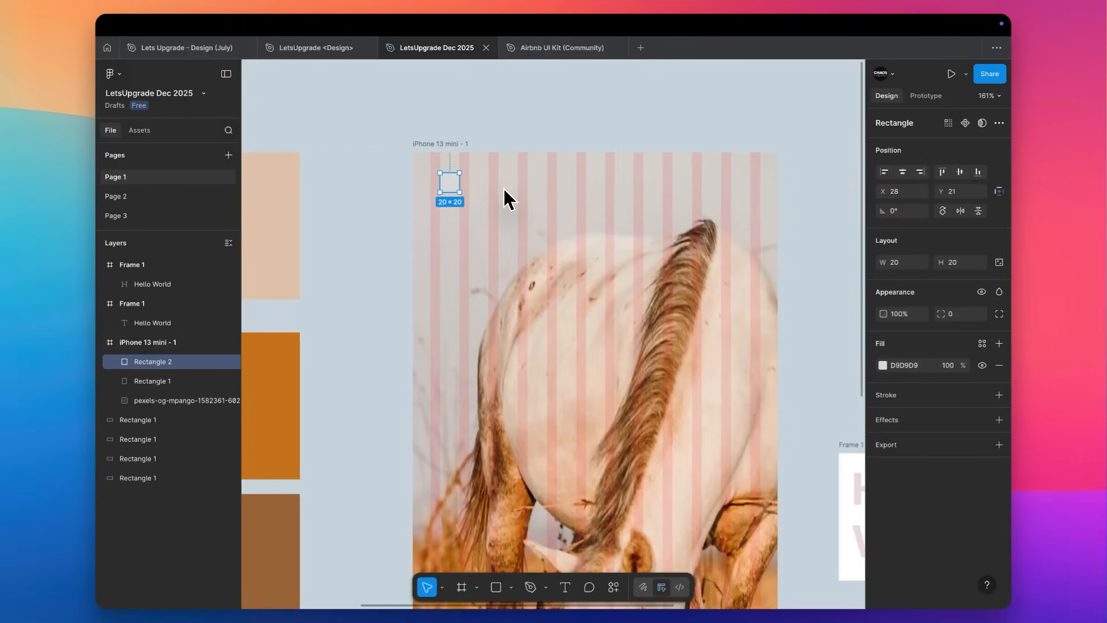
Add a second layout guide to the iPhone 13 mini - 1 frame and change its type to Rows.
click(456, 143)
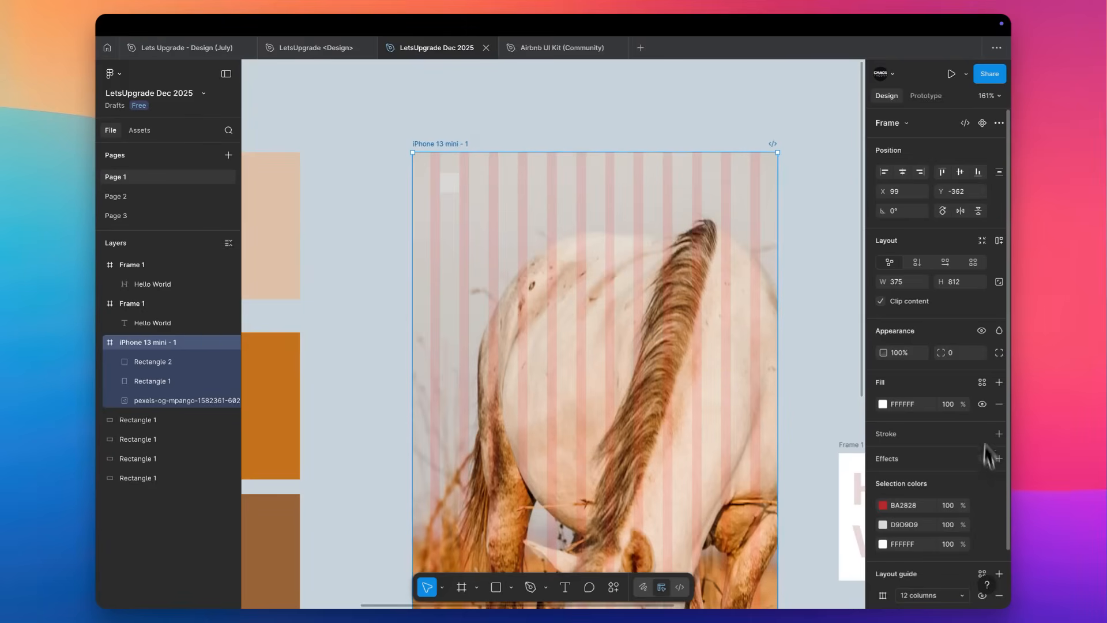
scroll(958, 478, down, 2)
click(981, 519)
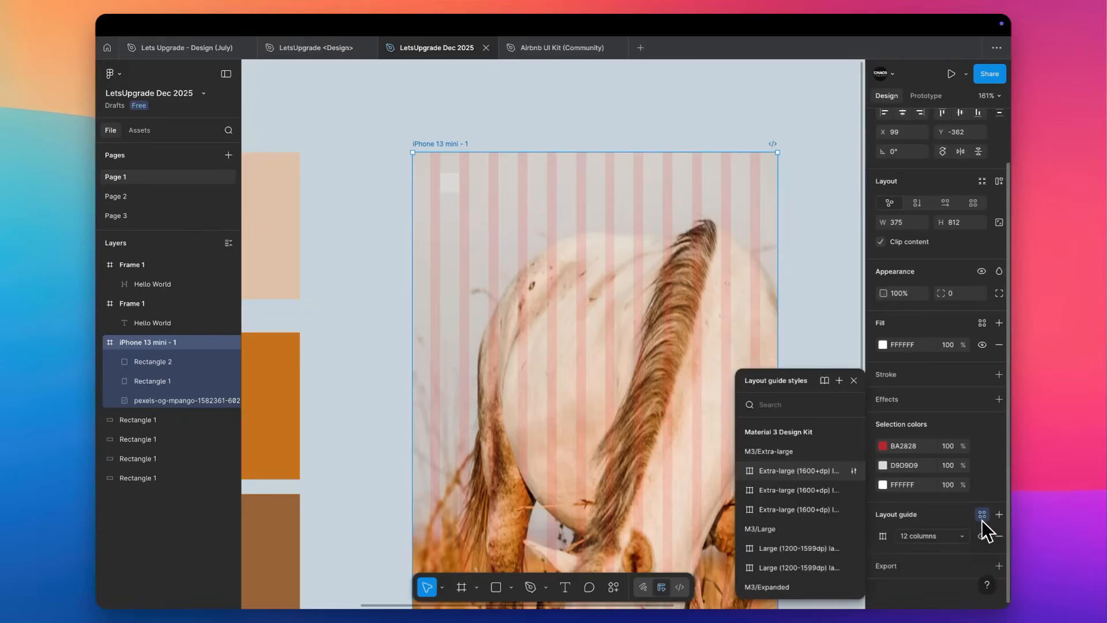
click(982, 519)
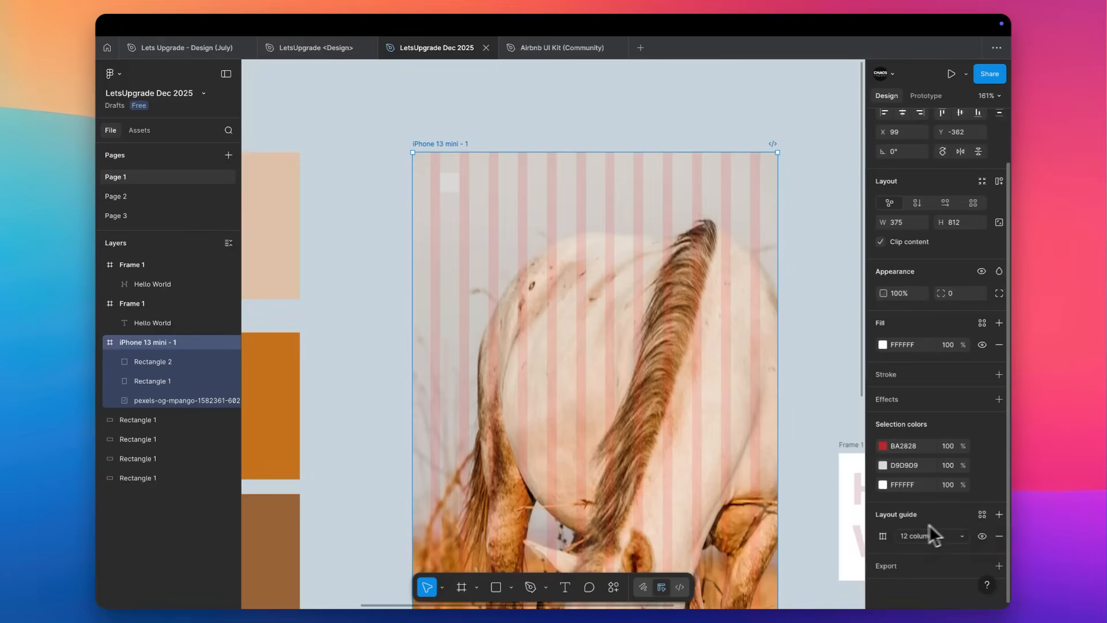
click(999, 513)
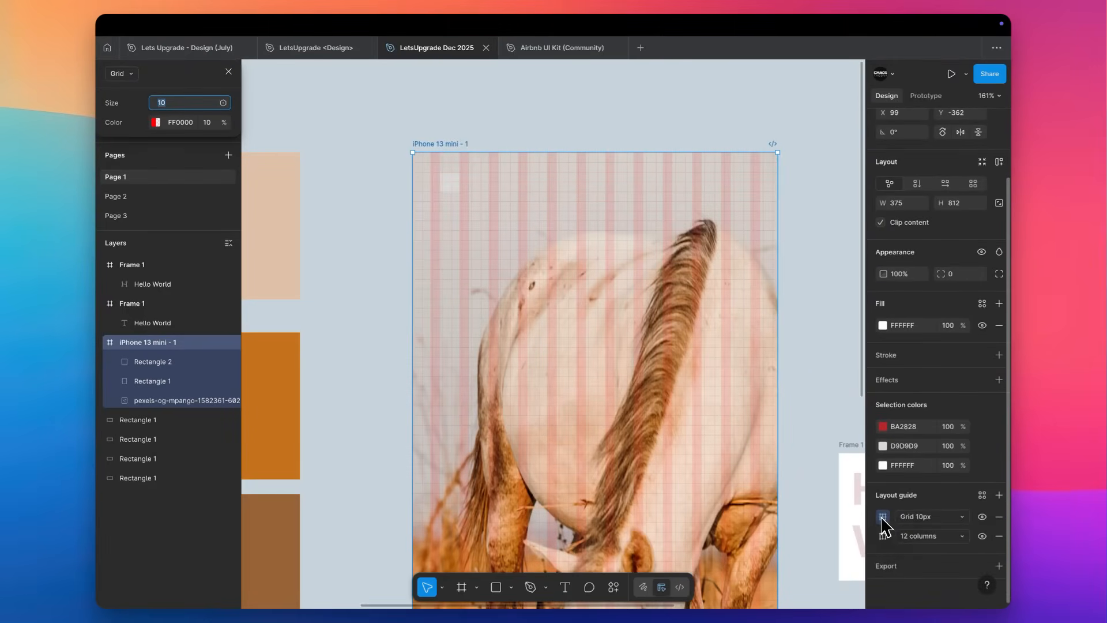
click(882, 518)
click(882, 517)
click(882, 518)
click(746, 521)
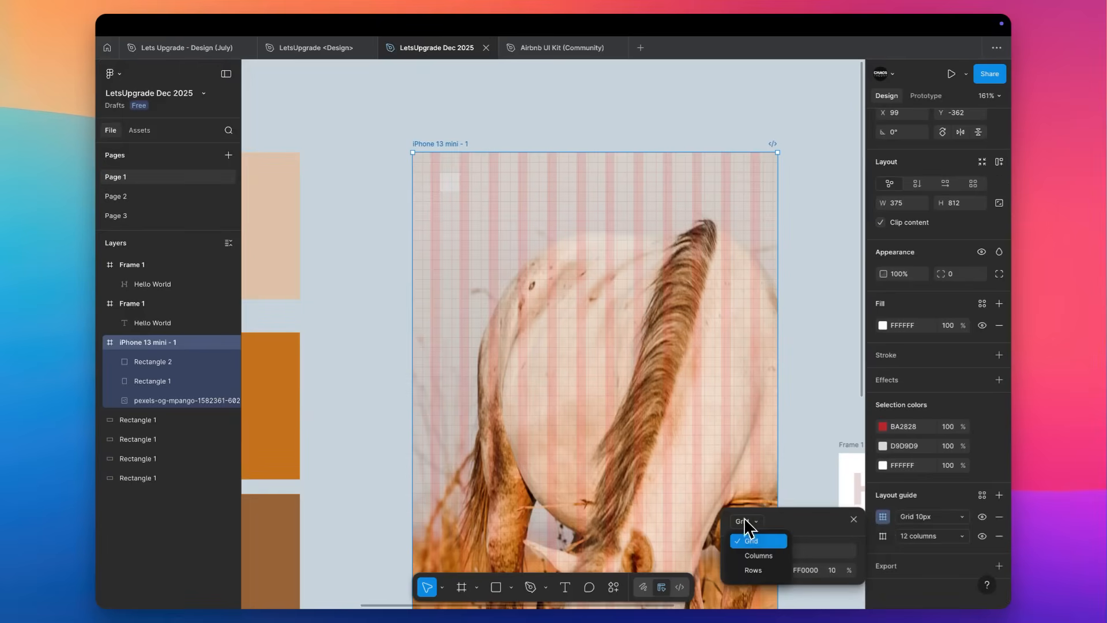
click(754, 570)
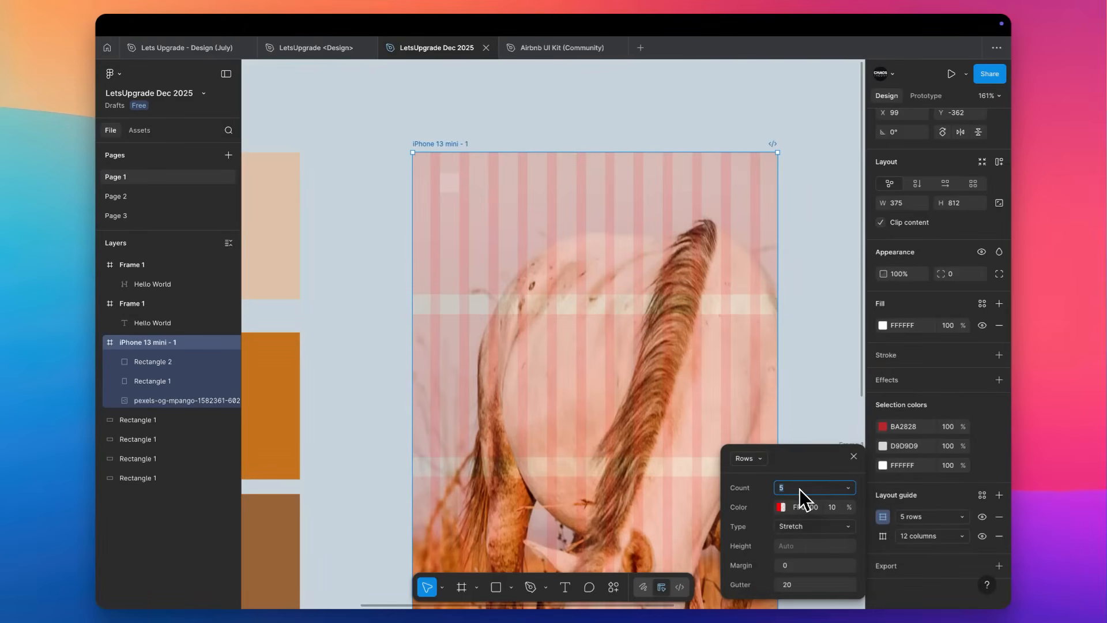
Set the row guide's count to 20 on the iPhone 13 mini - 1 frame.
text(20)
key(Tab)
scroll(798, 499, down, 2)
scroll(799, 499, right, 2)
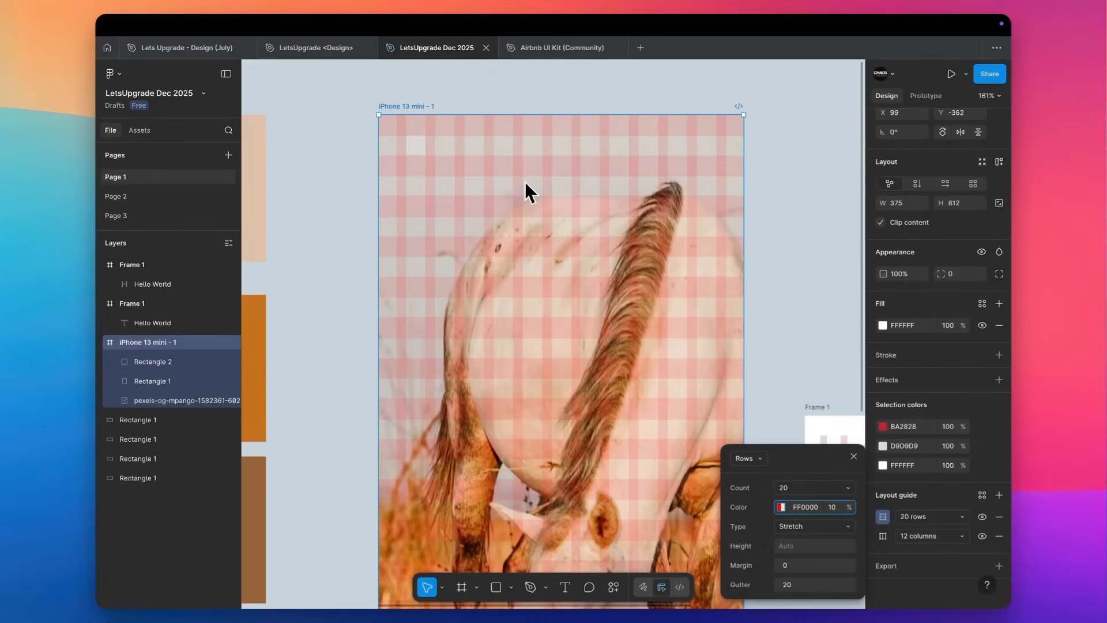
Move the 20 × 20 rectangle to Y 22 so it lines up with the gutter between the first two guide rows.
scroll(525, 190, up, 5)
click(362, 170)
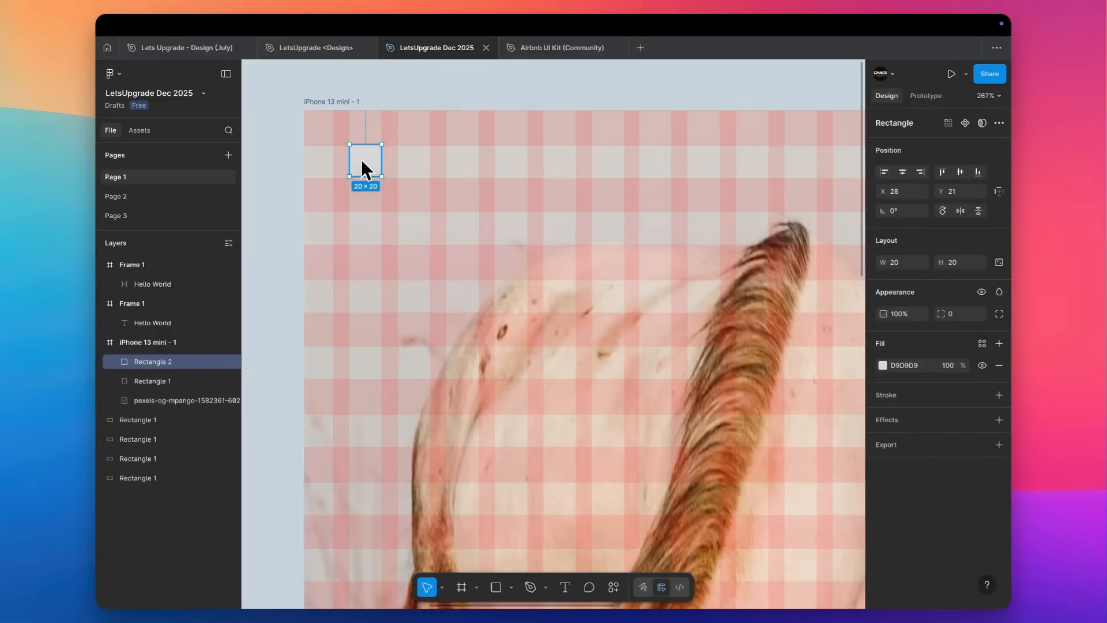
scroll(361, 158, up, 10)
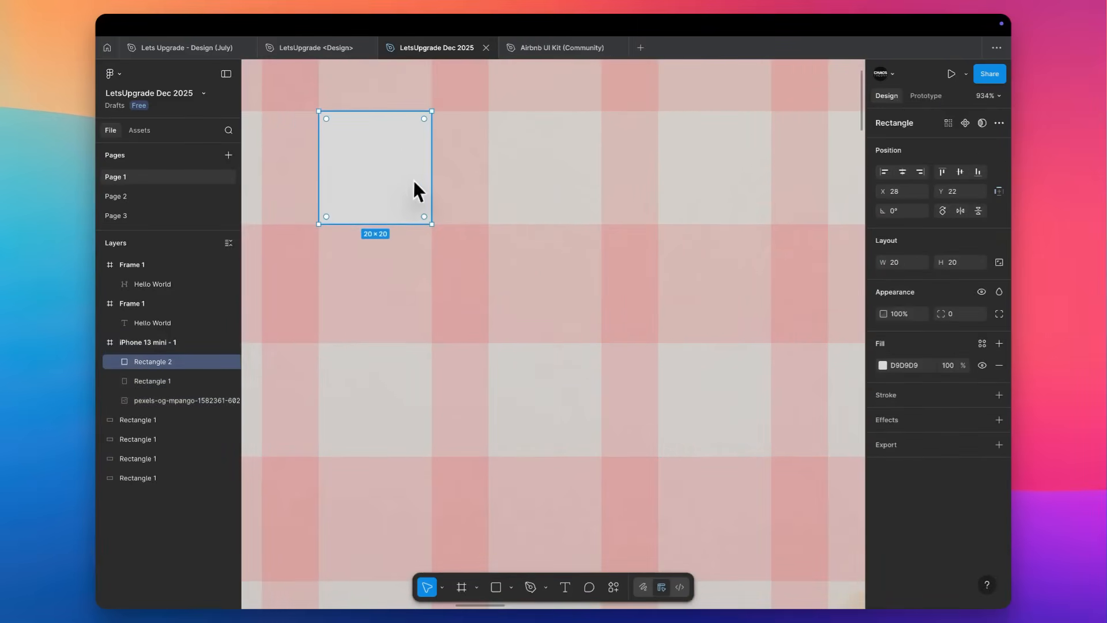
Add the text "Hello" beside the small rectangle in the iPhone 13 mini - 1 frame.
scroll(414, 182, right, 2)
scroll(414, 182, up, 1)
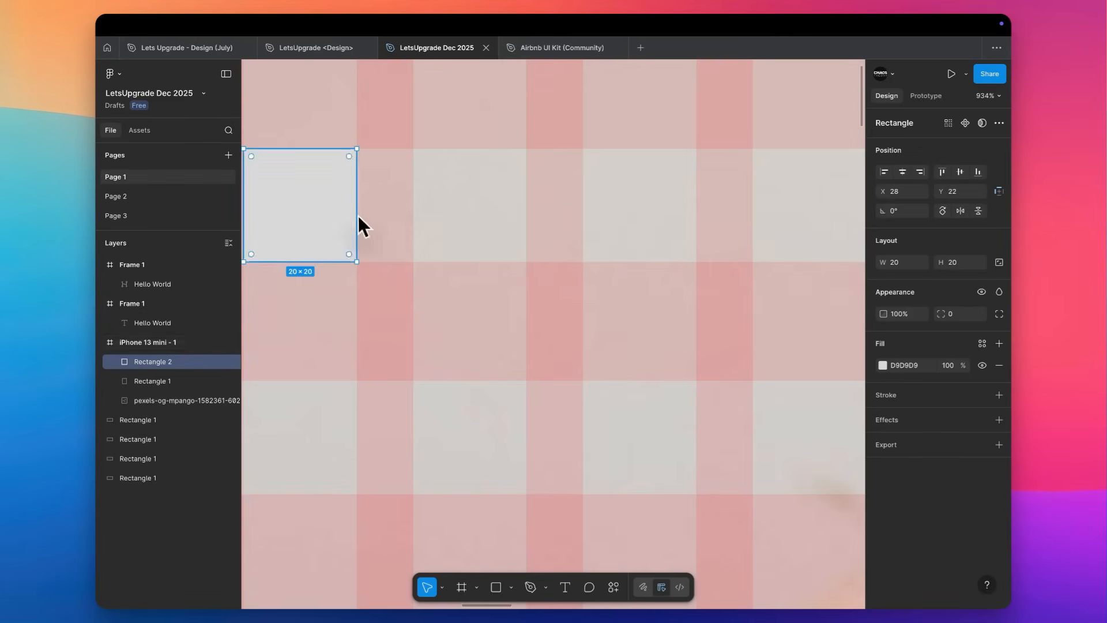
key(t)
click(438, 213)
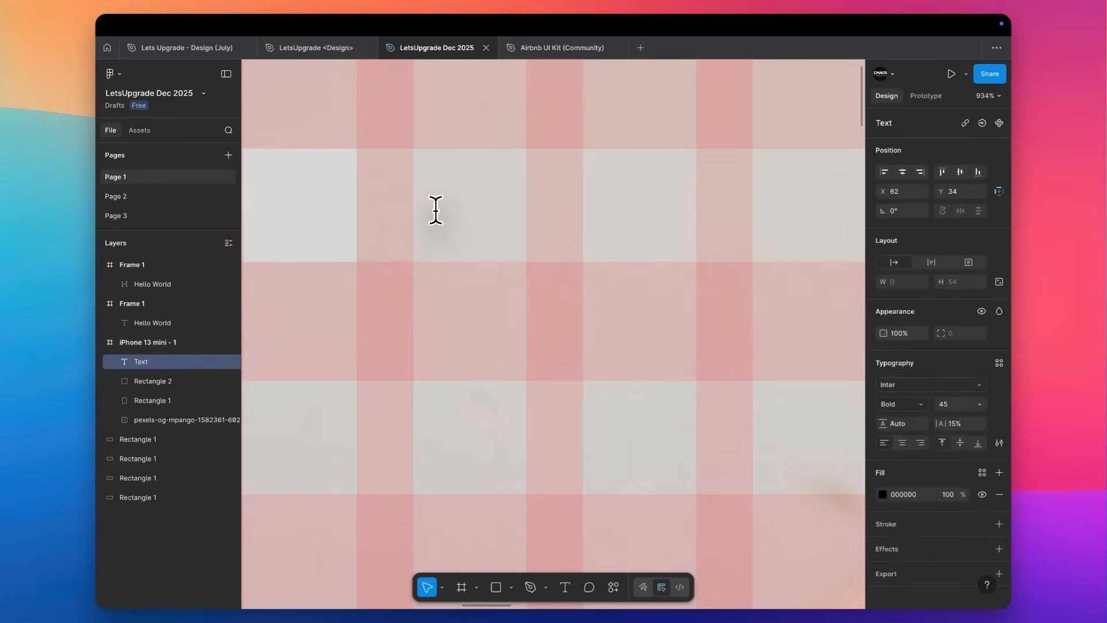
text(Hello)
key(Escape)
Set the Hello text to size 14 and align it with the grid beside the small rectangle at X 58, Y 24.
click(960, 404)
text(1)
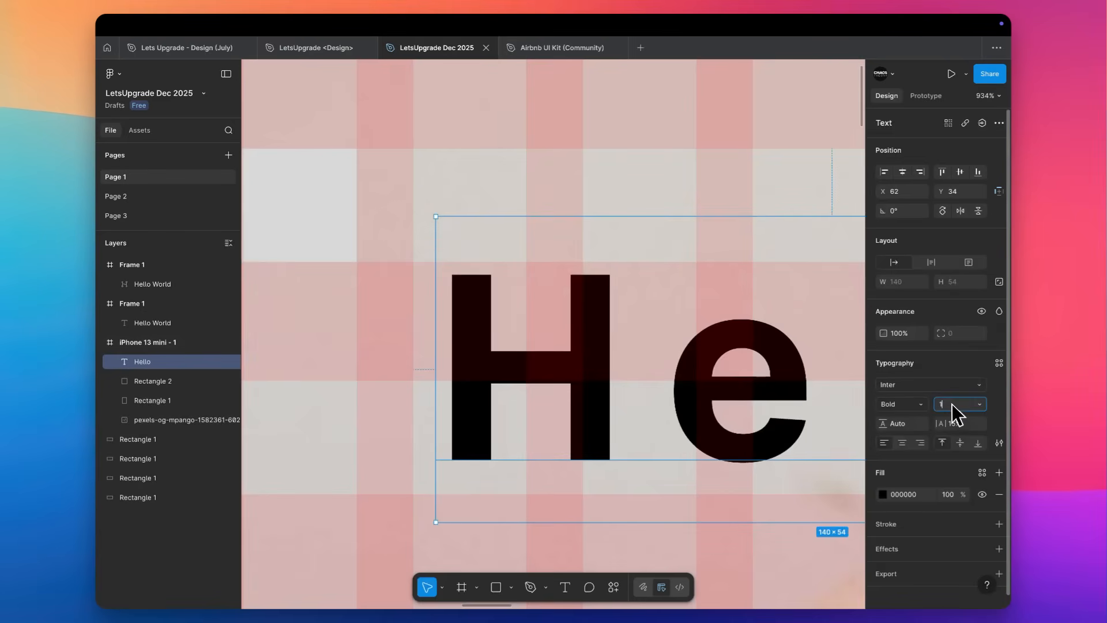
text(4)
key(Return)
drag(563, 248, 534, 225)
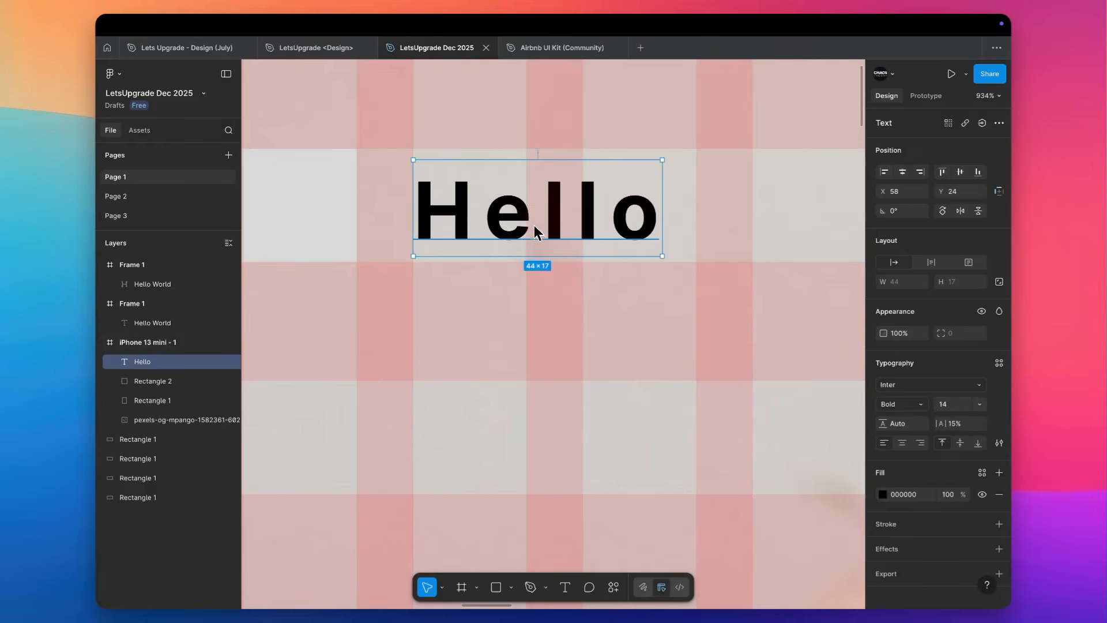
Check the spacing between the small rectangle and the Hello text, and set the text's letter spacing to 0%.
shift+click(295, 223)
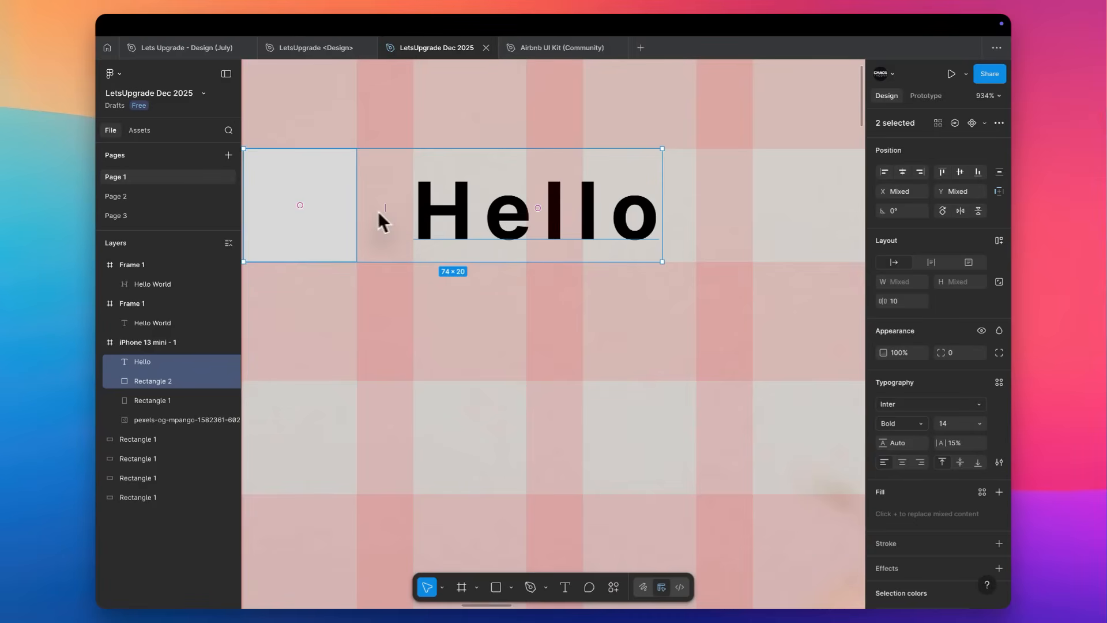
click(514, 237)
click(954, 424)
text(0)
key(Return)
scroll(517, 286, down, 10)
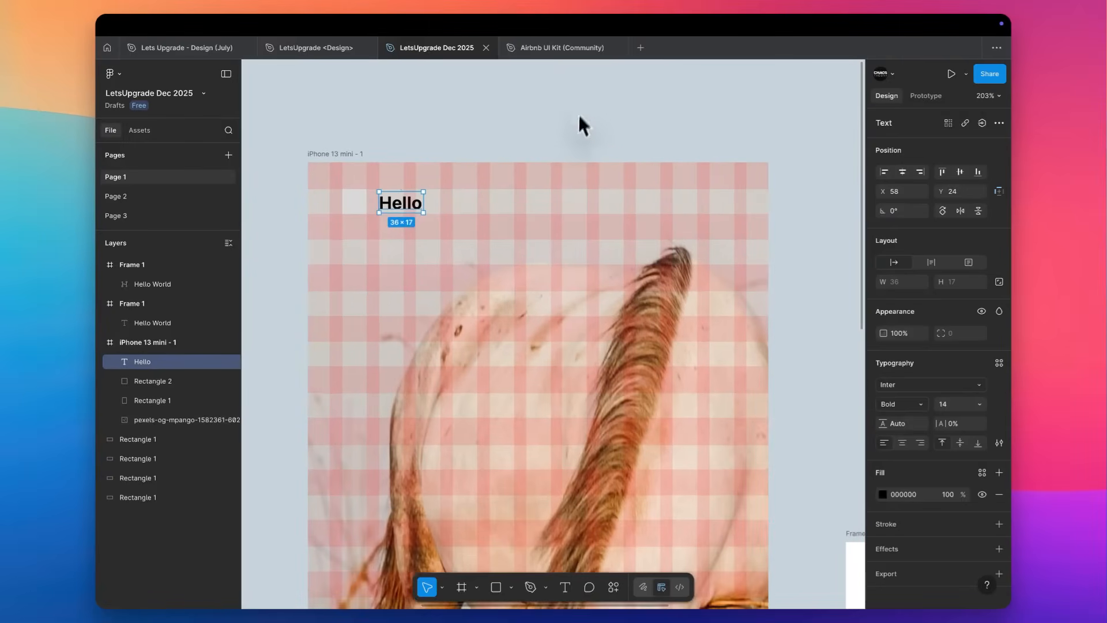
click(546, 144)
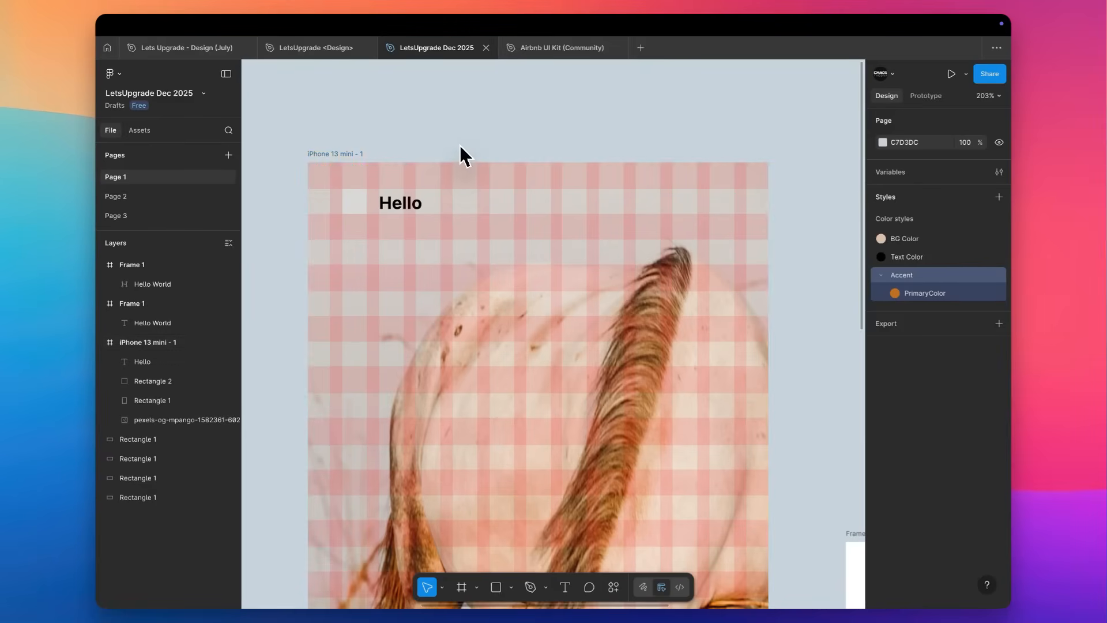
Return to the Airbnb UI Kit file, enlarge its pages list, and examine the Buttons section of the Components page.
key(ctrl+Tab)
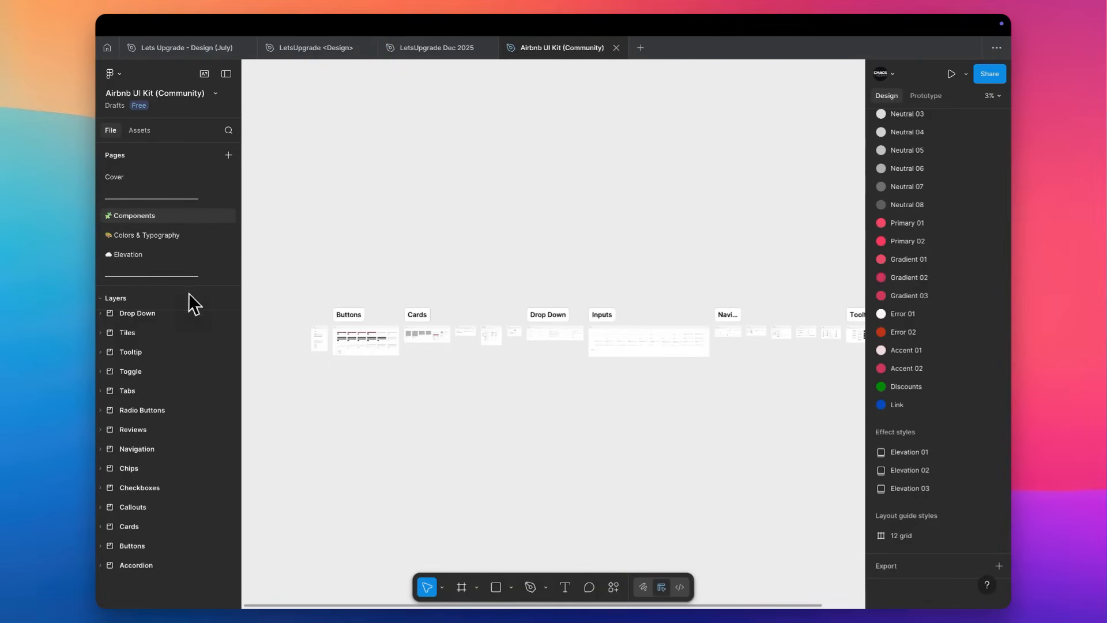
drag(188, 286, 206, 465)
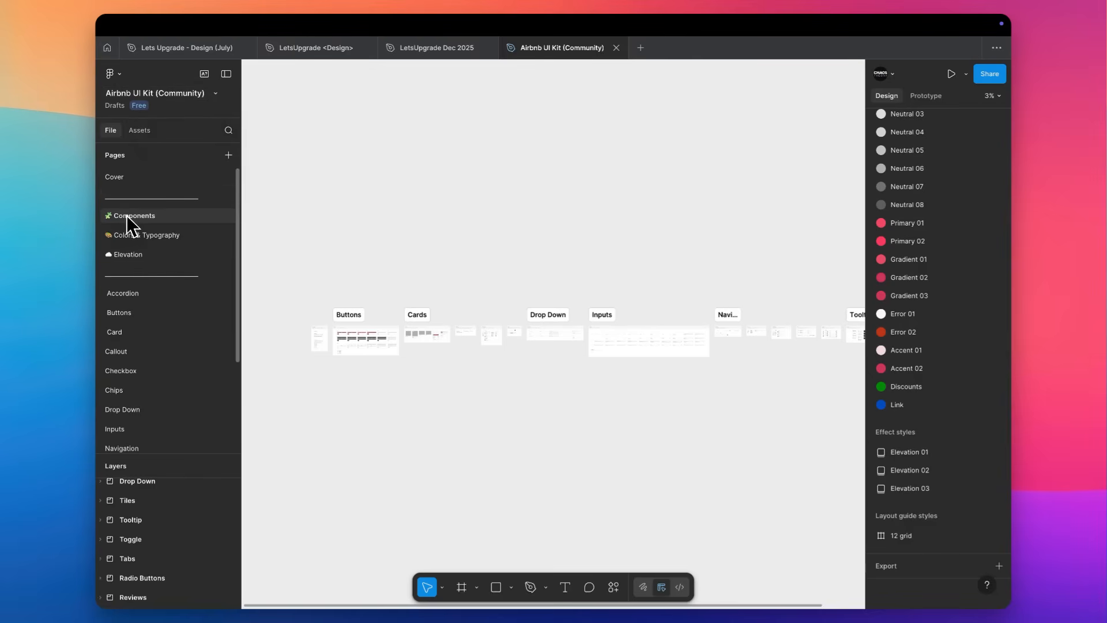
scroll(310, 372, up, 5)
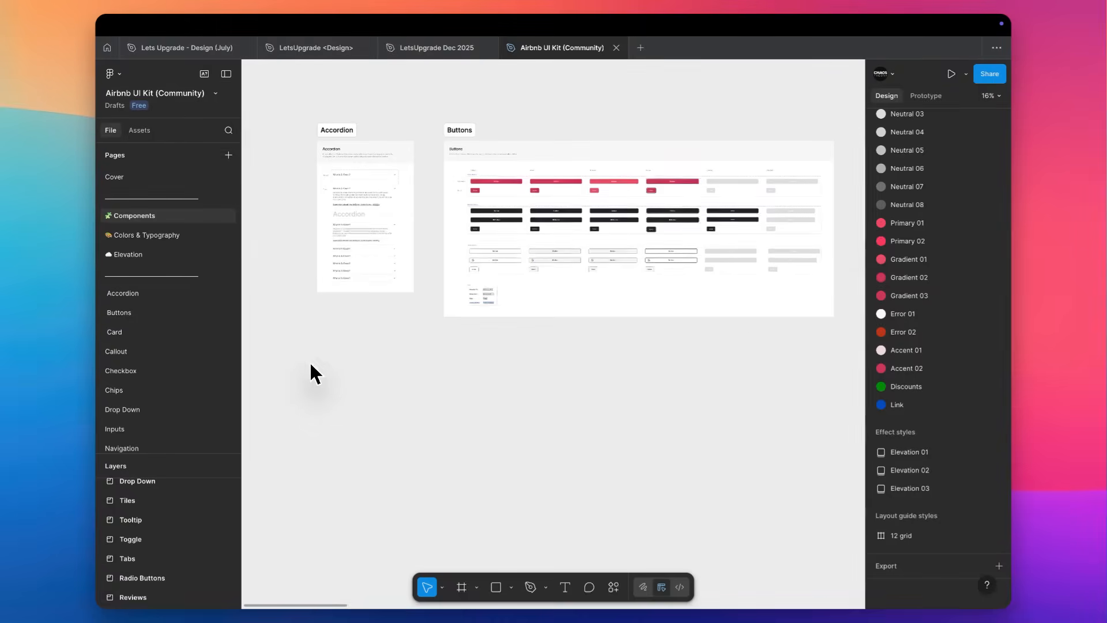
scroll(310, 364, up, 4)
scroll(311, 363, up, 2)
scroll(310, 363, up, 5)
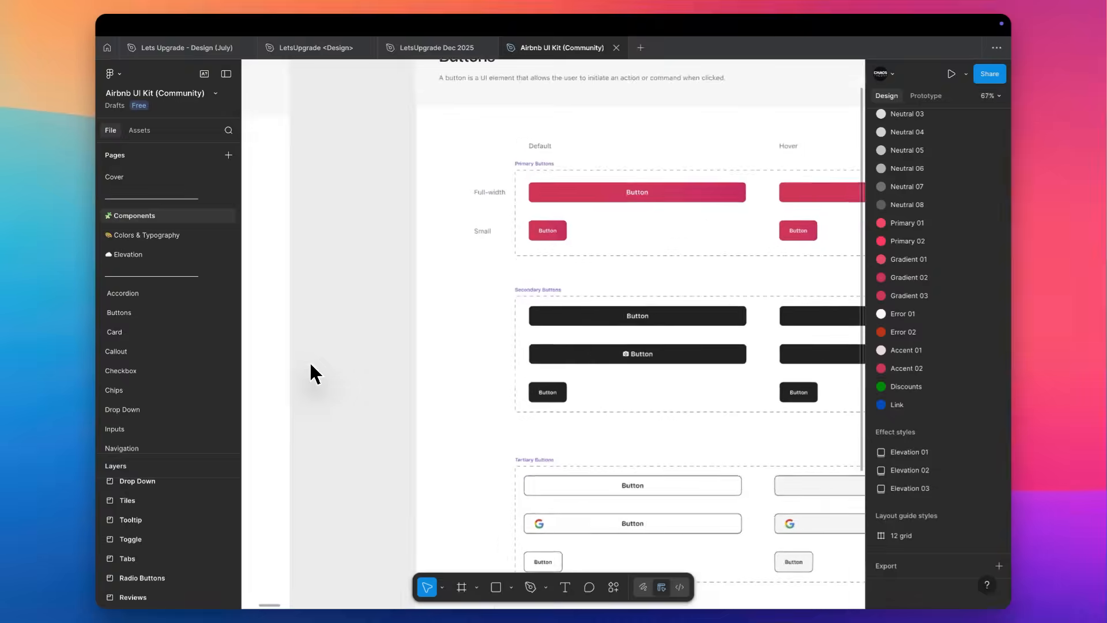
scroll(310, 366, down, 5)
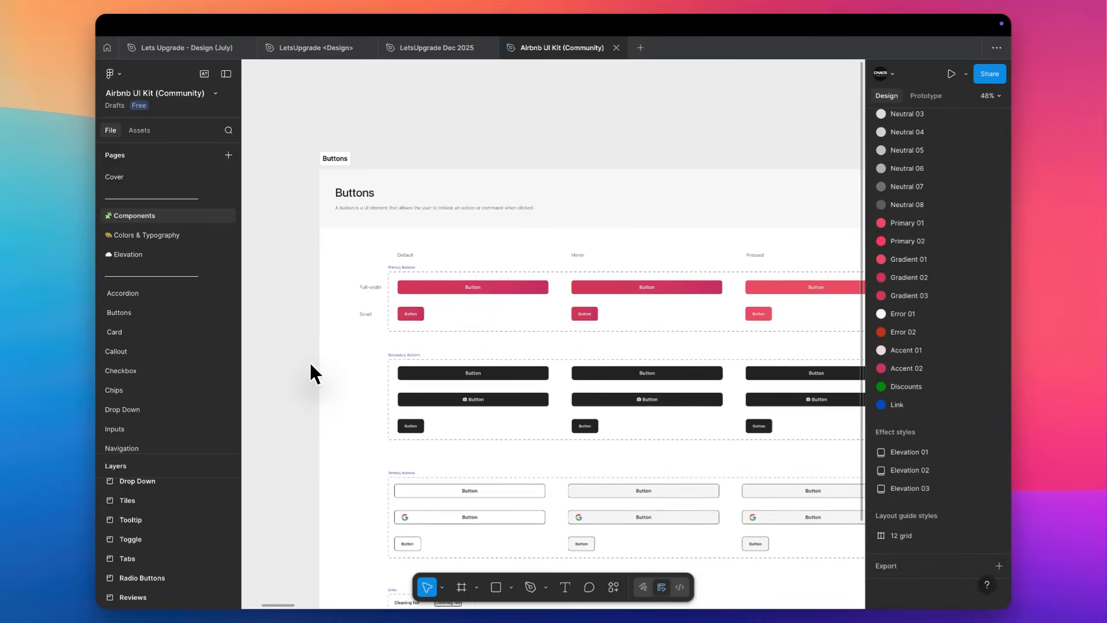
Hide the interface panels and examine the Accordion section, the primary, secondary and tertiary buttons, and the Links set.
key(super+backslash)
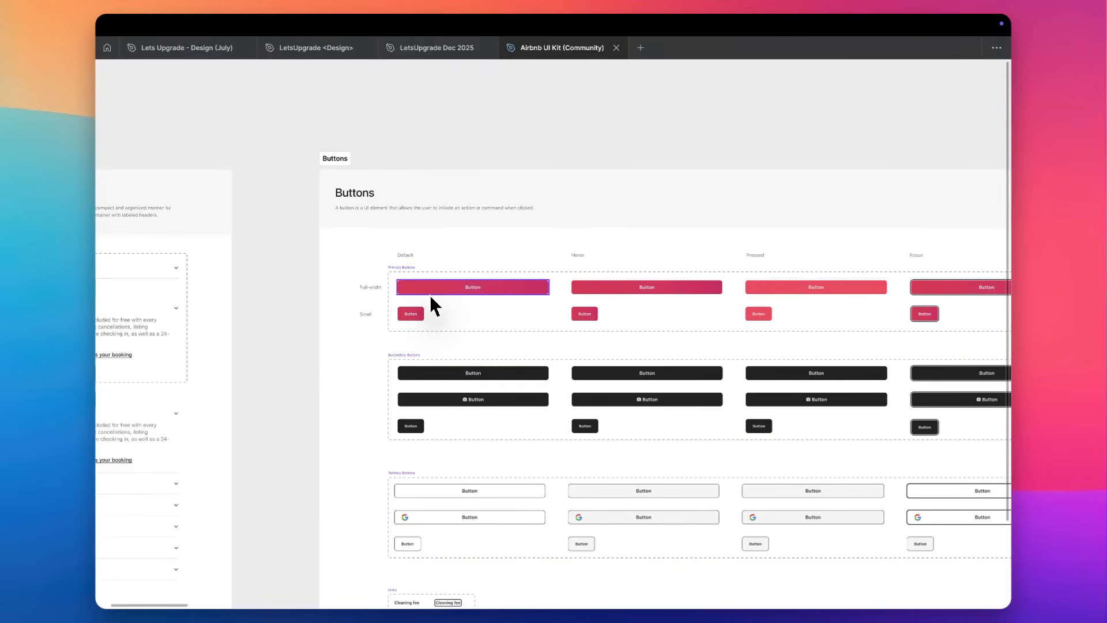
scroll(430, 296, left, 7)
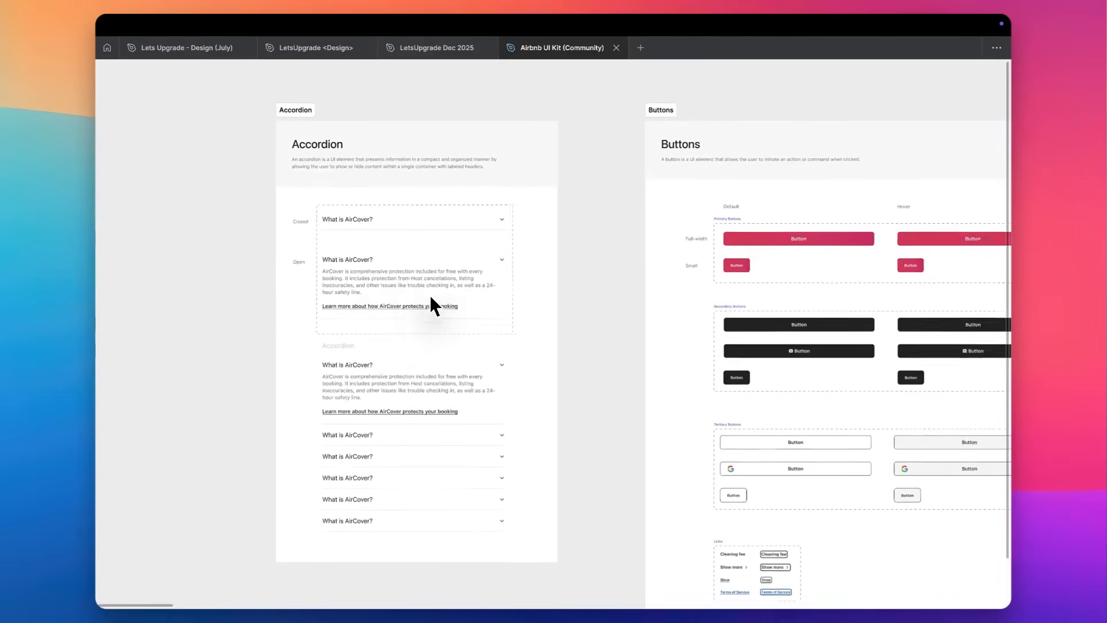
scroll(430, 295, right, 8)
scroll(503, 232, up, 5)
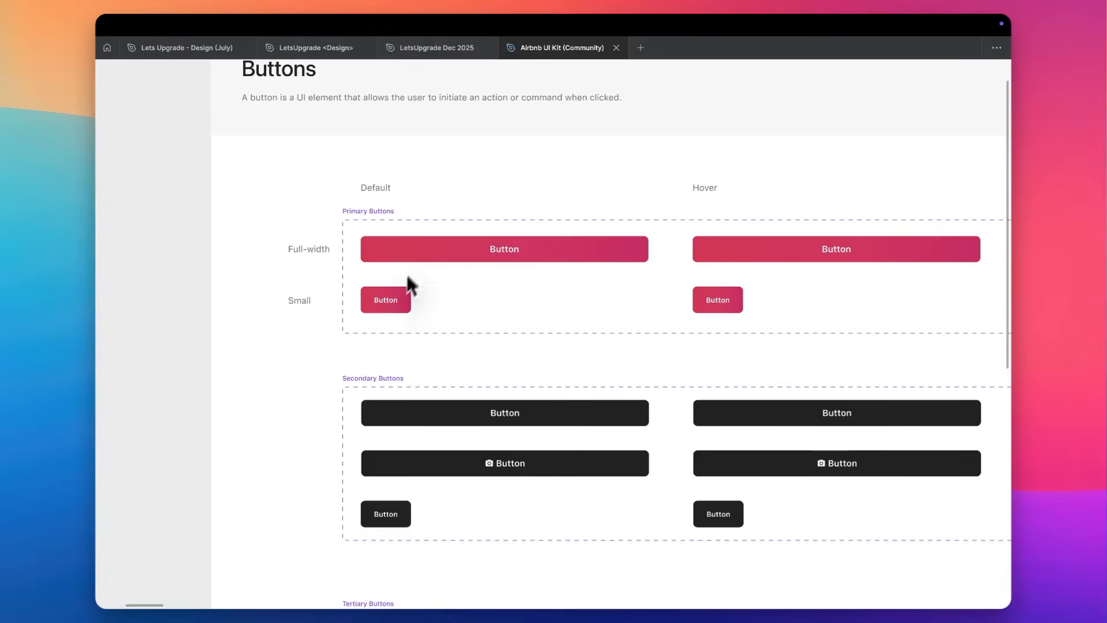
scroll(379, 321, down, 3)
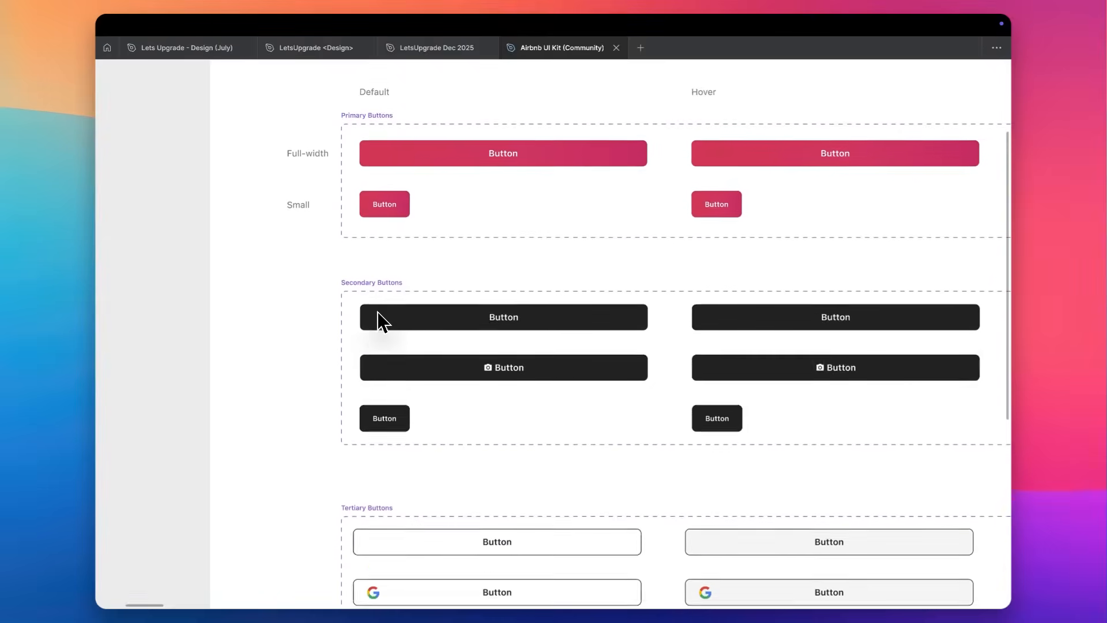
scroll(379, 321, down, 3)
scroll(379, 320, down, 5)
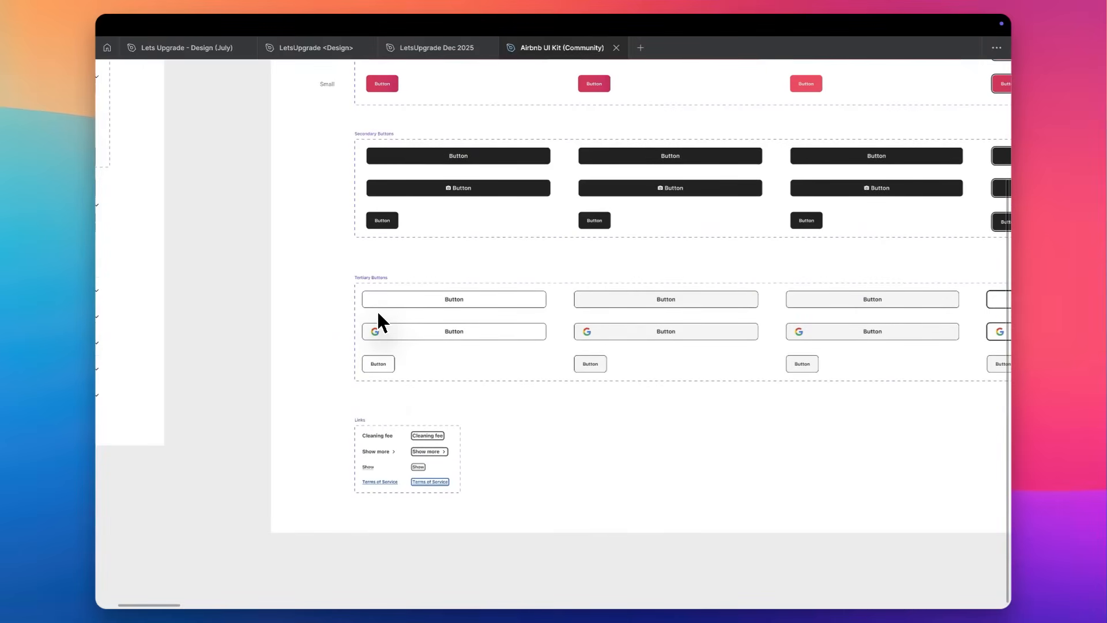
scroll(393, 438, up, 1)
scroll(392, 436, up, 4)
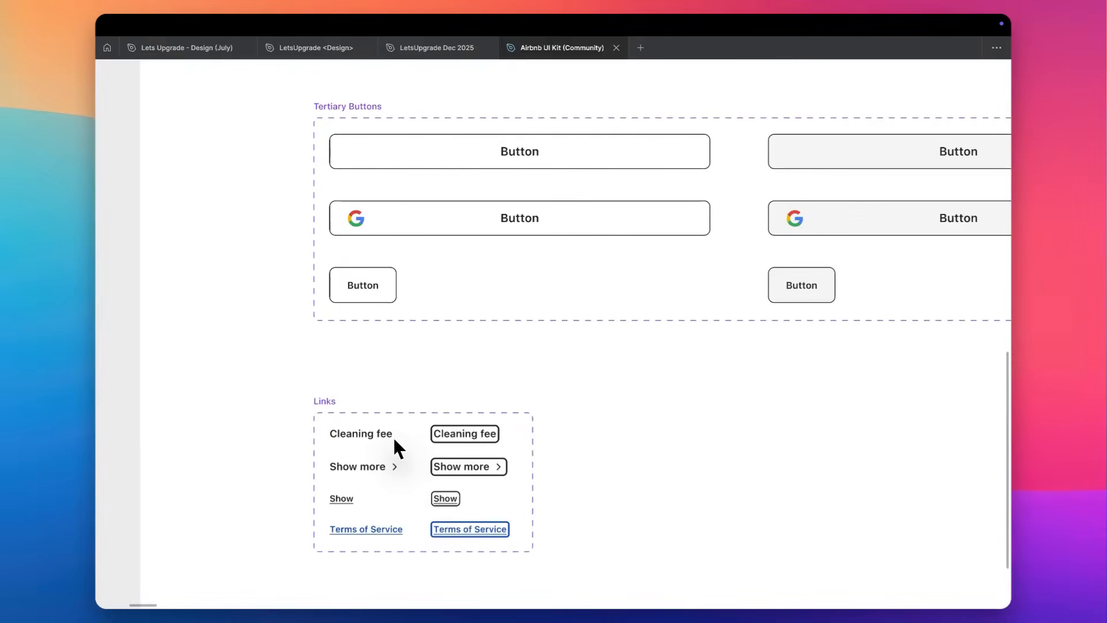
scroll(499, 462, down, 5)
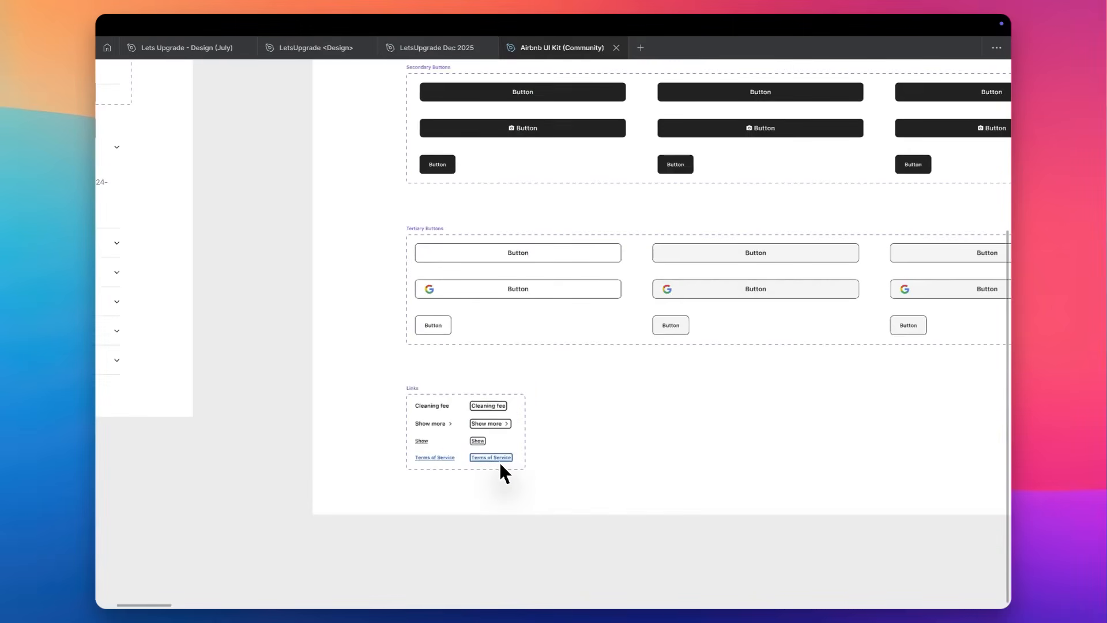
Compare the Default, Hover, Pressed and Focus states of the primary, secondary and tertiary buttons.
scroll(500, 462, up, 3)
scroll(500, 462, right, 5)
scroll(500, 462, down, 1)
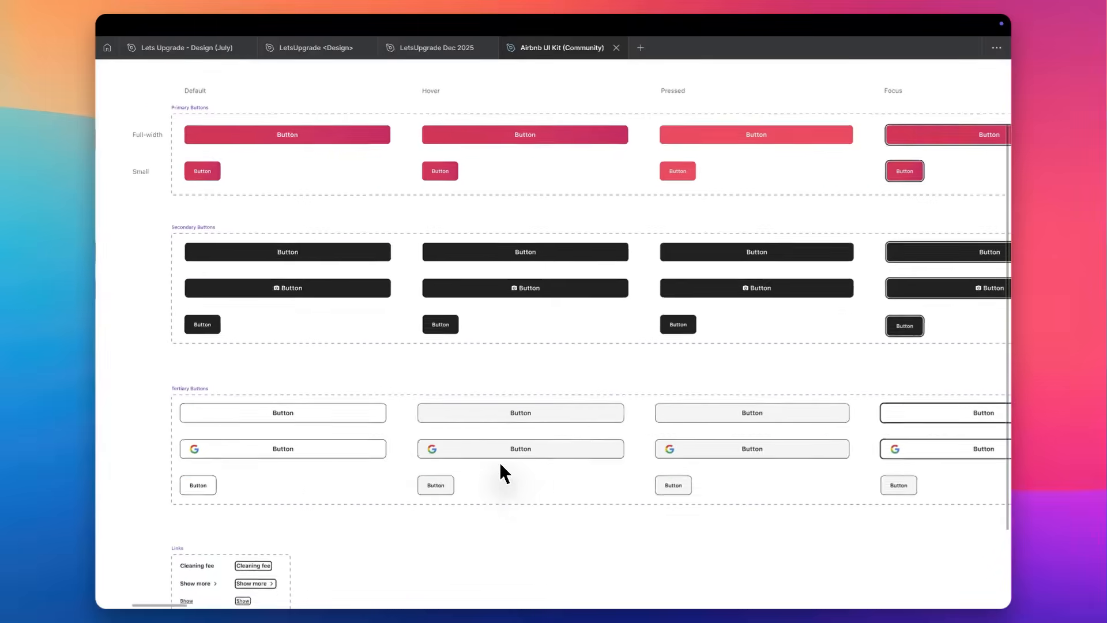
scroll(519, 453, up, 5)
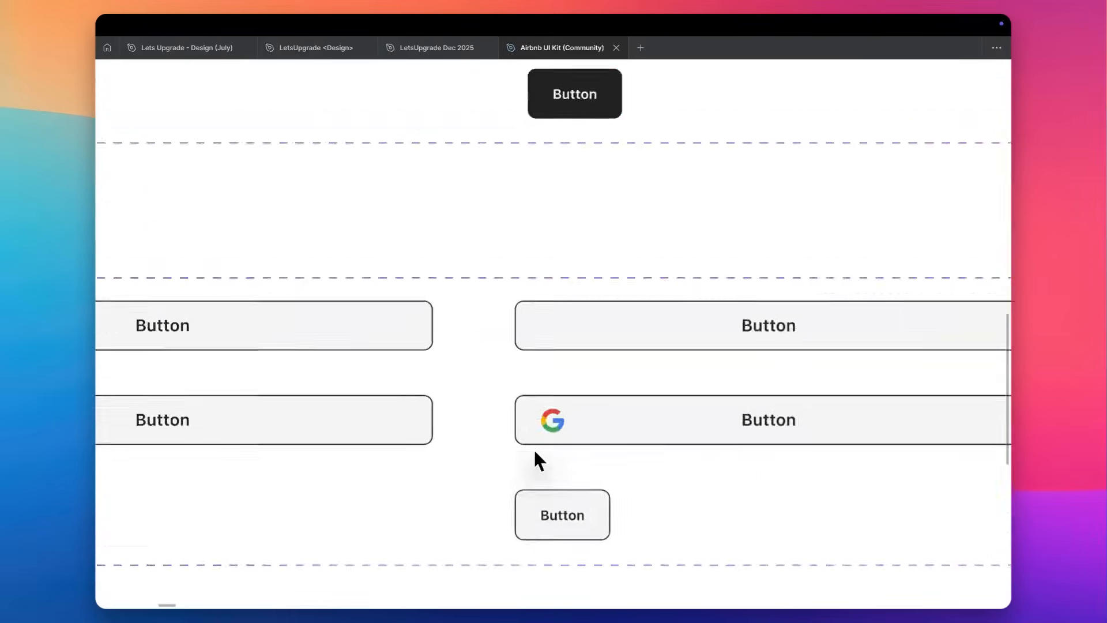
scroll(557, 418, down, 4)
scroll(555, 415, right, 5)
scroll(555, 415, up, 2)
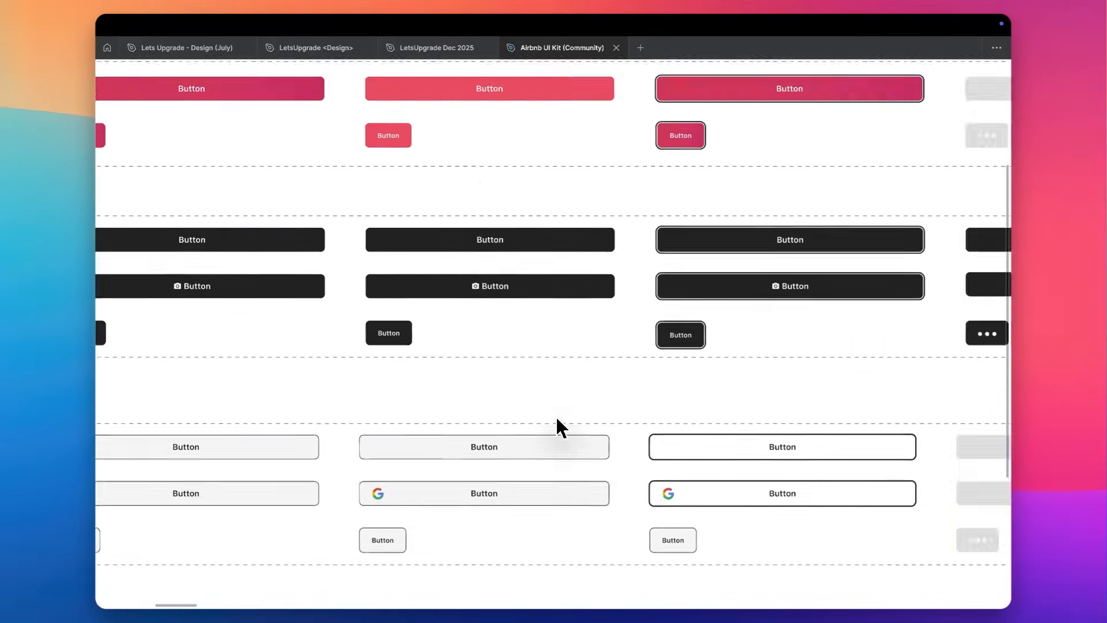
Examine the Cards section, from the listing cards and Bedroom 2 card to the reservation and price details cards.
scroll(555, 415, down, 5)
scroll(555, 415, right, 5)
scroll(449, 324, up, 5)
scroll(448, 324, left, 5)
scroll(448, 324, down, 2)
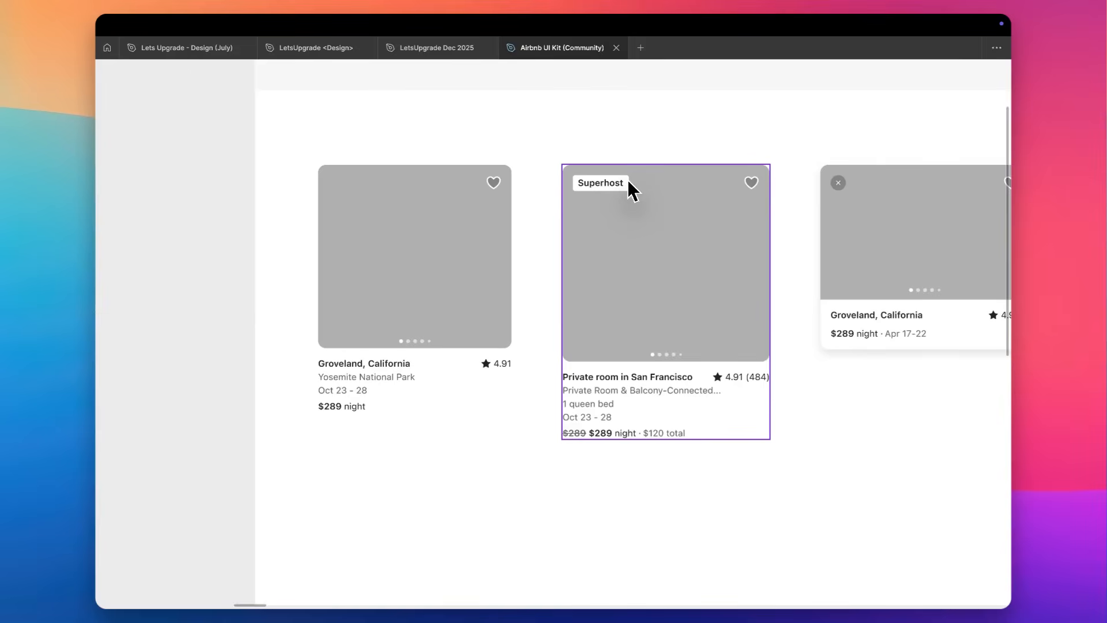
scroll(613, 274, right, 1)
scroll(612, 275, down, 1)
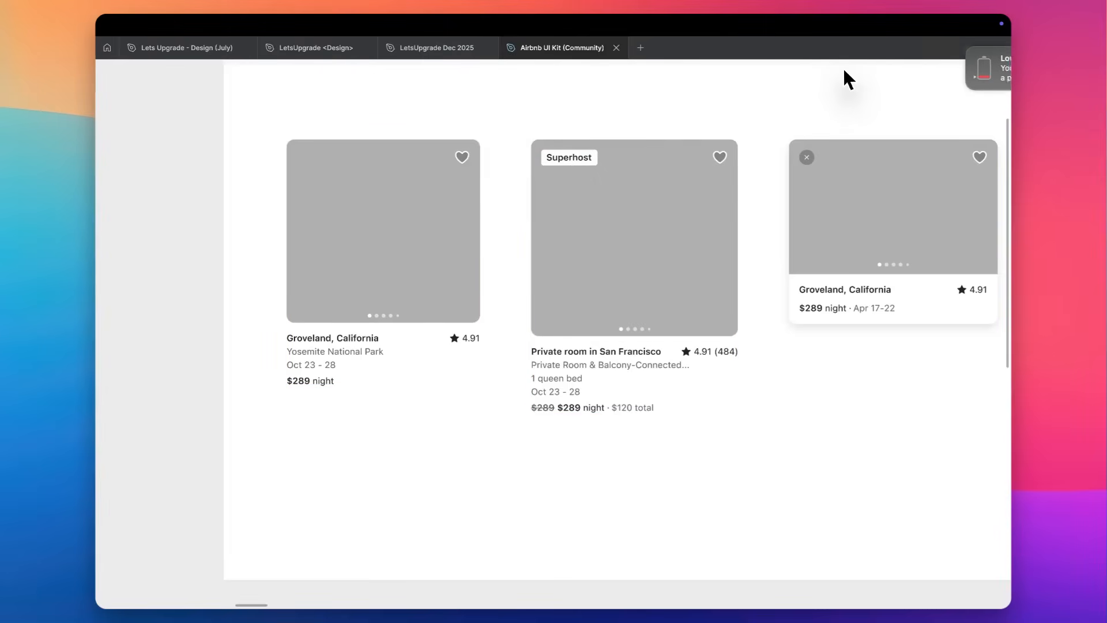
scroll(494, 182, right, 3)
scroll(496, 185, right, 10)
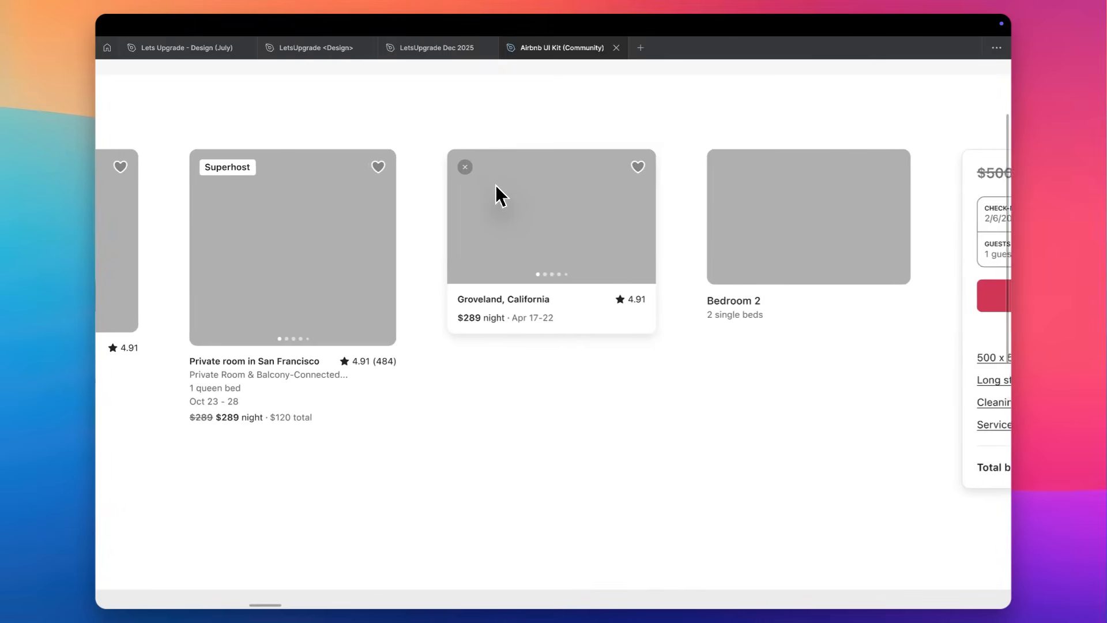
scroll(496, 187, down, 5)
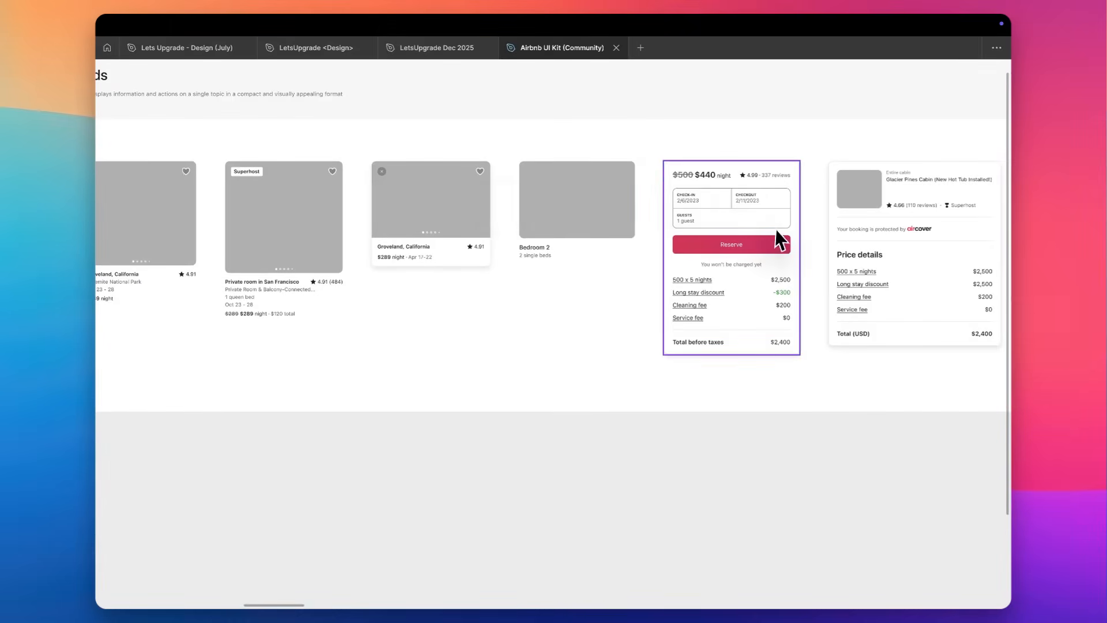
scroll(775, 234, up, 5)
scroll(725, 237, right, 5)
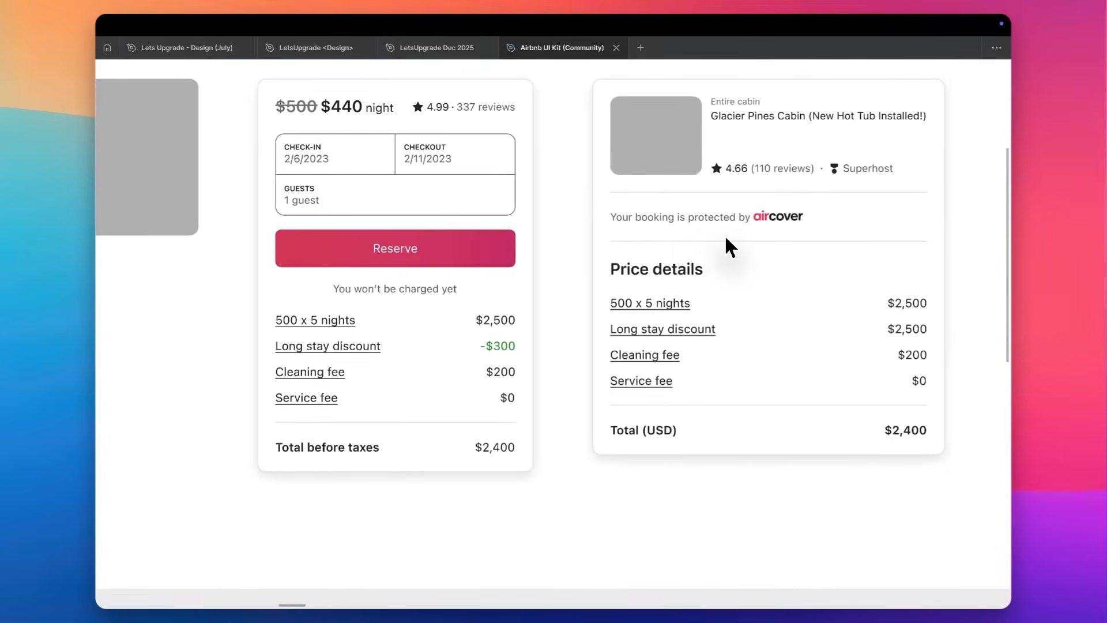
scroll(726, 236, left, 4)
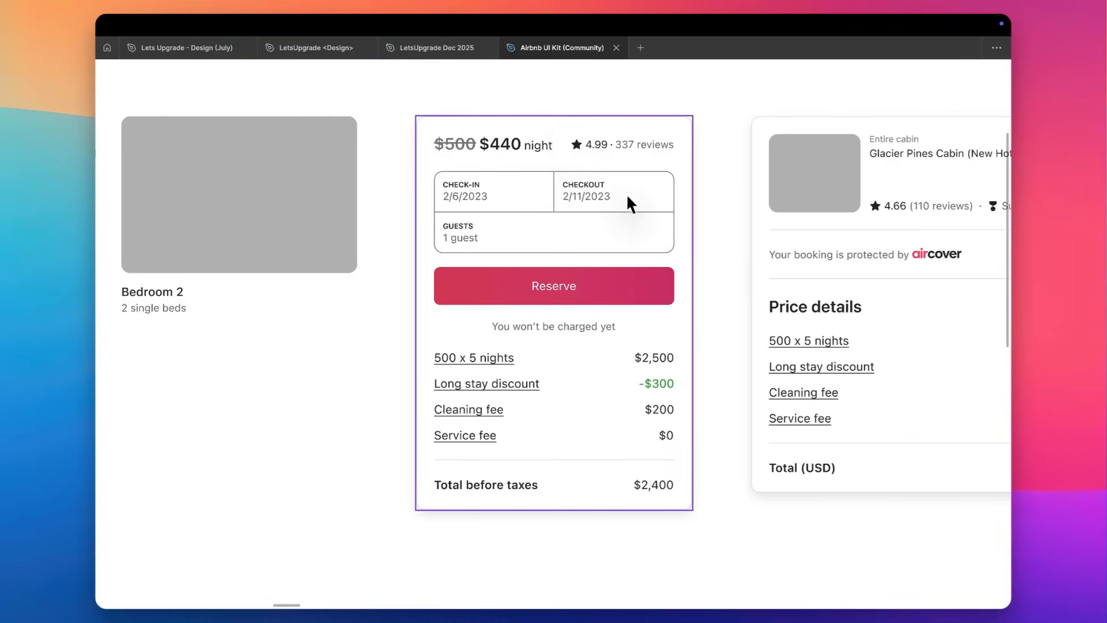
Try widening the reservation card and undo the resize.
drag(696, 216, 777, 215)
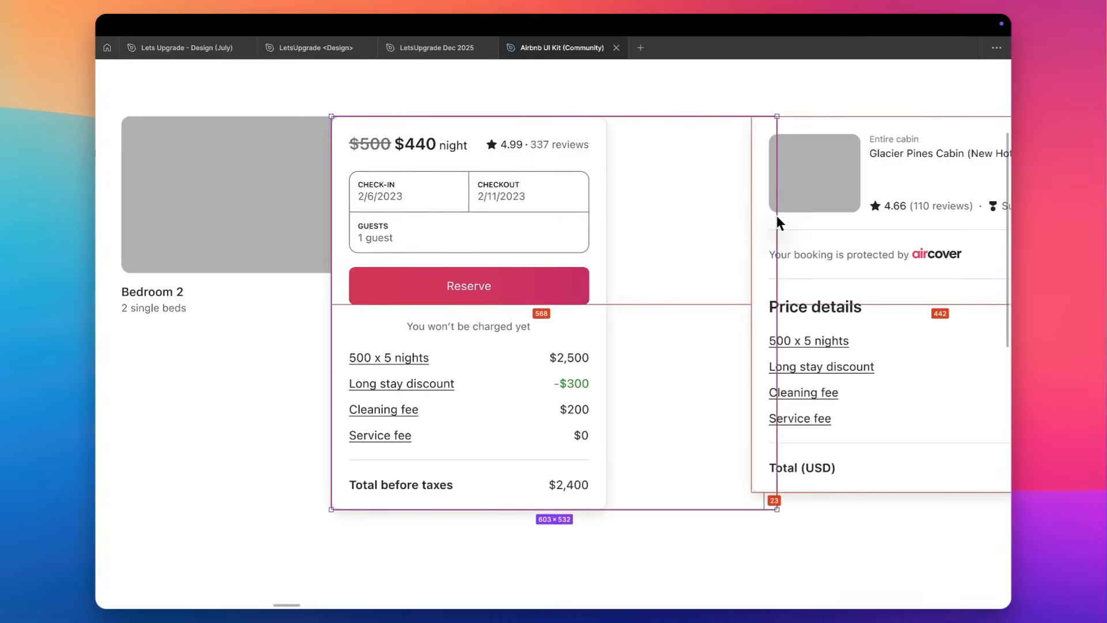
key(ctrl+z)
Show the interface panels and expand the reservation card's layers to inspect the elements it is built from.
key(ctrl+backslash)
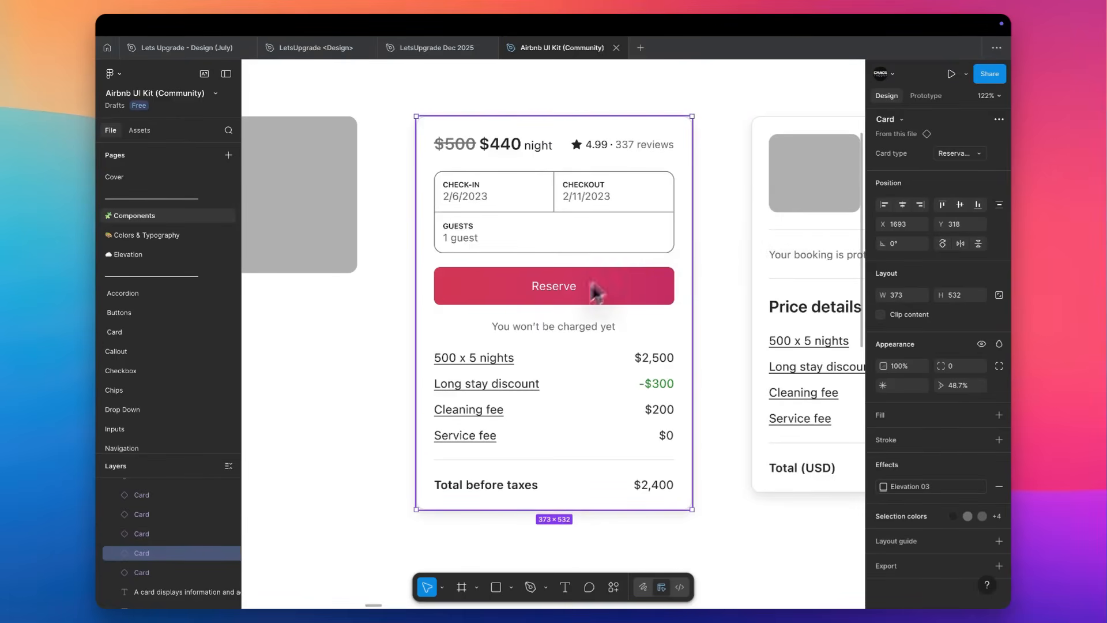
click(114, 553)
scroll(134, 559, down, 2)
scroll(134, 559, down, 6)
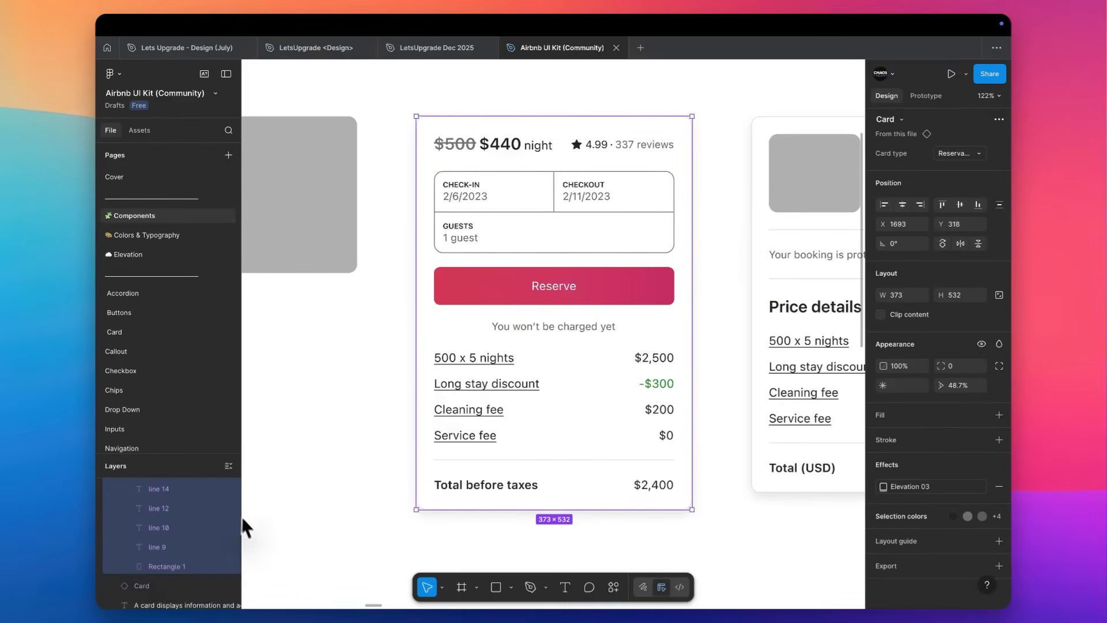
click(380, 297)
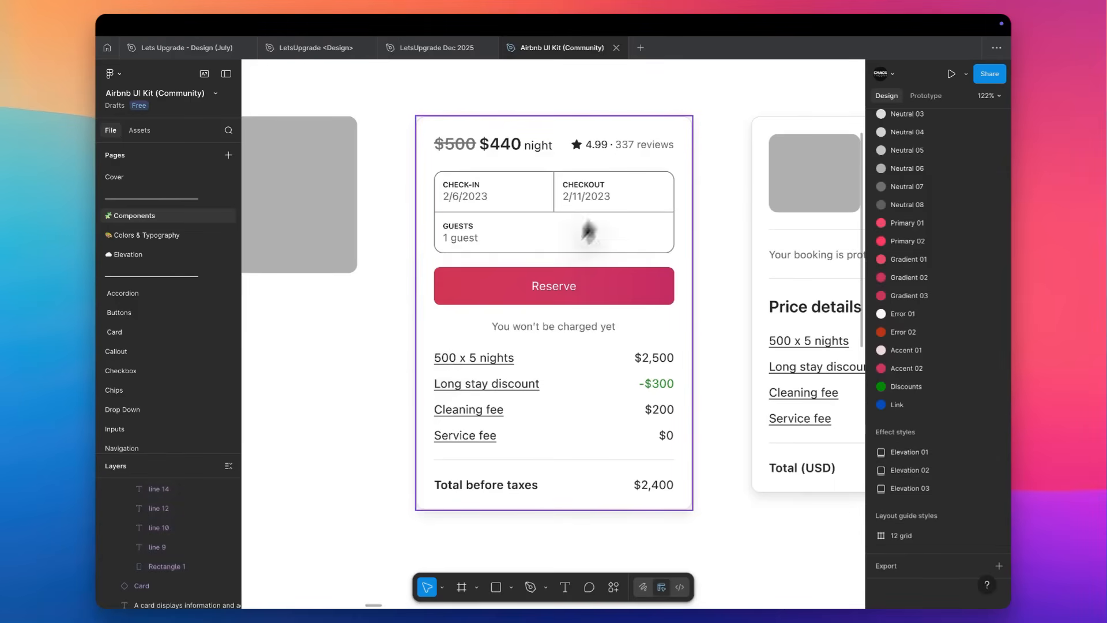
click(655, 321)
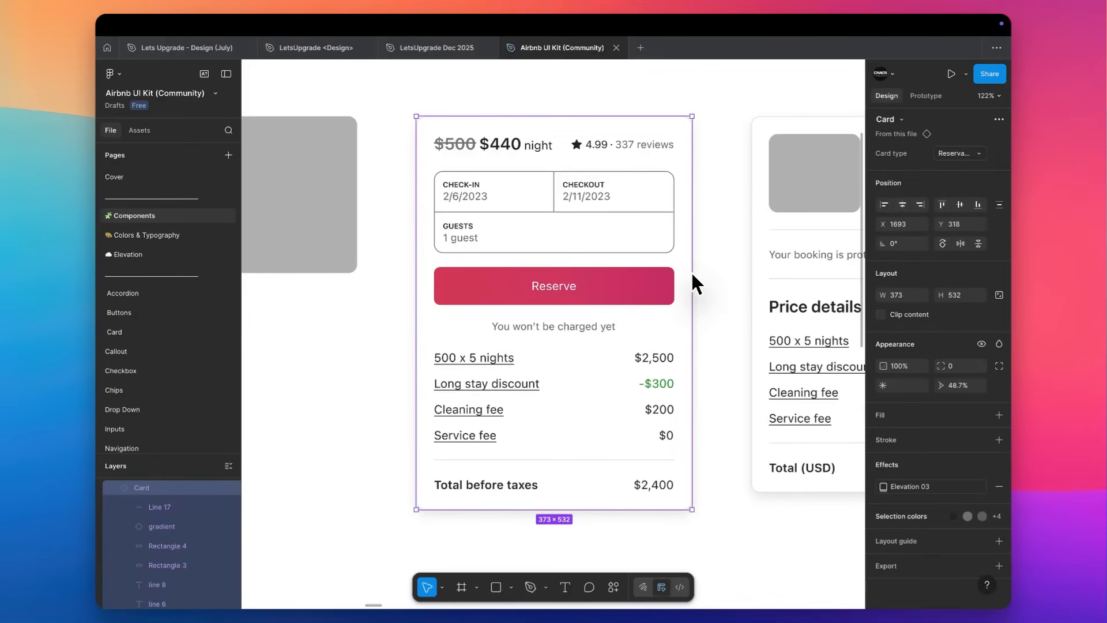
Hide the interface panels and examine the Callouts section and the Checkboxes section with its labelled variants.
key(super+backslash)
scroll(692, 274, down, 10)
scroll(686, 279, right, 3)
scroll(657, 295, up, 8)
scroll(653, 297, left, 3)
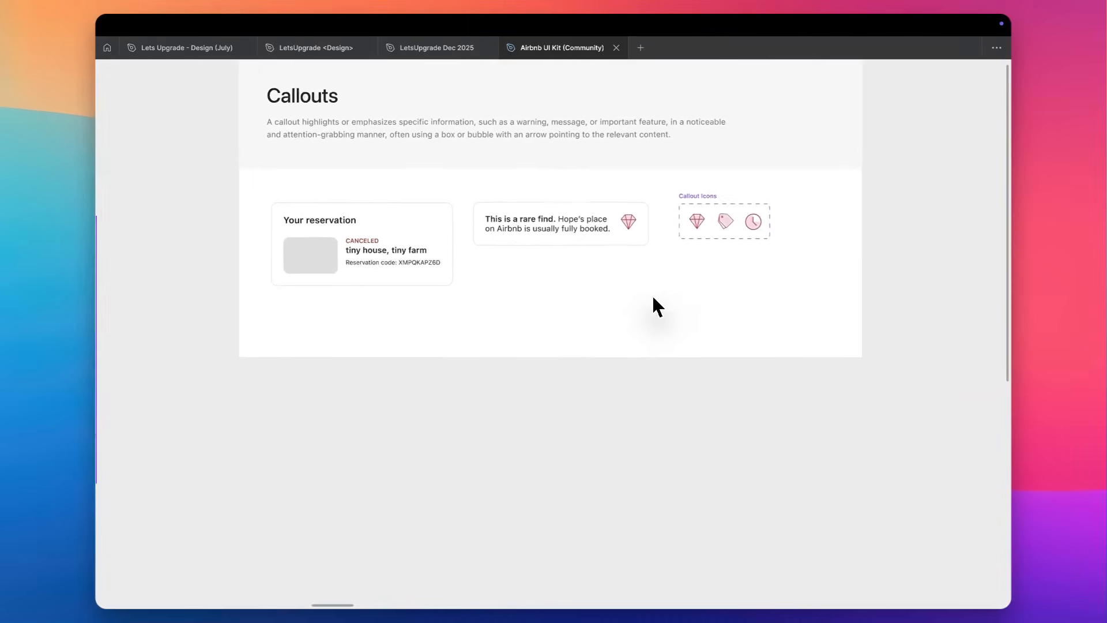
scroll(511, 244, down, 3)
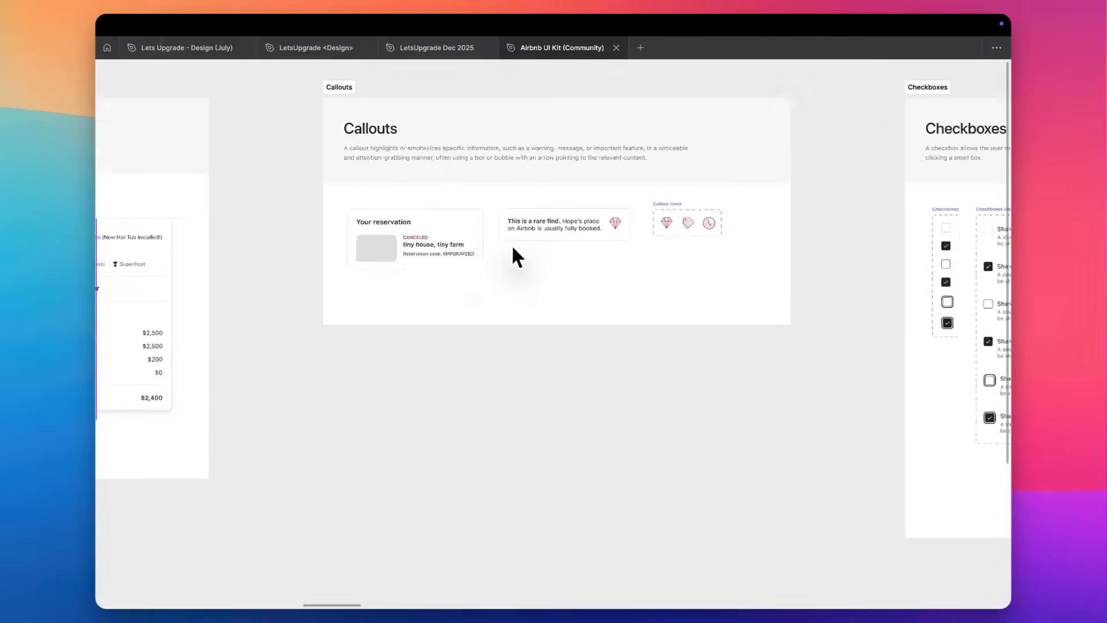
scroll(512, 248, down, 3)
scroll(511, 254, right, 6)
scroll(479, 265, up, 3)
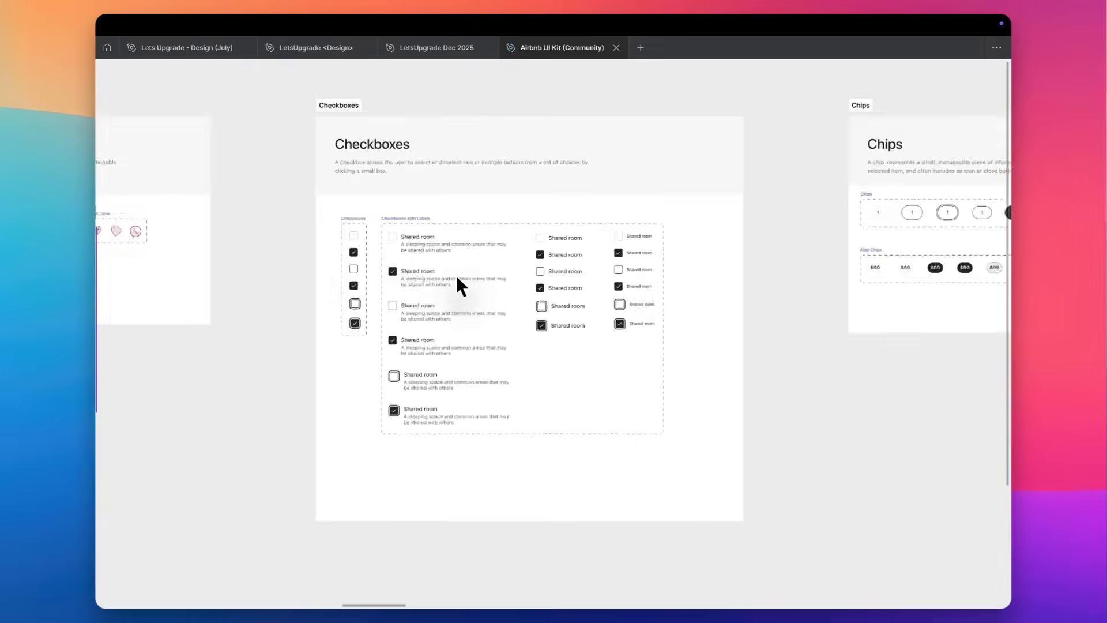
scroll(455, 273, up, 3)
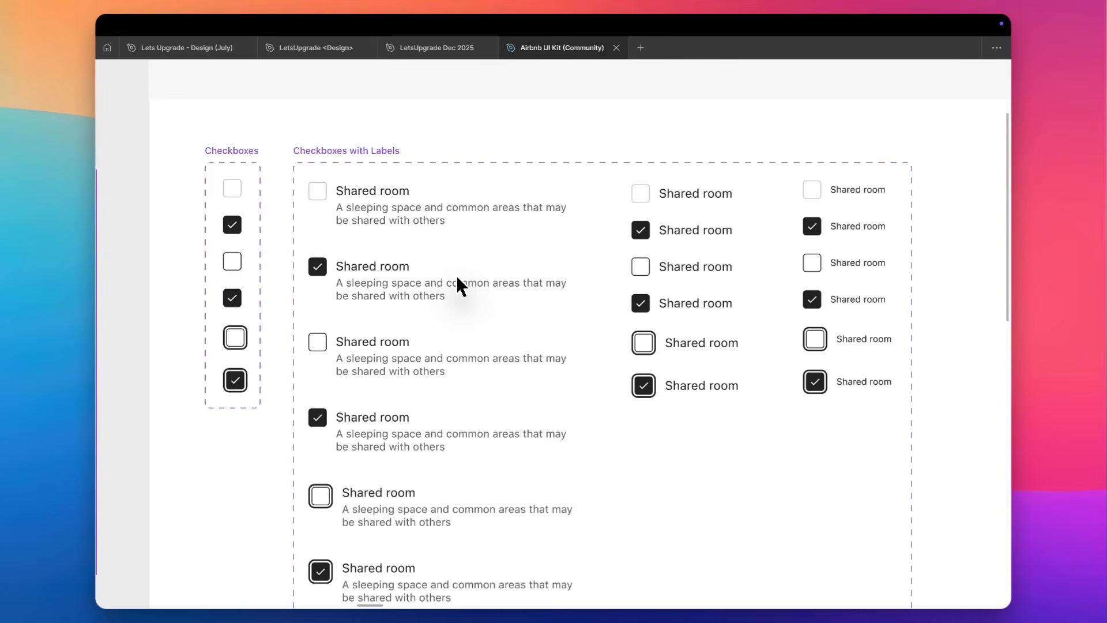
Survey the component sections from Accordion to Drop Down at a small scale, and show the interface panels again.
scroll(457, 279, down, 6)
scroll(459, 280, left, 4)
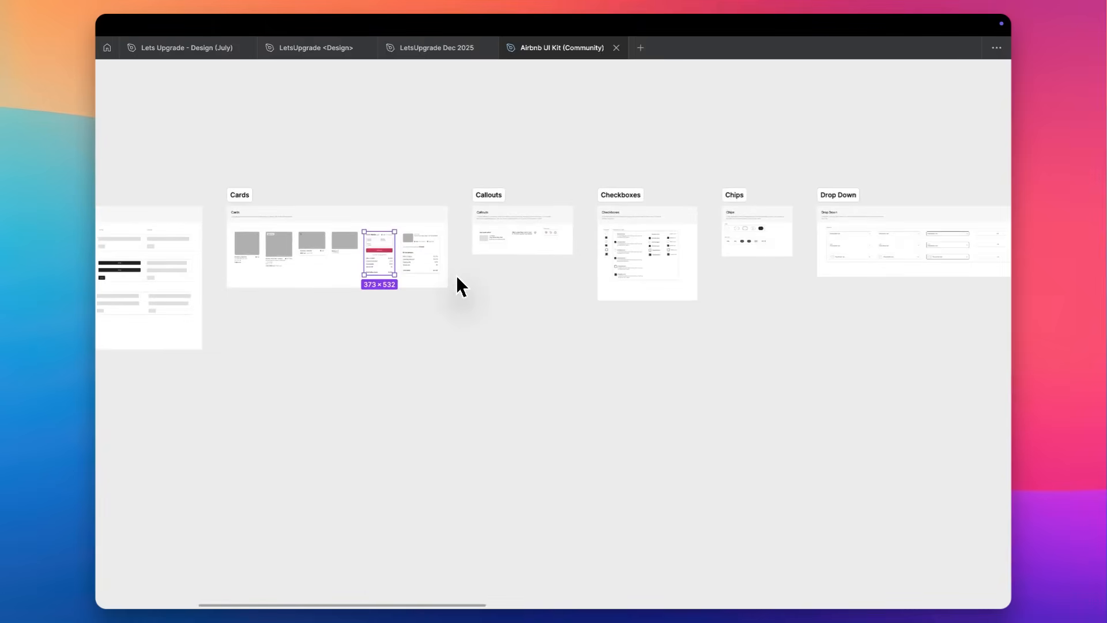
scroll(455, 275, down, 3)
scroll(455, 274, left, 5)
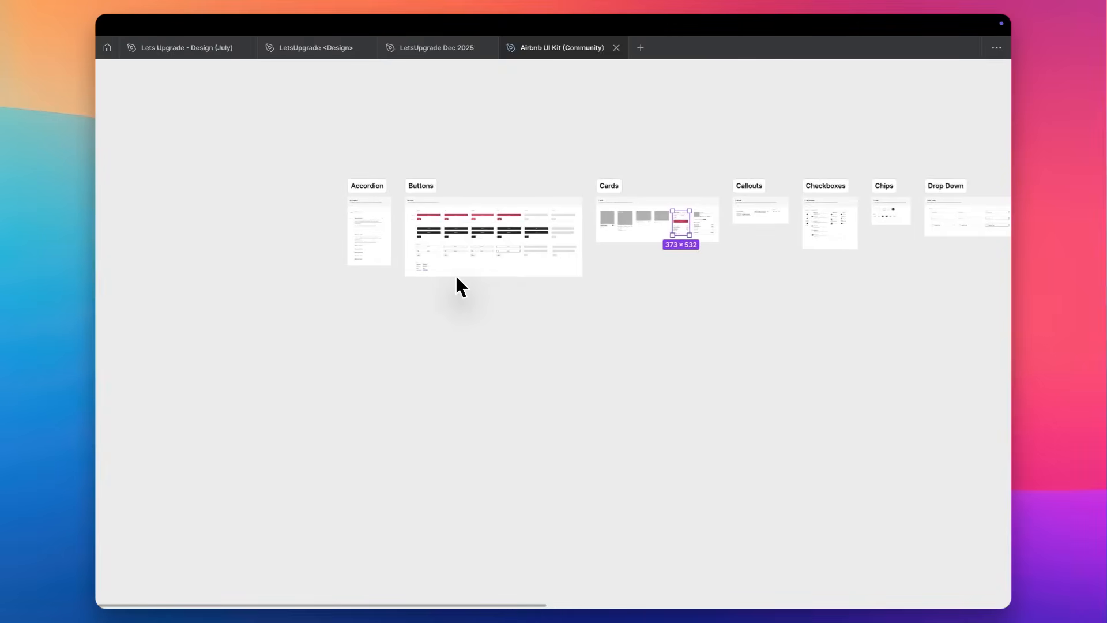
scroll(456, 277, up, 3)
key(super+backslash)
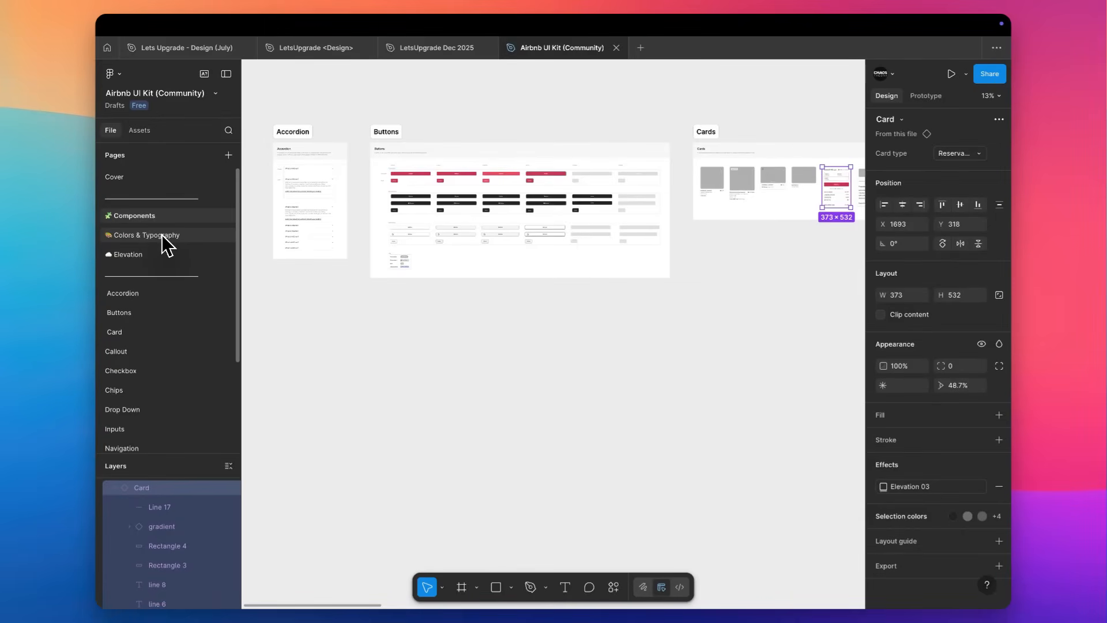
Select the default full-width primary button in the Buttons section and inspect its variant properties, auto layout and fill.
scroll(397, 169, up, 5)
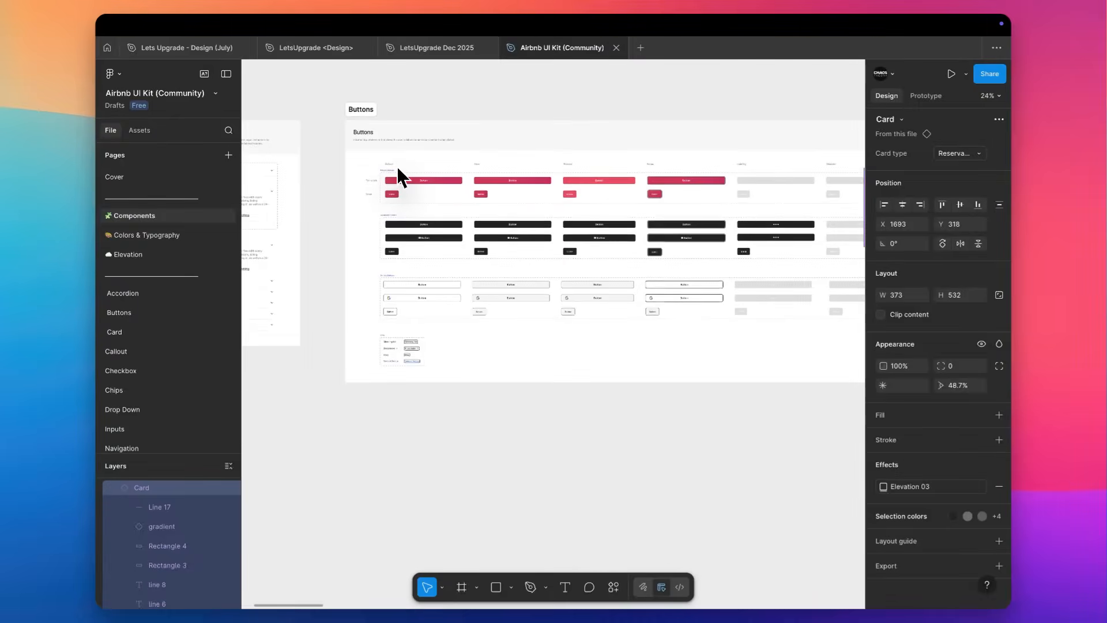
scroll(397, 168, up, 3)
click(396, 166)
scroll(397, 166, up, 6)
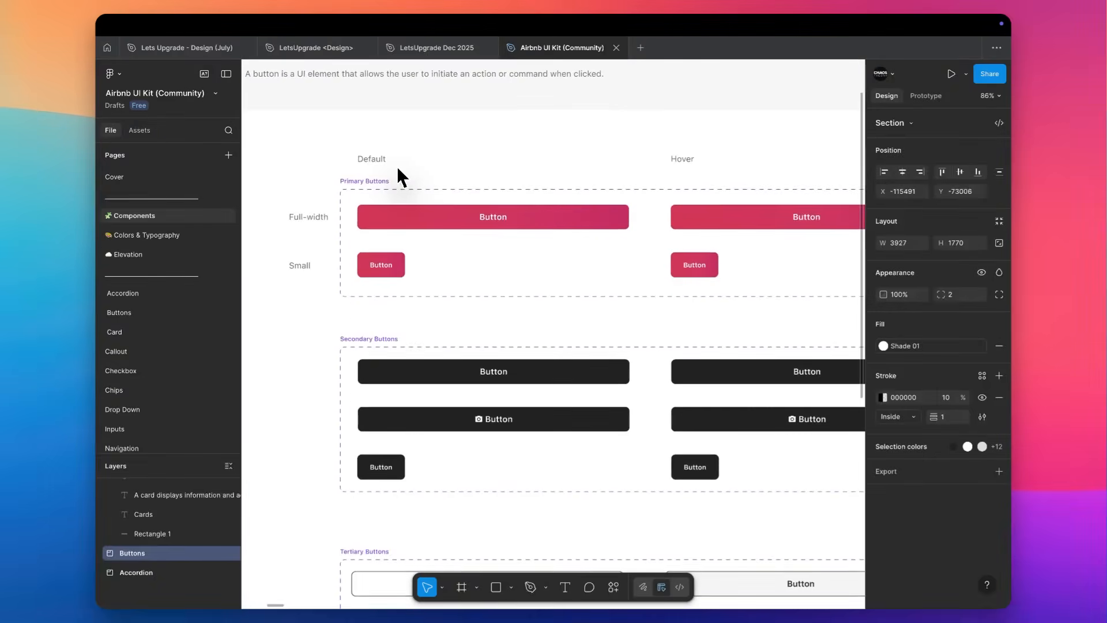
click(427, 227)
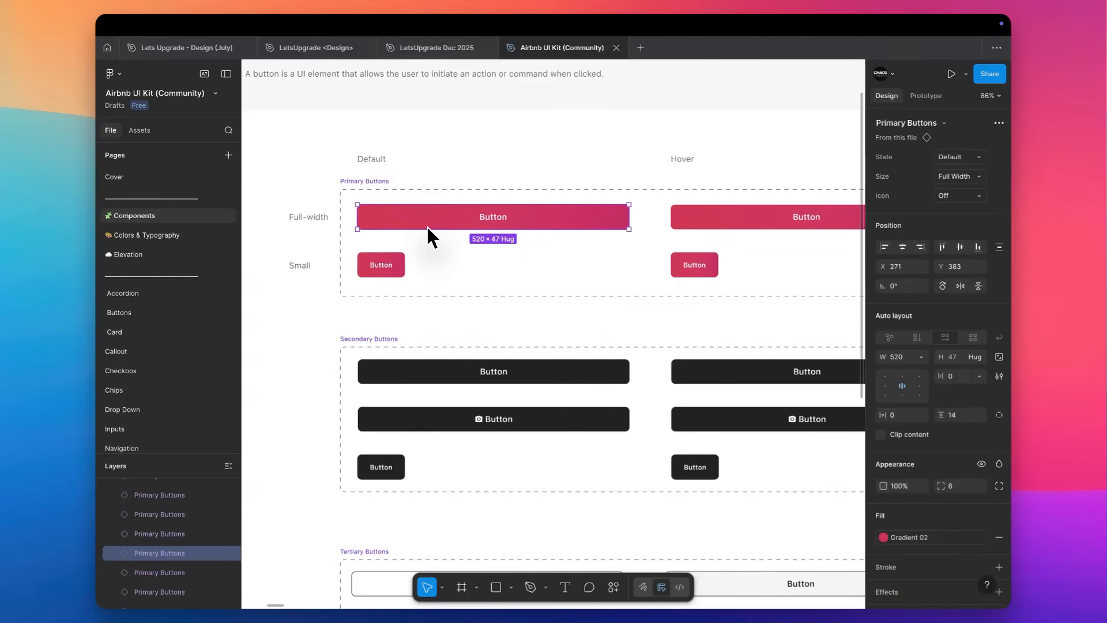
scroll(427, 225, down, 5)
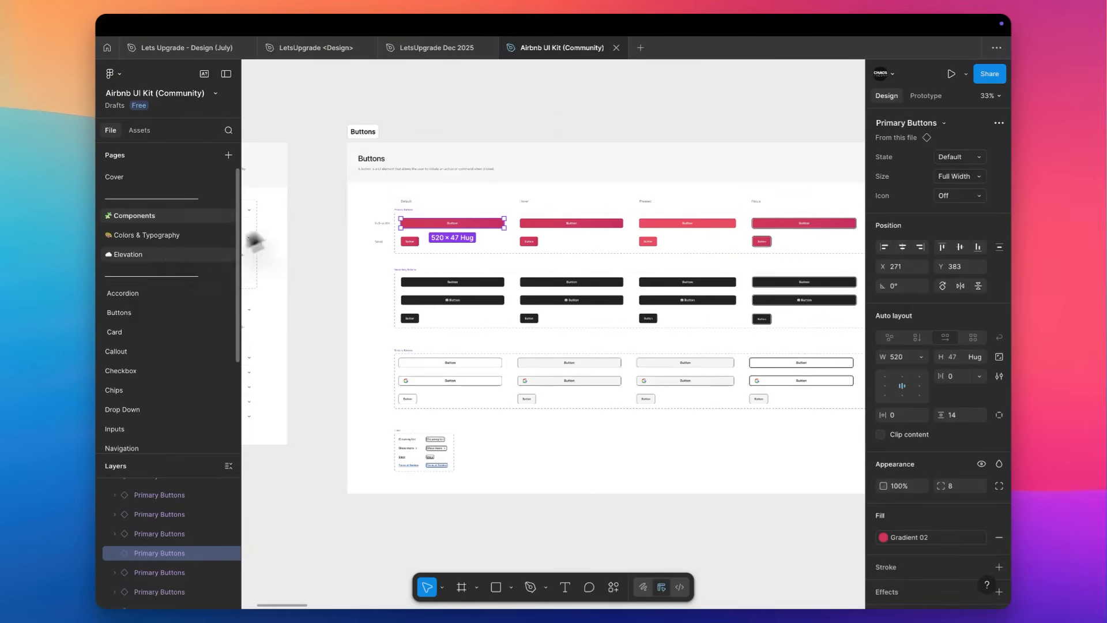
View the Colors & Typography page, and examine the Accordion page's component set and its FAQ / Desktop component.
click(168, 236)
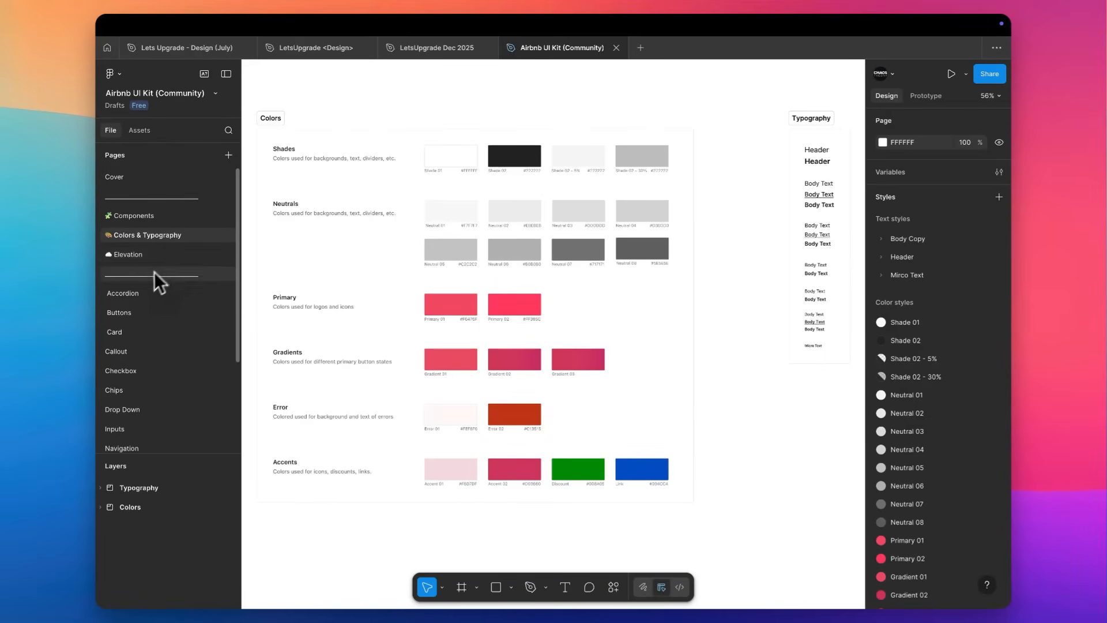
click(136, 293)
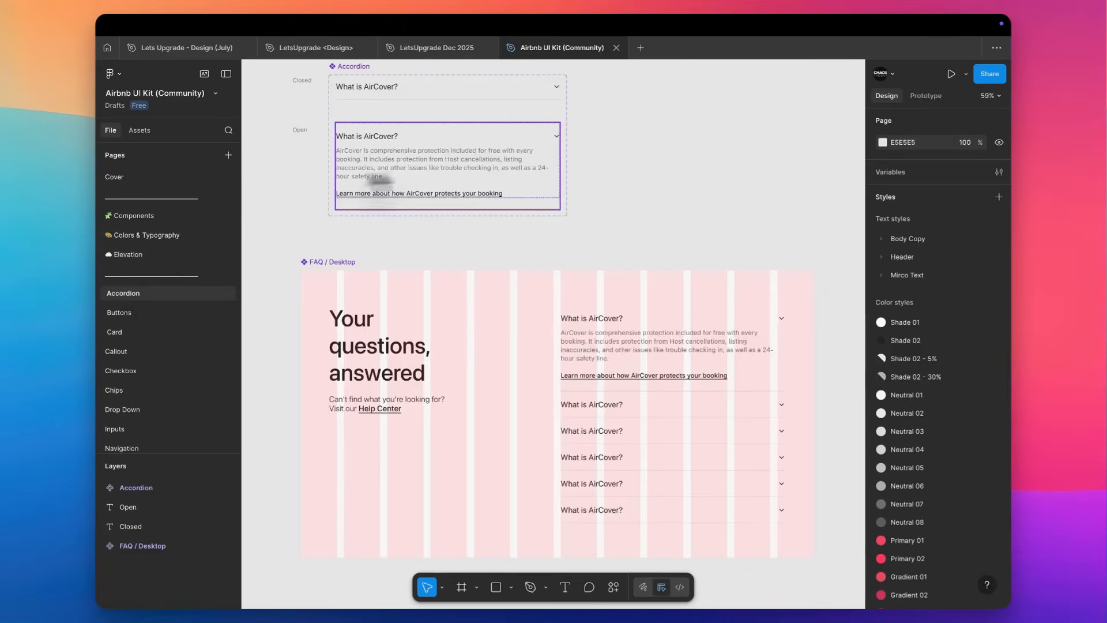
scroll(522, 218, down, 5)
scroll(522, 218, up, 4)
scroll(522, 215, down, 3)
scroll(521, 215, right, 2)
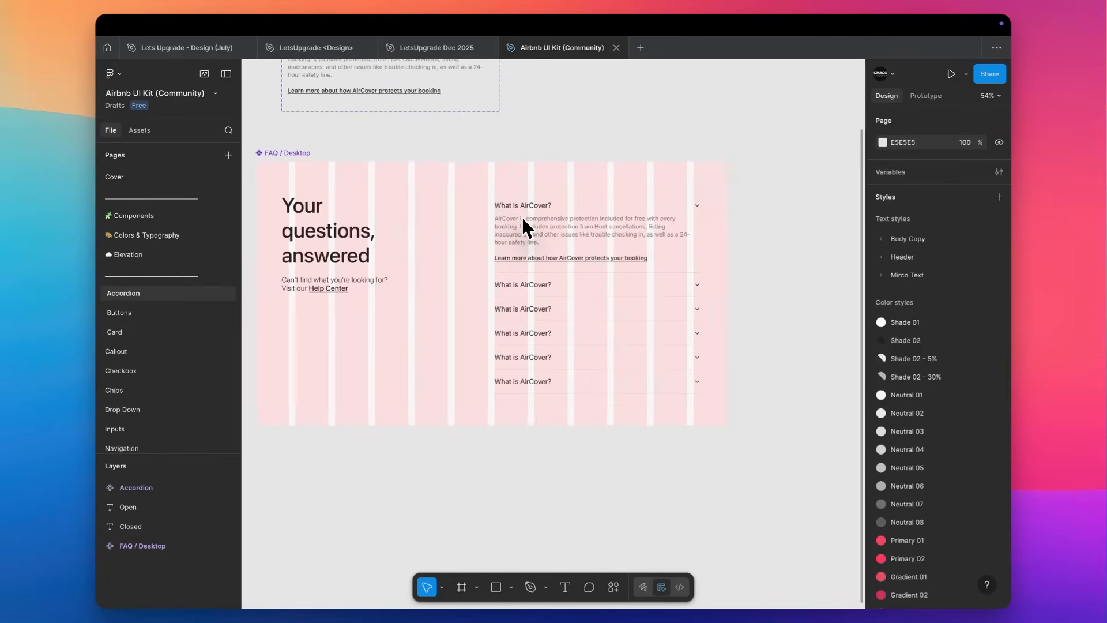
Remove the 12 grid layout guide from the FAQ / Desktop component.
click(294, 152)
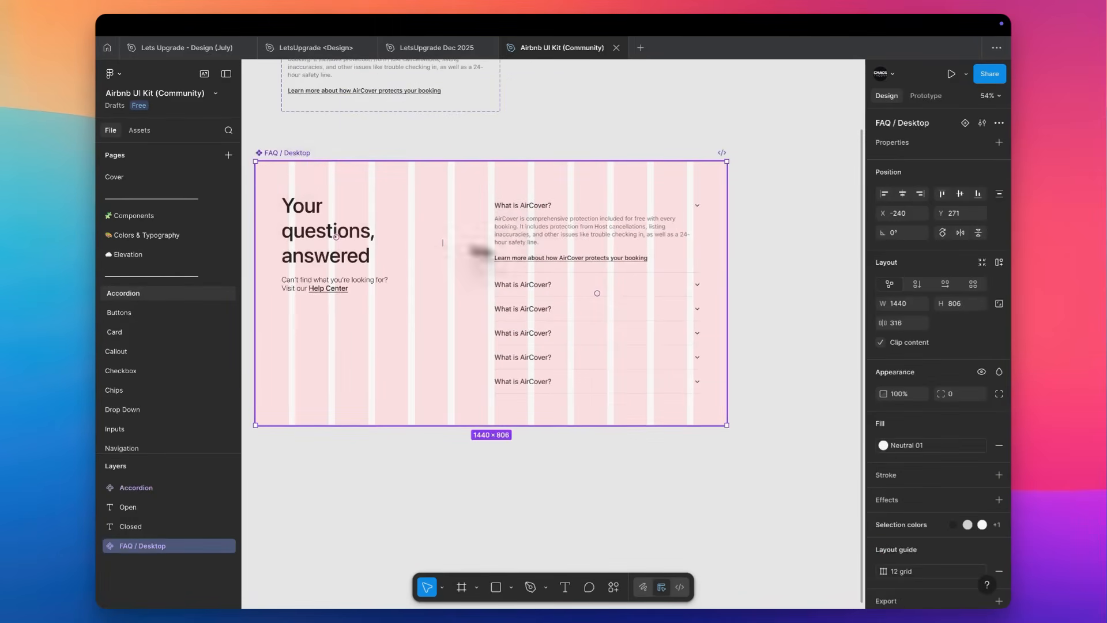
scroll(981, 512, down, 2)
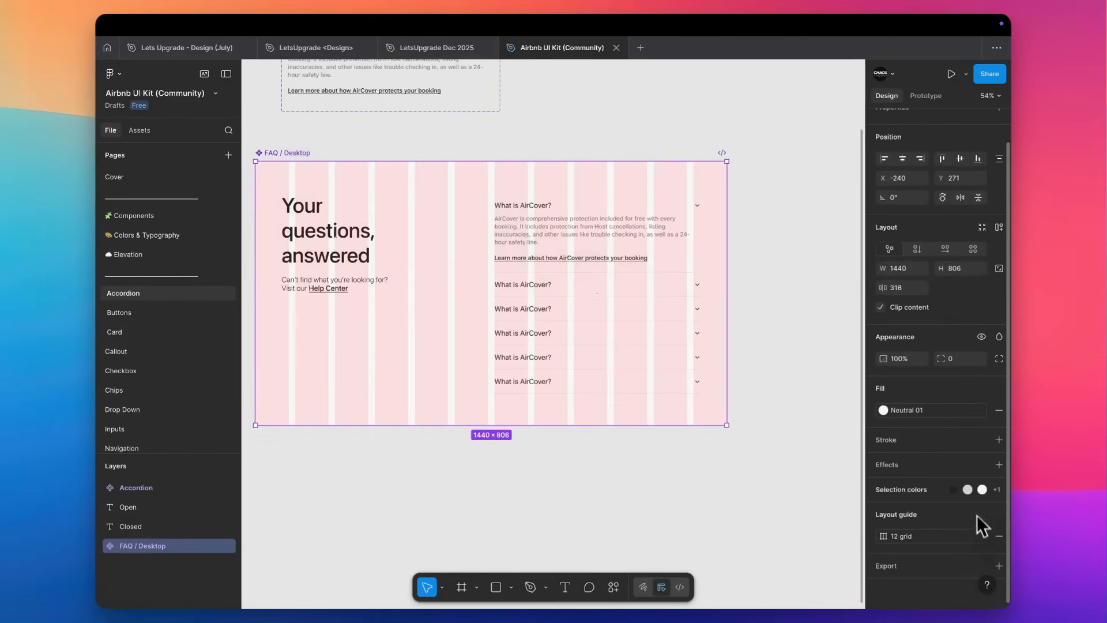
click(999, 536)
scroll(616, 146, up, 4)
scroll(616, 147, down, 5)
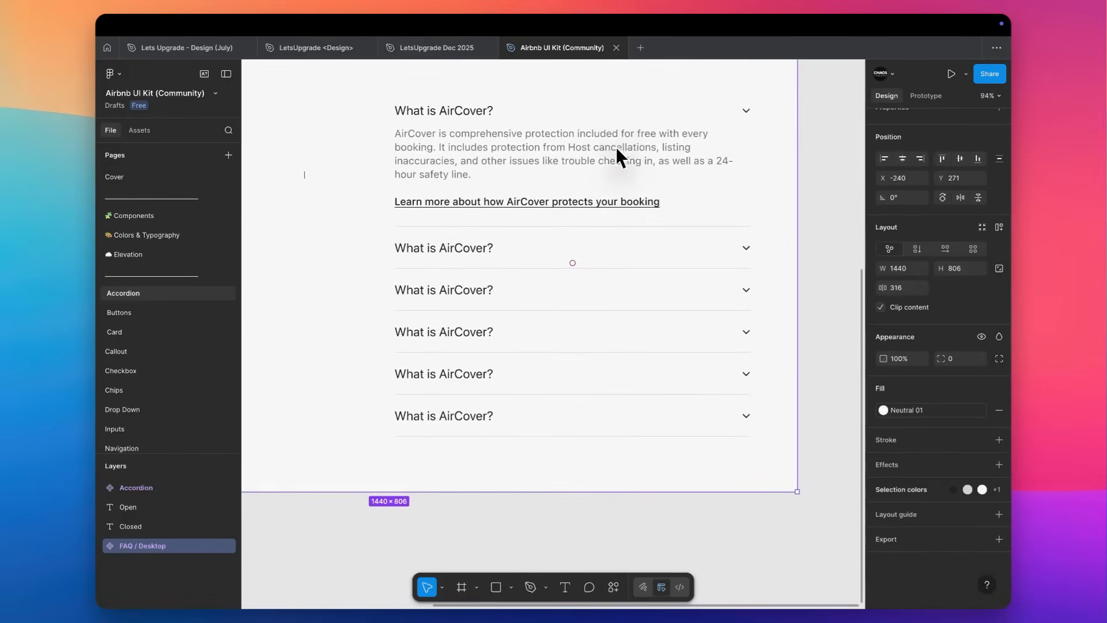
Inspect the open accordion's text block and two closed accordion instances nested in the FAQ / Desktop component.
click(573, 122)
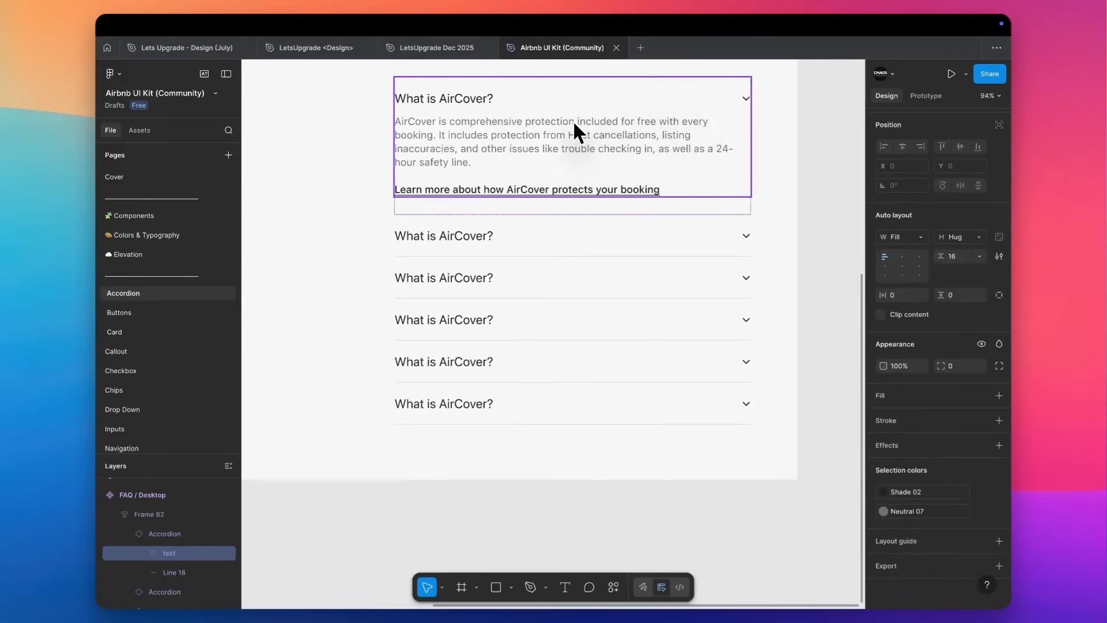
double_click(583, 248)
click(568, 244)
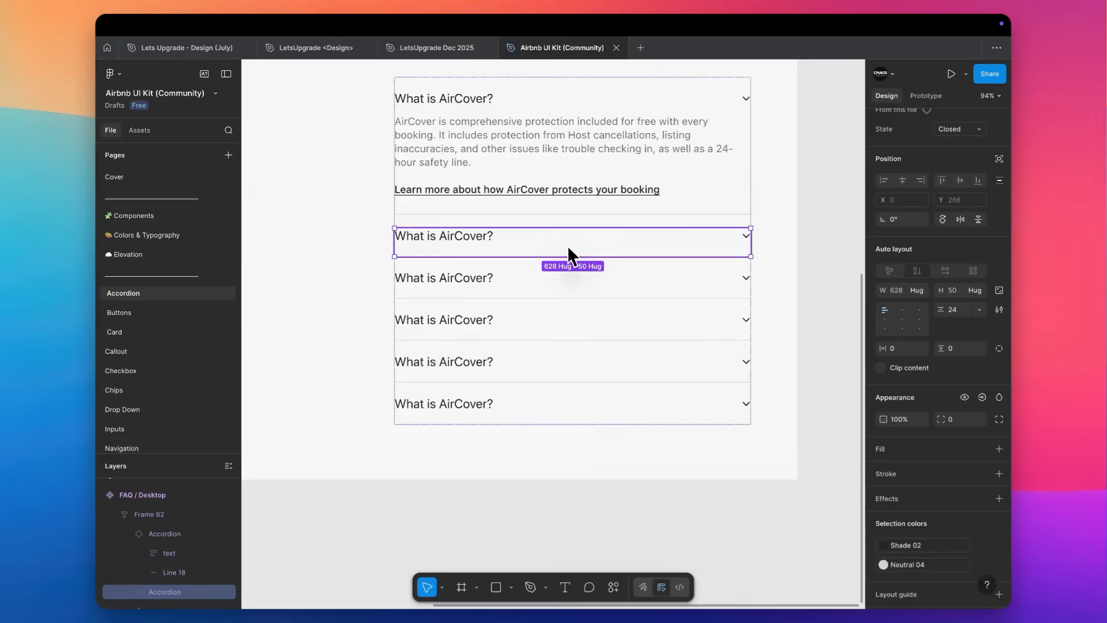
click(501, 280)
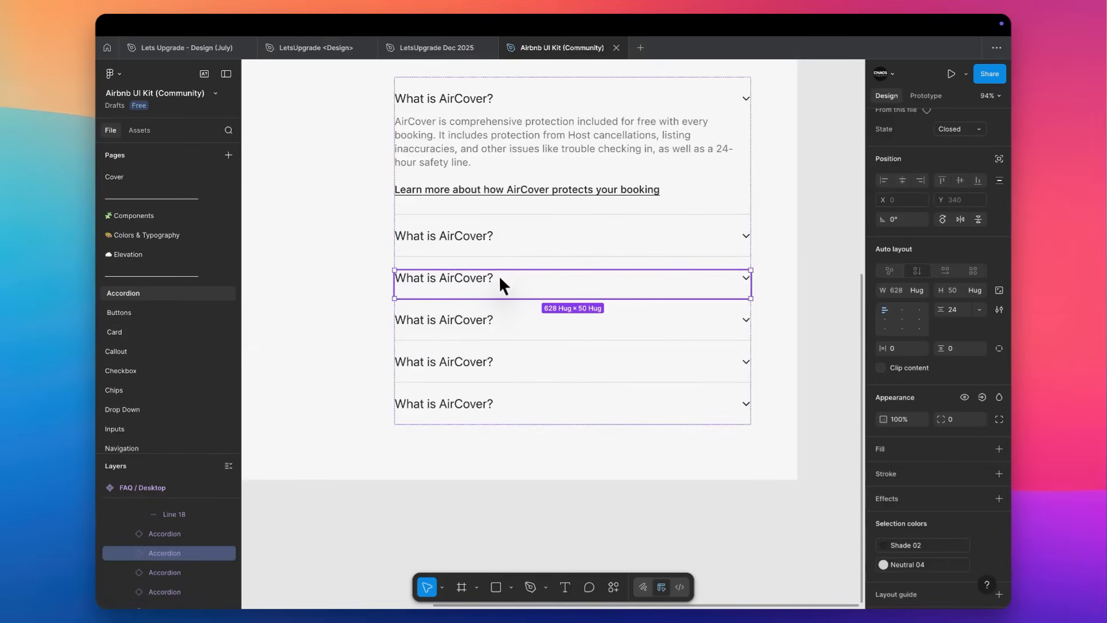
scroll(634, 263, down, 5)
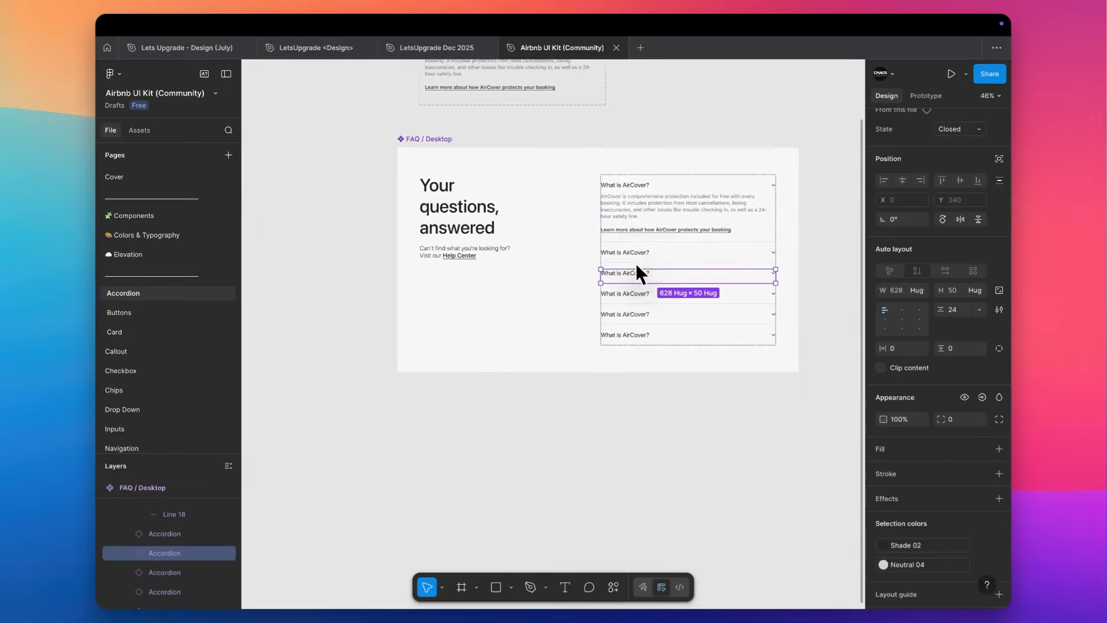
scroll(634, 261, up, 3)
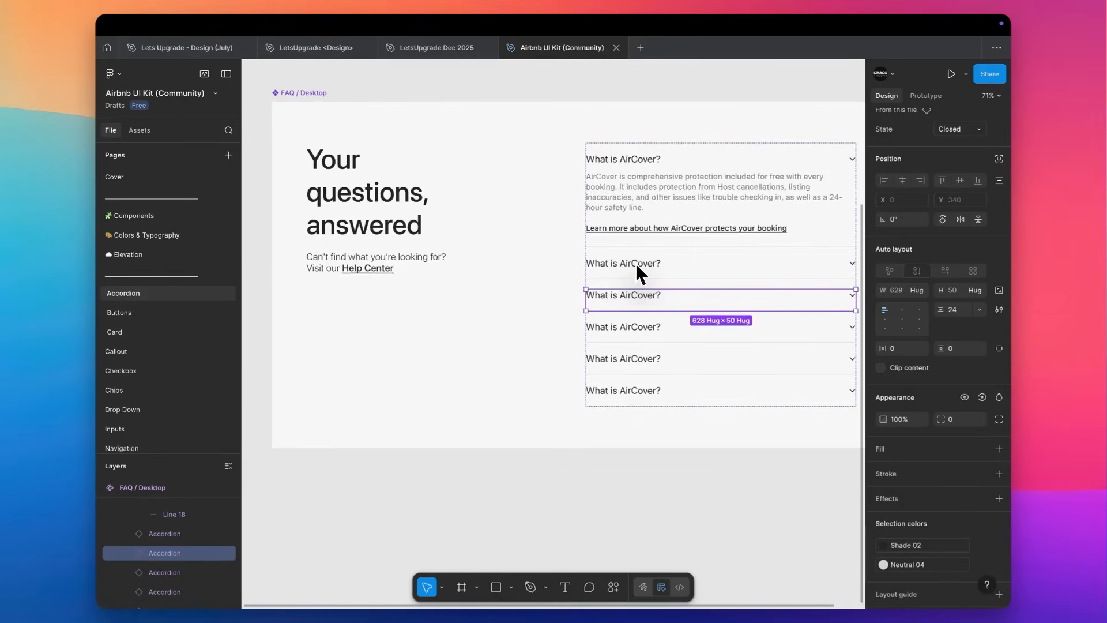
Browse the kit's Buttons, Card, Callout, Checkbox and Chips pages to see how each component set is organized.
click(131, 315)
click(147, 330)
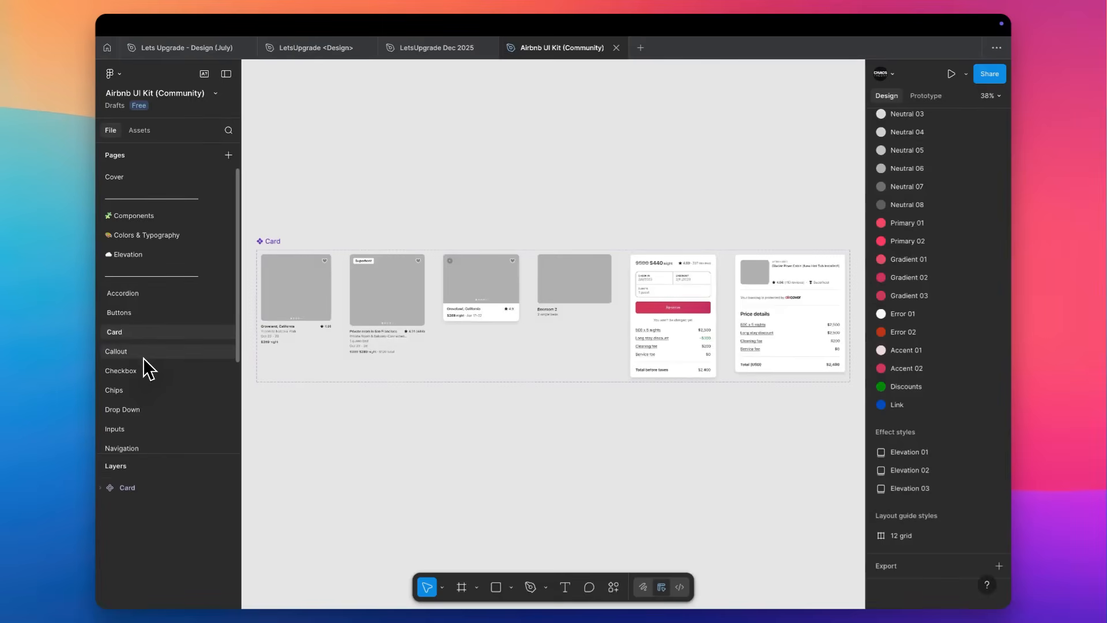
click(143, 353)
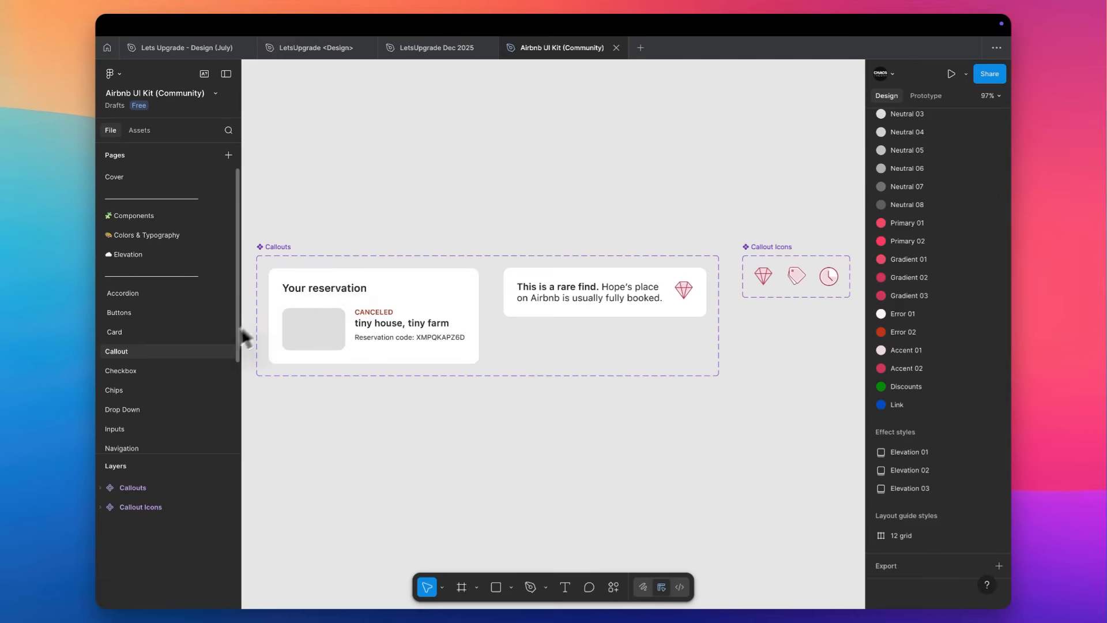
click(174, 369)
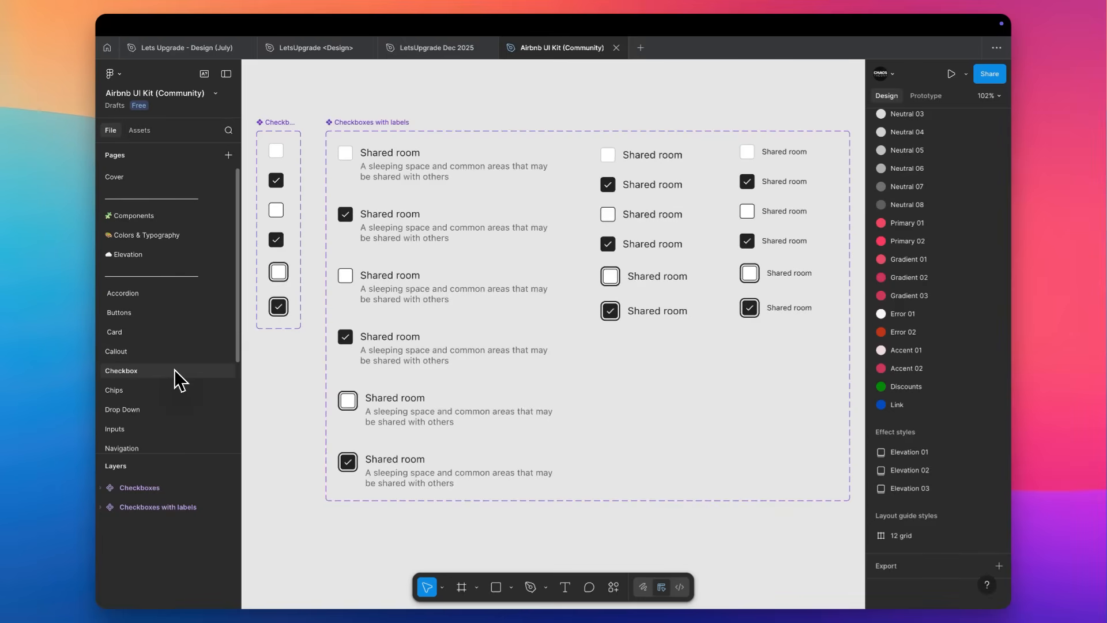
click(138, 391)
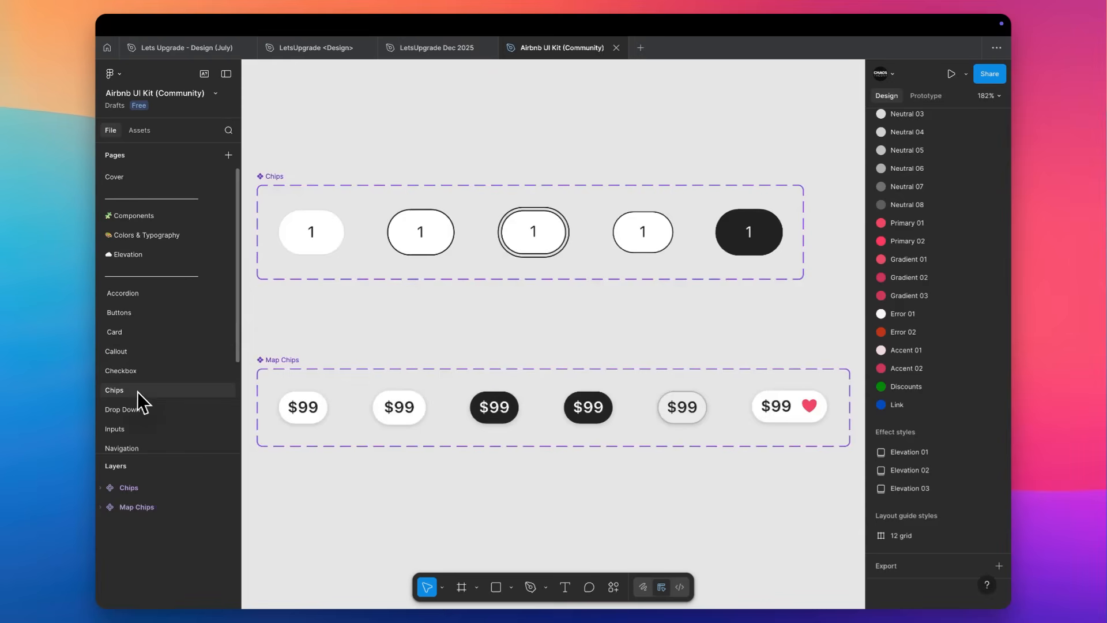
click(170, 413)
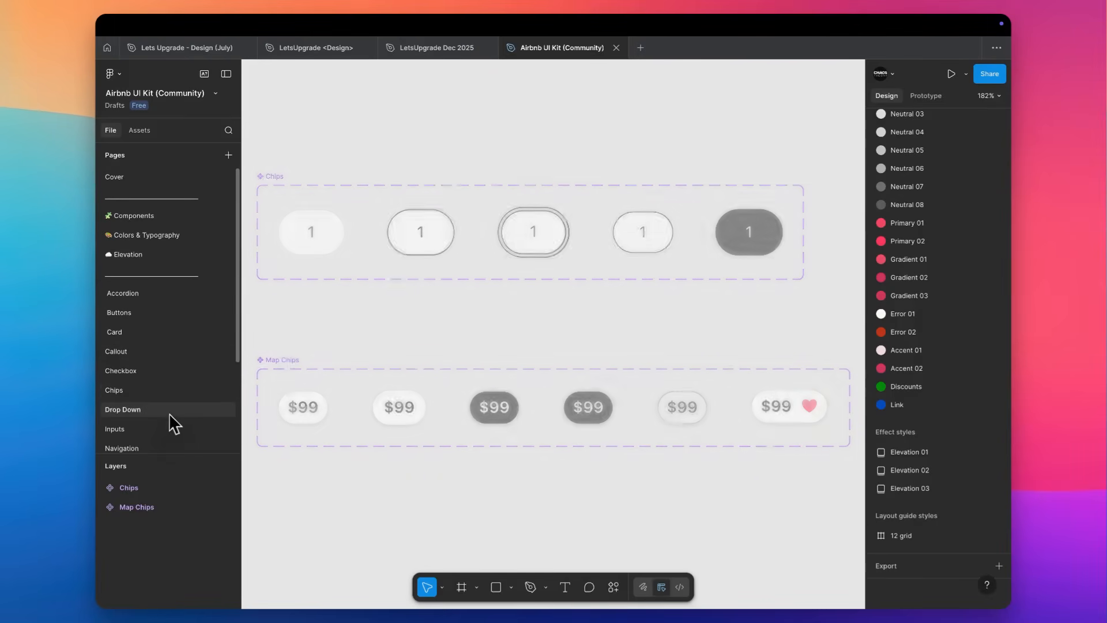
Inspect the Pressed, Selected, Hover, Default and Favorited variants of the Map Chips component set on the Chips page.
click(158, 392)
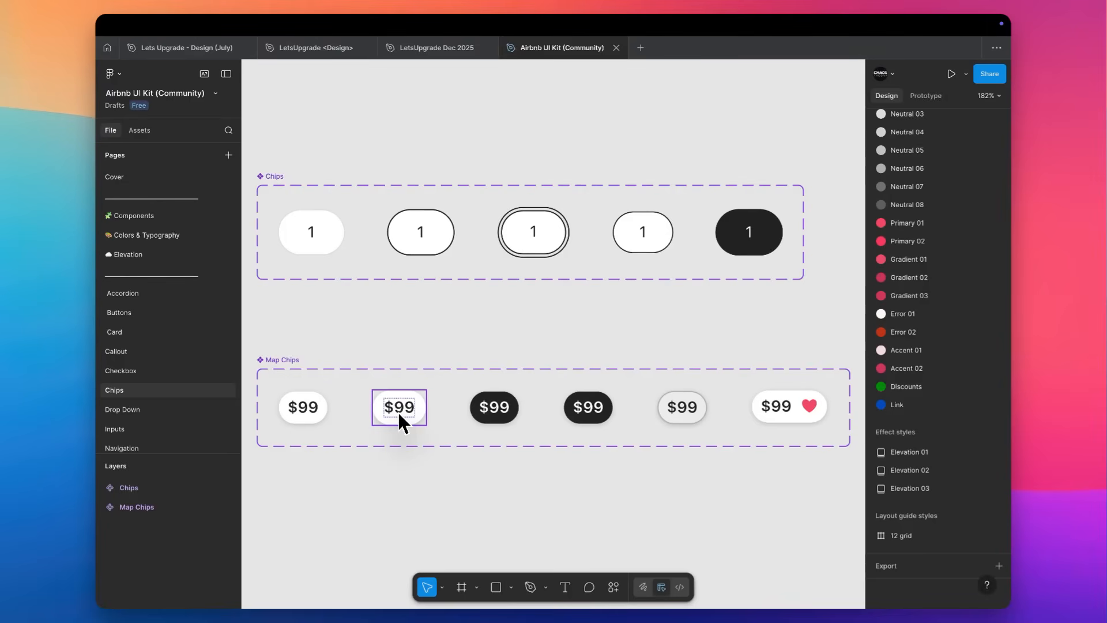
click(507, 396)
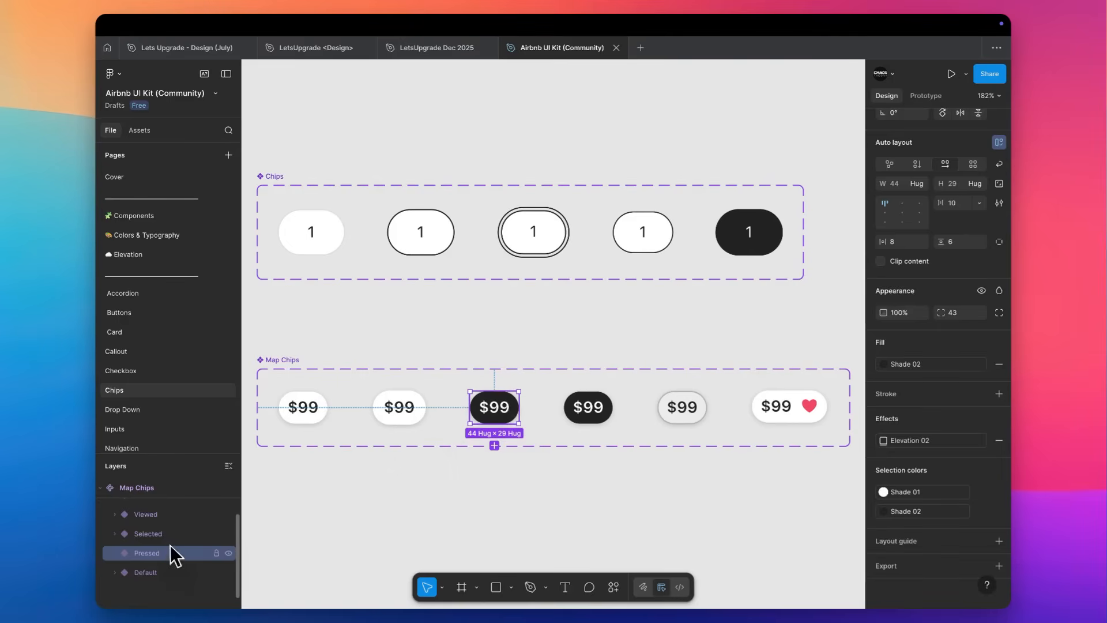
click(588, 410)
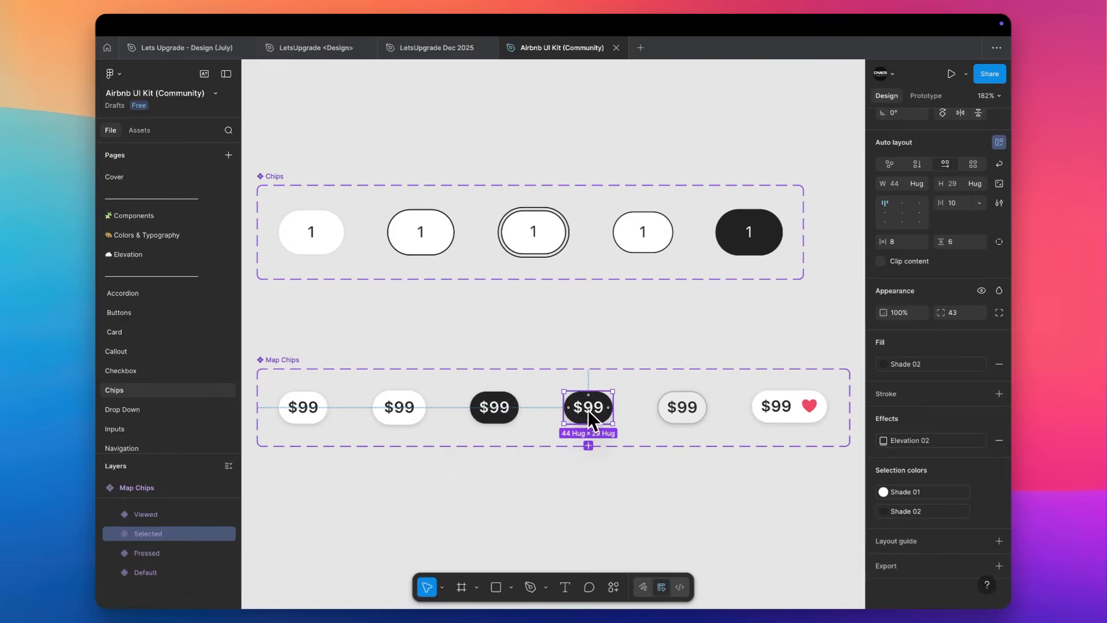
click(509, 408)
click(413, 407)
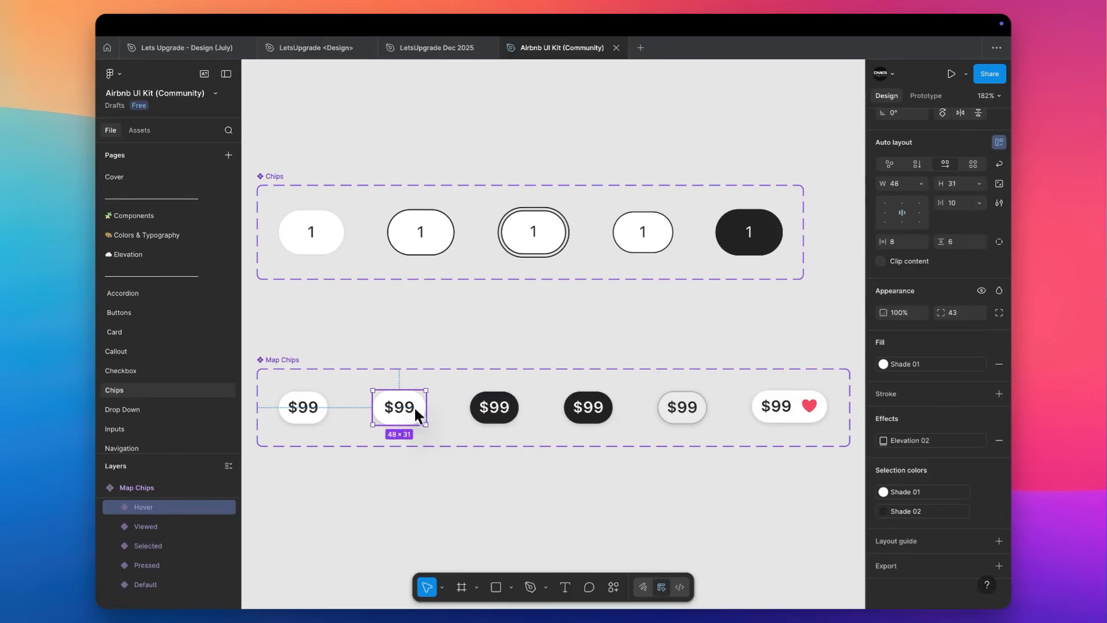
click(314, 411)
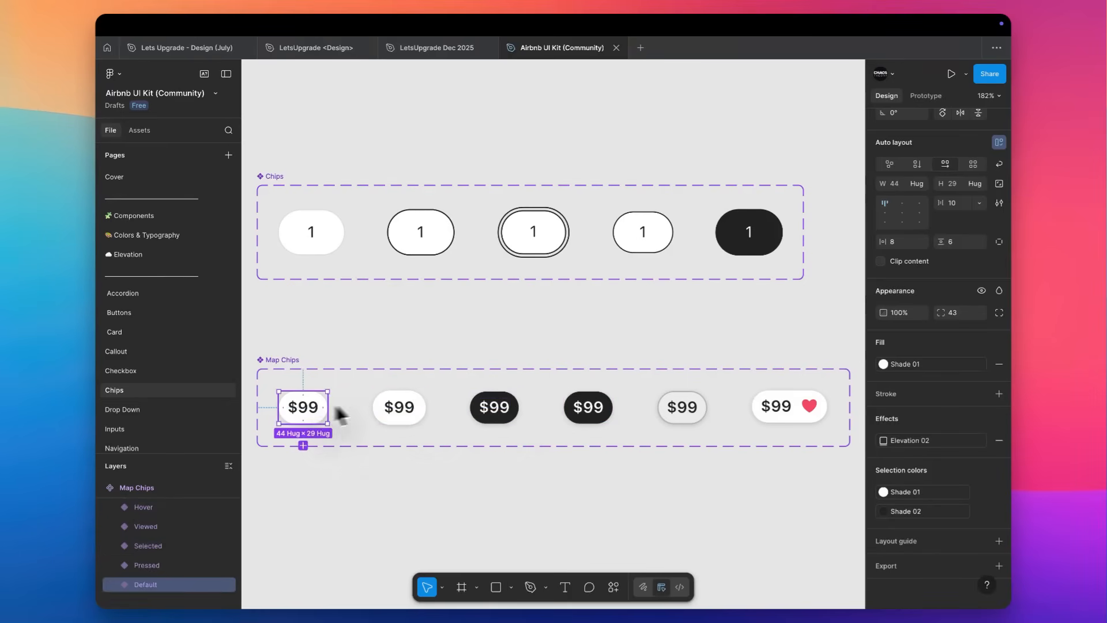
click(790, 407)
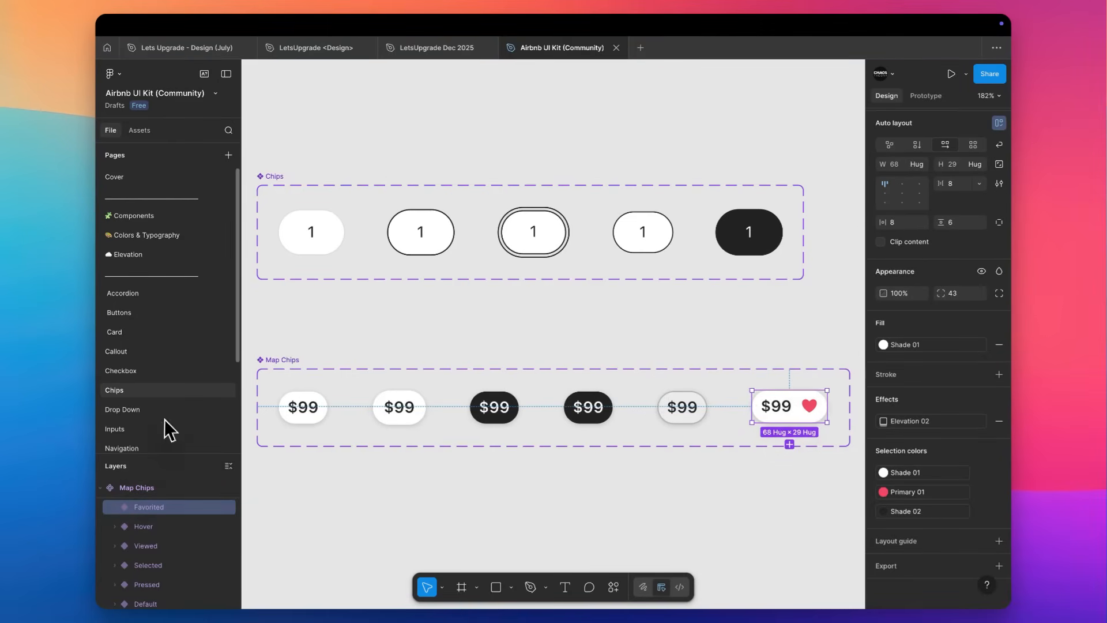
View the Drop Down page's component set and look through the remaining pages in the page list.
click(151, 410)
scroll(321, 300, up, 5)
scroll(321, 300, left, 3)
scroll(147, 419, down, 5)
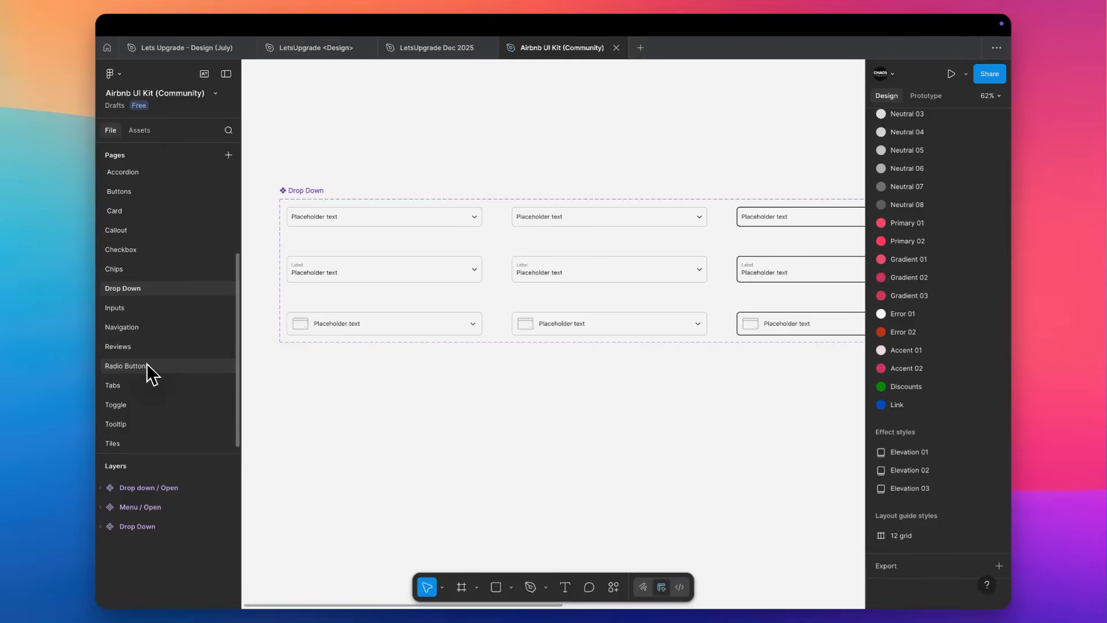
scroll(147, 363, up, 5)
scroll(527, 178, down, 1)
scroll(528, 177, down, 3)
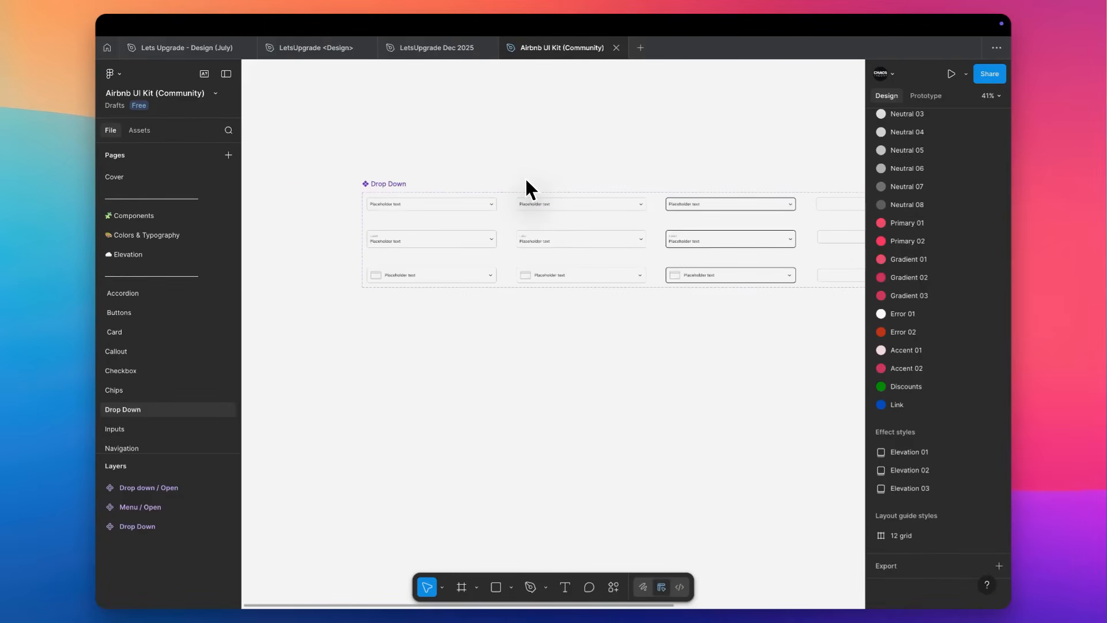
Return to the Community's UI kits library and look over the available kits.
mouse_move(549, 56)
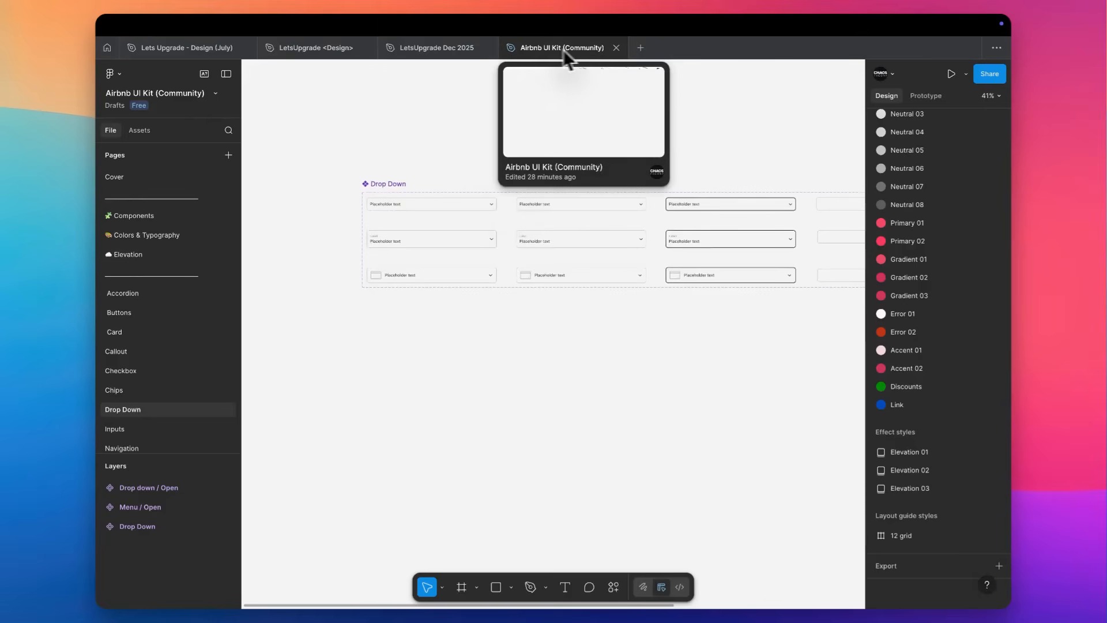
click(107, 48)
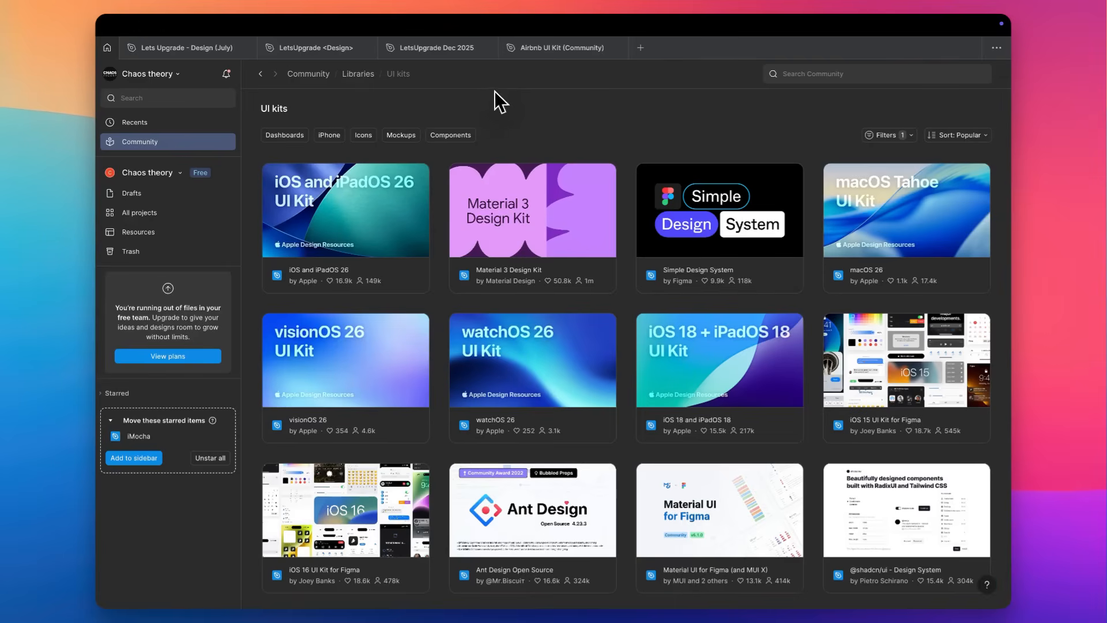
scroll(494, 91, down, 1)
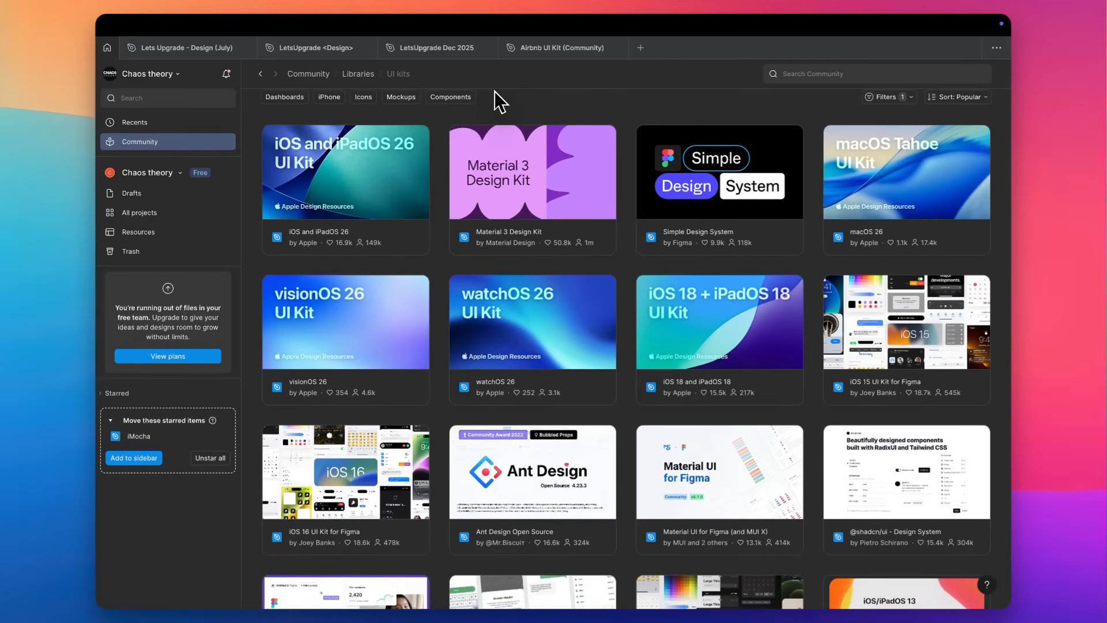
Look over the LetsUpgrade <Design> file's UX frames and Page 1 of the LetsUpgrade Dec 2025 file.
click(436, 48)
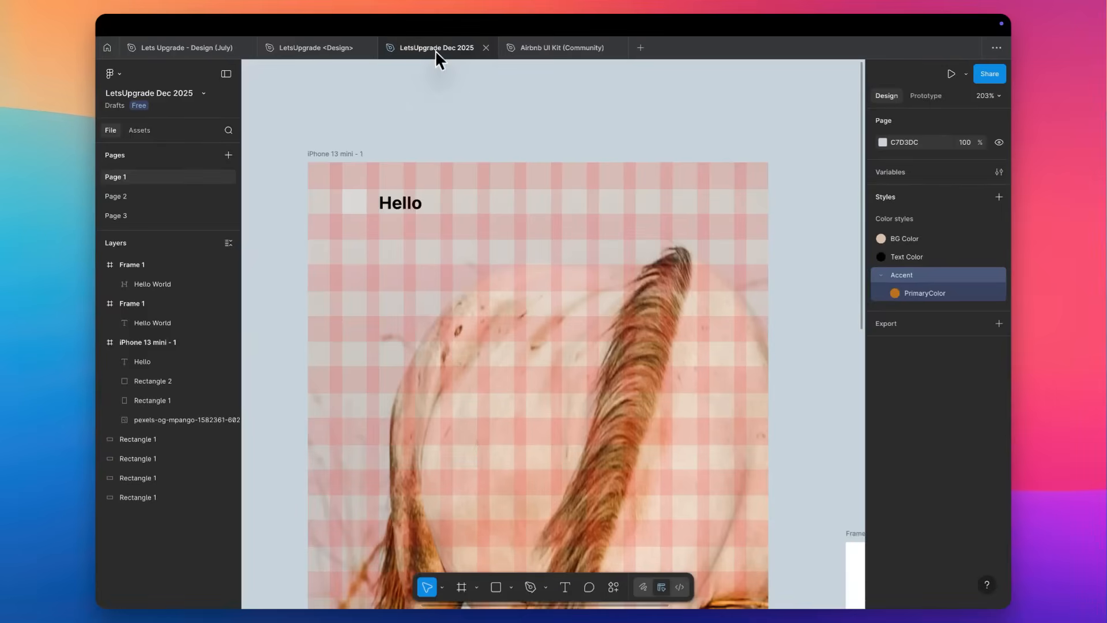
click(335, 51)
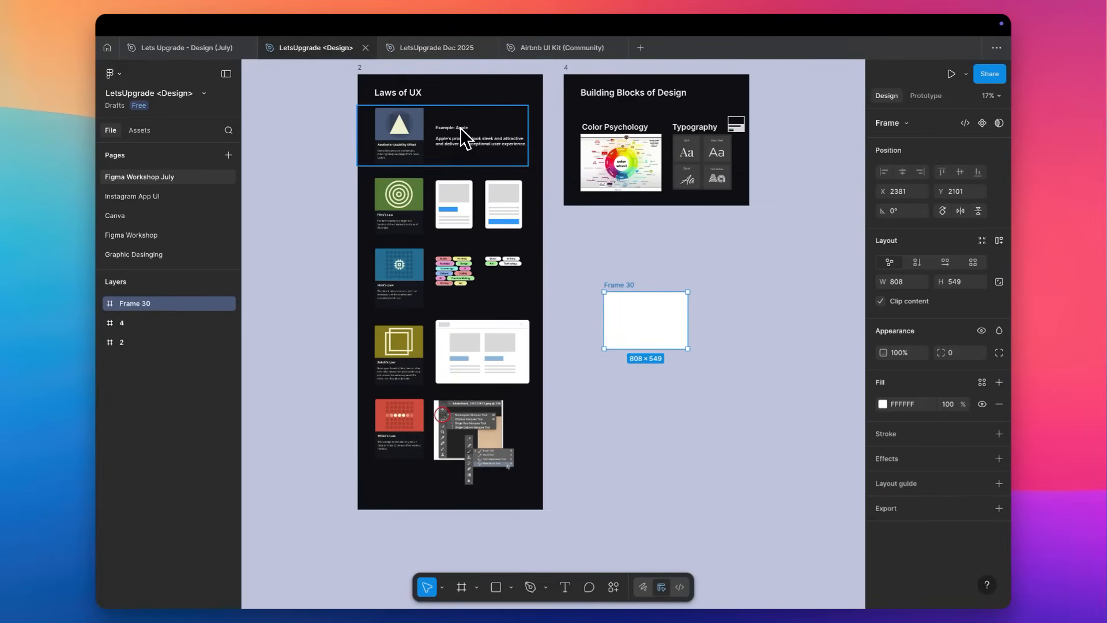
scroll(431, 140, up, 5)
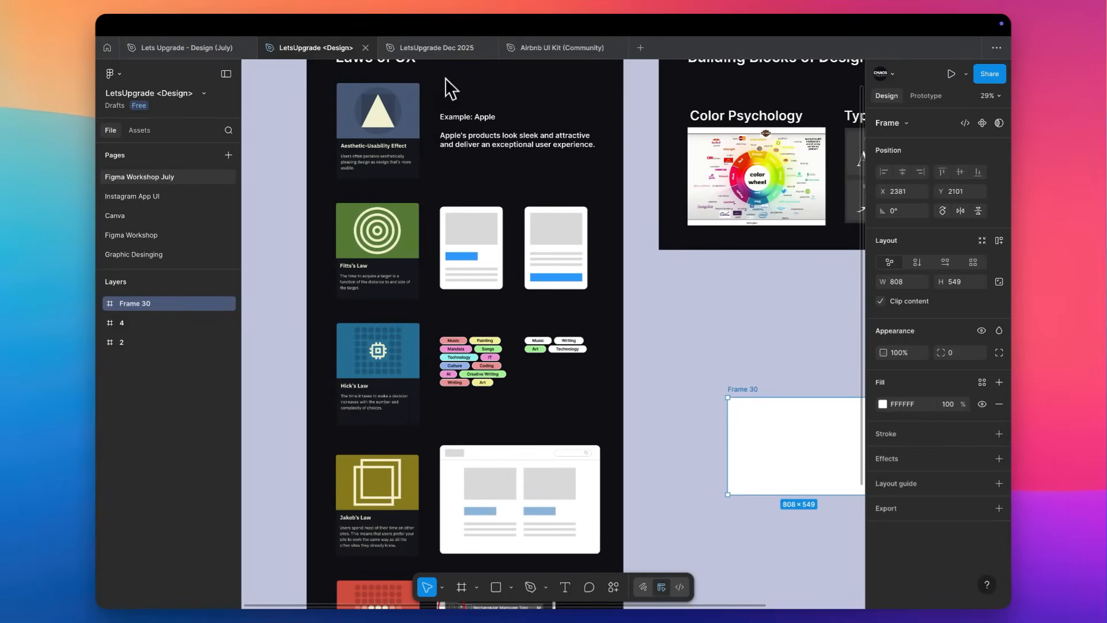
click(426, 51)
scroll(470, 271, down, 10)
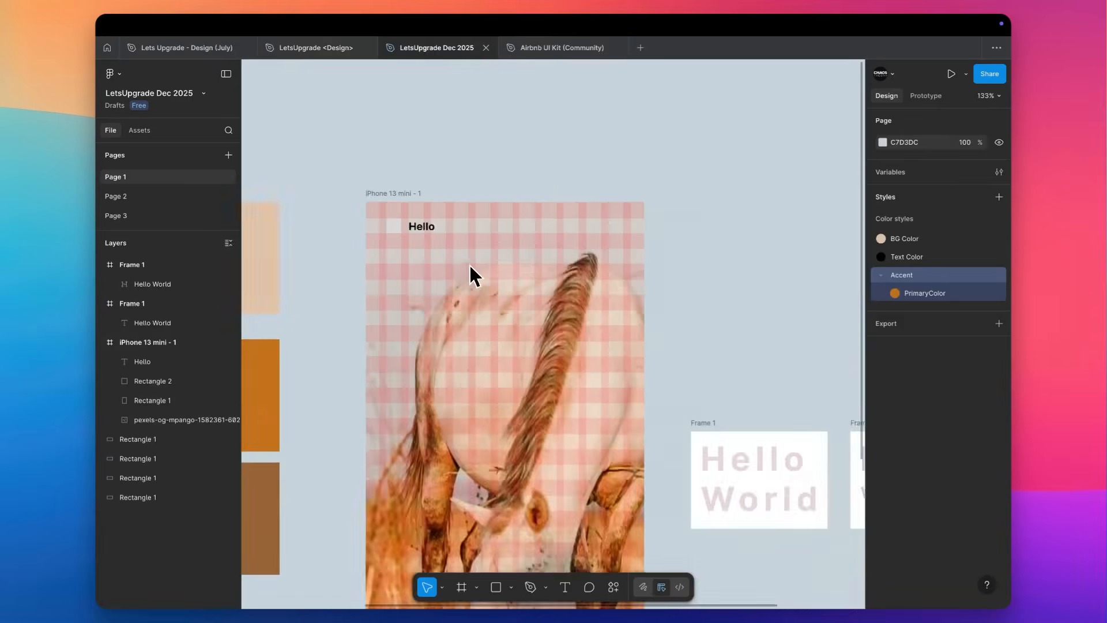
Switch to the LetsUpgrade <Design> file and examine the Laws of UX frame, including its Aesthetic-Usability Effect example.
click(321, 51)
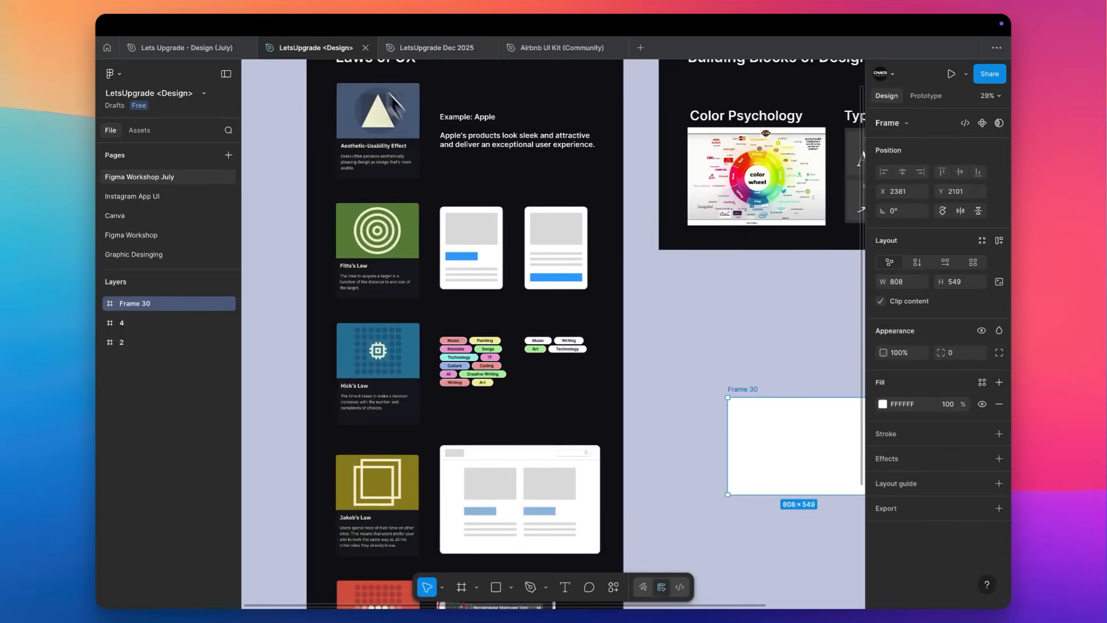
scroll(440, 179, up, 2)
scroll(435, 168, up, 3)
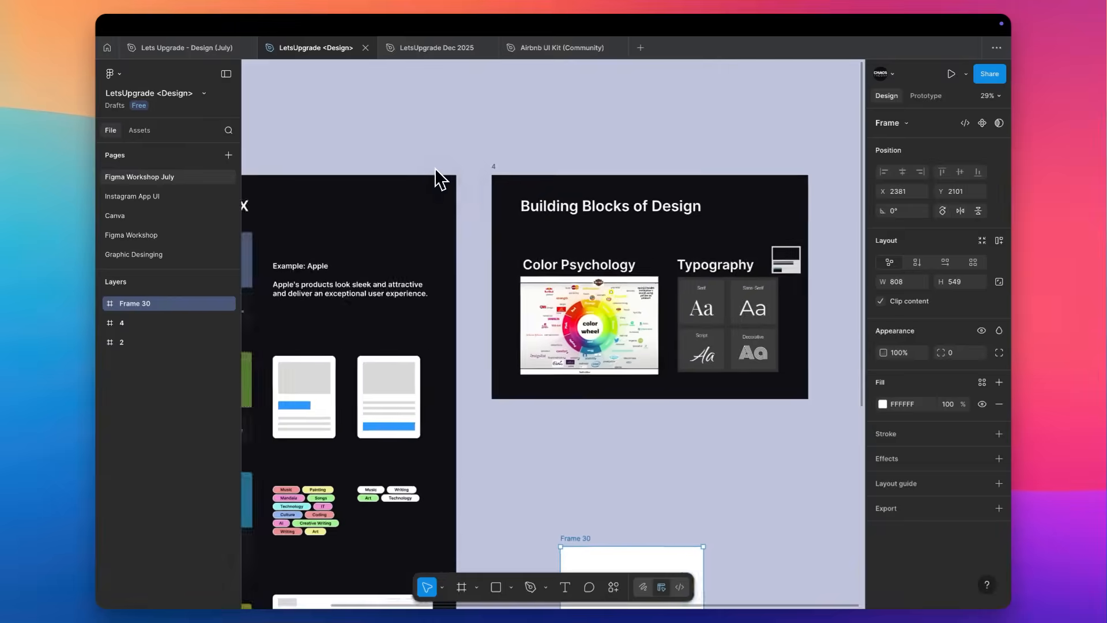
scroll(313, 277, up, 5)
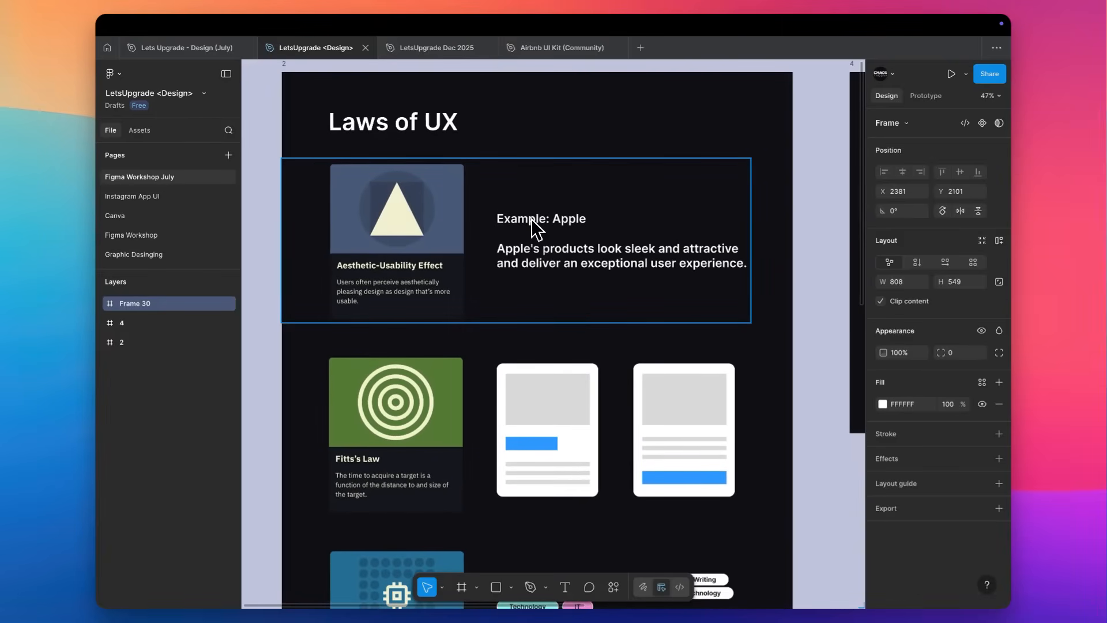
scroll(533, 228, down, 3)
scroll(533, 228, down, 5)
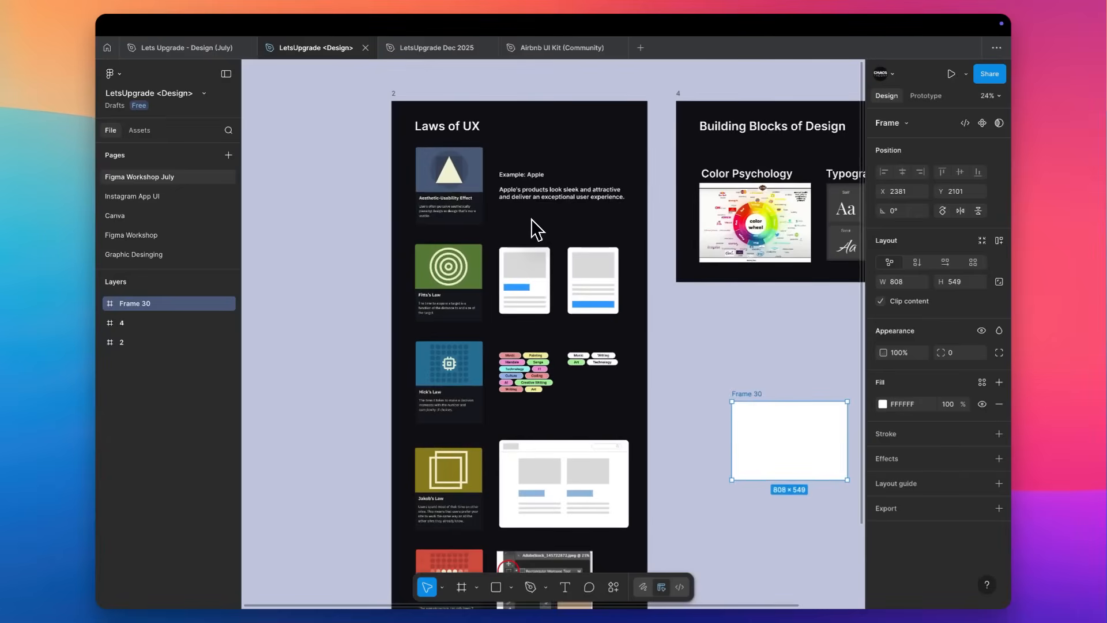
Delete the small rectangle mockup beside the Typography heading in the Building Blocks of Design frame and the empty white Frame 30.
scroll(533, 228, down, 3)
scroll(531, 219, up, 3)
scroll(532, 219, right, 3)
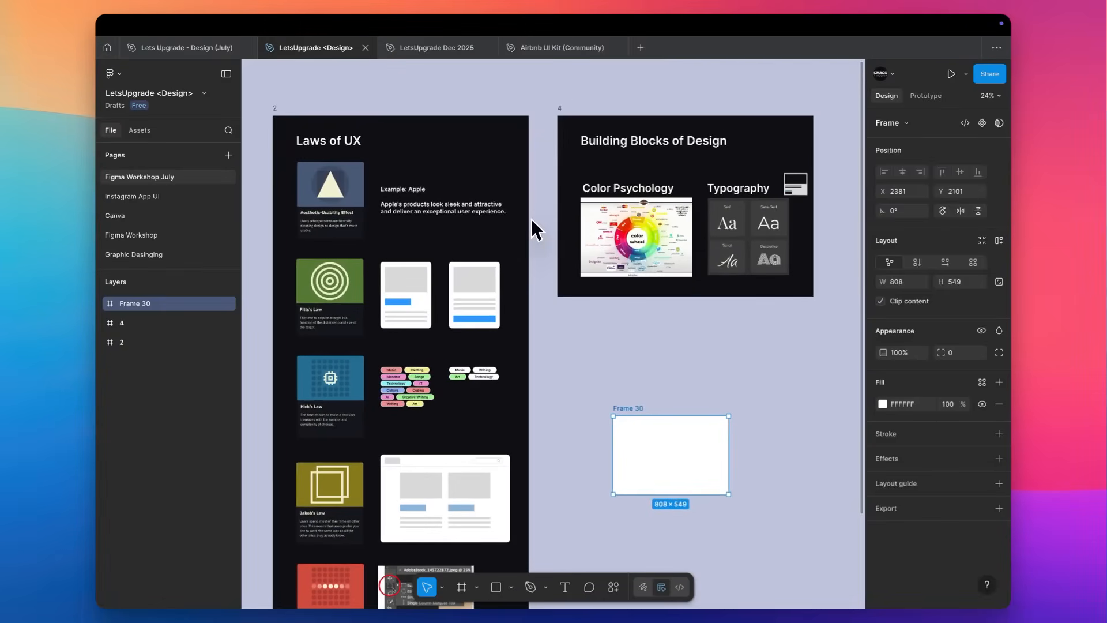
scroll(744, 169, up, 3)
scroll(745, 168, right, 3)
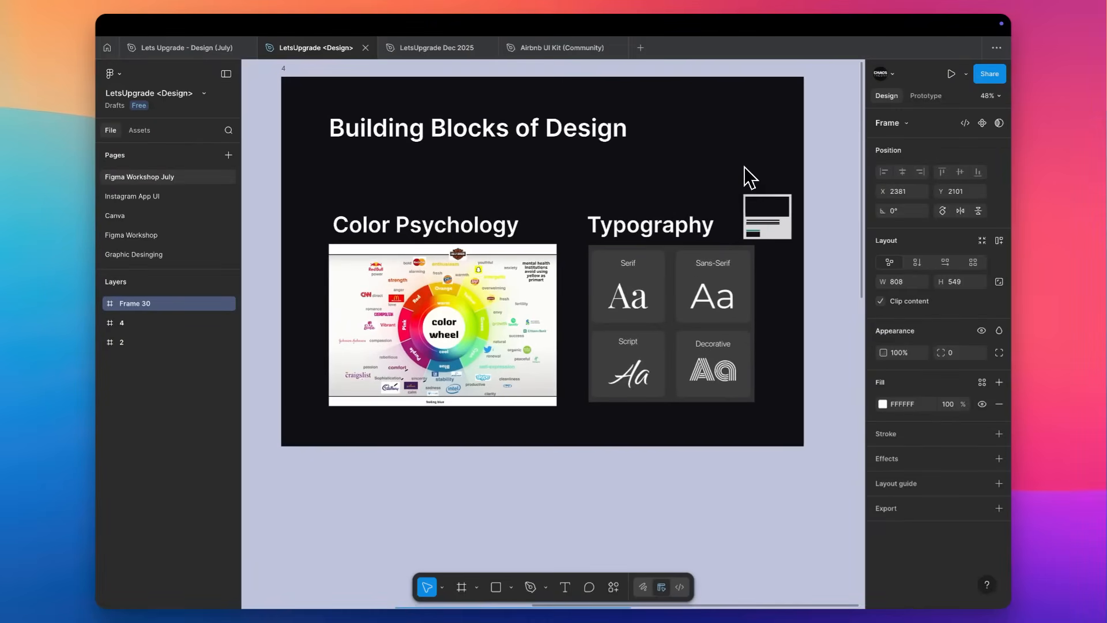
drag(745, 171, 780, 240)
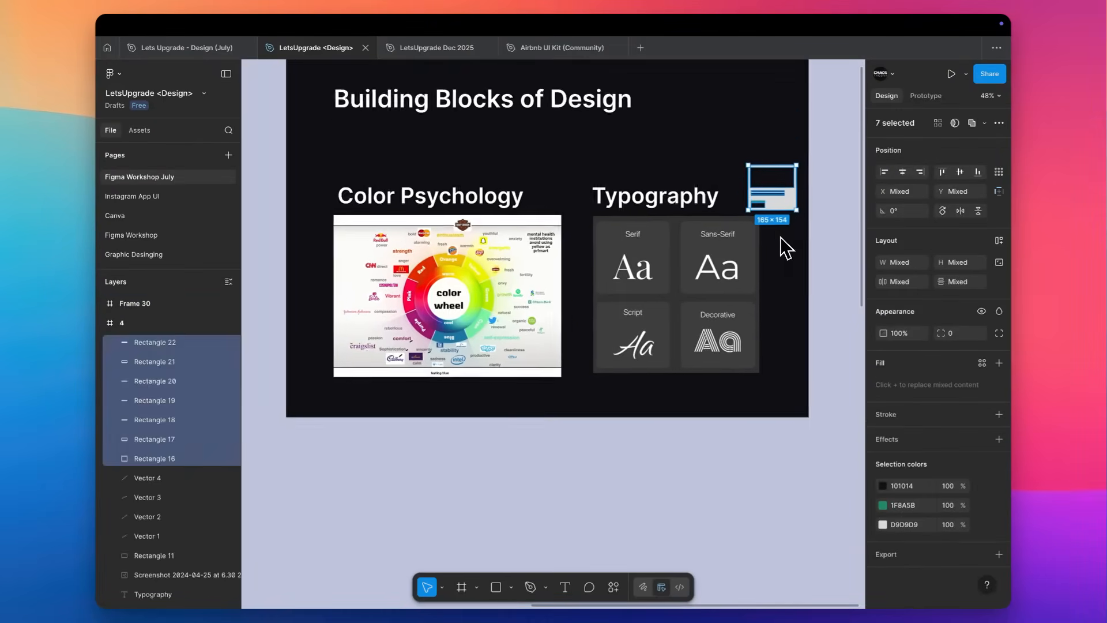
scroll(781, 248, down, 5)
shift+click(658, 397)
key(Delete)
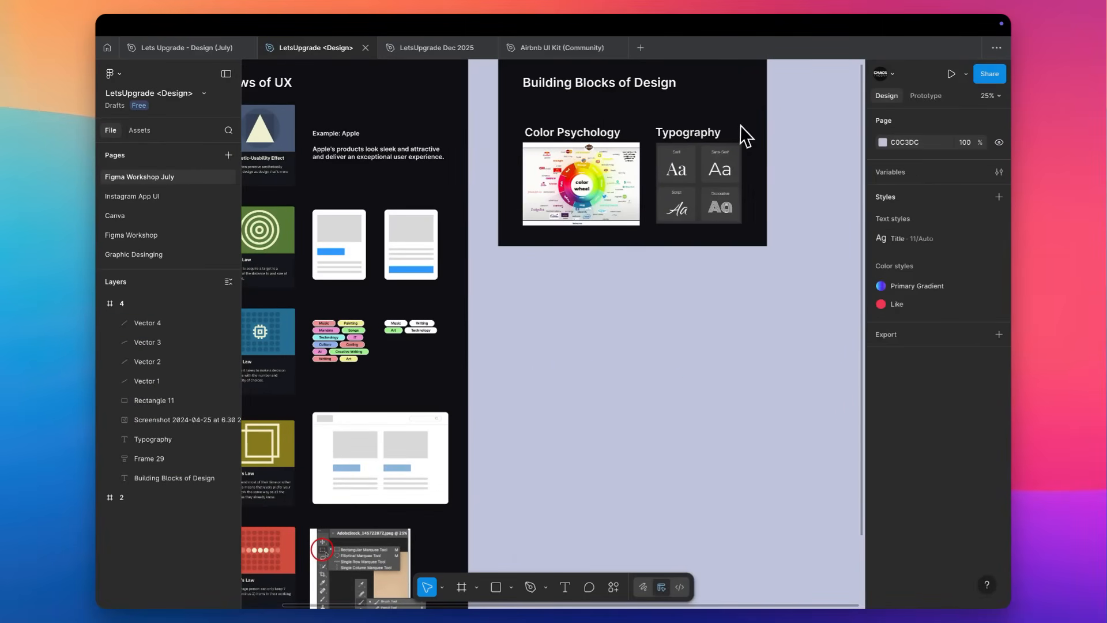
Examine the Color Psychology color wheel in the Building Blocks of Design frame.
scroll(739, 126, up, 5)
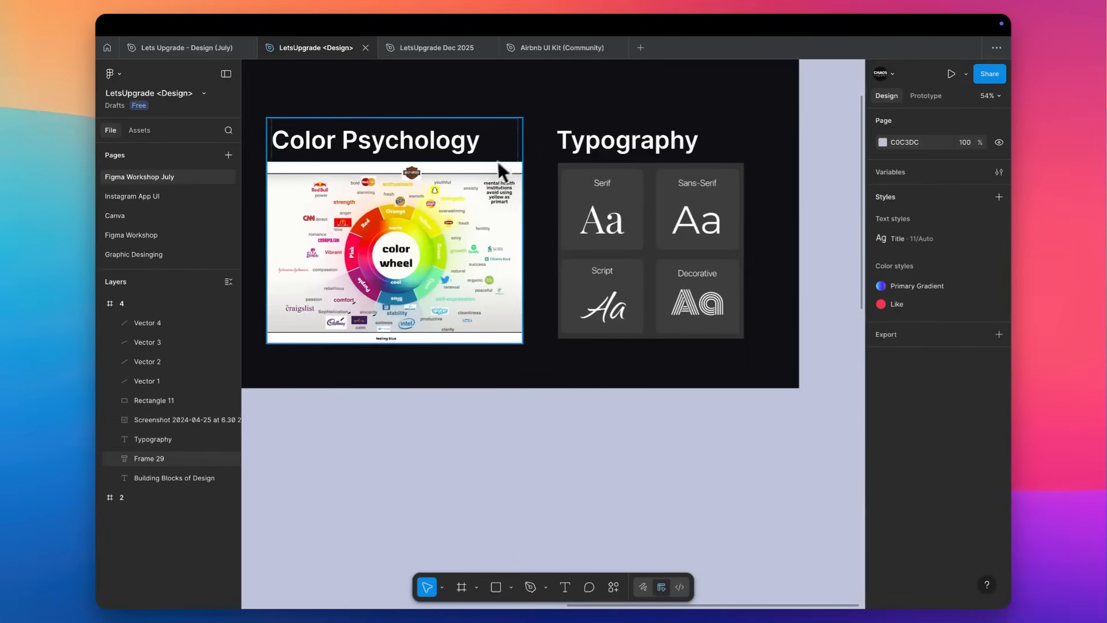
scroll(516, 153, left, 2)
scroll(402, 240, up, 5)
scroll(403, 240, up, 2)
scroll(402, 240, right, 1)
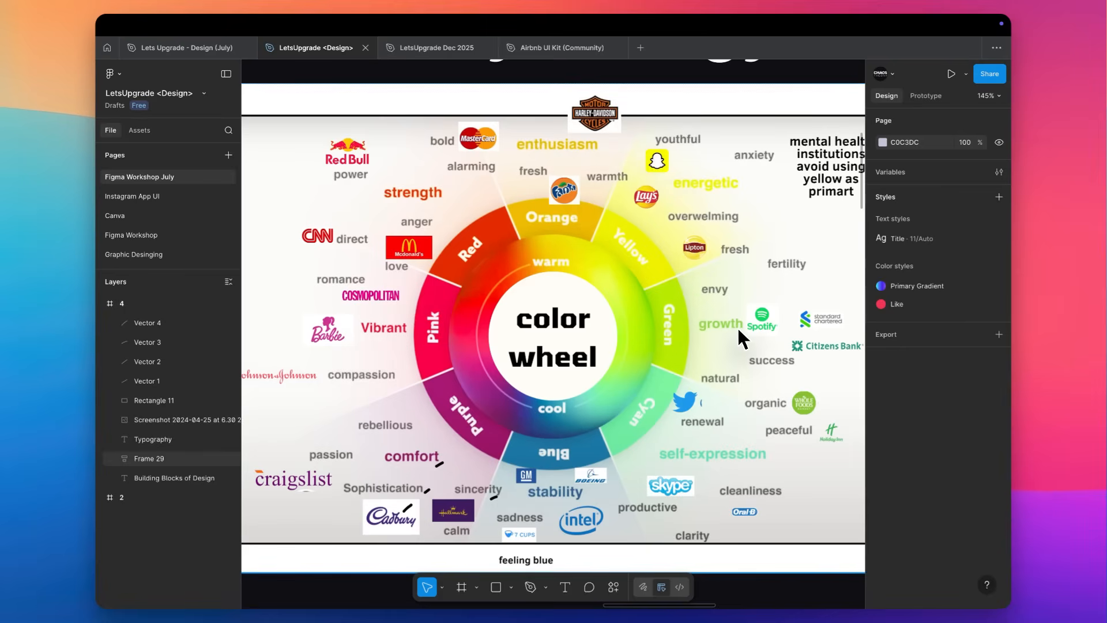
scroll(737, 327, down, 5)
scroll(737, 326, down, 3)
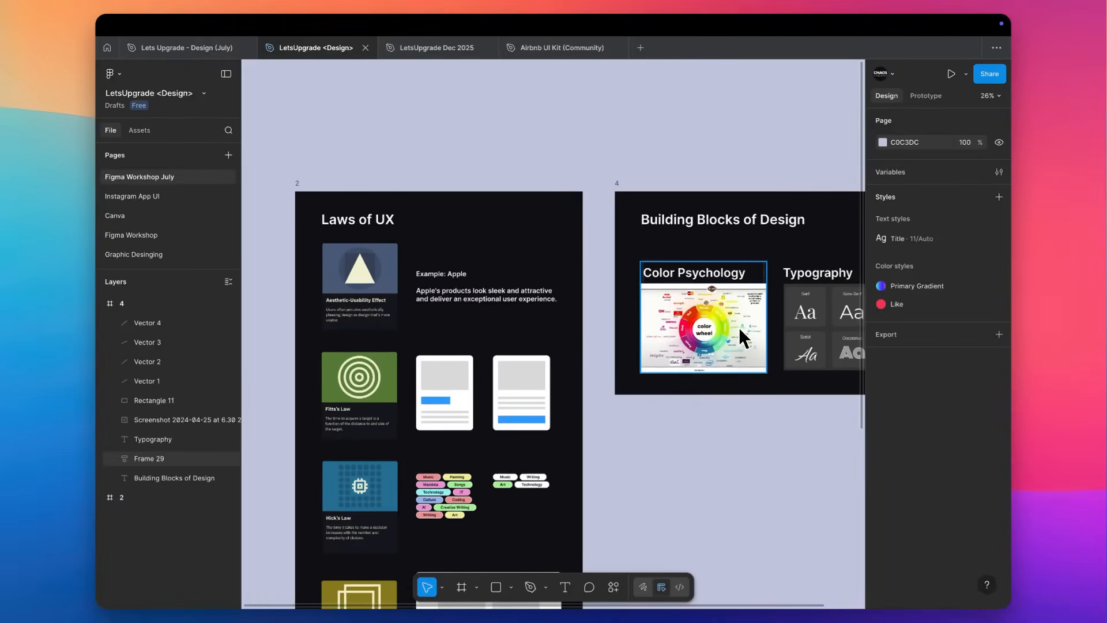
Examine the color wheel's red, pink and purple segments with their brand logos and associated emotions.
scroll(743, 321, up, 2)
scroll(743, 320, up, 2)
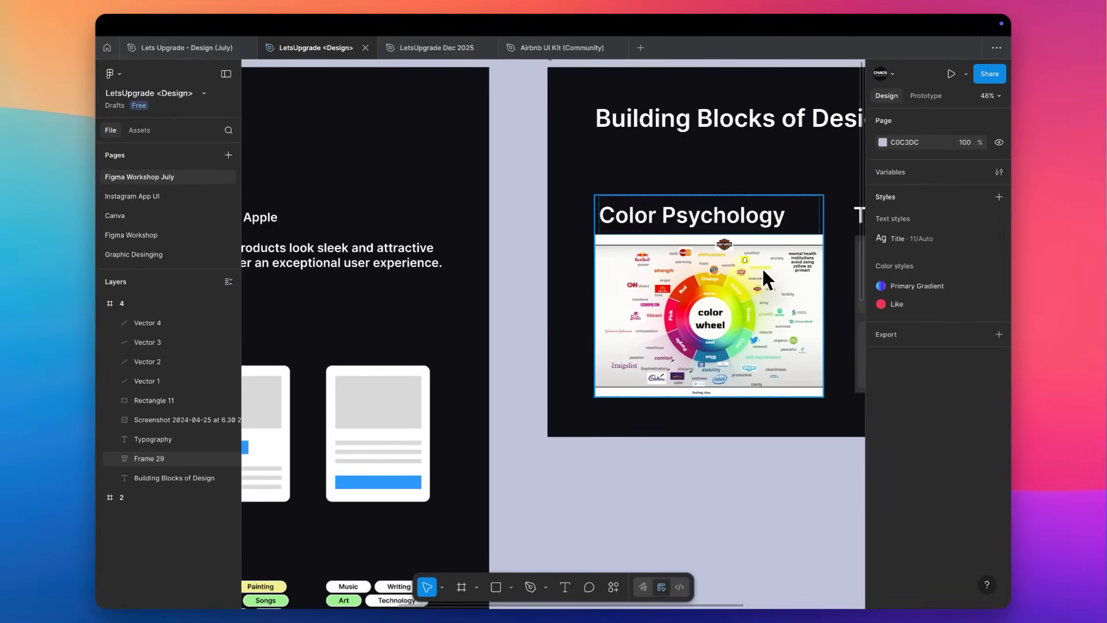
scroll(763, 267, up, 3)
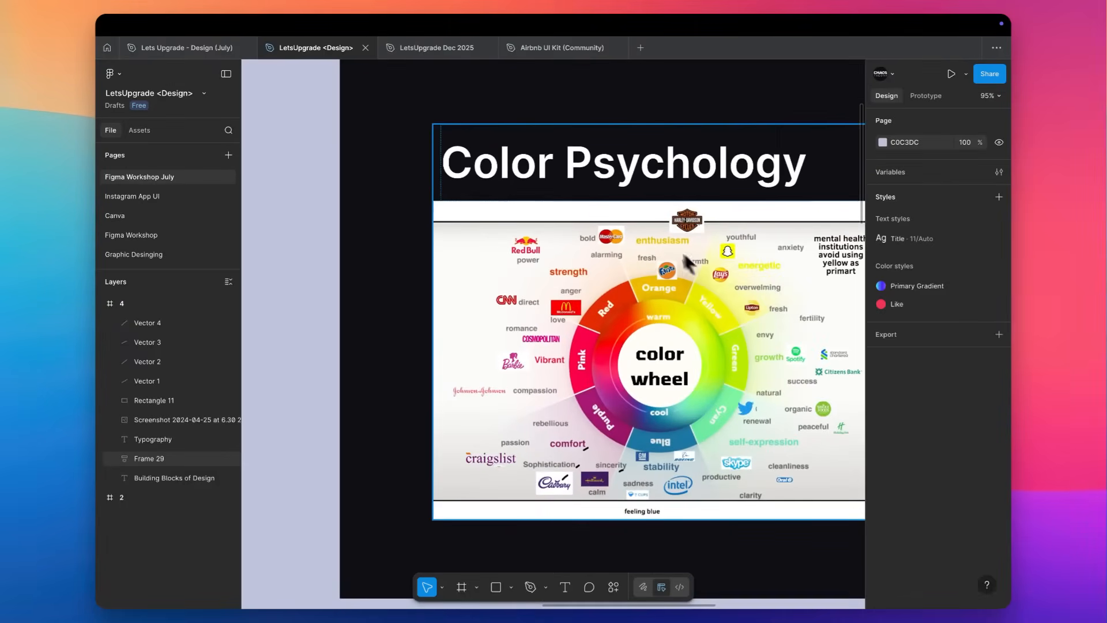
scroll(721, 301, down, 1)
scroll(721, 299, up, 3)
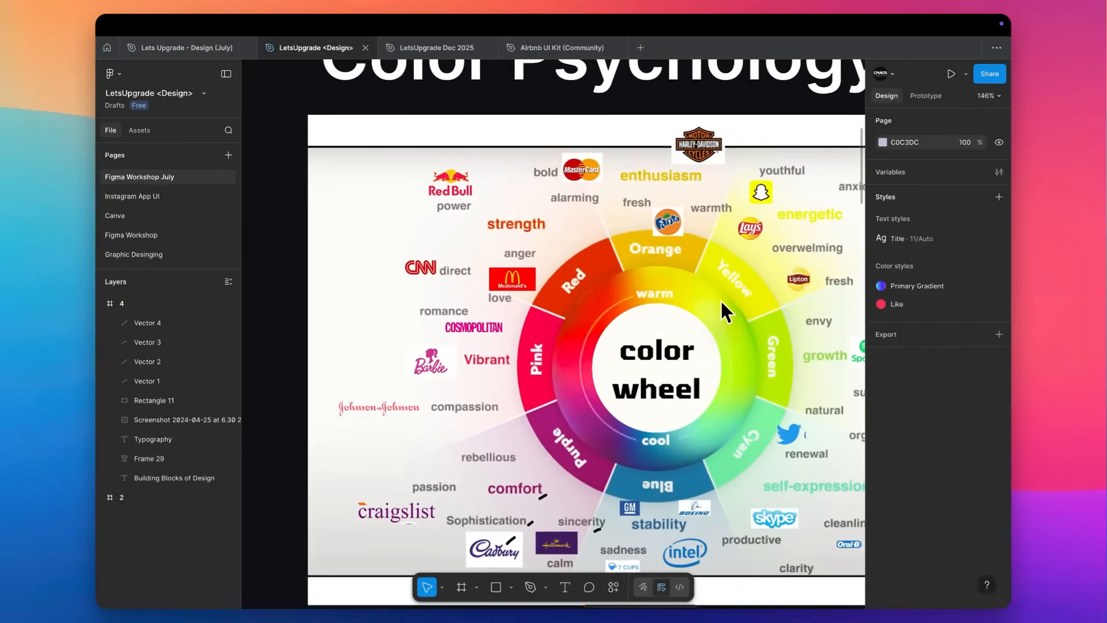
scroll(444, 331, up, 3)
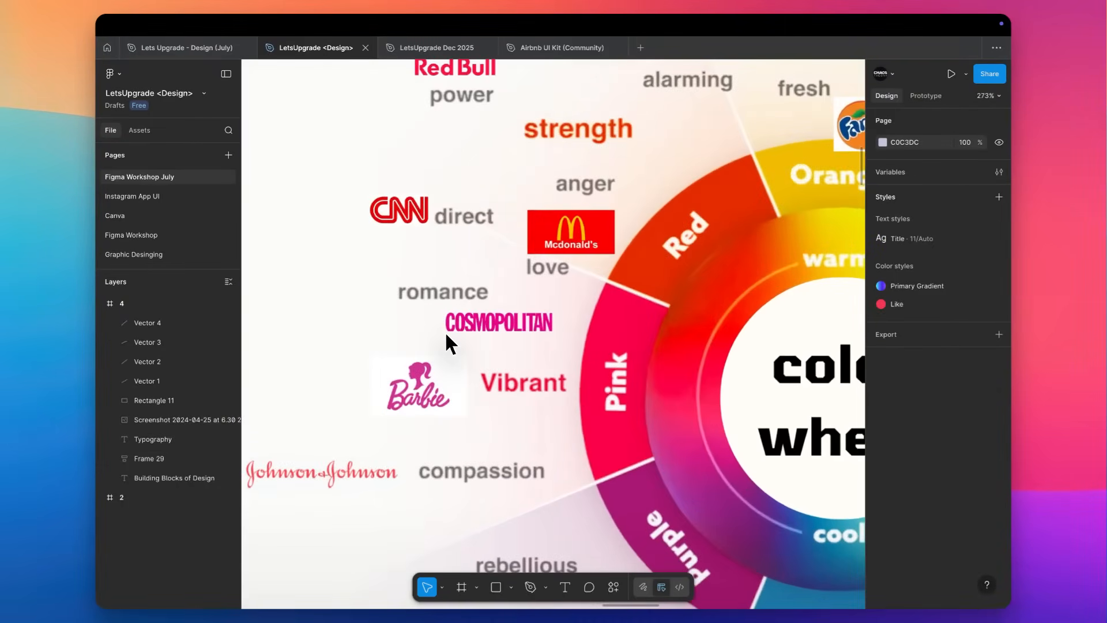
scroll(485, 343, right, 2)
scroll(569, 349, down, 2)
scroll(568, 351, down, 6)
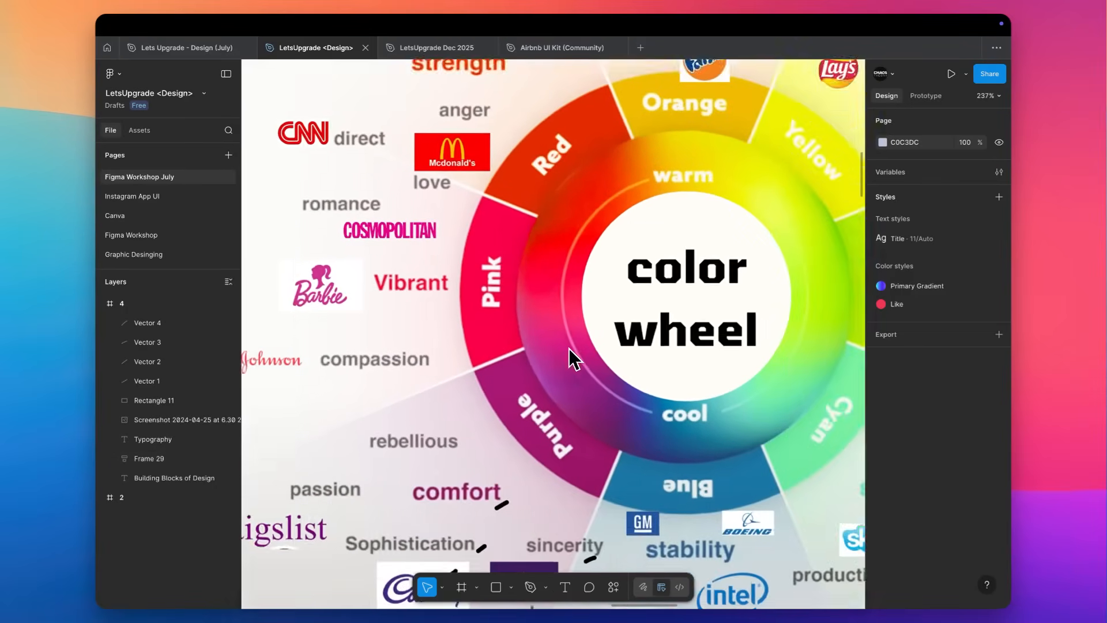
Examine the brands and emotions around the color wheel's blue, cyan, green, yellow and orange segments.
scroll(556, 403, up, 3)
scroll(553, 412, up, 1)
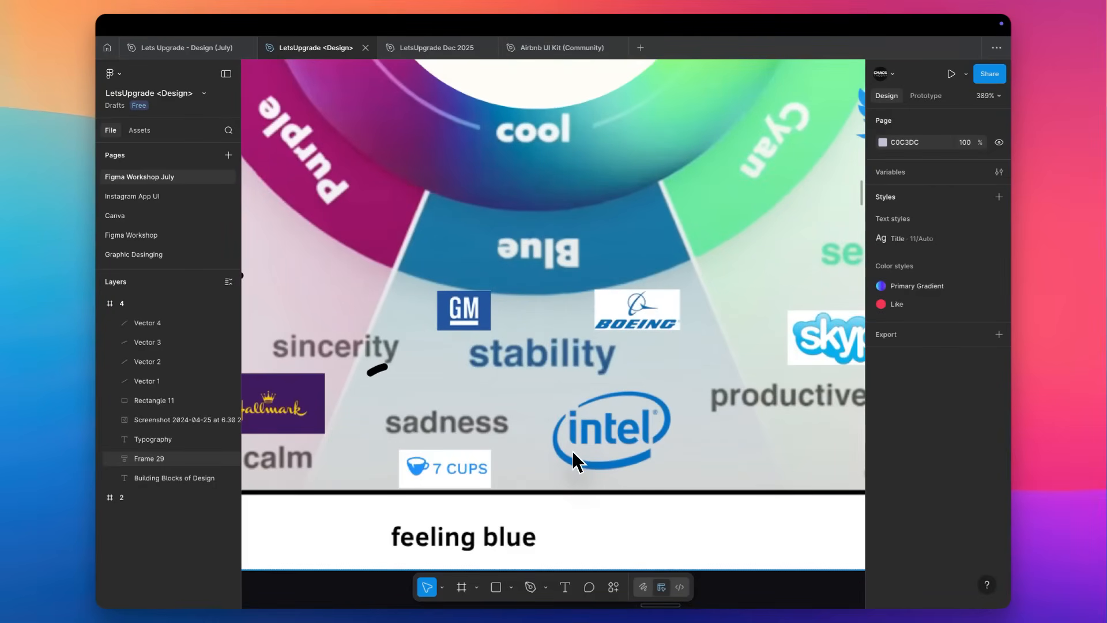
scroll(574, 456, right, 7)
scroll(574, 456, up, 6)
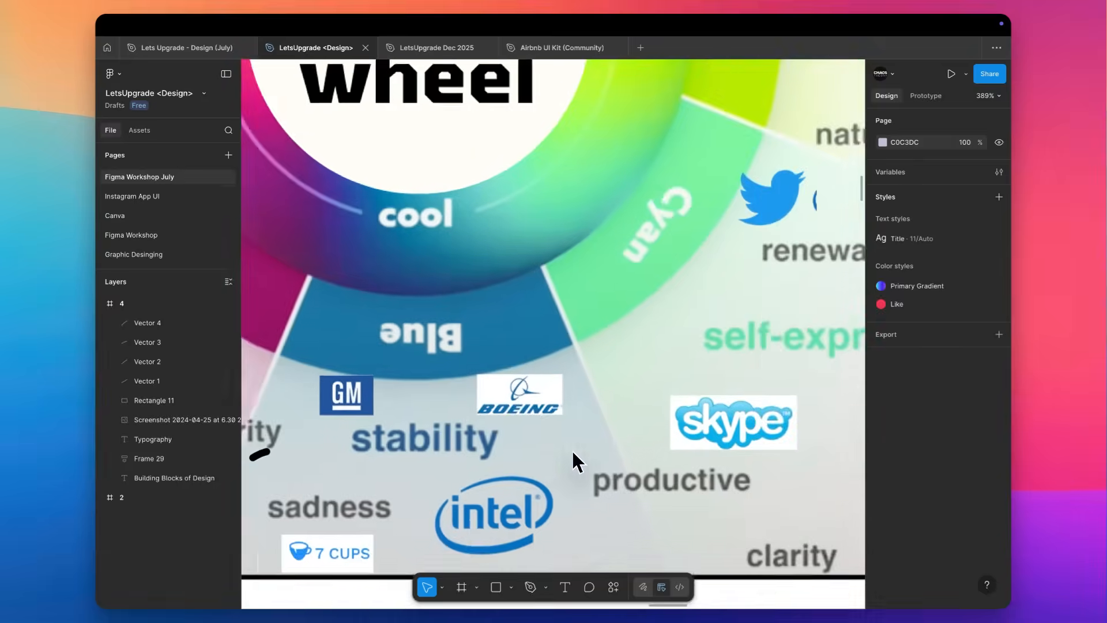
scroll(565, 404, right, 5)
scroll(565, 404, up, 2)
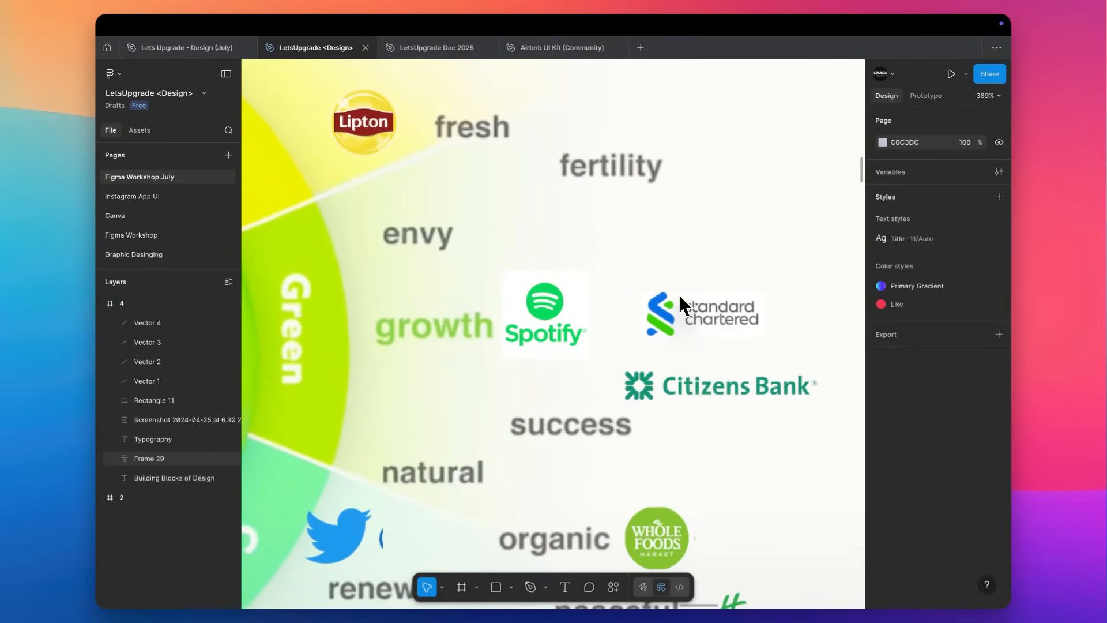
scroll(731, 208, up, 6)
scroll(731, 208, left, 8)
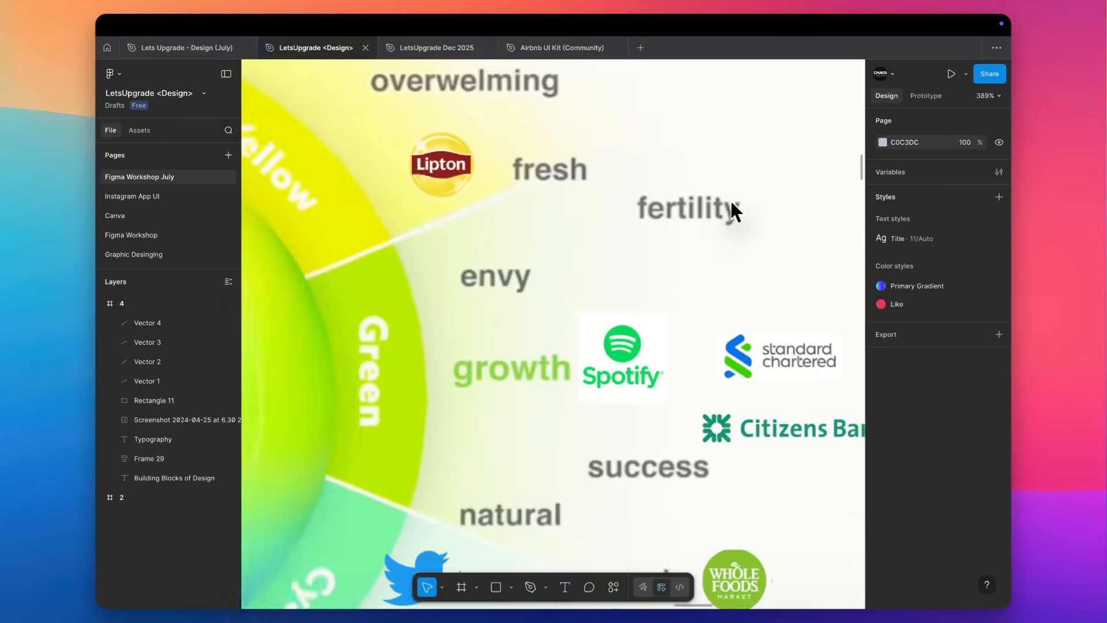
scroll(731, 199, left, 1)
scroll(732, 200, up, 1)
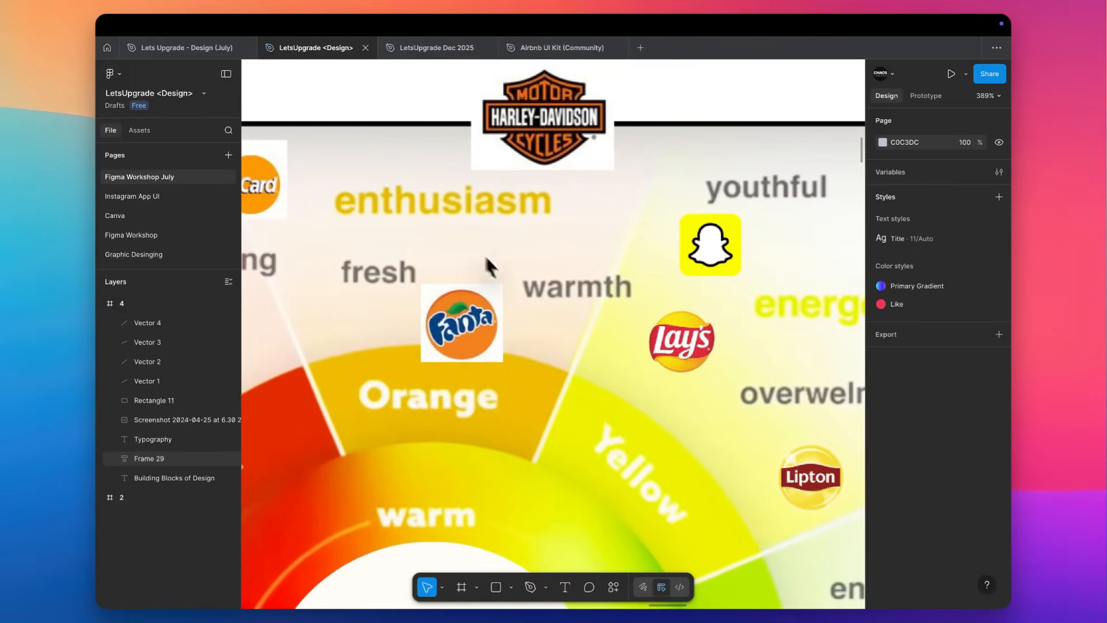
scroll(461, 358, down, 10)
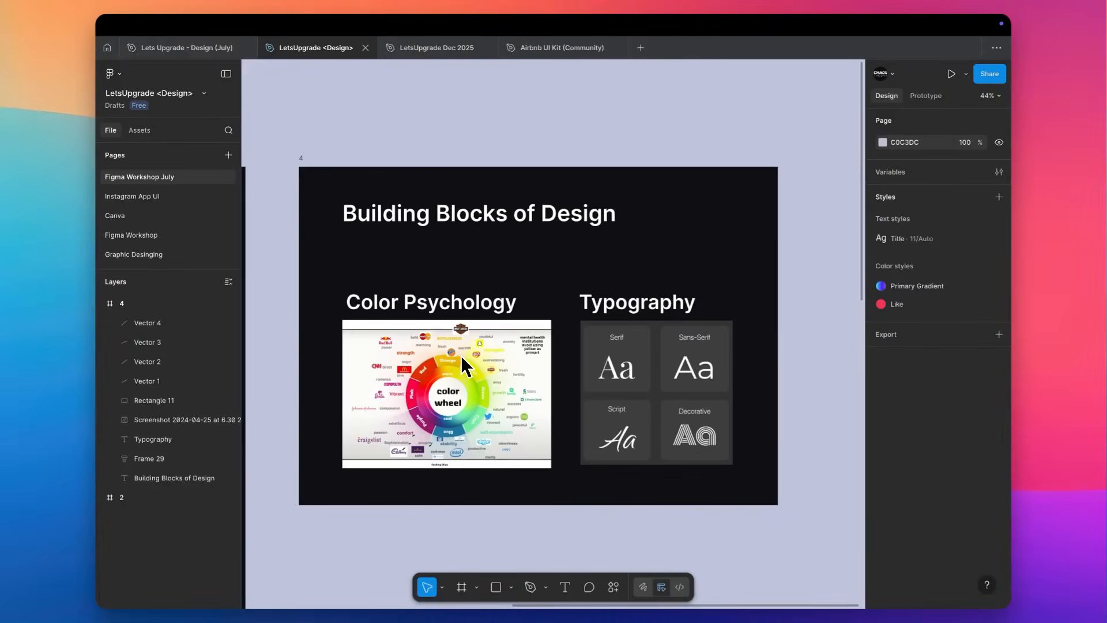
Look over the Laws of UX frame alongside the Building Blocks of Design frame.
scroll(461, 355, left, 10)
scroll(461, 355, down, 3)
scroll(457, 355, down, 5)
scroll(451, 356, down, 3)
scroll(459, 248, down, 5)
scroll(459, 248, up, 10)
scroll(460, 248, down, 4)
scroll(459, 248, right, 2)
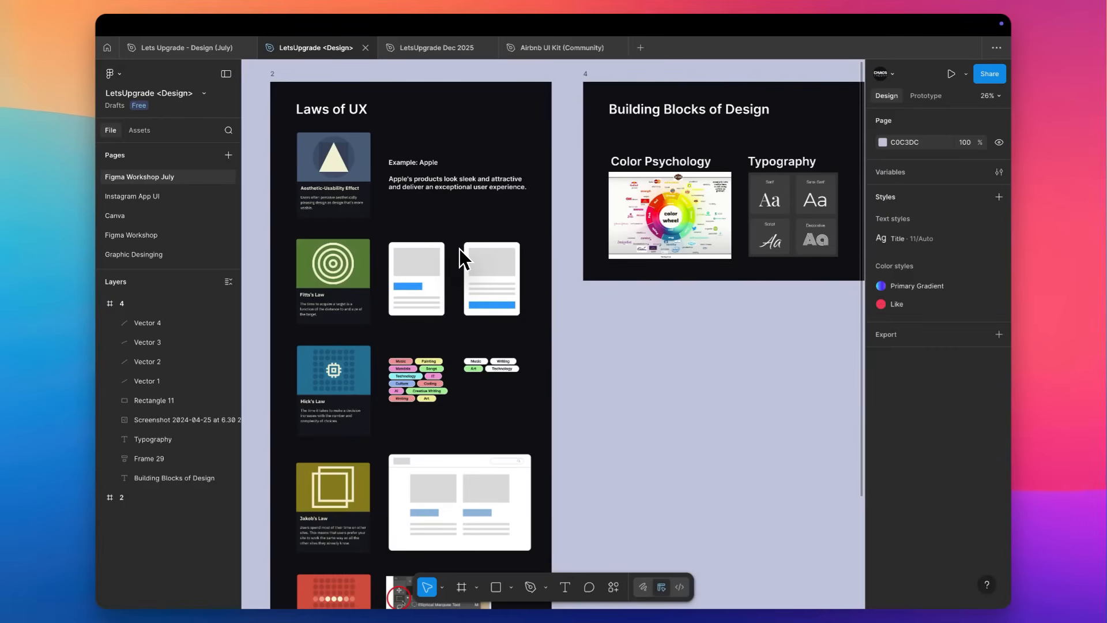
Hide the interface and examine the Hick's Law card with its interest tag examples.
scroll(337, 394, up, 5)
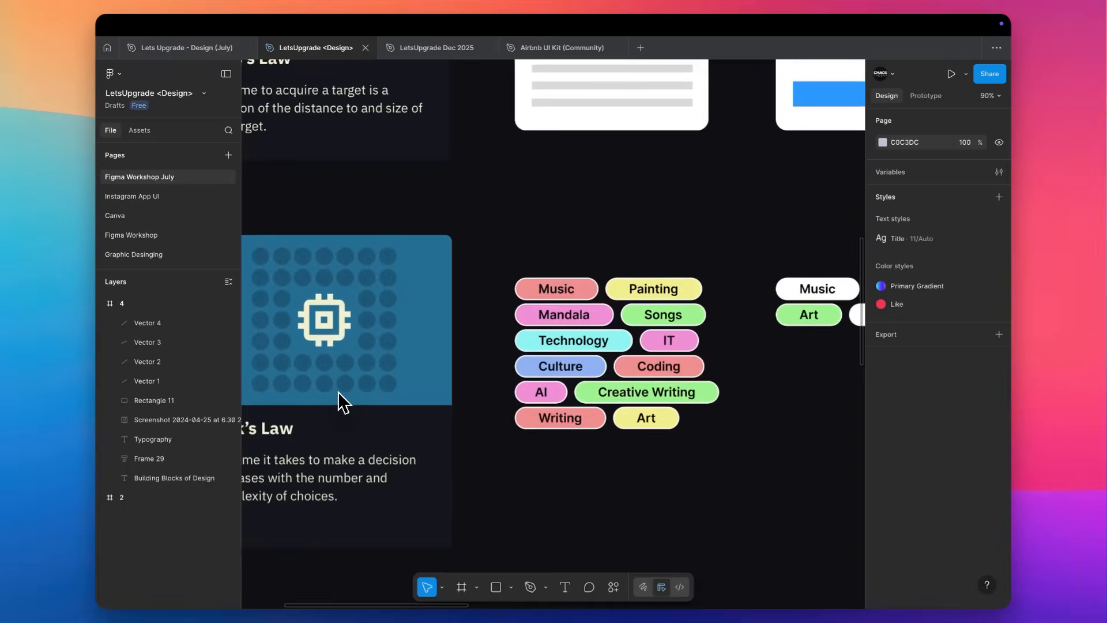
key(super+backslash)
scroll(339, 398, up, 4)
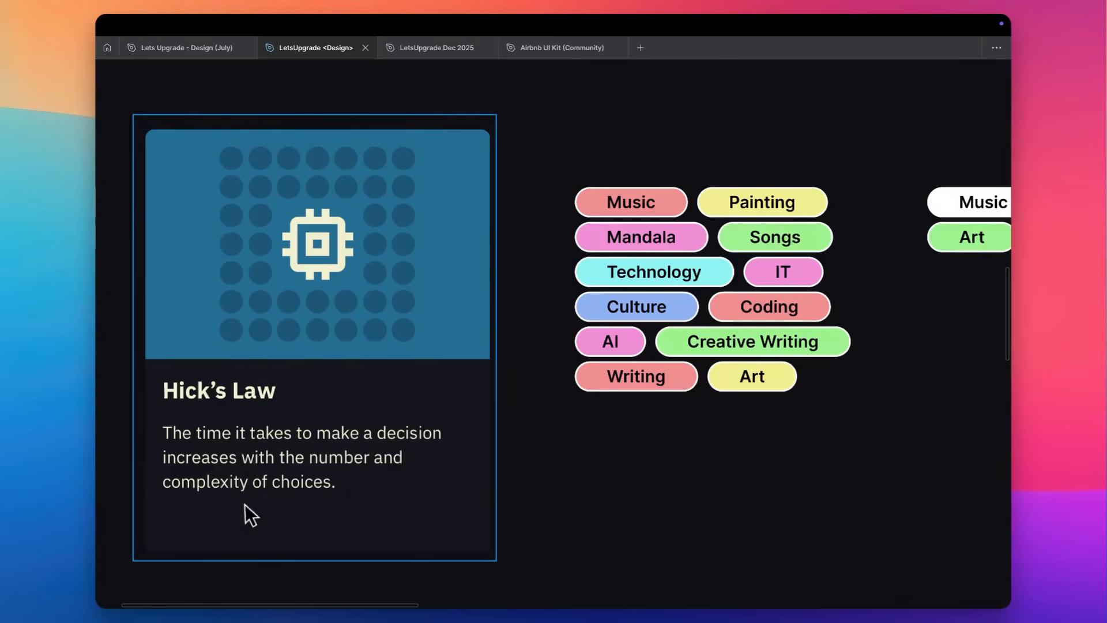
scroll(422, 499, right, 2)
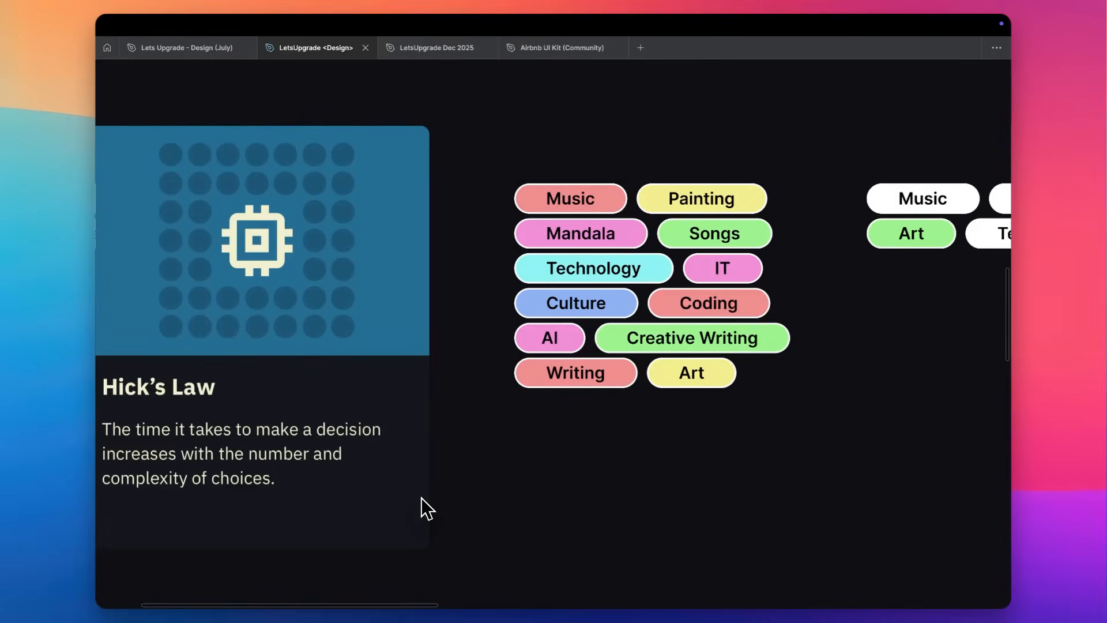
scroll(422, 499, down, 2)
scroll(421, 497, down, 1)
scroll(421, 497, left, 1)
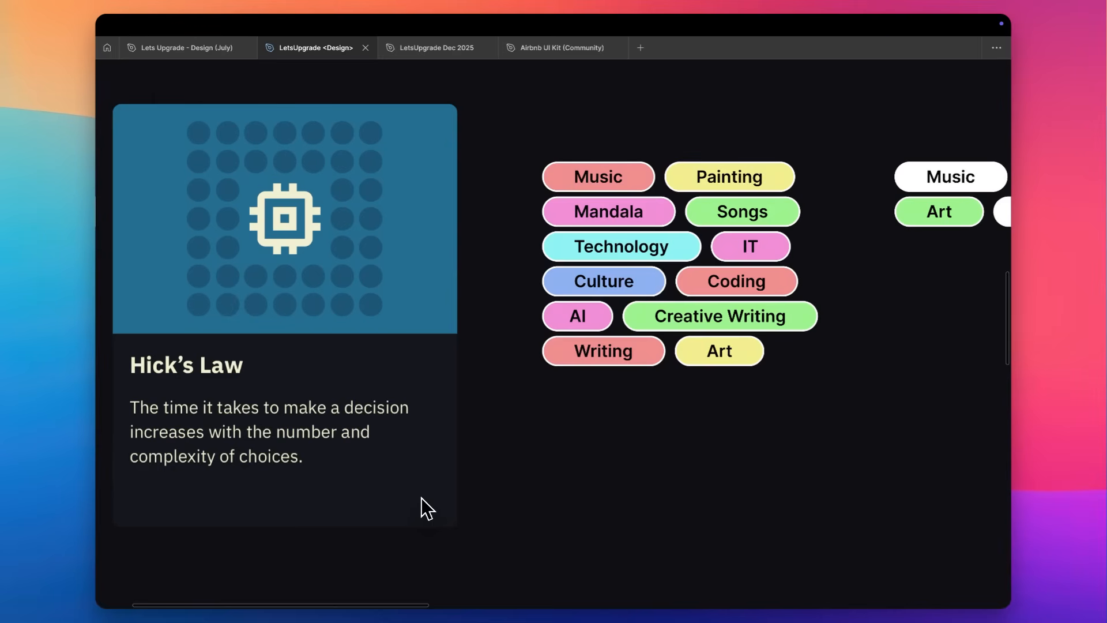
Compare the related Music and Songs tags of the multicolored Hick's Law example with the Music tag of the white set.
scroll(421, 497, right, 3)
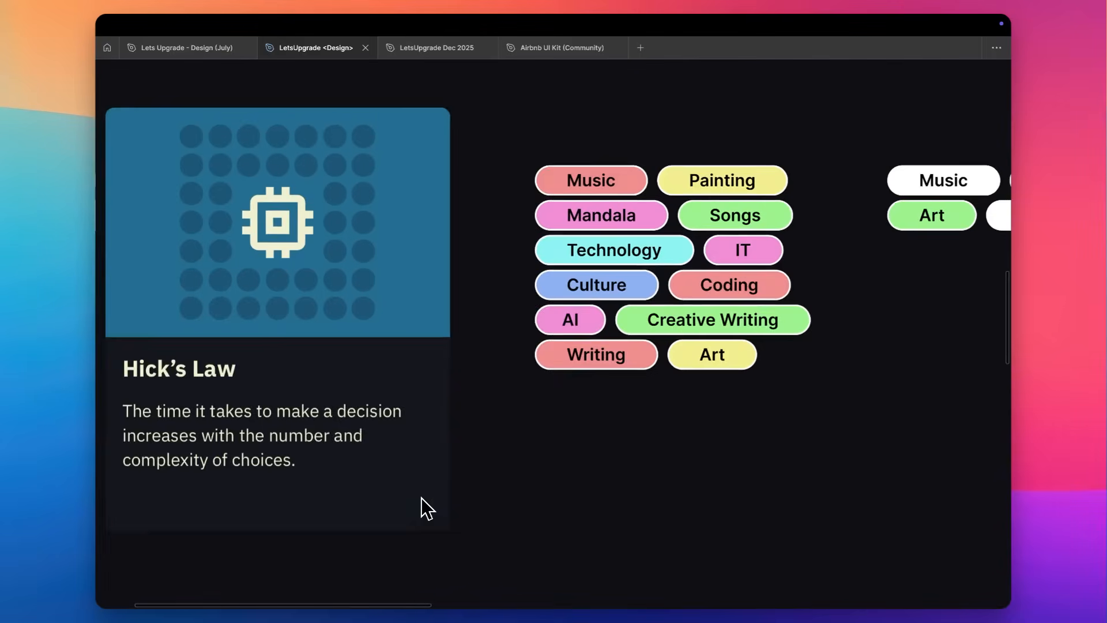
click(609, 202)
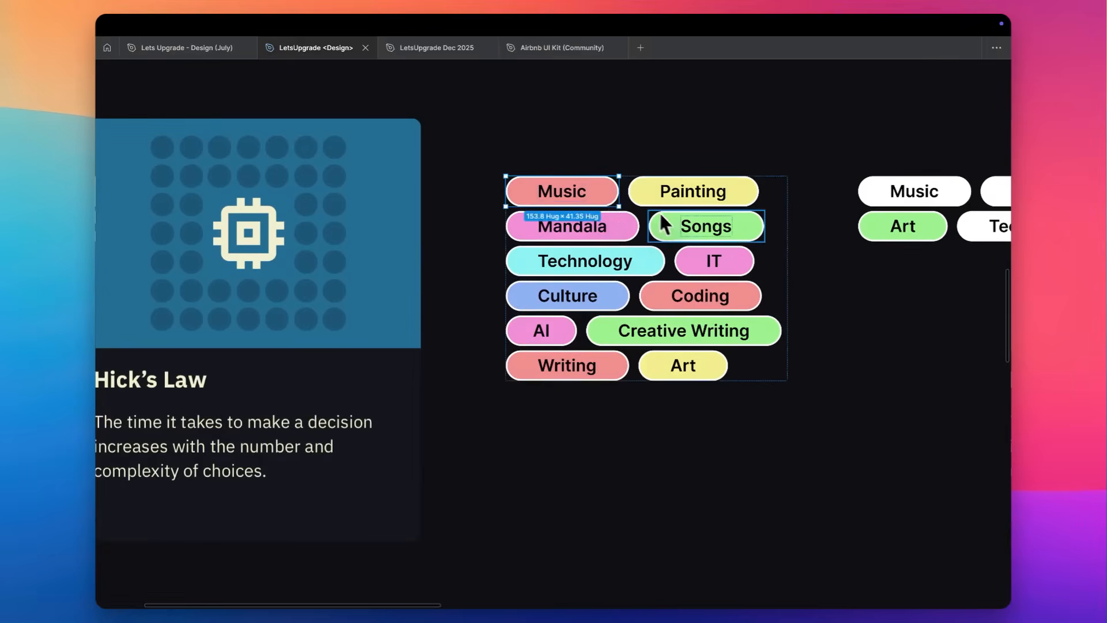
shift+click(671, 230)
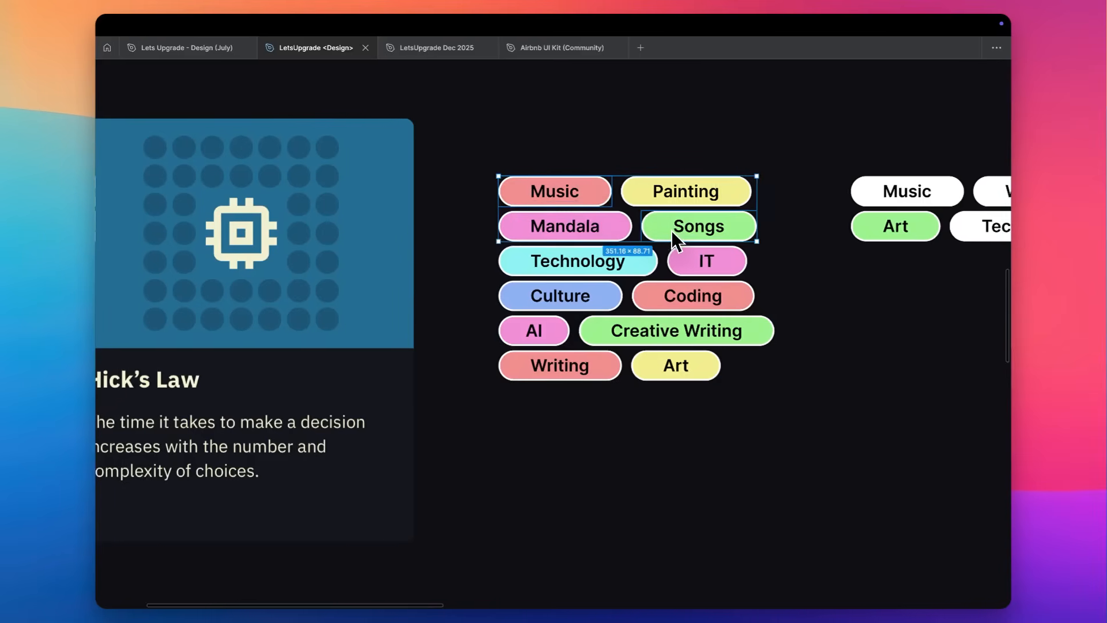
scroll(671, 231, right, 5)
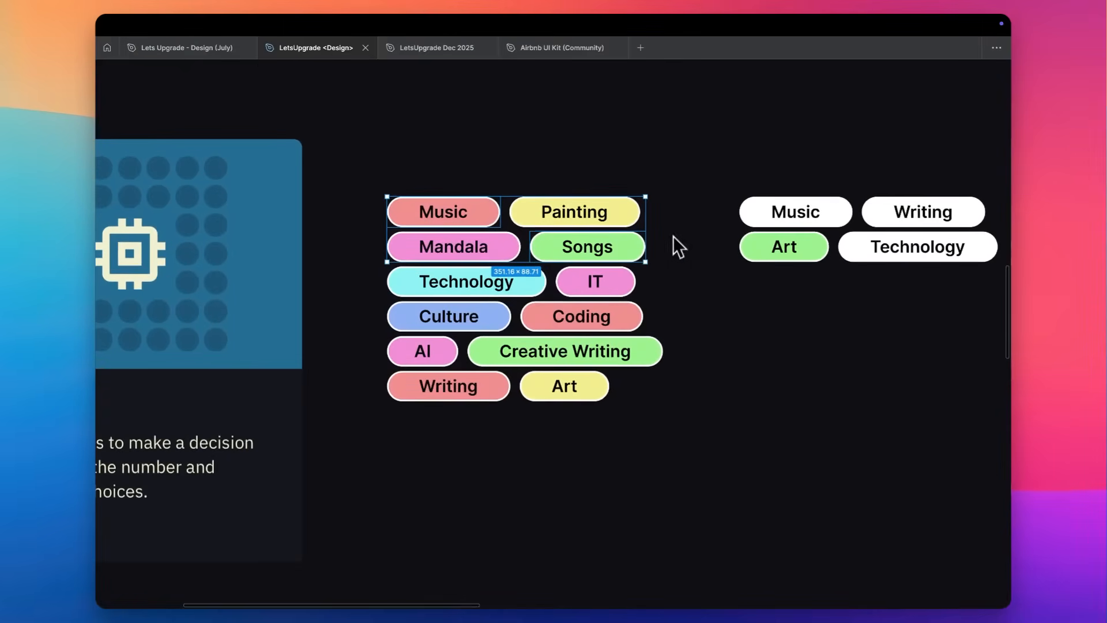
click(481, 223)
shift+click(564, 256)
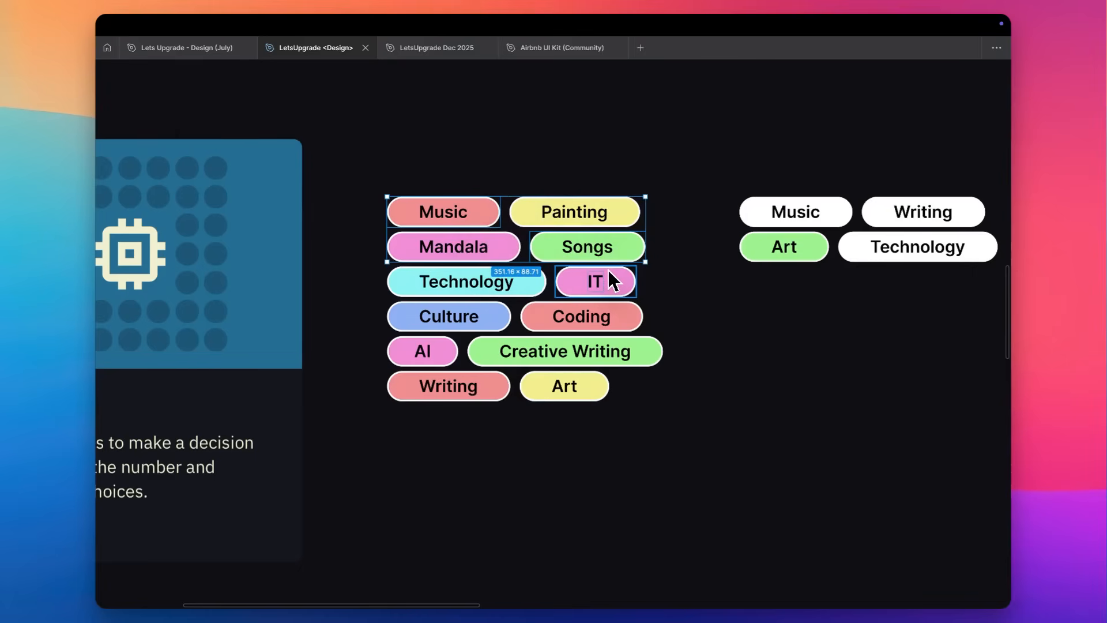
double_click(793, 214)
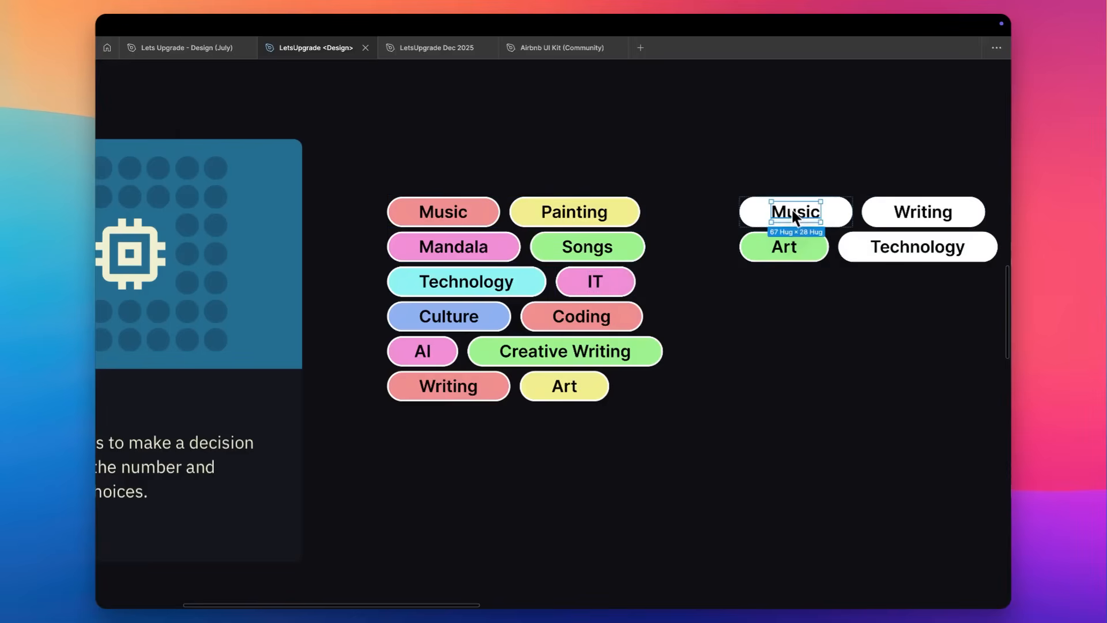
double_click(792, 210)
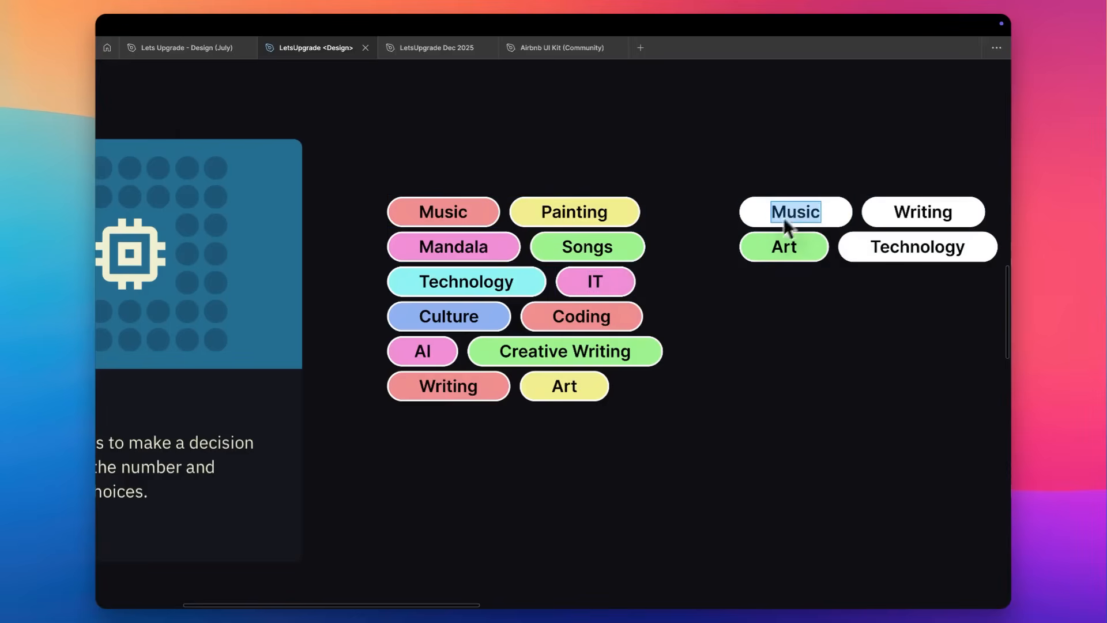
click(730, 220)
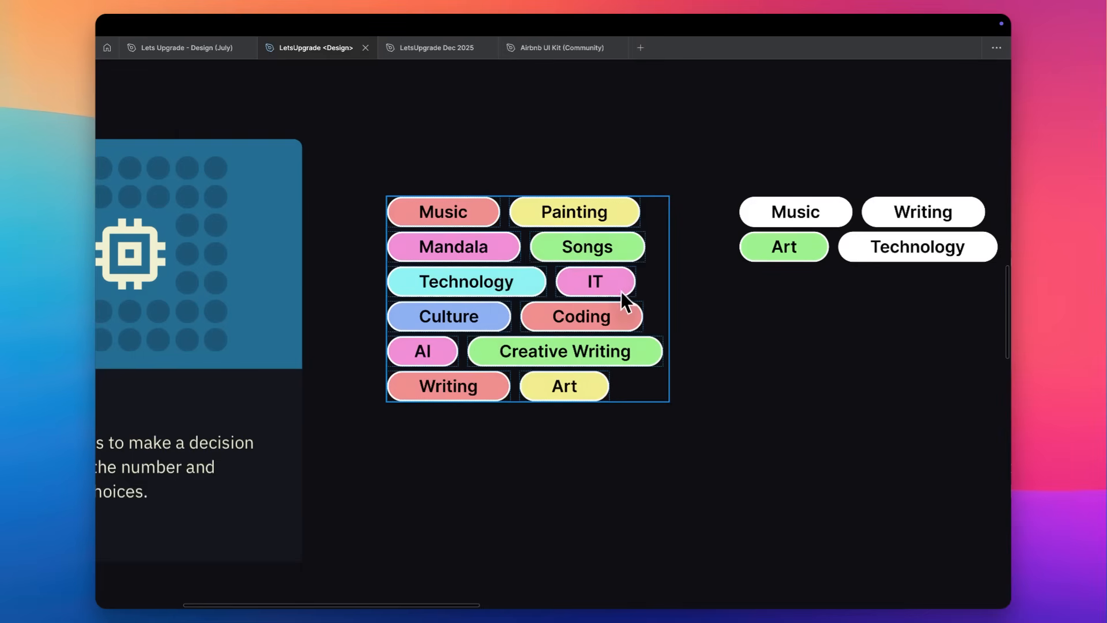
Highlight the same-colored tags as groups: pink Mandala, IT and AI, and green Songs and Creative Writing.
click(500, 248)
shift+click(563, 280)
shift+click(445, 353)
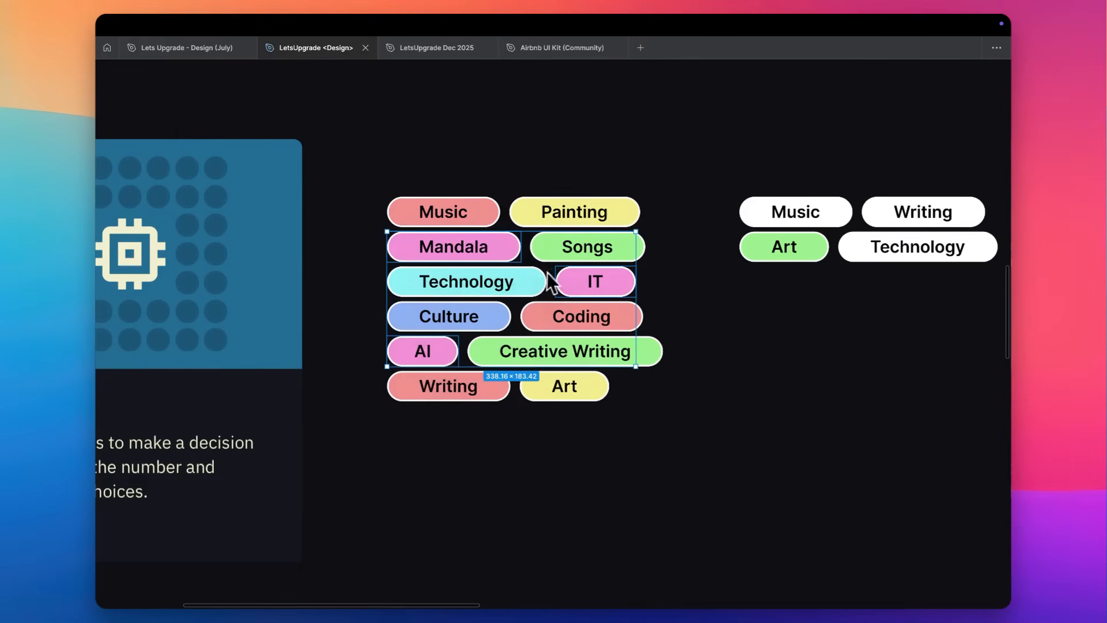
click(548, 251)
shift+click(485, 355)
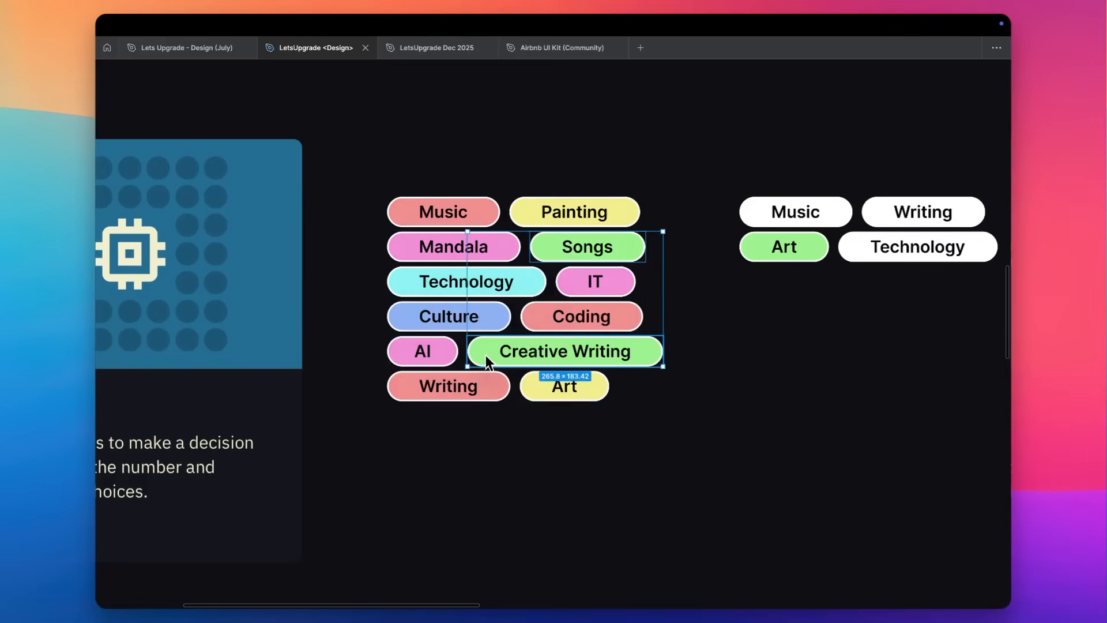
click(678, 288)
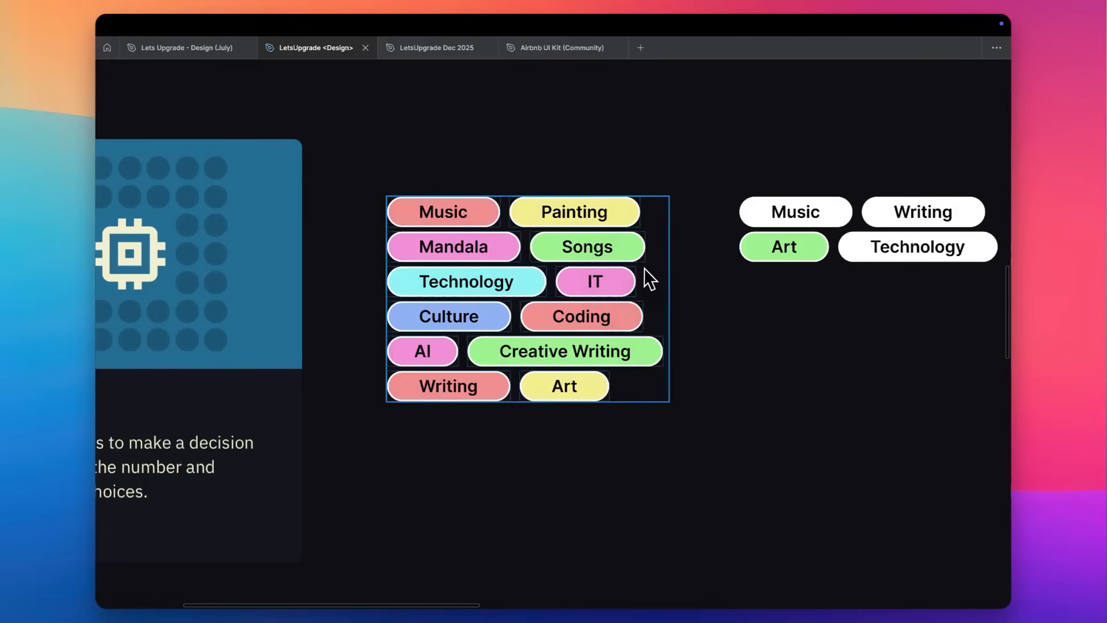
Try the white Music tag's style on the green Art tag, and revert the Art tag to green.
scroll(644, 267, right, 3)
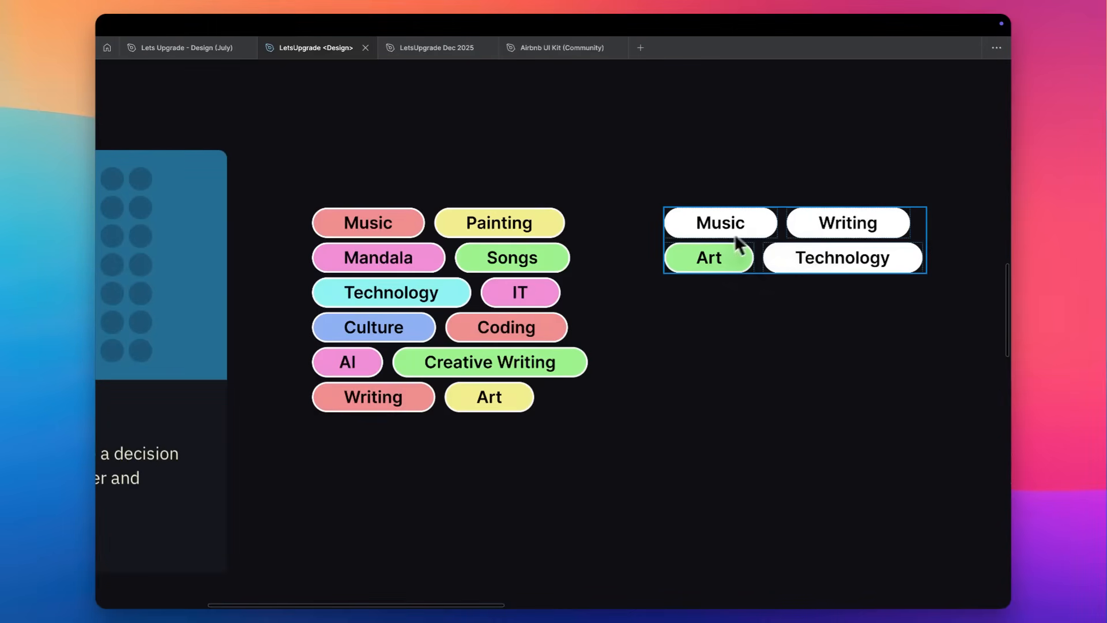
click(757, 236)
key(super+alt+c)
click(743, 249)
key(super+alt+v)
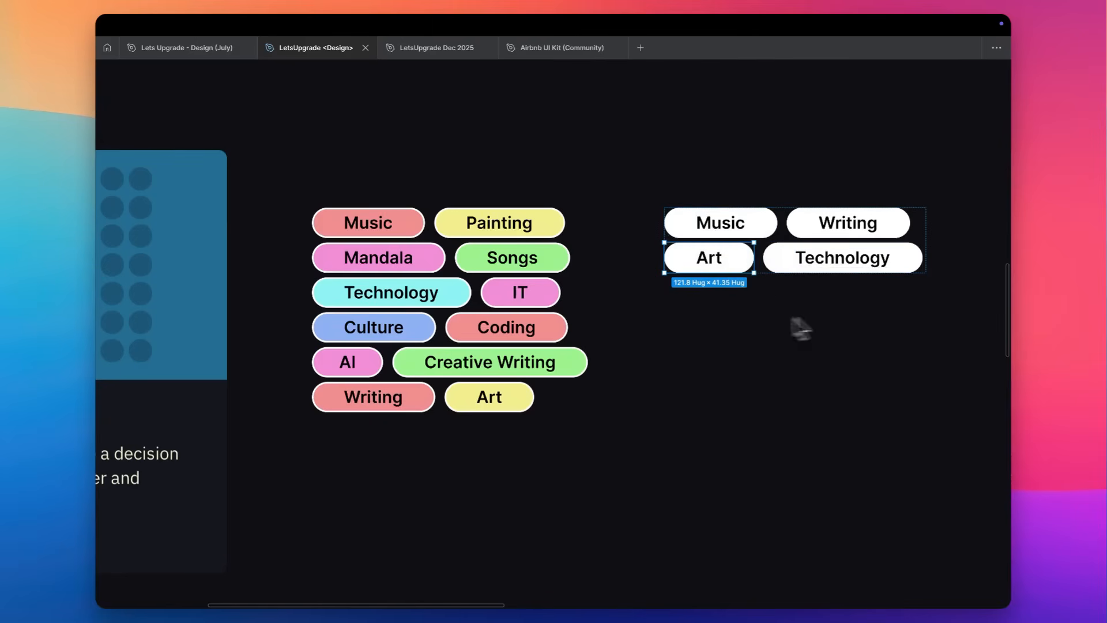
key(super+alt+v)
click(748, 299)
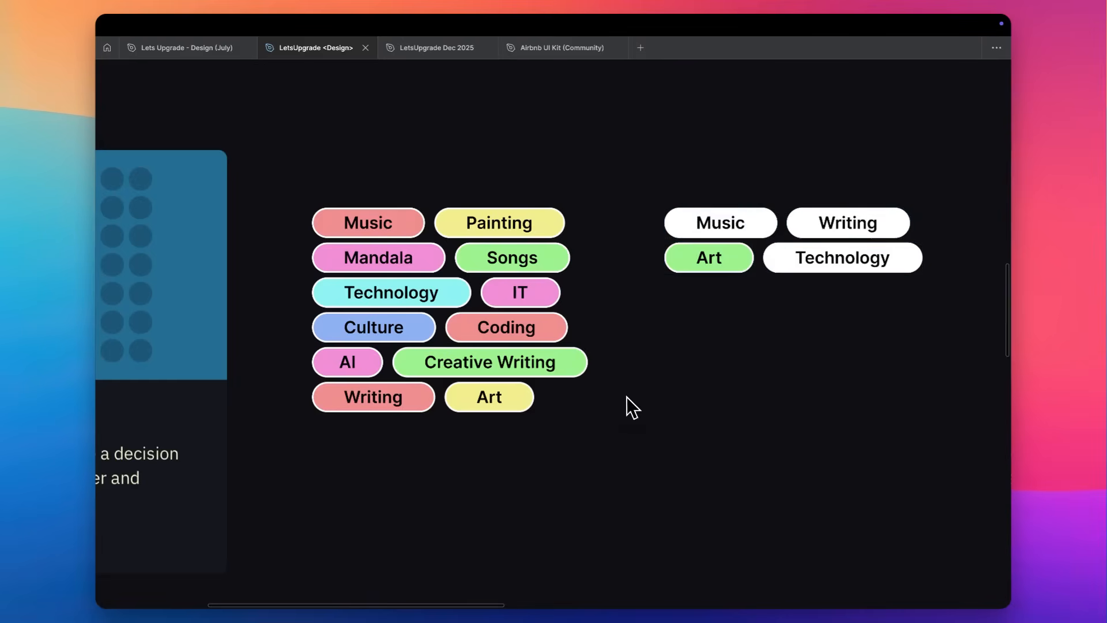
Show the interface again and look over the whole Laws of UX and Building Blocks of Design frames.
key(super+backslash)
scroll(626, 407, down, 6)
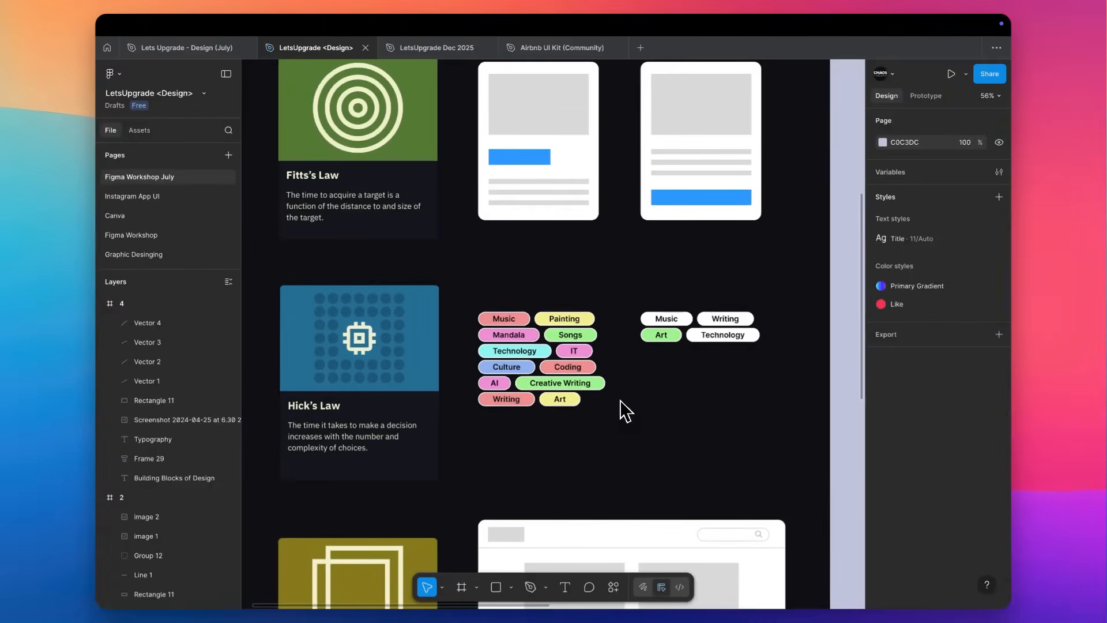
scroll(621, 400, up, 4)
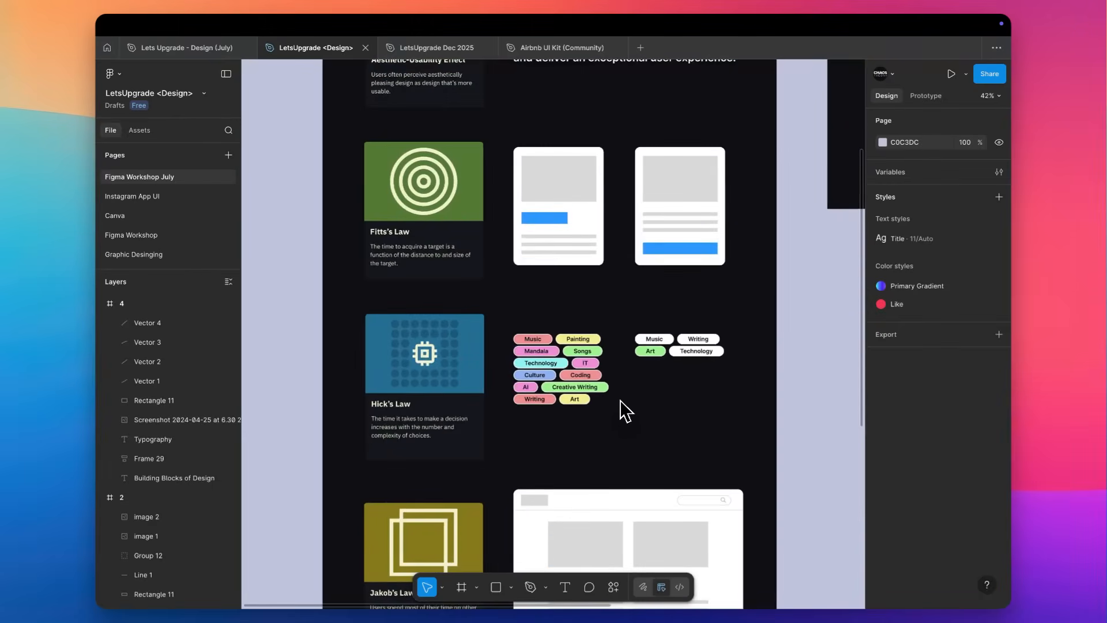
scroll(621, 400, down, 6)
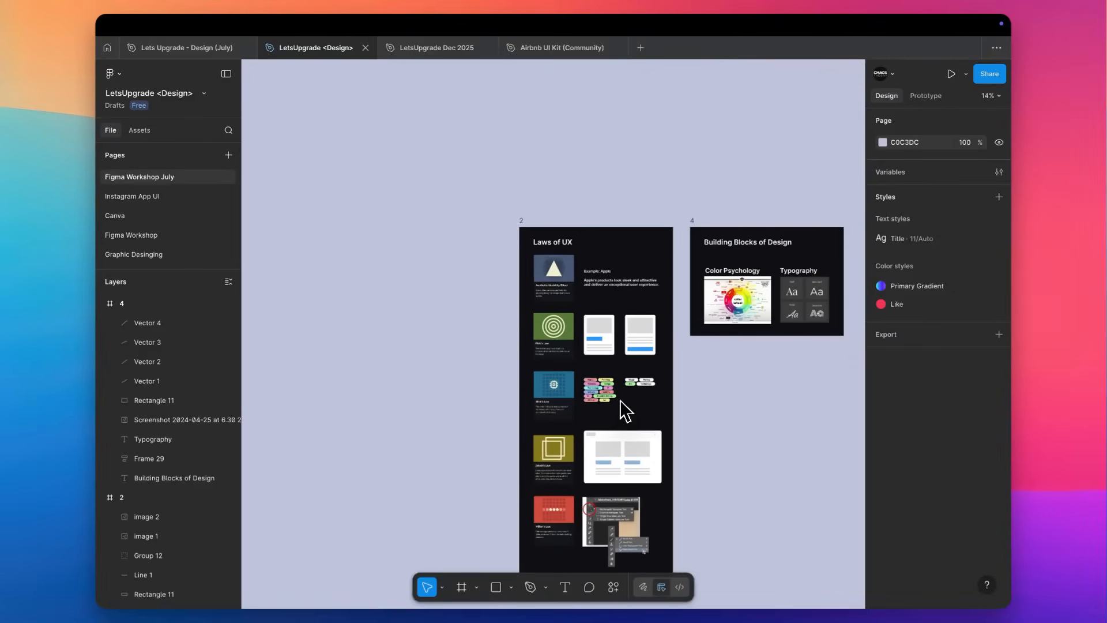
scroll(620, 400, down, 2)
scroll(621, 400, right, 1)
scroll(621, 400, down, 3)
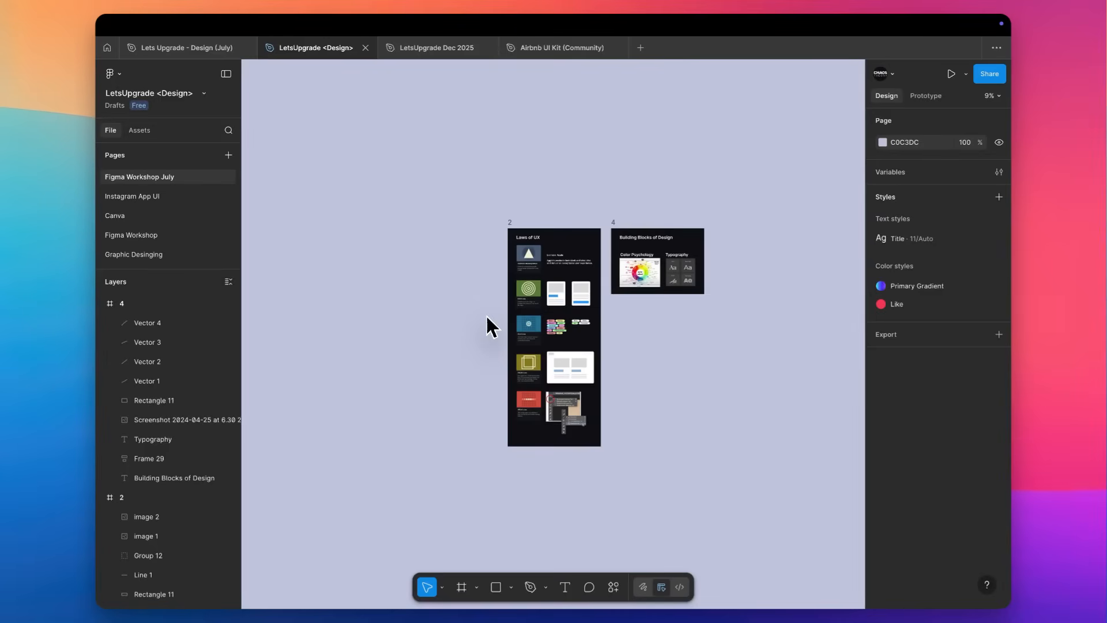
Switch to the LetsUpgrade Dec 2025 file and delete an unneeded object from Page 1.
key(ctrl+Tab)
scroll(486, 314, left, 1)
scroll(487, 213, up, 3)
scroll(487, 214, up, 2)
drag(447, 207, 506, 234)
shift+click(506, 250)
key(Delete)
scroll(506, 250, down, 1)
scroll(507, 260, down, 2)
scroll(506, 250, up, 1)
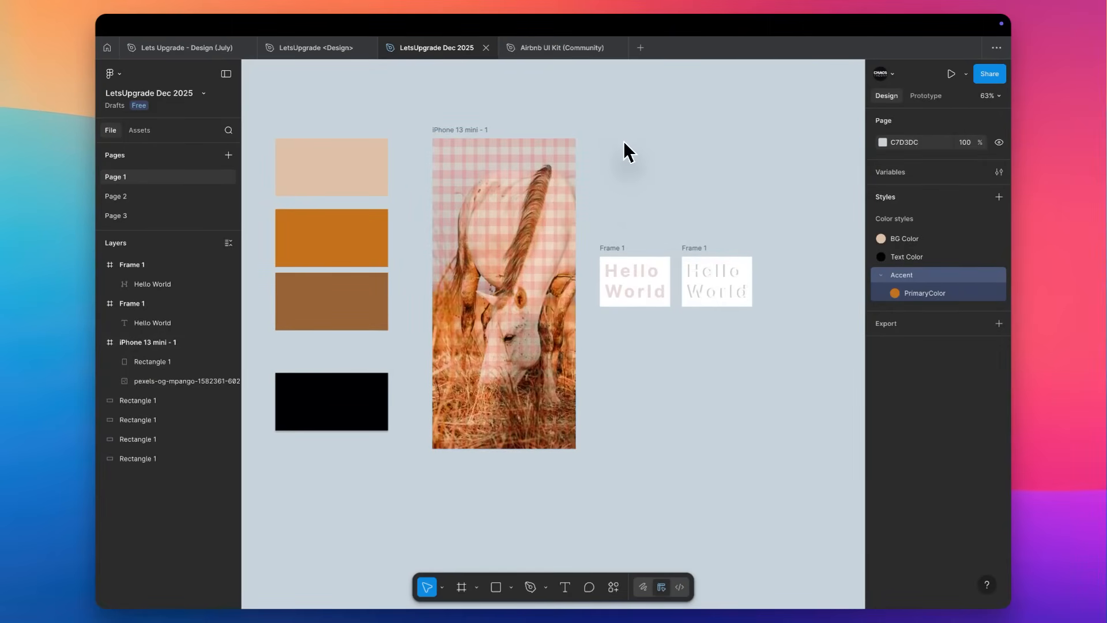
Duplicate the iPhone 13 mini - 1 frame onto empty canvas at X 1776, Y -362.
scroll(624, 151, down, 5)
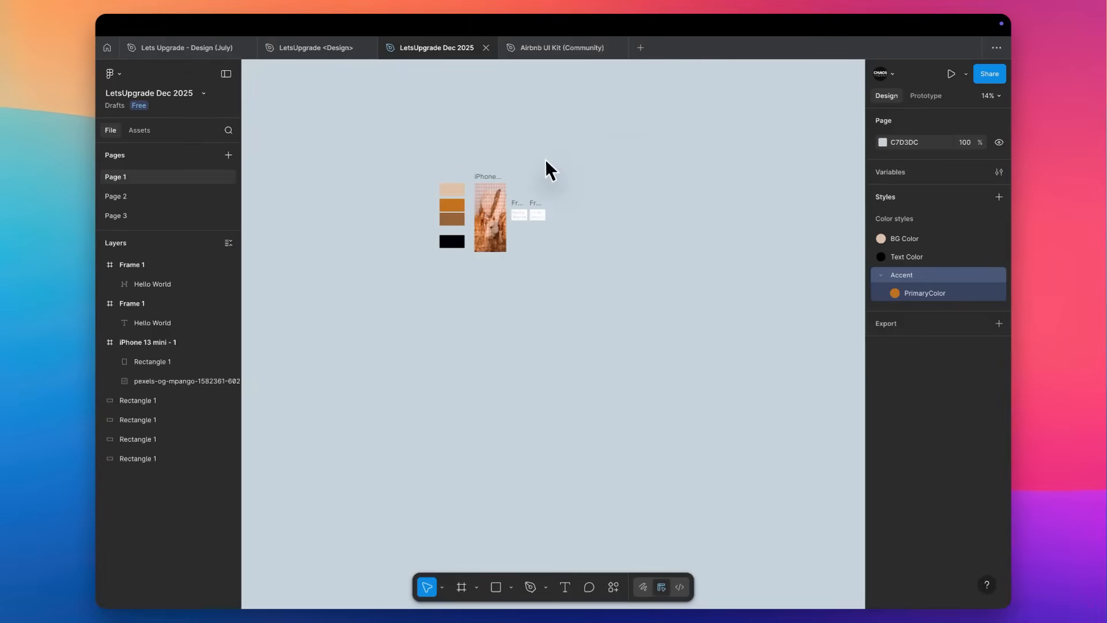
scroll(546, 168, up, 3)
drag(414, 149, 648, 153)
key(shift+2)
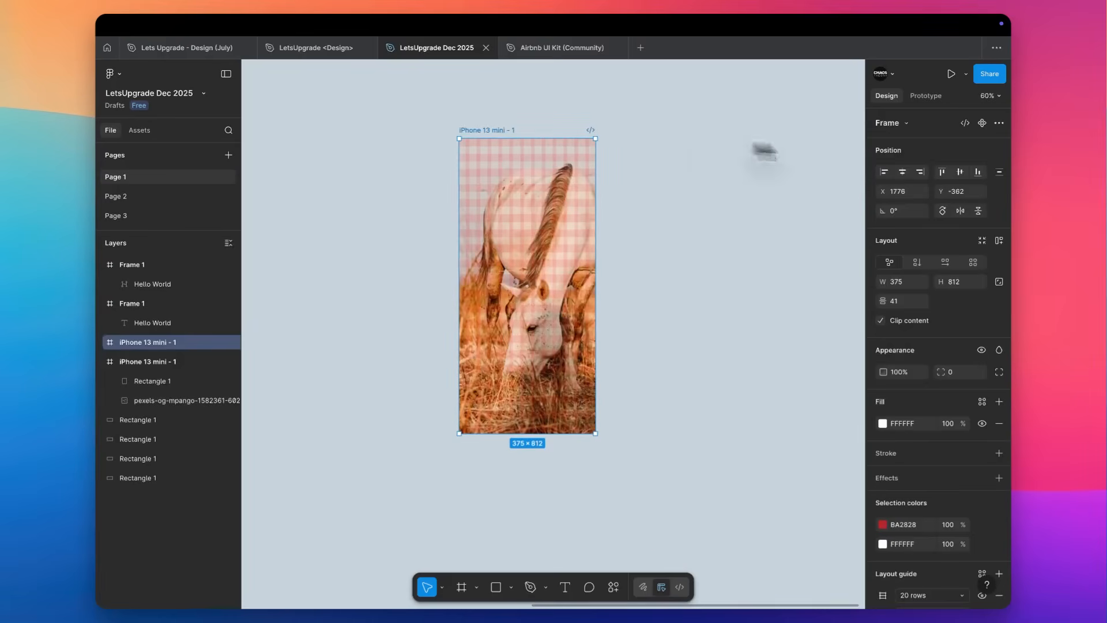
Remove the 20-row and 12-column layout guides from the duplicated iPhone 13 mini frame.
scroll(968, 462, down, 3)
click(982, 517)
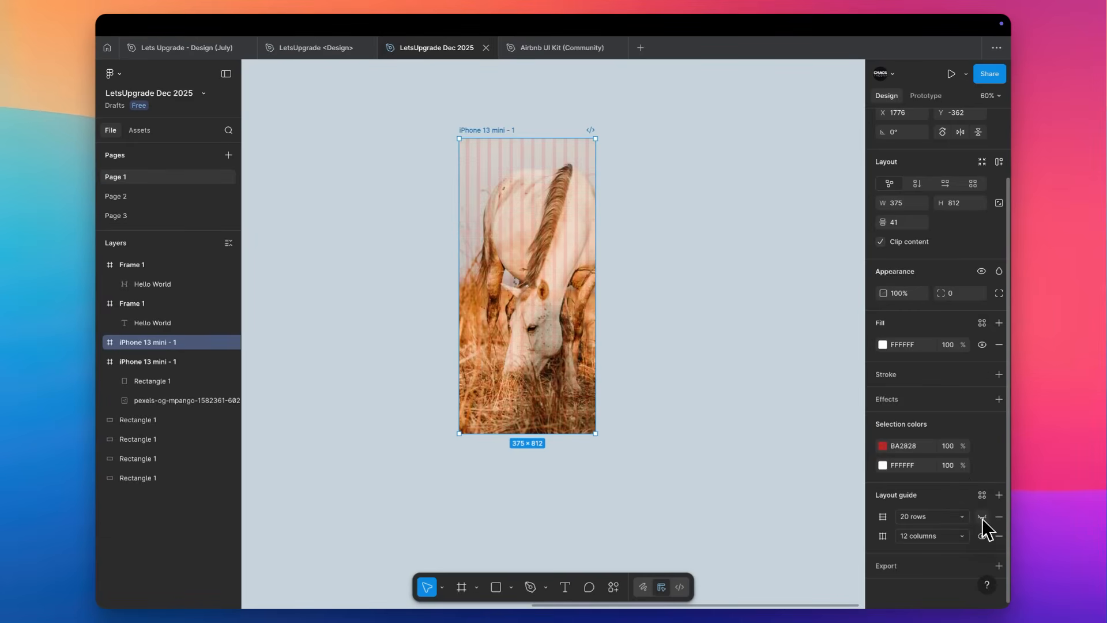
click(1001, 517)
click(1001, 518)
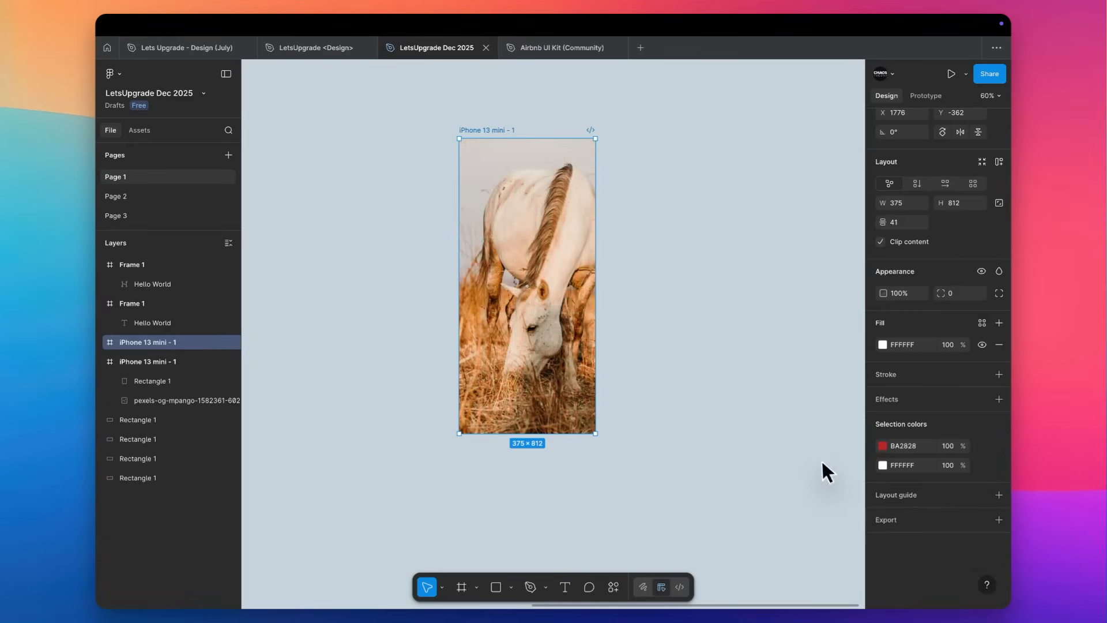
Delete the horse image from the duplicated iPhone 13 mini frame.
click(510, 188)
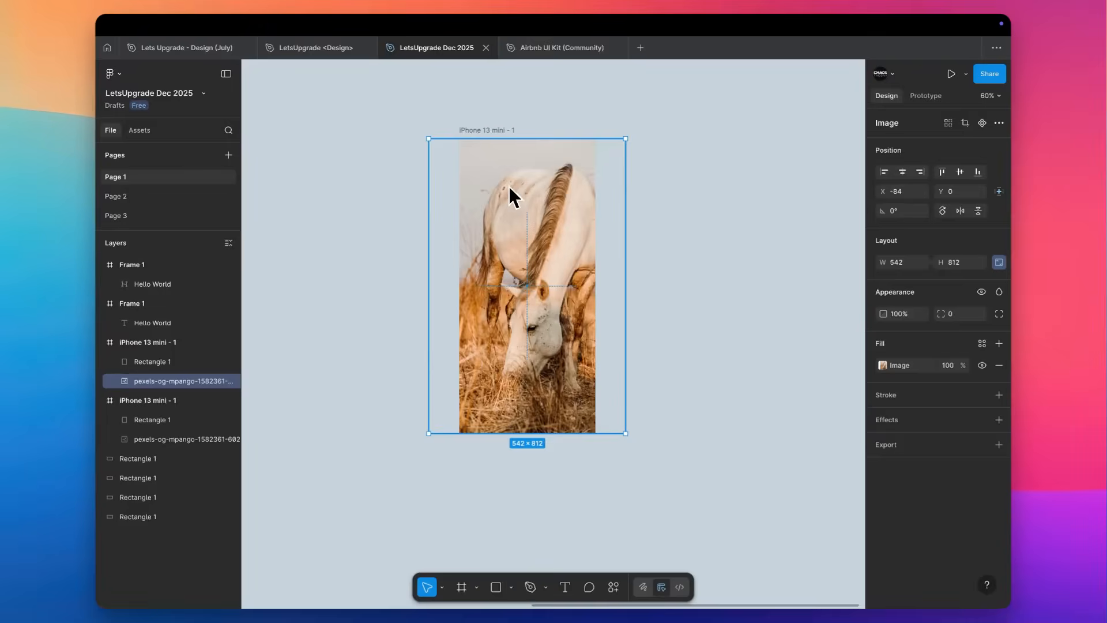
key(Delete)
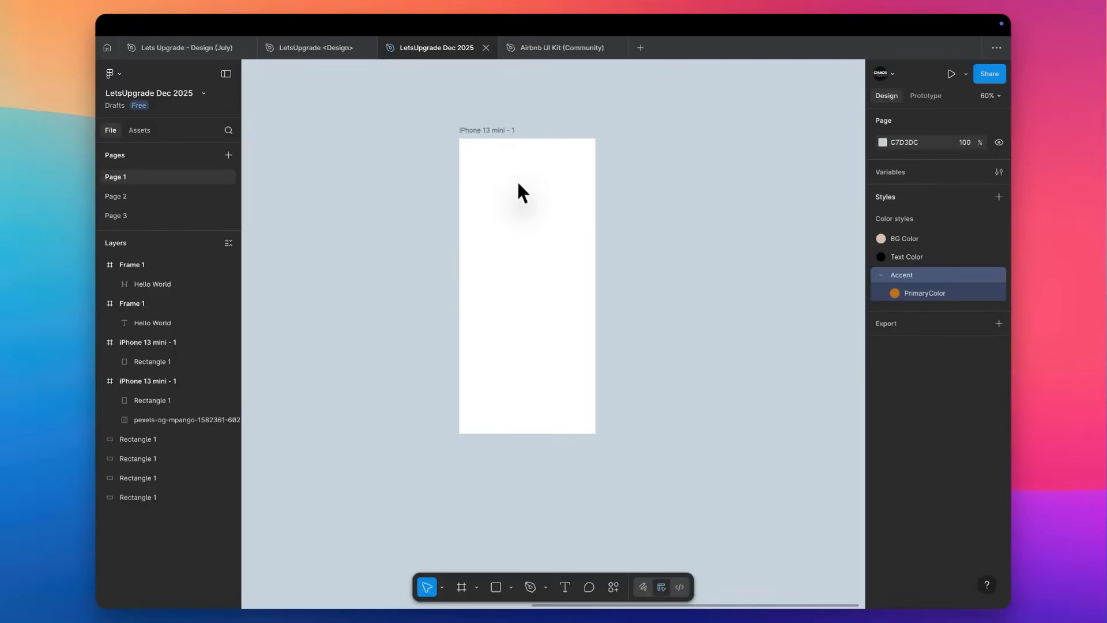
click(517, 184)
key(Escape)
Switch to the browser, close the ferris wheel page and search Pexels for "fashion" with the media type set to Photos.
key(ctrl+Right)
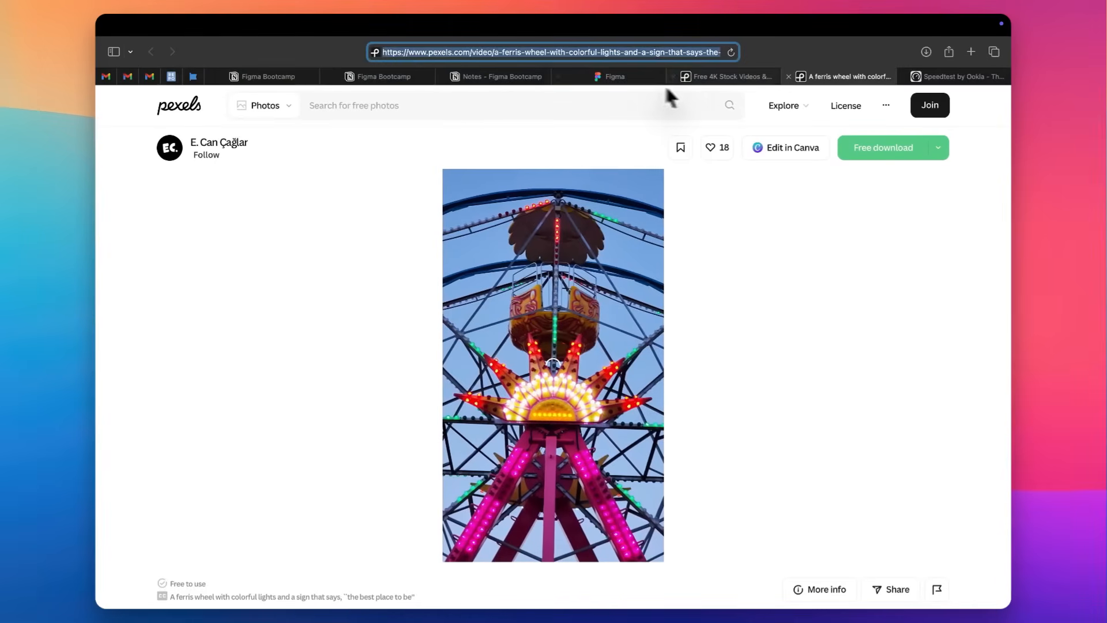
key(super+w)
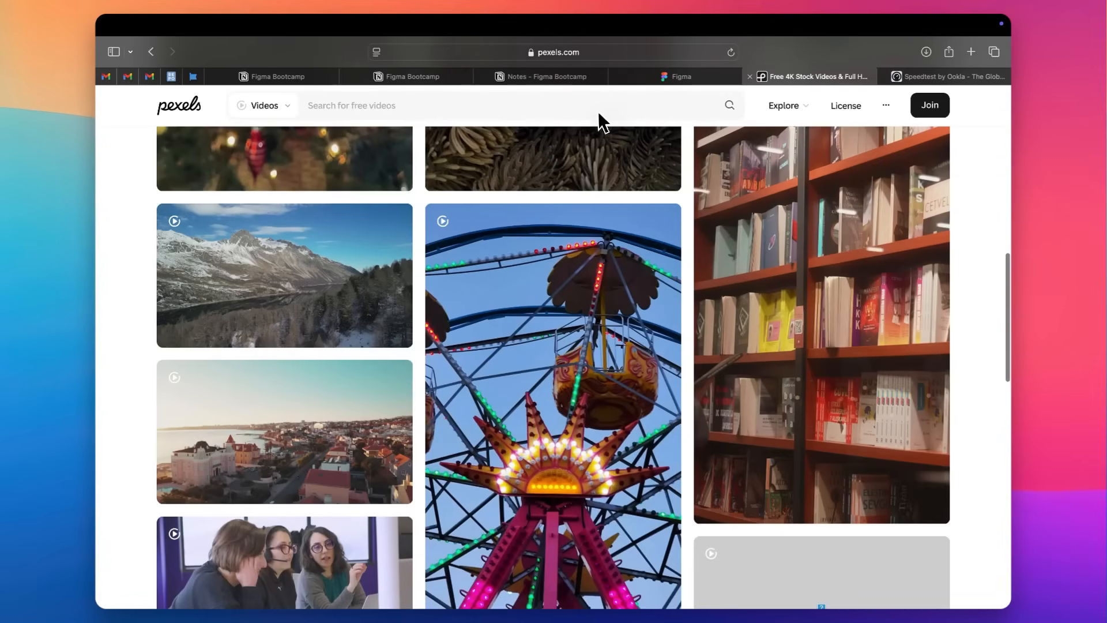
click(544, 99)
text(fashion)
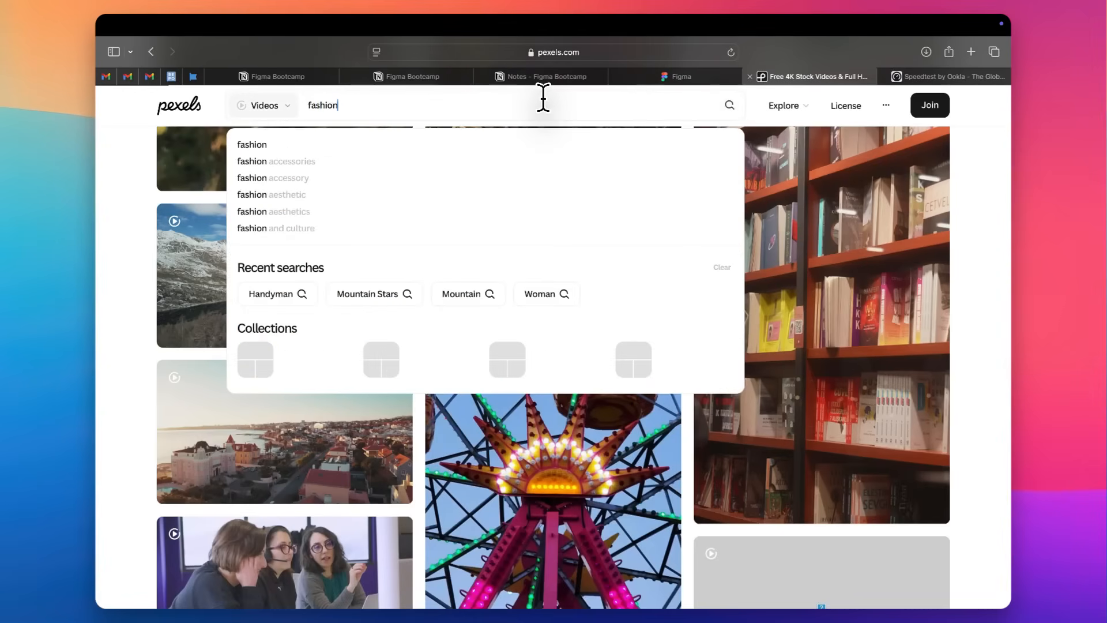
key(Return)
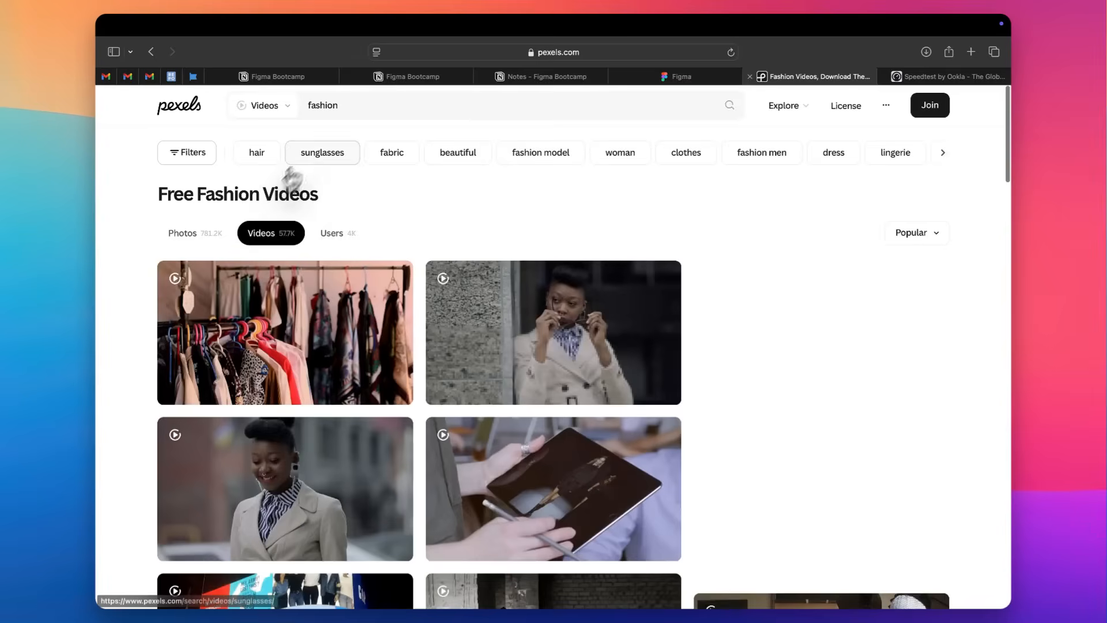
click(274, 139)
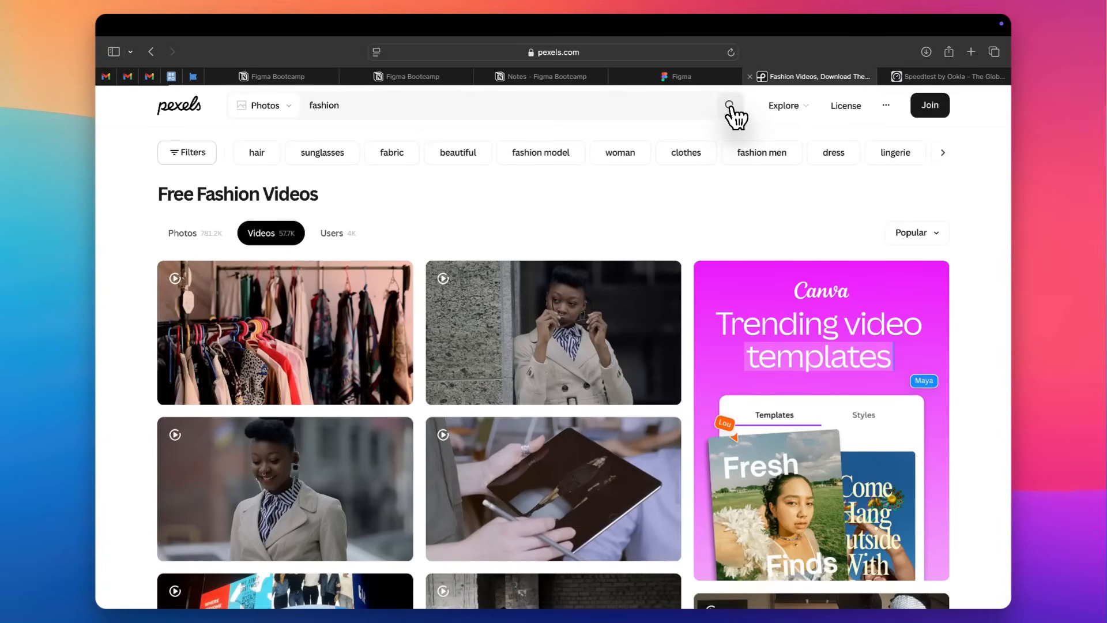
click(711, 113)
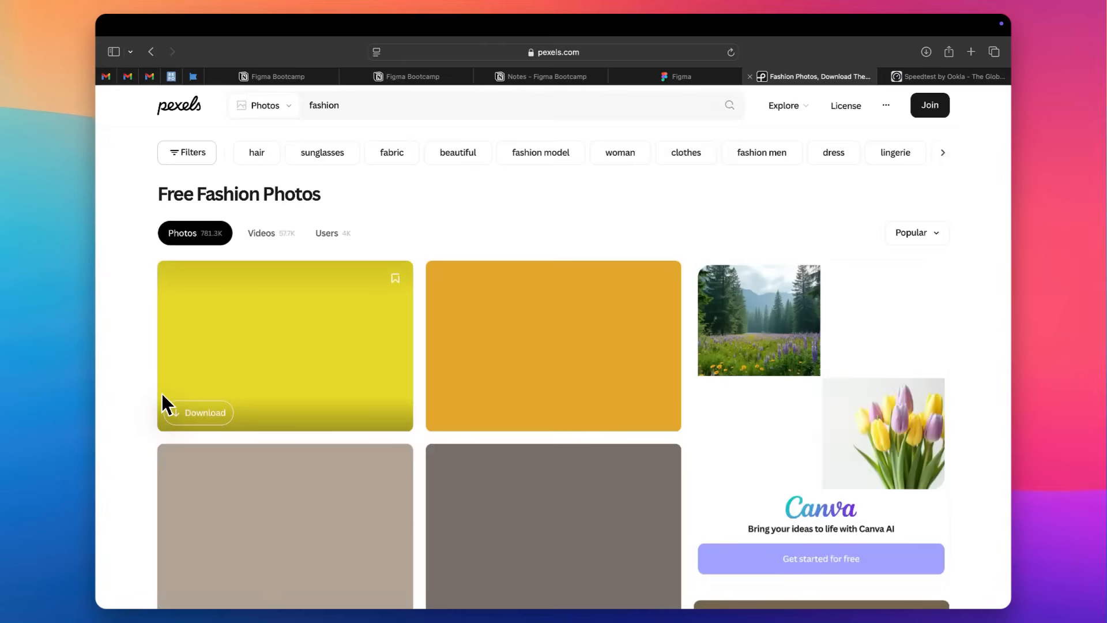
Open the photo of legs with pink heels in a yellow steel bathtub from the fashion results in a new tab.
scroll(137, 403, down, 4)
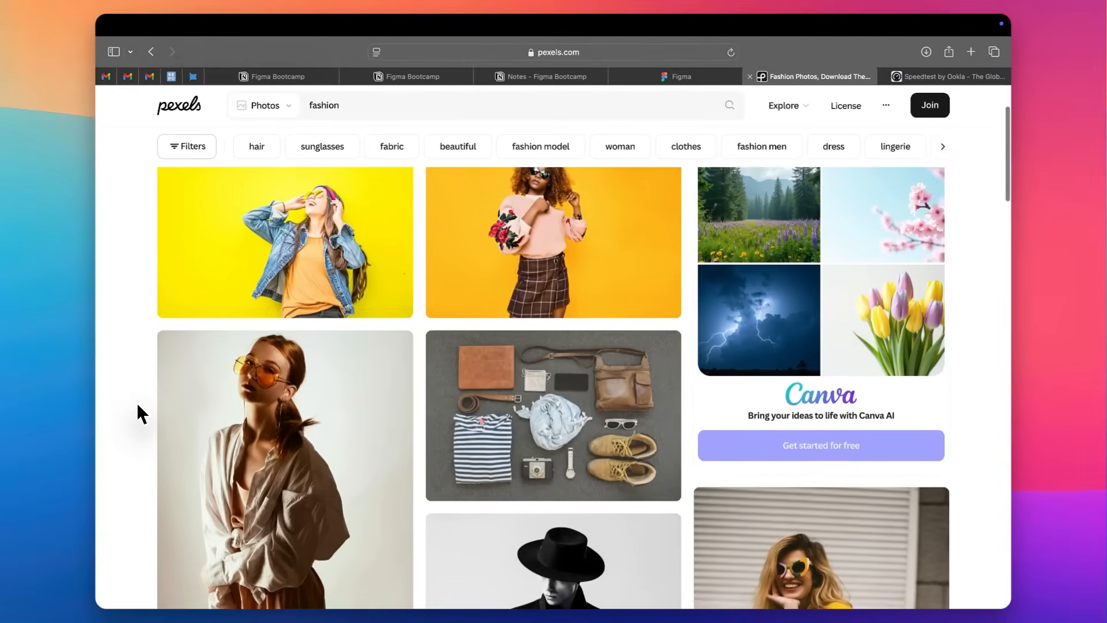
scroll(137, 403, down, 5)
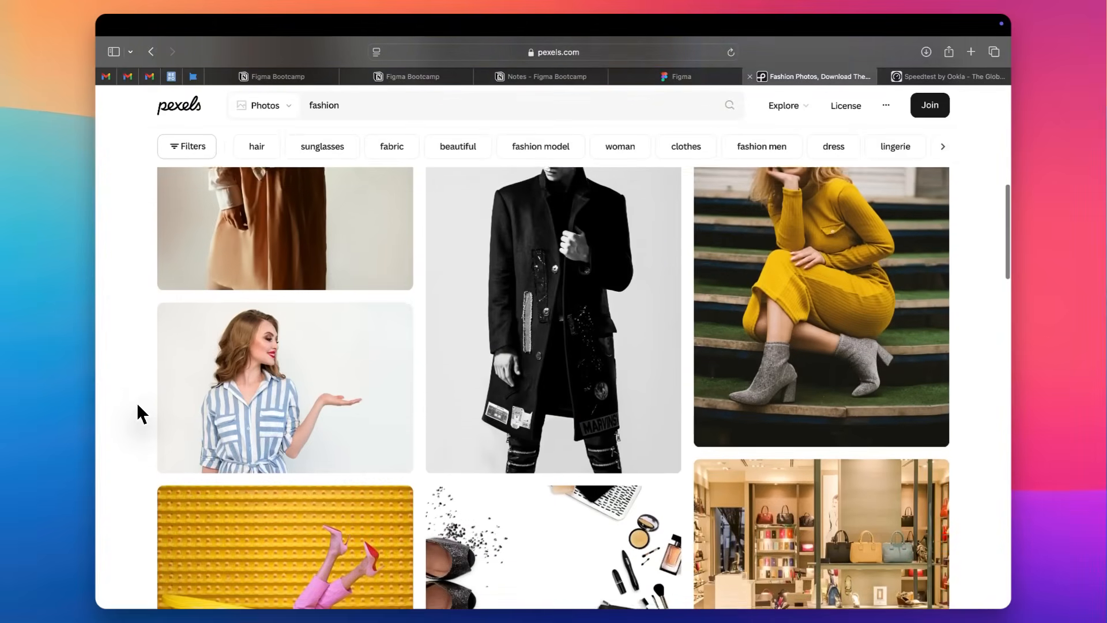
scroll(137, 403, down, 6)
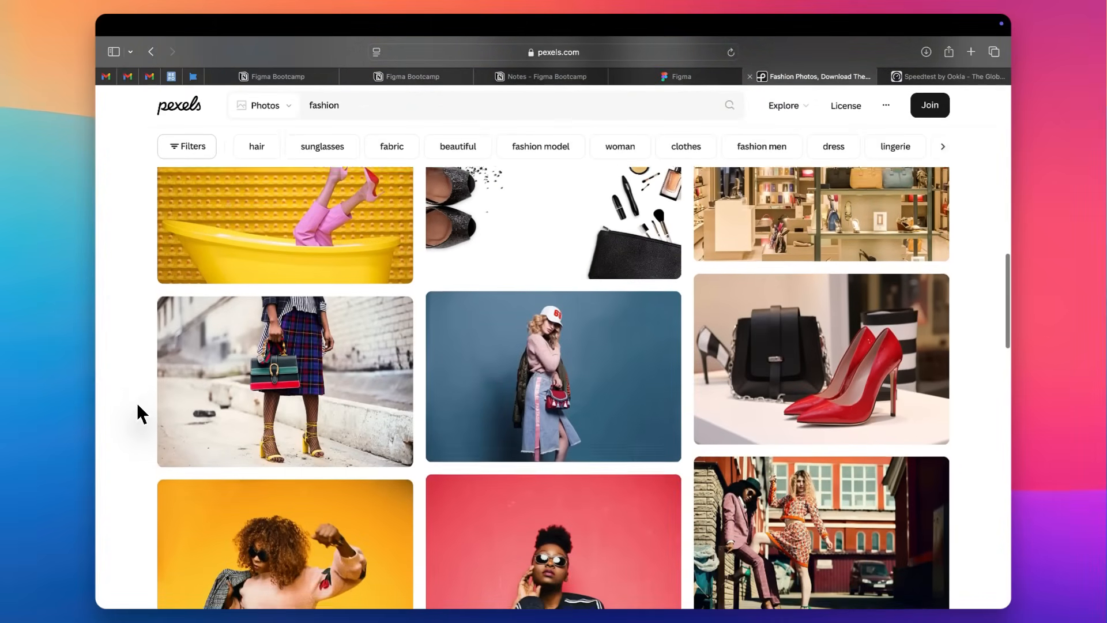
scroll(137, 402, up, 2)
right_click(334, 278)
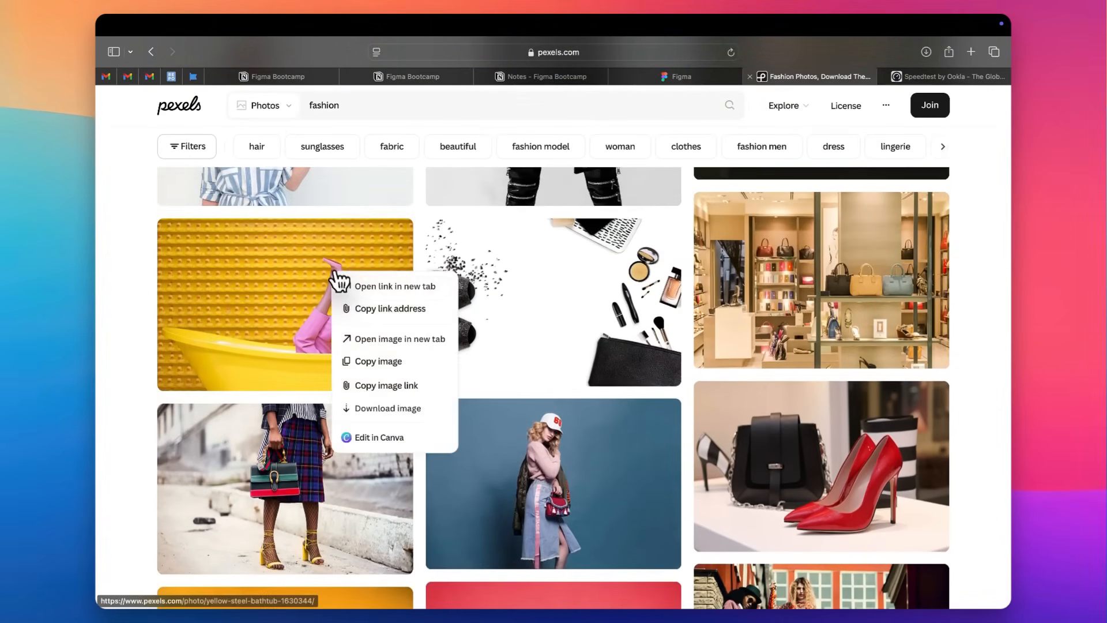
click(353, 290)
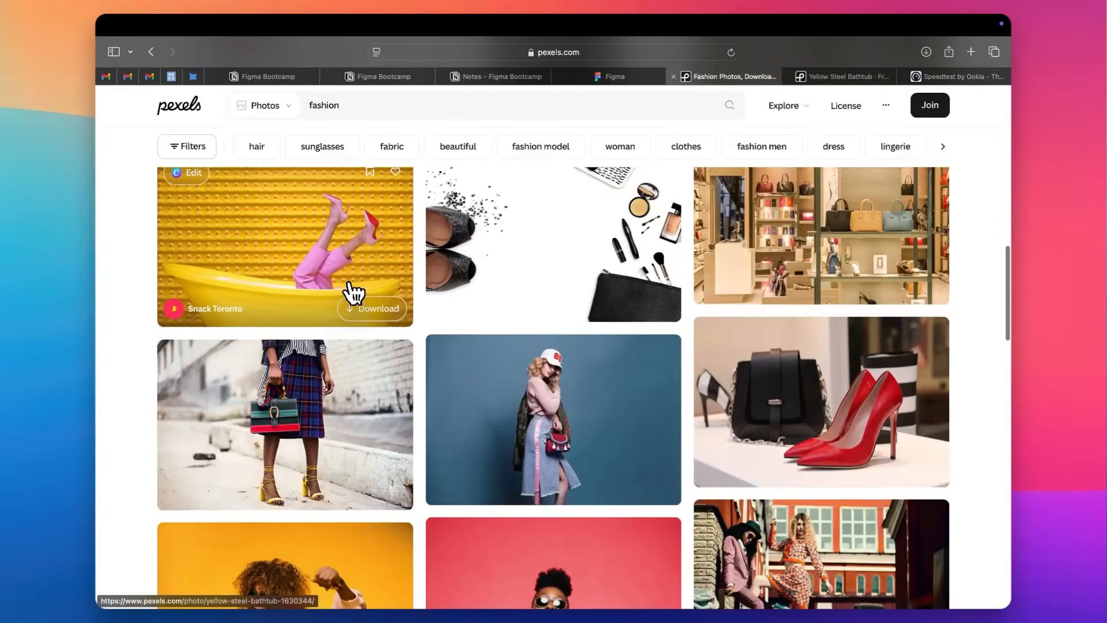
Browse further through the fashion results and open the photo of the woman in a gray blazer on concrete stairs in a new tab.
scroll(353, 295, down, 5)
scroll(353, 294, down, 10)
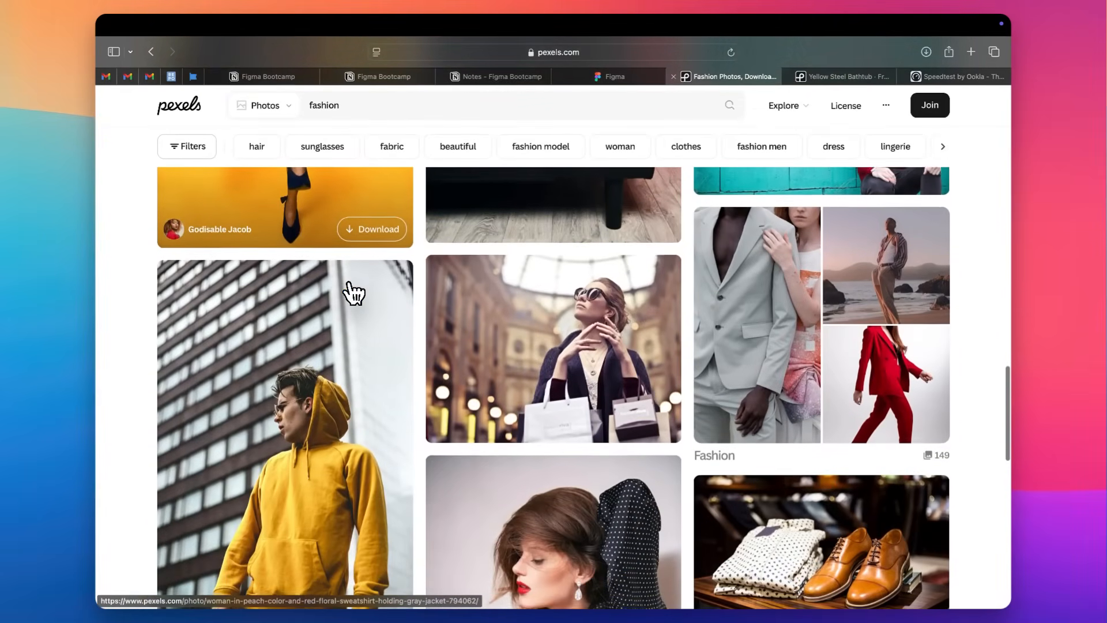
scroll(353, 295, down, 10)
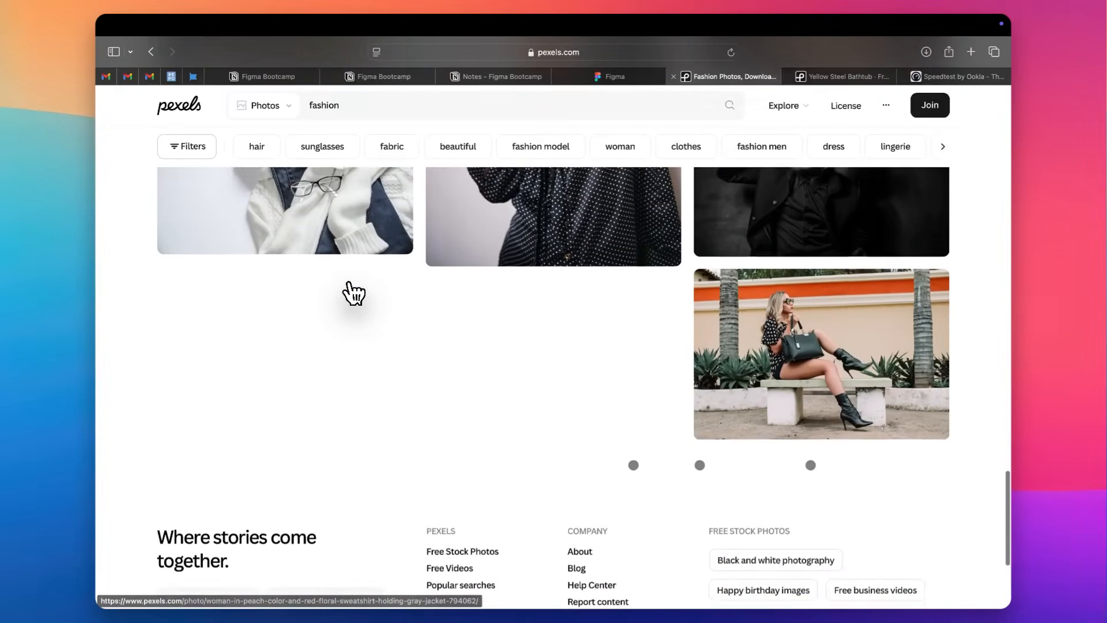
scroll(353, 294, down, 5)
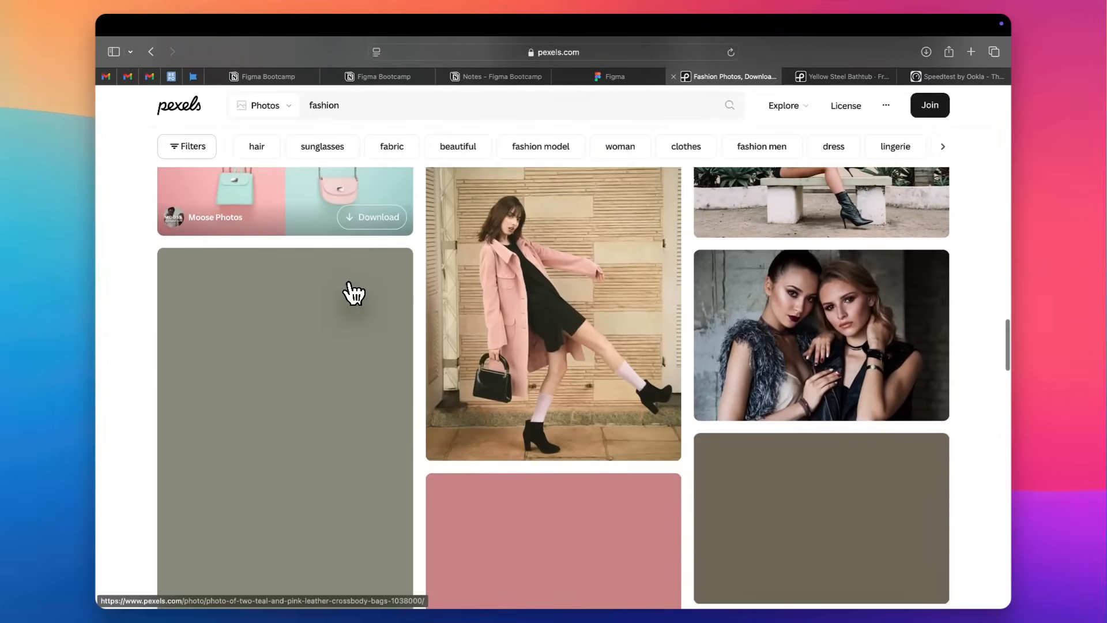
scroll(353, 294, down, 10)
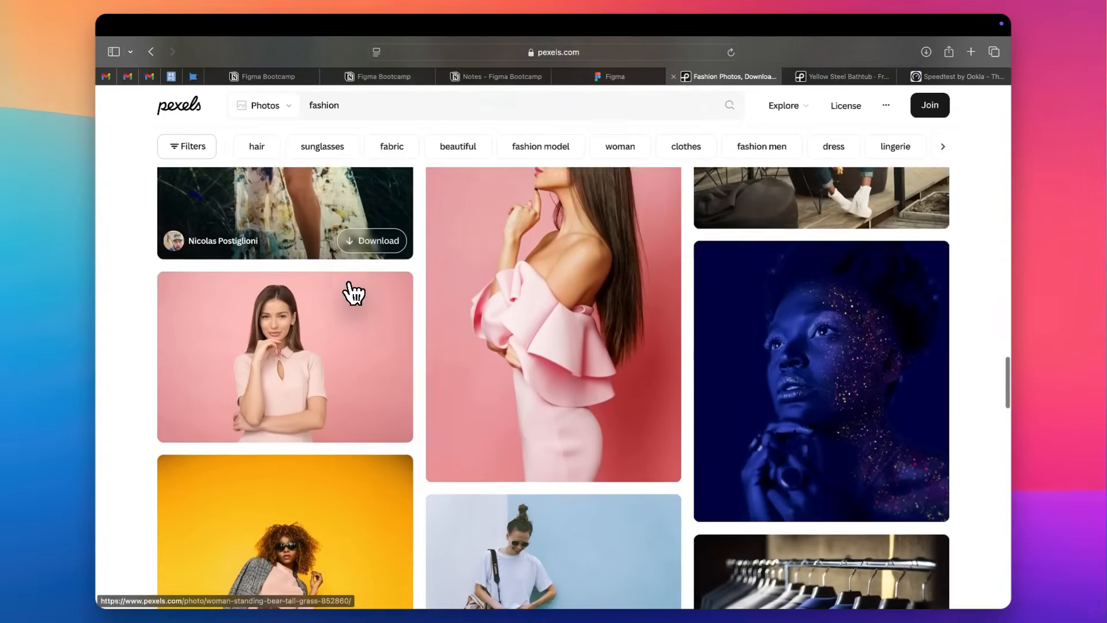
scroll(353, 294, down, 15)
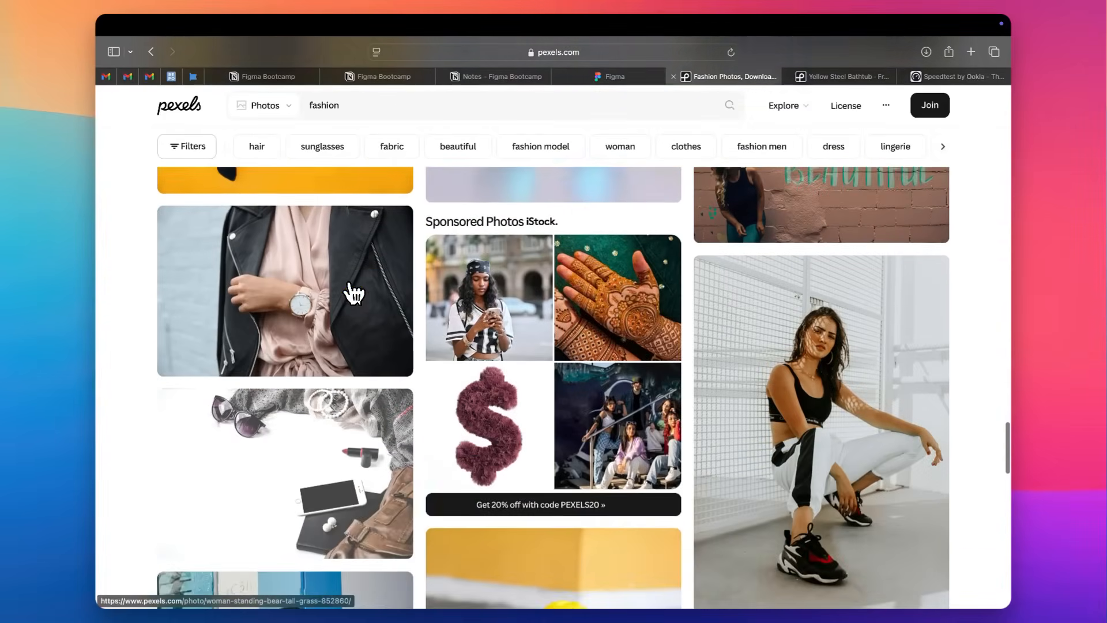
scroll(353, 294, down, 12)
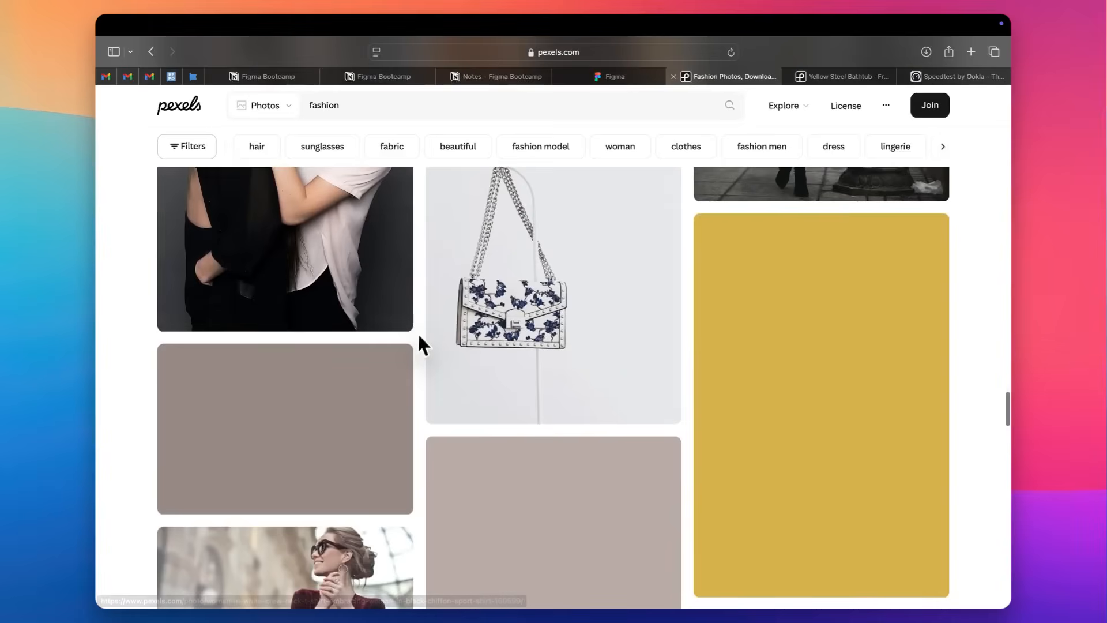
scroll(415, 334, down, 4)
scroll(415, 338, down, 7)
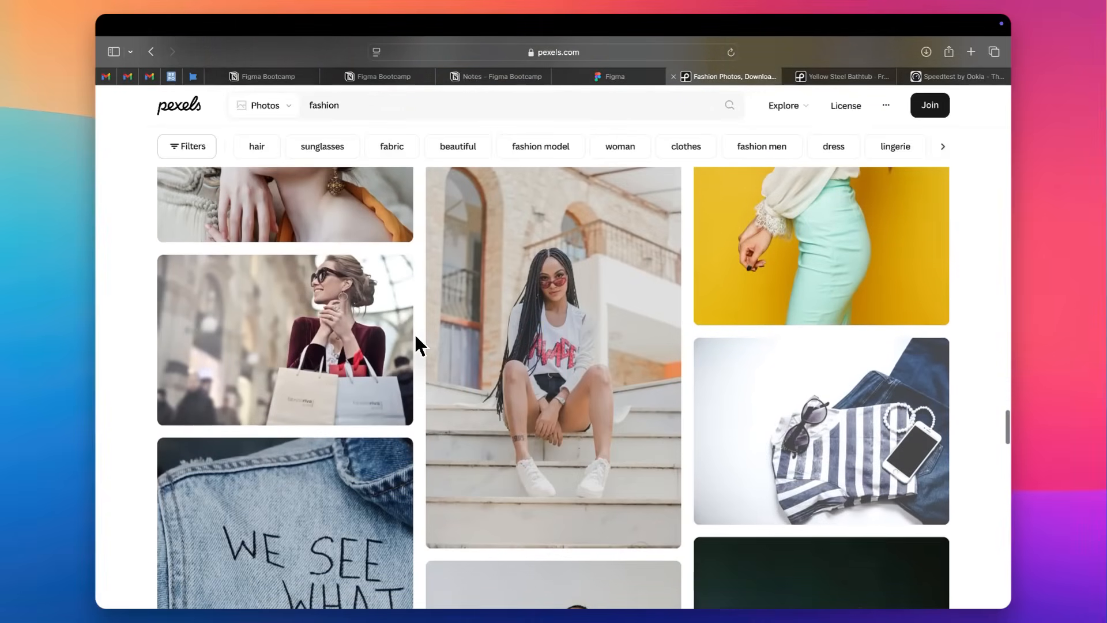
scroll(415, 337, down, 11)
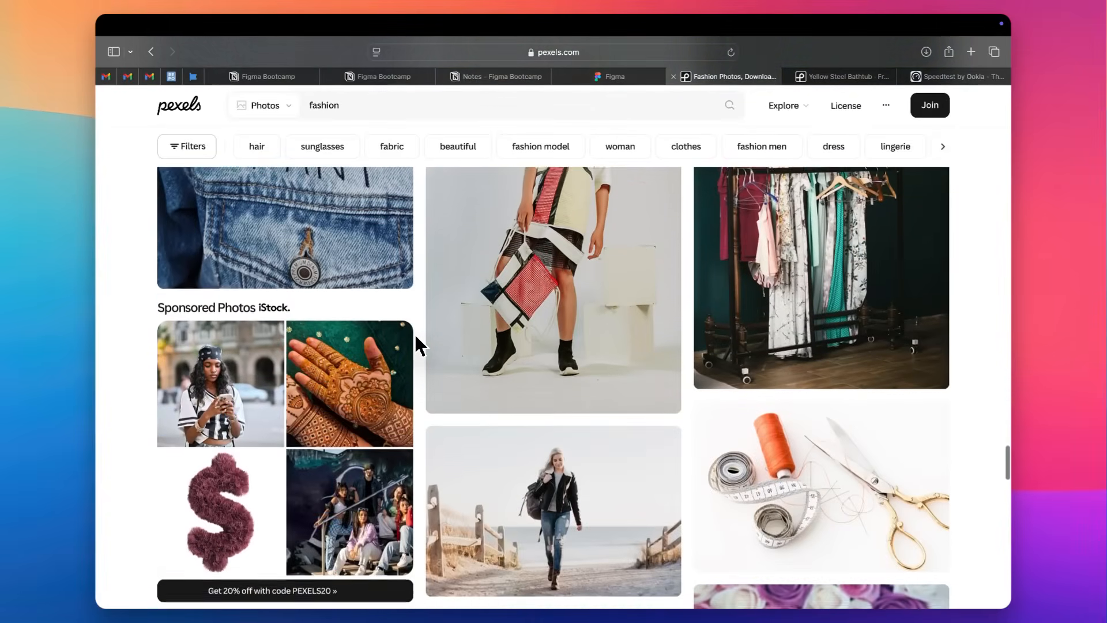
scroll(416, 338, down, 13)
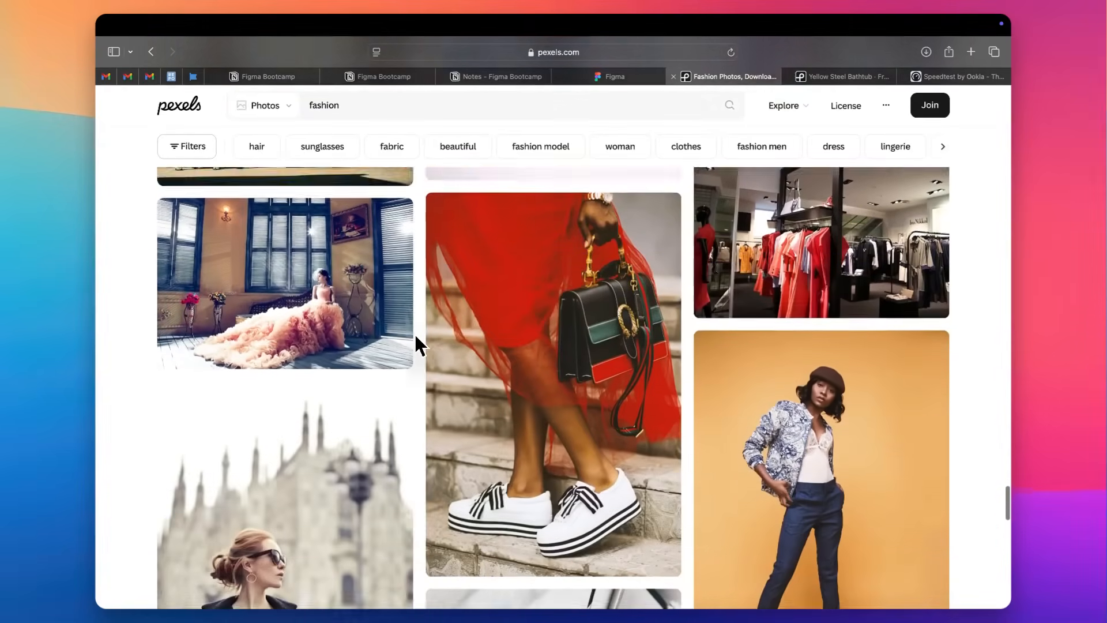
scroll(416, 340, down, 14)
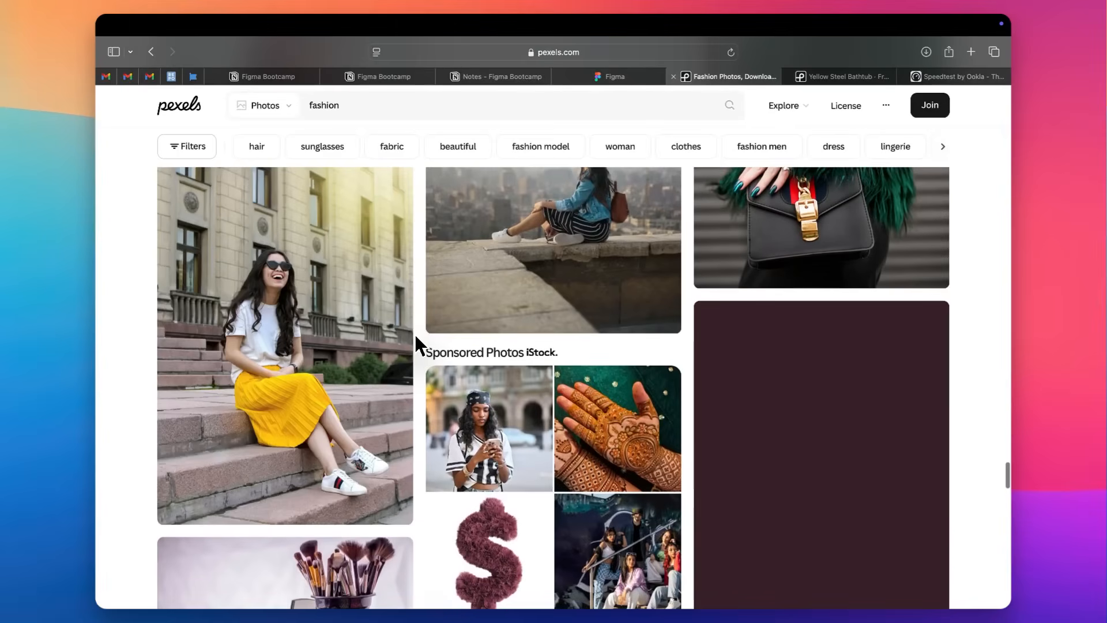
scroll(416, 341, down, 7)
scroll(416, 338, down, 4)
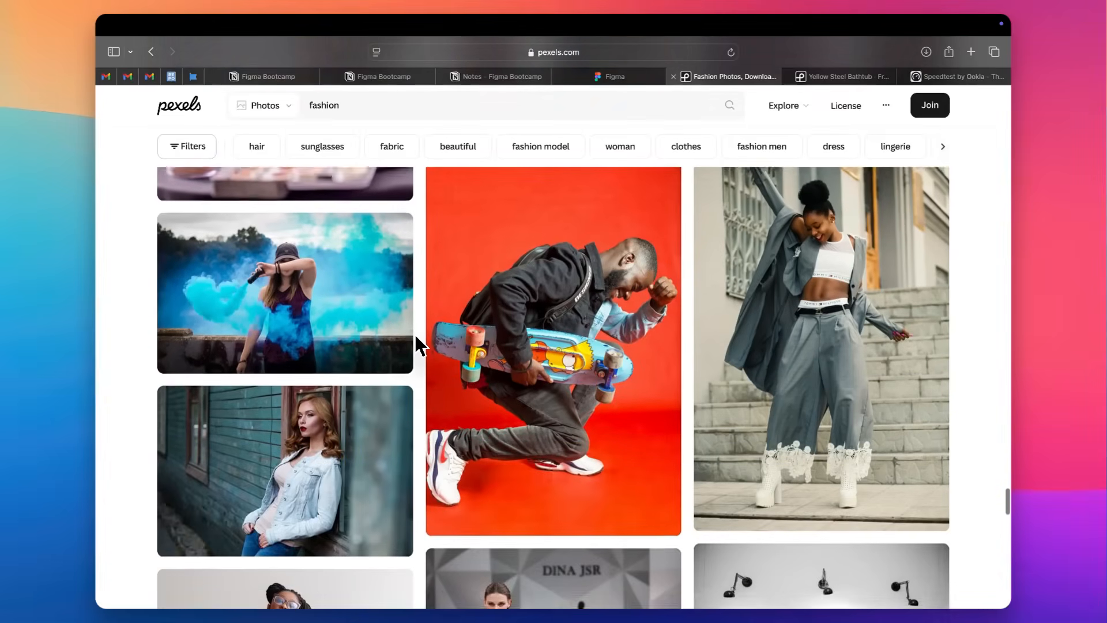
scroll(416, 337, up, 2)
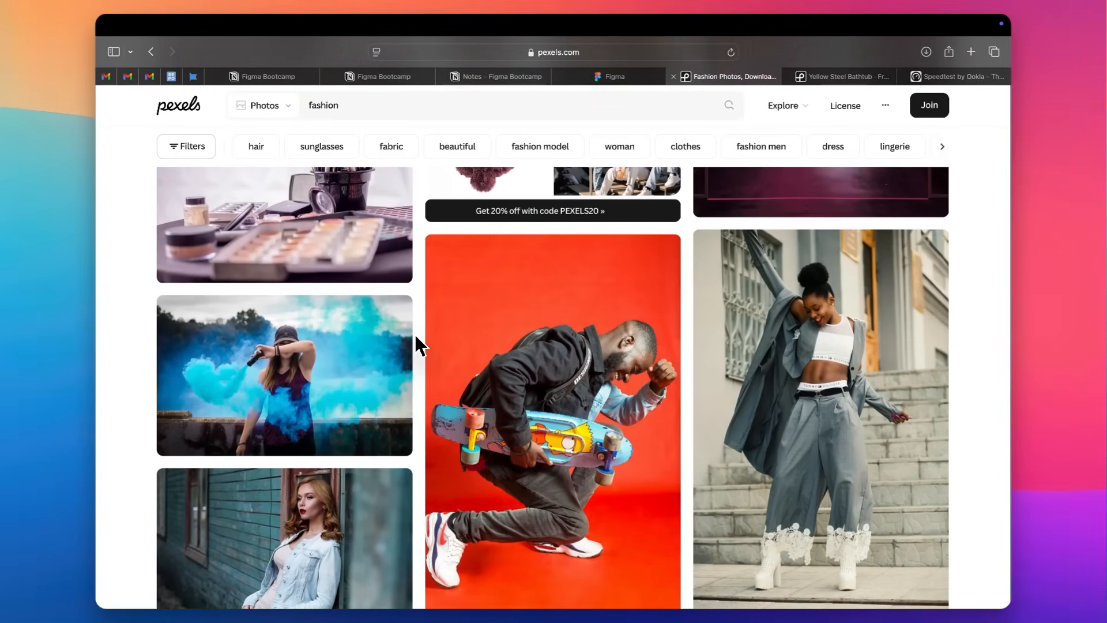
right_click(871, 287)
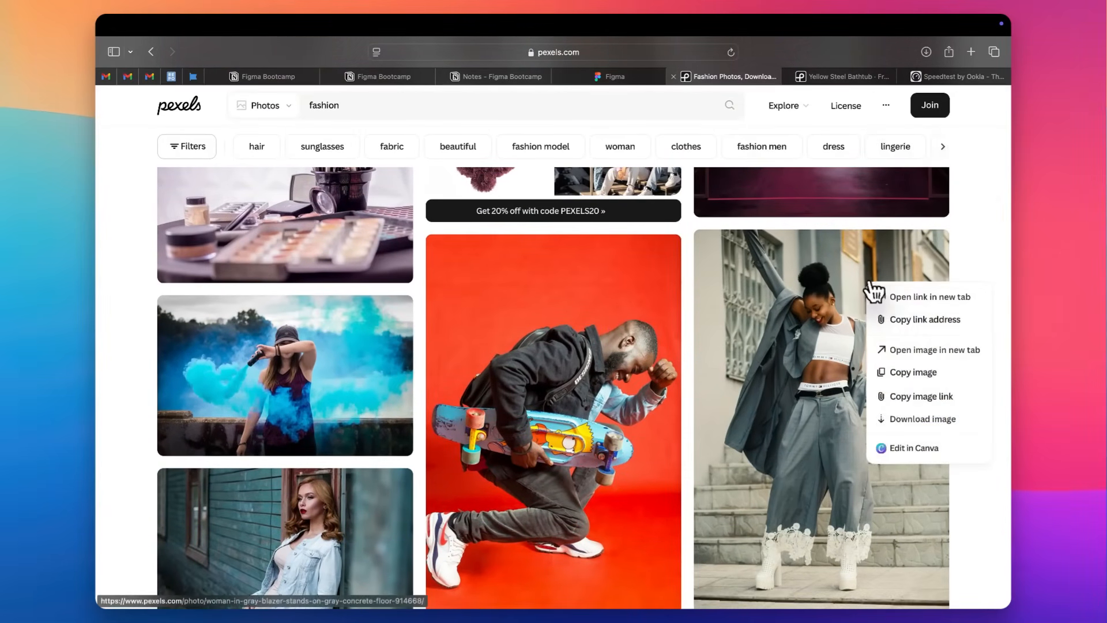
click(895, 297)
Open the photo of the woman in a pink metallic jacket against the purple wall in a new tab.
scroll(989, 310, down, 10)
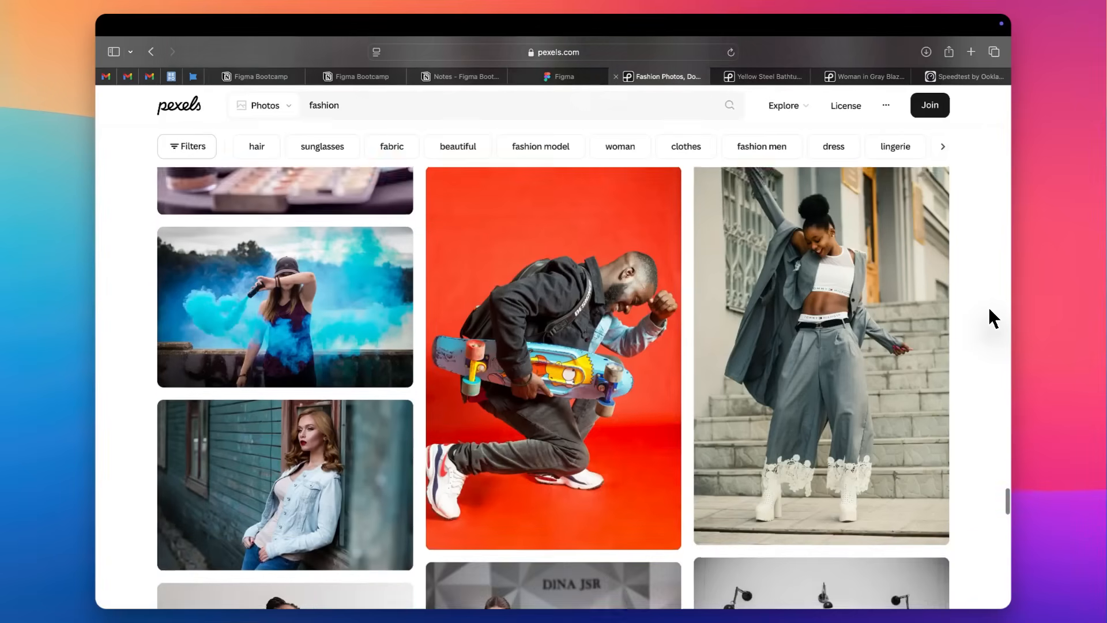
scroll(990, 310, down, 6)
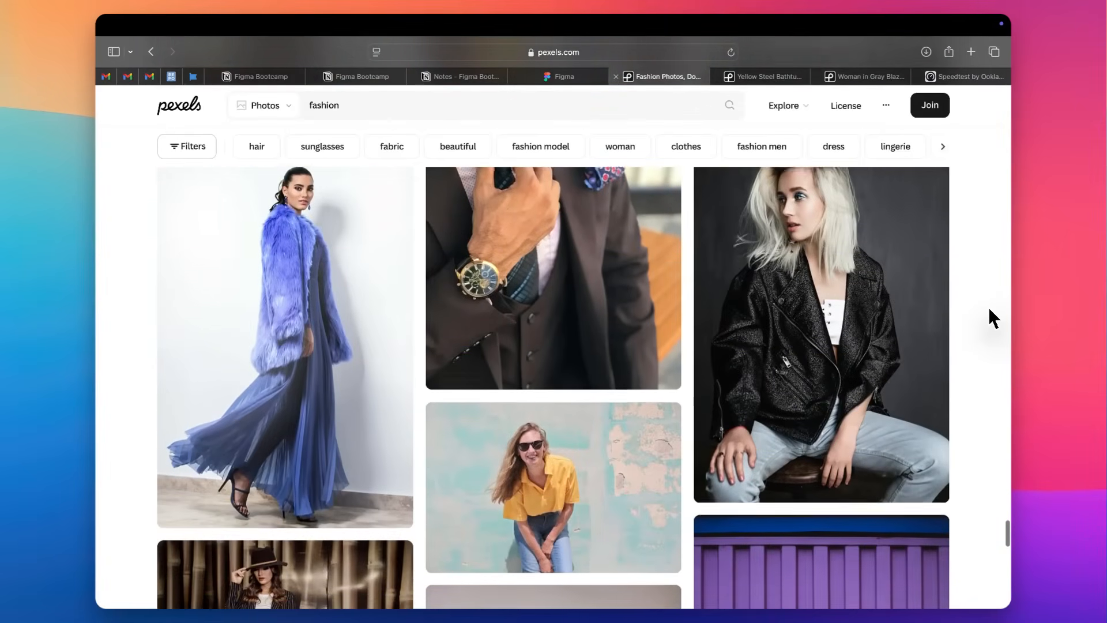
scroll(990, 310, down, 3)
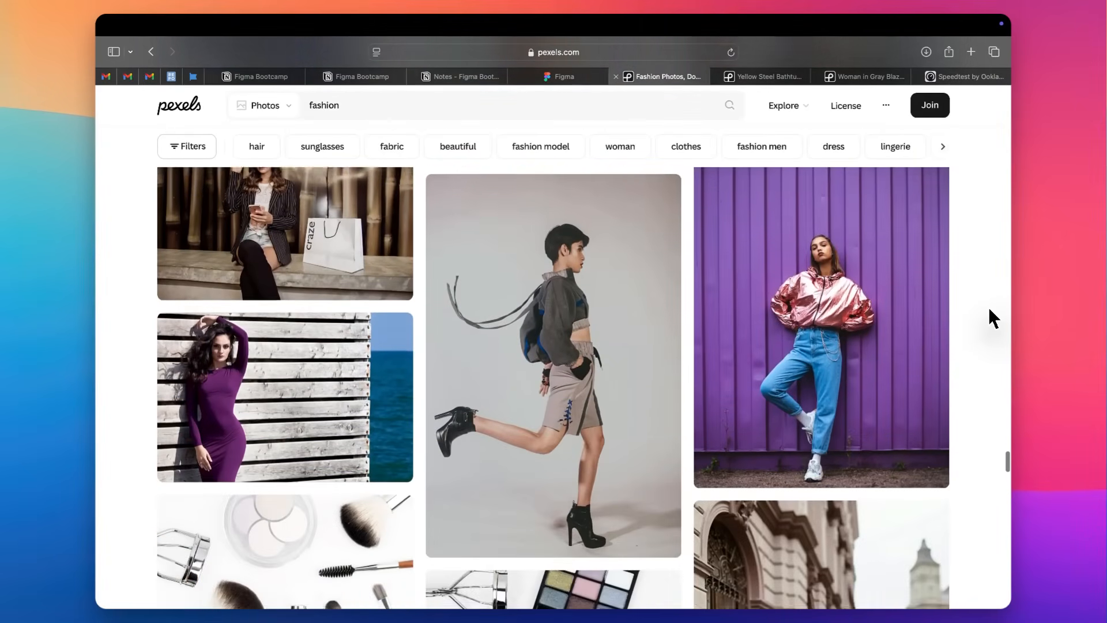
right_click(858, 276)
click(887, 285)
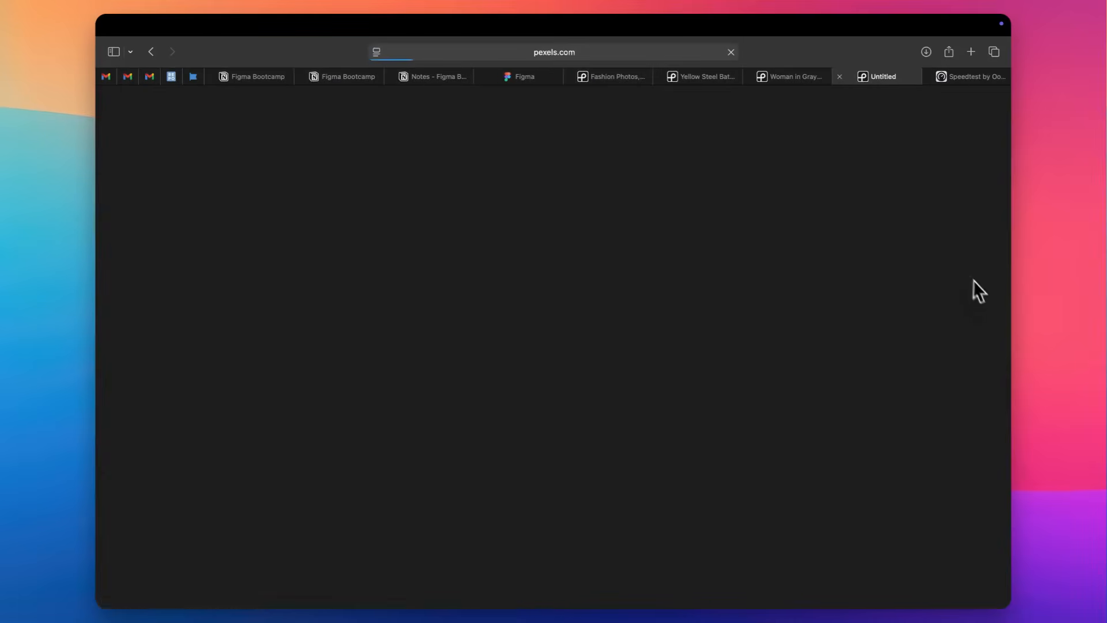
Switch to Figma and draw a rectangle of about 159 × 59 on the empty canvas beside the blank iPhone 13 mini frame.
key(ctrl+Left)
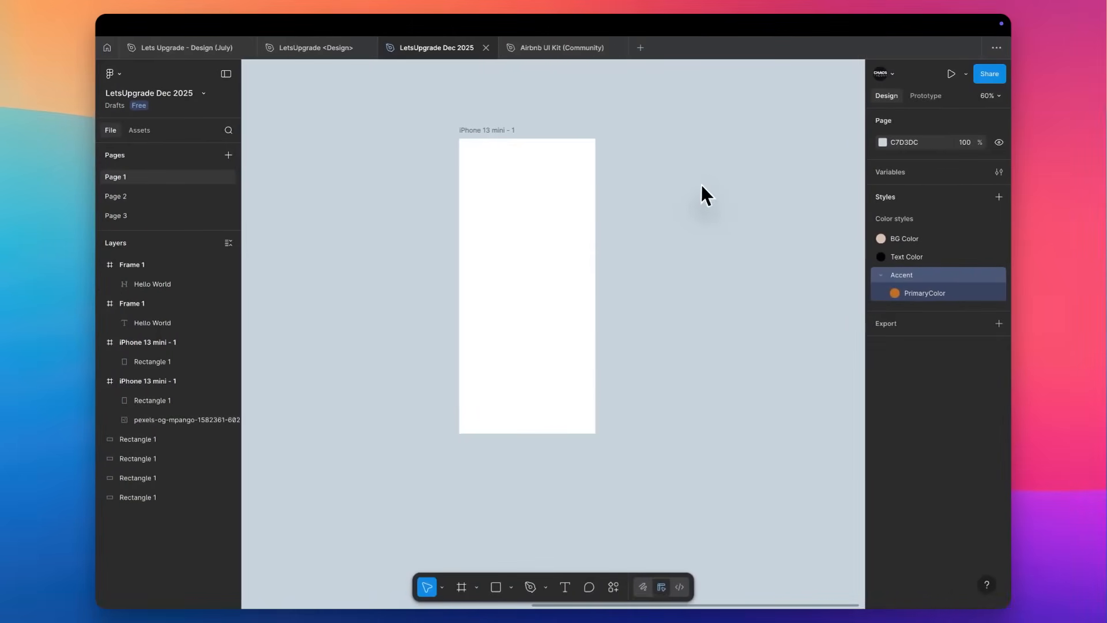
scroll(701, 184, up, 5)
scroll(702, 184, up, 2)
scroll(701, 184, right, 2)
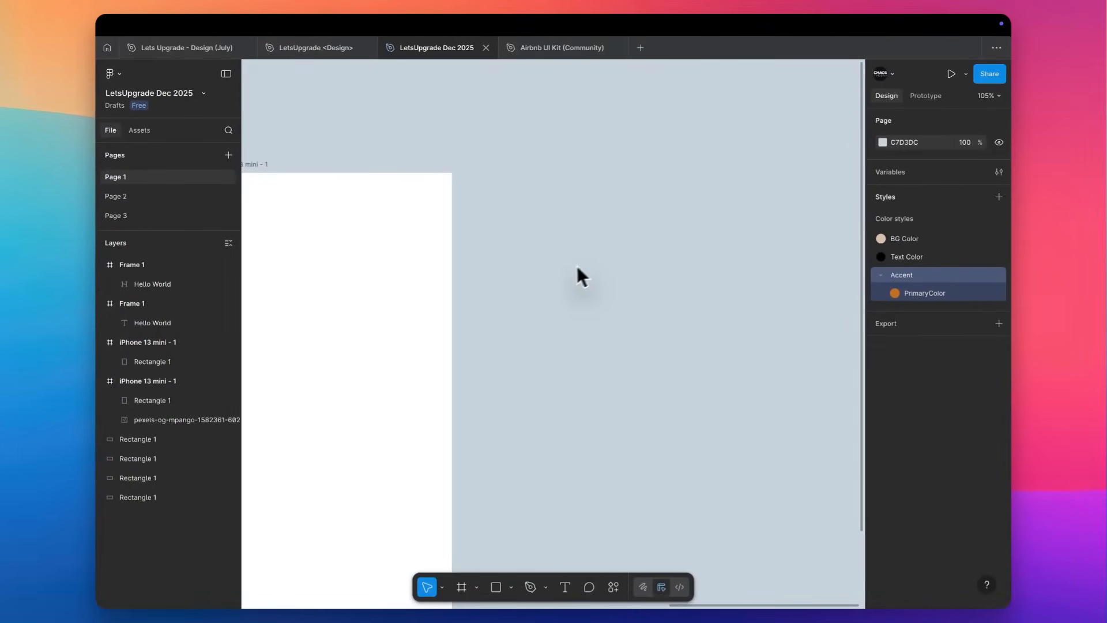
key(r)
drag(556, 248, 658, 287)
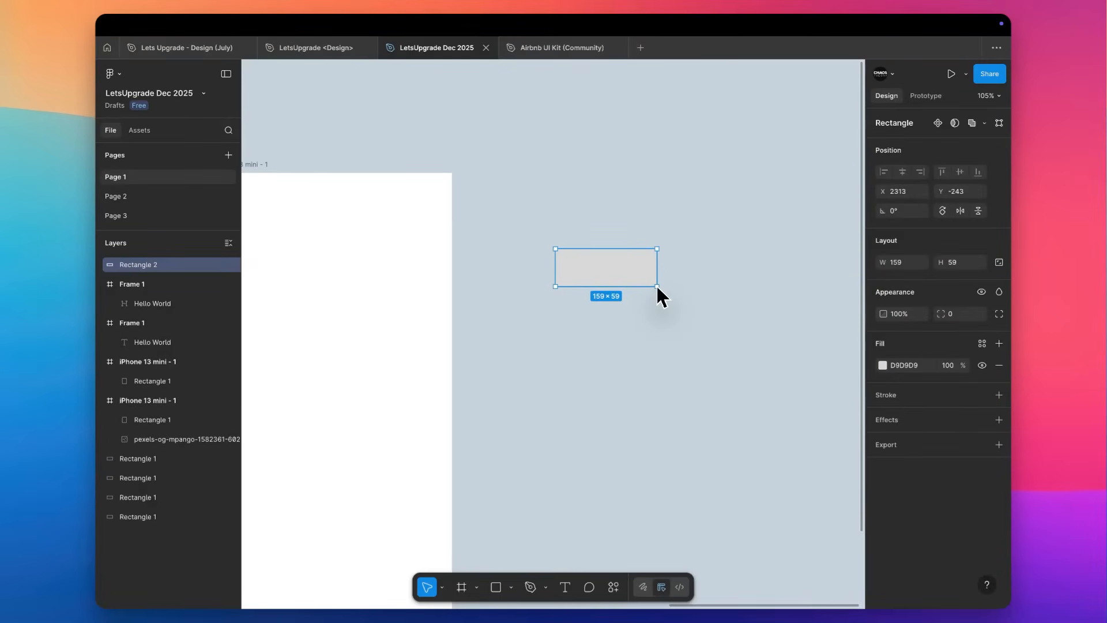
Change the new rectangle's solid fill to a vivid purple, BA24ED.
click(982, 344)
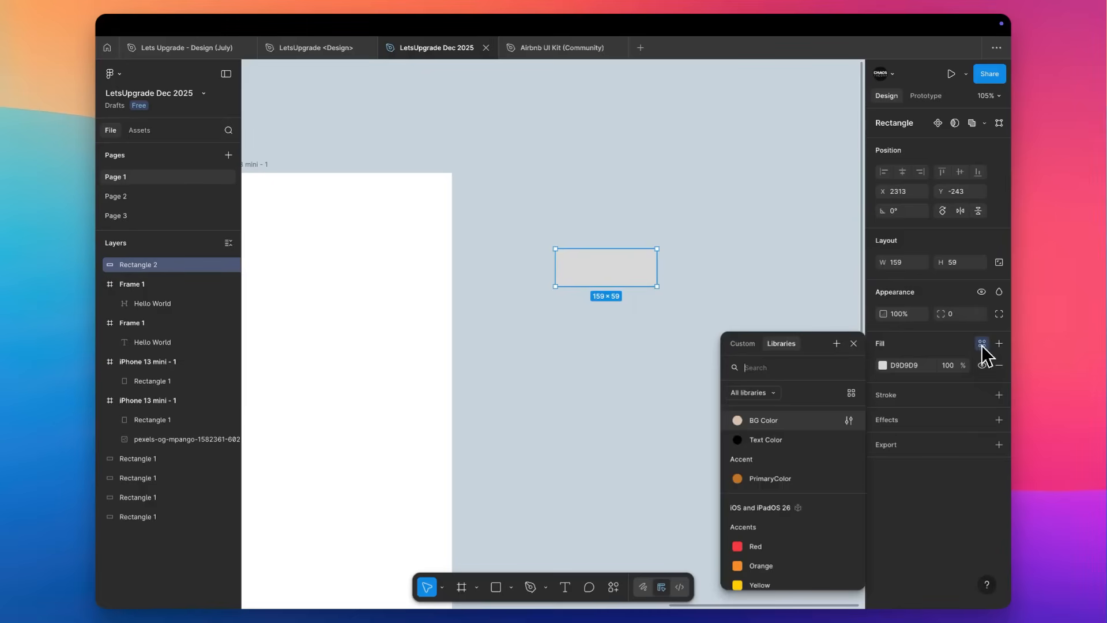
click(883, 365)
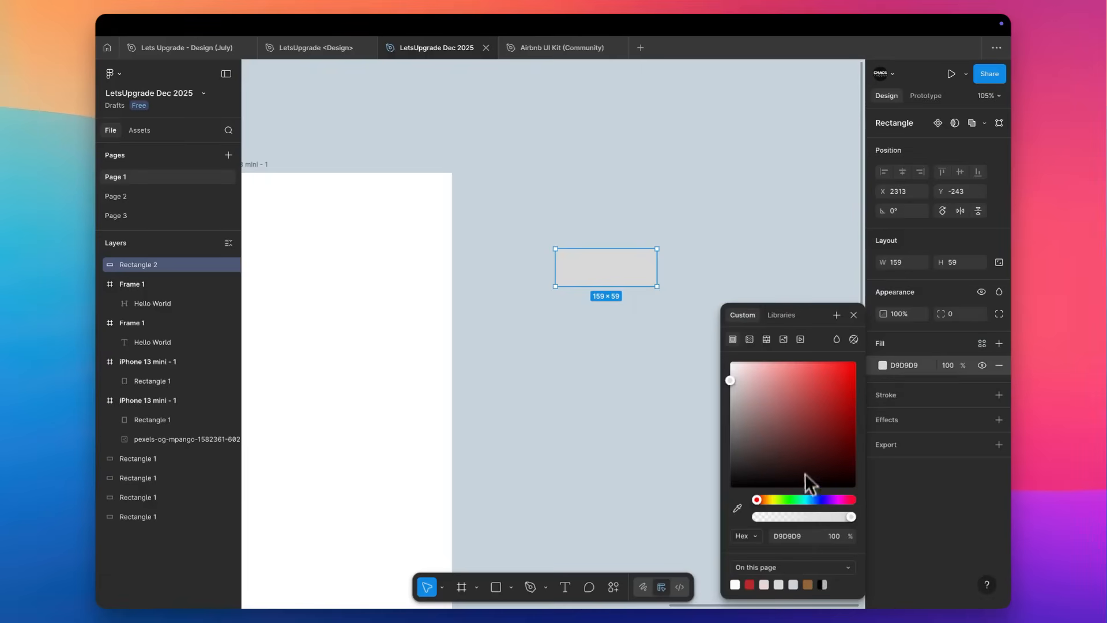
click(834, 500)
drag(838, 503, 832, 503)
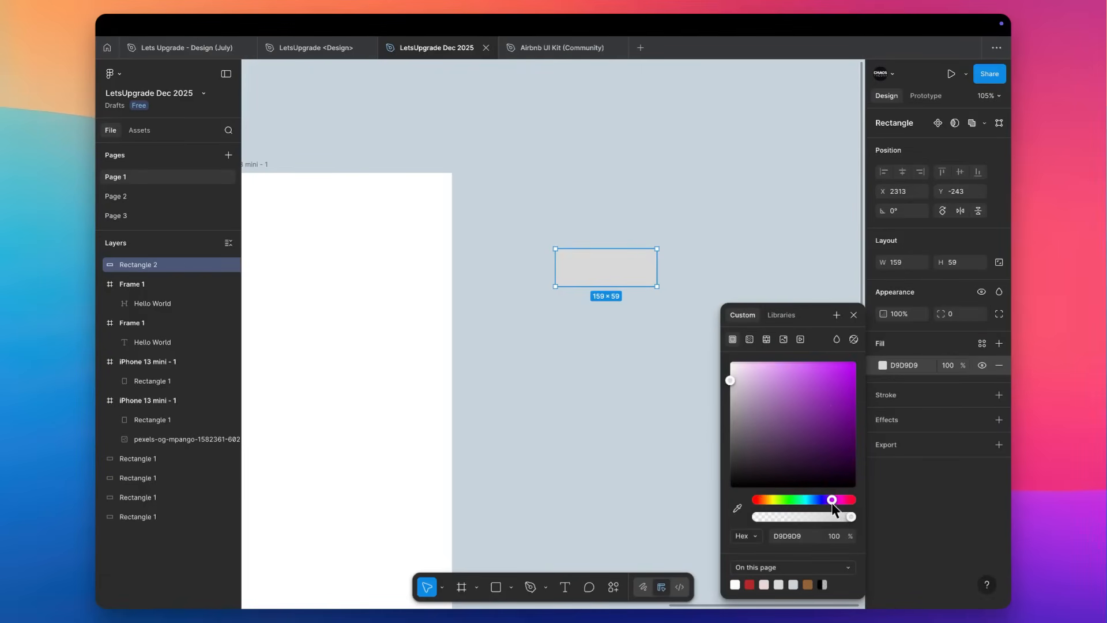
click(841, 376)
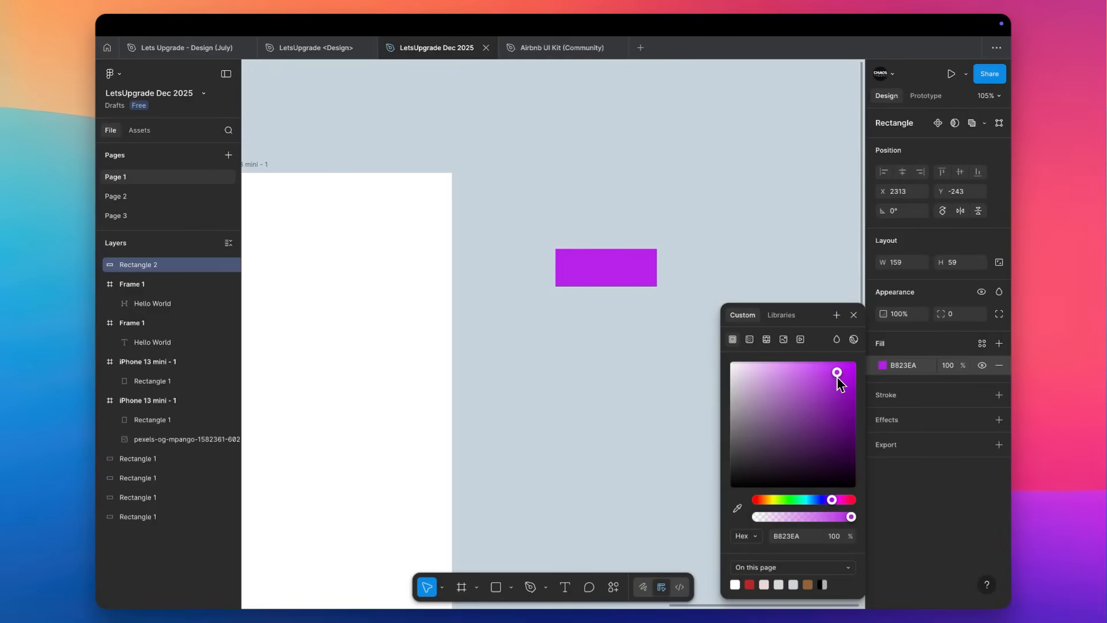
drag(837, 381, 838, 379)
click(750, 254)
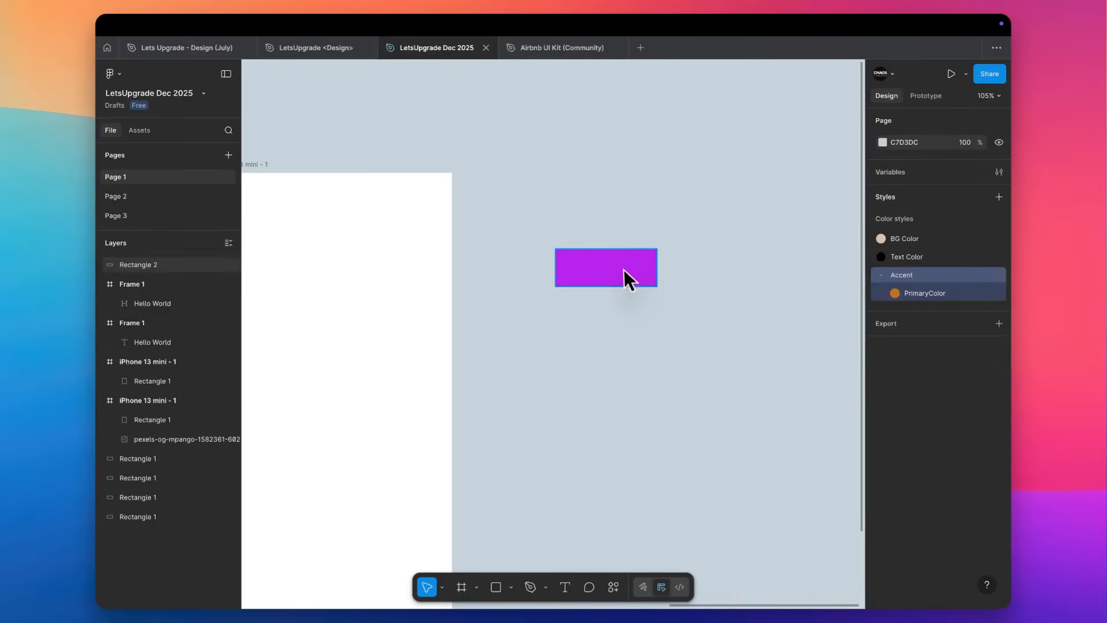
click(625, 279)
click(982, 343)
click(744, 266)
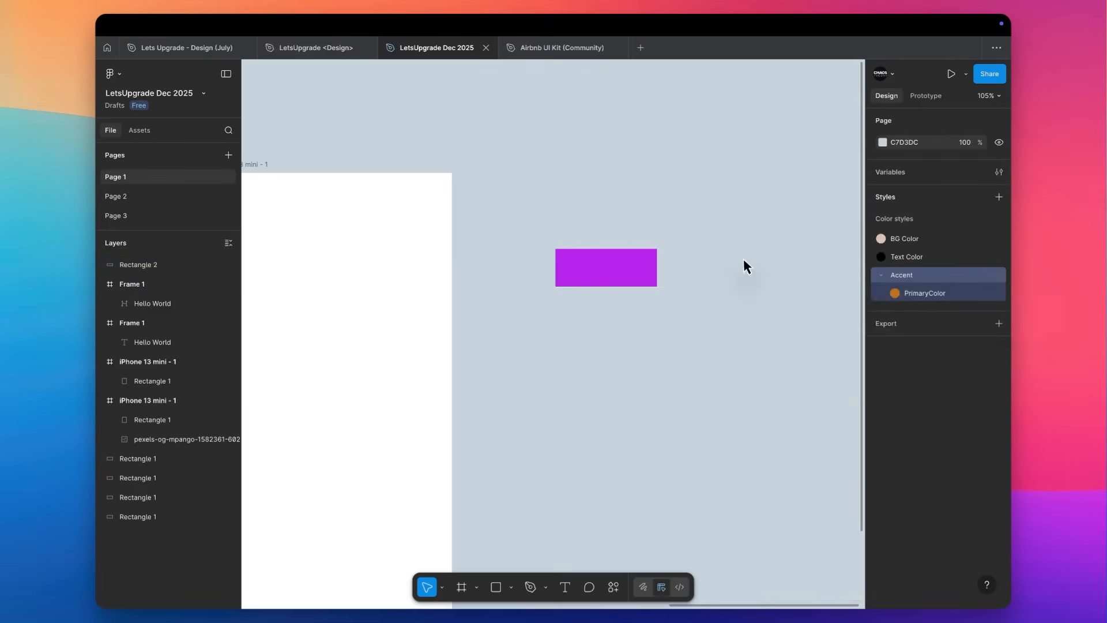
Delete the Accent group with its PrimaryColor style from the page's color styles.
click(999, 276)
key(Escape)
right_click(936, 289)
click(911, 322)
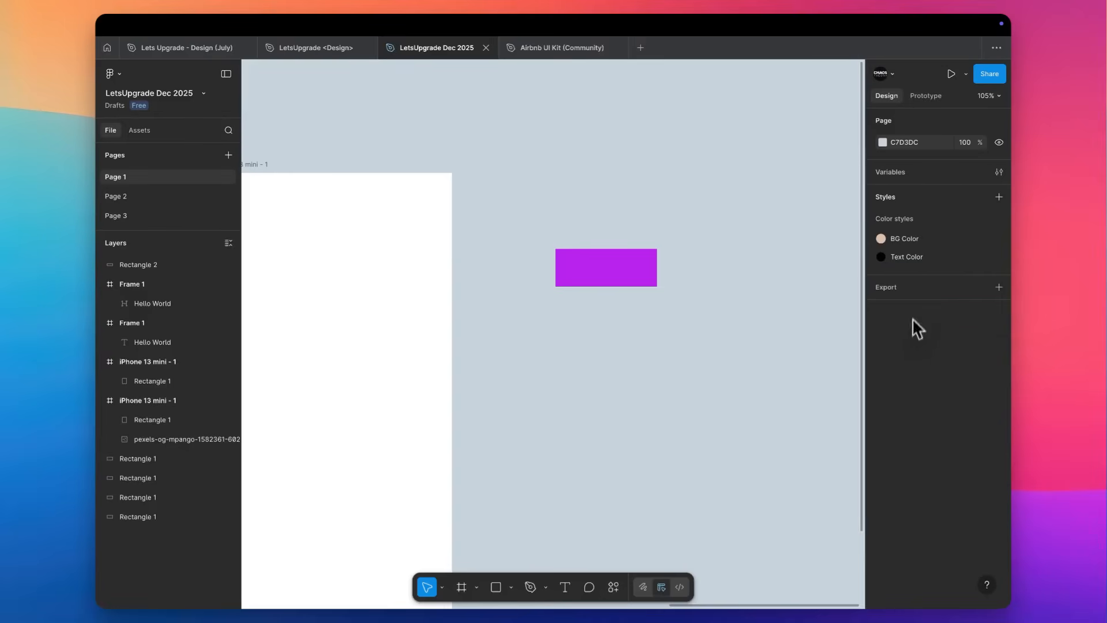
right_click(919, 258)
key(Escape)
Rename the BG Color style to Primary and set its color to the rectangle's purple, BA24ED.
click(646, 278)
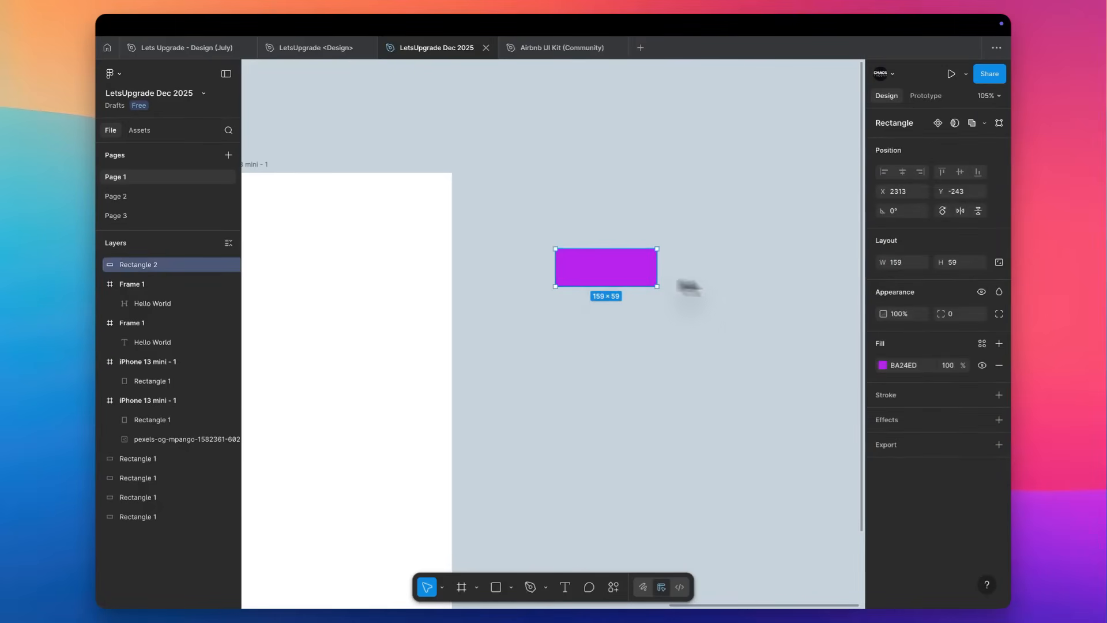
click(844, 273)
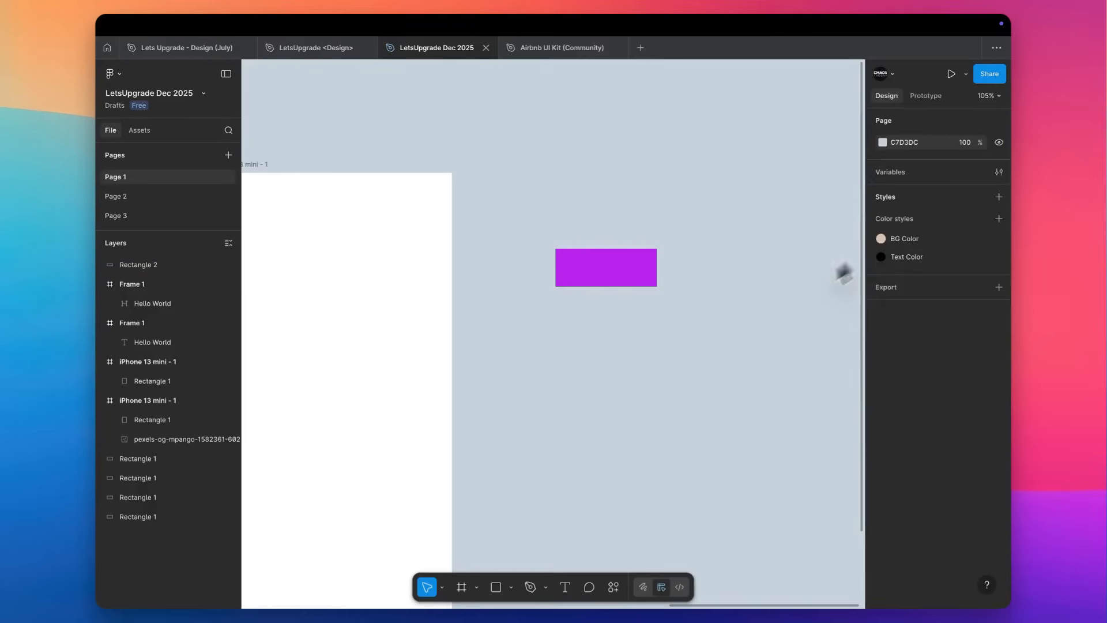
right_click(903, 249)
click(926, 271)
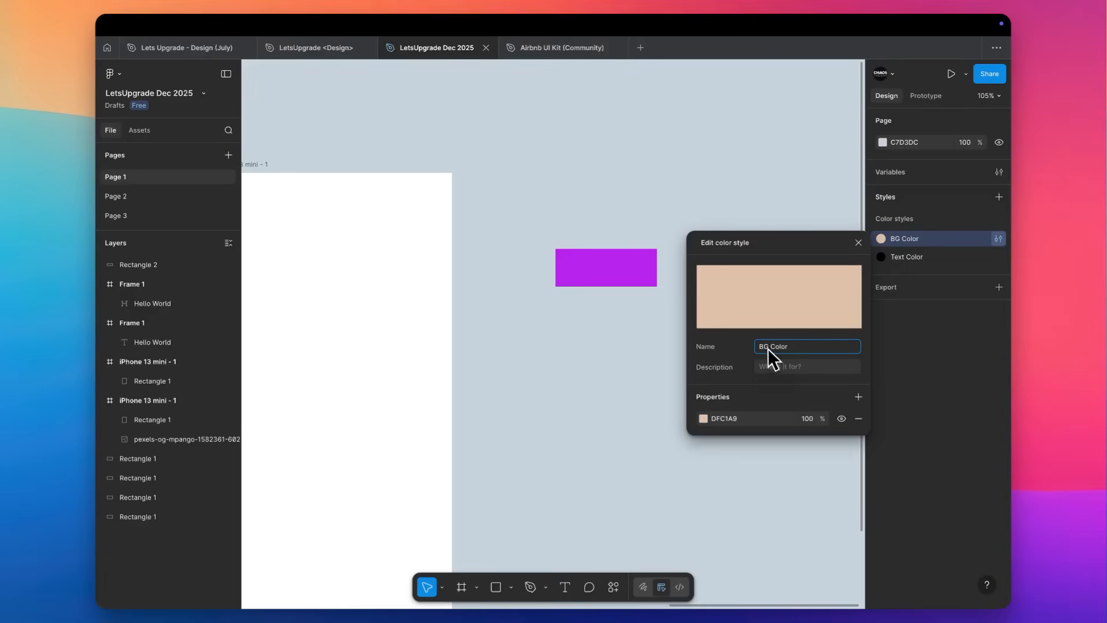
key(super+a)
text(Primary)
key(Return)
key(super+v)
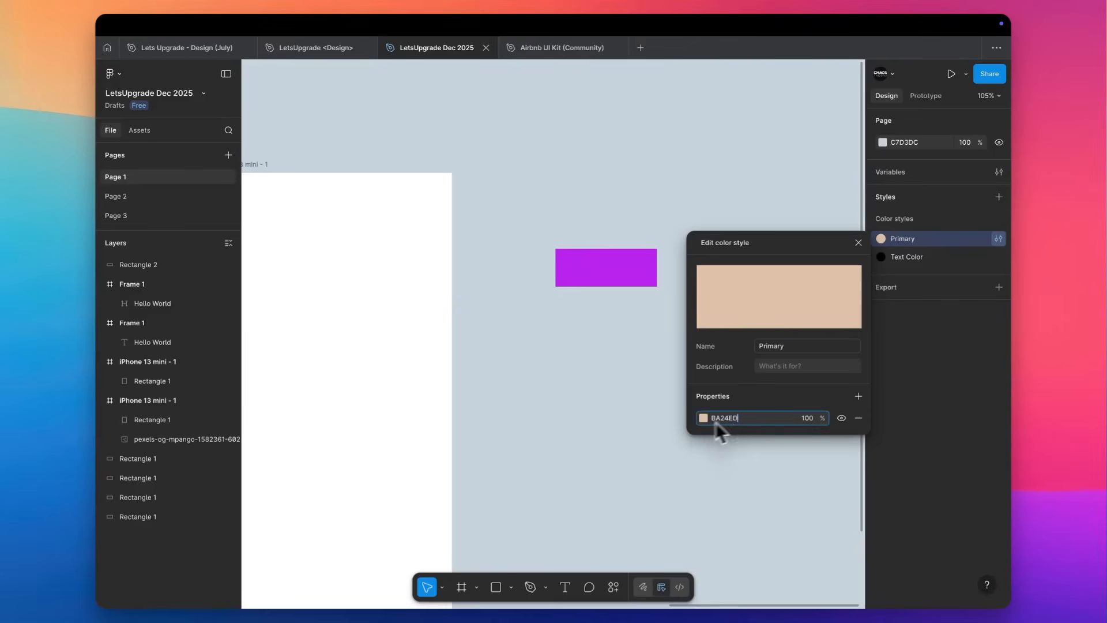
click(644, 407)
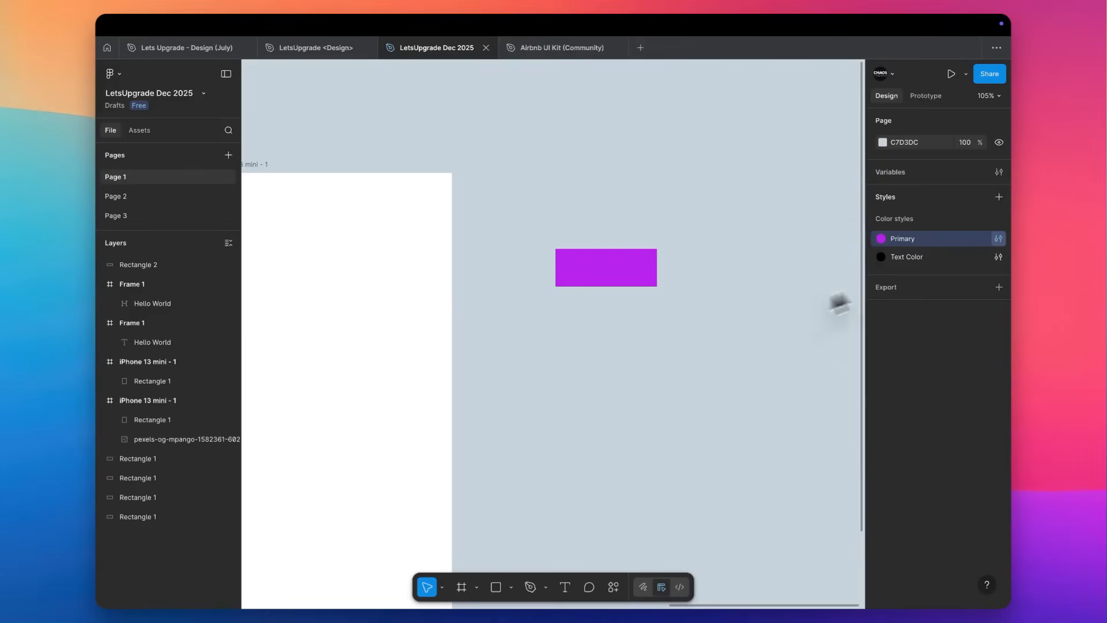
Change the Text Color style to a very dark purple-grey, 262028.
click(998, 257)
click(703, 436)
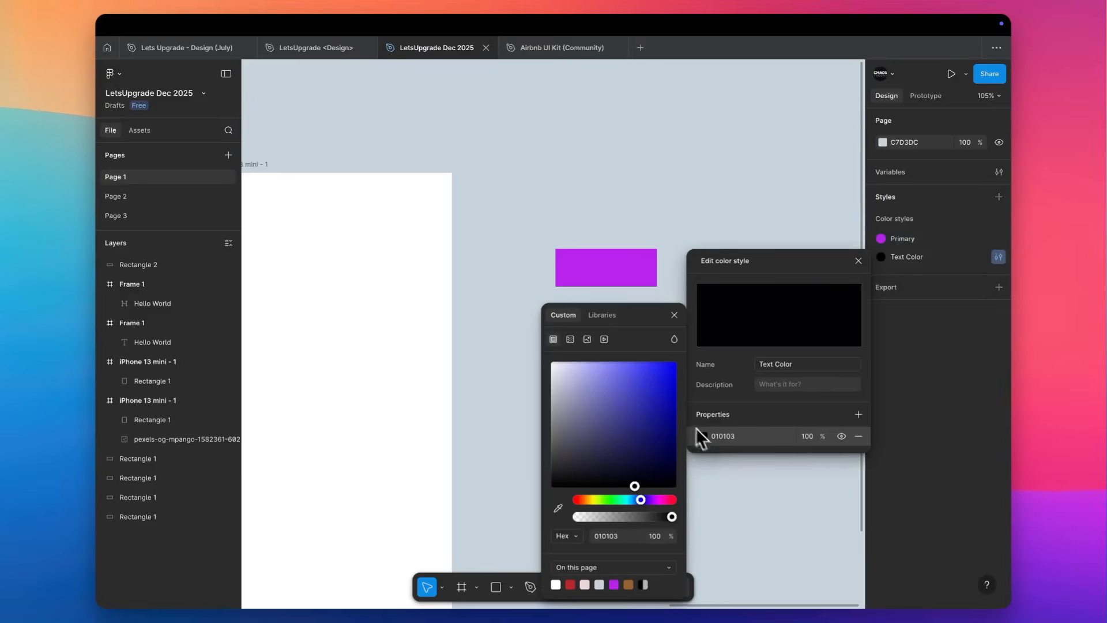
click(633, 471)
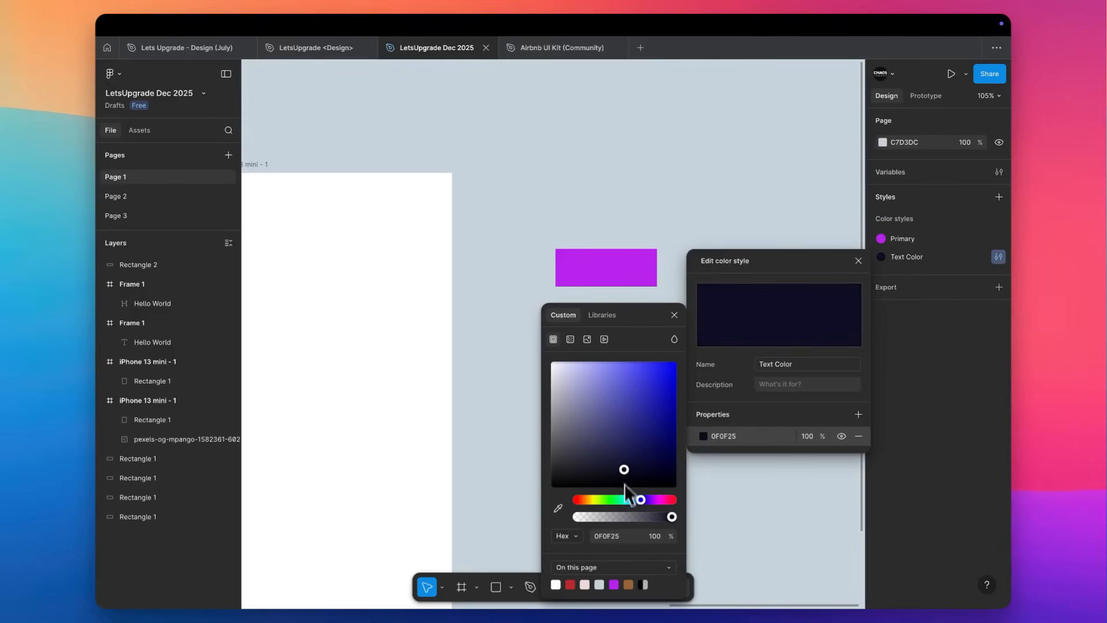
key(Tab)
drag(639, 460, 606, 478)
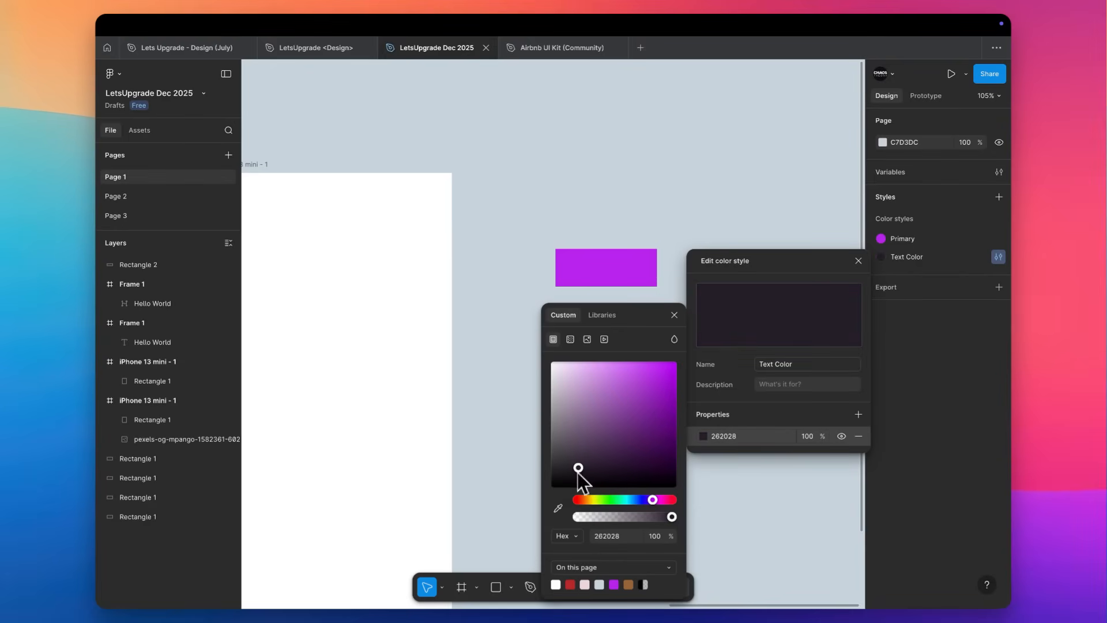
click(525, 379)
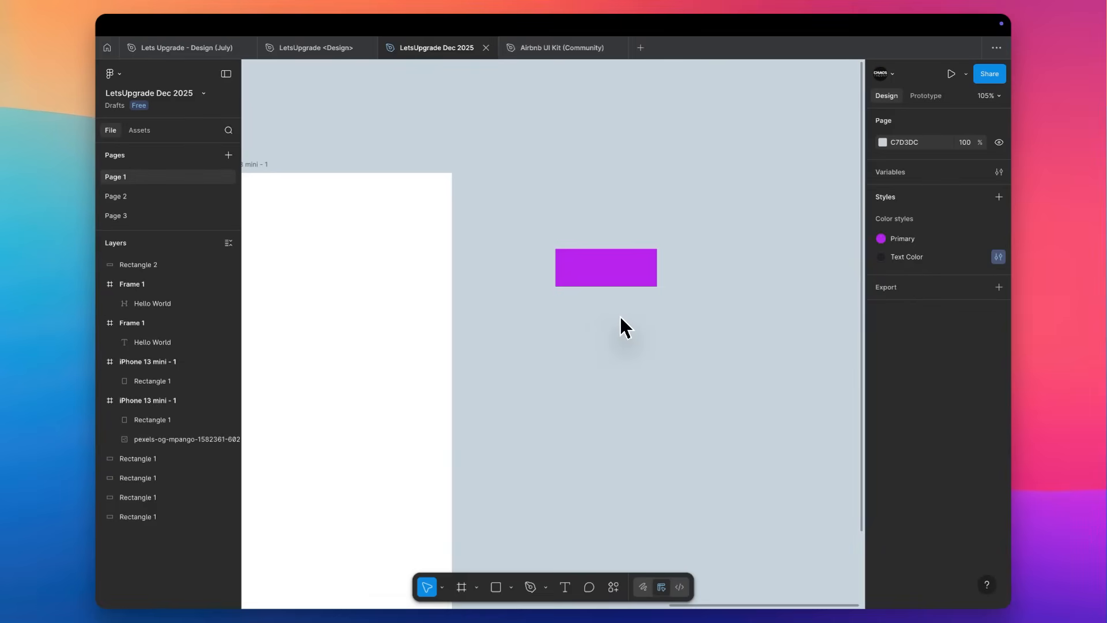
Switch to Pexels in the browser, dismiss the Google sign-in prompt, download the pink-jacket photo and return to Figma.
scroll(656, 303, left, 5)
scroll(656, 303, down, 2)
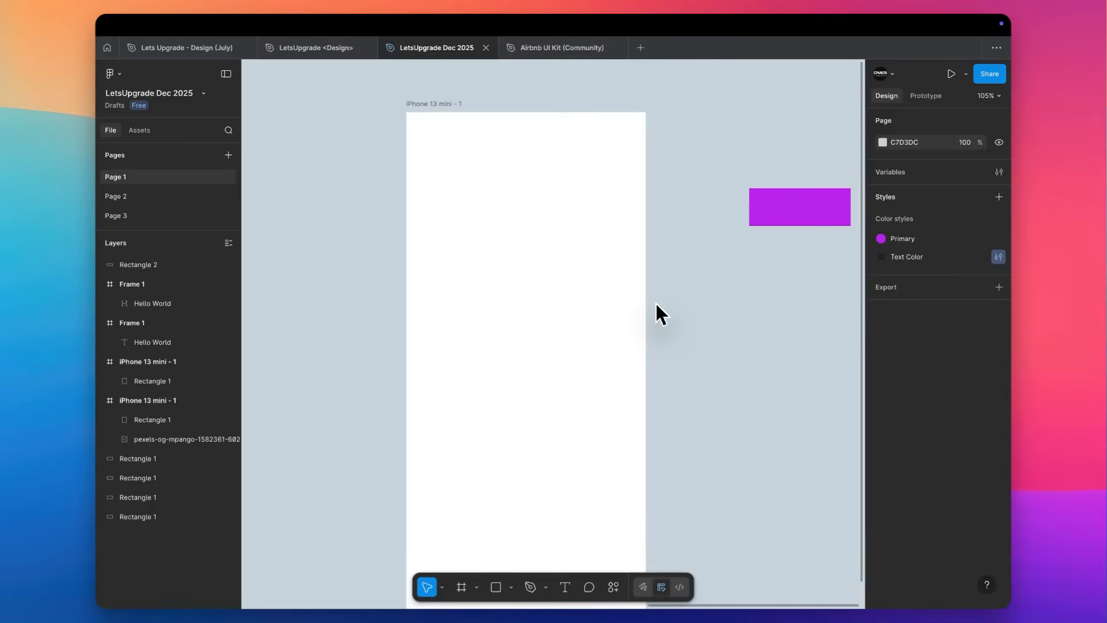
key(ctrl+Right)
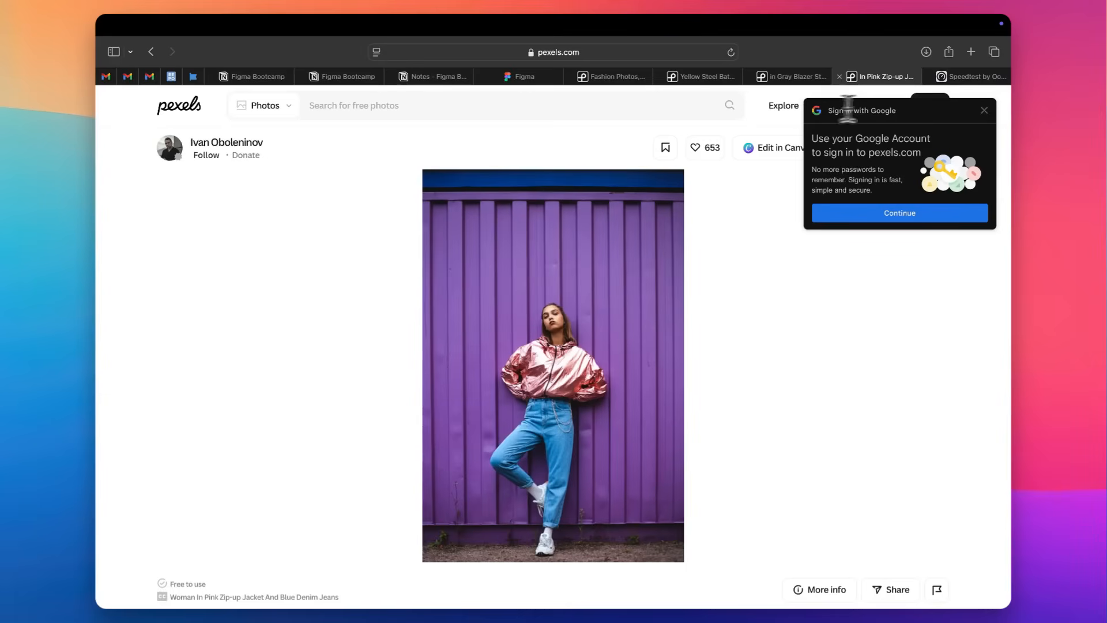
click(986, 112)
click(891, 151)
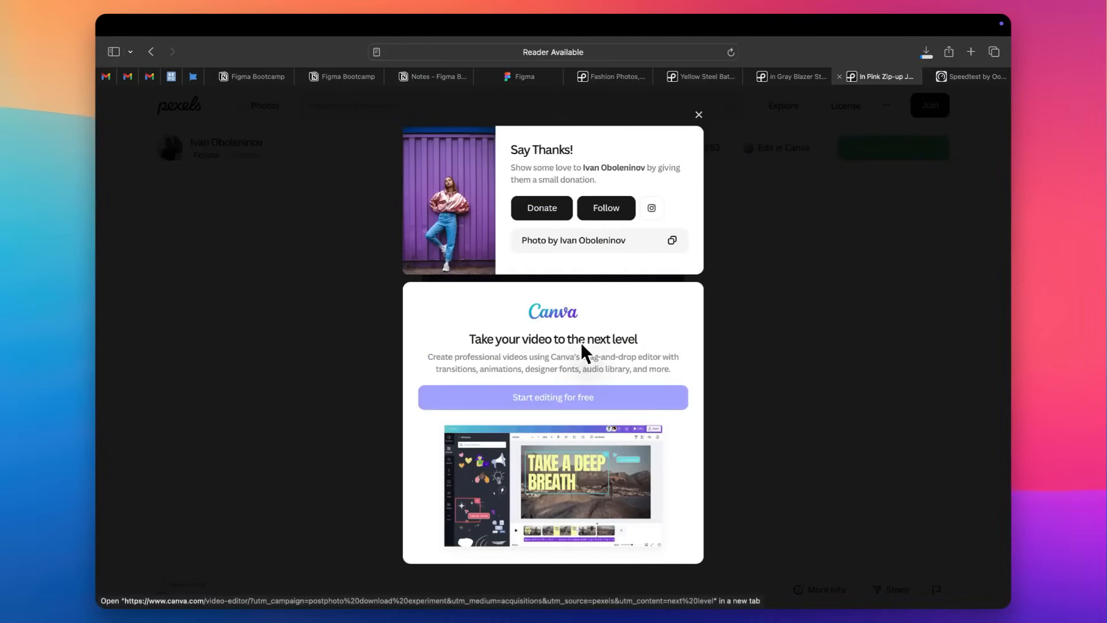
key(ctrl+Left)
Place the downloaded photo in the blank iPhone 13 mini frame and center it horizontally and vertically.
scroll(513, 337, down, 5)
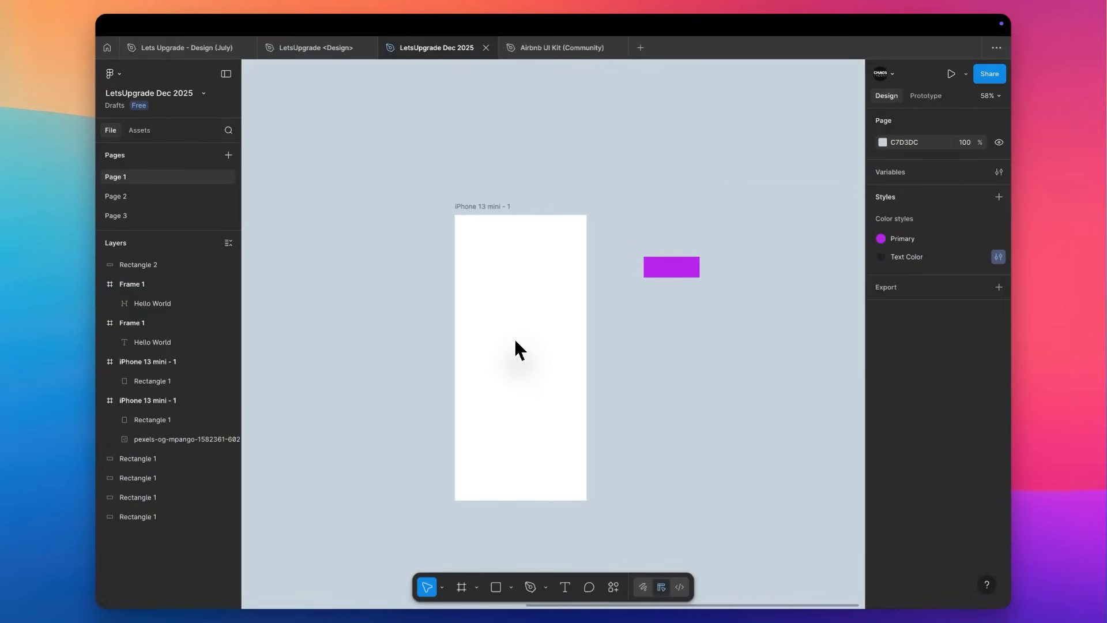
scroll(515, 341, right, 2)
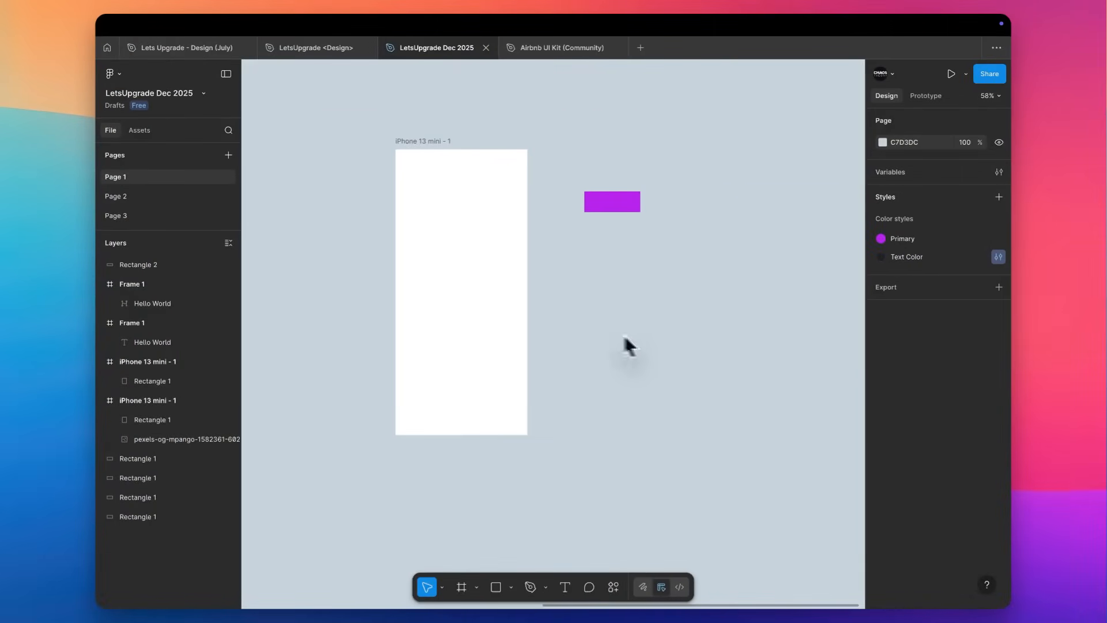
key(super+shift+k)
double_click(427, 223)
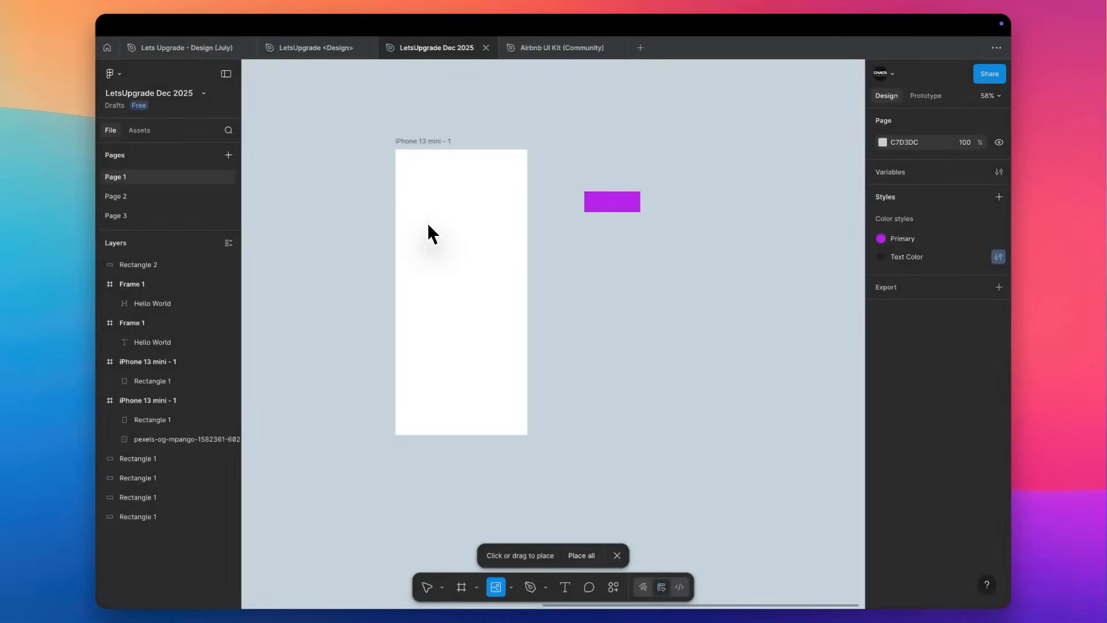
click(469, 330)
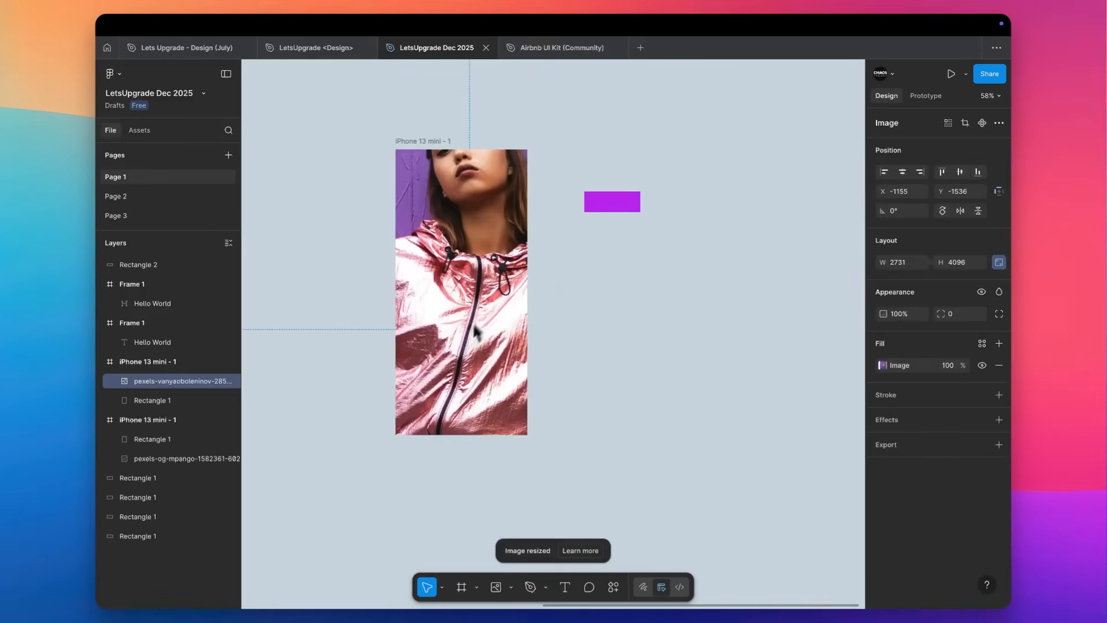
click(959, 173)
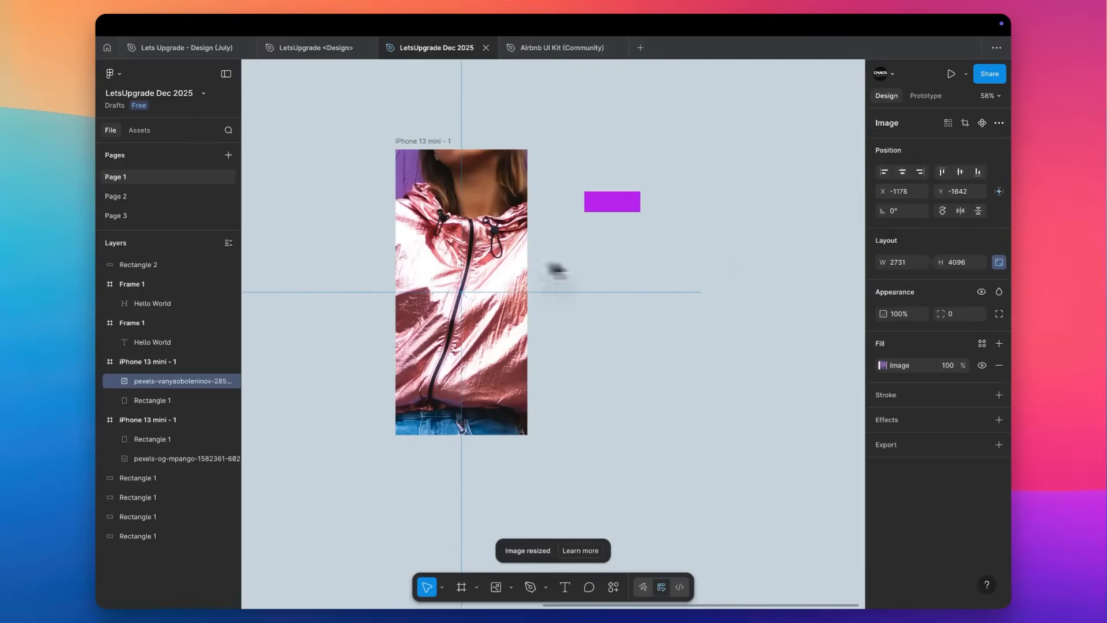
Scale the placed photo down to about 661 × 992 and move it out of the frame, beyond the purple rectangle.
scroll(487, 241, down, 6)
drag(596, 256, 649, 238)
scroll(512, 257, up, 5)
scroll(499, 245, down, 3)
scroll(500, 247, up, 4)
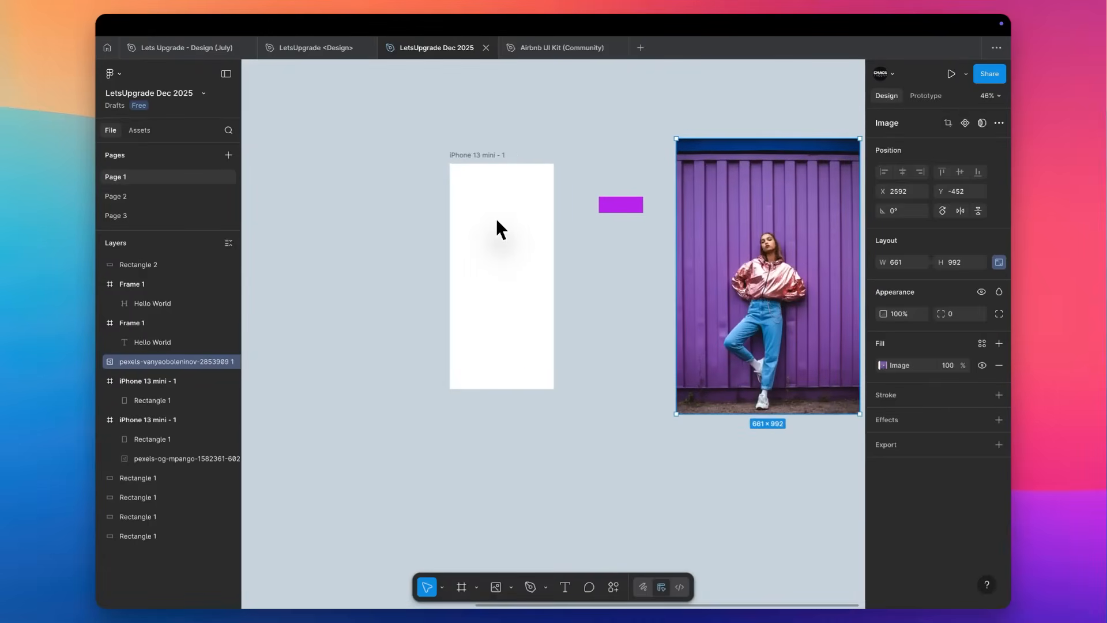
Draw a 375 × 812 rectangle covering the whole blank iPhone 13 mini frame.
right_click(500, 218)
scroll(497, 213, up, 4)
key(r)
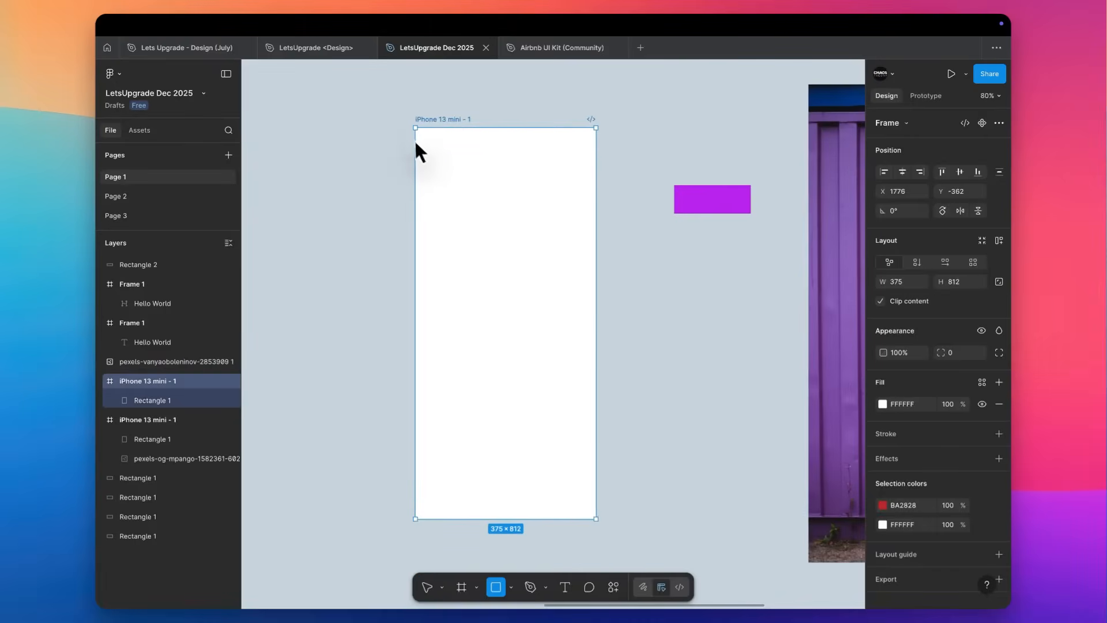
mouse_move(415, 128)
mouse_down()
mouse_move(559, 375)
mouse_move(596, 515)
mouse_up()
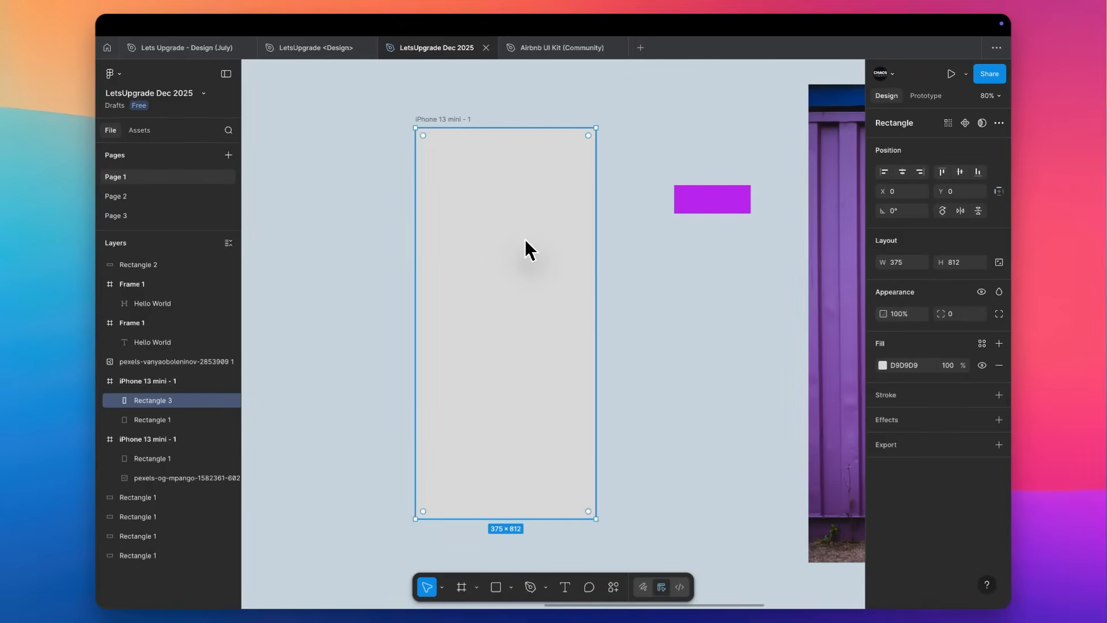
Fill the new rectangle with the downloaded pink-jacket photo and delete the spare copy on the canvas.
key(super+shift+k)
double_click(486, 226)
click(493, 297)
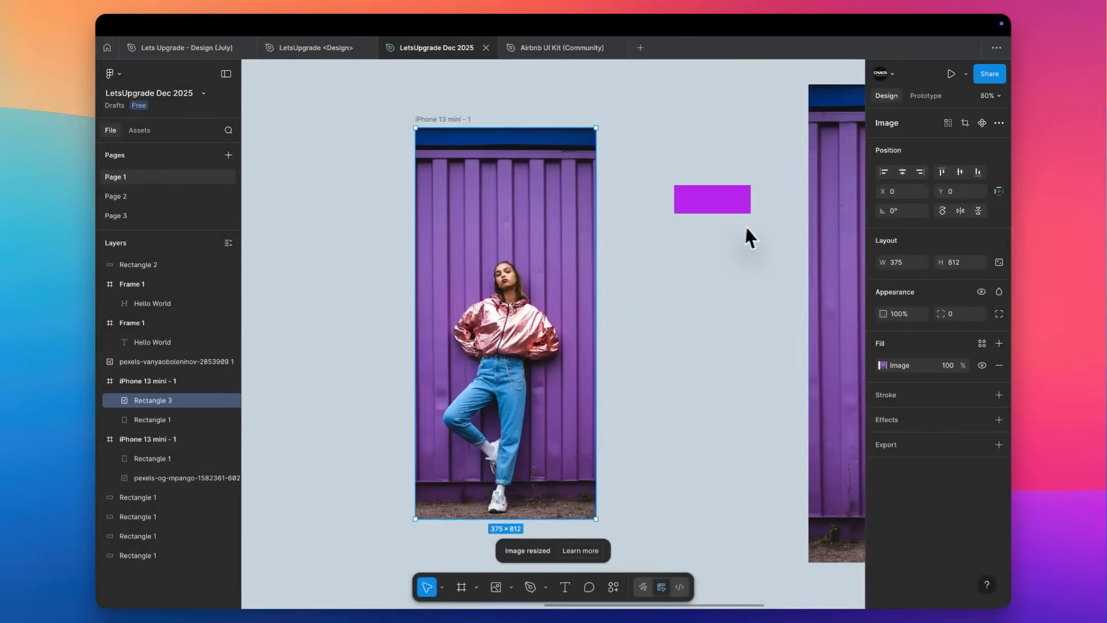
click(833, 245)
key(Delete)
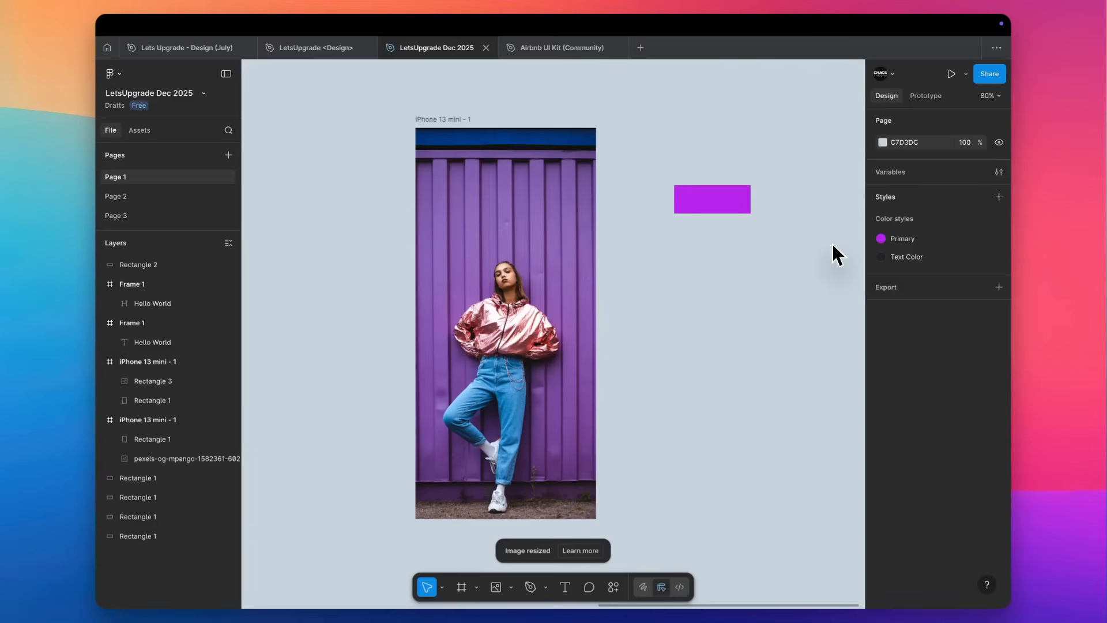
click(435, 323)
click(982, 122)
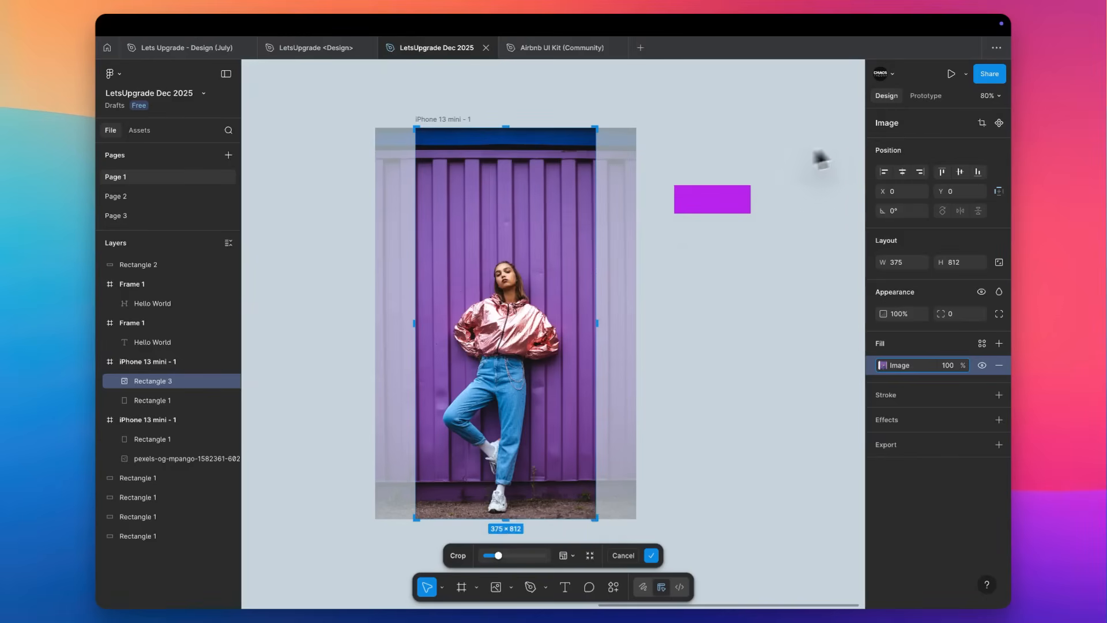
click(648, 272)
click(504, 254)
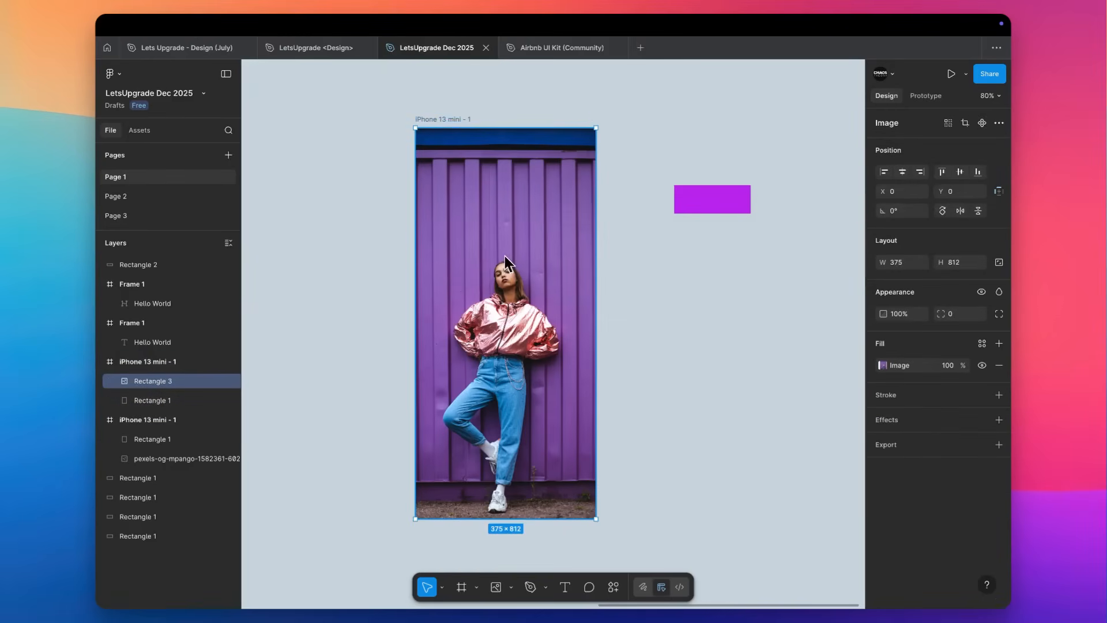
Crop the rectangle's photo by enlarging it until the blue band above and the pavement below fall outside the frame, and apply the crop.
click(966, 123)
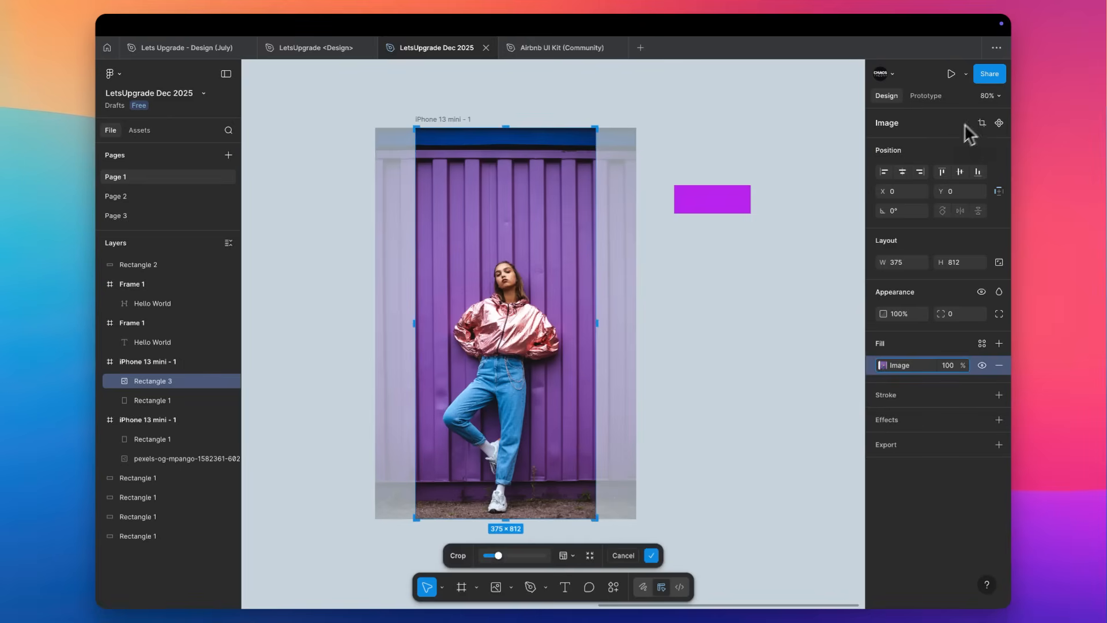
drag(621, 112, 632, 94)
scroll(632, 92, down, 4)
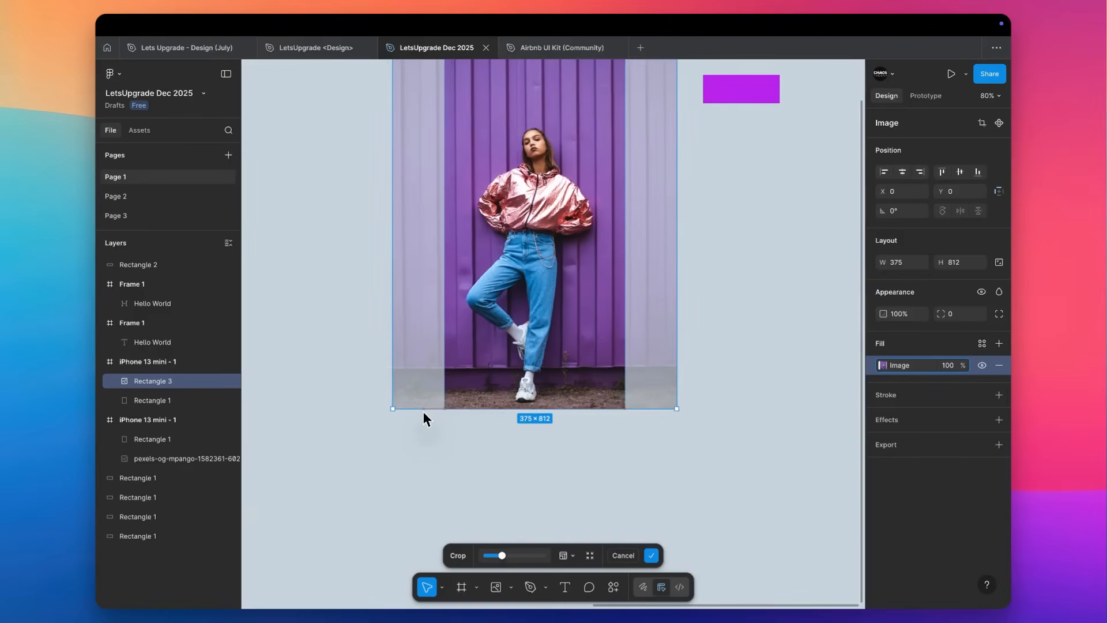
drag(424, 412, 419, 459)
scroll(419, 459, up, 3)
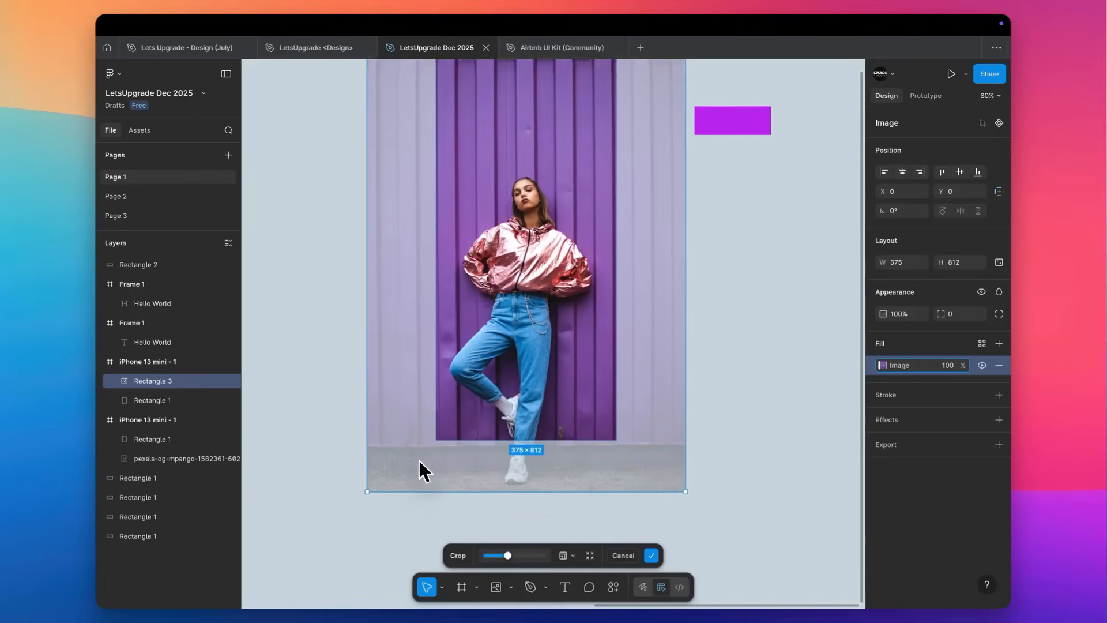
scroll(555, 104, up, 5)
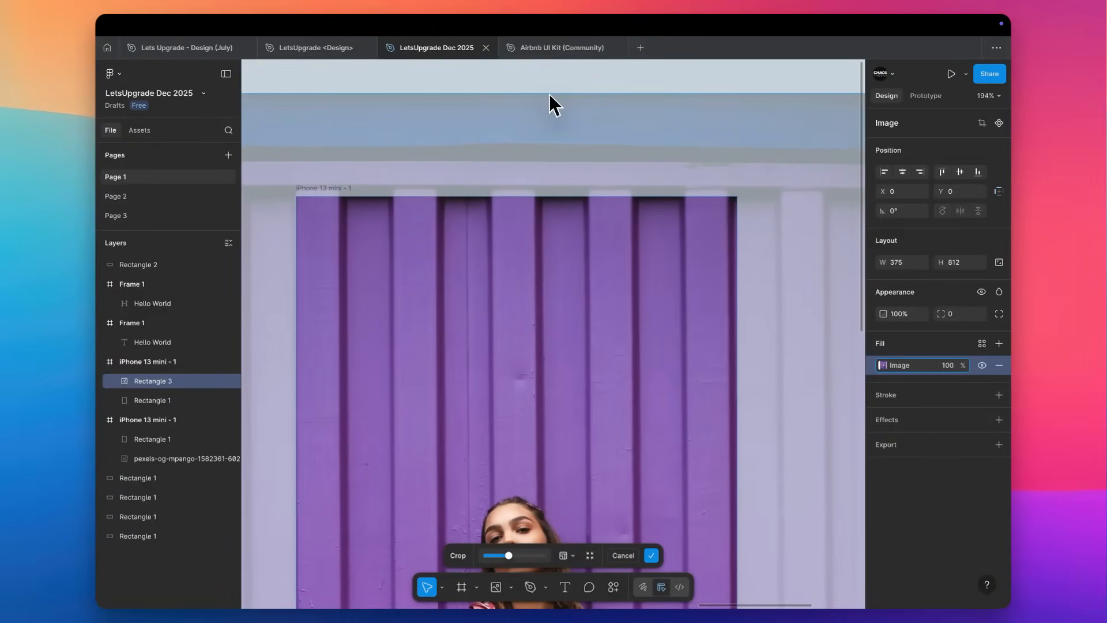
scroll(550, 95, down, 3)
scroll(549, 94, down, 5)
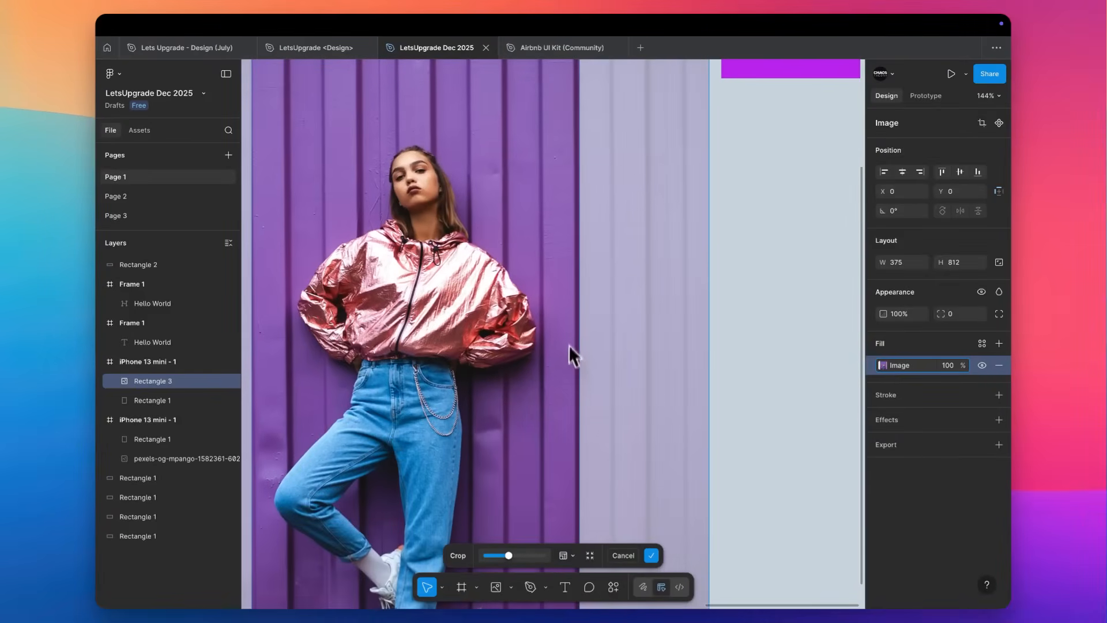
scroll(569, 340, down, 3)
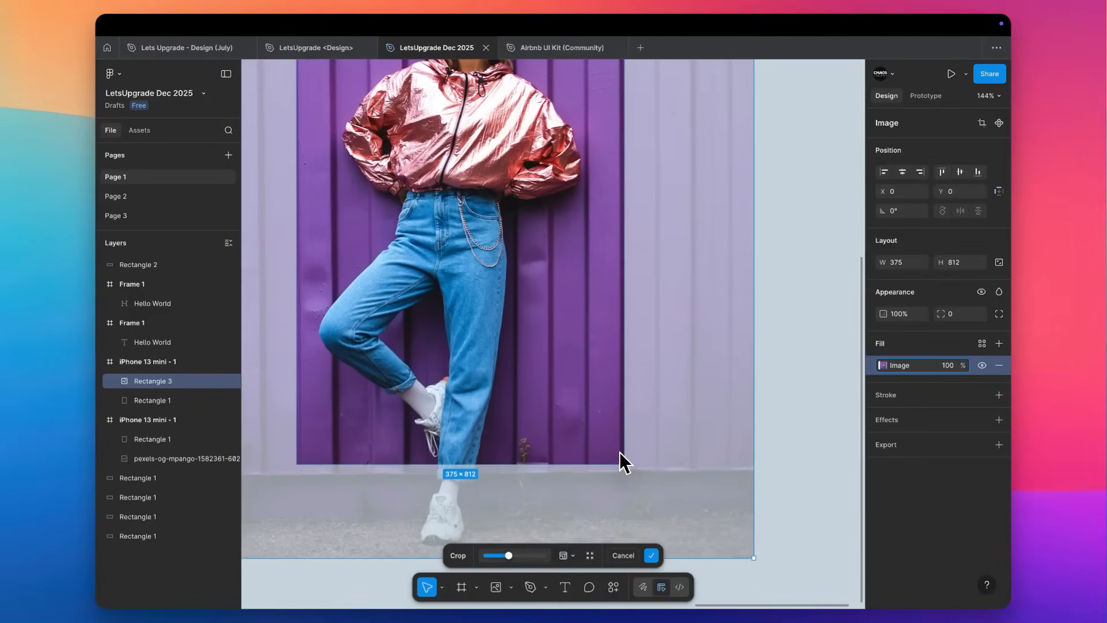
scroll(620, 452, up, 5)
scroll(620, 238, down, 3)
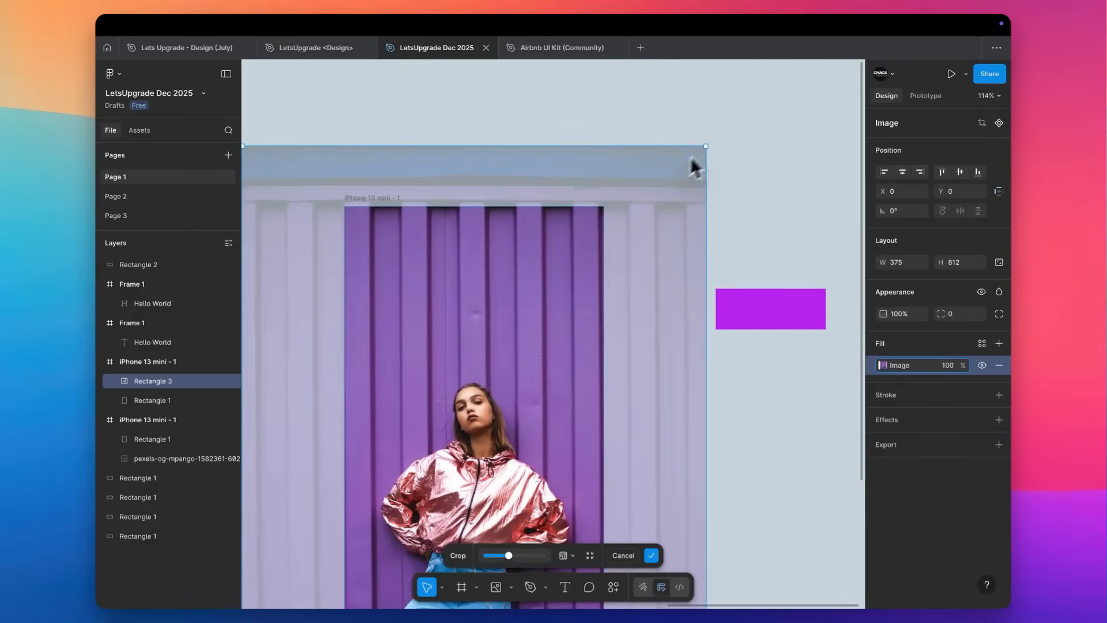
scroll(713, 158, down, 2)
scroll(714, 158, right, 2)
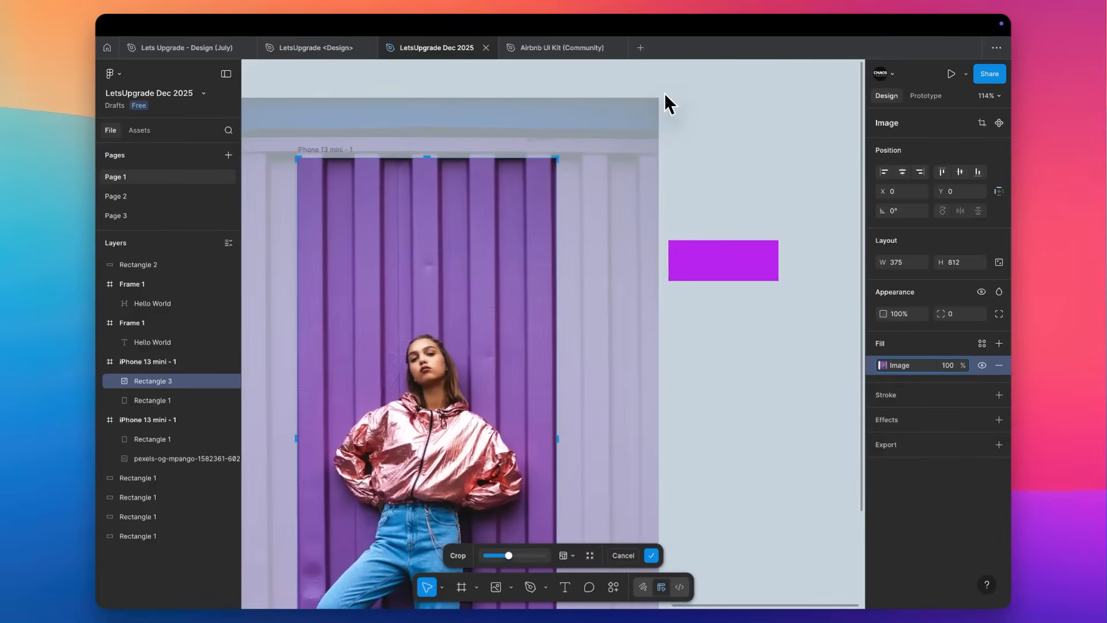
drag(665, 93, 666, 94)
click(725, 107)
click(724, 107)
Examine how the cropped photo sits within the iPhone 13 mini frame.
scroll(725, 107, down, 4)
scroll(724, 108, left, 1)
scroll(725, 108, down, 3)
scroll(724, 107, up, 3)
scroll(724, 108, right, 2)
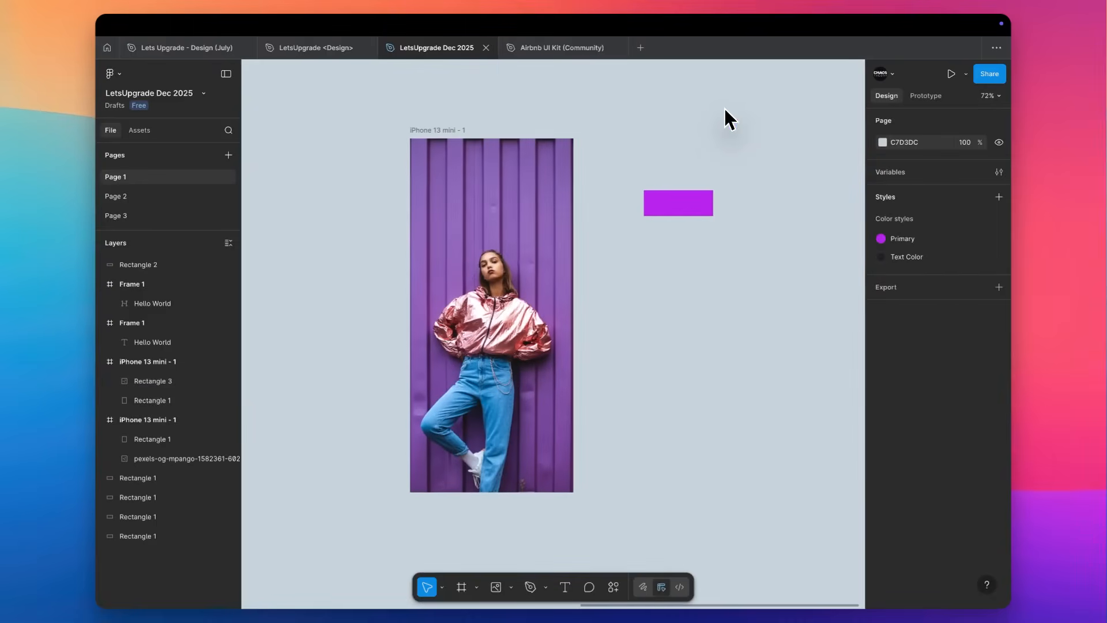
click(494, 304)
scroll(496, 302, up, 3)
scroll(496, 303, down, 2)
scroll(496, 302, left, 1)
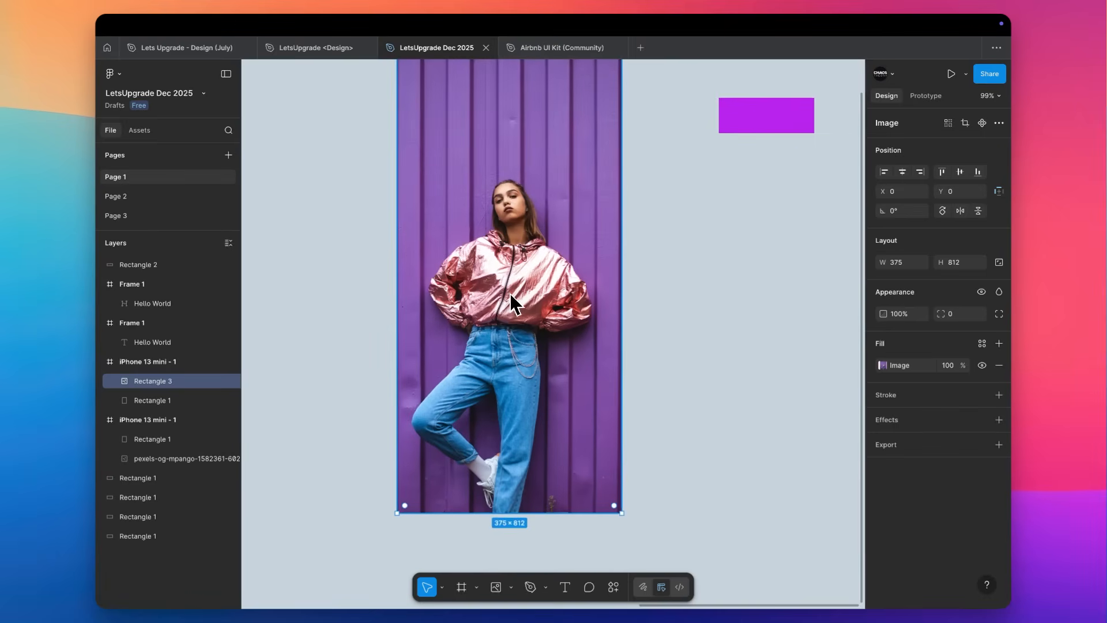
scroll(510, 293, up, 3)
scroll(510, 292, right, 1)
scroll(510, 293, down, 1)
click(690, 307)
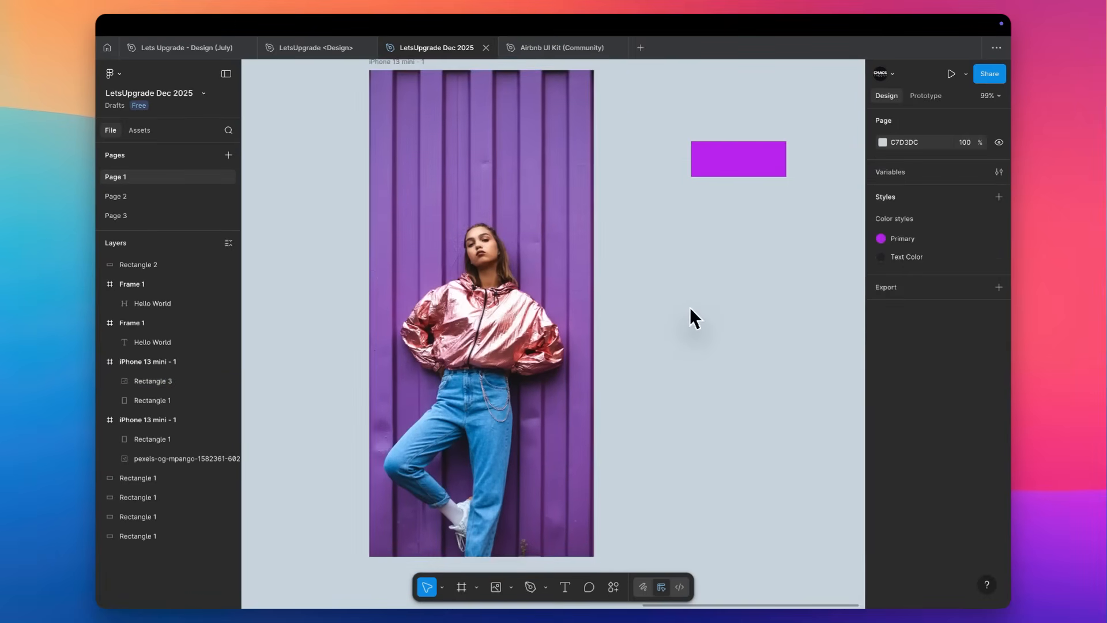
Move the purple rectangle from the canvas into the iPhone 13 mini frame, centred horizontally against its top edge.
scroll(690, 307, down, 2)
scroll(689, 306, left, 1)
scroll(689, 306, up, 1)
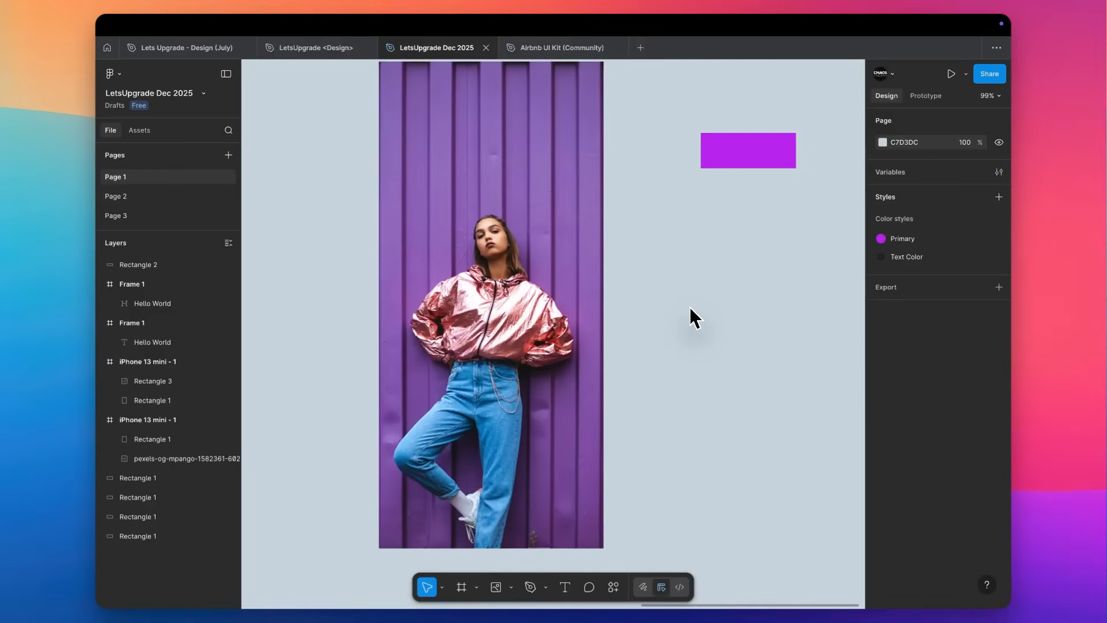
scroll(600, 321, up, 2)
scroll(600, 321, left, 1)
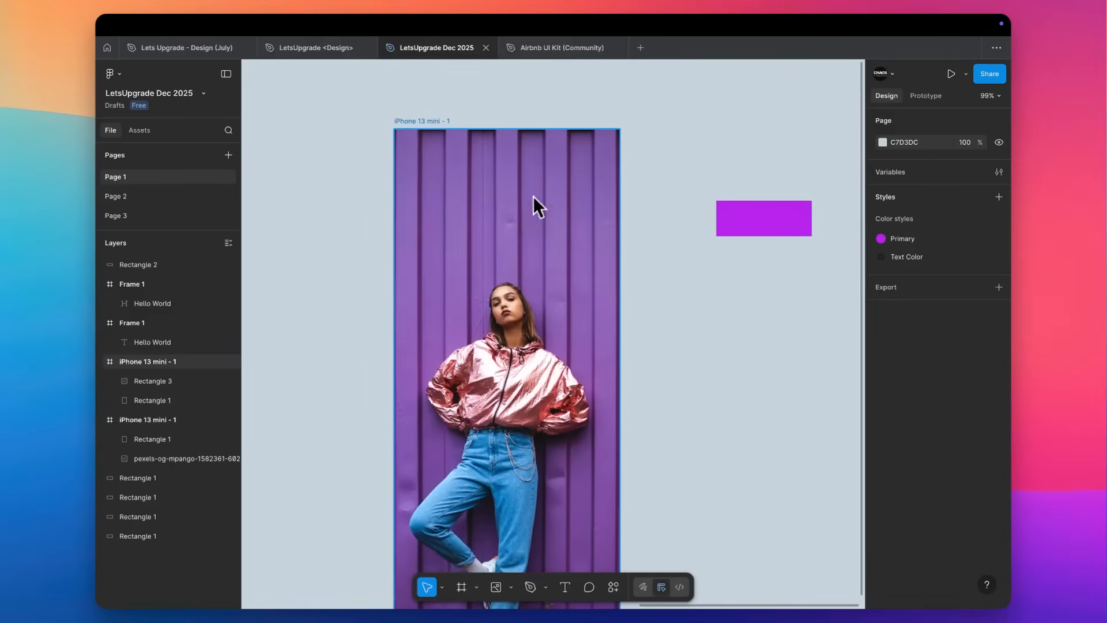
click(742, 217)
drag(796, 225, 531, 157)
click(903, 172)
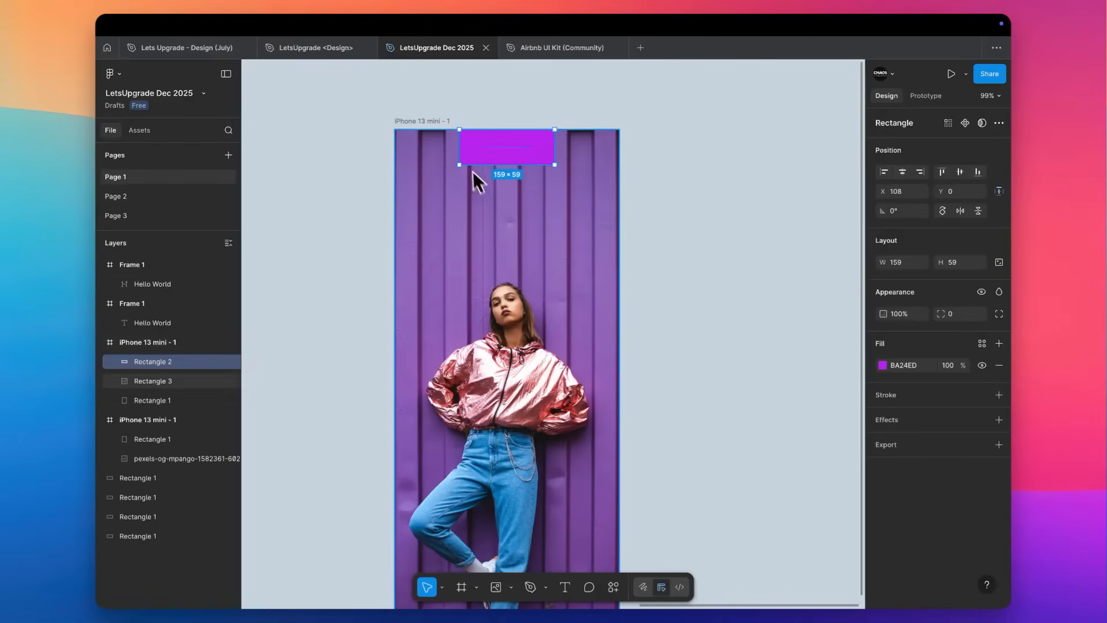
Adjust the framed photo by slightly raising its exposure, lowering its contrast and boosting its saturation.
click(521, 187)
scroll(512, 196, up, 2)
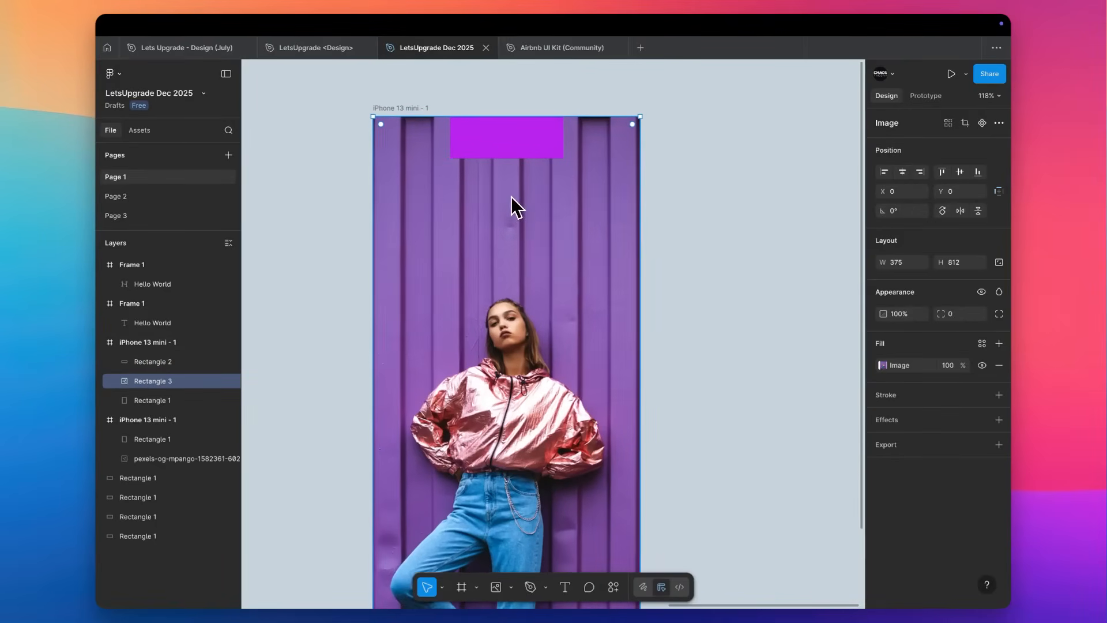
click(883, 367)
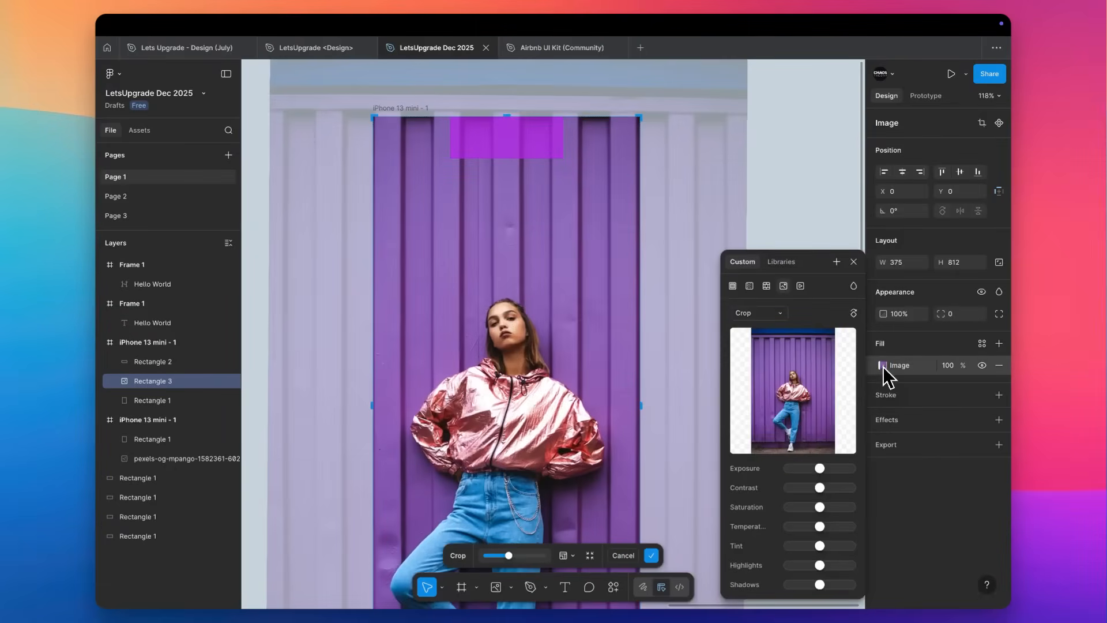
drag(820, 469, 825, 493)
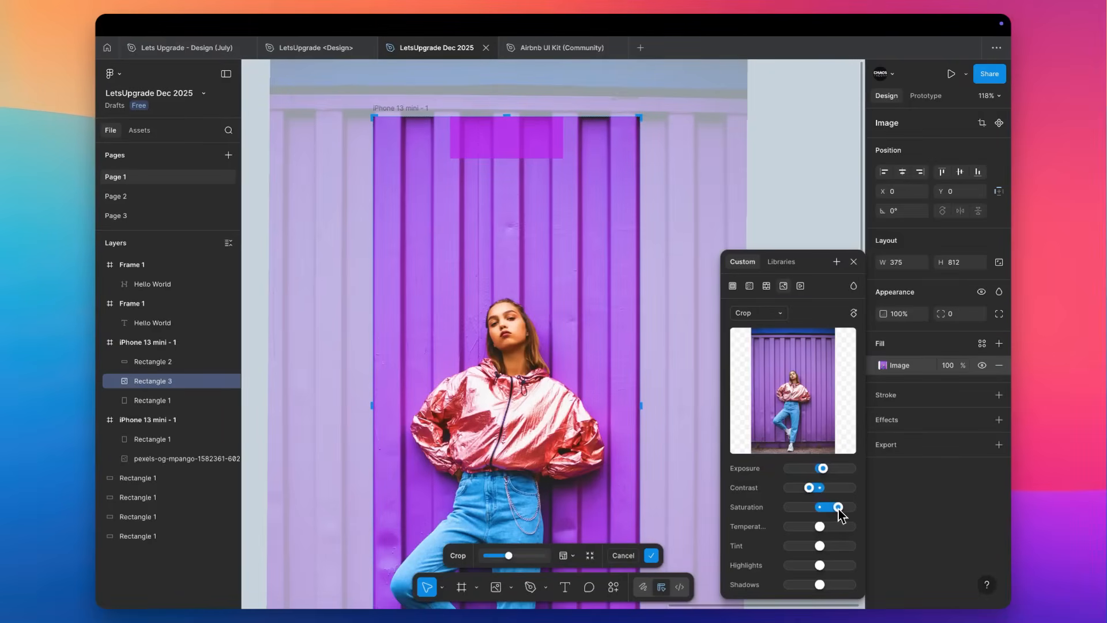
click(764, 223)
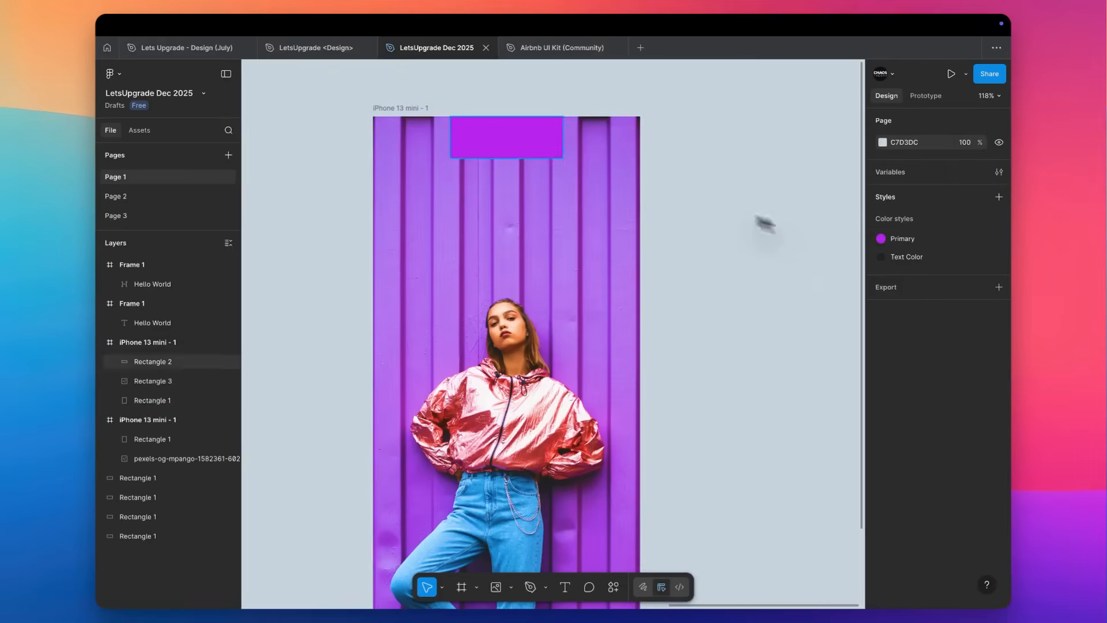
click(523, 145)
click(883, 367)
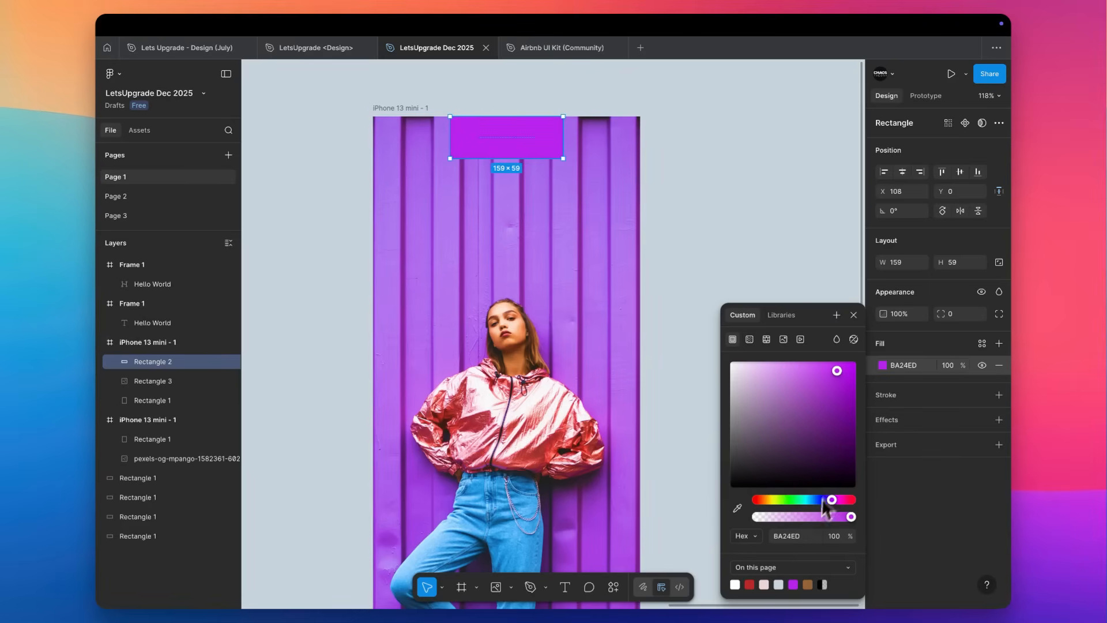
click(787, 230)
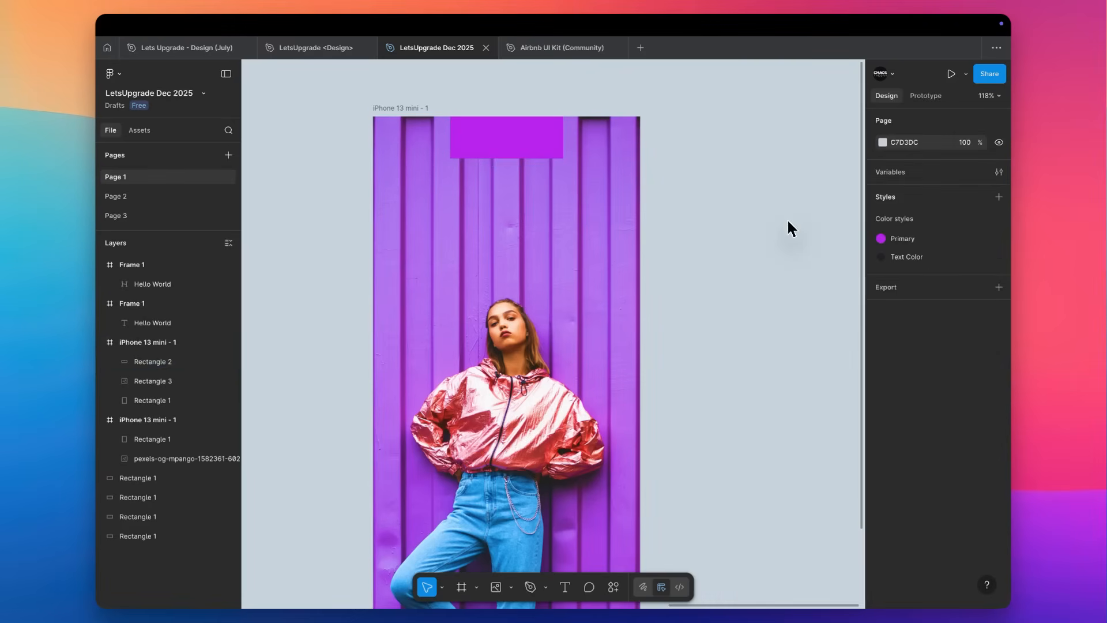
Warm the framed photo by slightly raising its temperature, and lower its highlights a little.
click(552, 321)
click(883, 365)
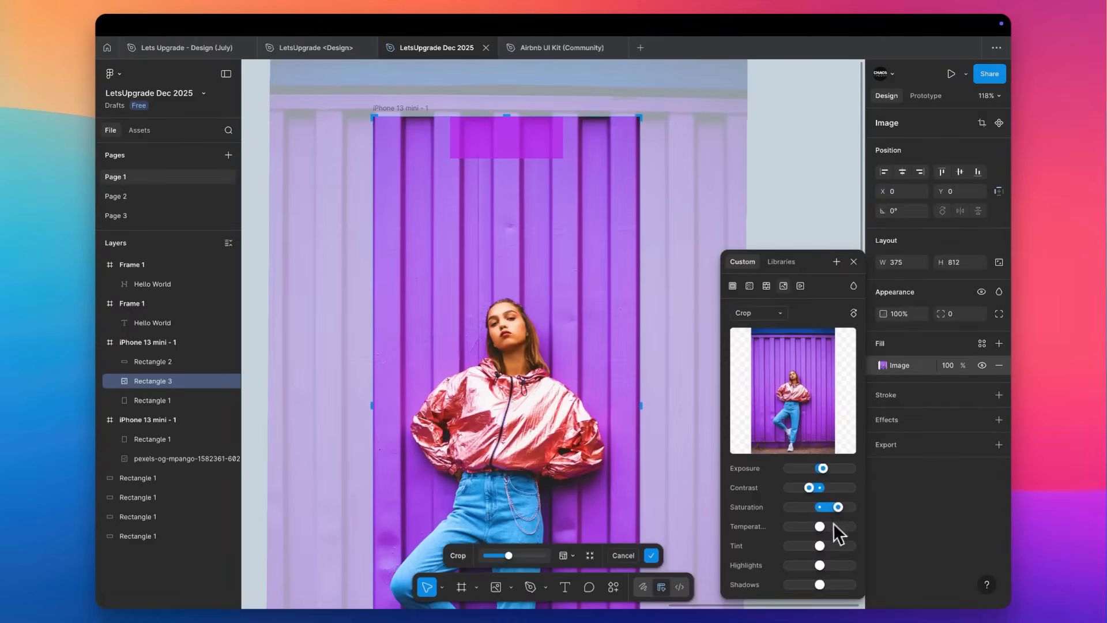
drag(824, 524, 827, 526)
mouse_move(823, 565)
mouse_down()
mouse_move(834, 566)
mouse_move(817, 571)
mouse_up()
scroll(536, 349, down, 3)
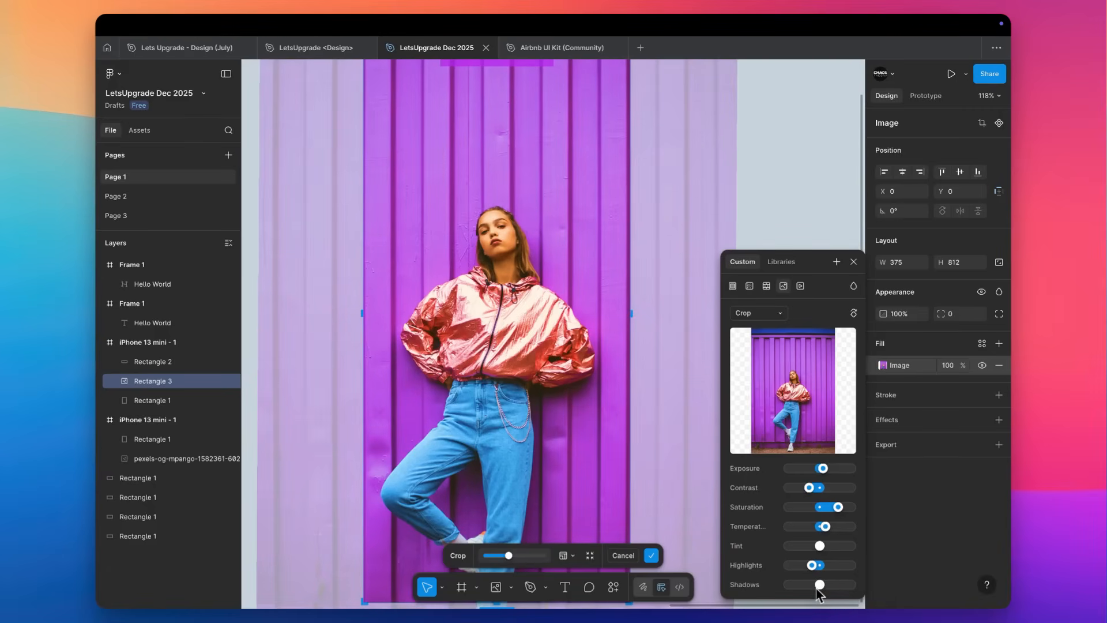
click(772, 157)
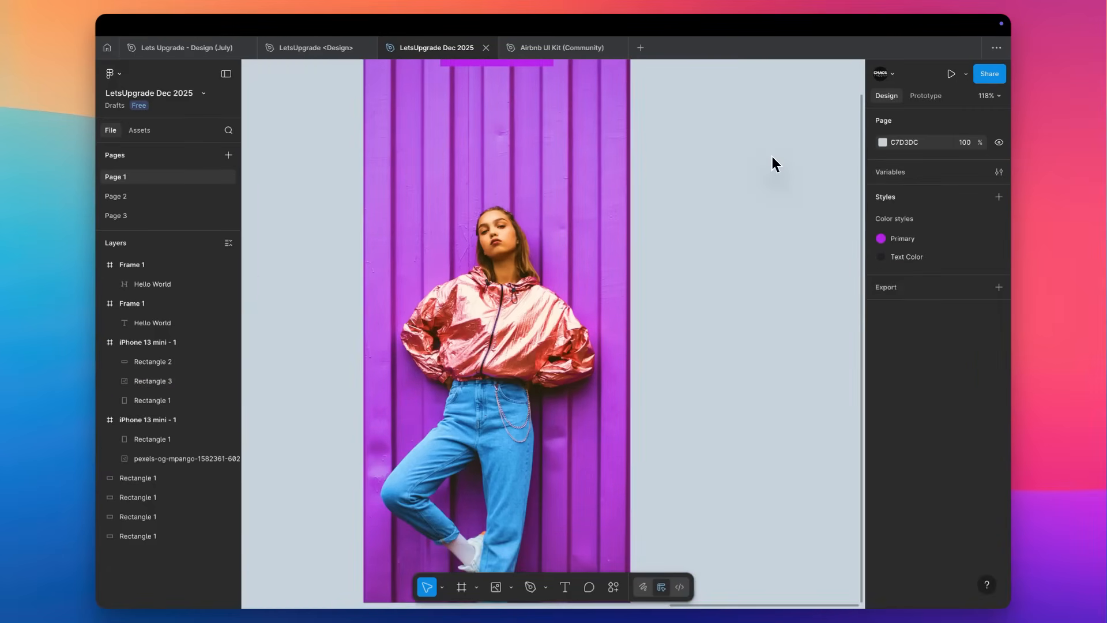
Shift the purple rectangle down from the frame's top edge into the empty area above the model's head, keeping it horizontally centred.
scroll(773, 157, up, 2)
scroll(773, 157, down, 1)
scroll(772, 156, down, 3)
scroll(770, 154, right, 3)
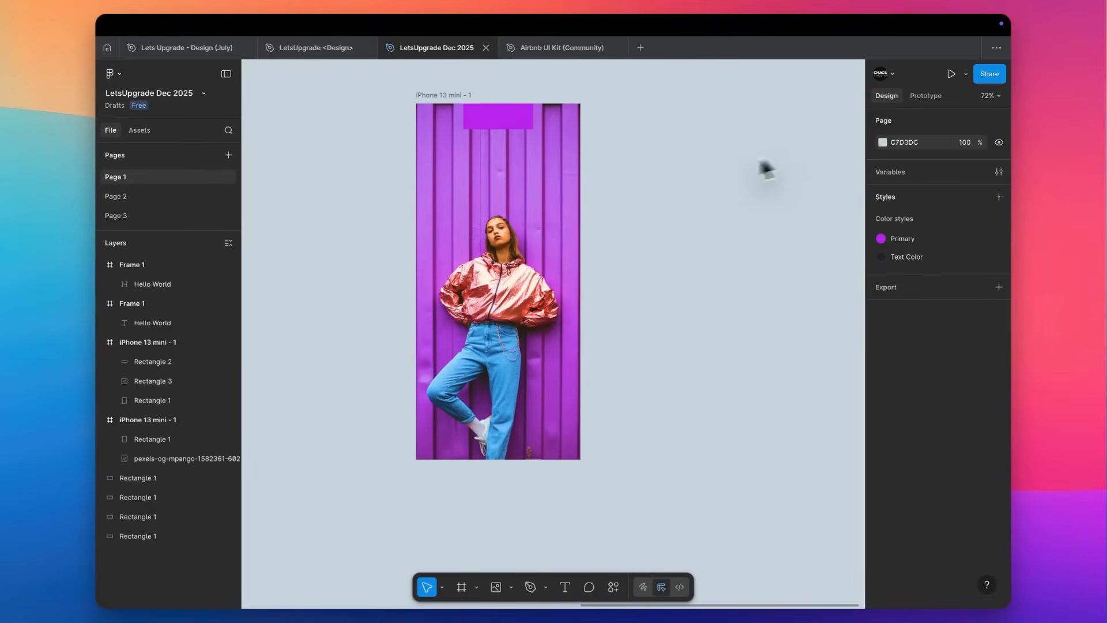
click(510, 121)
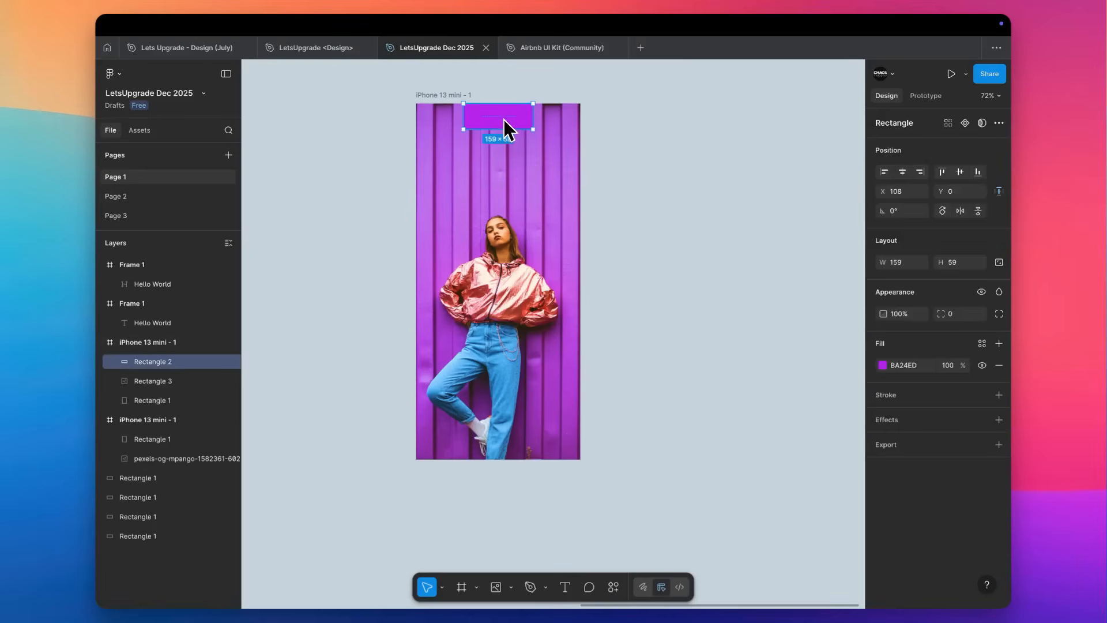
scroll(503, 130, up, 5)
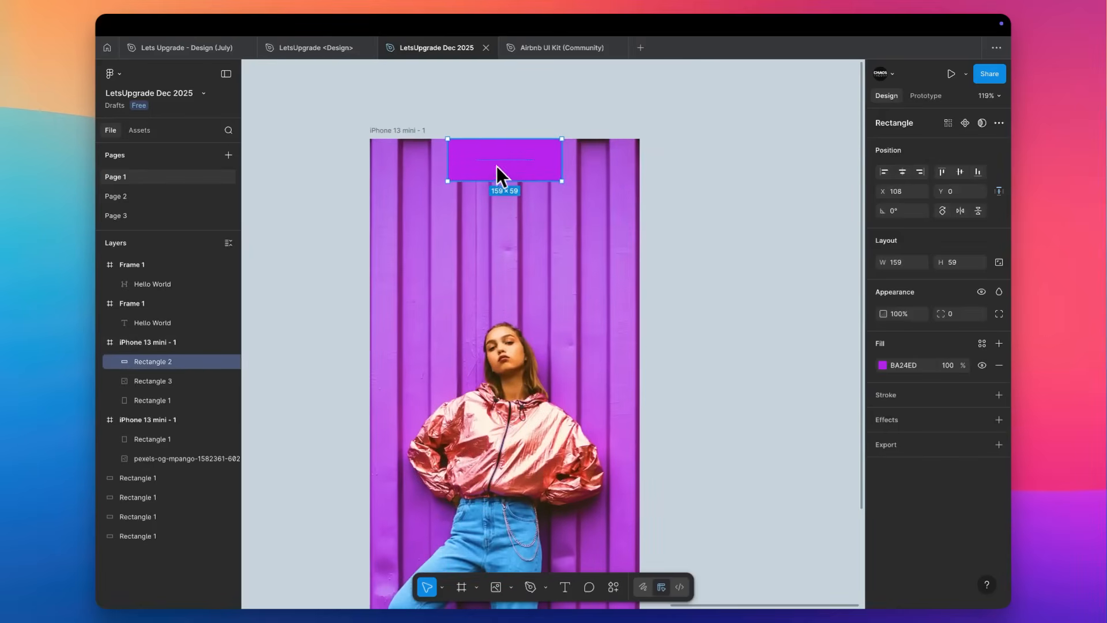
scroll(498, 167, down, 2)
scroll(500, 168, down, 4)
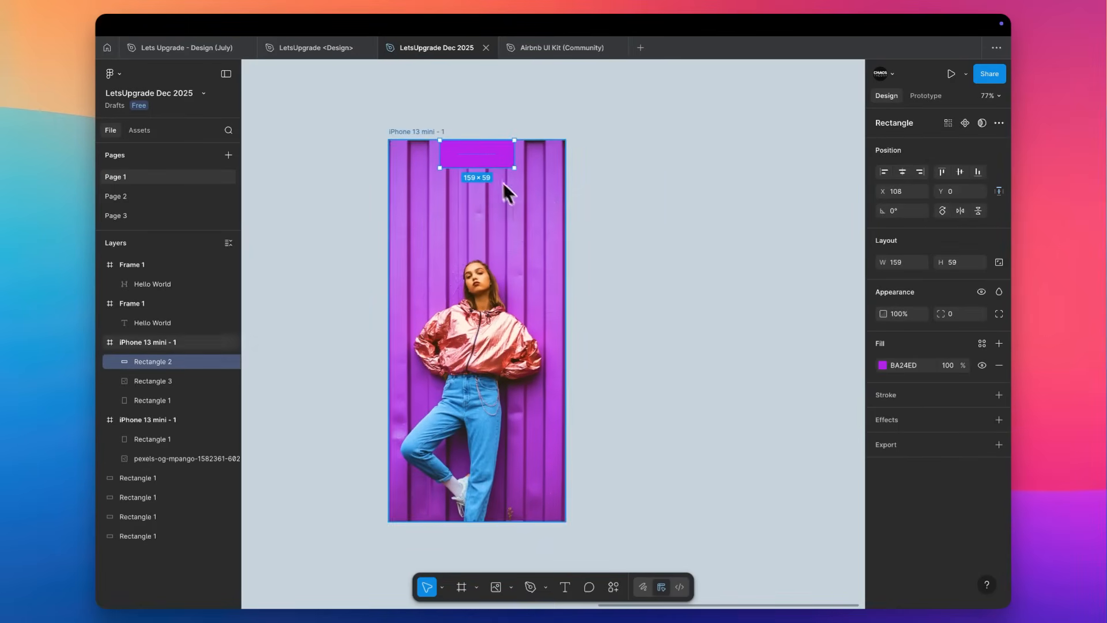
click(660, 186)
Switch to Safari and search Google Images for "brand logo fashion" in a new tab.
key(super+Tab)
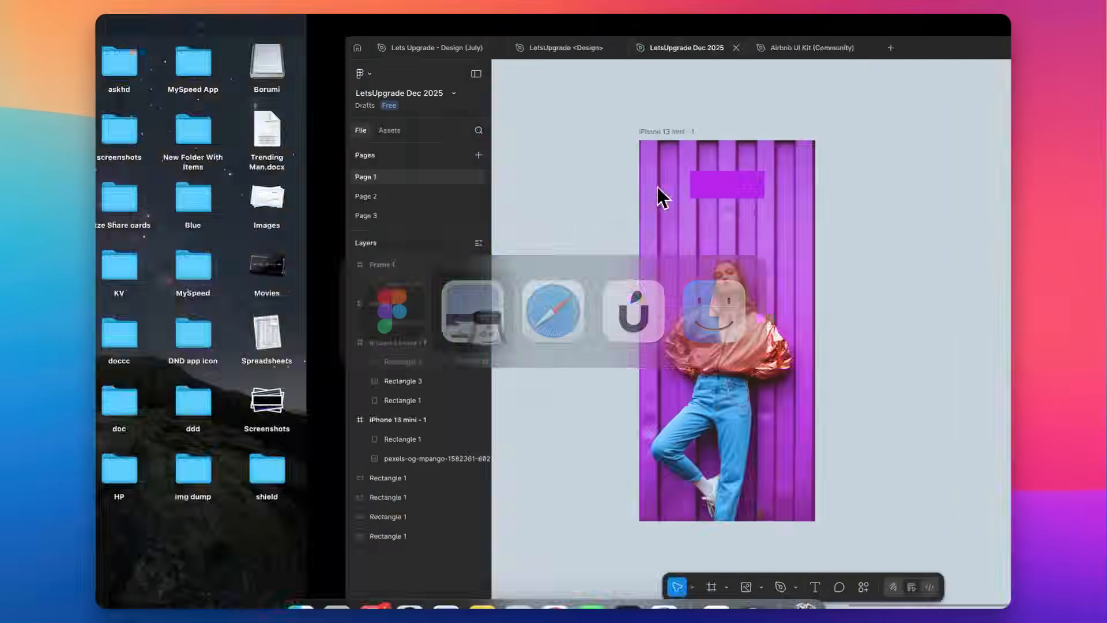
key(super+Tab)
key(super+Tab)
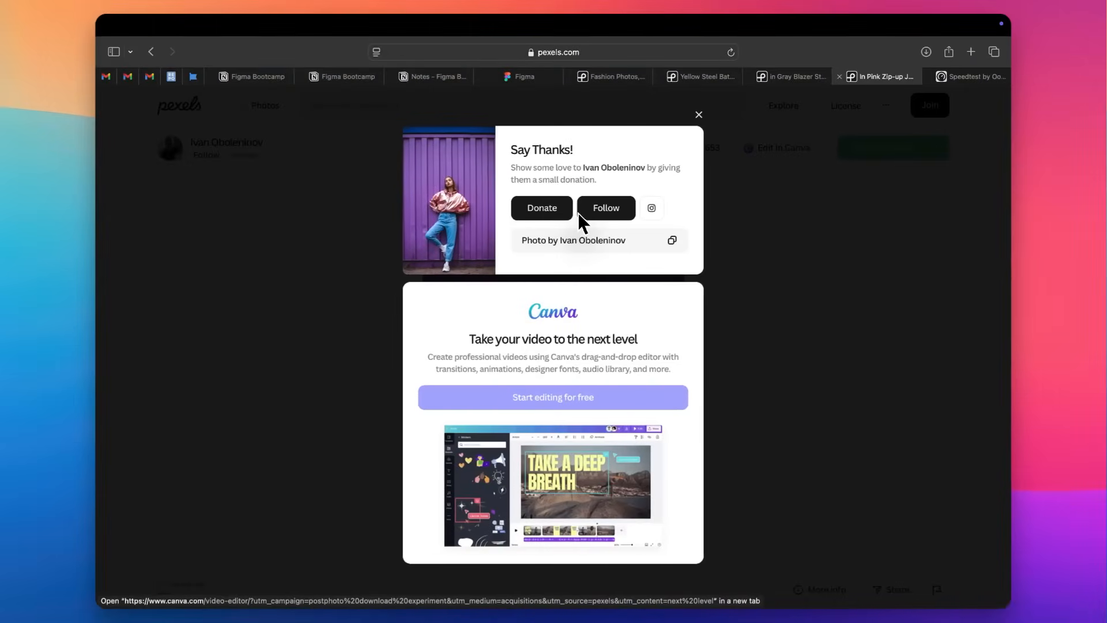
key(super+t)
text(brand l)
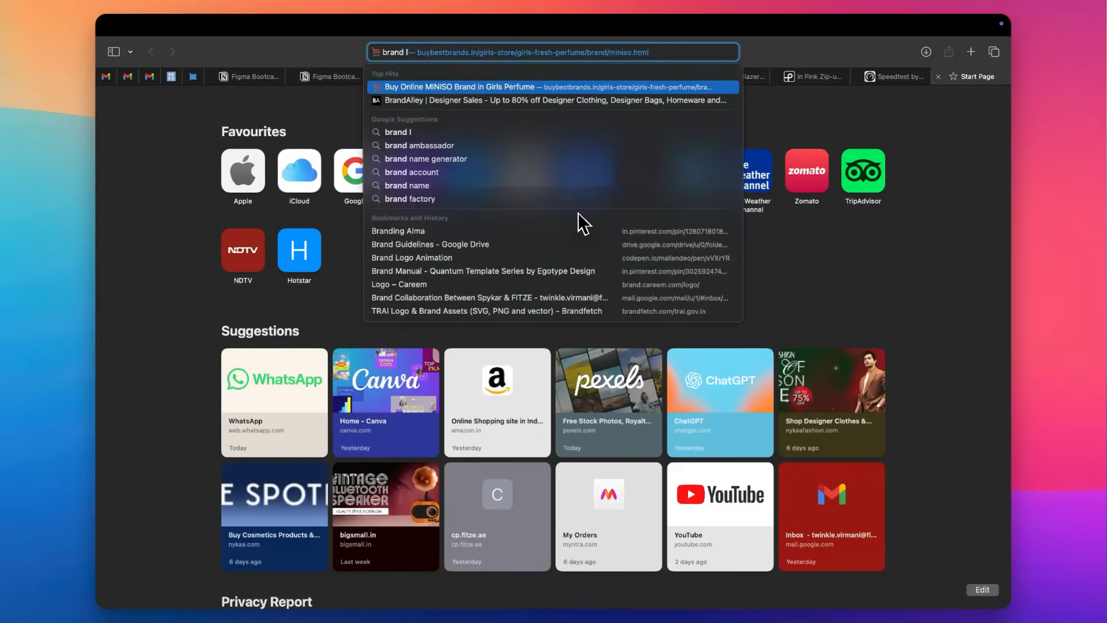
text(ogo fashion)
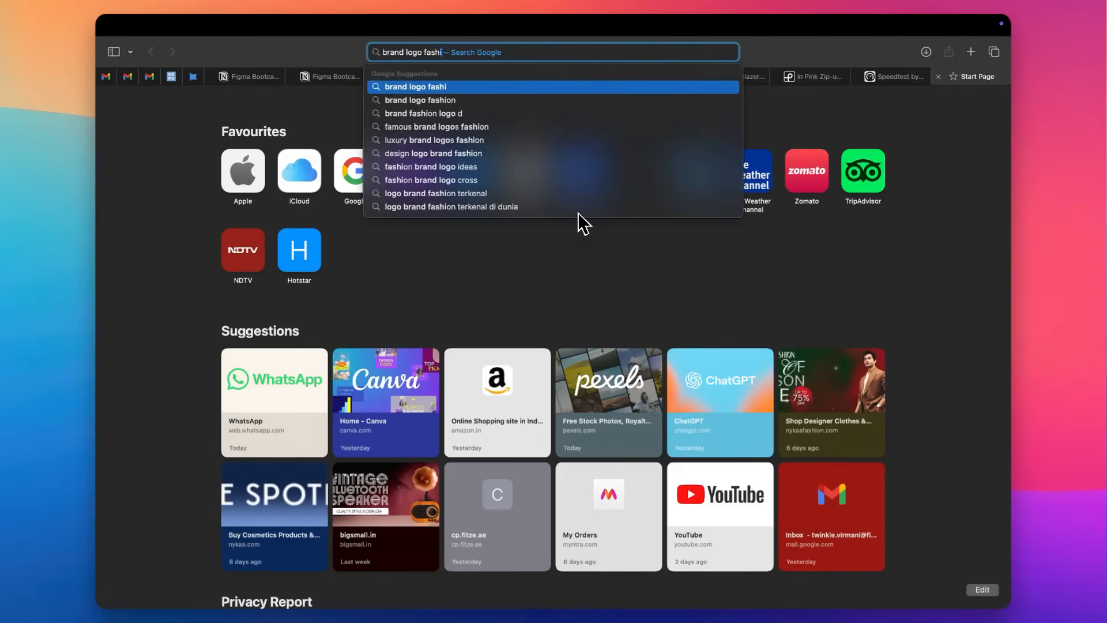
key(Return)
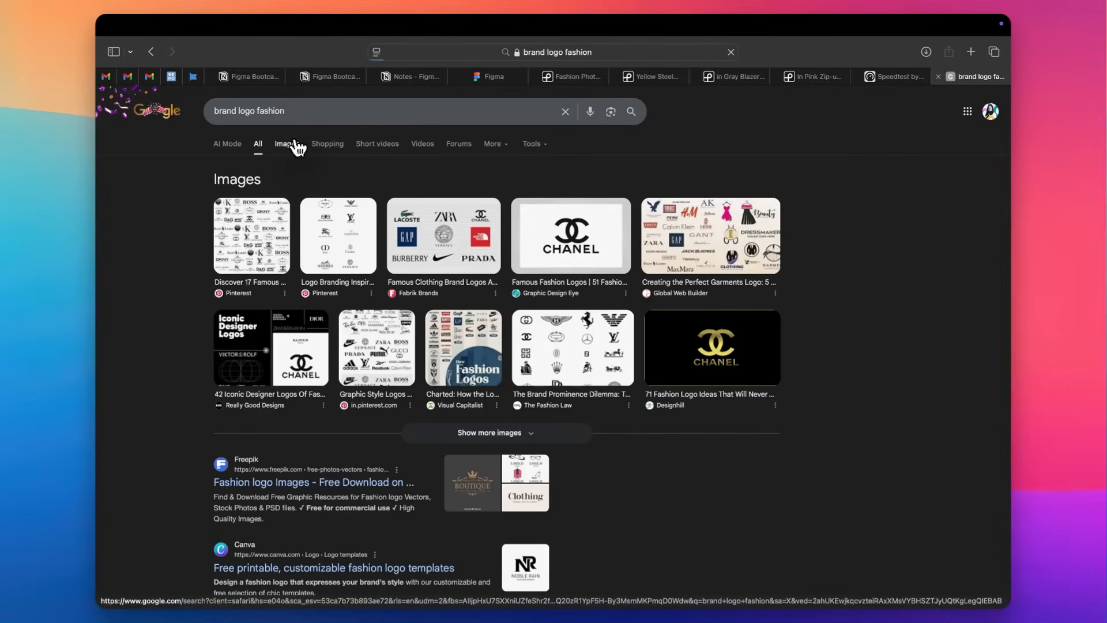
click(288, 143)
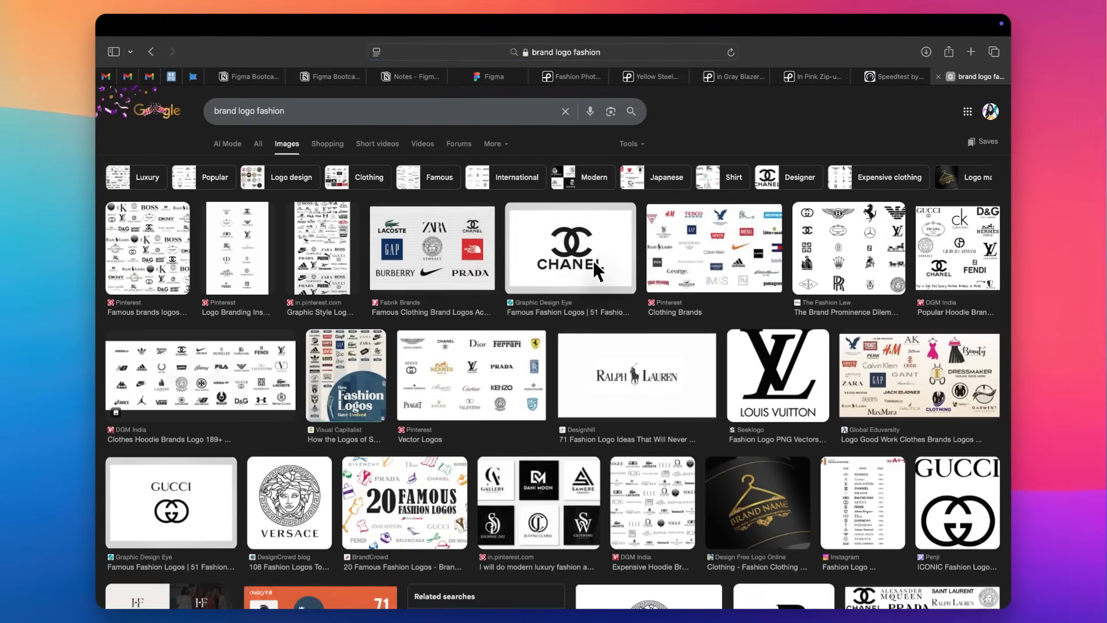
Preview the Gucci logo among the image results, and restrict the results to the Transparent color option.
scroll(410, 426, down, 4)
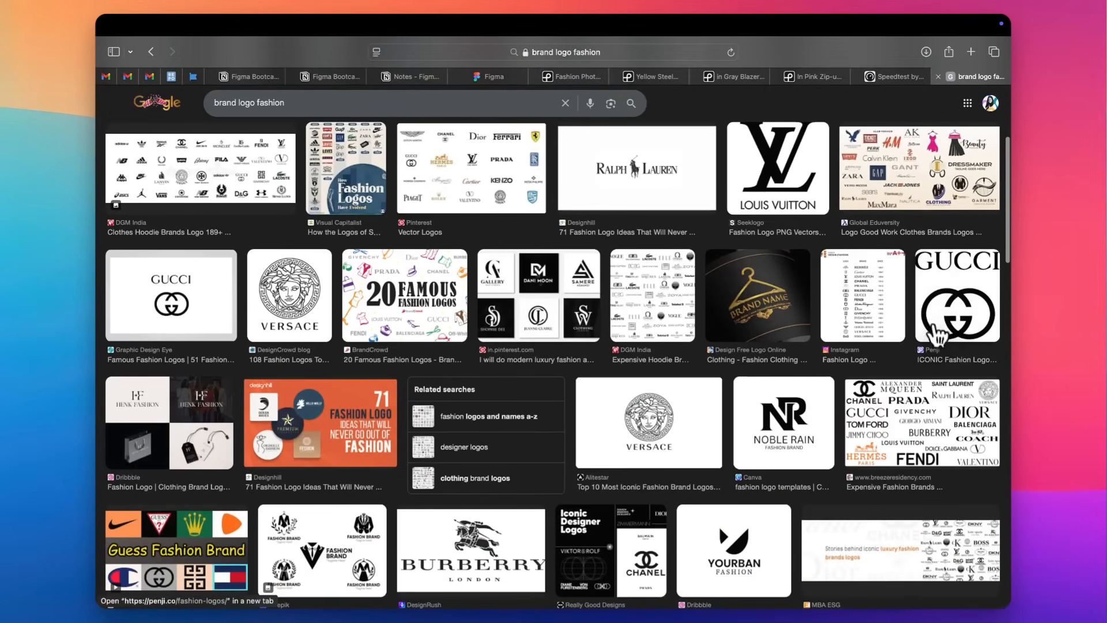
click(957, 306)
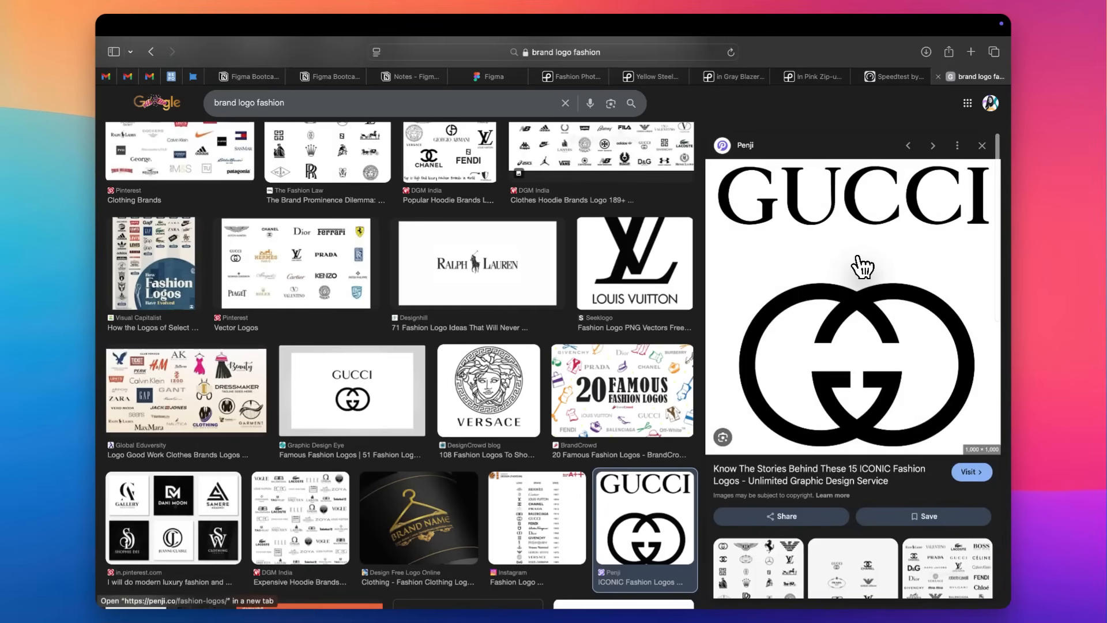
scroll(697, 259, up, 5)
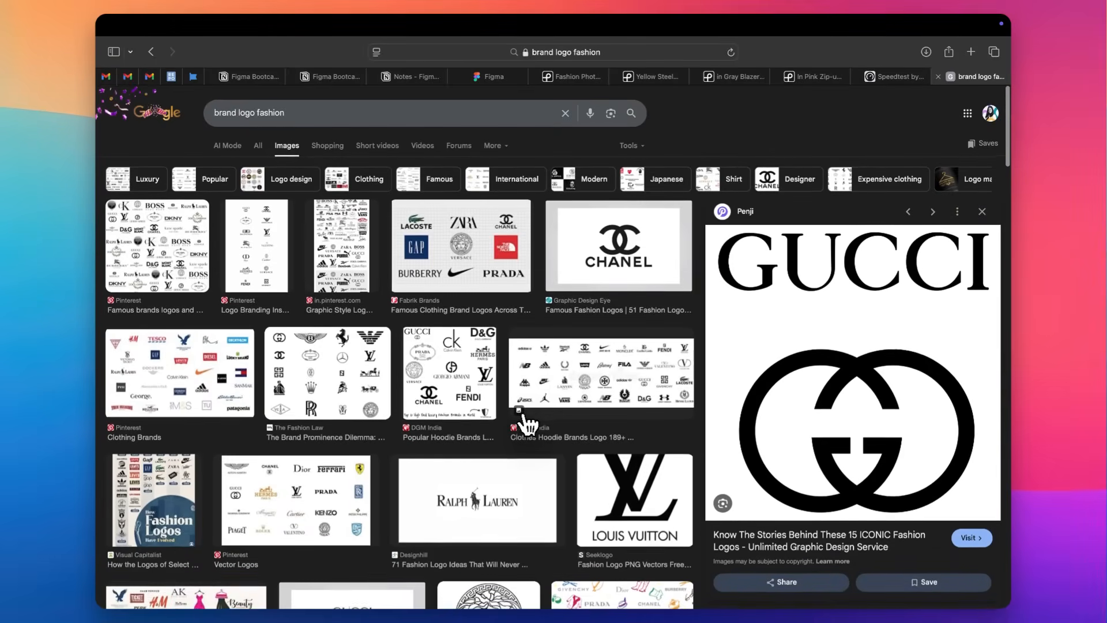
click(640, 145)
mouse_move(647, 218)
mouse_move(662, 182)
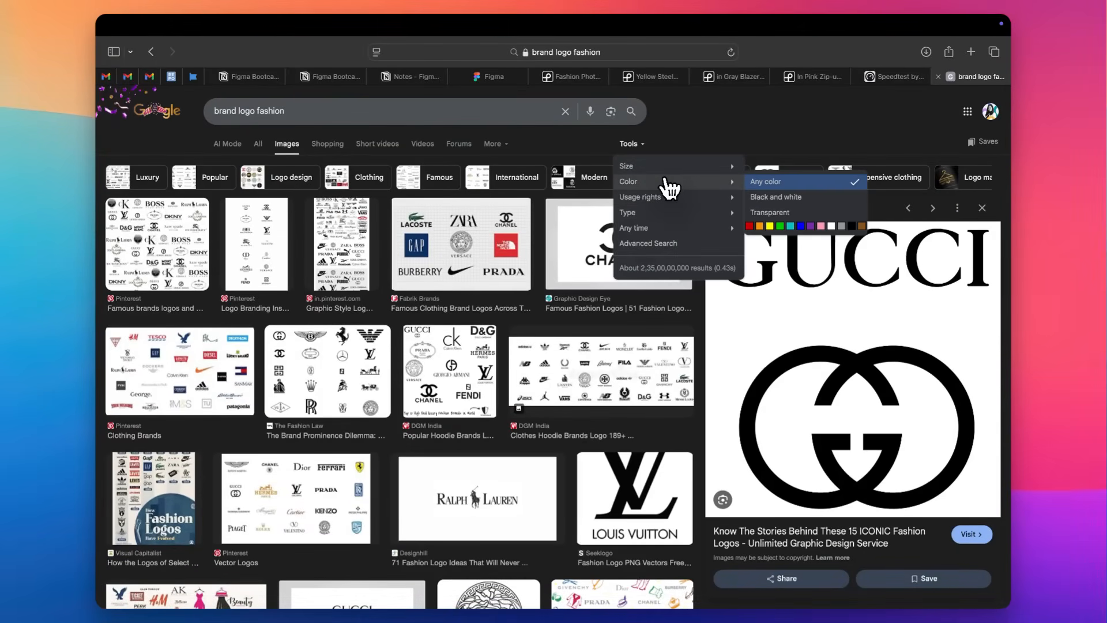
click(770, 213)
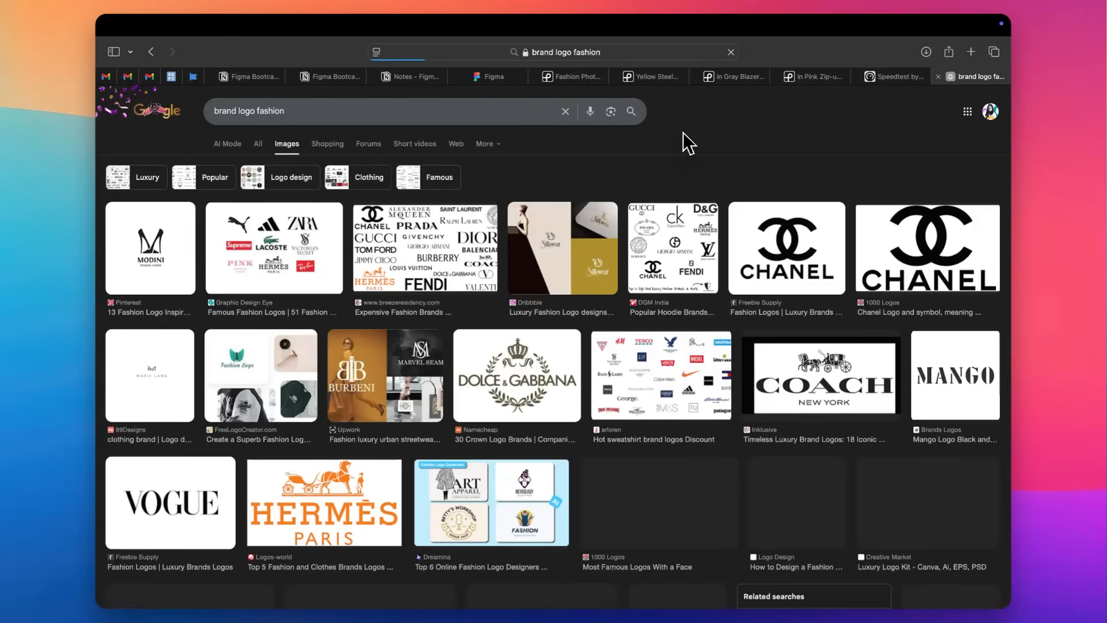
Preview the Modini and Chanel logos, and copy the Chanel logo image from the Freebie Supply result.
click(176, 263)
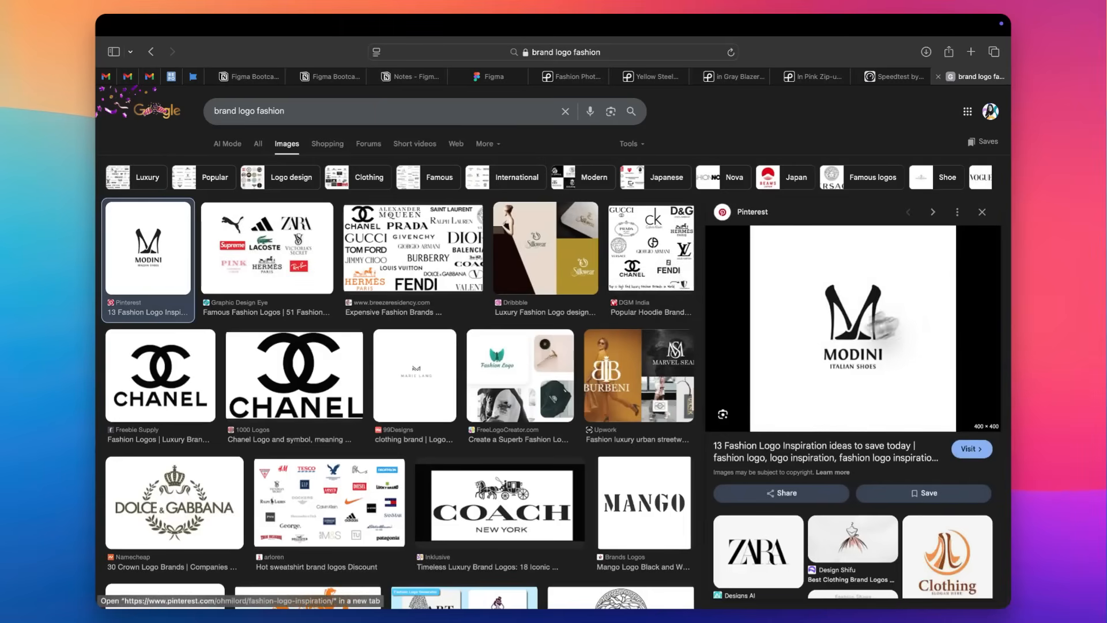
click(157, 386)
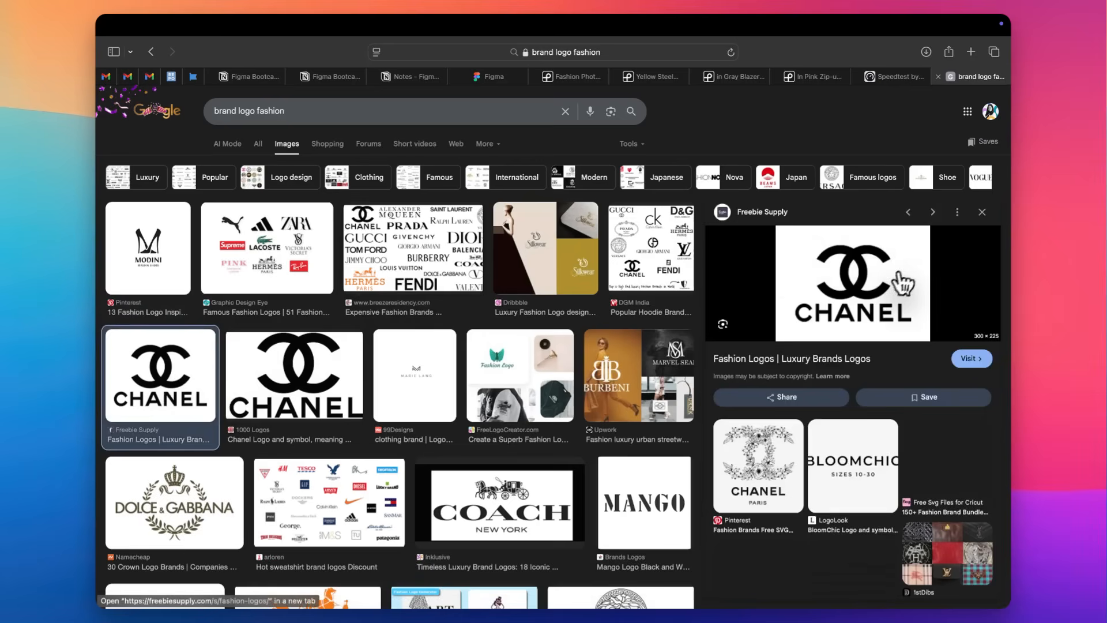
right_click(903, 263)
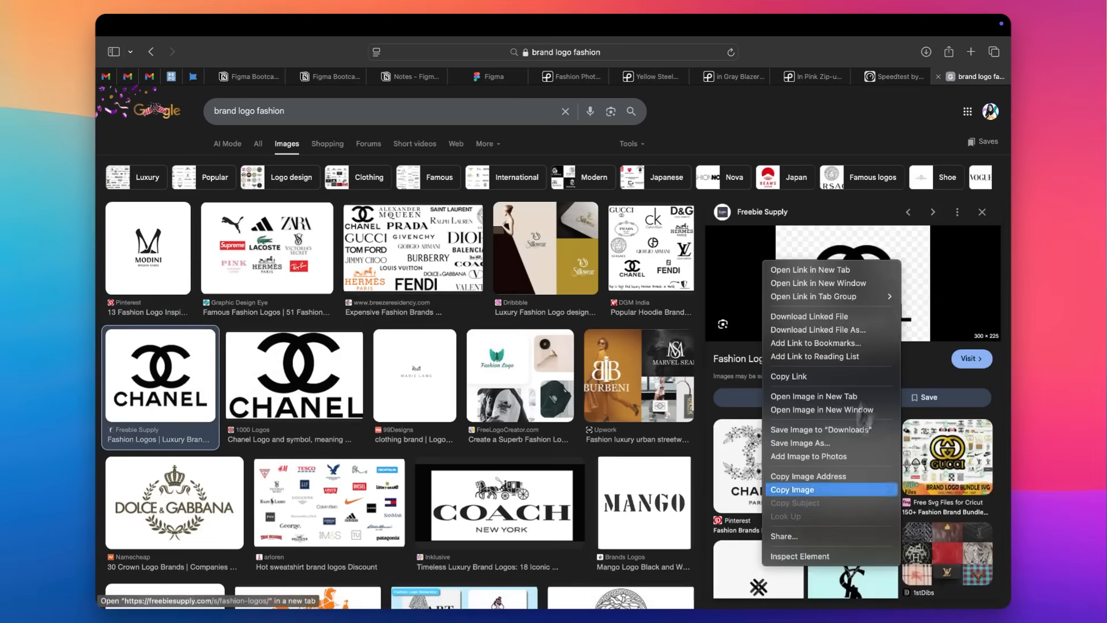
click(819, 489)
Switch back to Figma, paste the copied Chanel logo and place it centred over the purple rectangle.
key(ctrl+Left)
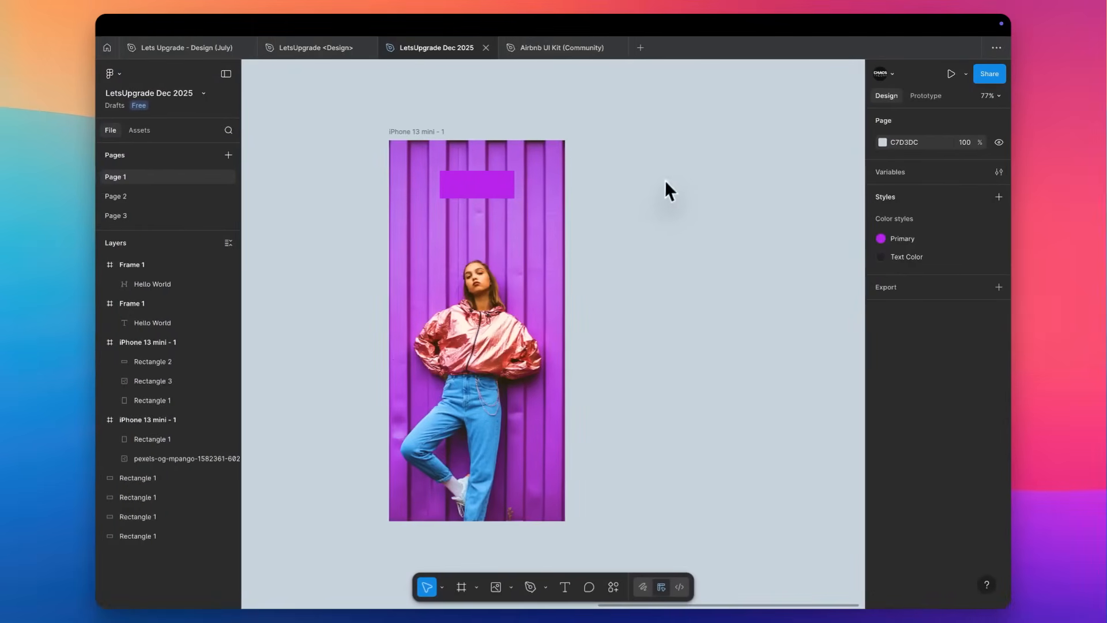
key(super+v)
drag(556, 282, 476, 190)
click(661, 180)
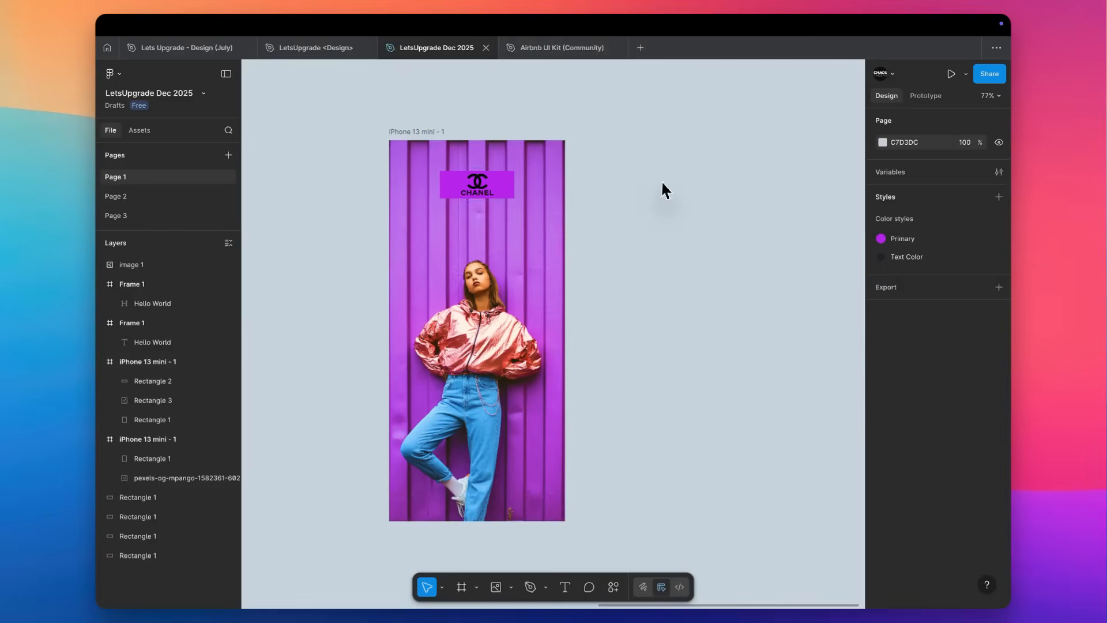
Delete the purple rectangle behind the Chanel logo.
click(514, 186)
key(Delete)
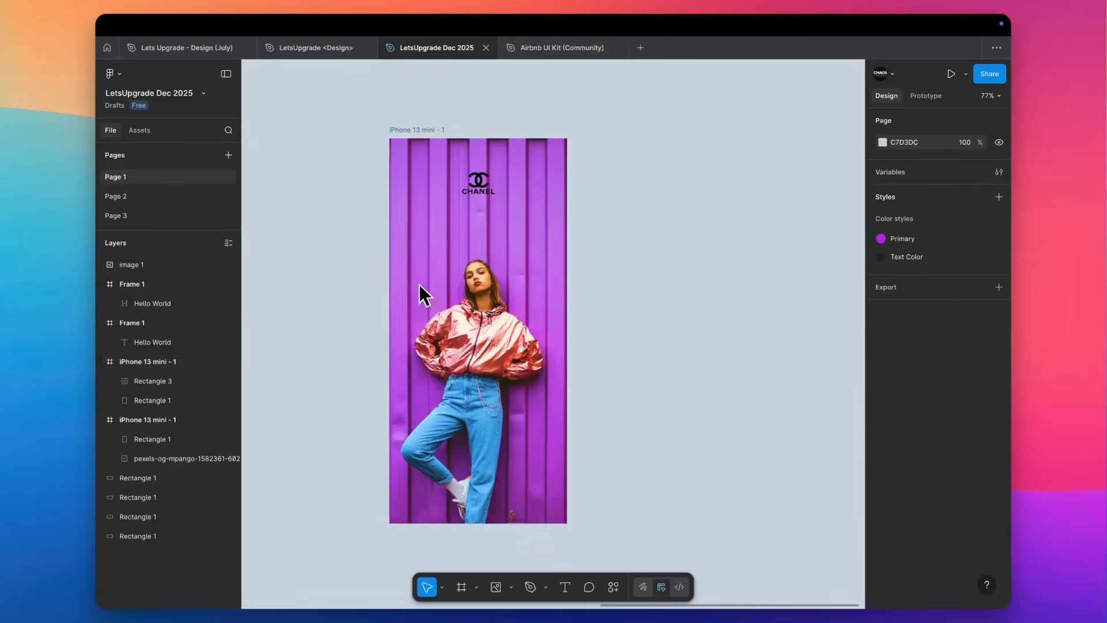
scroll(418, 285, up, 5)
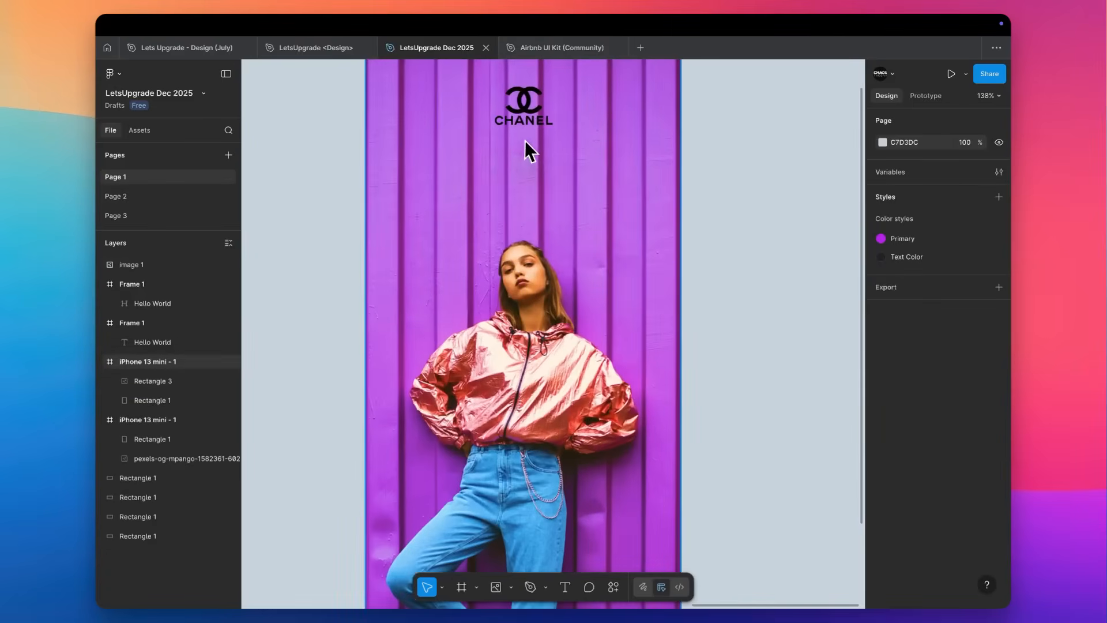
scroll(527, 145, down, 3)
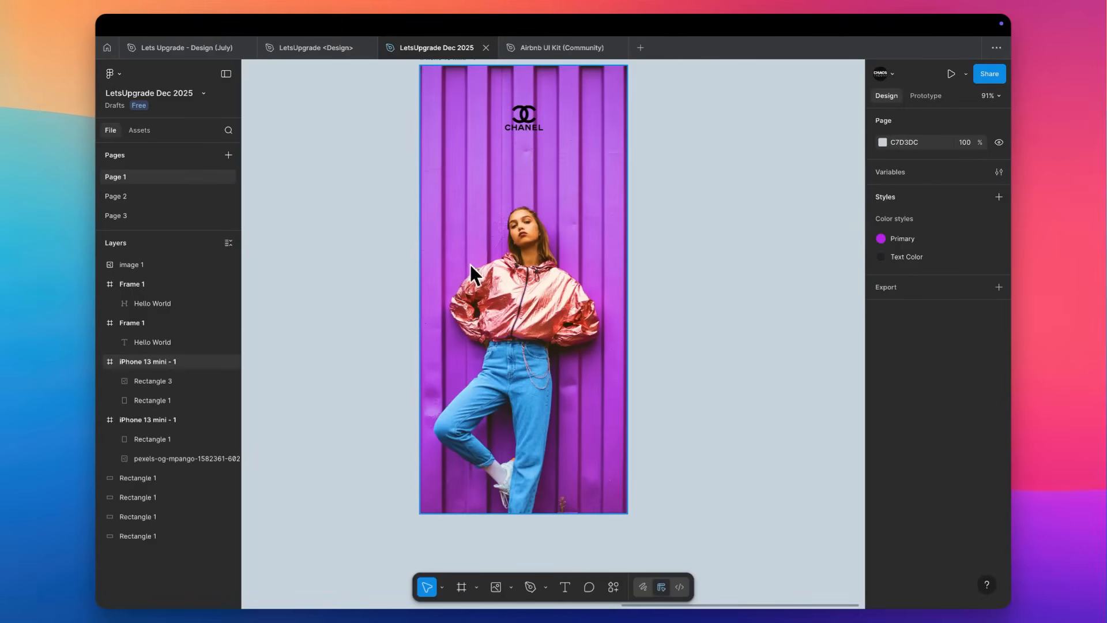
Draw a 375 × 132 rectangle across the full width at the top of the iPhone 13 mini frame with the photo.
scroll(579, 197, up, 2)
key(r)
mouse_move(452, 124)
mouse_down()
mouse_move(655, 163)
mouse_move(656, 196)
mouse_up()
scroll(656, 196, down, 2)
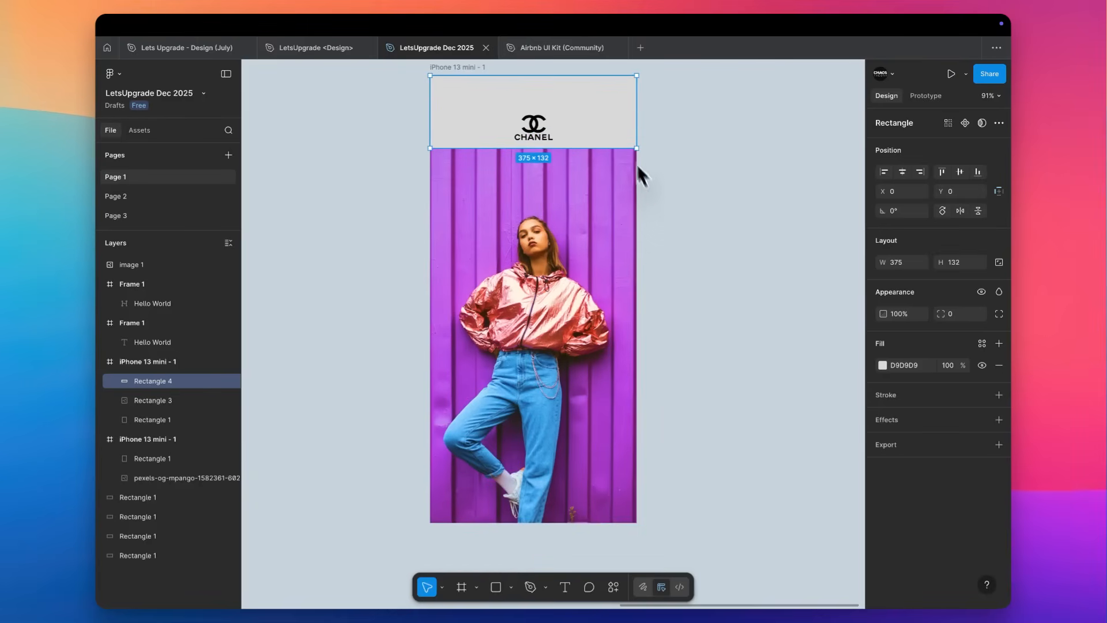
Shift the Chanel logo slightly lower and reposition the grey rectangle flush with the frame's top edge.
mouse_move(611, 106)
mouse_down()
mouse_move(662, 329)
mouse_move(663, 410)
mouse_up()
drag(540, 127, 542, 148)
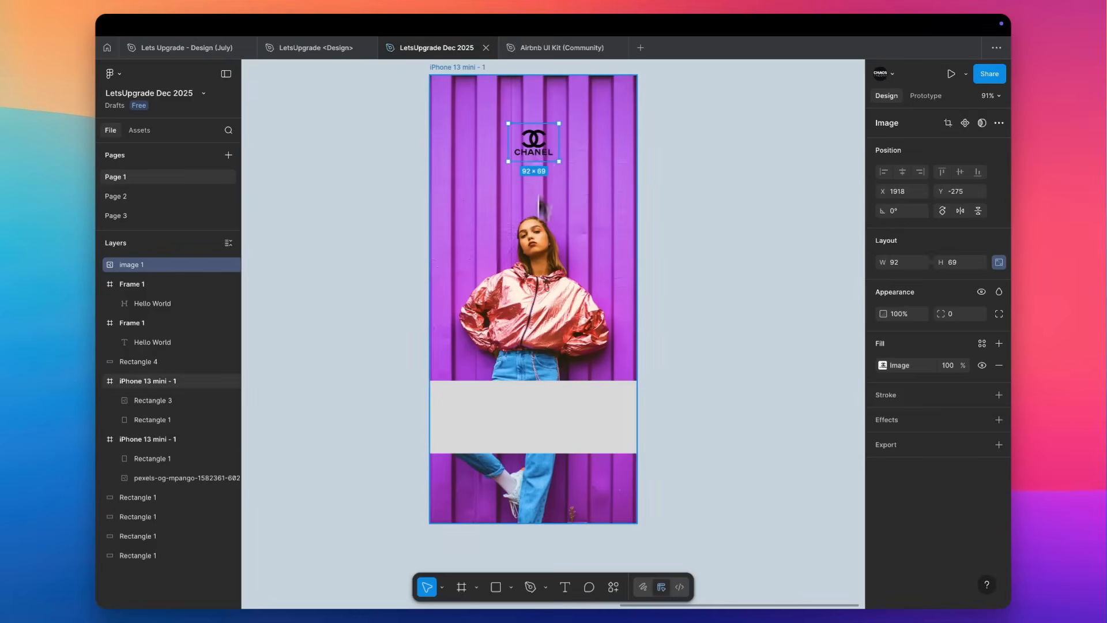
drag(521, 410, 528, 108)
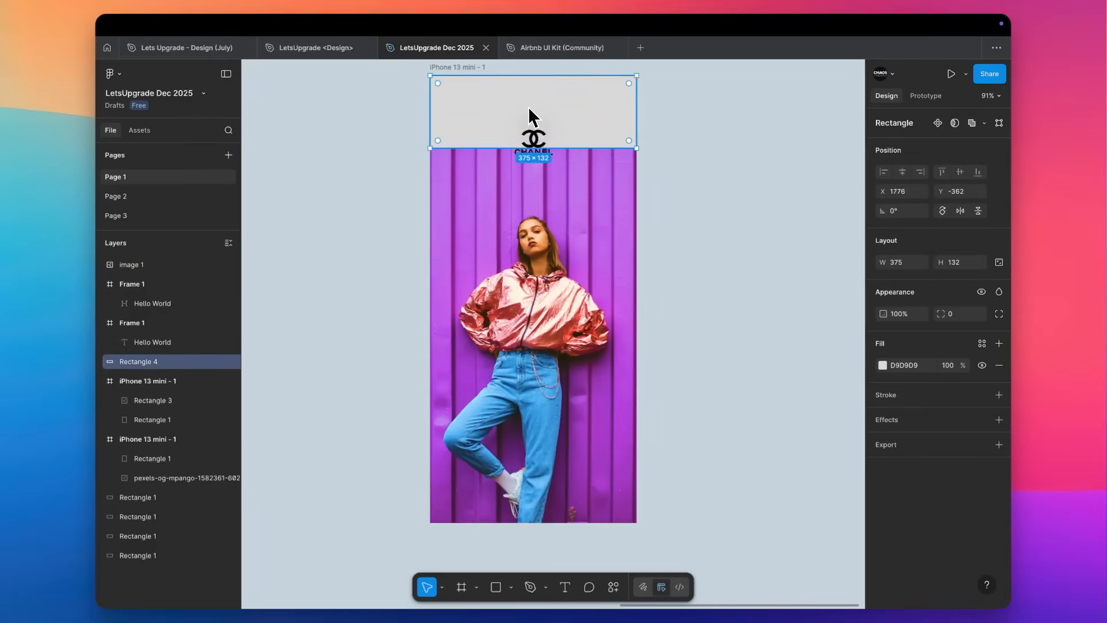
Fill the top rectangle with the dark purple 7A2280 sampled from the wall in the photo.
scroll(529, 107, up, 5)
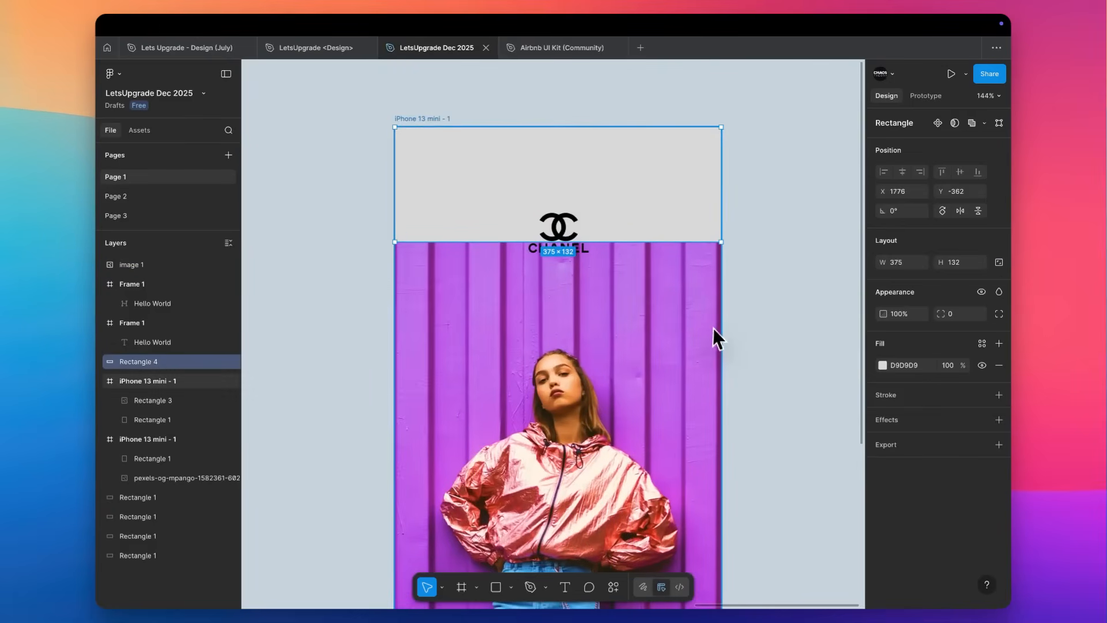
key(i)
click(636, 310)
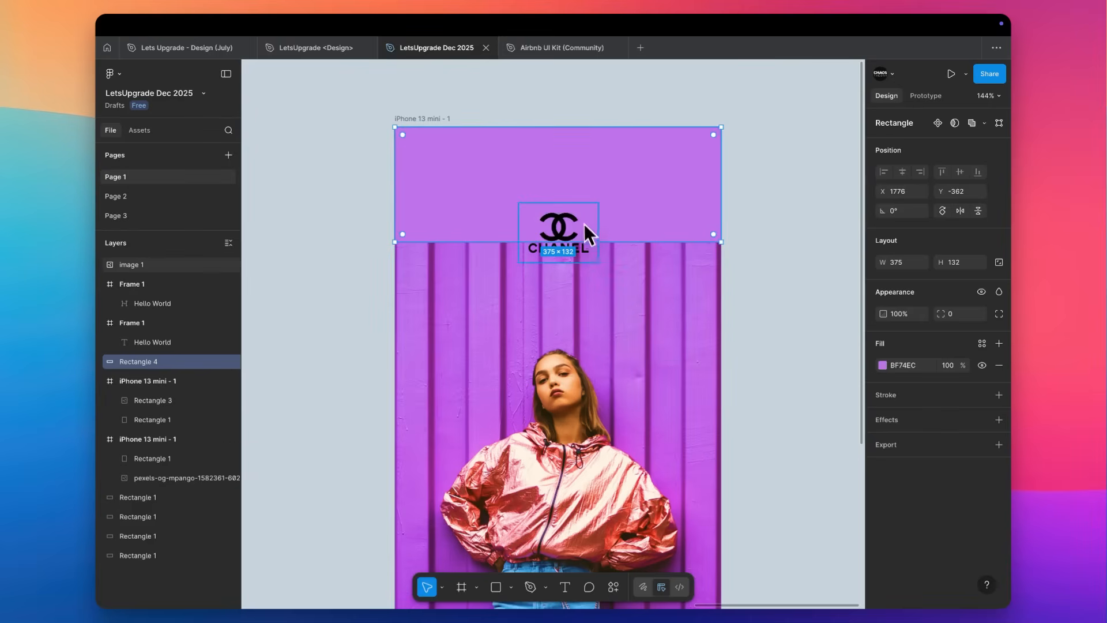
key(i)
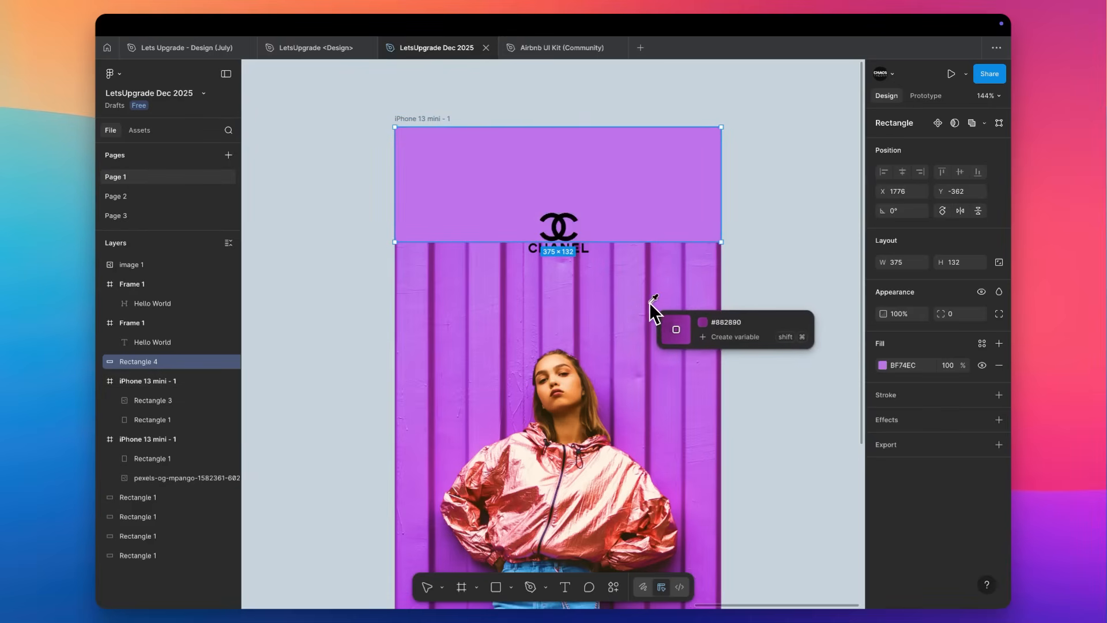
click(650, 303)
Change the rectangle's fill to a linear gradient with both stops 7A2280, fading from 100% to 0% opacity.
click(883, 366)
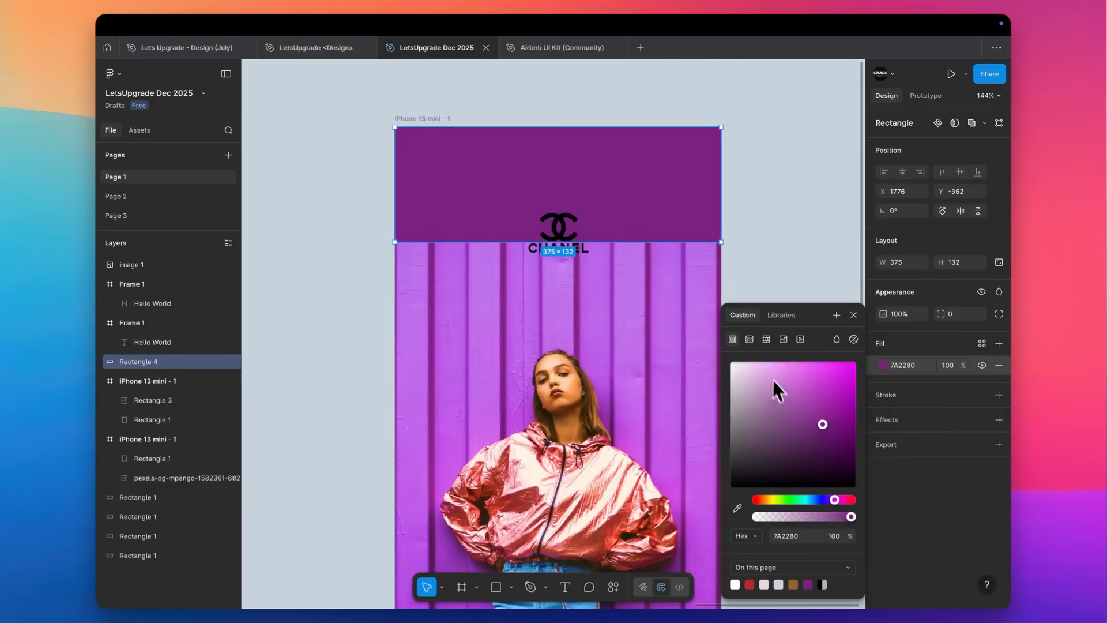
click(750, 340)
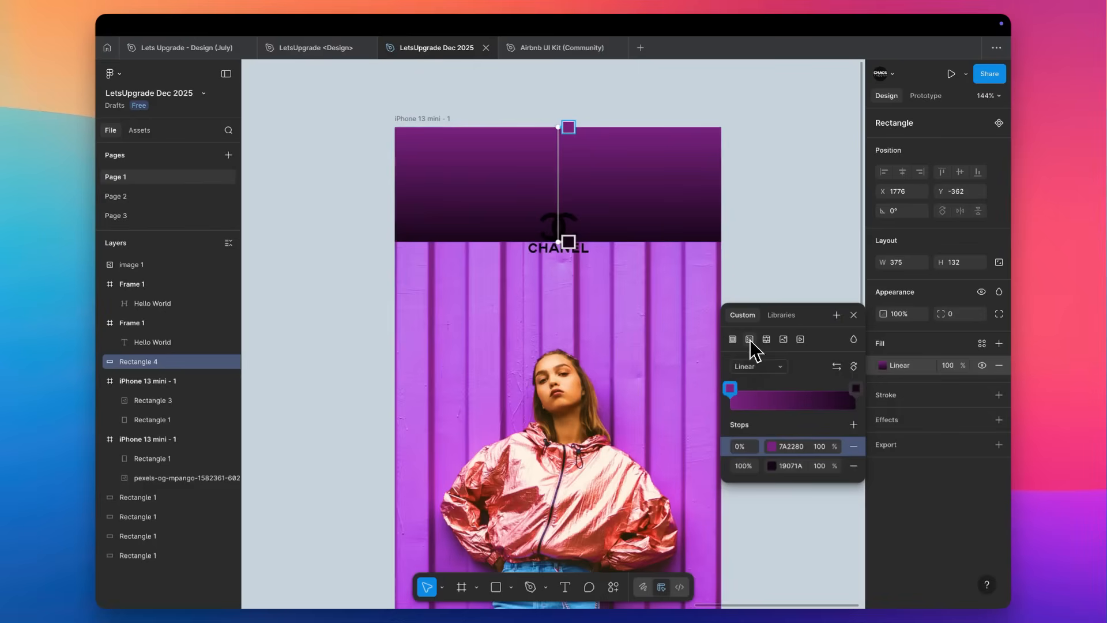
click(795, 446)
key(super+c)
click(792, 465)
key(super+v)
key(Tab)
click(568, 244)
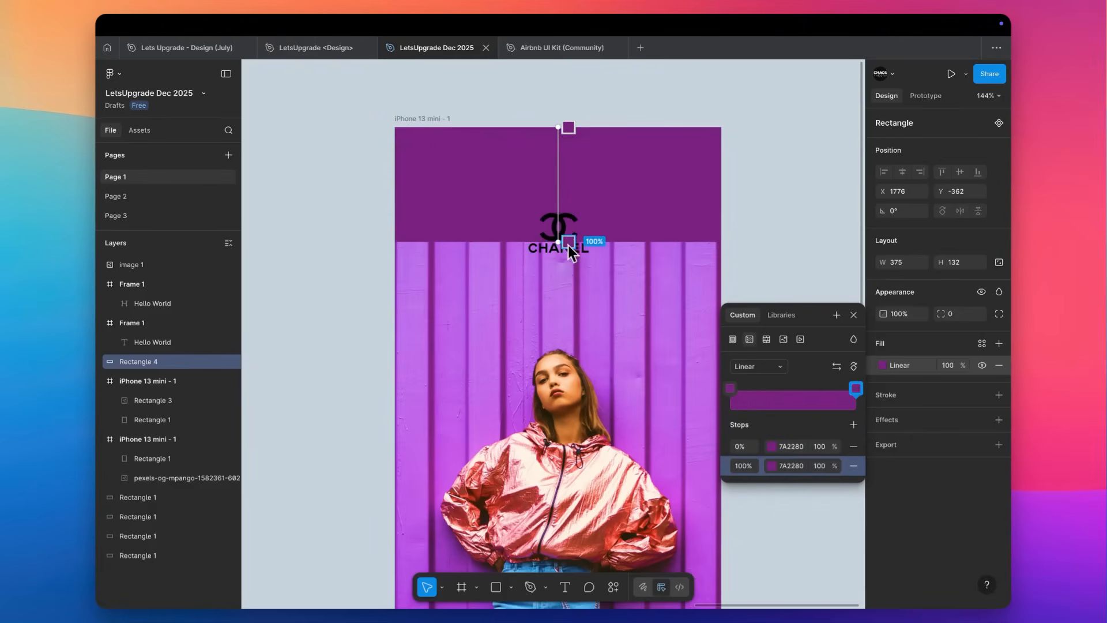
text(0)
key(Return)
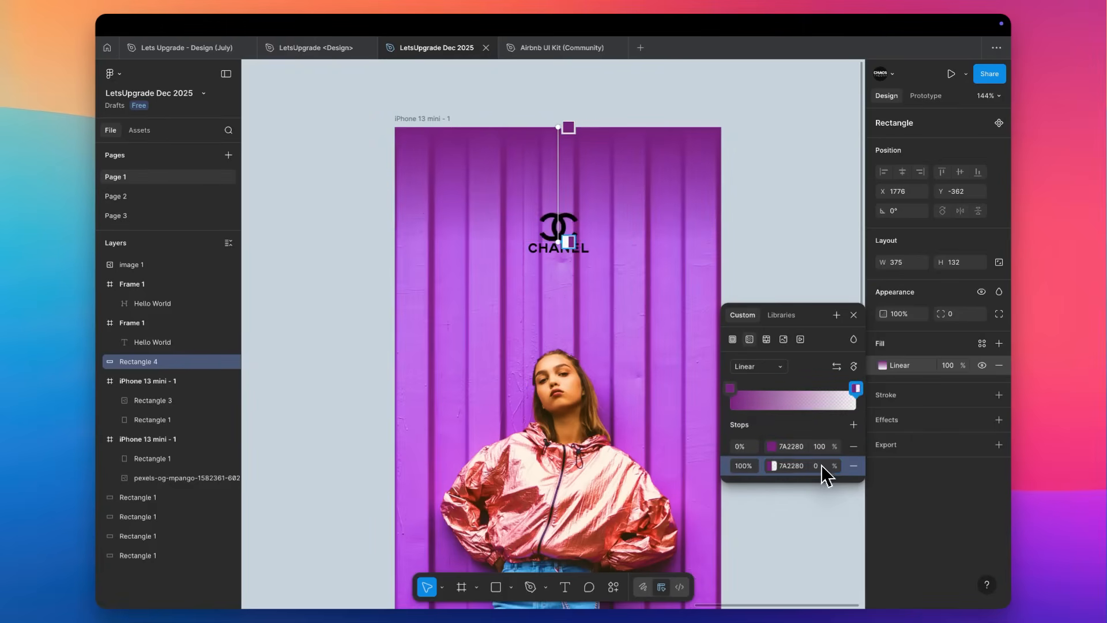
Extend the gradient rectangle downward to a height of about 235, ending just above the model's head.
click(821, 144)
click(561, 174)
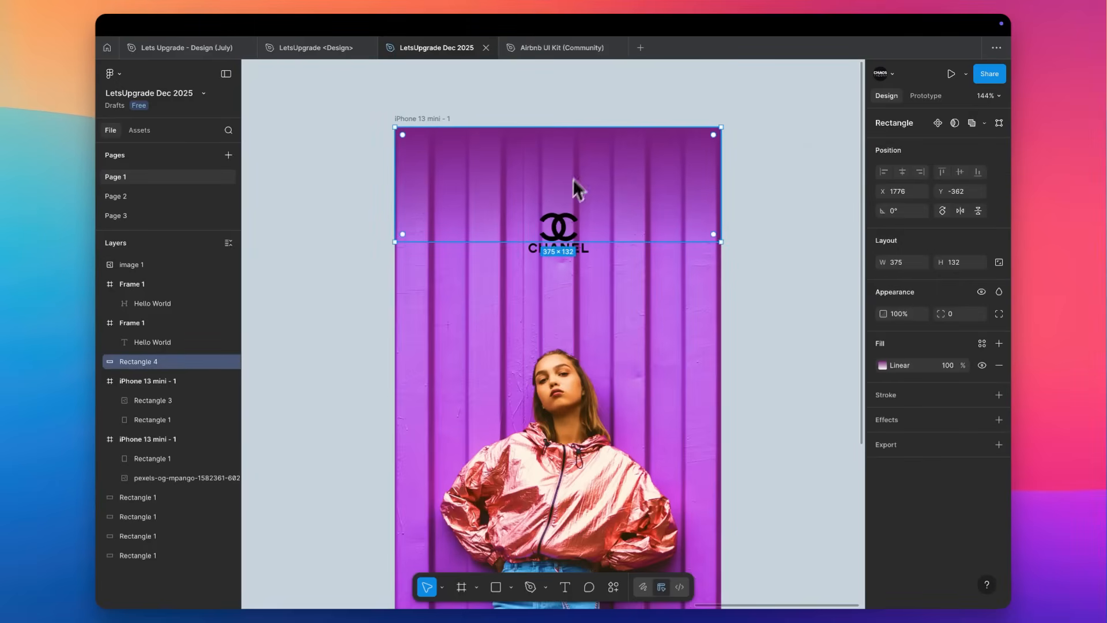
drag(559, 242, 554, 332)
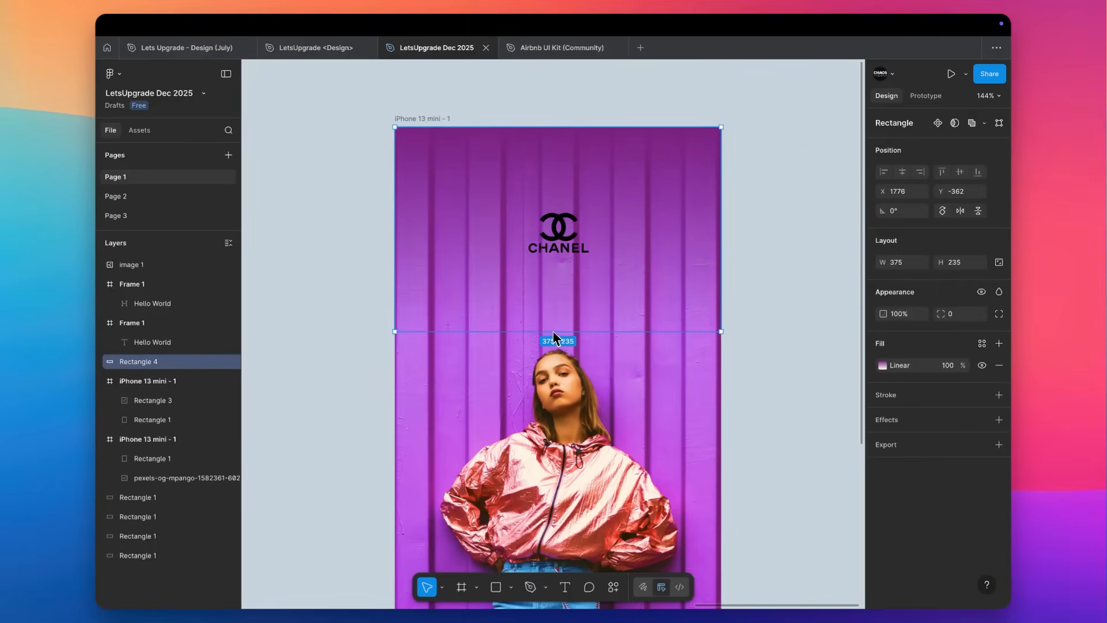
click(760, 232)
Enlarge the Chanel logo to about 146 × 109 and raise its image exposure to the maximum.
click(585, 242)
drag(603, 236, 625, 243)
click(883, 365)
drag(819, 469, 947, 474)
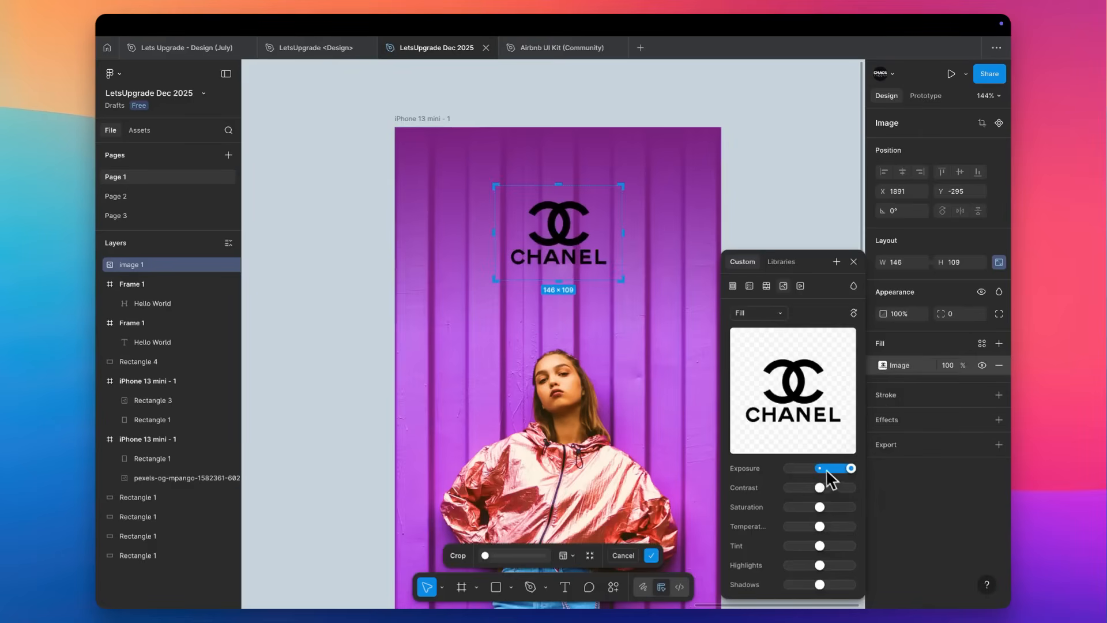
click(812, 209)
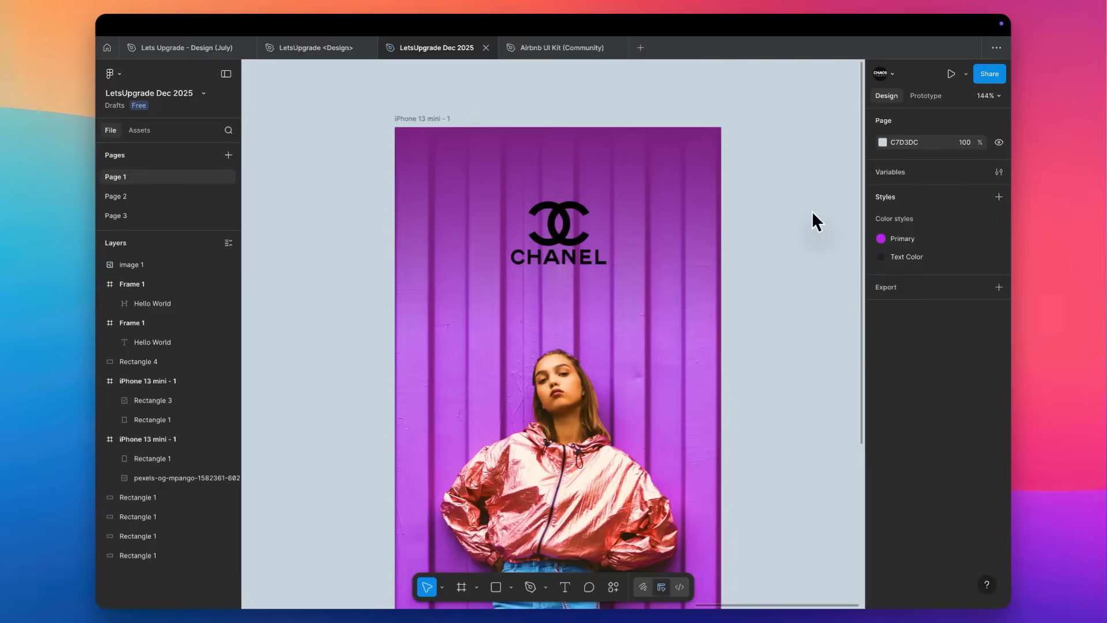
Try to lighten the Chanel logo with maximum saturation, highlights and shadows, minimum contrast, and adjusted temperature and tint.
click(584, 236)
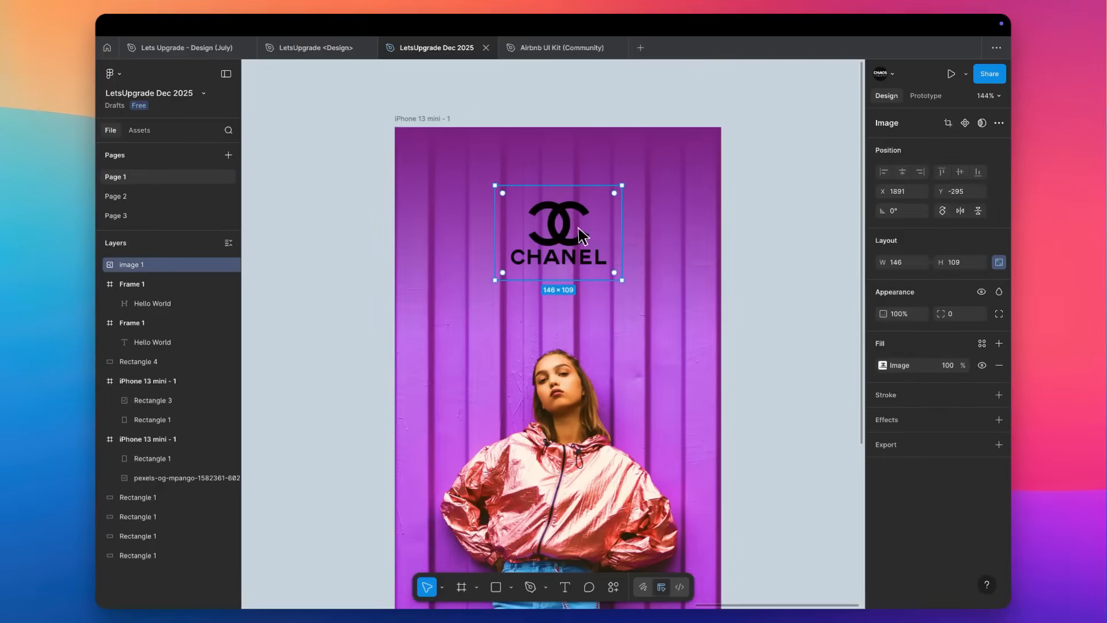
click(882, 366)
drag(820, 565, 879, 567)
drag(819, 487, 962, 506)
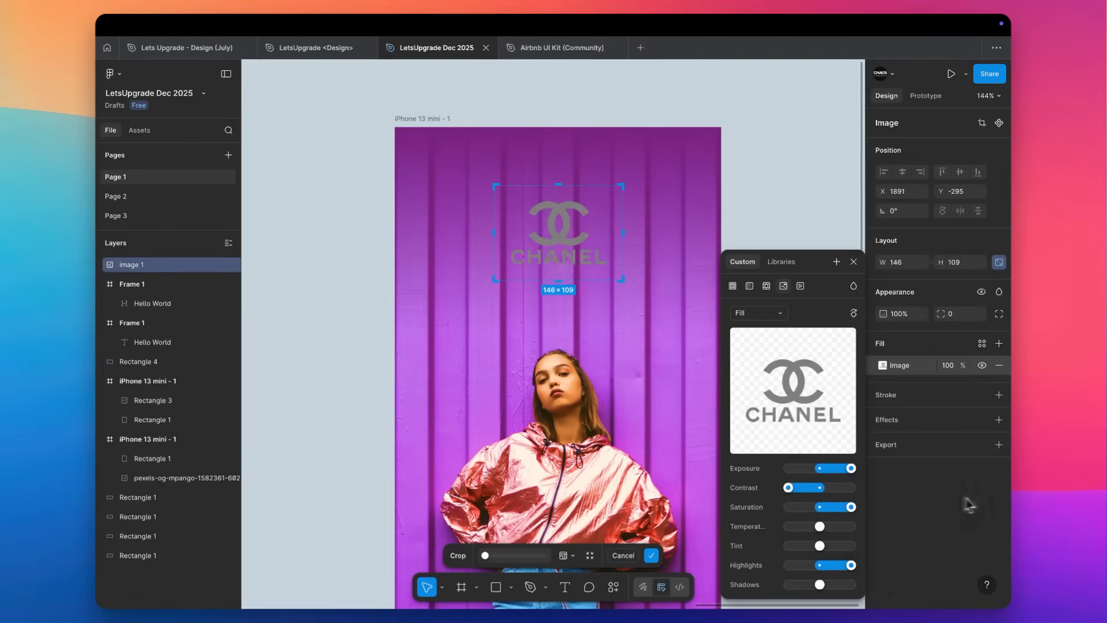
drag(850, 468, 893, 470)
drag(812, 573, 921, 579)
drag(823, 529, 721, 550)
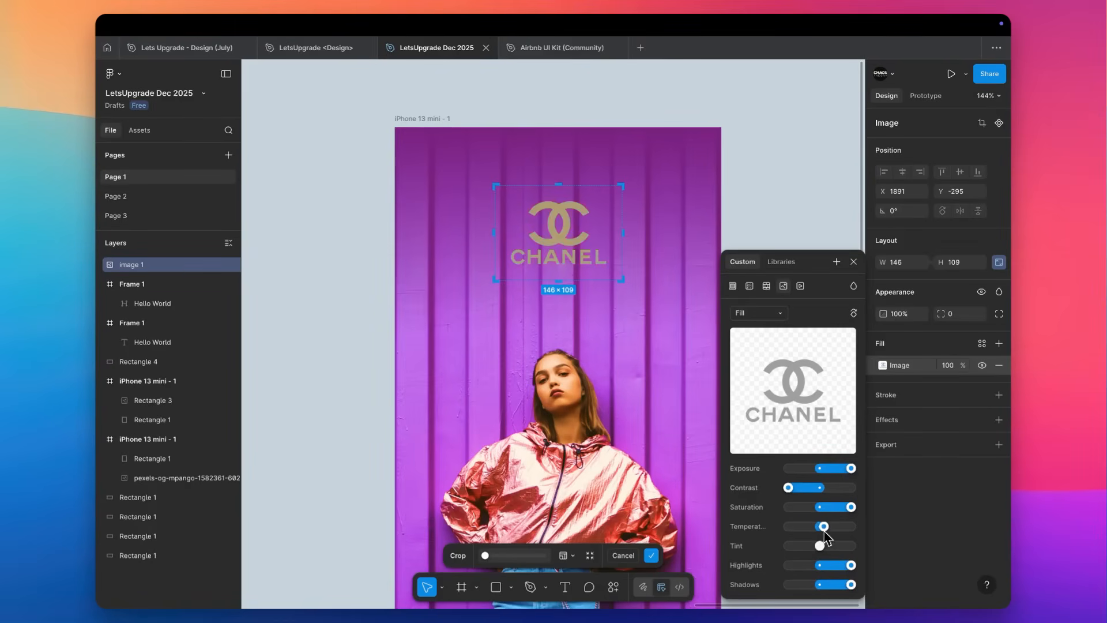
mouse_move(819, 545)
mouse_down()
mouse_move(785, 546)
mouse_move(919, 551)
mouse_move(821, 547)
mouse_up()
click(767, 182)
Switch to the browser and search Google Images for "brand logo fashion white".
key(ctrl+Right)
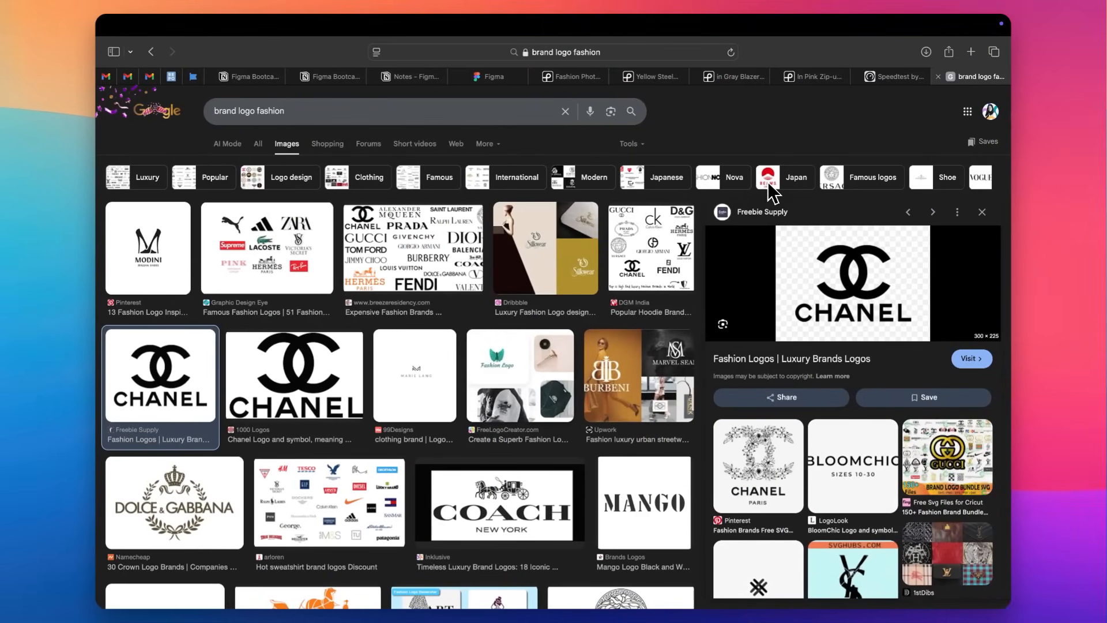
click(314, 107)
text(white)
key(Return)
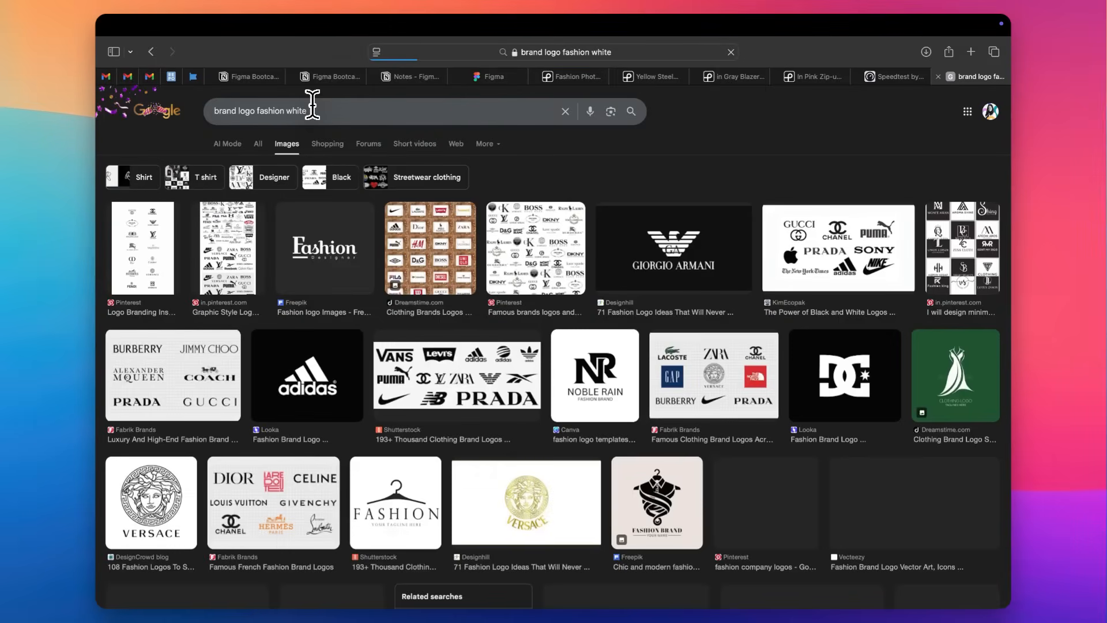
Preview the Giorgio Armani logo and restrict the image results to the Transparent color option.
click(658, 241)
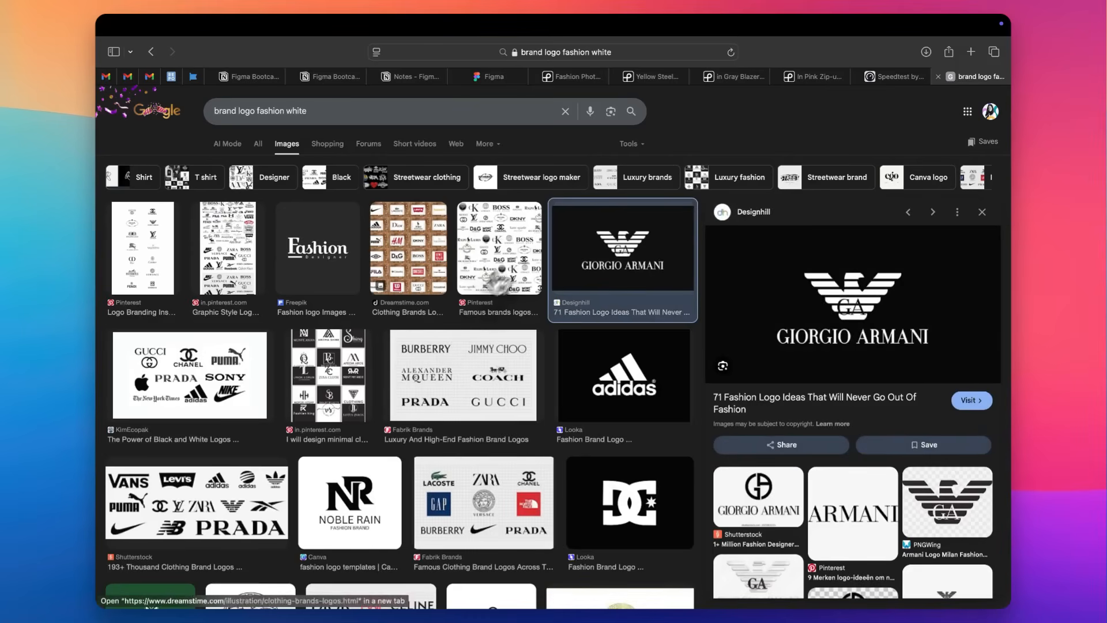
click(628, 143)
mouse_move(733, 183)
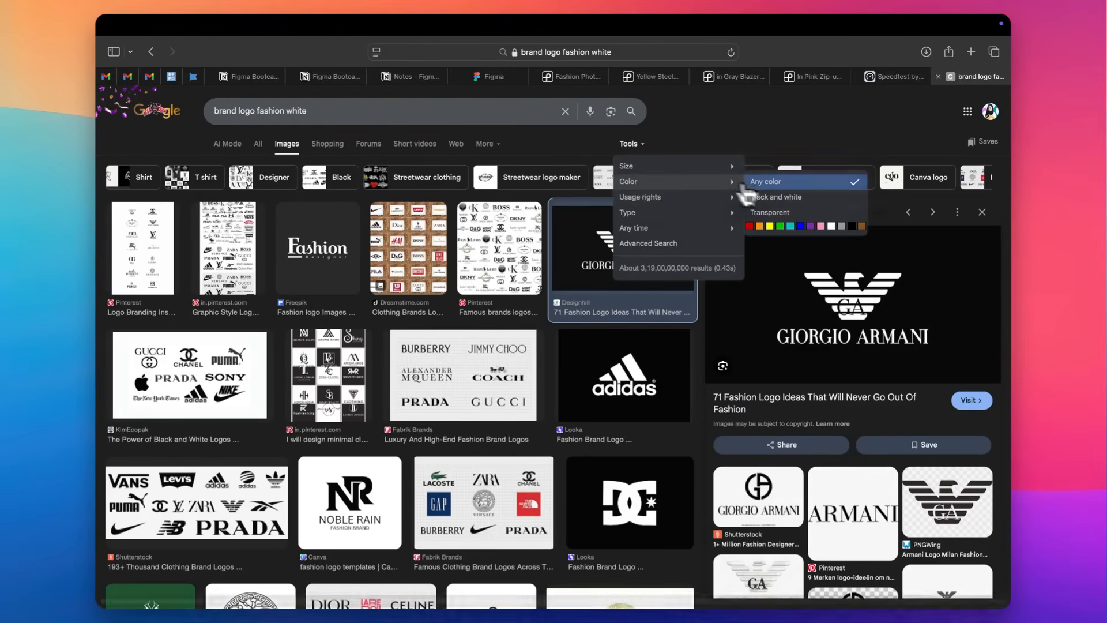
click(779, 213)
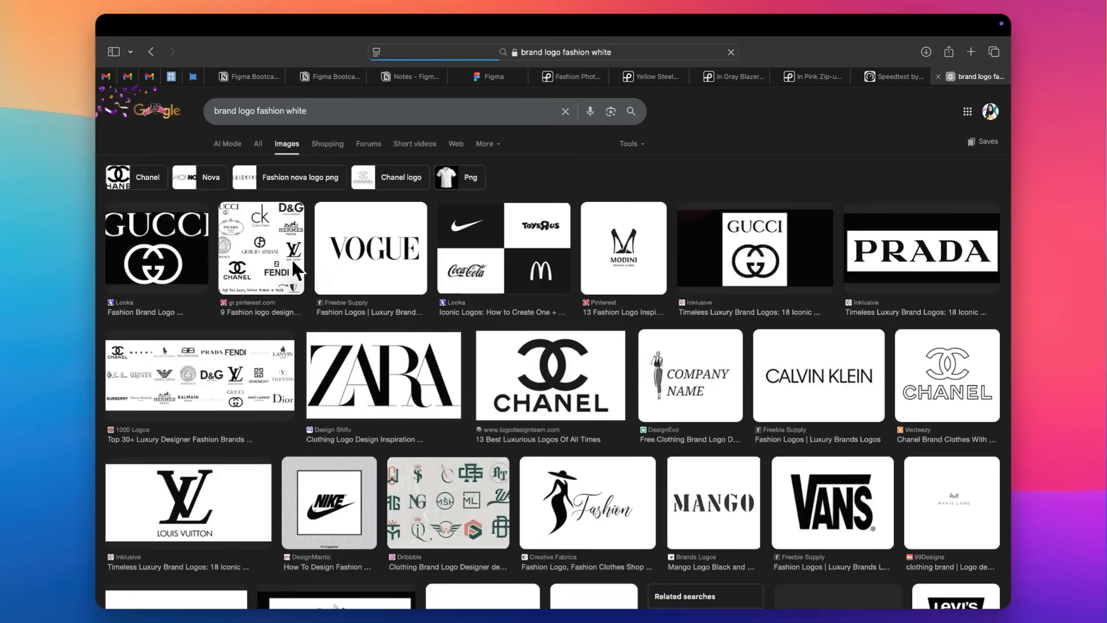
Preview the Vogue logo, and copy the white Gucci logo image from the Looka result.
click(371, 262)
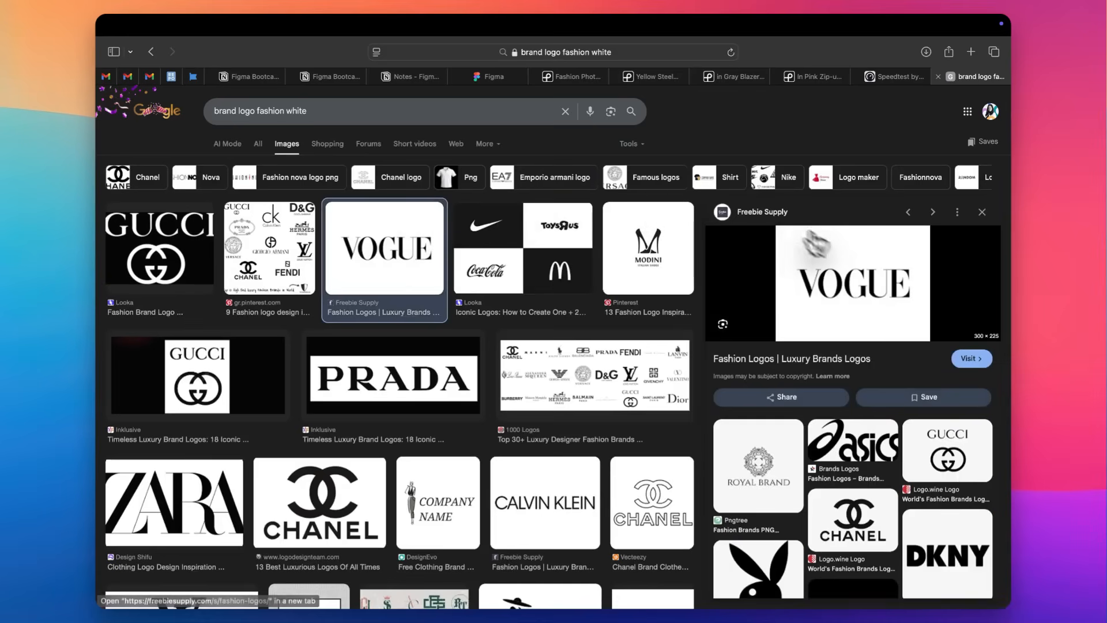
click(150, 280)
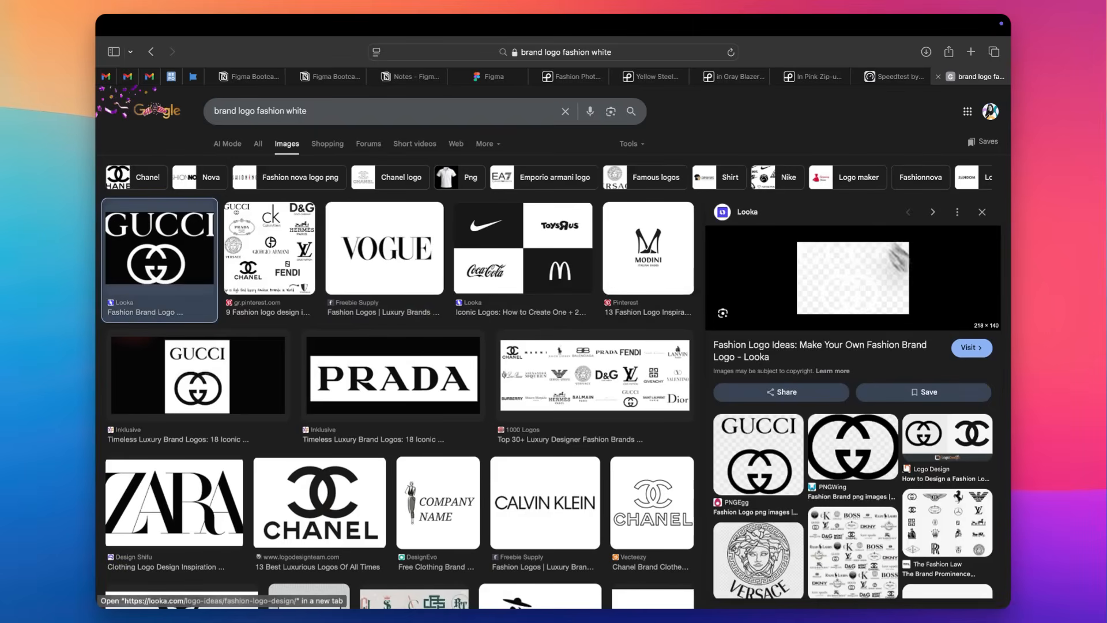
right_click(868, 276)
click(884, 509)
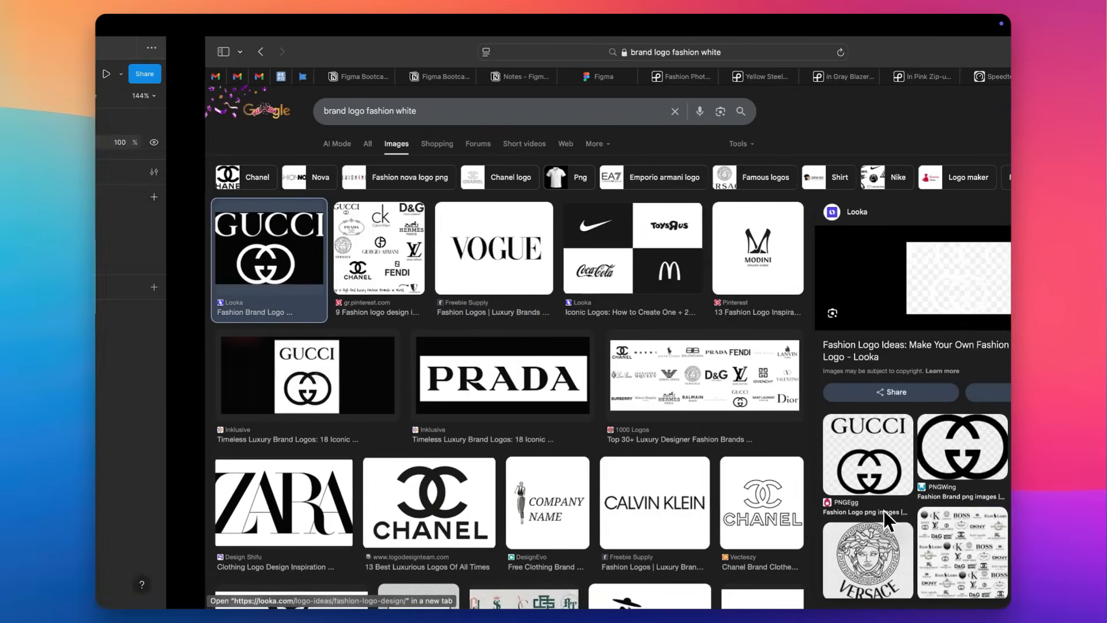
In Figma, replace the Chanel logo with the copied Gucci logo and move the Rectangle 4 layer beneath it inside the frame.
click(547, 237)
key(Delete)
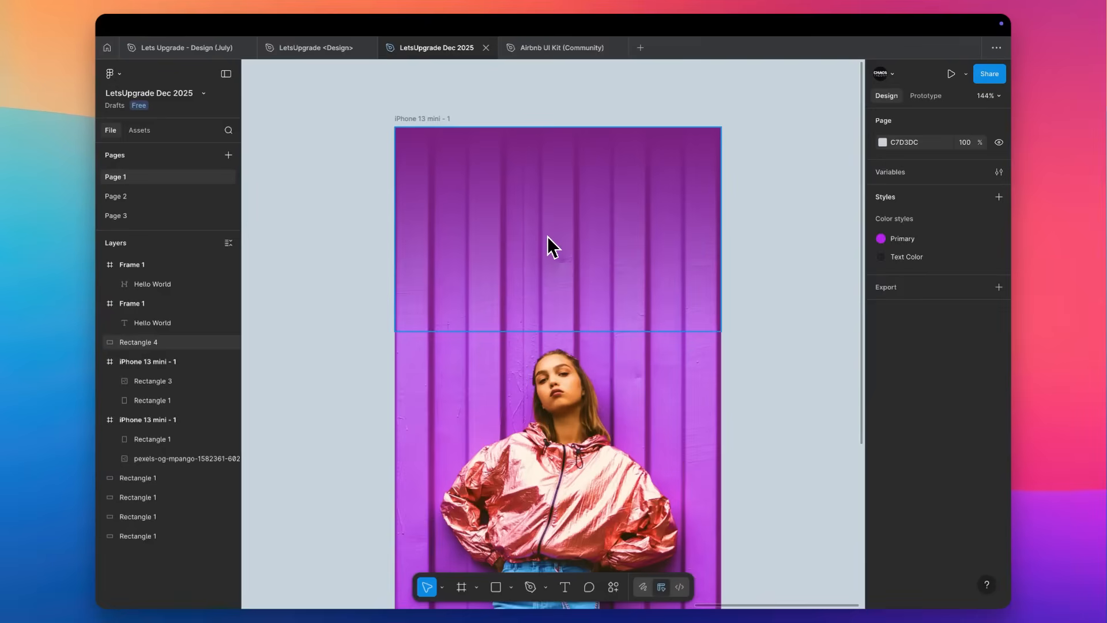
key(super+v)
drag(565, 309, 568, 207)
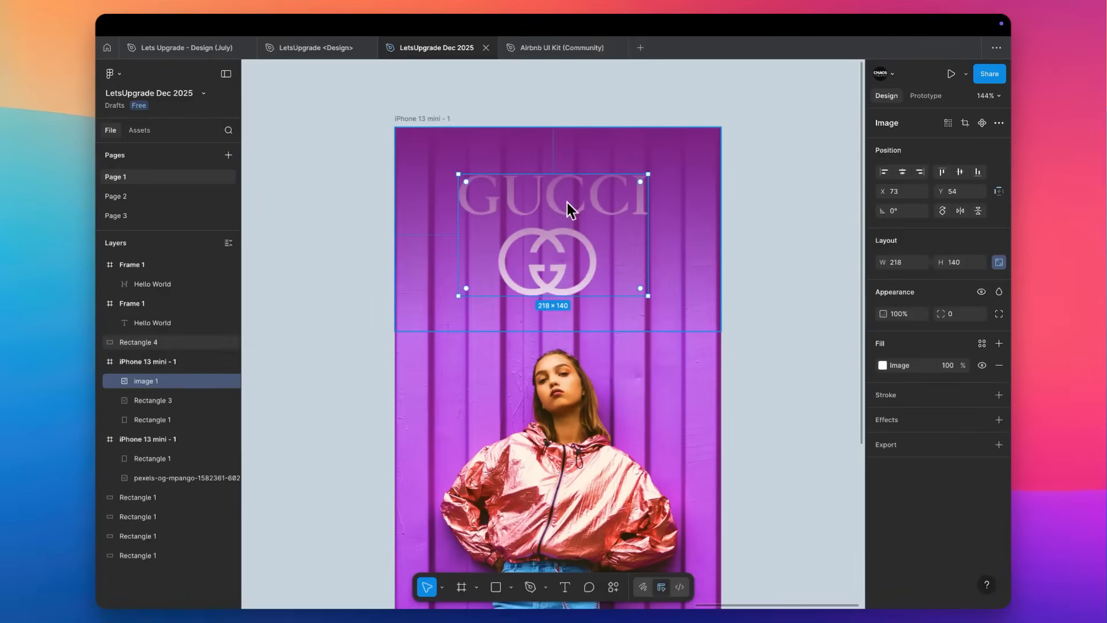
drag(152, 343, 150, 389)
Scale the Gucci logo down to about 168 × 108 and centre it horizontally in the frame.
click(582, 186)
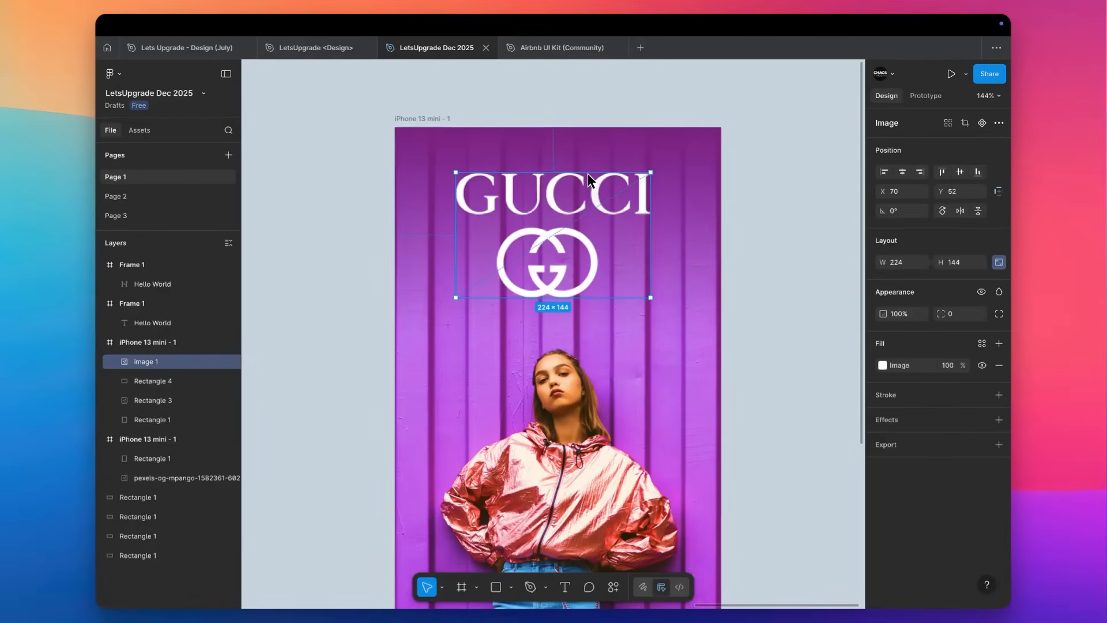
drag(587, 173, 588, 189)
click(902, 171)
scroll(759, 219, down, 5)
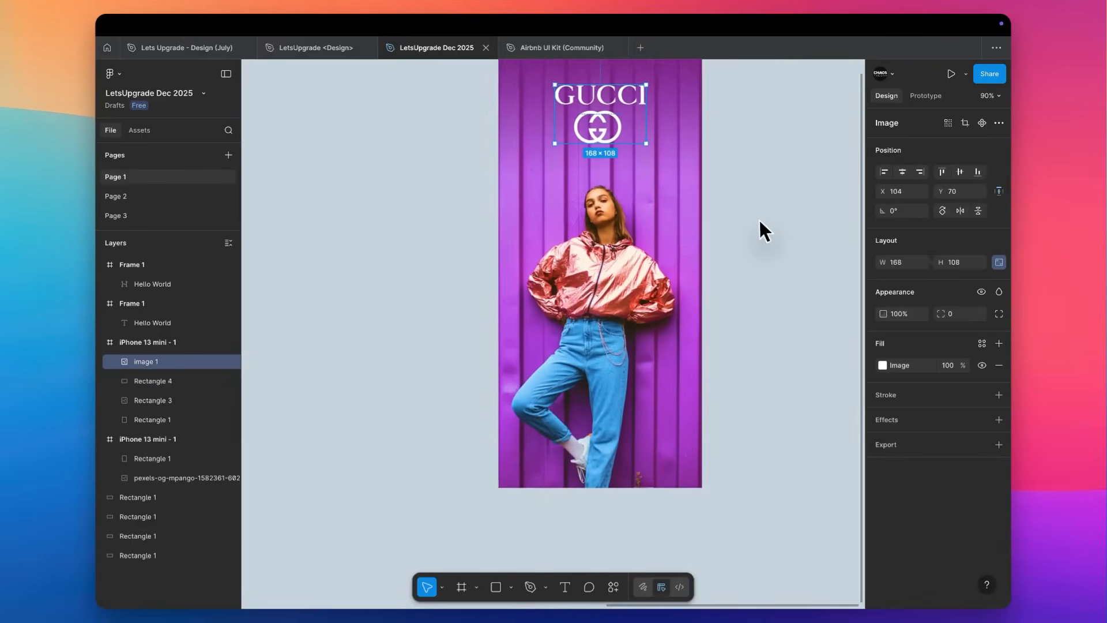
scroll(761, 219, up, 2)
scroll(760, 220, right, 1)
click(684, 213)
scroll(684, 214, up, 4)
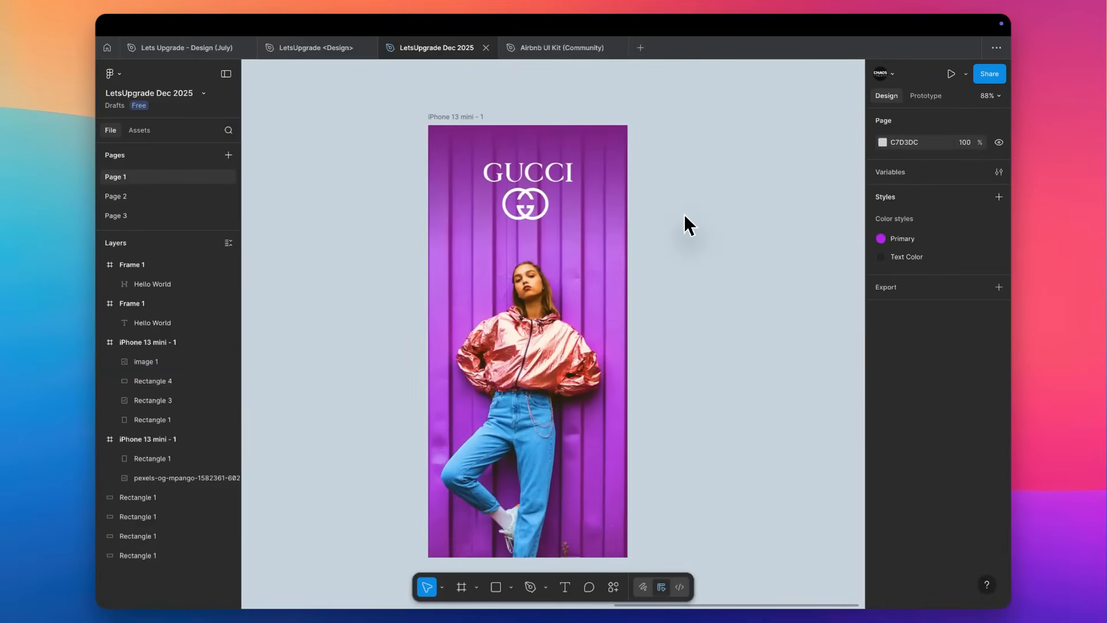
Place a copy of the gradient rectangle, rotated 180°, at the frame's bottom edge and set both its gradient stops to black.
drag(611, 147, 537, 497)
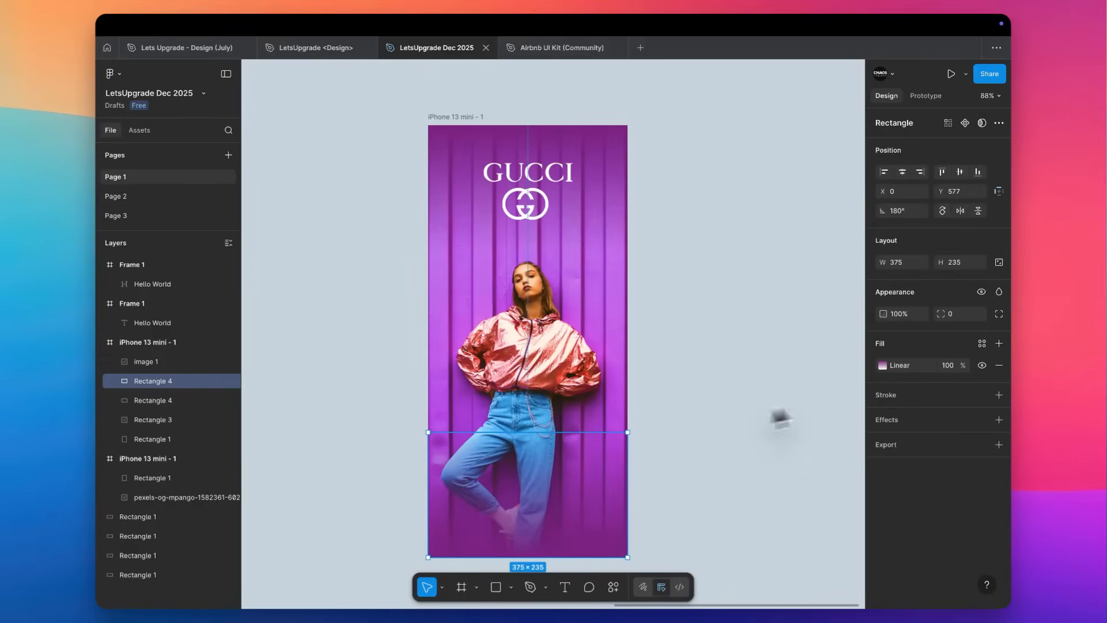
click(882, 366)
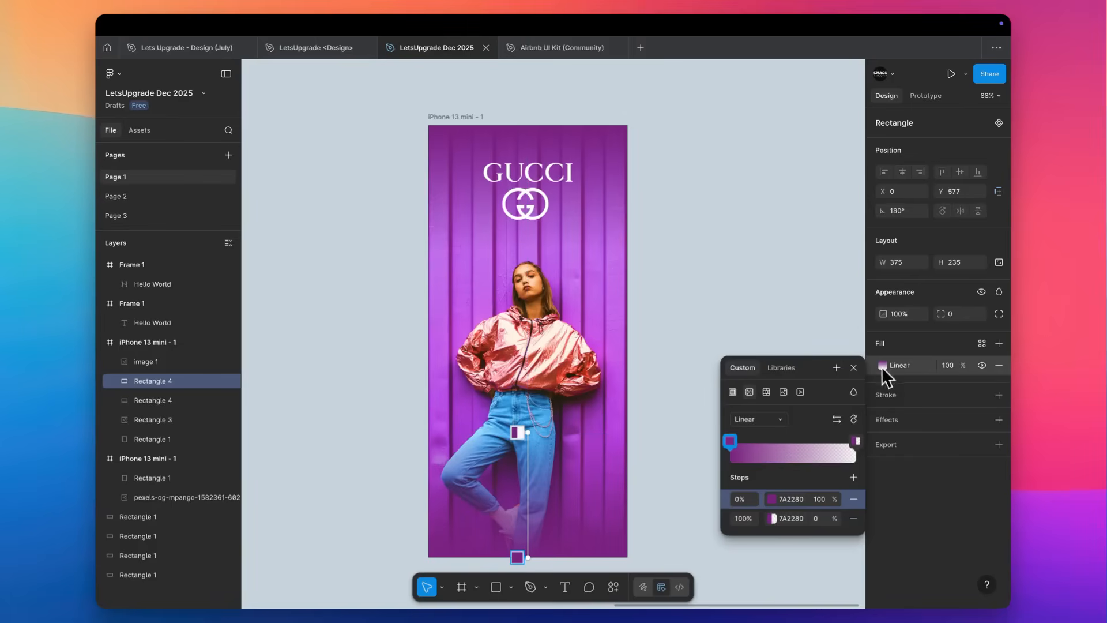
click(772, 499)
drag(674, 424, 677, 487)
click(774, 518)
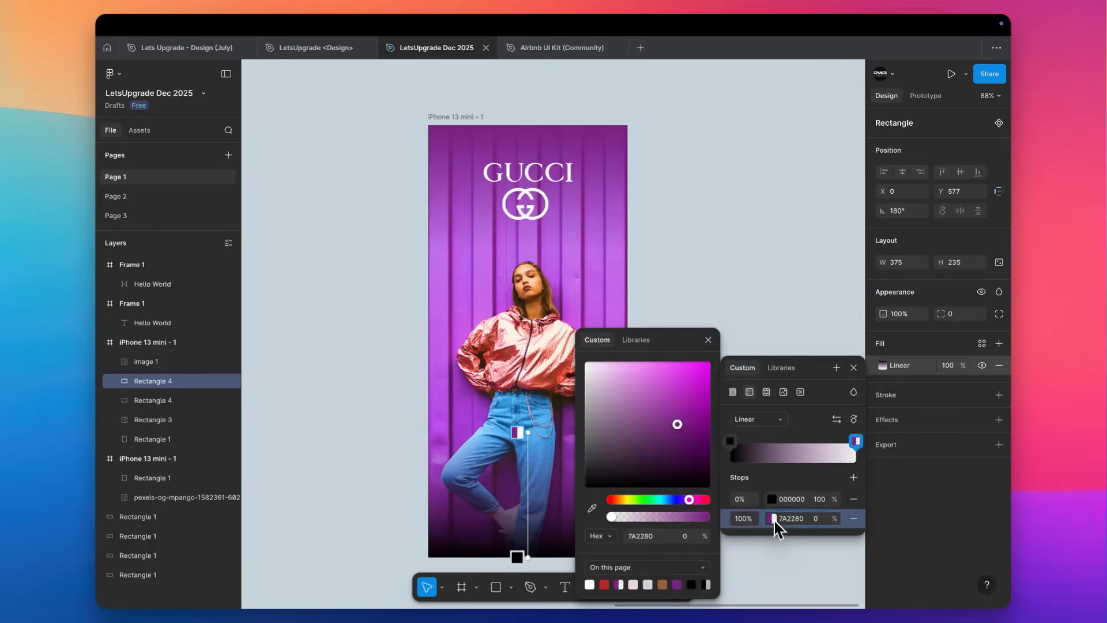
click(676, 487)
click(740, 276)
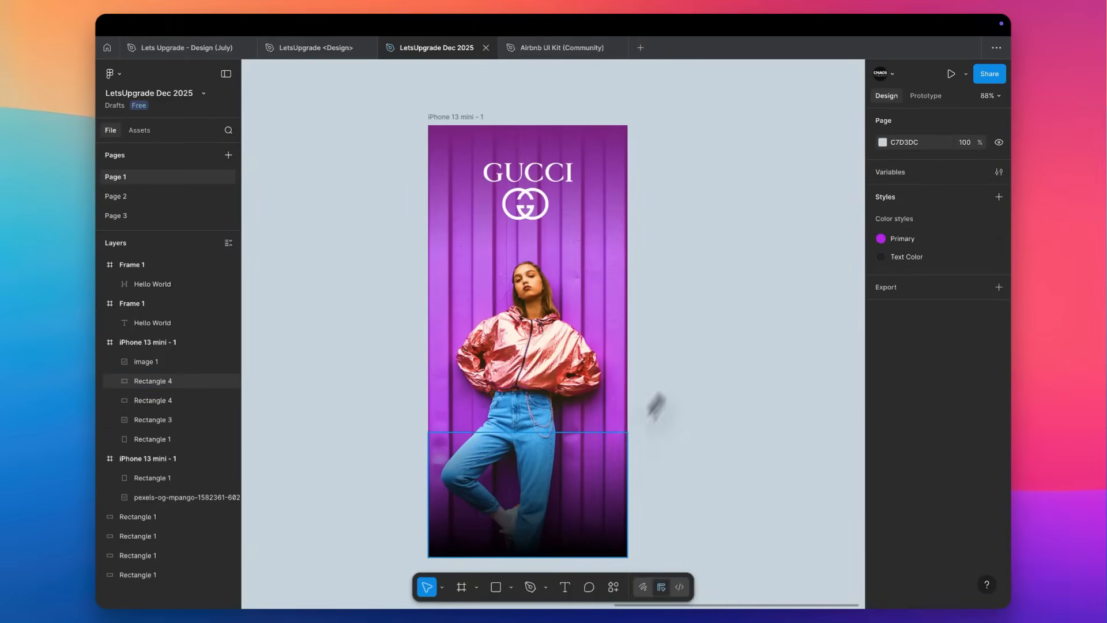
Extend the black gradient rectangle upward to about the model's chest.
click(527, 515)
drag(542, 434, 549, 323)
click(677, 265)
scroll(677, 265, down, 4)
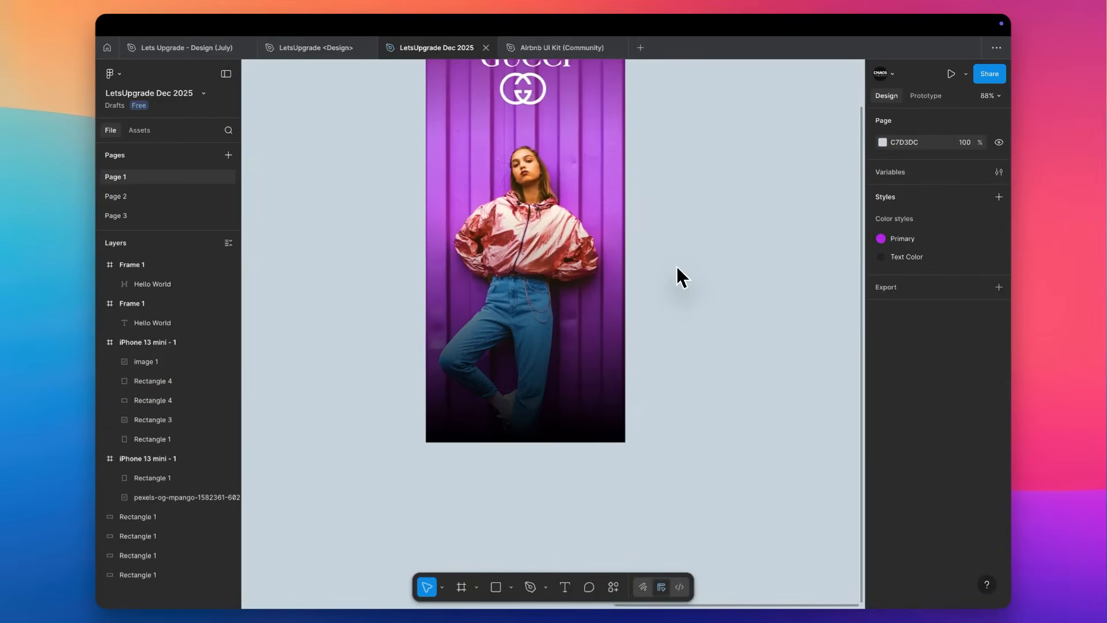
Draw a rectangle about 239 × 42 near the frame's bottom edge, over the black gradient, as a button.
scroll(542, 333, up, 2)
scroll(548, 331, up, 2)
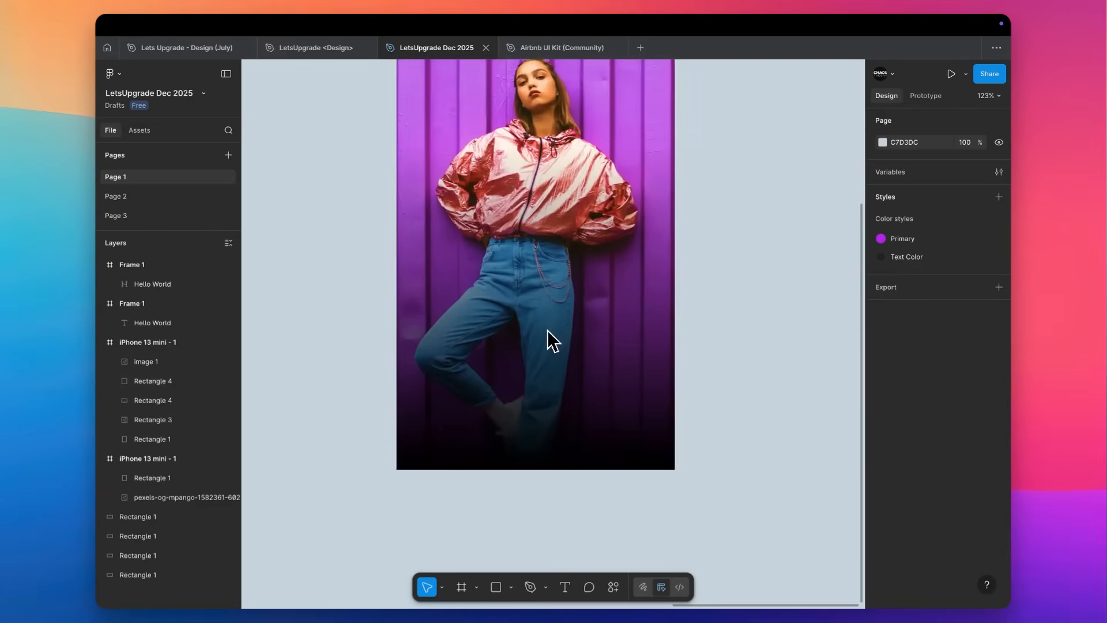
key(r)
mouse_move(451, 413)
mouse_down()
mouse_move(575, 415)
mouse_move(628, 450)
mouse_move(583, 418)
mouse_up()
click(736, 368)
Add the text "Shopping has never felt easier!" over the model's legs, just above the button rectangle.
key(t)
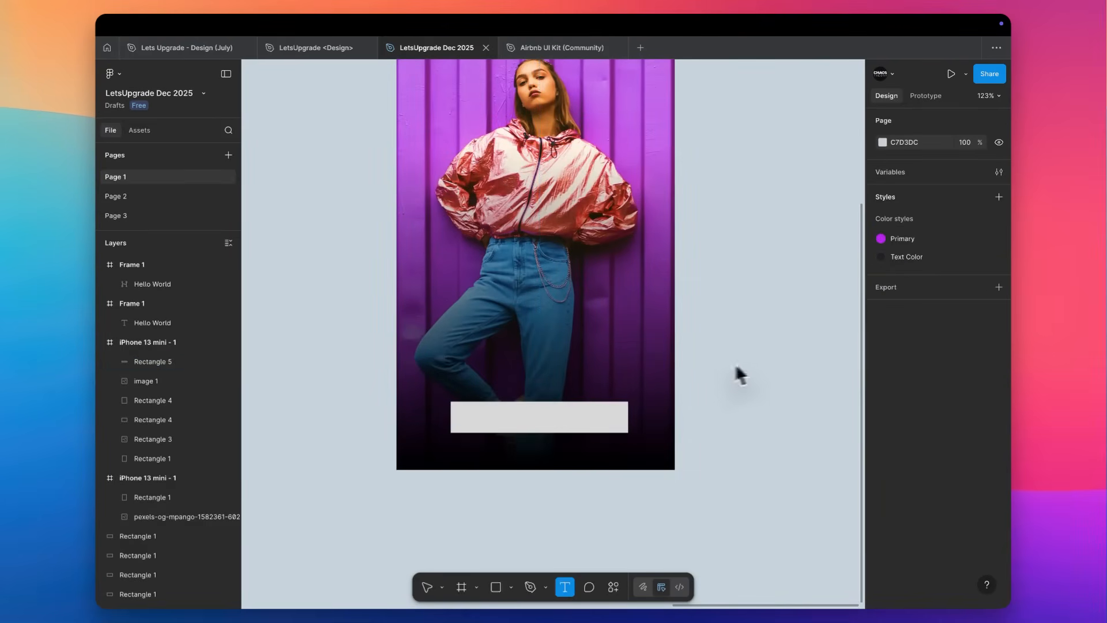
click(471, 352)
text(Shoppi)
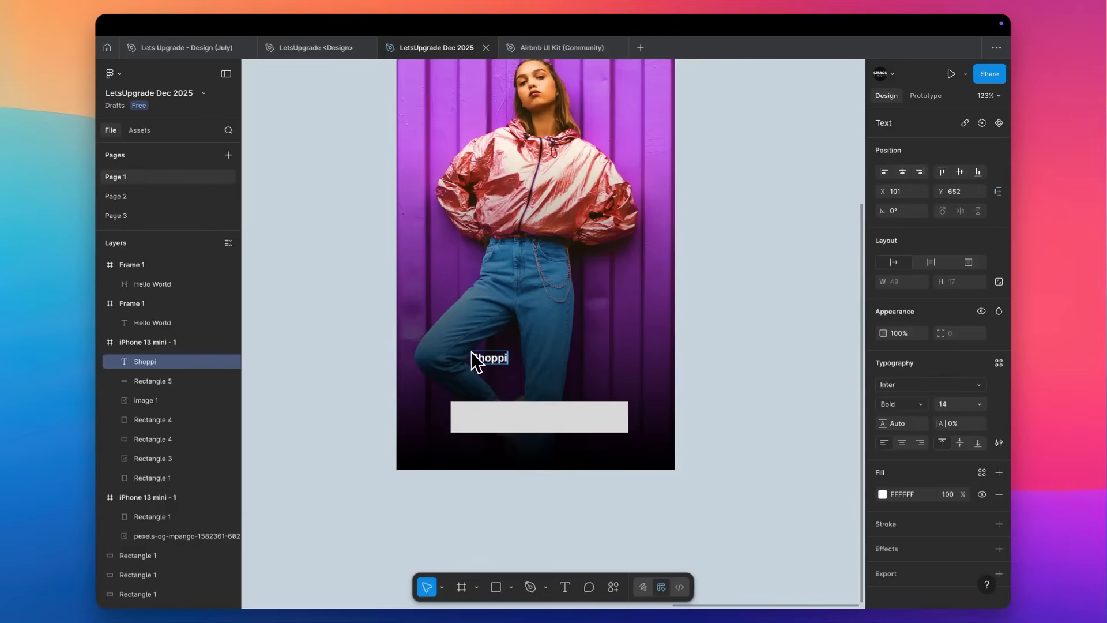
text(ng has never)
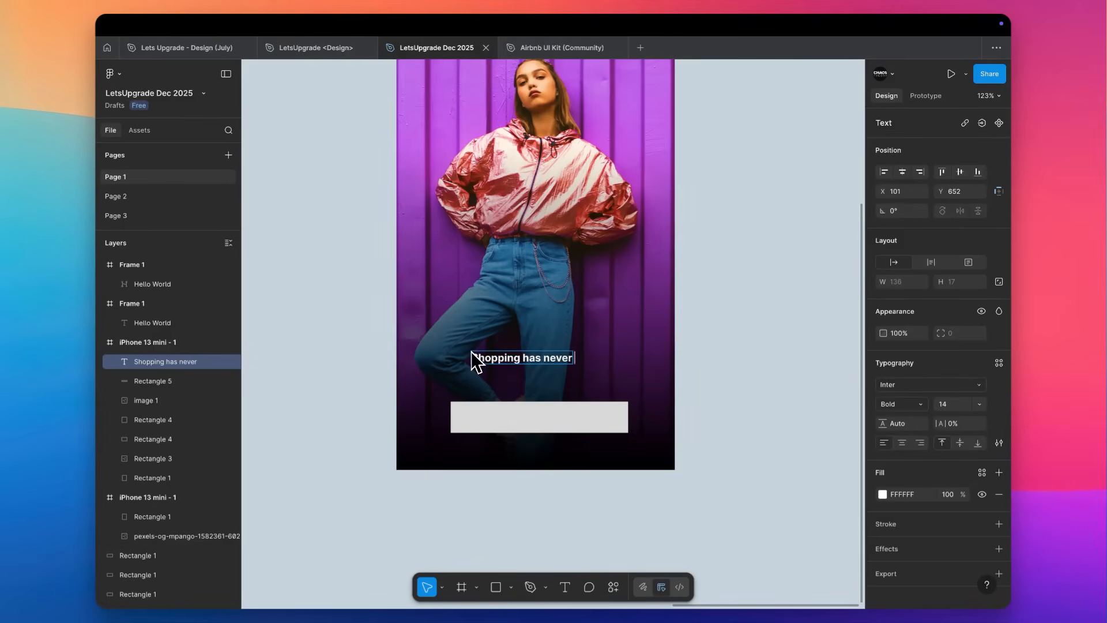
text( felt easier!)
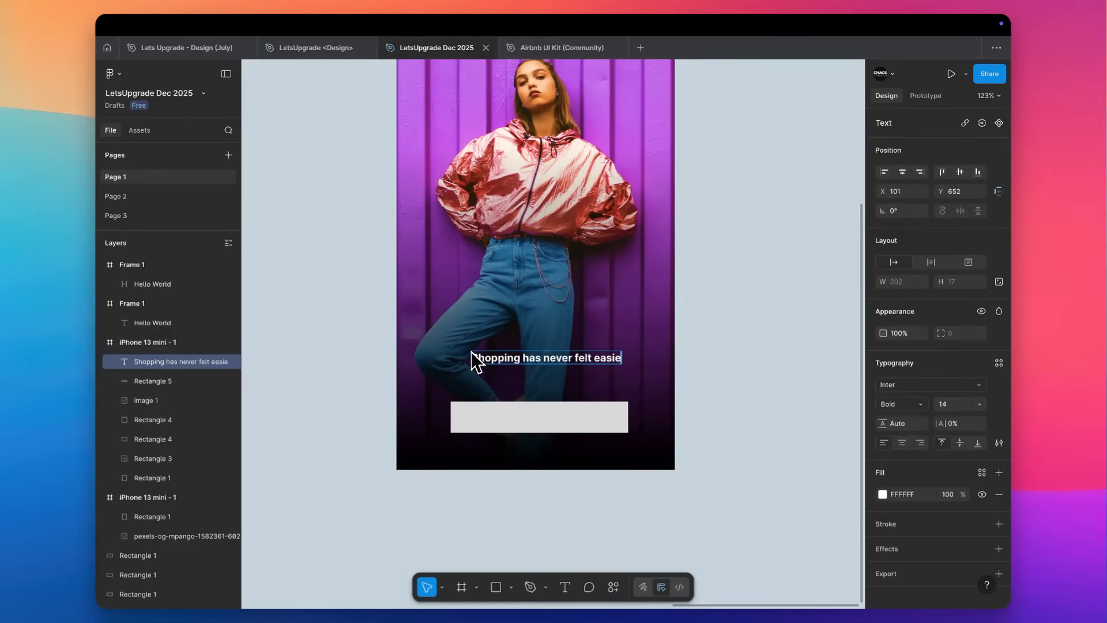
key(Escape)
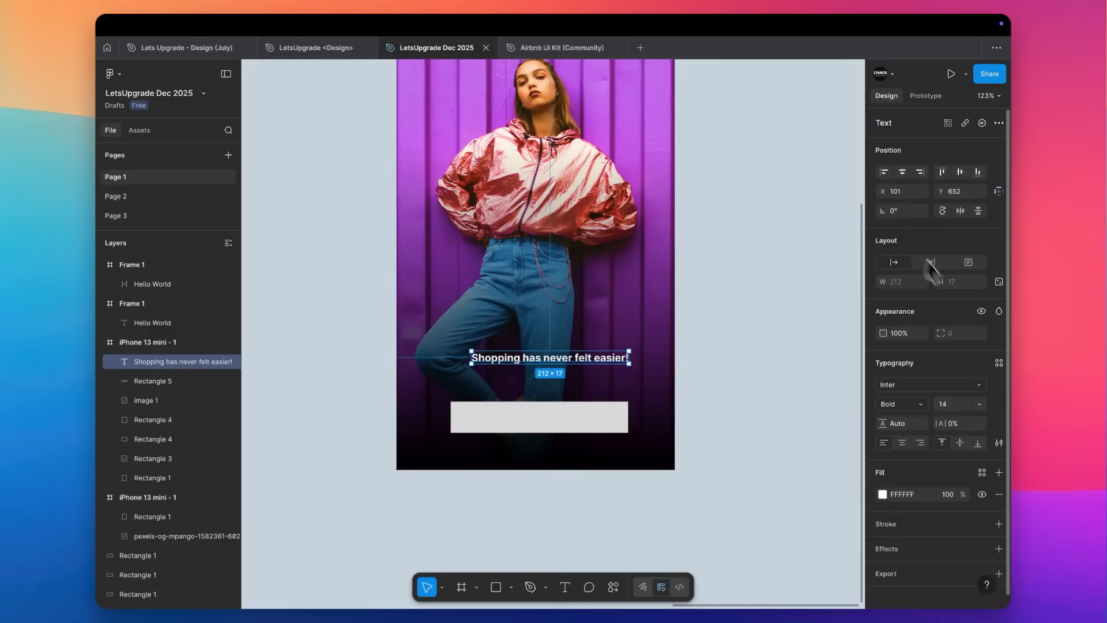
Centre the tagline horizontally in the frame and set it to Regular weight at size 16.
click(903, 172)
click(923, 404)
click(912, 376)
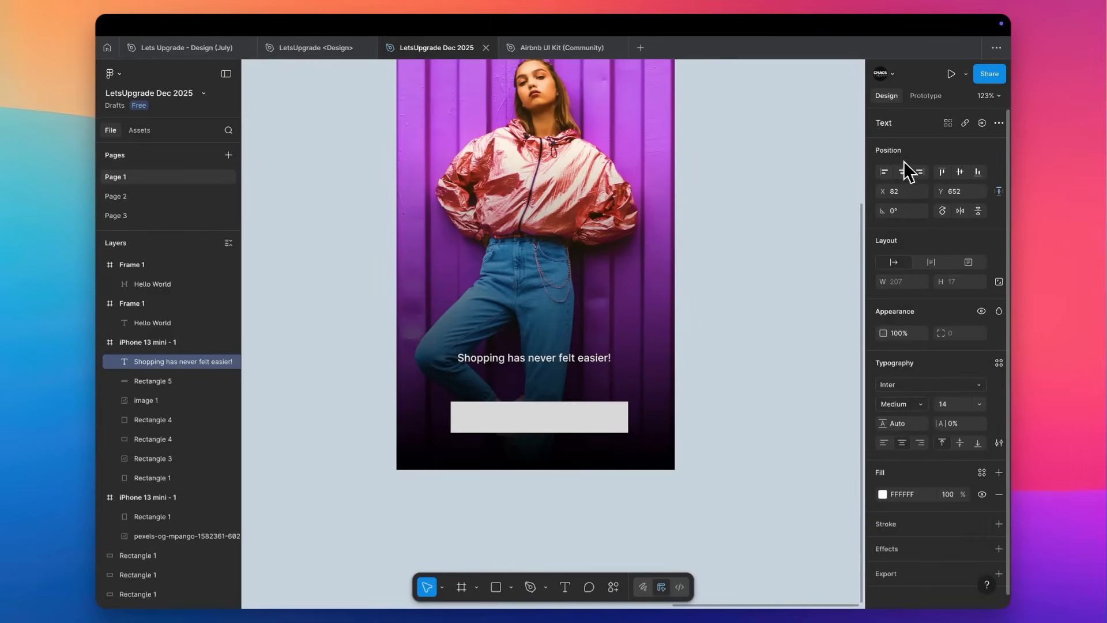
scroll(561, 372, up, 5)
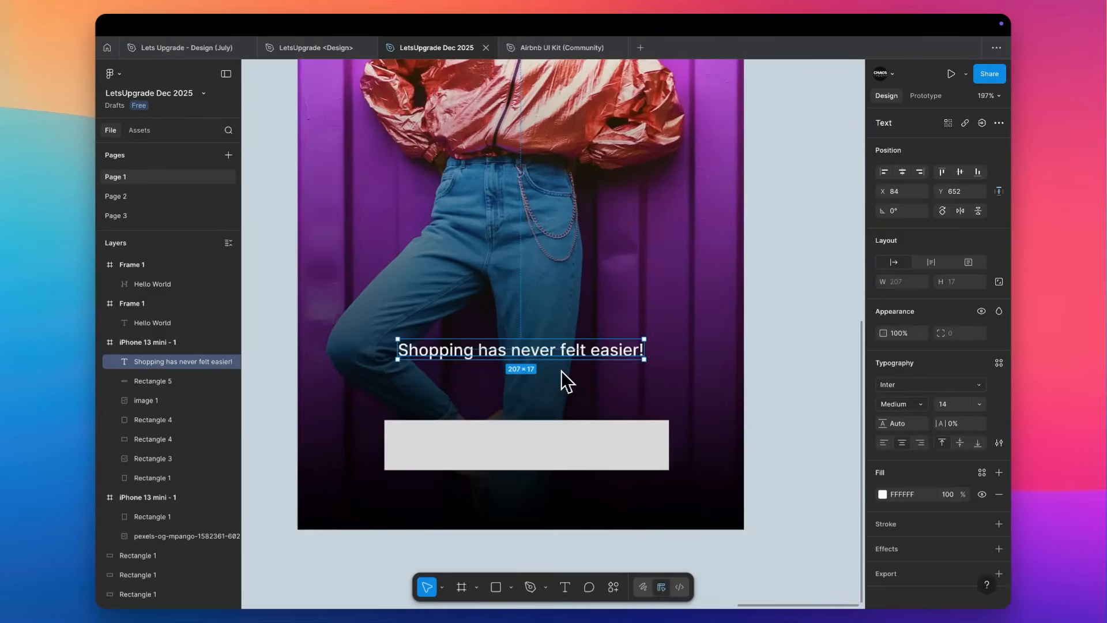
click(901, 403)
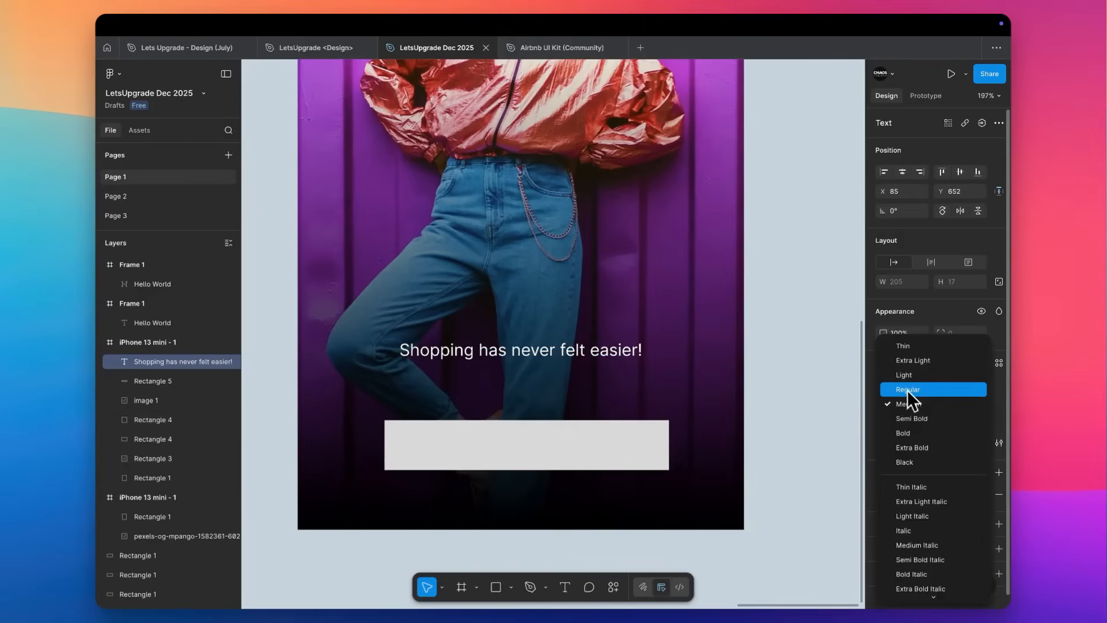
click(908, 390)
key(Up)
key(Up)
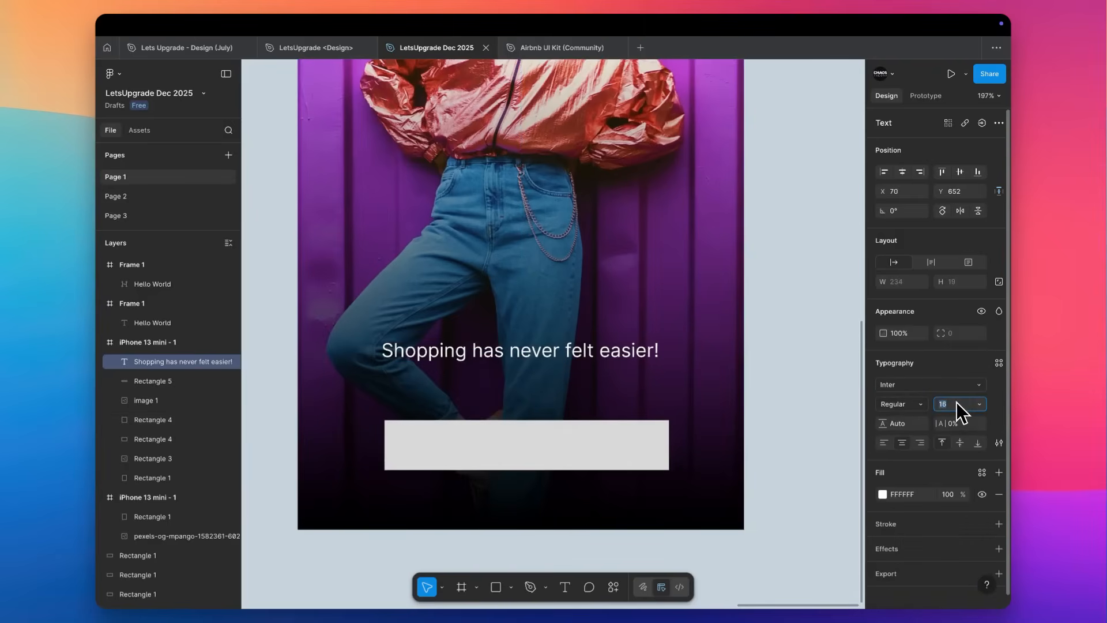
Change the tagline's font to Poppins Light at size 18.
click(932, 387)
scroll(813, 459, down, 5)
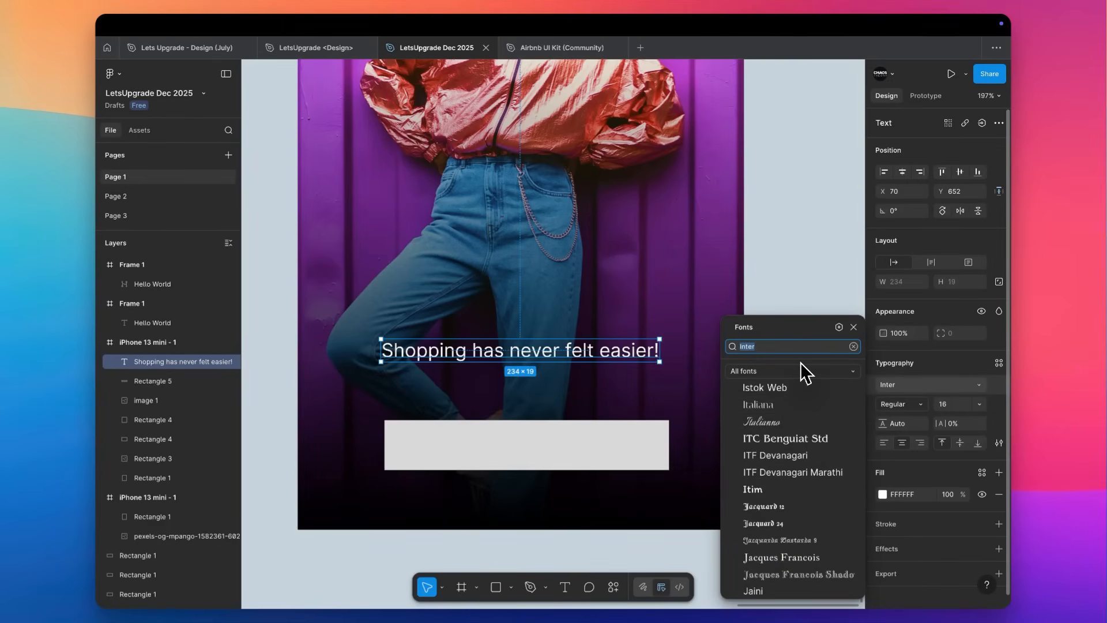
text(poppins)
key(Return)
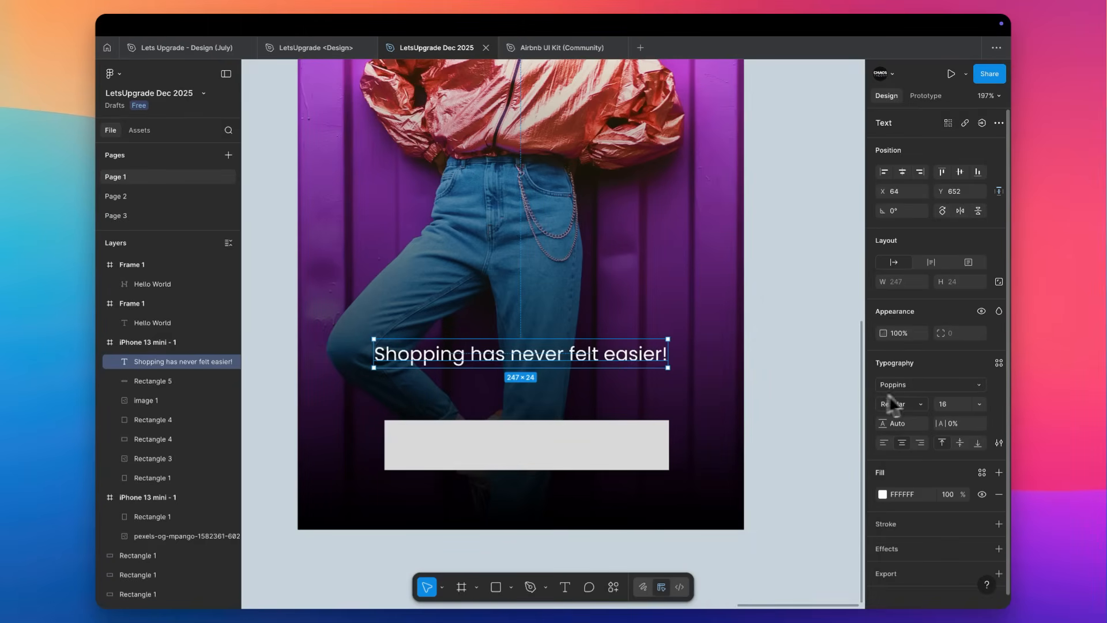
click(902, 404)
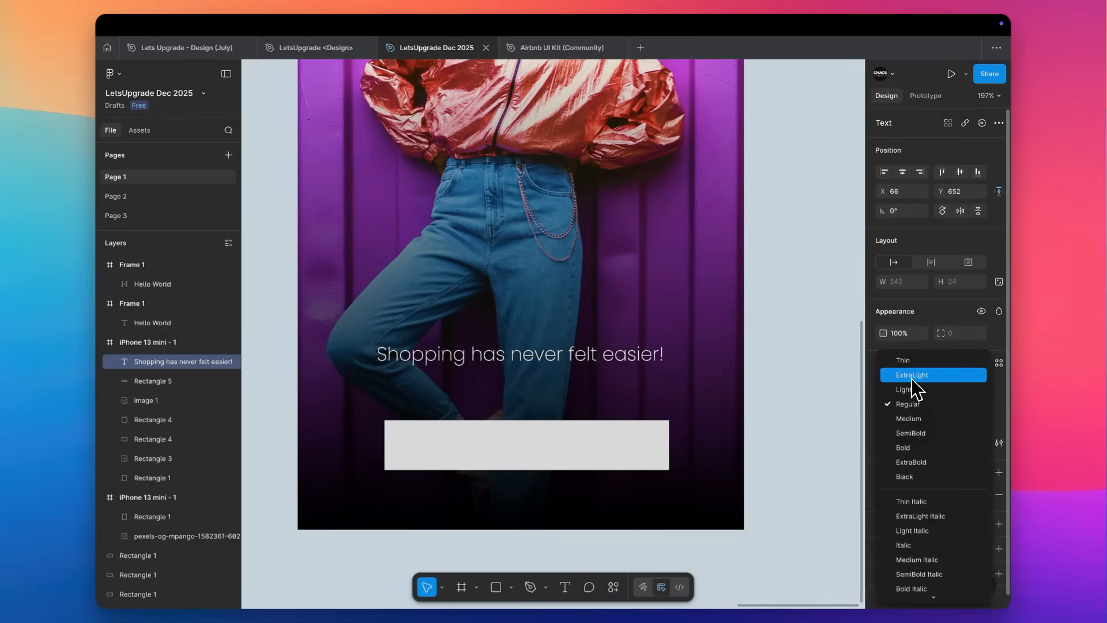
click(913, 388)
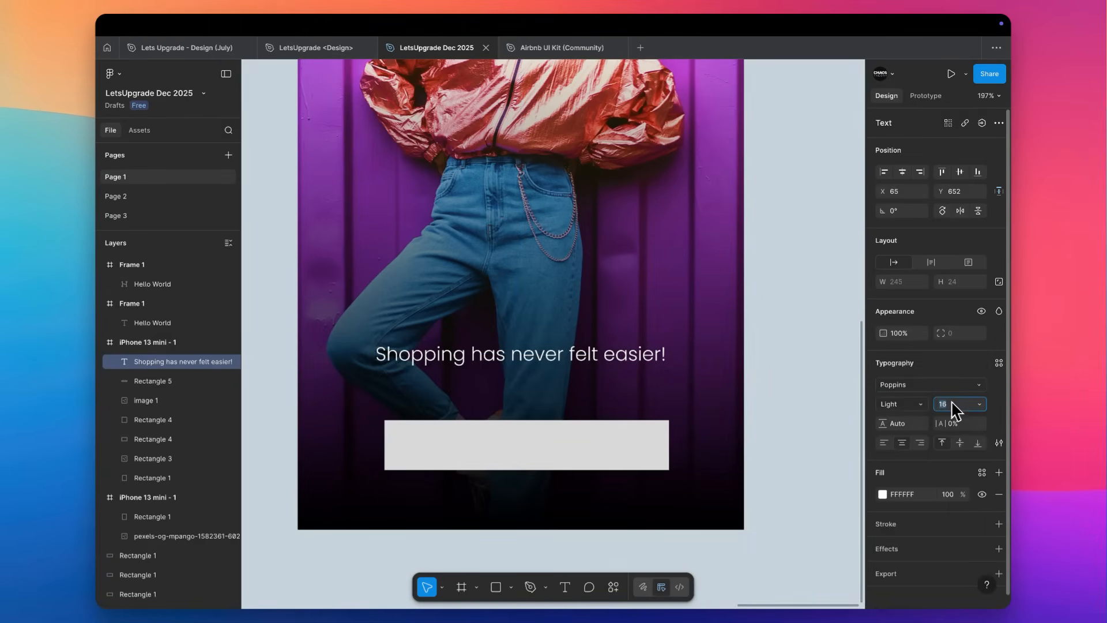
text(18)
key(Return)
Set the button rectangle's width to 220 and centre it horizontally in the frame.
click(551, 457)
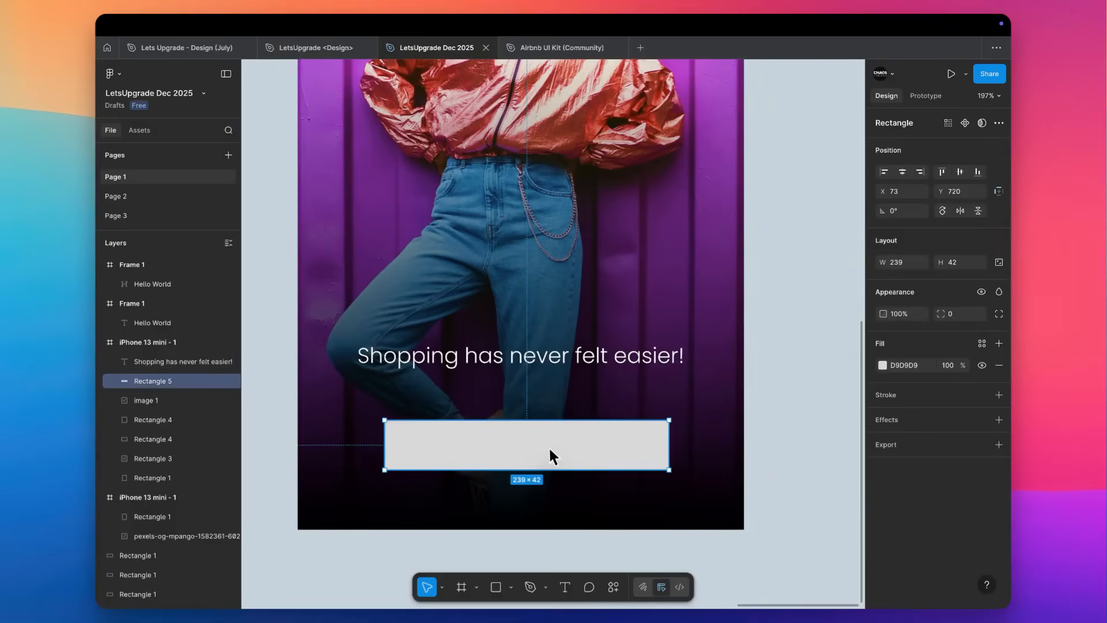
click(898, 264)
text(220)
key(Return)
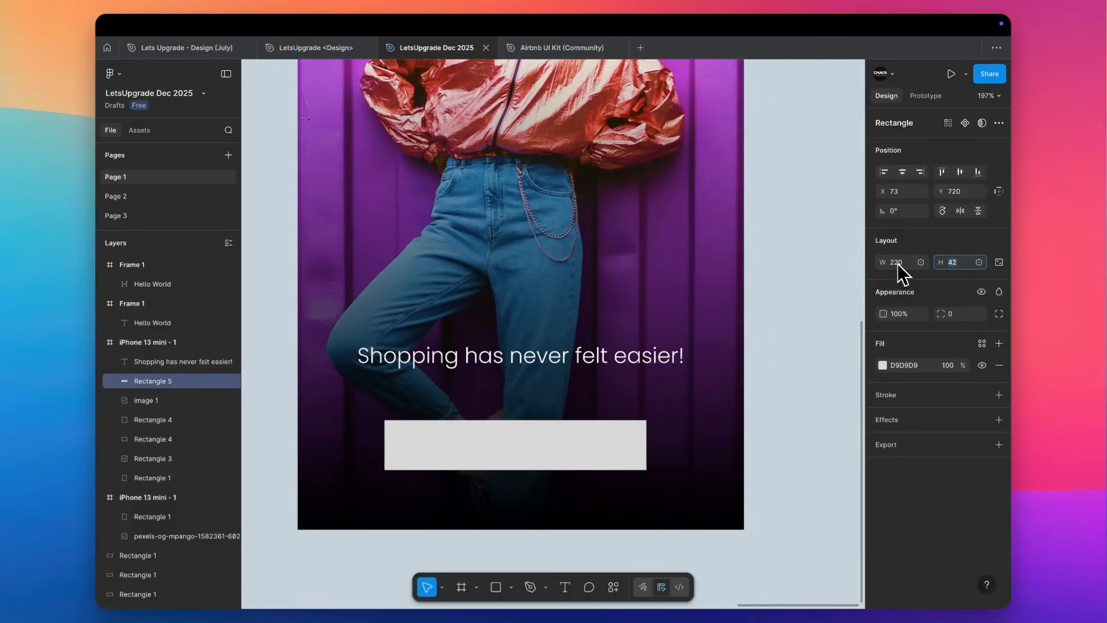
click(902, 171)
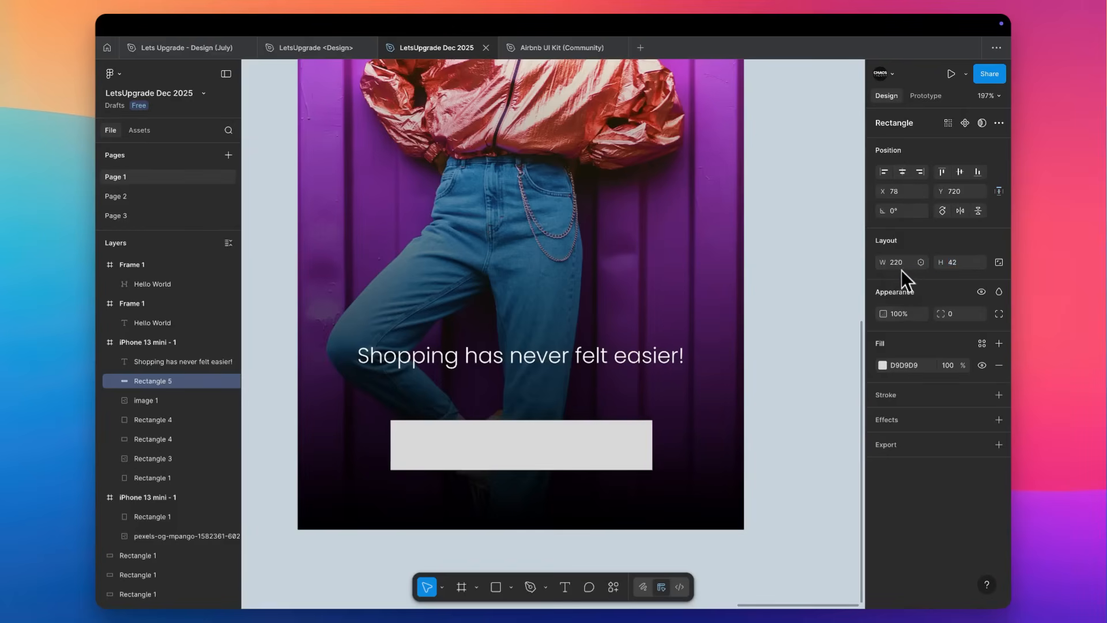
Widen the button rectangle to 280 and centre it horizontally in the frame again.
text(280)
key(Return)
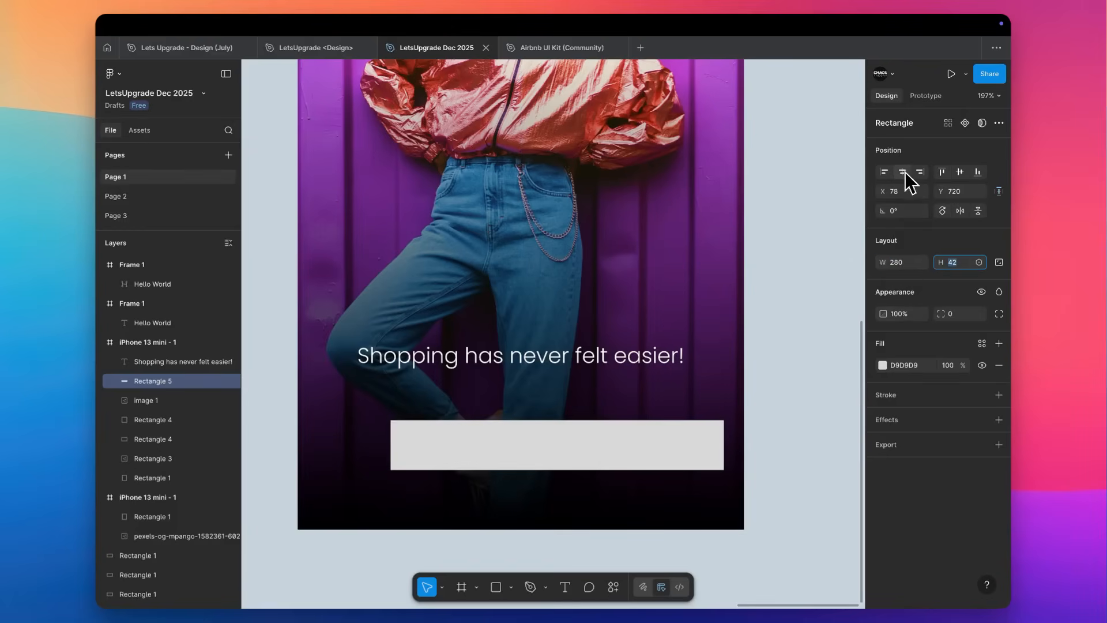
click(902, 171)
Try a corner radius of 2 on the button rectangle, and reset it to 0.
scroll(571, 462, down, 3)
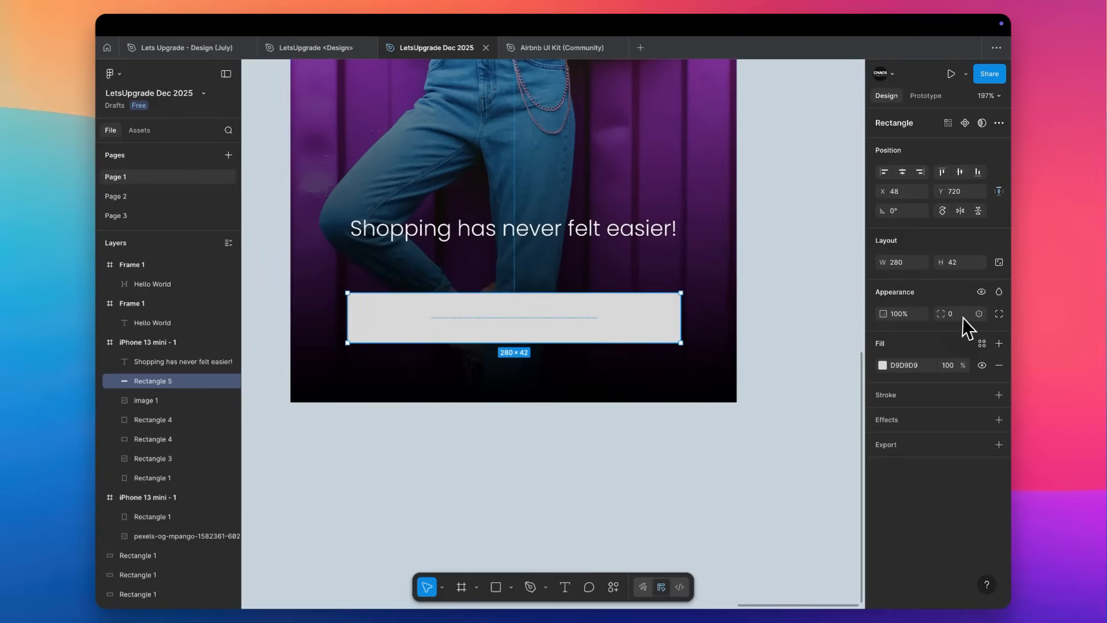
text(1)
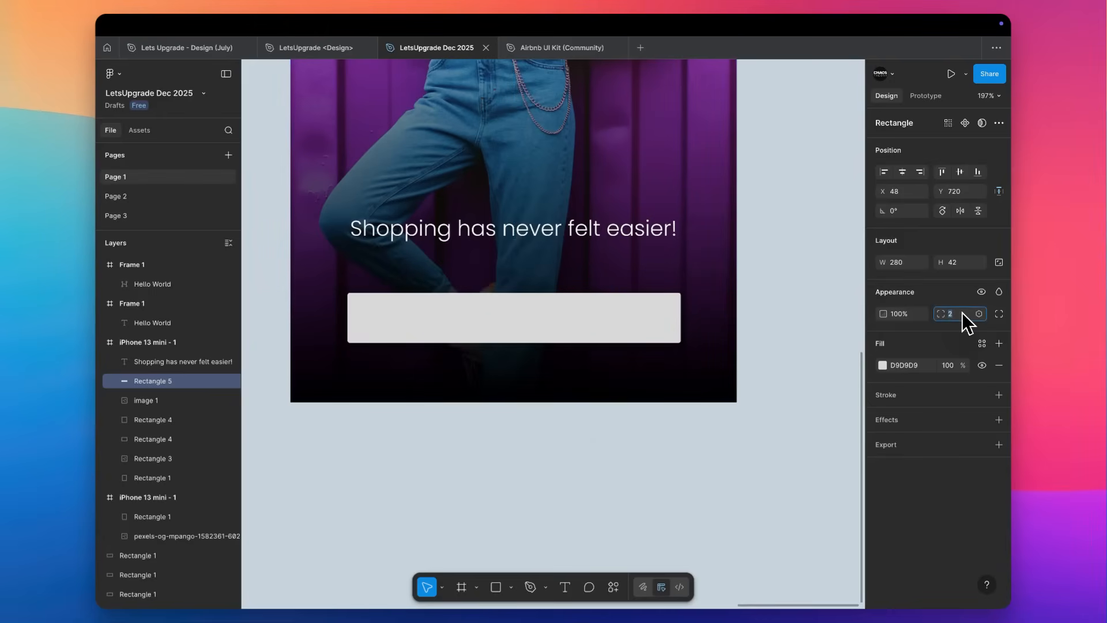
text(0)
key(Return)
click(790, 324)
Add the text "Login" and place it roughly in the middle of the button rectangle.
scroll(749, 346, up, 5)
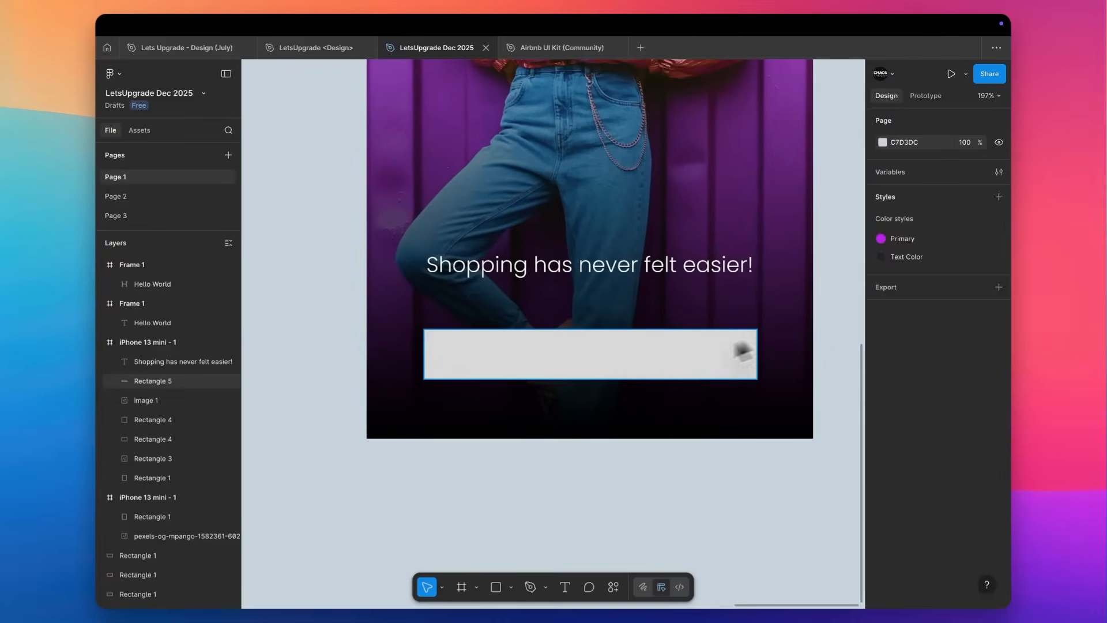
key(t)
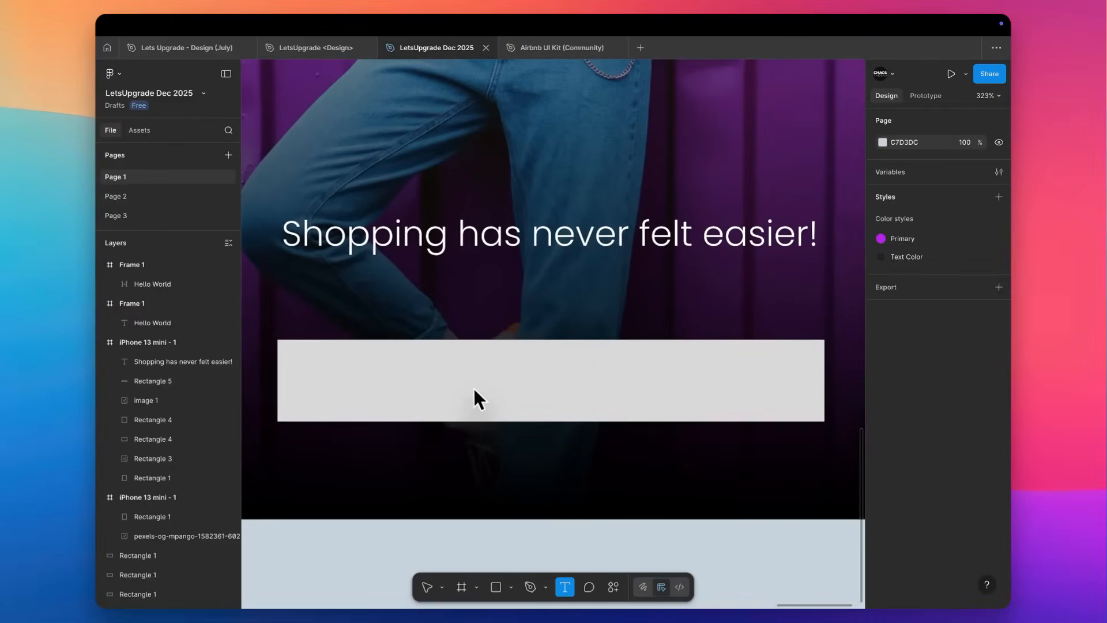
click(473, 388)
text(Login)
key(Escape)
drag(494, 426, 567, 388)
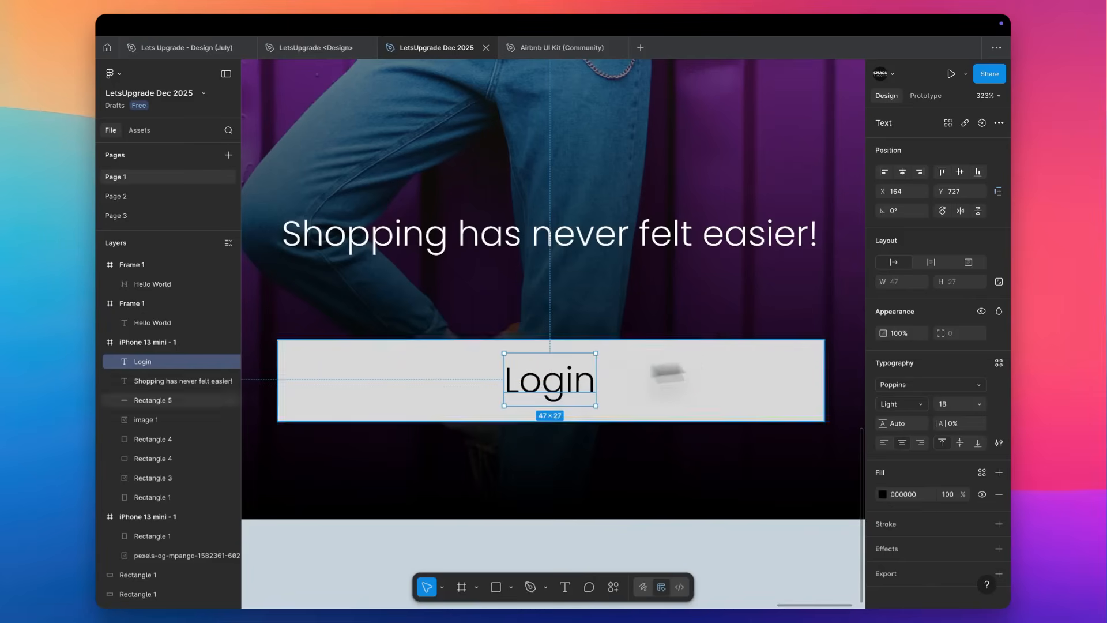
Set the Login label to Medium weight at size 14.
click(952, 406)
key(Down)
key(Down)
key(Down)
key(Down)
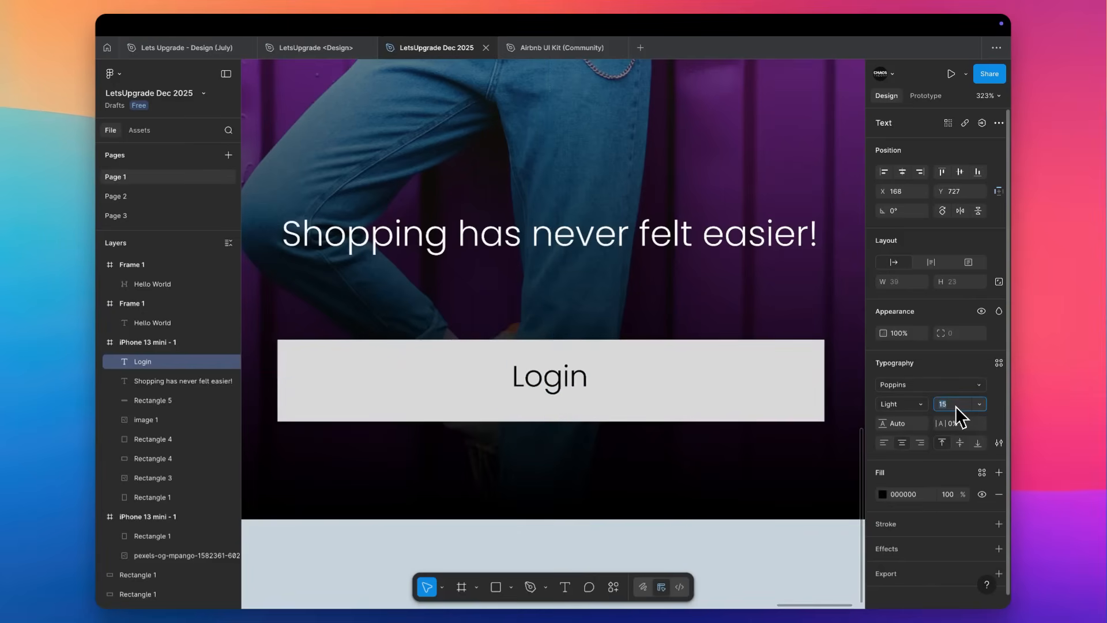
click(918, 404)
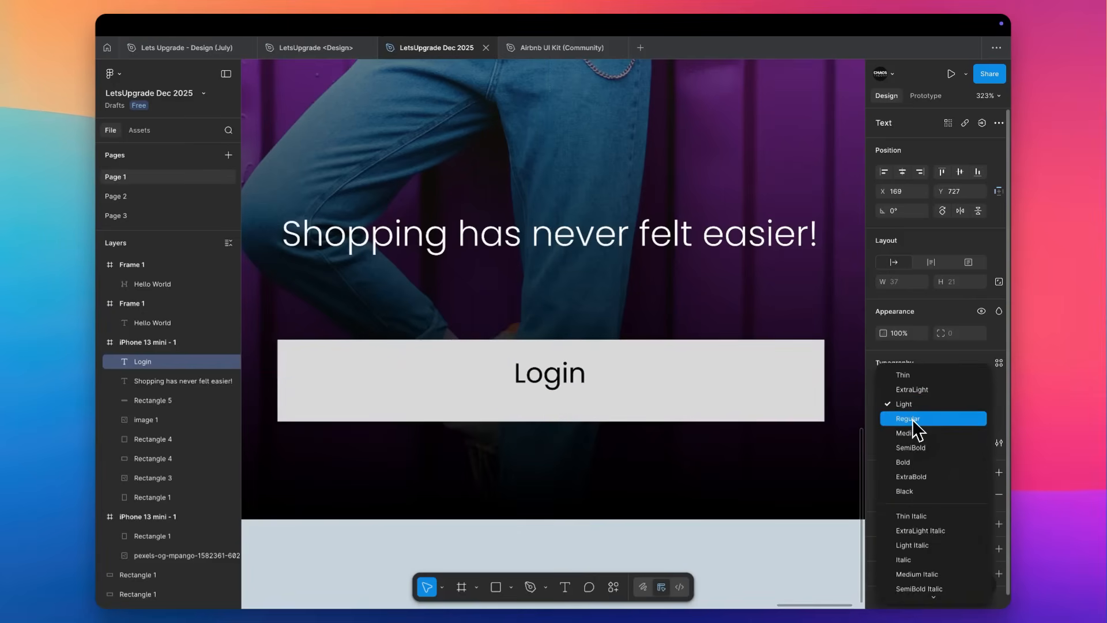
click(911, 434)
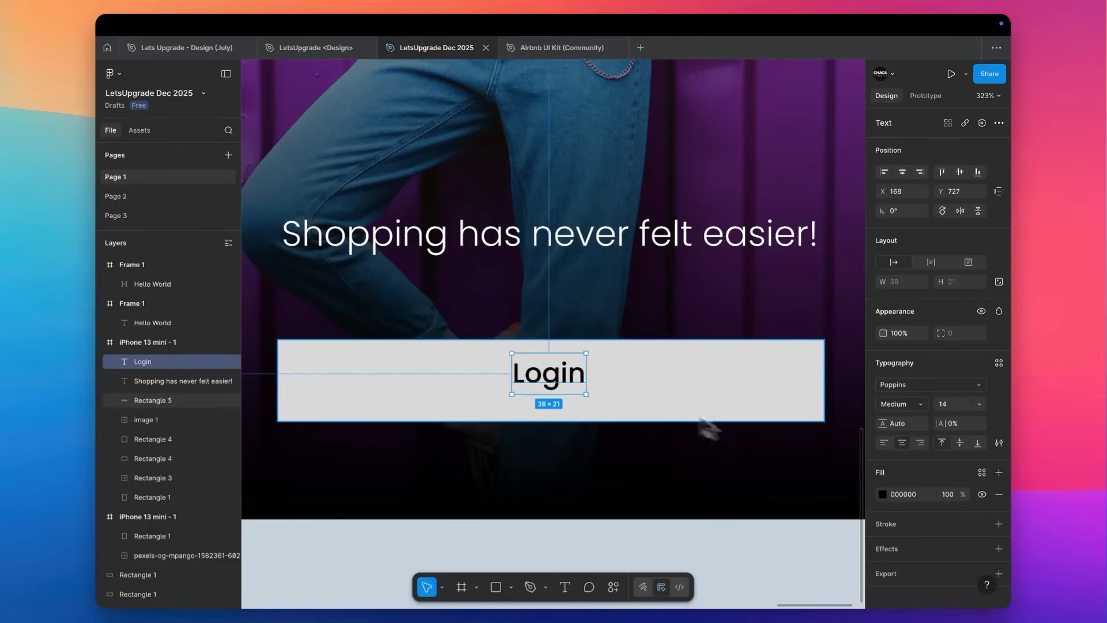
Change the button rectangle's fill colour to white (FFFFFF).
shift+click(642, 377)
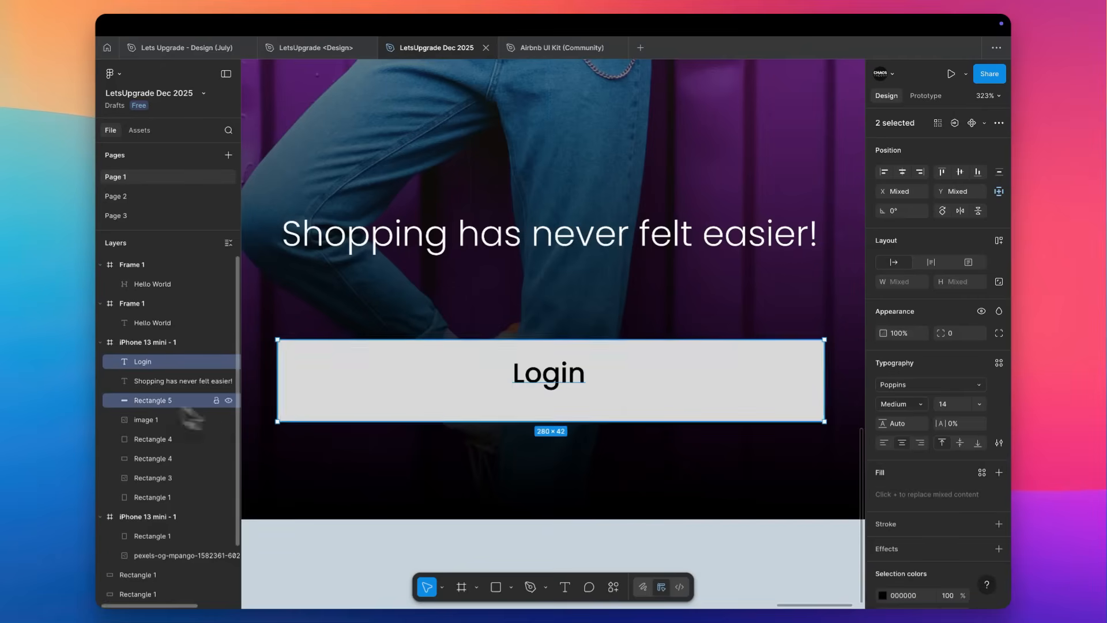
click(165, 365)
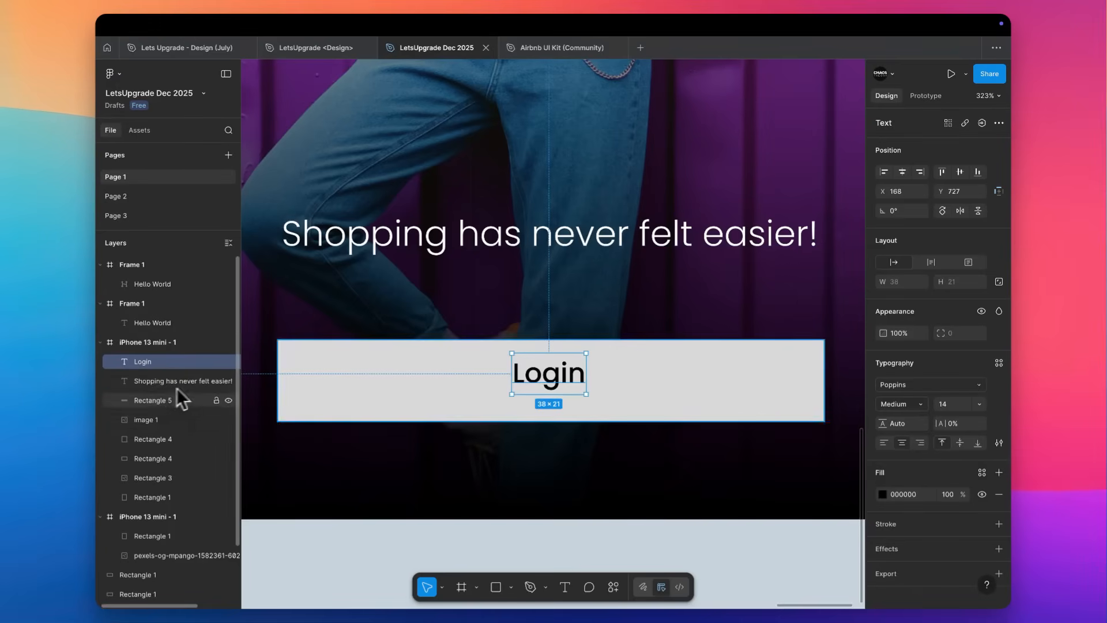
shift+click(152, 403)
click(639, 359)
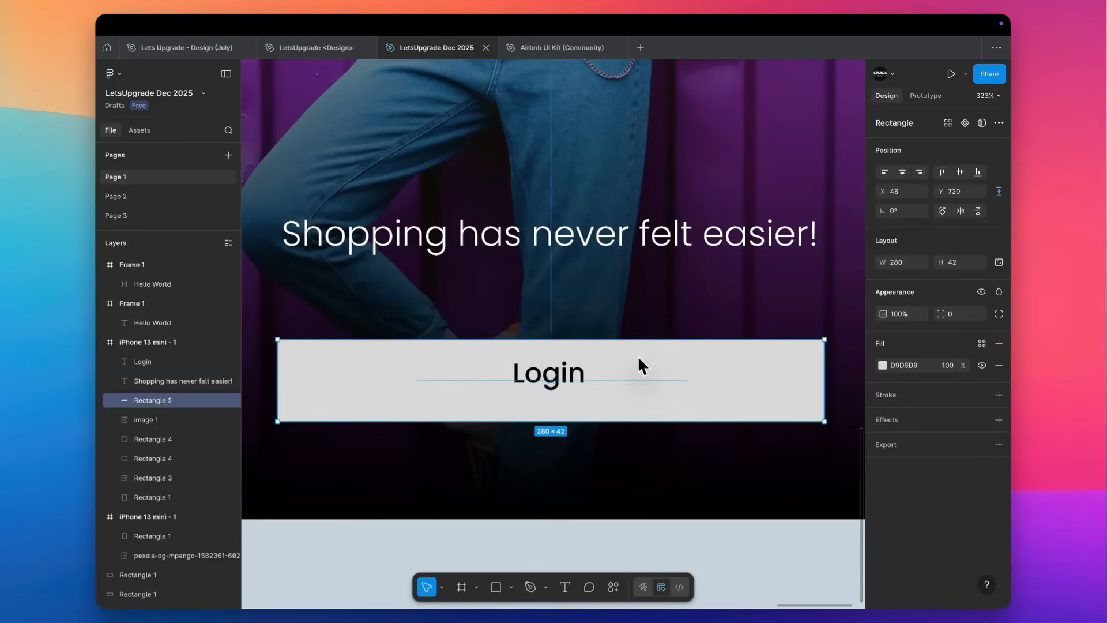
click(882, 366)
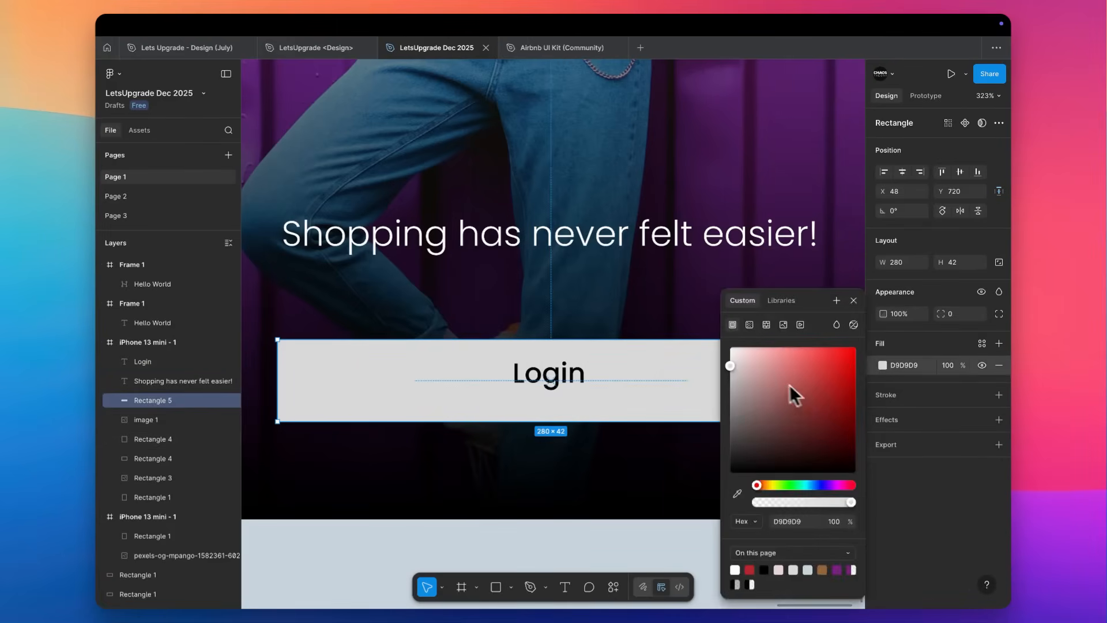
drag(796, 396, 635, 271)
Save the button's white fill as a new colour style named "White".
click(982, 344)
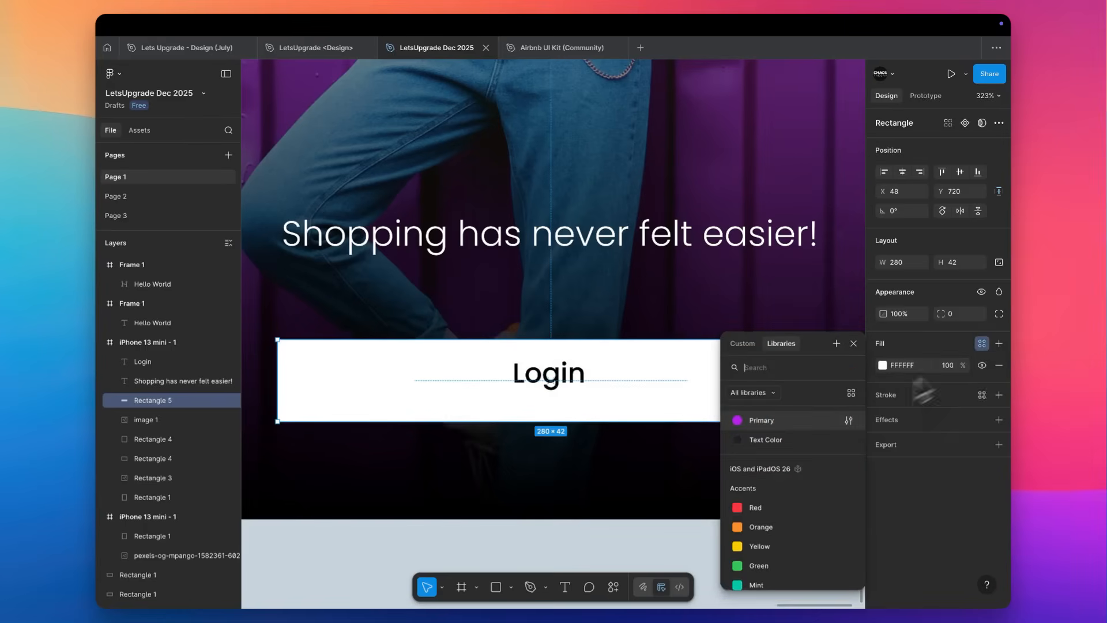
click(837, 344)
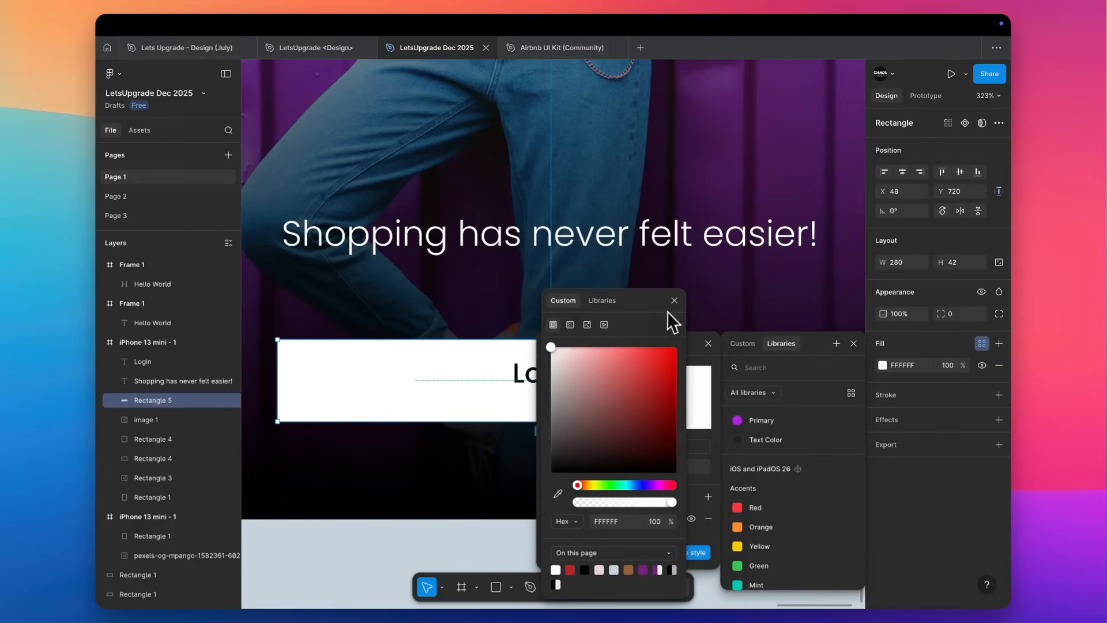
click(693, 315)
click(626, 448)
text(White)
click(676, 550)
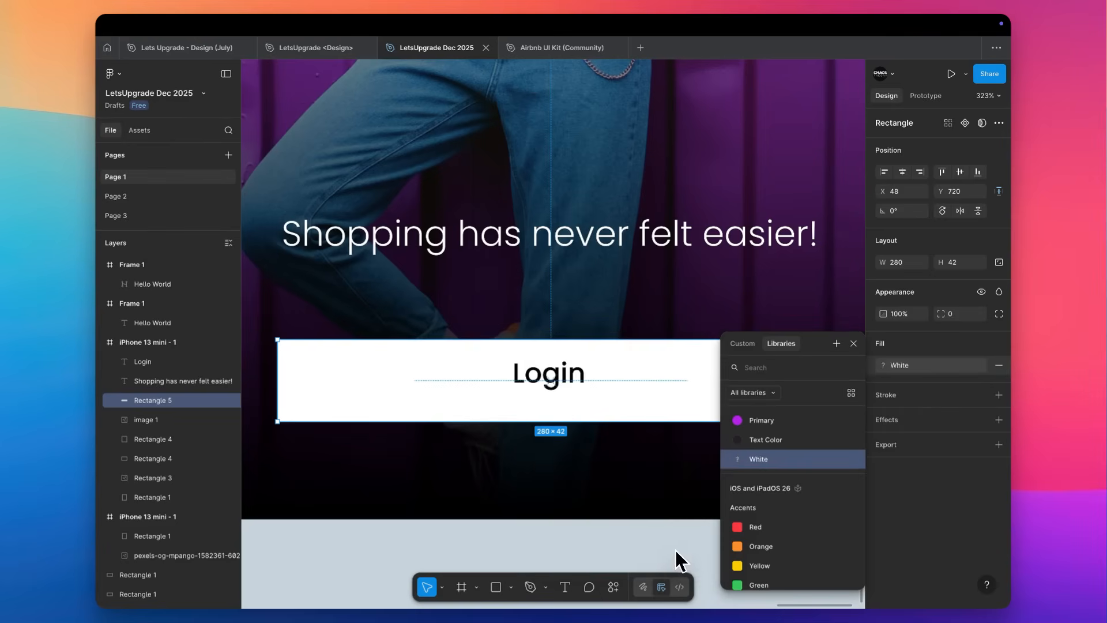
click(652, 549)
Centre the Login label horizontally and vertically within the button rectangle.
click(549, 375)
shift+click(686, 361)
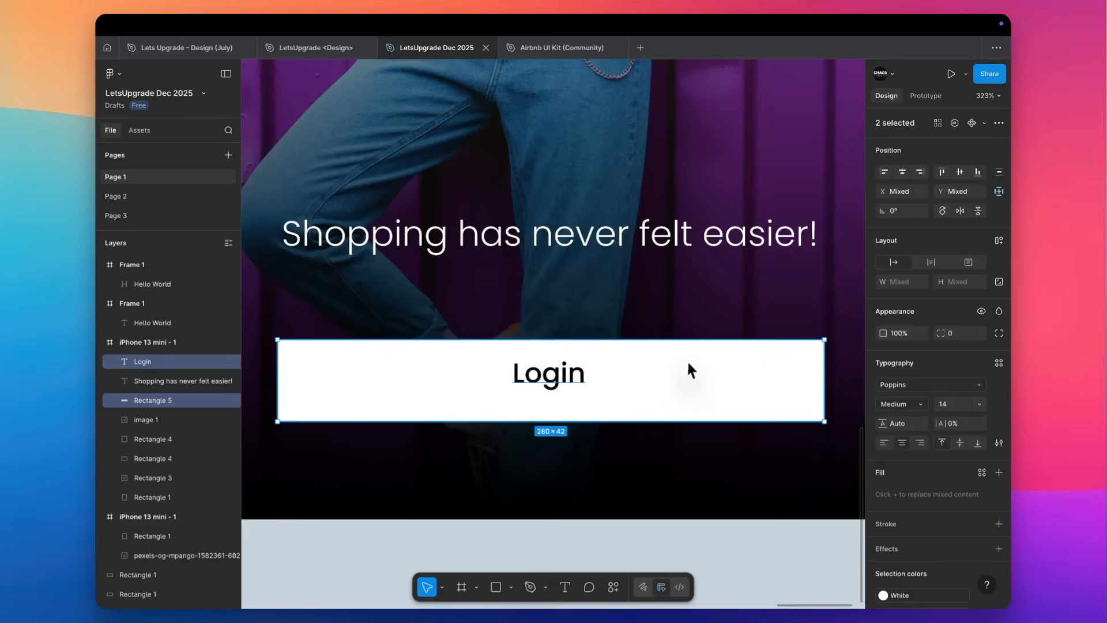
click(904, 173)
click(960, 172)
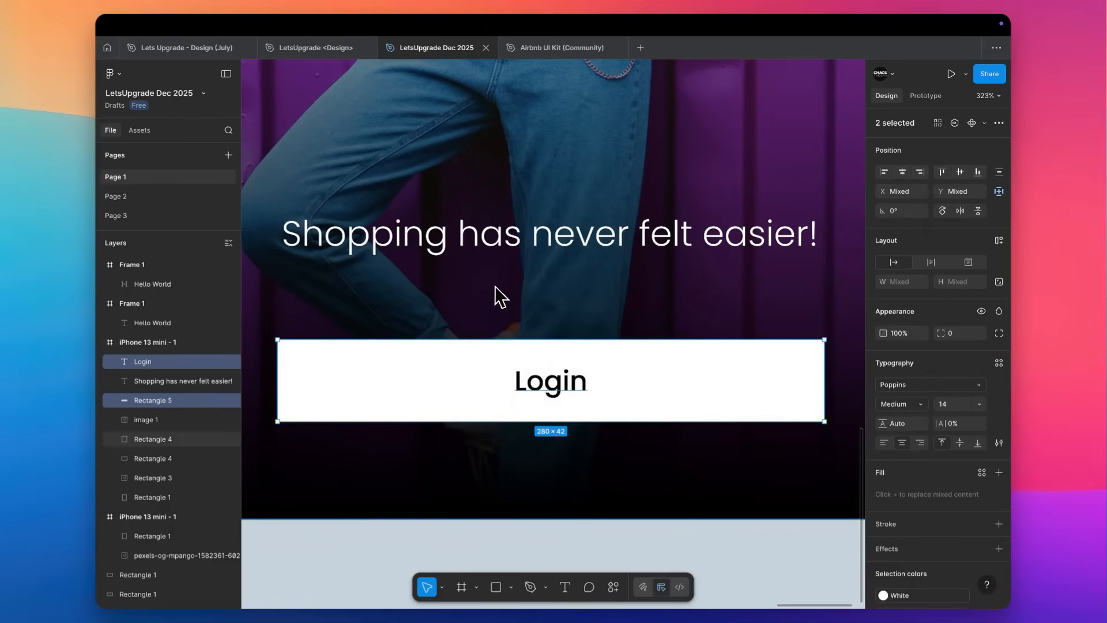
Wrap the Login label and its rectangle in an auto layout frame and test resizing it, ending about 279 wide.
key(shift+a)
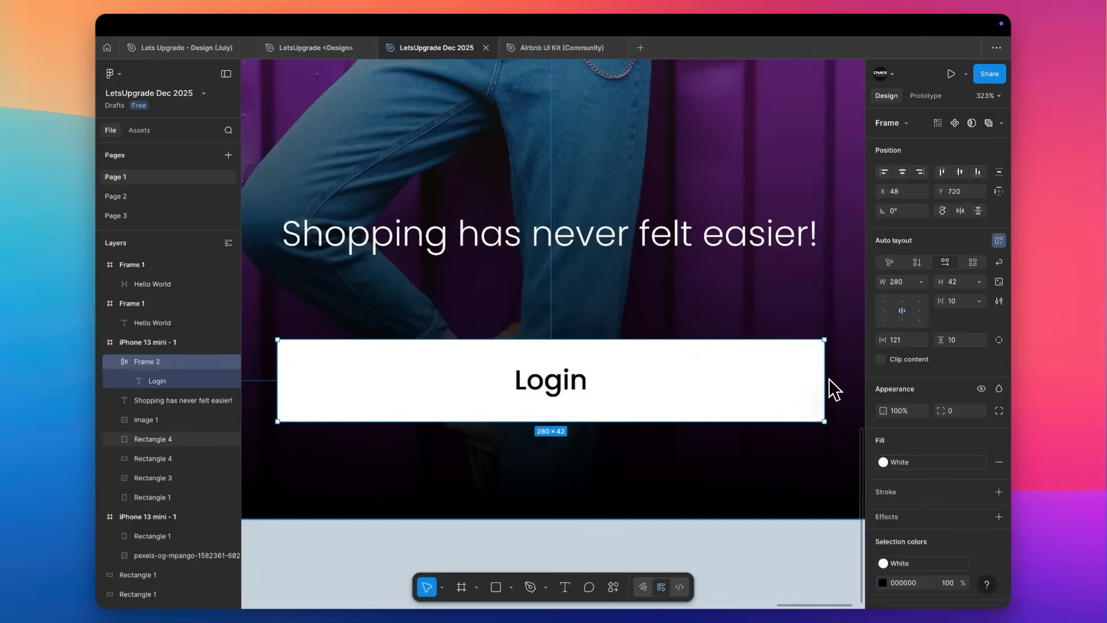
drag(824, 382, 717, 393)
scroll(717, 392, down, 5)
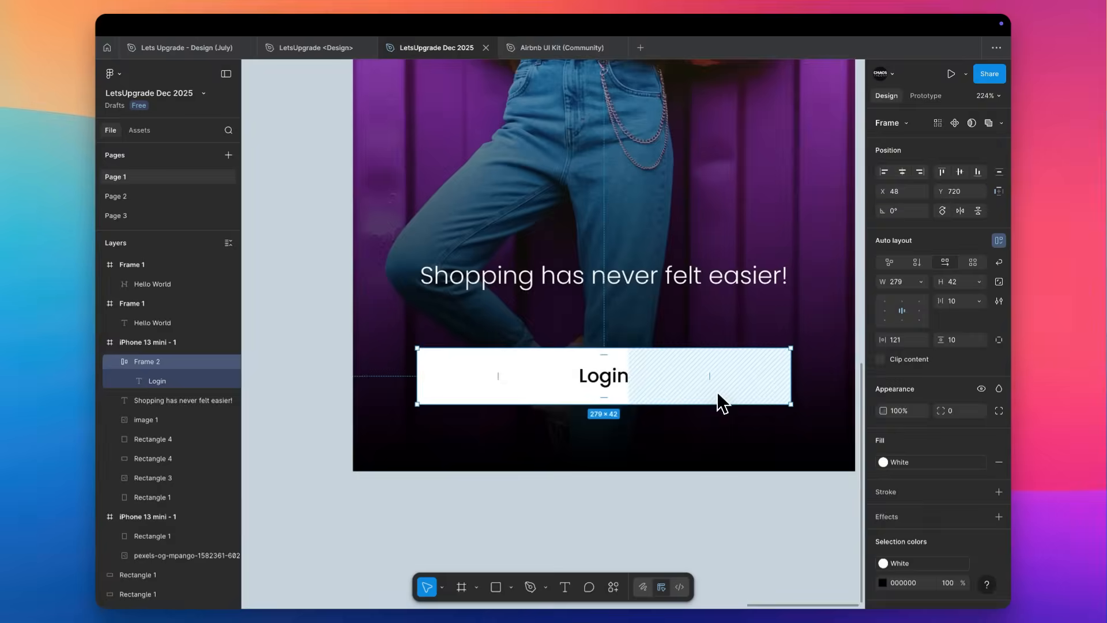
double_click(626, 386)
drag(635, 379, 802, 360)
double_click(802, 363)
click(754, 370)
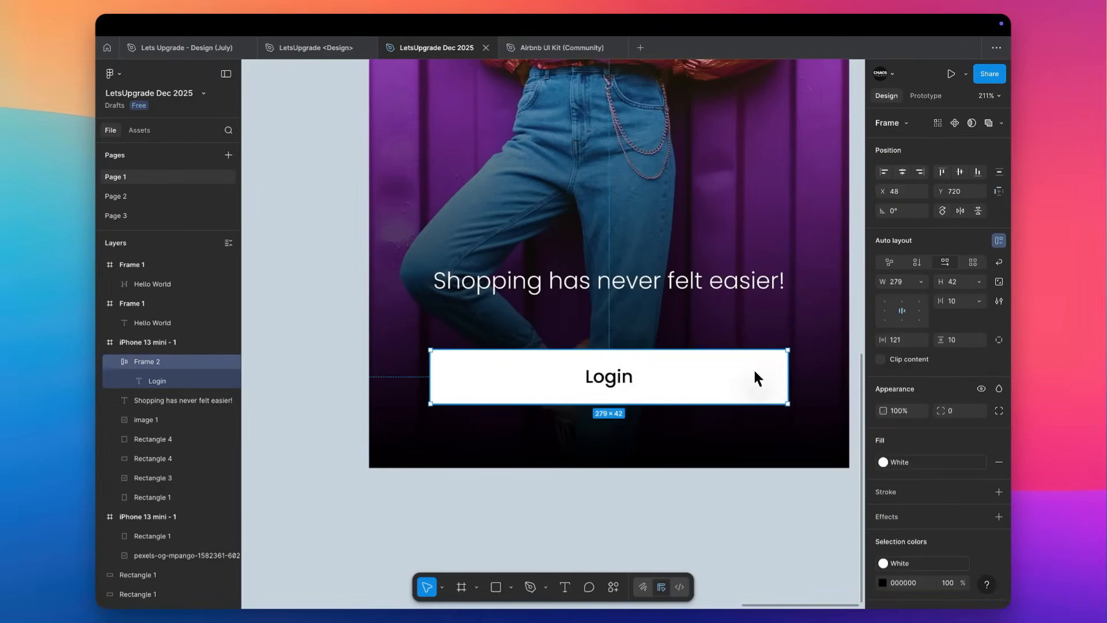
scroll(596, 407, up, 5)
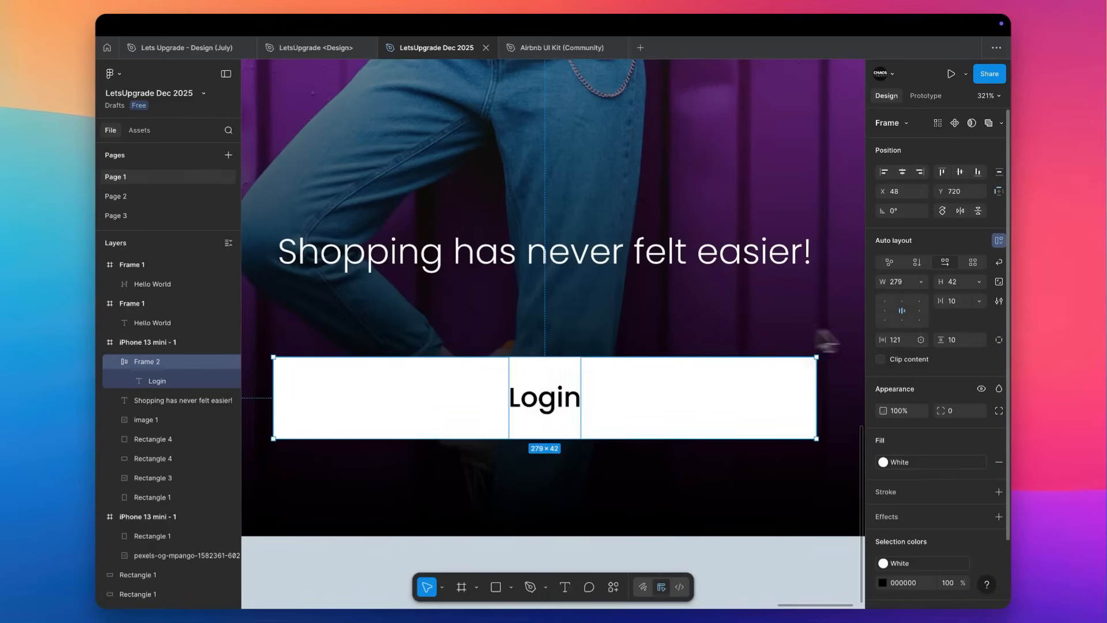
Align the Login label to the left inside the button frame and set the horizontal padding to 20.
click(888, 310)
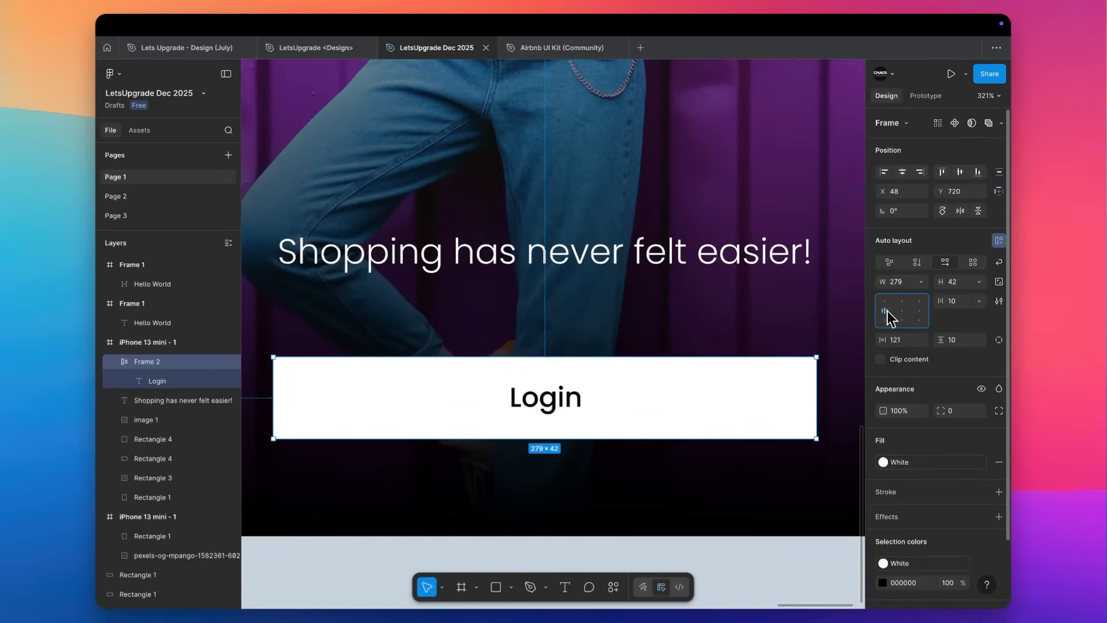
click(904, 340)
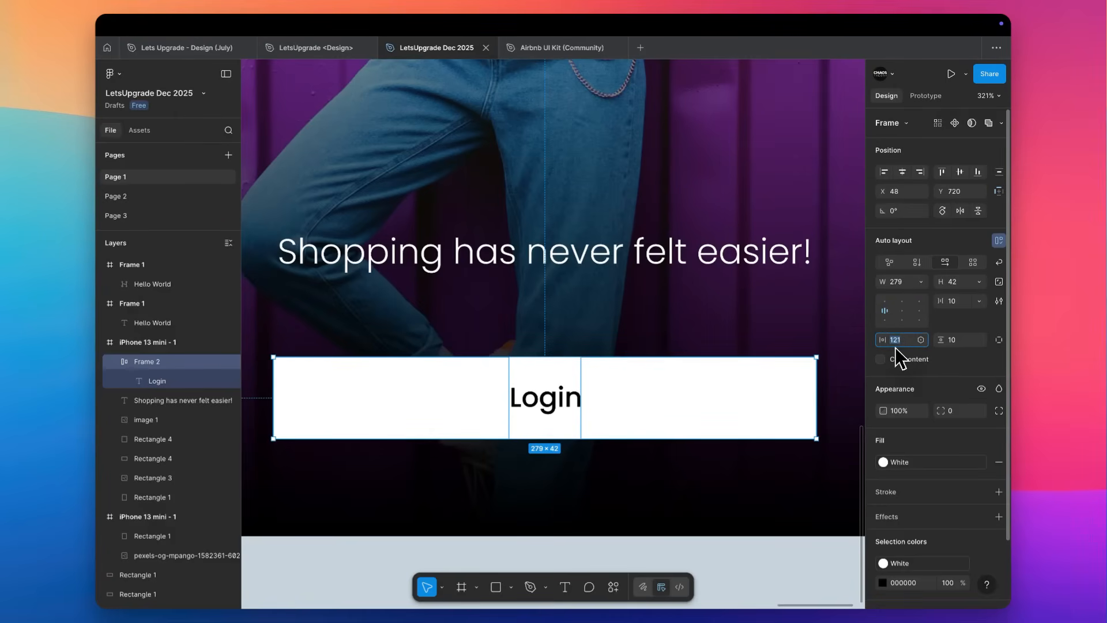
text(20)
key(Tab)
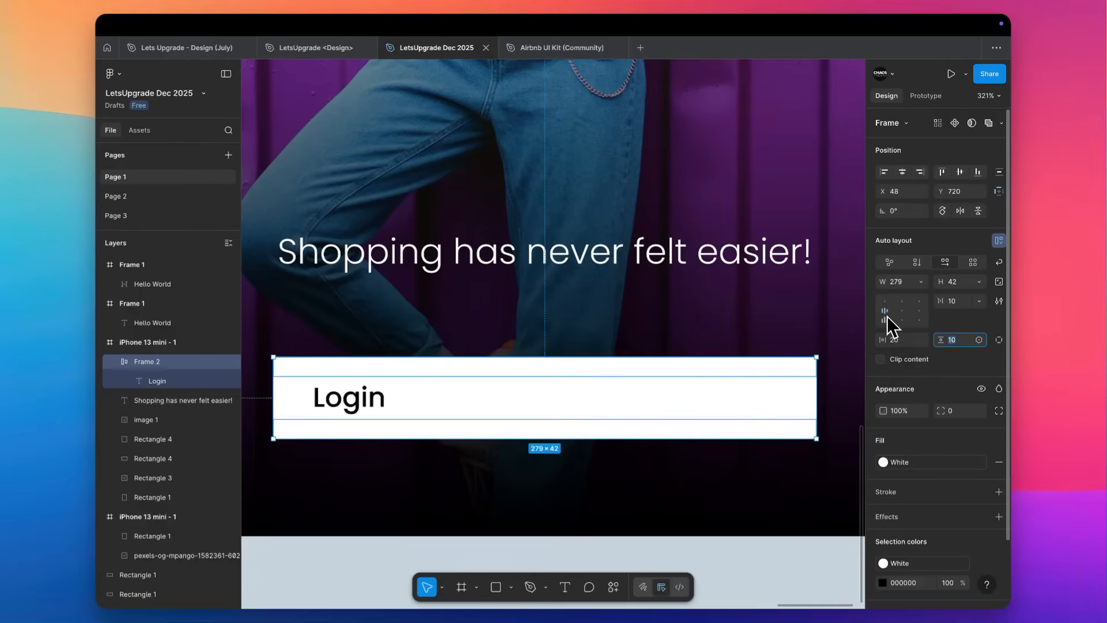
Try centre and right alignment for the Login label, and narrow the button frame to about 268 wide.
click(902, 310)
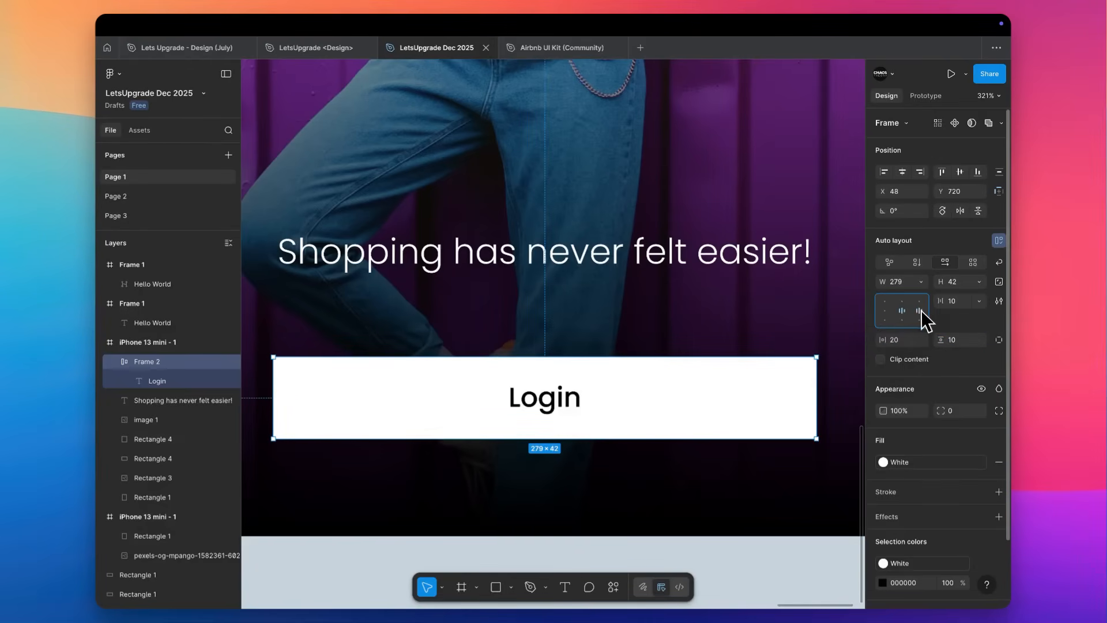
click(919, 310)
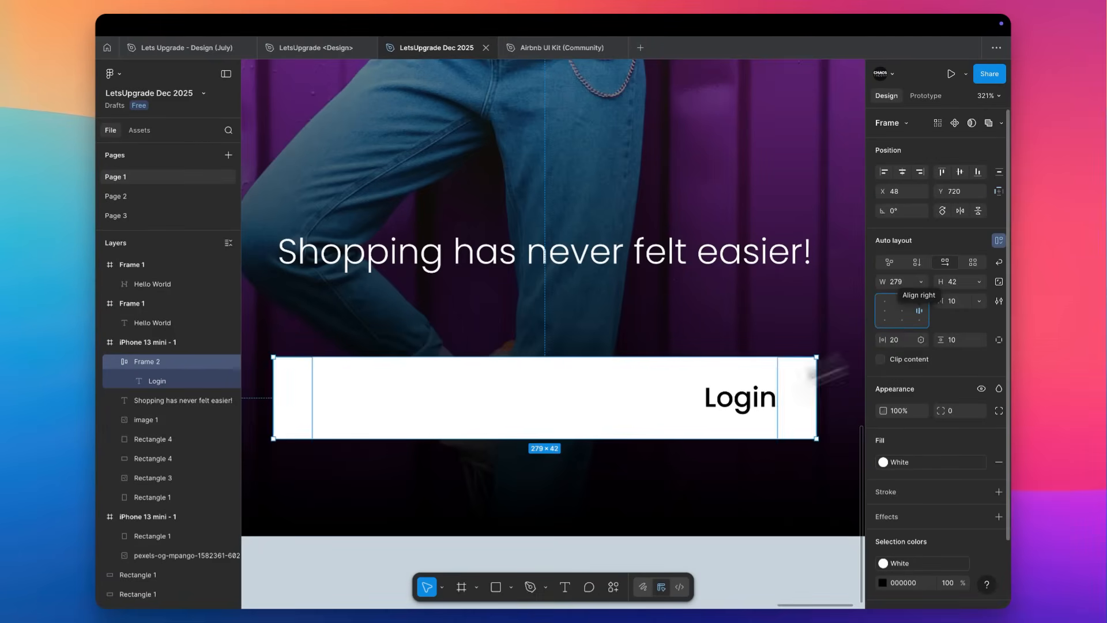
drag(274, 398, 295, 385)
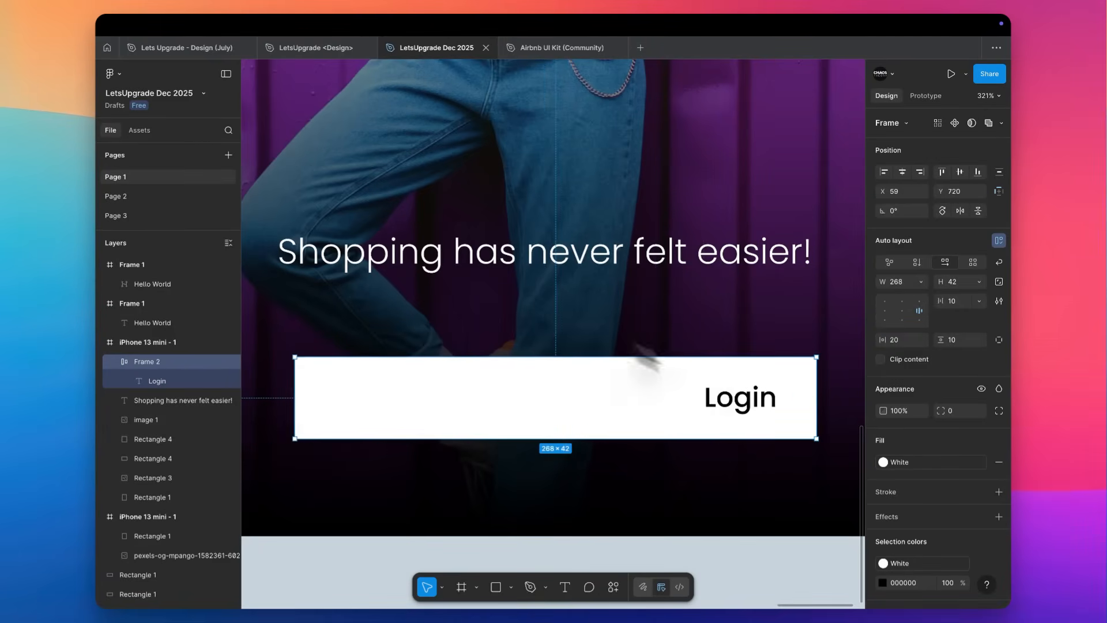
Centre the Login label in the button frame, and try shrinking the frame from its right edge before undoing that resize.
click(901, 312)
drag(817, 390, 515, 399)
key(super+z)
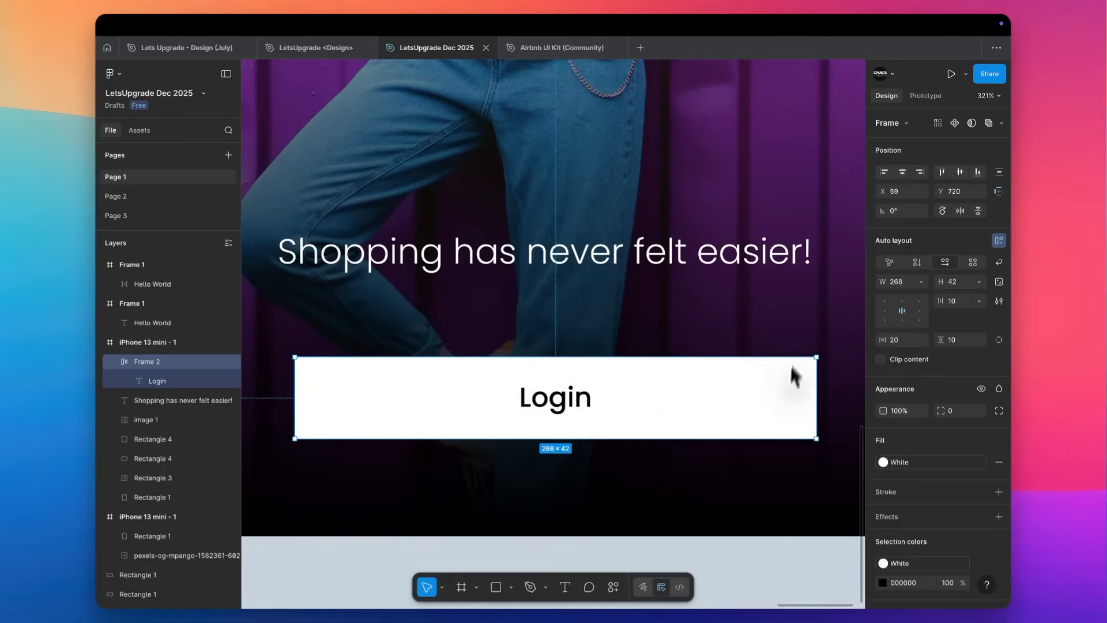
Set the button frame's vertical padding to 20 and its height to Hug contents.
click(962, 339)
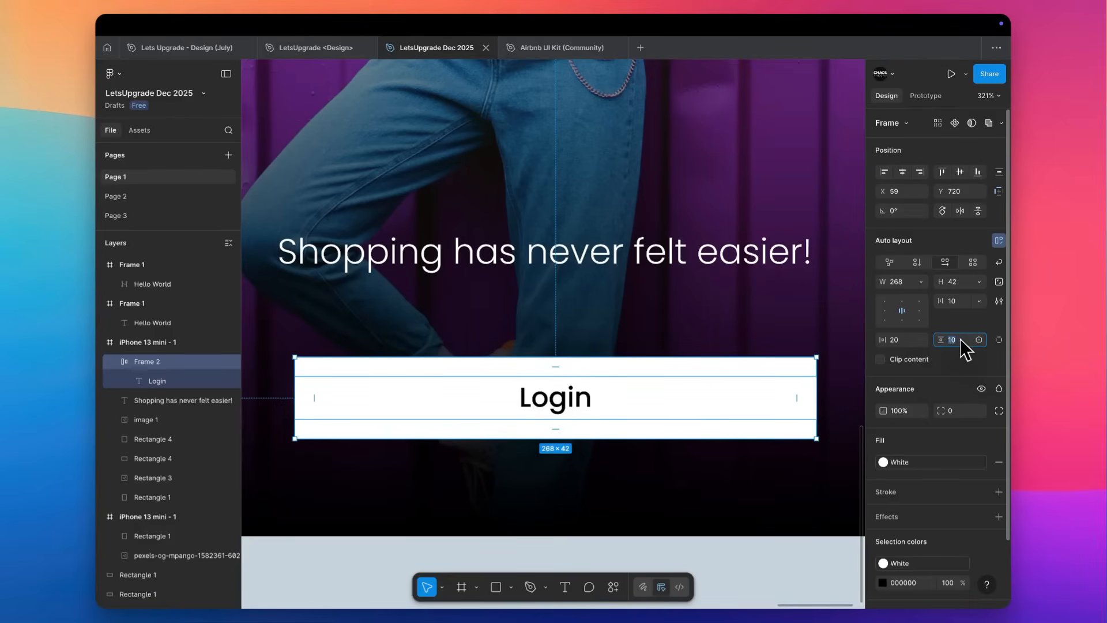
text(20)
key(Tab)
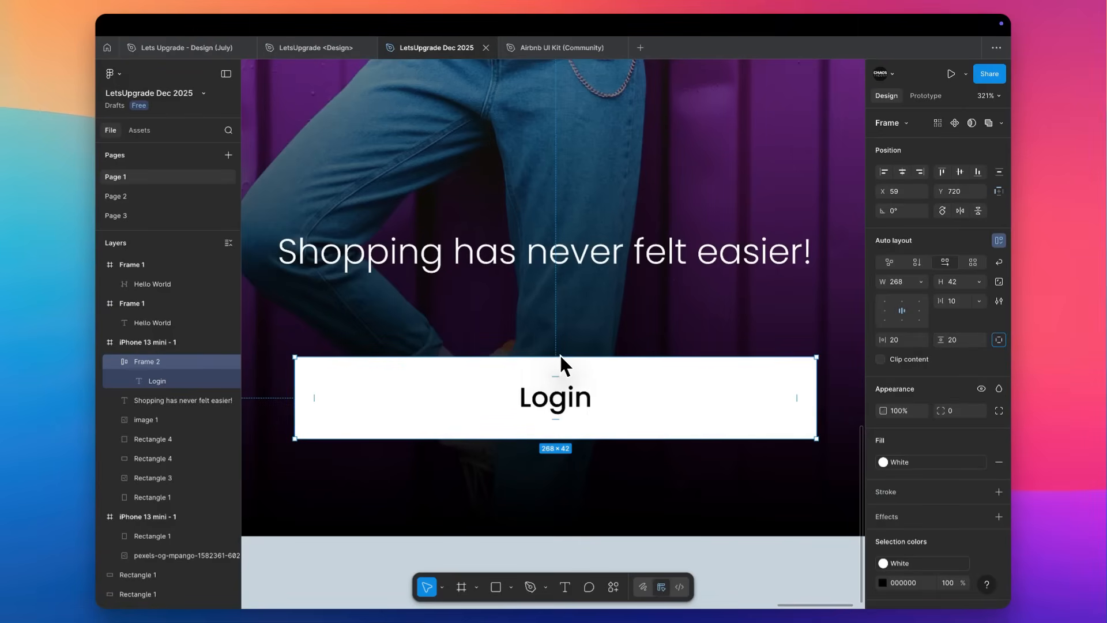
click(982, 281)
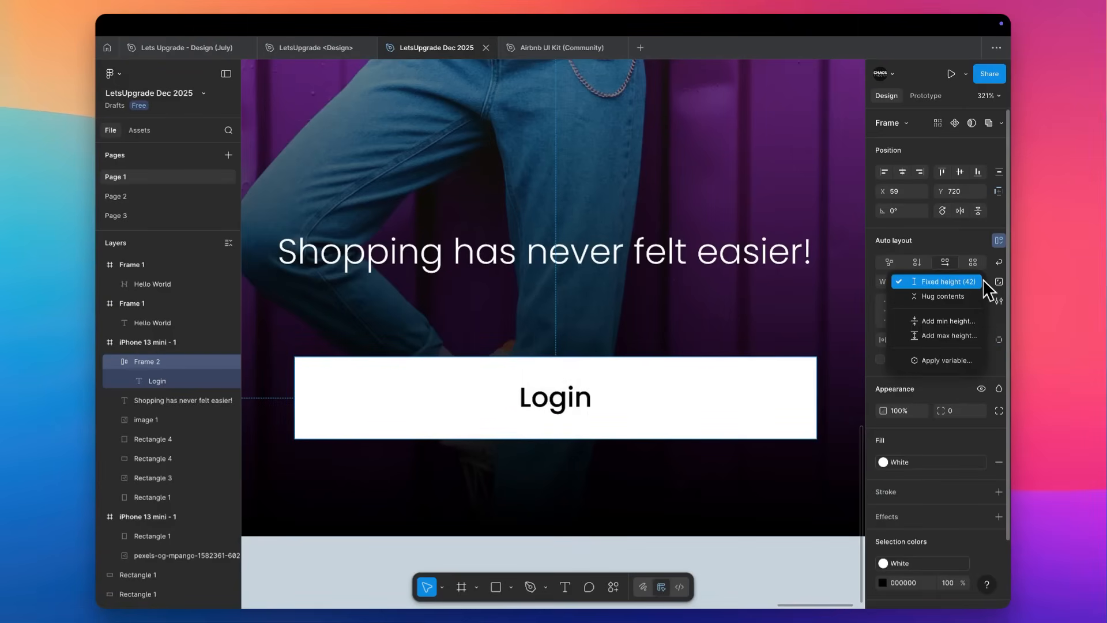
click(971, 296)
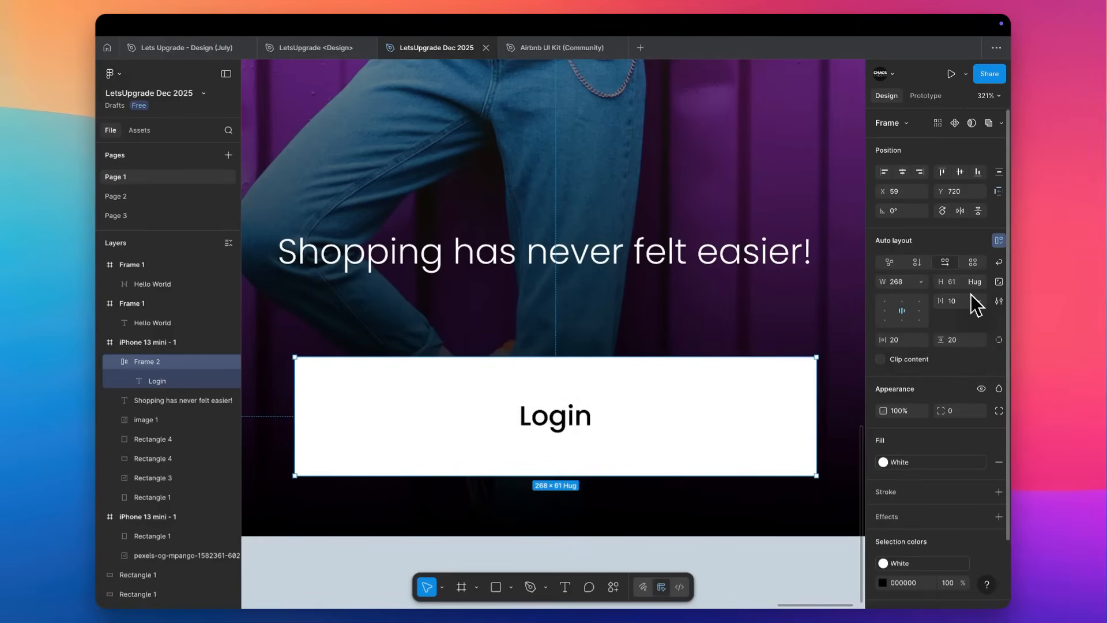
Set the button frame's vertical padding to 10.
click(962, 342)
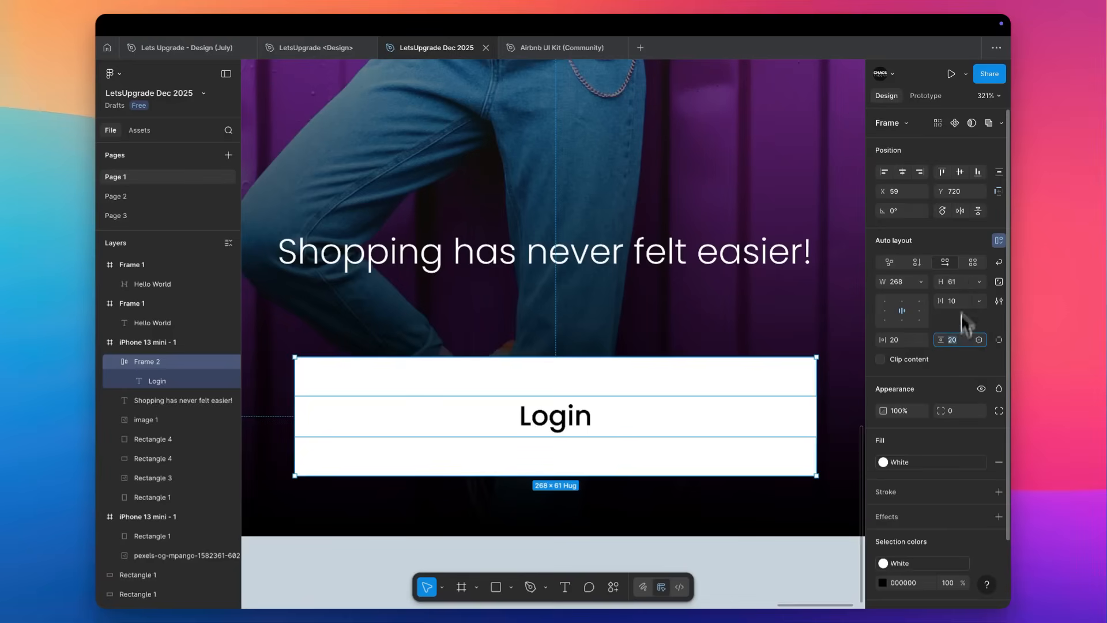
text(10)
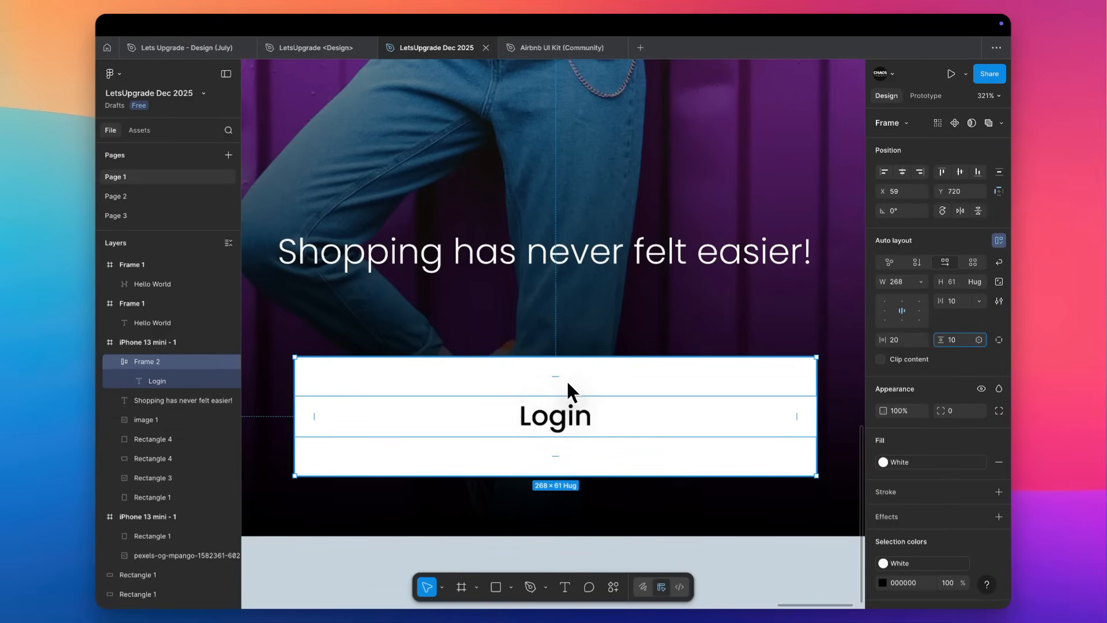
key(Return)
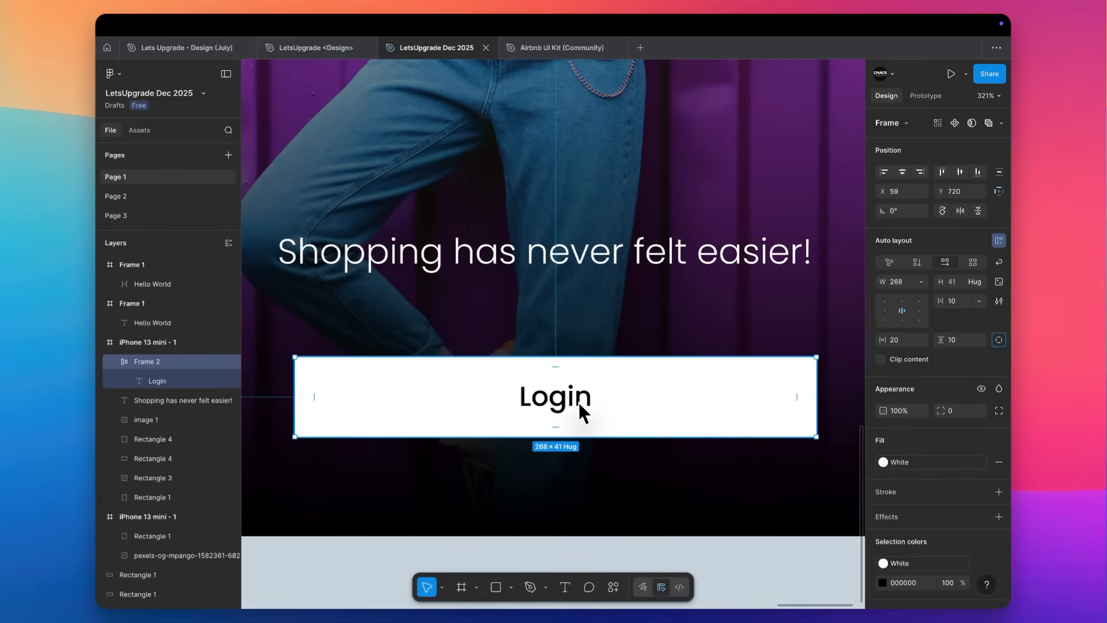
Deselect the layers and review the whole iPhone 13 mini screen from the Gucci logo to the Login button.
scroll(639, 325, down, 10)
click(640, 324)
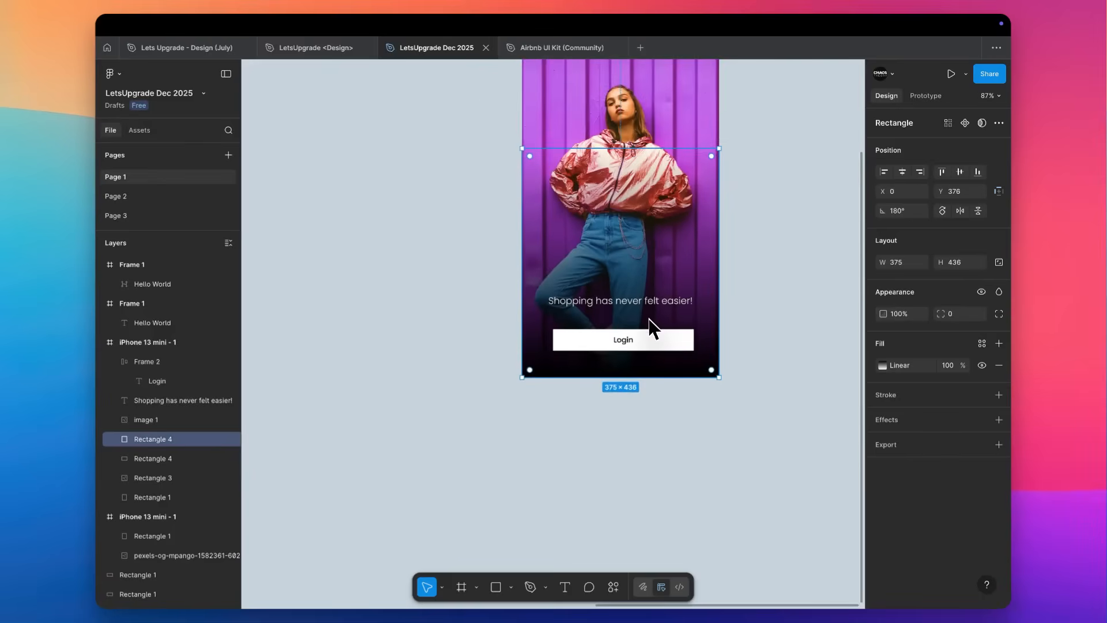
scroll(648, 319, down, 4)
click(694, 317)
scroll(695, 316, up, 5)
scroll(695, 316, down, 2)
scroll(694, 316, up, 3)
scroll(694, 316, left, 2)
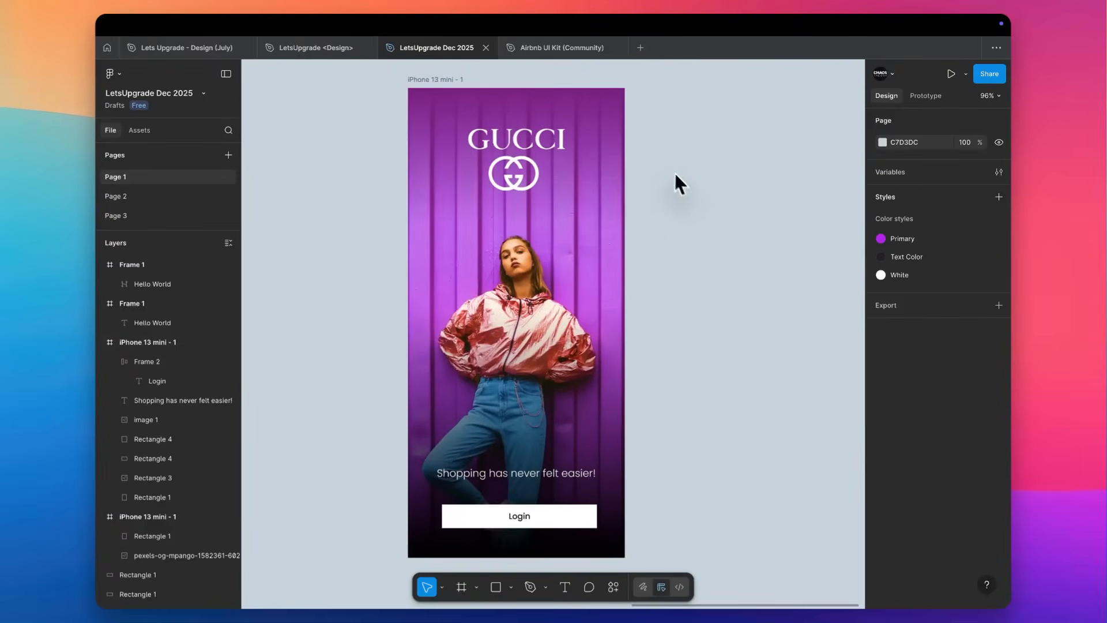
Switch to Safari, dismiss the thank-you dialog on the Pexels photo page and look through its similar photos.
key(super+Tab)
key(super+Tab)
key(super+shift+Tab)
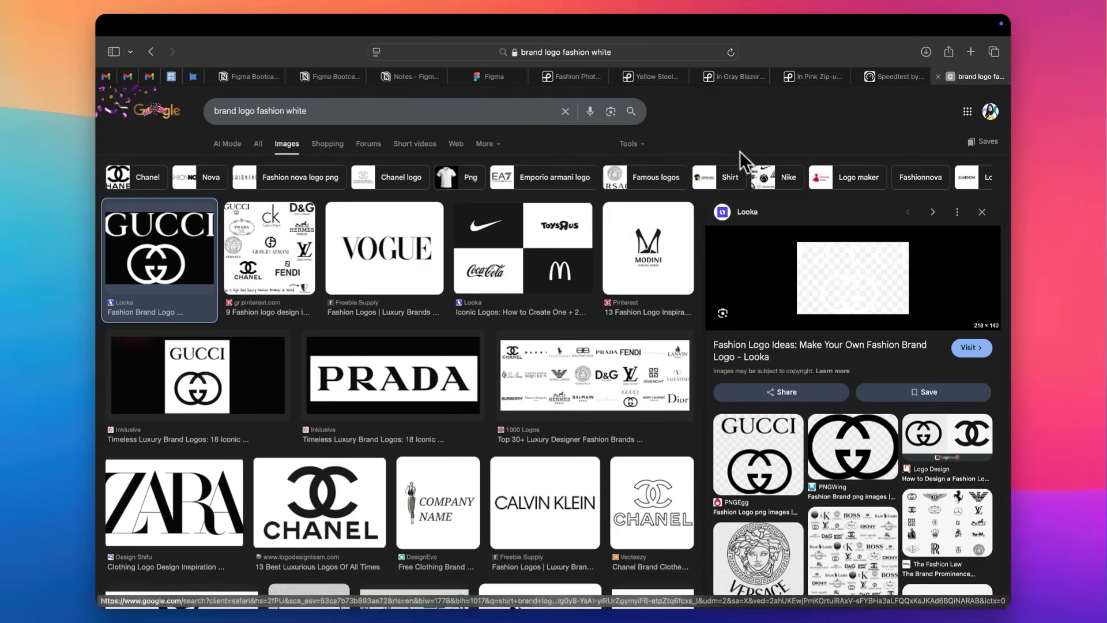
key(ctrl+shift+Tab)
key(ctrl+shift+Tab)
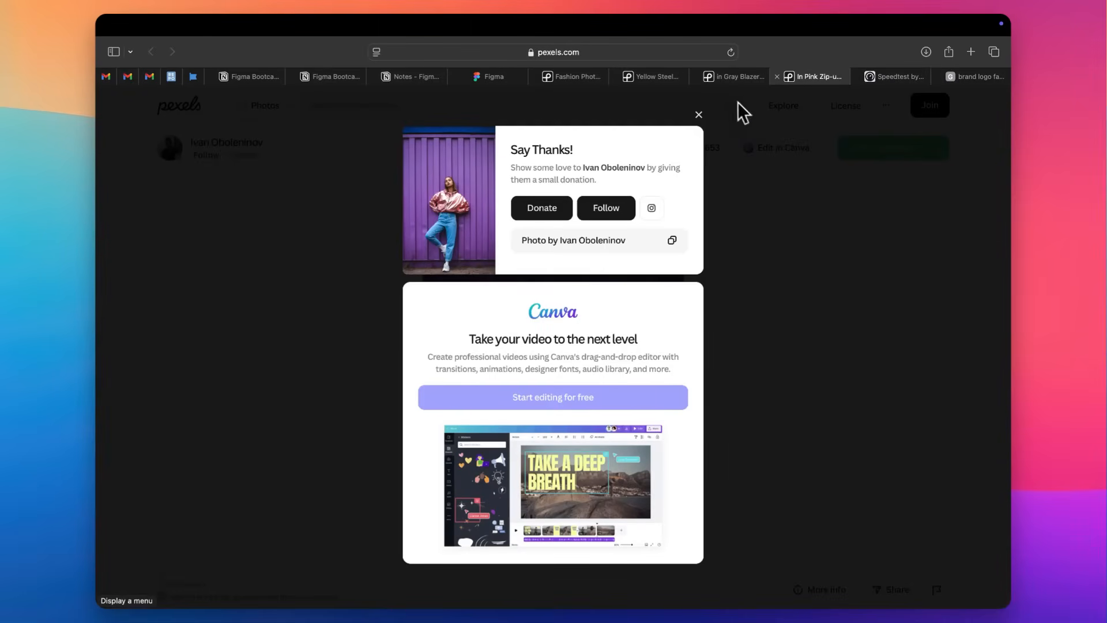
click(699, 115)
scroll(703, 254, down, 15)
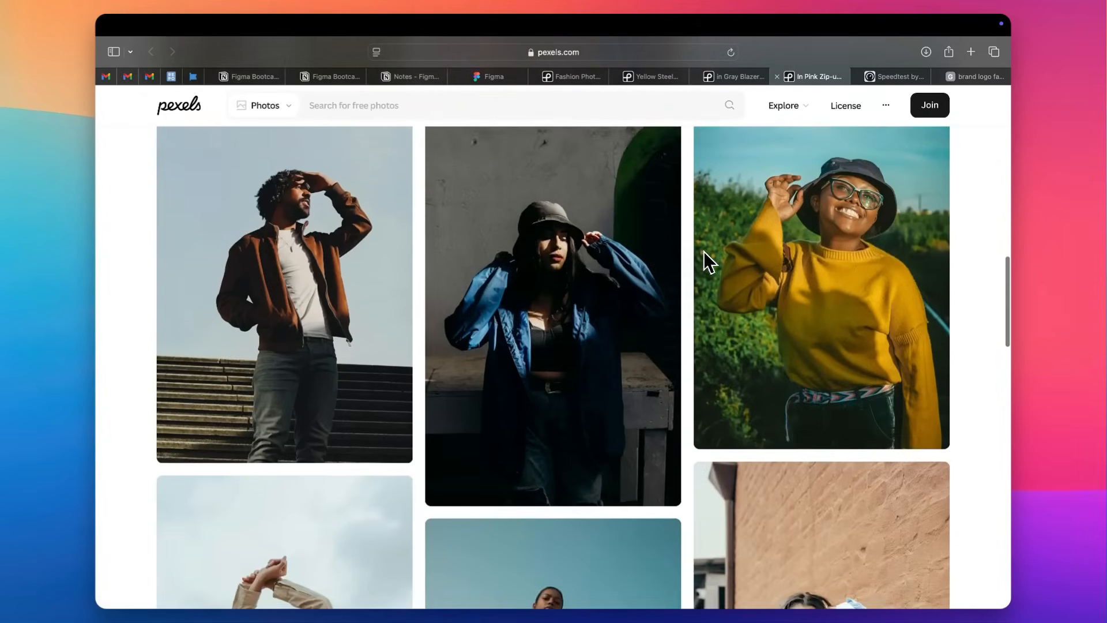
scroll(704, 251, down, 20)
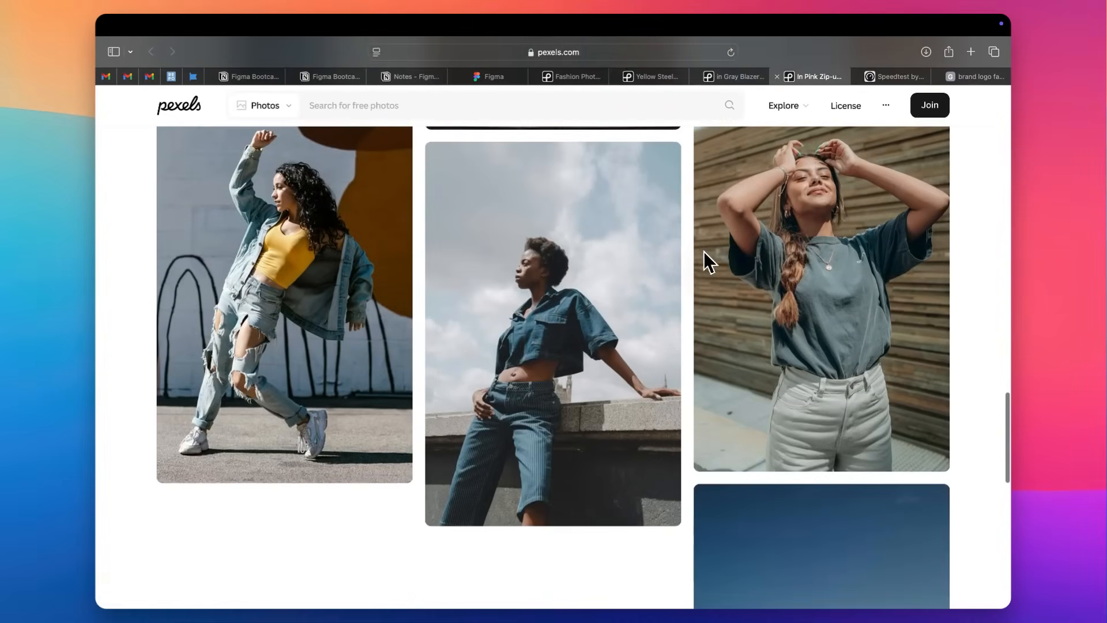
scroll(705, 260, down, 3)
Close that Pexels photo's tab and look through the similar photos on the gray blazer photo's page.
key(super+w)
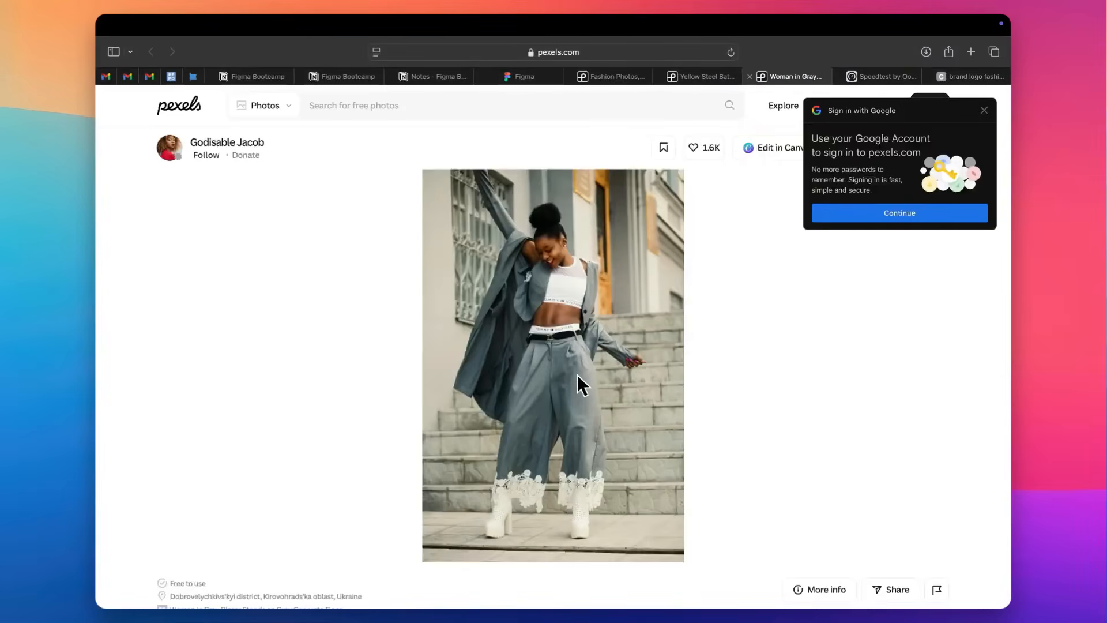
scroll(578, 384, down, 12)
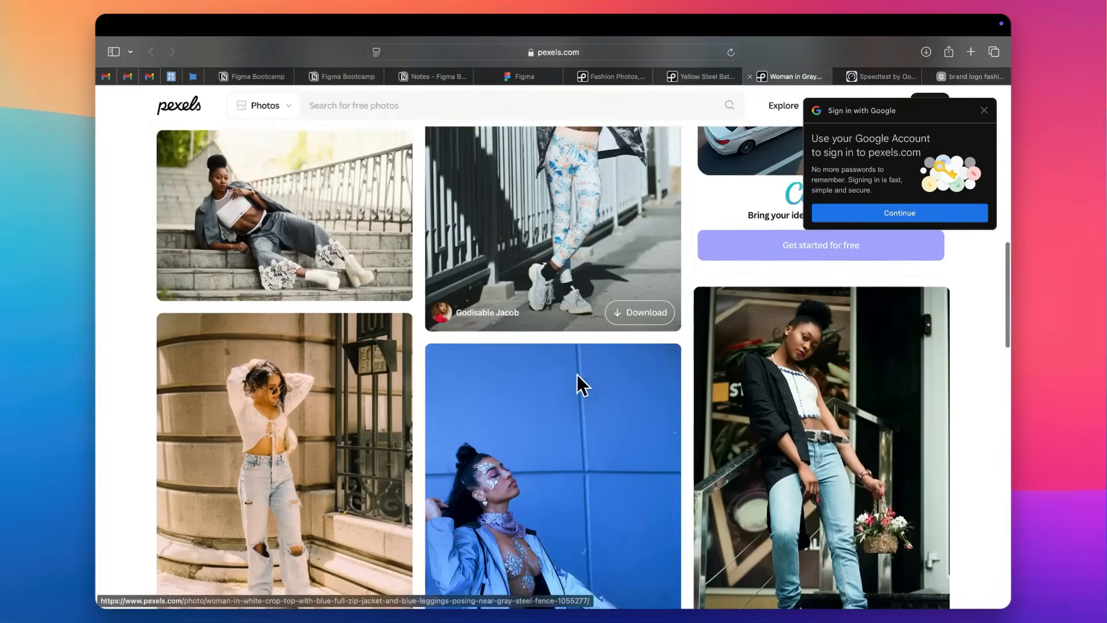
scroll(579, 383, down, 15)
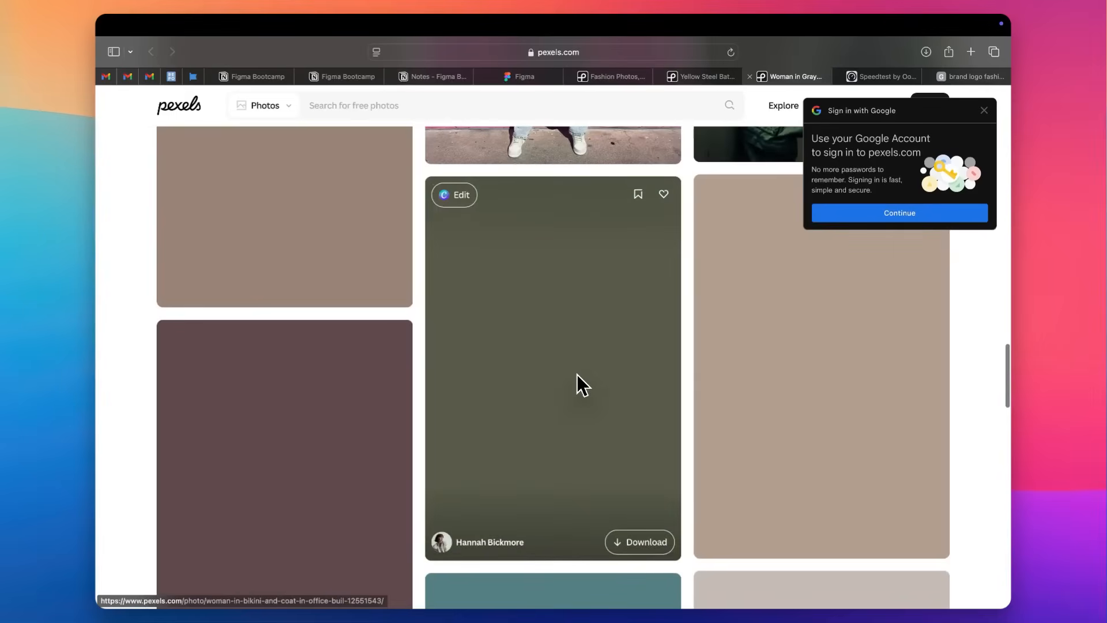
Search Pexels for "model" and look through the resulting photos.
click(470, 105)
text(model)
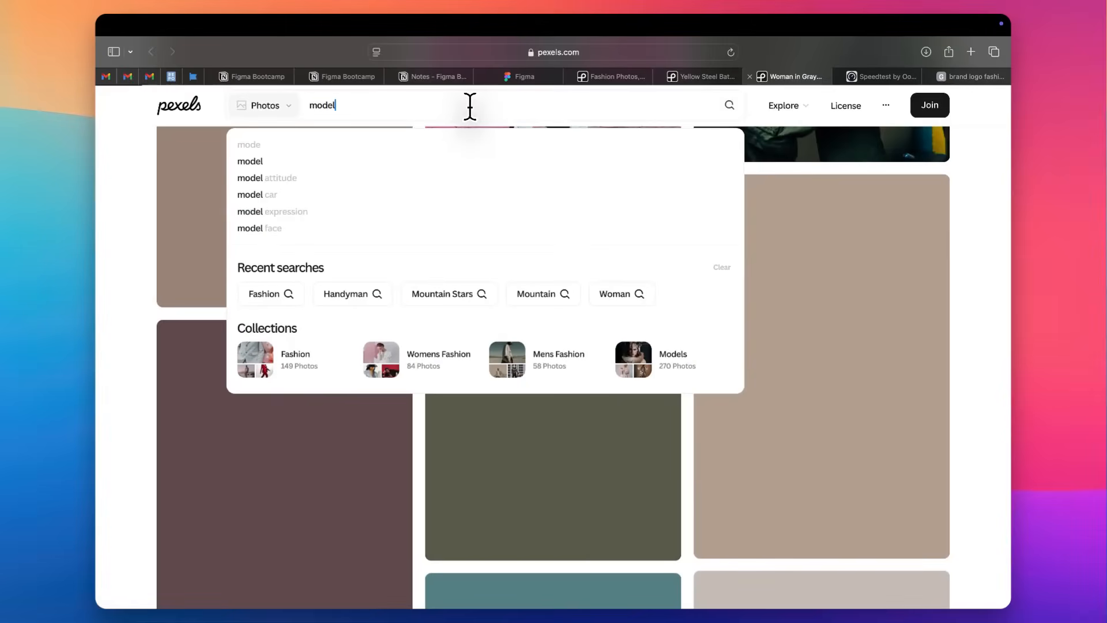
key(Return)
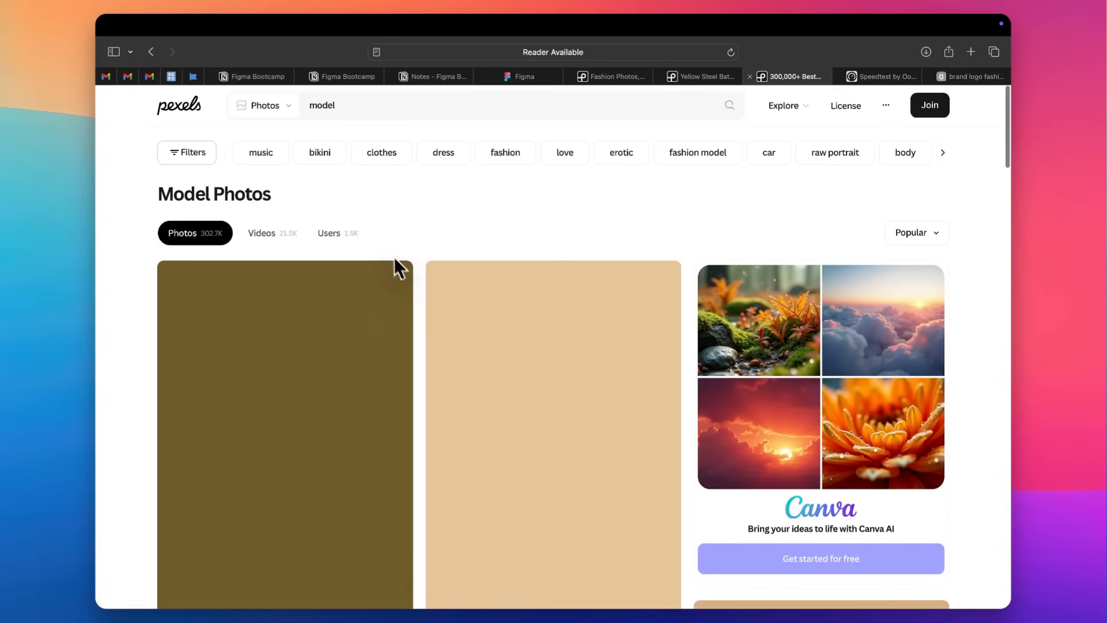
scroll(126, 425, down, 8)
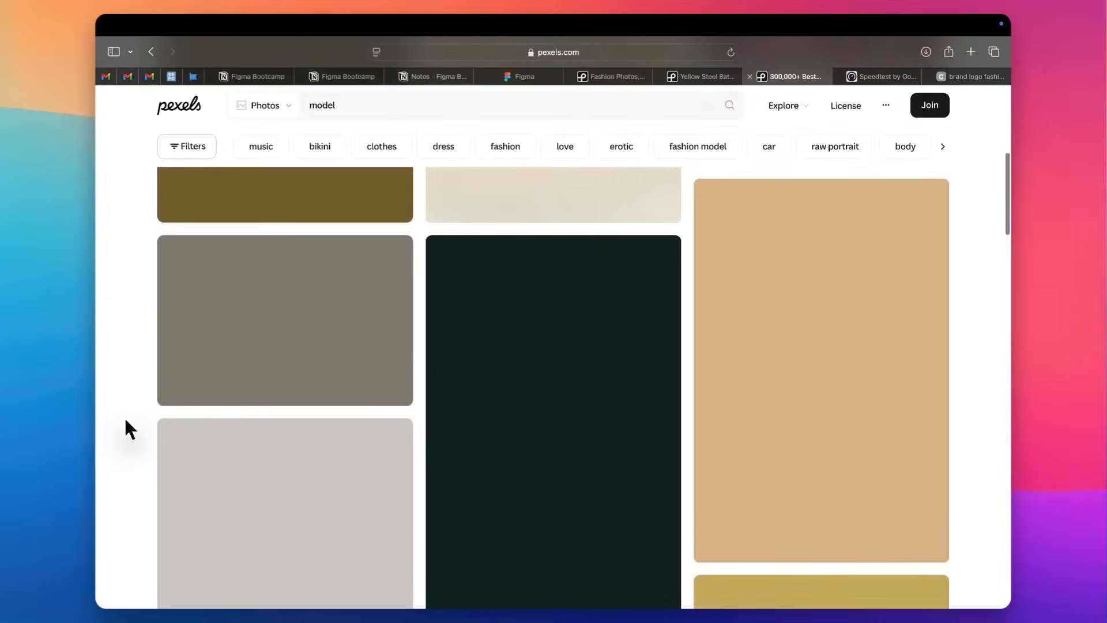
scroll(126, 420, down, 10)
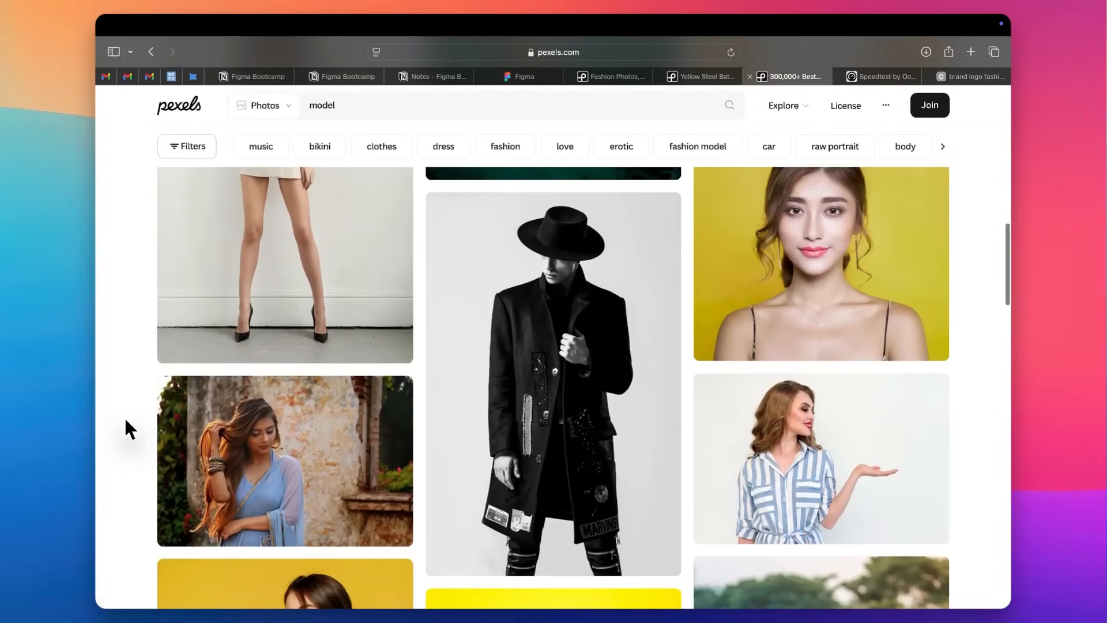
scroll(125, 421, down, 3)
Open the photo of the man in a black hat and black coat in a new tab and download it.
right_click(571, 286)
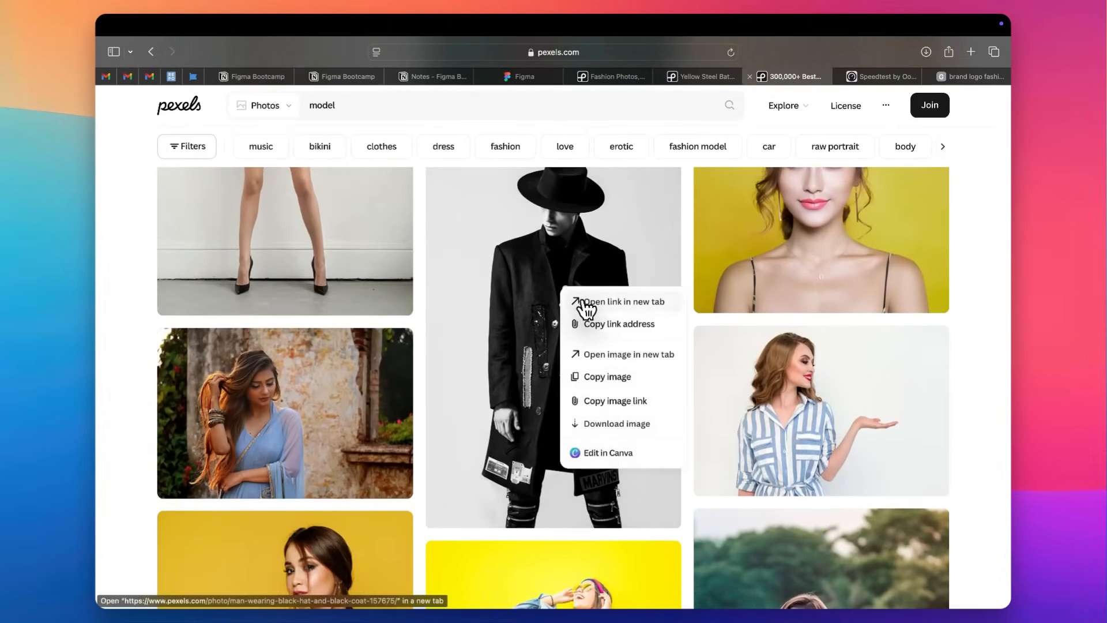
click(581, 300)
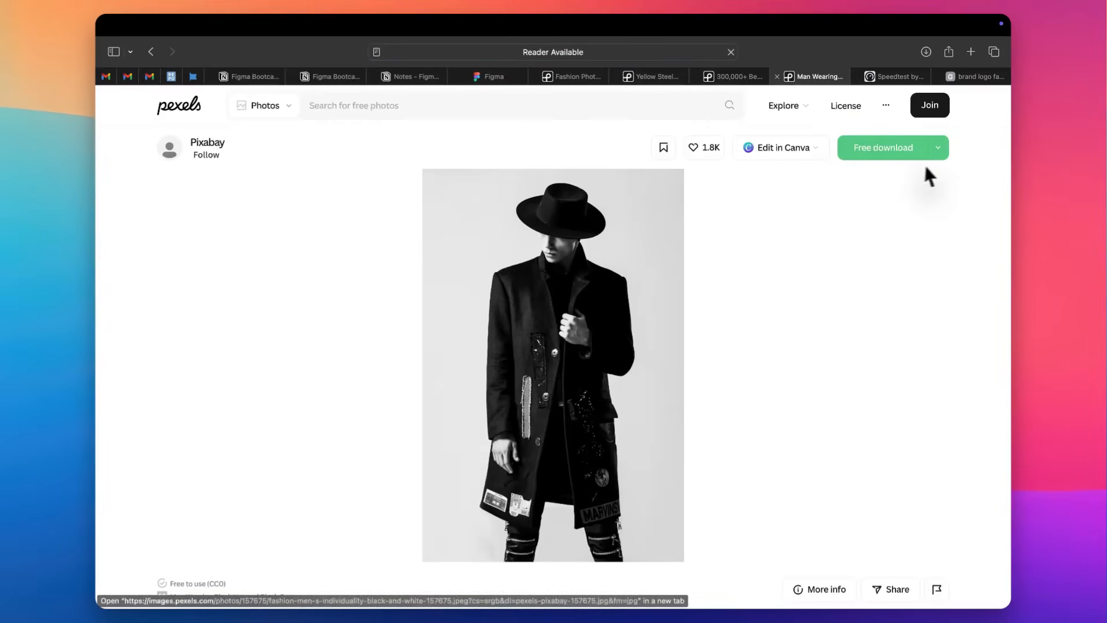
click(941, 150)
click(847, 385)
click(897, 76)
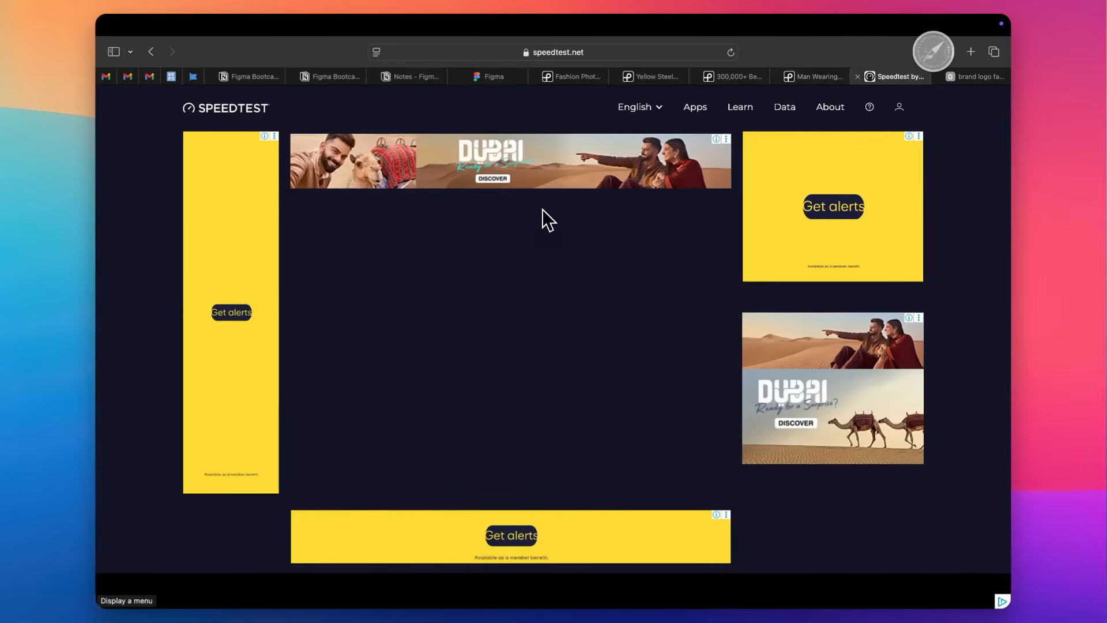
key(ctrl+Left)
key(ctrl+Right)
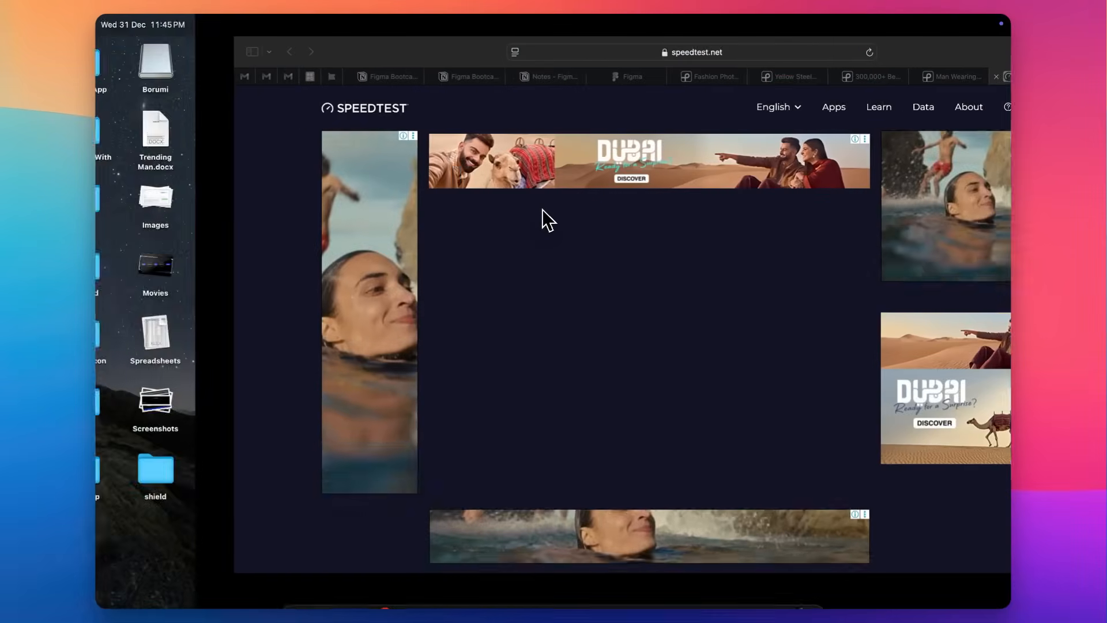
Switch to Figma and turn the GUCCI logo image black by setting Exposure, Contrast and Highlights to minimum and lowering Shadows.
key(ctrl+Right)
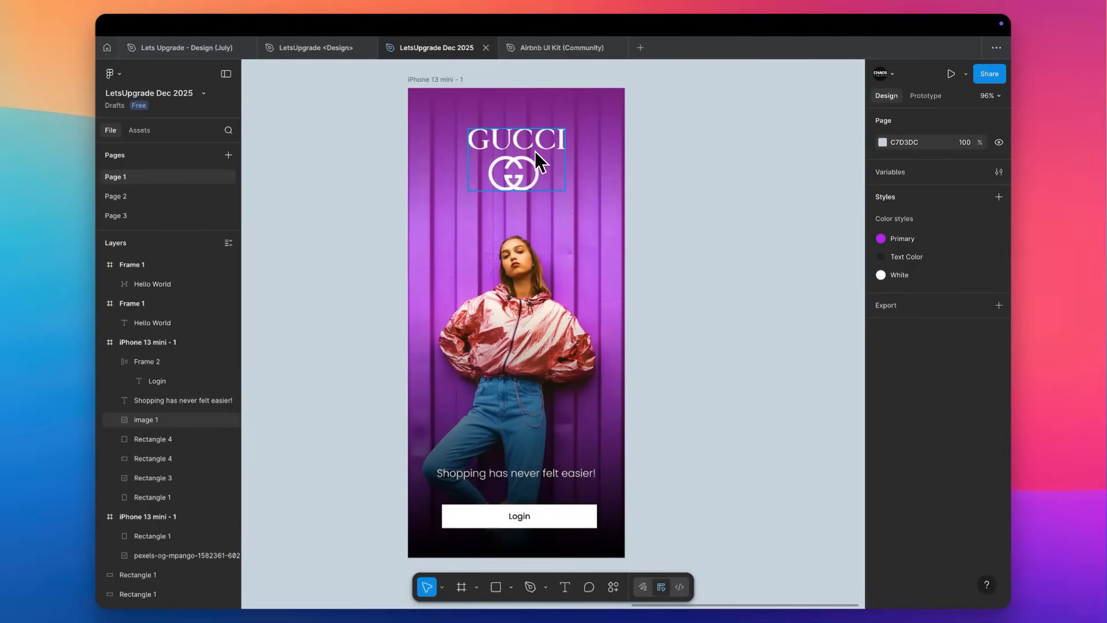
click(534, 151)
click(883, 366)
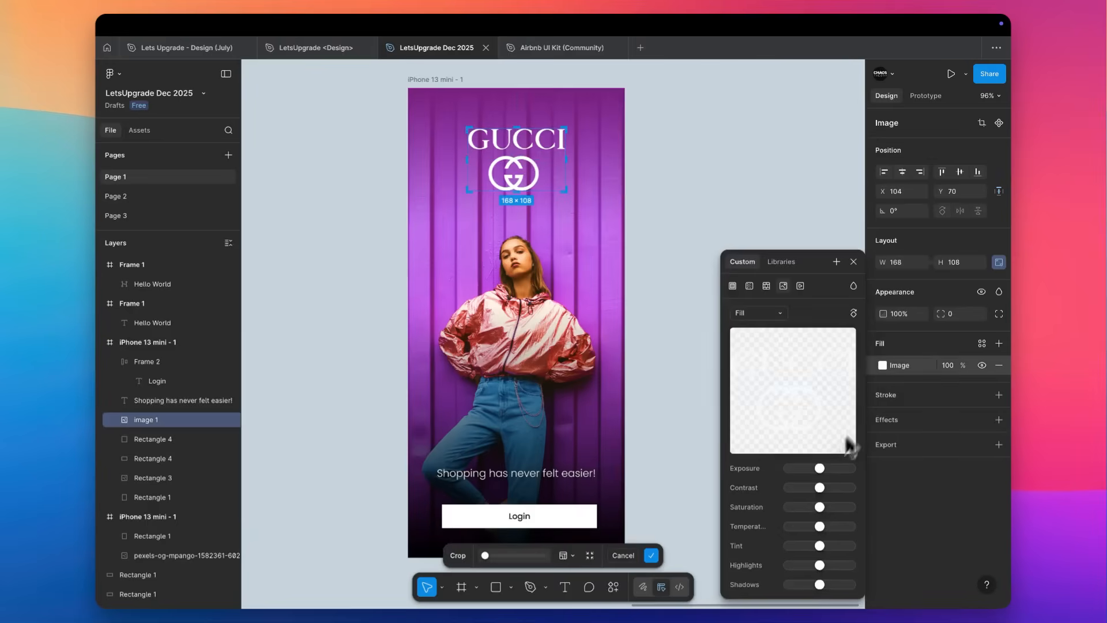
drag(820, 468, 738, 491)
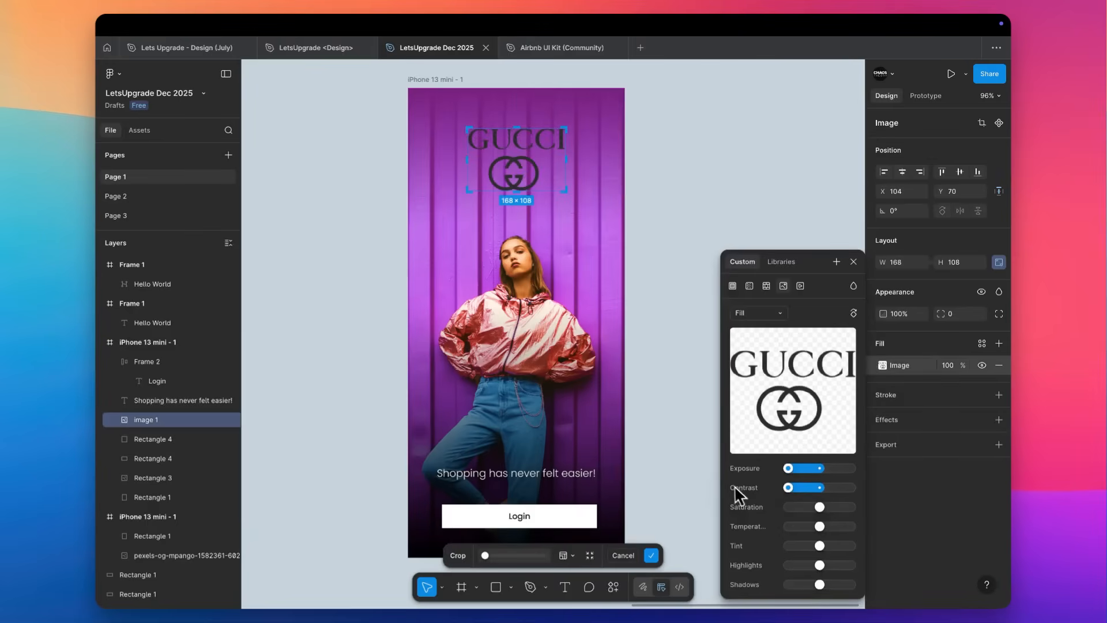
drag(719, 571, 782, 575)
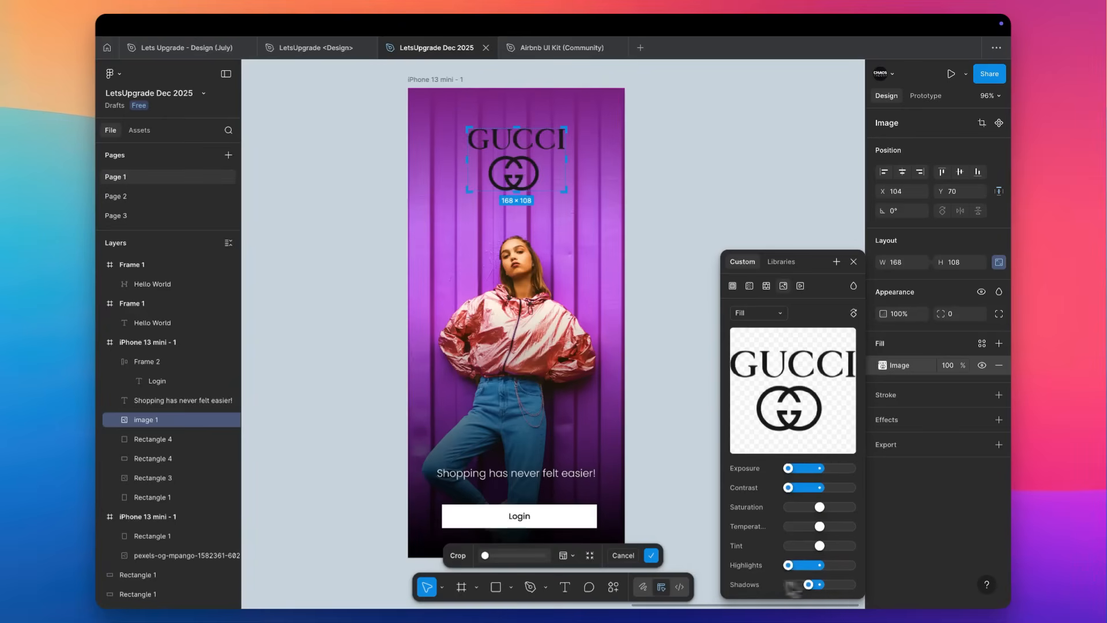
click(666, 119)
Move the GUCCI logo out of the iPhone frame onto the empty canvas and delete the gradient rectangle over the photo's upper part.
drag(530, 147, 841, 140)
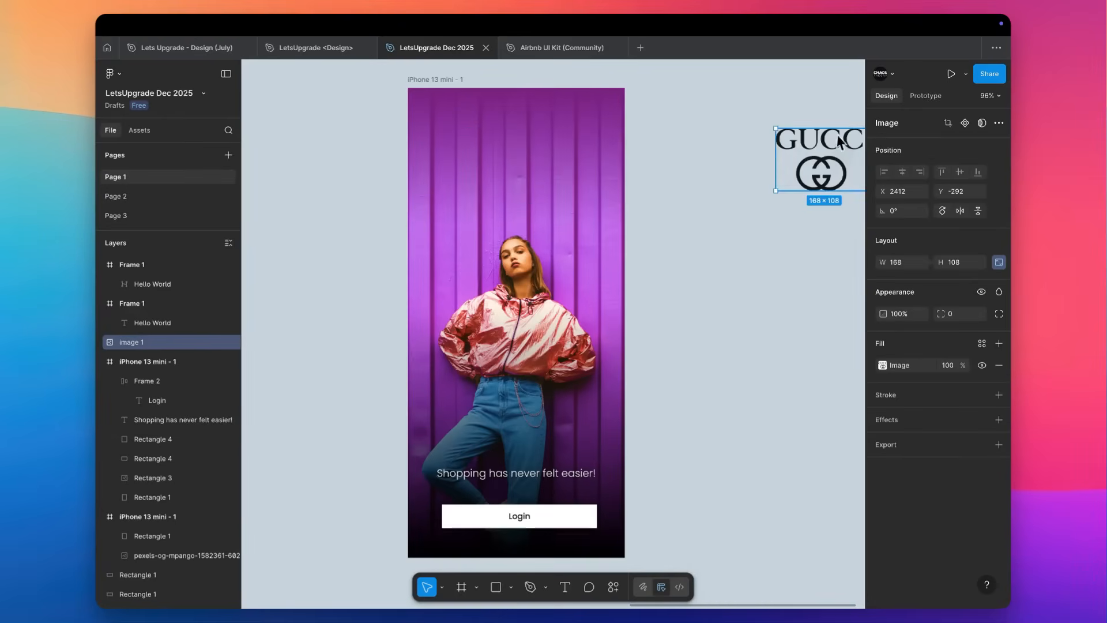
click(541, 192)
key(Delete)
Replace the login screen's background photo with the downloaded photo of the man in a black hat and coat.
click(526, 194)
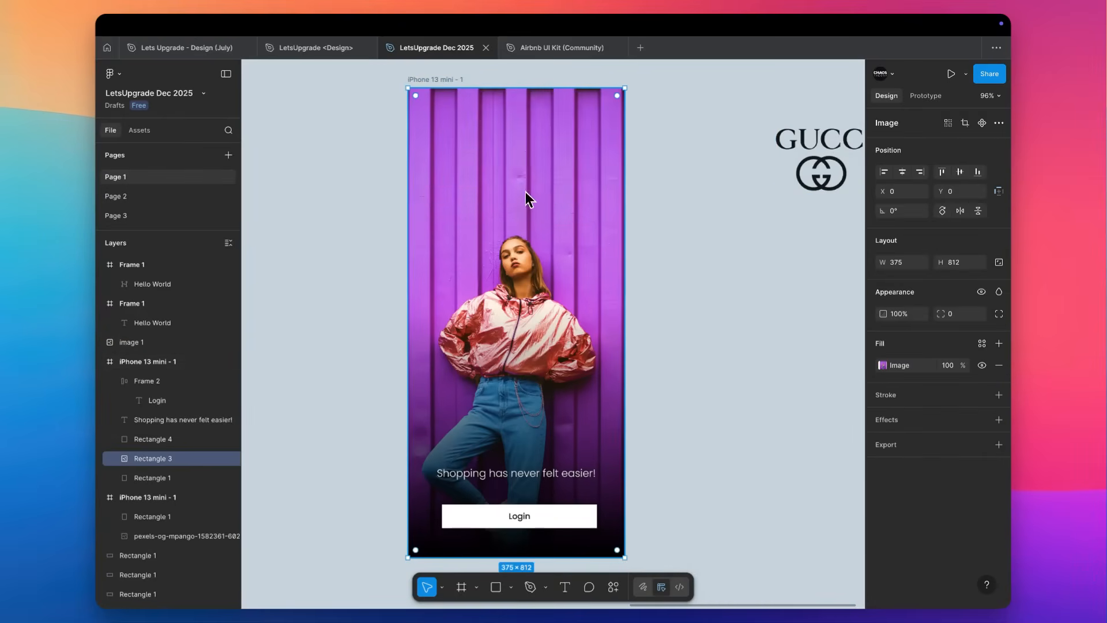
key(super+shift+k)
double_click(480, 227)
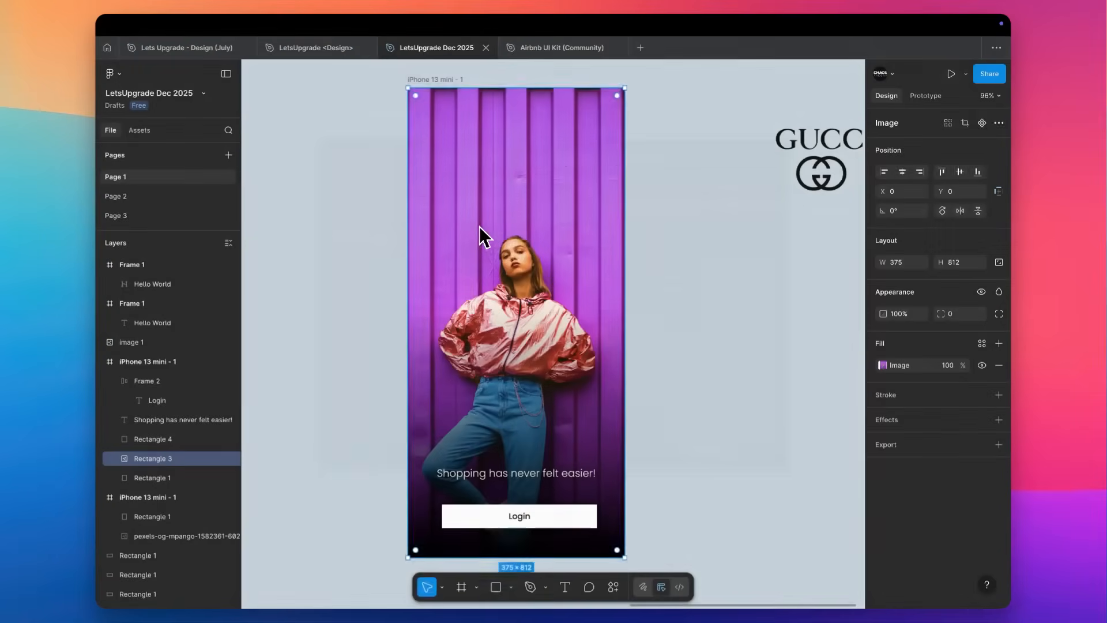
click(550, 253)
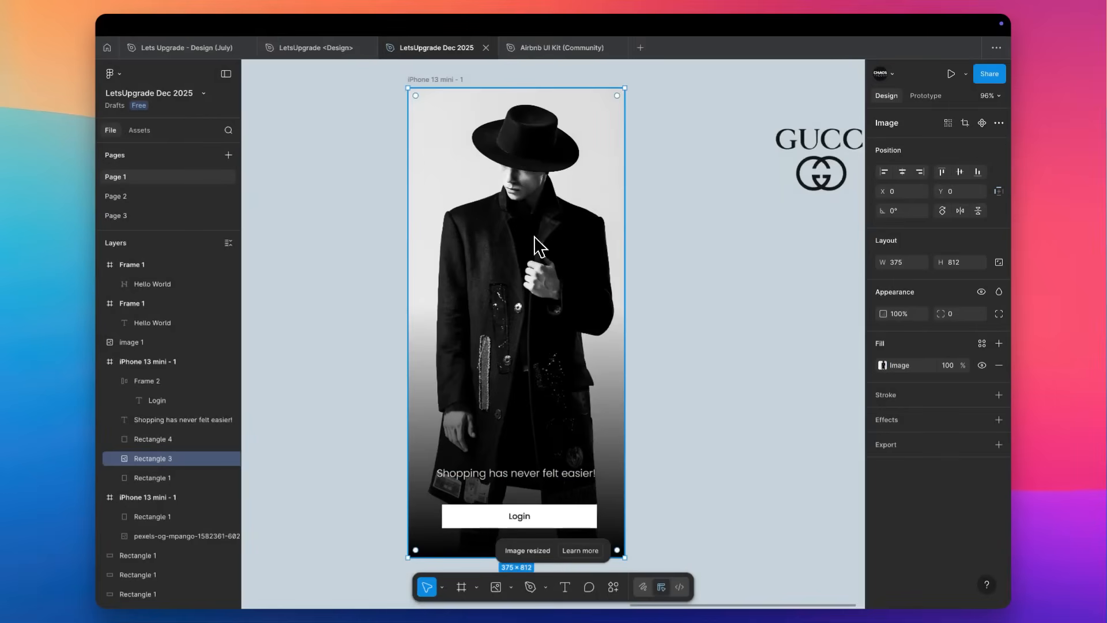
click(552, 441)
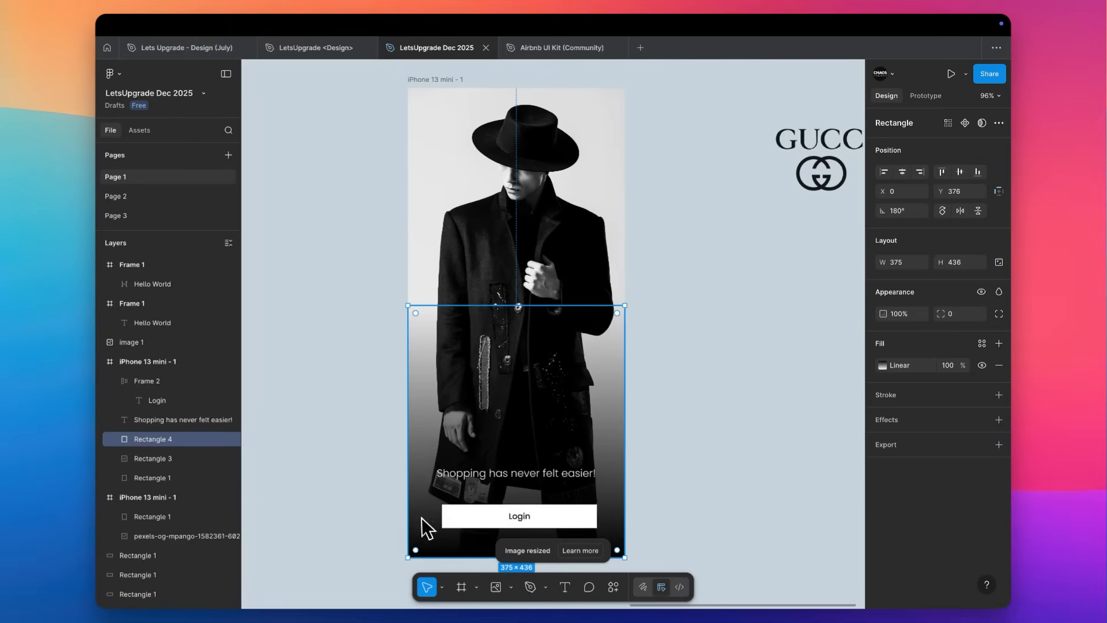
scroll(647, 392, down, 2)
click(660, 378)
scroll(667, 366, up, 2)
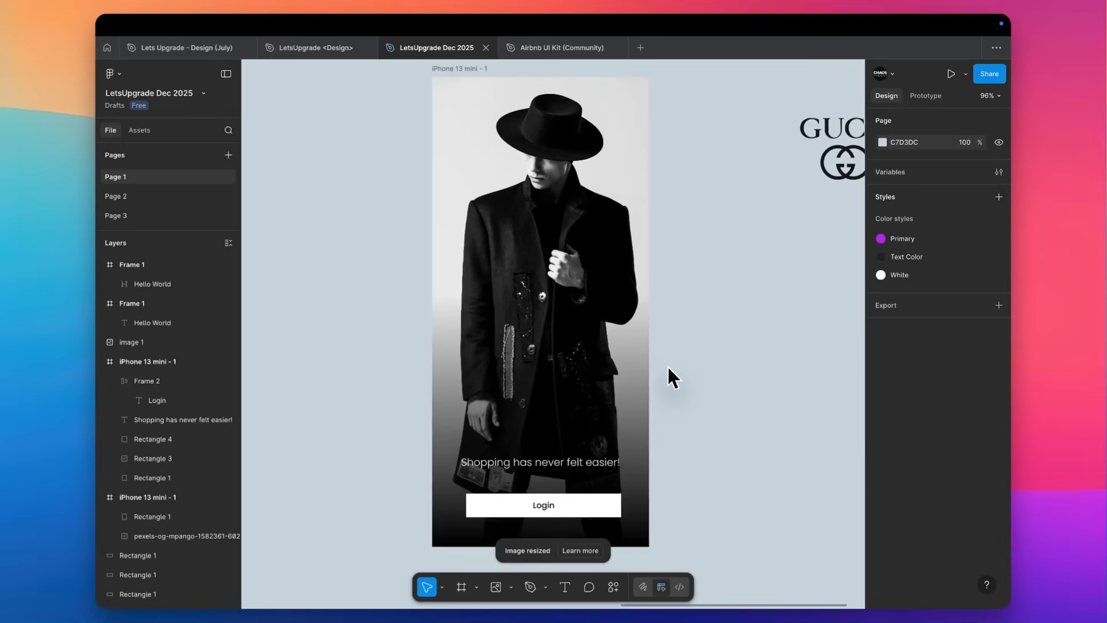
scroll(666, 365, up, 2)
Adjust the background photo with slightly raised Exposure, Contrast and Highlights at maximum, and Shadows at minimum.
click(635, 357)
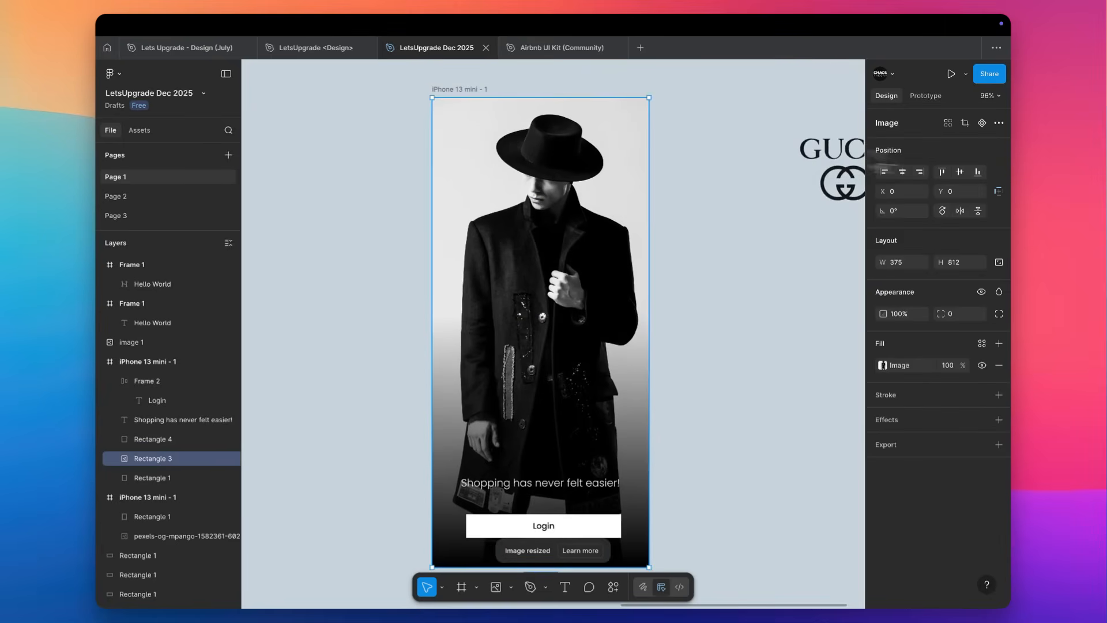
click(883, 365)
drag(825, 472, 852, 490)
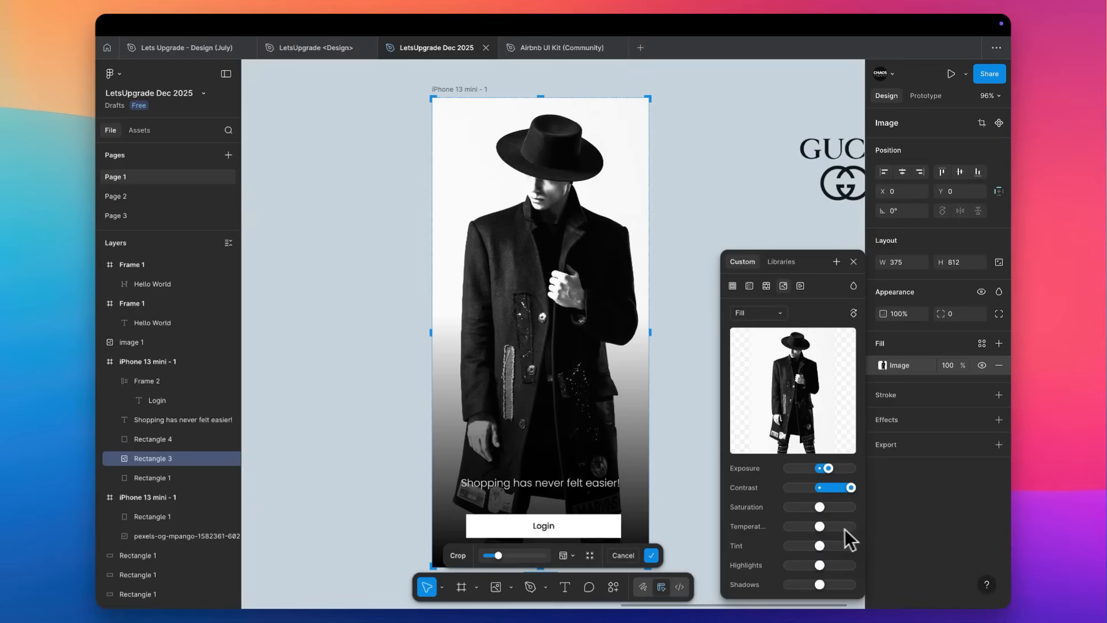
drag(825, 527, 886, 571)
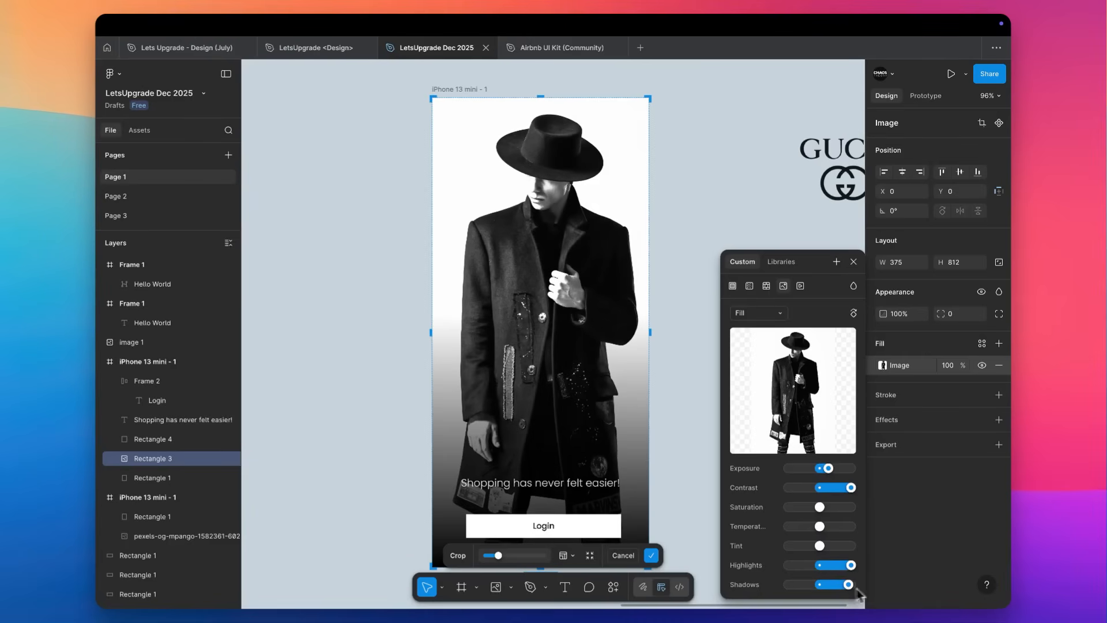
drag(820, 584, 801, 600)
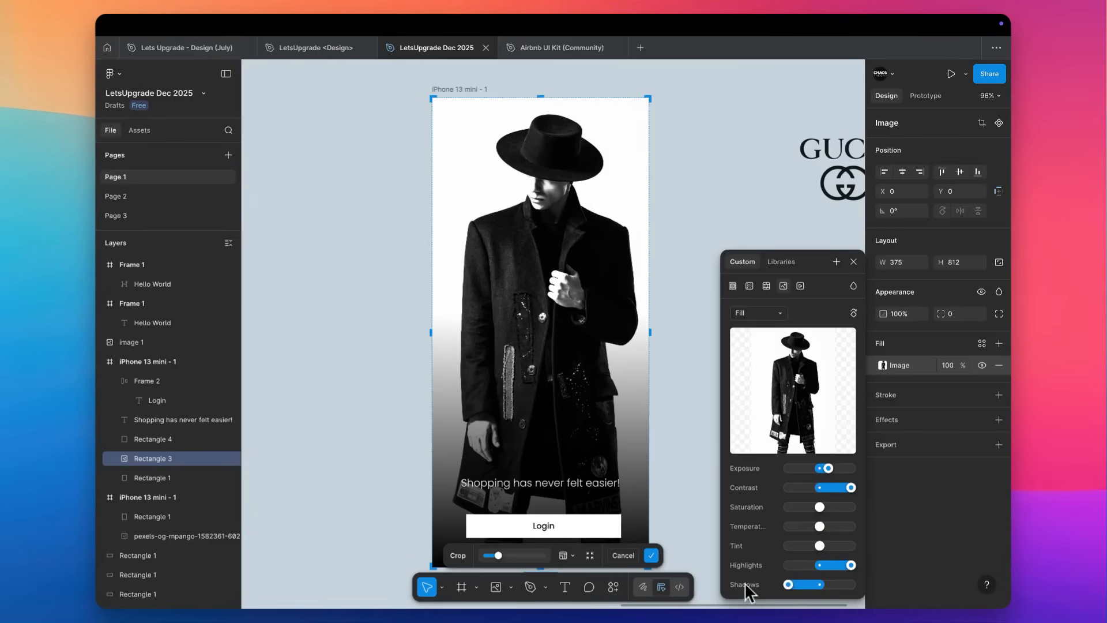
click(723, 199)
Scale the background photo down proportionally to about 283 × 611, keeping it centred on the frame's bottom edge.
scroll(721, 199, down, 3)
scroll(721, 199, up, 3)
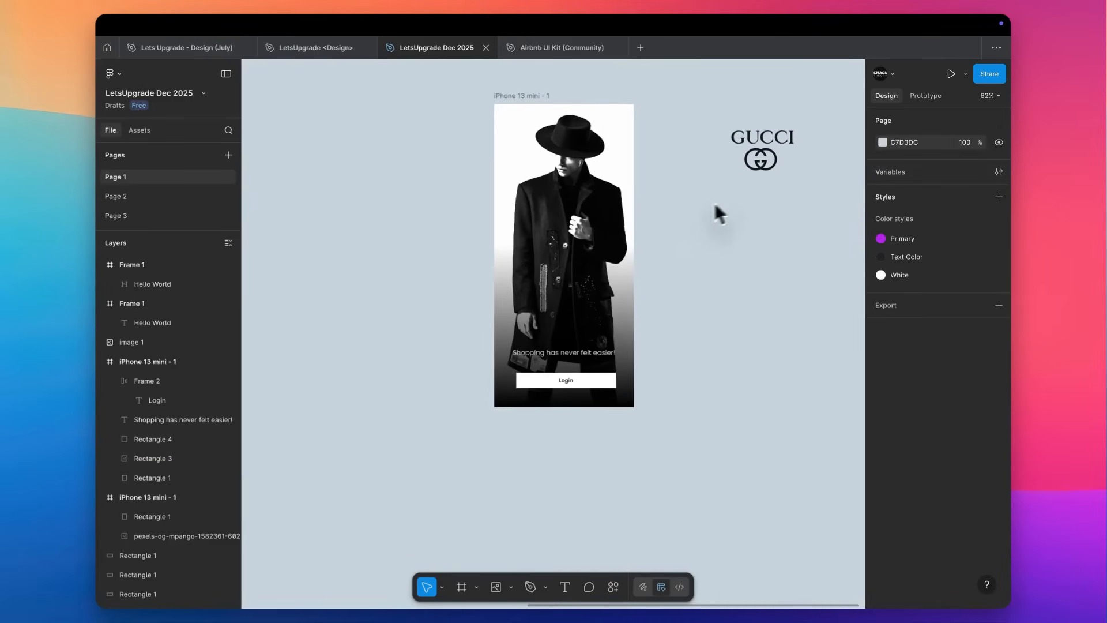
click(562, 167)
click(563, 75)
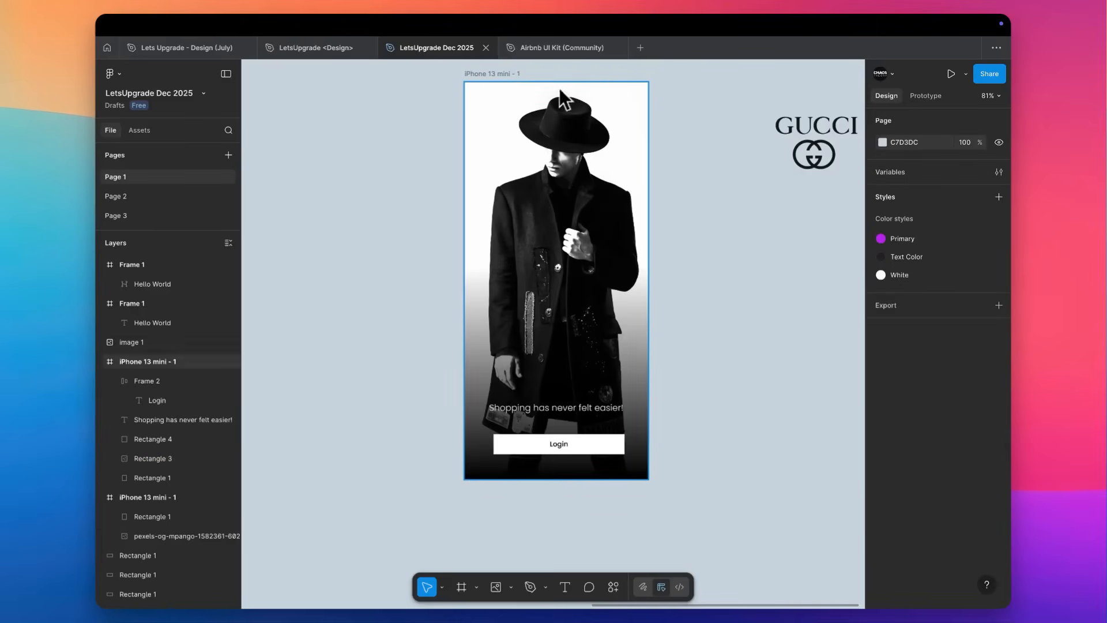
click(558, 88)
drag(559, 90, 565, 180)
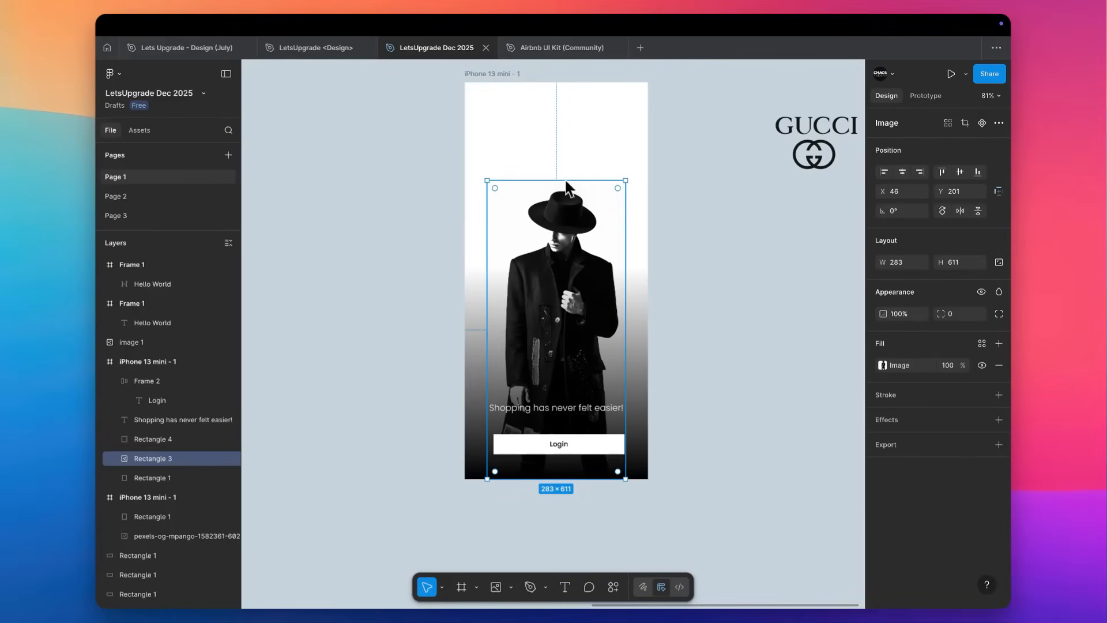
click(667, 179)
Move the GUCCI logo back into the iPhone frame, centre it horizontally and place it above the hat at about Y 72.
scroll(665, 178, up, 2)
scroll(665, 178, right, 2)
drag(773, 190, 517, 196)
click(902, 171)
click(959, 172)
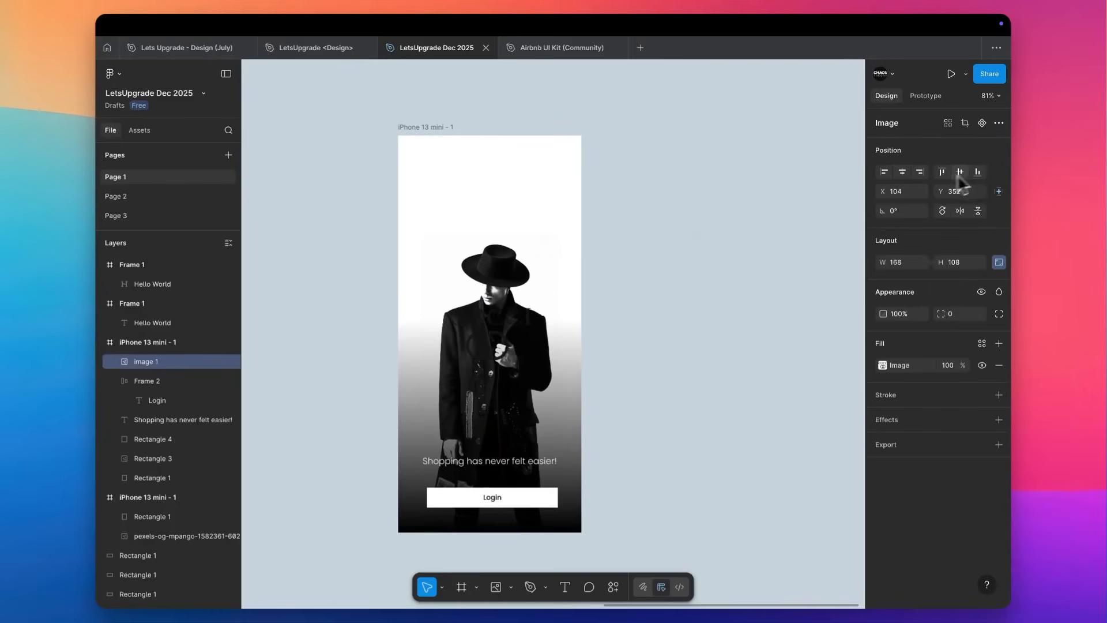
scroll(496, 172, up, 2)
drag(522, 375, 522, 187)
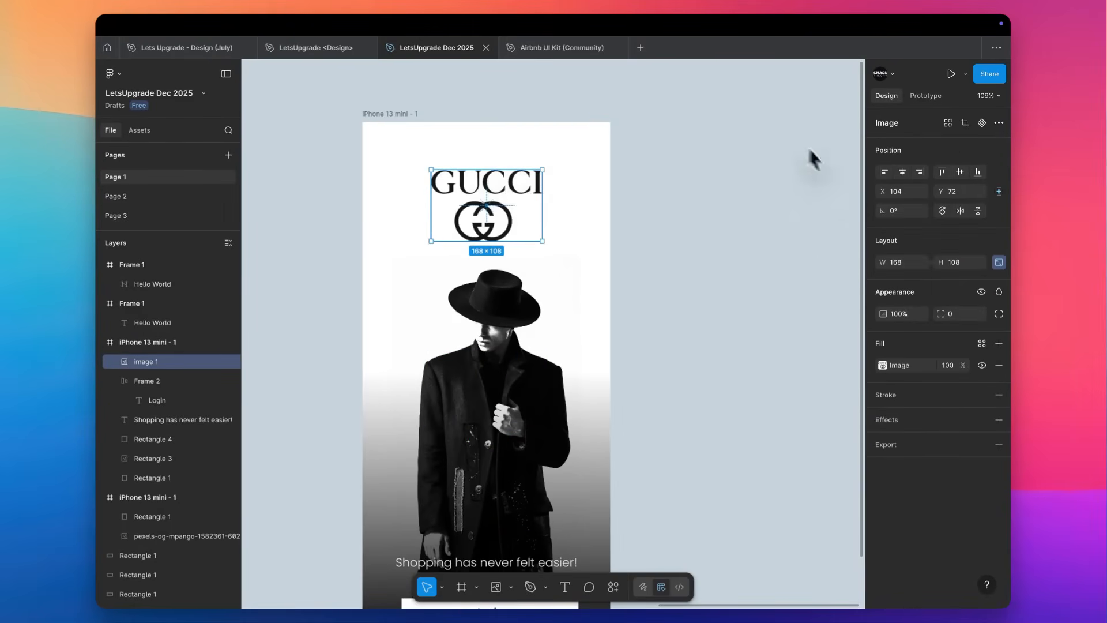
Examine the login screen's lower gradient overlay and the "Shopping has never felt easier!" text against the new photo.
scroll(763, 192, down, 1)
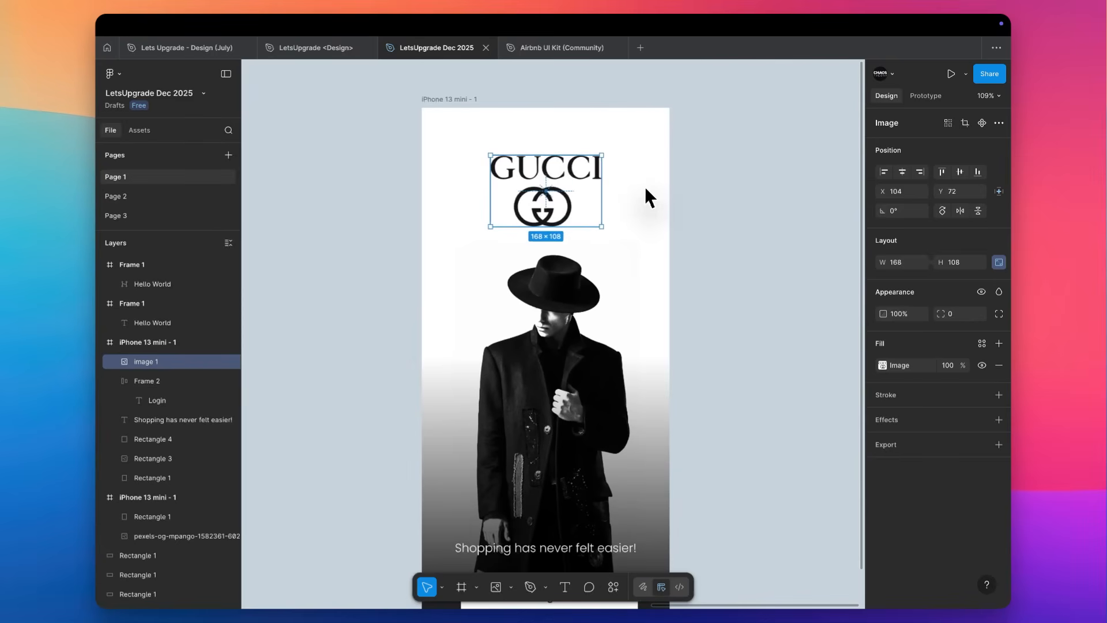
scroll(644, 185, down, 1)
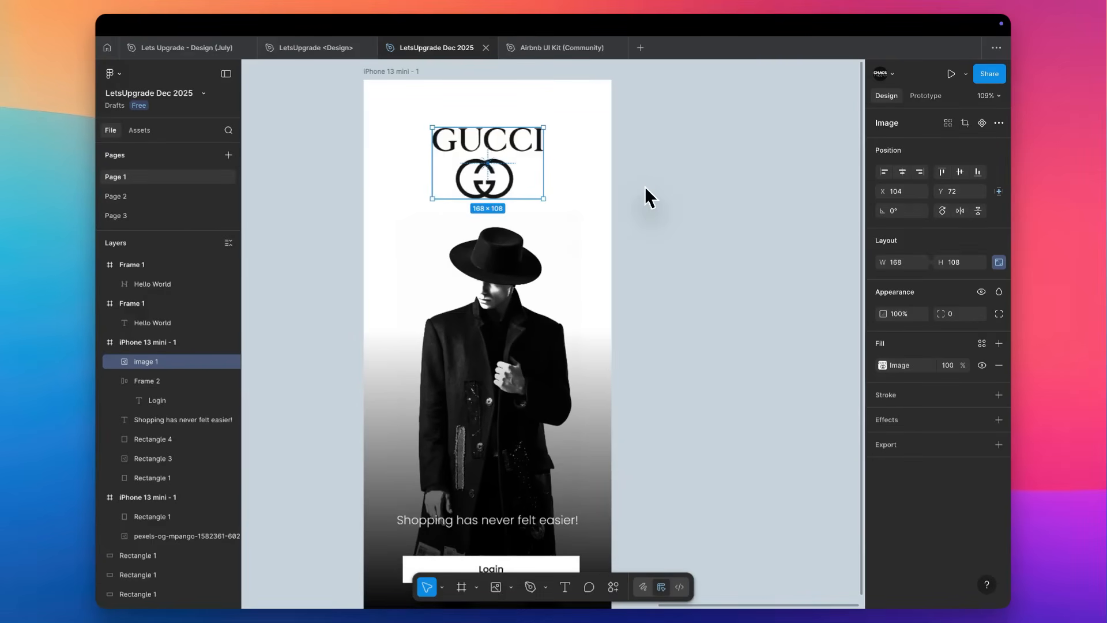
scroll(645, 186, down, 2)
scroll(645, 186, right, 1)
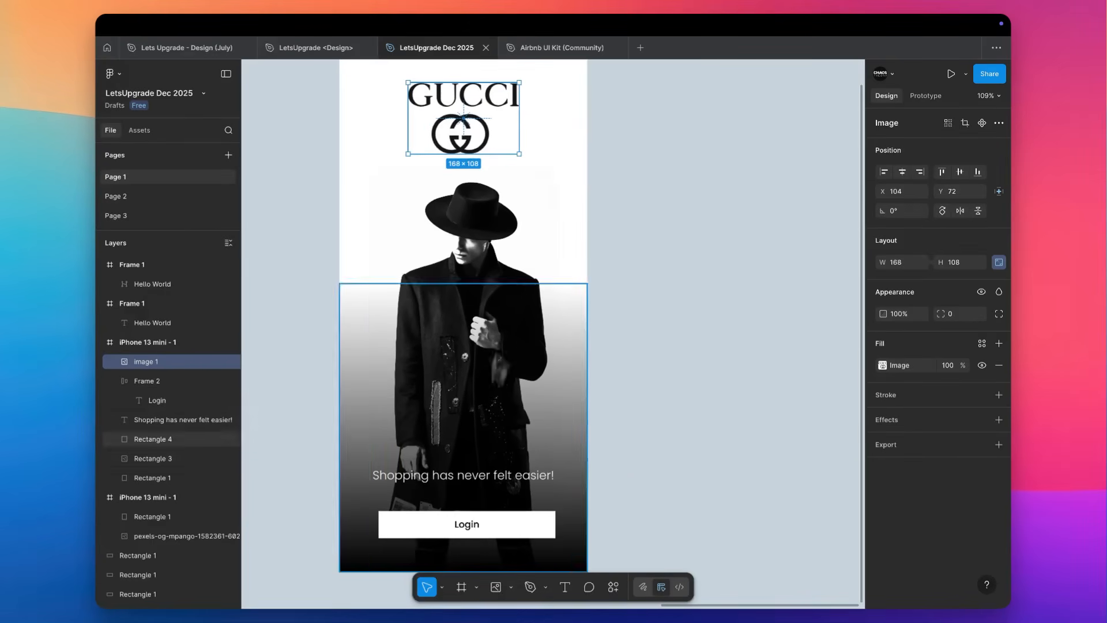
click(453, 444)
scroll(453, 442, left, 2)
scroll(452, 442, down, 1)
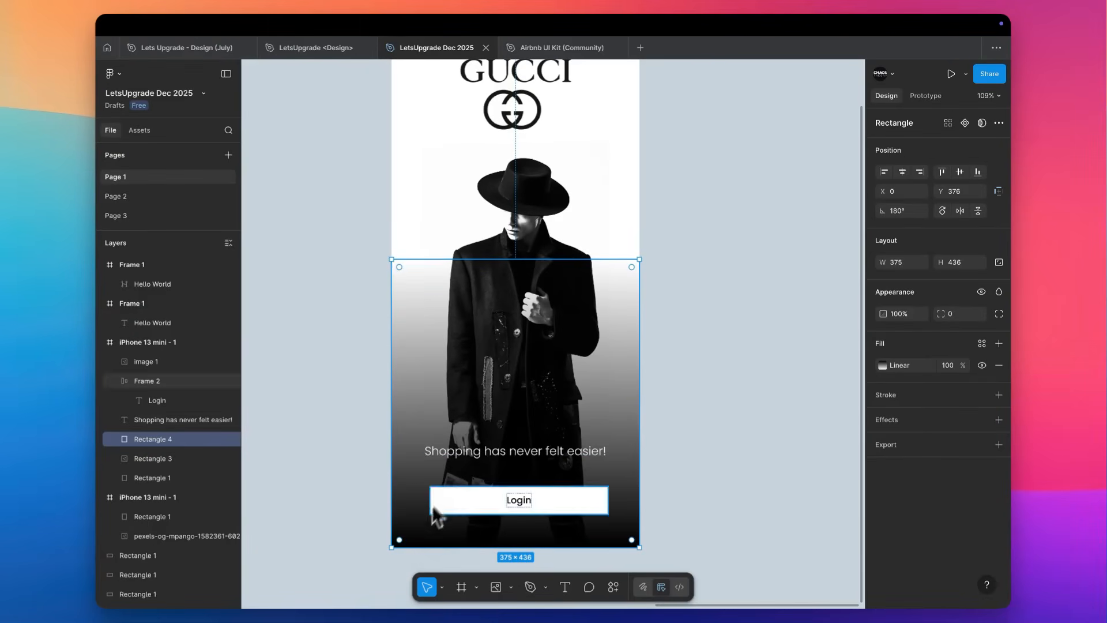
click(550, 456)
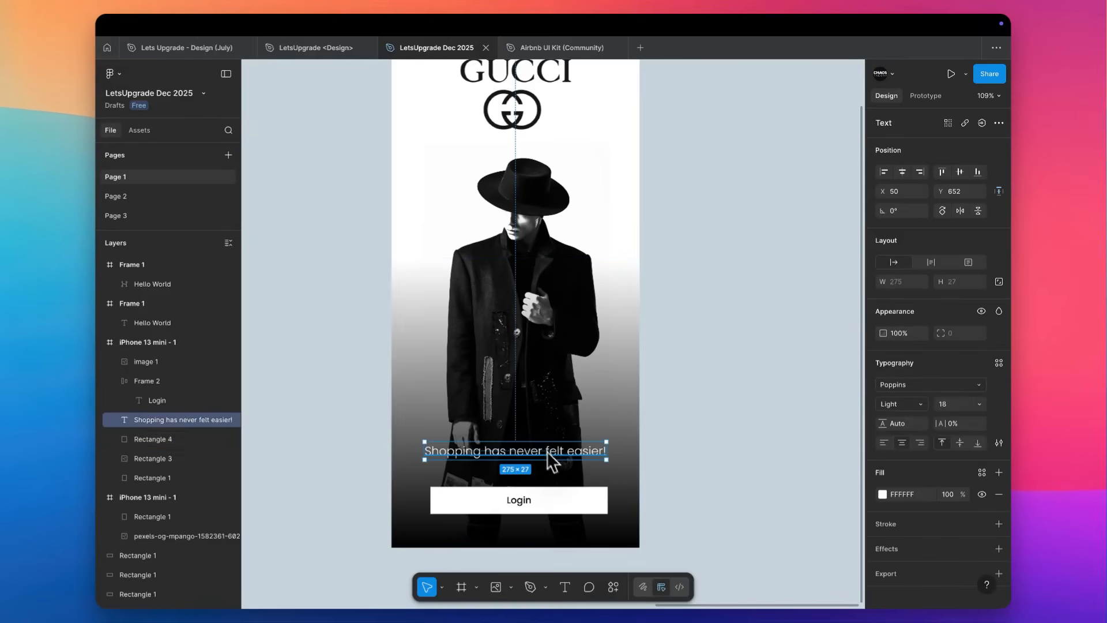
scroll(608, 344, up, 1)
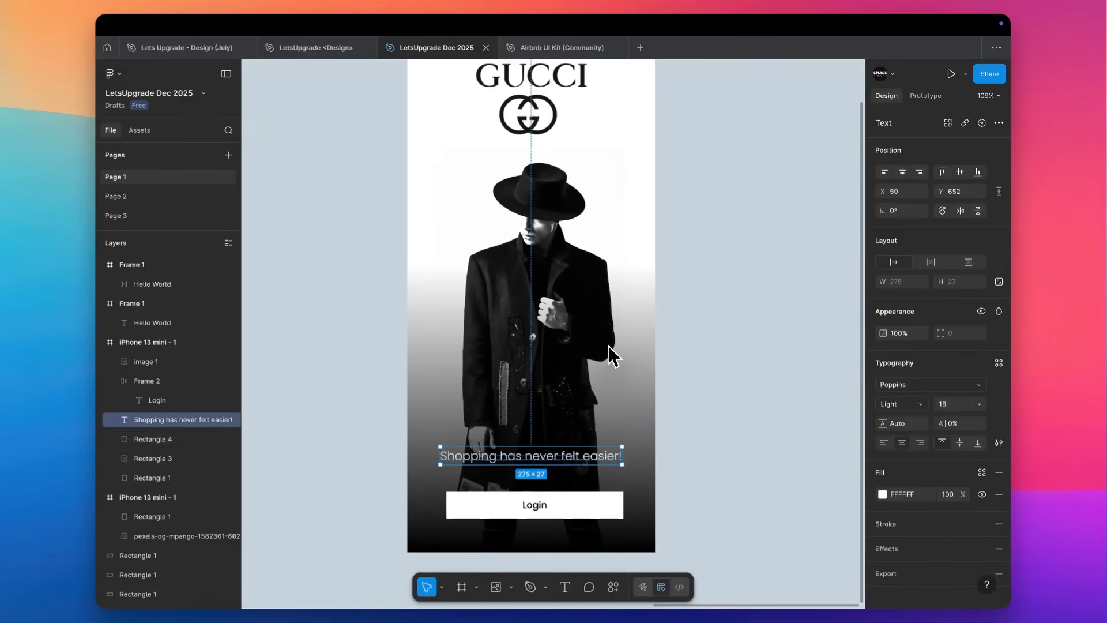
scroll(545, 459, up, 3)
scroll(545, 460, left, 3)
Shrink the GUCCI logo proportionally and move it into the upper-left corner of the iPhone frame.
click(608, 202)
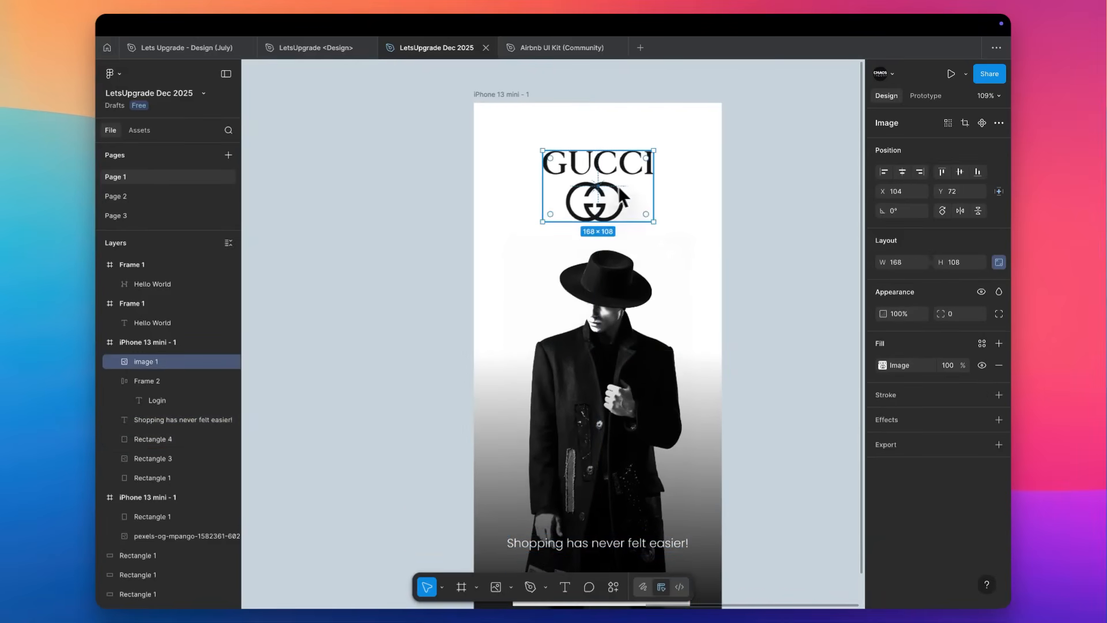
drag(654, 221, 583, 175)
drag(563, 169, 511, 146)
click(775, 153)
scroll(776, 151, right, 2)
scroll(775, 151, down, 1)
scroll(776, 151, up, 1)
scroll(775, 151, down, 3)
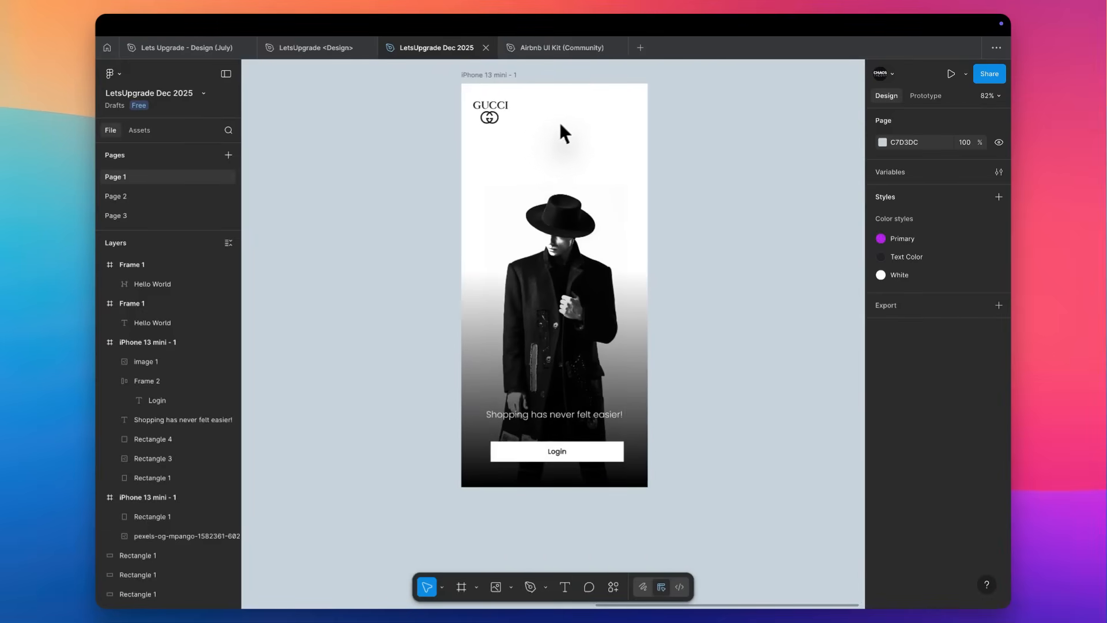
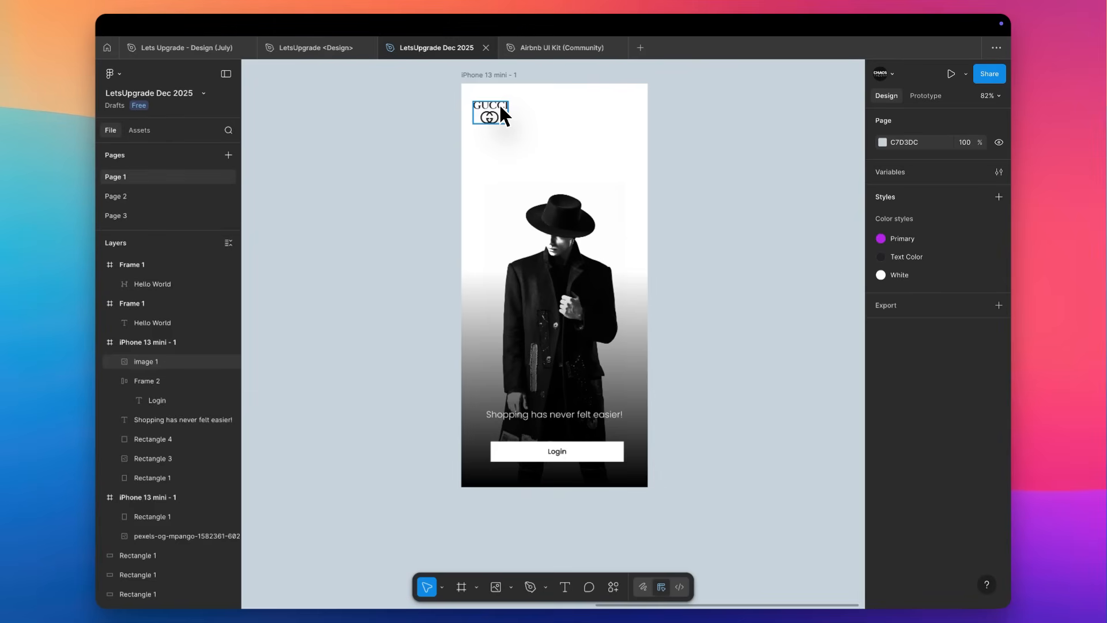
Raise the black end of the lower overlay's linear gradient to just beneath the "Shopping has never felt easier!" text.
scroll(545, 380, up, 3)
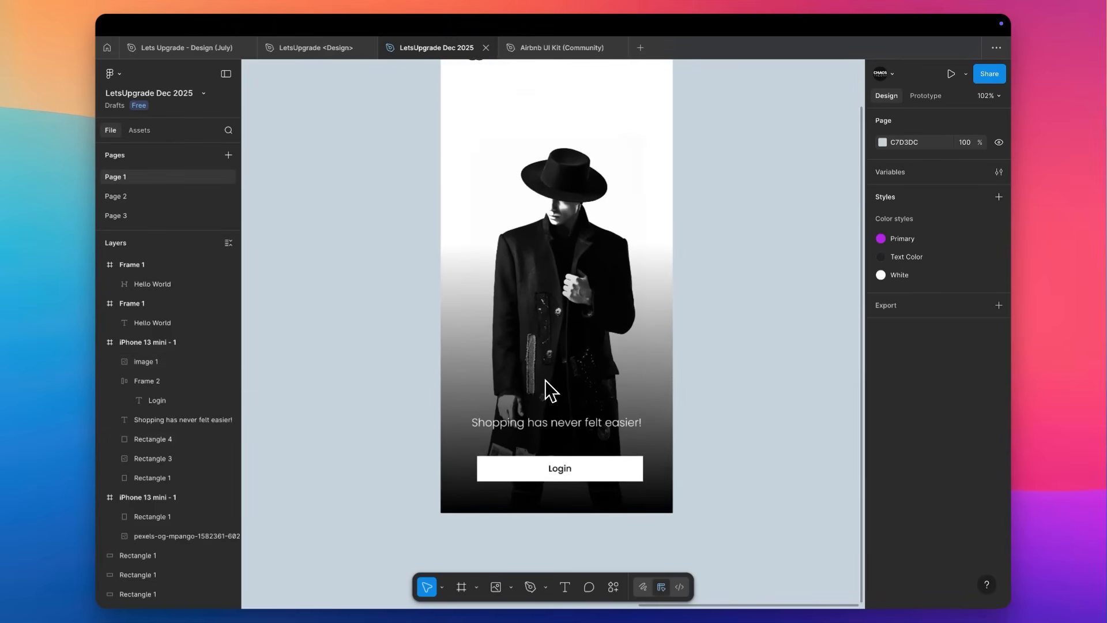
scroll(663, 363, up, 3)
scroll(663, 363, right, 2)
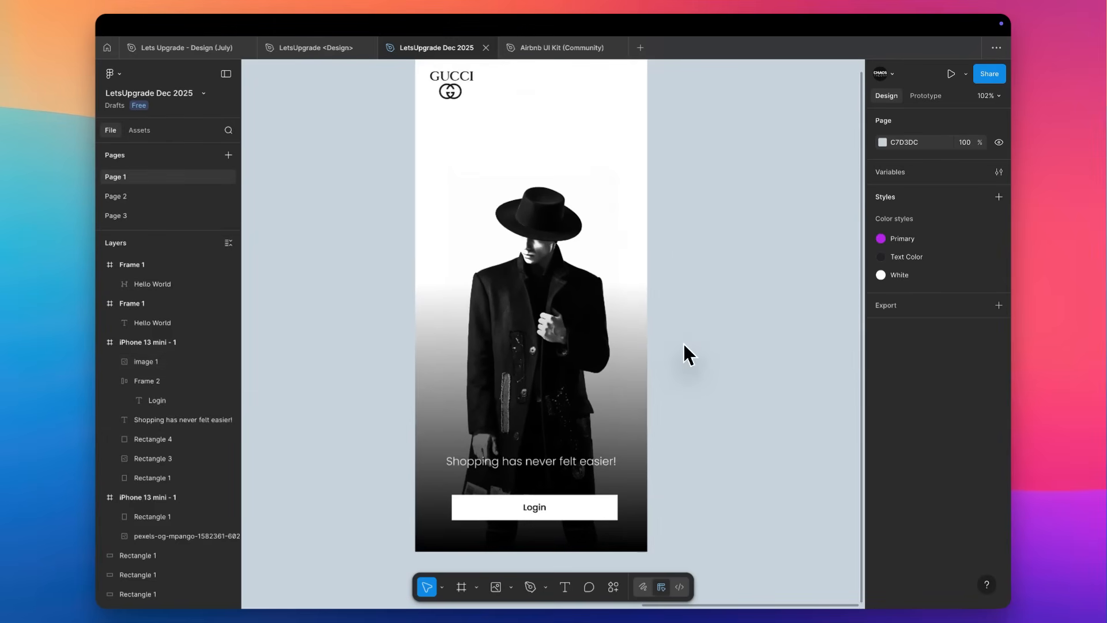
scroll(684, 345, down, 3)
click(615, 407)
scroll(615, 407, up, 3)
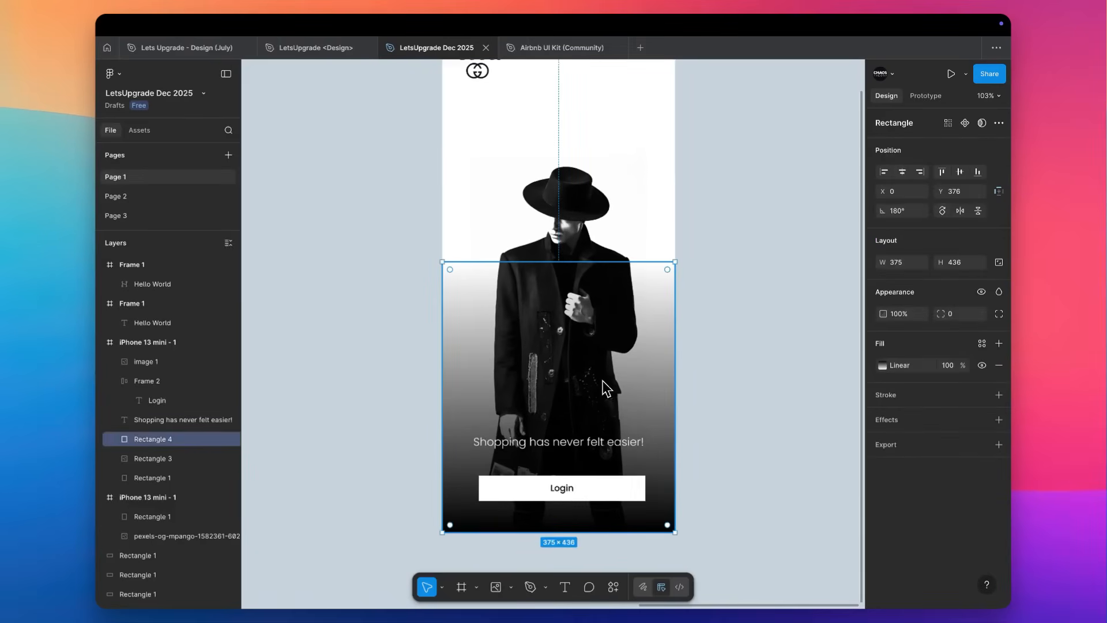
click(883, 365)
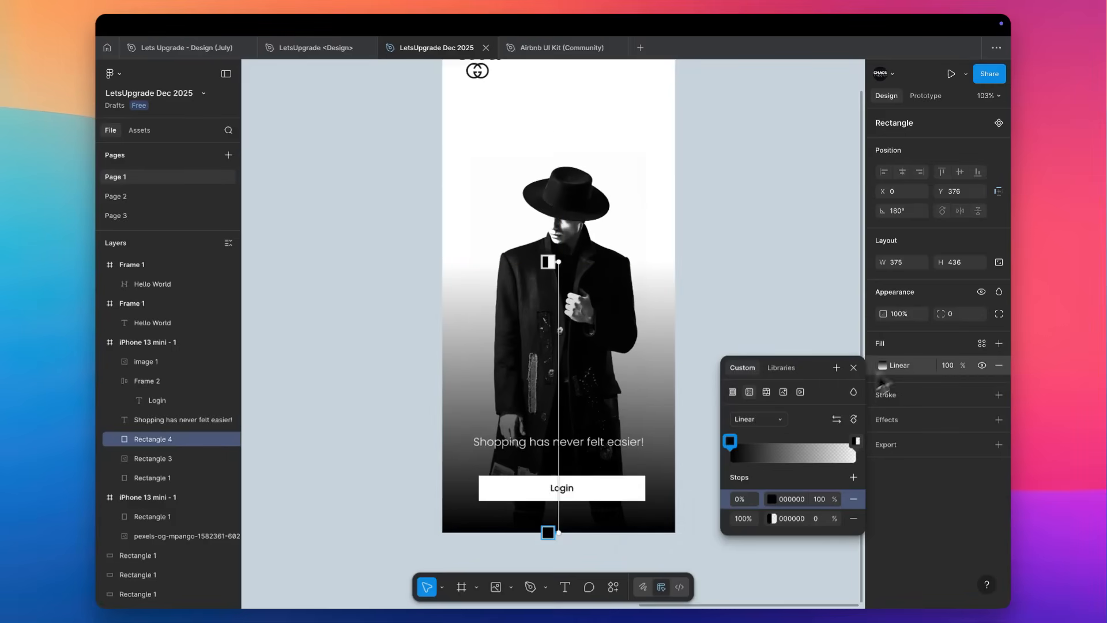
drag(556, 532, 566, 453)
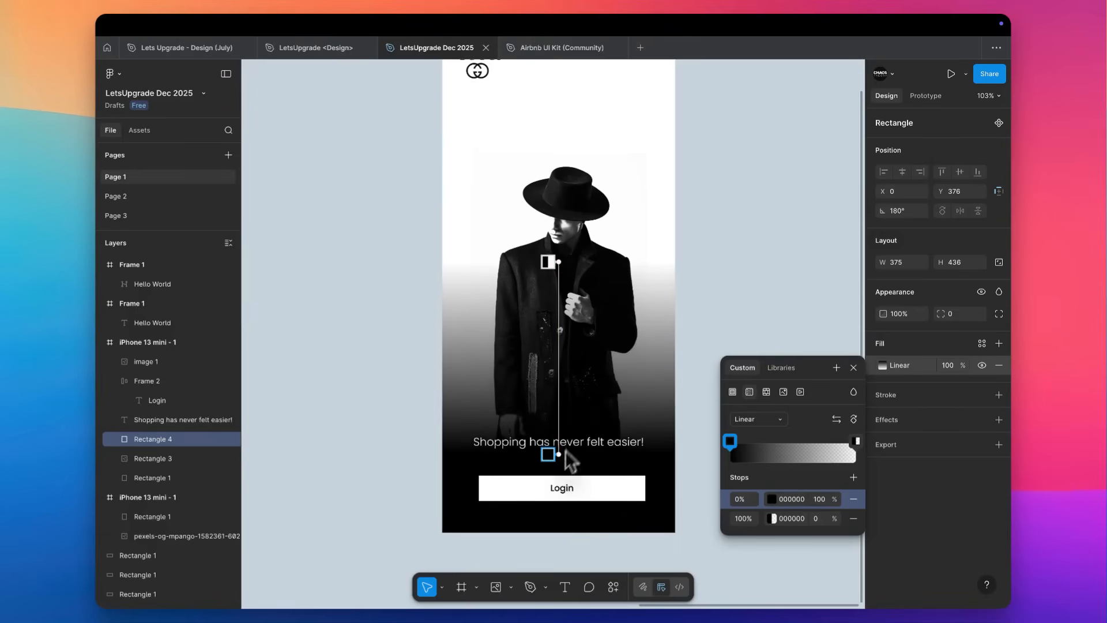
click(743, 199)
Move the model photo up inside the iPhone frame to Y 134, keeping it horizontally centred.
scroll(743, 201, up, 3)
drag(548, 320, 559, 280)
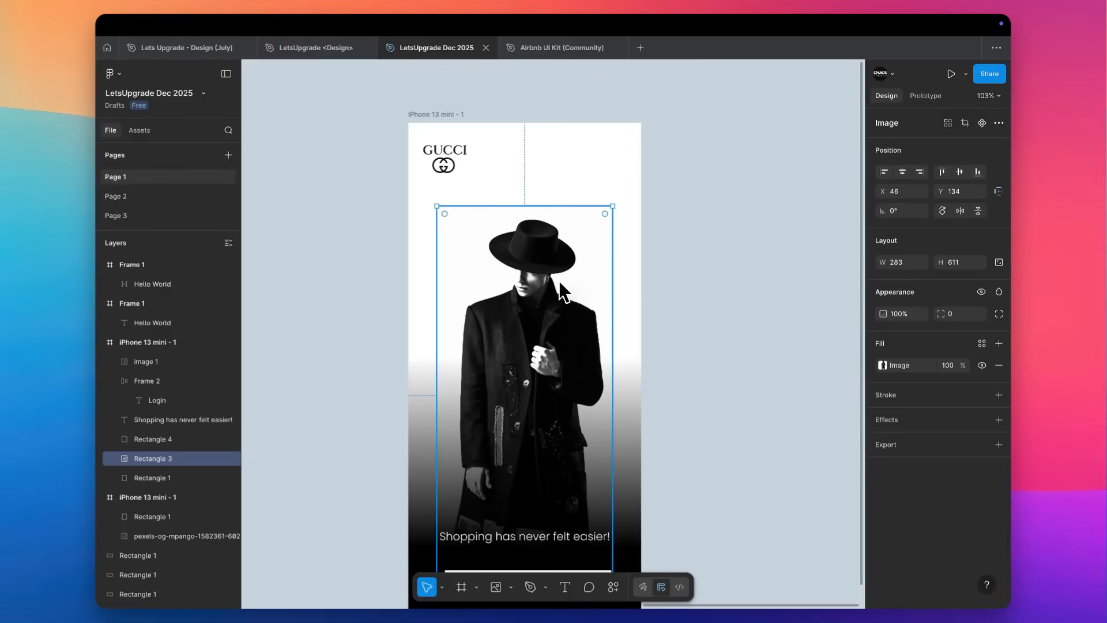
click(787, 254)
scroll(787, 254, down, 2)
scroll(787, 254, up, 2)
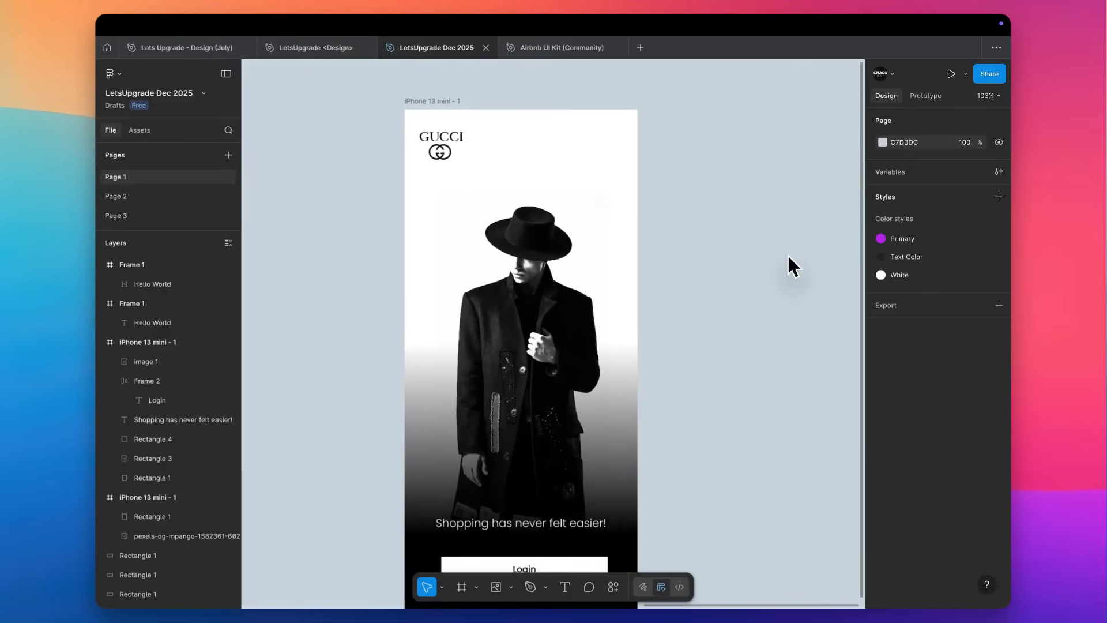
Duplicate the "Shopping has never felt easier!" text to Y 38 beside the logo and replace its content with "40%".
alt+drag(548, 532, 579, 143)
double_click(516, 141)
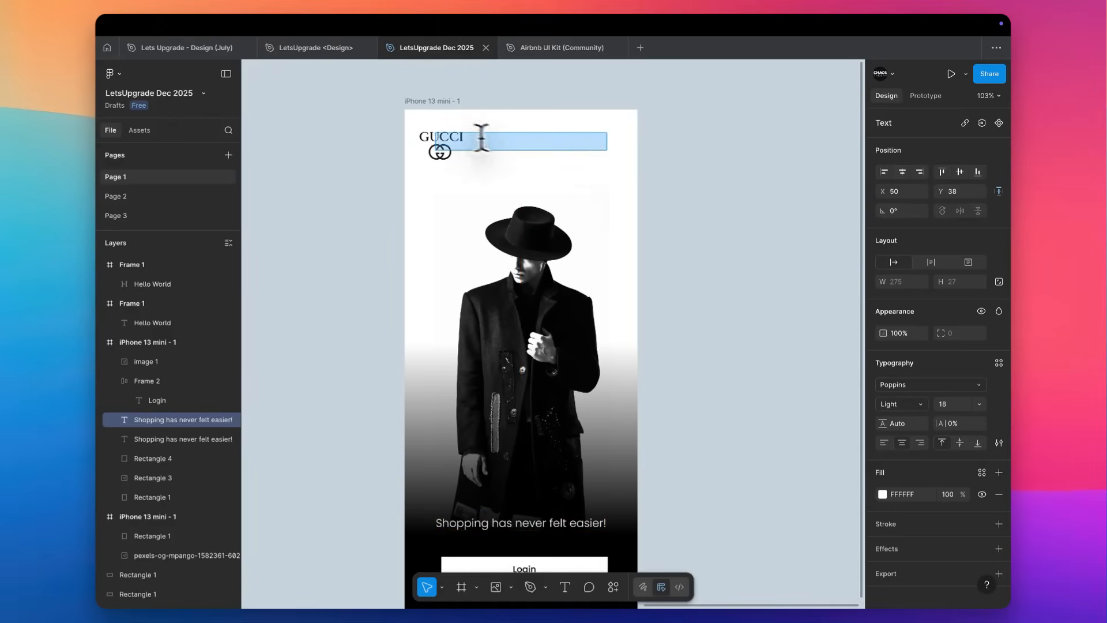
scroll(452, 123, up, 3)
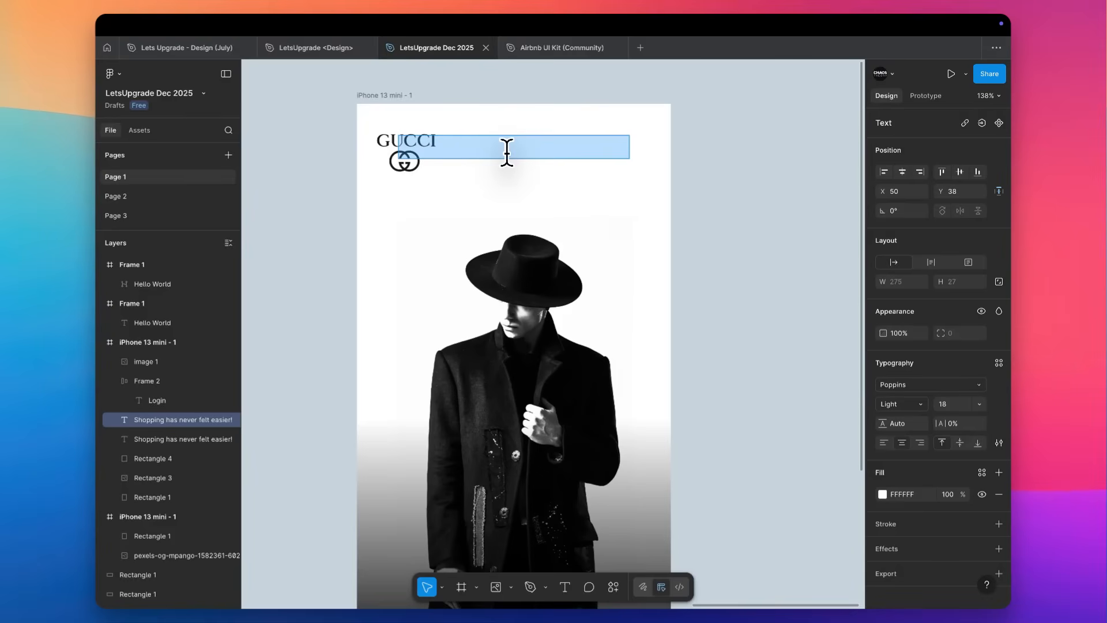
text(40)
Apply the Text Color style to the fill of the "40%" text.
key(super+a)
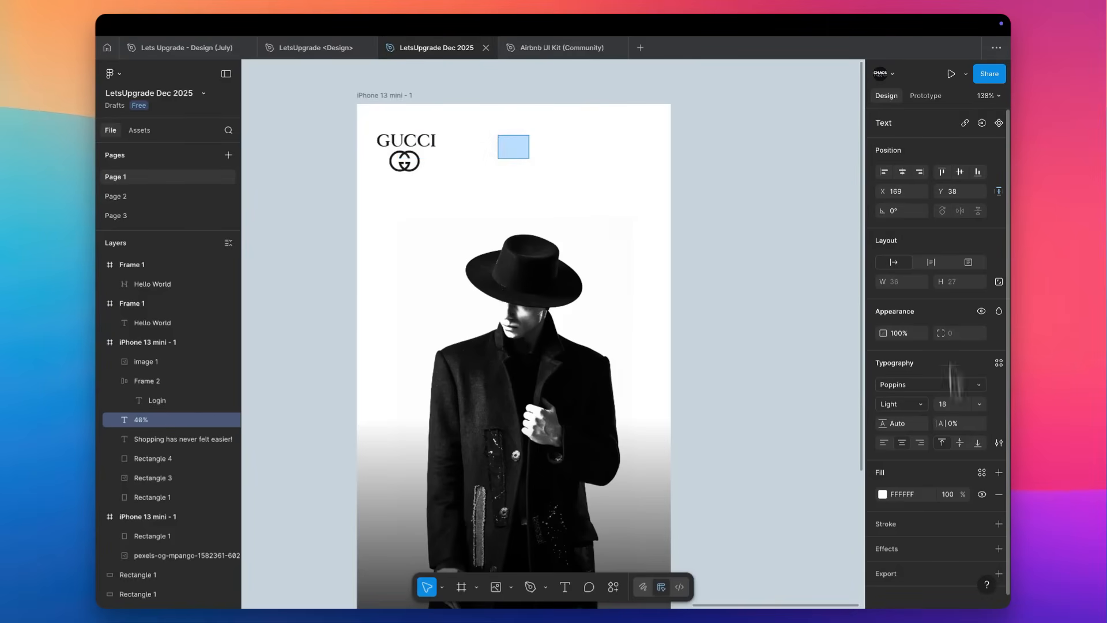
click(883, 495)
click(981, 473)
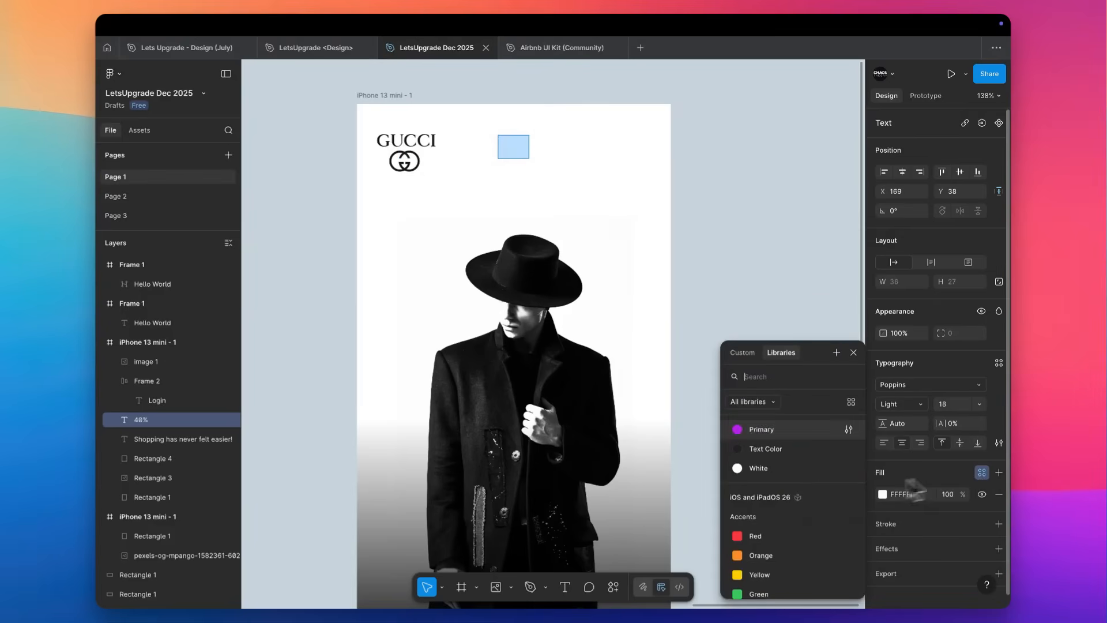
click(767, 462)
Extend the "40%" text so it reads "40% off on First Purchase".
double_click(513, 146)
key(Right)
text(off on)
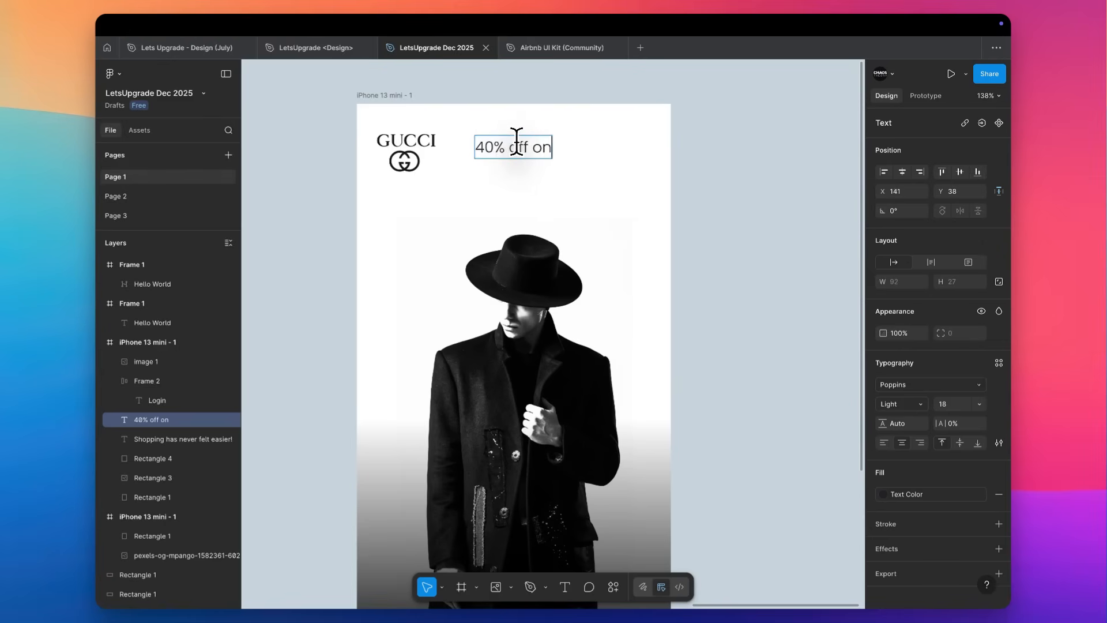
text( Fits)
key(BackSpace)
key(BackSpace)
key(BackSpace)
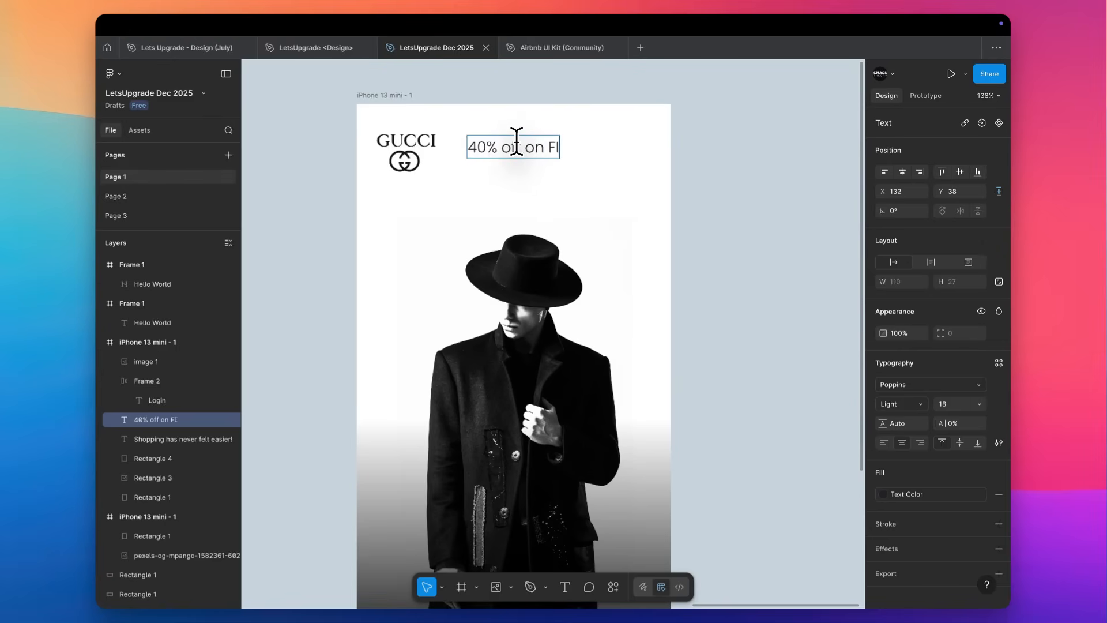
text(isrt Purchase)
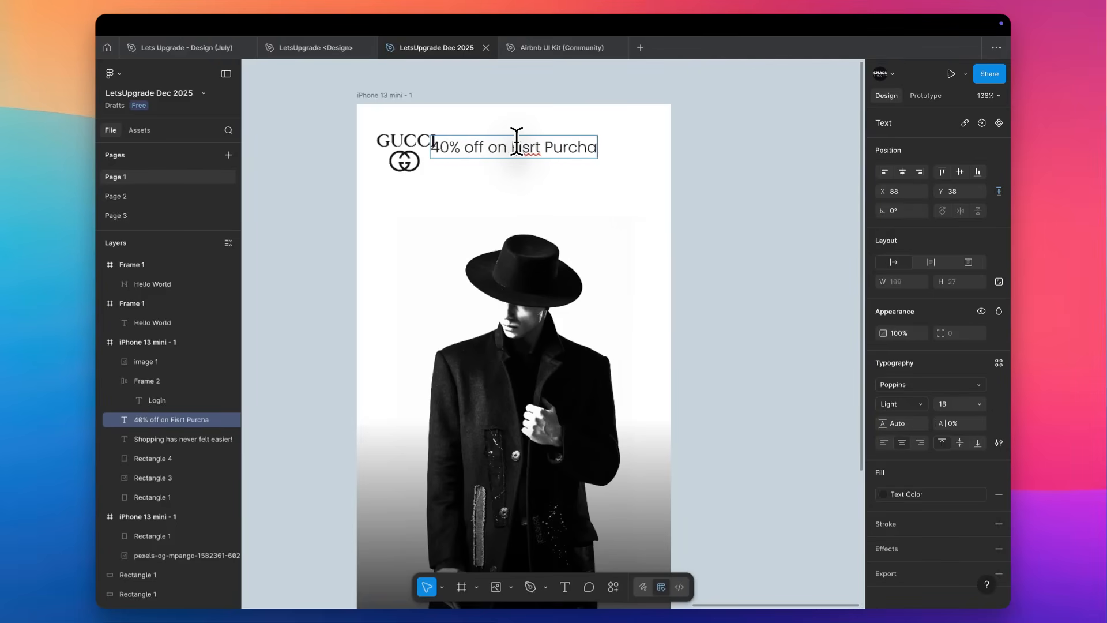
drag(502, 147, 522, 147)
text(First)
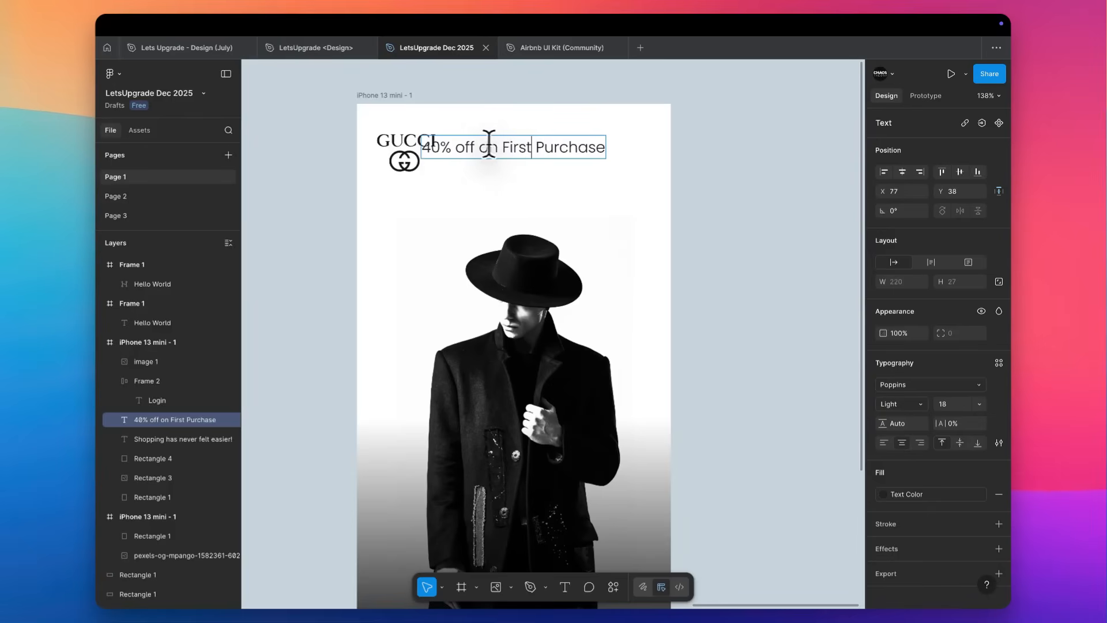
Narrow the offer text box from its left side to a width of 128 and right-align the text.
key(Escape)
drag(418, 147, 499, 146)
click(920, 443)
Reduce the offer text's font size to 14 and set its weight to Medium.
key(Down)
key(Down)
key(Down)
key(Down)
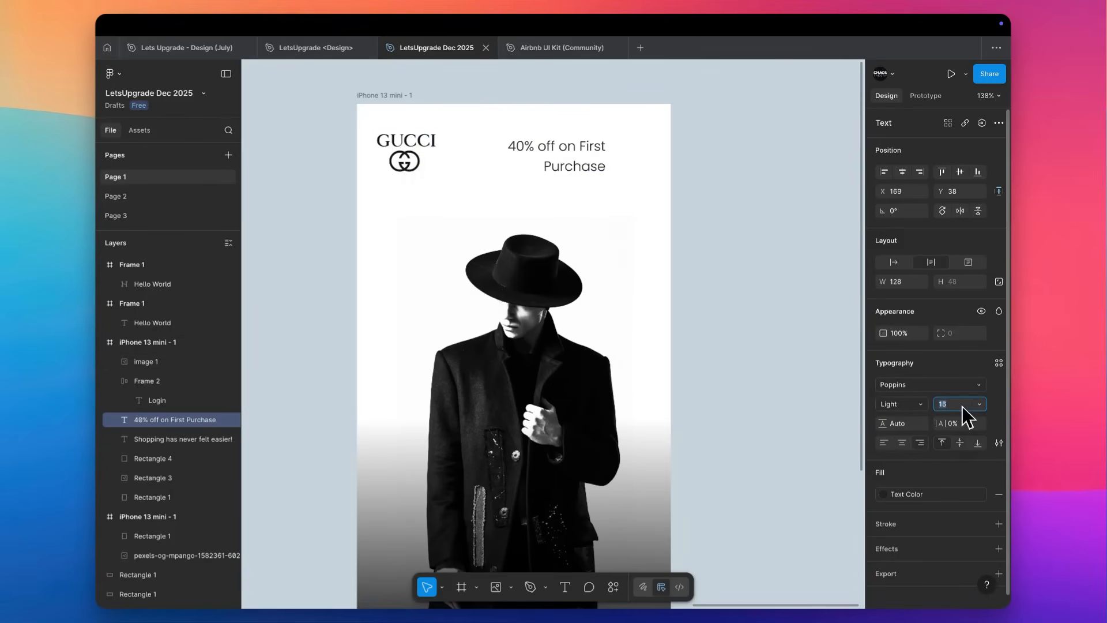
click(902, 407)
click(906, 434)
Move the offer text to the frame's right margin at X 223 and align its vertical centre with the GUCCI logo.
drag(559, 160, 603, 151)
shift+click(429, 162)
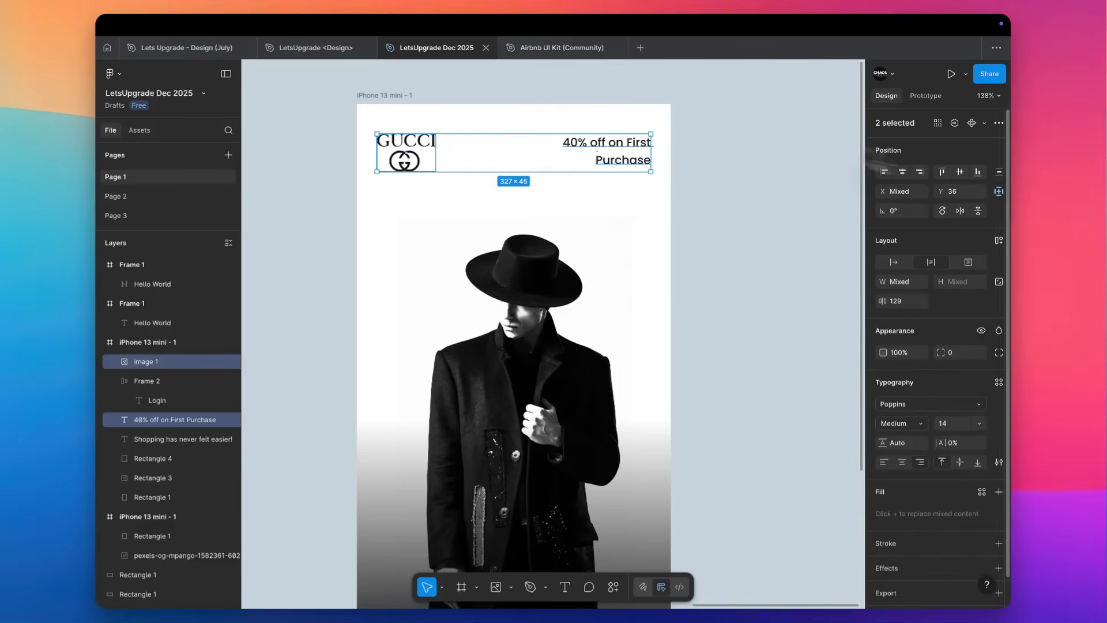
click(959, 171)
Break the offer text after "off" so that "on First Purchase" sits on the second line.
click(632, 149)
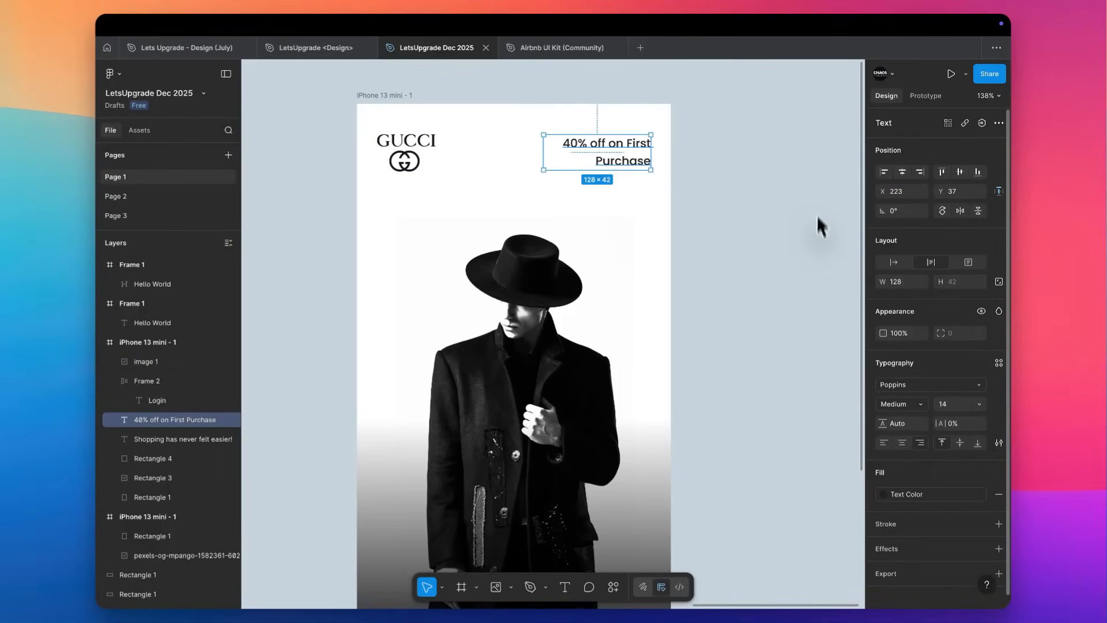
scroll(587, 136, up, 5)
double_click(639, 145)
click(654, 143)
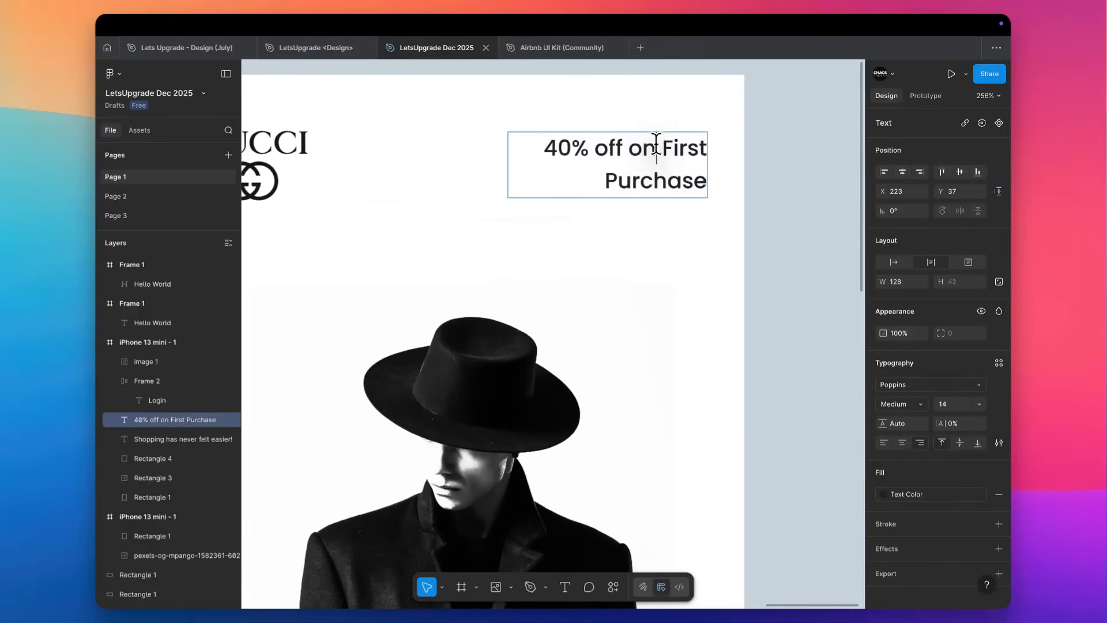
key(Return)
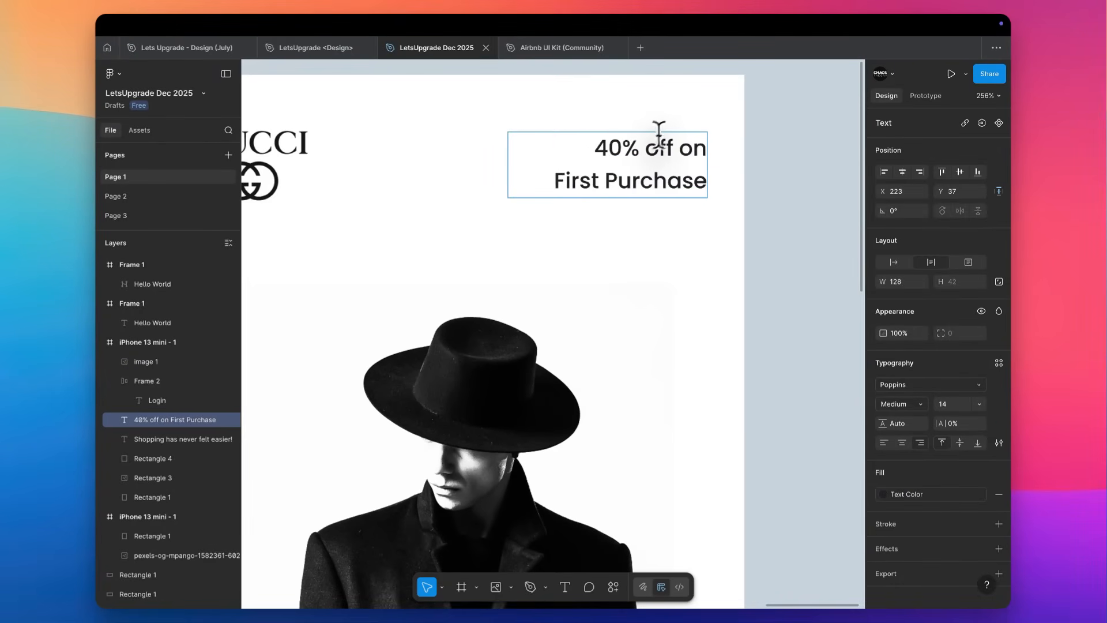
key(BackSpace)
click(627, 145)
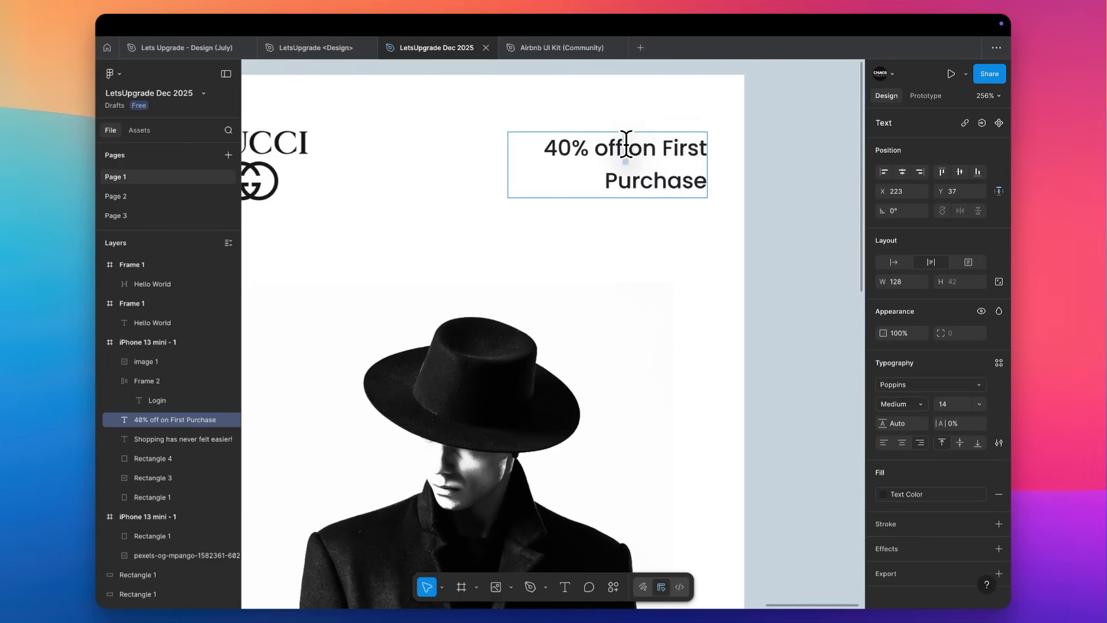
key(Return)
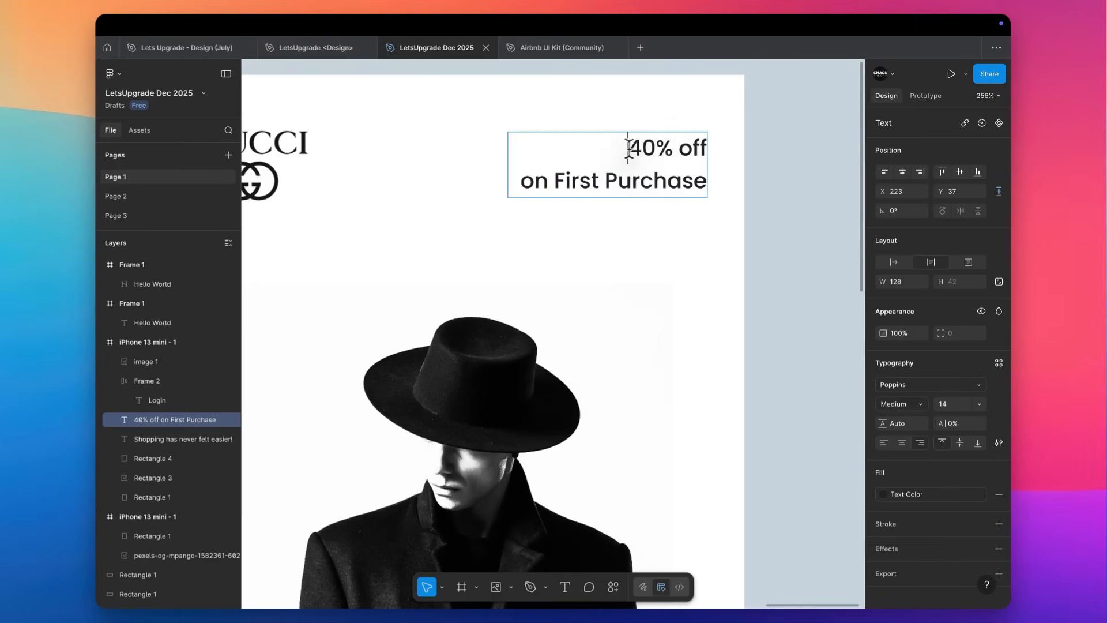
Enlarge "40% off" in the offer text to font size 22 and give it a heavier weight than Medium.
drag(627, 148, 714, 145)
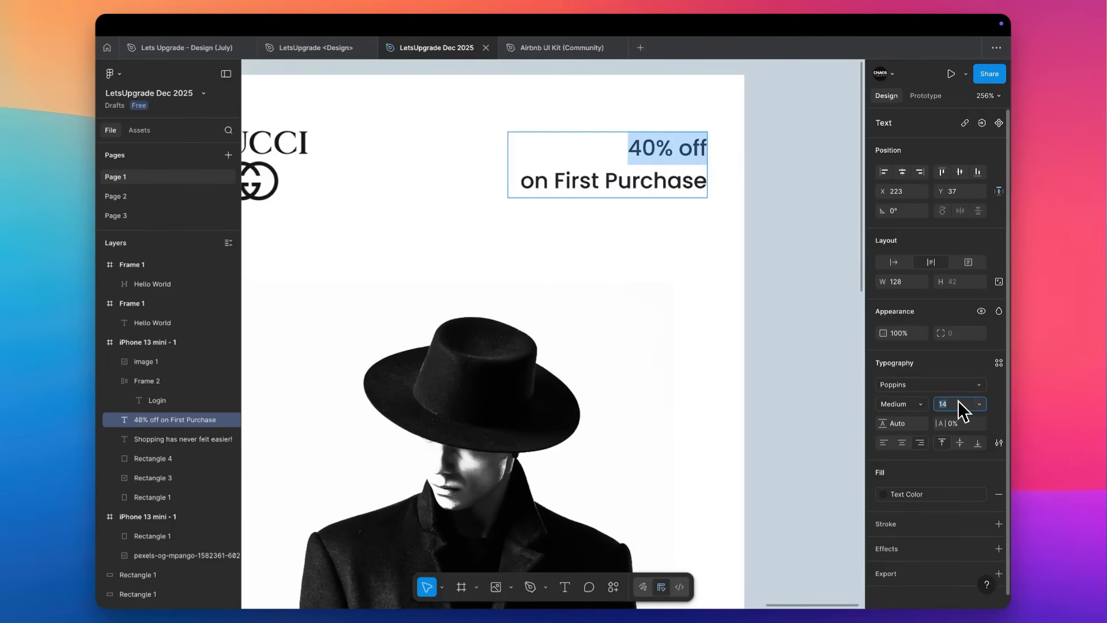
key(Up)
key(Up)
key(Up)
key(Up)
key(Up)
key(Up)
key(Up)
key(Up)
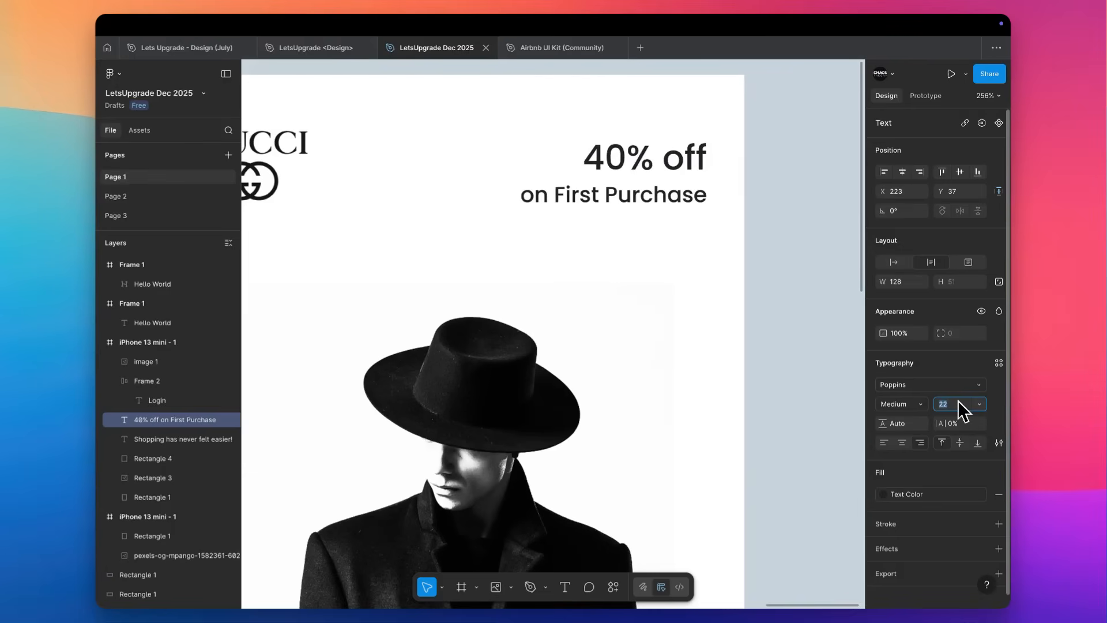
click(921, 404)
click(917, 415)
Align the vertical centres of the GUCCI logo and the offer text, and nudge both up by 10.
click(809, 162)
click(808, 163)
scroll(807, 163, down, 3)
drag(809, 165, 397, 210)
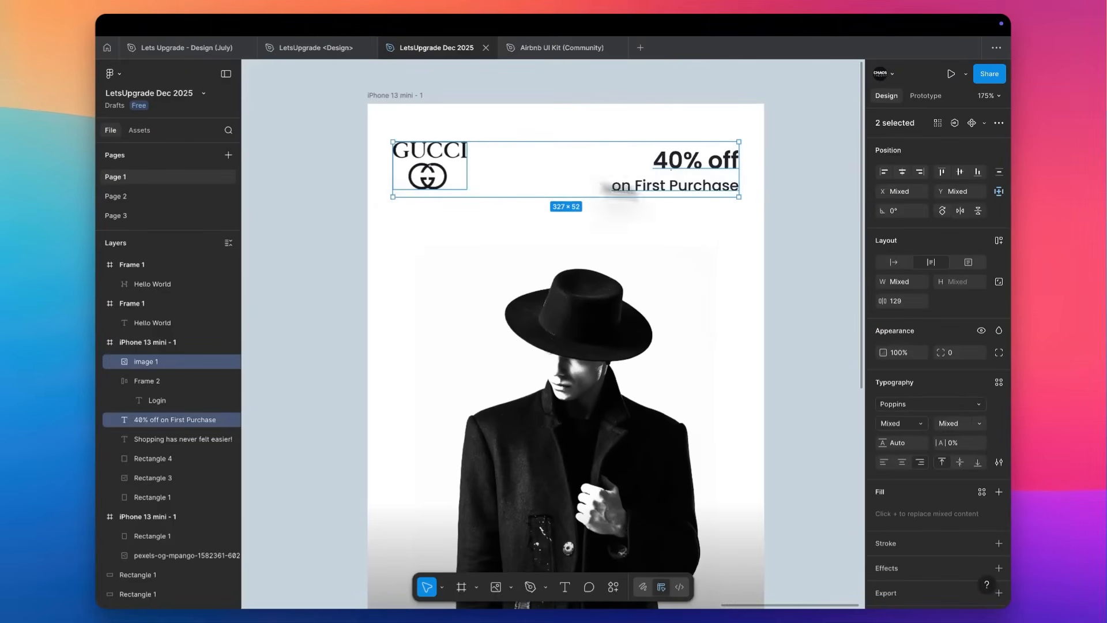
click(960, 172)
key(shift+Up)
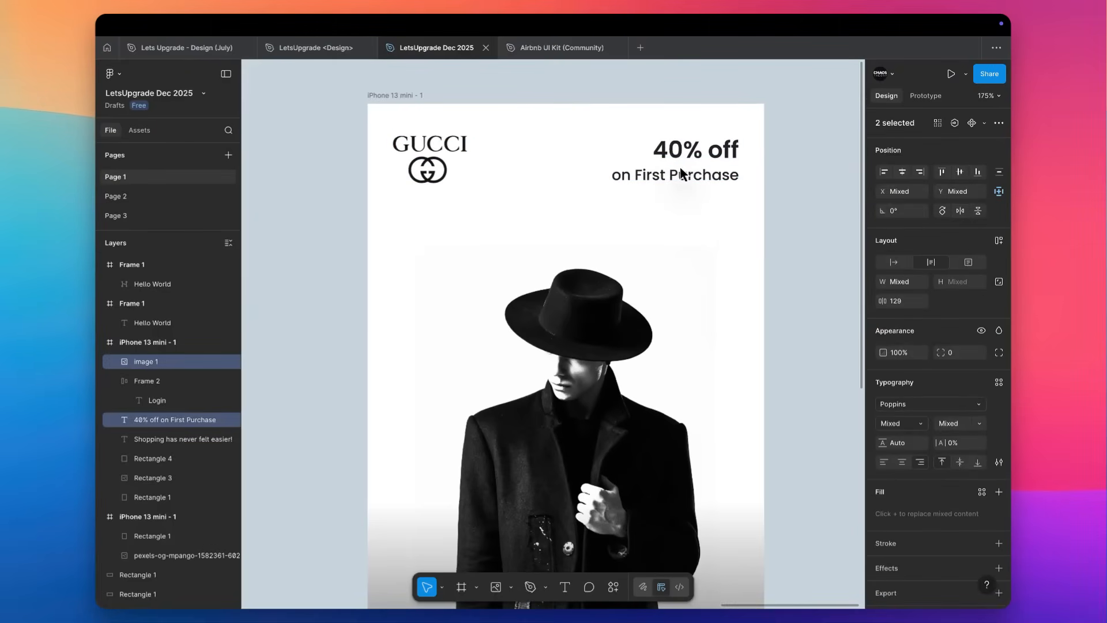
Tighten the line height of the offer text to 133.5%.
click(713, 164)
scroll(713, 164, down, 3)
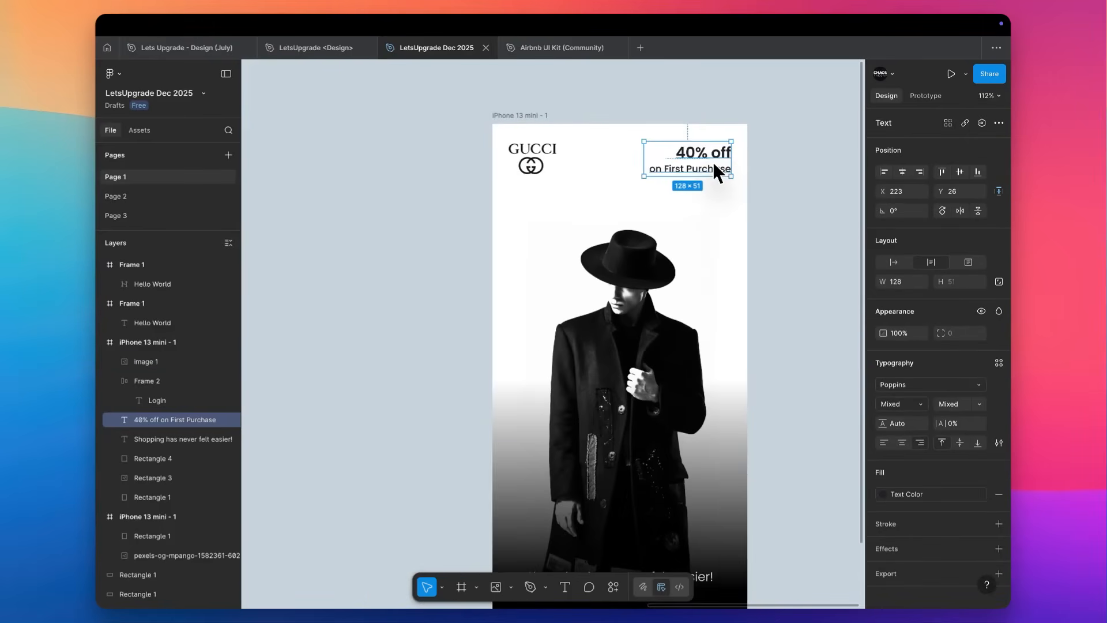
scroll(714, 164, down, 3)
scroll(713, 164, right, 2)
scroll(713, 164, down, 1)
scroll(713, 164, up, 3)
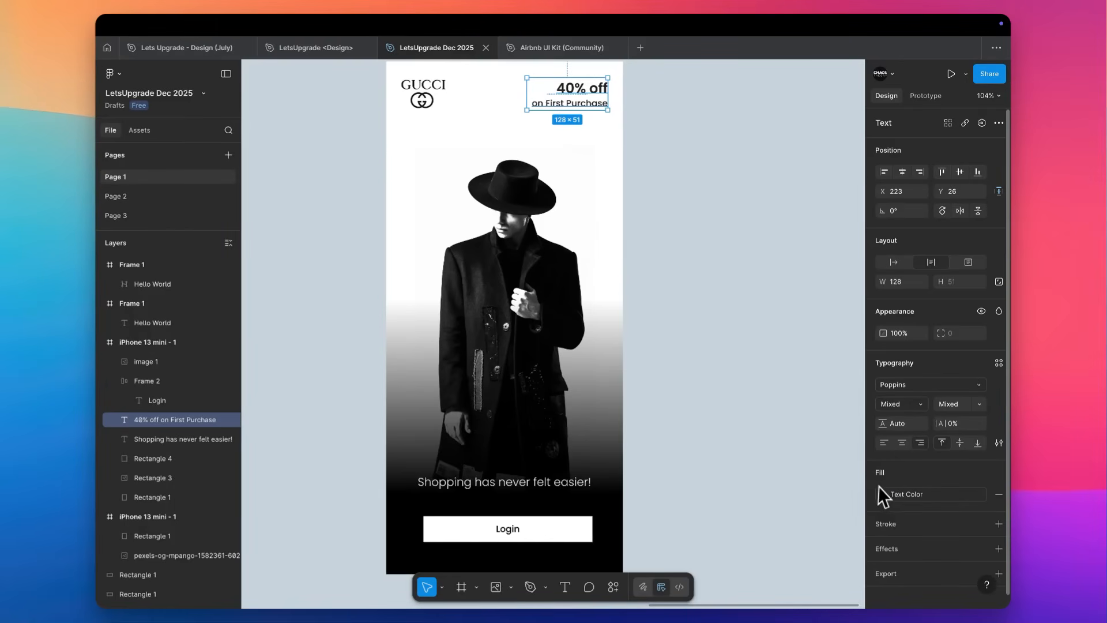
key(Down)
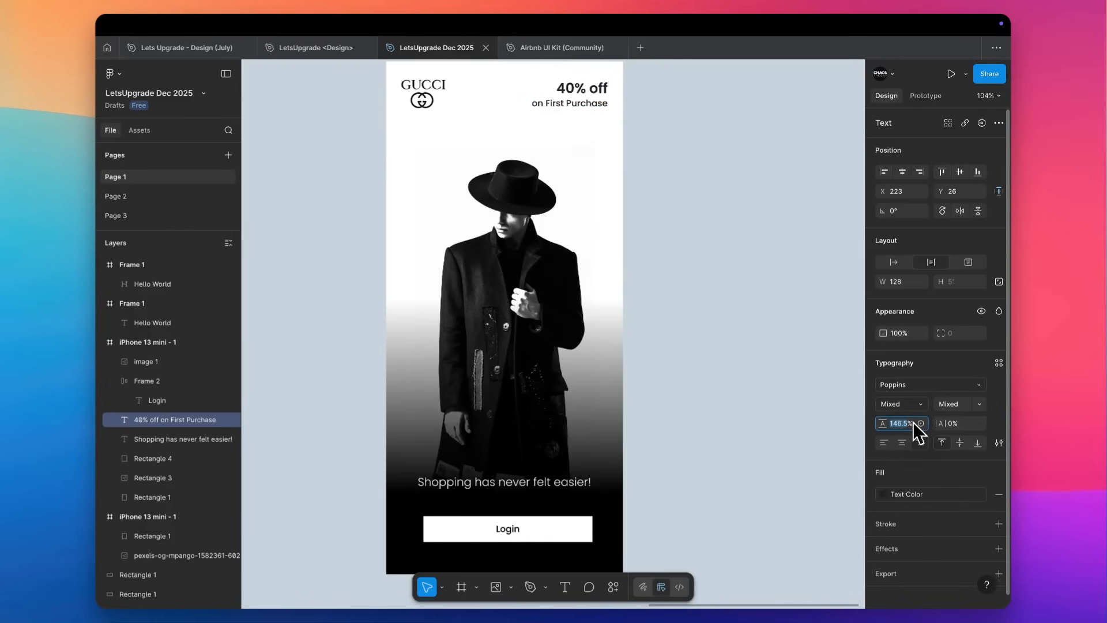
text(auto)
key(Return)
key(Down)
key(Down)
key(Down)
key(Down)
key(Down)
key(Down)
key(Down)
key(Down)
key(Down)
key(Down)
key(Down)
key(Down)
key(Down)
Realign the vertical centres of the GUCCI logo and the tightened offer text.
click(654, 84)
drag(654, 86, 441, 110)
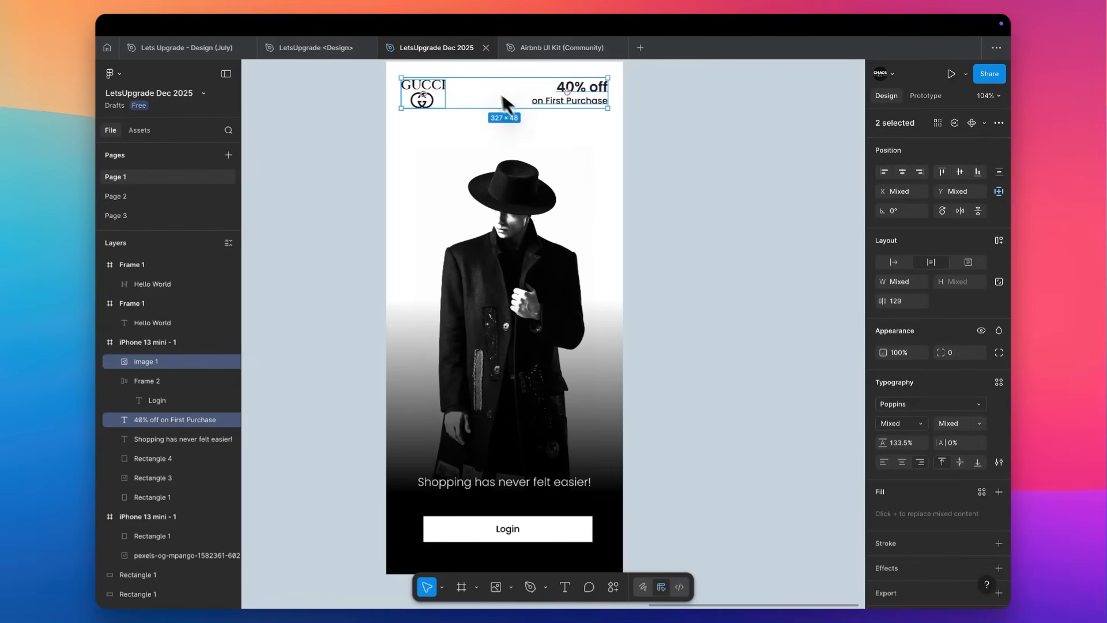
click(960, 171)
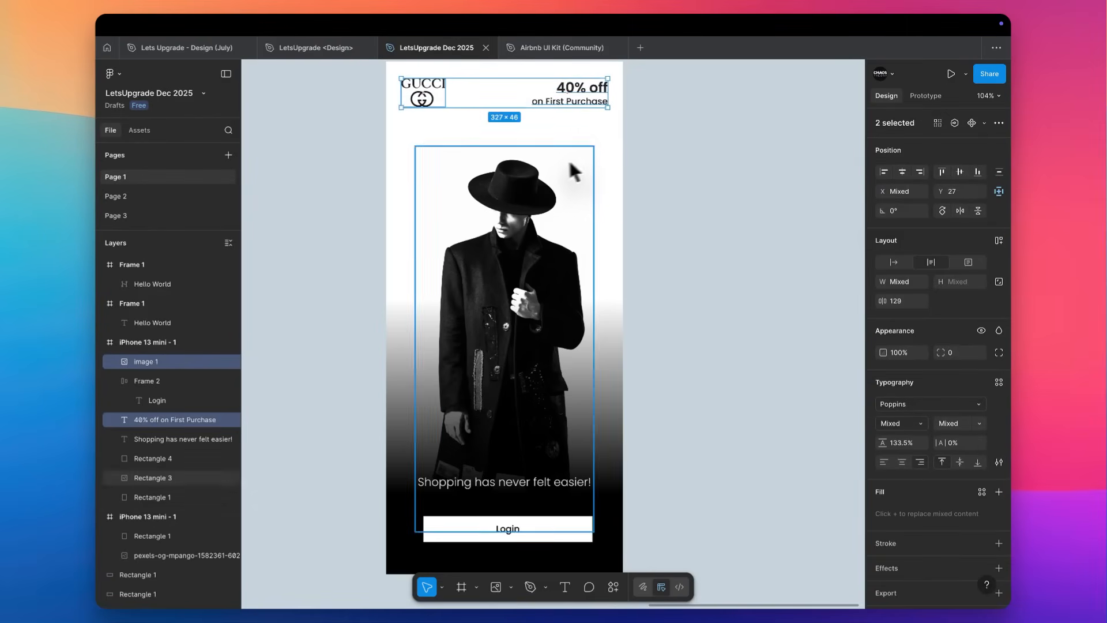
click(666, 147)
Change the Login button's fill to the Primary colour style.
scroll(667, 149, down, 2)
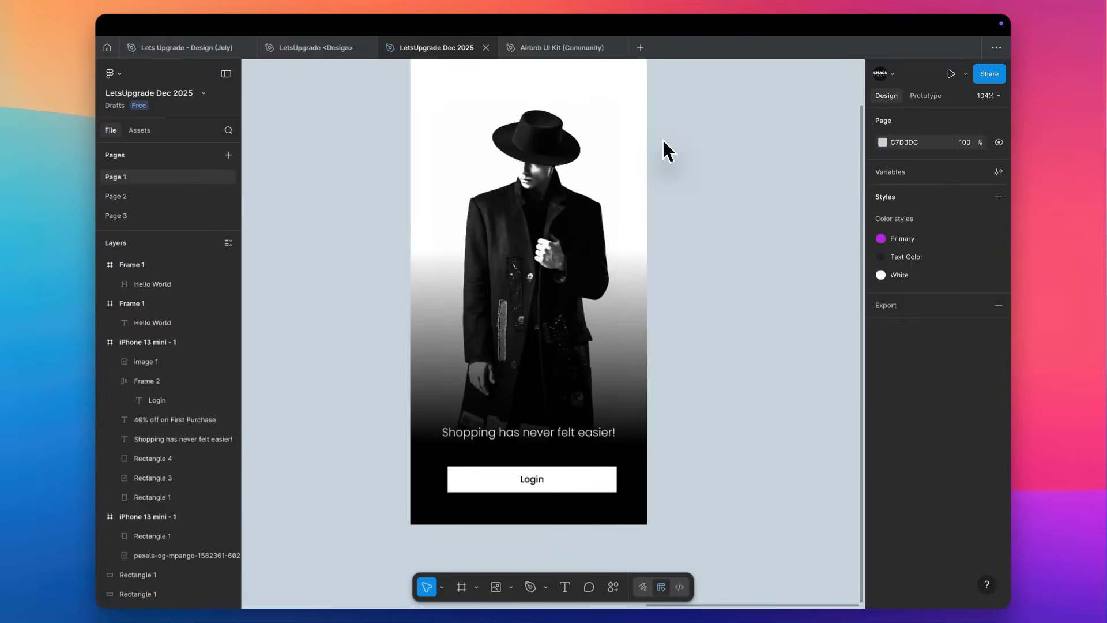
scroll(664, 144, up, 2)
click(588, 513)
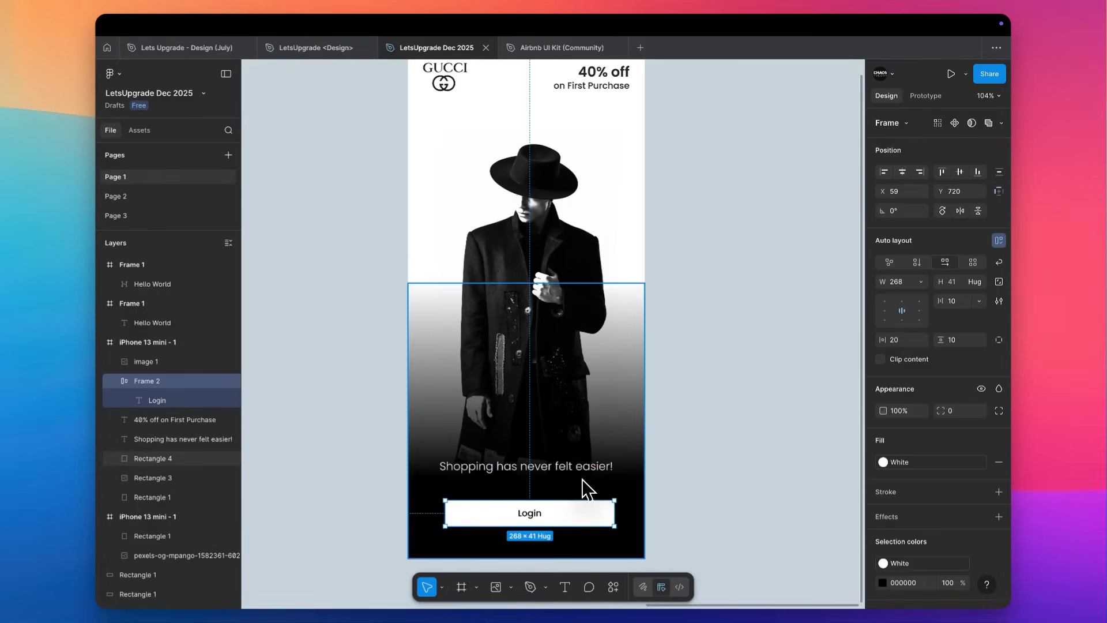
click(923, 463)
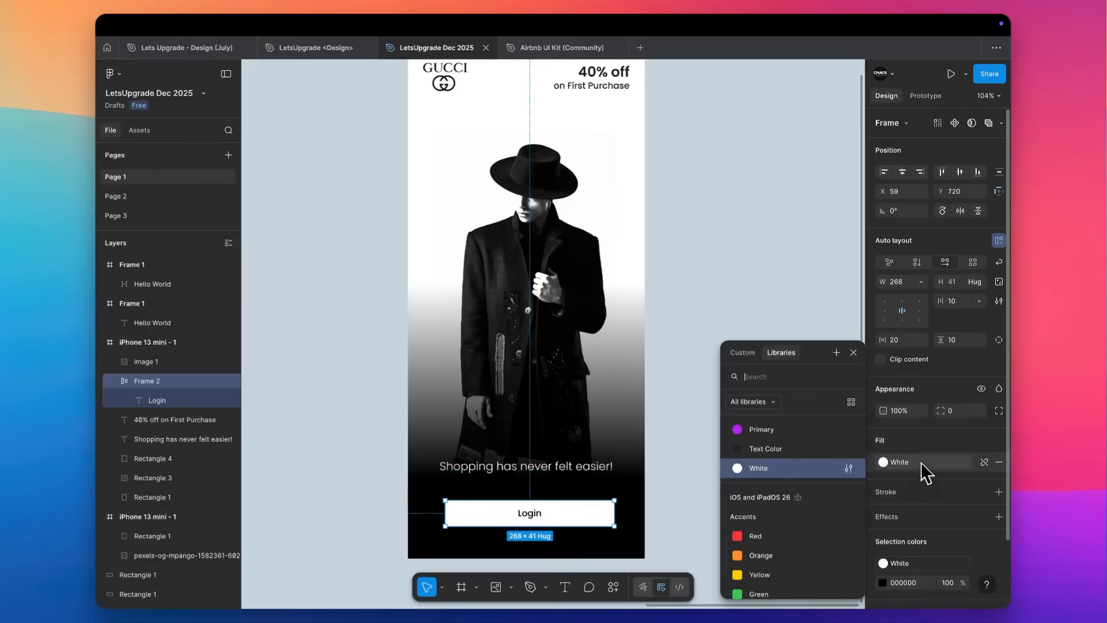
click(796, 429)
click(724, 437)
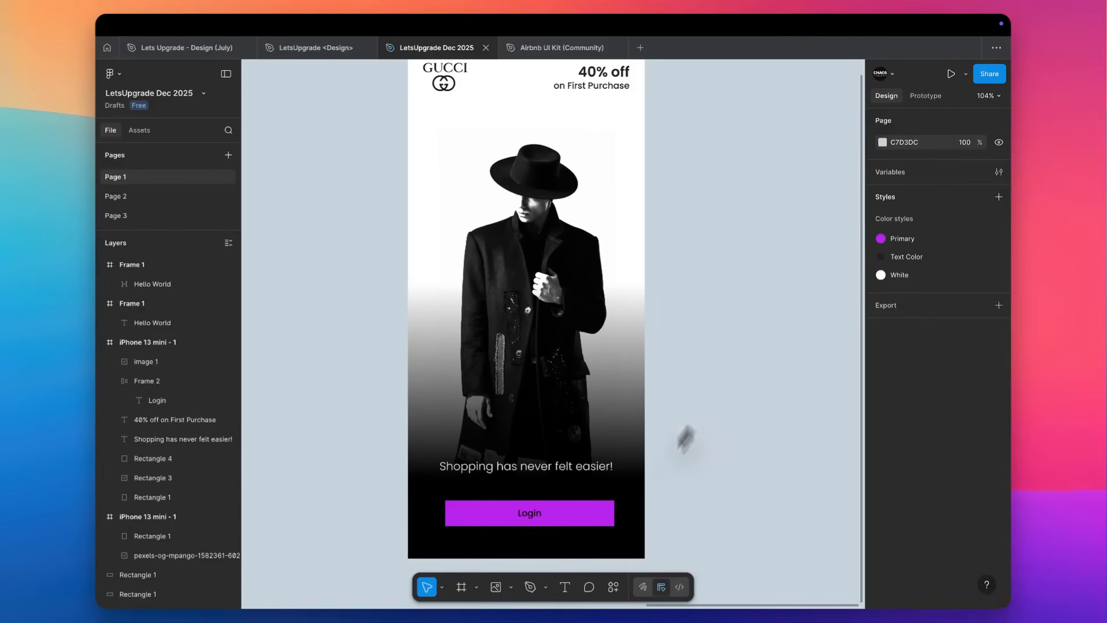
Edit the Primary colour style, changing its colour from magenta to violet, 9B4AFF.
click(999, 239)
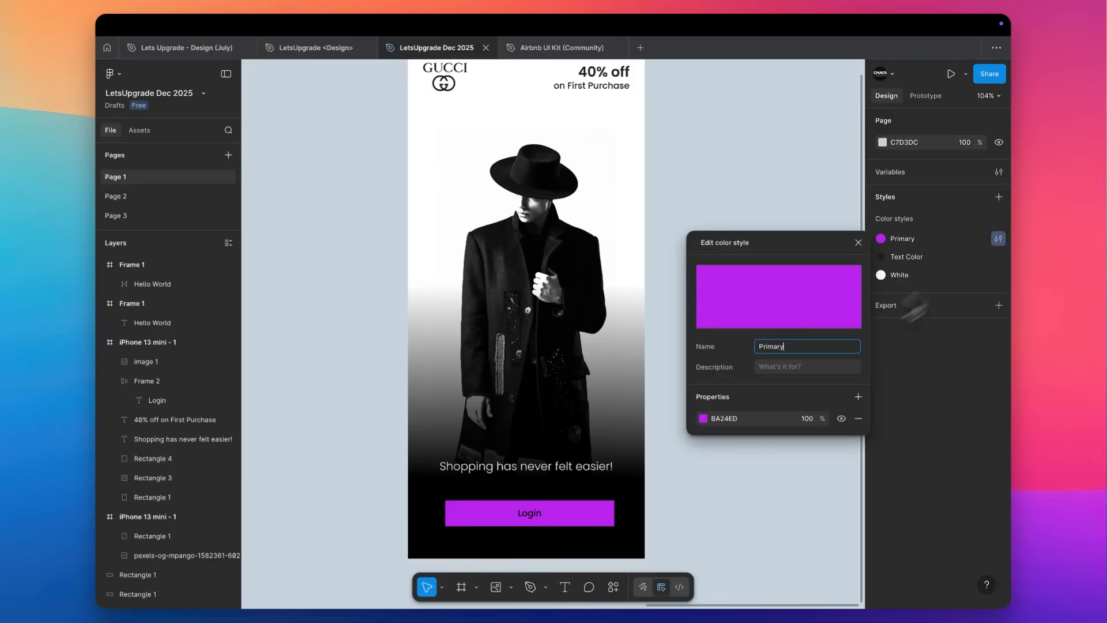
click(703, 417)
drag(655, 375, 642, 370)
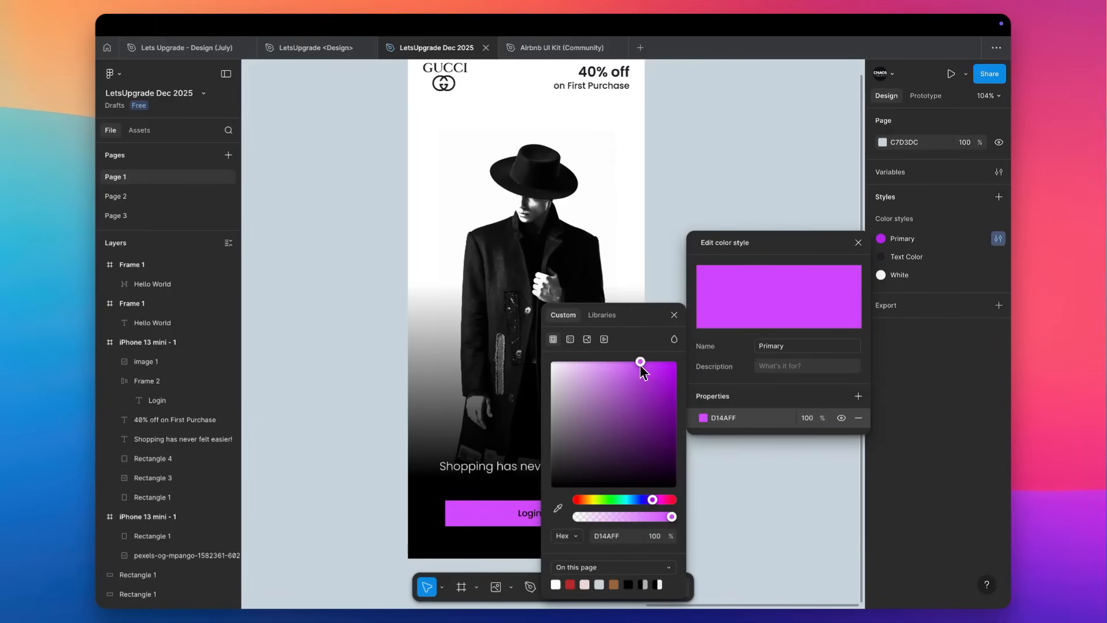
drag(653, 499, 648, 500)
drag(632, 375, 628, 344)
click(641, 363)
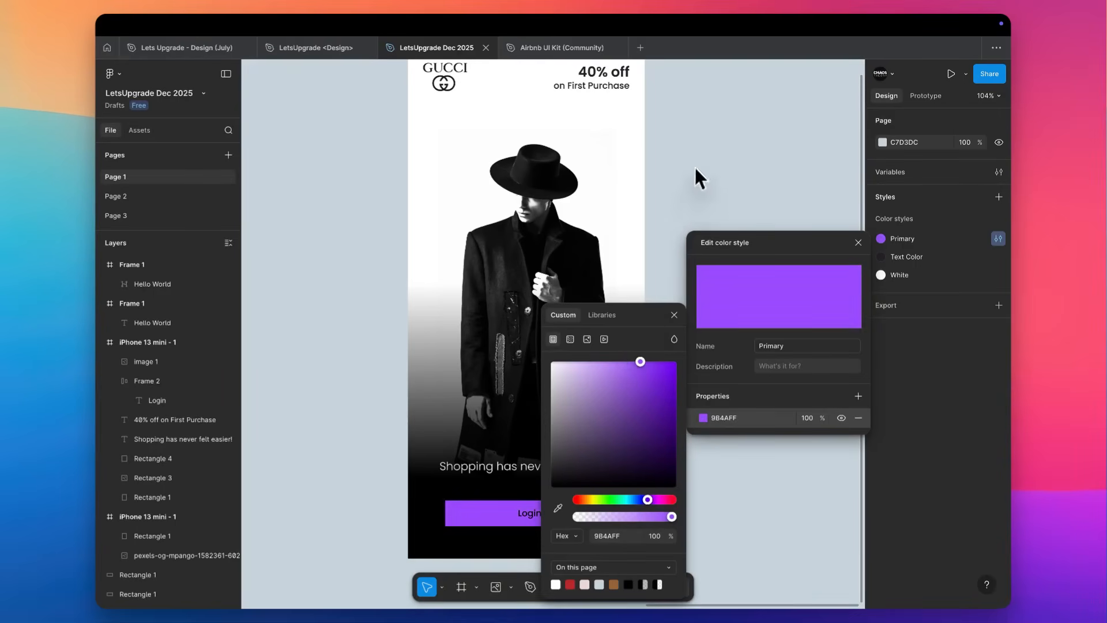
click(694, 170)
click(541, 510)
scroll(963, 545, down, 2)
click(982, 541)
click(981, 492)
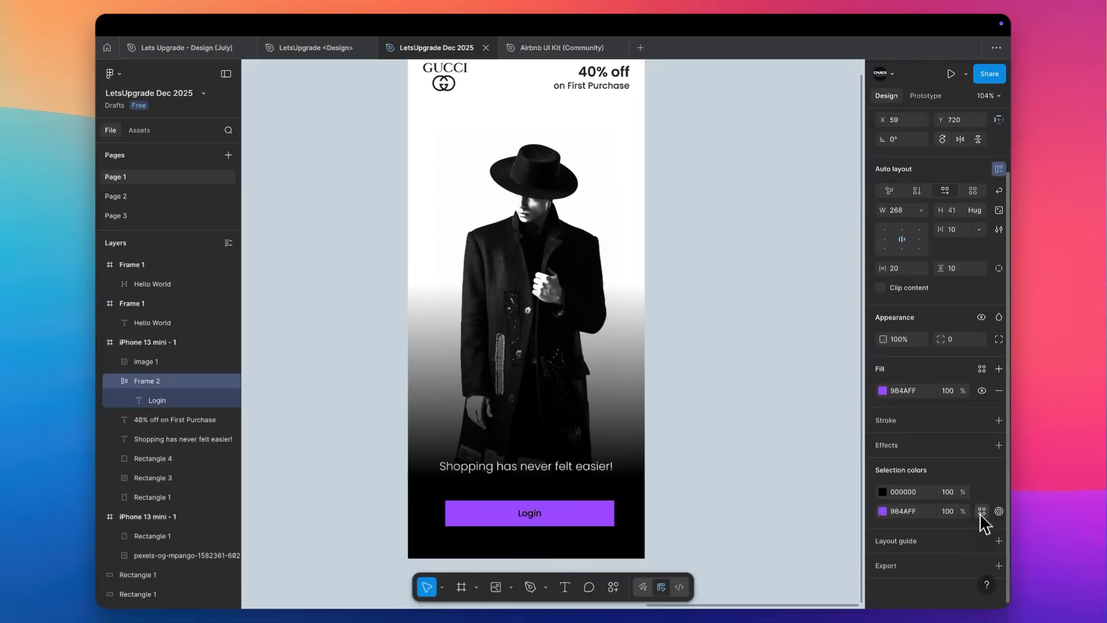
click(982, 513)
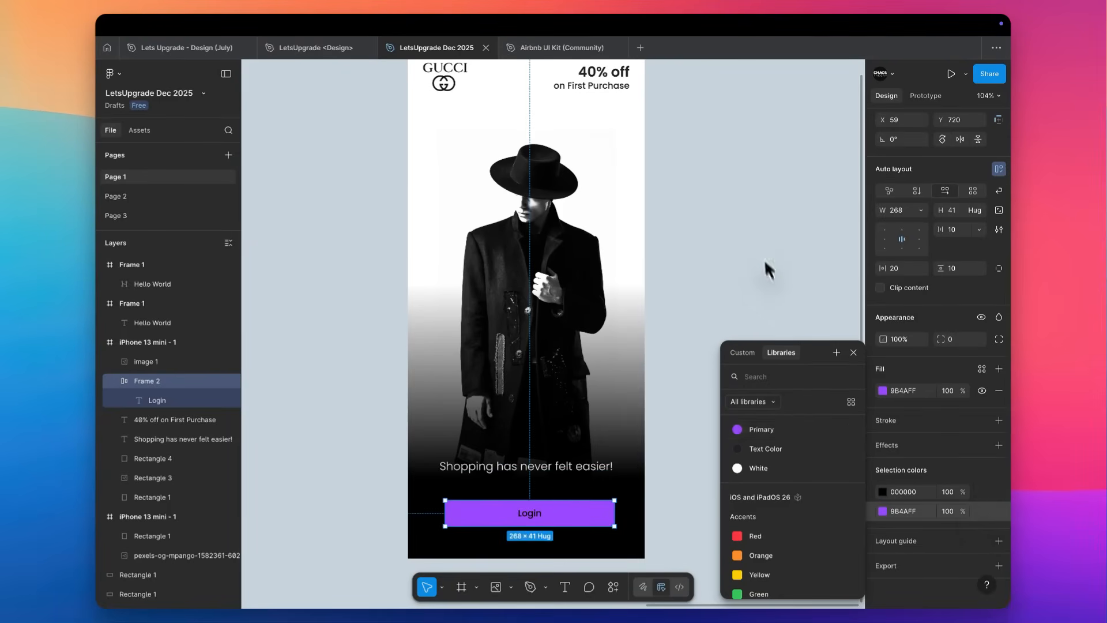
click(767, 268)
key(super+z)
key(super+z)
Apply the White colour style to the Login button's label.
scroll(974, 462, down, 2)
click(983, 512)
click(754, 468)
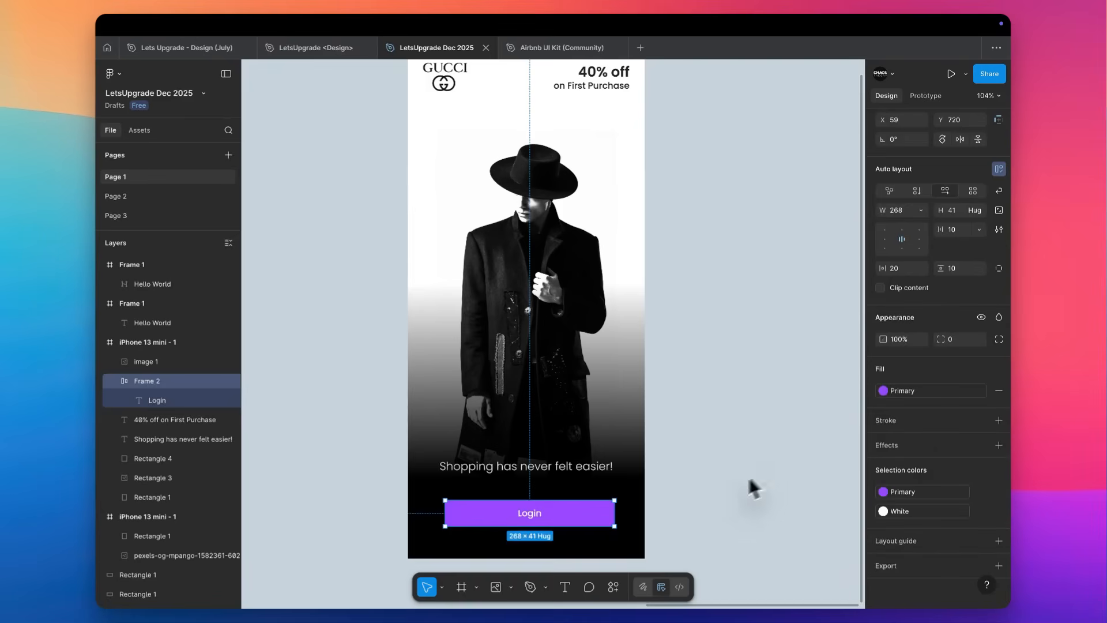
click(669, 486)
Move the Login button up to Y 656 and place the "Shopping has never felt easier!" text below it.
scroll(666, 484, down, 1)
scroll(562, 439, up, 3)
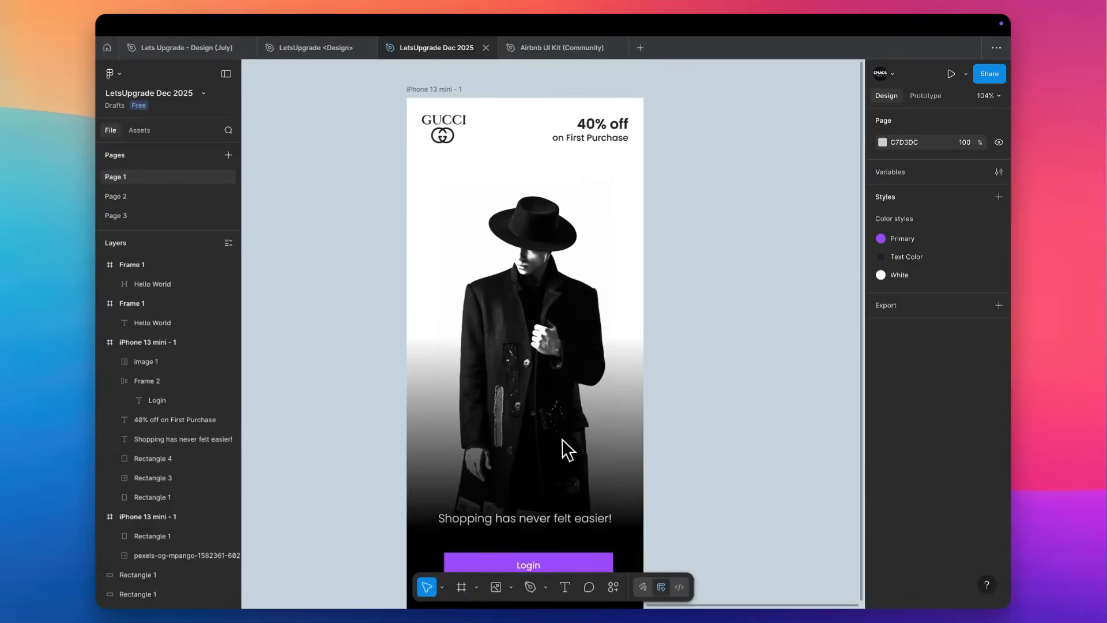
scroll(533, 526, down, 1)
scroll(531, 528, down, 2)
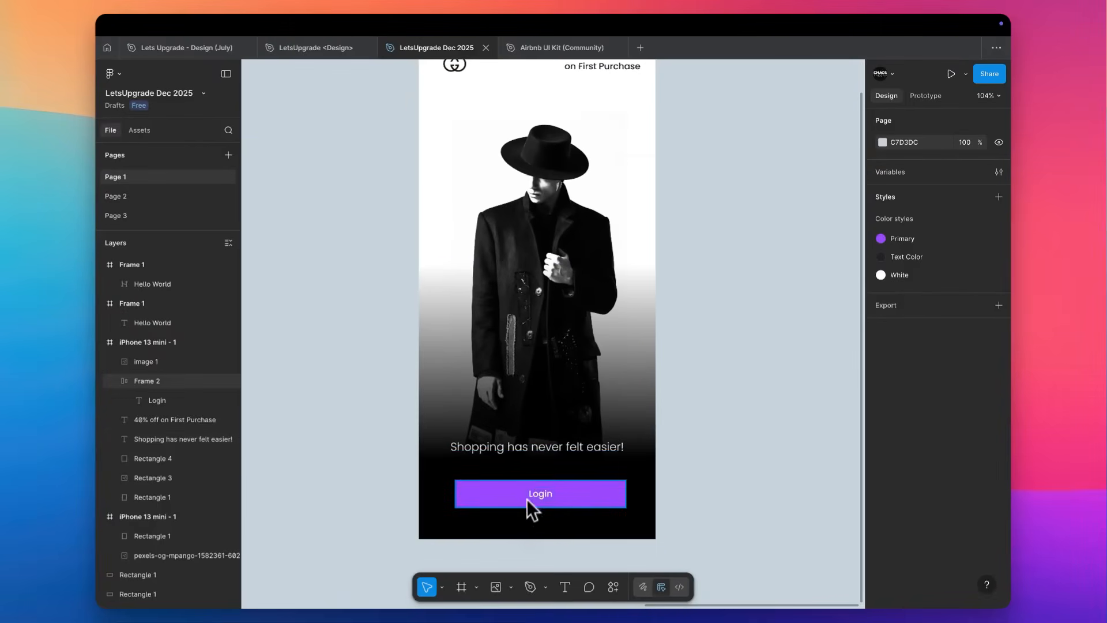
click(527, 482)
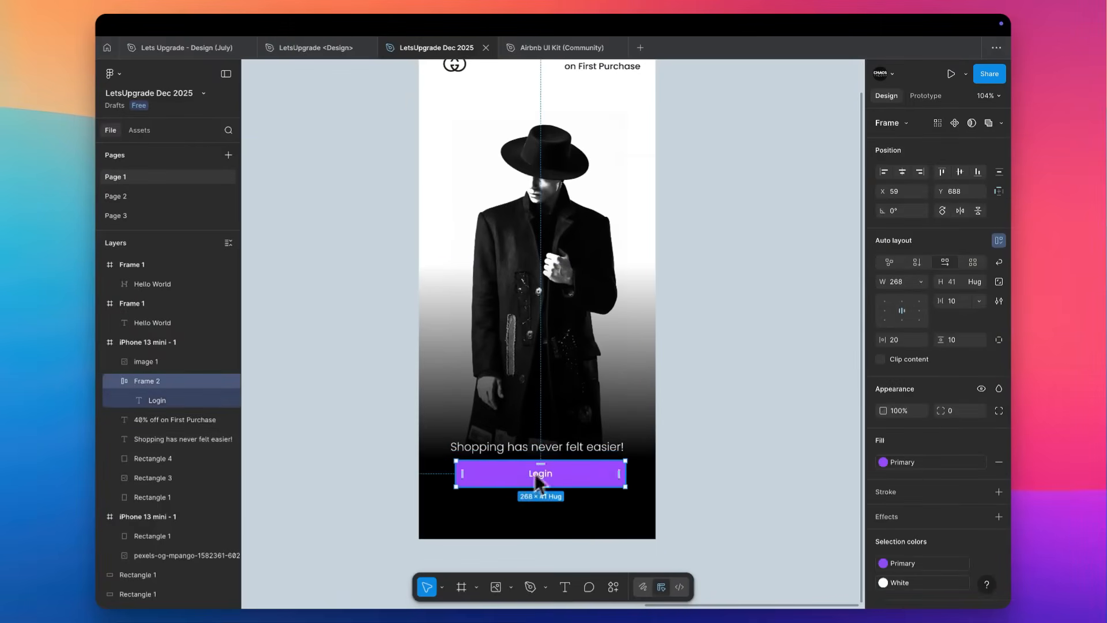
click(591, 449)
drag(586, 449, 559, 513)
scroll(583, 503, up, 2)
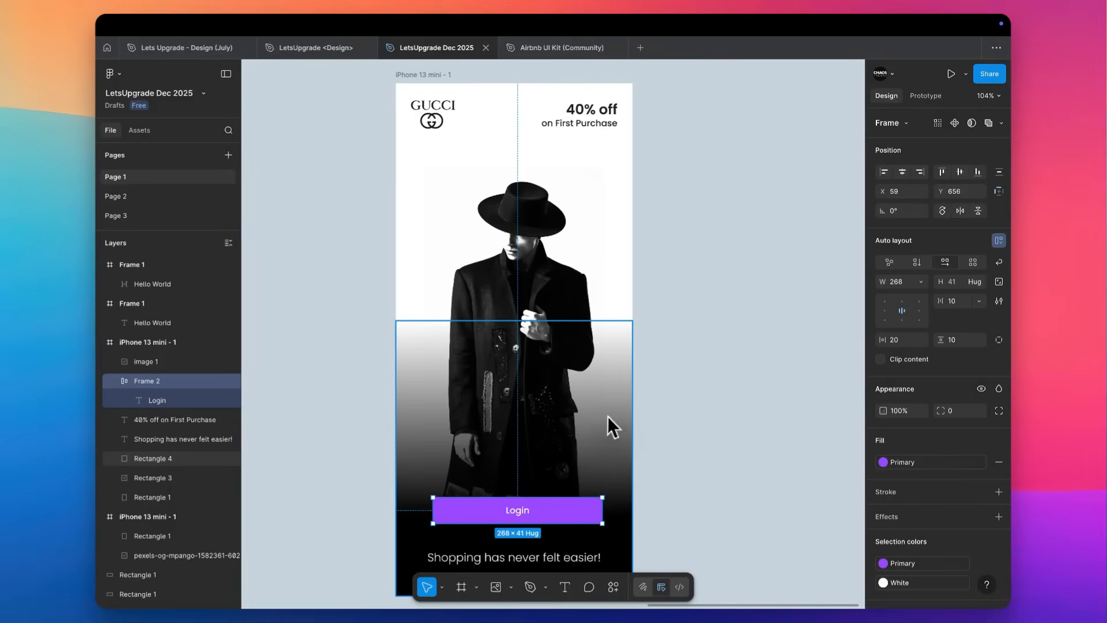
Move the "Shopping has never felt easier!" text up over the model's coat, to X 50, Y 420.
scroll(608, 417, down, 2)
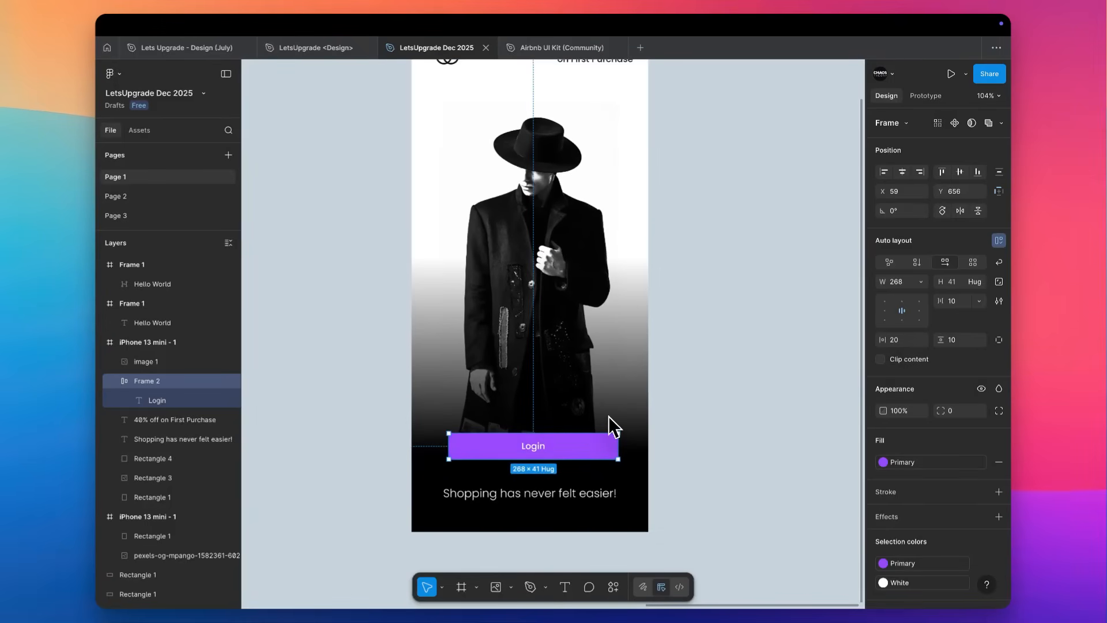
click(558, 494)
drag(577, 494, 589, 292)
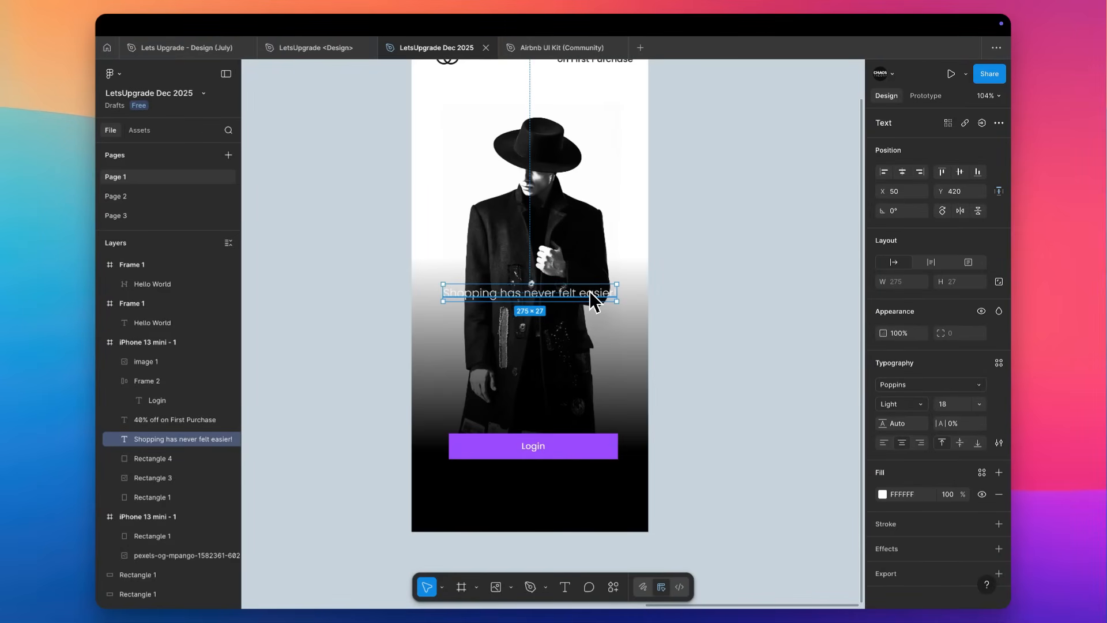
click(758, 264)
Duplicate the iPhone 13 mini login frame directly beside the original.
scroll(758, 263, up, 2)
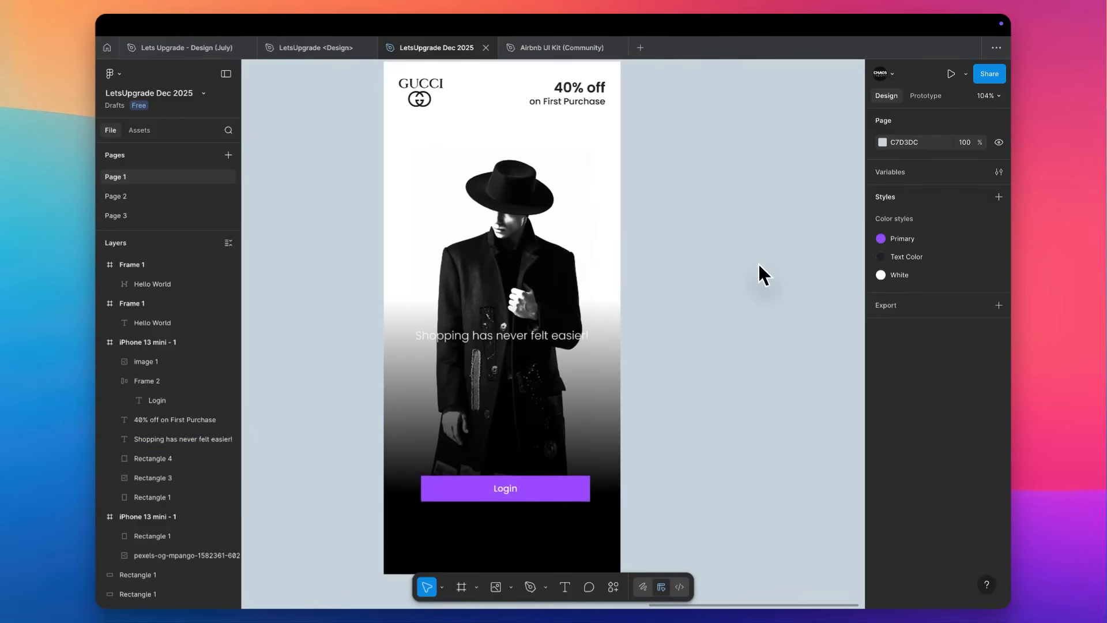
scroll(759, 264, down, 3)
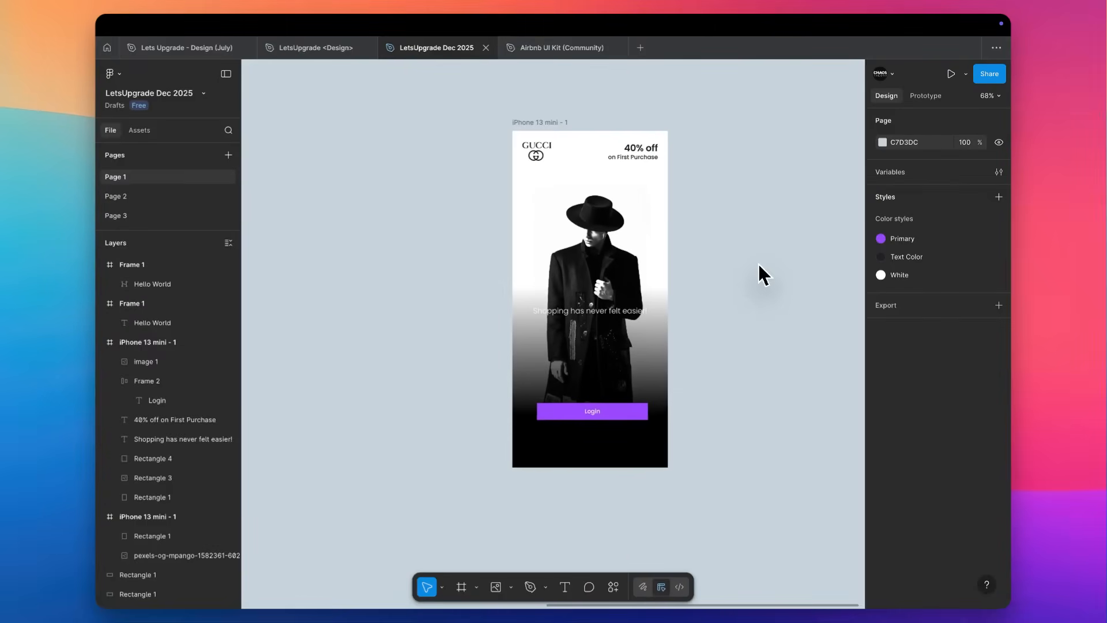
scroll(684, 288, up, 2)
scroll(658, 307, down, 3)
drag(541, 138, 707, 140)
scroll(708, 138, right, 2)
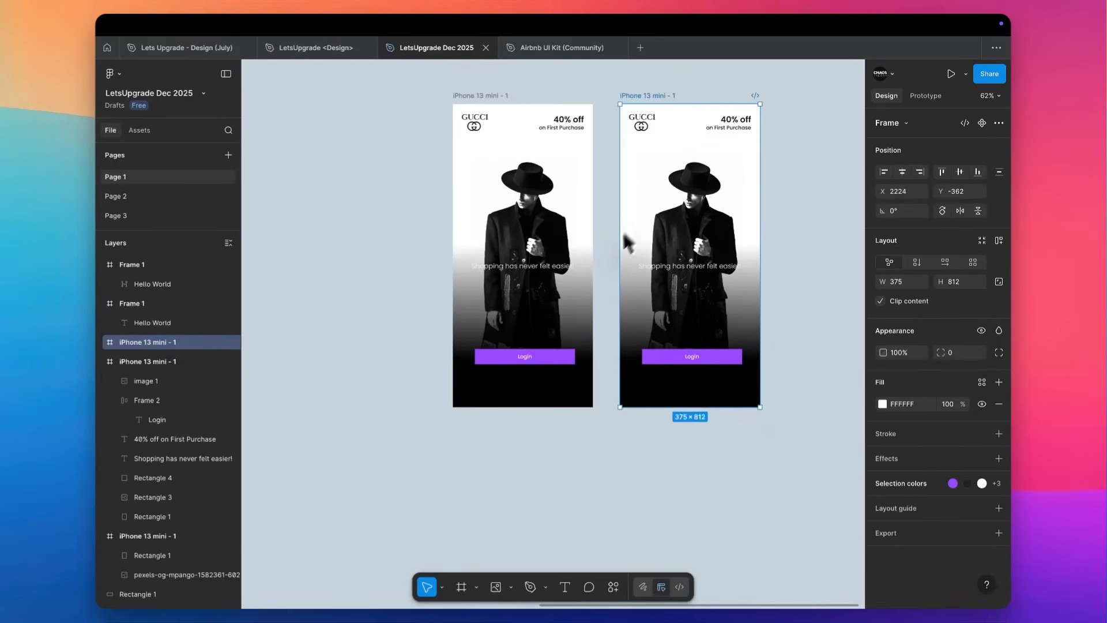
Delete the Login button from the original iPhone 13 mini frame.
scroll(606, 254, up, 5)
click(490, 282)
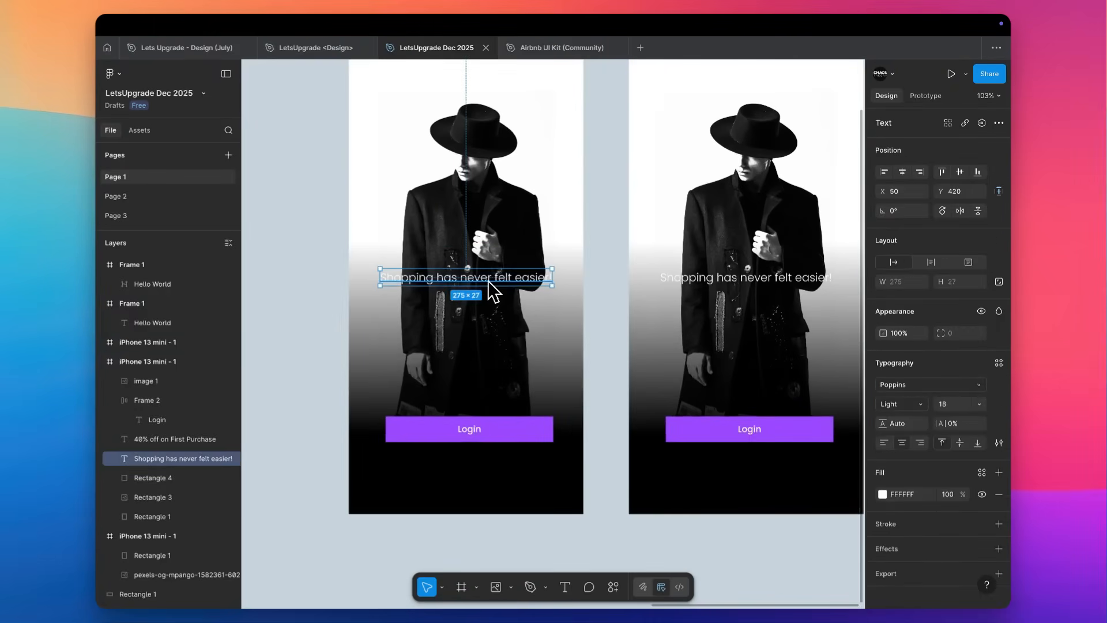
click(479, 423)
key(Delete)
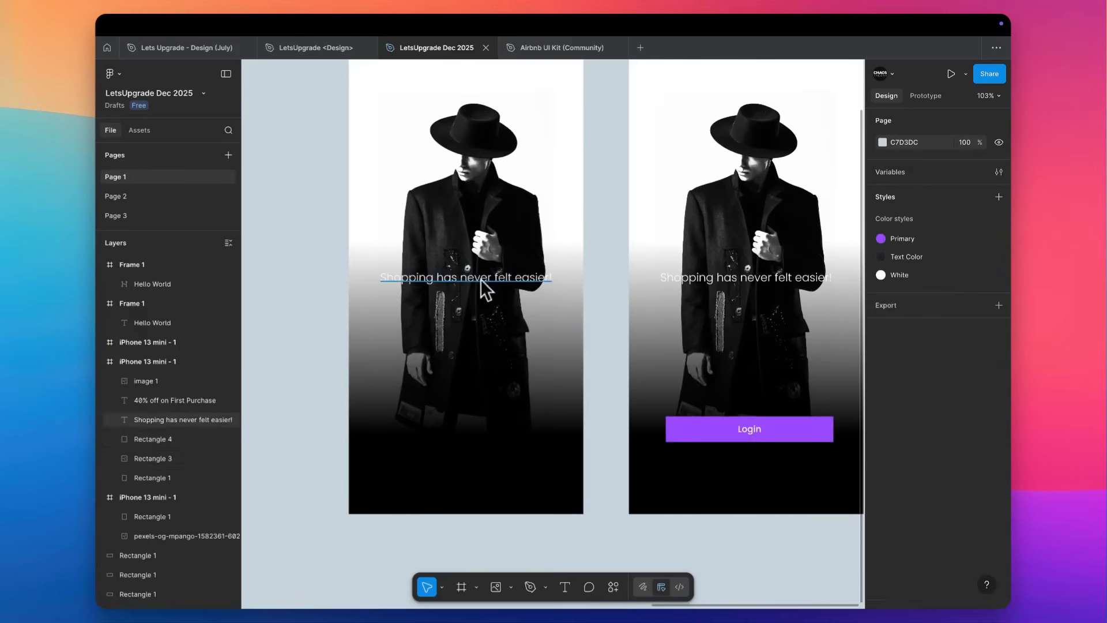
Move the original frame's "Shopping has never felt easier!" text down to Y 622 and set its X position to 24.
click(484, 283)
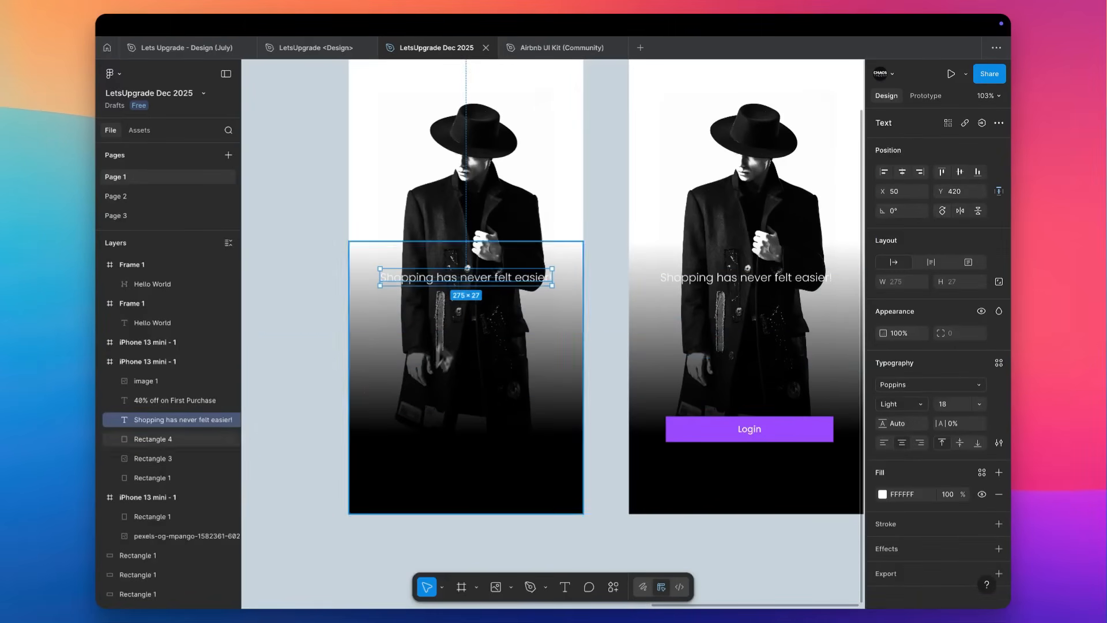
drag(464, 279, 433, 404)
scroll(433, 404, up, 5)
scroll(432, 403, left, 2)
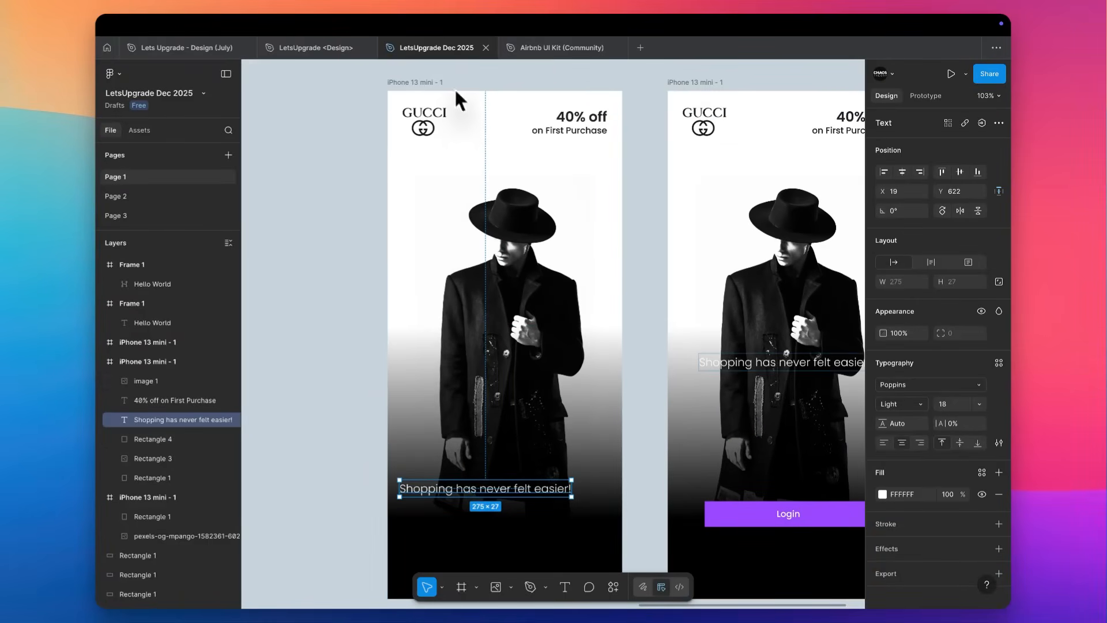
shift+click(425, 121)
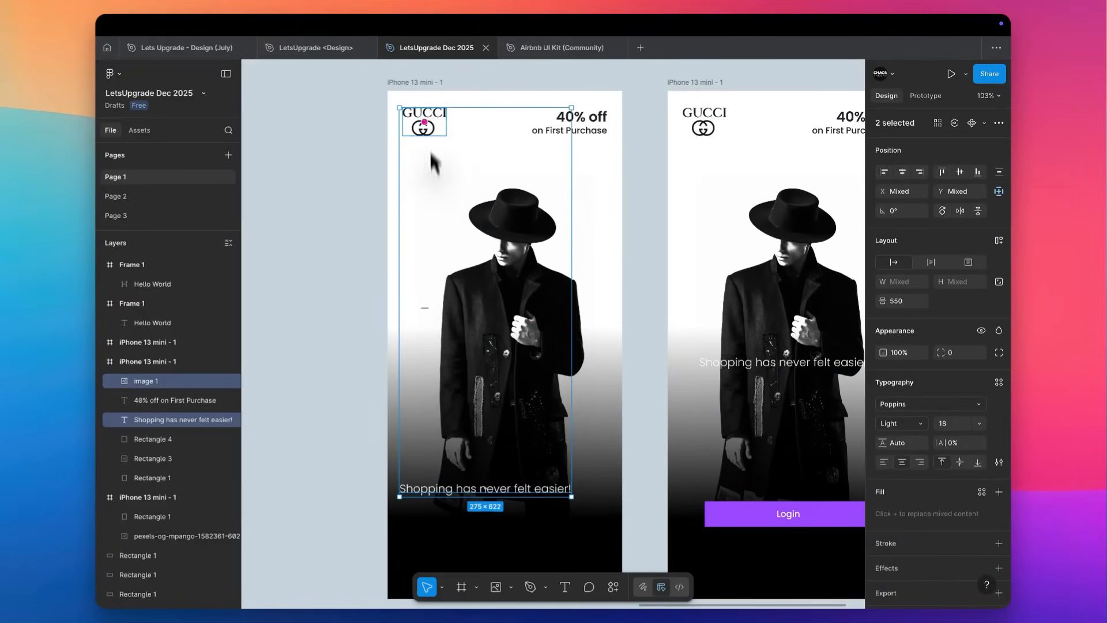
click(441, 490)
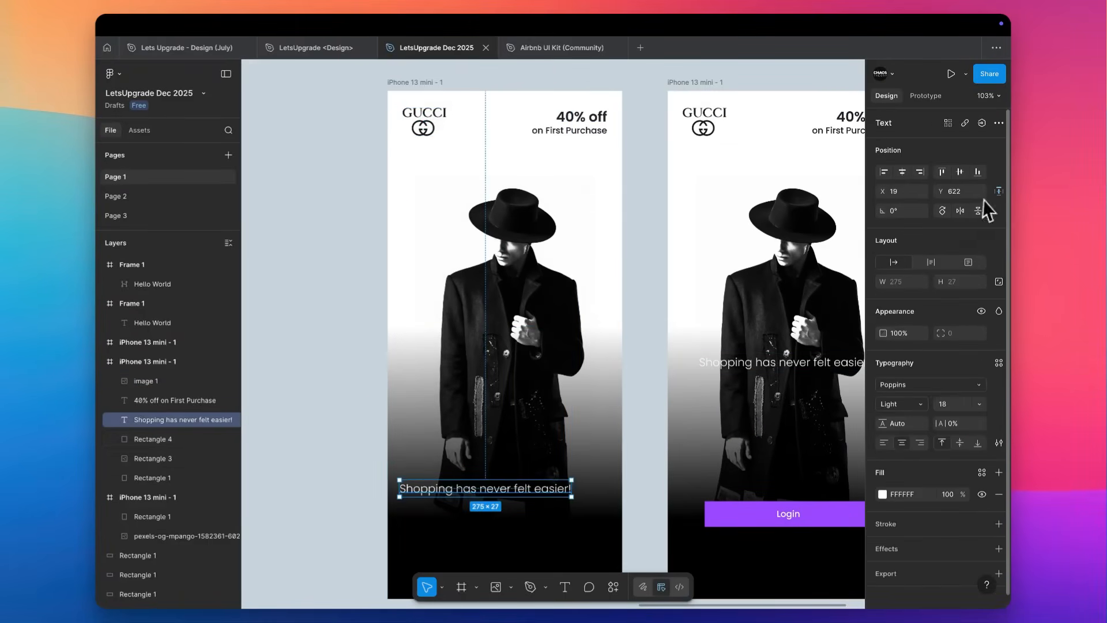
text(24)
key(Tab)
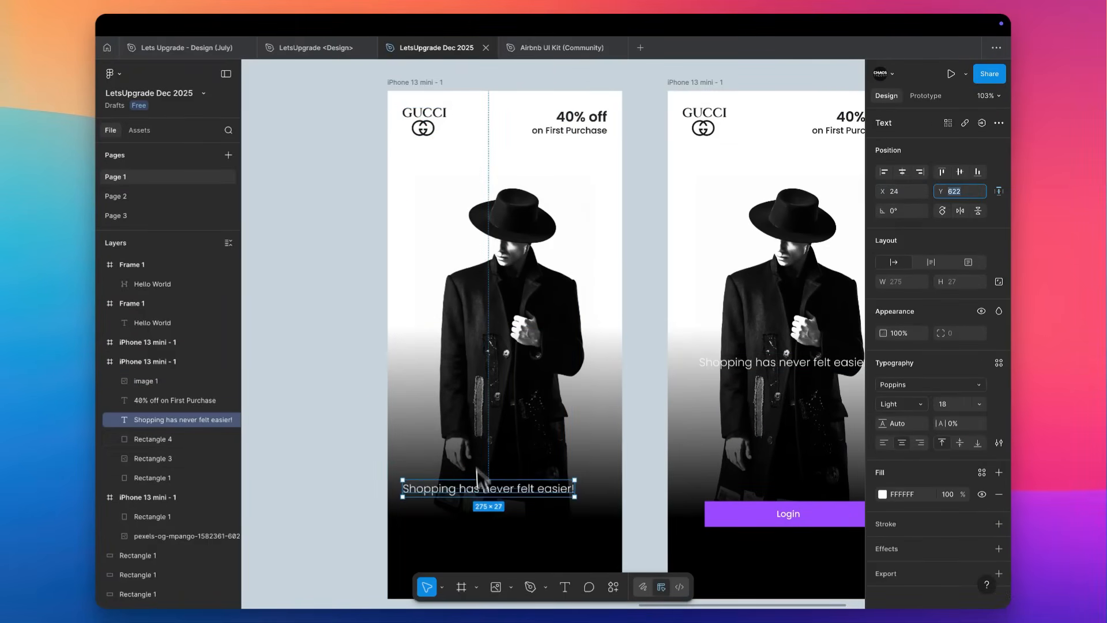
Widen the tagline's text box to 327 and left-align its text.
drag(576, 493, 607, 494)
click(889, 444)
scroll(624, 413, down, 3)
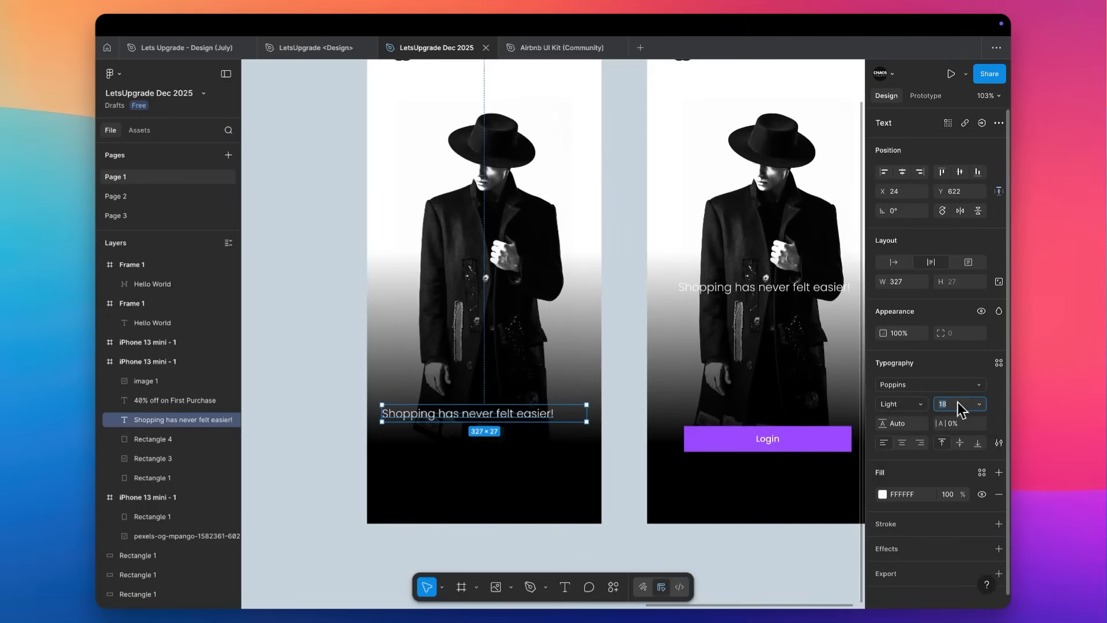
Increase the tagline's font size to 38.
key(Up)
key(Up)
key(Up)
key(Up)
key(Up)
key(Up)
key(Up)
key(Up)
key(Up)
key(Up)
key(Up)
key(Up)
key(Up)
key(Up)
key(Up)
key(Up)
key(Up)
key(Up)
key(Up)
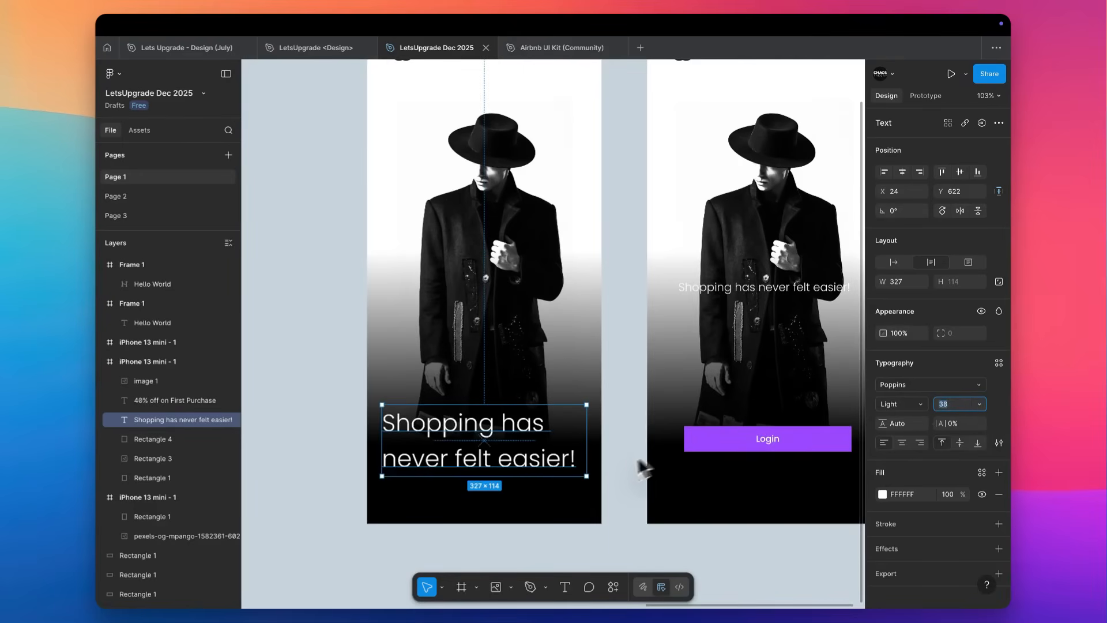
Set the word "easier" in the tagline to the SemiBold weight.
scroll(576, 489, up, 5)
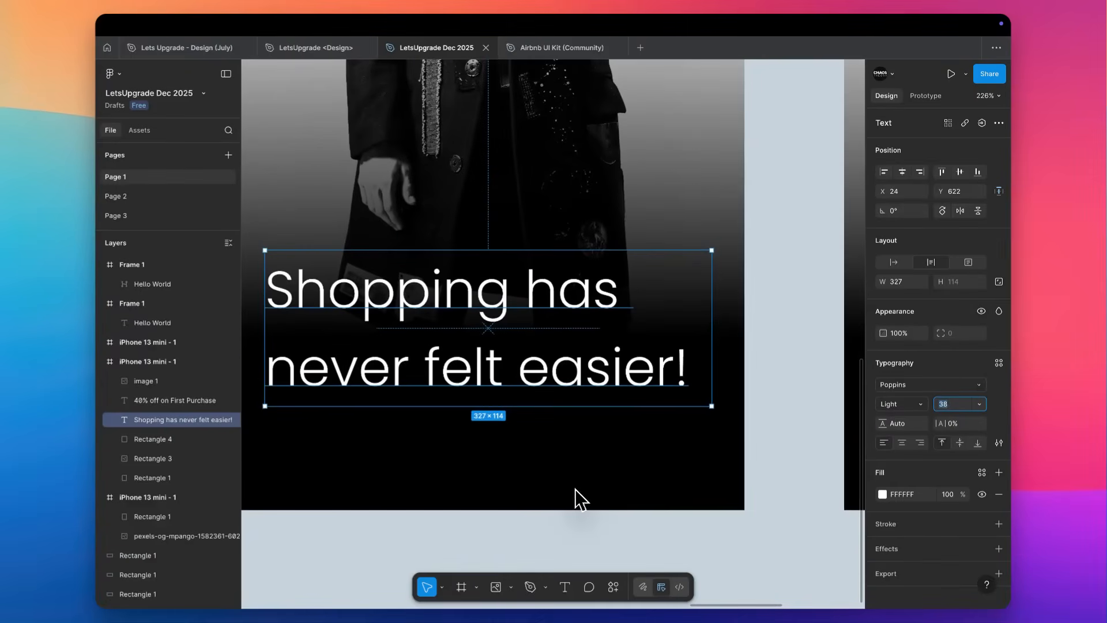
double_click(568, 371)
click(556, 361)
double_click(556, 360)
key(super+b)
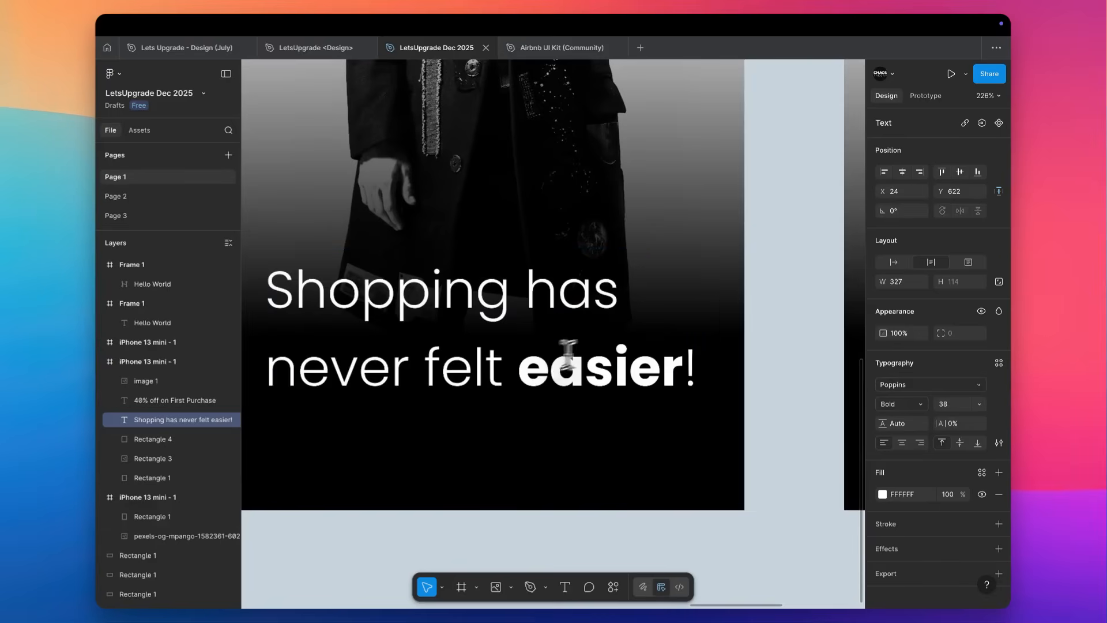
click(898, 411)
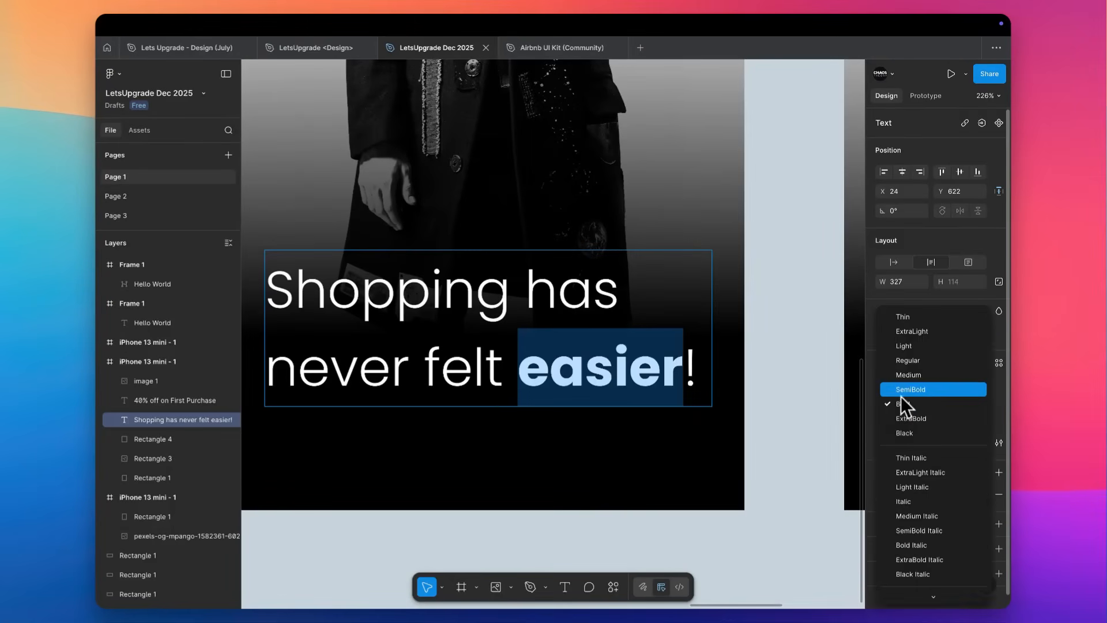
click(900, 397)
click(776, 359)
Set the tagline's exclamation mark to SemiBold to match the word before it.
scroll(611, 380, up, 4)
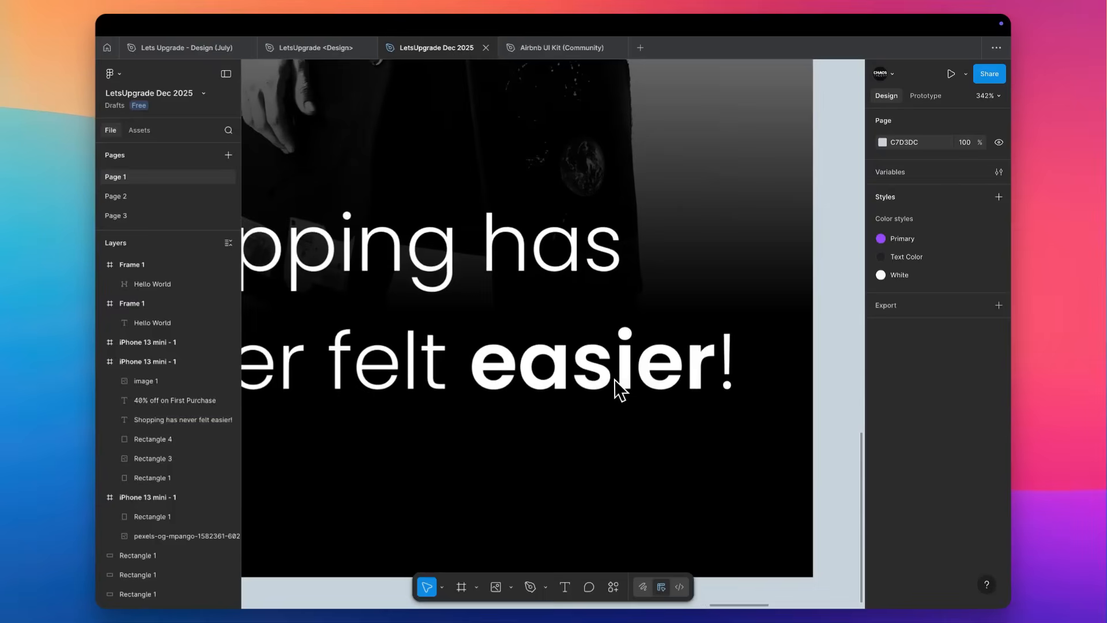
double_click(611, 379)
key(Right)
key(shift+Left)
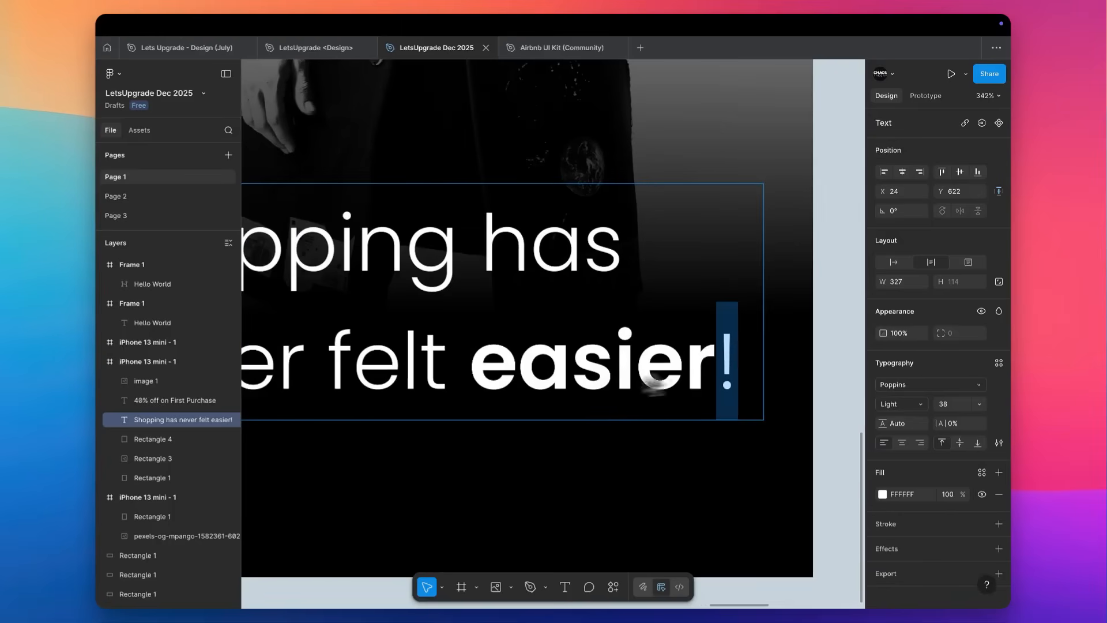
click(910, 411)
click(904, 446)
Add a second exclamation mark to the tagline and reduce its font size by 2 so it fits on two lines.
click(736, 356)
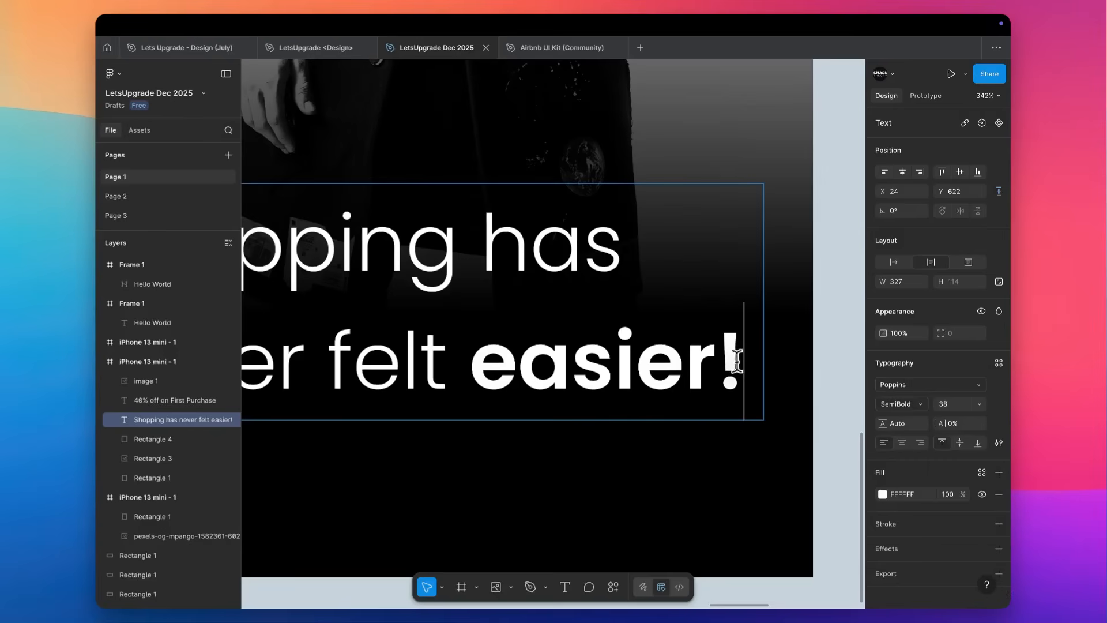
text(!)
key(Escape)
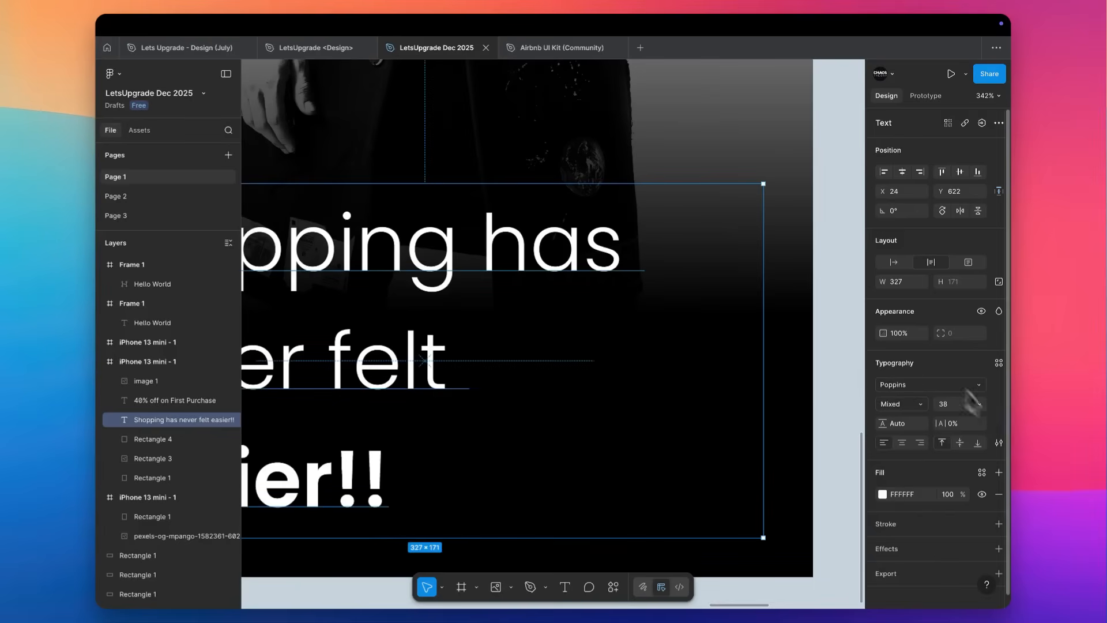
key(Down)
key(Down)
click(832, 331)
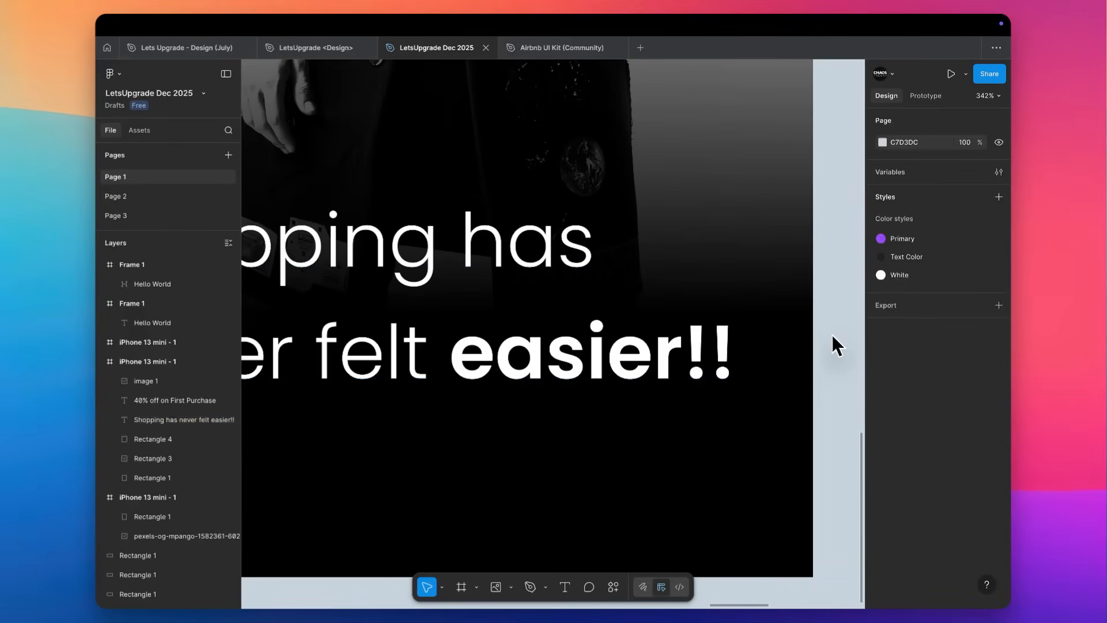
Draw a freehand Pencil underline about 139 px wide beneath "easier!!" in the large tagline.
key(p)
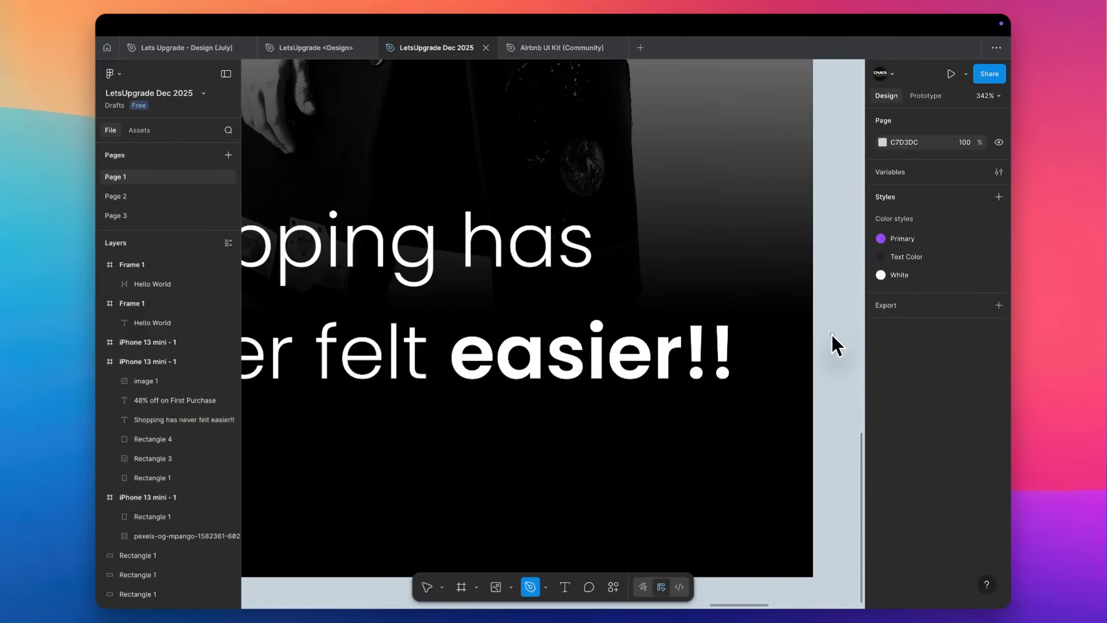
click(546, 587)
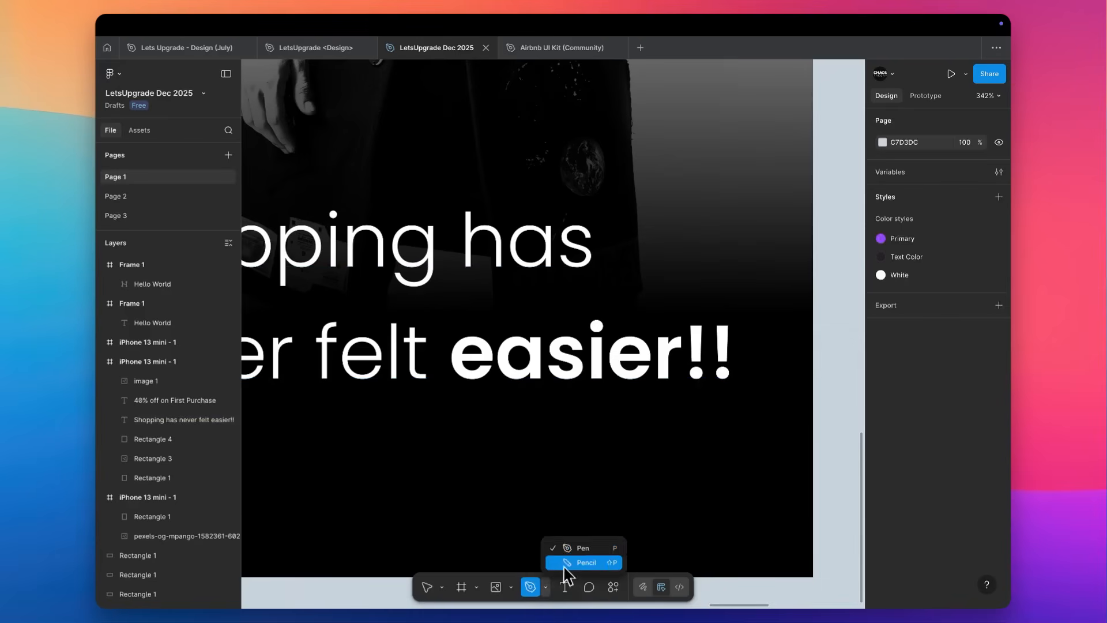
click(584, 563)
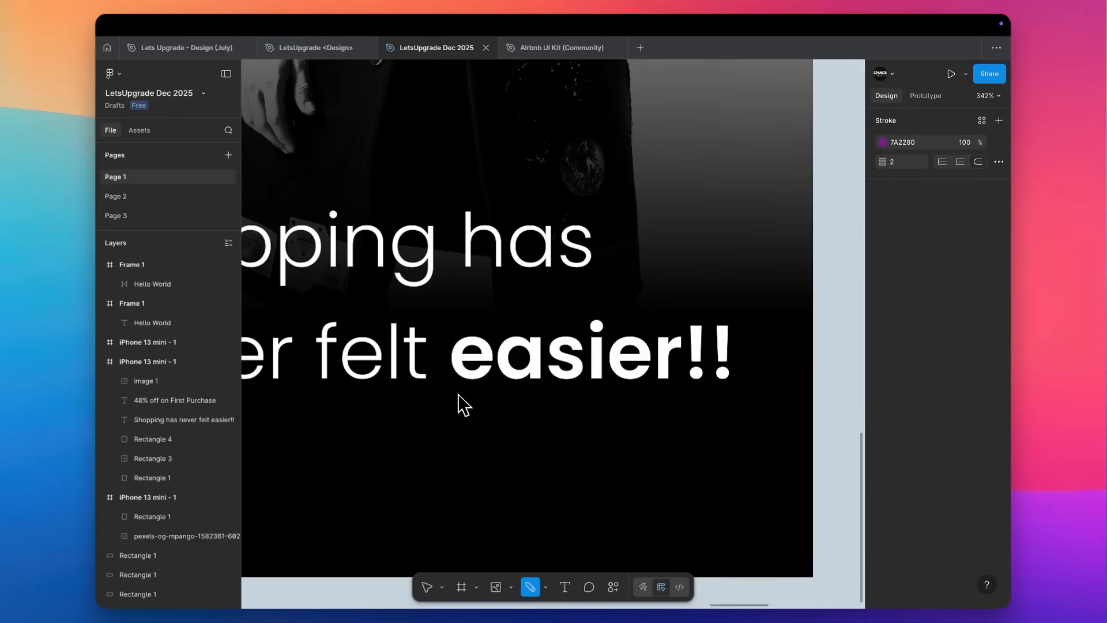
drag(455, 406, 759, 354)
key(super+z)
drag(457, 390, 803, 402)
key(super+z)
drag(459, 391, 776, 400)
key(super+z)
drag(450, 398, 738, 389)
key(Escape)
click(706, 394)
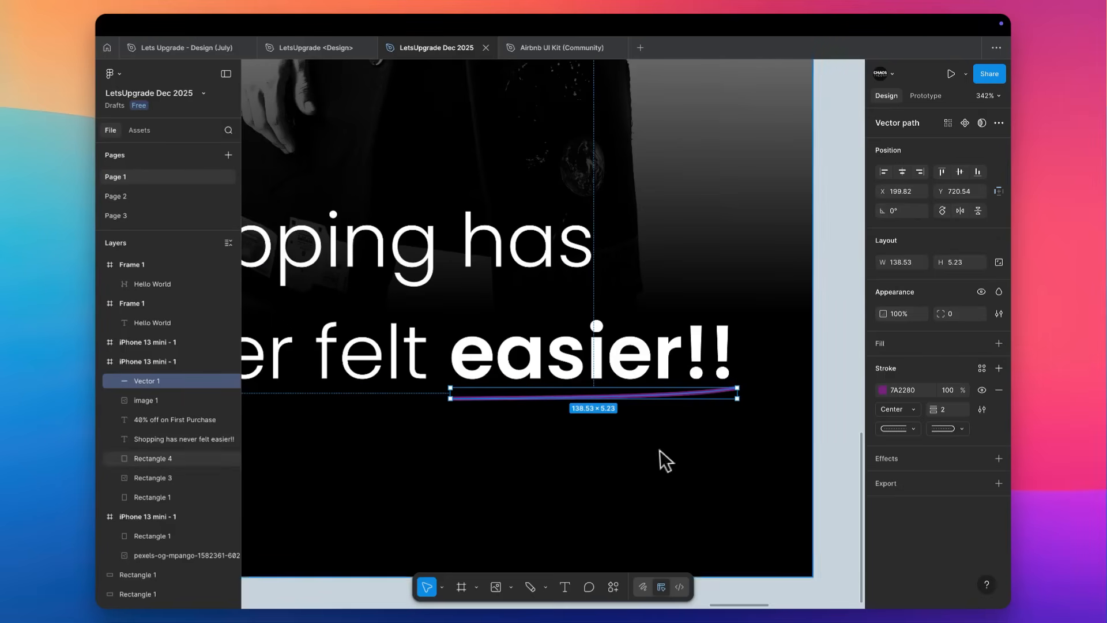
Rotate the underline to about 178.64° and apply the Primary colour style to its stroke.
mouse_move(750, 399)
mouse_down()
mouse_move(746, 391)
mouse_move(473, 439)
mouse_move(527, 400)
mouse_up()
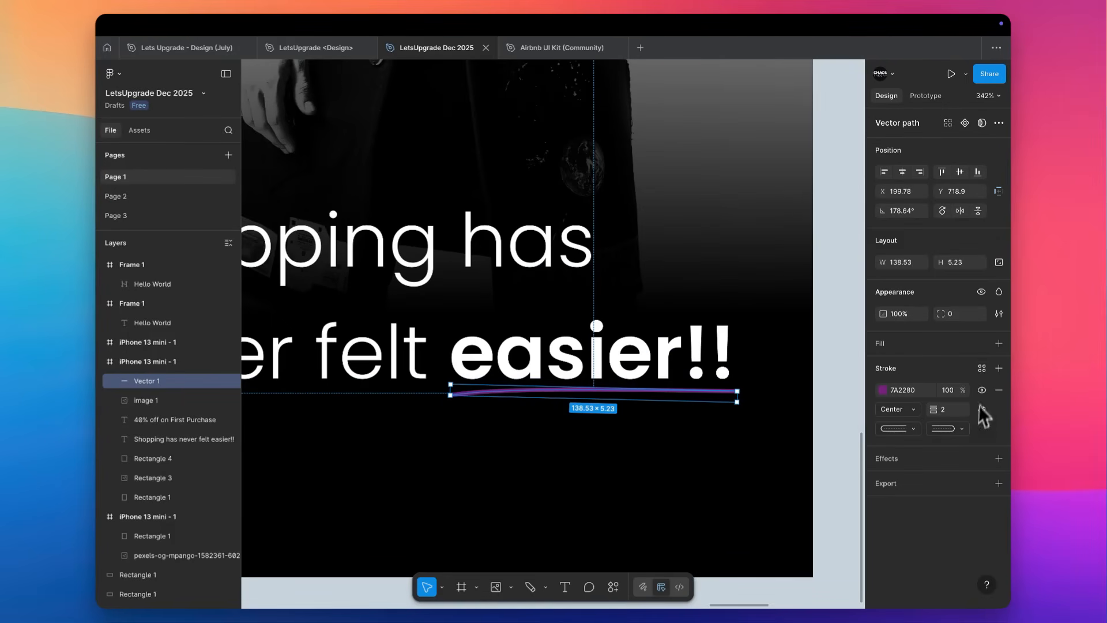
click(982, 368)
click(800, 430)
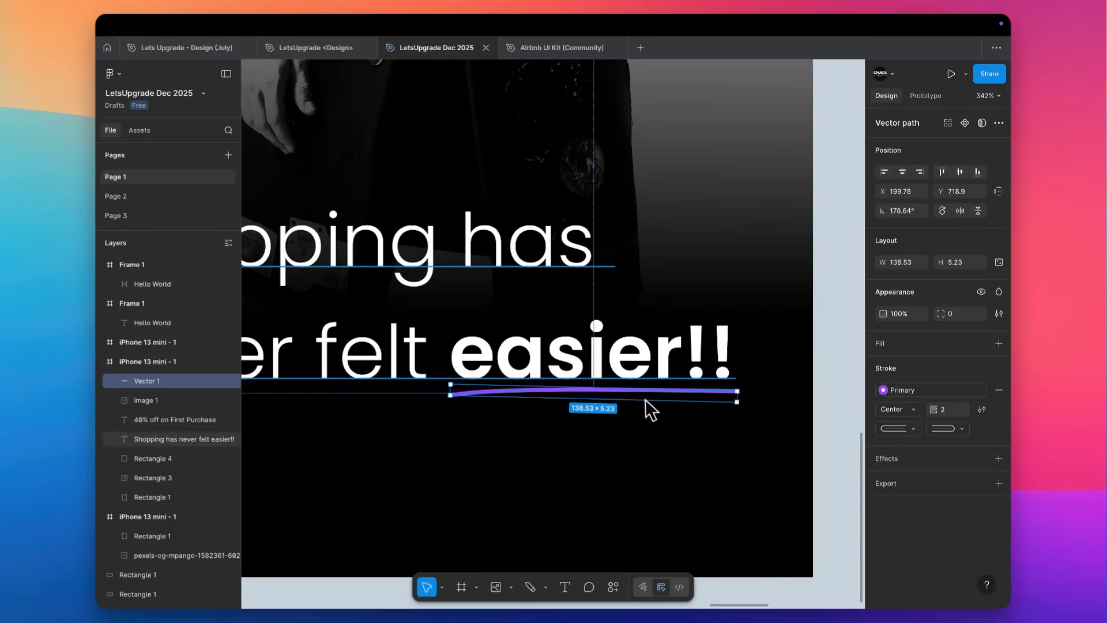
Duplicate the underline slightly below the original and flip the copy vertically.
drag(646, 402, 658, 411)
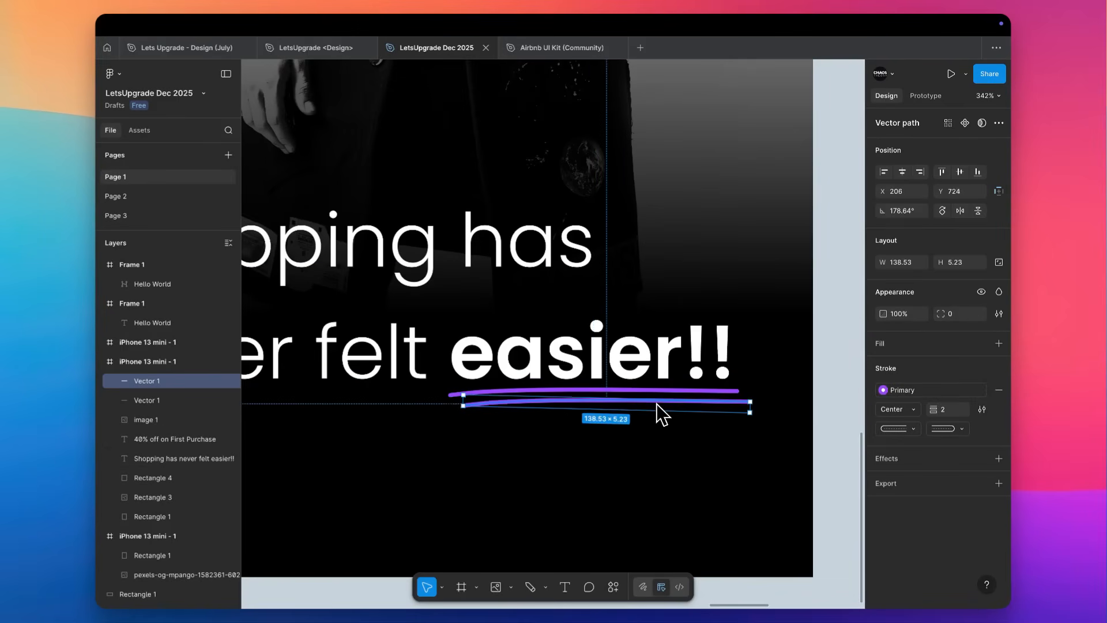
right_click(701, 410)
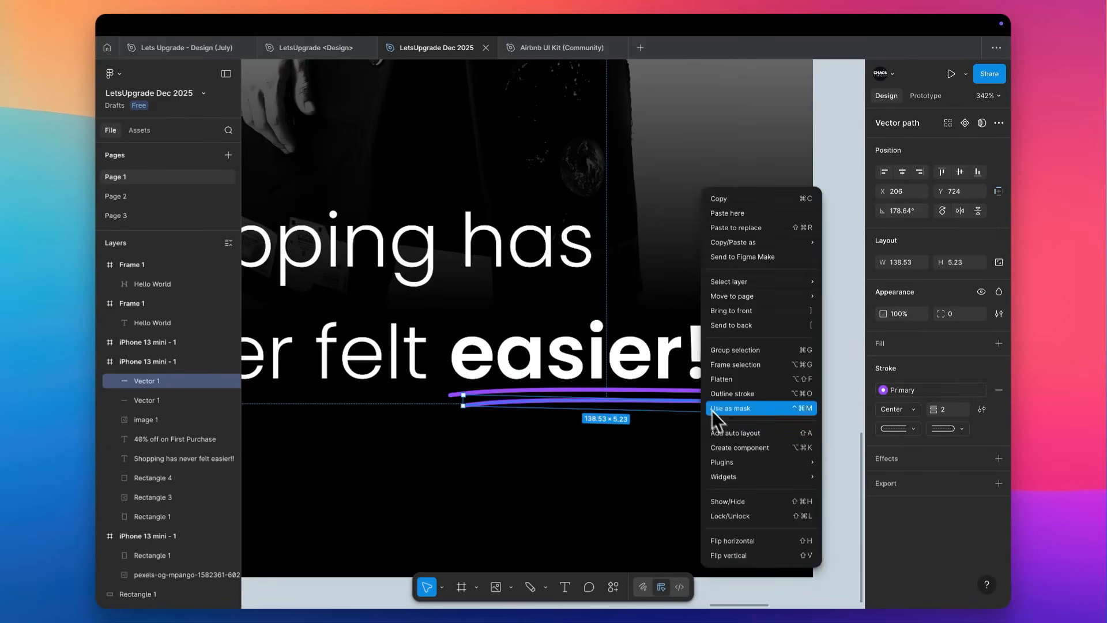
click(749, 554)
click(822, 382)
scroll(820, 379, down, 10)
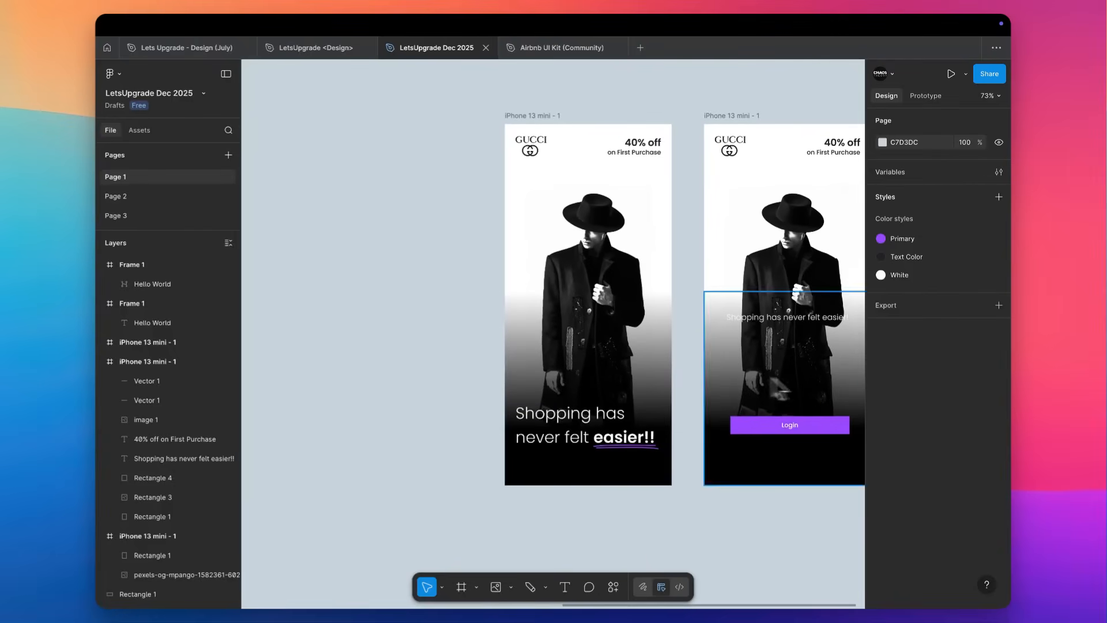
scroll(691, 355, up, 5)
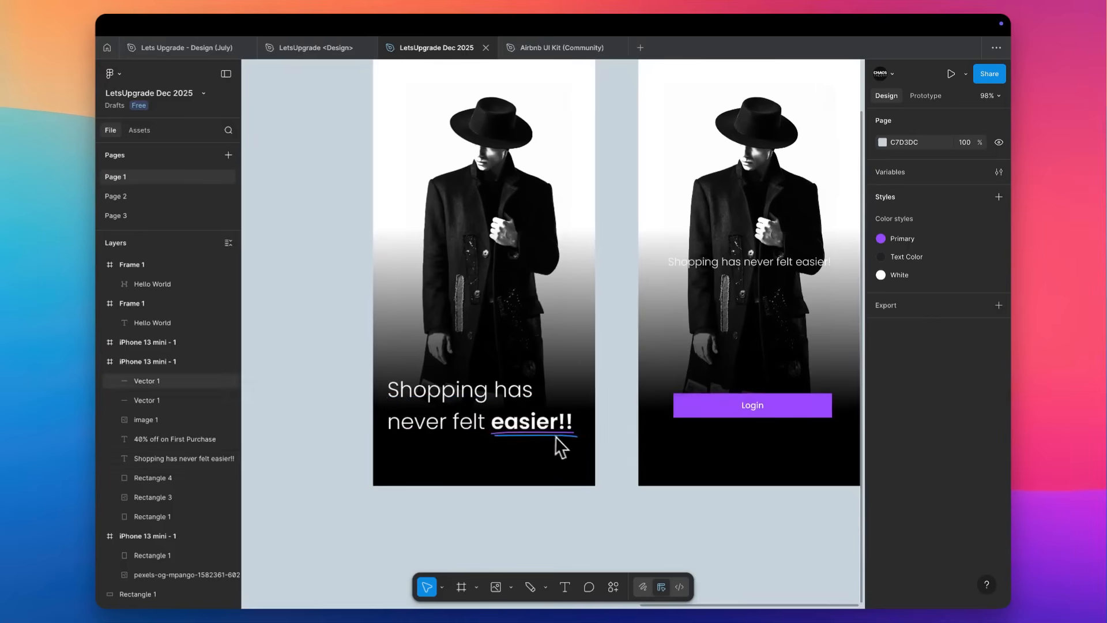
Delete both underline strokes beneath "easier!!".
click(571, 437)
shift+click(198, 398)
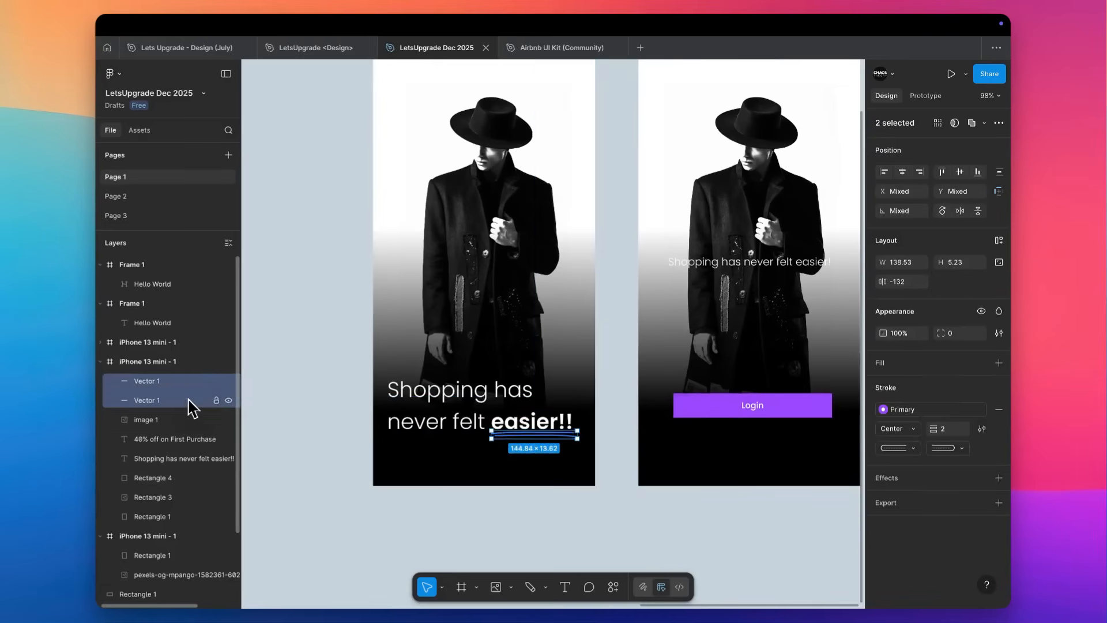
key(Delete)
Center-align the text of the large two-line tagline.
click(185, 419)
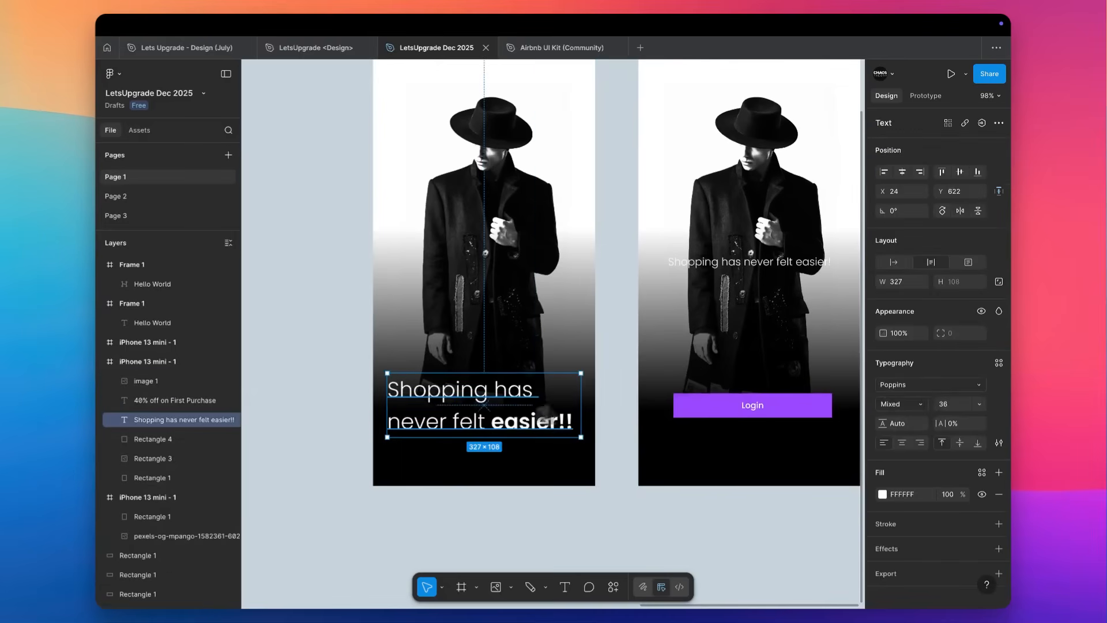
click(902, 442)
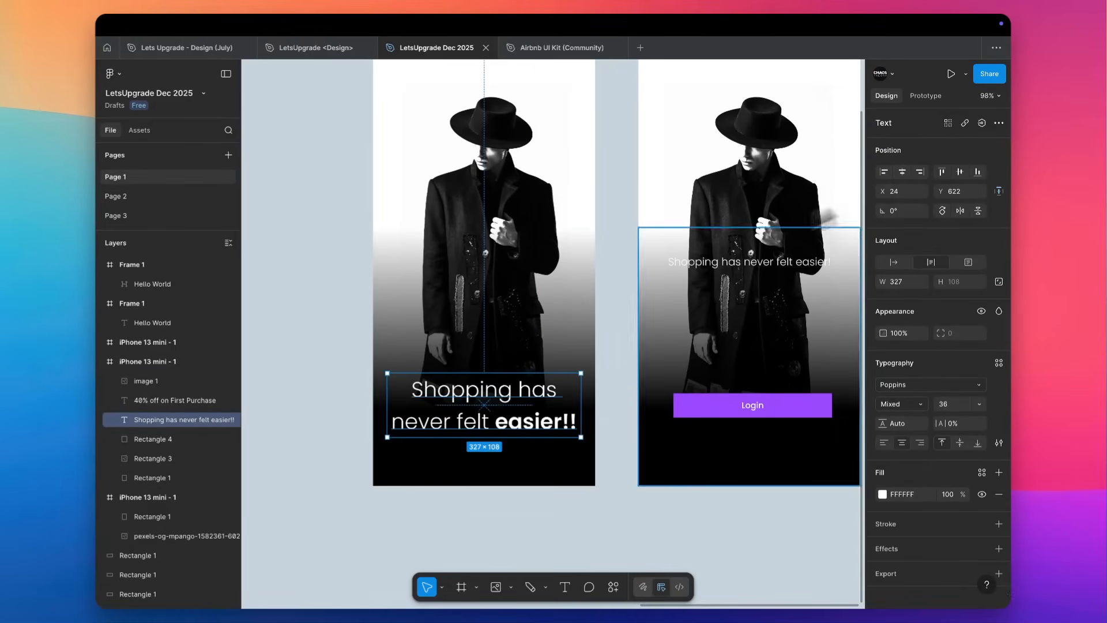
click(604, 290)
On the login screen, move the small tagline below the Login button to Y 737 and set its font size to 14.
scroll(611, 292, right, 3)
scroll(611, 292, up, 2)
scroll(611, 291, left, 1)
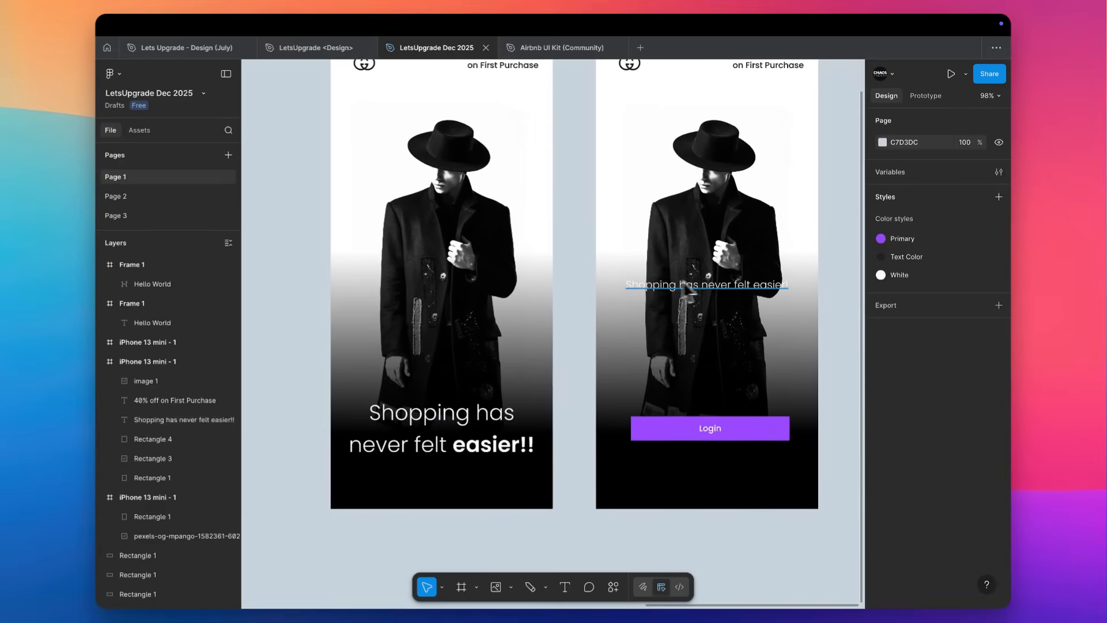
drag(709, 300, 727, 482)
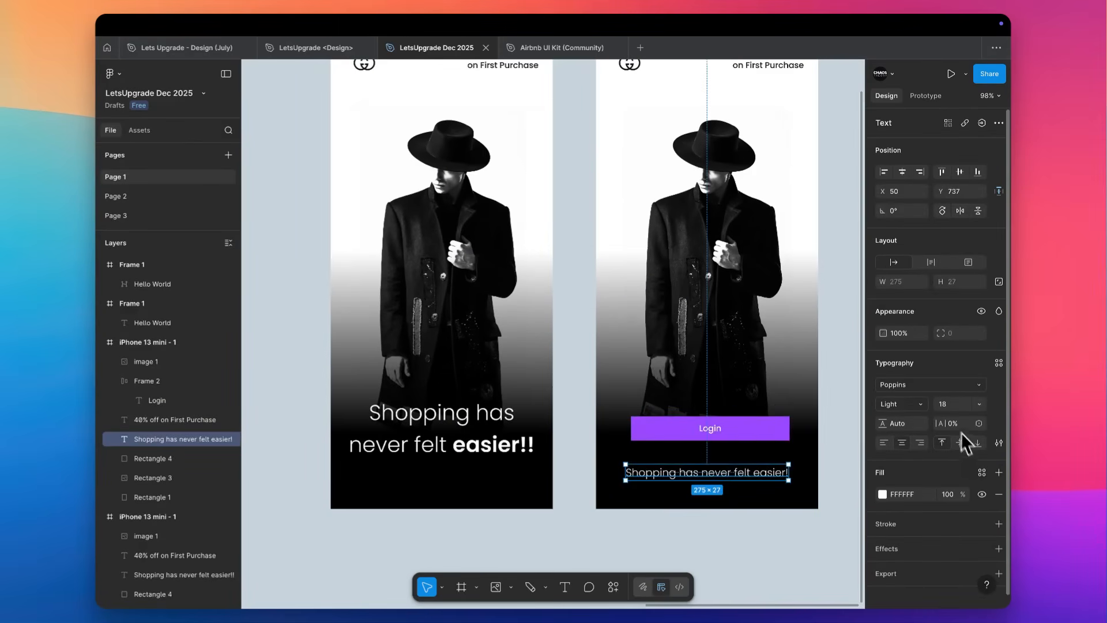
key(Down)
key(Down)
key(Down)
key(Down)
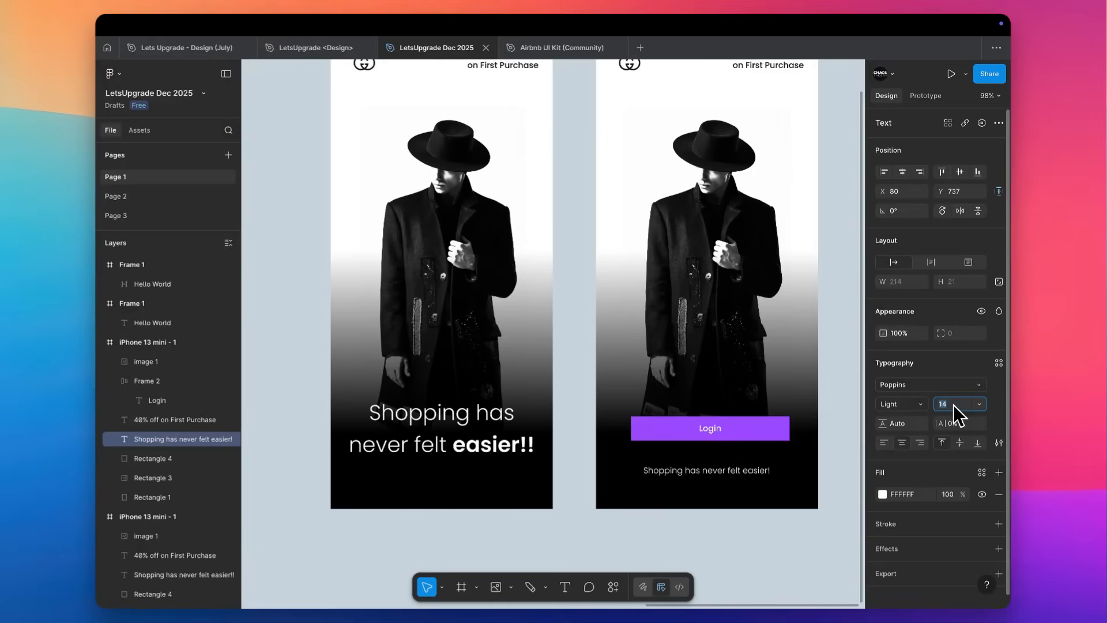
click(825, 421)
Move the large tagline up to Y 594, keeping it horizontally centred on its screen.
scroll(828, 422, up, 1)
scroll(828, 423, down, 1)
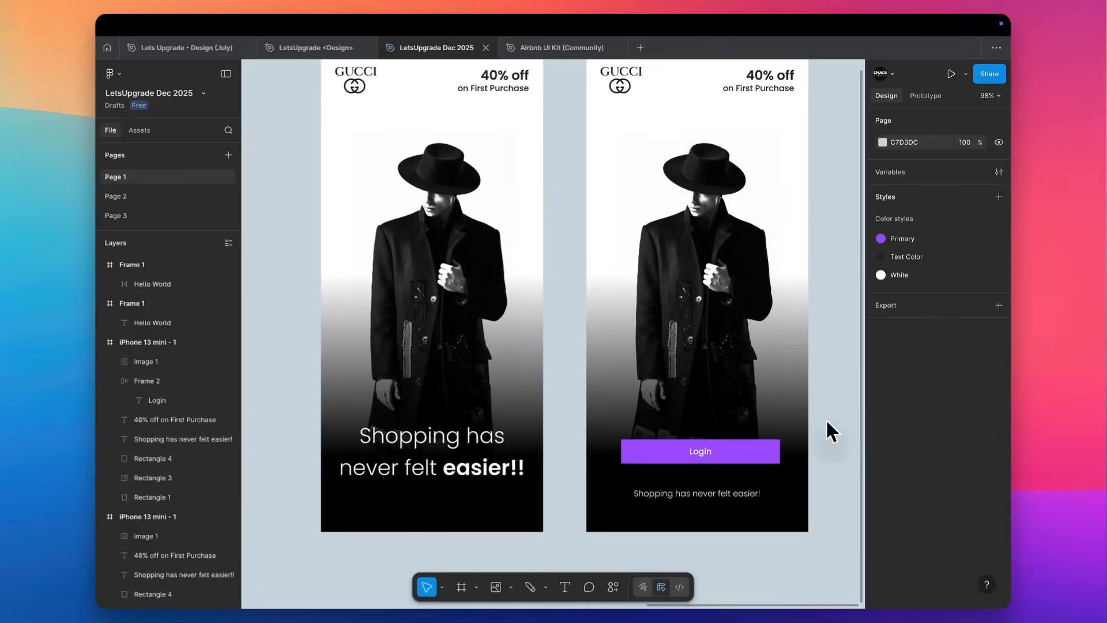
drag(418, 466, 418, 449)
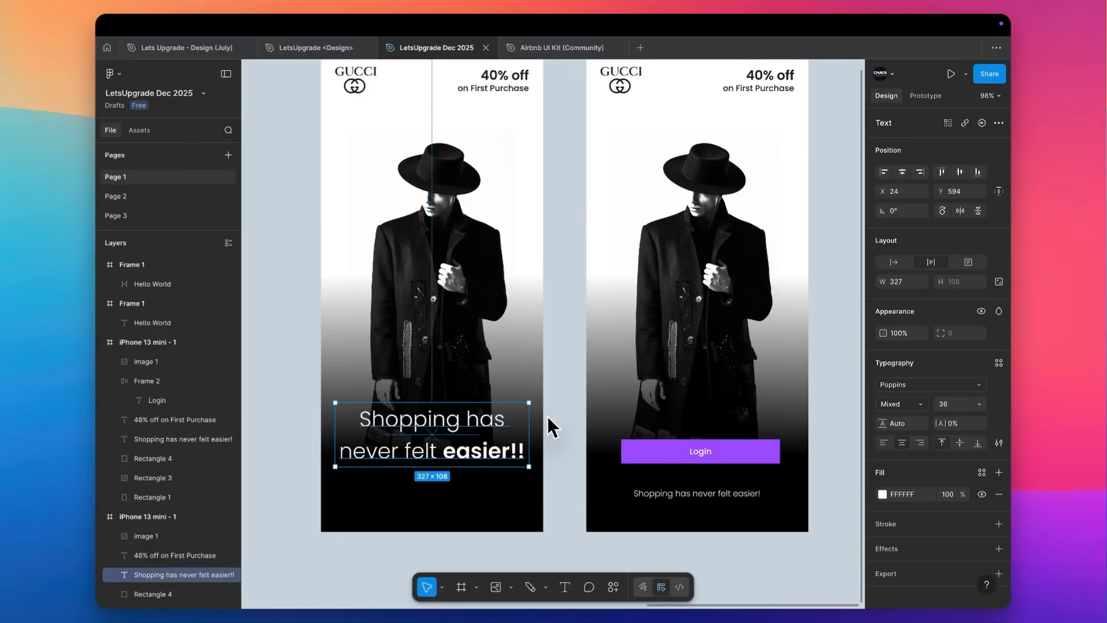
Duplicate the large-tagline screen and place the copy to the left of the original.
scroll(548, 417, down, 1)
scroll(553, 392, down, 3)
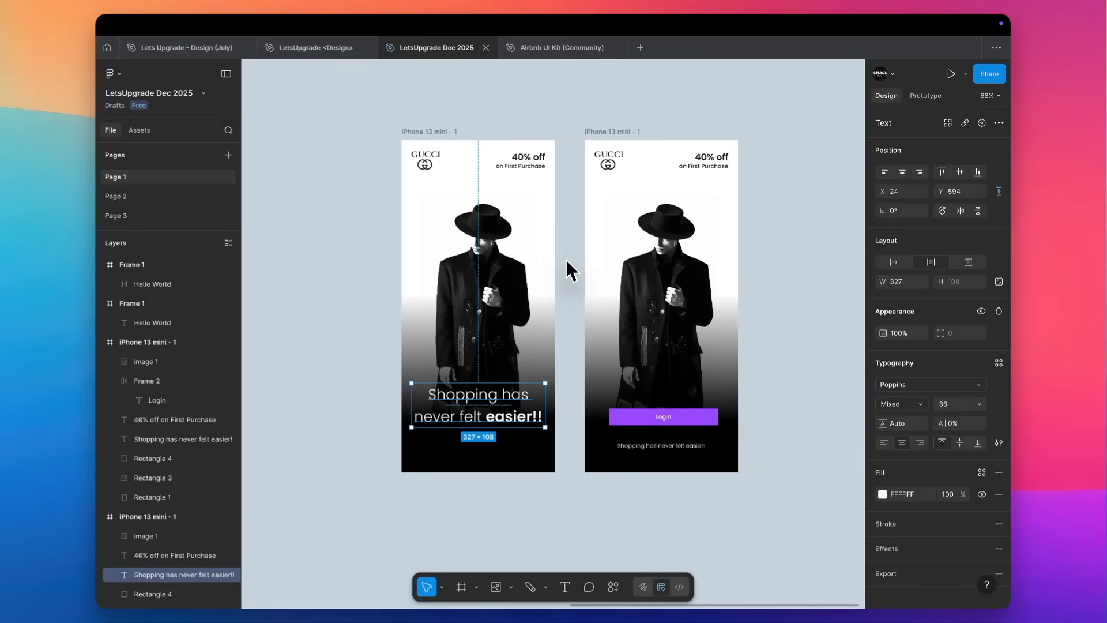
scroll(566, 259, left, 5)
scroll(565, 260, up, 1)
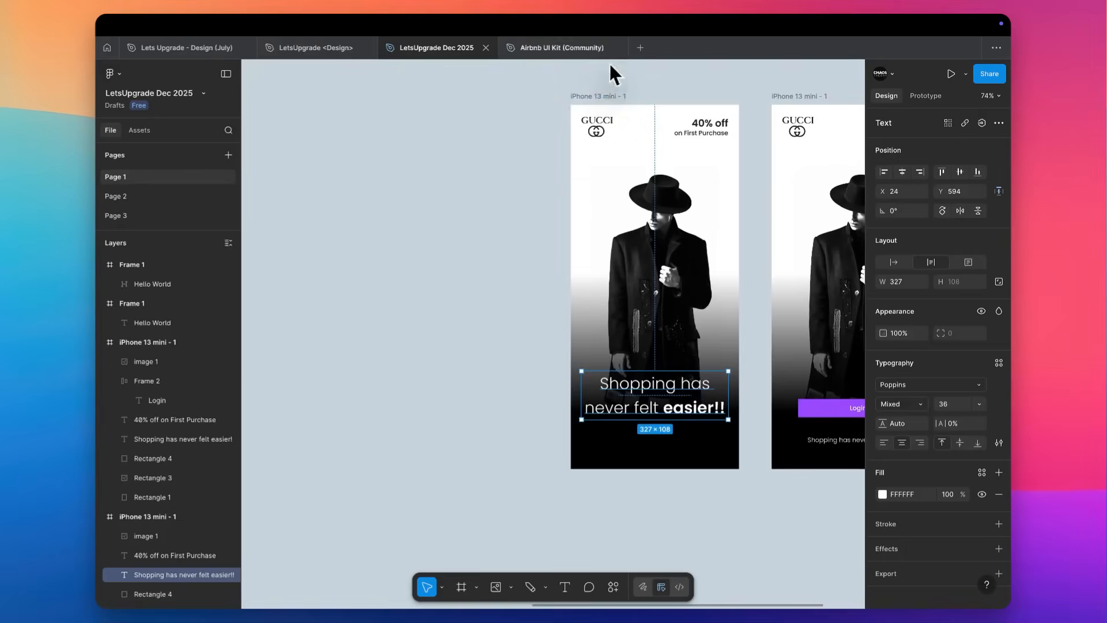
scroll(613, 88, right, 3)
scroll(614, 88, up, 2)
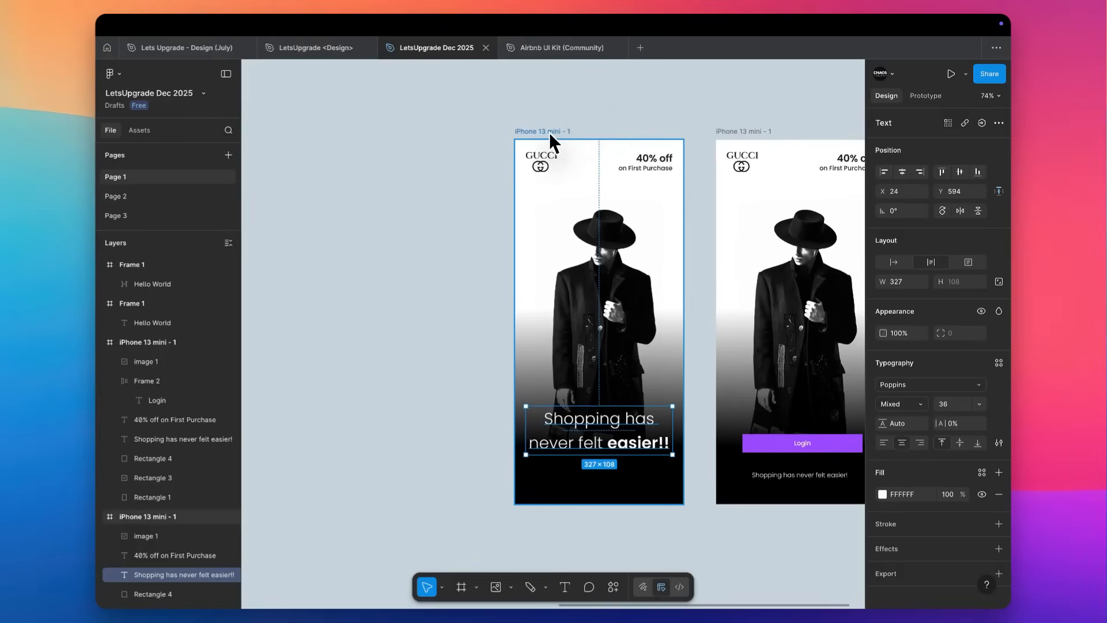
drag(549, 133, 346, 150)
Delete the "40% off on First Purchase" text from the new screen copy.
scroll(346, 150, left, 3)
scroll(346, 150, down, 1)
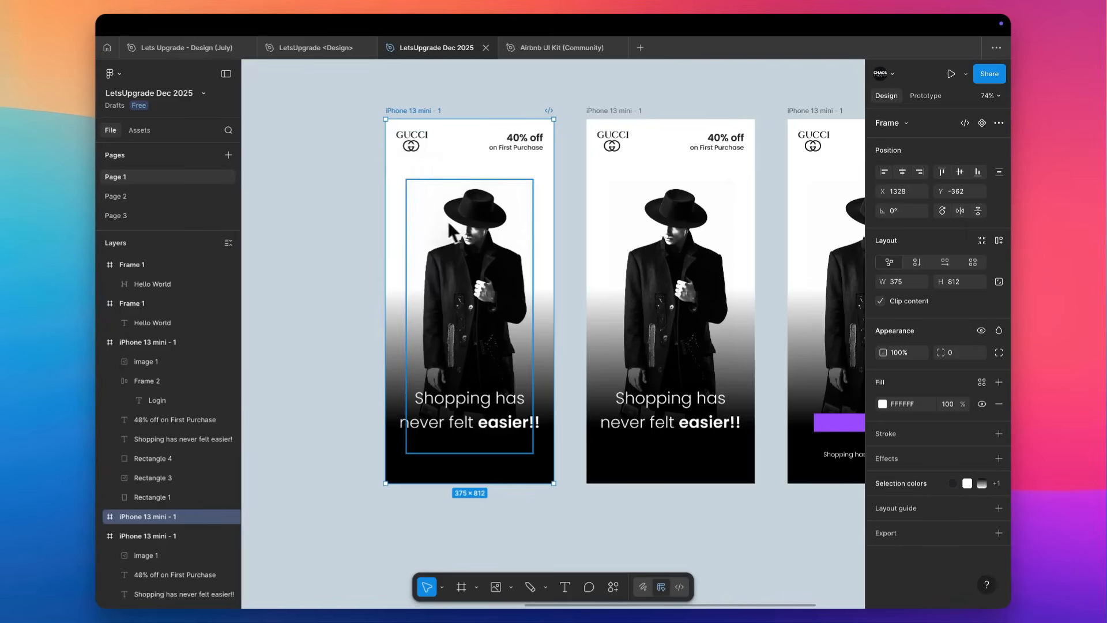
click(517, 140)
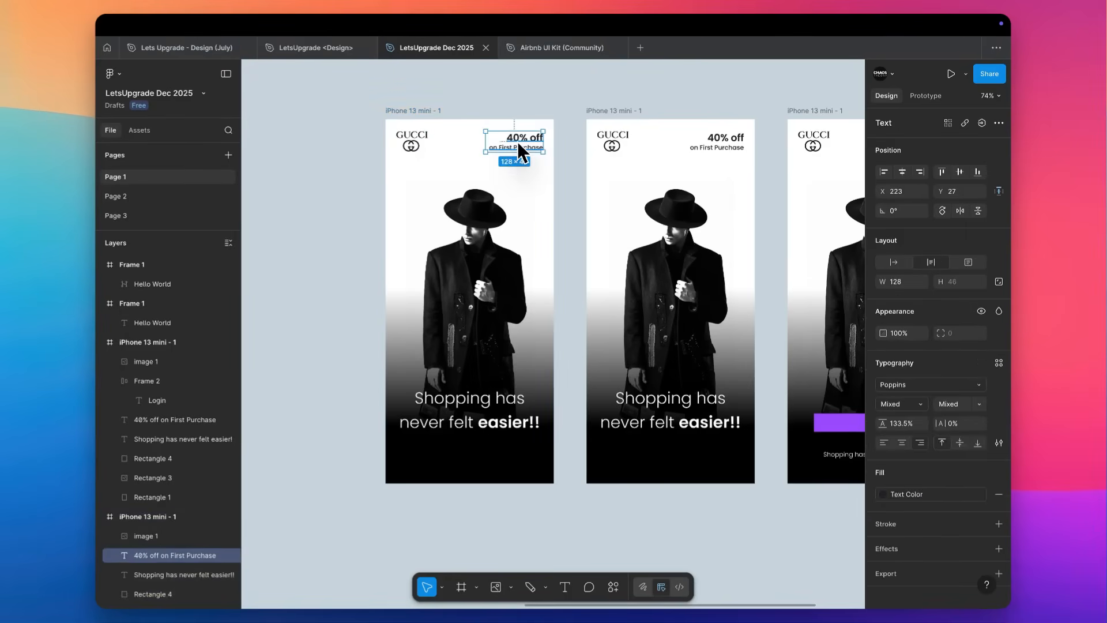
key(Delete)
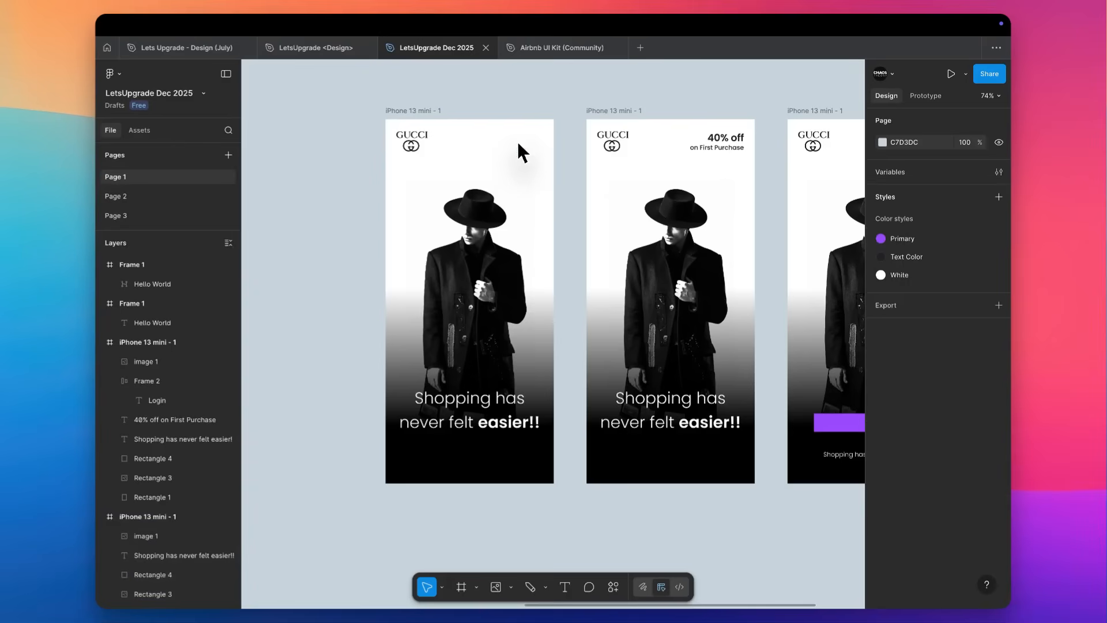
Crop the new screen's GUCCI logo to just the interlocking GG emblem, 38 × 26.
click(421, 144)
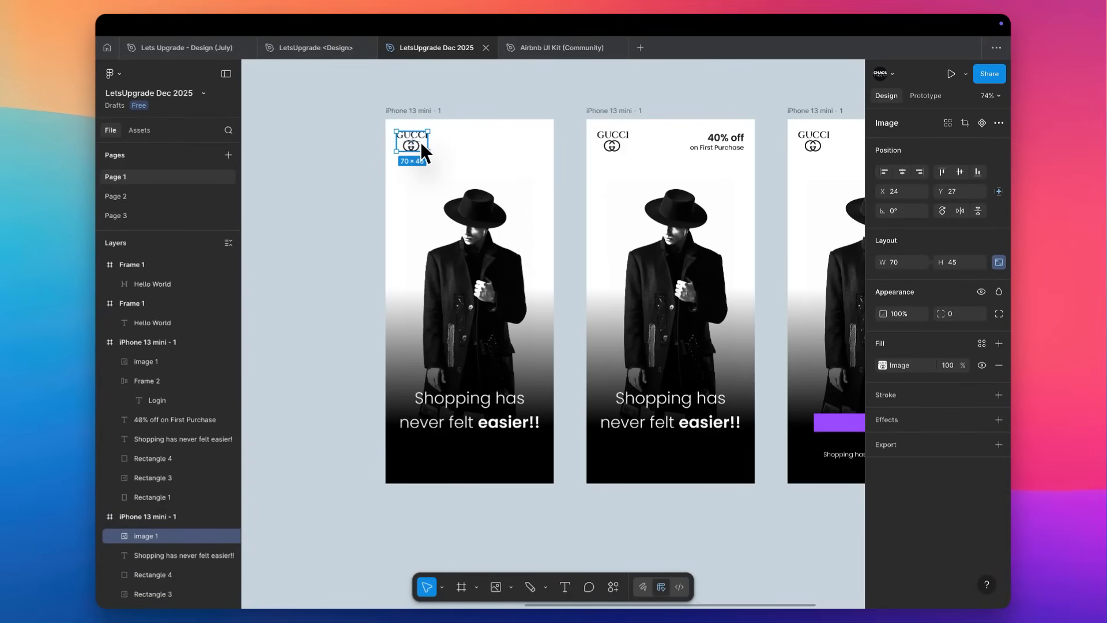
scroll(420, 142, up, 5)
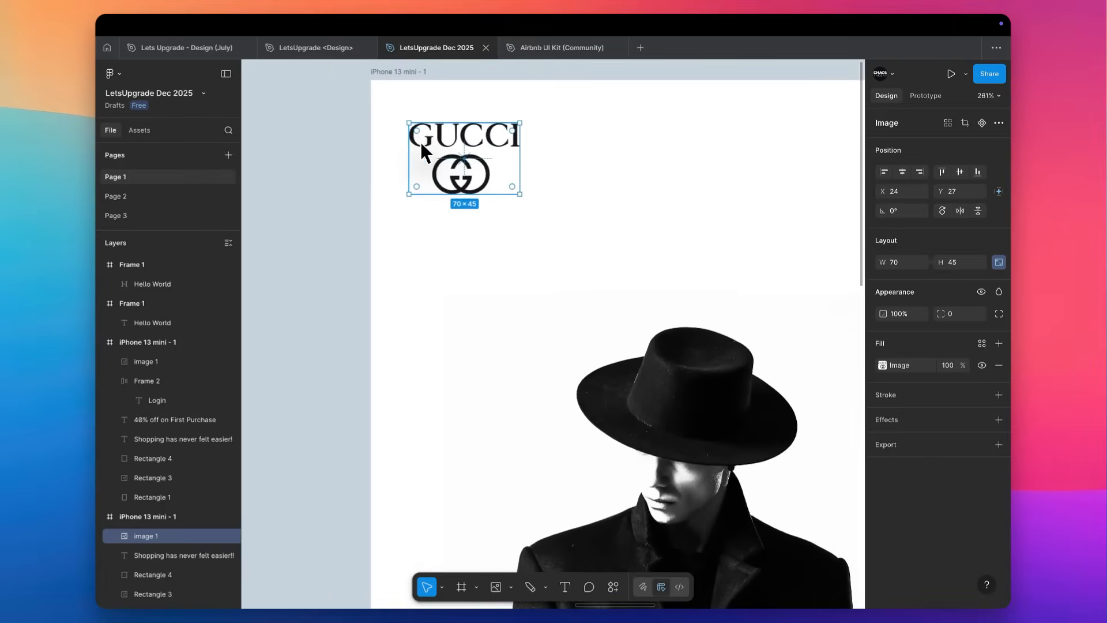
scroll(420, 142, up, 6)
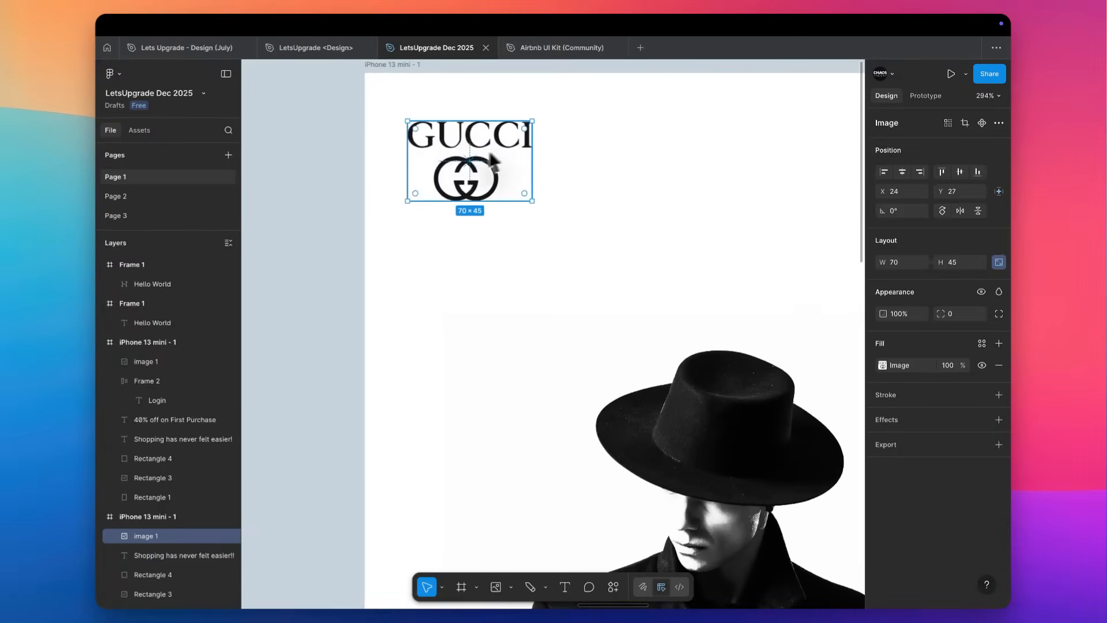
click(965, 123)
drag(495, 95, 499, 160)
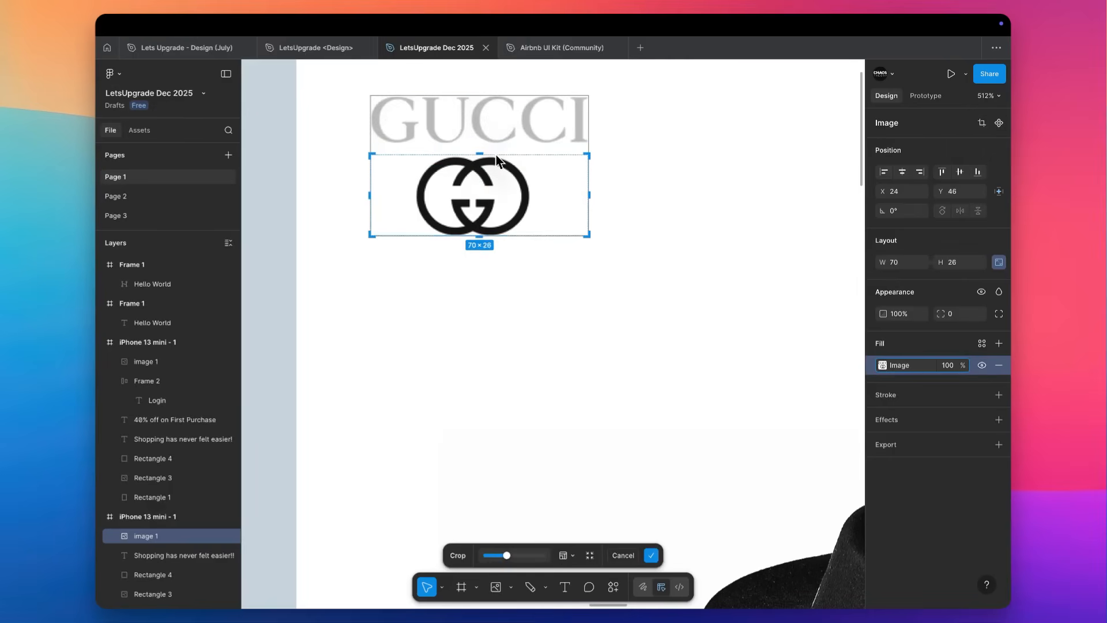
drag(589, 198, 533, 198)
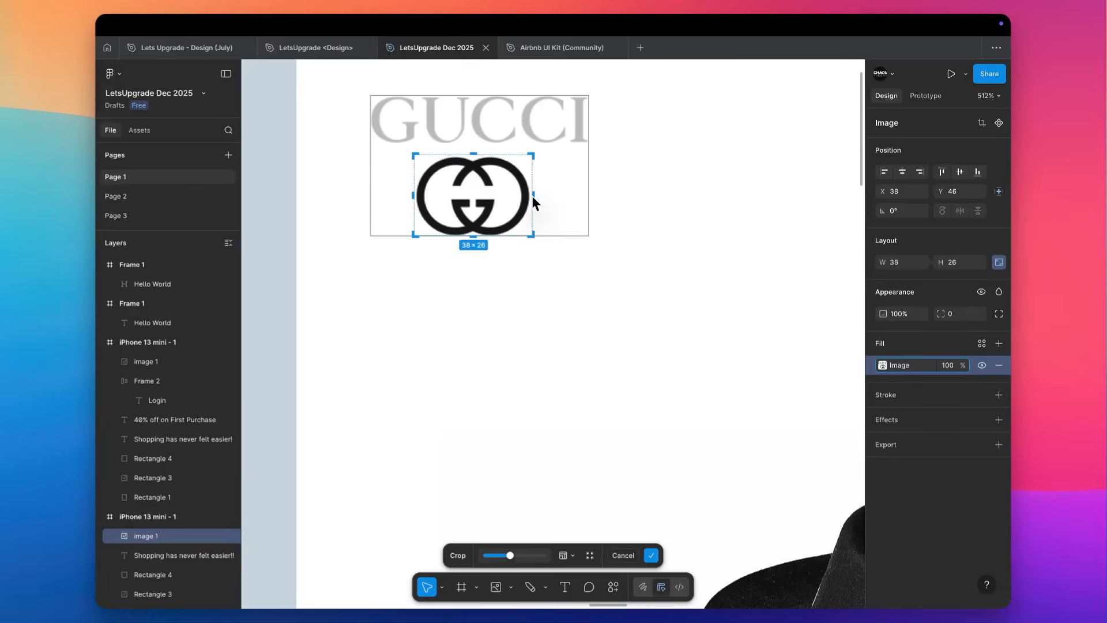
click(649, 193)
Move the cropped GG emblem into the upper-left corner of its screen at X 18, Y 23.
scroll(652, 192, down, 10)
click(622, 194)
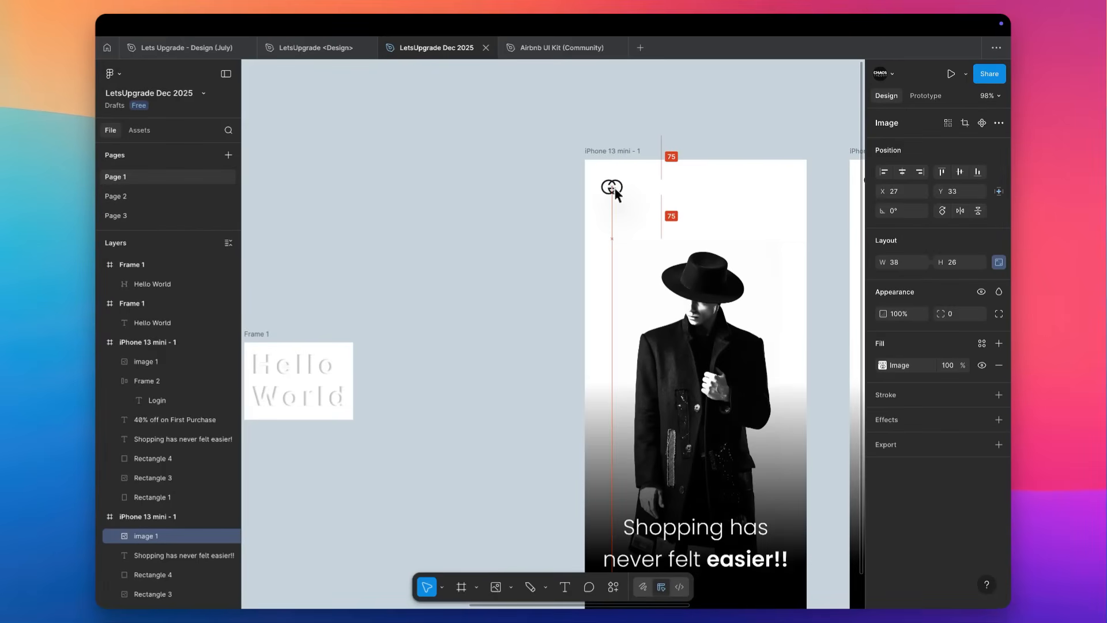
scroll(610, 182, right, 5)
scroll(610, 182, down, 2)
scroll(610, 184, down, 3)
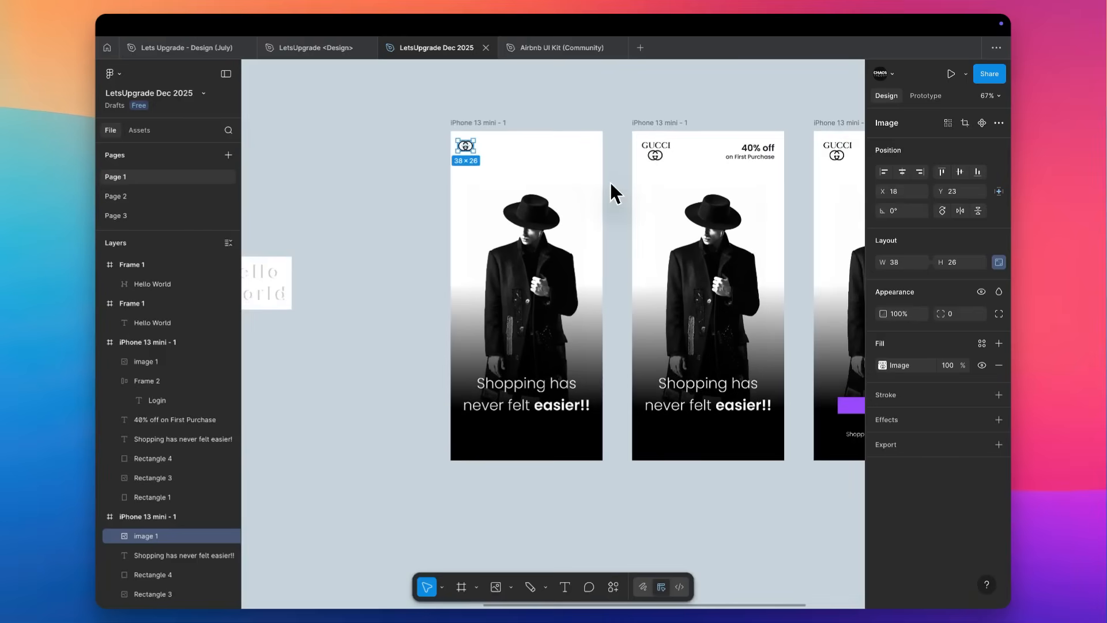
click(618, 192)
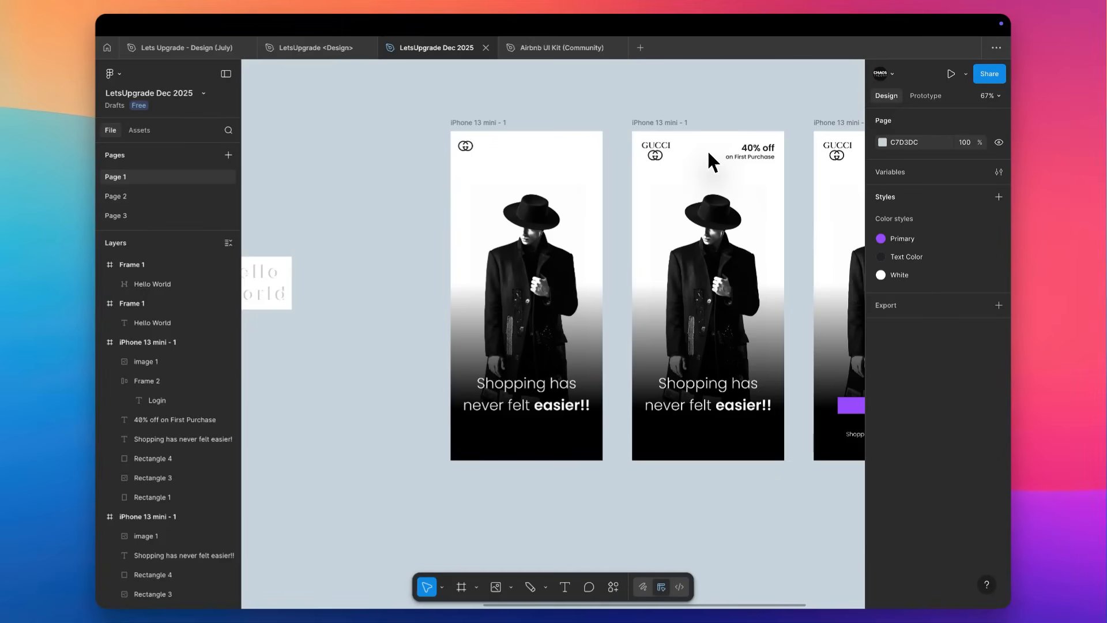
Copy the "40% off on First Purchase" text from the middle screen into the upper-right area of the new screen at X 213, Y 41.
scroll(557, 199, up, 3)
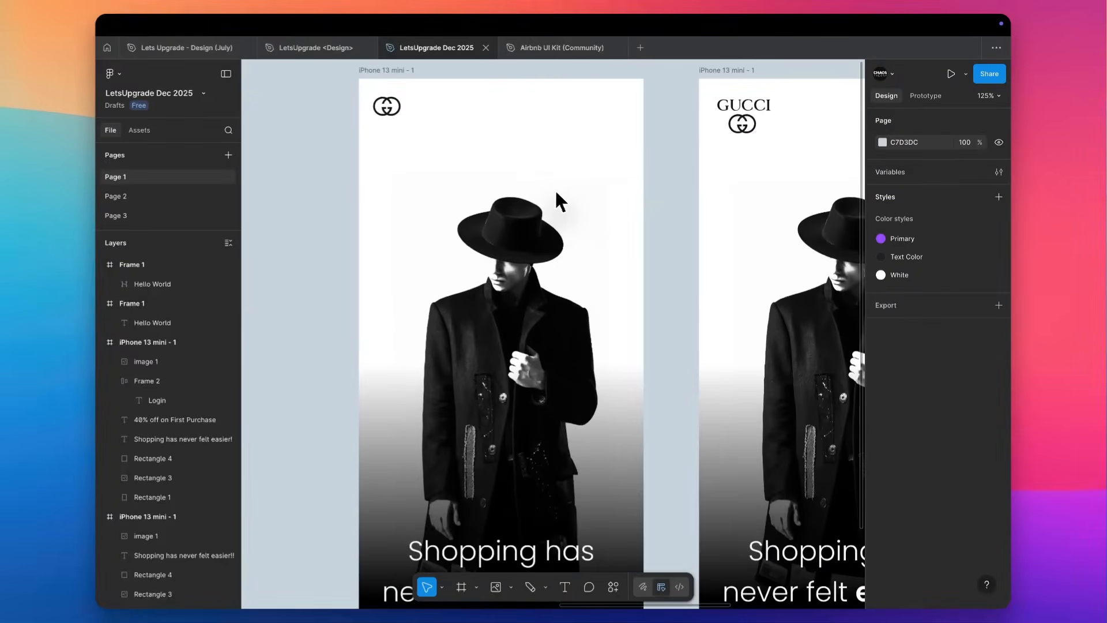
scroll(674, 265, right, 5)
scroll(674, 264, up, 2)
click(725, 208)
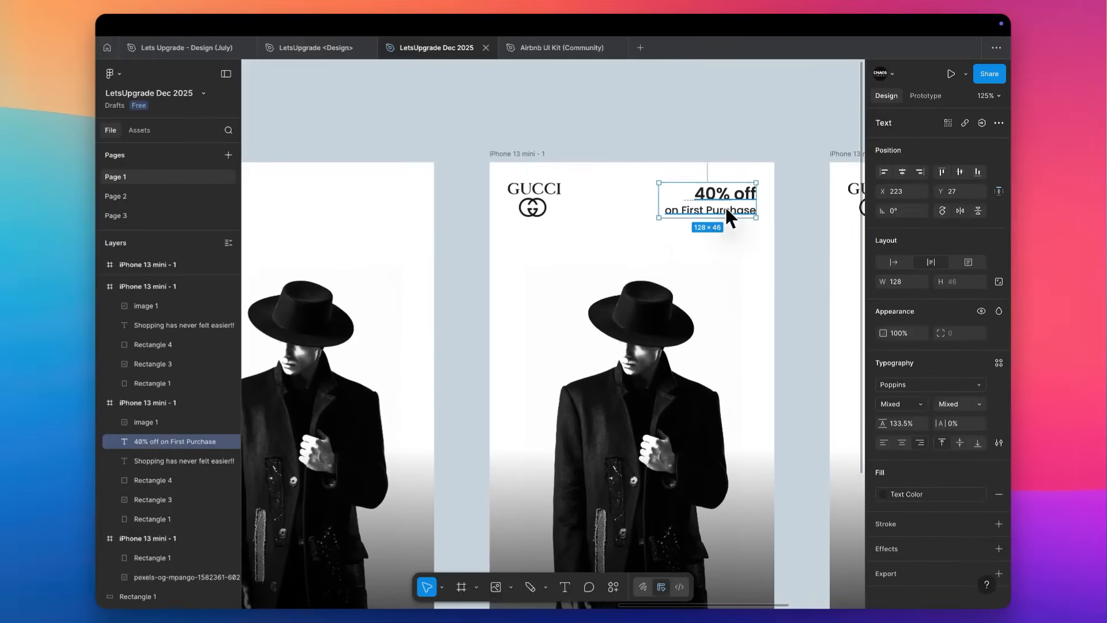
scroll(725, 206, left, 2)
drag(746, 217, 437, 233)
scroll(437, 233, left, 3)
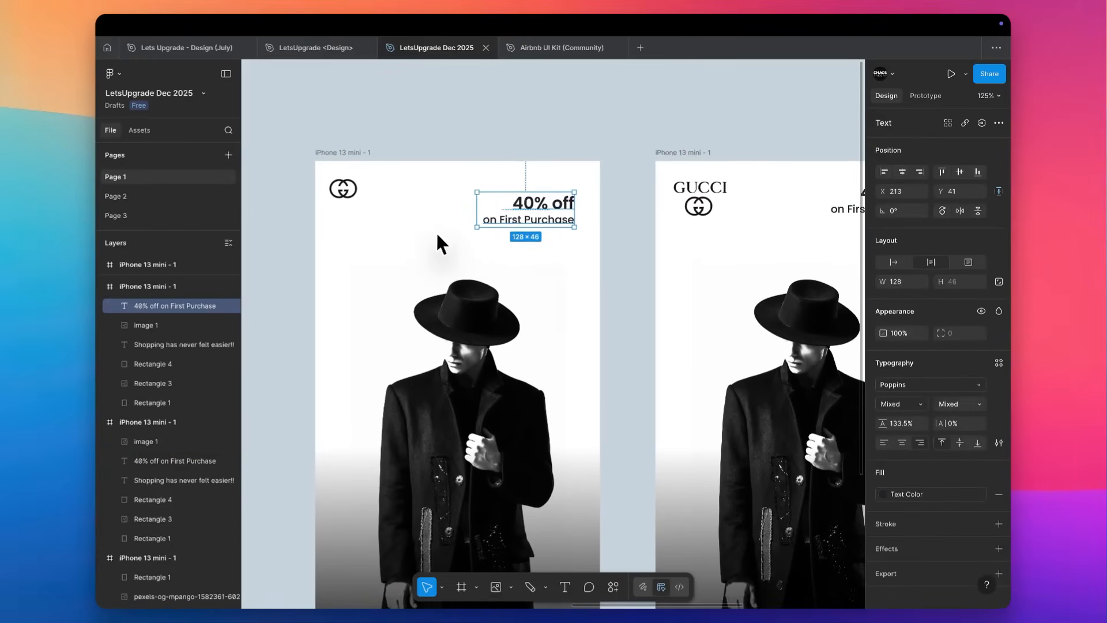
Set the copied "40% off on First Purchase" text to size 12, Regular weight, with auto width.
scroll(437, 237, up, 3)
click(979, 404)
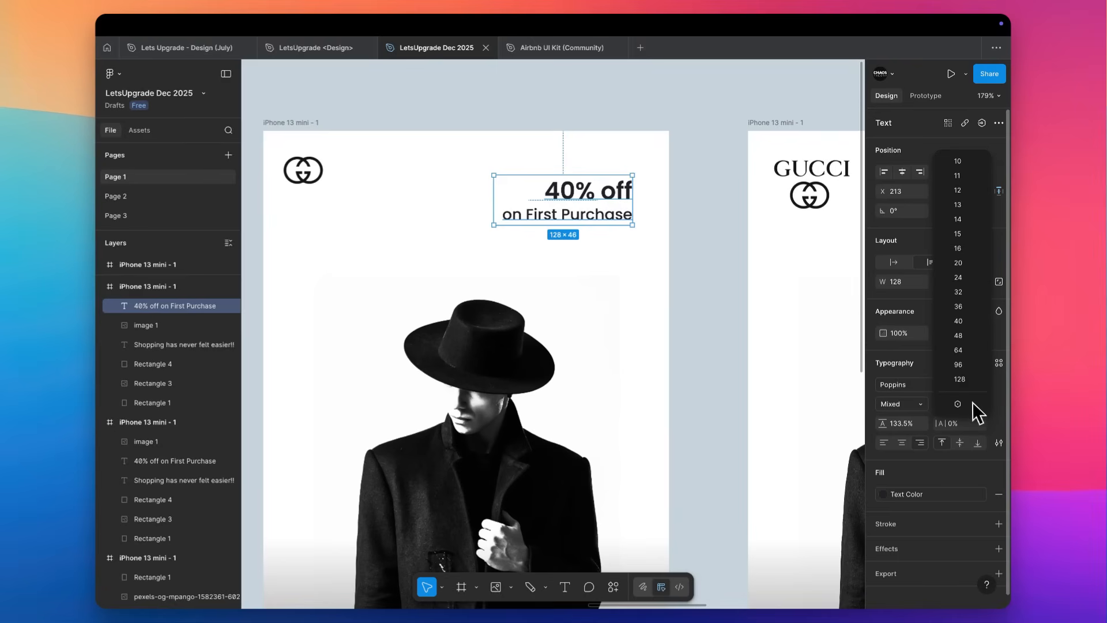
click(907, 387)
key(Return)
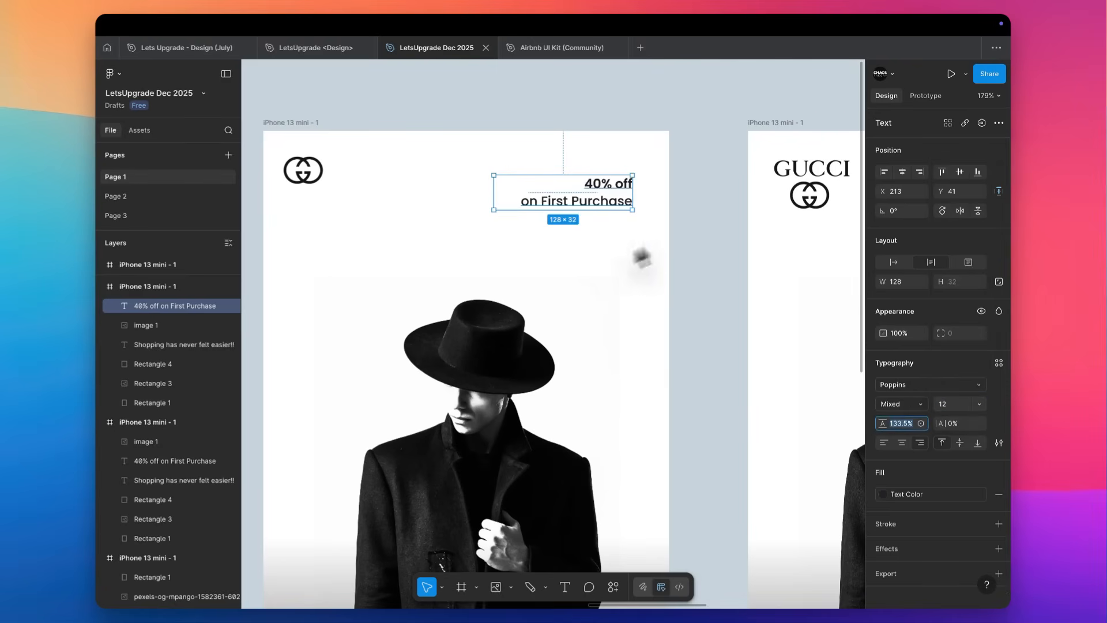
click(906, 409)
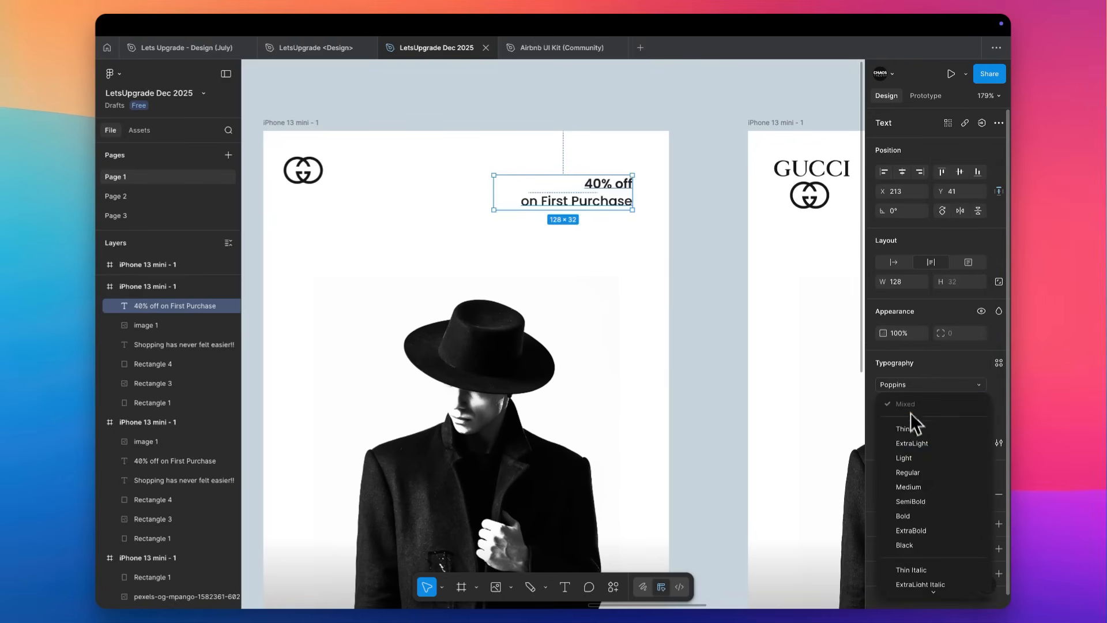
click(912, 473)
double_click(494, 186)
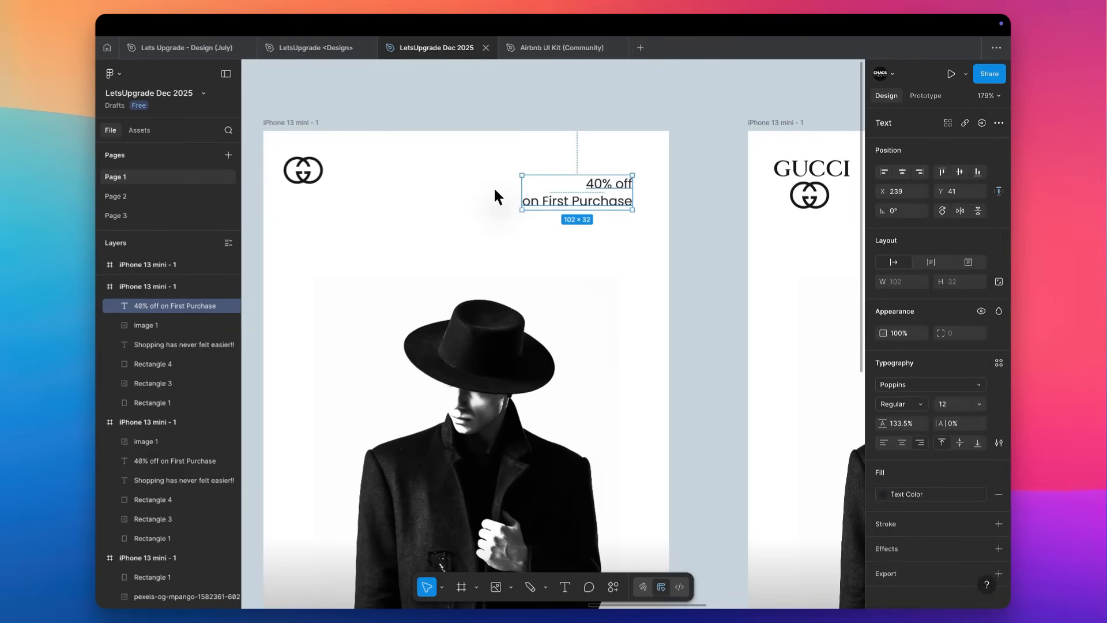
Remove the line break in the offer text so "40% off on First Purchase" runs on one line.
double_click(532, 197)
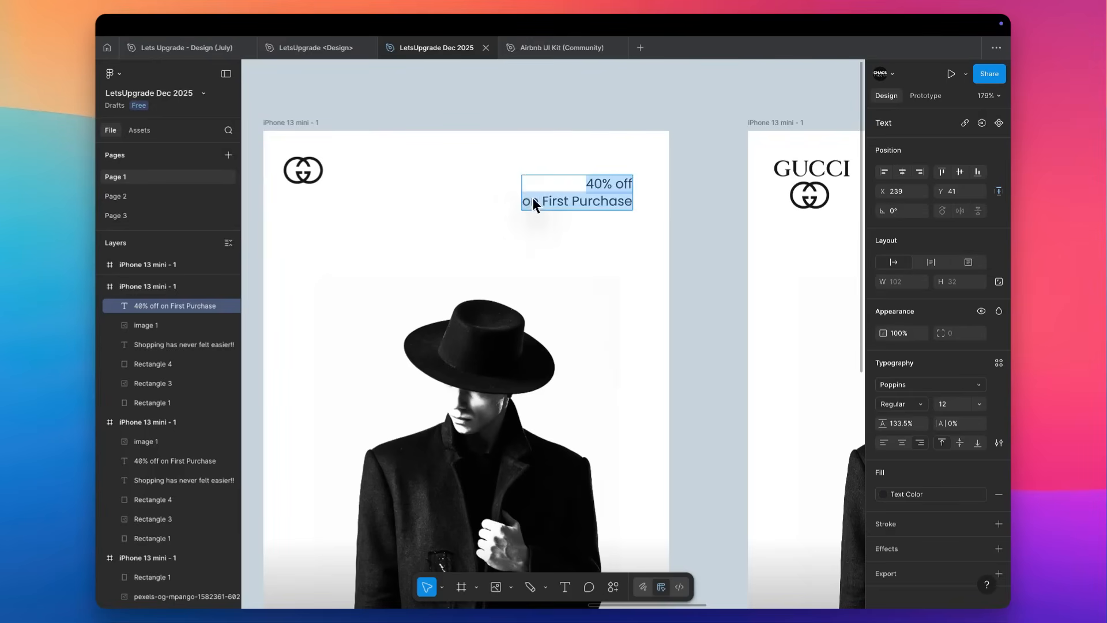
click(521, 192)
key(BackSpace)
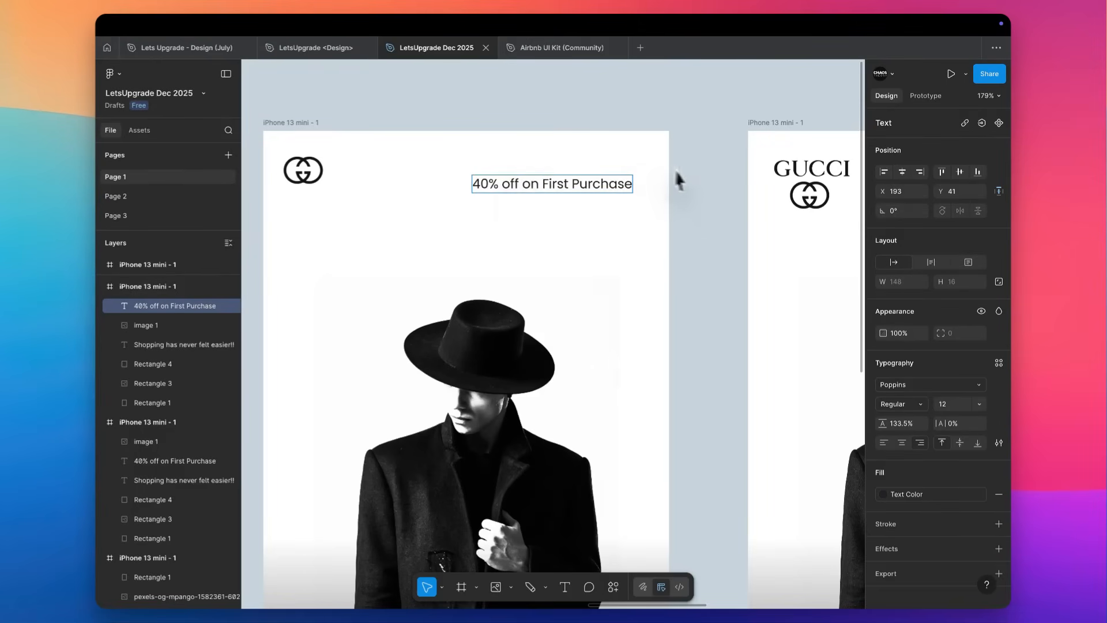
click(698, 182)
Wrap the one-line "40% off on First Purchase" text in an auto layout frame.
scroll(697, 182, up, 5)
scroll(698, 190, up, 2)
scroll(699, 190, left, 1)
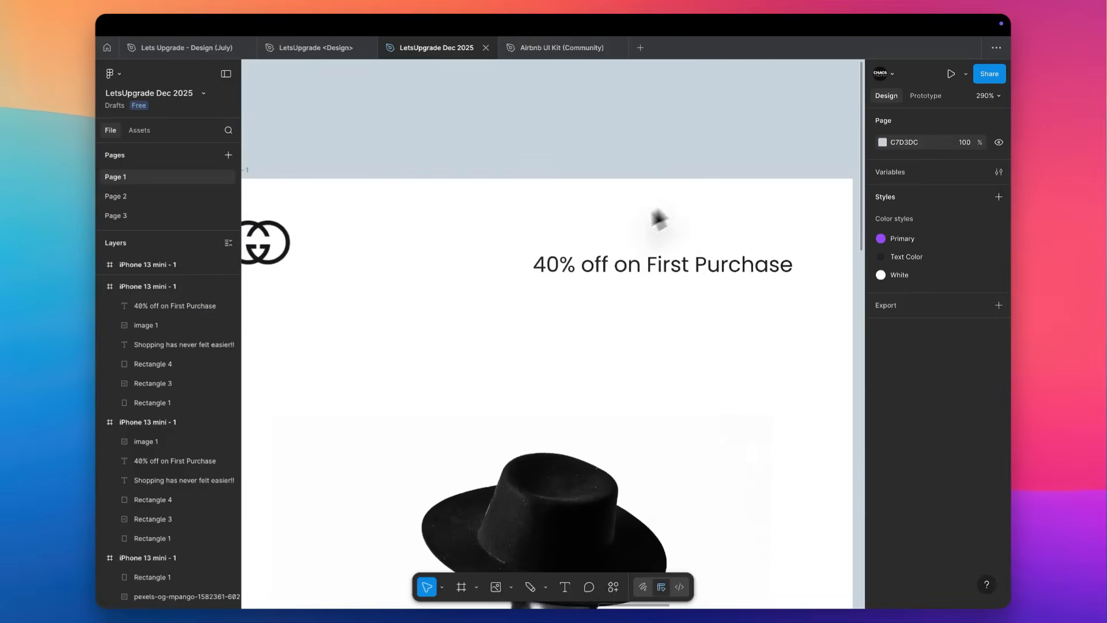
click(641, 254)
key(shift+a)
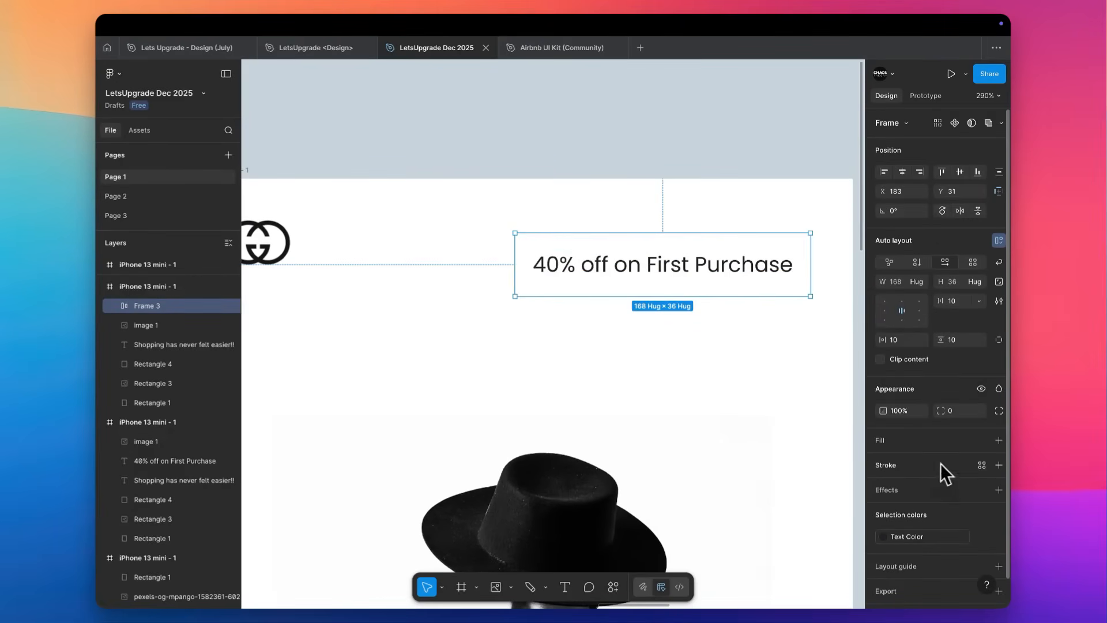
click(982, 465)
click(999, 490)
click(999, 490)
key(ctrl+z)
click(693, 352)
Give the offer text's auto layout frame a white FFFFFF fill and a drop shadow.
click(662, 274)
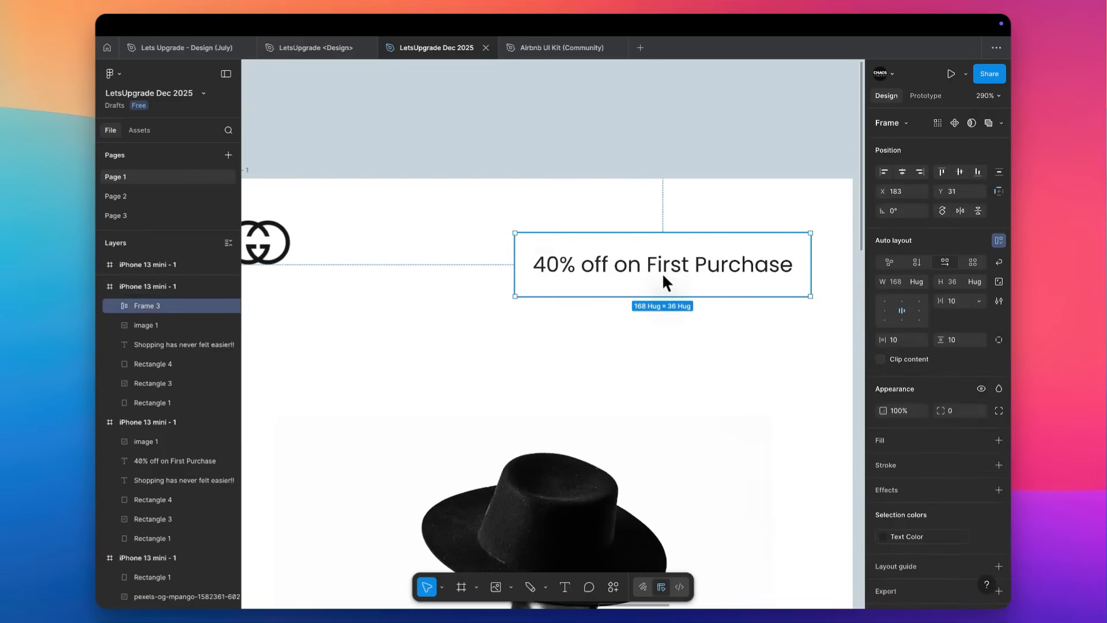
click(931, 445)
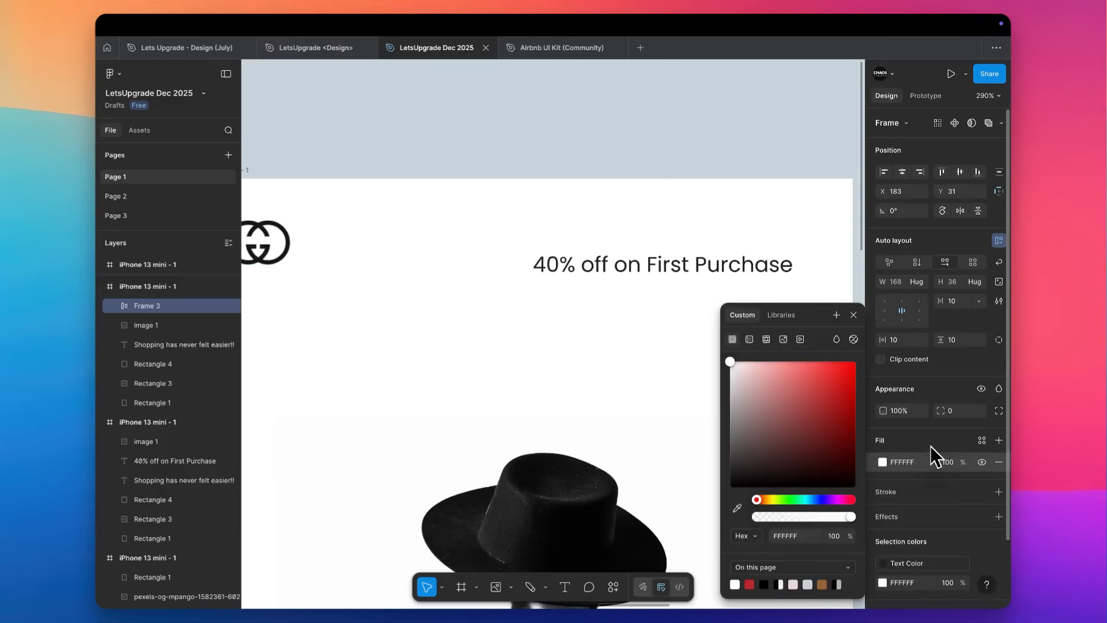
click(945, 516)
click(999, 516)
click(883, 538)
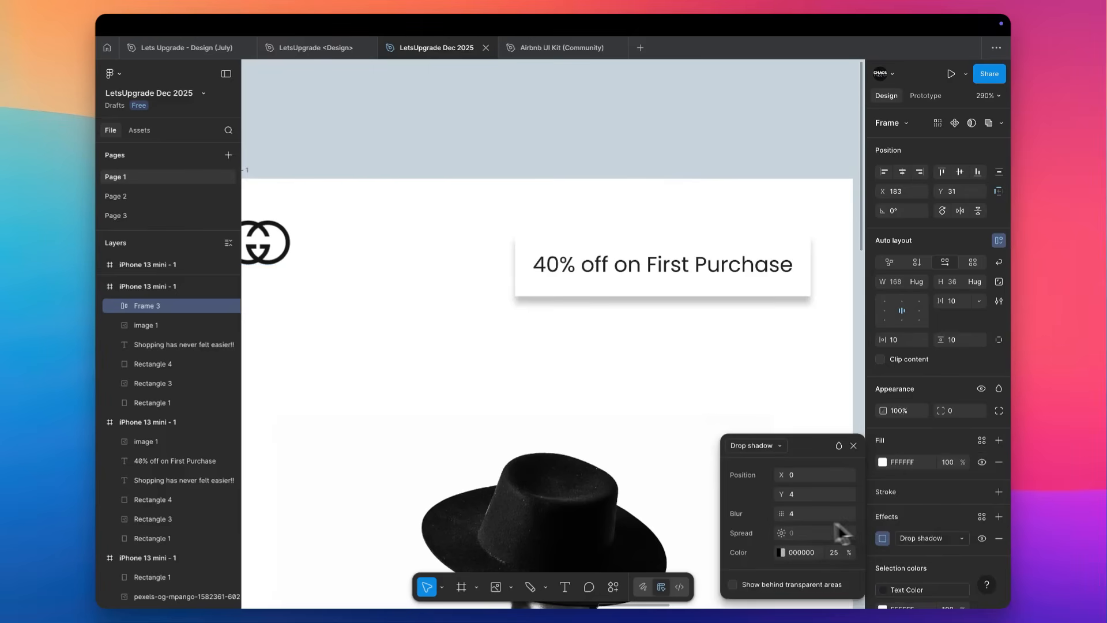
Try a Y offset of 0 for the offer frame's drop shadow and return it to 4.
click(802, 491)
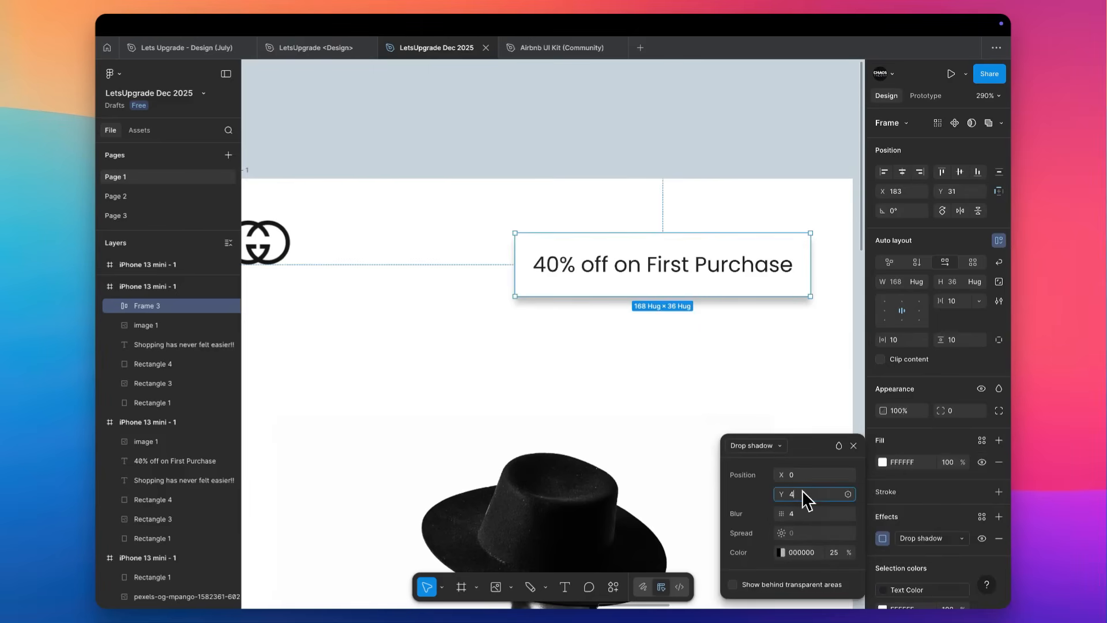
text(0)
key(Tab)
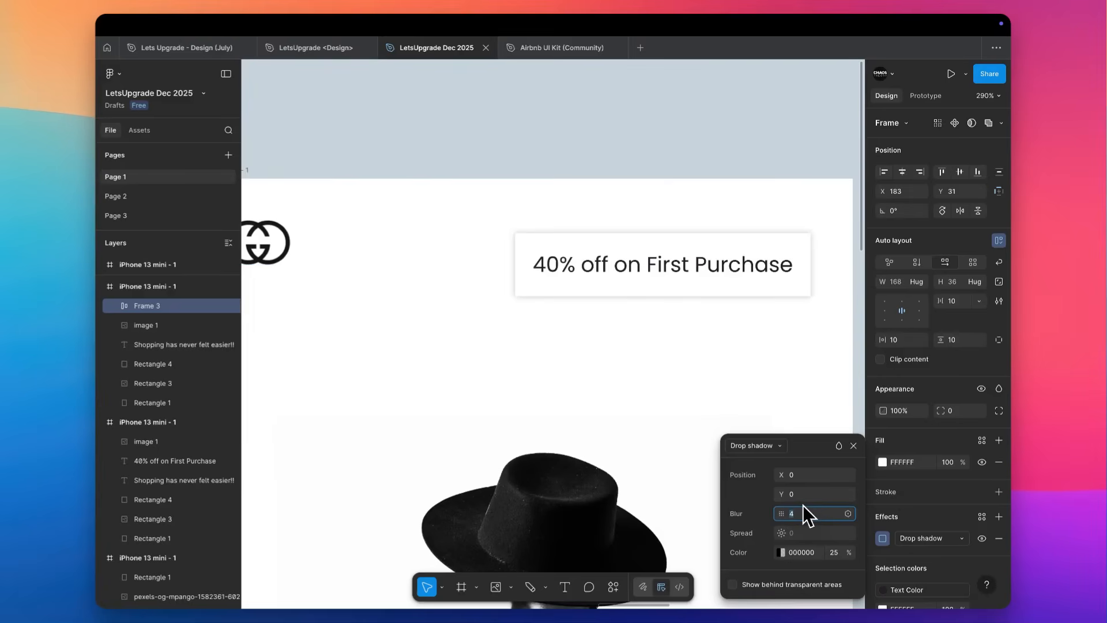
click(801, 495)
text(4)
key(Tab)
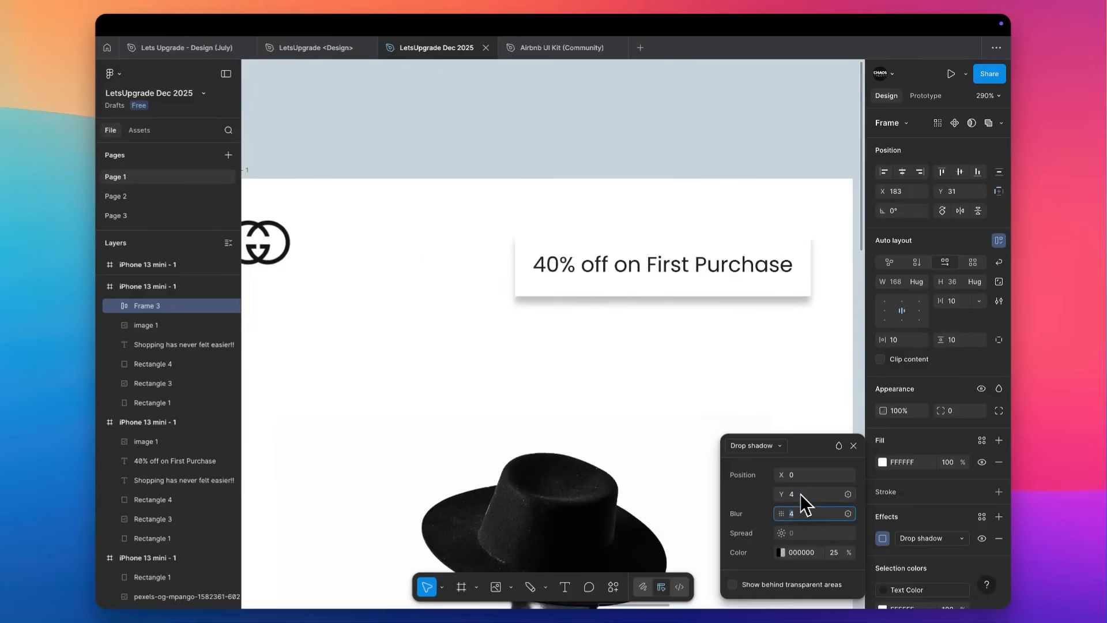
Set the blur of the offer frame's drop shadow to 10.
click(801, 510)
text(10)
key(Tab)
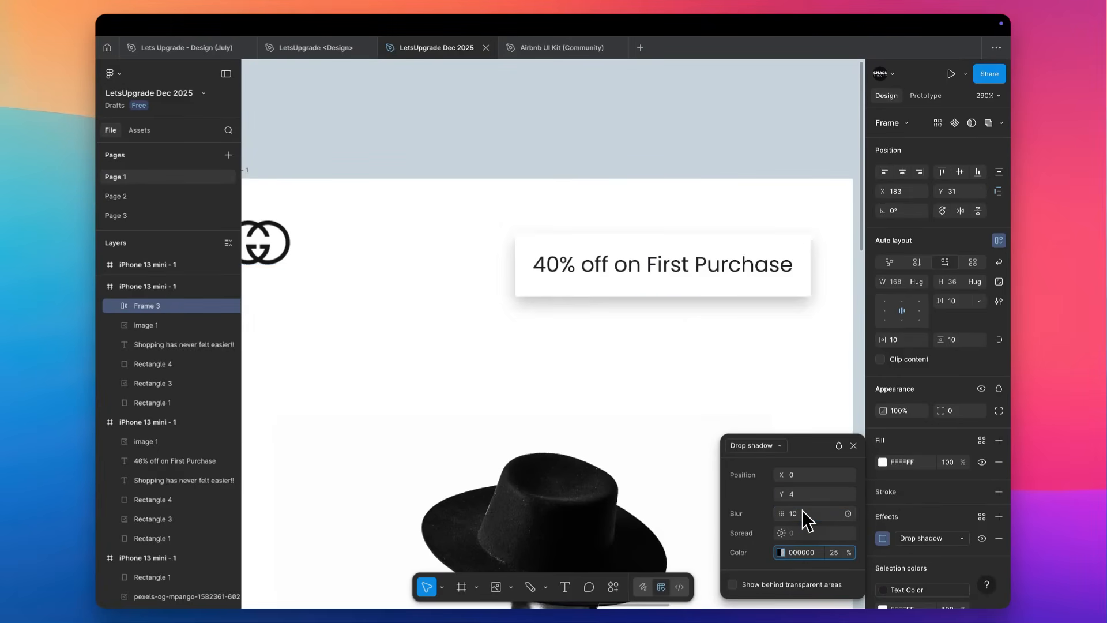
click(796, 391)
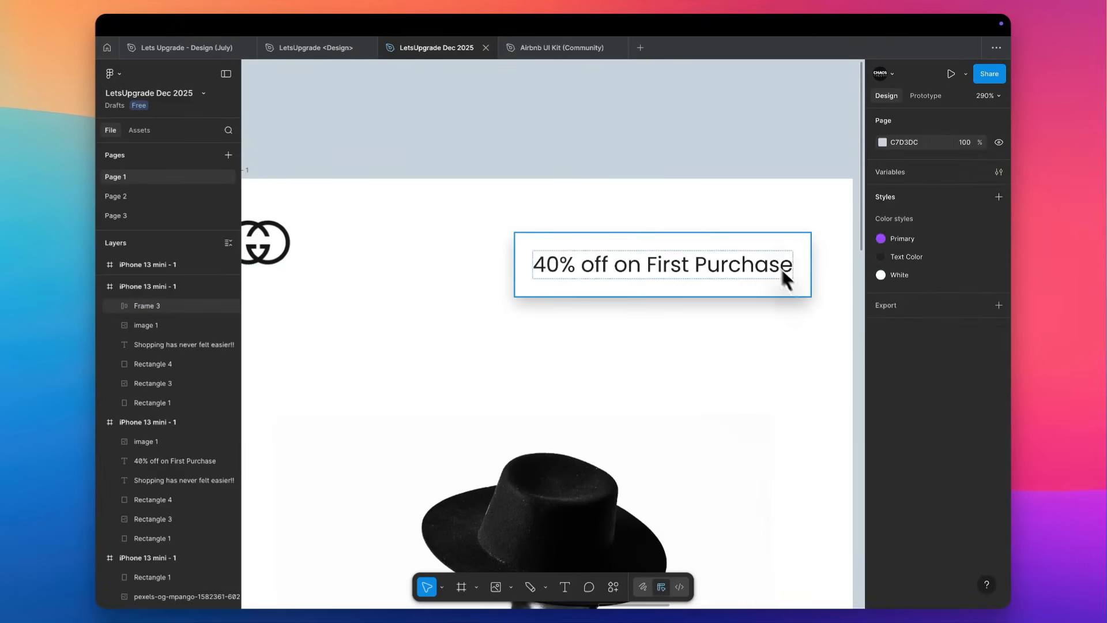
Round the corners of the offer frame with a radius of 6.
click(785, 249)
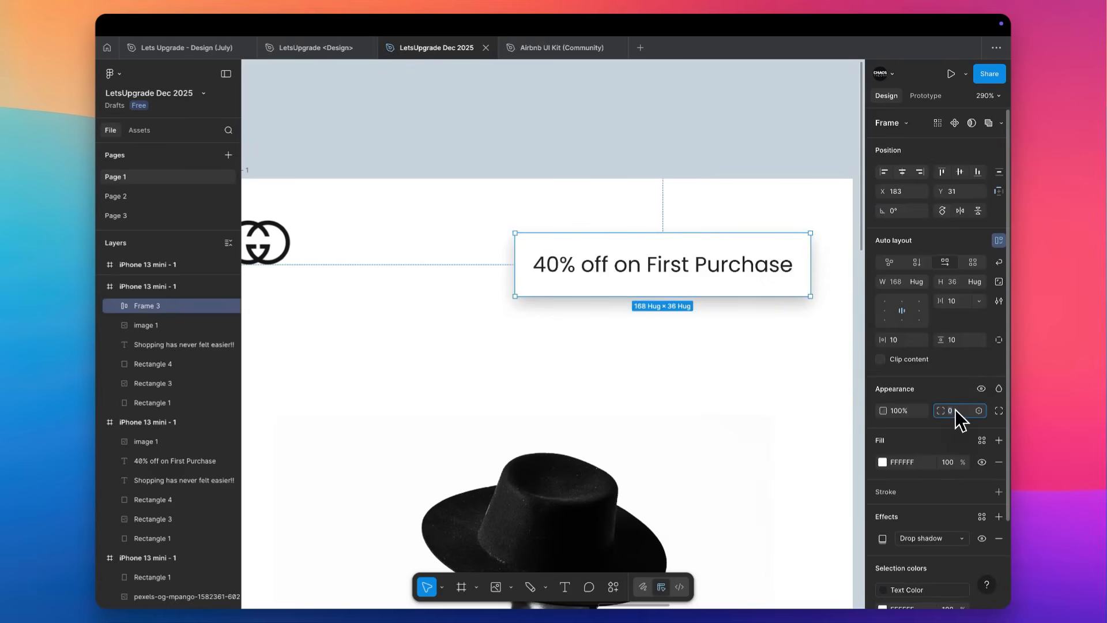
text(3)
key(Return)
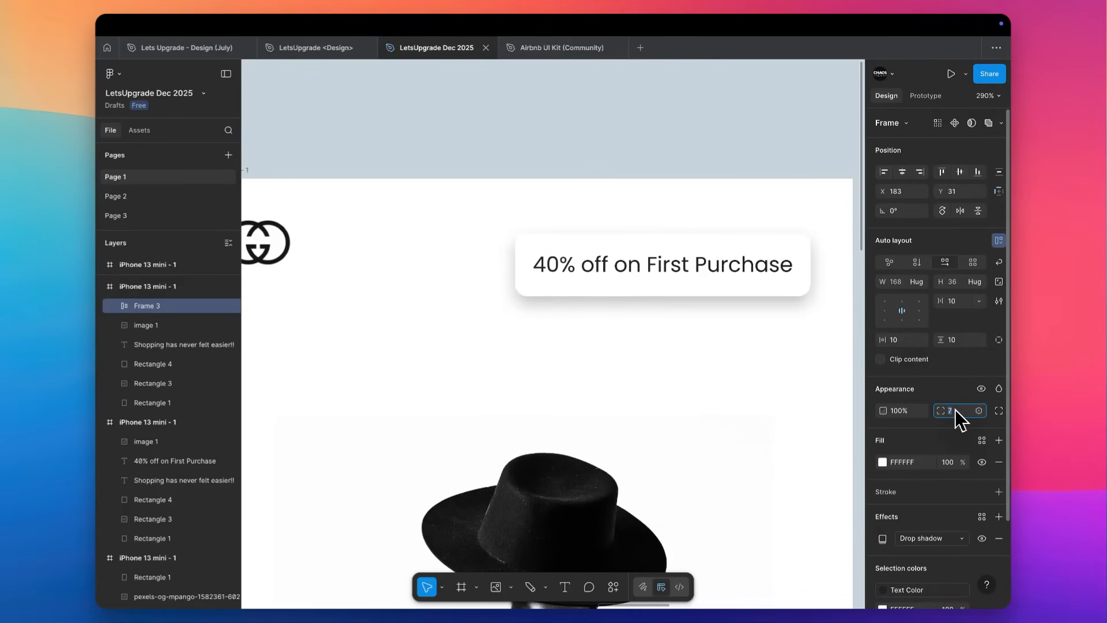
click(801, 165)
Move the offer badge up to X 183, Y 18, level with the GG emblem.
scroll(802, 165, down, 10)
scroll(801, 165, right, 3)
scroll(672, 211, up, 5)
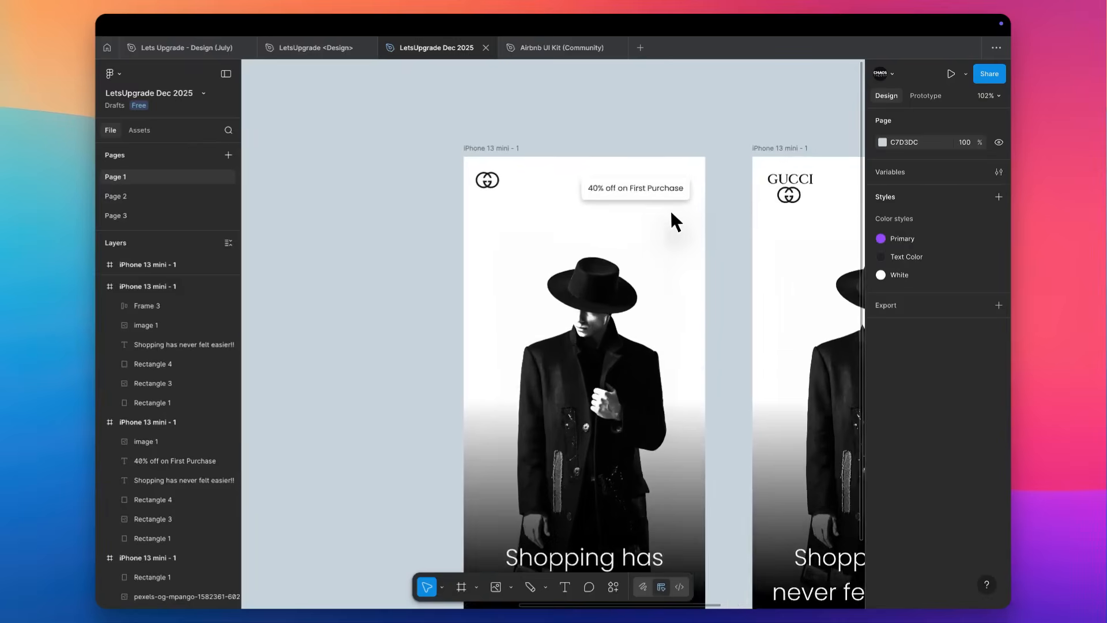
click(604, 189)
drag(604, 189, 641, 171)
drag(624, 170, 594, 159)
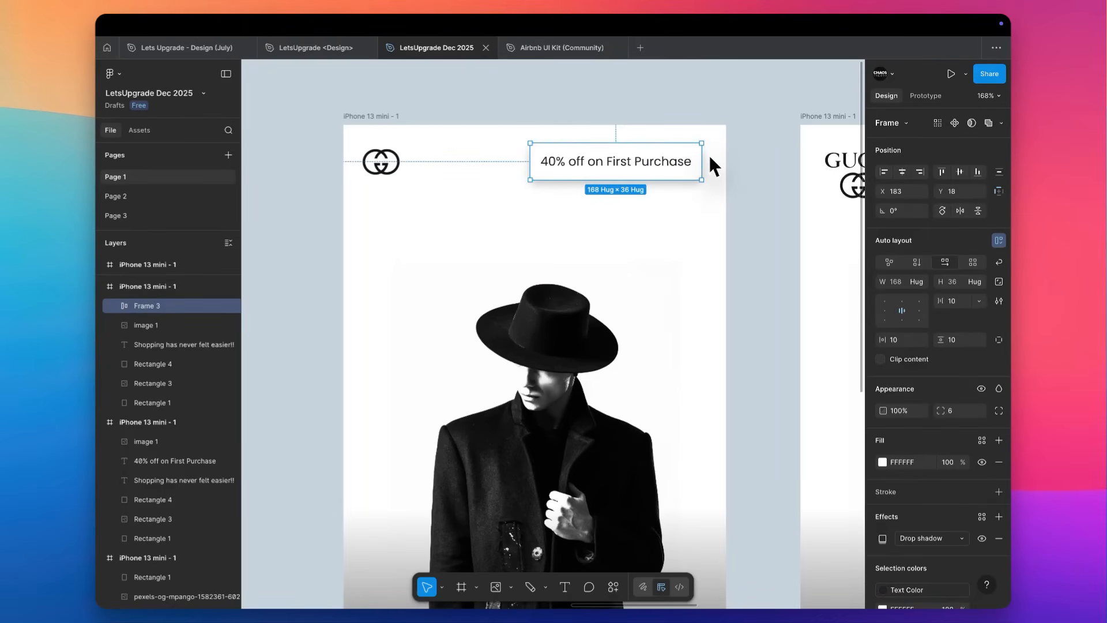
Compare the boxed offer badge on the new screen with the plain two-line offer text on the neighbouring GUCCI screen.
scroll(714, 166, right, 2)
scroll(714, 167, down, 1)
scroll(689, 137, down, 5)
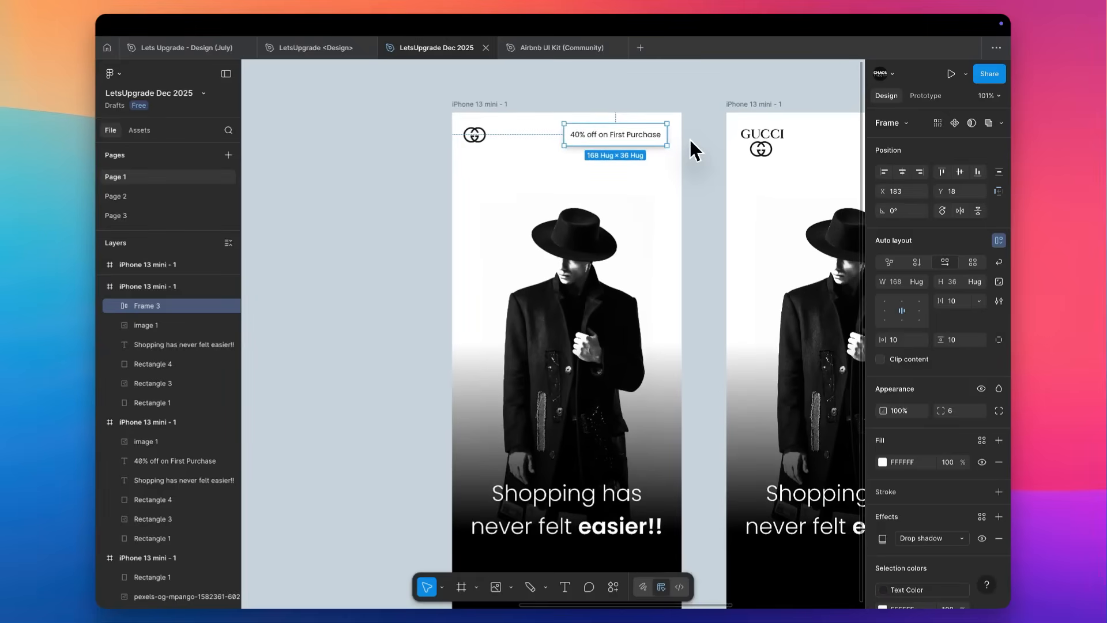
scroll(690, 138, right, 2)
scroll(690, 137, down, 1)
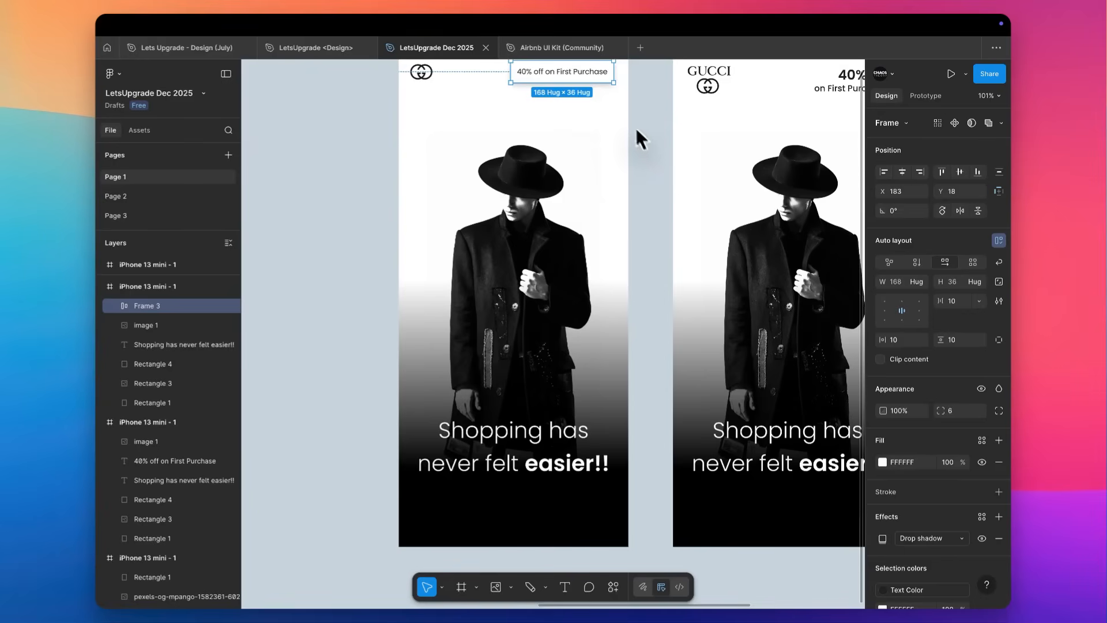
scroll(638, 131, up, 3)
scroll(638, 130, left, 1)
scroll(601, 139, up, 3)
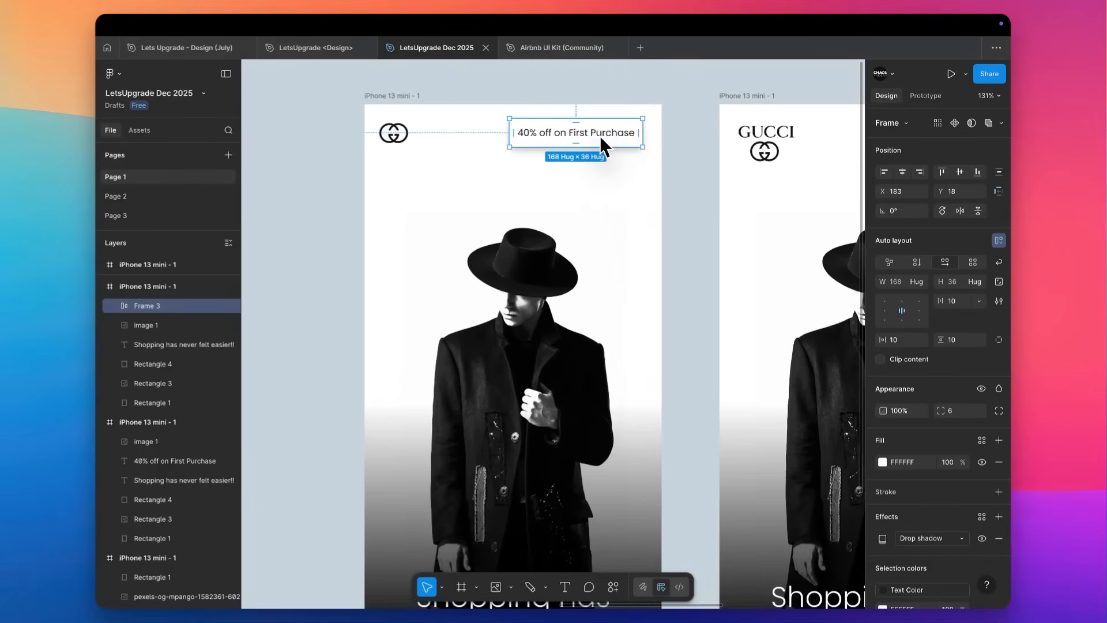
scroll(599, 136, down, 2)
scroll(600, 137, right, 1)
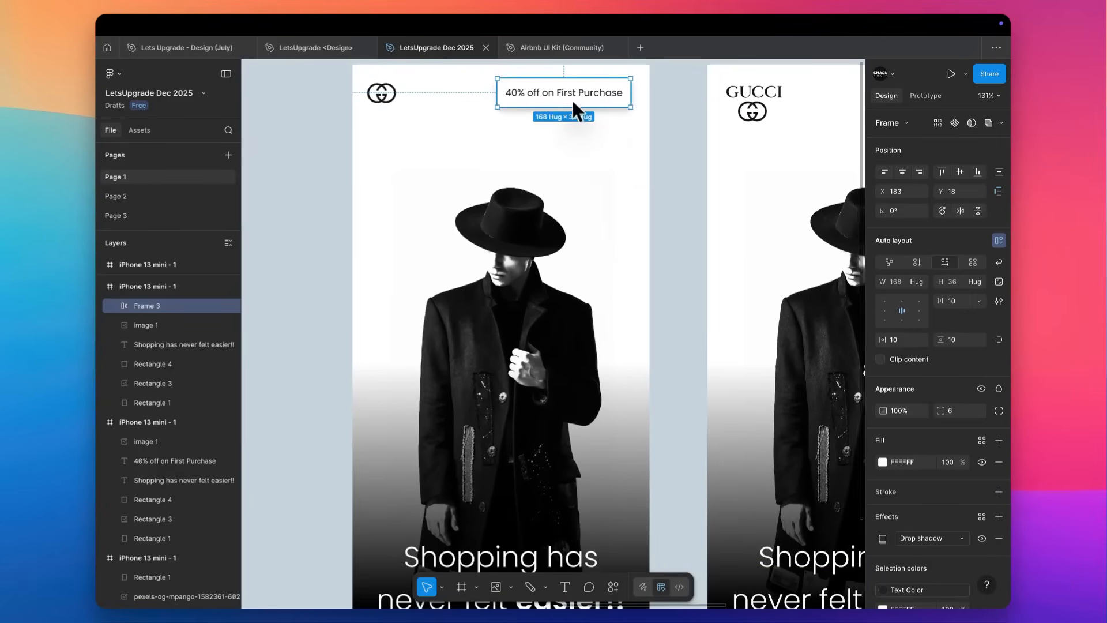
scroll(577, 103, up, 2)
scroll(577, 104, right, 3)
scroll(687, 203, up, 1)
scroll(686, 203, right, 3)
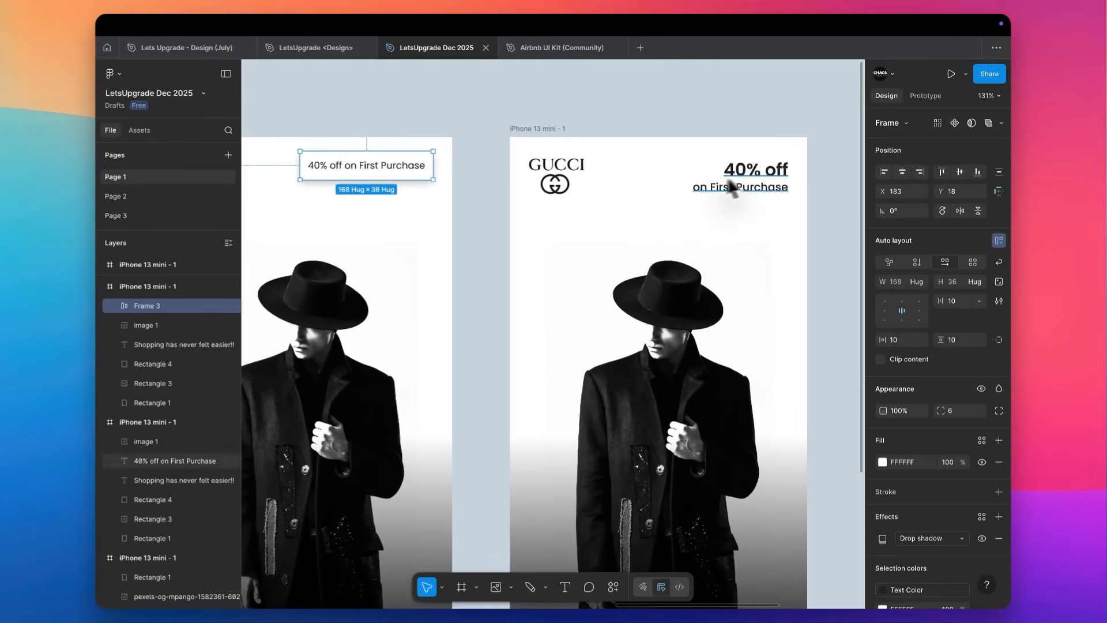
scroll(730, 184, down, 2)
scroll(730, 184, left, 2)
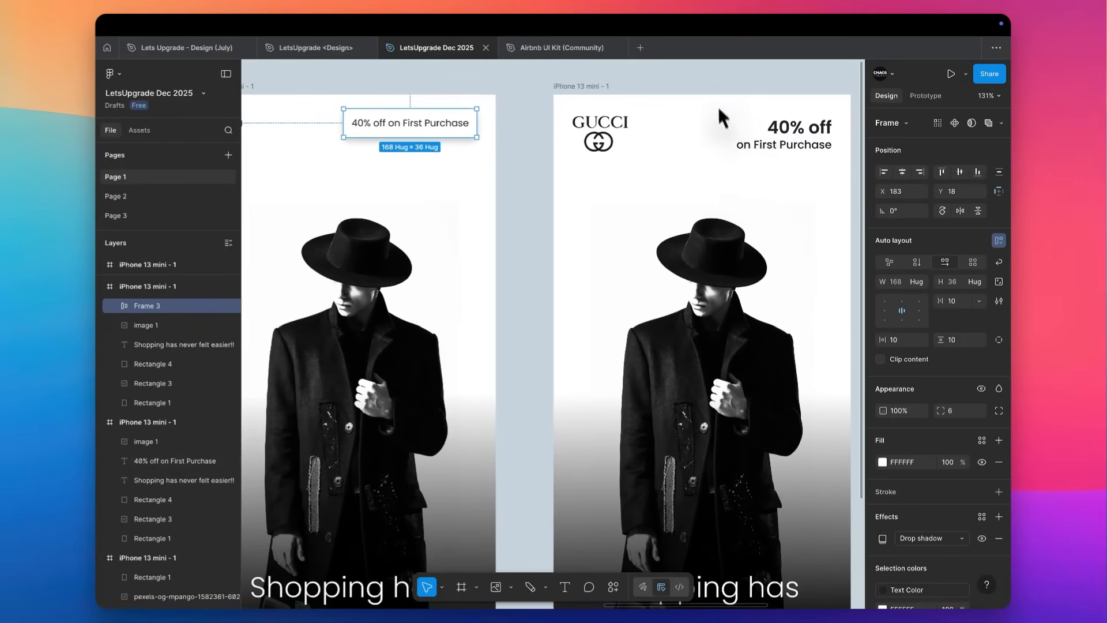
scroll(735, 87, up, 1)
scroll(735, 86, right, 2)
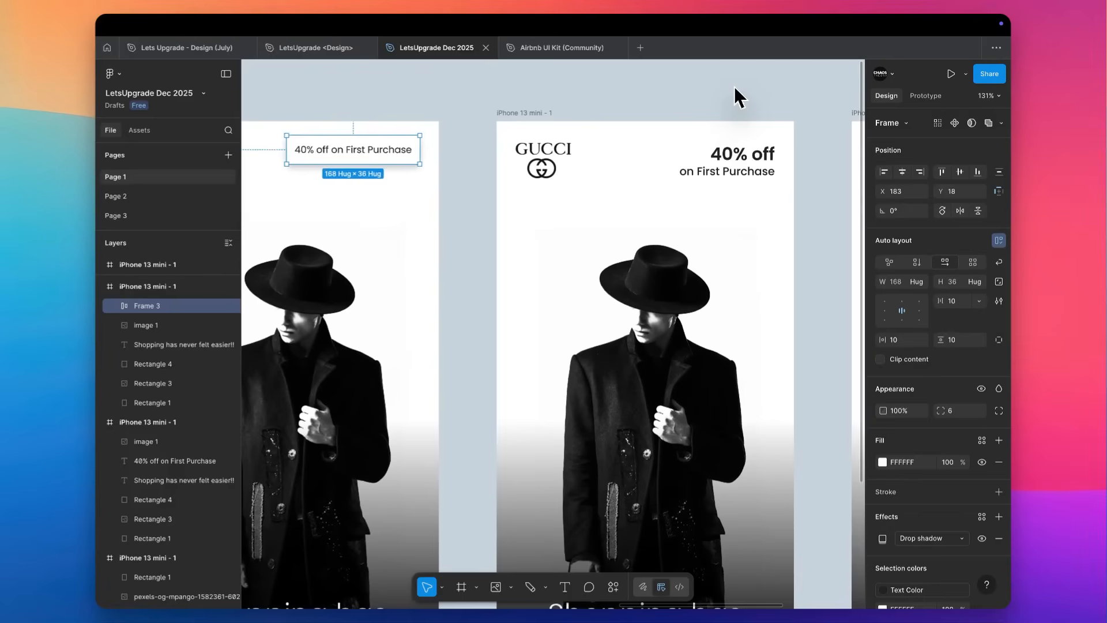
scroll(735, 86, up, 1)
scroll(735, 86, right, 2)
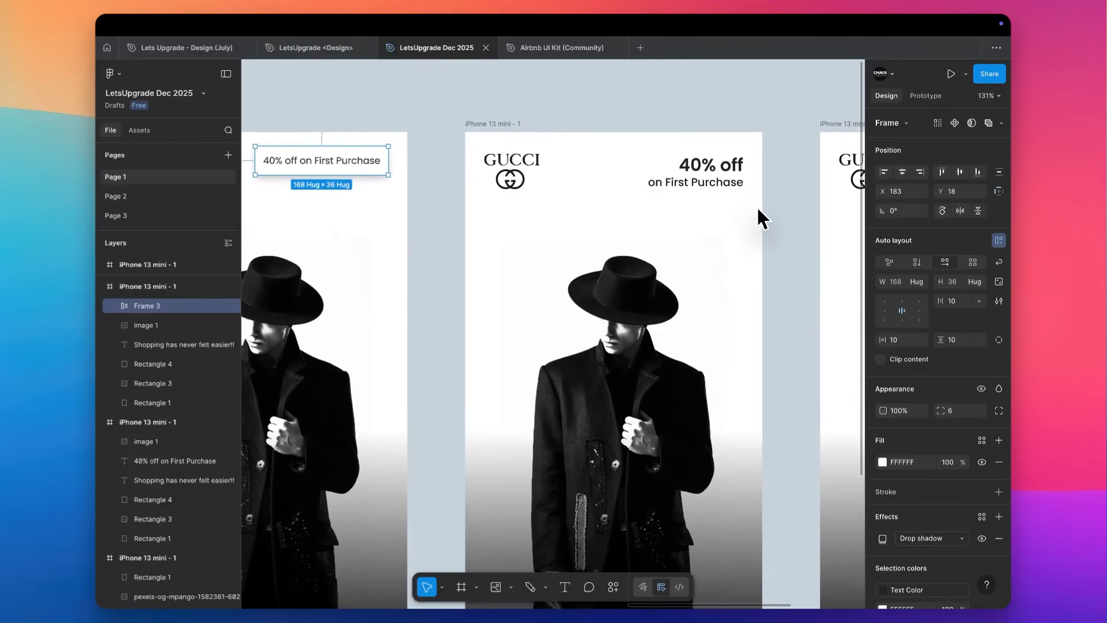
scroll(709, 231, down, 1)
scroll(710, 231, left, 1)
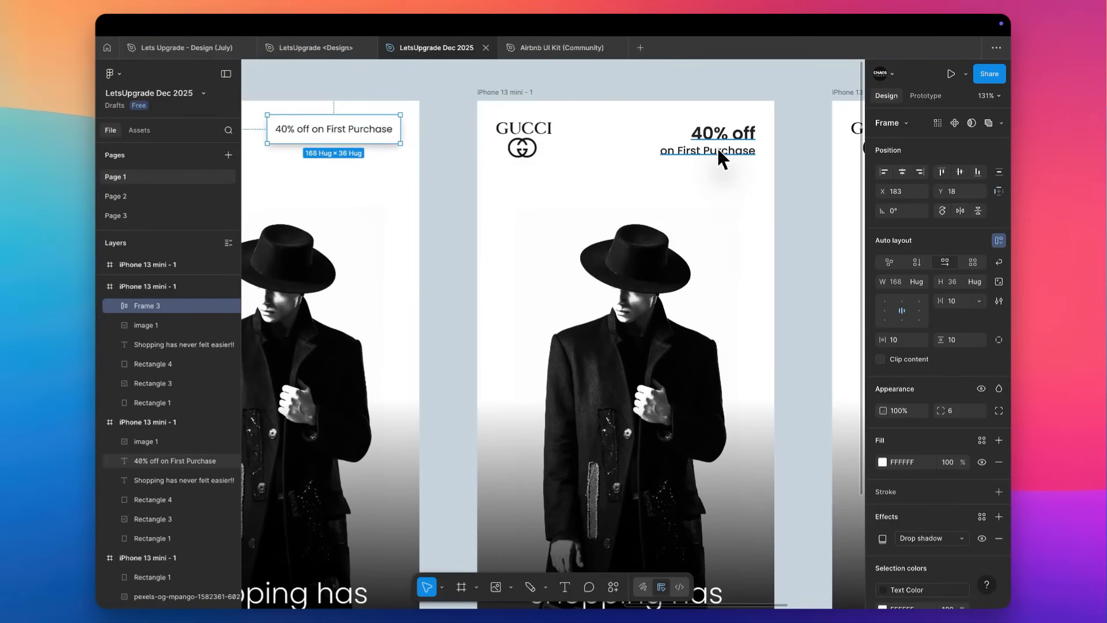
scroll(718, 147, up, 1)
scroll(717, 147, left, 2)
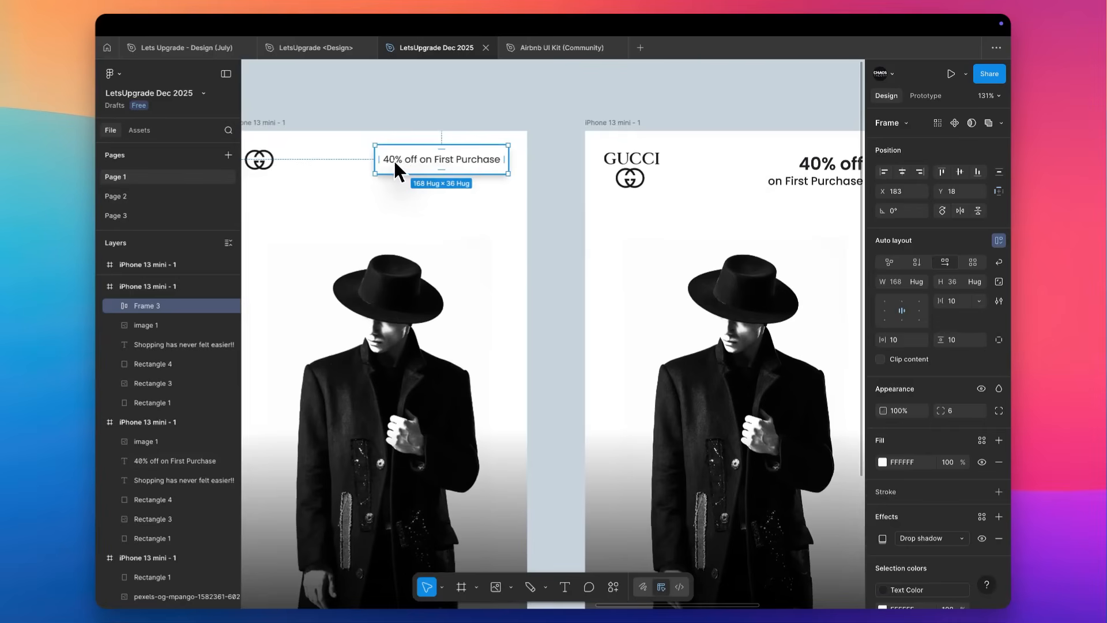
Move the offer badge sideways to X 351, Y 18, mostly beyond its screen's right edge, and review the layout.
drag(396, 170, 523, 165)
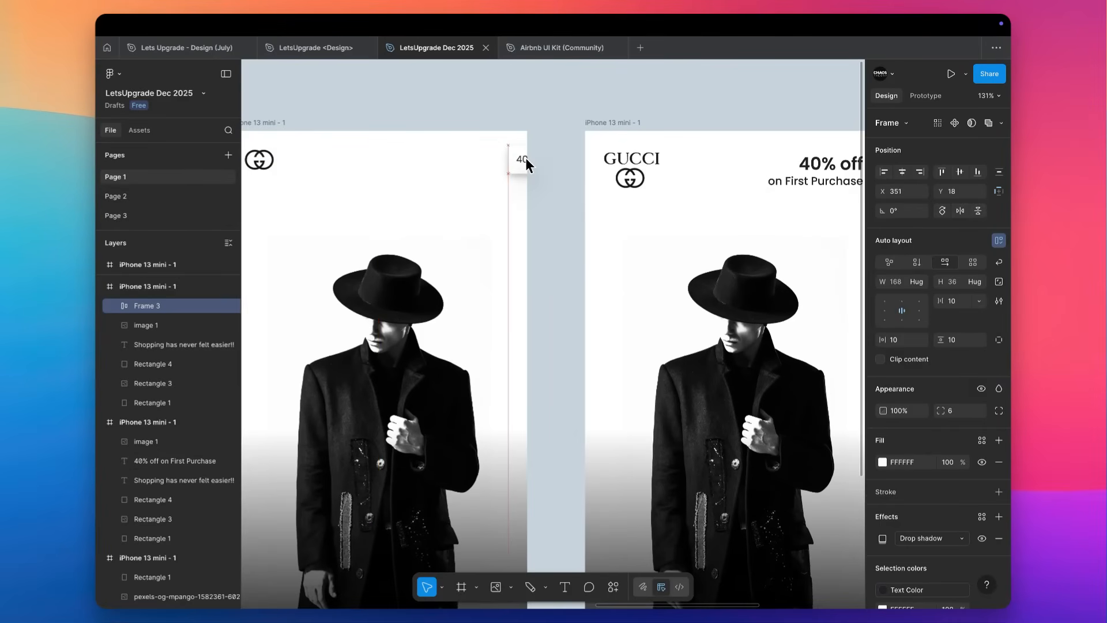
scroll(526, 158, down, 2)
scroll(526, 158, right, 1)
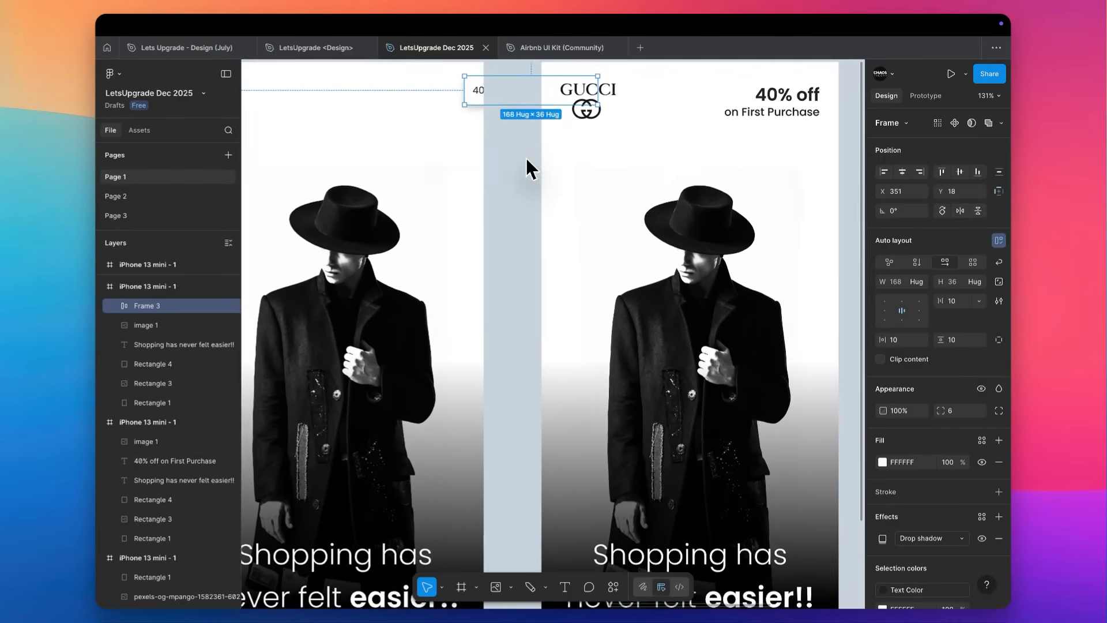
scroll(526, 158, down, 3)
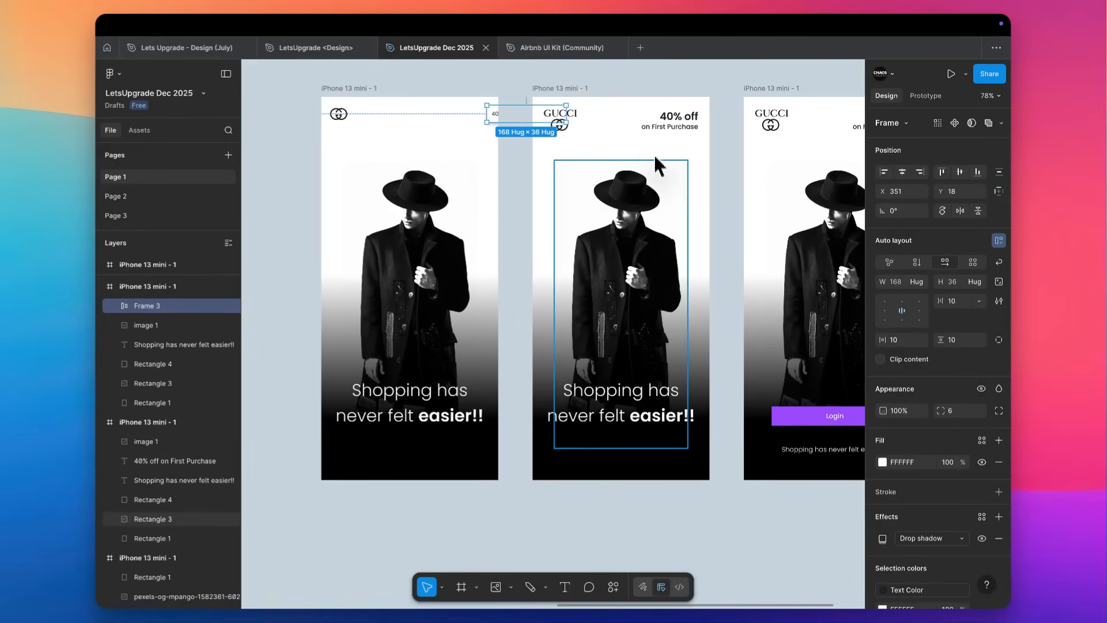
scroll(409, 99, up, 3)
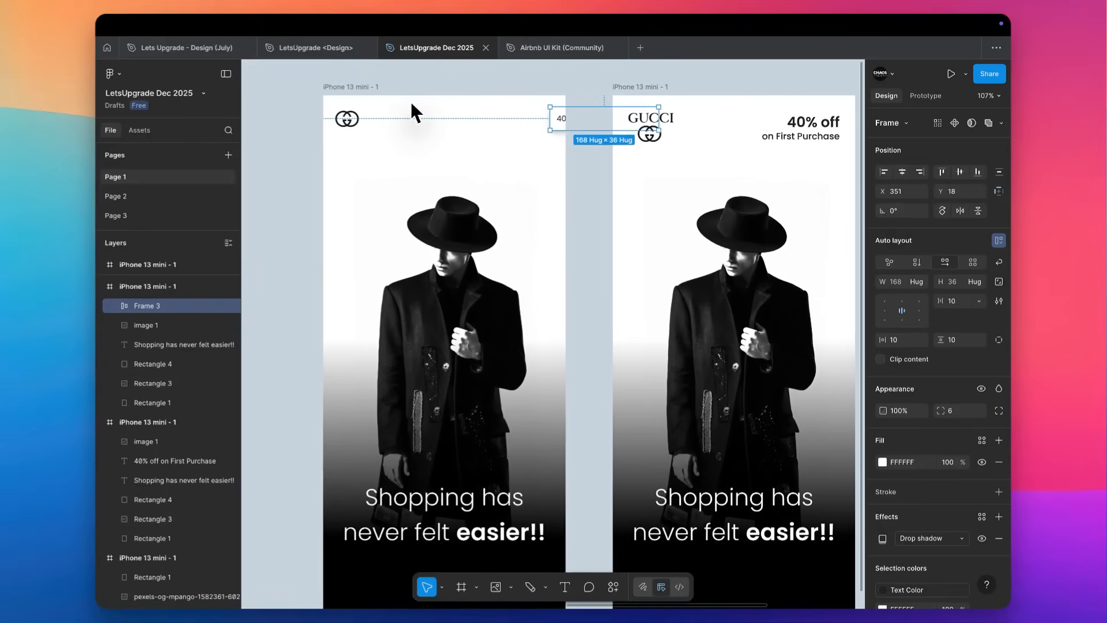
scroll(412, 105, left, 1)
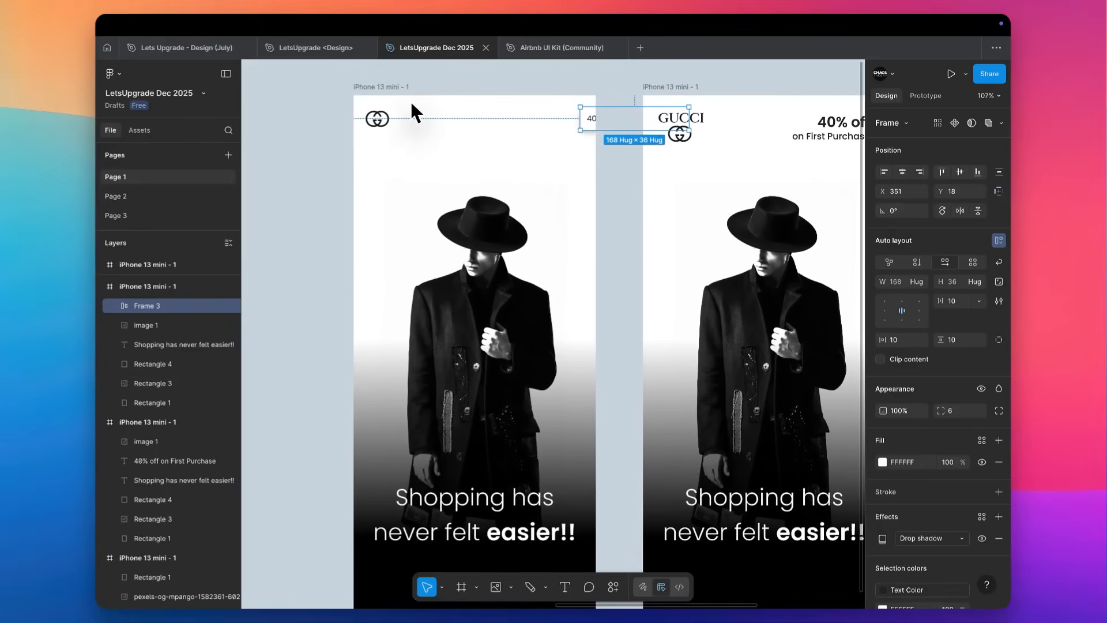
Delete the dark gradient overlay from the new GG emblem screen and move its model photo lower.
click(495, 362)
key(Delete)
click(497, 383)
scroll(499, 390, down, 2)
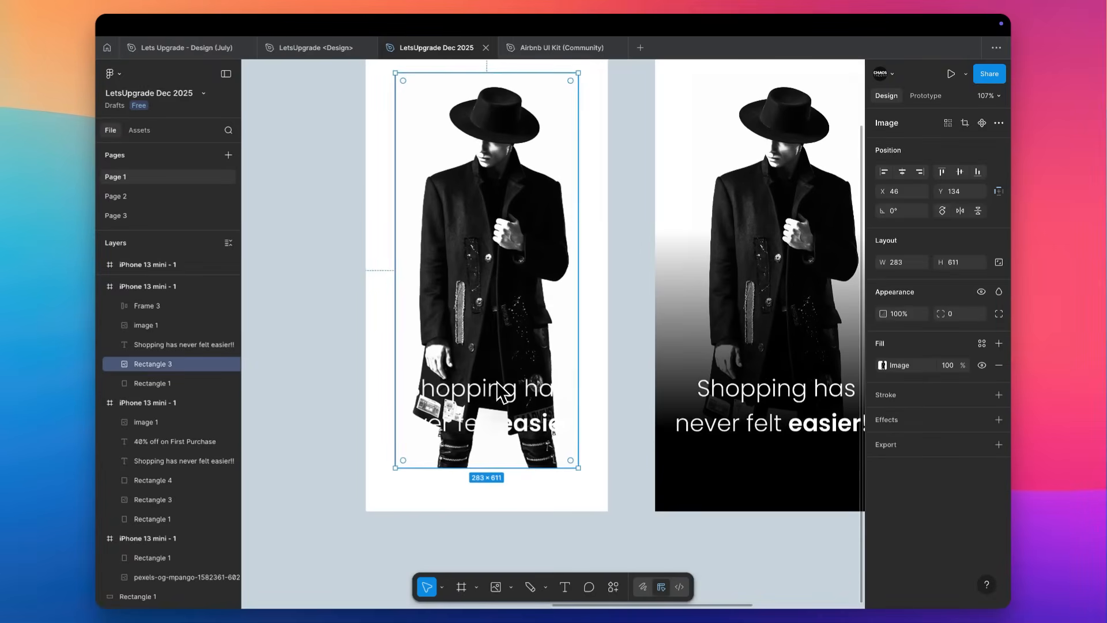
drag(503, 262, 493, 414)
Move the tagline above the photo to X 24, Y 161 and apply the Text Color style to it.
scroll(493, 415, up, 2)
click(476, 526)
drag(476, 527, 498, 231)
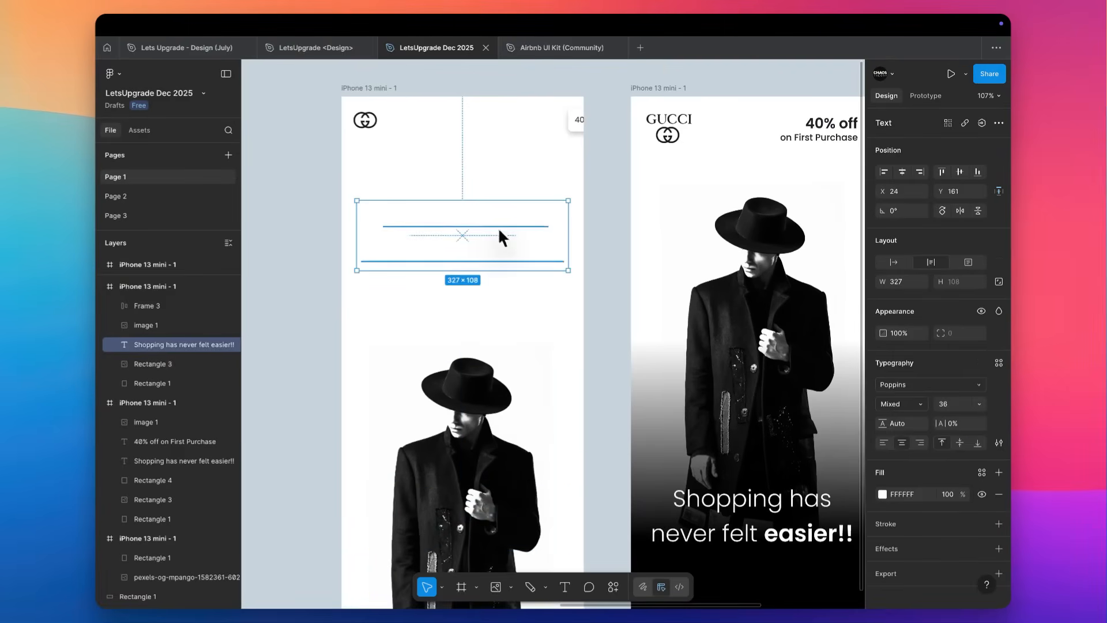
click(982, 473)
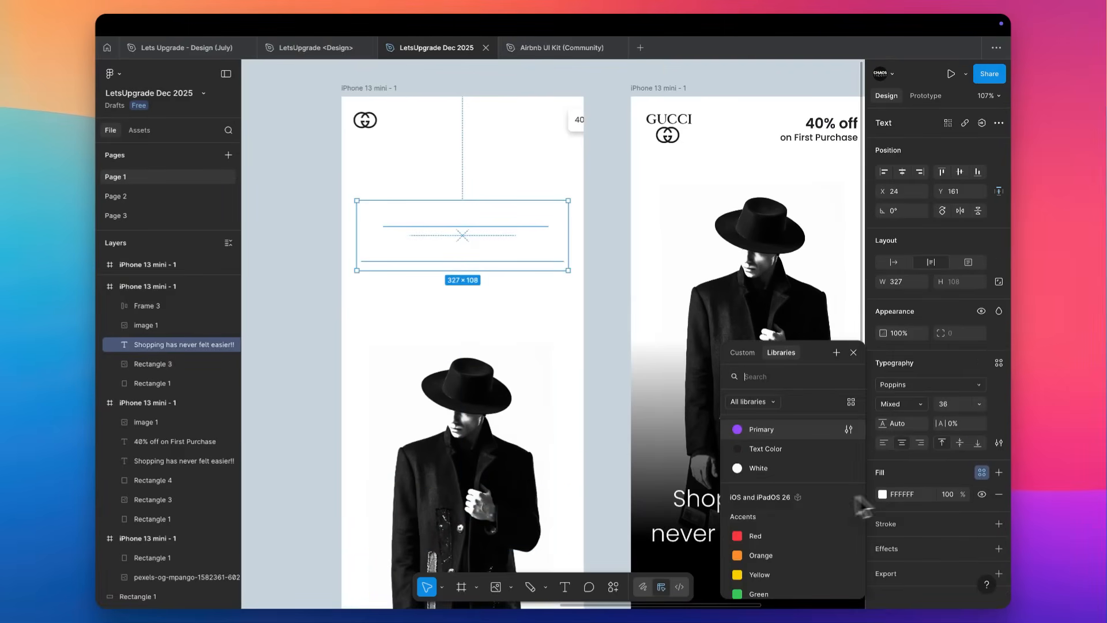
click(773, 456)
Set the tagline's font weight to Light and align its text left.
click(906, 404)
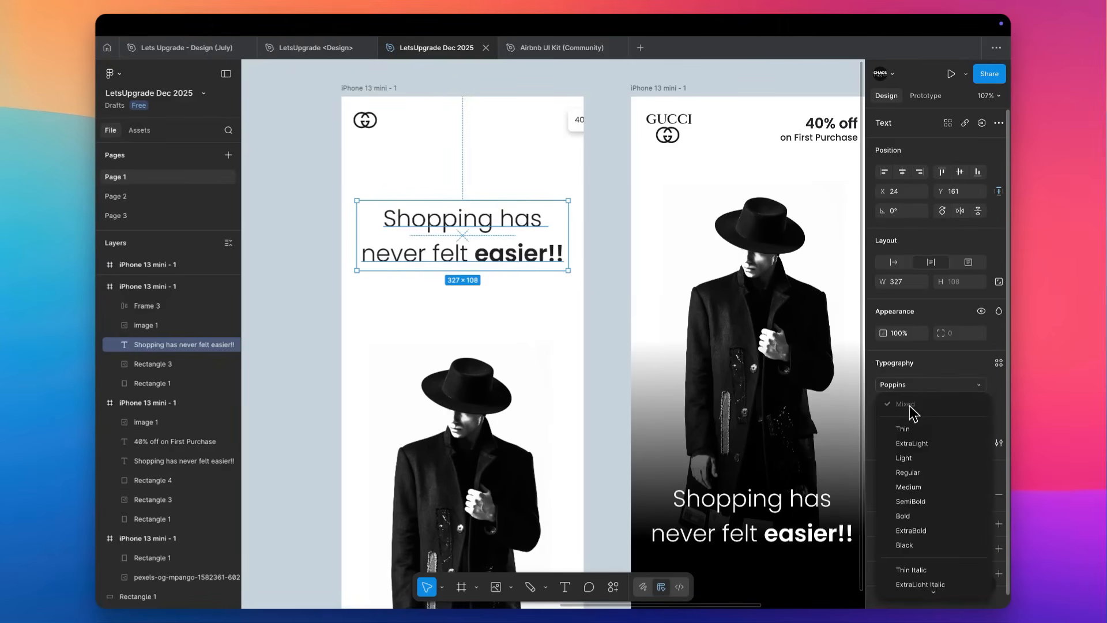
click(904, 459)
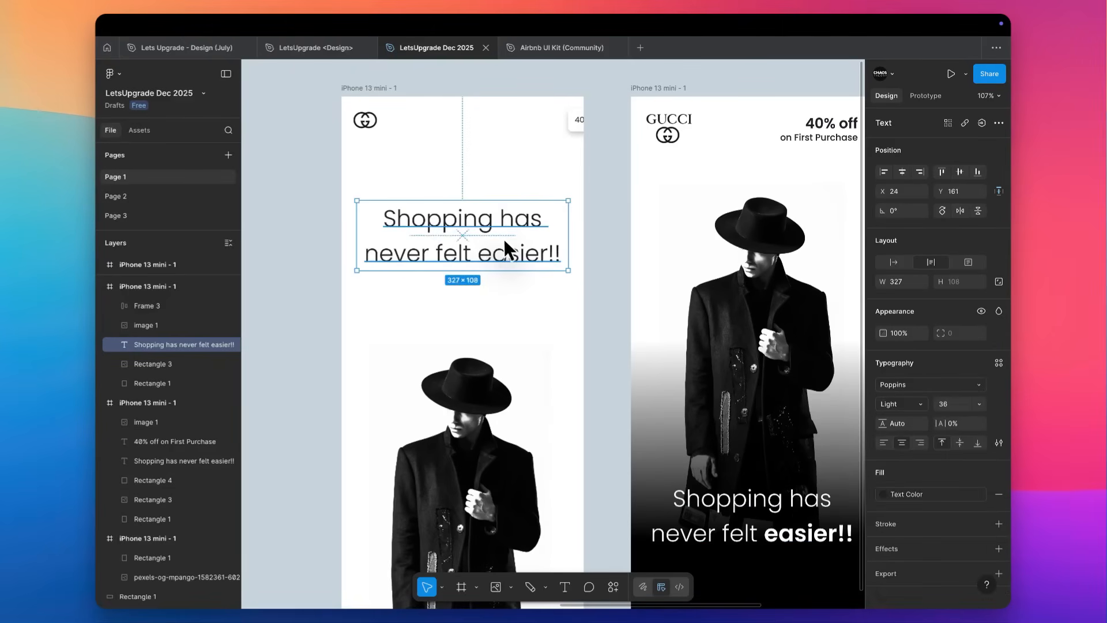
click(886, 442)
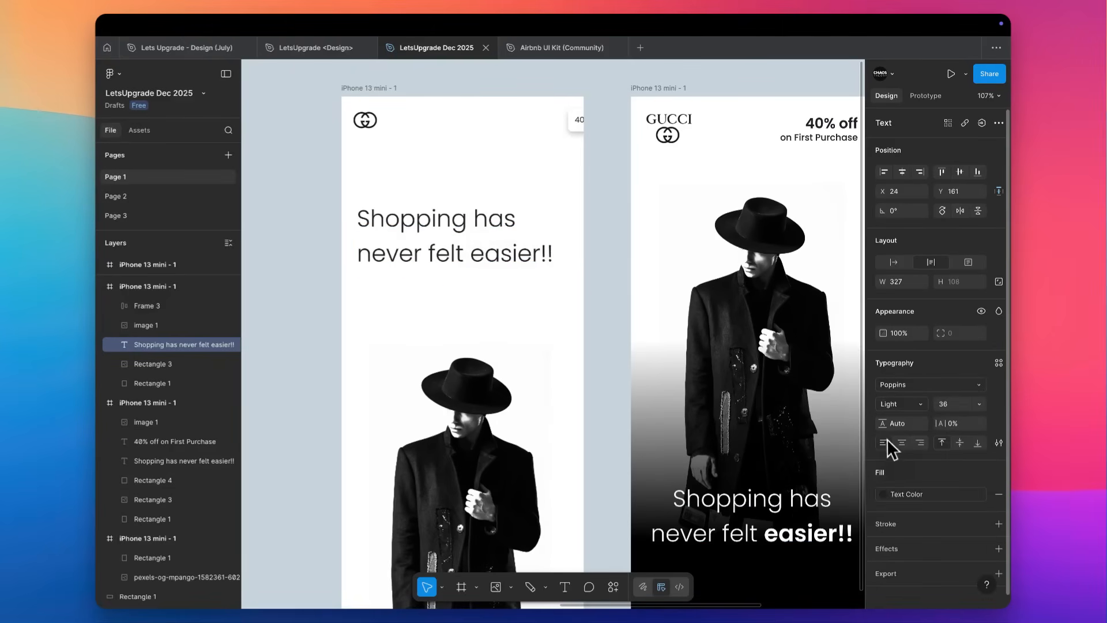
Enlarge the tagline's font size to 67.
key(Up)
key(Up)
key(Up)
key(Up)
key(Up)
key(Up)
key(Up)
key(Up)
key(Up)
key(Up)
key(Up)
key(Up)
key(Up)
key(Up)
key(Up)
key(Up)
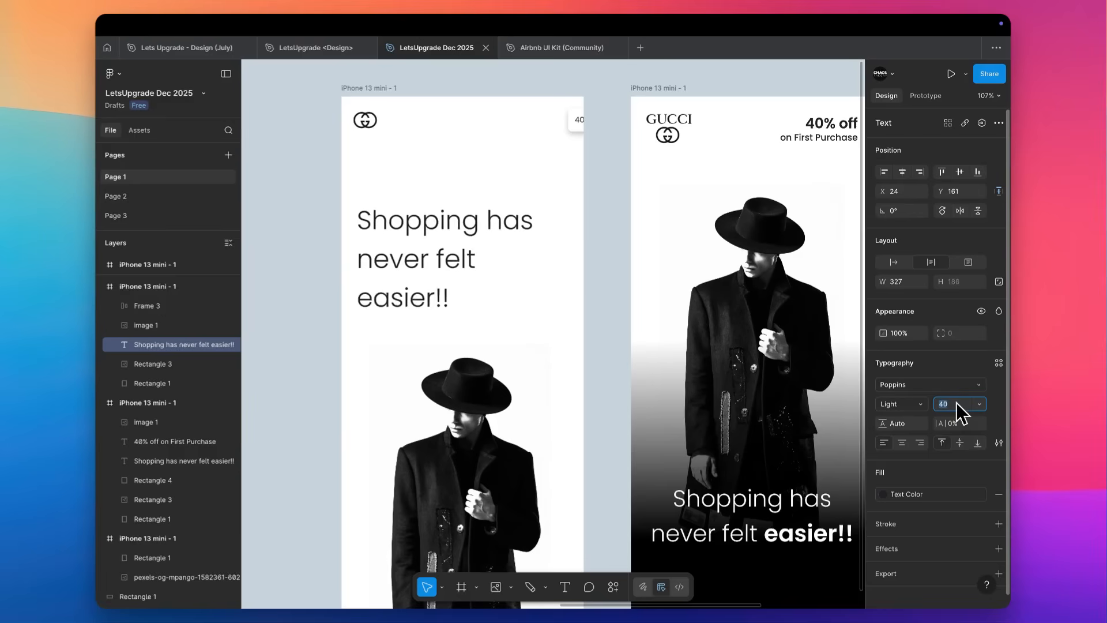
key(Up)
key(Up)
key(Up)
key(Up)
key(Up)
key(Up)
key(Up)
key(Up)
key(Up)
key(Up)
key(Up)
key(Up)
key(Up)
key(Up)
key(Up)
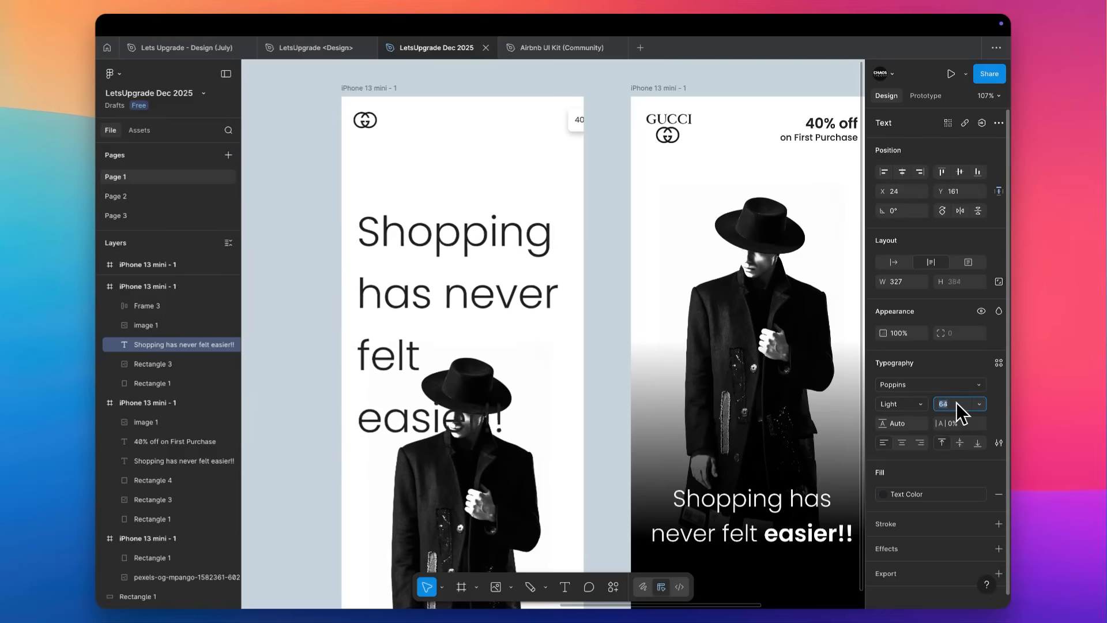
click(599, 375)
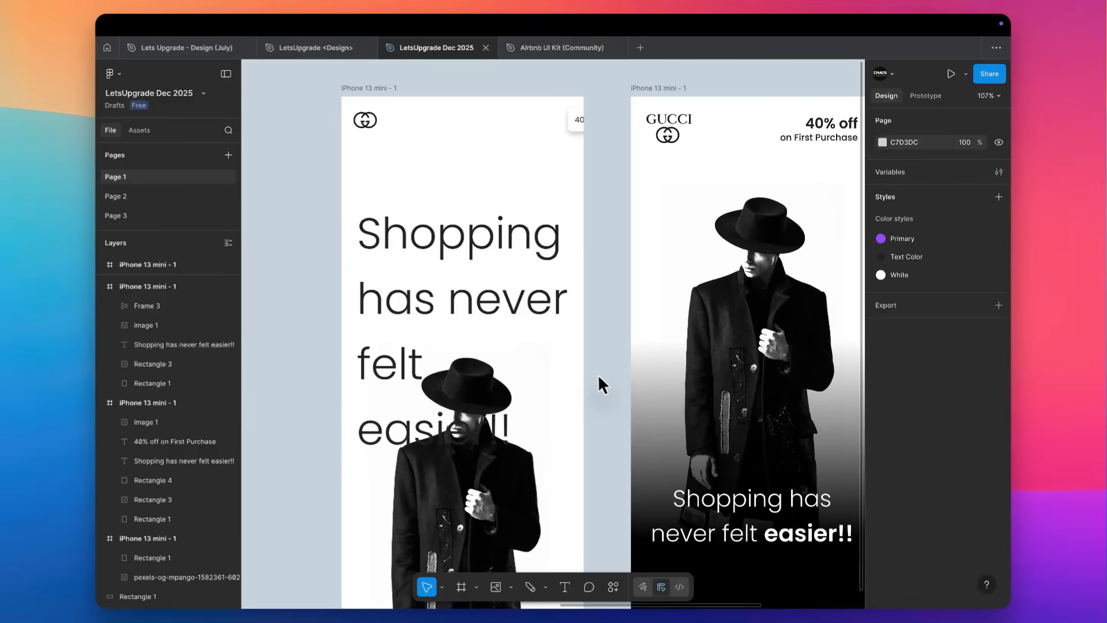
Move the tagline up to Y 65 beneath the GG emblem and set its line height to 75.
scroll(437, 396, down, 3)
drag(383, 277, 384, 215)
scroll(384, 216, up, 5)
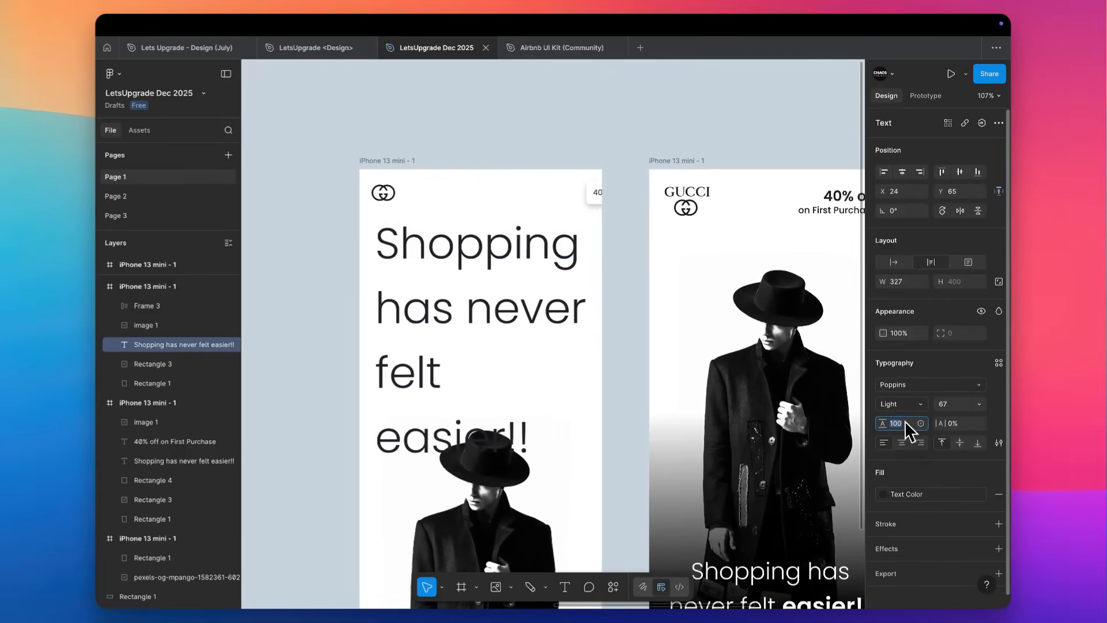
key(Down)
key(Down)
key(Down)
key(Down)
key(Down)
key(Down)
key(Down)
key(Down)
key(Down)
key(Down)
key(Down)
key(Down)
key(Down)
key(Down)
key(Down)
key(Down)
key(Down)
key(Down)
key(Down)
key(Down)
Reduce the tagline's font size to 38 so that it fits on two lines.
key(Down)
key(Down)
key(Down)
key(Down)
key(Down)
key(Down)
click(949, 406)
key(Down)
key(Down)
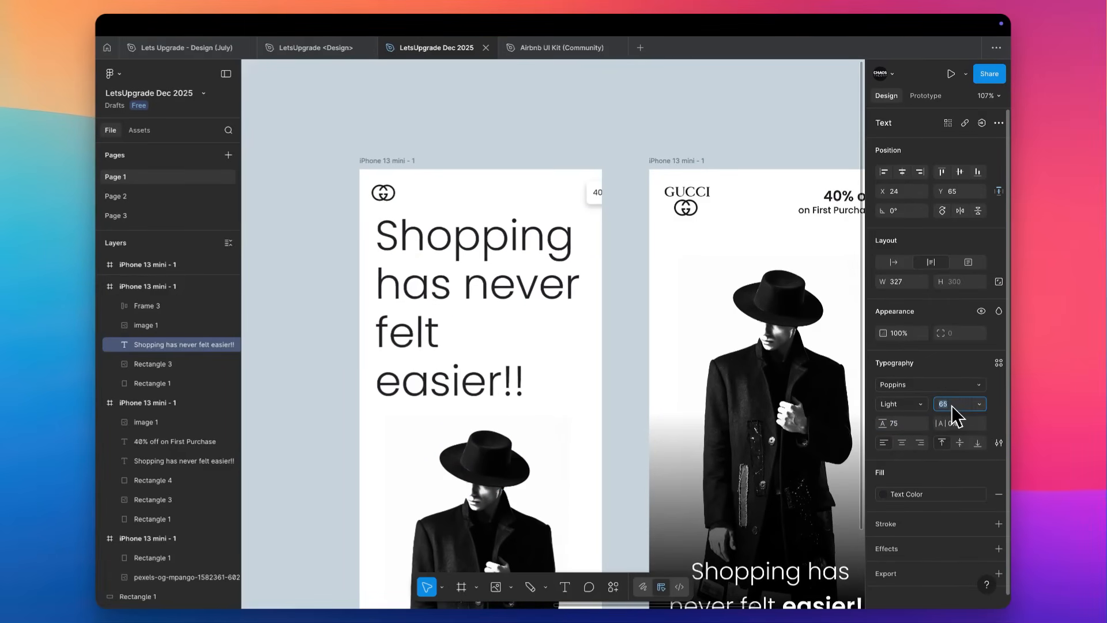
key(Down)
key(Down)
key(Down)
key(Down)
key(Down)
key(Down)
key(Down)
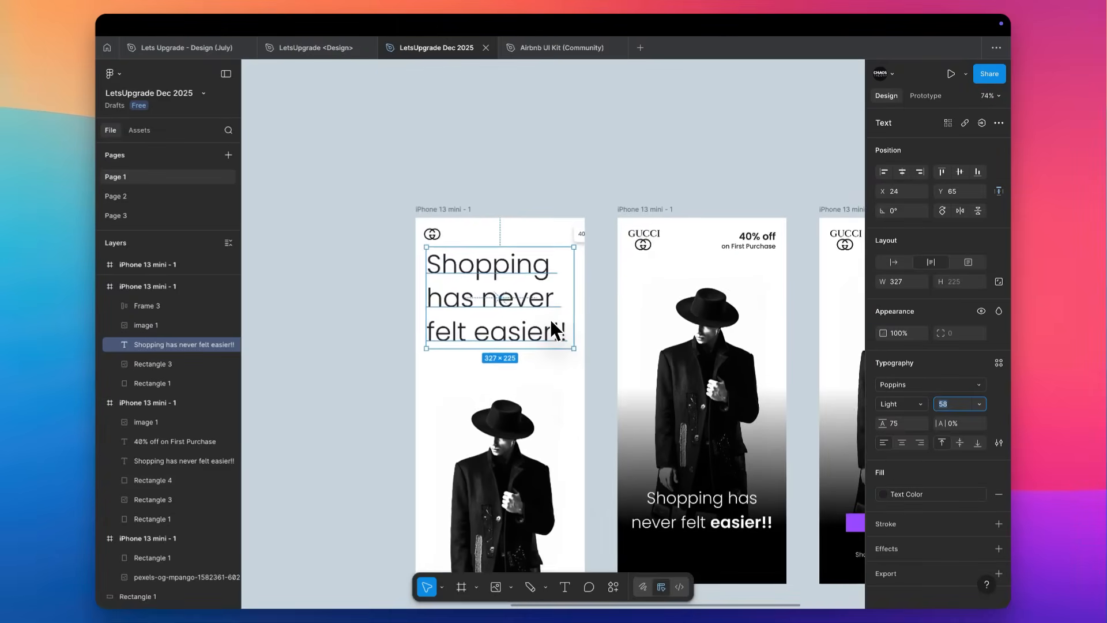
scroll(548, 320, down, 5)
key(Down)
key(Down)
key(Down)
key(Down)
key(Down)
key(Down)
key(Down)
key(Down)
key(Down)
key(Down)
key(Down)
key(Down)
key(Down)
key(Down)
key(Down)
key(Down)
key(Down)
key(Down)
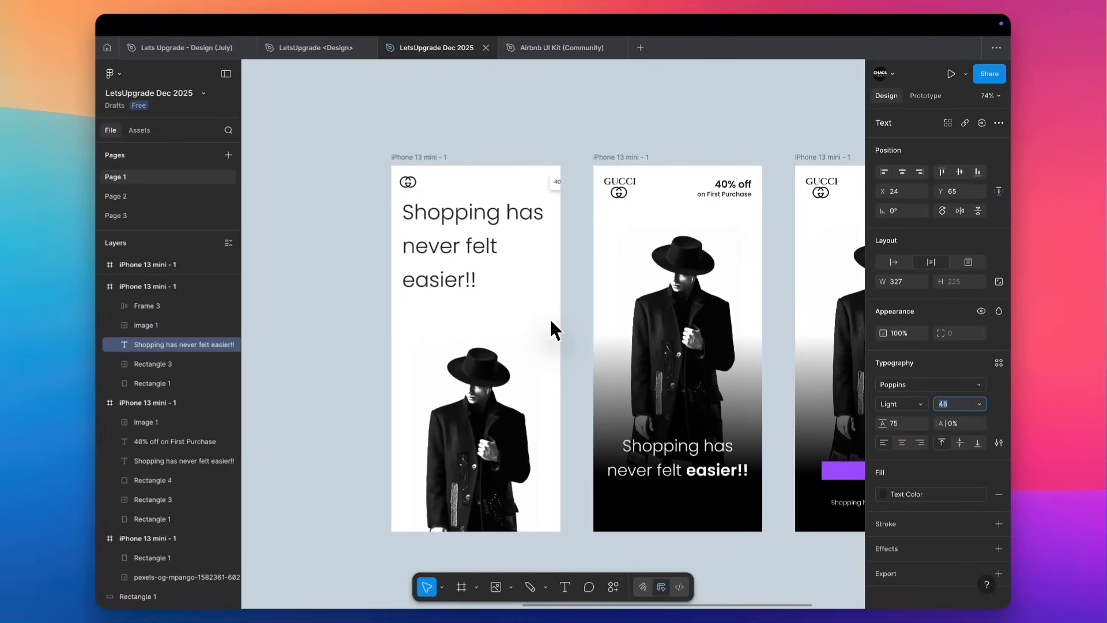
key(Down)
key(Down)
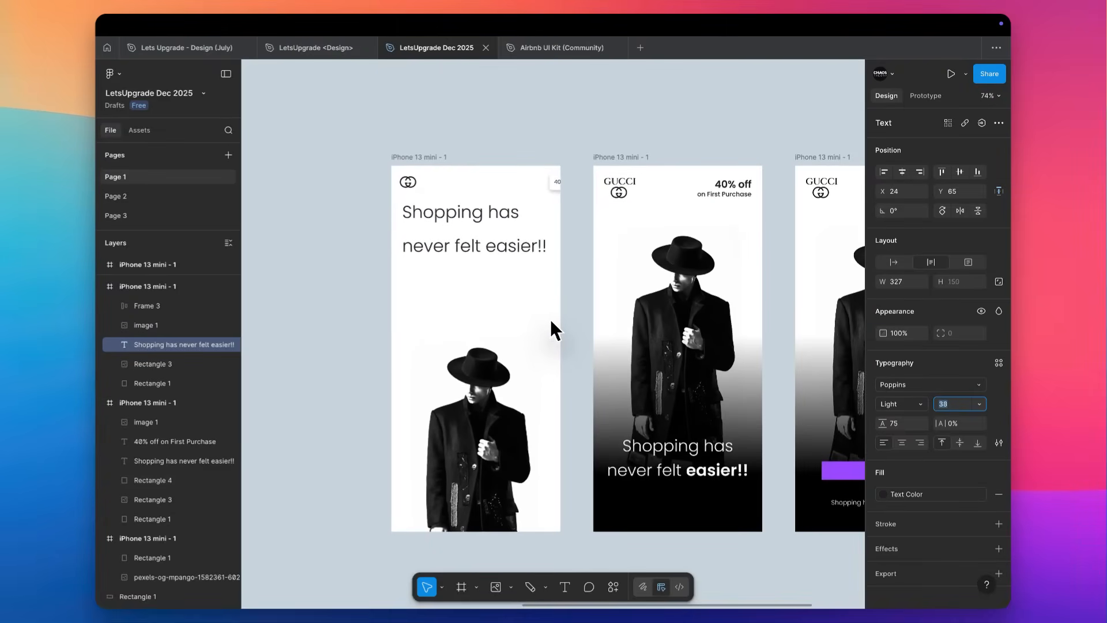
Set the tagline's line height to 50.
scroll(530, 232, up, 5)
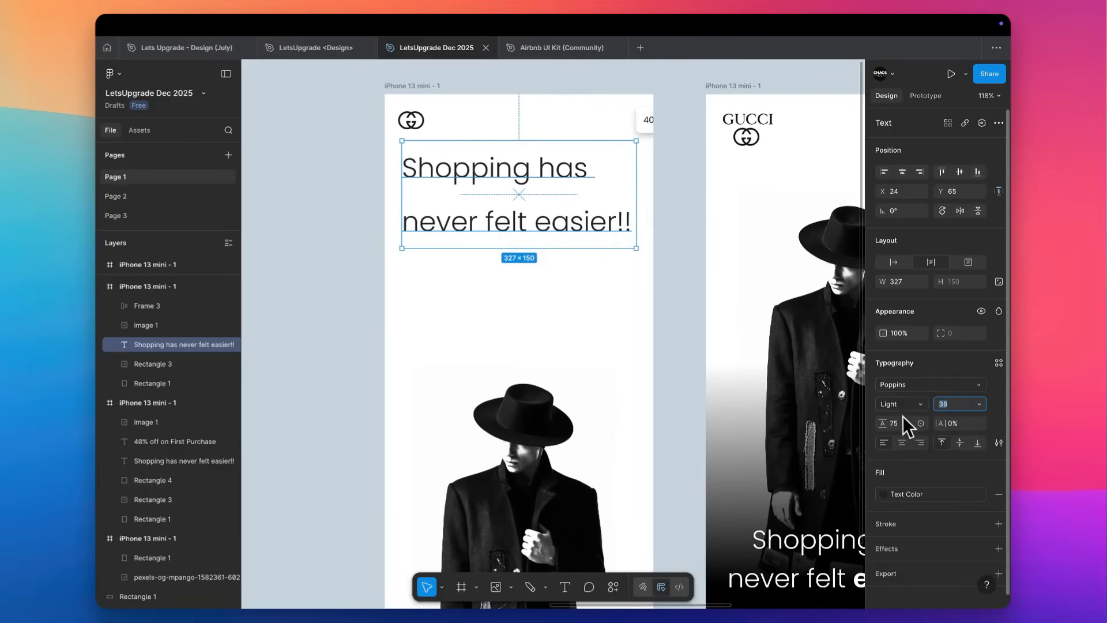
text(50)
key(Tab)
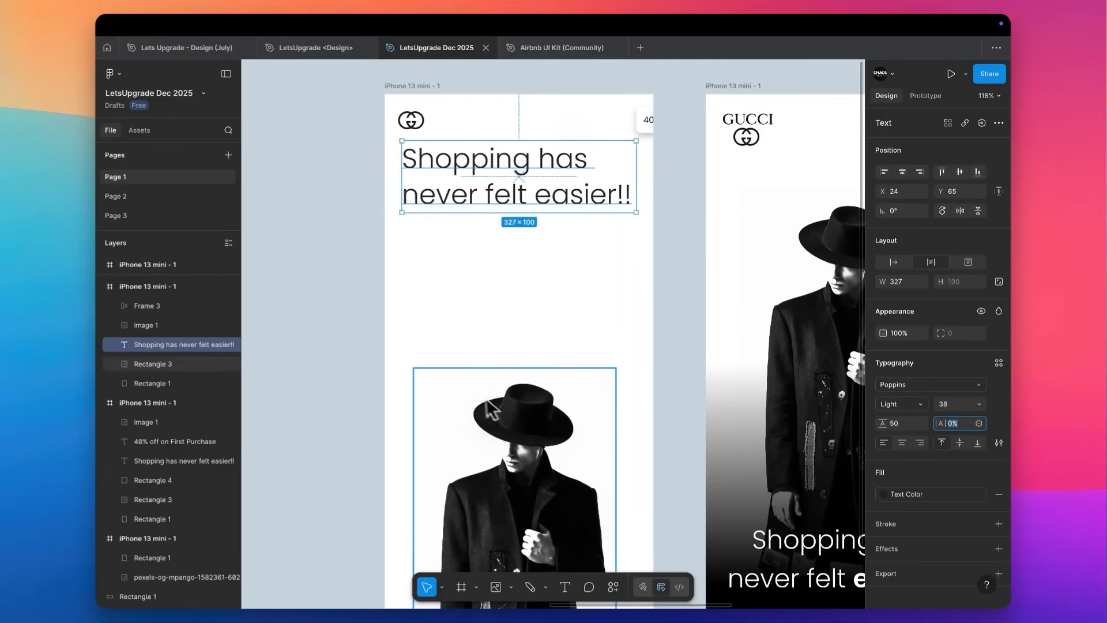
scroll(485, 404, down, 2)
Change the tagline's letter case to title case.
click(998, 442)
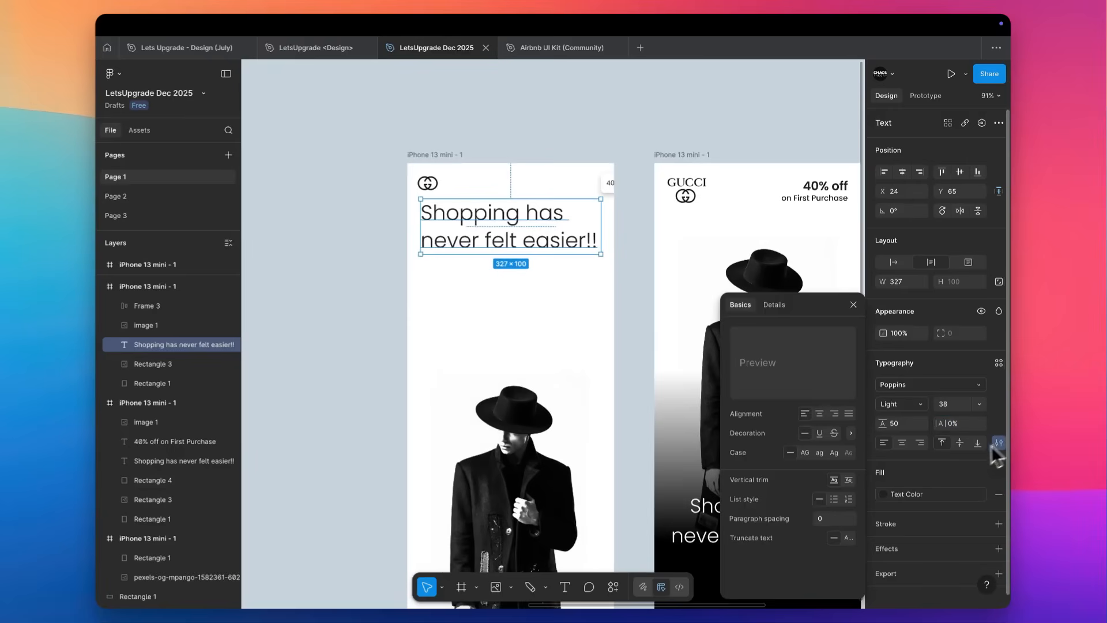
click(834, 452)
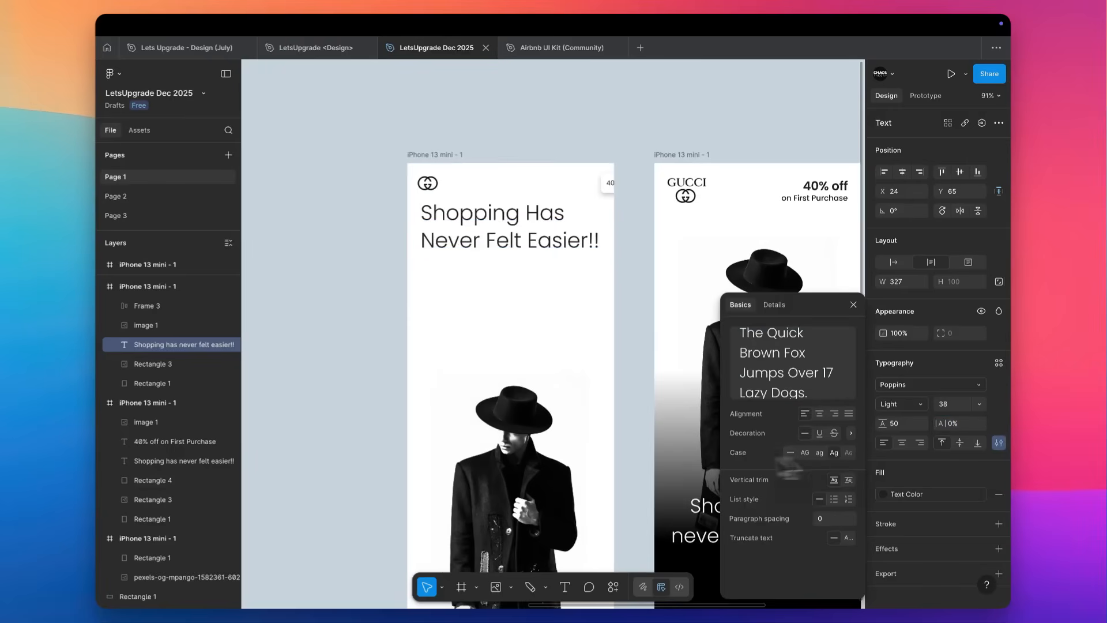
click(511, 285)
Move the tagline down near the phone screen's lower edge and raise the model photo to X 40, Y 282.
scroll(511, 285, down, 2)
drag(457, 179, 437, 479)
drag(492, 412, 493, 358)
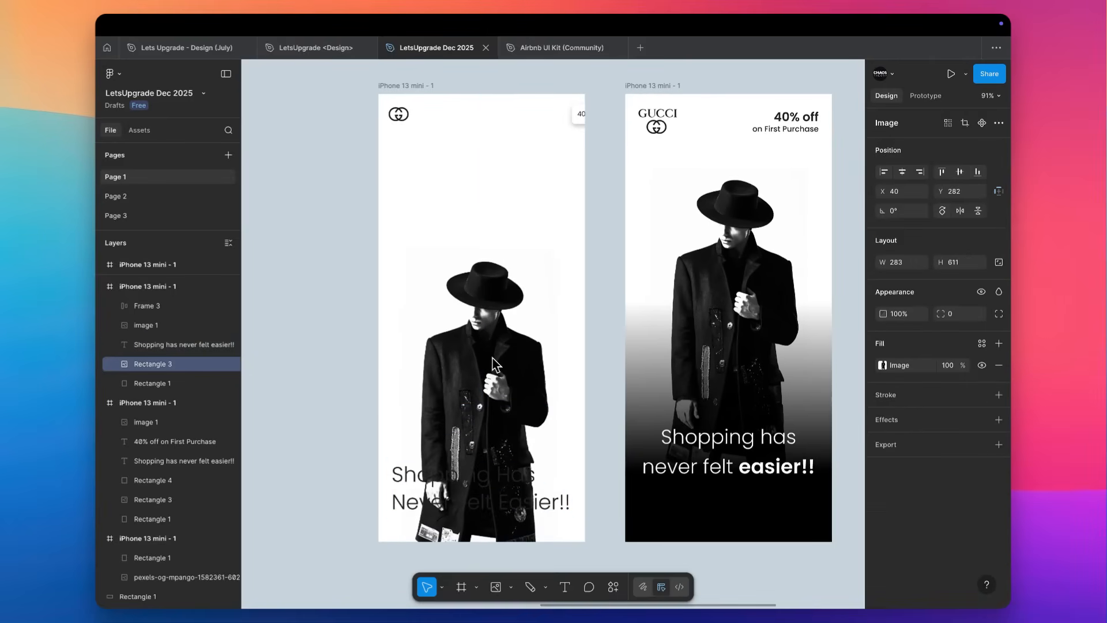
Draw a 375 × 177 rectangle across the phone screen's base at X 0, Y 635 and send it behind the tagline.
scroll(492, 357, up, 5)
scroll(493, 358, down, 1)
click(356, 362)
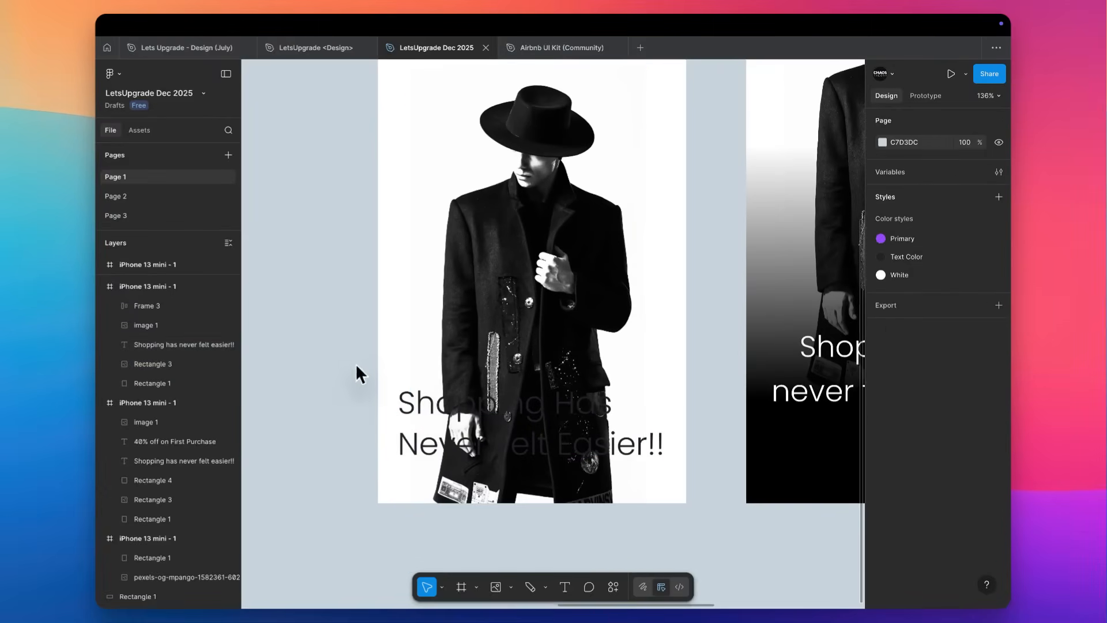
key(r)
mouse_move(378, 358)
mouse_down()
mouse_move(680, 482)
mouse_move(686, 503)
mouse_up()
key(super+bracketleft)
key(super+bracketleft)
key(super+bracketleft)
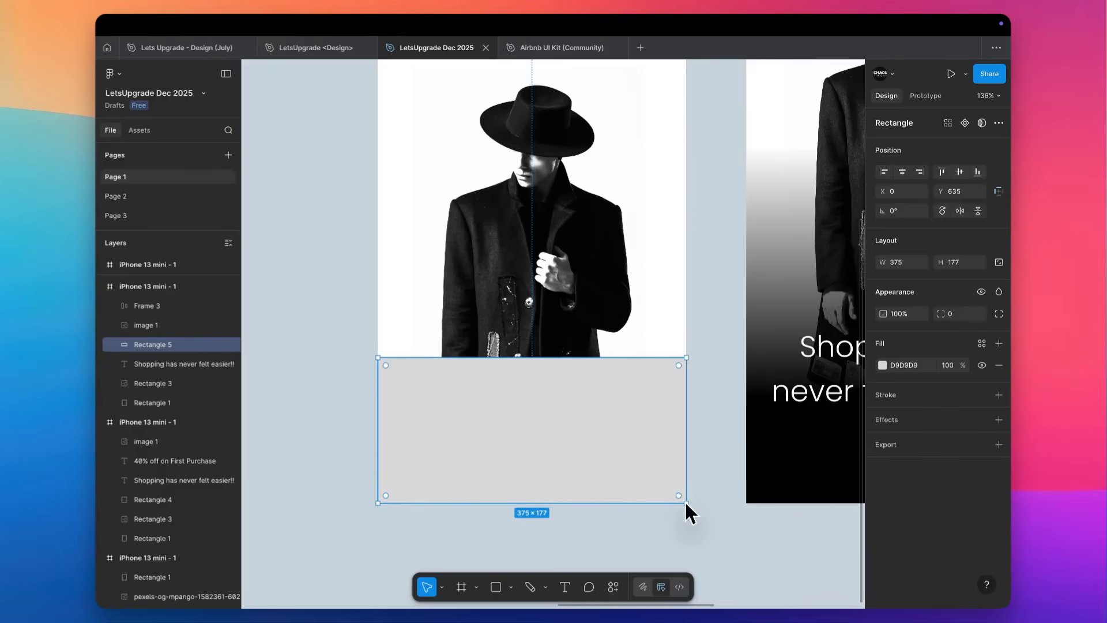
Fill the rectangle behind the tagline with white.
scroll(562, 421, up, 2)
scroll(562, 424, down, 3)
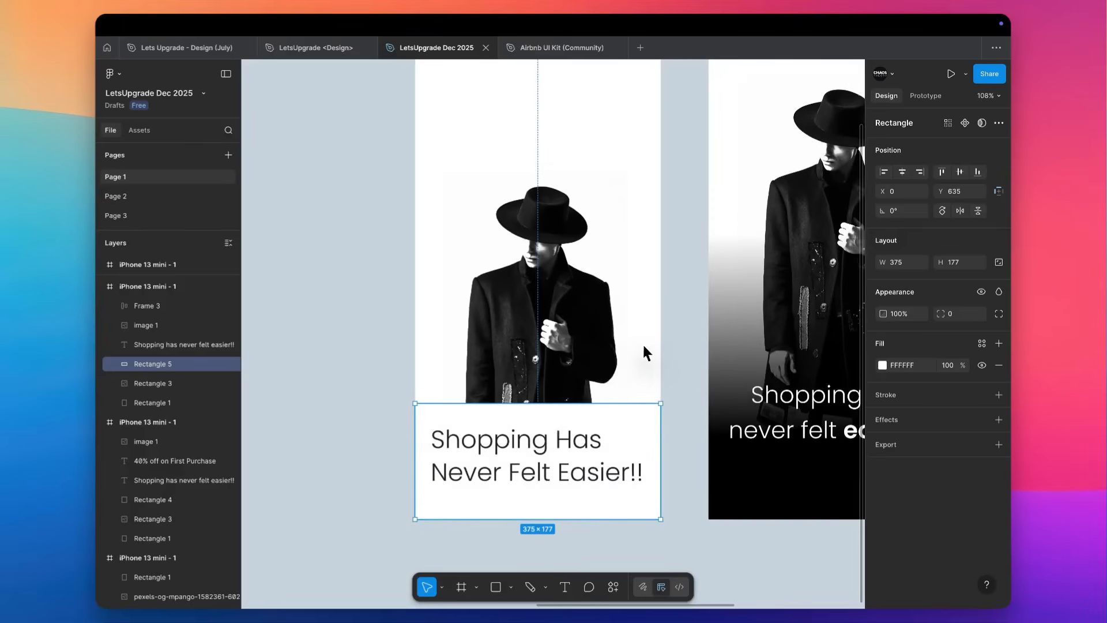
scroll(642, 343, down, 1)
click(666, 344)
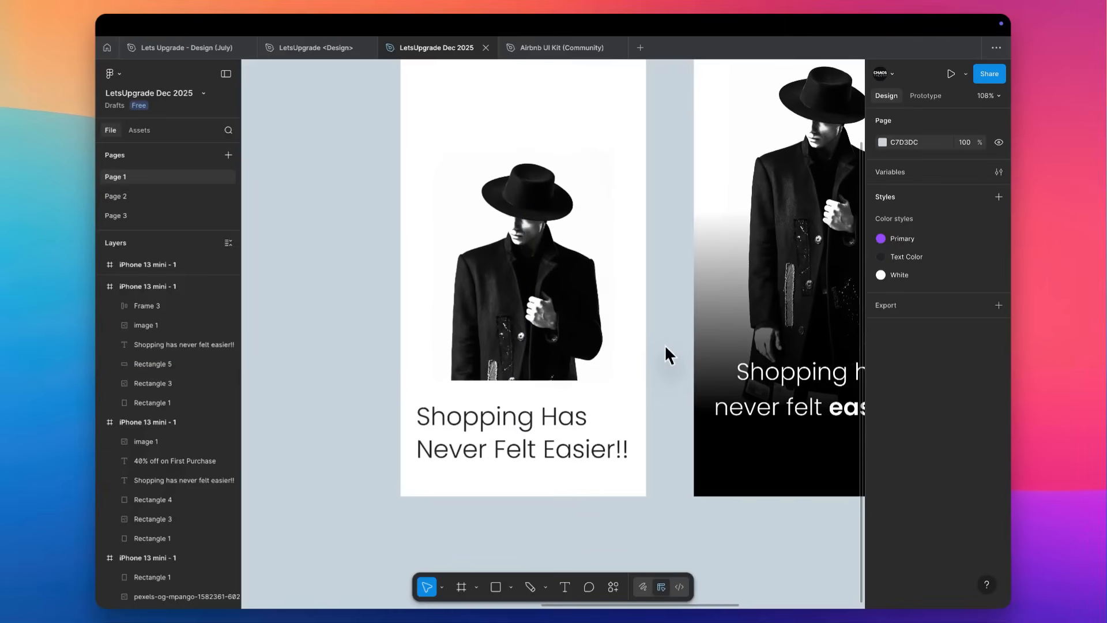
Move the model photo up to X 40, Y 73 so that the coat's hem shows above the white panel.
scroll(665, 345, up, 3)
click(527, 404)
drag(527, 404, 532, 275)
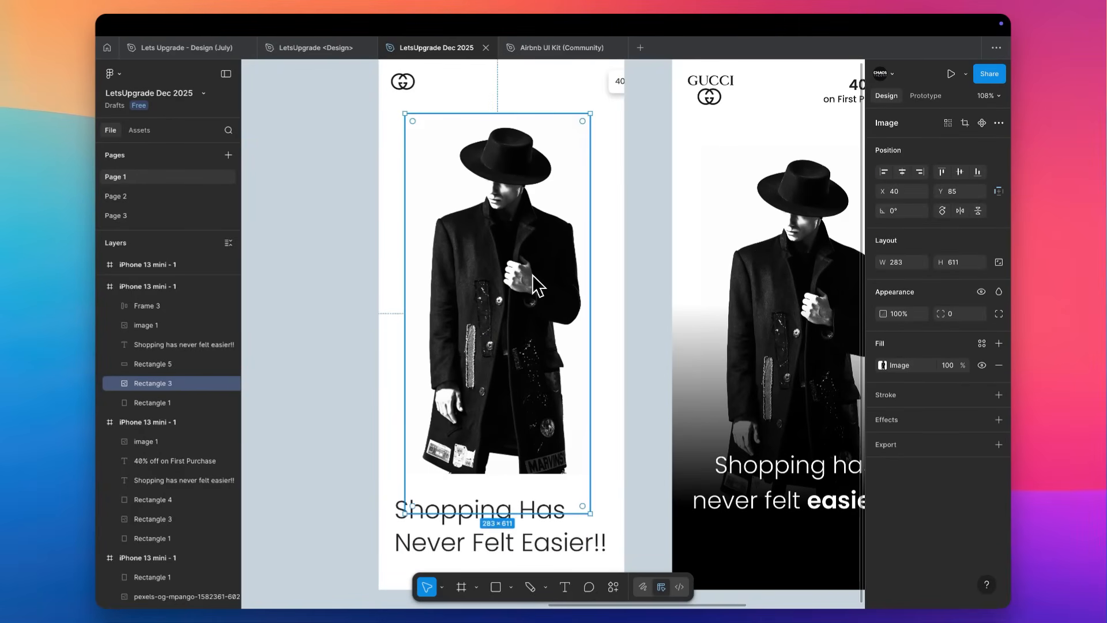
scroll(531, 274, down, 1)
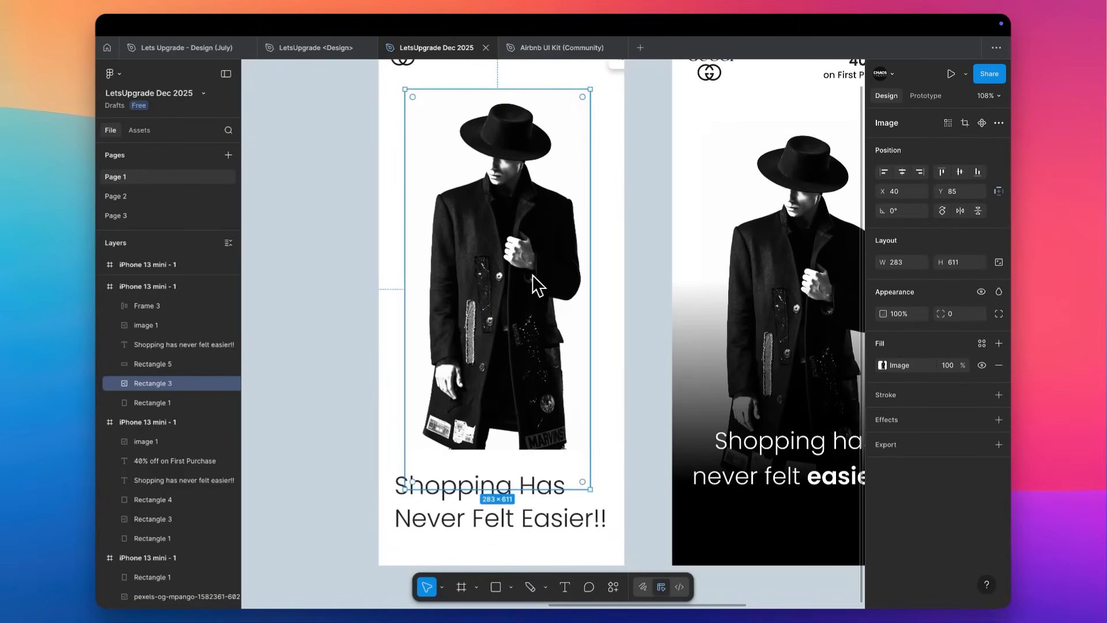
click(682, 457)
scroll(431, 438, up, 5)
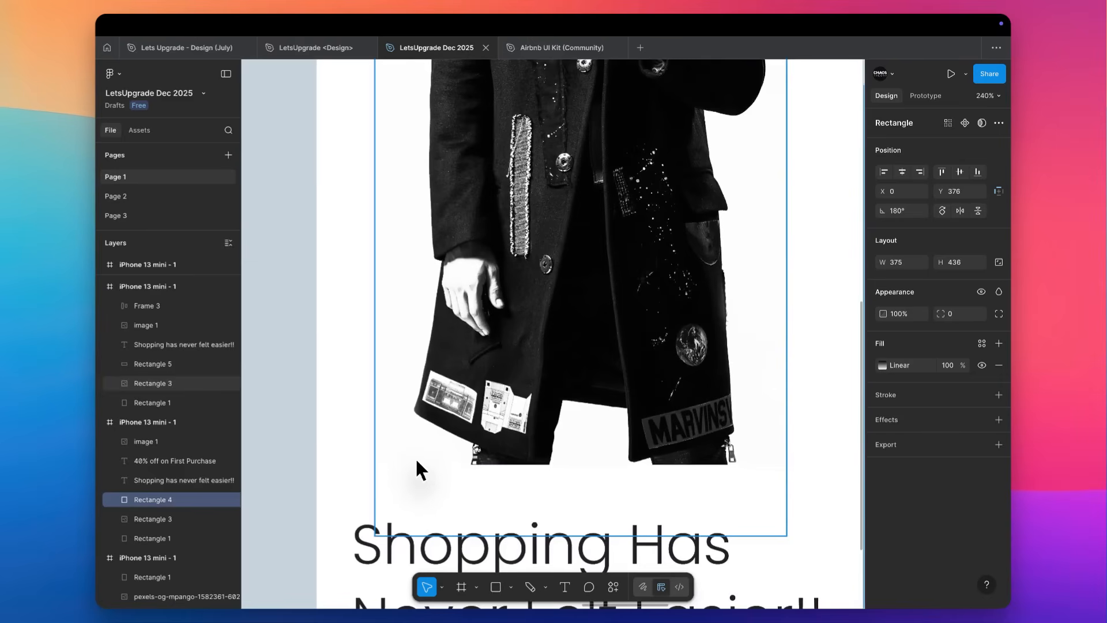
key(r)
drag(597, 465, 400, 393)
key(ctrl+z)
Draw a 326 × 110 ellipse over the coat's hem at X 31, Y 580 and send it behind the white panel.
key(o)
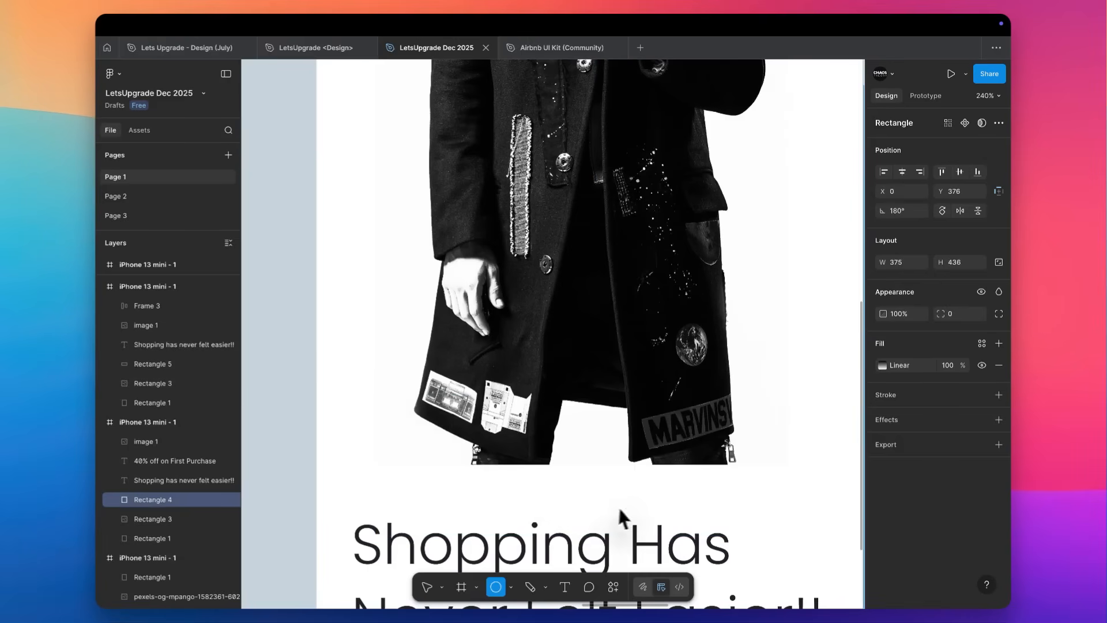
drag(600, 465, 361, 386)
key(ctrl+bracketleft)
key(ctrl+bracketleft)
key(ctrl+bracketleft)
key(ctrl+bracketleft)
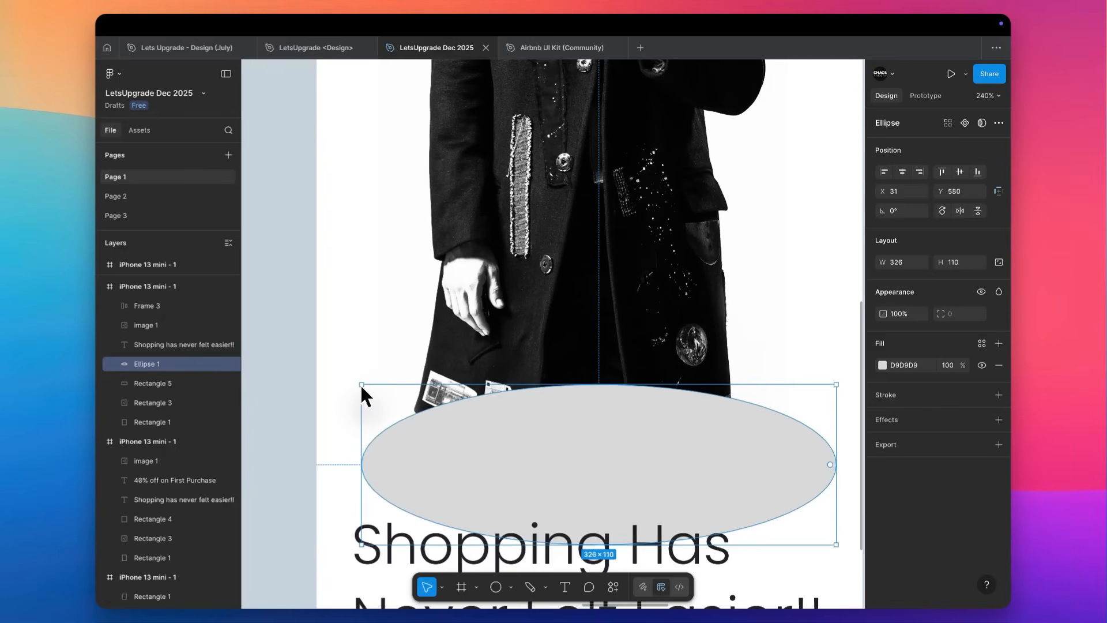
Fill the ellipse with black (000000) and apply a uniform layer blur of 100 to it.
click(882, 366)
drag(843, 389, 785, 555)
click(999, 420)
click(883, 441)
click(923, 442)
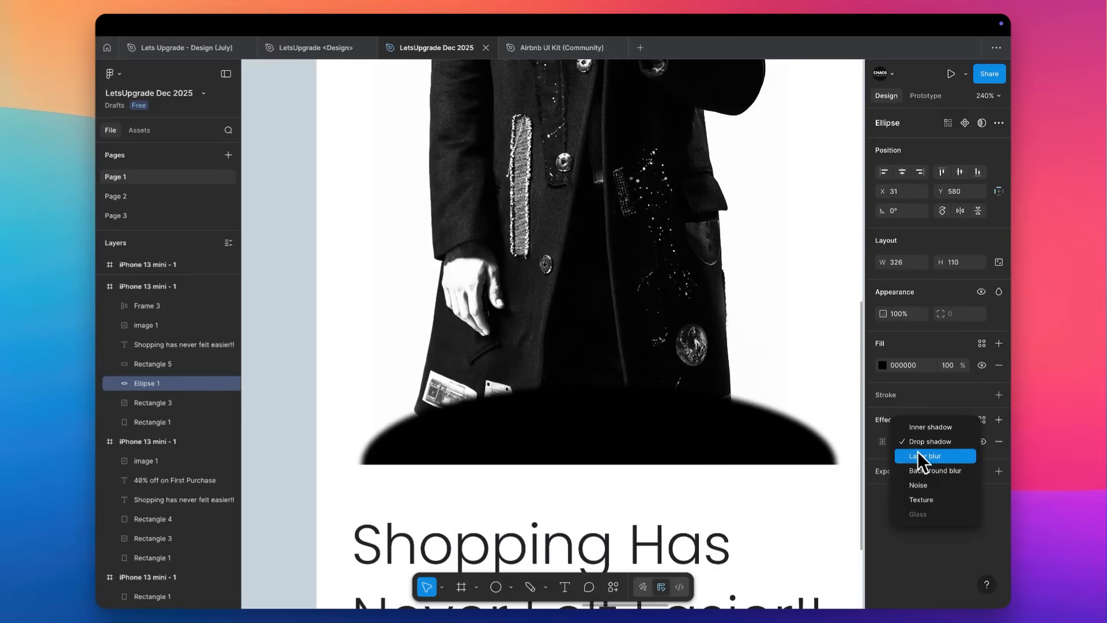
click(919, 456)
click(884, 444)
click(814, 488)
text(100)
key(Tab)
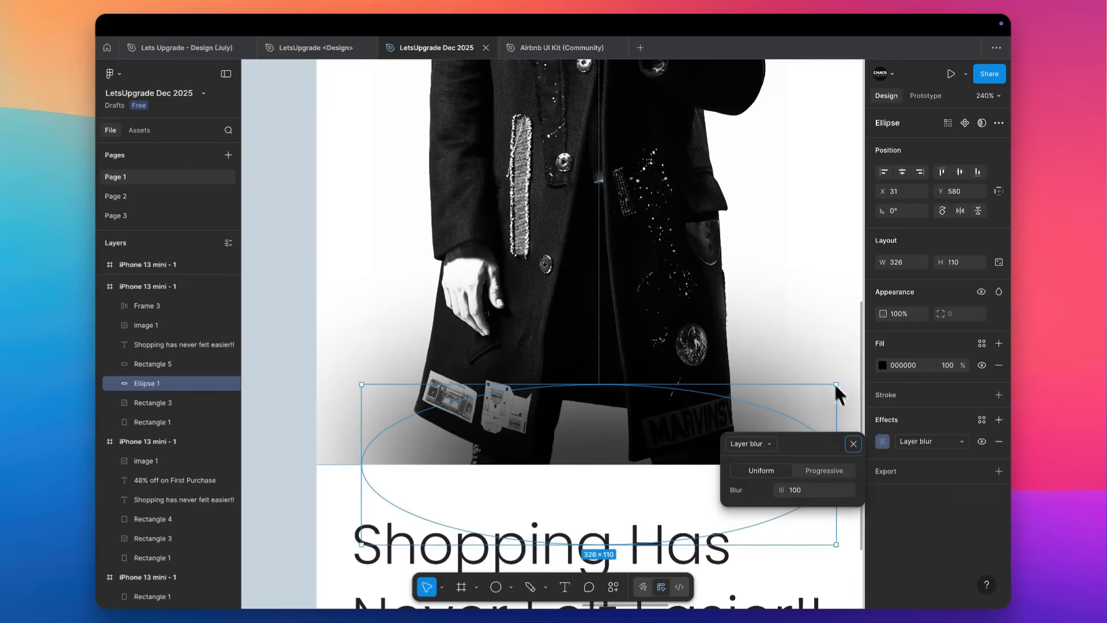
key(Escape)
key(Escape)
Try placing the blurred ellipse behind the model photo, and bring it back in front of the photo.
scroll(821, 283, down, 3)
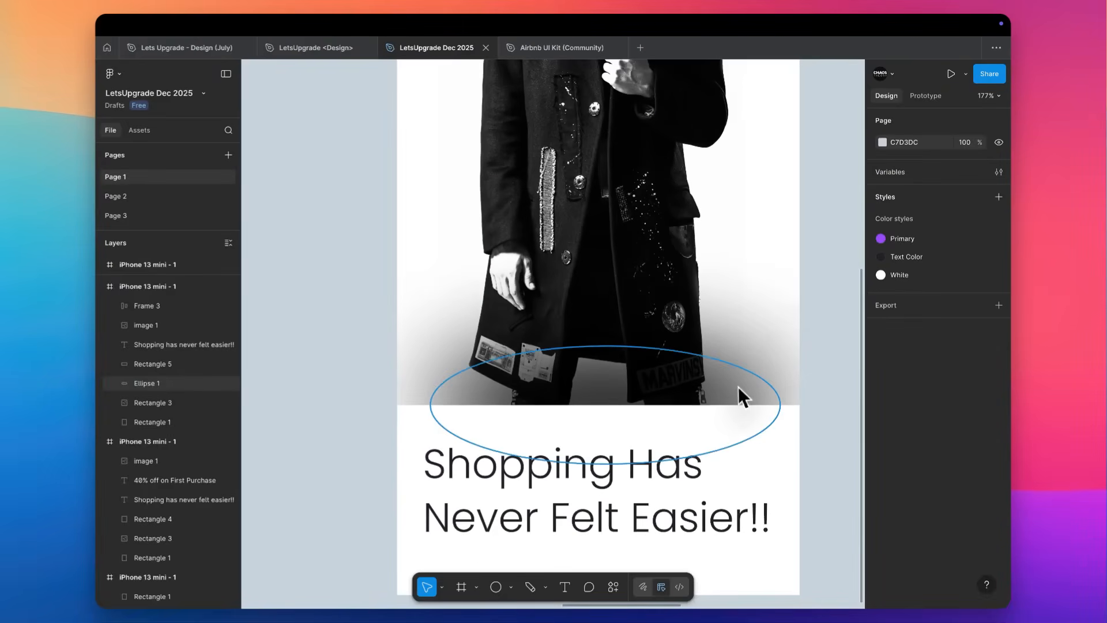
click(740, 386)
key(super+bracketleft)
key(super+bracketleft)
key(super+bracketright)
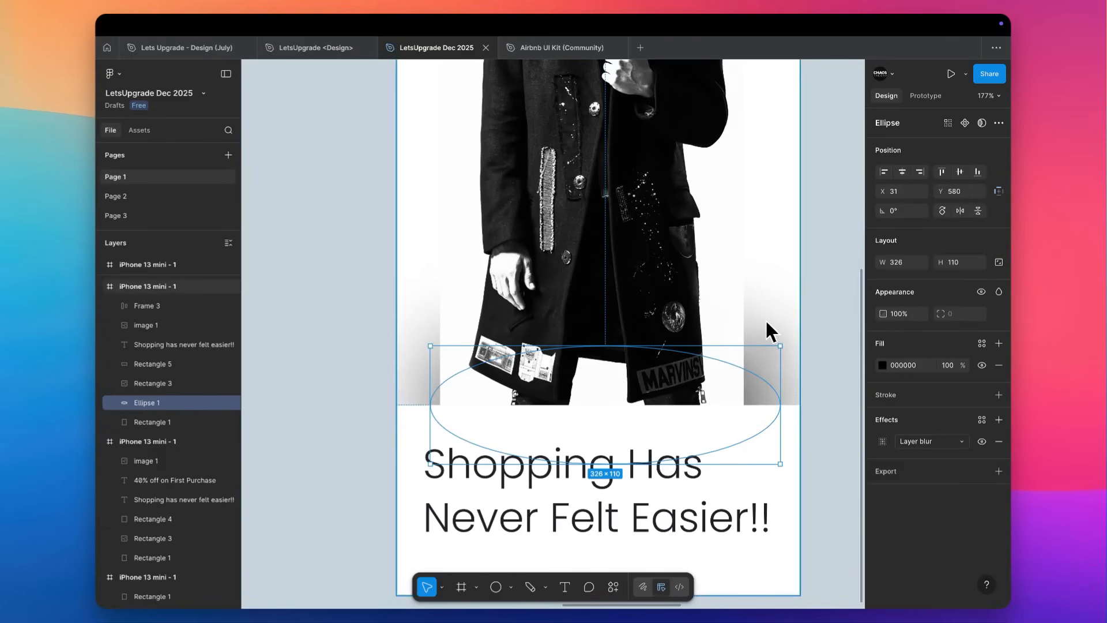
key(super+bracketright)
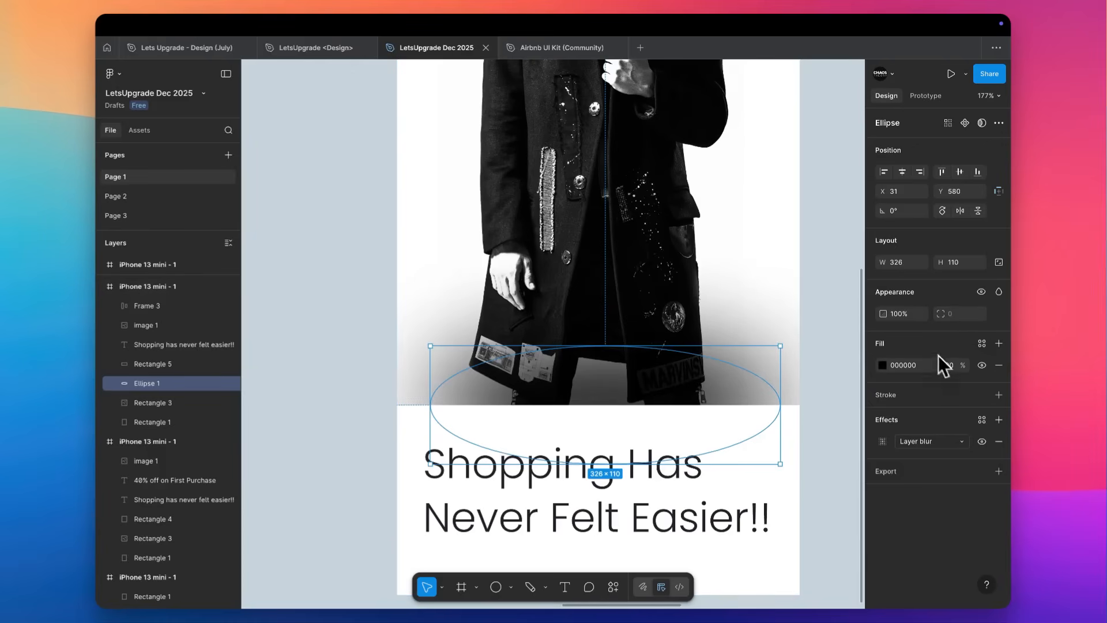
Set the blurred ellipse's fill opacity to 20% and review the softened shadow at the photo's base.
text(20)
key(Return)
click(828, 338)
scroll(827, 336, down, 5)
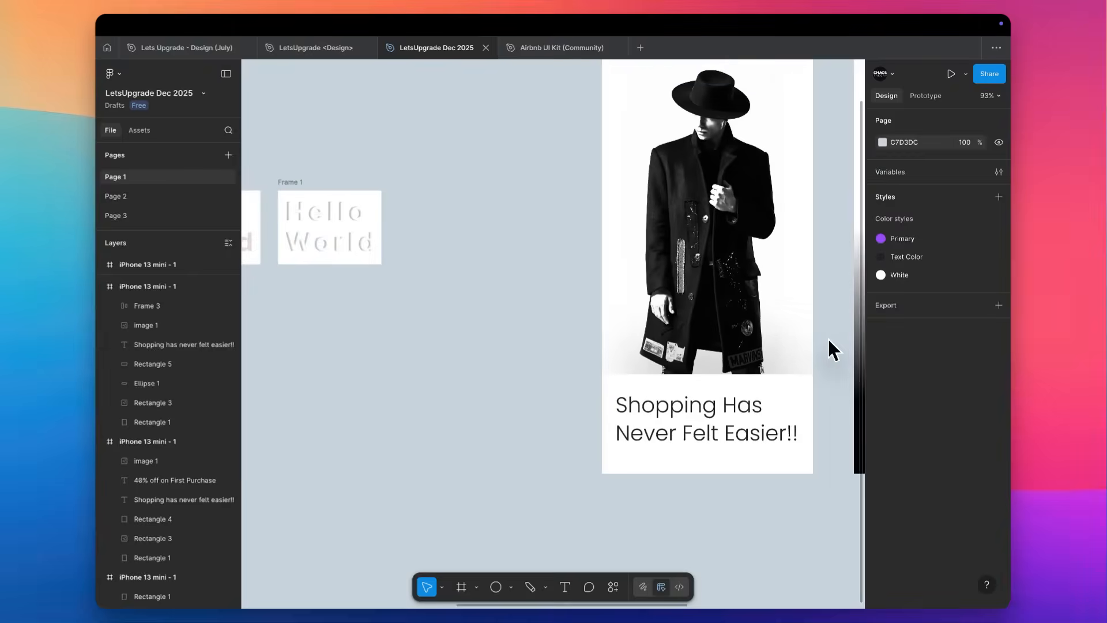
scroll(827, 337, right, 5)
scroll(827, 337, up, 2)
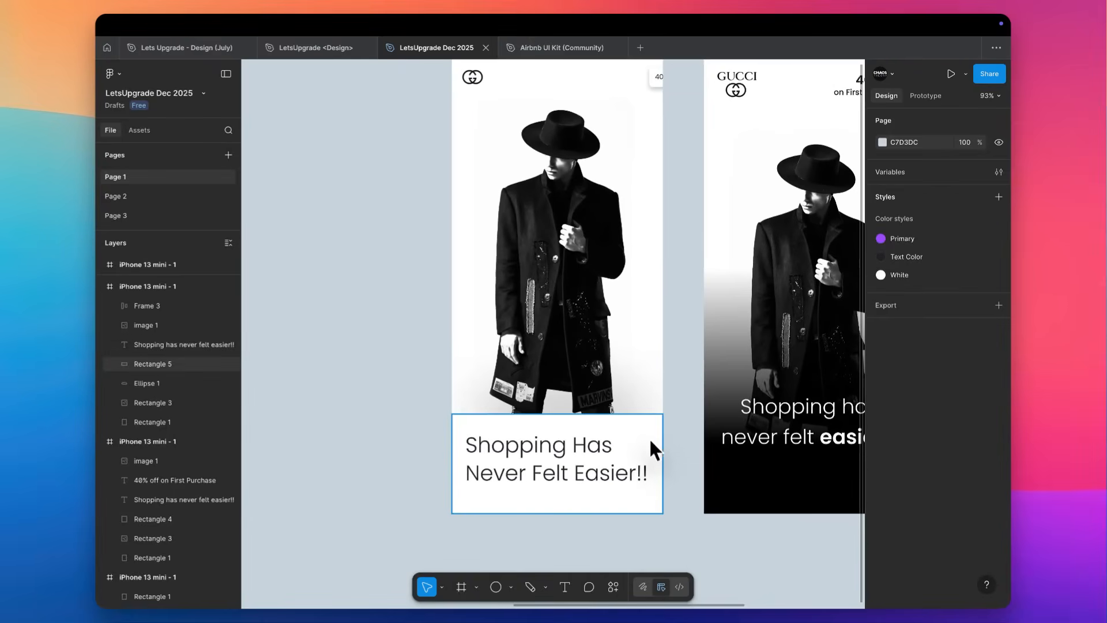
Recolour the panel under the coat black and the tagline near-white (FCFCFC) by sampling colours from the canvas.
click(652, 440)
key(i)
click(737, 493)
click(612, 478)
key(i)
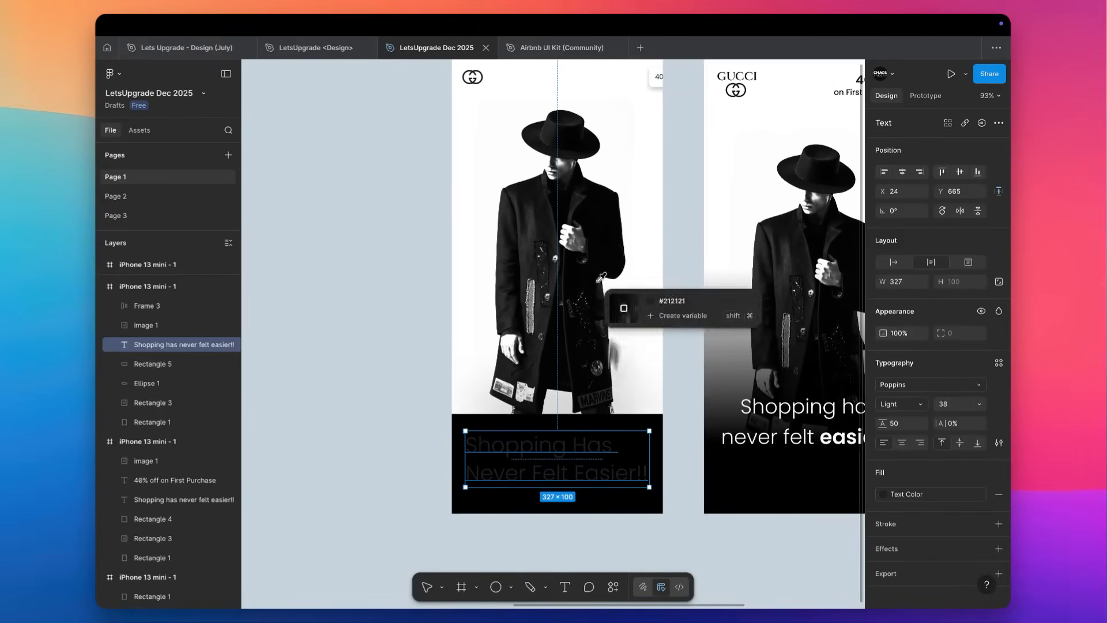
click(630, 116)
click(677, 248)
scroll(678, 250, right, 1)
scroll(678, 250, up, 2)
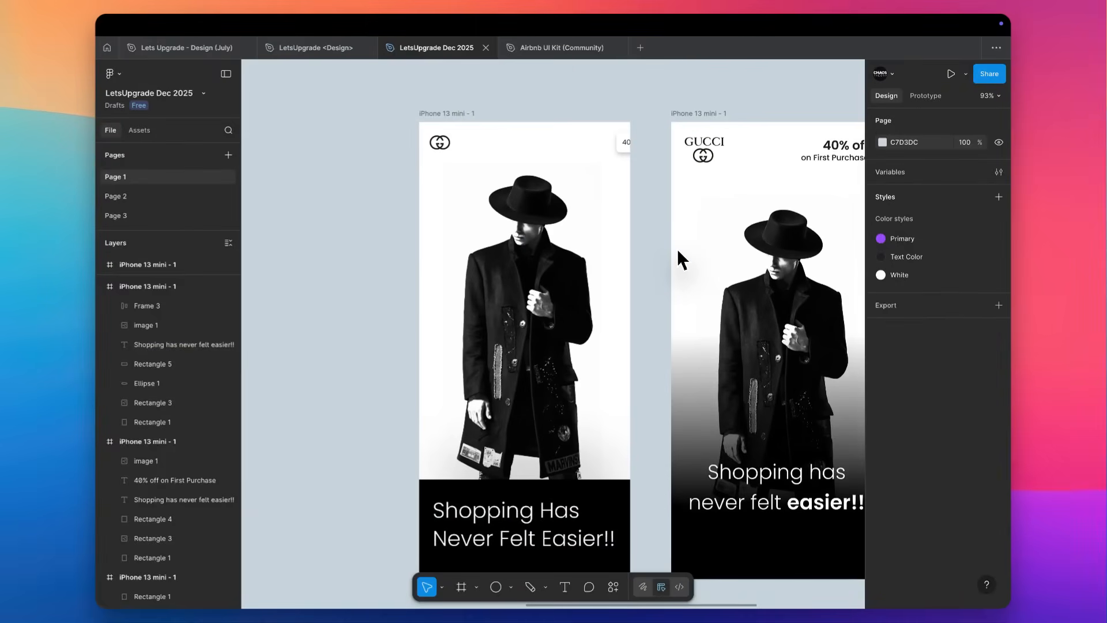
Scale the tagline down proportionally to a font size of about 28.47 and move it up to Y 652 in the black panel.
scroll(677, 248, down, 1)
scroll(469, 544, up, 5)
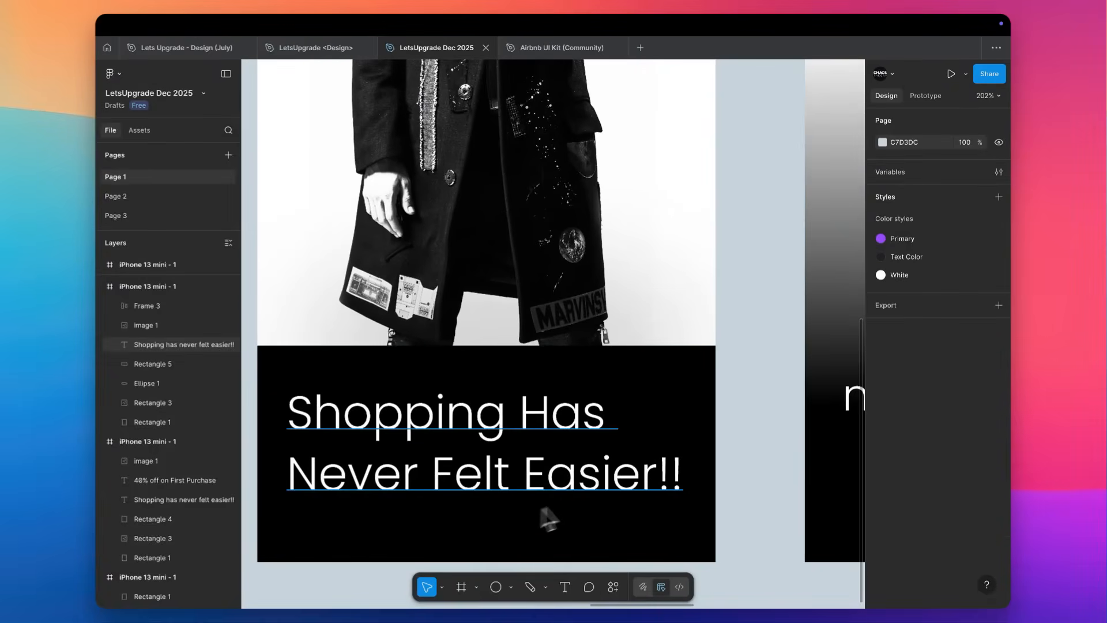
click(601, 500)
key(k)
mouse_move(687, 444)
mouse_down()
mouse_move(590, 457)
mouse_move(692, 455)
mouse_up()
key(v)
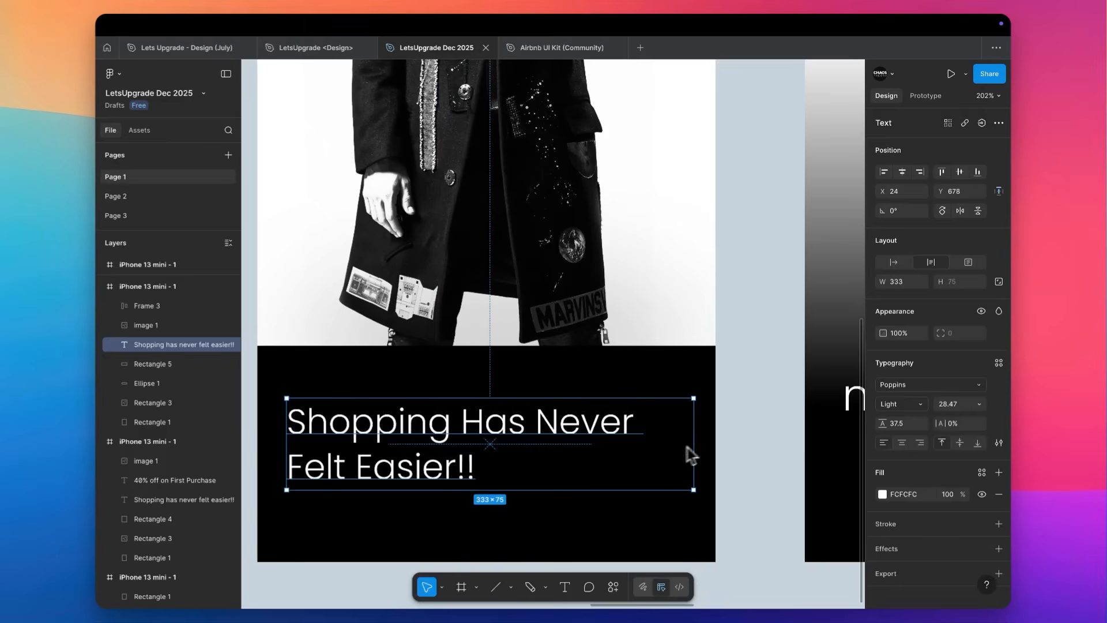
drag(485, 436, 480, 411)
scroll(479, 411, left, 3)
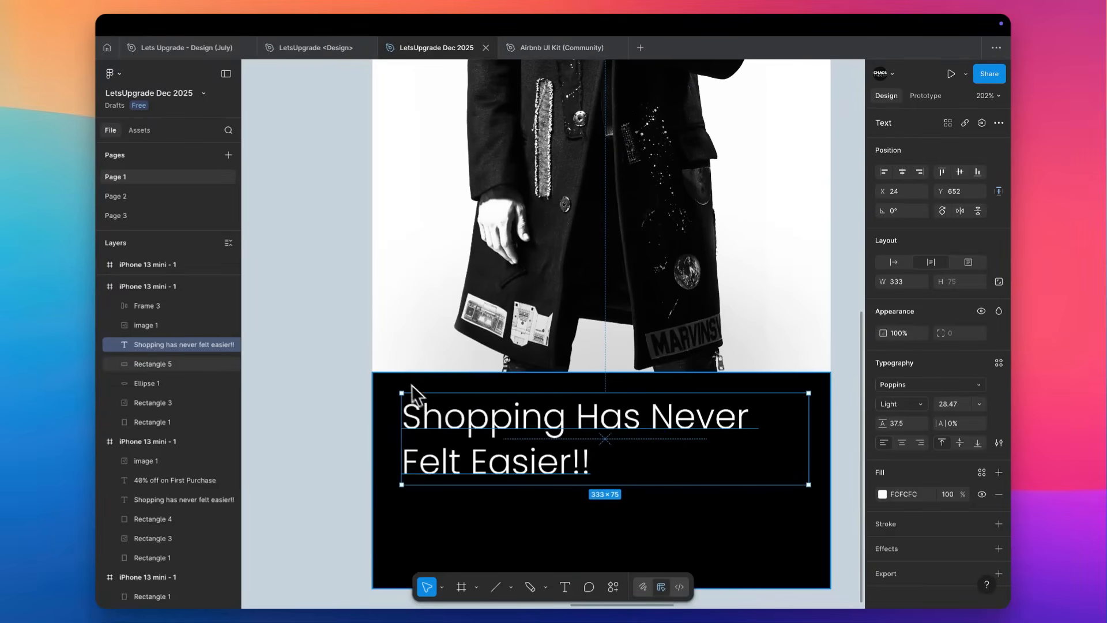
Copy the purple Login button from the third screen into the first screen's black panel, centred below the tagline at Y 738.
scroll(403, 374, down, 4)
scroll(407, 434, down, 8)
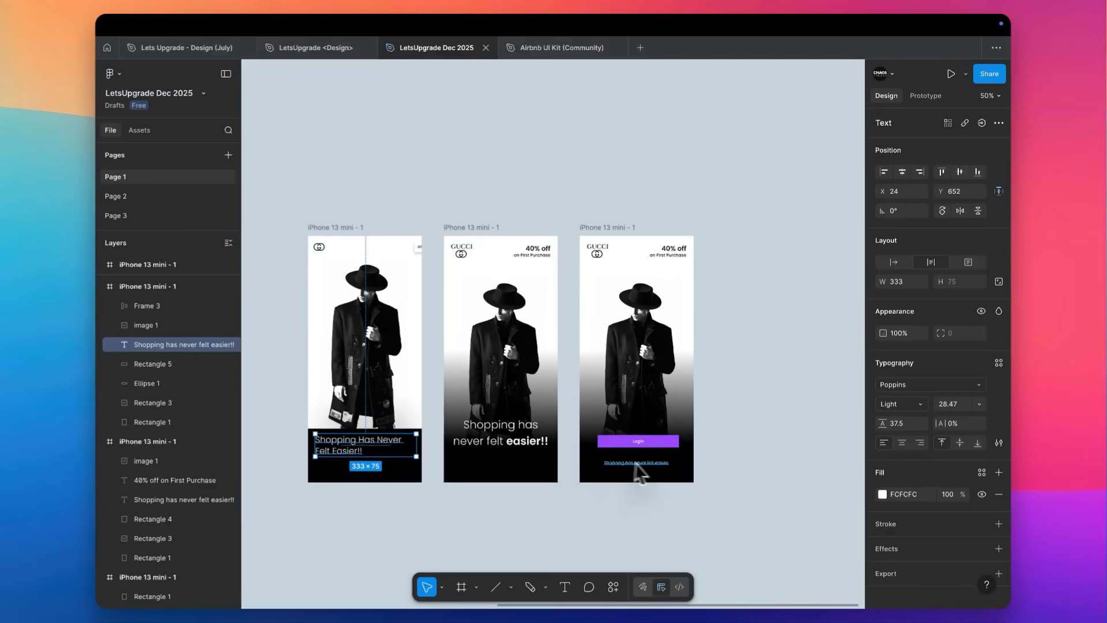
click(674, 444)
drag(663, 449, 386, 473)
scroll(385, 474, up, 2)
scroll(387, 474, up, 3)
click(902, 171)
scroll(585, 427, up, 1)
scroll(586, 427, up, 3)
drag(466, 457, 443, 457)
scroll(442, 450, right, 1)
scroll(441, 449, up, 3)
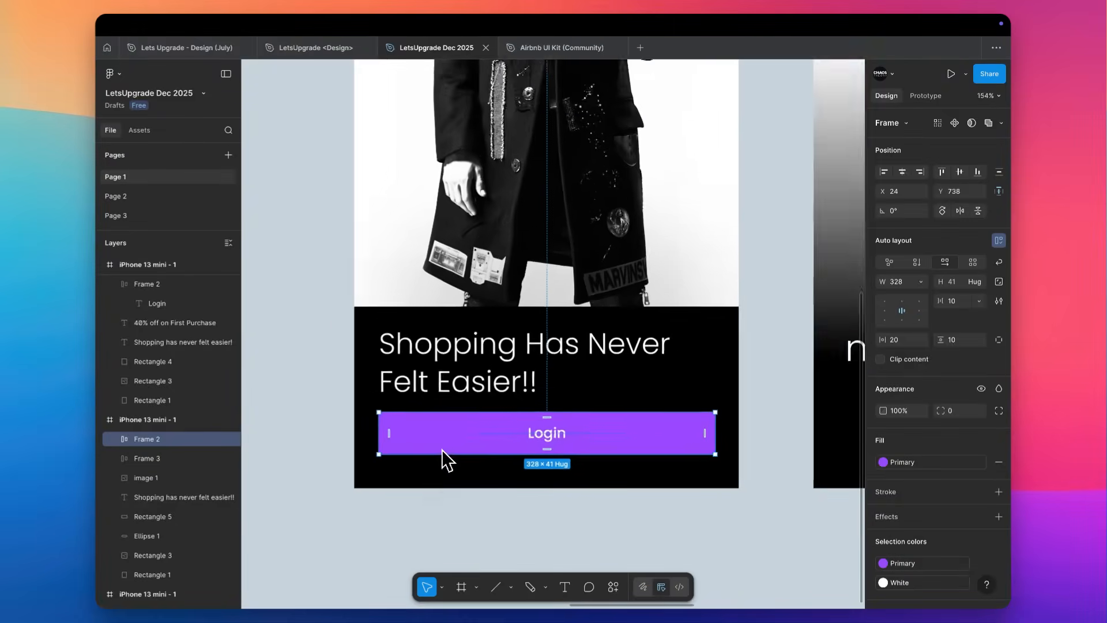
Set the case of the first screen's tagline to lower case.
scroll(442, 448, down, 3)
click(464, 395)
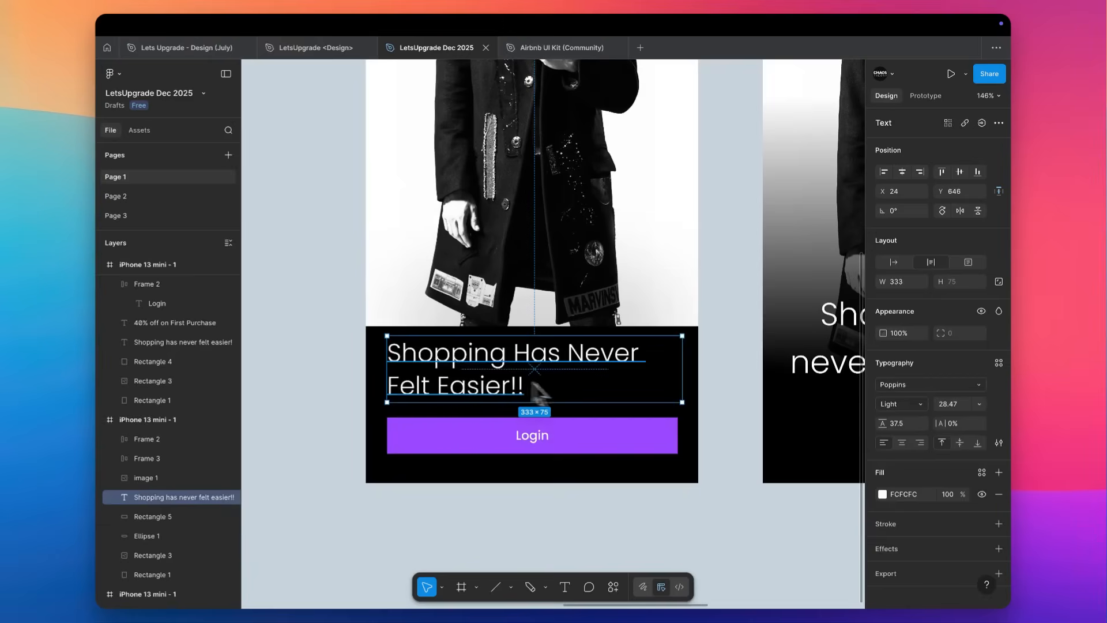
scroll(564, 428, up, 3)
scroll(563, 428, down, 2)
scroll(563, 428, left, 1)
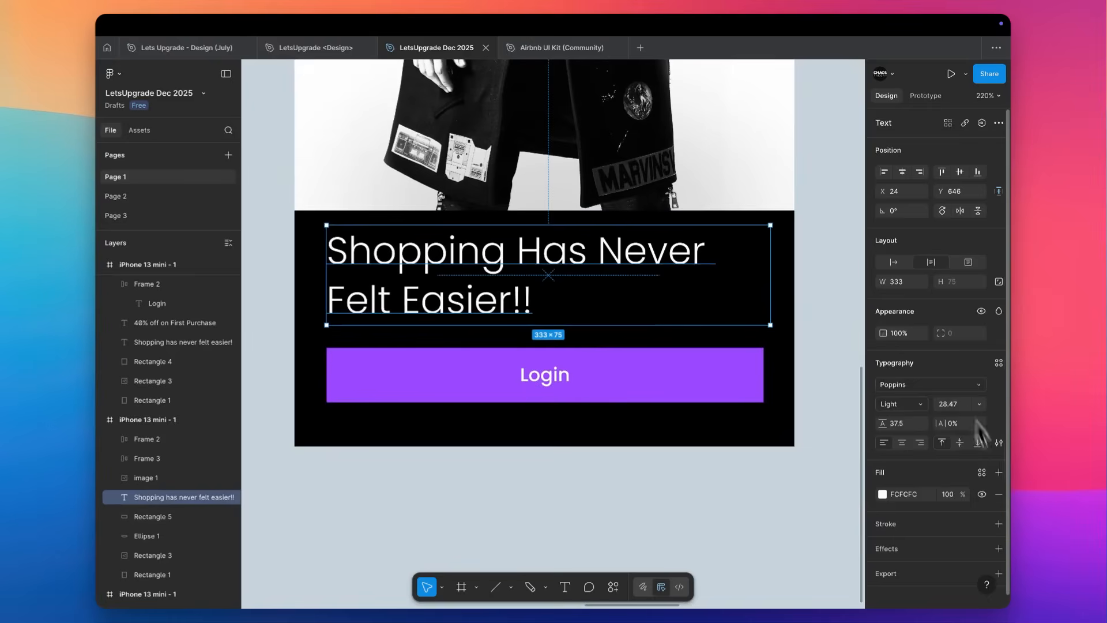
click(999, 442)
click(820, 452)
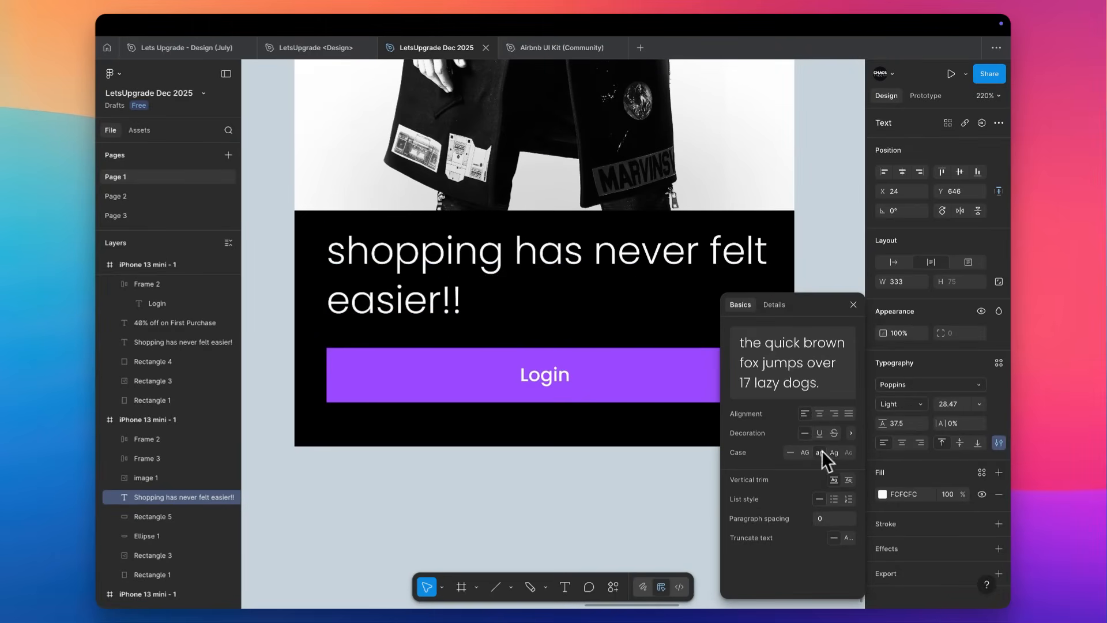
Set the tagline's font weight to Regular and its size to 26.47.
click(905, 407)
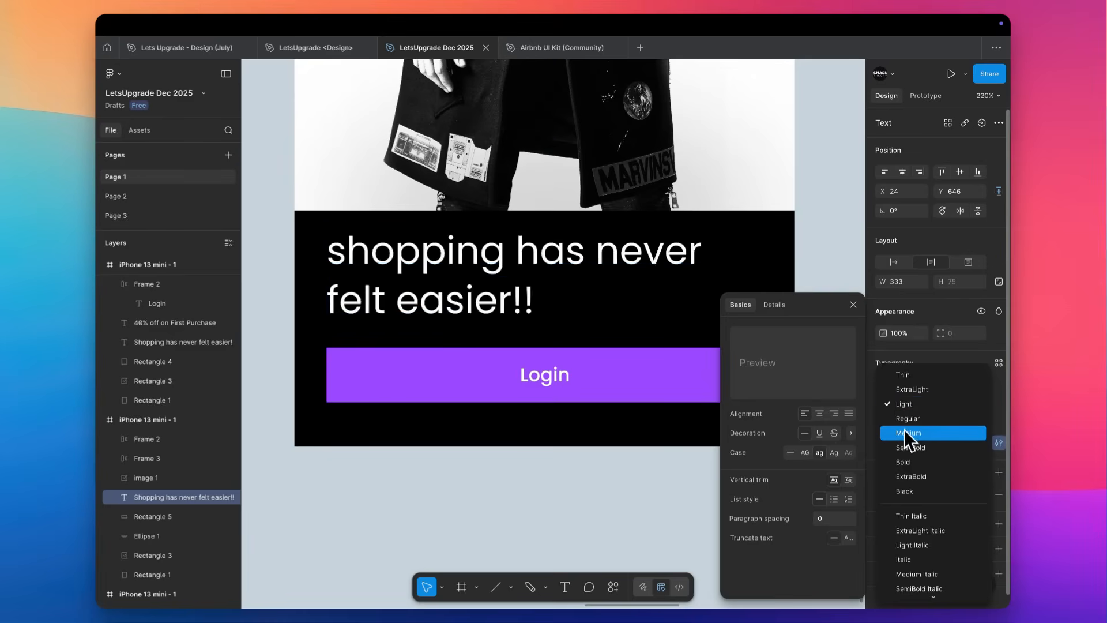
click(905, 418)
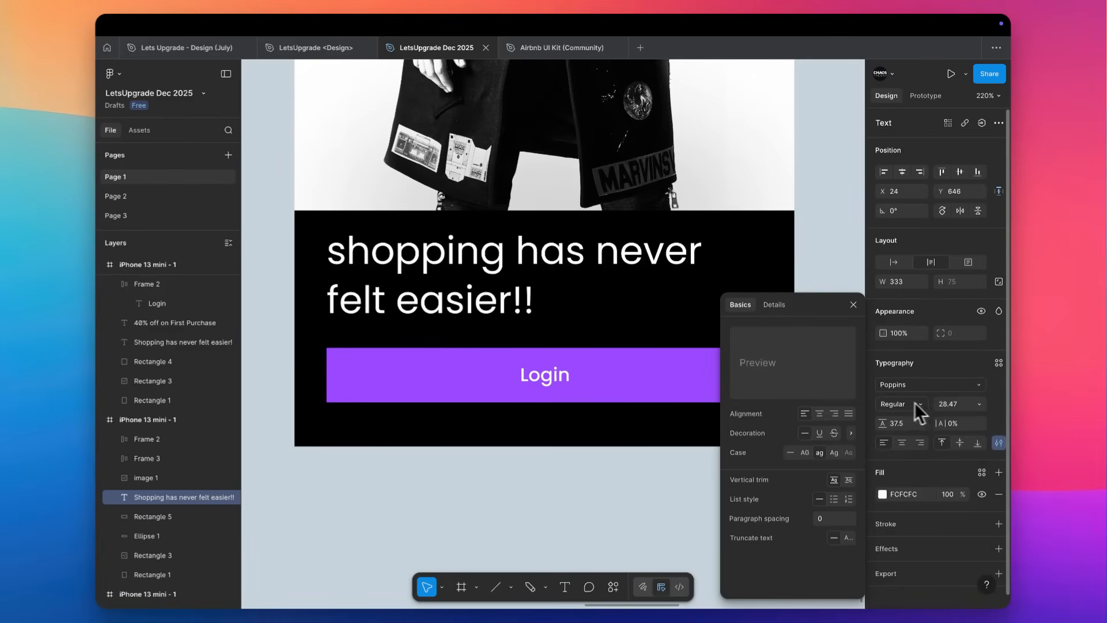
key(Down)
key(Down)
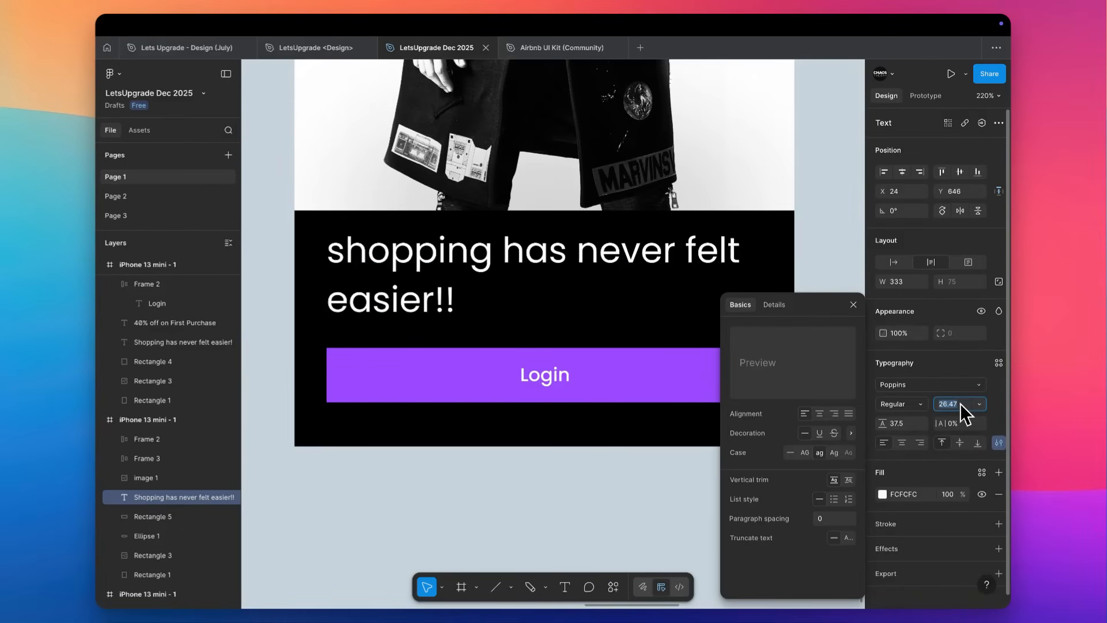
click(513, 557)
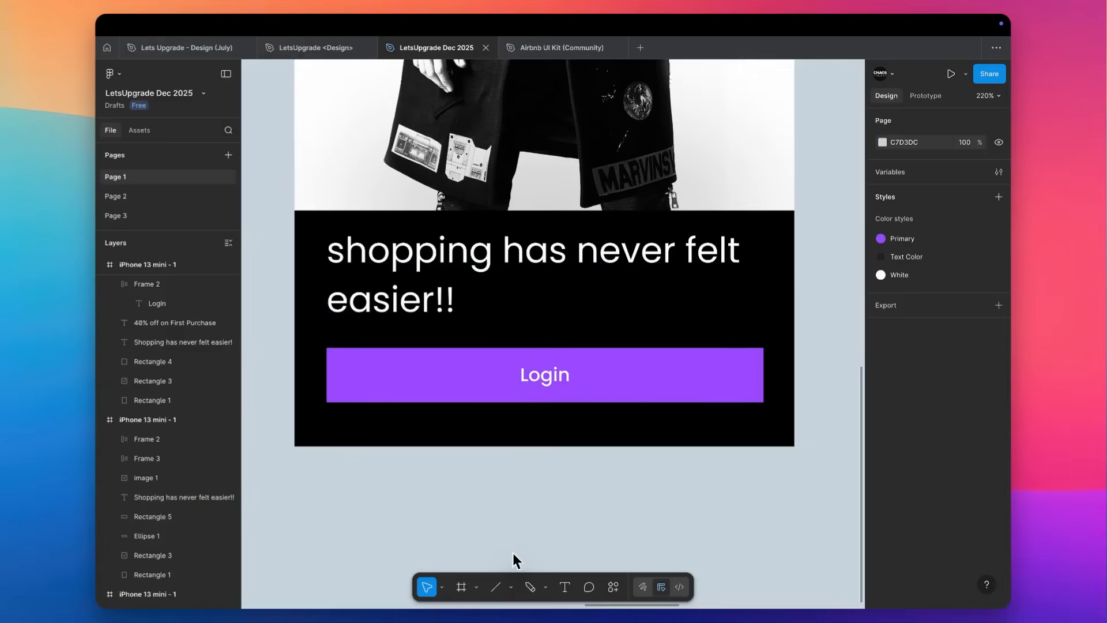
Search the computer for "chevron" and import chevron-right-regular.svg onto the empty canvas below the screens.
scroll(513, 552, down, 3)
scroll(477, 524, down, 1)
scroll(477, 524, right, 1)
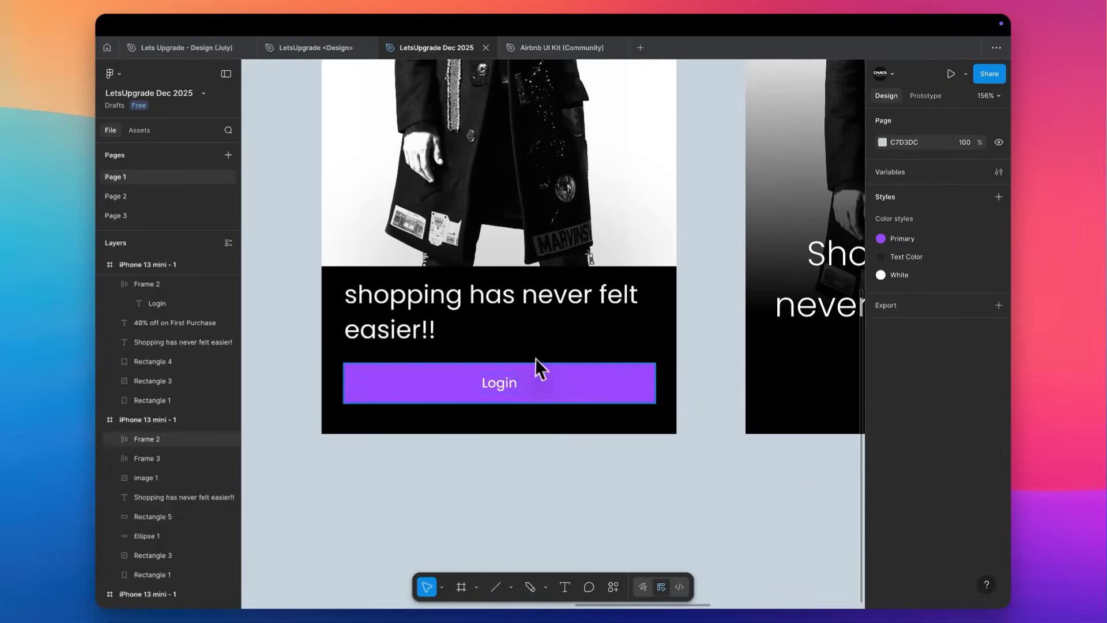
scroll(535, 371, up, 5)
key(super+shift+k)
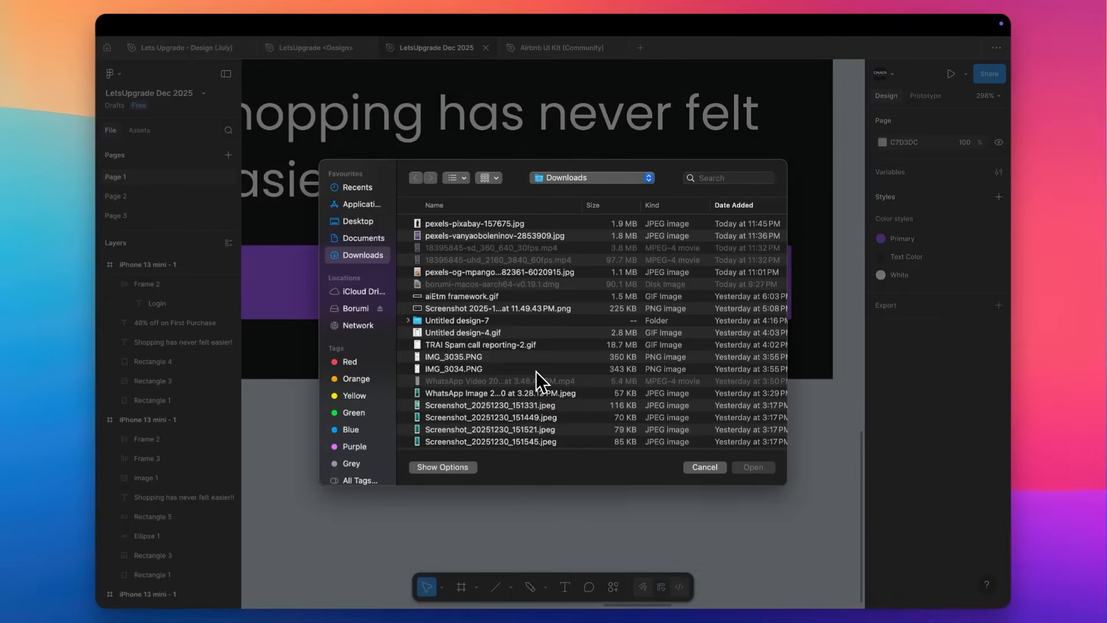
click(725, 172)
text(chevron)
key(Return)
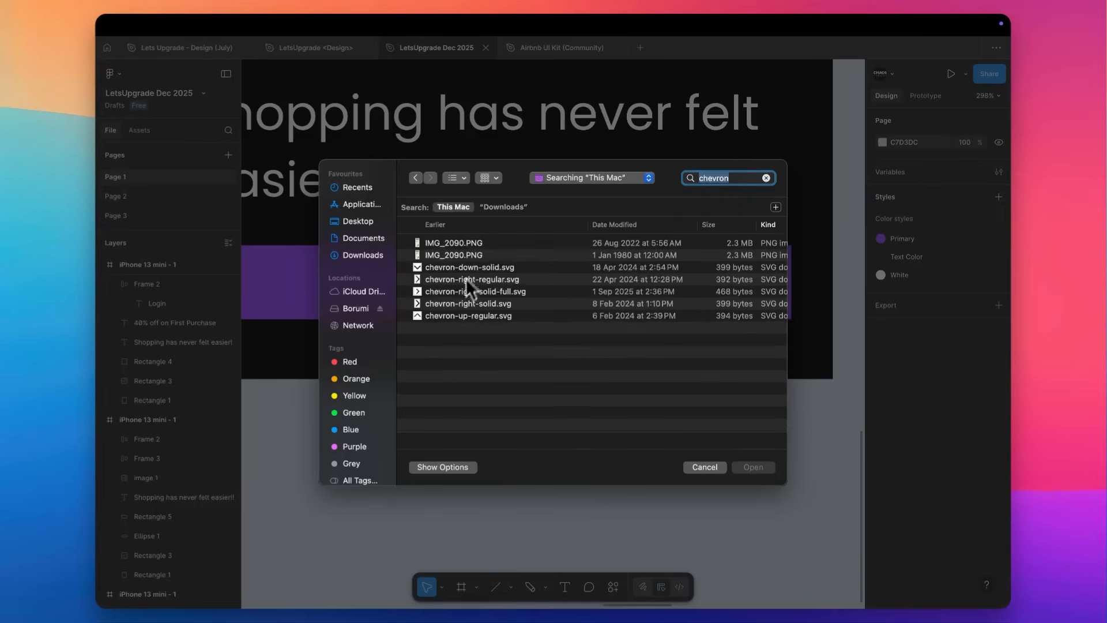
double_click(444, 277)
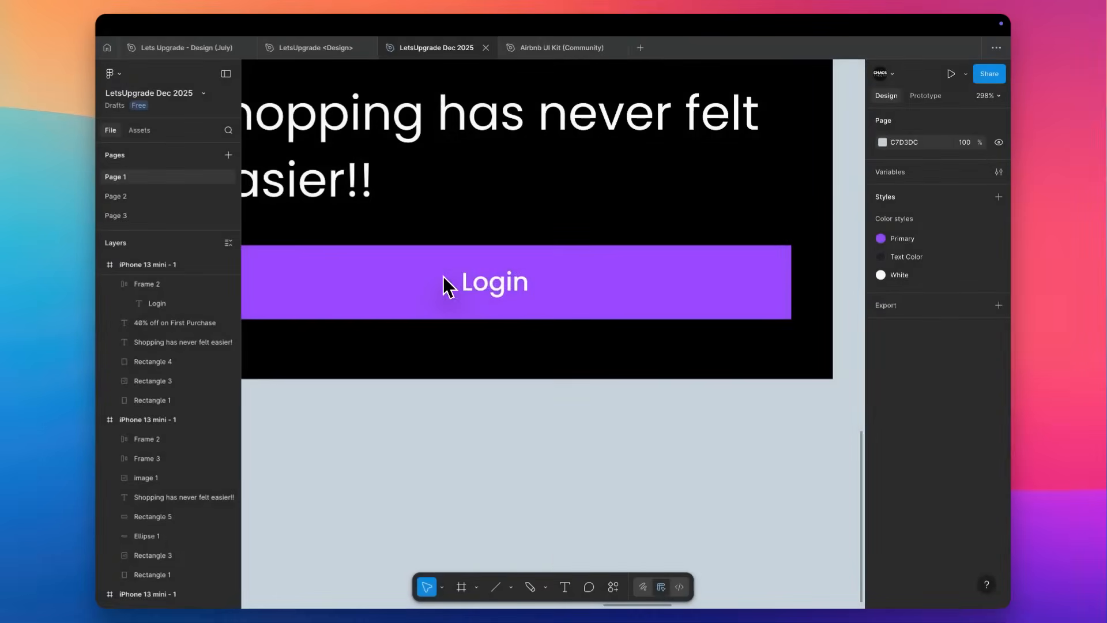
scroll(443, 276, down, 3)
scroll(456, 323, down, 3)
click(470, 362)
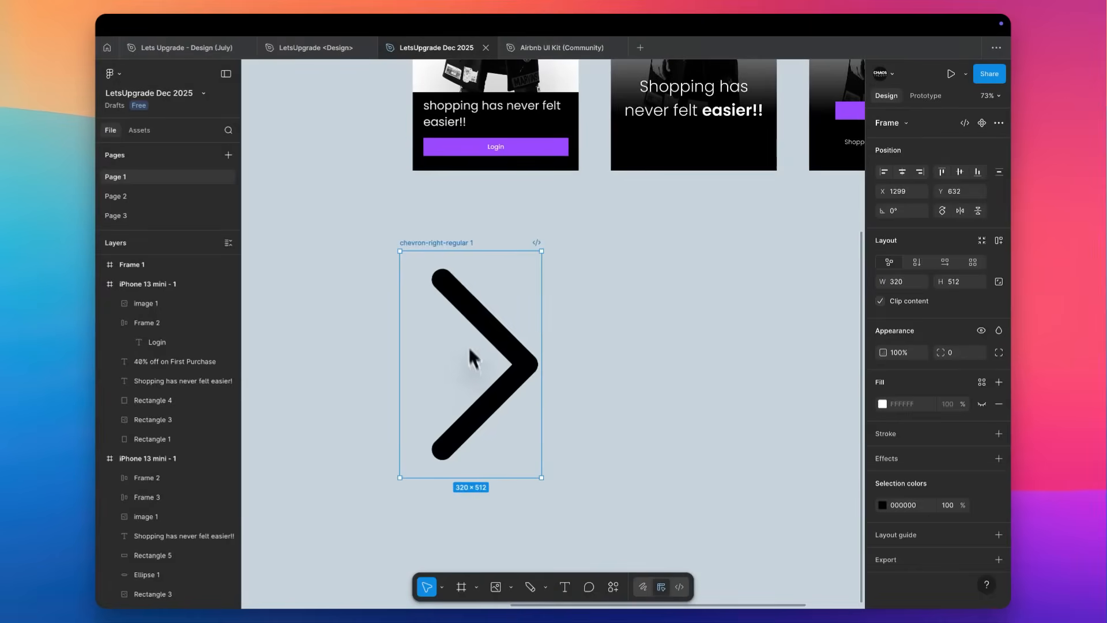
Scale the chevron down to 15 × 24 and move it into the first screen's Login button after the label.
drag(452, 251, 453, 254)
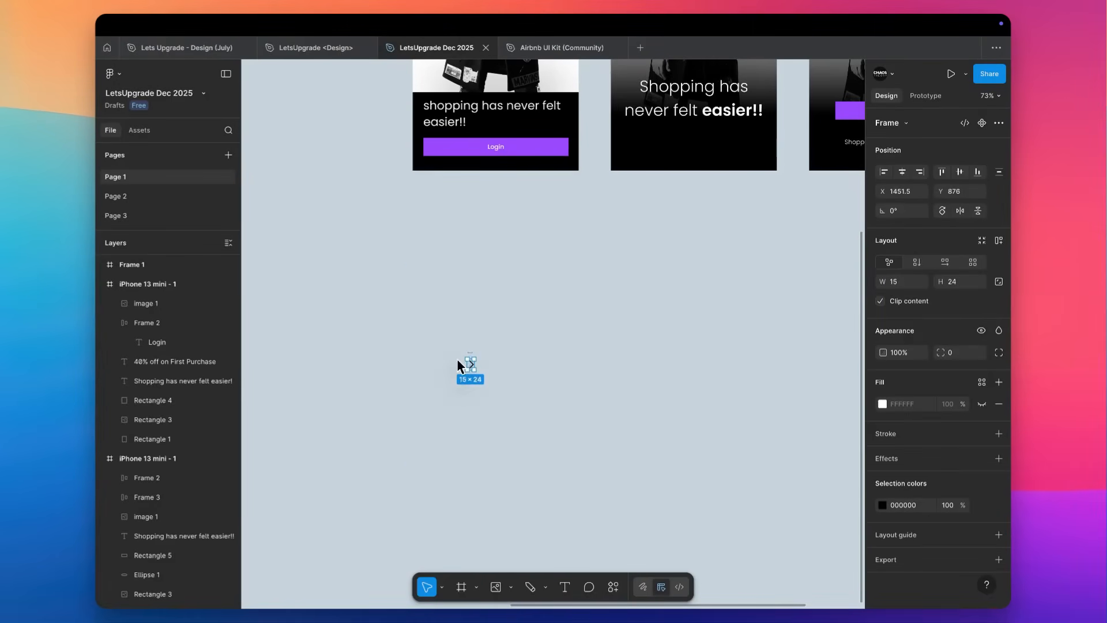
key(Delete)
scroll(456, 358, up, 5)
scroll(456, 358, up, 4)
scroll(507, 167, up, 6)
click(516, 208)
key(ctrl+z)
scroll(516, 206, up, 3)
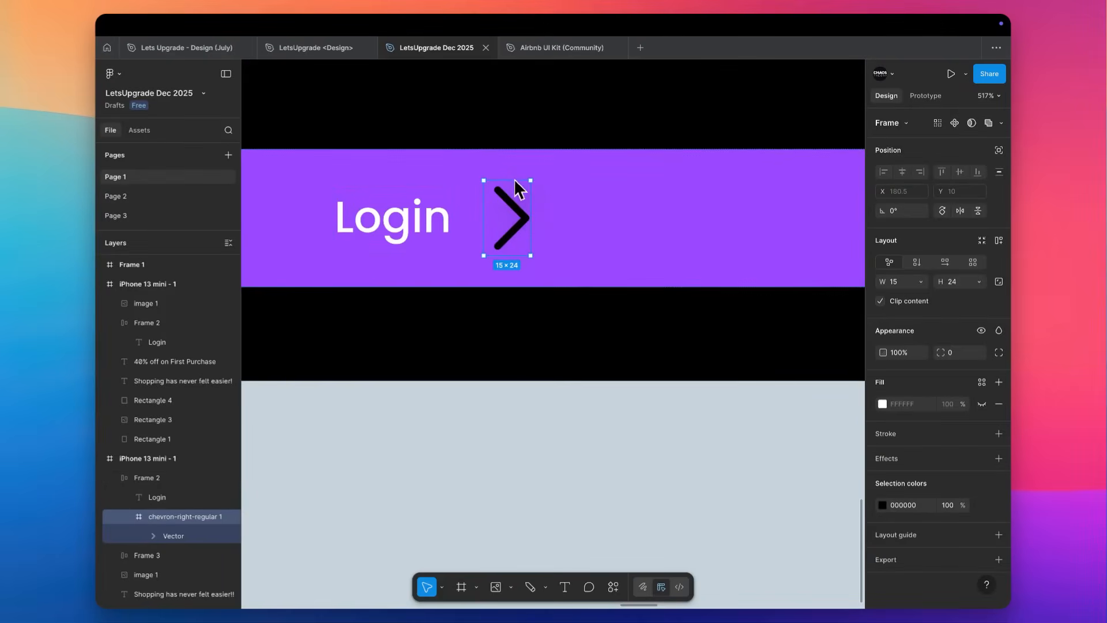
Scale the chevron in the Login button to 8.75 × 14 and apply the White colour style to it.
drag(514, 189, 514, 192)
key(ctrl+z)
key(k)
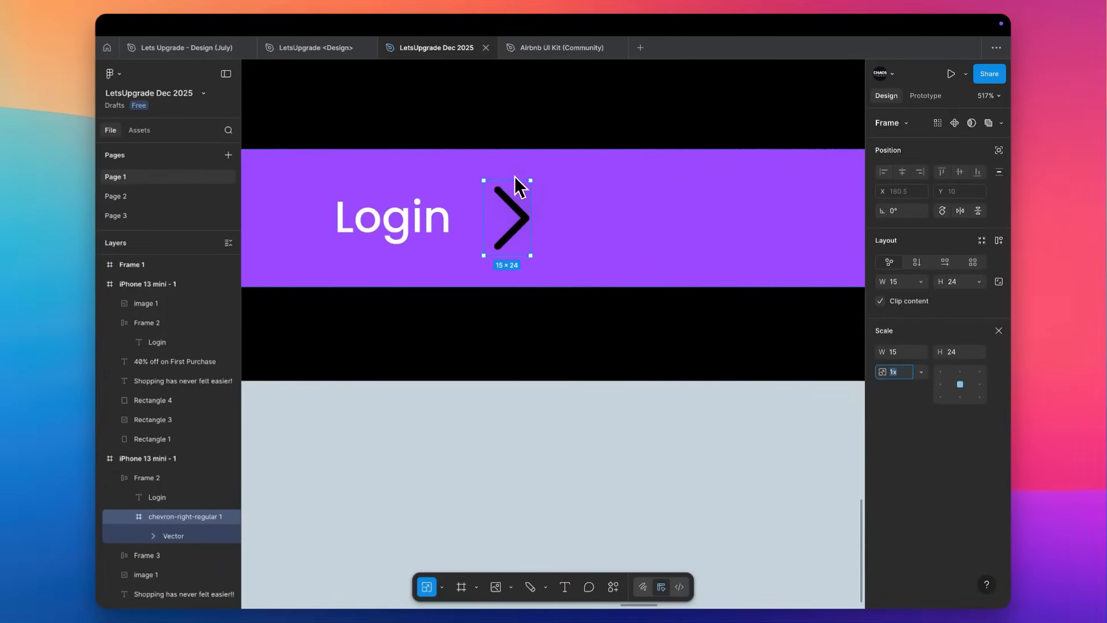
drag(515, 178, 517, 196)
key(v)
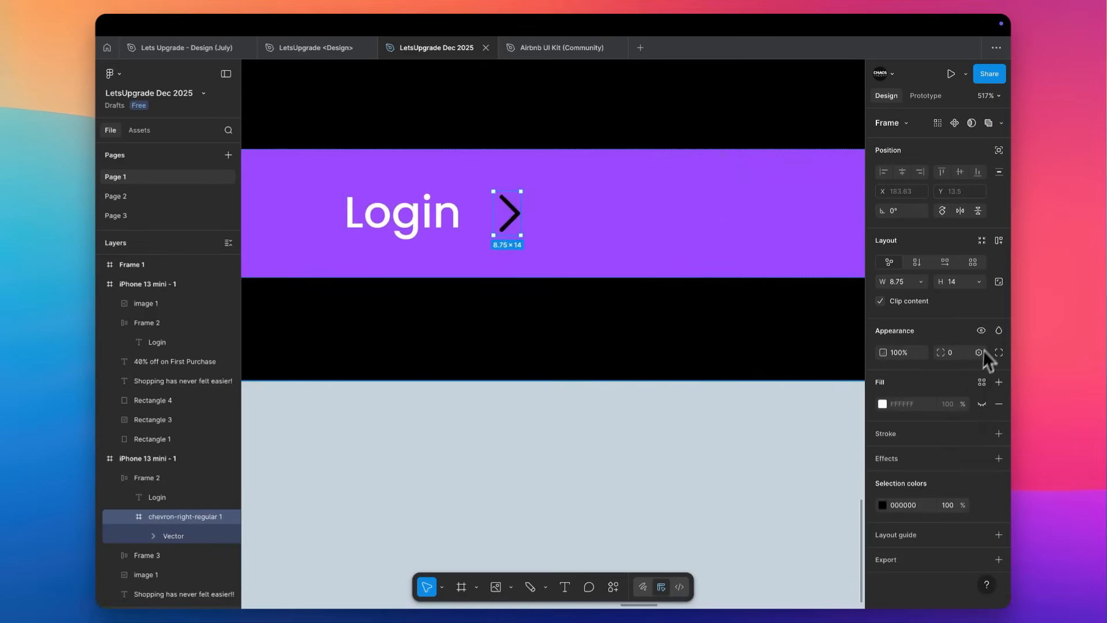
click(982, 506)
click(805, 475)
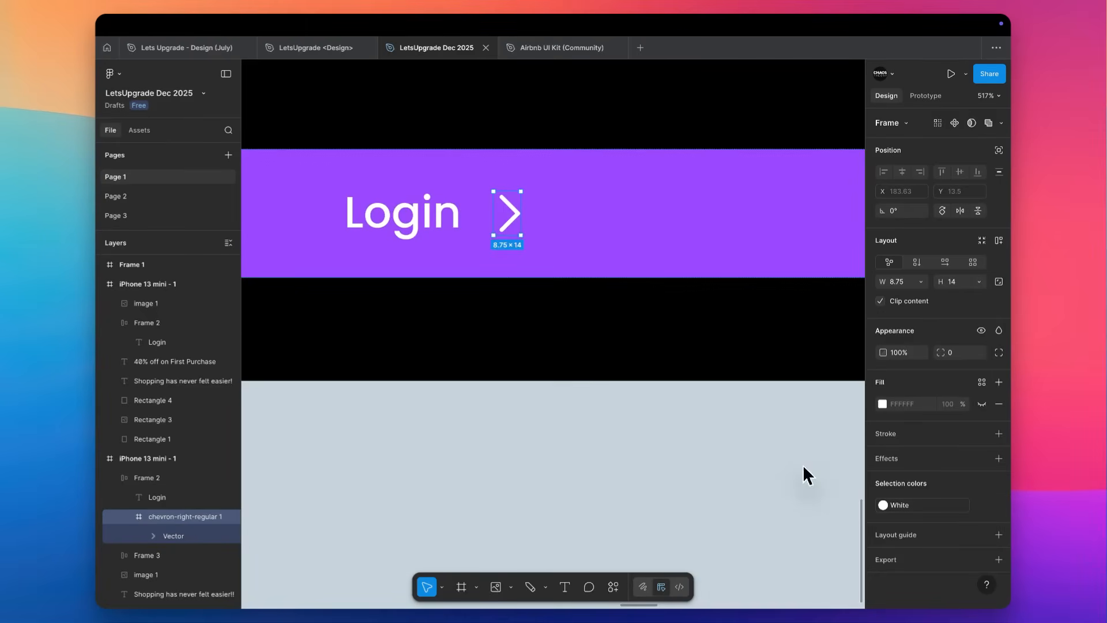
Extend the black panel's upper edge to Y 623, making the panel 375 × 189.
scroll(500, 444, down, 10)
scroll(500, 444, down, 5)
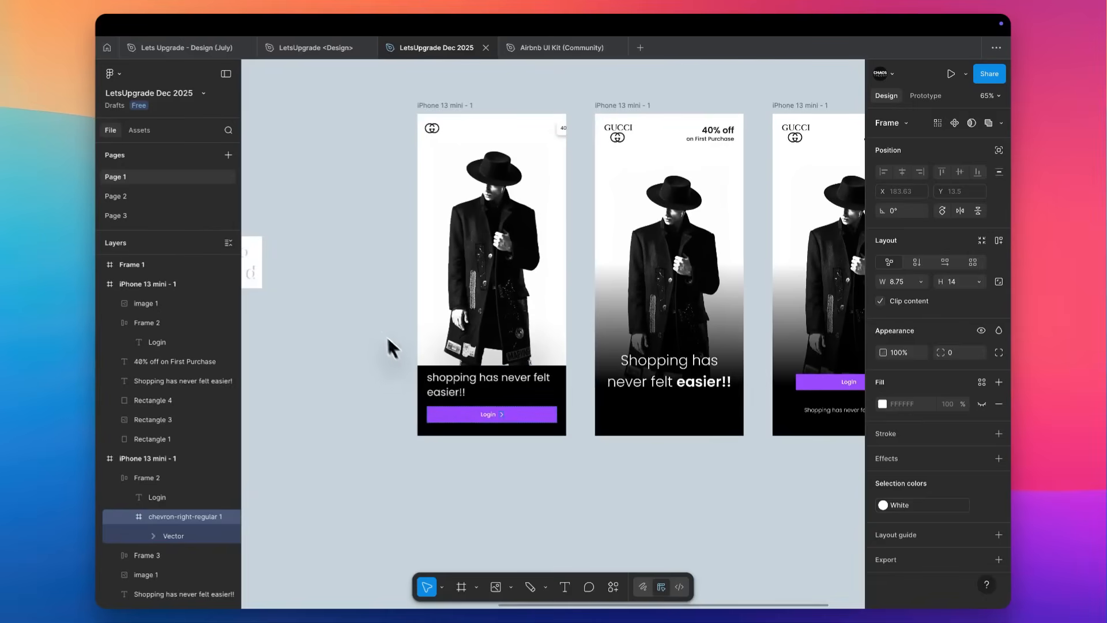
click(379, 329)
scroll(379, 330, up, 3)
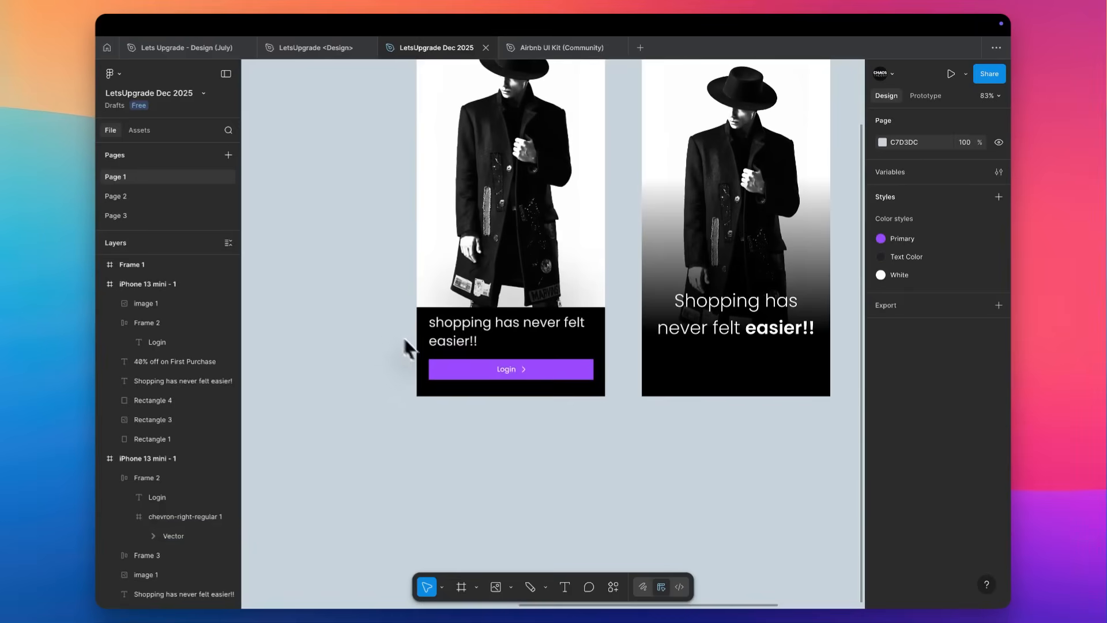
click(424, 352)
scroll(425, 353, up, 5)
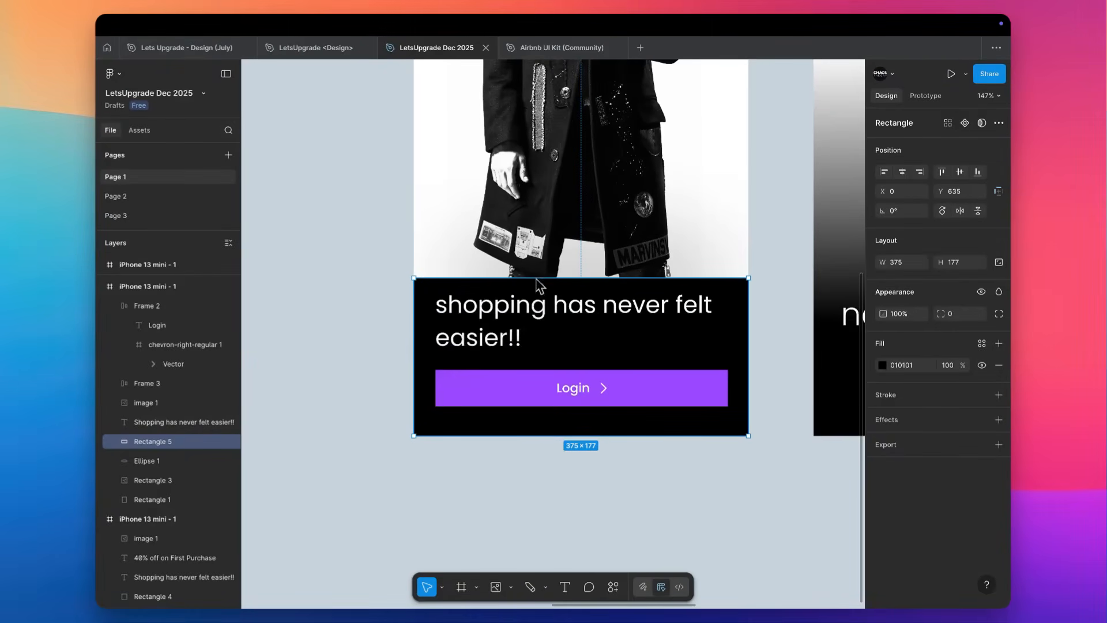
drag(537, 280, 536, 270)
Duplicate the first screen's frame and place the copy to its left at X 862, Y -362.
scroll(535, 268, down, 3)
scroll(535, 267, down, 3)
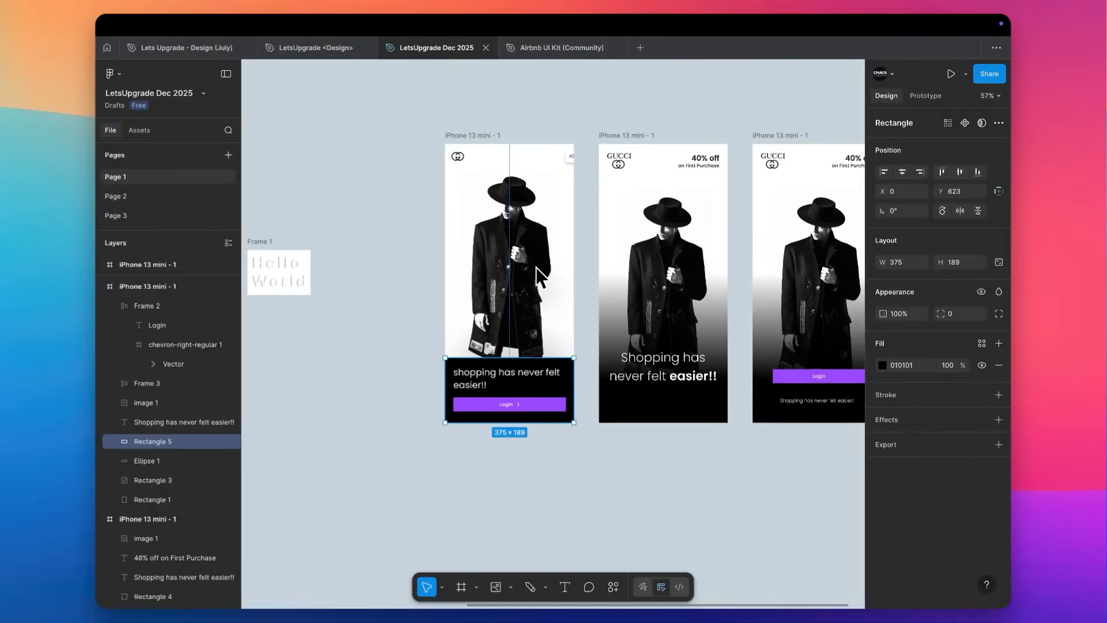
scroll(435, 282, left, 5)
scroll(403, 260, left, 2)
scroll(404, 259, up, 1)
drag(549, 240, 379, 343)
drag(429, 293, 290, 135)
scroll(507, 162, right, 2)
scroll(528, 167, up, 1)
drag(642, 181, 483, 183)
scroll(481, 183, up, 5)
scroll(481, 184, down, 3)
scroll(481, 183, right, 1)
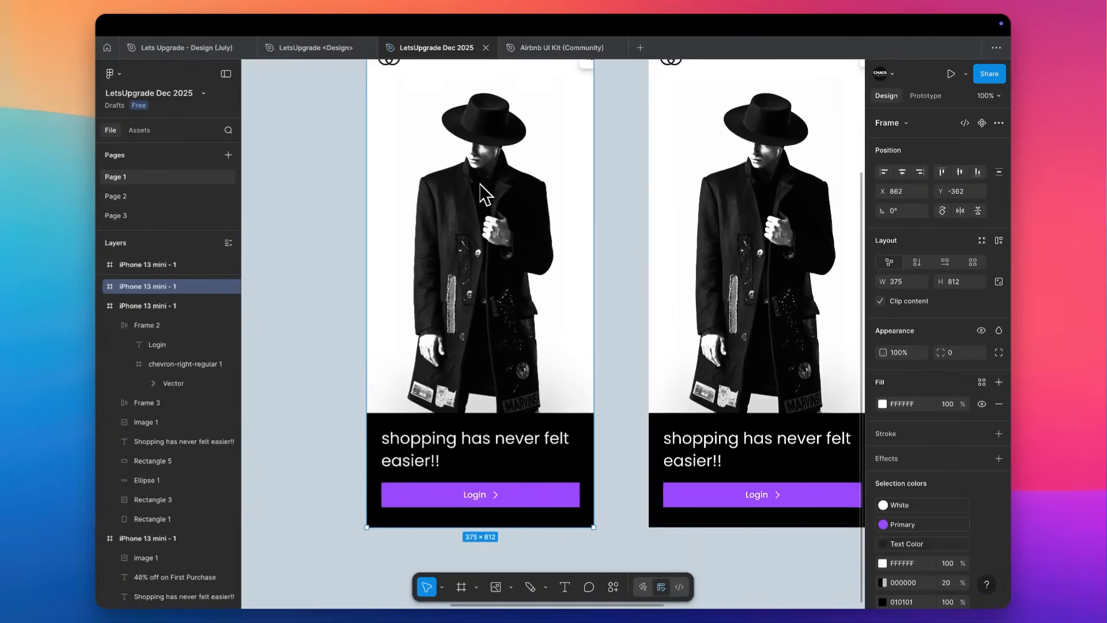
Delete the black panel from the duplicated screen and move its tagline up to Y 120 by the hat.
click(386, 432)
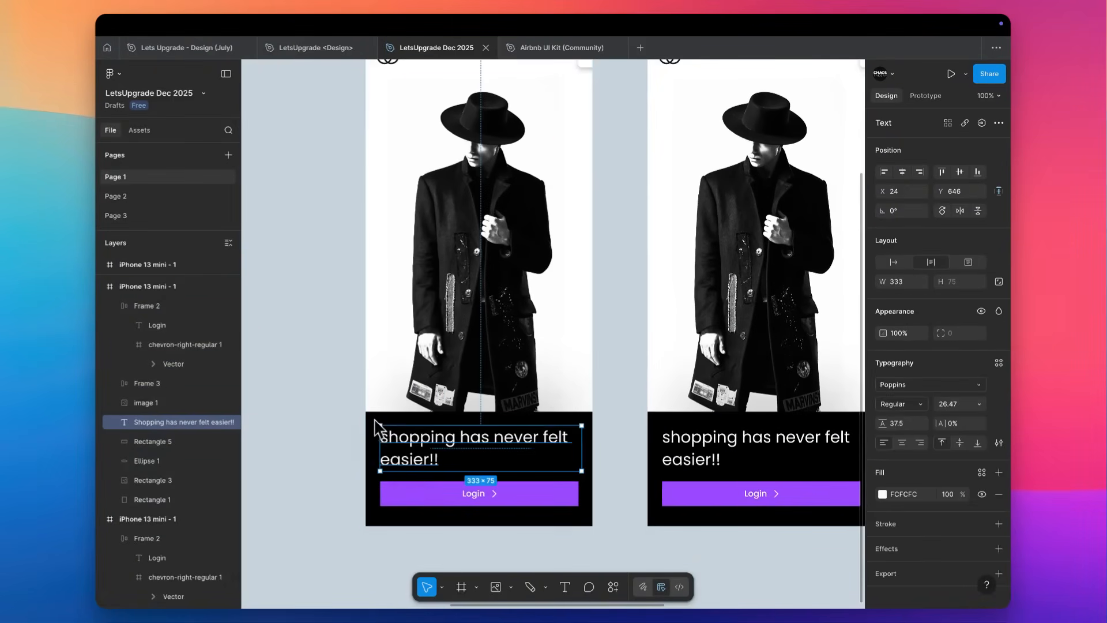
click(367, 430)
key(Delete)
drag(404, 427, 420, 136)
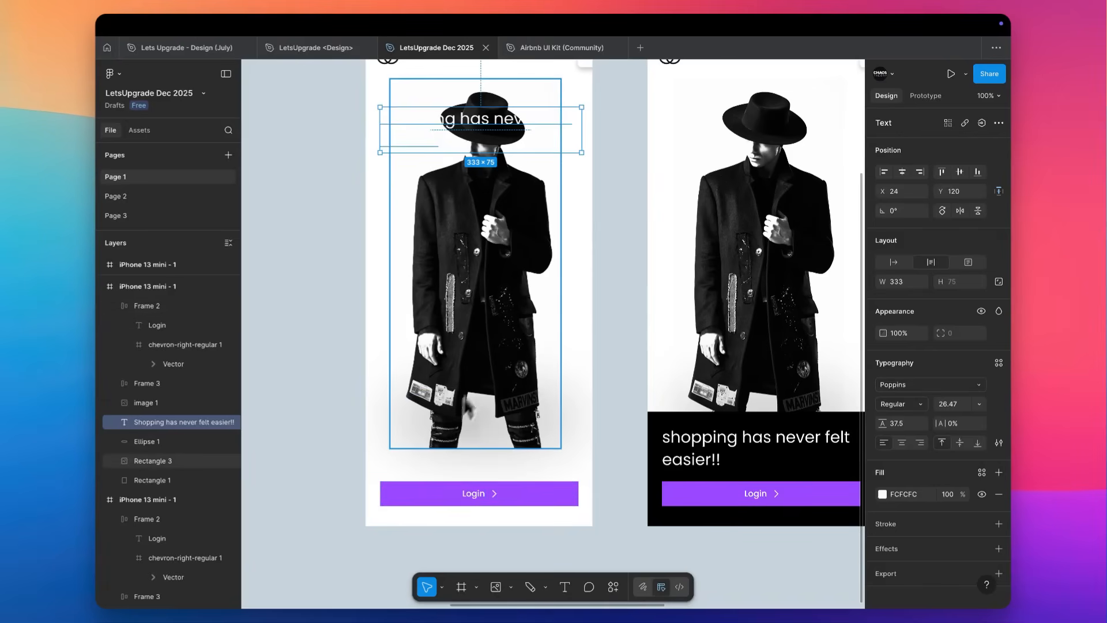
Move the duplicated screen's model photo down to Y 148 and delete the blurred ellipse shadow.
drag(485, 350, 493, 358)
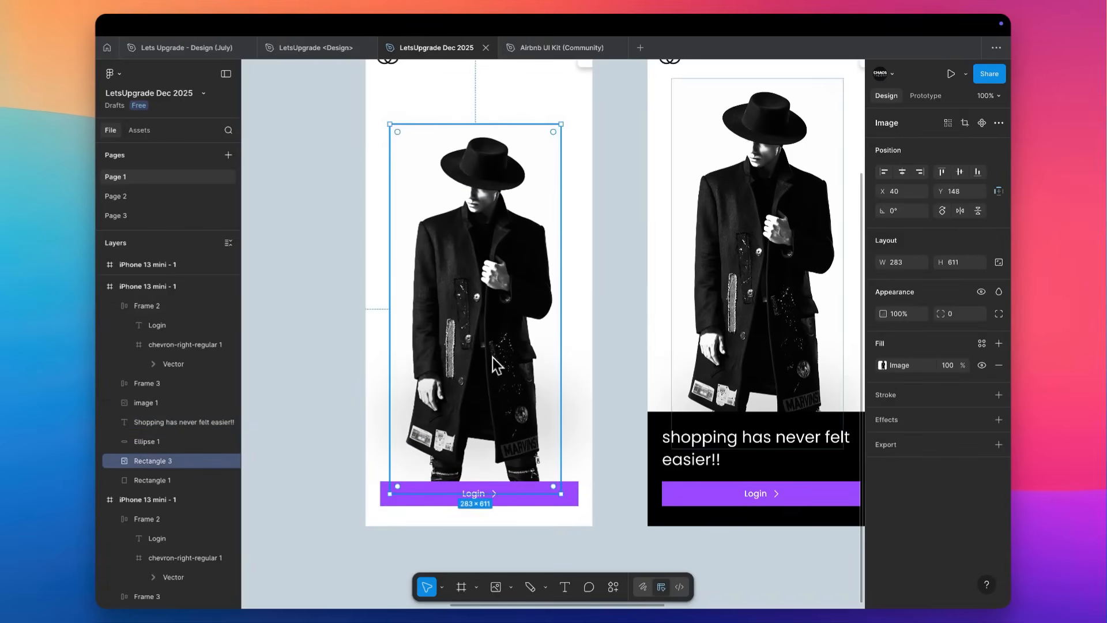
scroll(493, 357, up, 2)
click(545, 472)
key(Delete)
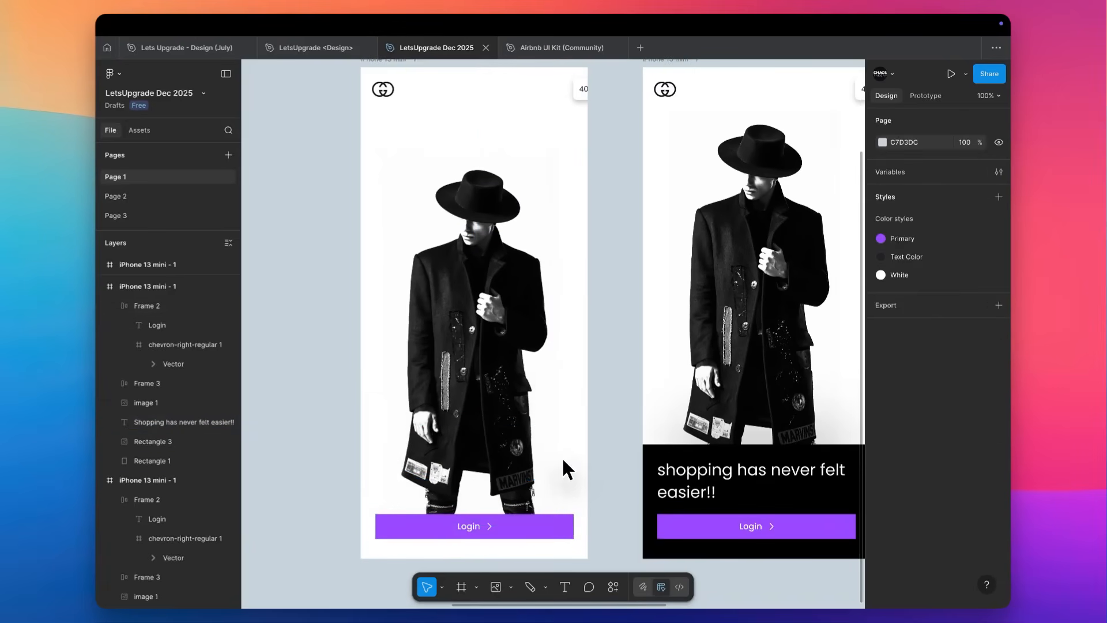
Center the duplicated screen's tagline horizontally, with centered text, and set its font size to 16.
click(429, 154)
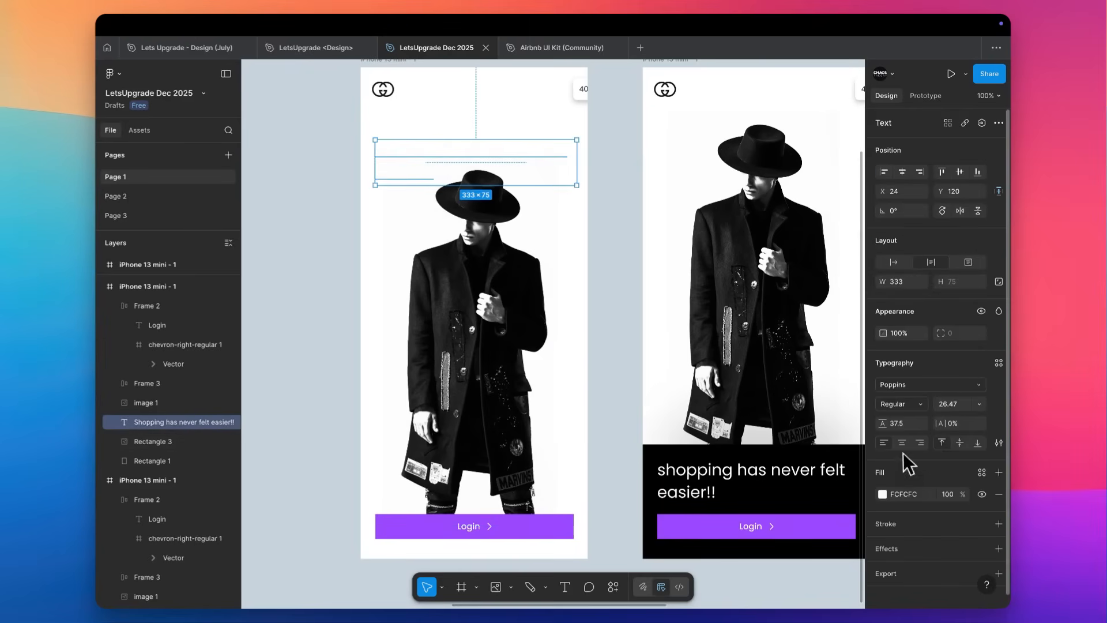
click(903, 172)
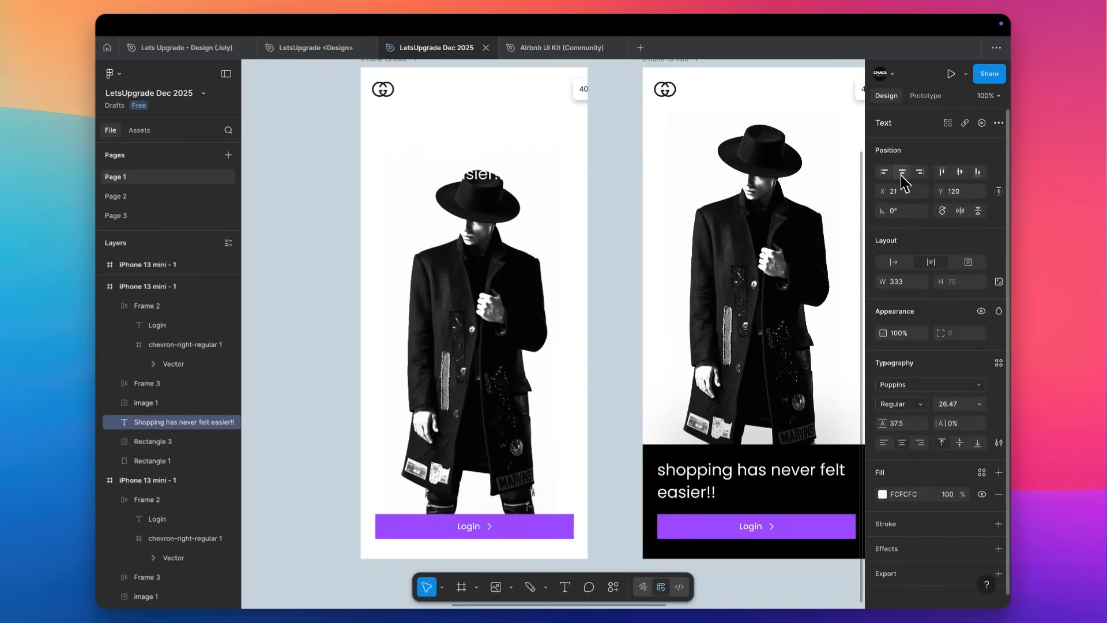
click(949, 406)
text(16)
key(Return)
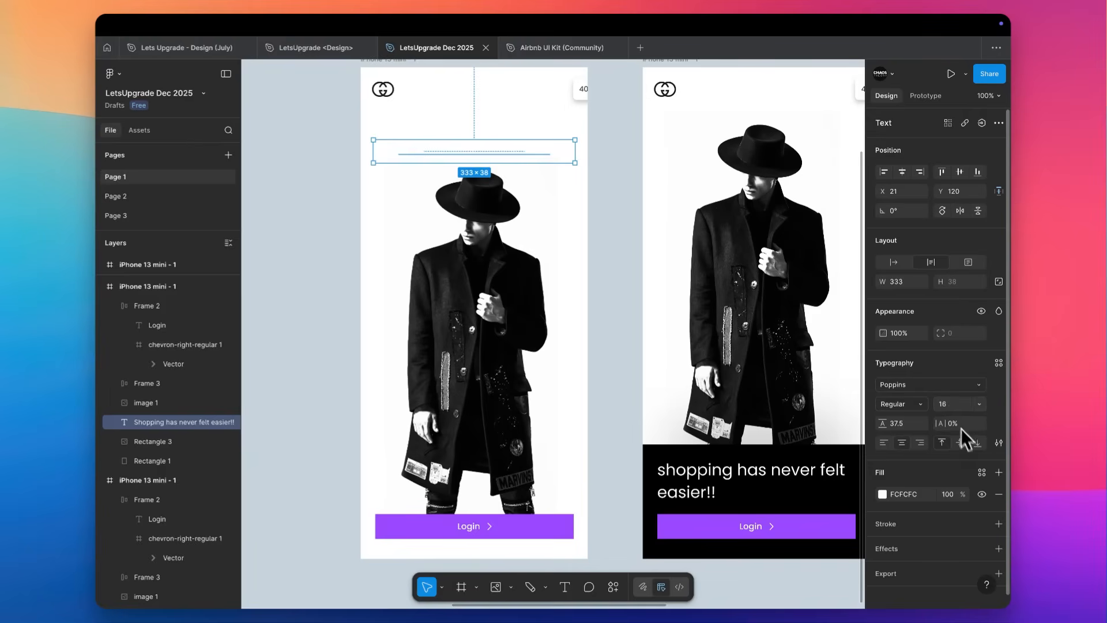
Change the duplicated screen's tagline font to Inter and apply the Text Color style to its fill.
click(909, 383)
text(Inter)
key(Return)
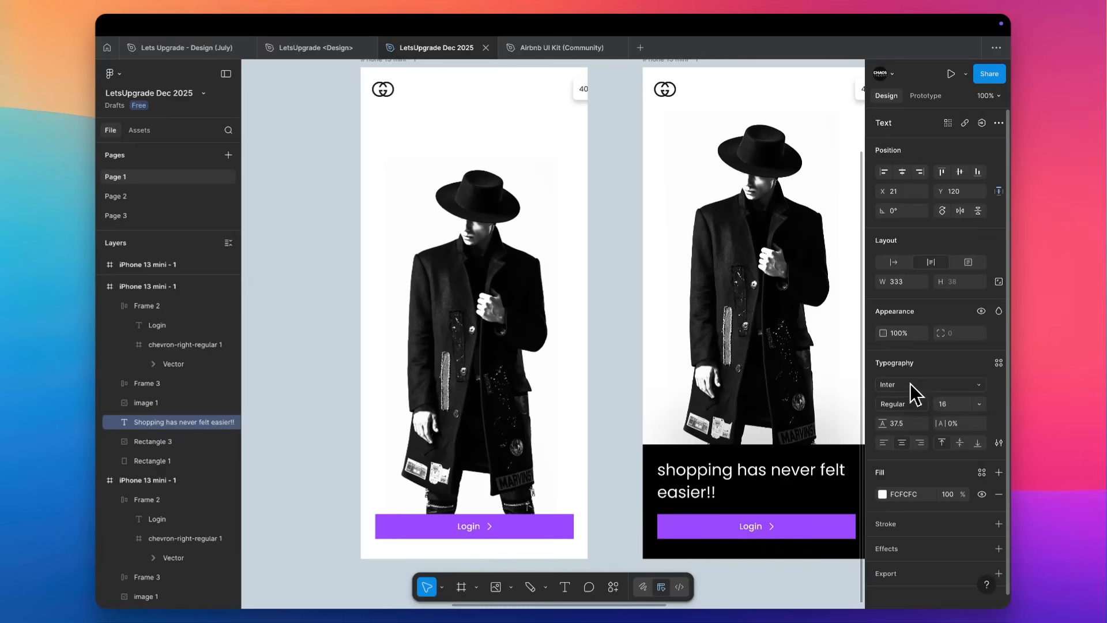
click(982, 472)
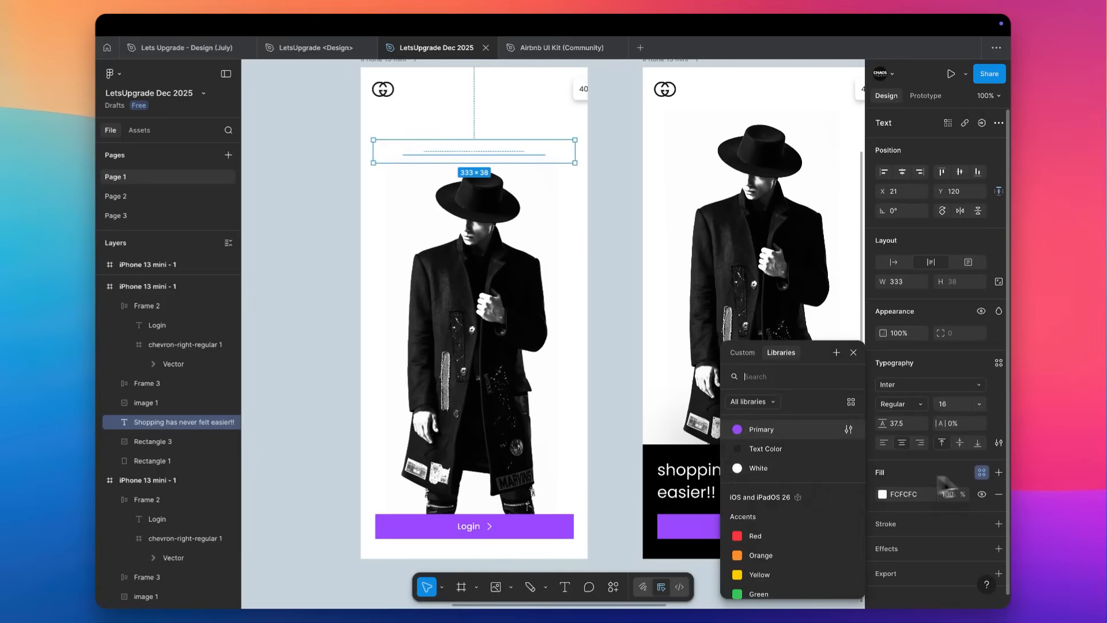
click(781, 459)
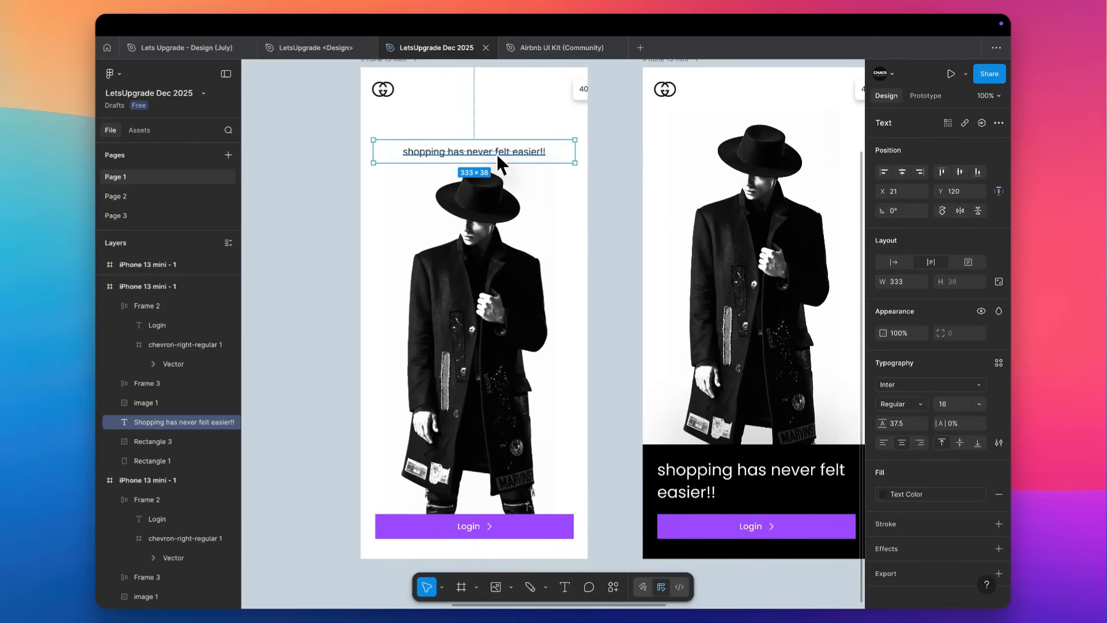
Center the duplicated screen's logo horizontally, lower it to just above the tagline, and raise the tagline to Y 94.
click(376, 92)
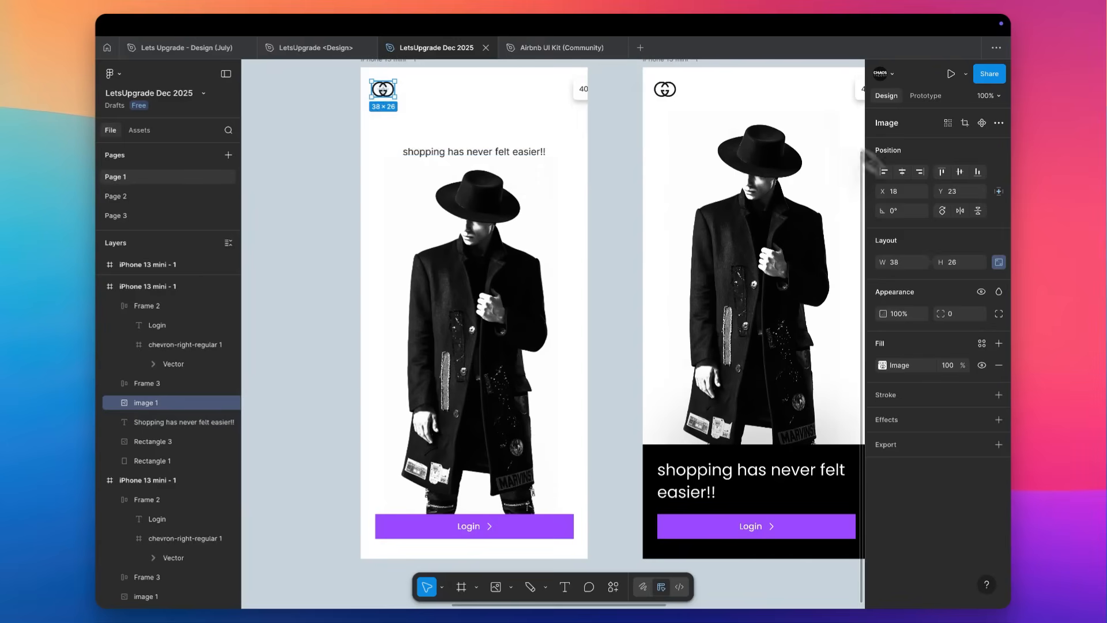
click(902, 171)
drag(484, 89, 501, 132)
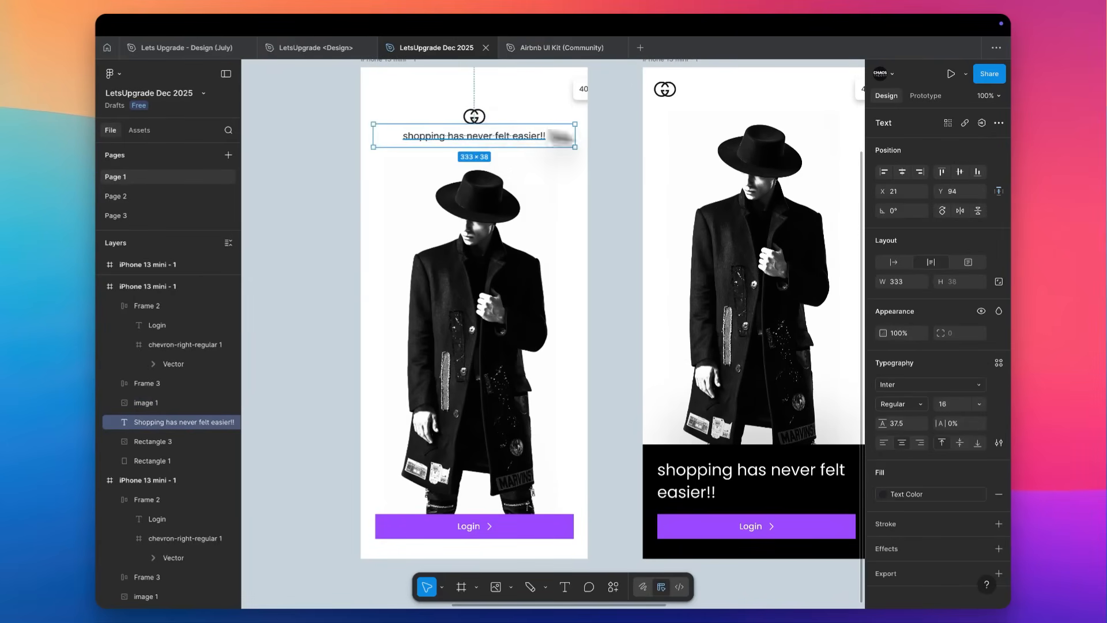
Set the centered tagline's font size to 14 and its weight to Semi Bold.
click(961, 402)
key(Down)
click(913, 406)
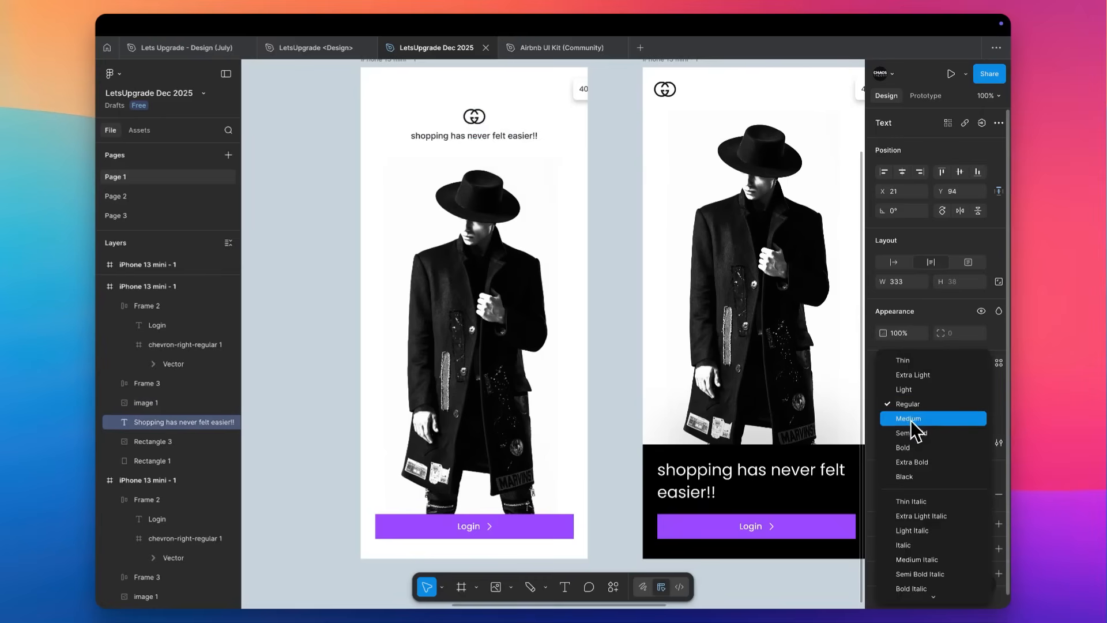
click(912, 433)
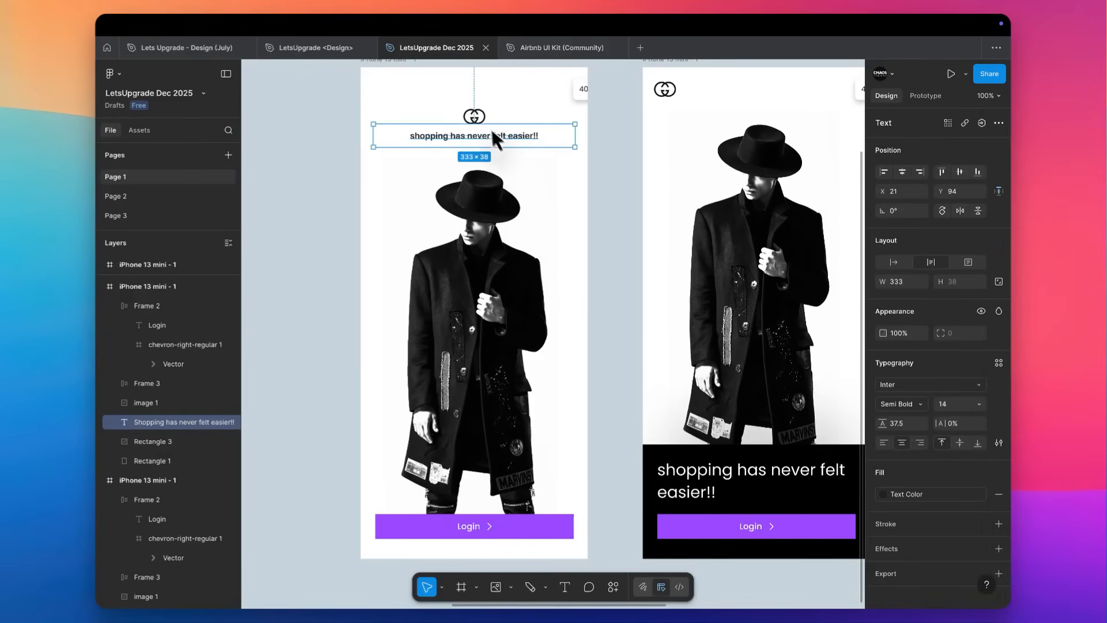
Capitalize the first letter of the centered tagline and end it with a single period: "Shopping has never felt easier.".
scroll(487, 137, up, 3)
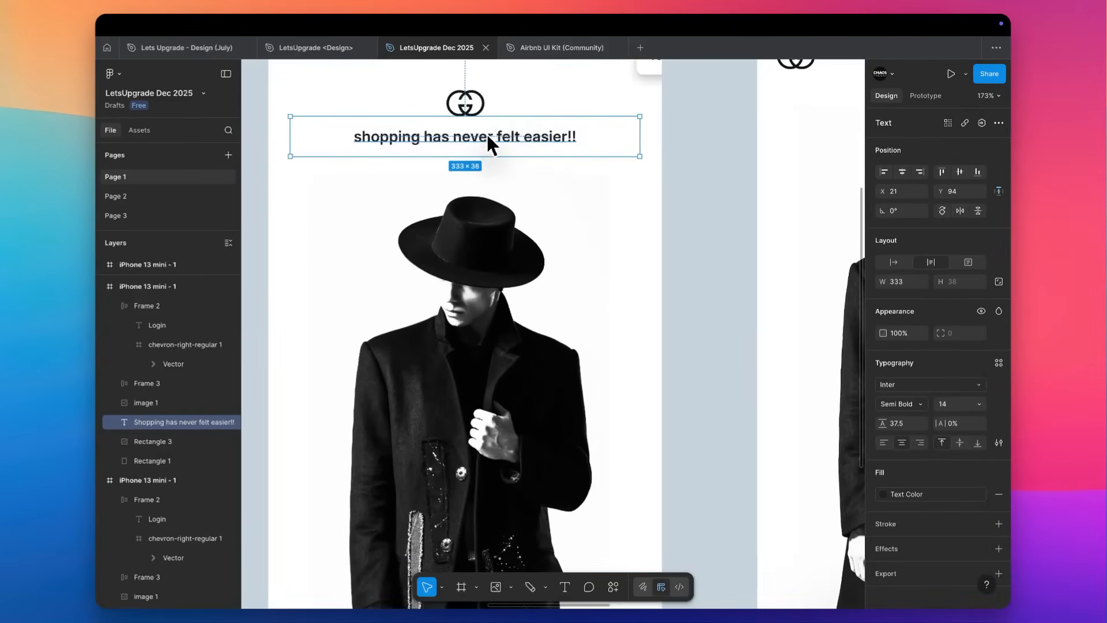
click(1000, 443)
click(791, 453)
double_click(381, 143)
click(666, 114)
click(665, 113)
click(531, 133)
key(Return)
key(Right)
key(BackSpace)
key(BackSpace)
text(.)
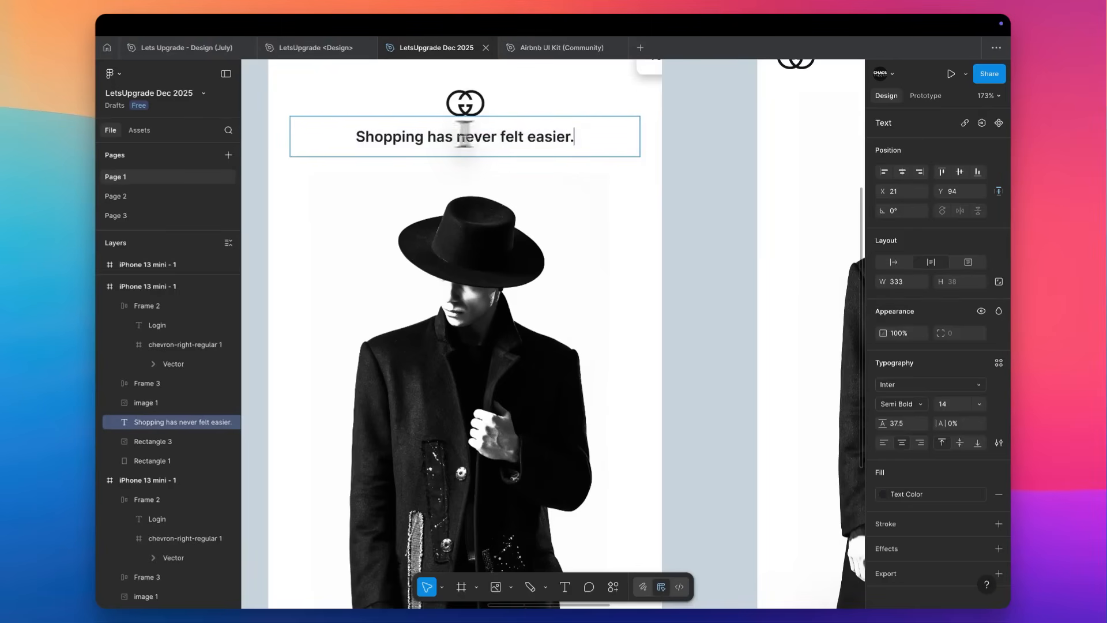
Set the whole centered tagline's font weight to Medium.
key(super+a)
click(910, 402)
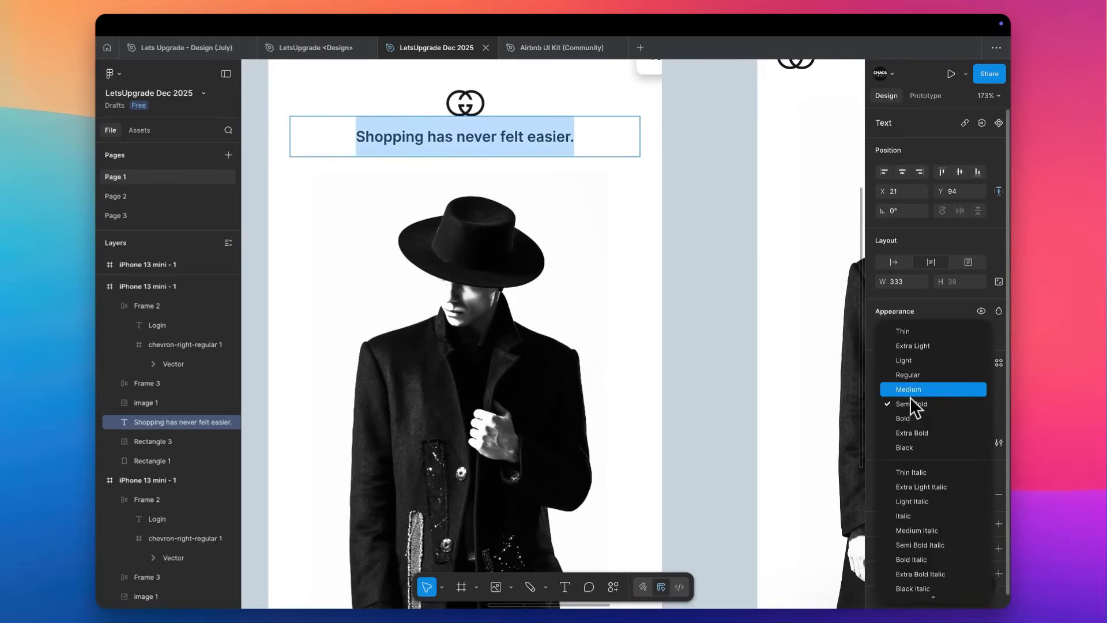
click(910, 397)
click(690, 279)
Delete the cropped discount badge at the upper edge of the duplicated screen.
scroll(690, 279, down, 5)
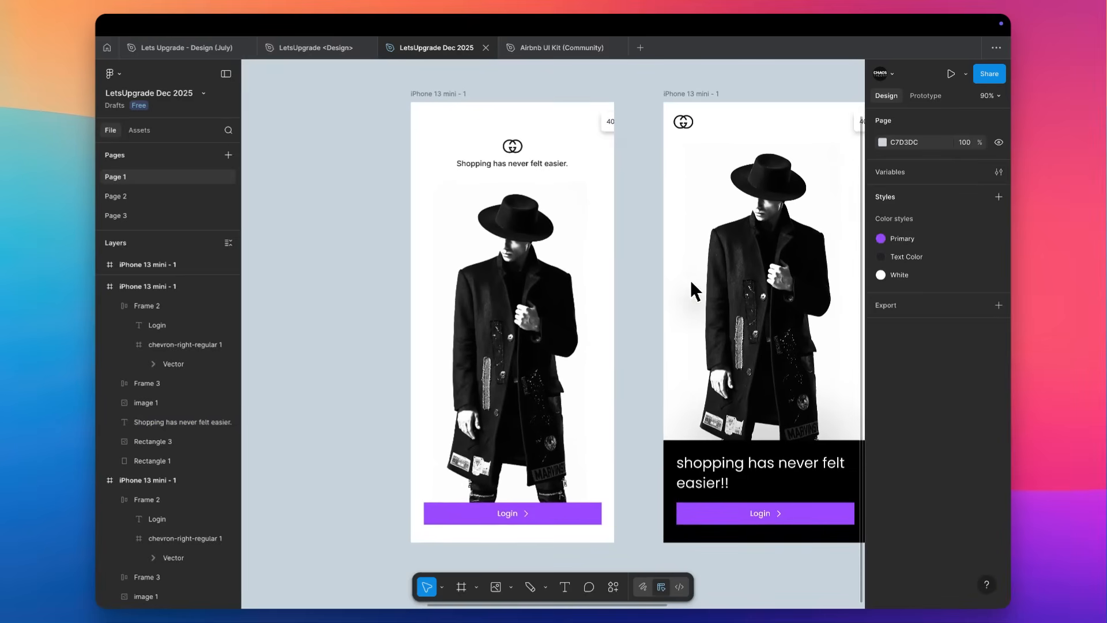
click(610, 120)
key(Delete)
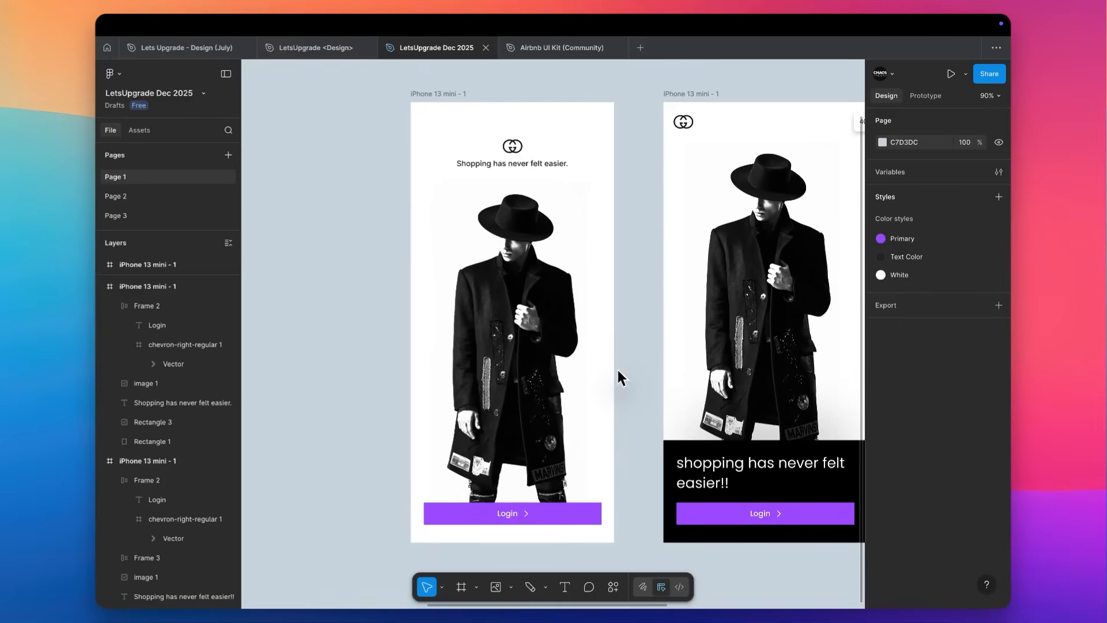
Narrow the duplicated screen's Login button symmetrically about its center to a width of 292 at X 42.
scroll(617, 369, down, 2)
scroll(617, 369, left, 2)
click(601, 491)
drag(623, 484, 614, 490)
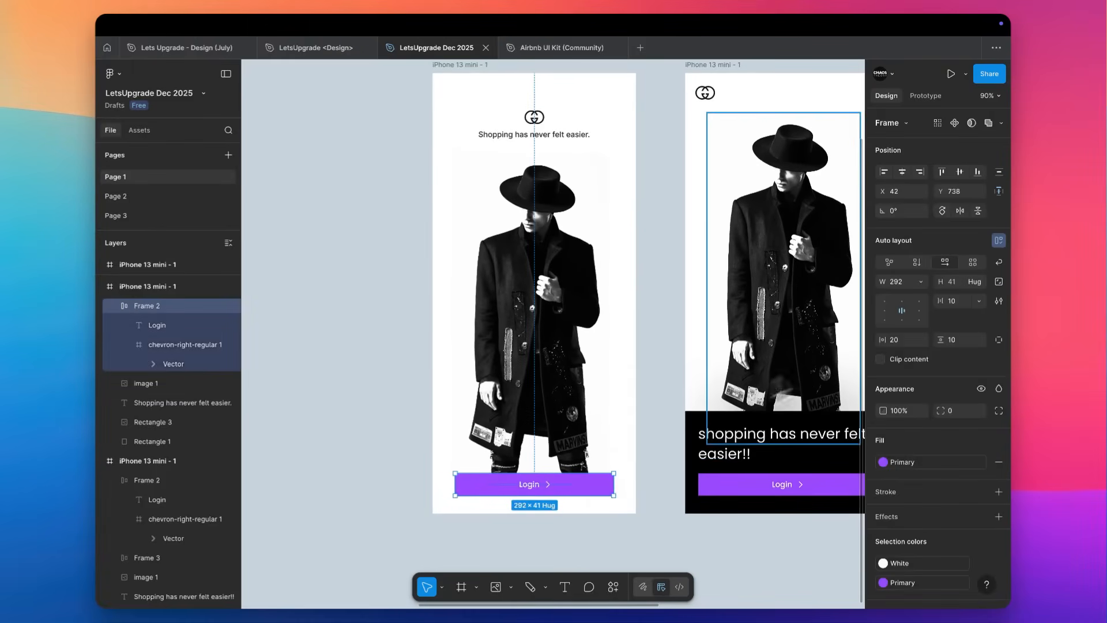
click(684, 389)
Remove both the rows and the columns layout guides from the horse photo's iPhone 13 mini frame.
scroll(684, 383, down, 5)
scroll(684, 383, up, 4)
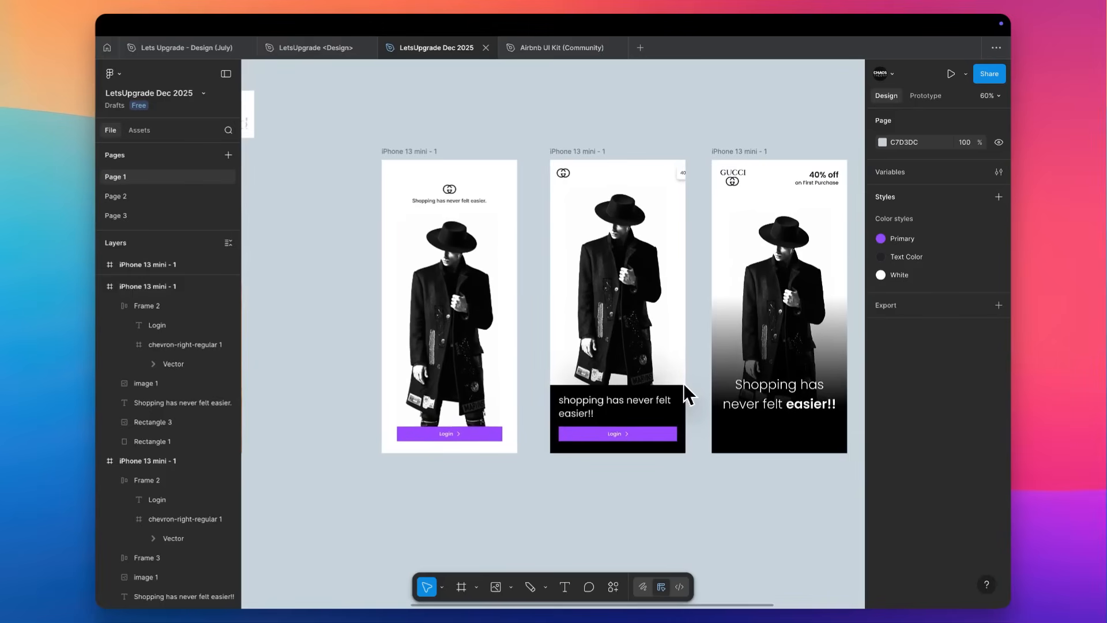
scroll(684, 392, down, 4)
scroll(687, 390, left, 10)
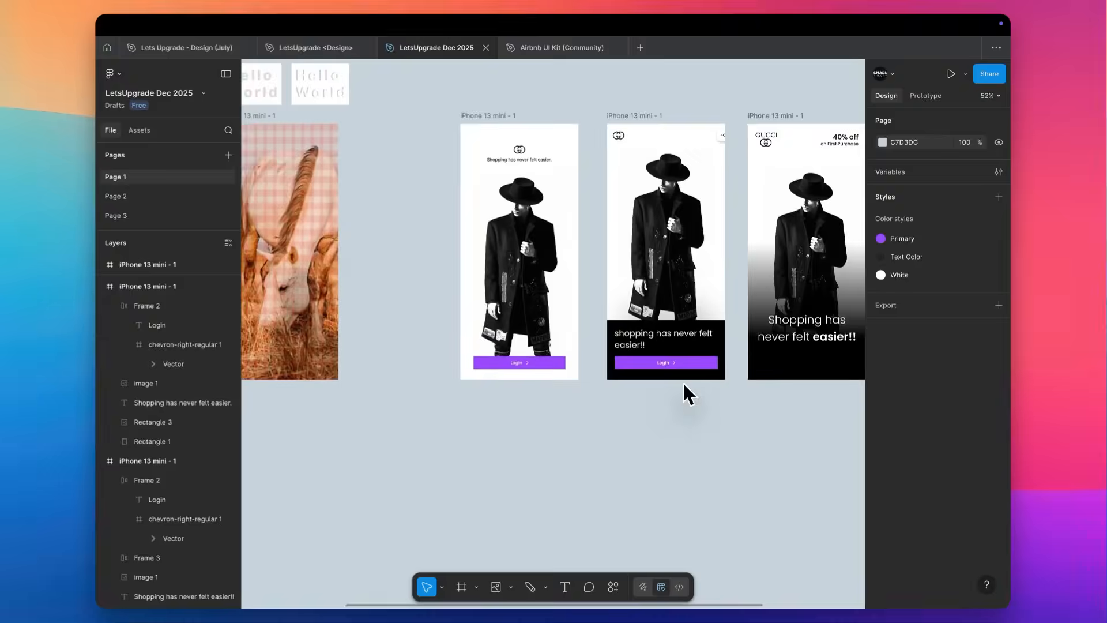
scroll(716, 138, up, 5)
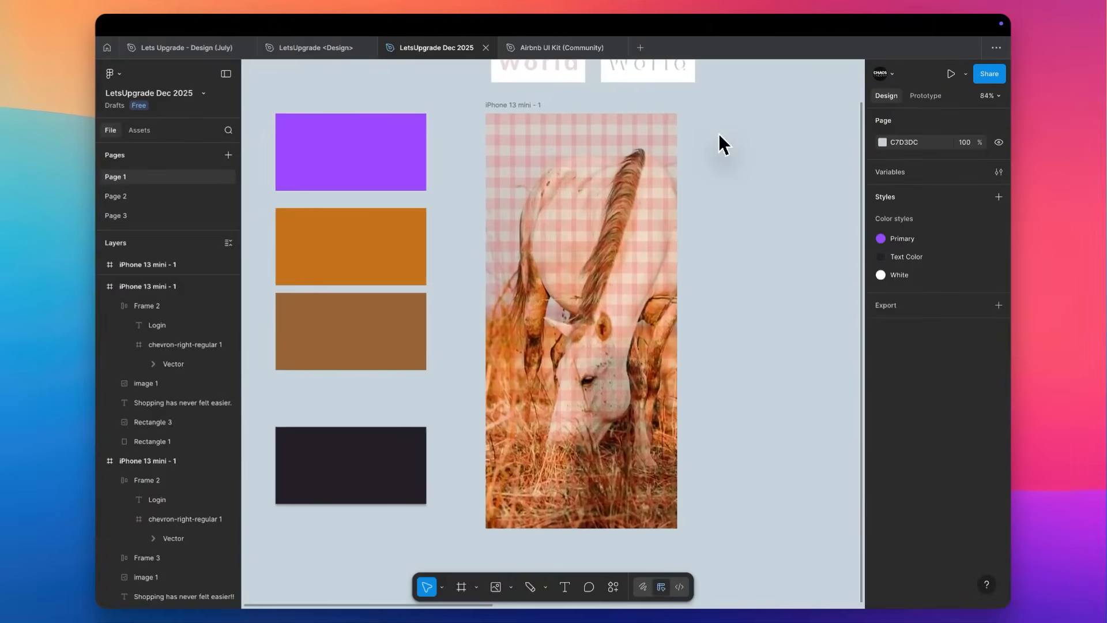
click(487, 109)
scroll(898, 533, down, 3)
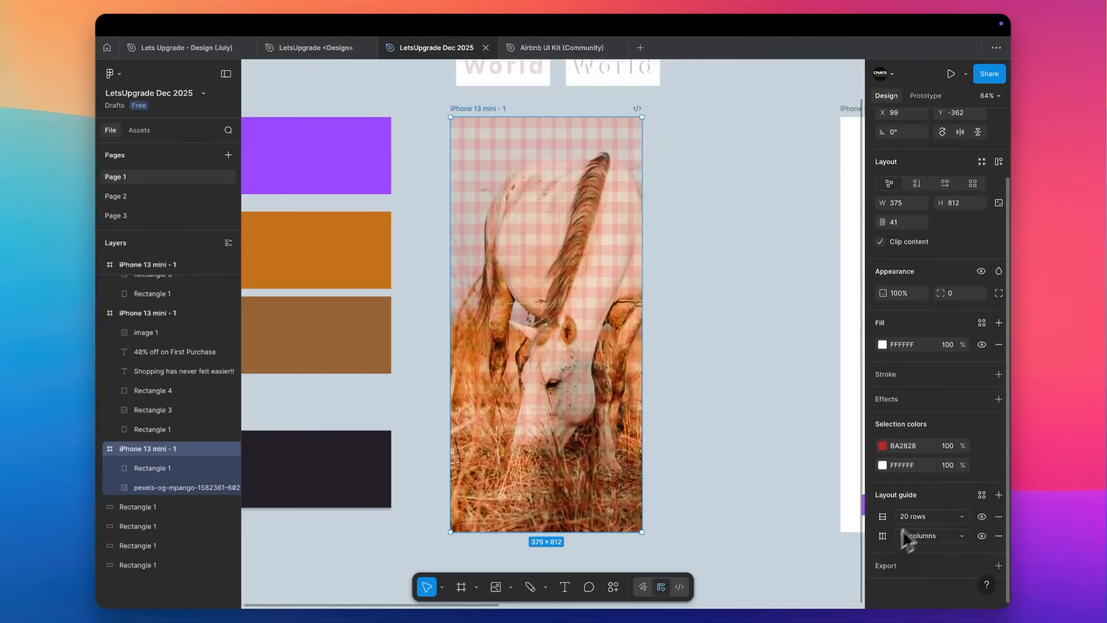
click(999, 516)
click(999, 516)
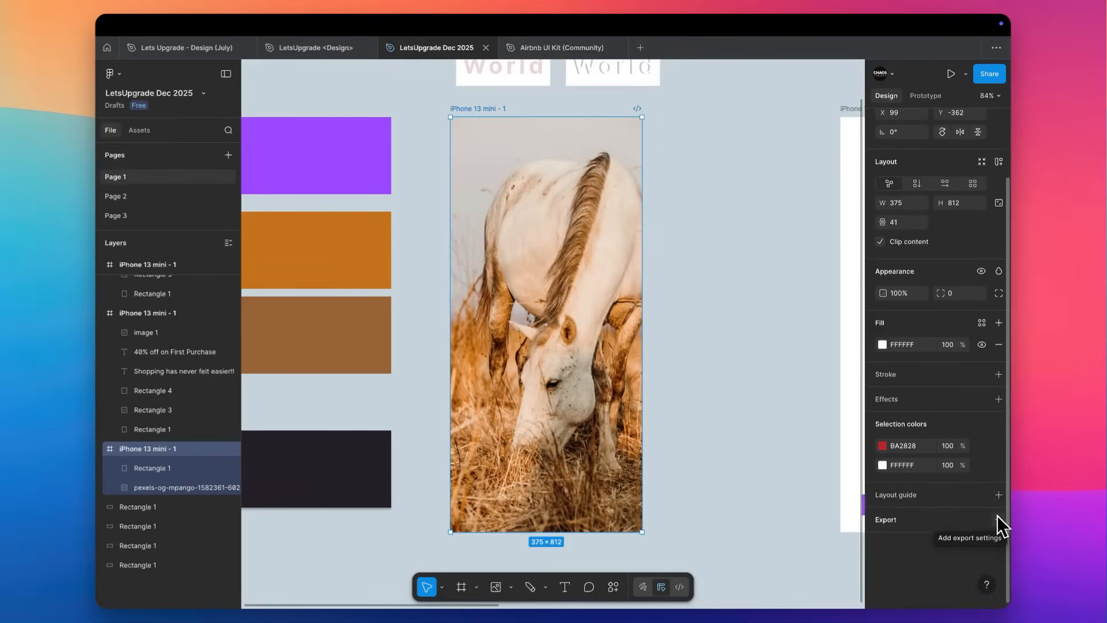
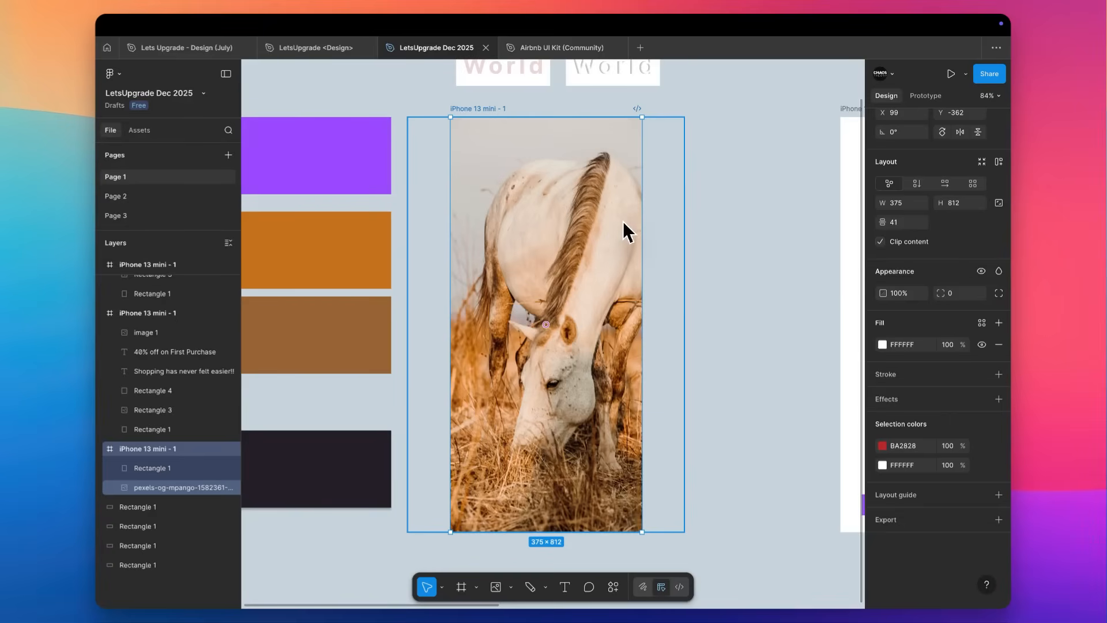
Scale the horse photo down proportionally to about 170 × 255 at the top of the phone frame.
click(571, 277)
drag(522, 532, 565, 253)
scroll(549, 162, up, 5)
scroll(549, 162, up, 2)
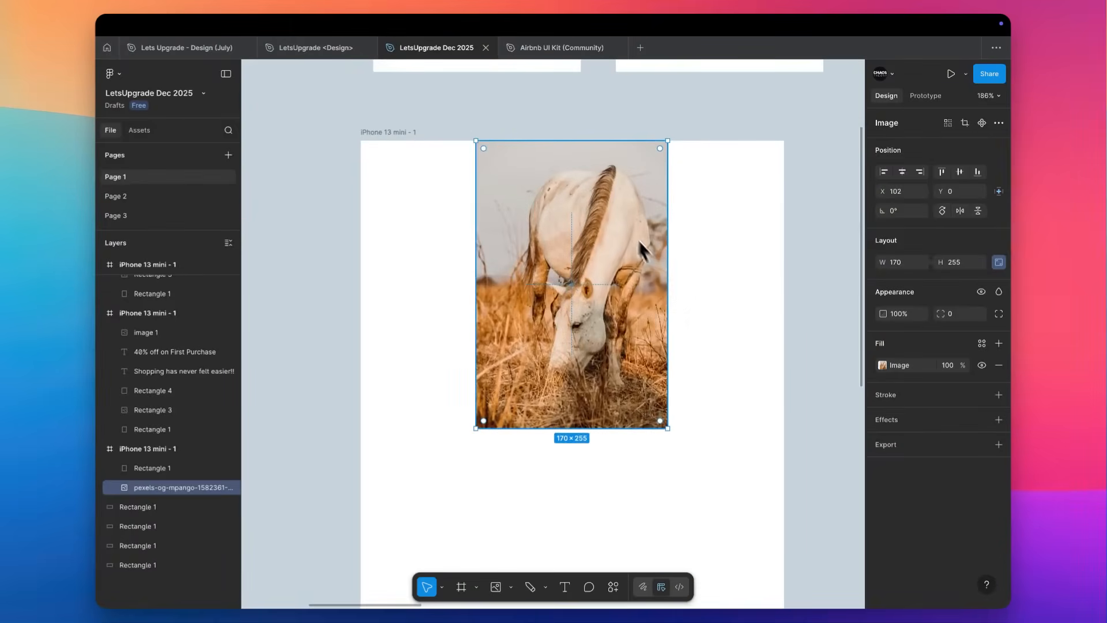
drag(668, 237, 724, 234)
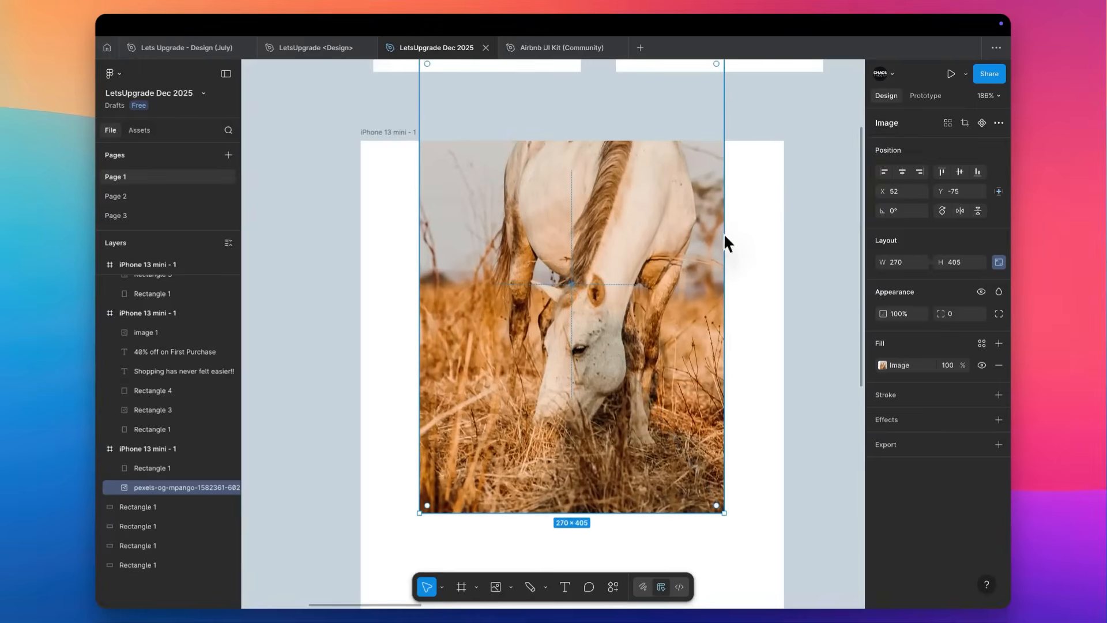
key(super+z)
Enlarge the horse photo to the full frame width and shift it up so it fills only the frame's upper part.
drag(668, 285, 785, 276)
double_click(650, 364)
drag(650, 365, 660, 306)
click(832, 224)
key(shift+1)
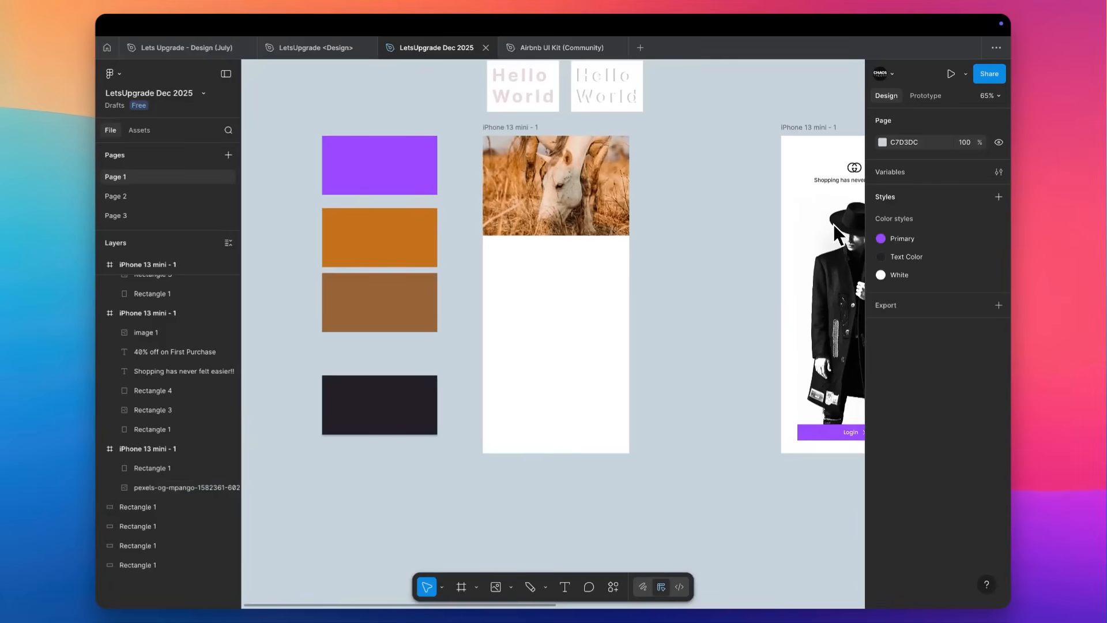
Draw a full-width rectangle about 375 × 69 across the photo's lower edge and nudge it down to Y 235.
scroll(600, 220, up, 5)
scroll(590, 218, right, 1)
key(r)
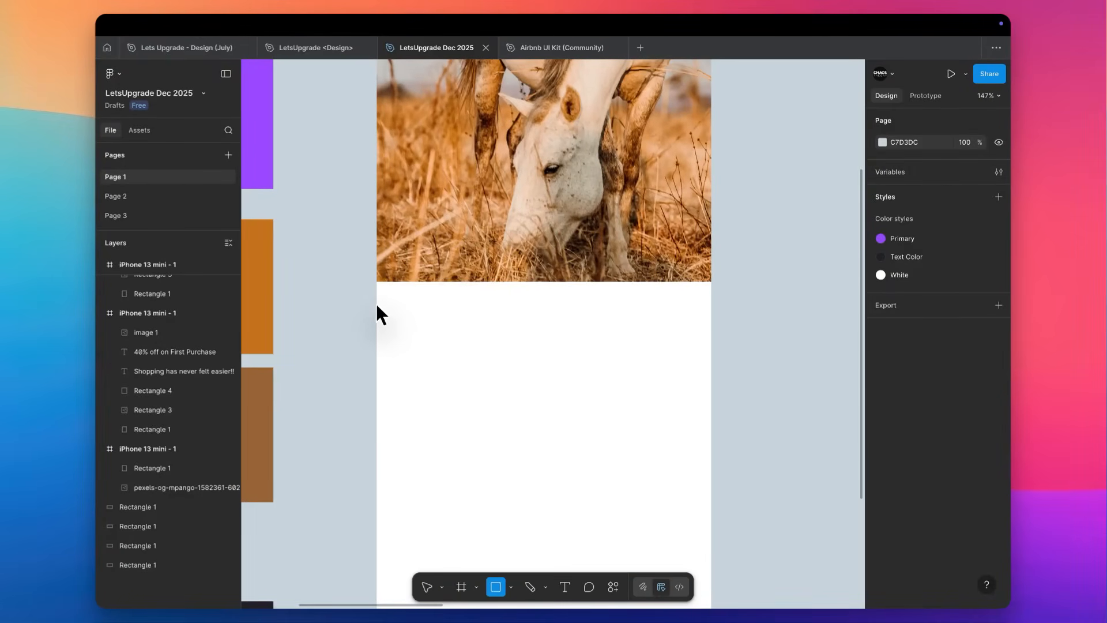
drag(378, 308, 712, 247)
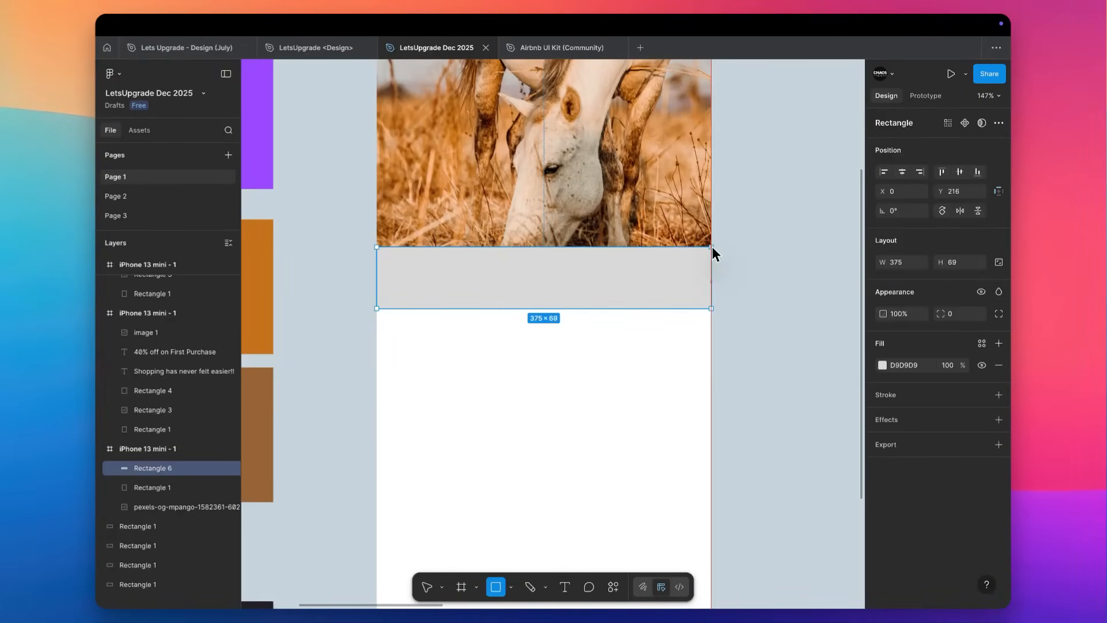
key(shift+Down)
key(Down)
key(Down)
key(Down)
key(Down)
key(Down)
key(Down)
key(Down)
key(Down)
key(Down)
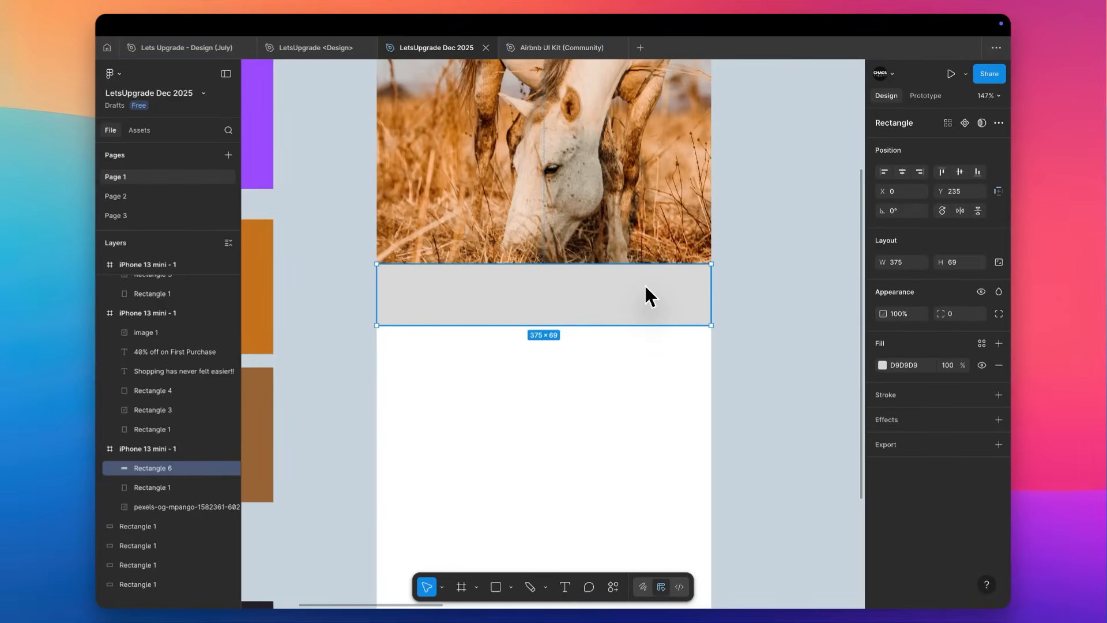
Colour the rectangle black and change its fill to a vertical linear gradient with the black stop at the bottom.
click(883, 365)
drag(825, 406, 697, 559)
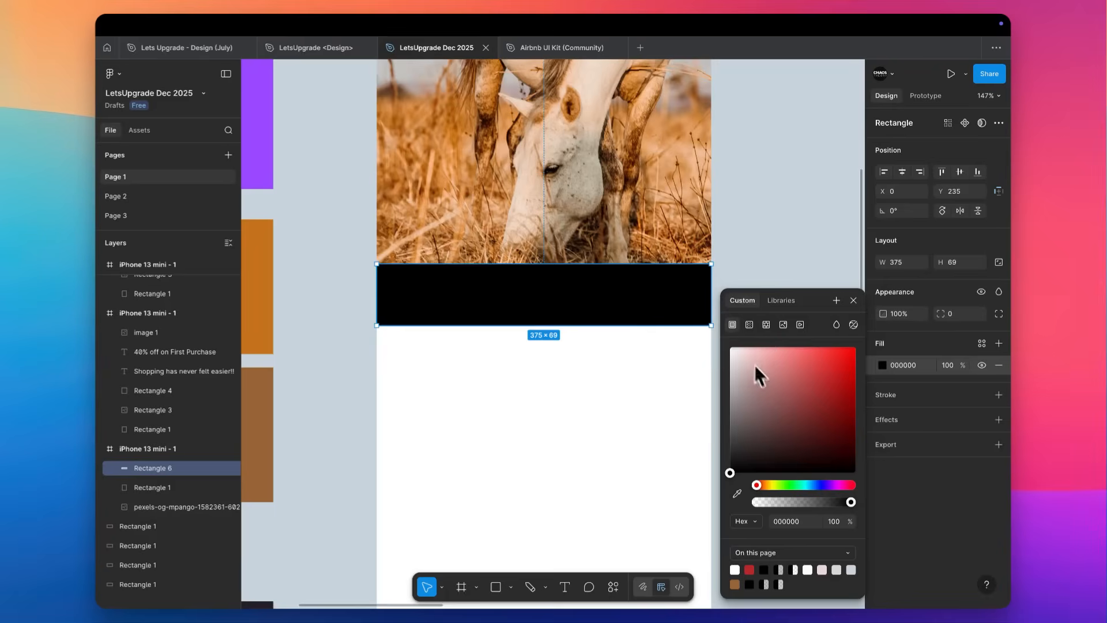
click(750, 325)
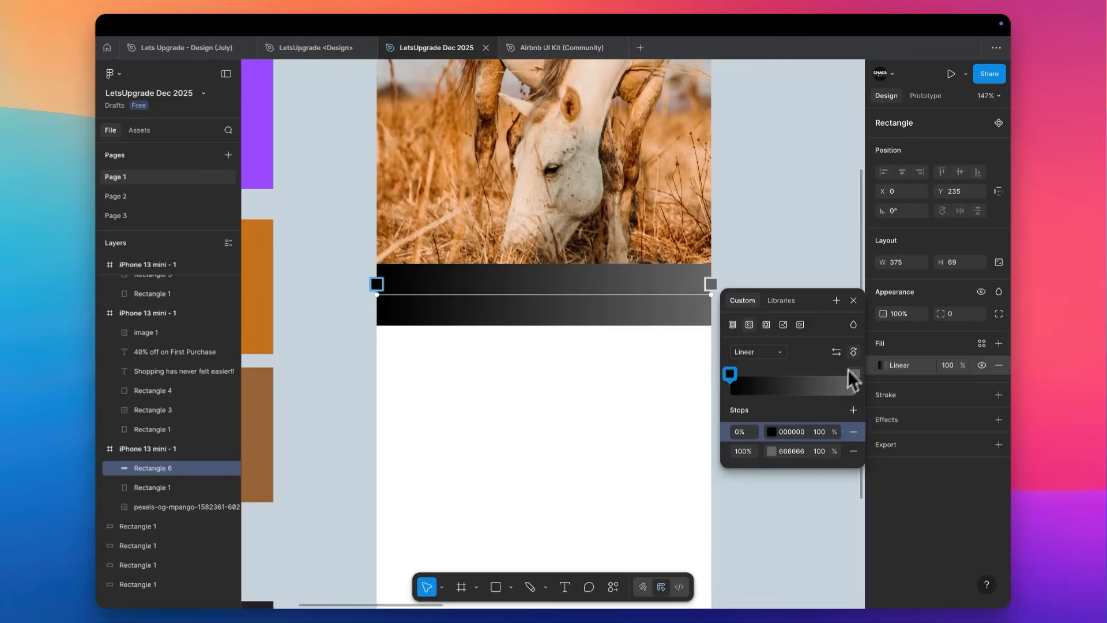
click(854, 352)
click(853, 352)
click(854, 352)
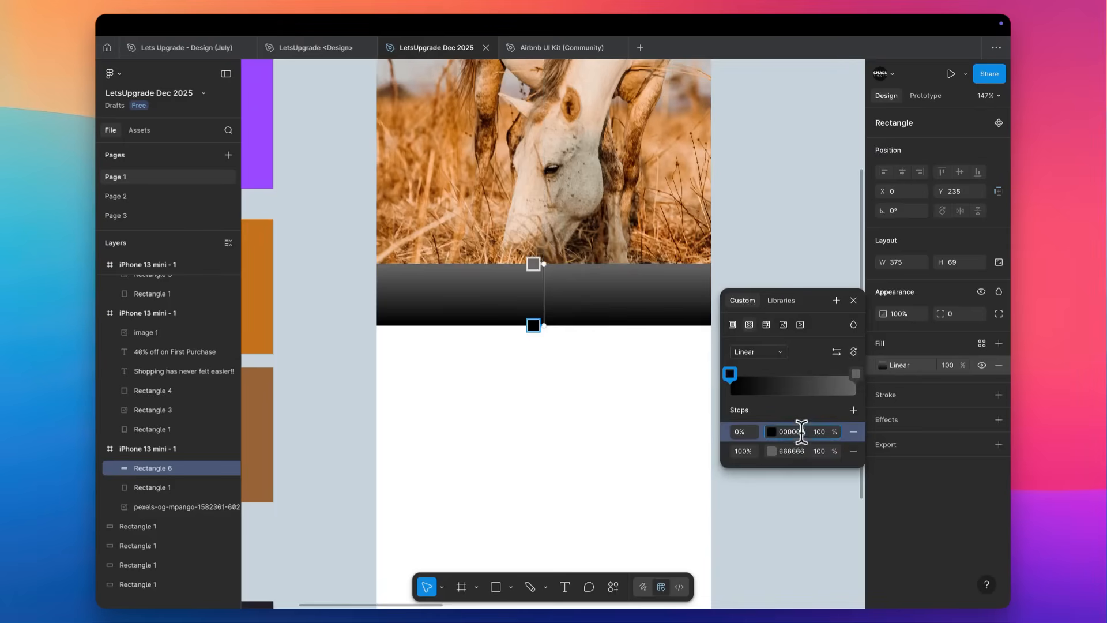
Set the gradient's 100% stop to colour 000000 with 0% opacity.
click(796, 450)
text(000000)
key(Tab)
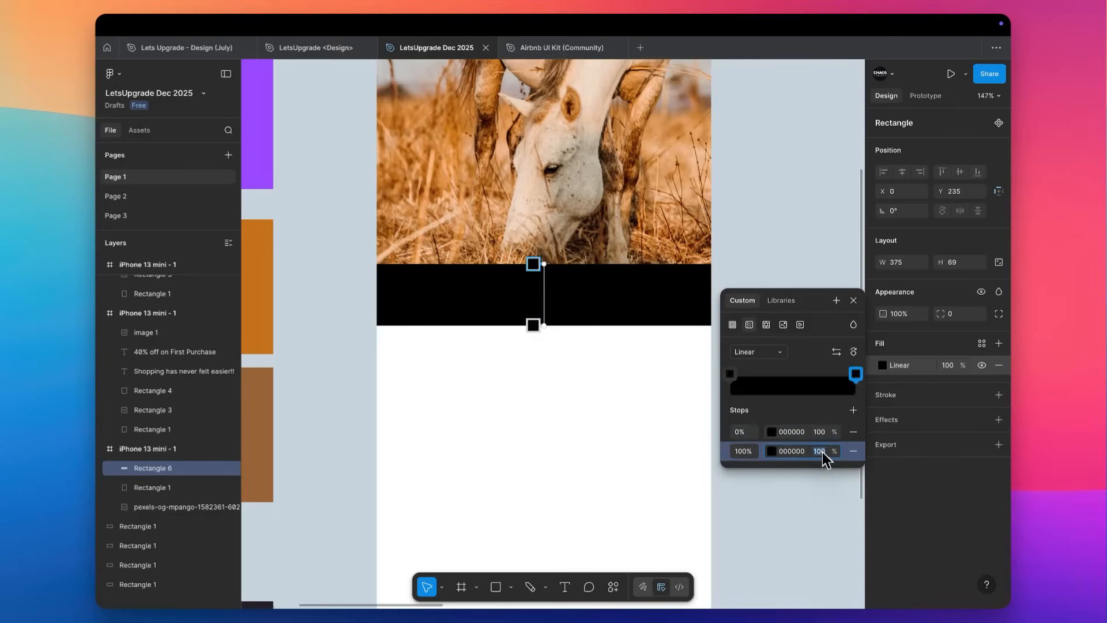
text(0)
key(Tab)
key(Escape)
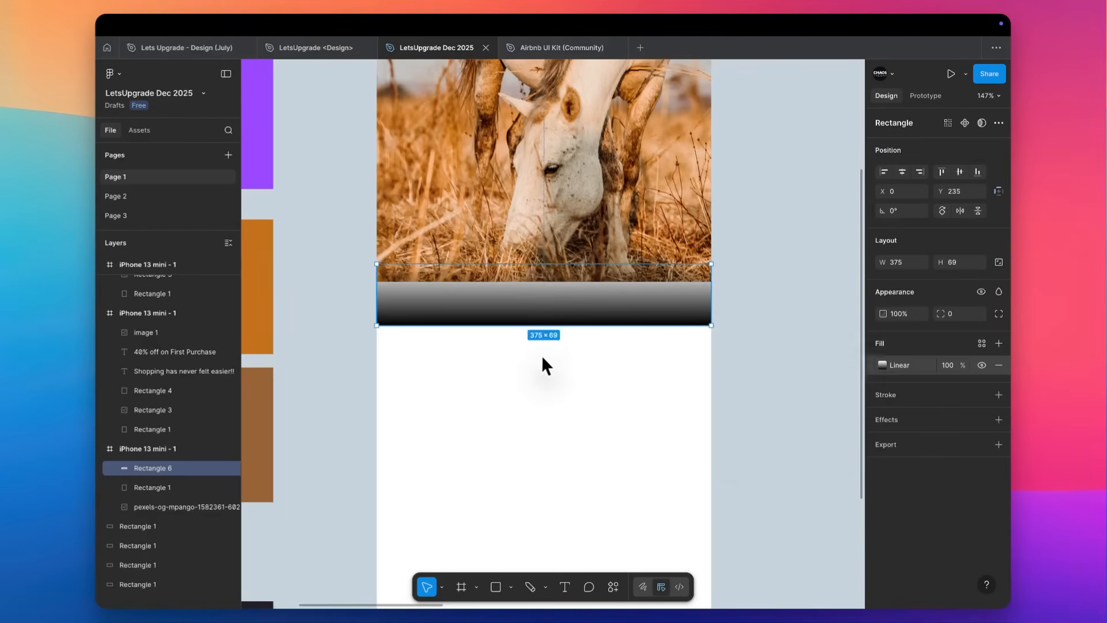
Move the gradient band up to Y 186 against the photo's bottom edge and overlay a duplicate of it there.
drag(590, 321, 590, 269)
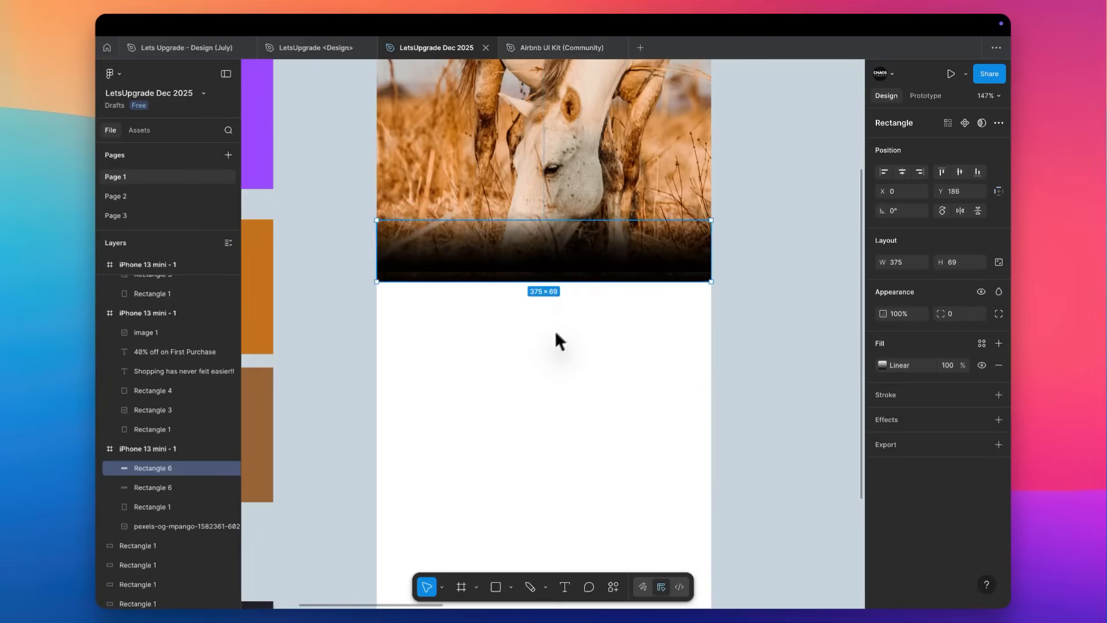
click(556, 327)
scroll(521, 260, up, 2)
Fill the phone frame with the dark colour 130C06 sampled from the bottom of the faded photo.
click(429, 122)
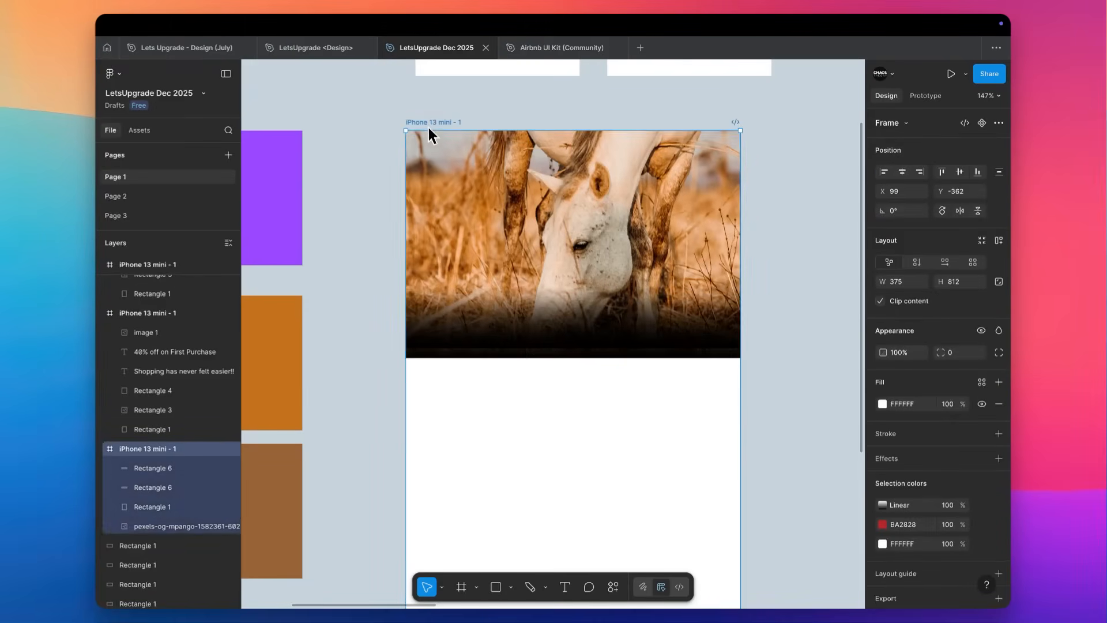
key(i)
click(478, 354)
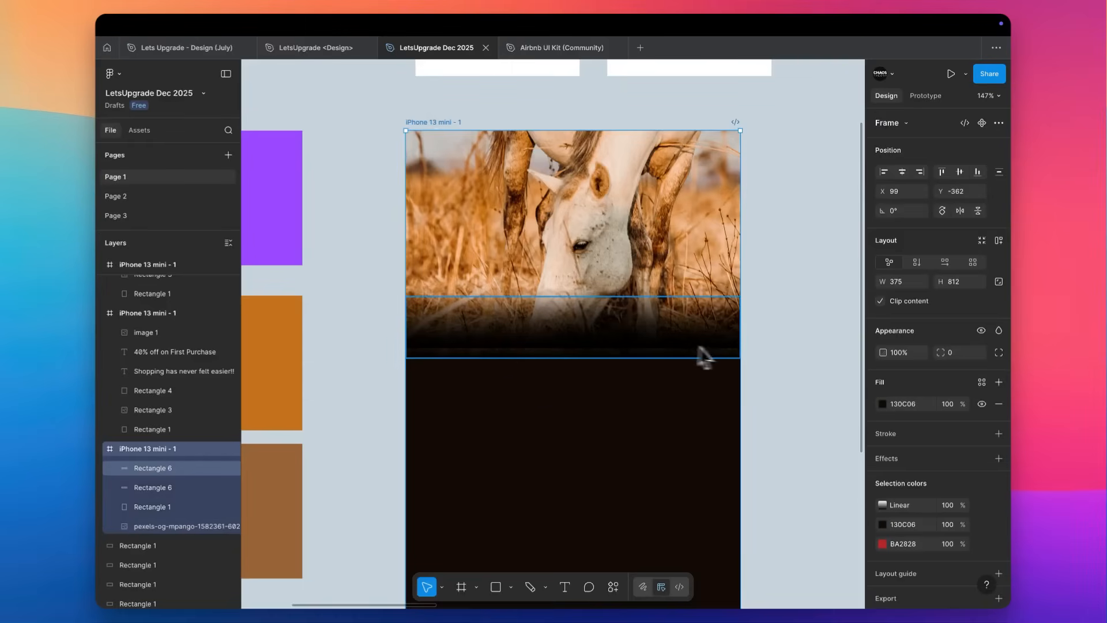
click(762, 336)
Resize the upper gradient band to about 80 high, starting at Y 175 over the photo's lower part.
scroll(549, 352, up, 5)
click(554, 289)
key(super+[)
click(553, 292)
drag(522, 351, 524, 373)
scroll(523, 372, down, 3)
scroll(523, 365, down, 10)
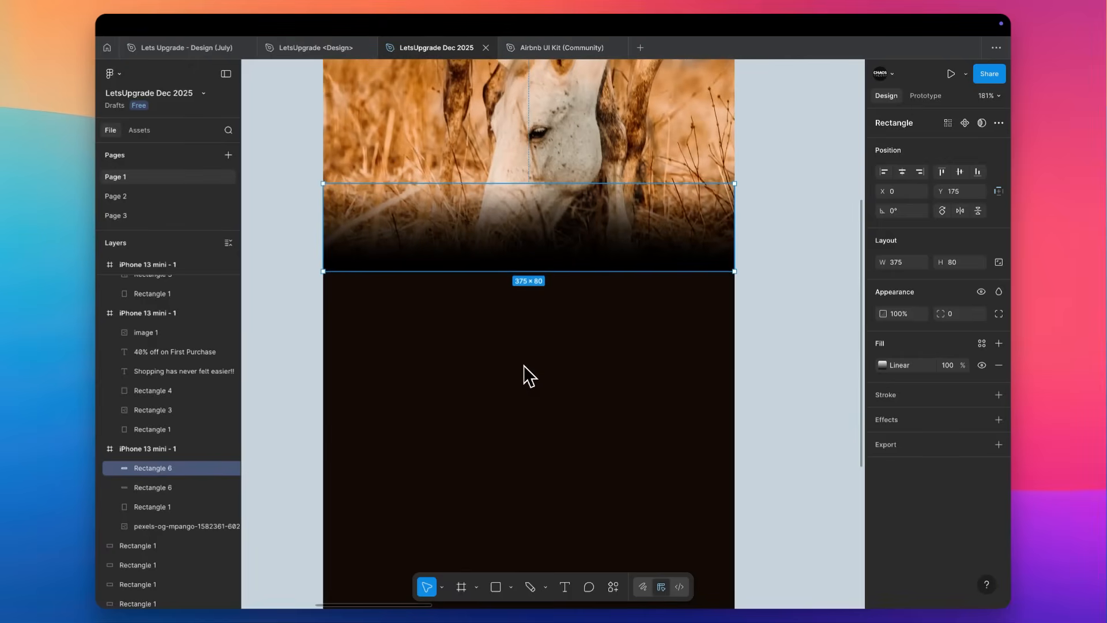
click(620, 409)
Add the text "Take a break." on the dark area below the faded photo.
scroll(512, 372, up, 5)
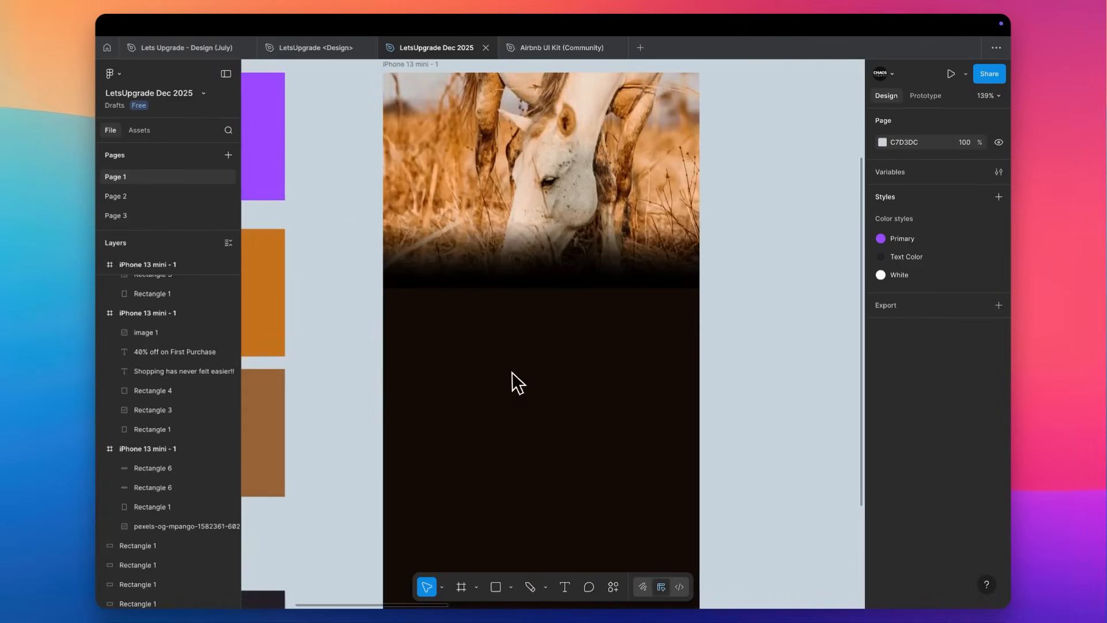
scroll(490, 347, up, 2)
key(t)
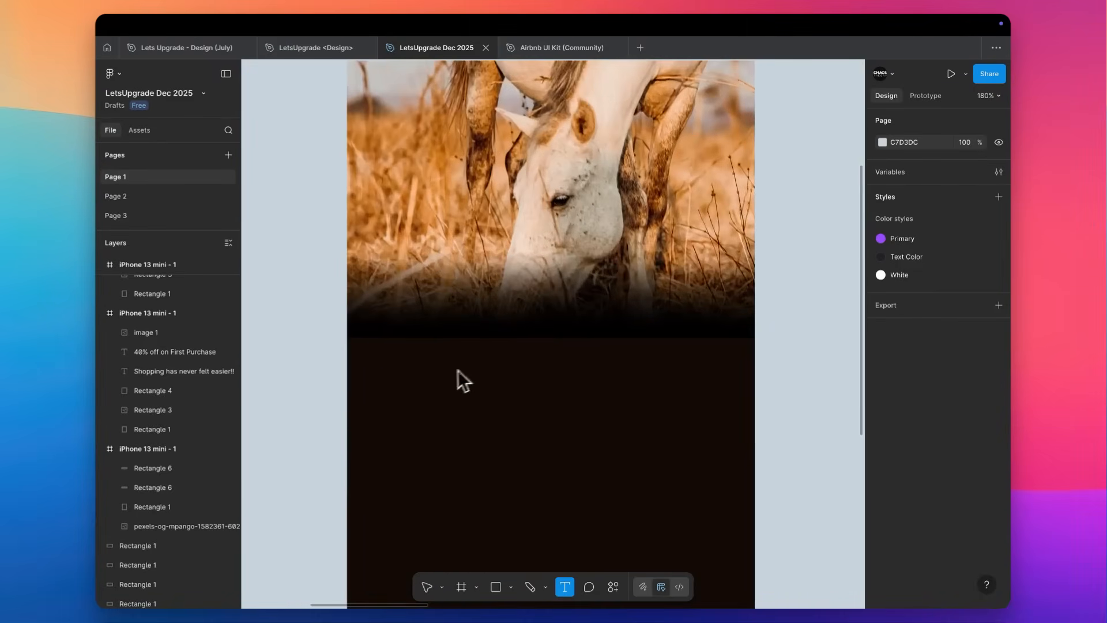
click(438, 373)
text(Take a bre)
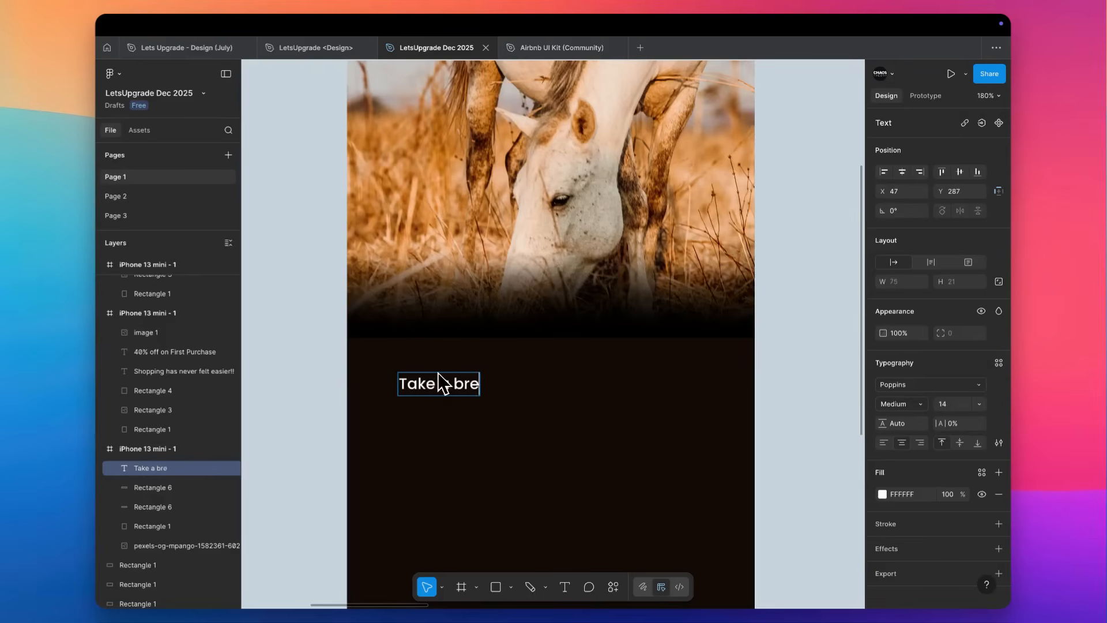
text(ak.)
key(Escape)
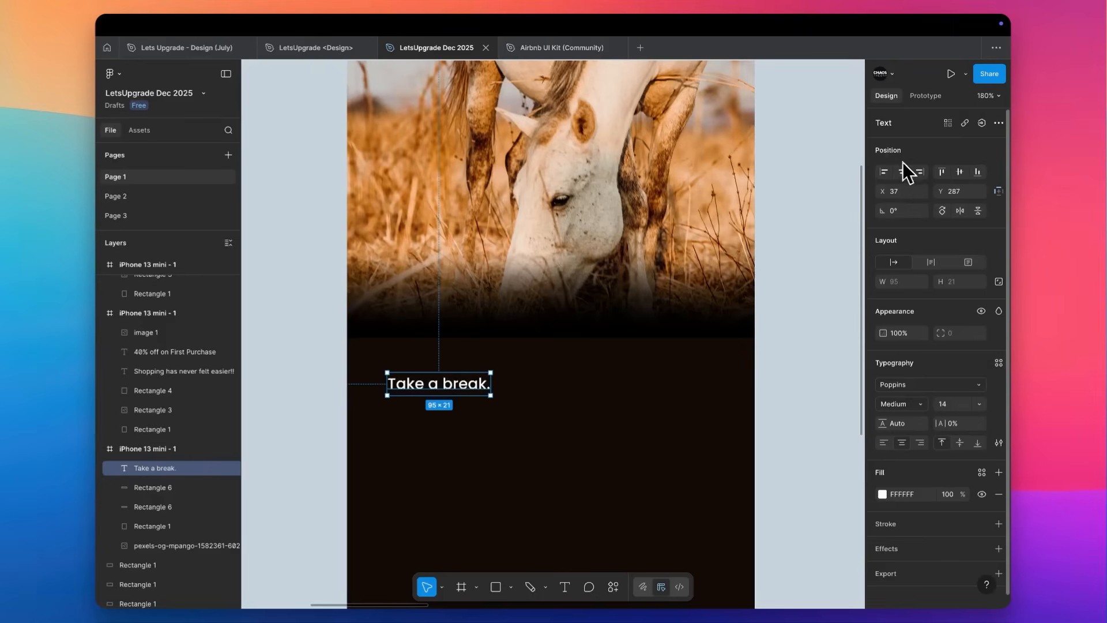
Set the "Take a break." text to size 20 and place it at X 24, Y 271.
click(902, 173)
drag(528, 385, 403, 385)
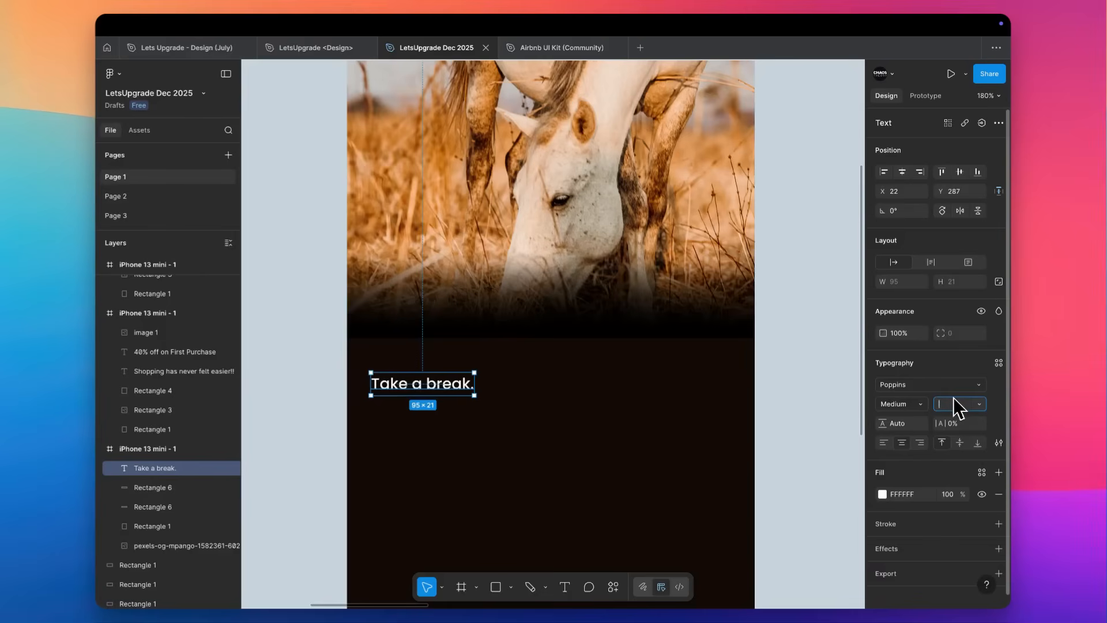
text(20)
key(Return)
drag(462, 400, 480, 382)
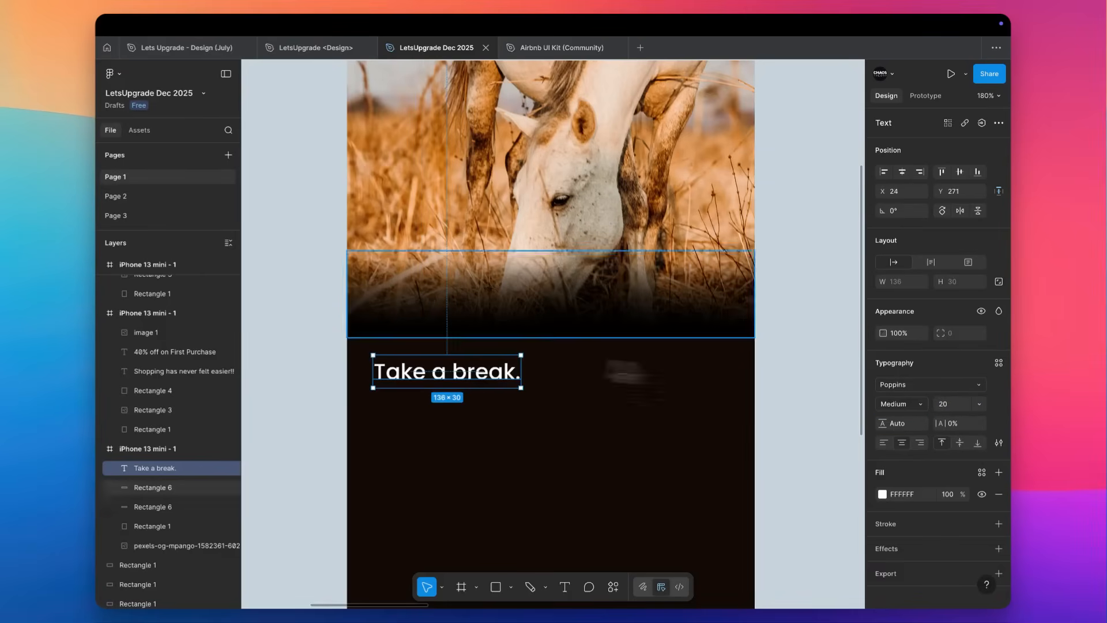
click(782, 367)
Change the phone frame's fill to the dark purple-black sampled from the lowest colour swatch beside it.
scroll(532, 306, up, 3)
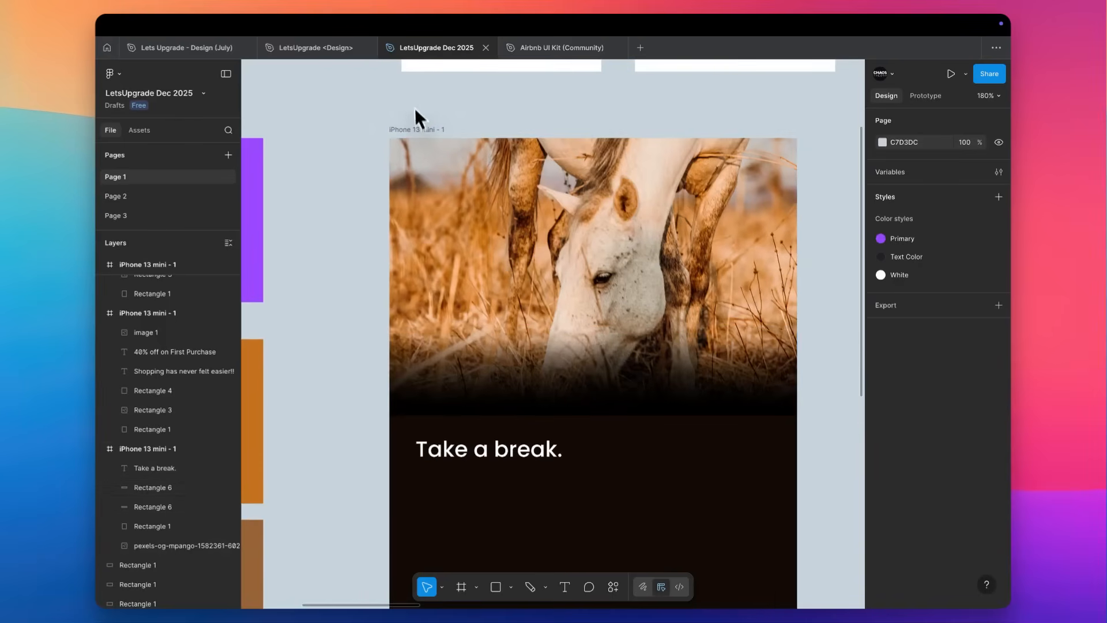
click(433, 129)
click(882, 404)
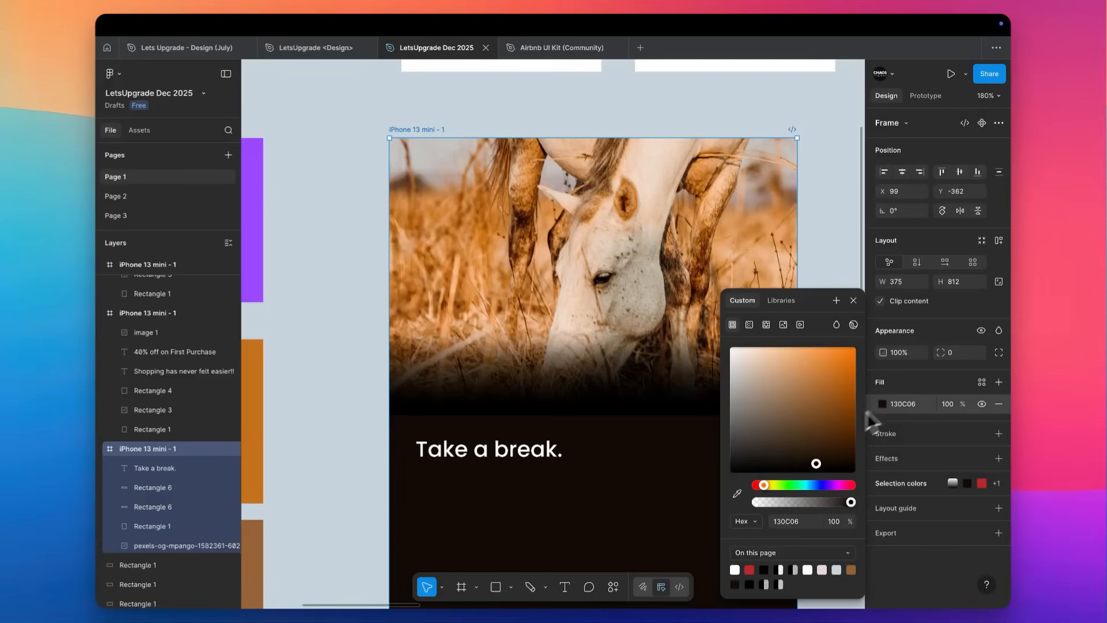
scroll(531, 508, down, 7)
scroll(531, 508, left, 3)
click(737, 493)
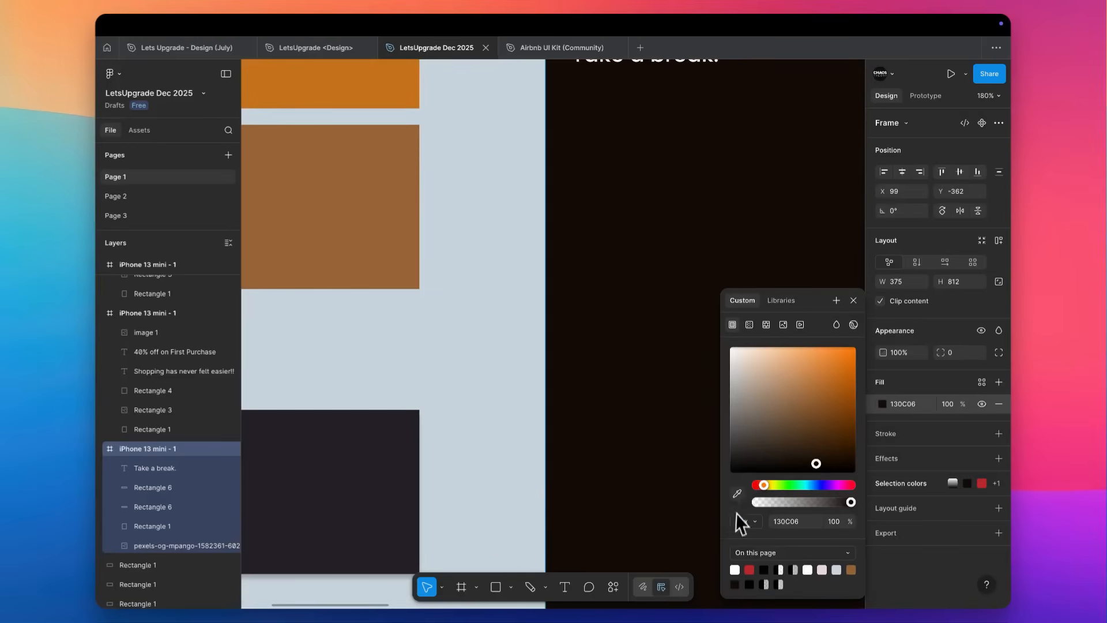
click(378, 524)
Recolour the gradient bands over the photo to match the frame's dark fill so the image fades into it.
scroll(650, 304, up, 5)
scroll(650, 304, right, 4)
click(802, 521)
click(415, 301)
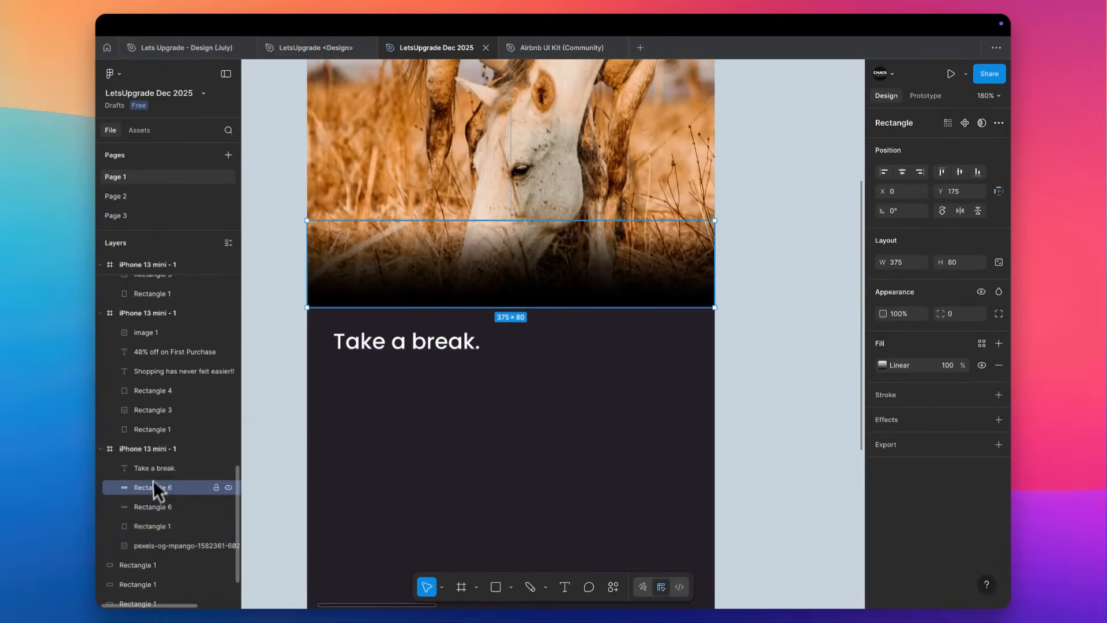
shift+click(148, 510)
click(883, 365)
click(792, 500)
click(793, 515)
scroll(773, 254, down, 5)
scroll(773, 254, down, 2)
scroll(744, 248, down, 3)
scroll(658, 148, up, 4)
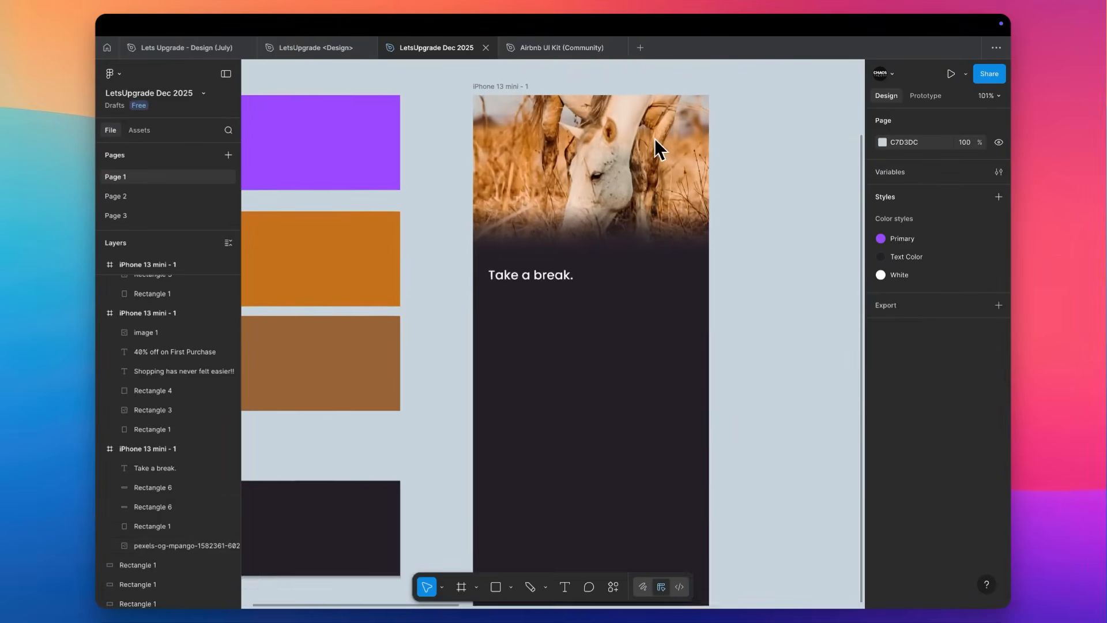
scroll(525, 248, up, 4)
scroll(503, 254, up, 1)
scroll(503, 256, down, 2)
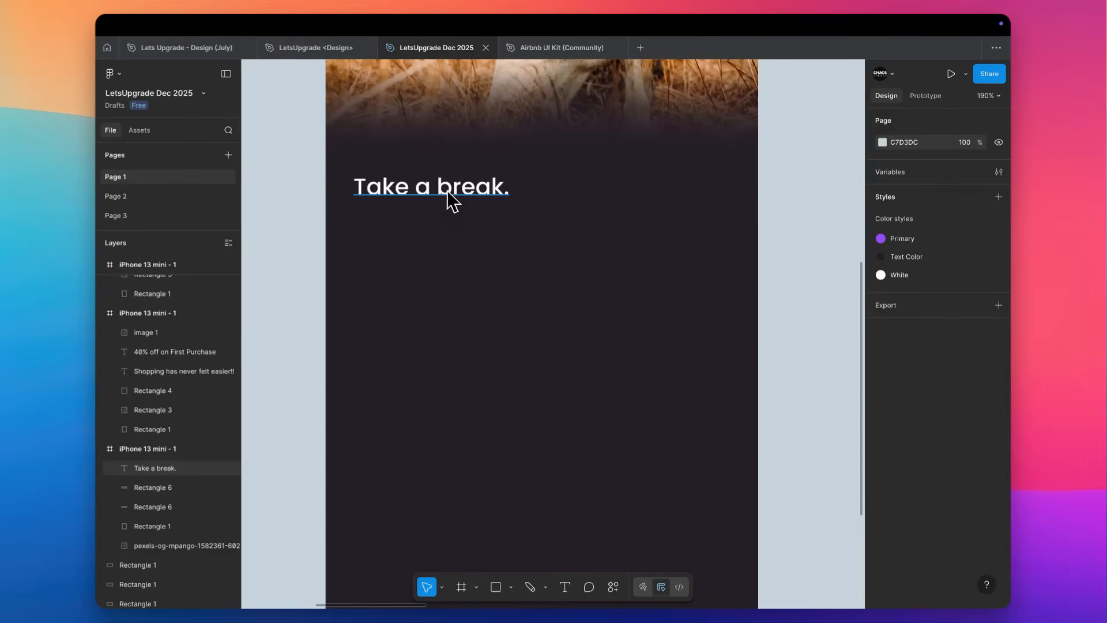
scroll(448, 193, down, 2)
scroll(452, 203, up, 2)
key(r)
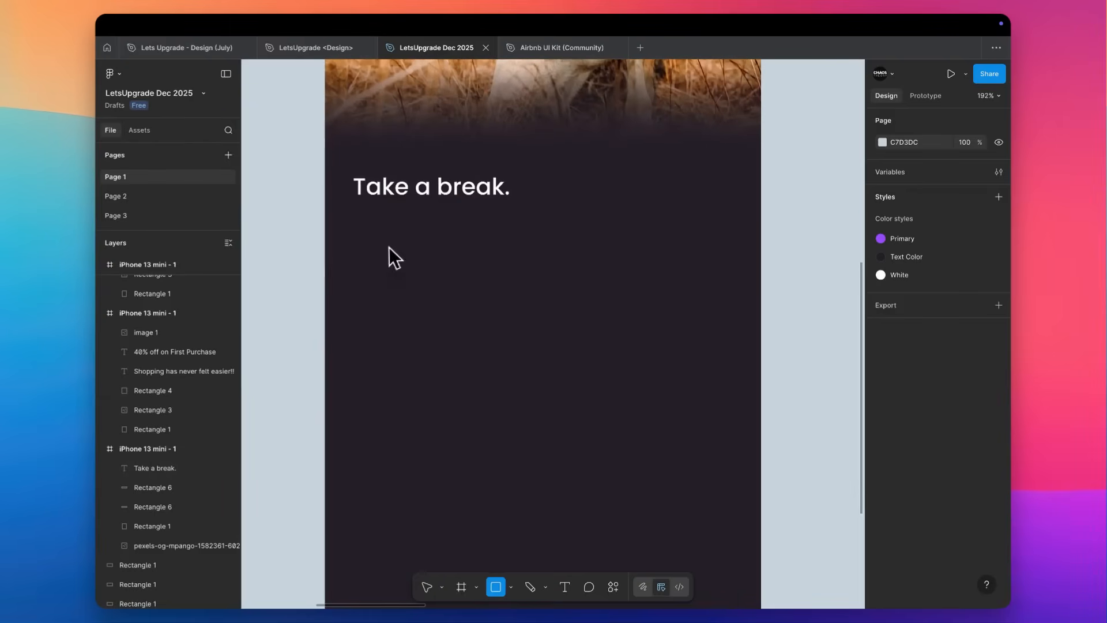
drag(361, 232, 730, 291)
Copy the purple Login button from the neighbouring phone screen into this frame, under "Take a break.".
scroll(730, 291, down, 3)
scroll(729, 289, right, 5)
click(729, 288)
scroll(729, 288, right, 6)
click(708, 455)
drag(709, 455, 286, 213)
scroll(284, 207, left, 5)
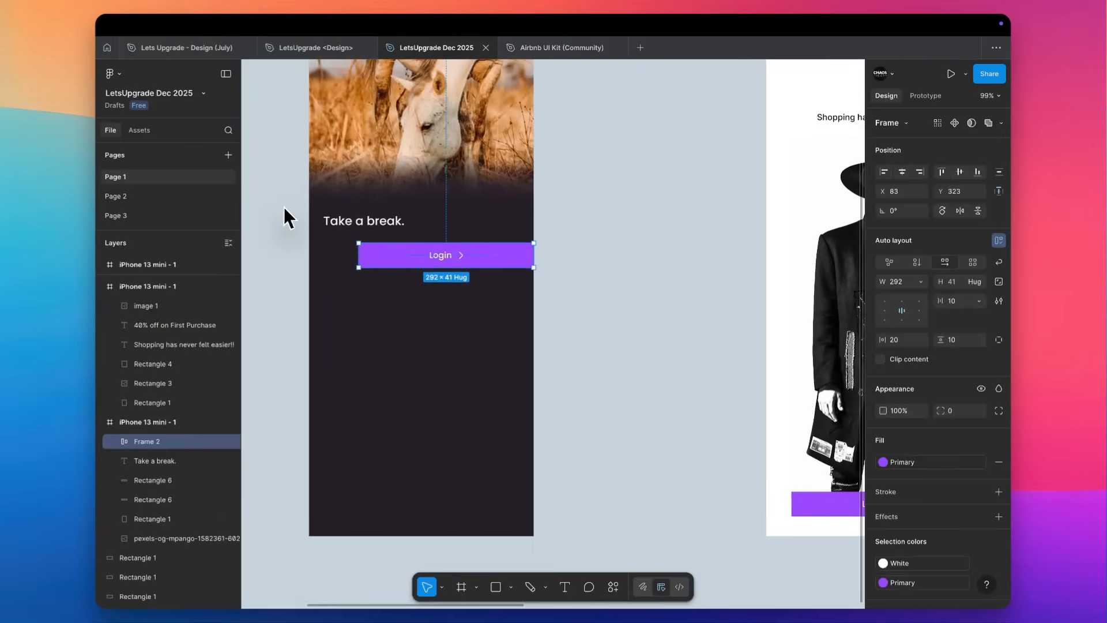
Place the Login button at X 24, Y 368 and widen it to 328 so it lines up with the heading.
scroll(362, 237, up, 5)
scroll(370, 248, left, 3)
click(903, 171)
click(961, 172)
drag(524, 363, 425, 346)
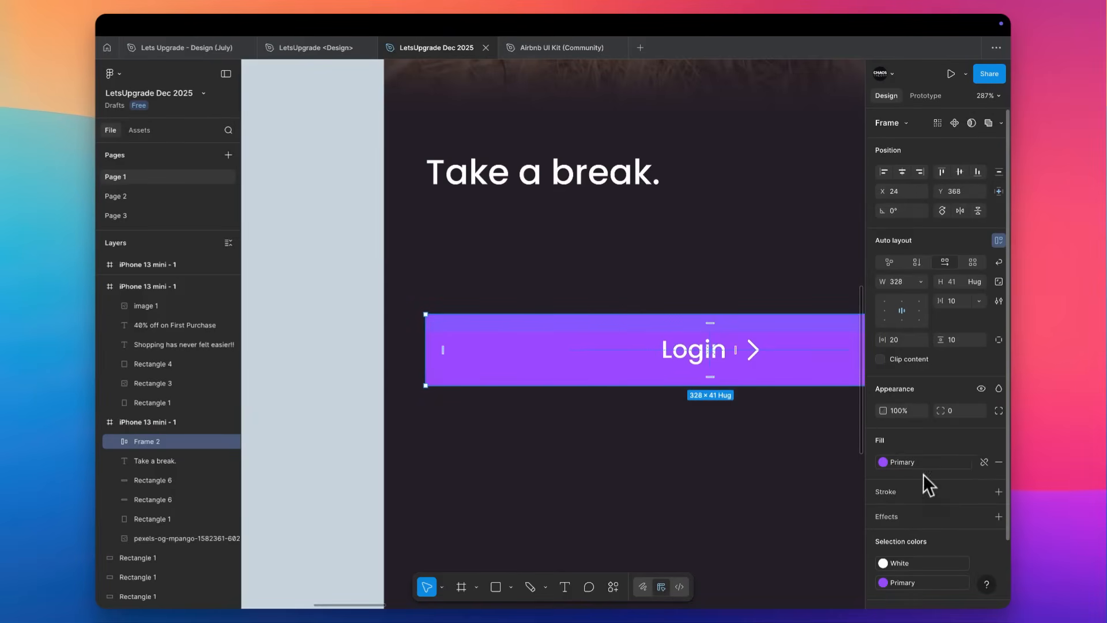
Give the Login button the frame's sampled background colour 262028 and lighten it to 373039.
scroll(741, 470, right, 3)
scroll(741, 470, down, 2)
key(i)
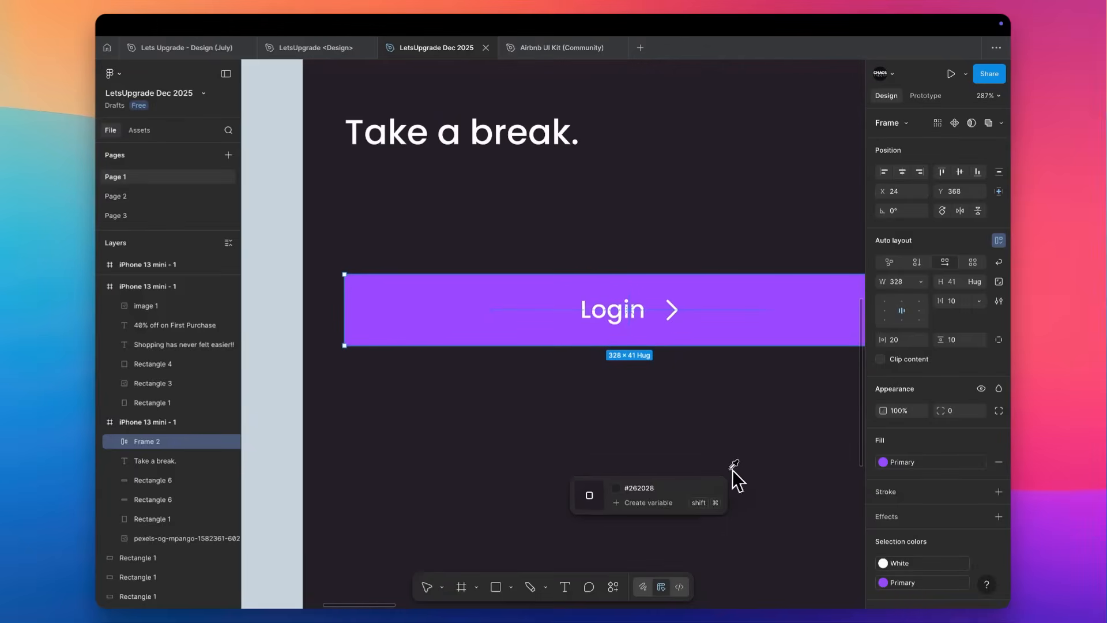
click(721, 409)
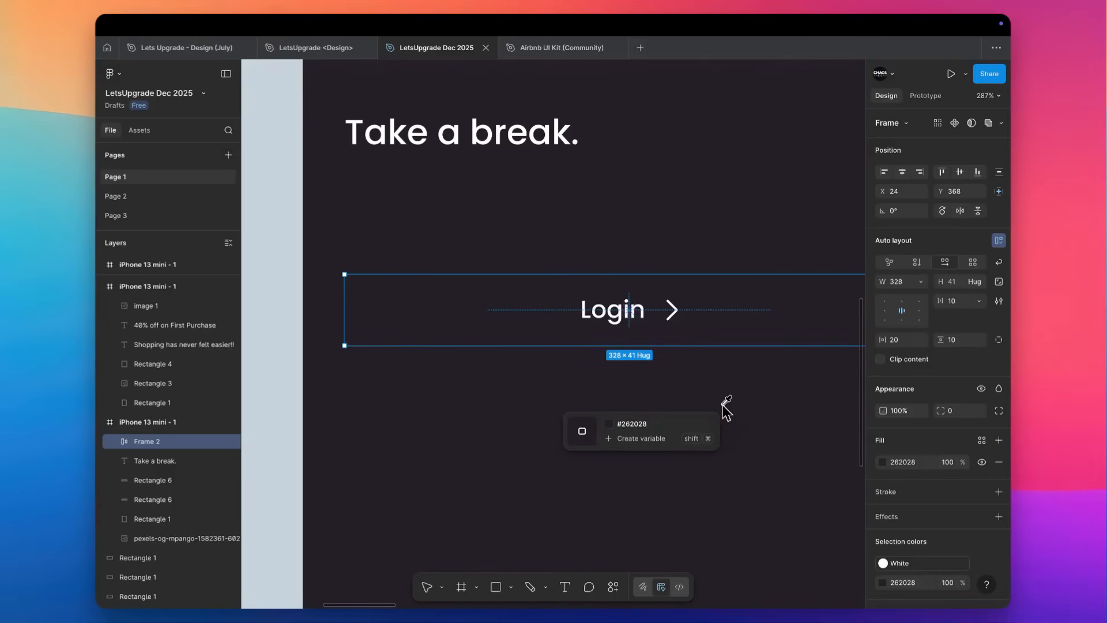
click(882, 462)
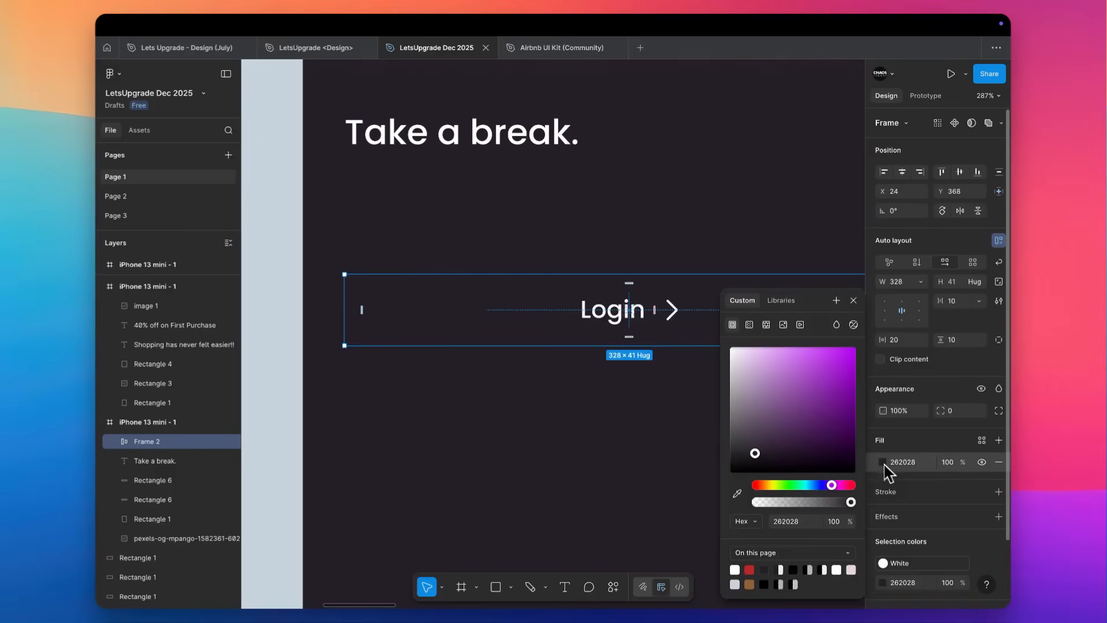
click(752, 448)
drag(754, 453, 749, 445)
Set the Login button's corner radius to 8.
scroll(619, 452, right, 1)
scroll(619, 452, up, 1)
scroll(618, 452, right, 2)
scroll(618, 452, down, 1)
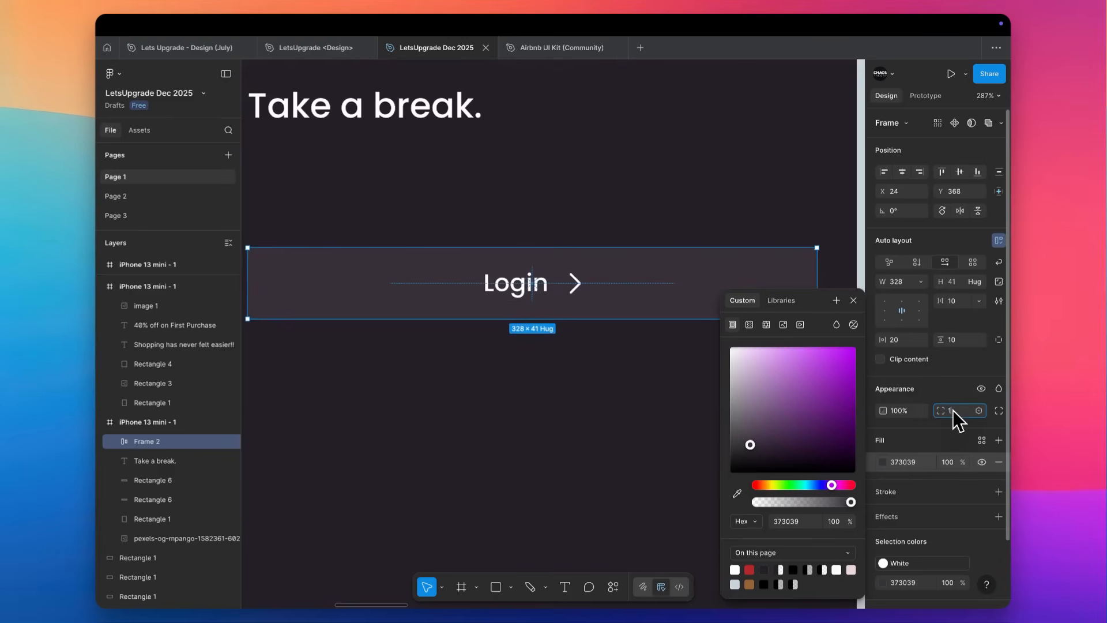
key(Return)
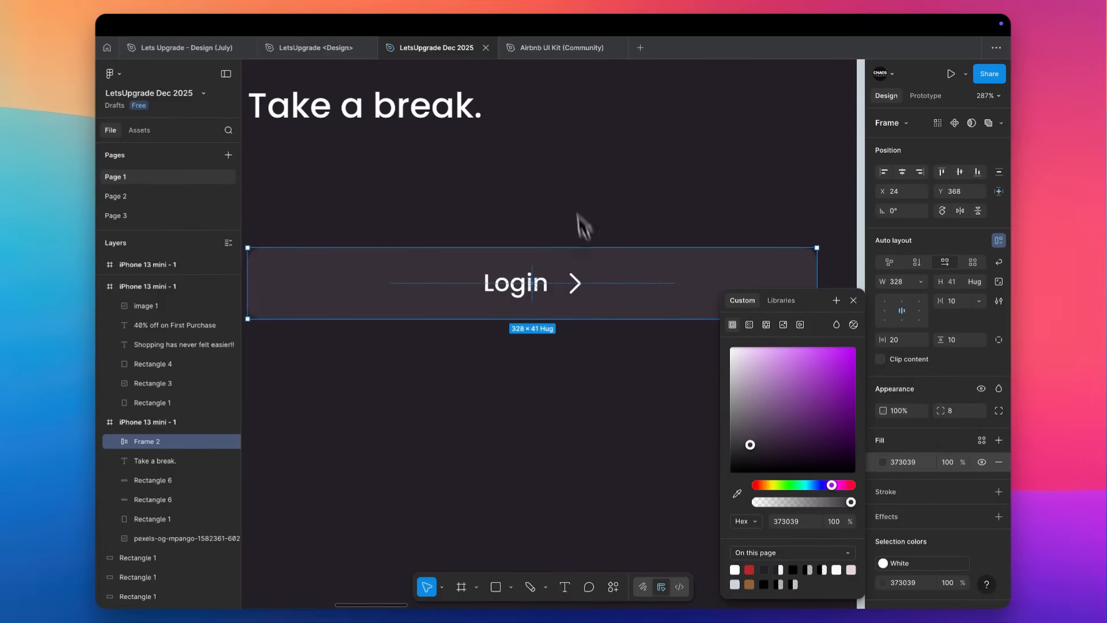
Change the Login button's label to "First Name" and delete the chevron icon beside it.
click(591, 153)
scroll(591, 154, down, 5)
scroll(591, 153, up, 2)
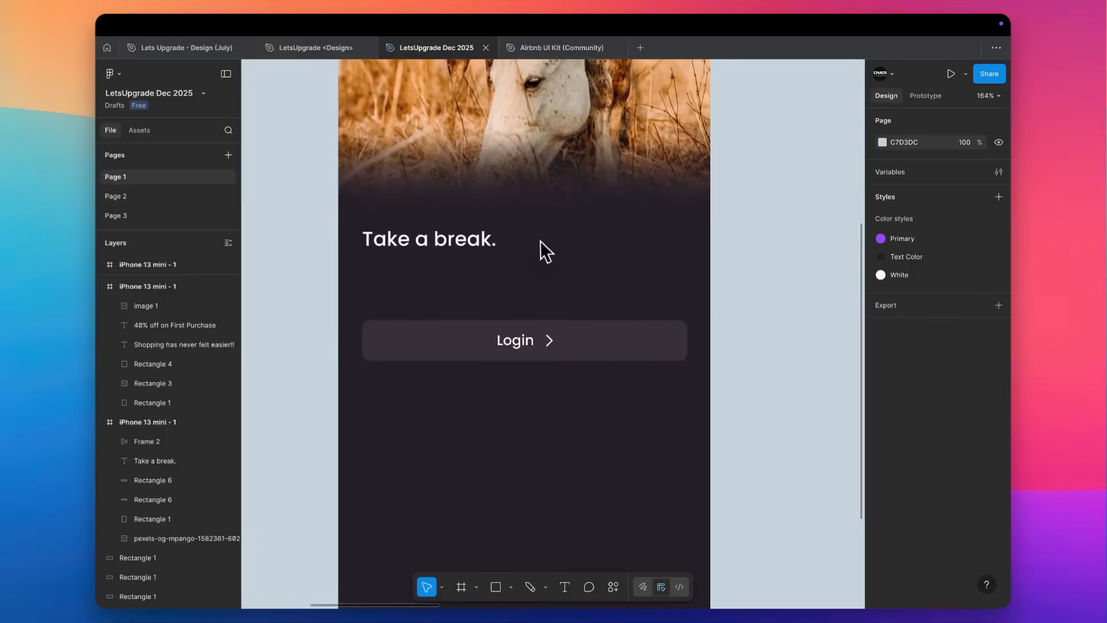
scroll(541, 244, up, 2)
click(513, 372)
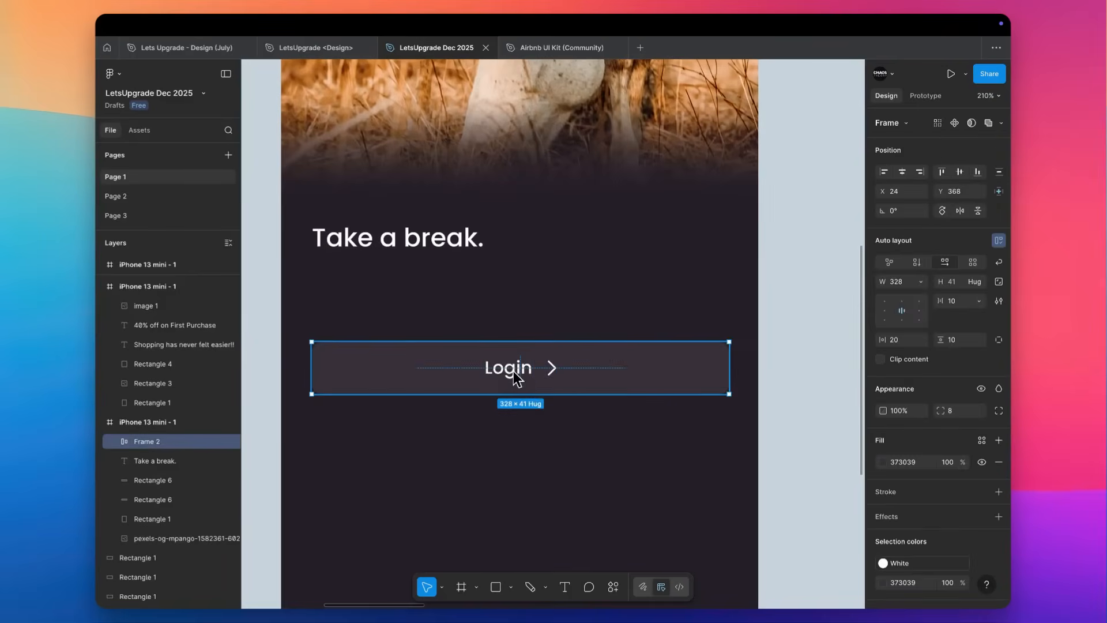
double_click(513, 370)
double_click(514, 370)
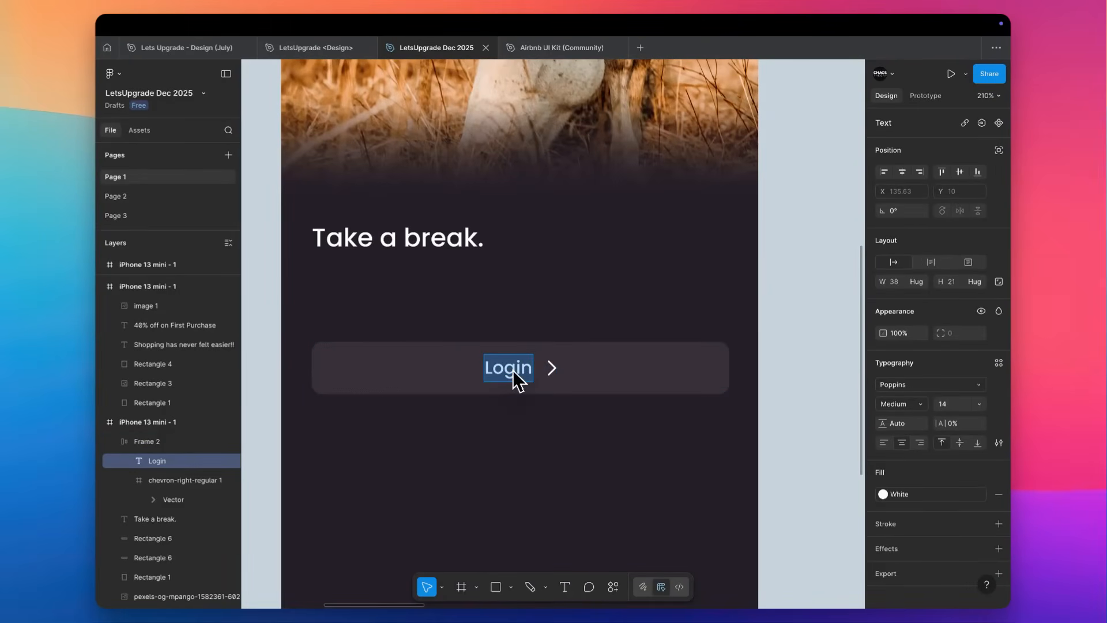
text(First Name)
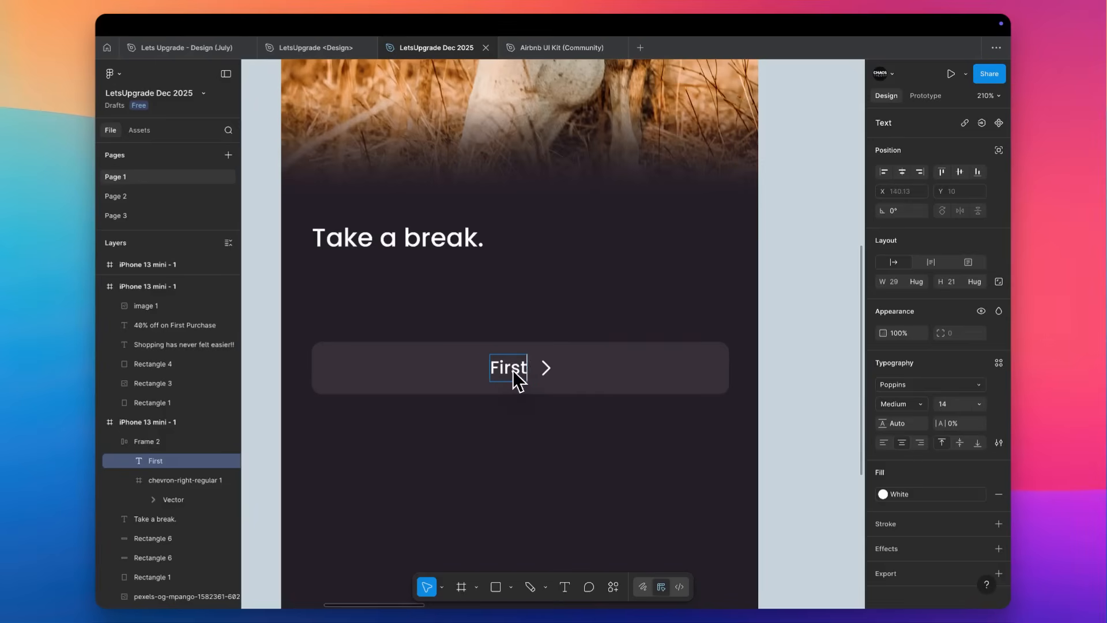
key(Escape)
key(Escape)
click(572, 369)
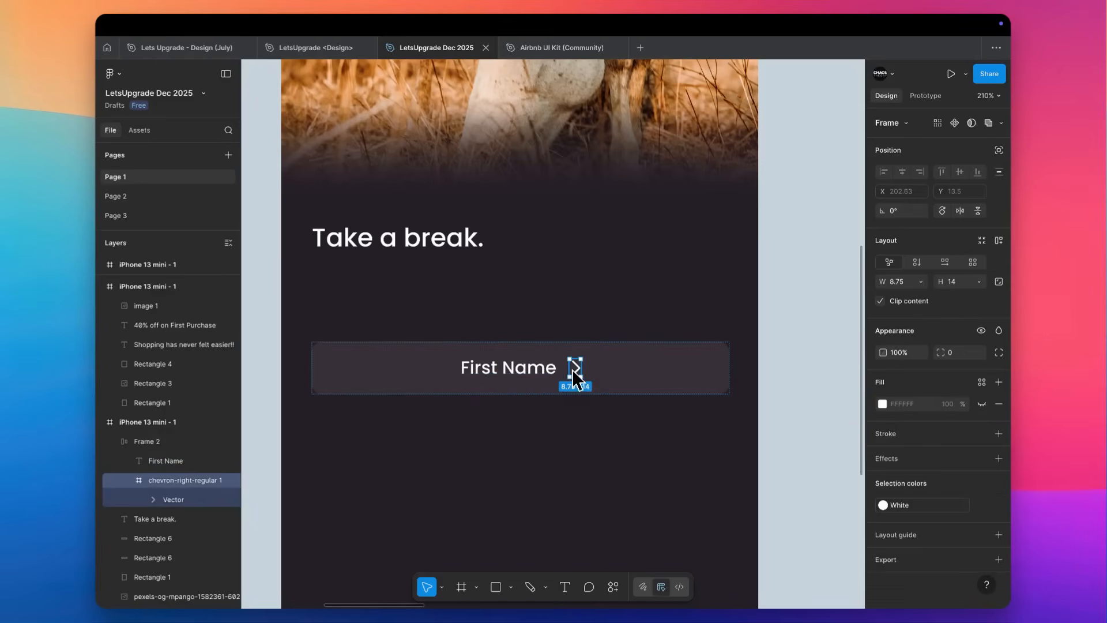
key(Delete)
Shrink the First Name box to hug its text, duplicate it alongside and relabel the copy "Last Name".
click(627, 367)
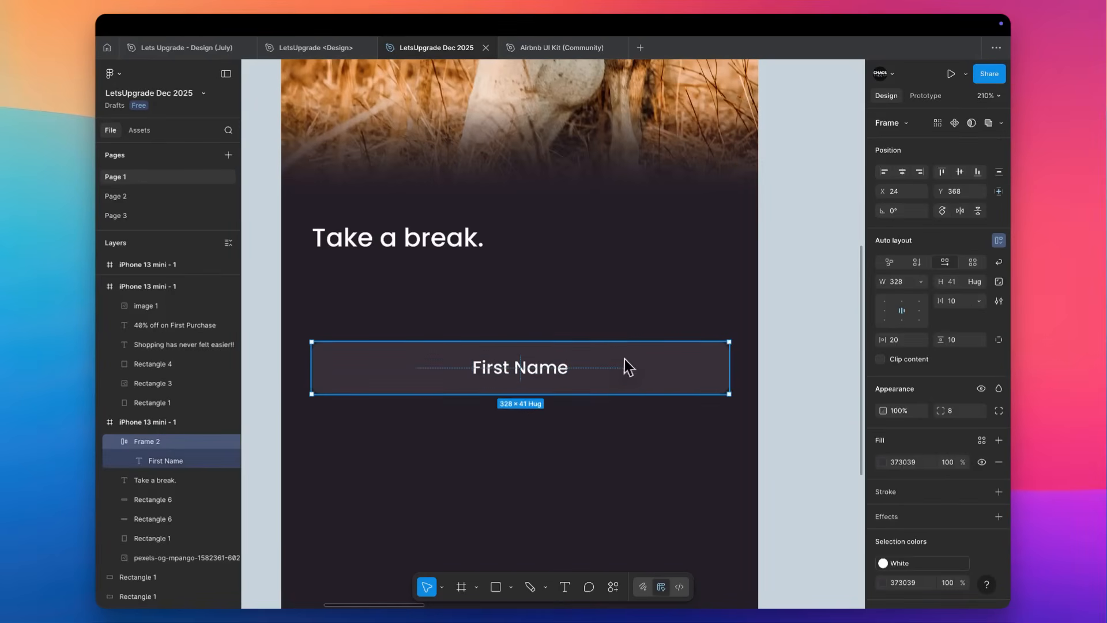
double_click(729, 364)
drag(518, 364, 660, 381)
double_click(658, 374)
text(Last)
key(Escape)
click(438, 241)
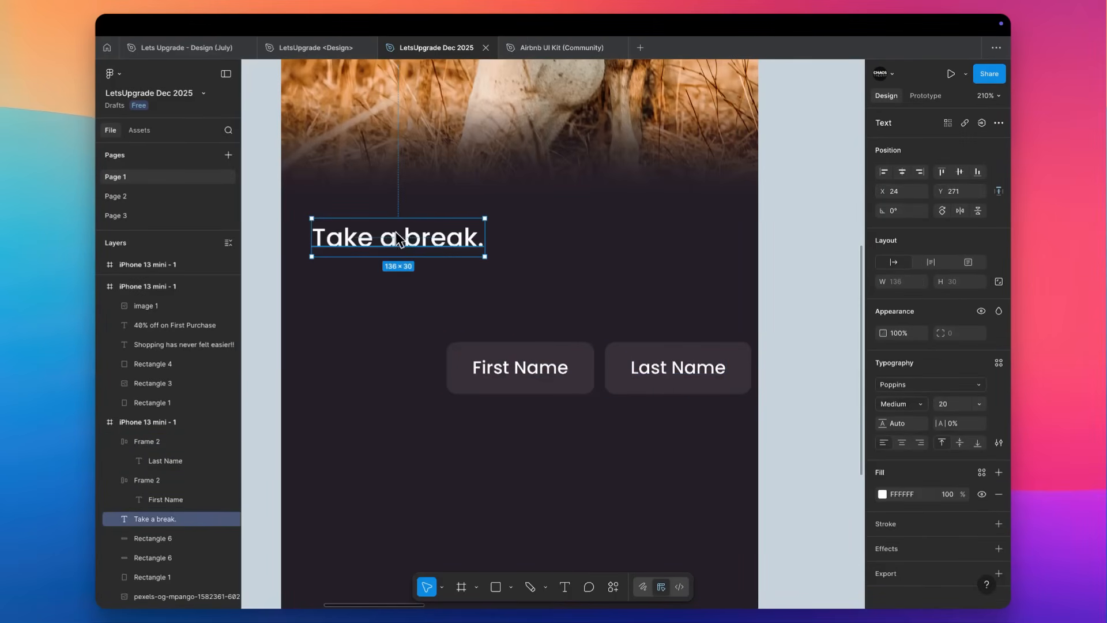
scroll(477, 337, up, 3)
scroll(476, 335, down, 2)
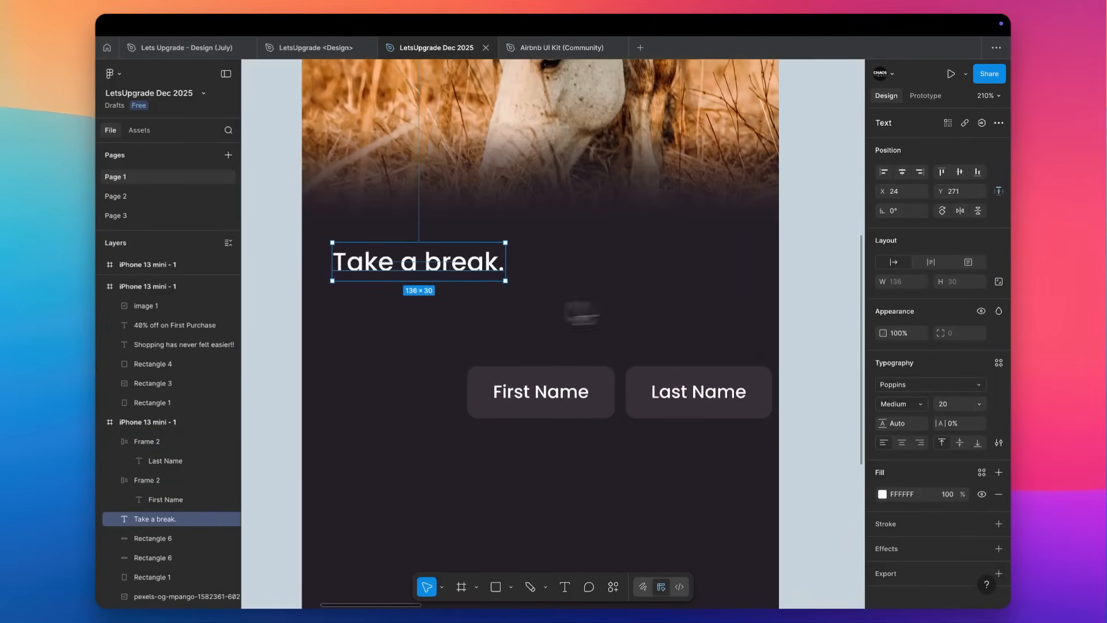
Set the "First Name" text to Regular weight and apply the same text properties to "Last Name".
double_click(554, 404)
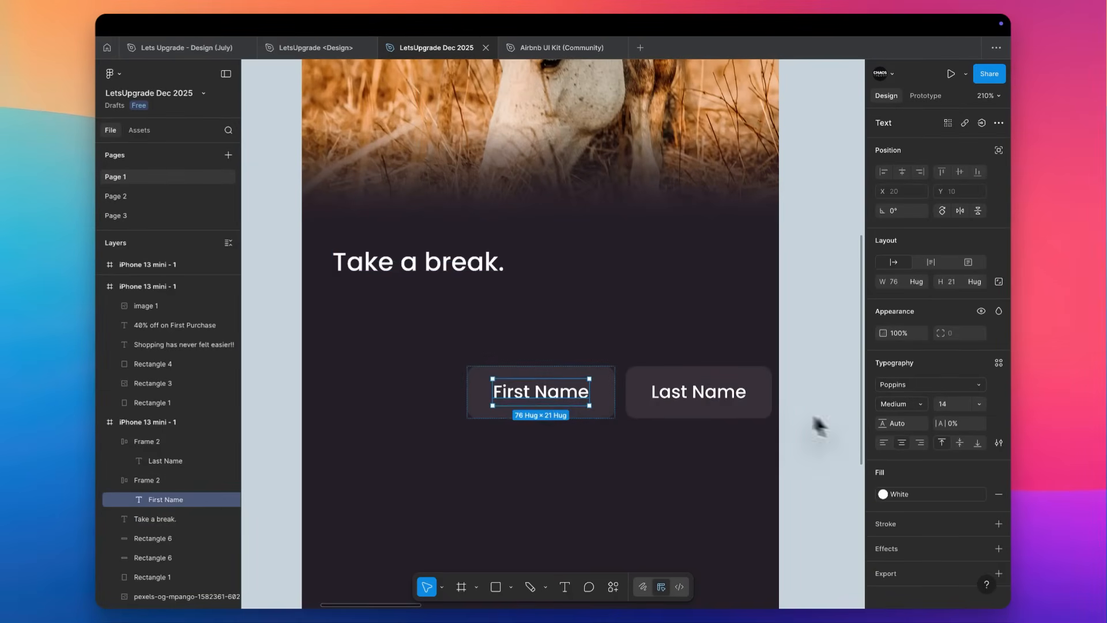
click(901, 404)
click(906, 389)
key(super+alt+c)
double_click(708, 398)
key(super+alt+v)
Move both name boxes together to 16 below "Take a break.", aligned with the heading's left edge at Y 317.
click(597, 379)
shift+click(662, 390)
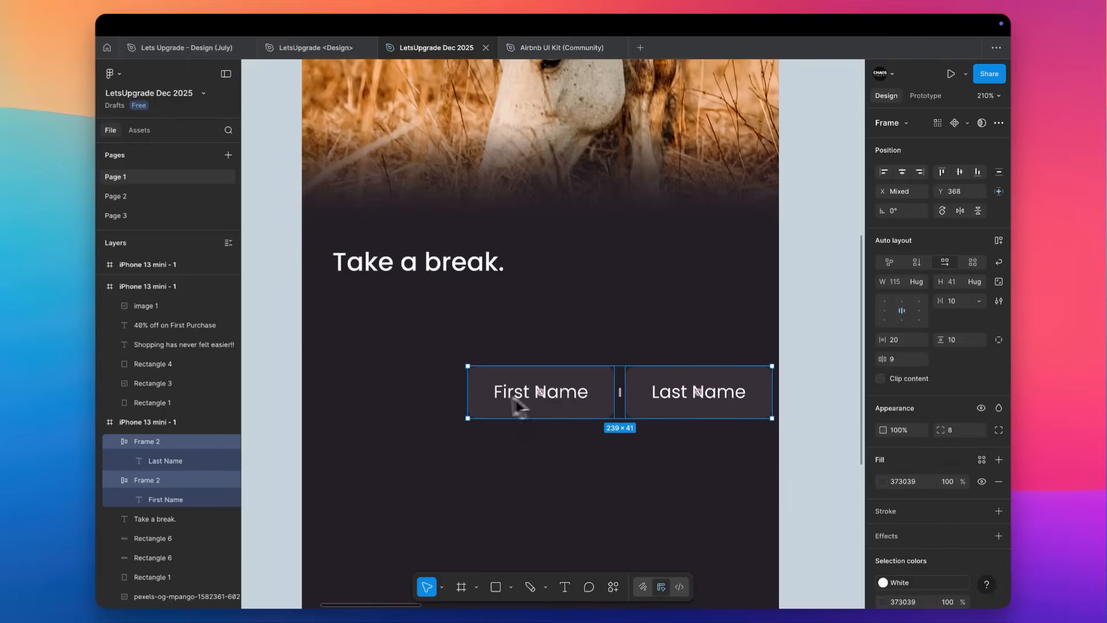
drag(527, 388, 391, 325)
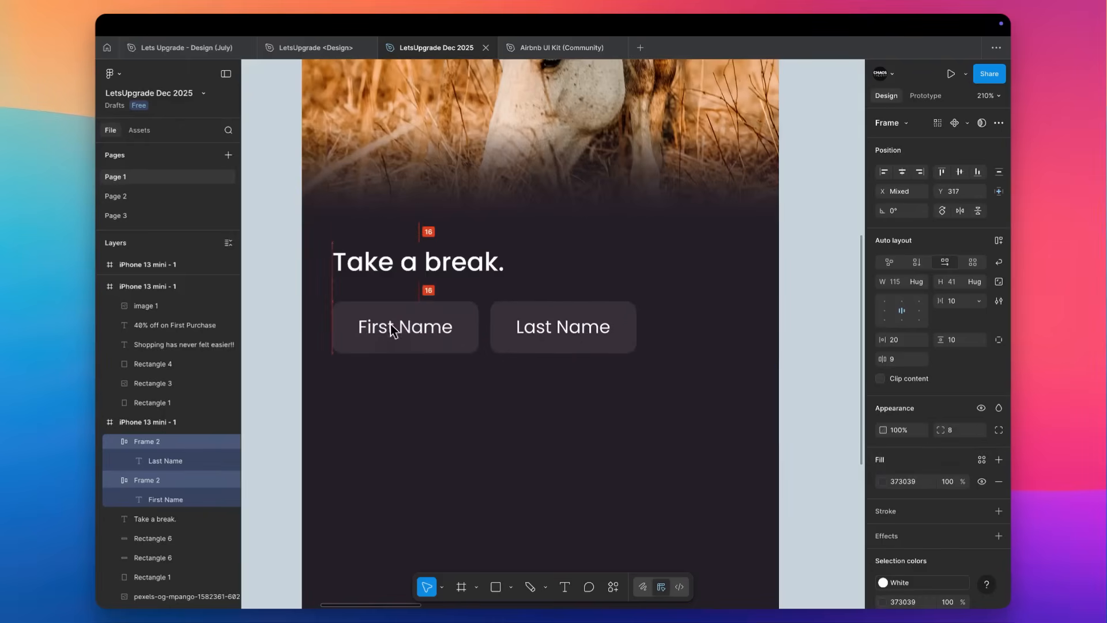
Wrap the two name boxes in an auto layout frame, widen it to 326 and centre it horizontally on the screen.
key(shift+a)
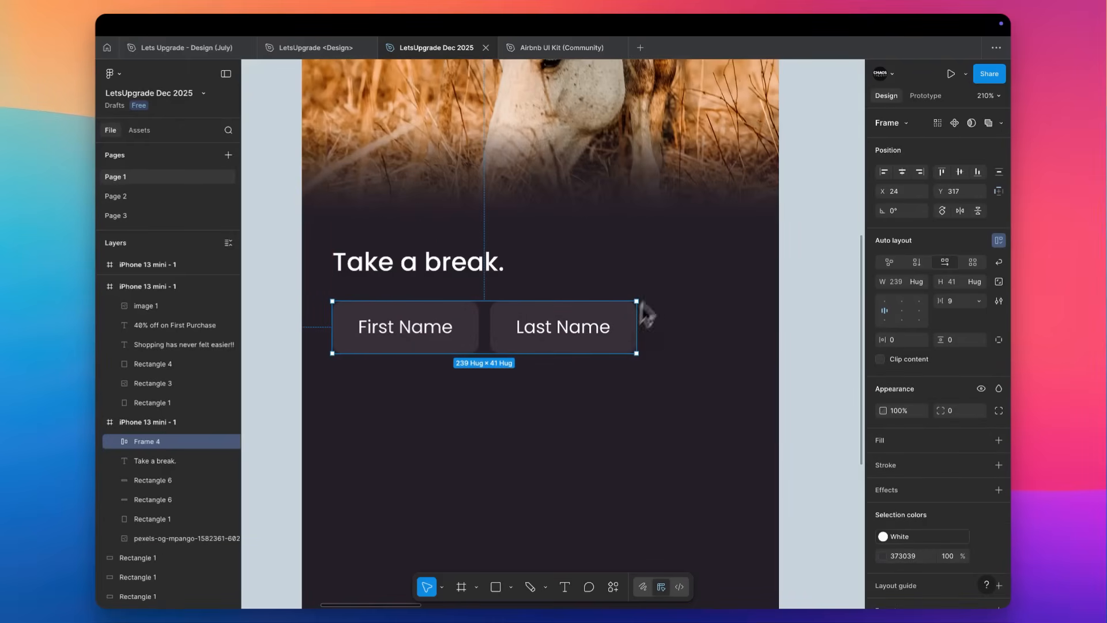
drag(635, 320, 747, 316)
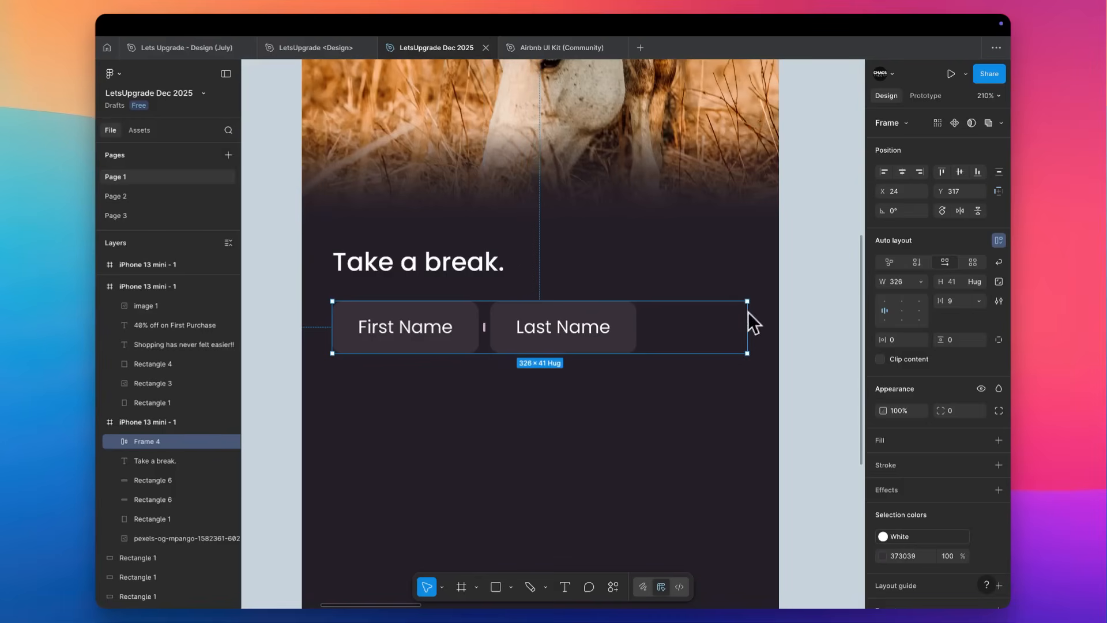
click(904, 172)
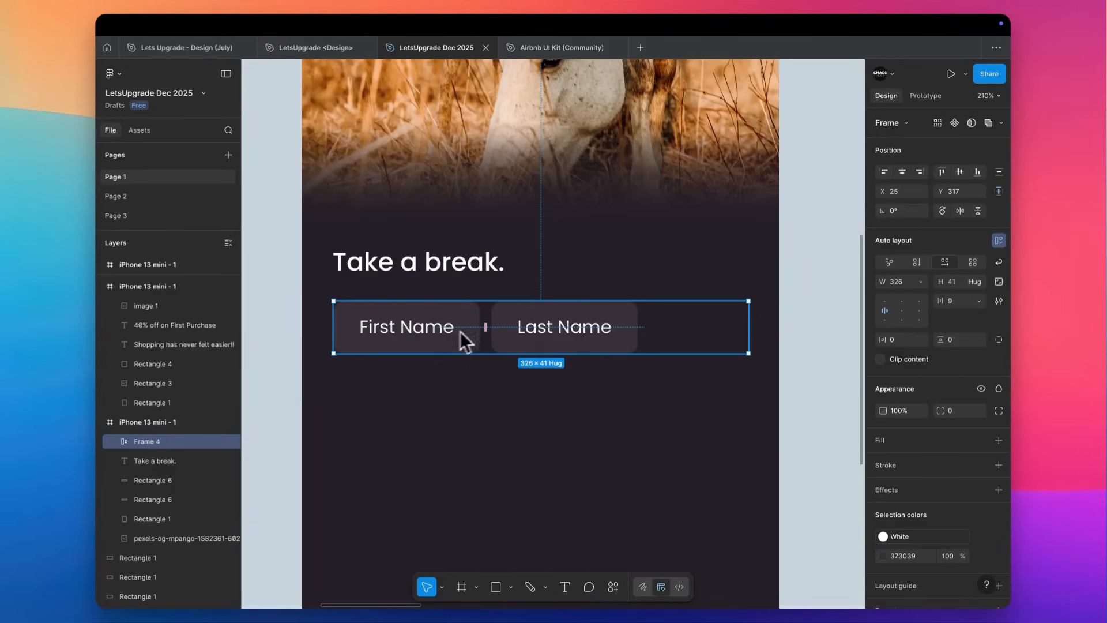
Rename the layer of the First Name box to "Frame 1" inside the row frame.
click(115, 442)
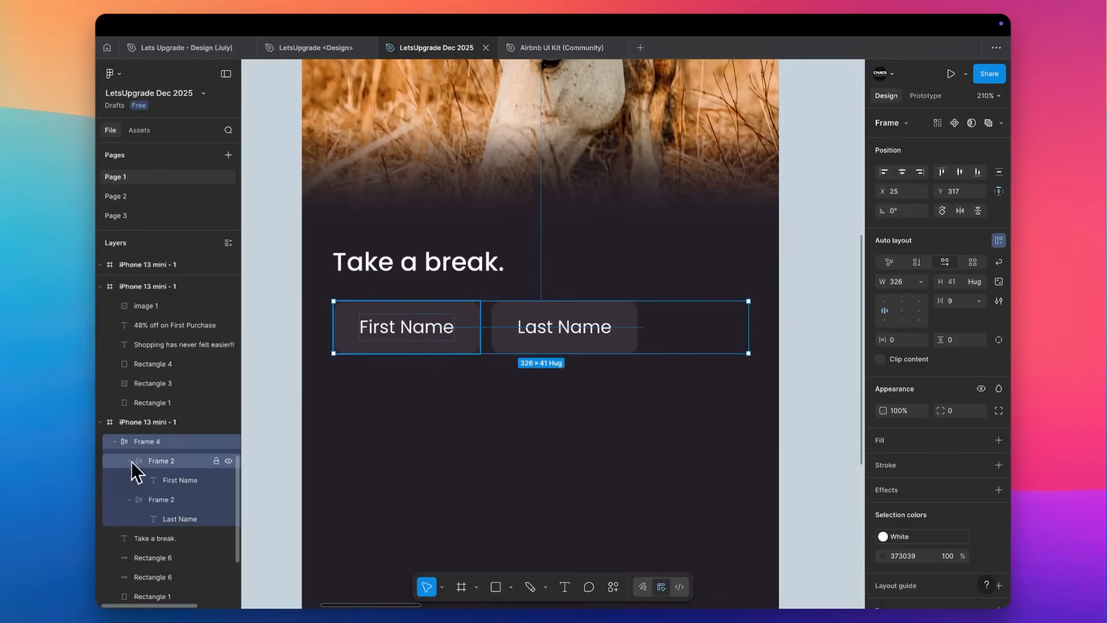
click(130, 460)
click(128, 480)
click(163, 461)
double_click(167, 462)
text(Frame 1)
key(Return)
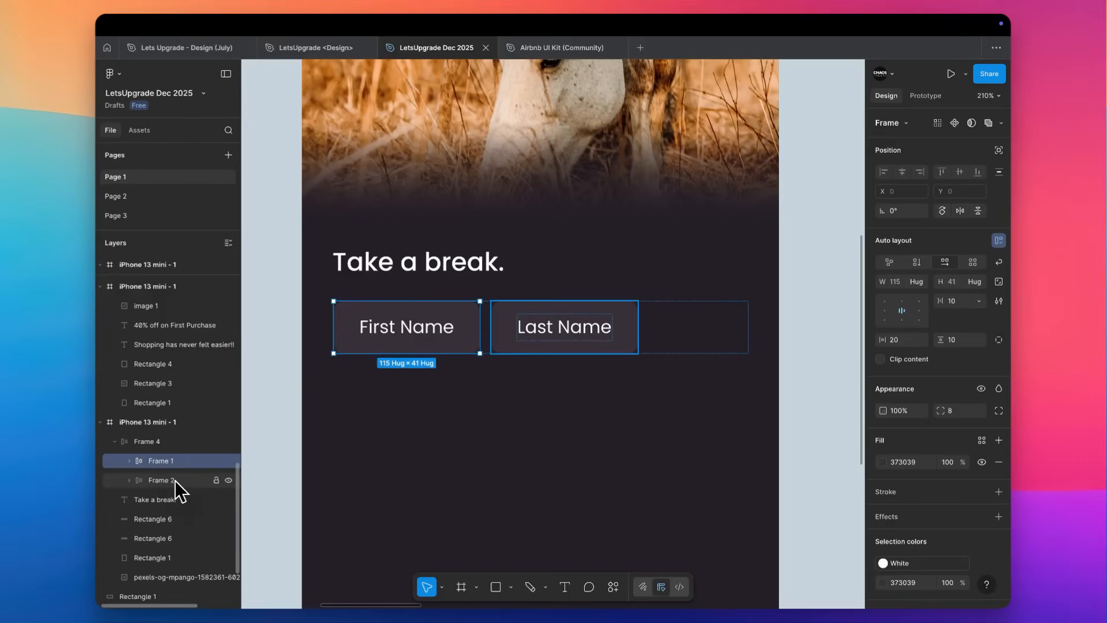
click(175, 479)
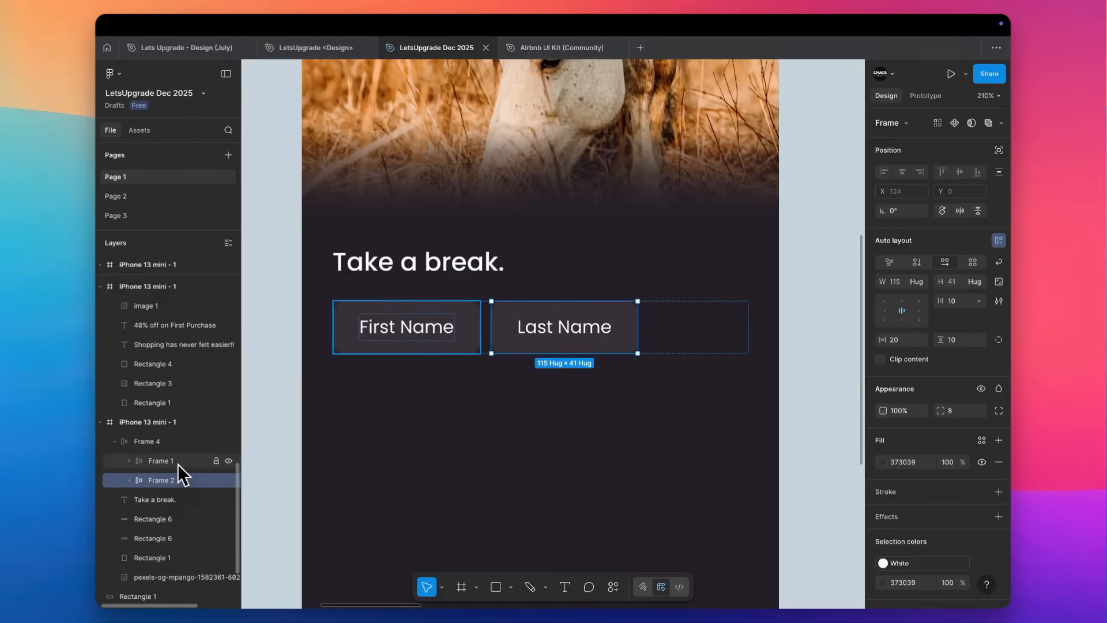
Set the horizontal gap of the name row's auto layout to Auto.
click(178, 448)
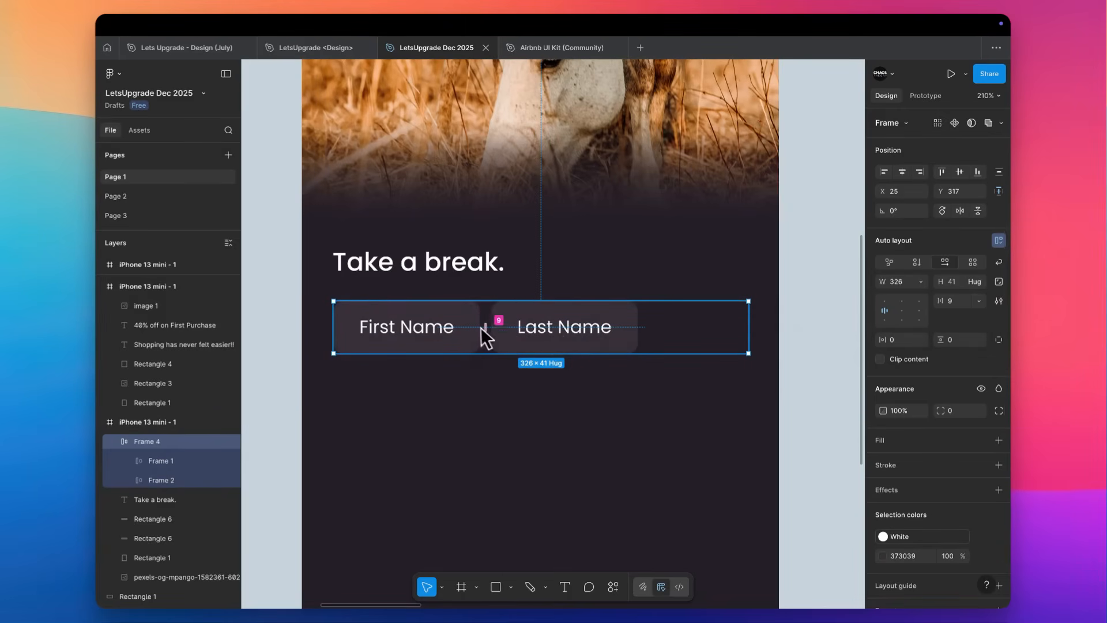
click(979, 302)
click(975, 314)
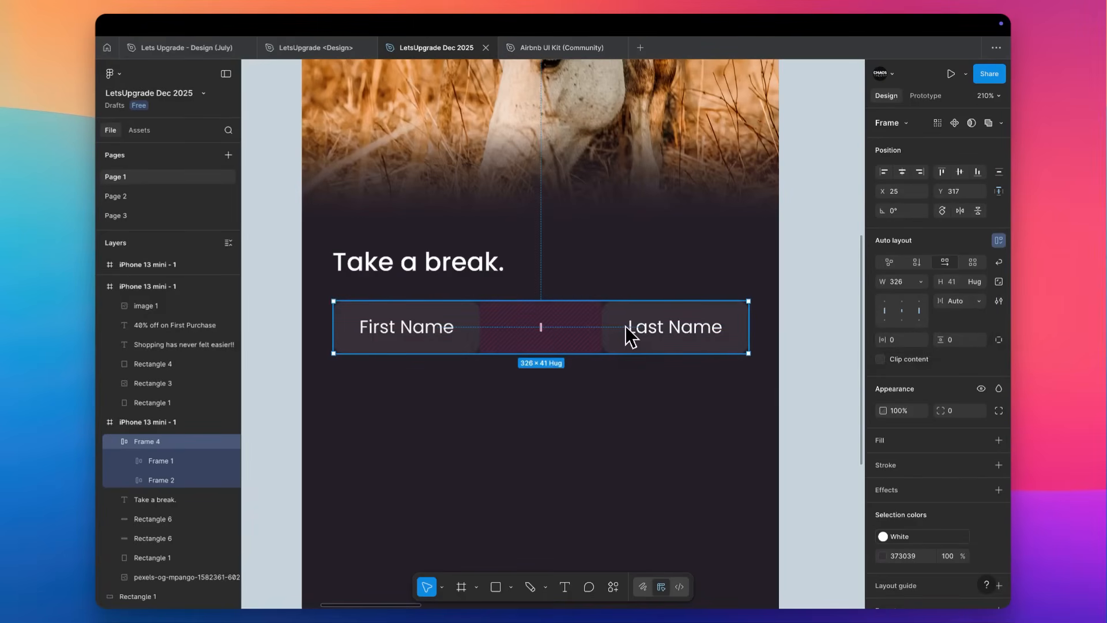
Set the width of both the First Name and Last Name boxes to Fill container.
click(461, 332)
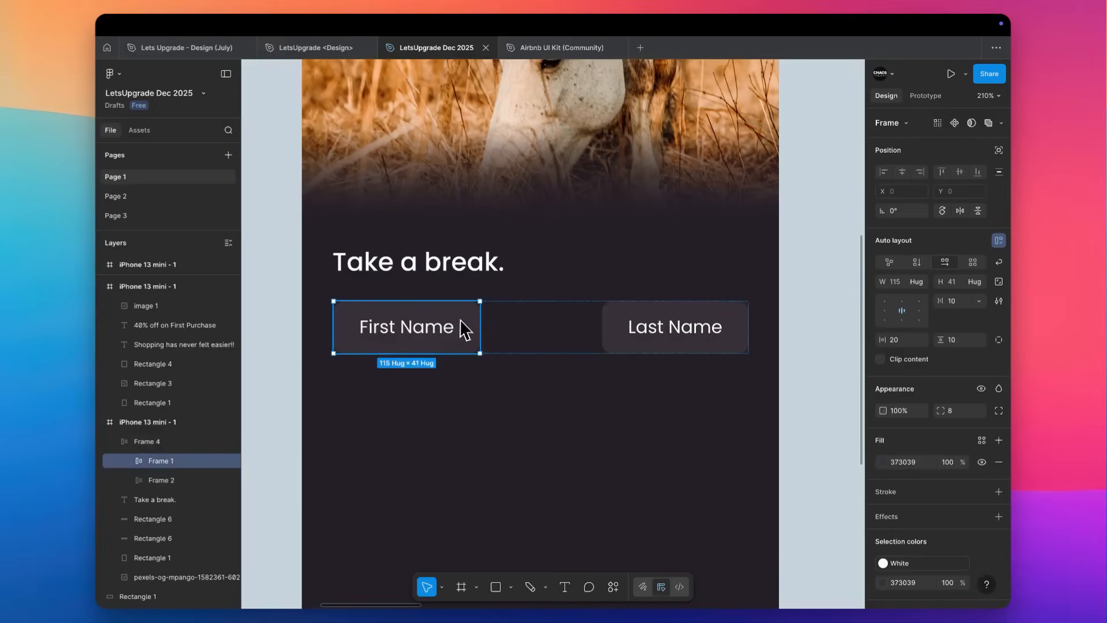
shift+click(661, 334)
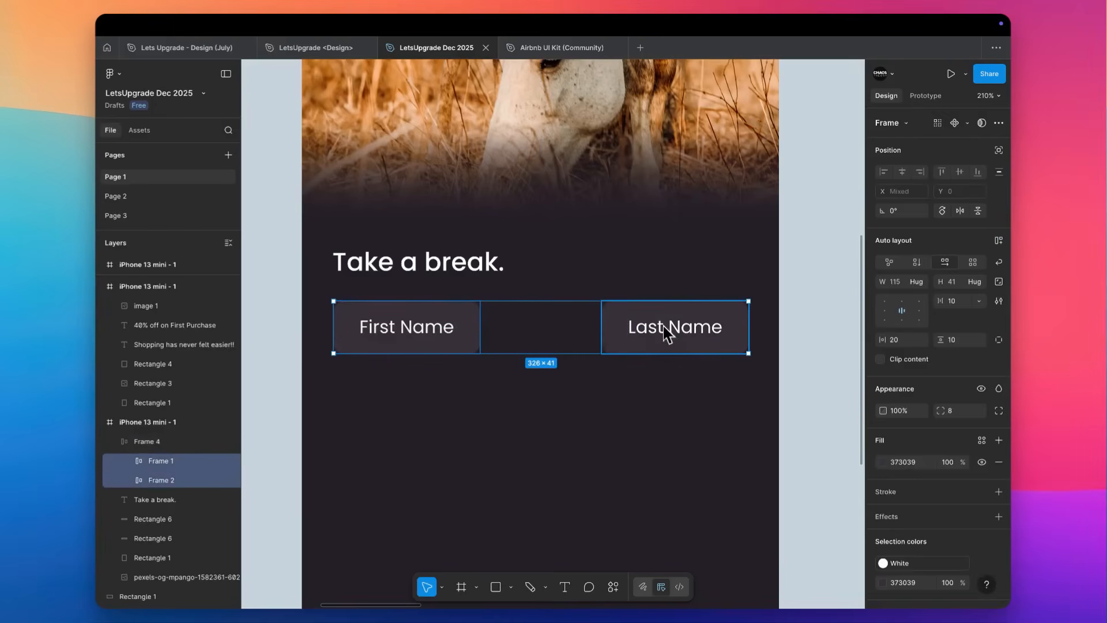
click(923, 284)
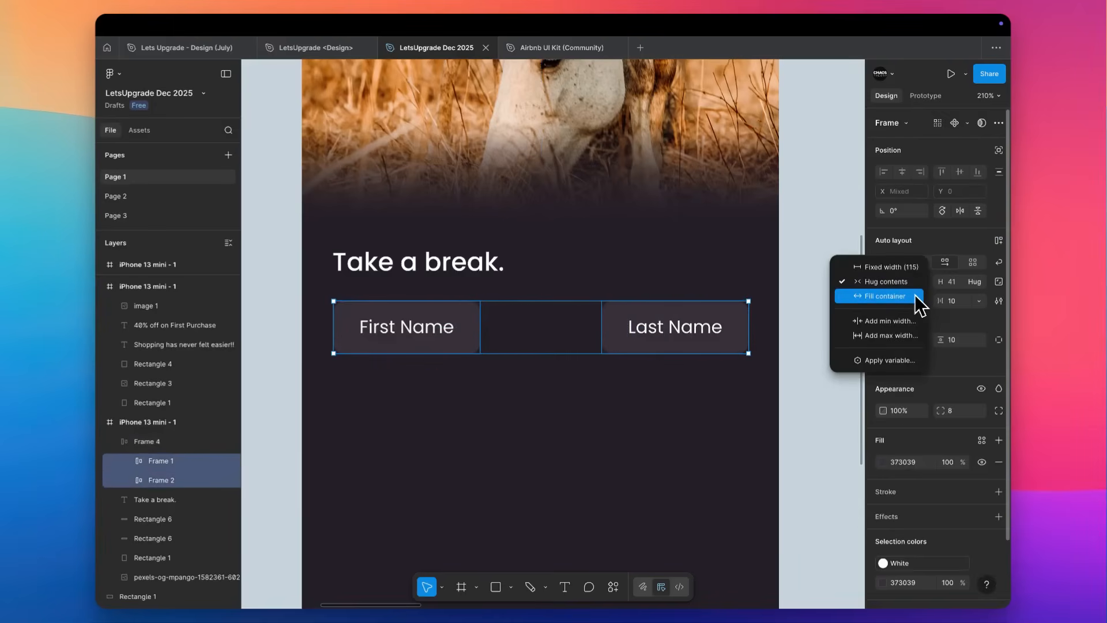
click(885, 295)
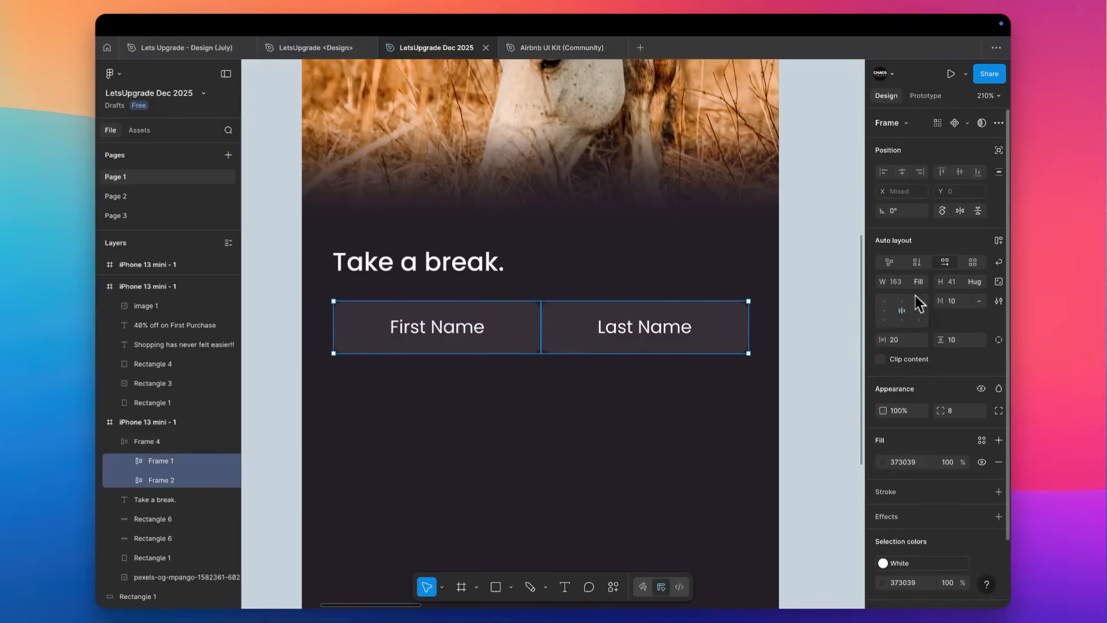
Set the horizontal gap between the two name boxes in the row frame to 10.
click(179, 442)
click(962, 302)
text(10)
key(Tab)
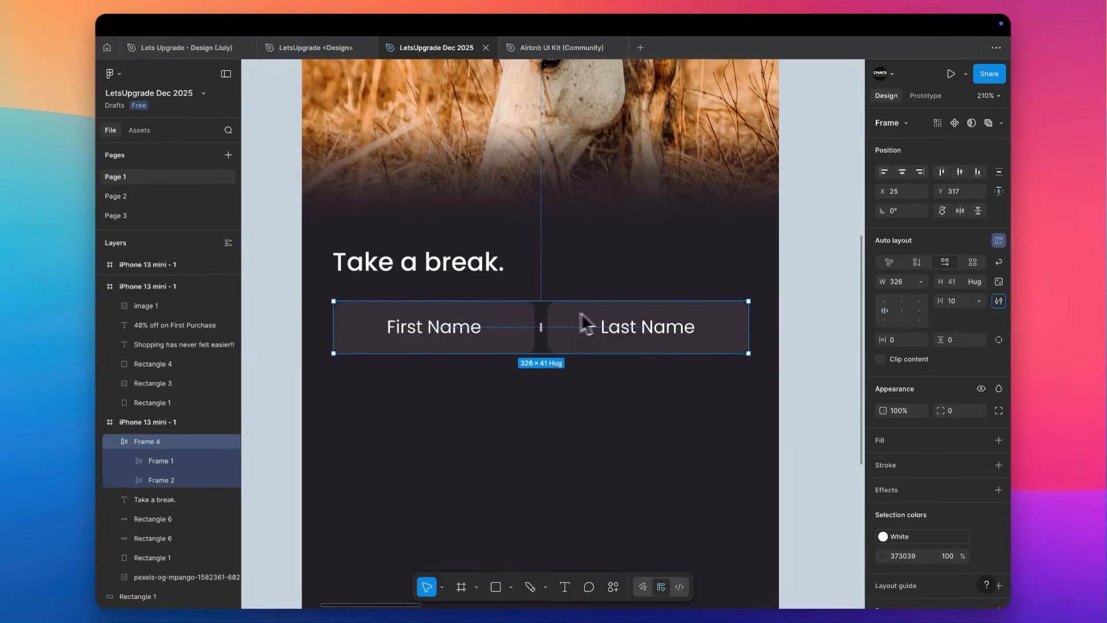
click(537, 395)
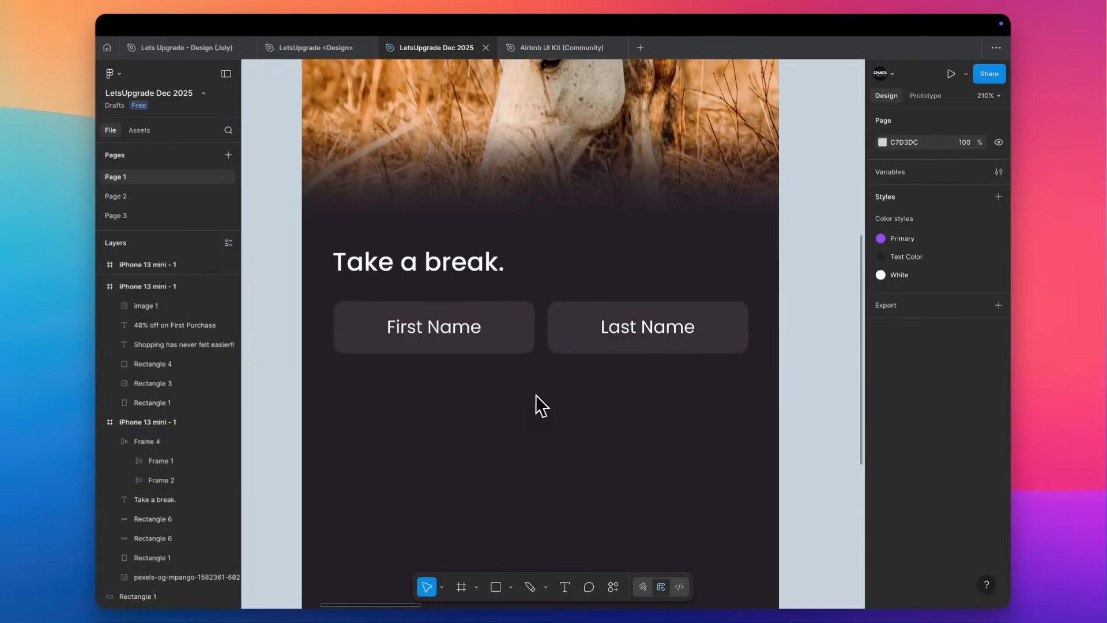
Left-align the text inside both name boxes and set their horizontal padding to 16.
scroll(561, 379, down, 2)
scroll(561, 379, left, 1)
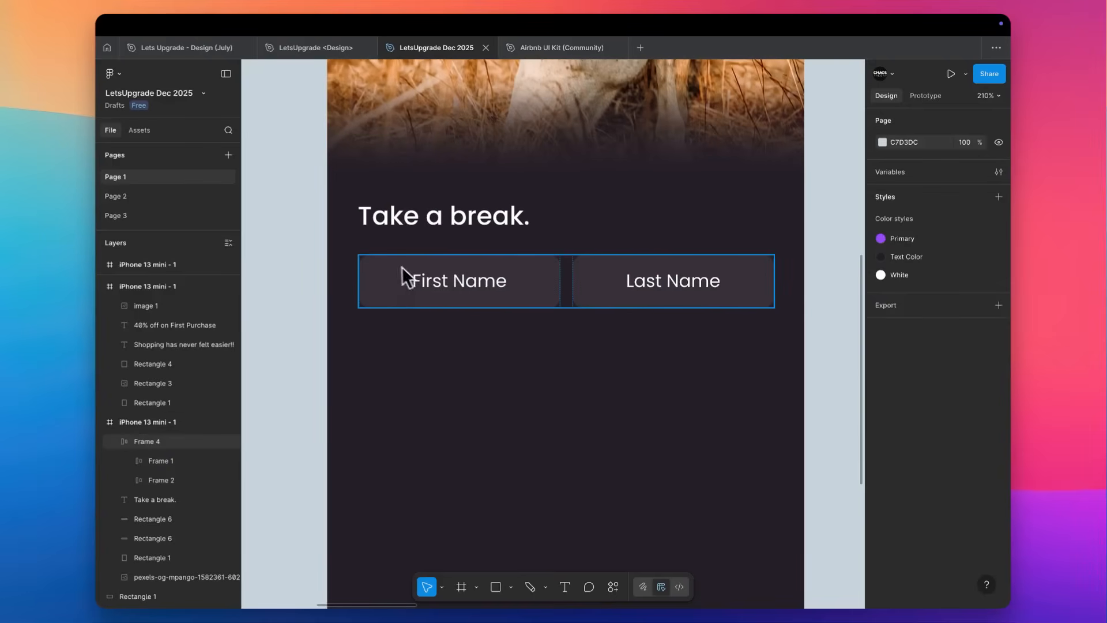
double_click(427, 291)
click(508, 403)
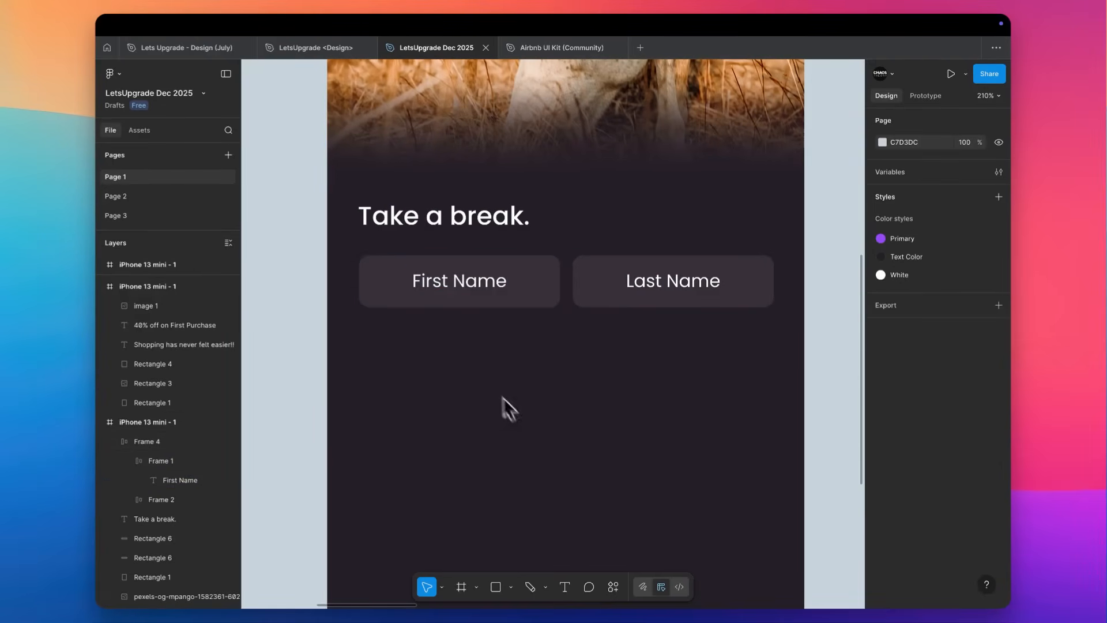
double_click(527, 294)
shift+click(663, 288)
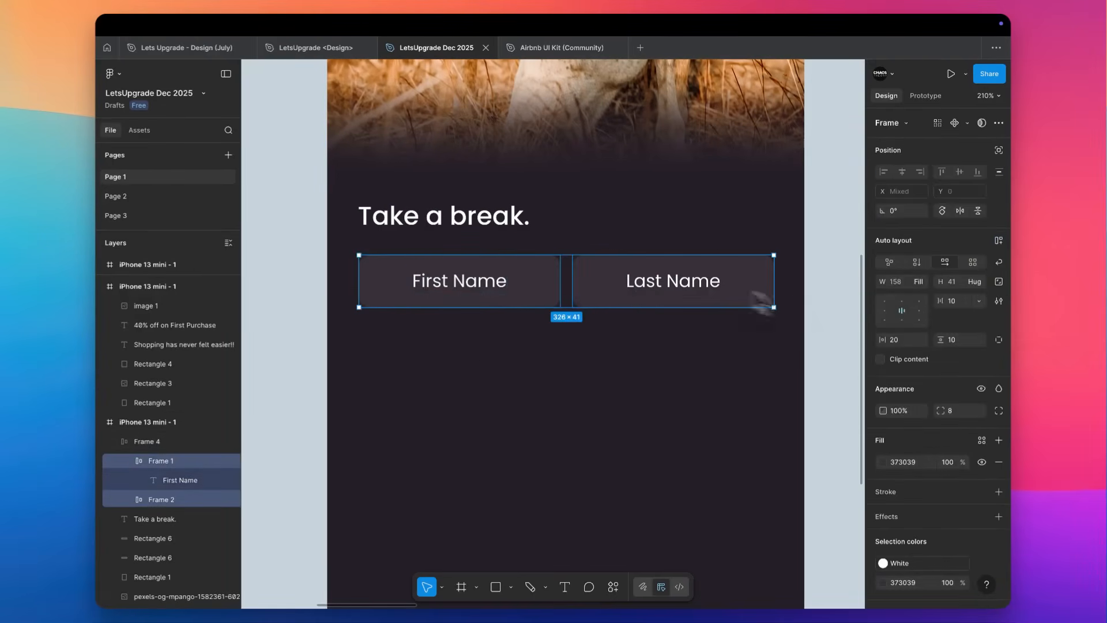
click(885, 310)
click(904, 343)
key(Down)
key(Down)
key(Down)
key(Down)
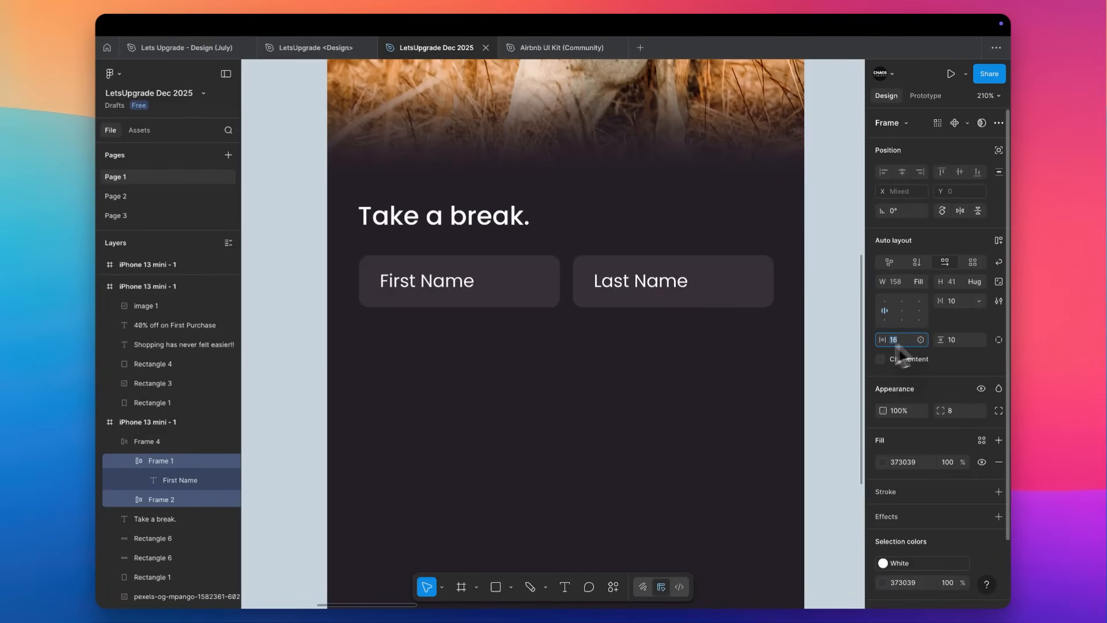
click(455, 291)
click(426, 368)
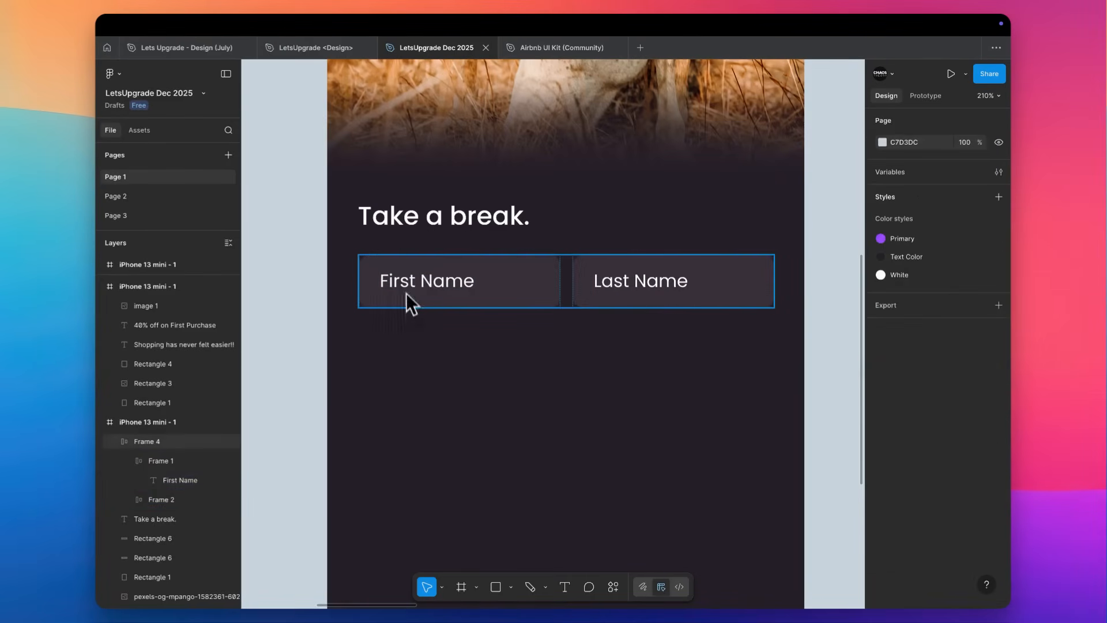
Set the horizontal gap between the two name boxes in the row frame to 14.
click(456, 281)
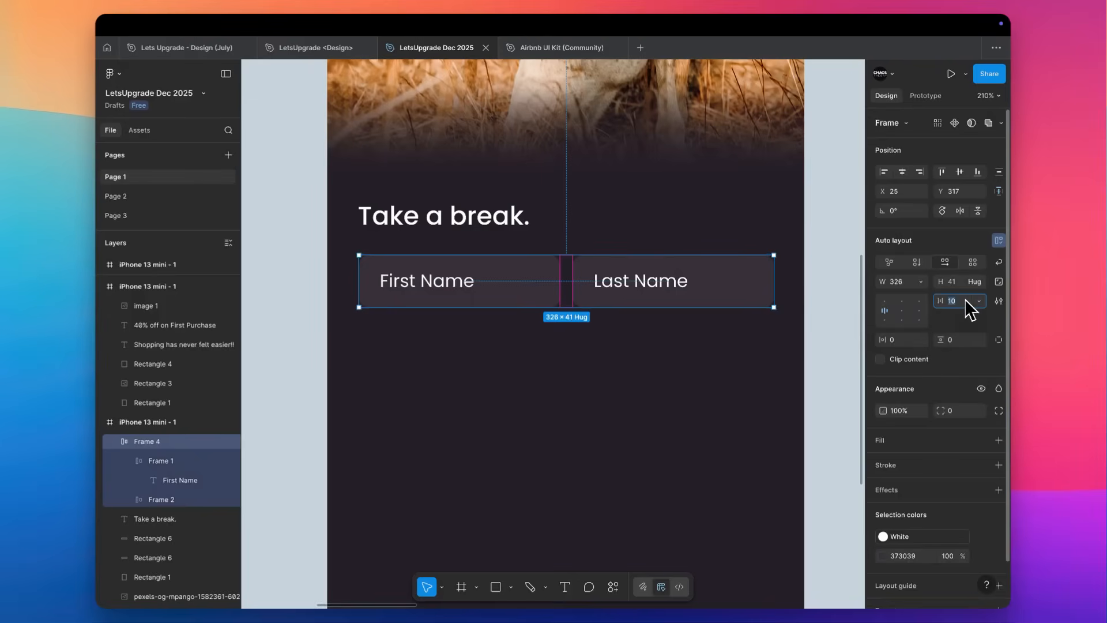
text(14)
key(Return)
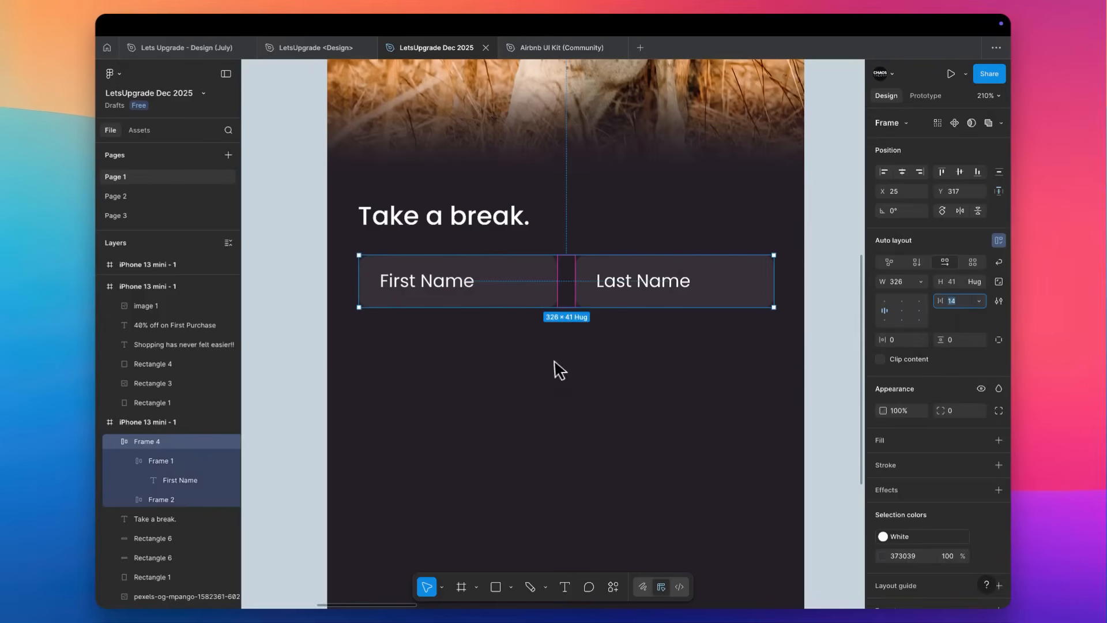
Duplicate the name row and place the copy on the canvas outside the phone screen at X 508, Y 7.
drag(460, 292, 458, 353)
scroll(456, 353, right, 5)
drag(312, 344, 801, 340)
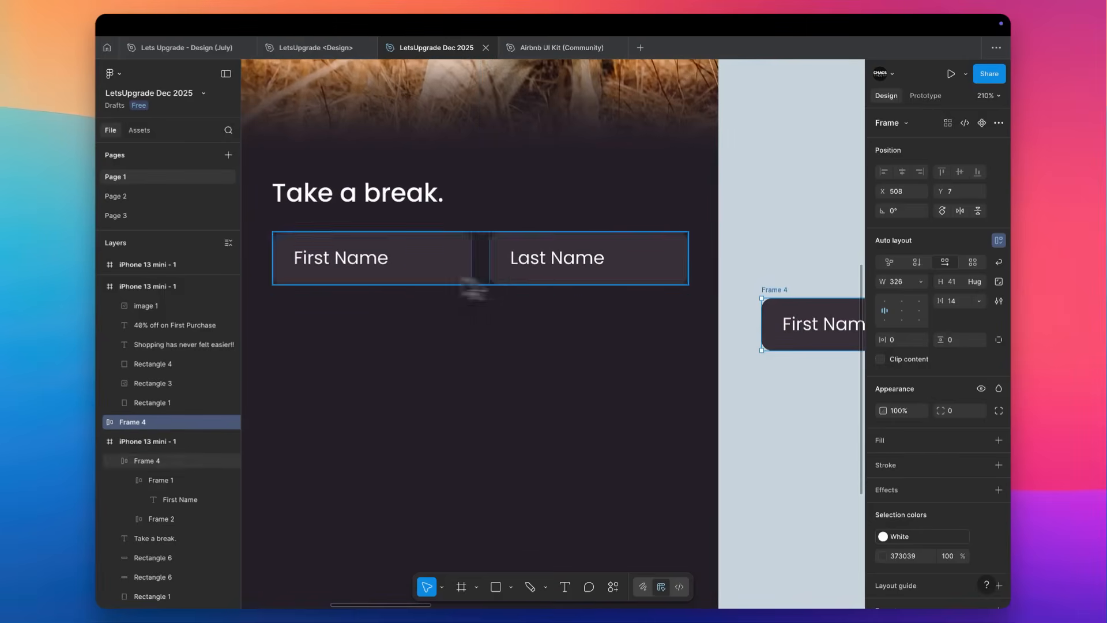
Set the opacity of the "First Name" text in the phone screen to 40%.
super+click(365, 262)
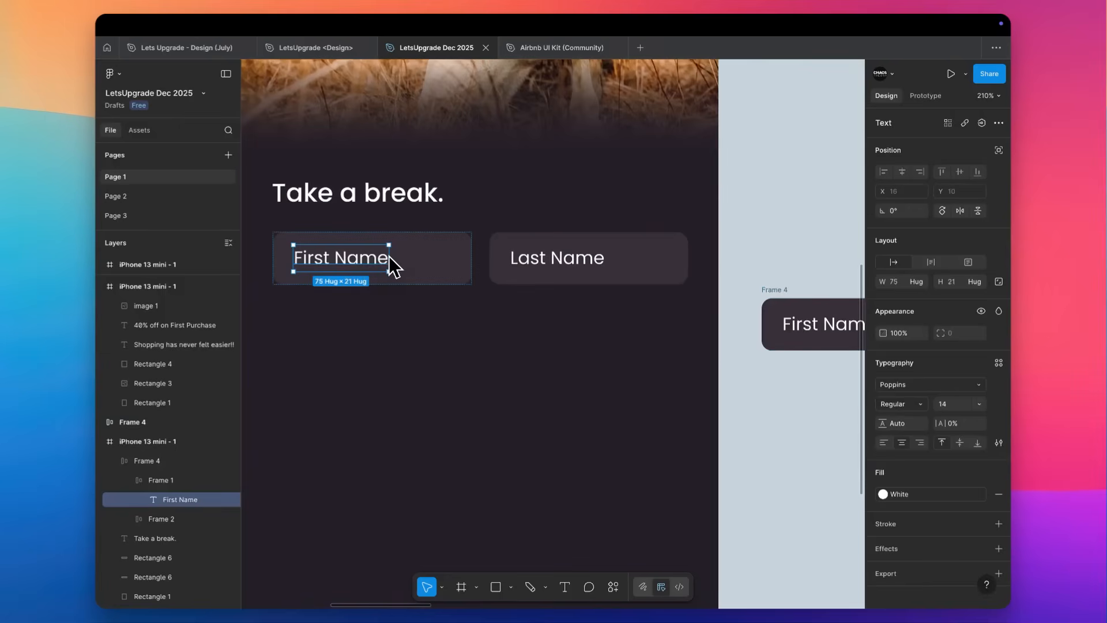
key(4)
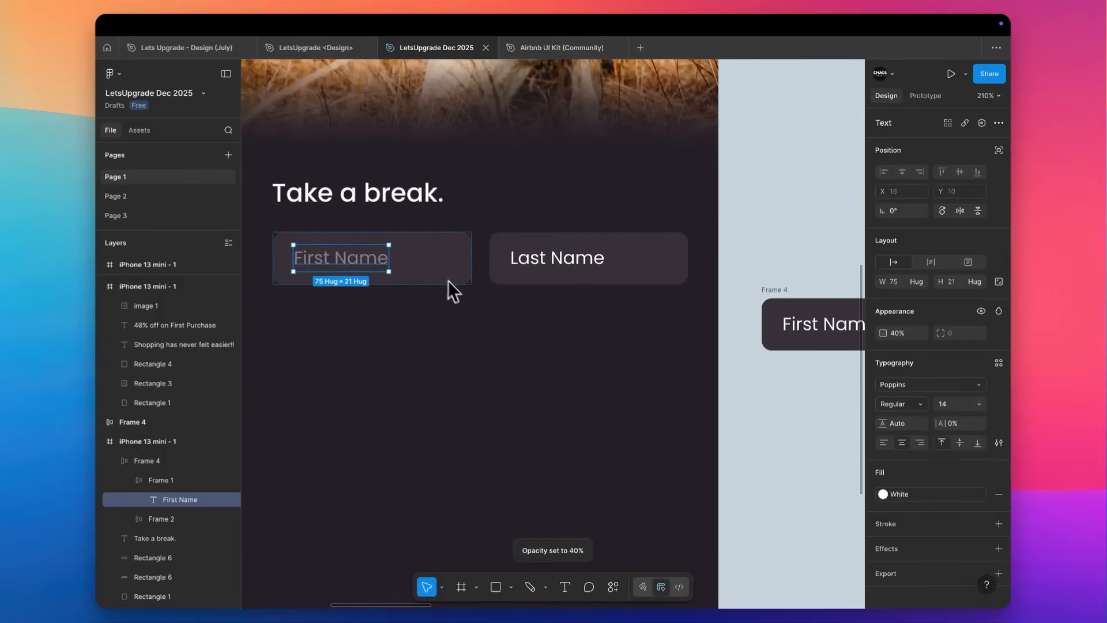
Copy the 40% opacity styling of the "First Name" text onto the "Last Name" text in the phone screen.
key(super+alt+c)
click(525, 263)
key(super+alt+v)
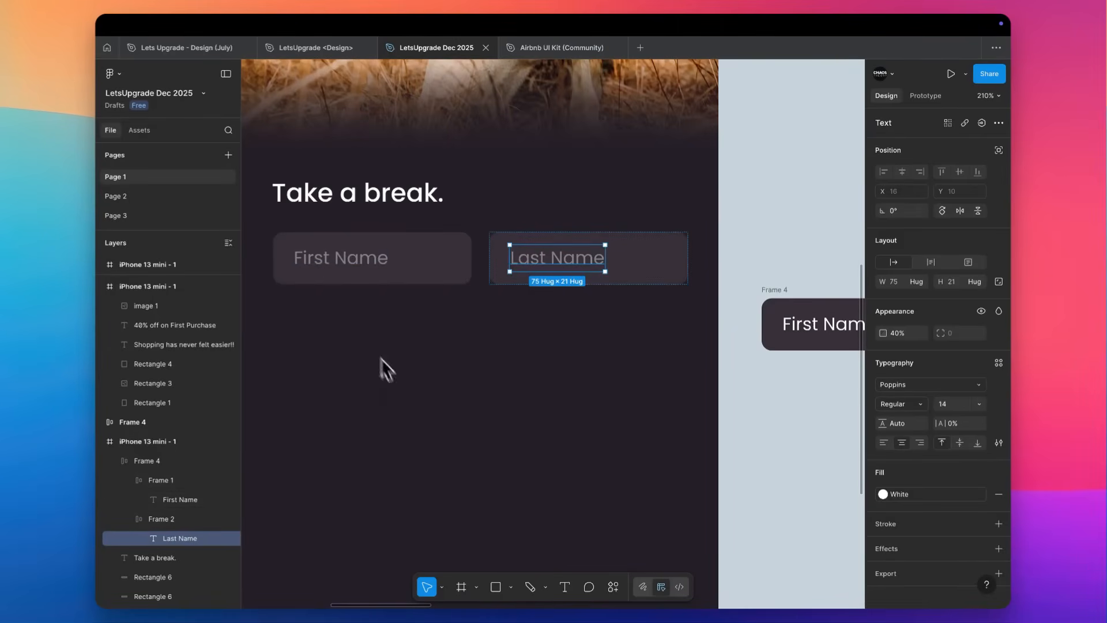
click(392, 379)
Duplicate the name row in the phone screen and place the copy directly below it at X 25, Y 374.
click(390, 266)
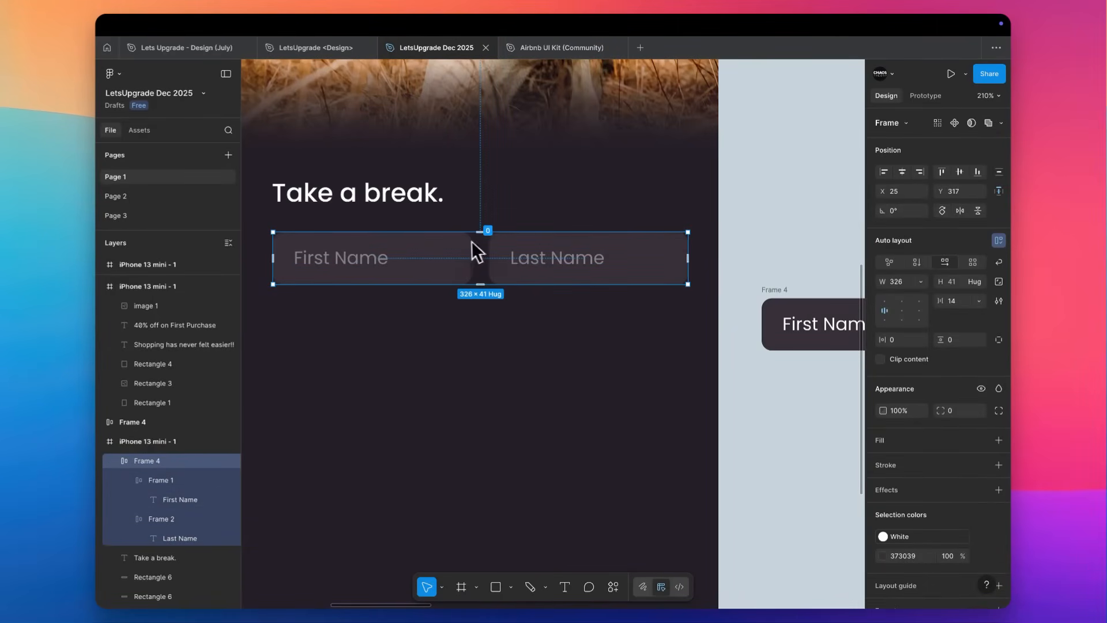
click(292, 304)
scroll(324, 304, left, 3)
scroll(324, 304, down, 2)
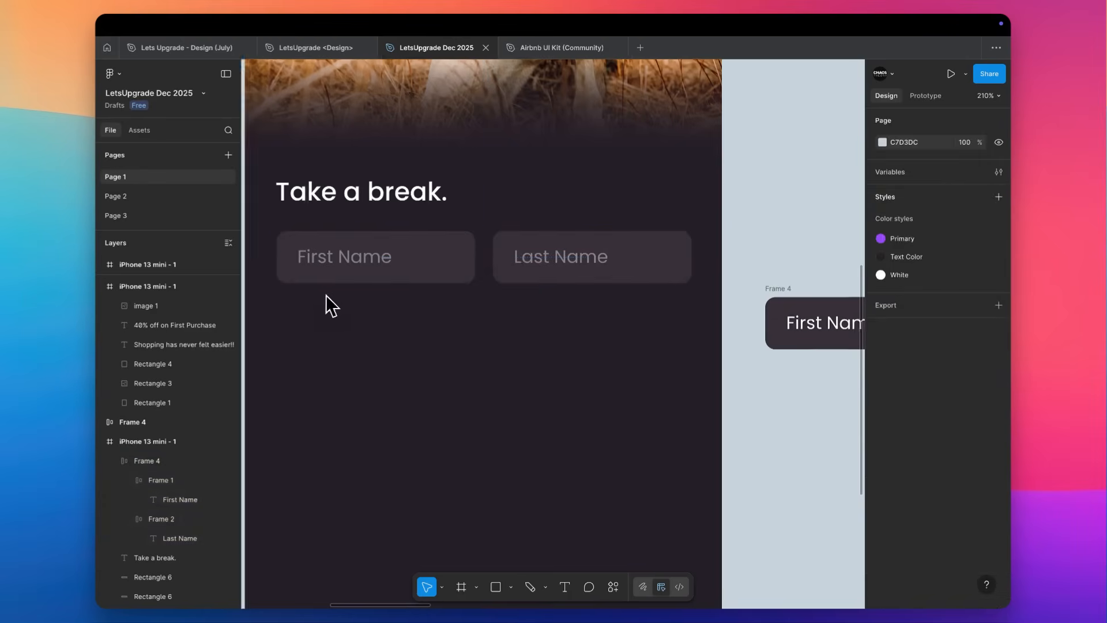
click(406, 225)
click(406, 225)
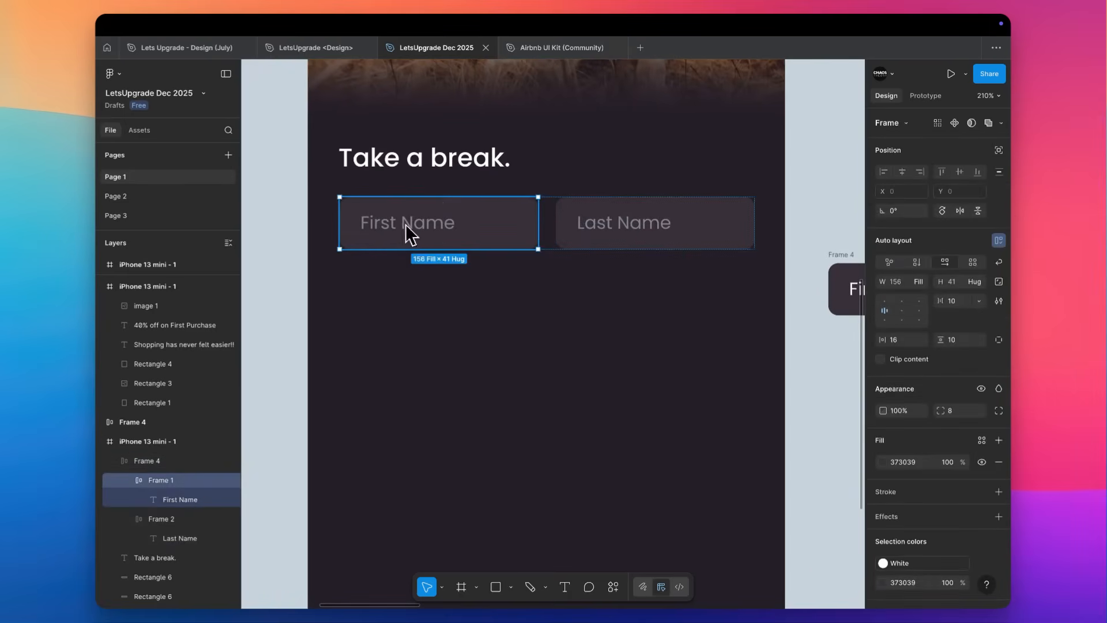
click(346, 293)
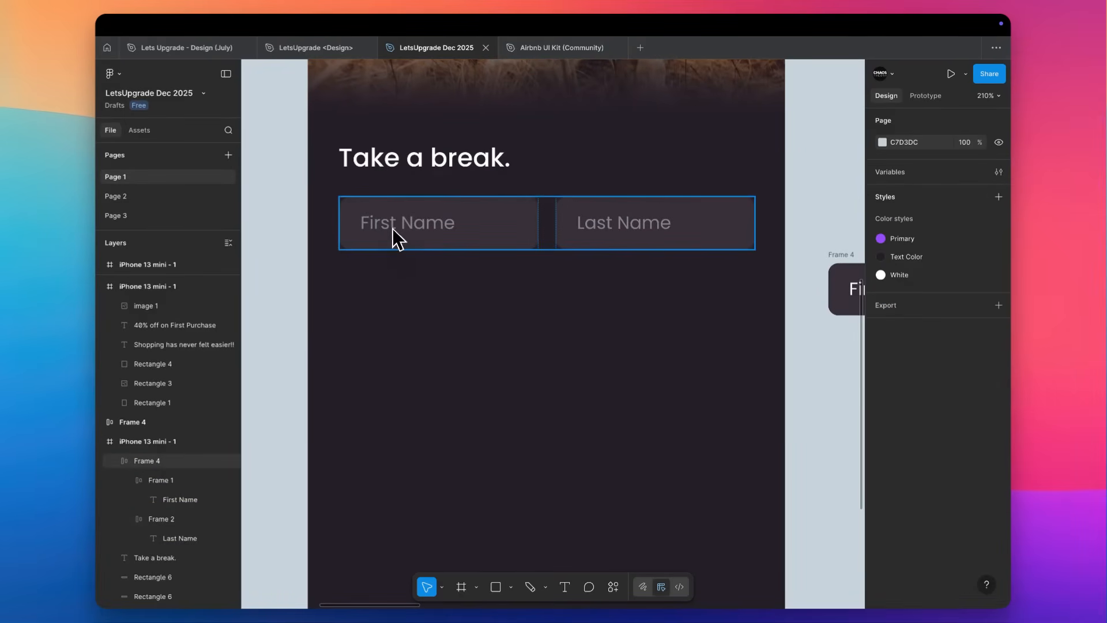
drag(397, 229, 396, 292)
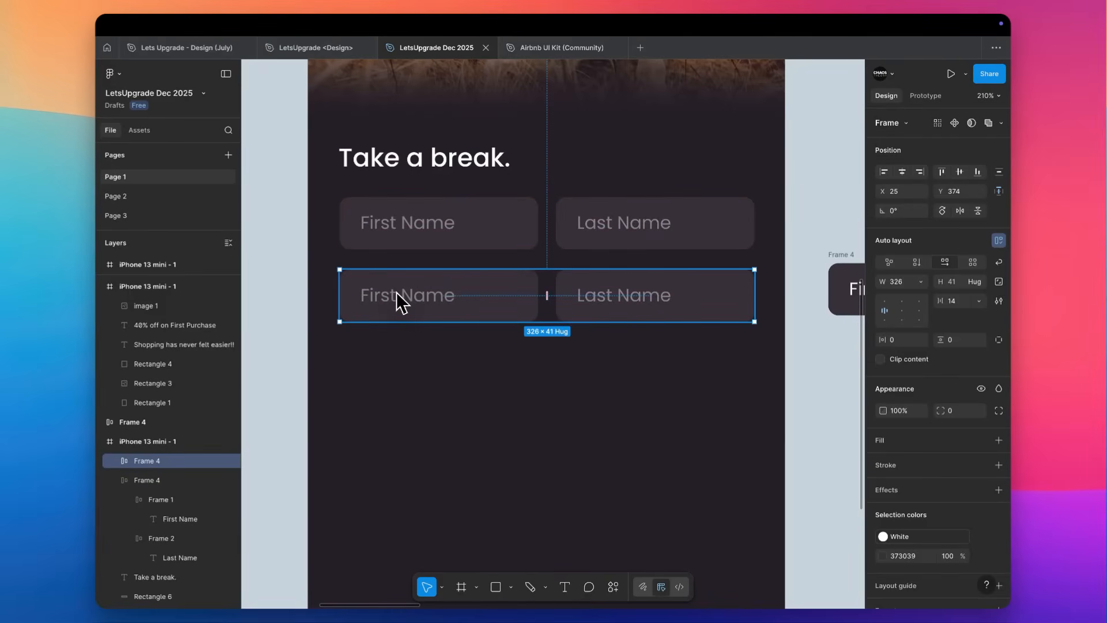
Turn the copied row into one full-width field by entering a sample e-mail address as its text and removing its "Last Name" box.
double_click(396, 293)
double_click(396, 296)
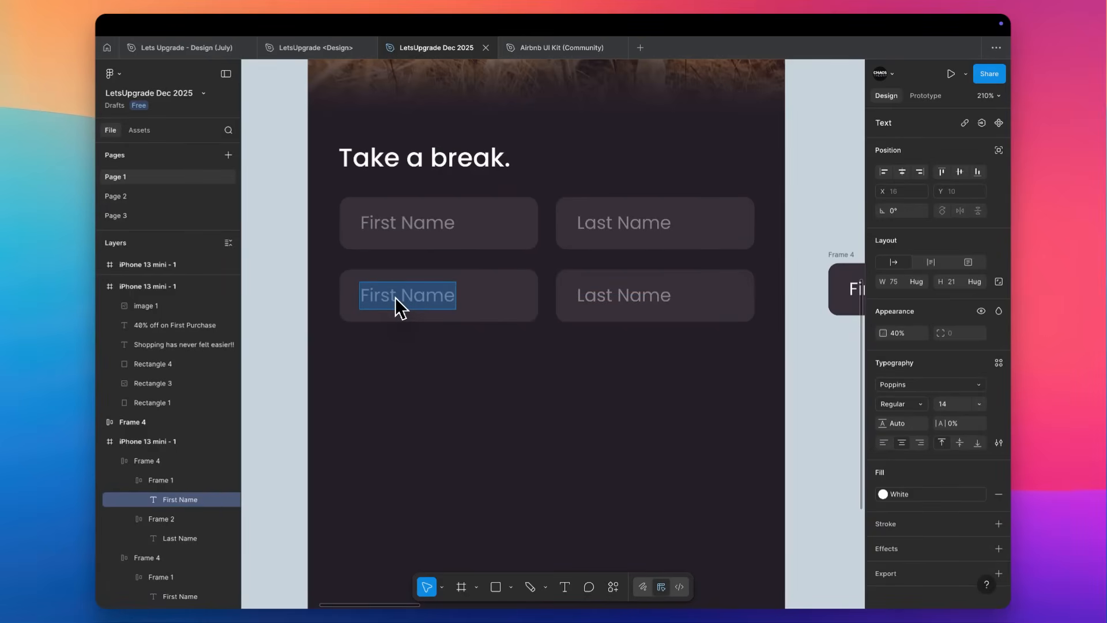
key(BackSpace)
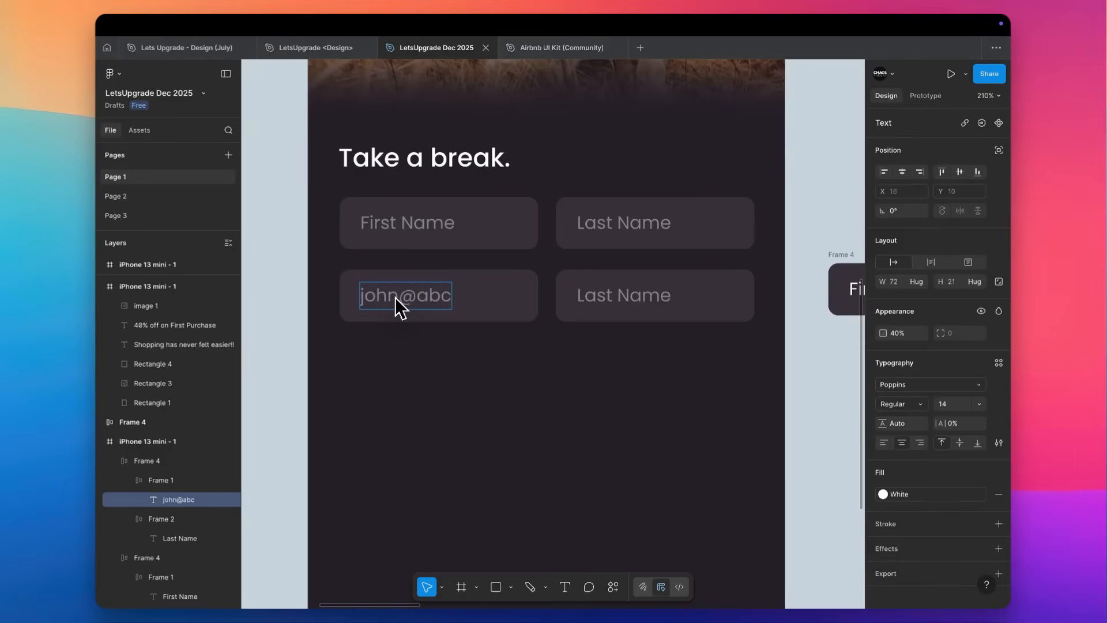
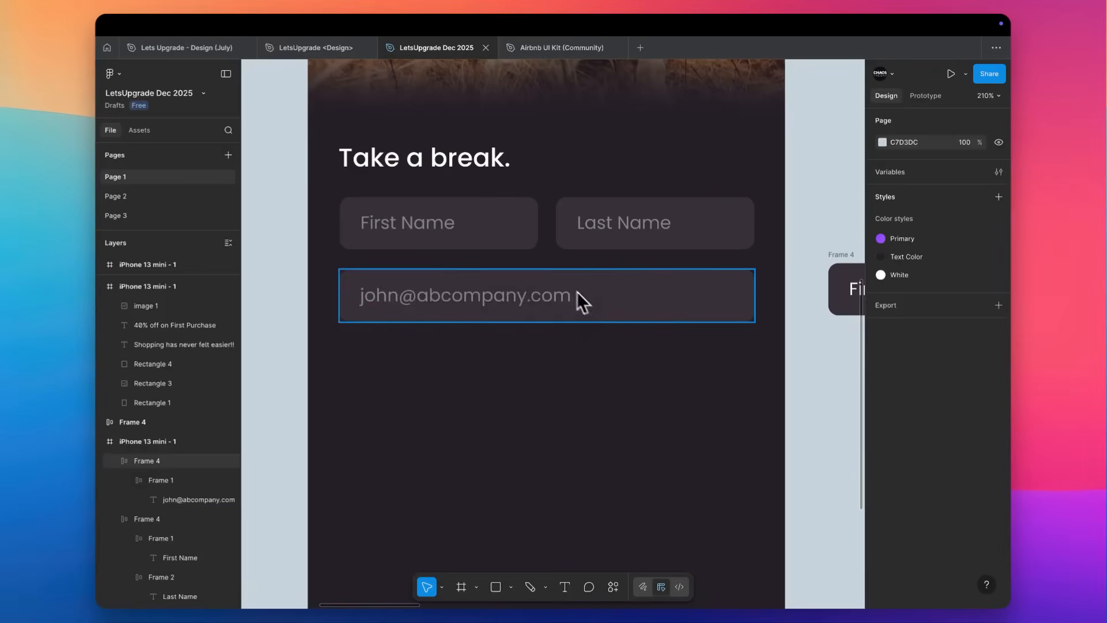
click(579, 372)
click(447, 227)
drag(444, 222, 447, 364)
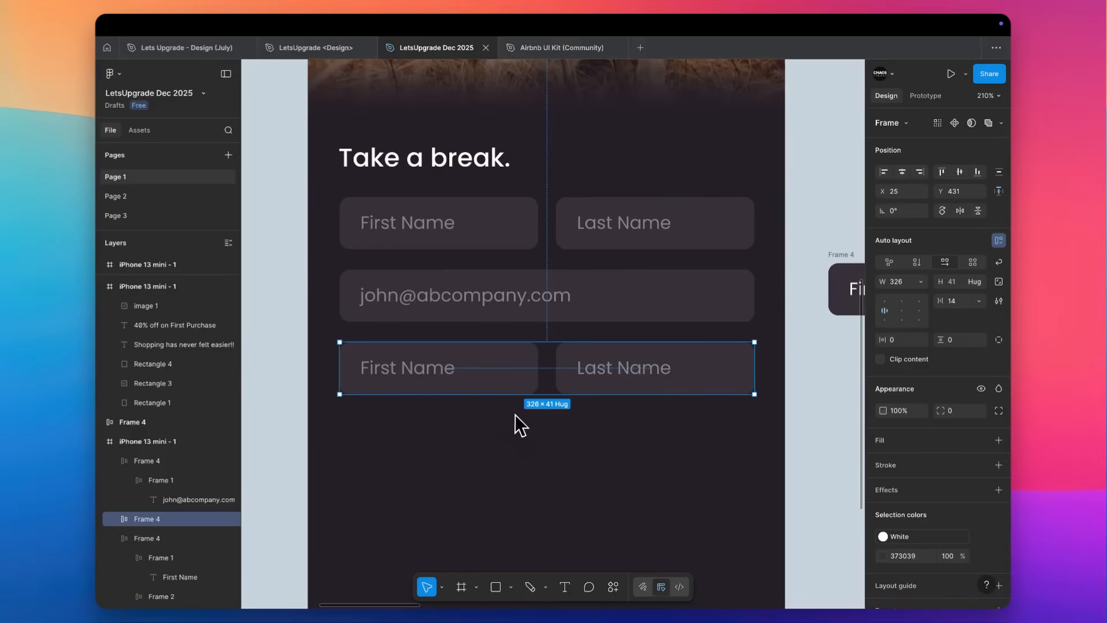
scroll(514, 414, down, 2)
click(432, 385)
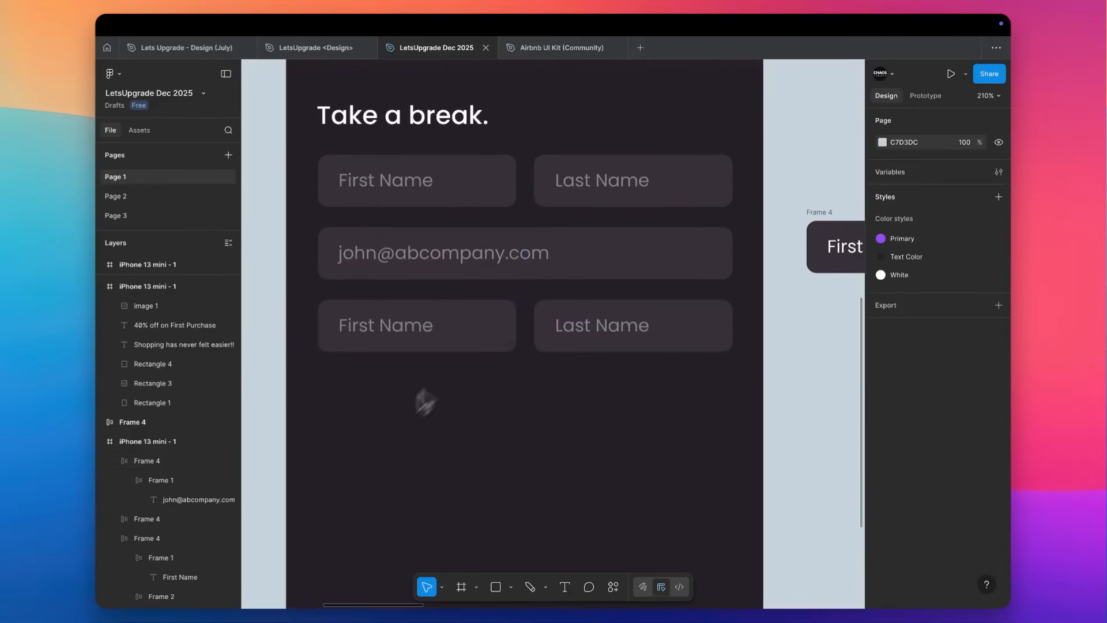
scroll(426, 382, down, 5)
scroll(427, 381, down, 2)
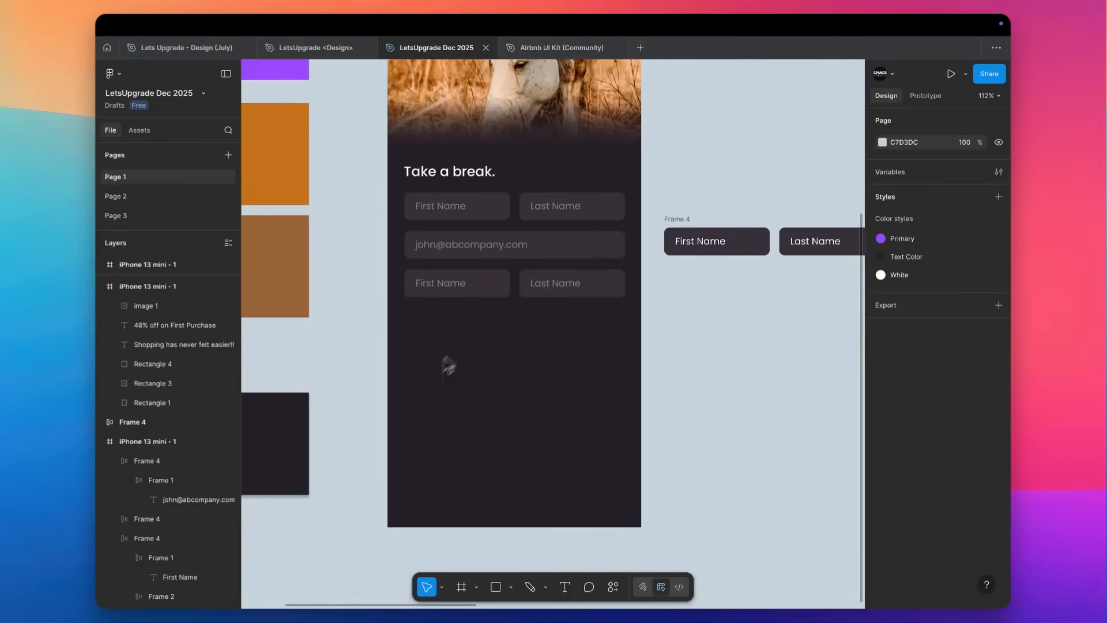
click(559, 284)
key(Delete)
Copy the purple Login button from the white phone screen to the bottom of the dark sign-up screen at X 41, Y 738.
scroll(559, 289, right, 3)
scroll(559, 289, up, 1)
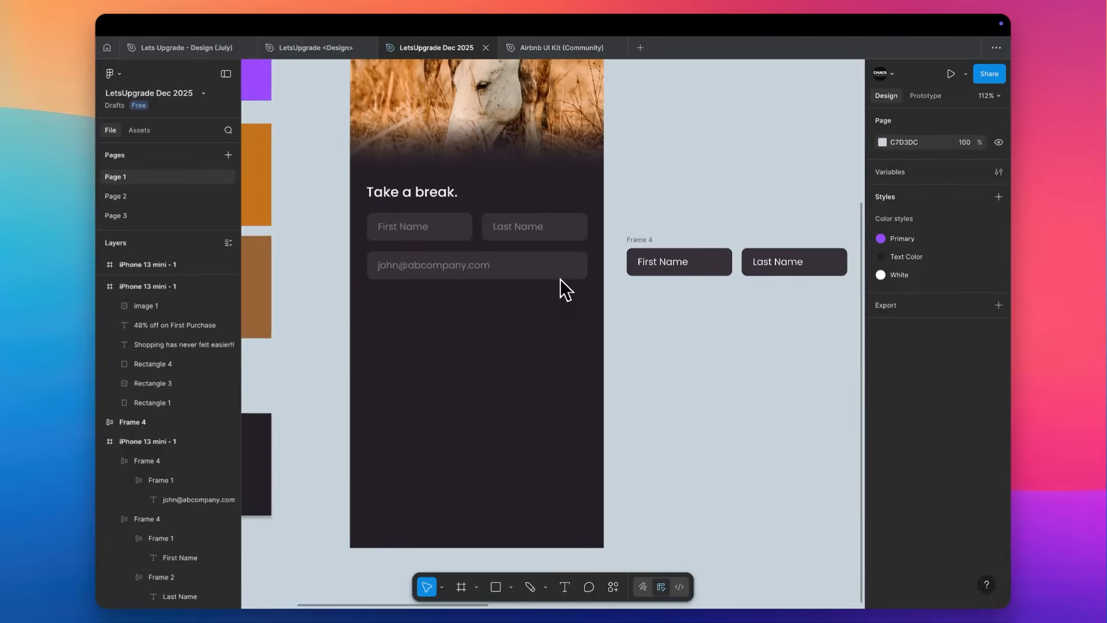
scroll(406, 333, down, 5)
drag(692, 425, 437, 410)
scroll(425, 430, up, 6)
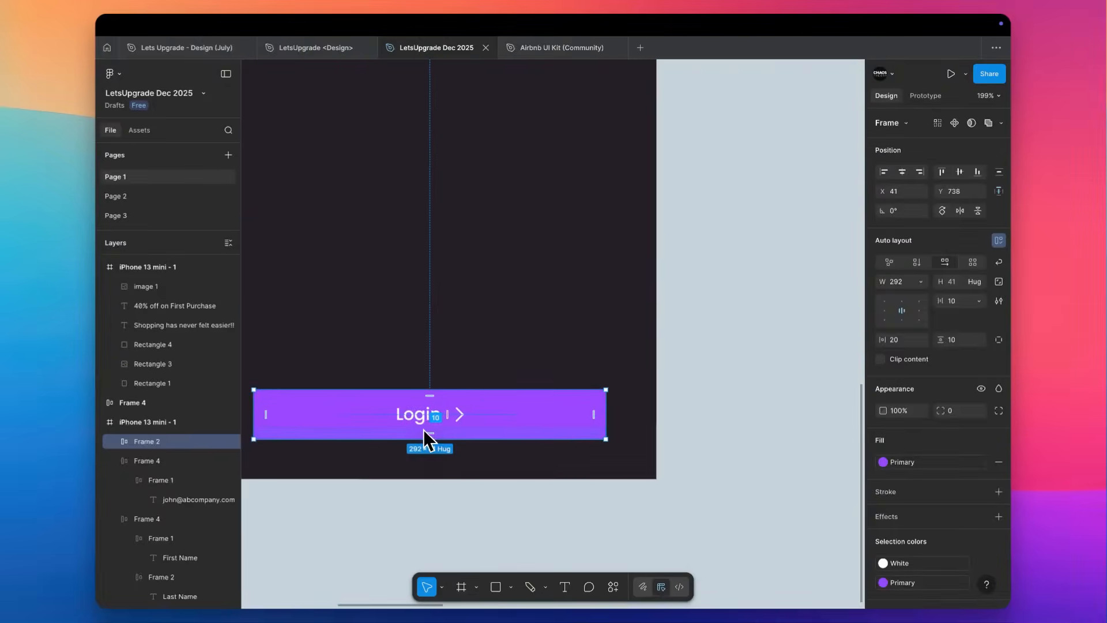
Change the copied button's label to "Proceed to Home".
double_click(424, 411)
double_click(426, 418)
text(P)
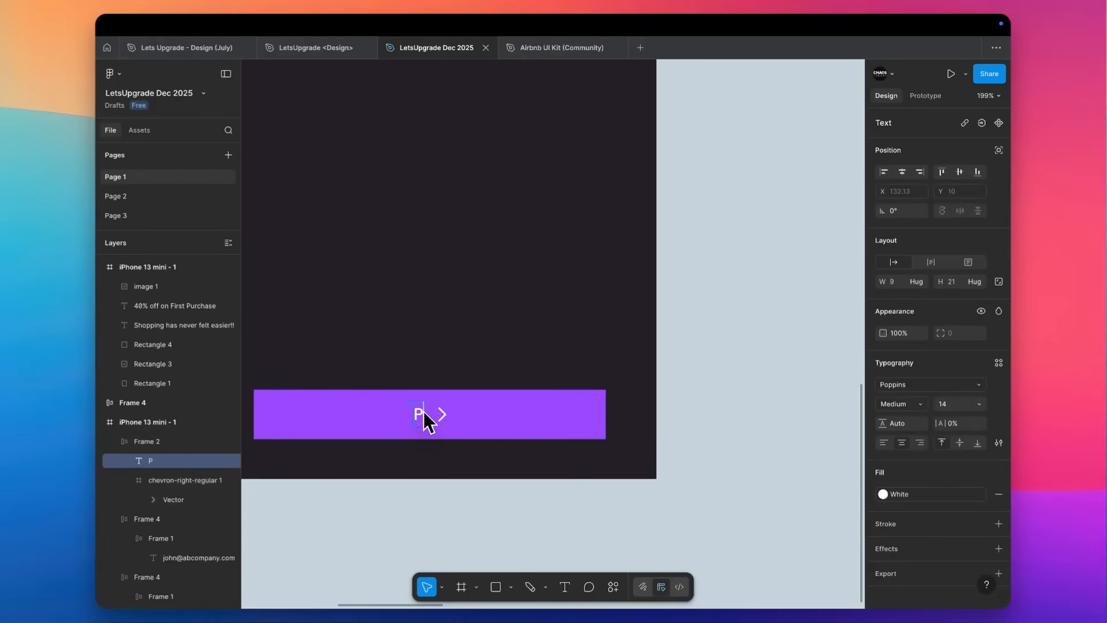
text(rocced to)
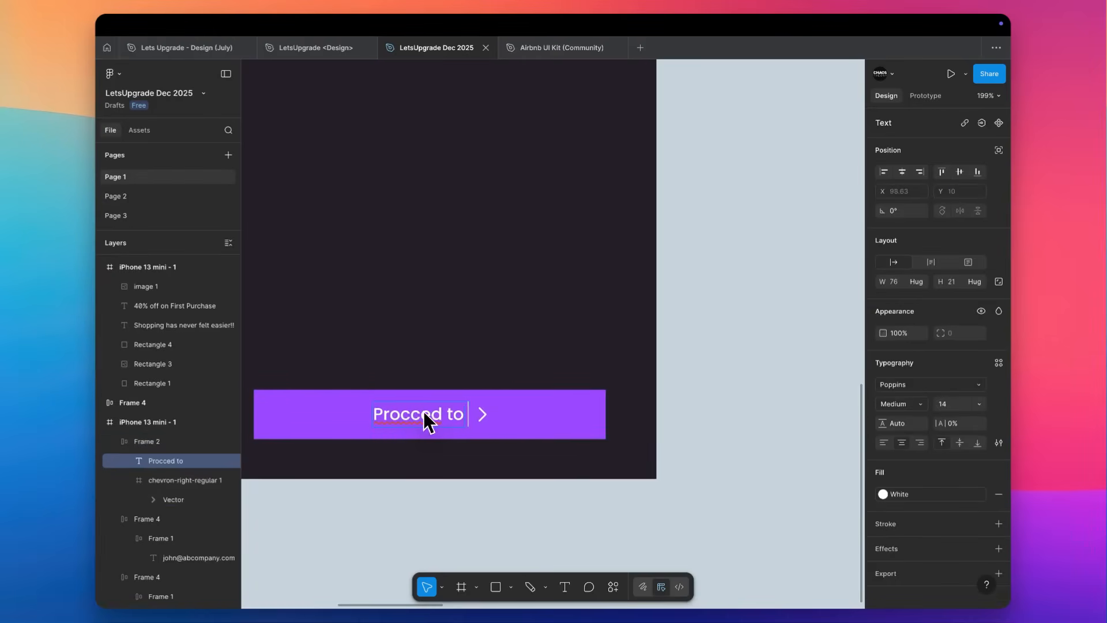
key(ctrl+a)
click(413, 415)
key(BackSpace)
text(e)
key(End)
text(Home)
key(Escape)
click(519, 345)
Examine the original Login button on the white phone screen and compare it with the new button on the dark screen.
scroll(519, 345, down, 4)
scroll(519, 345, up, 2)
scroll(519, 345, left, 1)
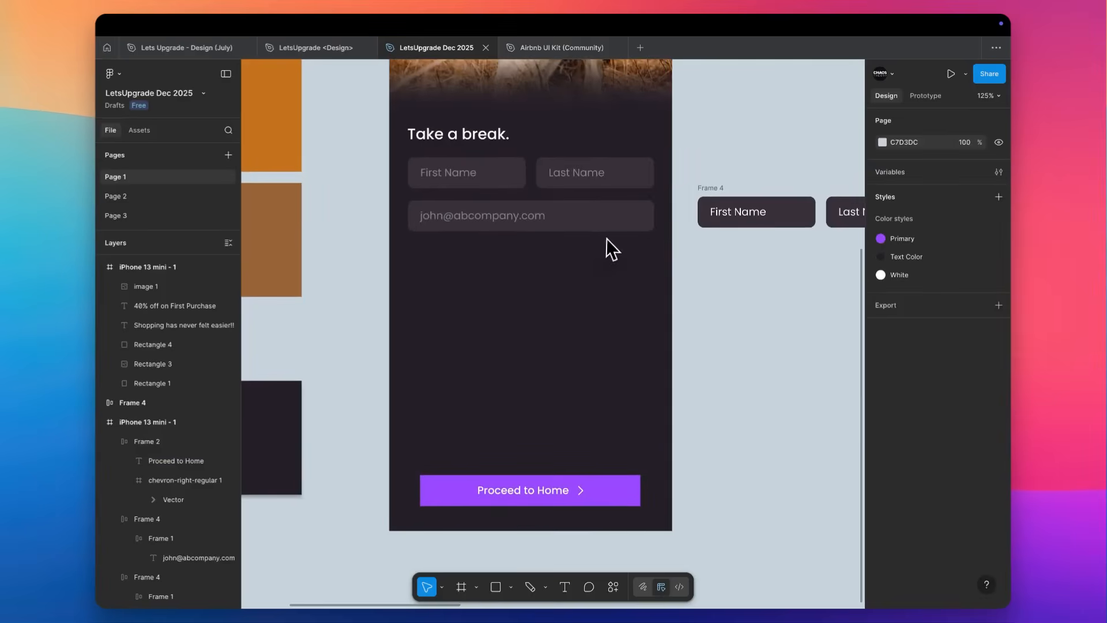
scroll(604, 238, right, 2)
scroll(604, 237, right, 1)
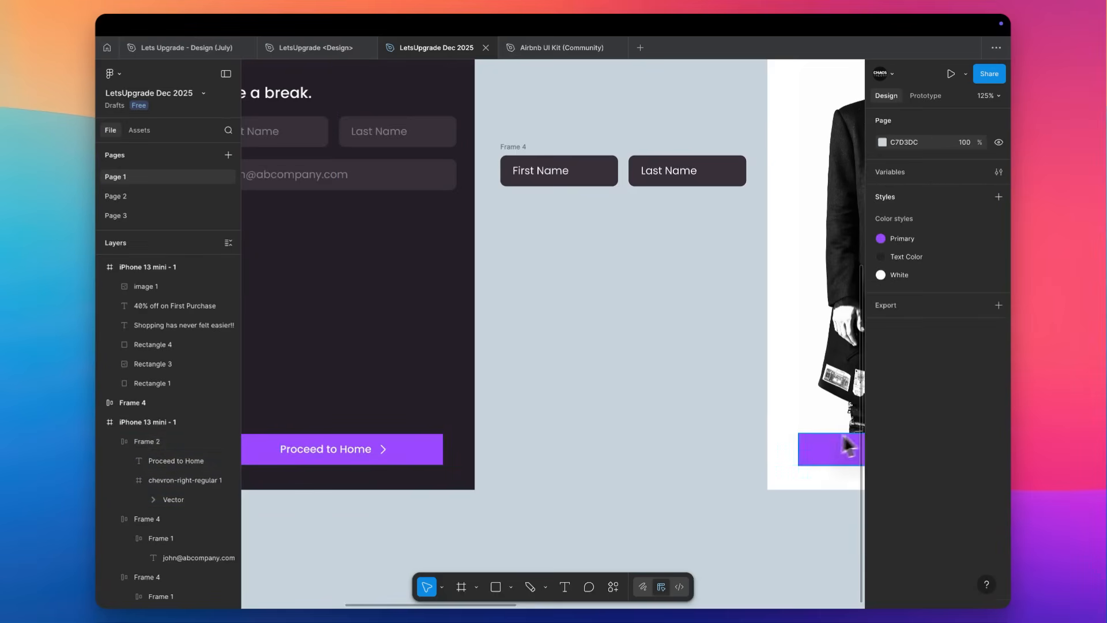
scroll(798, 441, right, 3)
scroll(799, 441, right, 1)
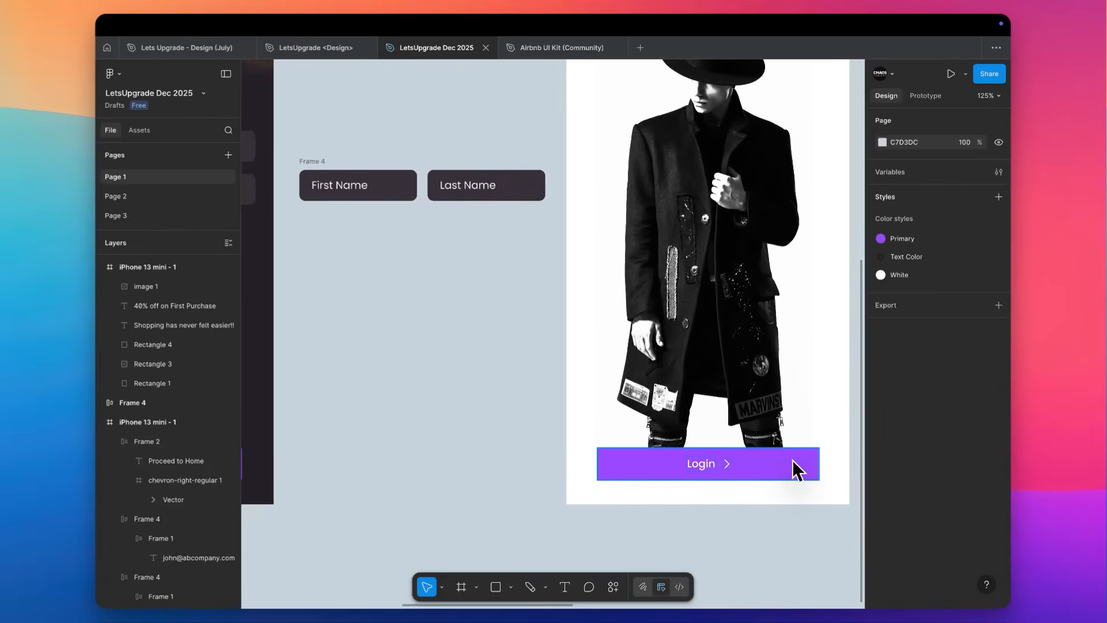
scroll(793, 461, up, 1)
scroll(694, 379, down, 5)
scroll(694, 380, down, 1)
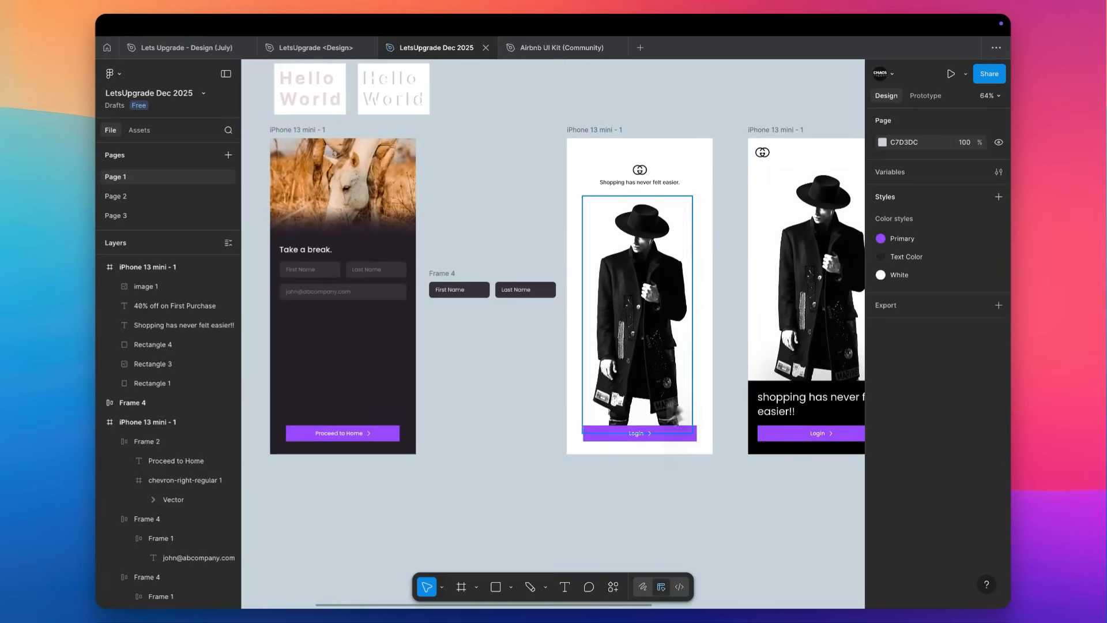
click(678, 431)
scroll(677, 430, left, 3)
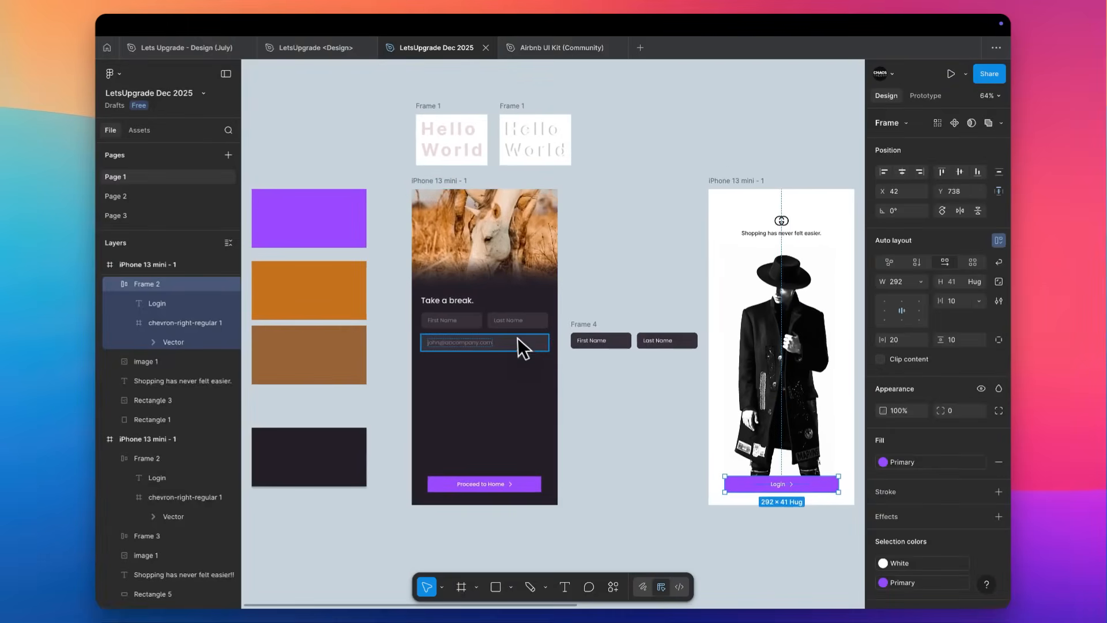
Check the e-mail field's corner radius and give the "Proceed to Home" button the same radius of 8.
click(518, 338)
scroll(518, 338, up, 5)
scroll(518, 338, down, 3)
scroll(517, 338, left, 2)
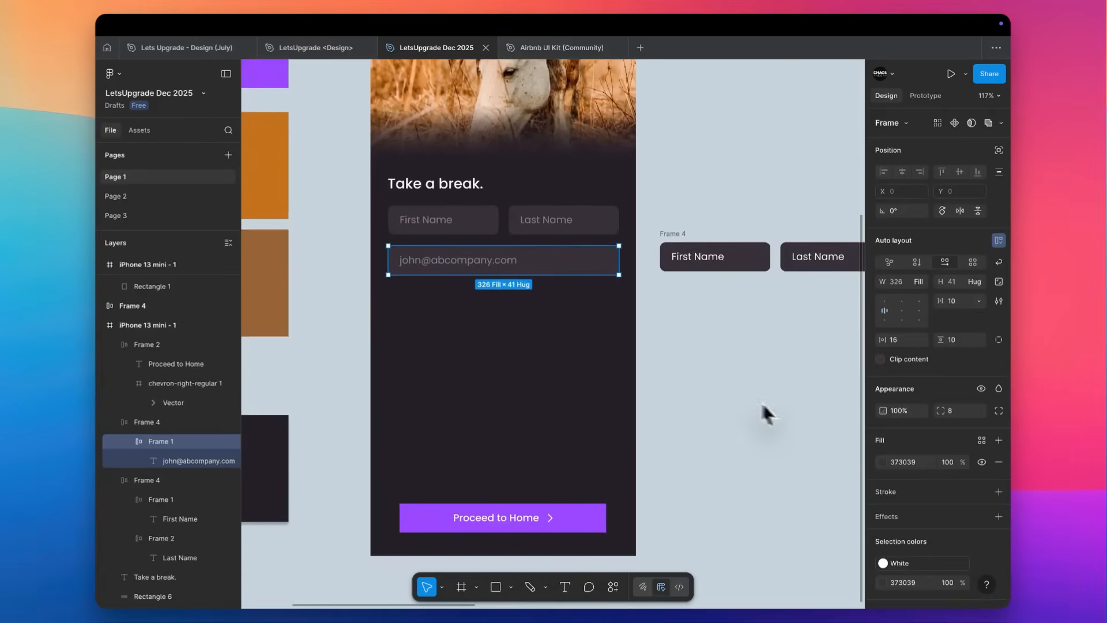
click(999, 411)
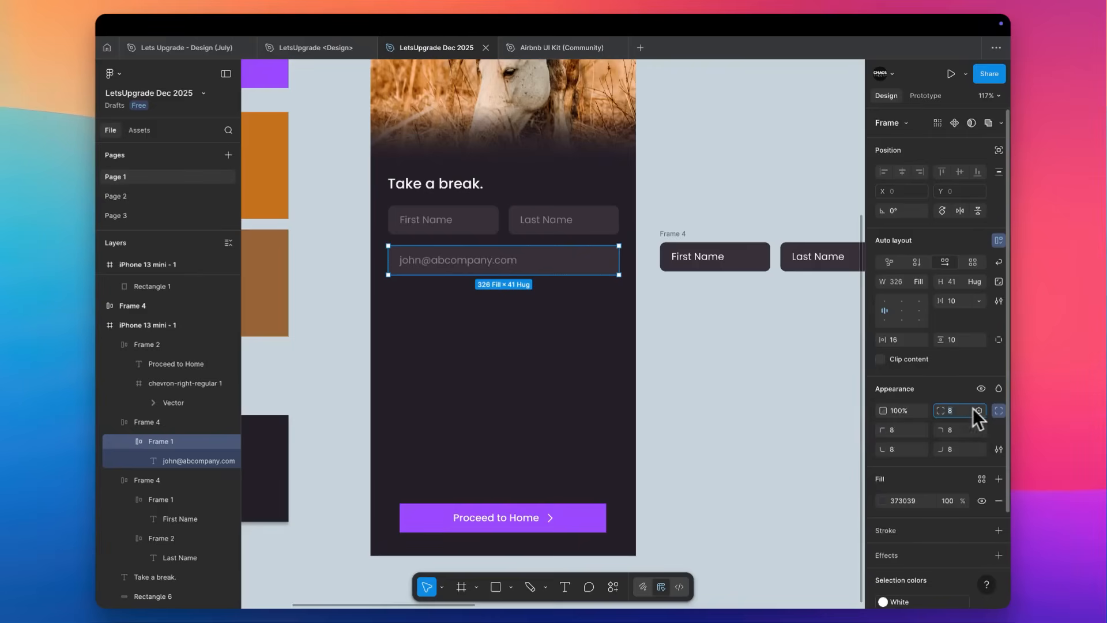
click(979, 410)
click(694, 389)
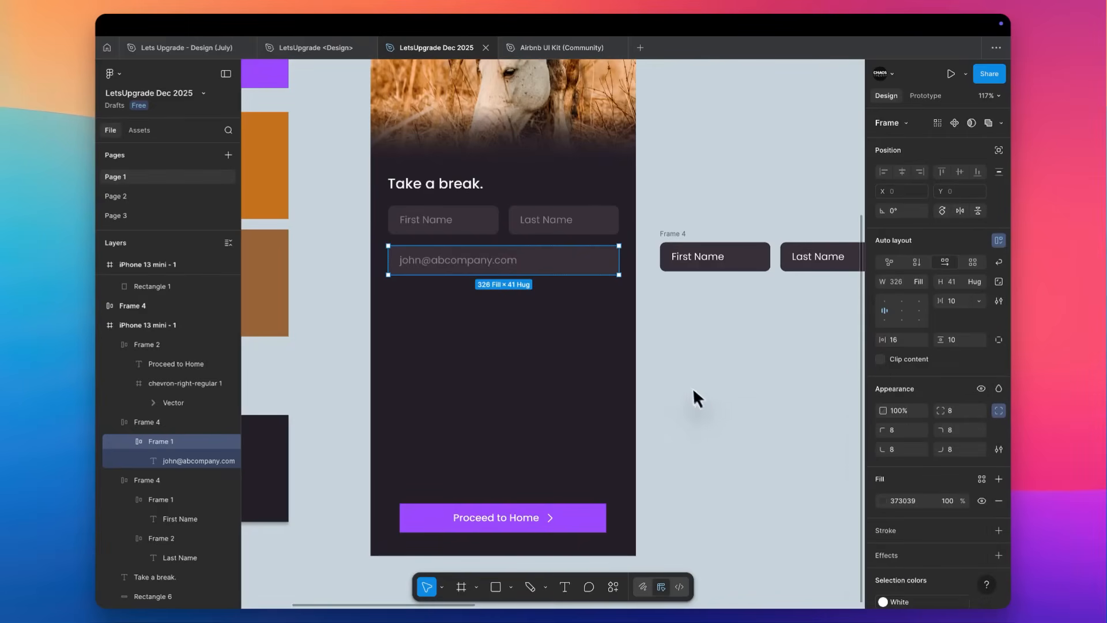
click(576, 521)
click(969, 411)
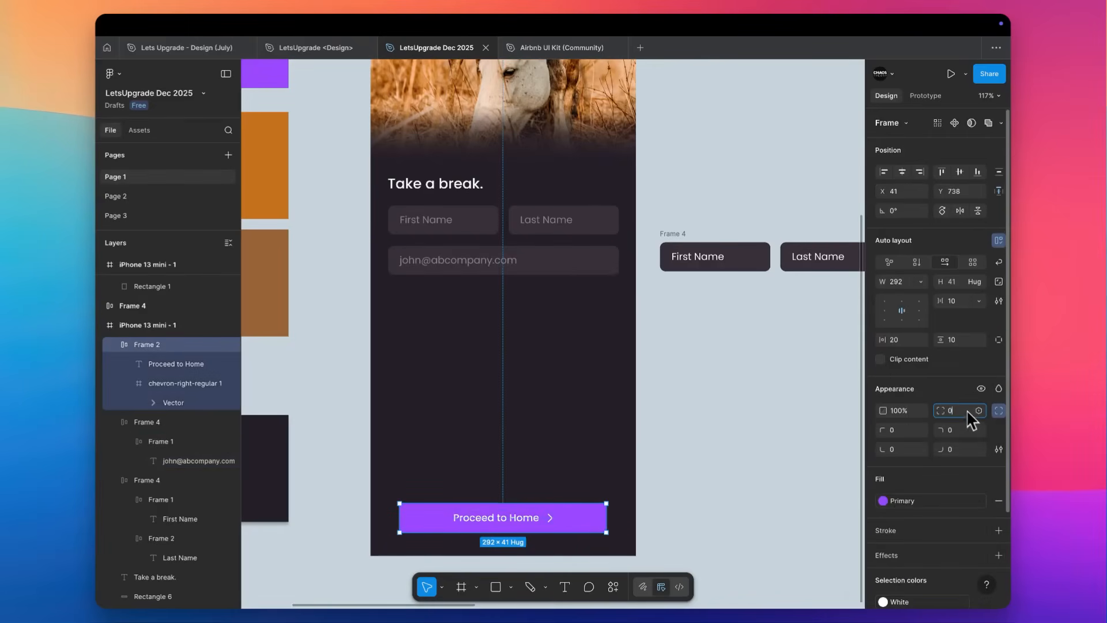
click(404, 366)
Recolor the "Proceed to Home" button with the orange sampled from the bright orange palette rectangle.
scroll(424, 513, down, 4)
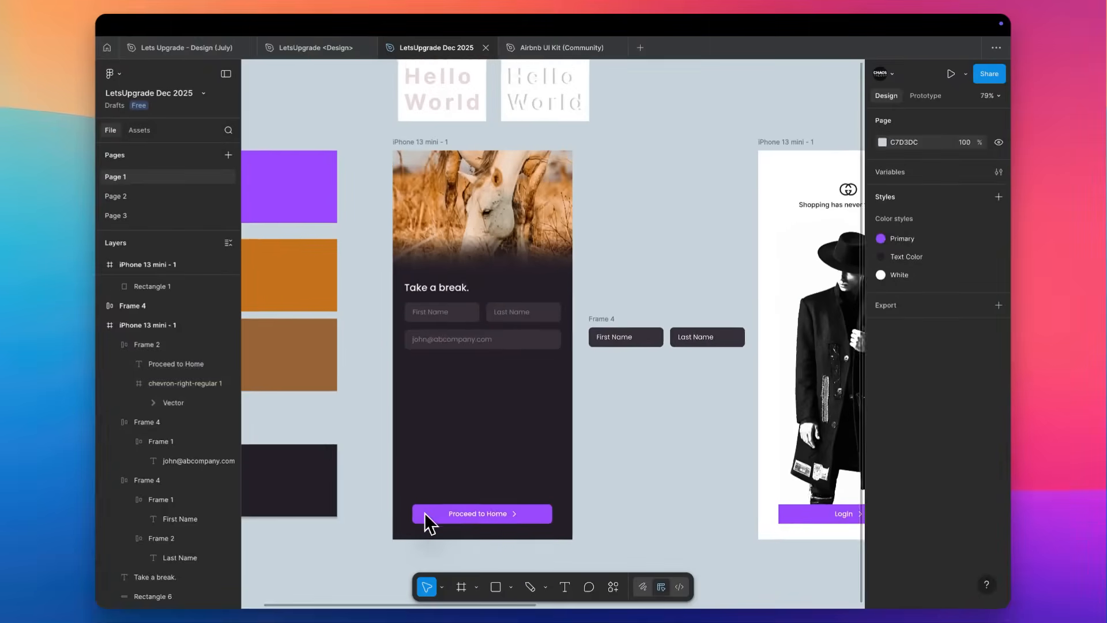
scroll(424, 513, left, 2)
click(534, 497)
scroll(532, 497, up, 3)
key(i)
click(387, 203)
click(460, 282)
scroll(462, 283, down, 2)
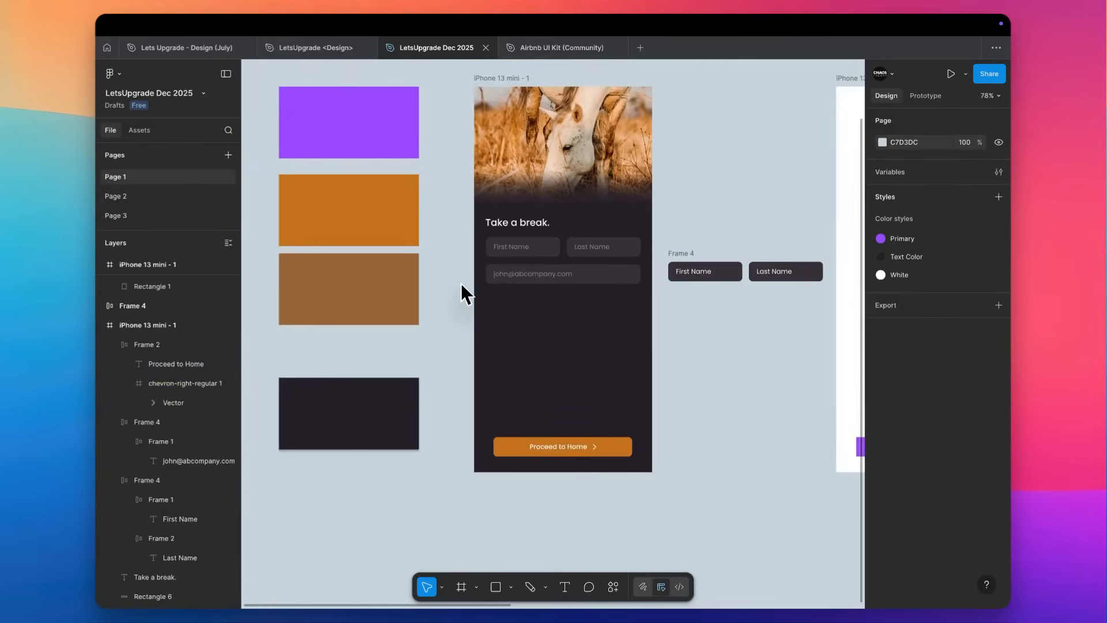
Wrap the name row and the e-mail field together in a vertical auto layout frame.
scroll(461, 282, right, 2)
scroll(403, 346, up, 3)
drag(402, 339, 630, 175)
click(568, 287)
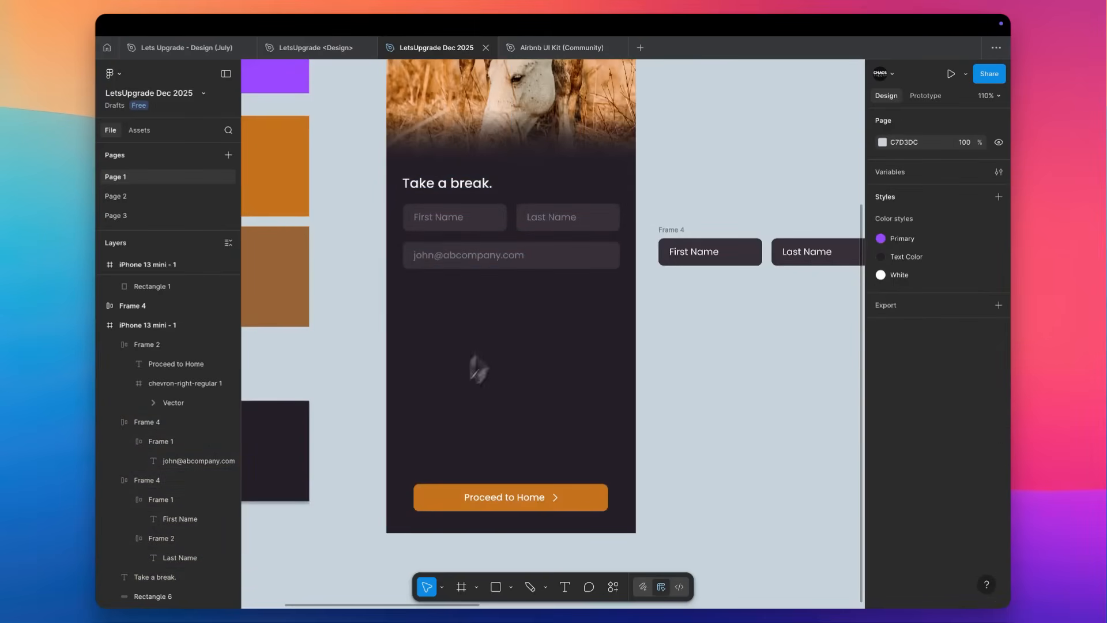
drag(429, 292, 573, 227)
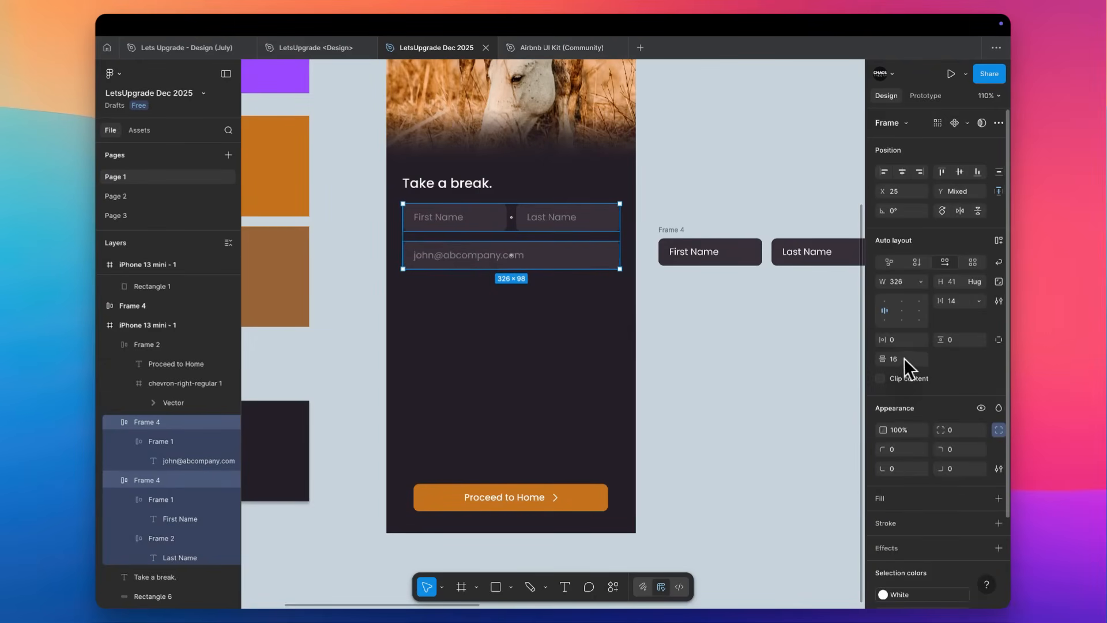
key(shift+a)
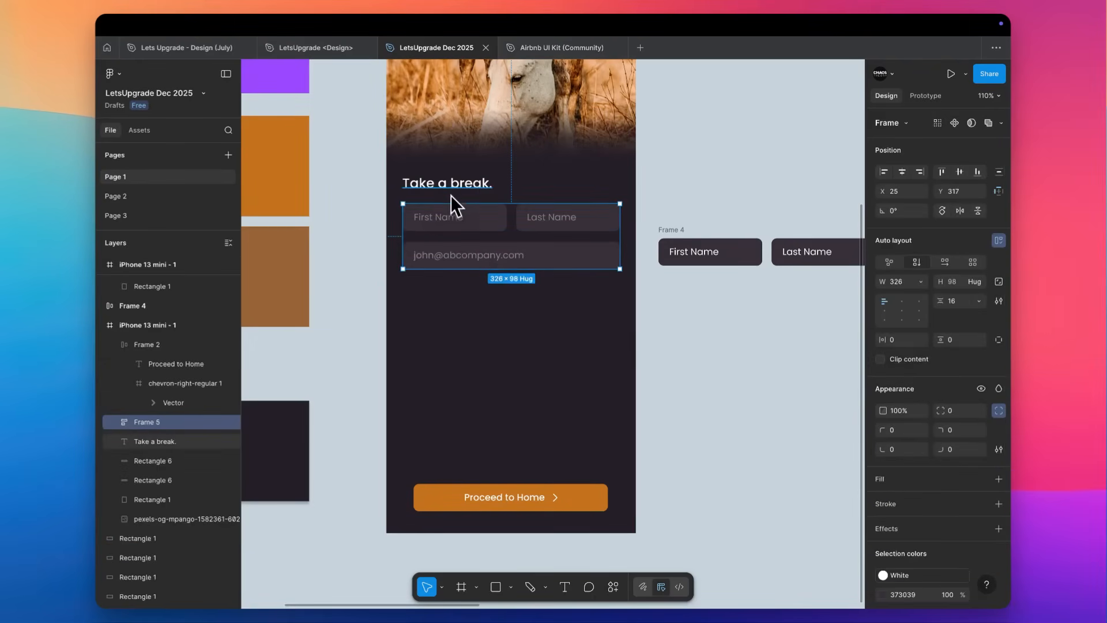
Move the "Take a break." heading higher and place a duplicate of it directly beneath at X 24, Y 263.
shift+click(452, 186)
click(474, 186)
scroll(476, 186, up, 5)
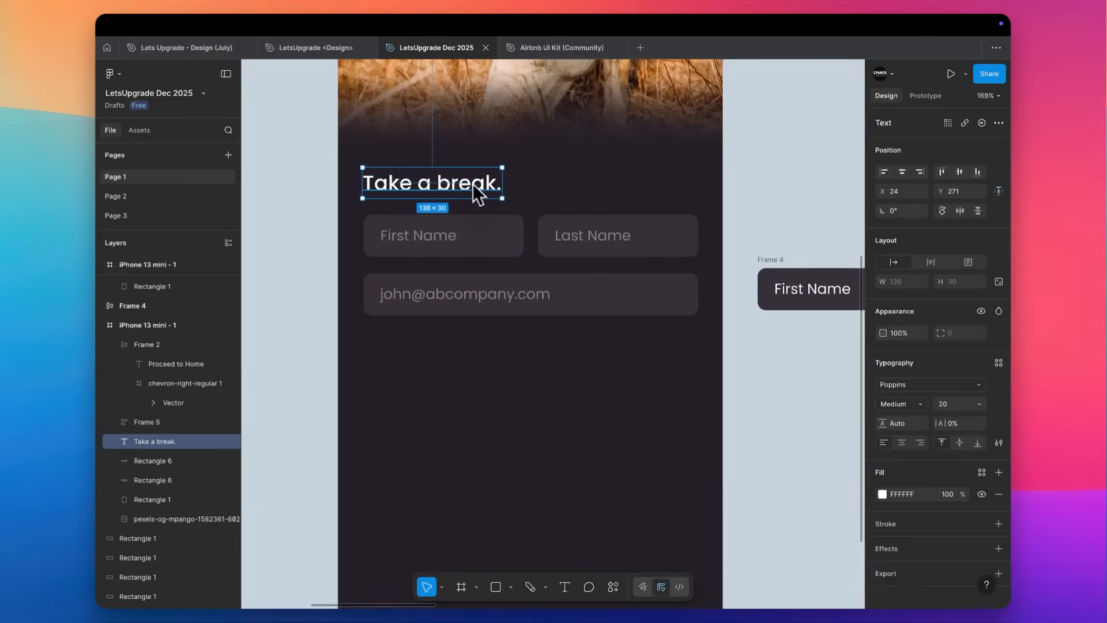
drag(468, 147, 471, 180)
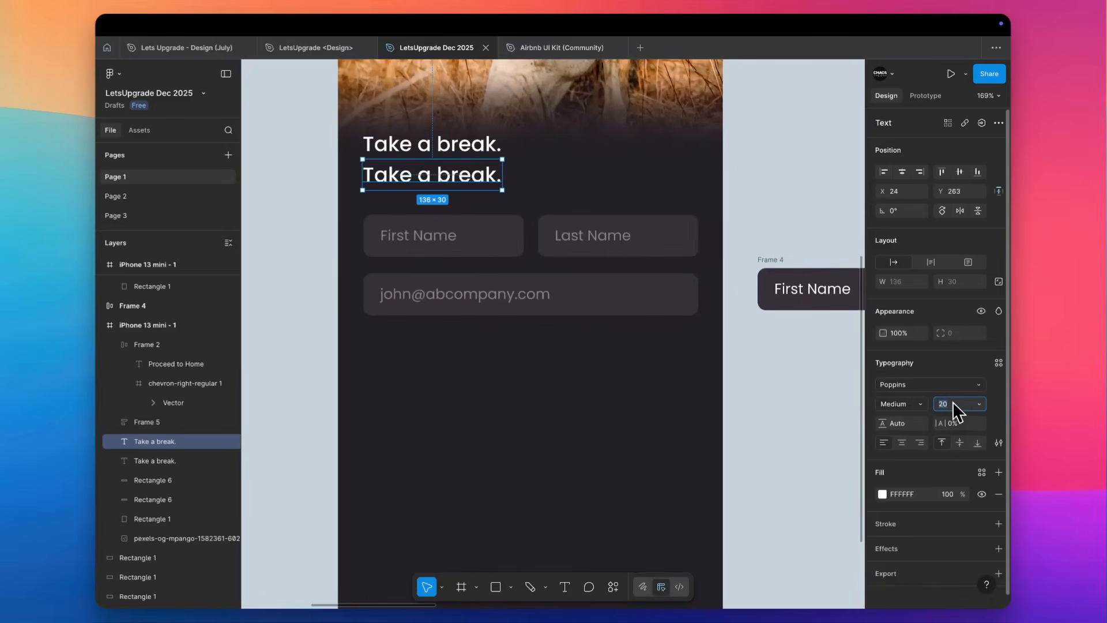
Set the duplicated heading text's font size to 14 and its weight to Regular.
text(14)
key(Return)
click(912, 403)
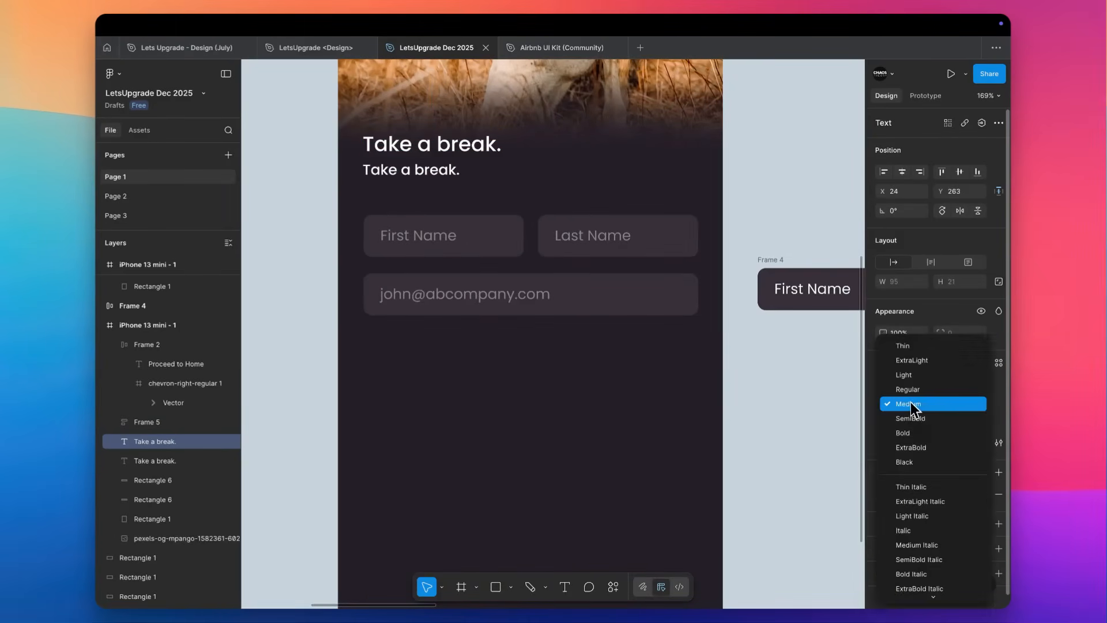
click(911, 391)
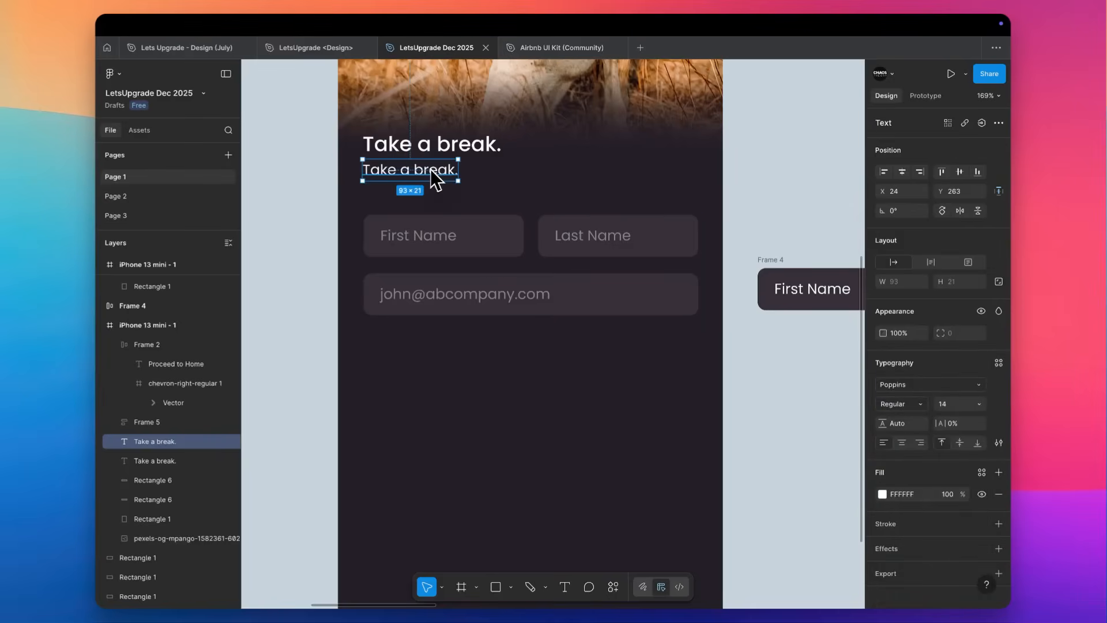
Give the lower text 70% opacity and the wording "Allow XYZ app to lock you out of the selected apps so you can have a moment to yourself".
key(7)
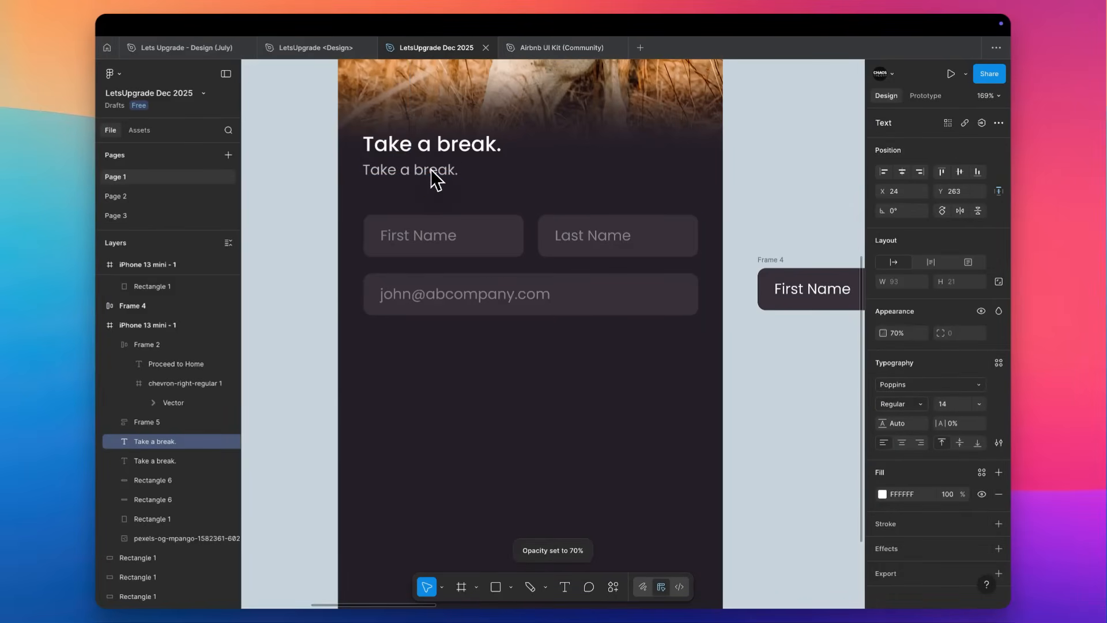
double_click(436, 176)
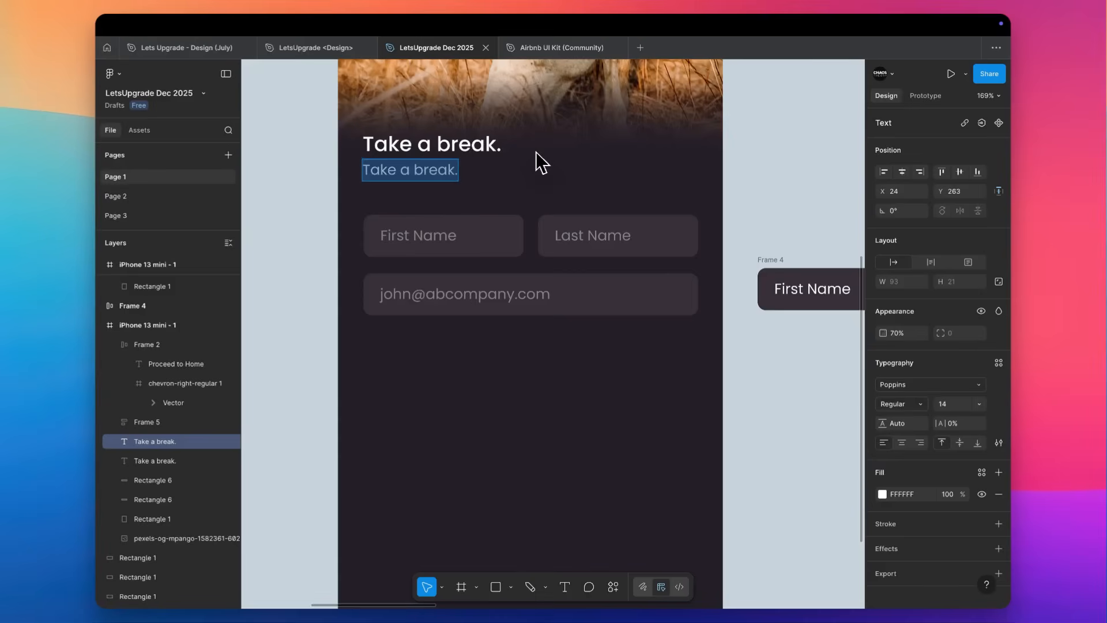
scroll(539, 161, down, 5)
scroll(535, 151, up, 3)
scroll(460, 135, up, 2)
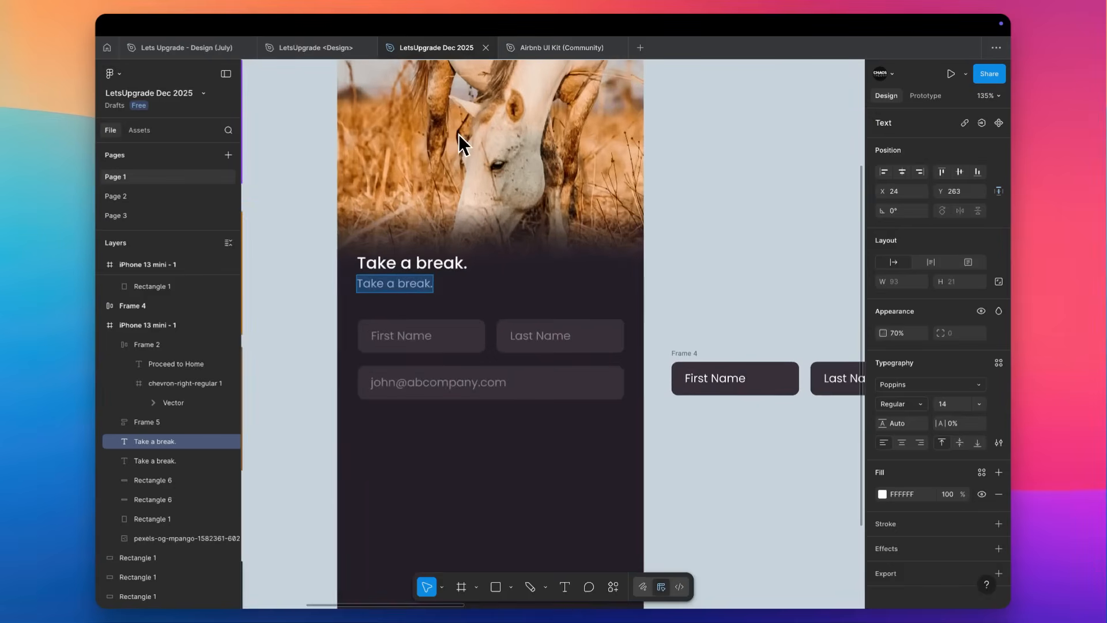
scroll(459, 133, up, 3)
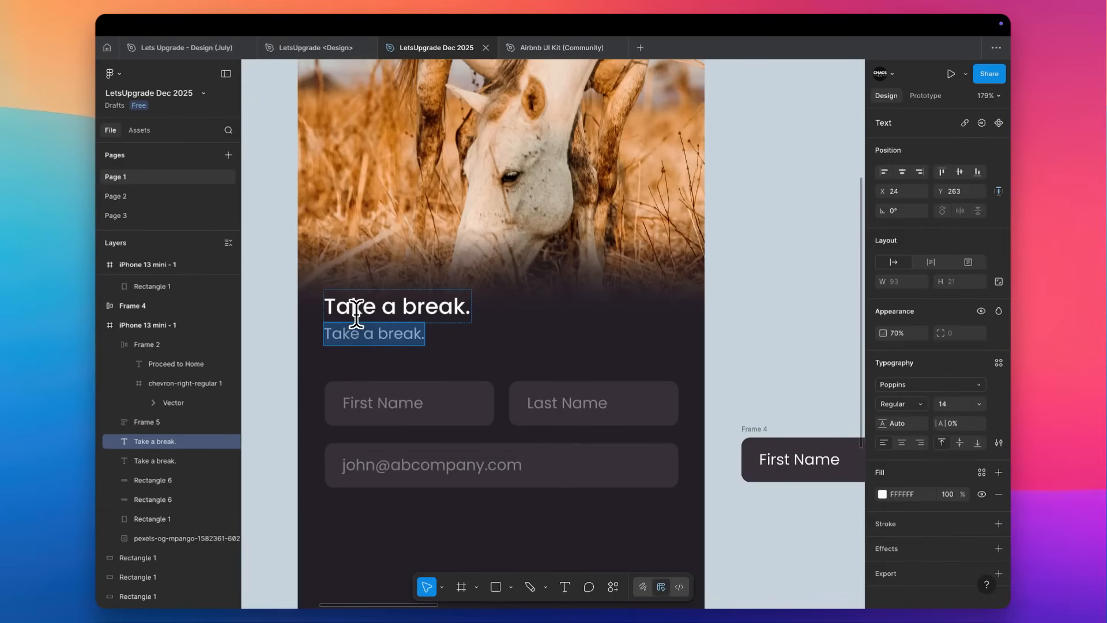
text(Allow XYZ)
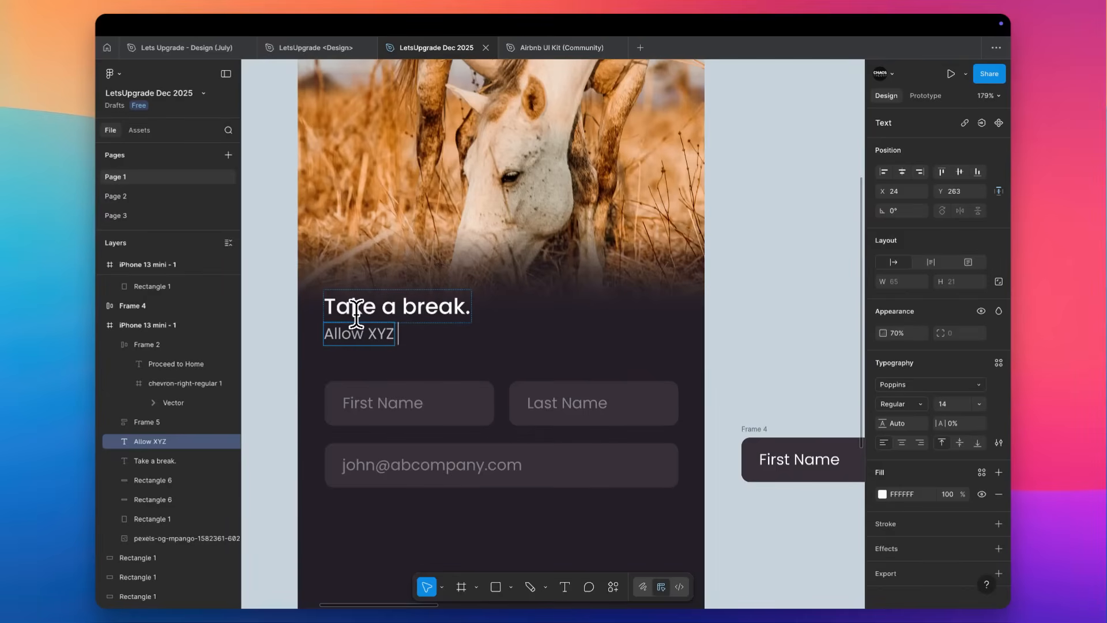
text( app to lock you out o)
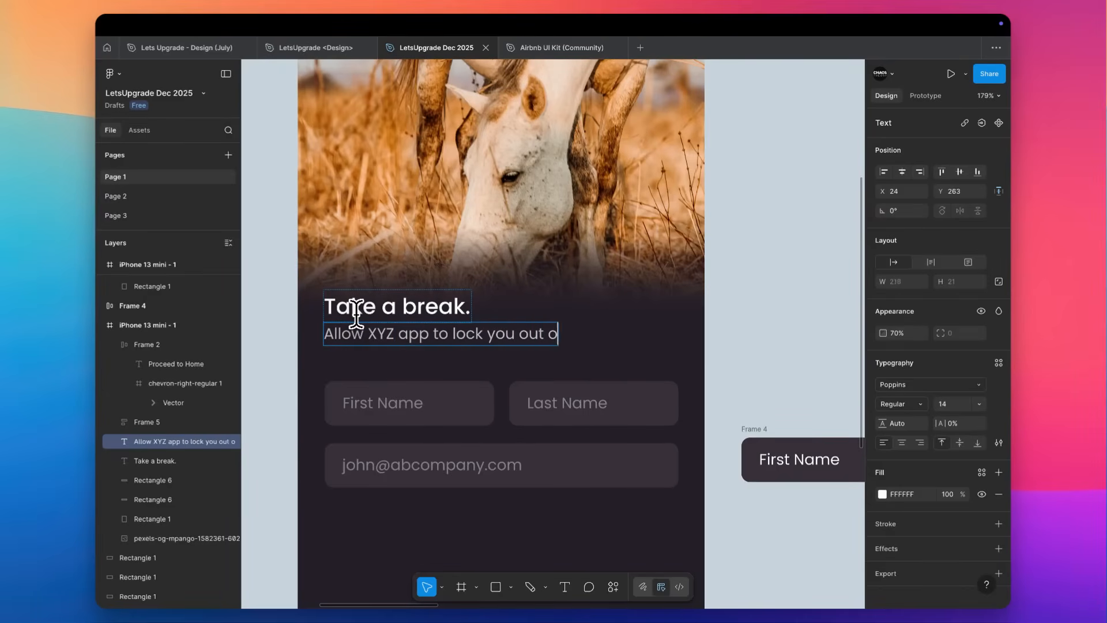
text(f the selected apps)
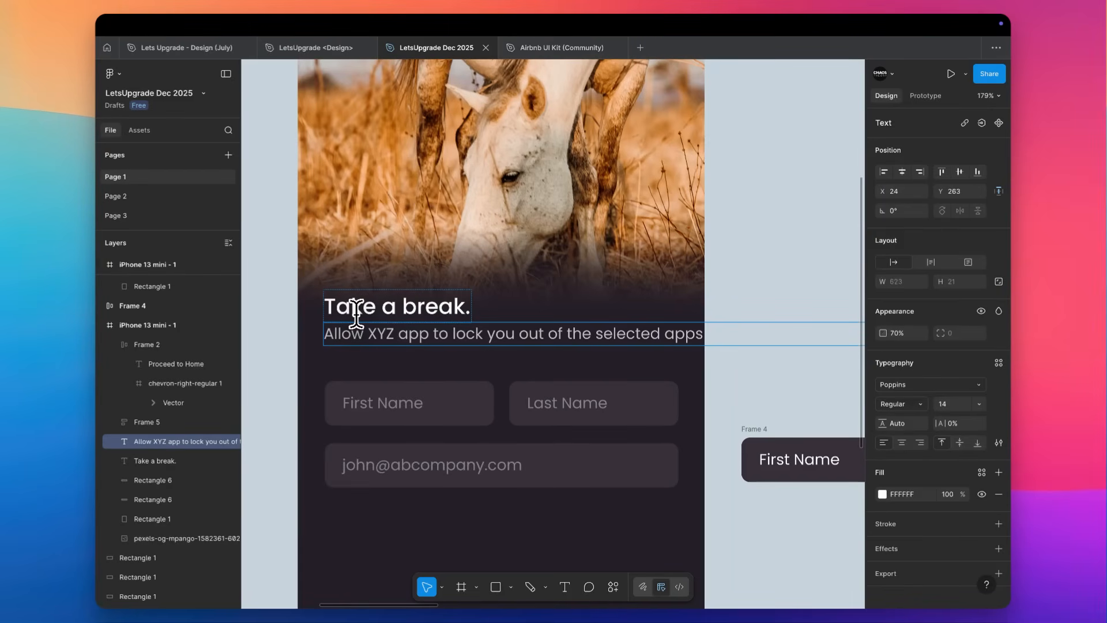
key(Escape)
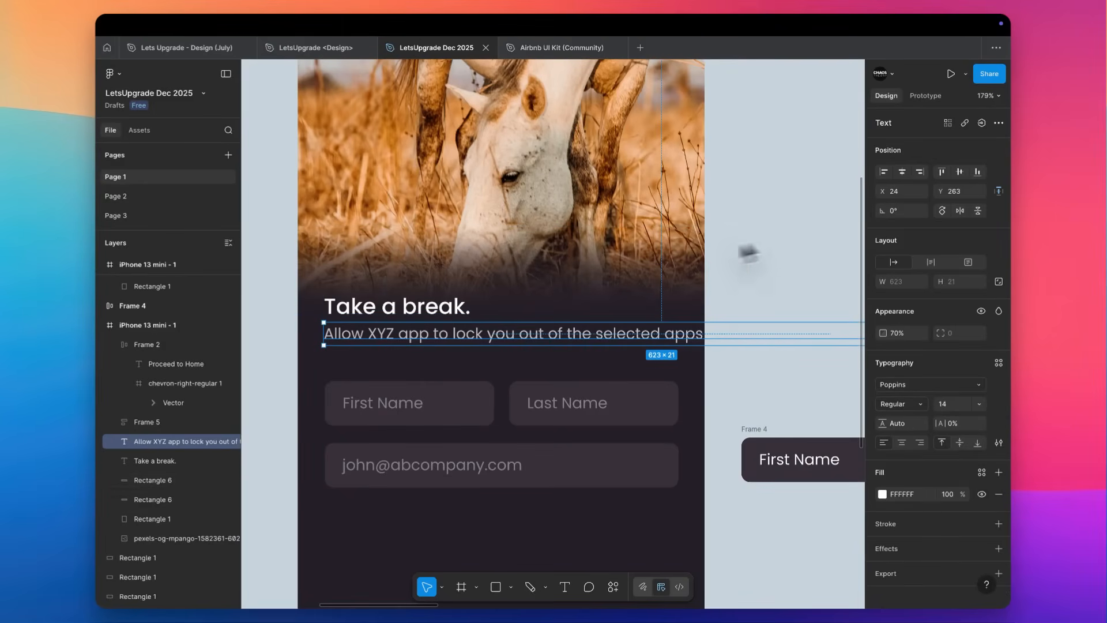
Narrow the subtext box to about 327 wide so the line wraps within the width of the form fields.
scroll(582, 408, down, 2)
click(582, 409)
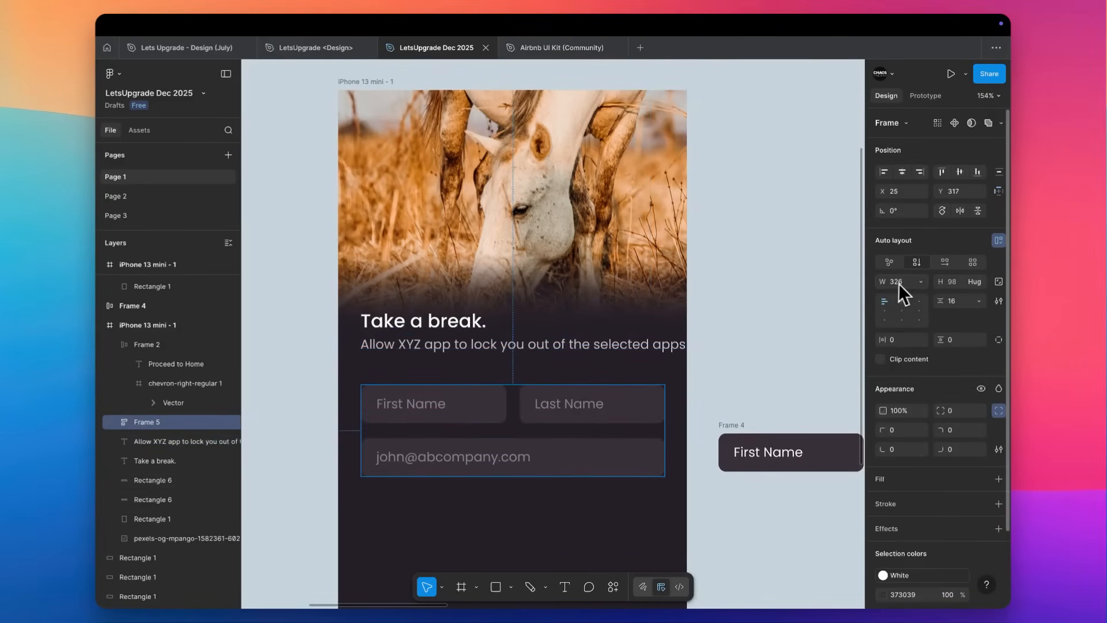
click(537, 350)
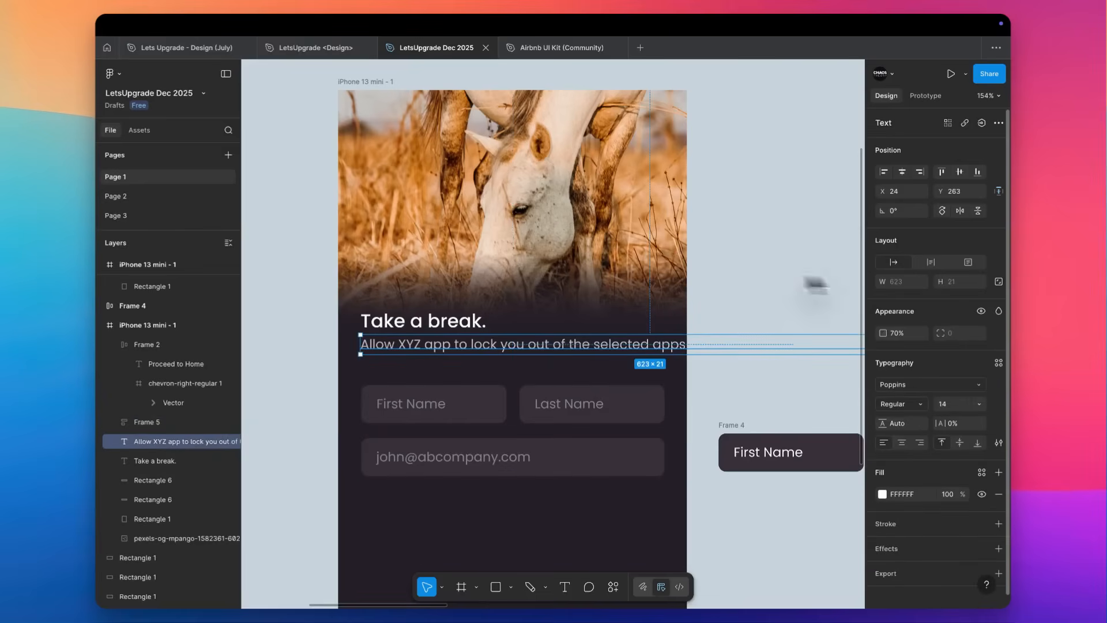
scroll(721, 373, right, 4)
scroll(721, 372, up, 1)
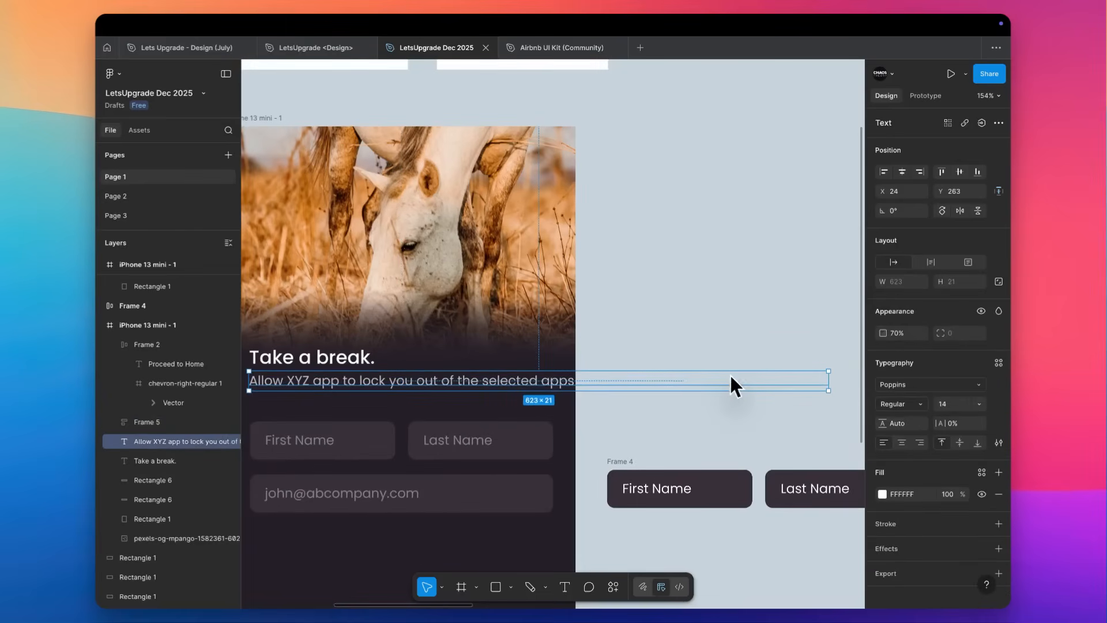
drag(827, 382, 539, 402)
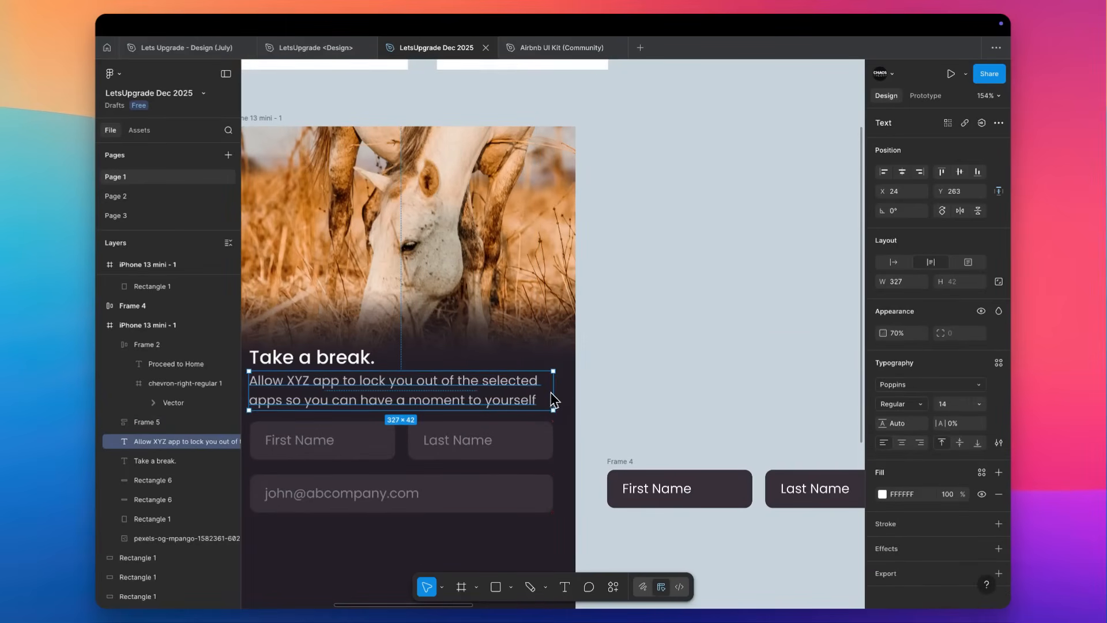
Set the subtext box's width to exactly 326 with automatic height.
scroll(552, 392, left, 3)
scroll(551, 392, down, 1)
click(922, 284)
click(921, 284)
key(Down)
click(746, 341)
click(618, 358)
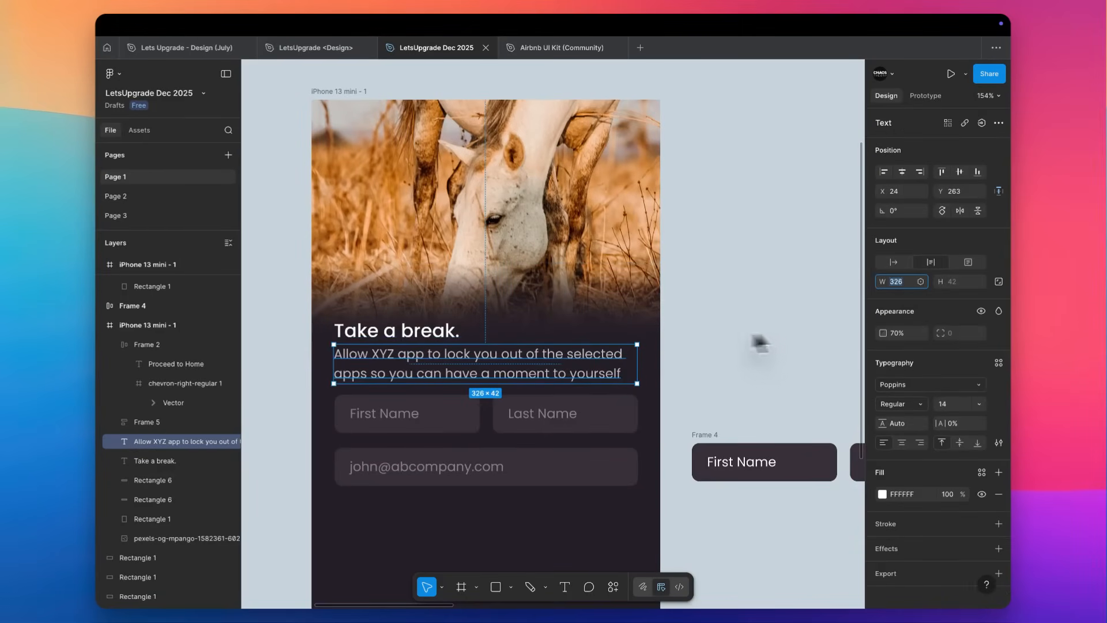
click(892, 262)
click(933, 263)
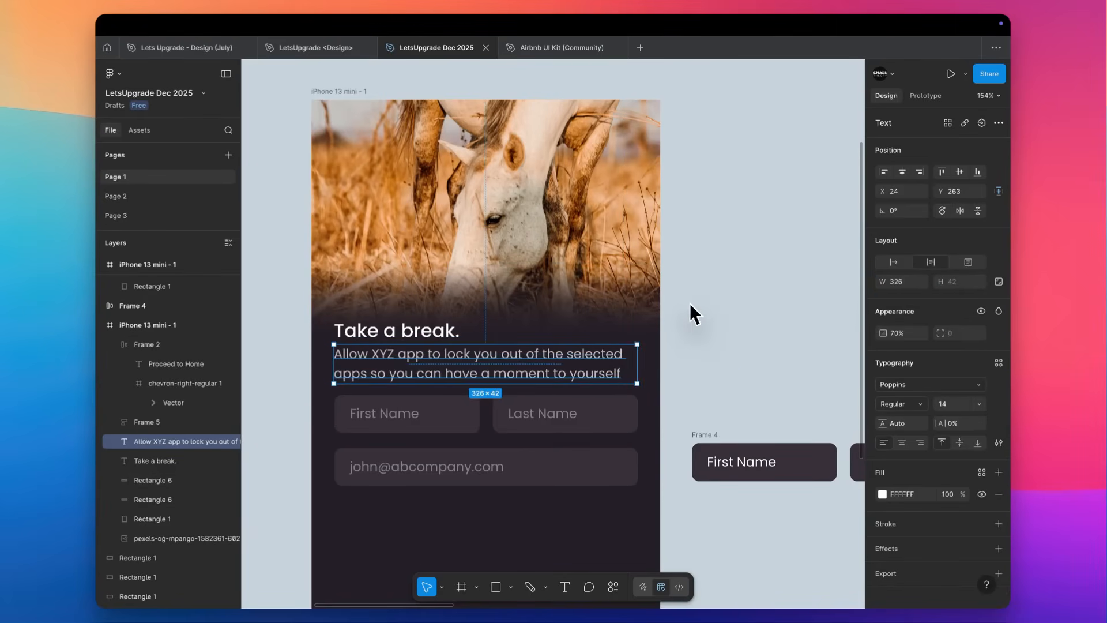
scroll(690, 303, down, 2)
scroll(690, 303, left, 1)
key(shift+a)
click(755, 294)
key(super+z)
key(super+z)
click(730, 295)
Reduce the font size of the subtext under "Take a break." to 11.
scroll(548, 295, down, 2)
scroll(548, 295, left, 1)
click(487, 252)
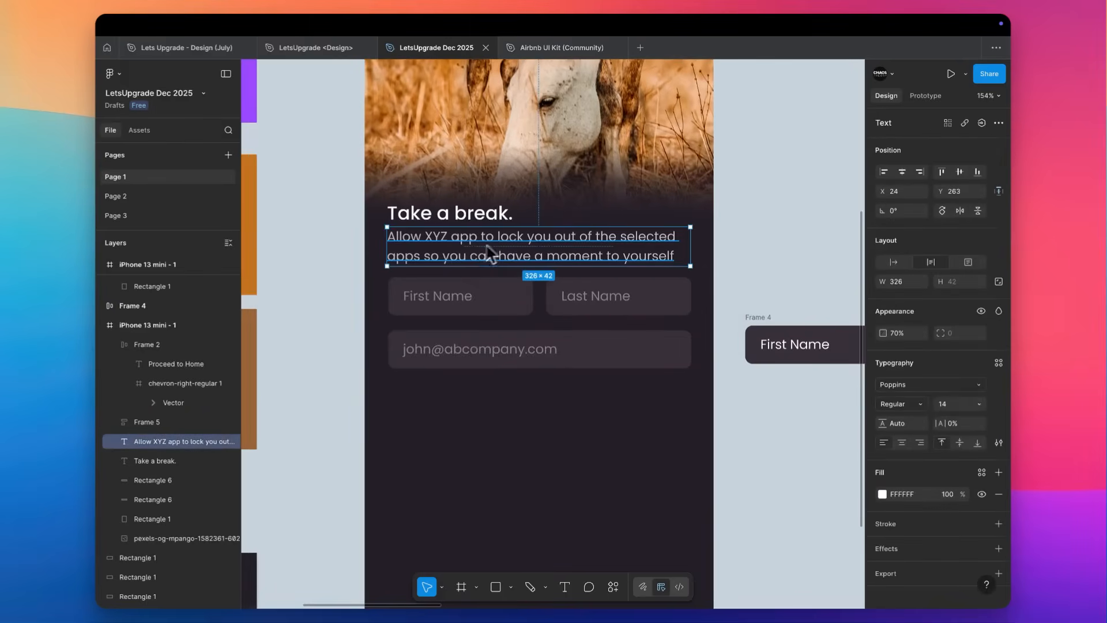
key(Down)
key(Down)
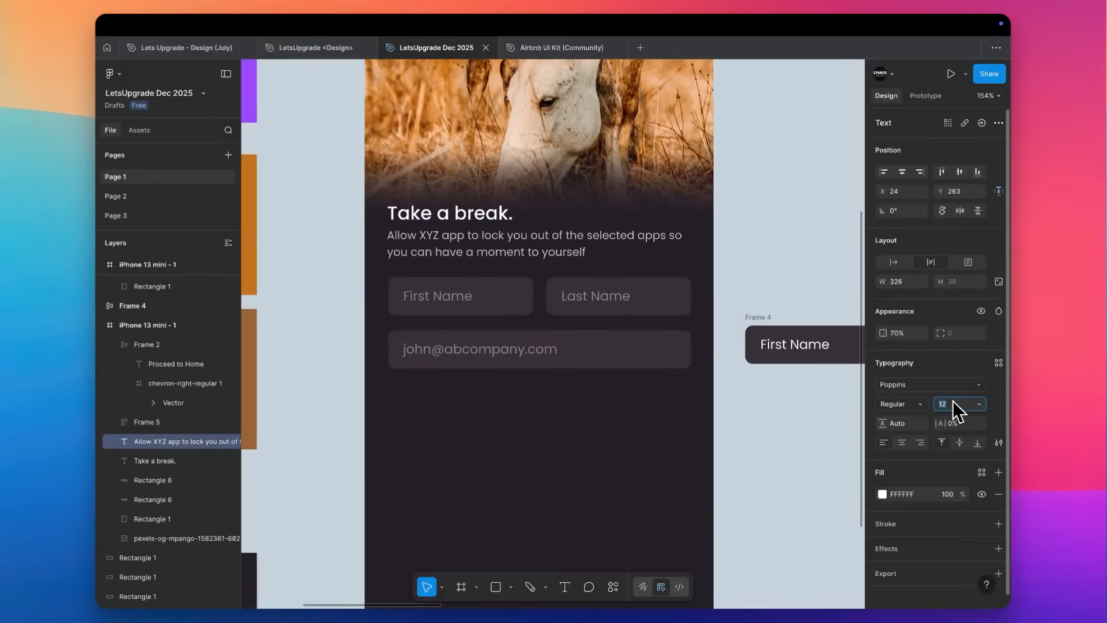
click(958, 422)
key(Up)
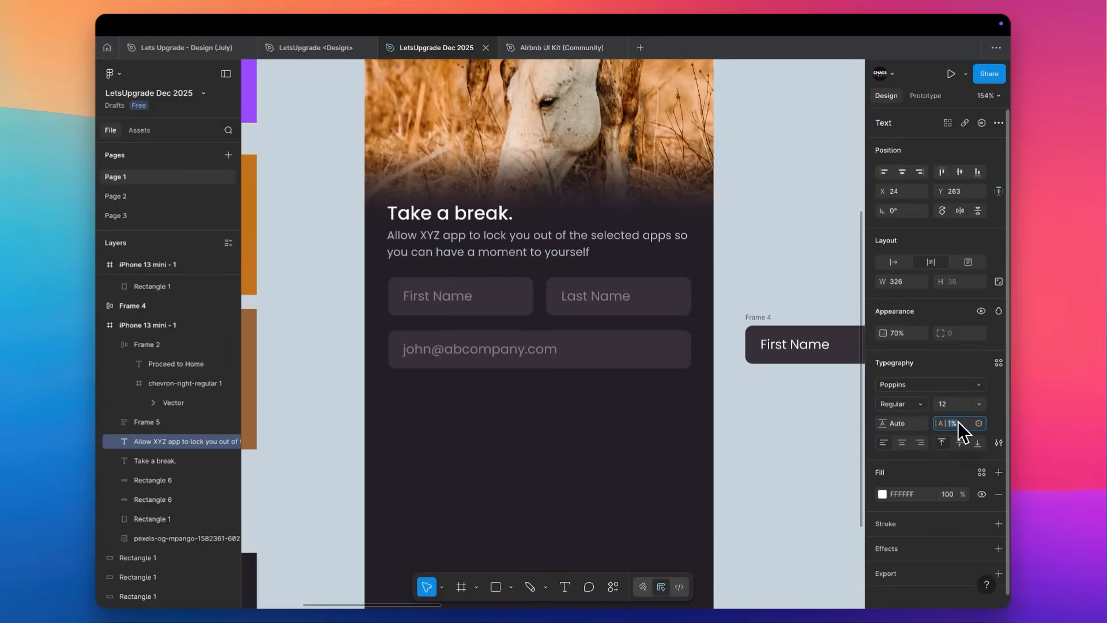
key(Down)
click(922, 386)
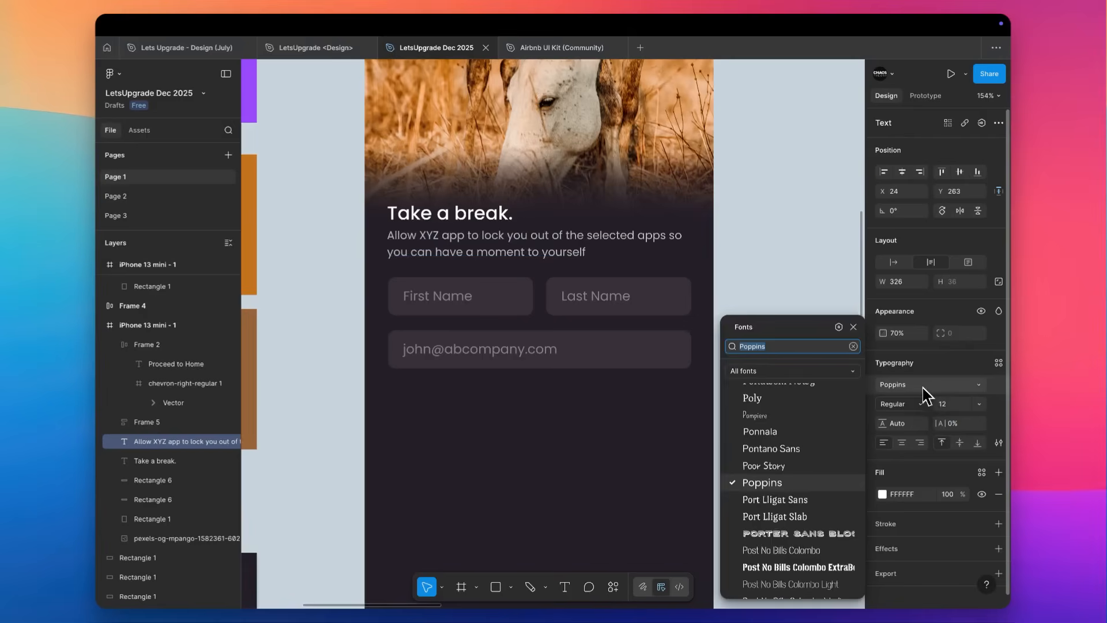
key(Escape)
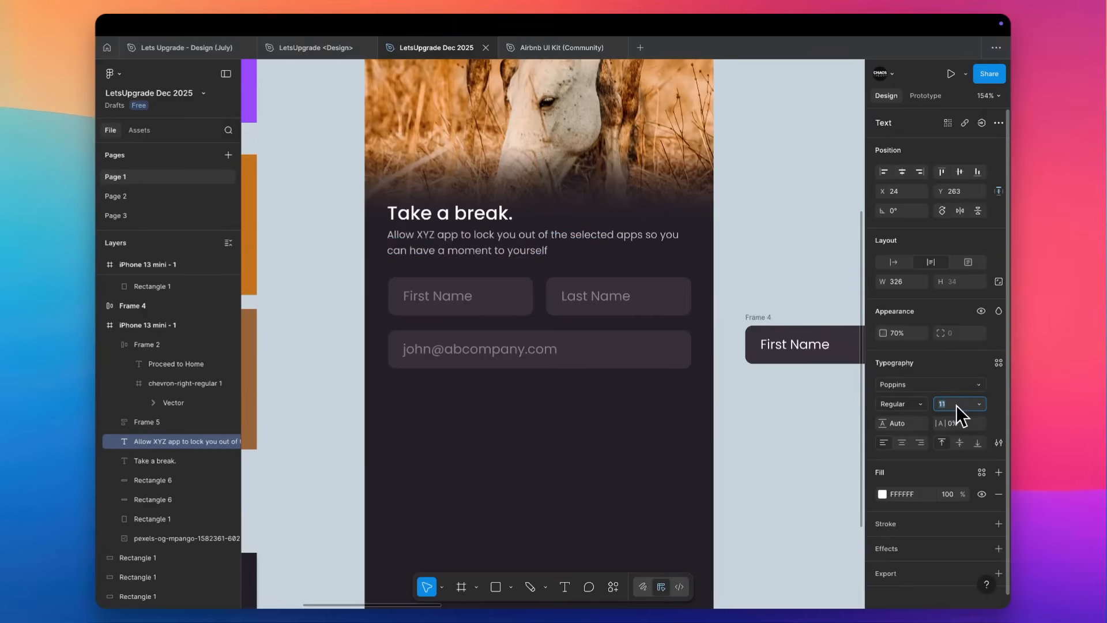
click(748, 228)
Wrap the "Take a break." heading and its subtext together in a vertical auto layout frame.
click(484, 234)
shift+click(479, 214)
key(shift+a)
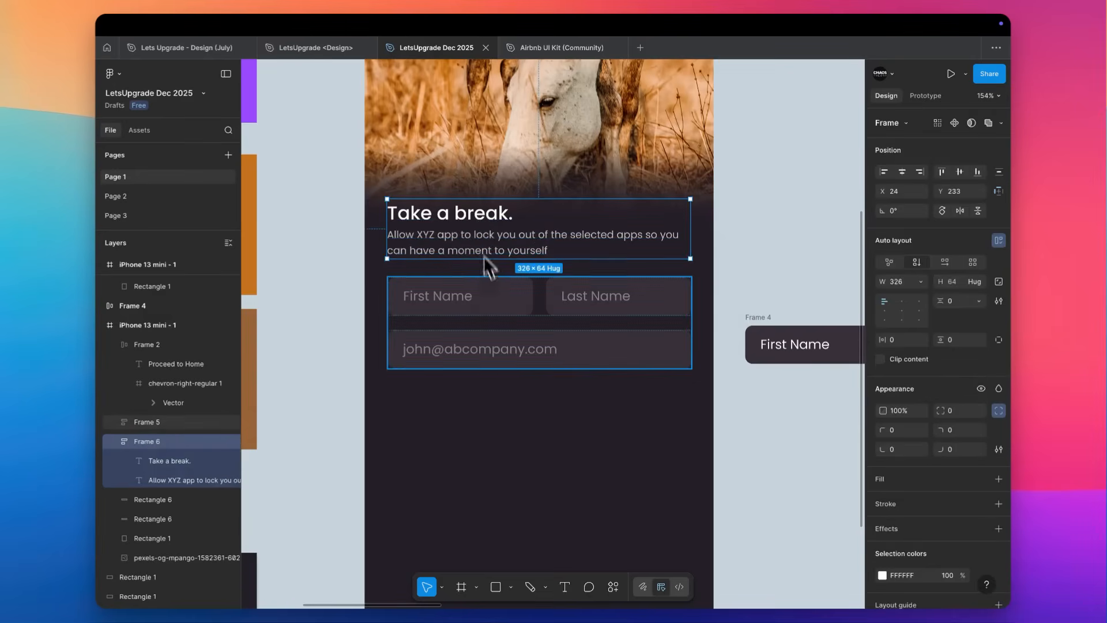
Combine the heading block and the form fields frame in a vertical auto layout frame with a gap of 40.
shift+click(494, 297)
key(shift+a)
click(959, 300)
text(40)
key(Return)
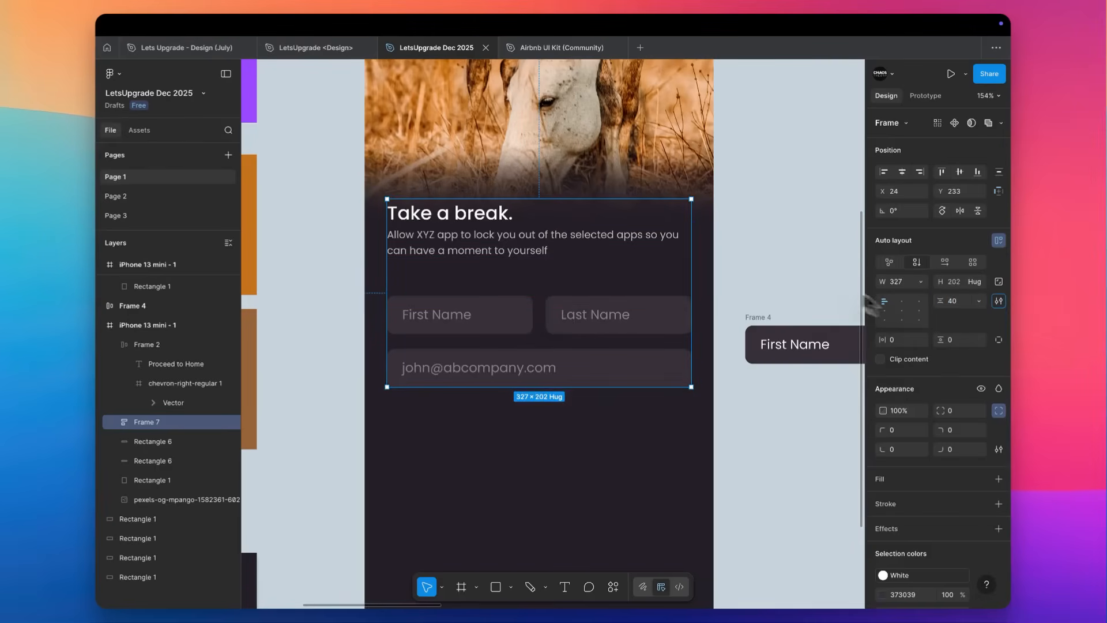
click(784, 238)
Move the "Proceed to Home" button from the screen's bottom into the combined auto layout frame, beneath the e-mail field.
scroll(784, 237, down, 5)
click(548, 476)
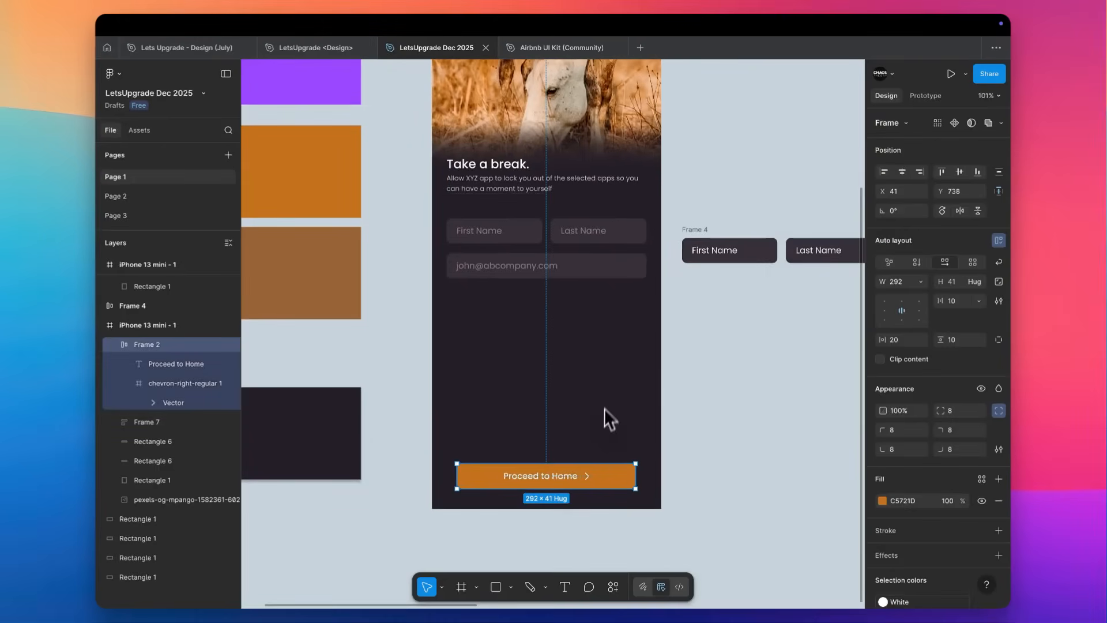
key(Delete)
click(569, 274)
key(ctrl+v)
click(618, 314)
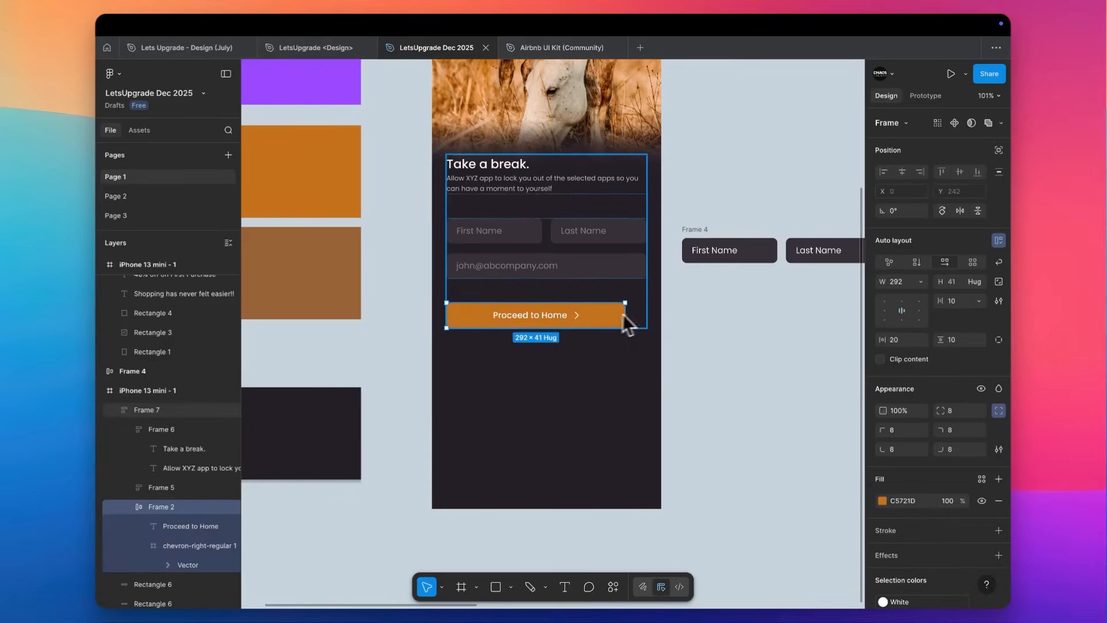
Center the combined frame's contents horizontally and move the frame down to Y 475.
click(903, 303)
click(701, 341)
drag(588, 254, 572, 383)
Group the two gradient rectangles that fade the photo and move the group down to Y 340.
scroll(572, 383, up, 2)
click(496, 204)
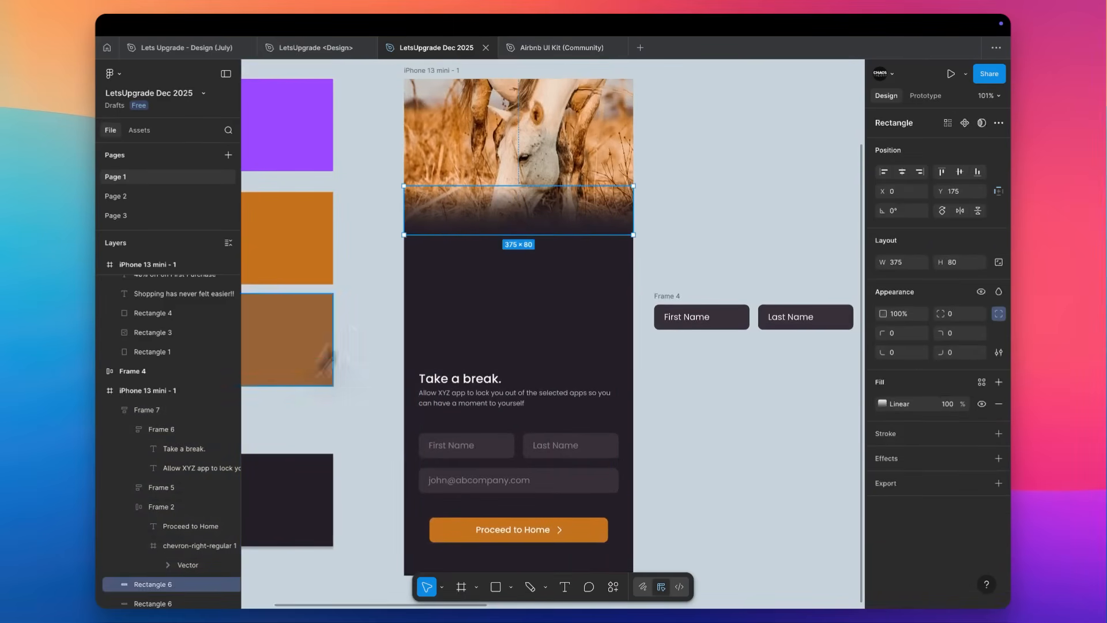
scroll(186, 538, down, 2)
shift+click(168, 521)
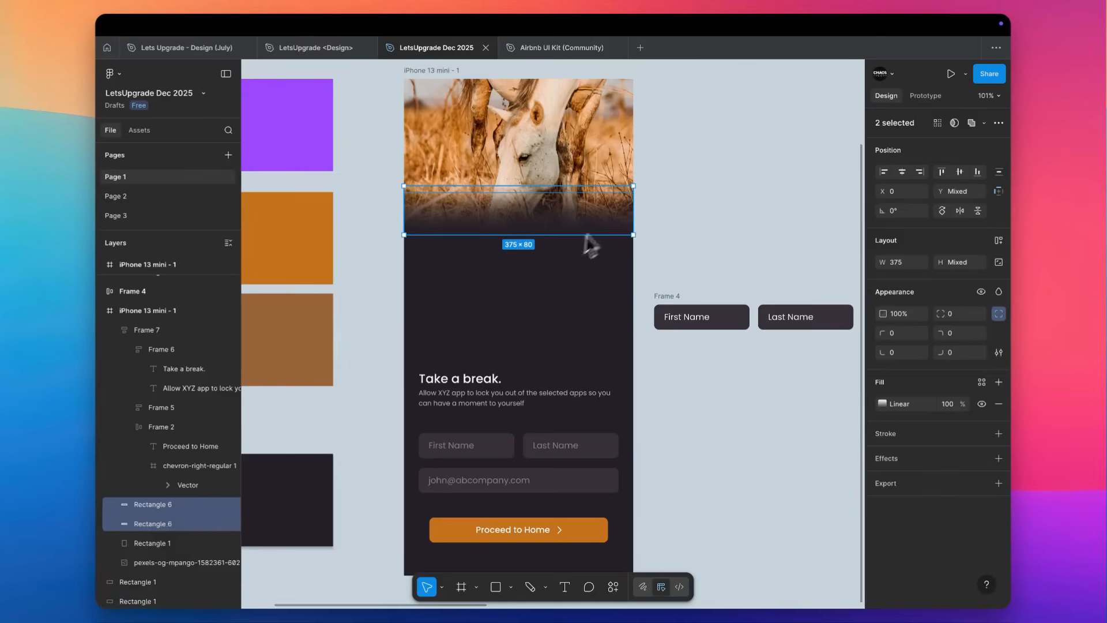
key(ctrl+g)
drag(545, 220, 537, 330)
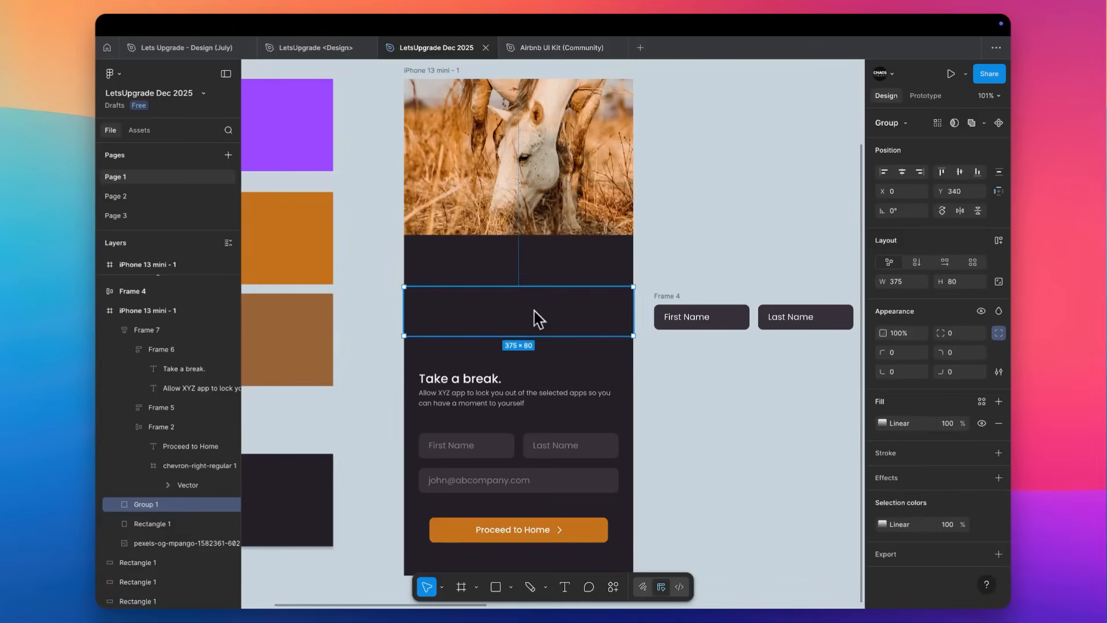
Enlarge the horse photo to 614 × 416 so it extends down to the gradient fade.
click(498, 167)
mouse_move(482, 248)
mouse_down()
mouse_move(484, 324)
mouse_move(483, 235)
mouse_up()
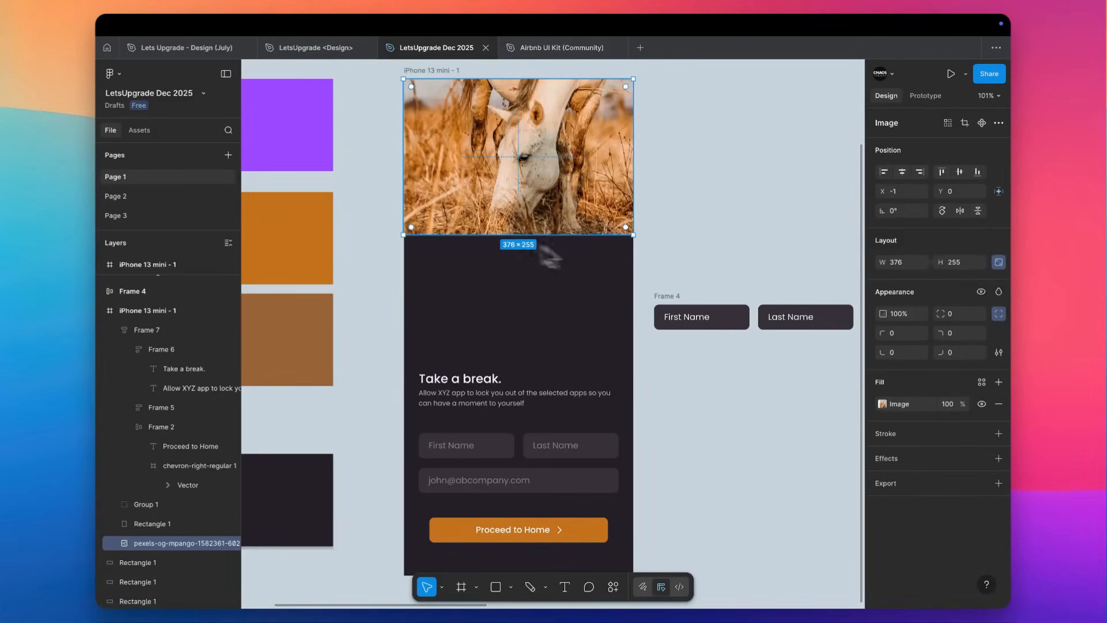
scroll(506, 228, up, 5)
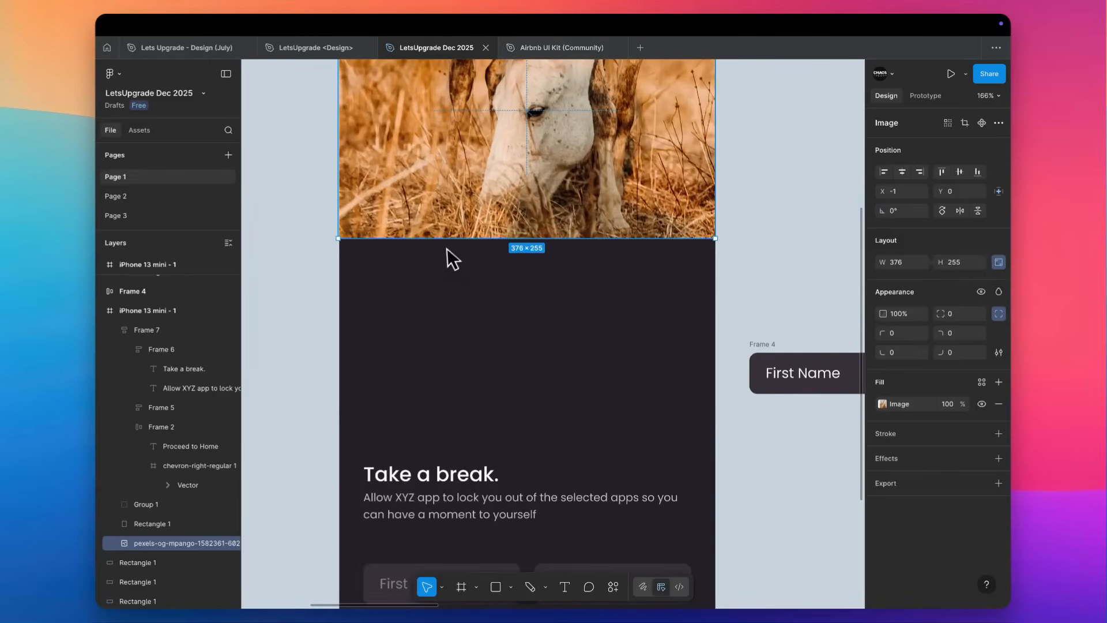
drag(457, 242, 457, 402)
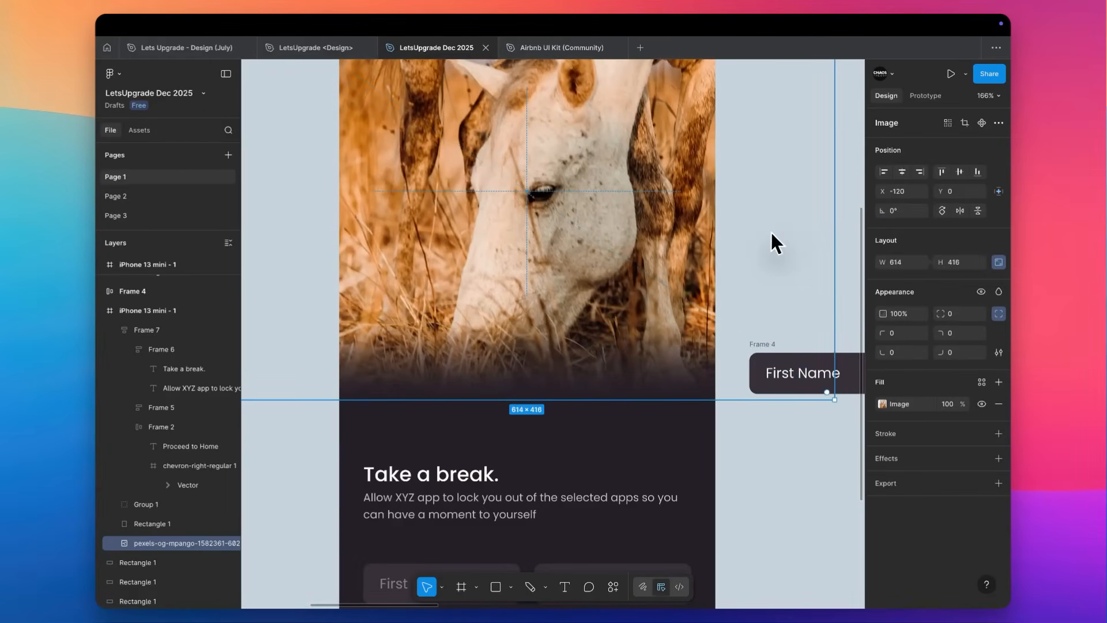
Scale the horse image down inside its crop so more of the horse fits the photo area, and apply the crop.
scroll(771, 232, down, 5)
double_click(596, 224)
scroll(595, 223, up, 2)
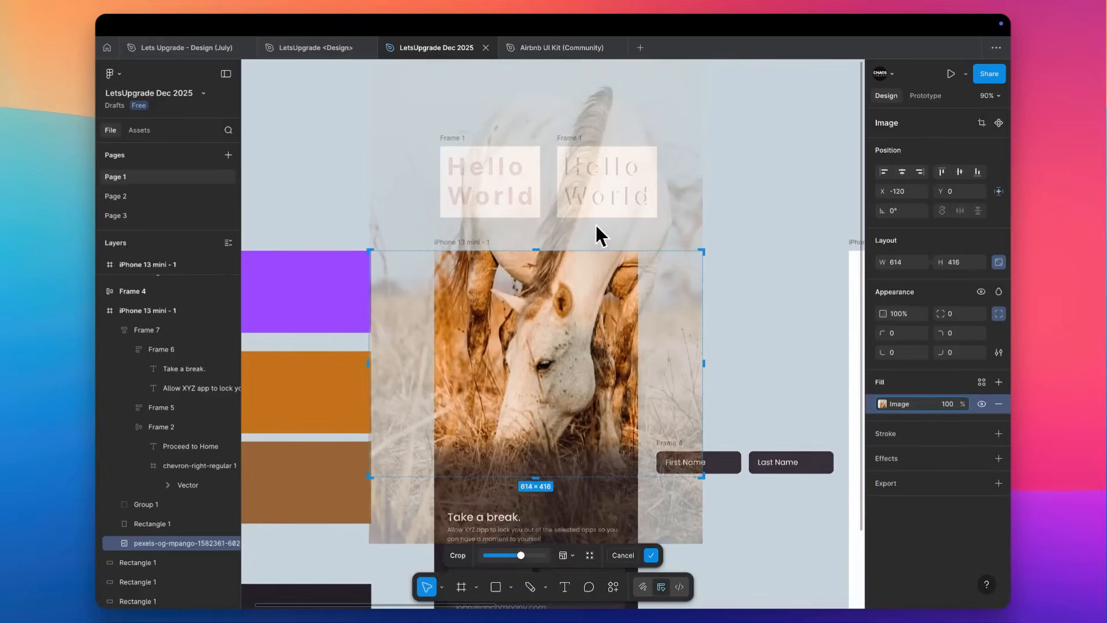
scroll(595, 224, down, 3)
drag(576, 98, 576, 177)
click(676, 210)
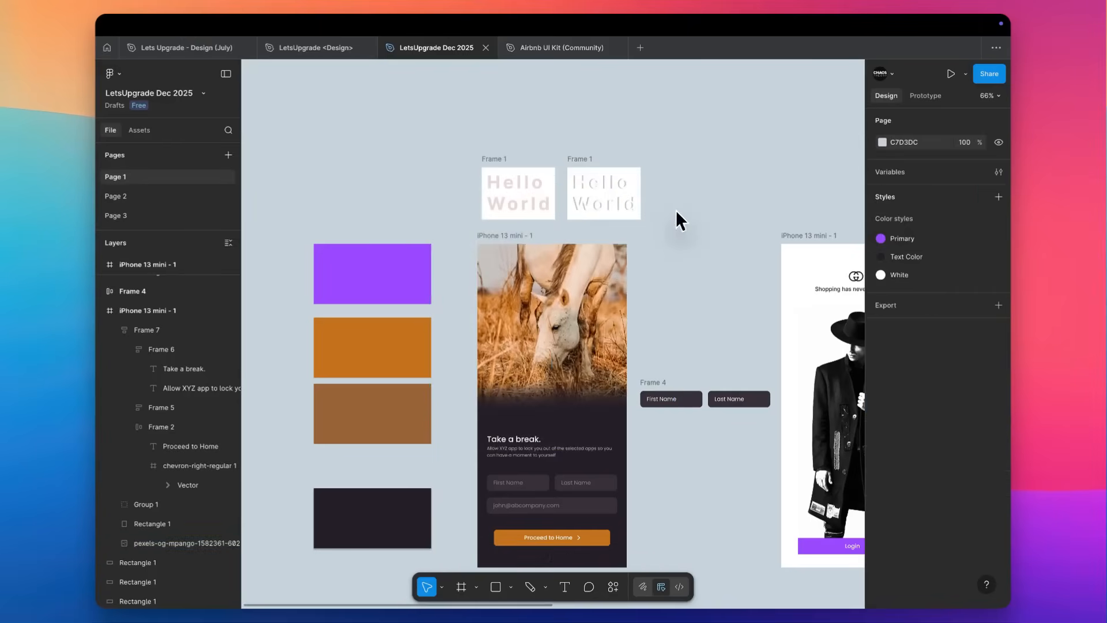
Set the combined content frame's vertical gap to 60 and move the frame up to Y 440.
scroll(674, 218, down, 2)
ctrl+scroll(638, 231, up, 5)
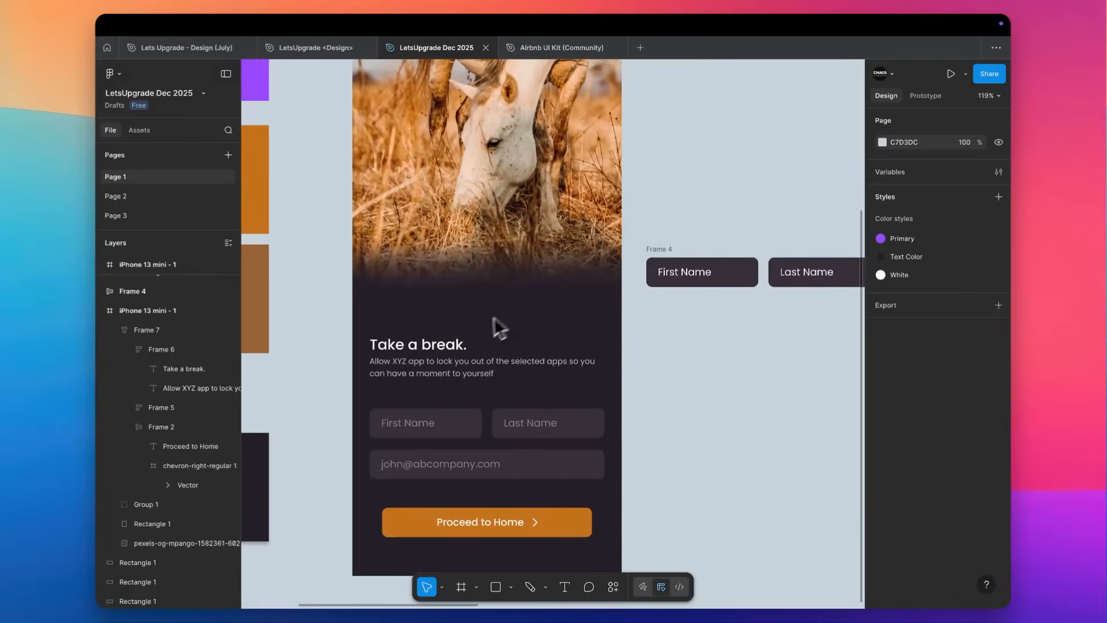
click(465, 362)
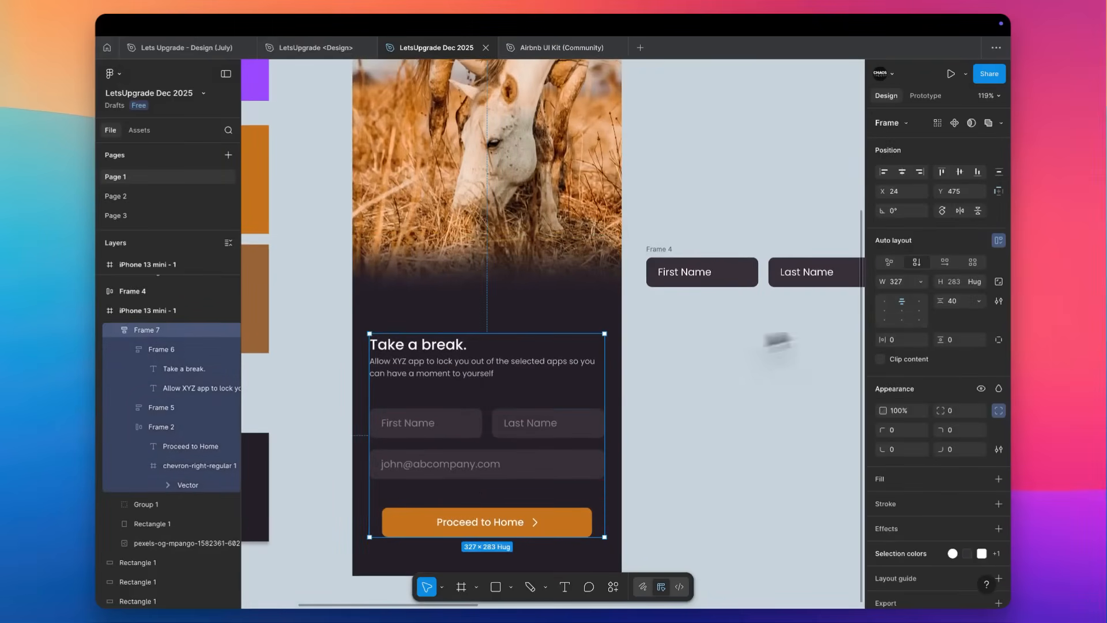
click(952, 301)
text(60)
key(Return)
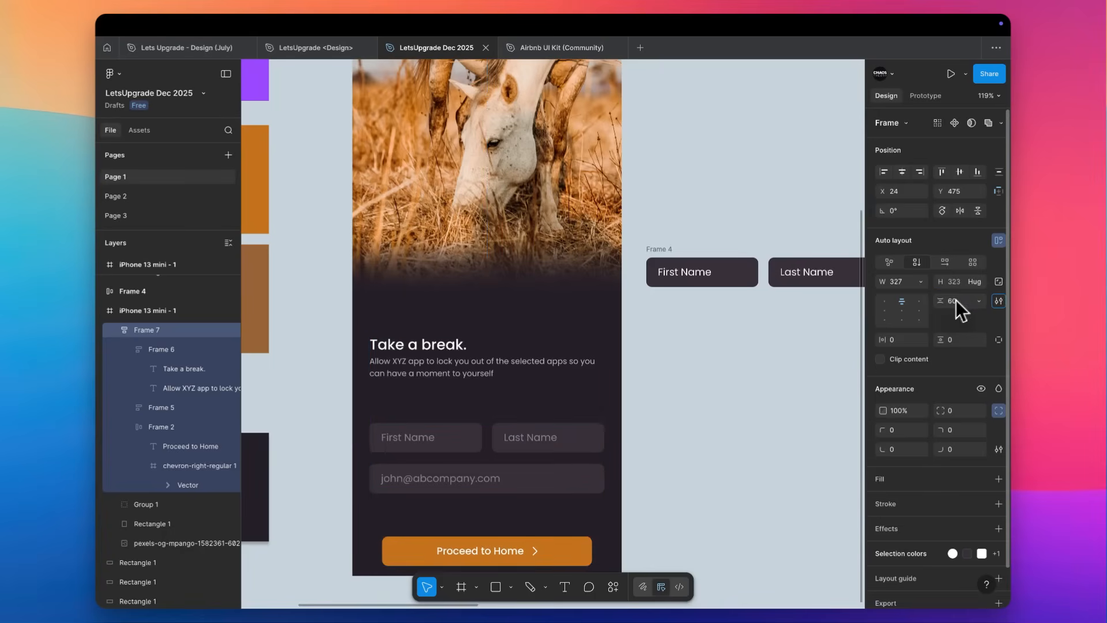
drag(539, 383, 530, 363)
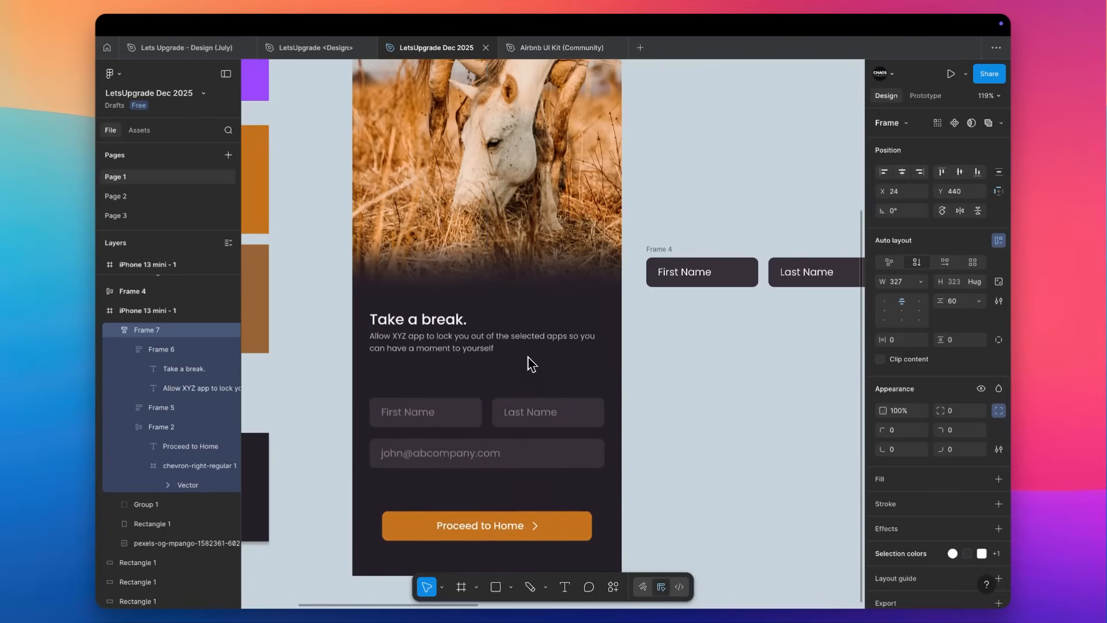
Examine the dark sign-up screen as a whole and the upper area of its horse photo up close.
click(696, 346)
scroll(698, 344, down, 5)
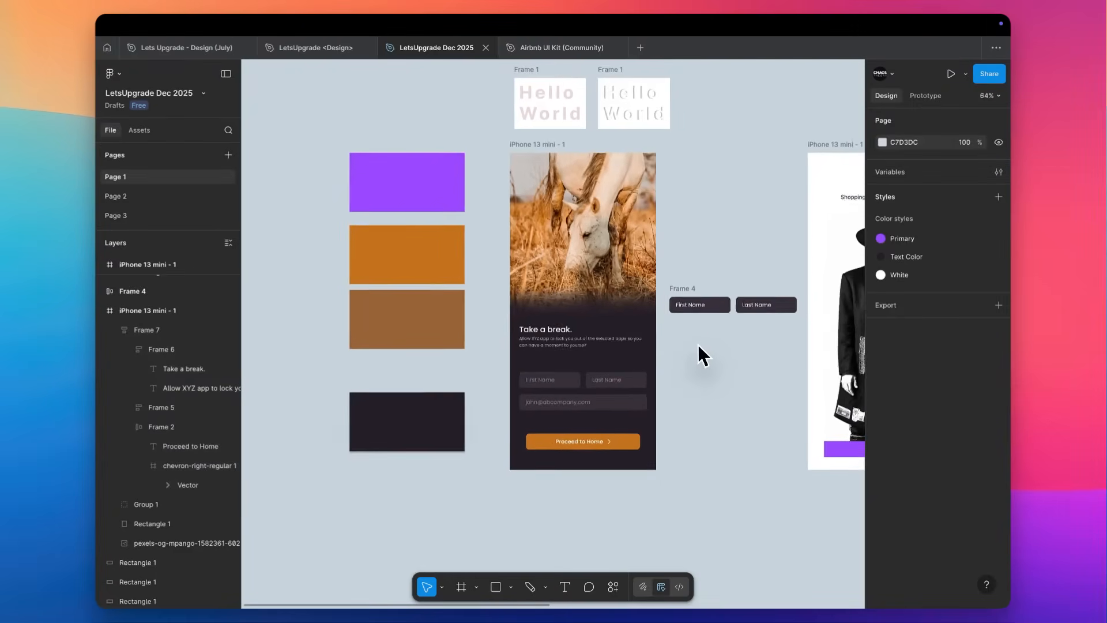
scroll(698, 344, right, 2)
scroll(700, 353, up, 3)
scroll(699, 353, up, 3)
scroll(699, 354, right, 3)
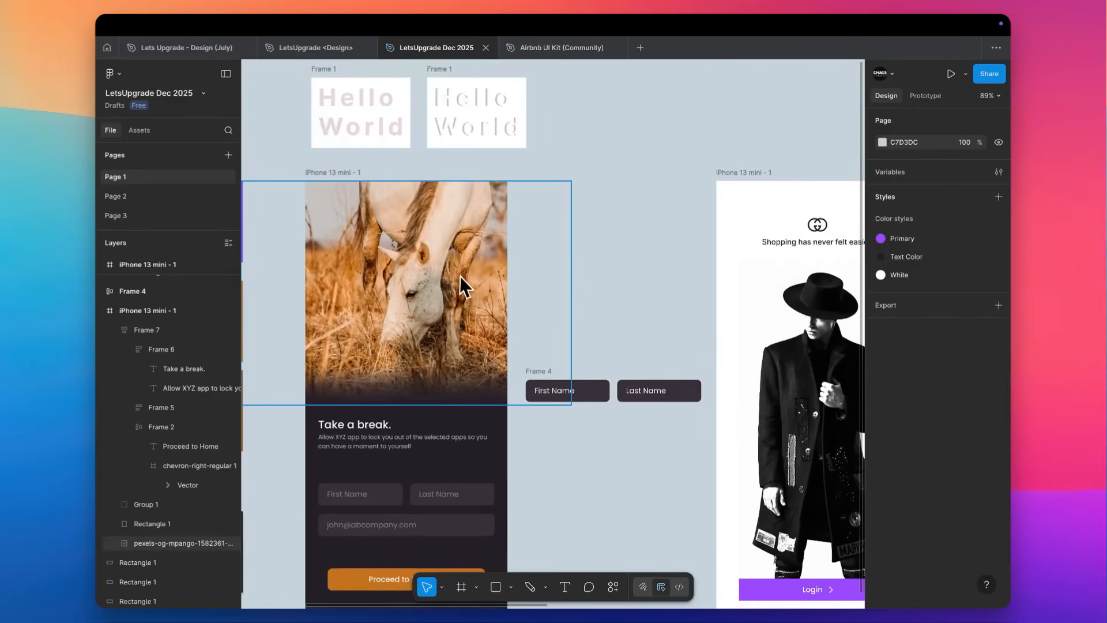
scroll(465, 286, down, 2)
scroll(450, 173, up, 5)
scroll(505, 201, up, 1)
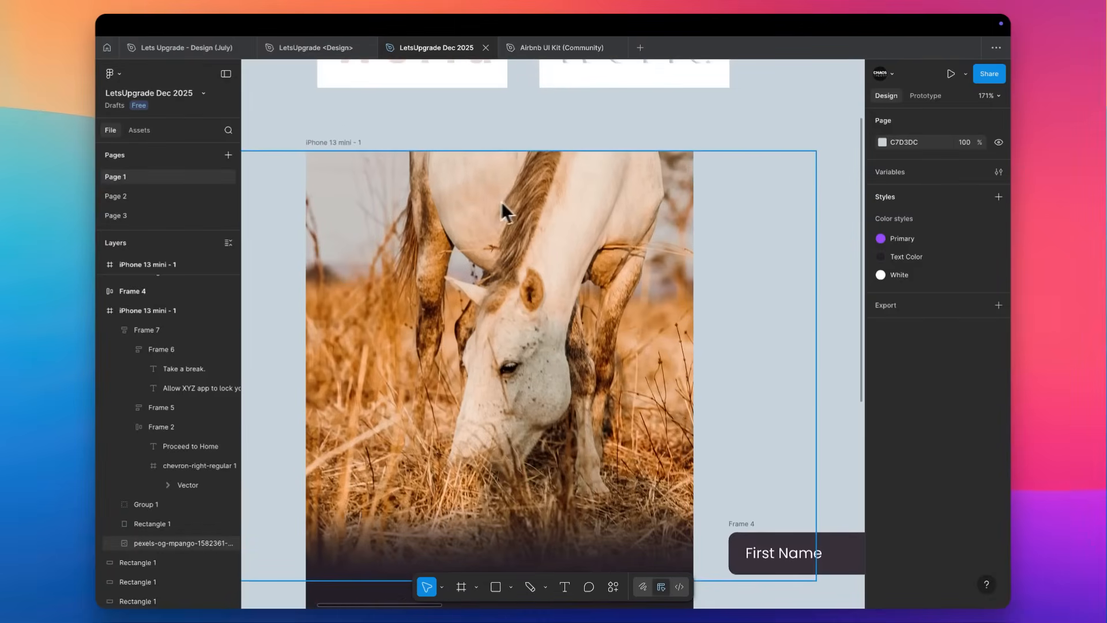
scroll(506, 201, down, 5)
Copy the black logo from the white shopping screen onto the upper part of the horse photo, centre it horizontally and nudge it up.
scroll(501, 188, right, 2)
click(724, 221)
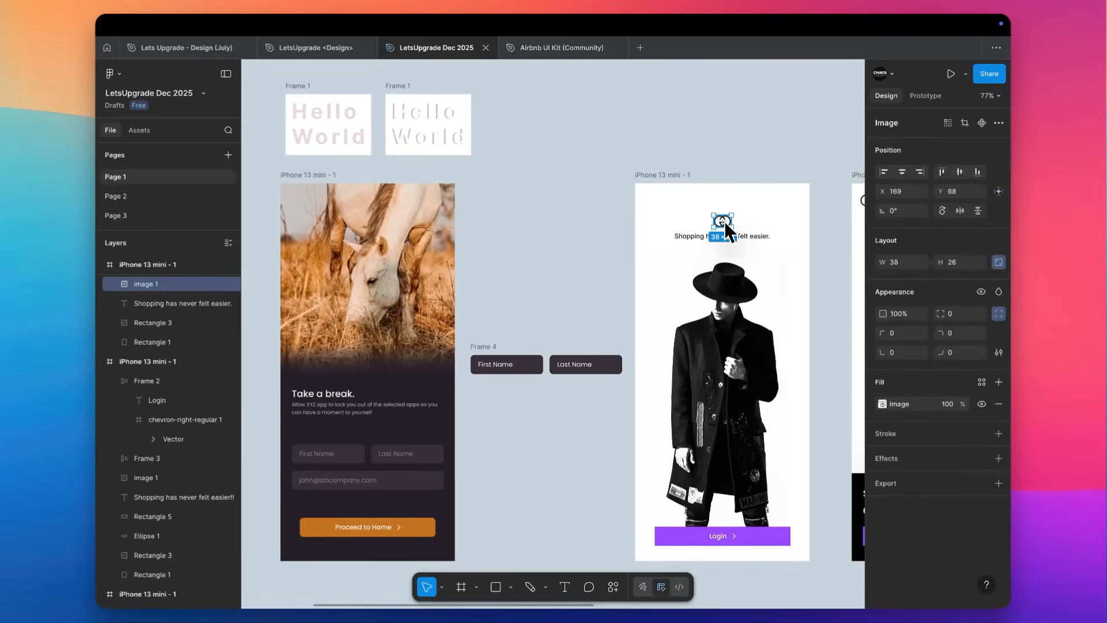
drag(723, 221, 365, 217)
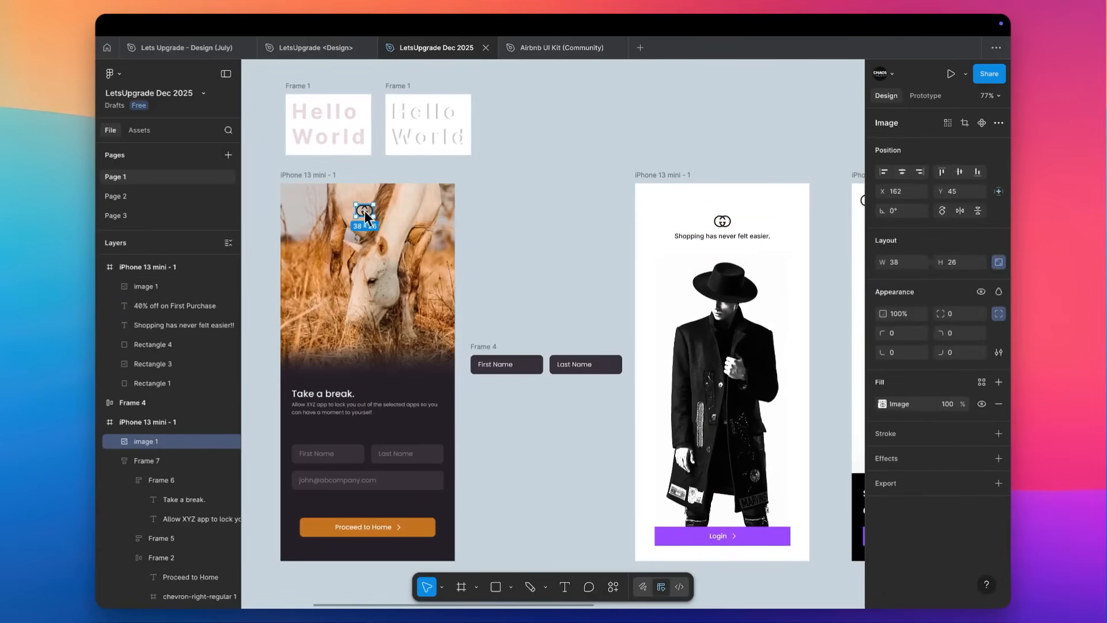
click(903, 172)
scroll(336, 206, up, 6)
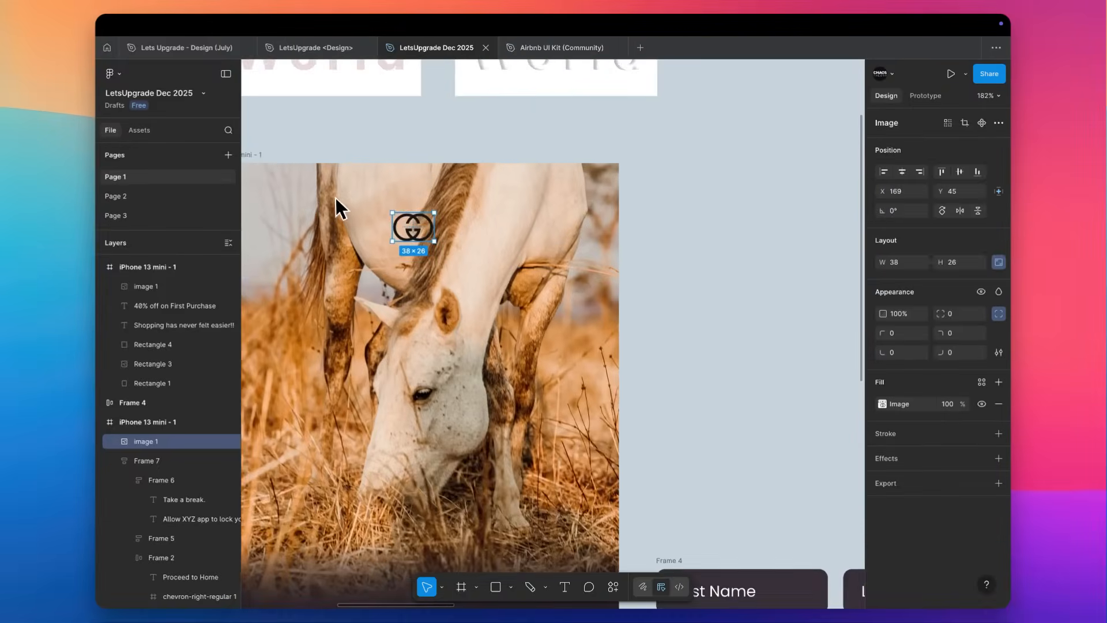
scroll(336, 206, left, 3)
drag(571, 226, 556, 207)
click(664, 128)
Draw an ellipse about 300 × 134 behind the logo and fill it with the beige E5C5AC sampled from the horse.
key(o)
drag(557, 164, 381, 92)
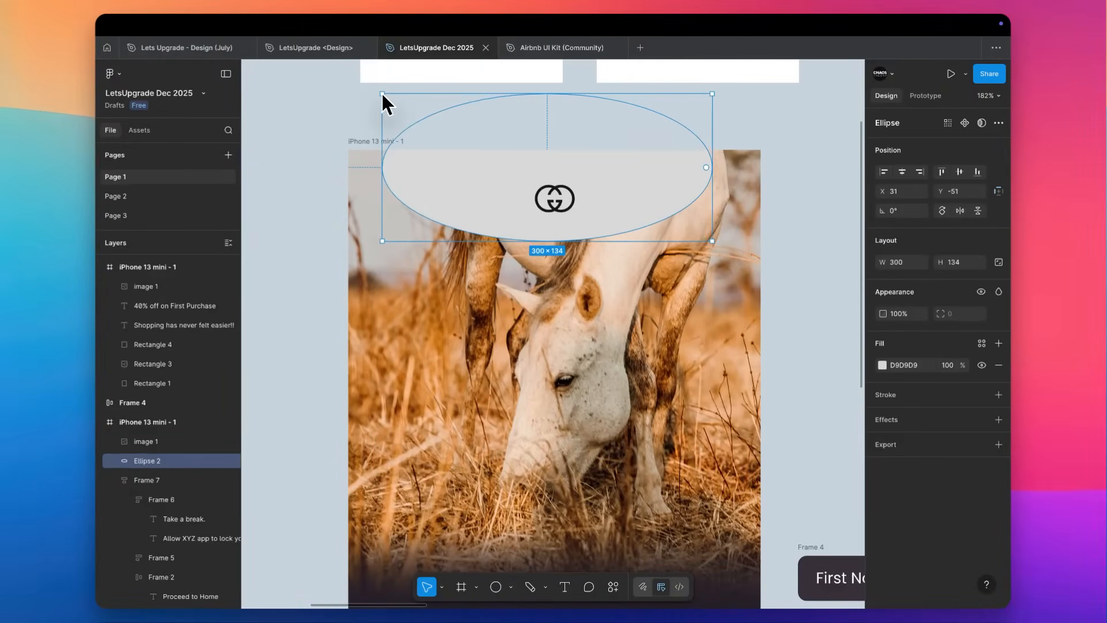
key(i)
click(709, 209)
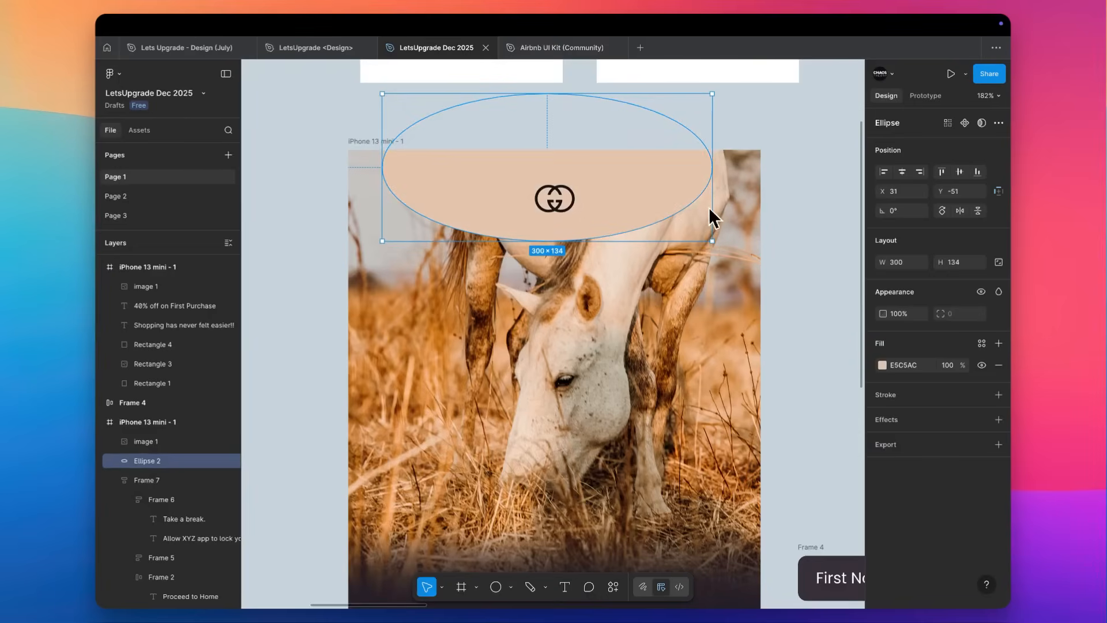
Apply a uniform layer blur of 100 to the beige ellipse behind the logo.
click(921, 422)
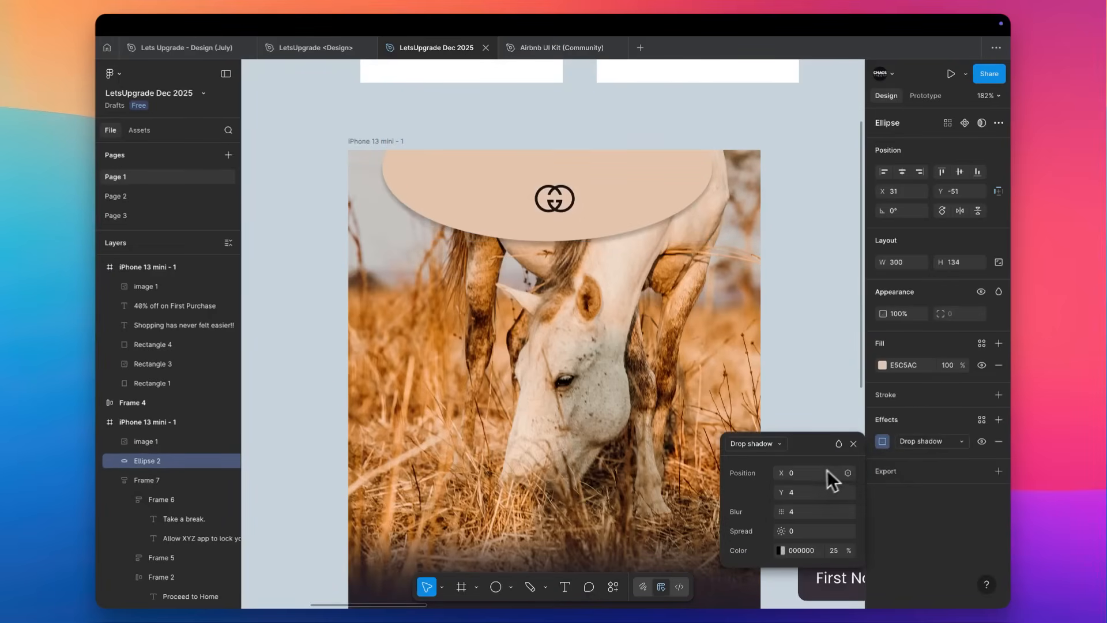
click(931, 442)
click(931, 459)
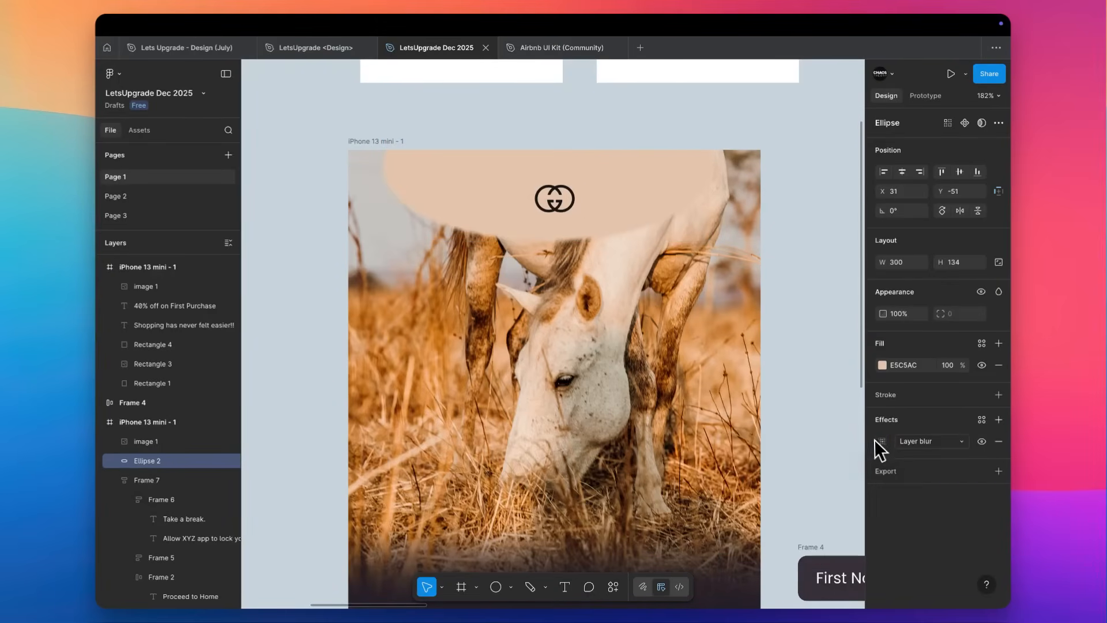
click(880, 441)
click(804, 488)
text(100)
key(Return)
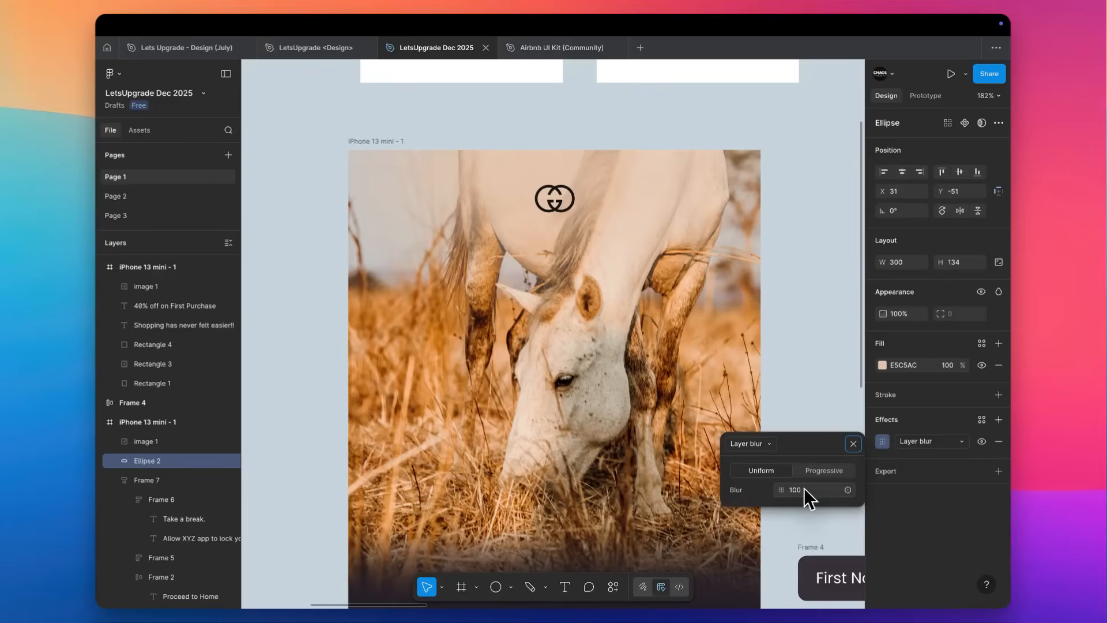
click(791, 225)
scroll(800, 217, down, 5)
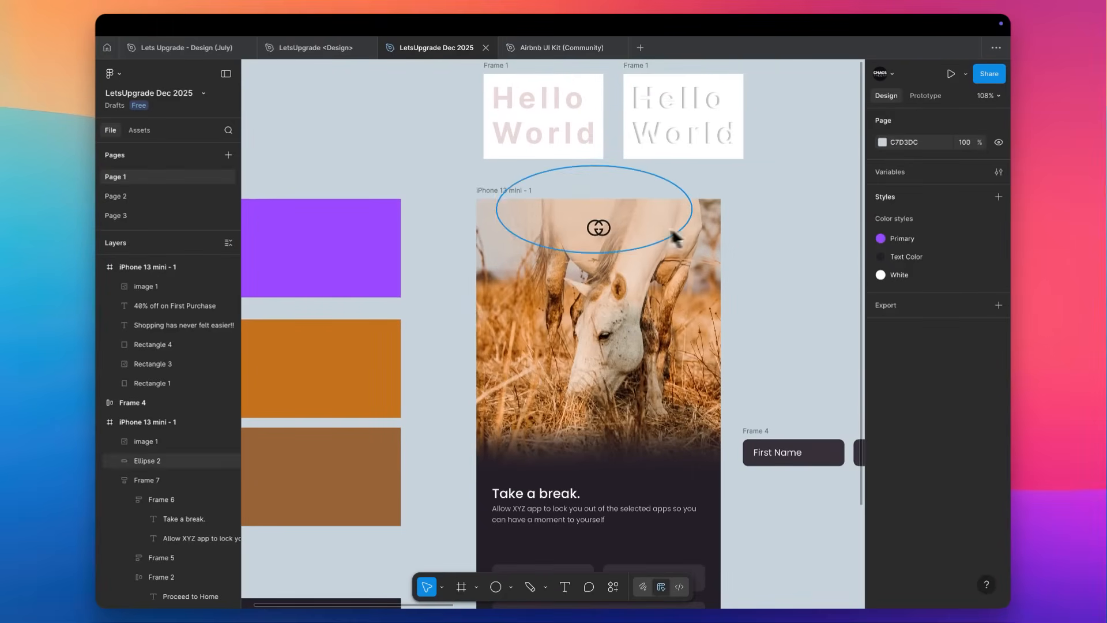
Flatten the blurred ellipse to about 300 × 84 and set its layer blur to 50.
click(646, 220)
scroll(645, 219, up, 5)
drag(597, 140, 600, 173)
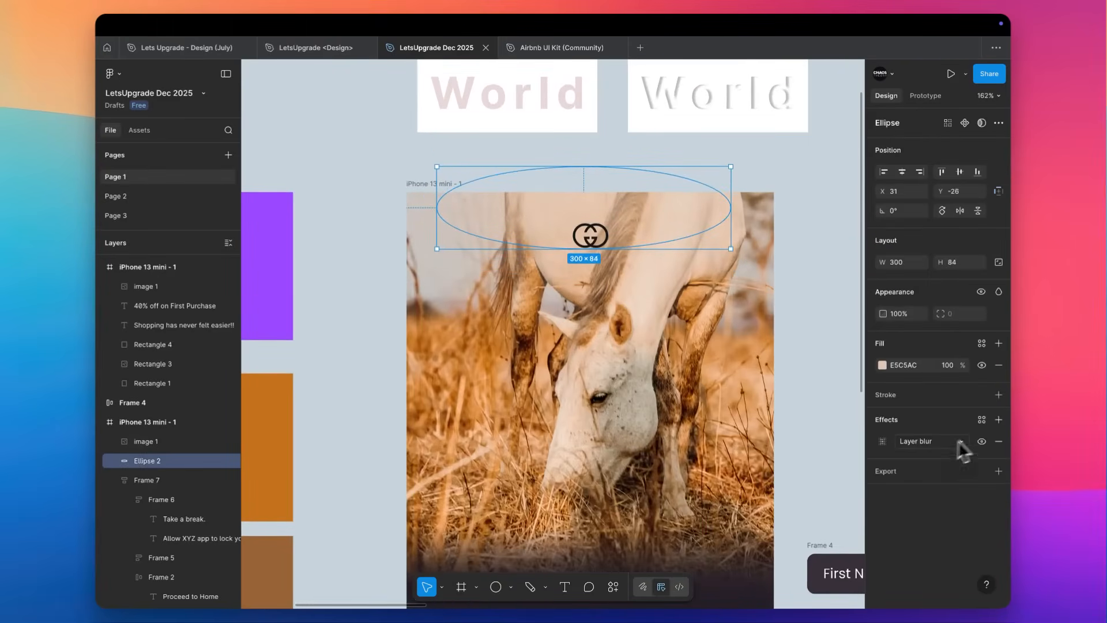
click(883, 441)
click(817, 491)
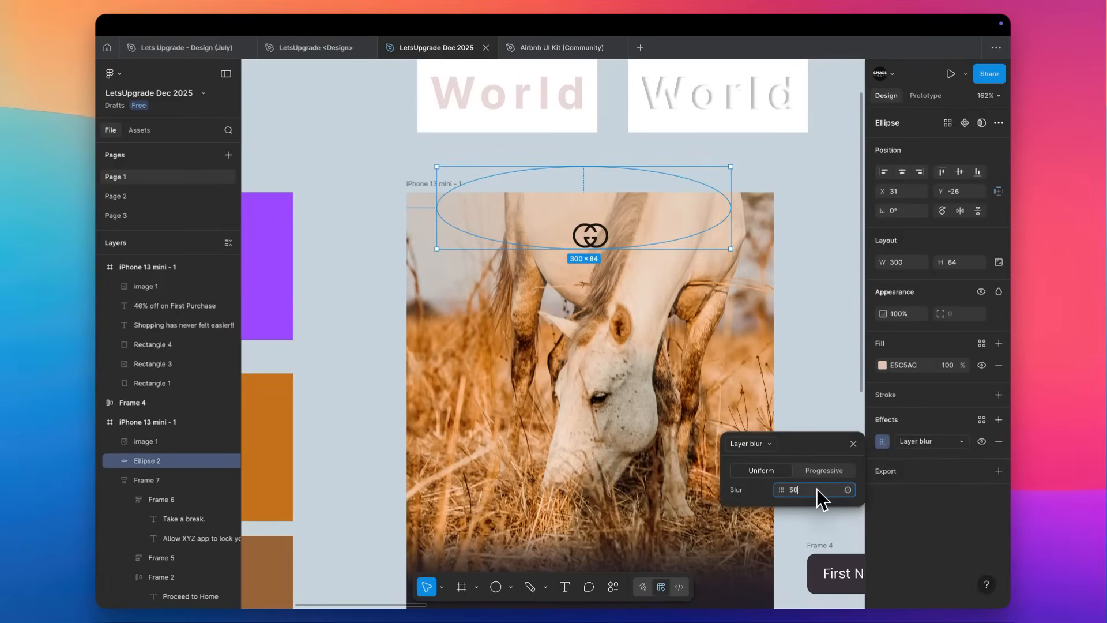
key(Return)
click(819, 265)
scroll(819, 265, down, 3)
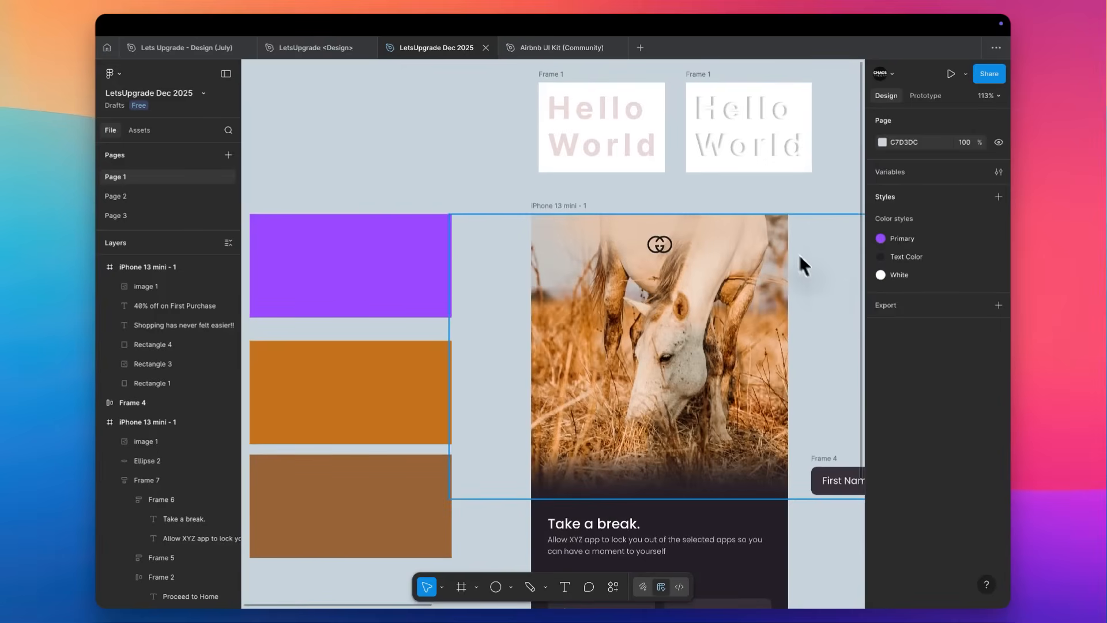
Shift the blurred ellipse down behind the logo and extend it upward to about 300 × 120 at Y -47.
scroll(796, 248, right, 2)
click(587, 246)
double_click(583, 248)
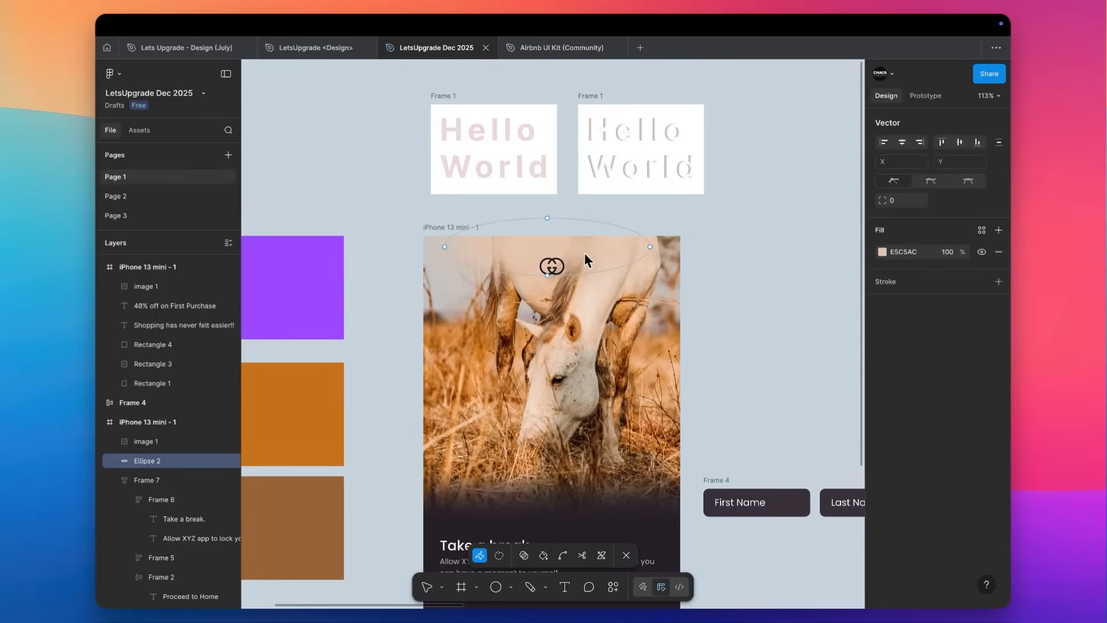
key(Escape)
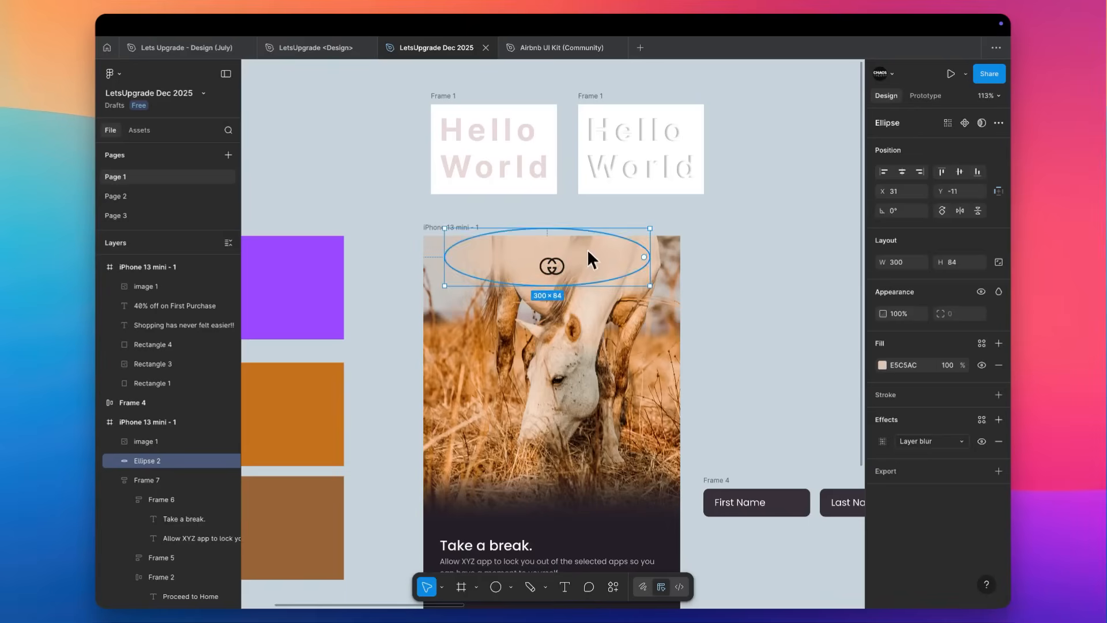
click(557, 220)
click(556, 240)
drag(556, 228, 556, 221)
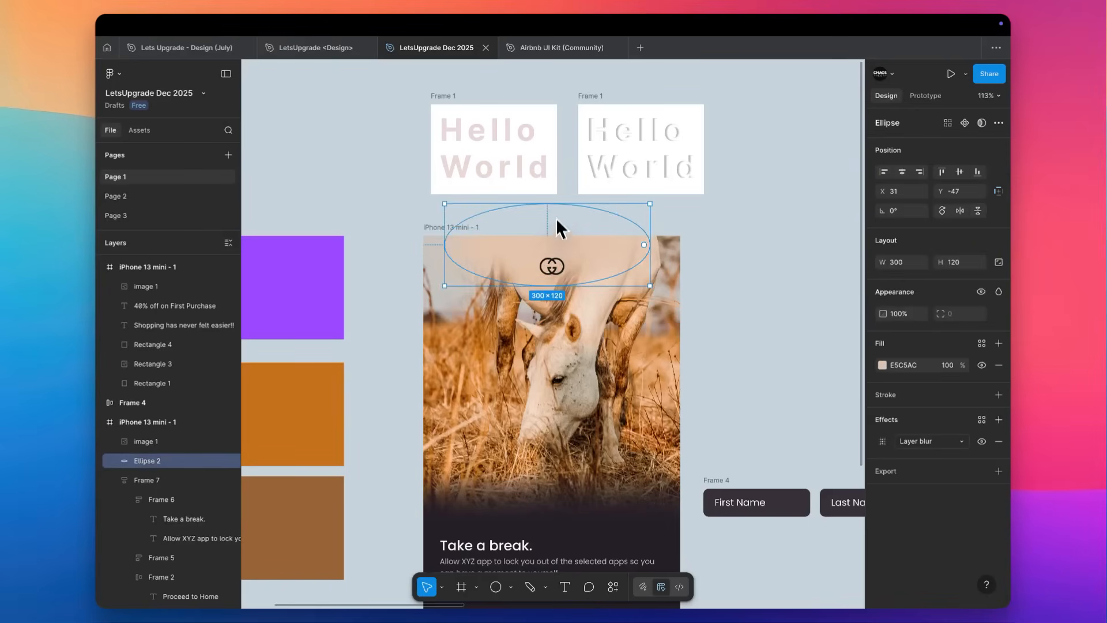
click(758, 250)
Review the horse sign-up screen with its logo and compare it with the neighbouring shopping screens.
scroll(757, 250, down, 3)
scroll(757, 250, right, 2)
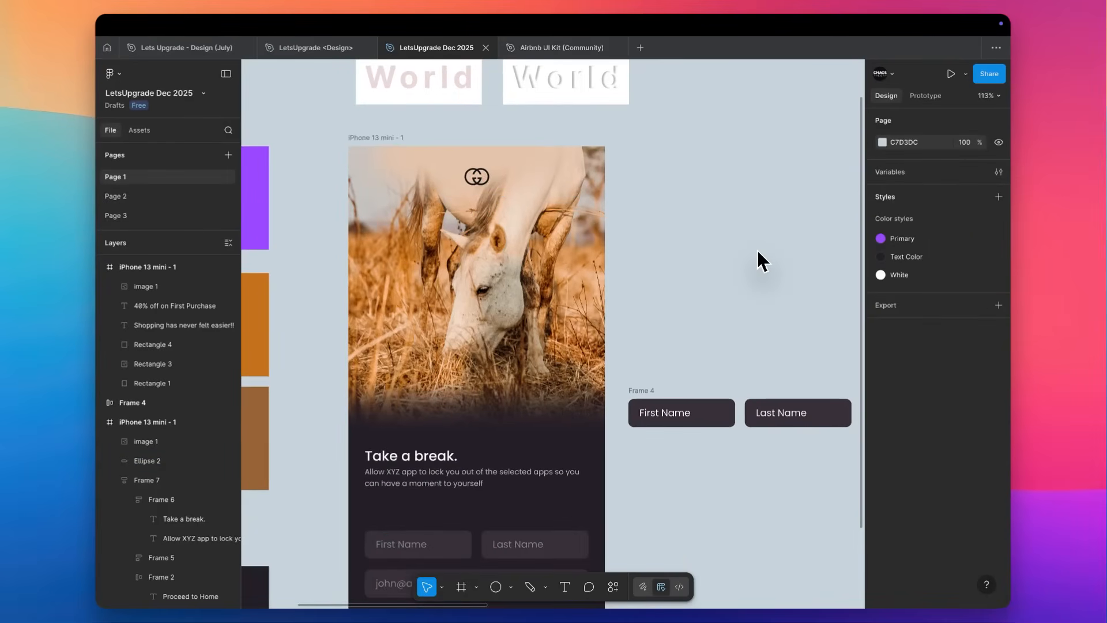
ctrl+scroll(756, 250, down, 5)
scroll(757, 250, down, 2)
scroll(757, 249, right, 3)
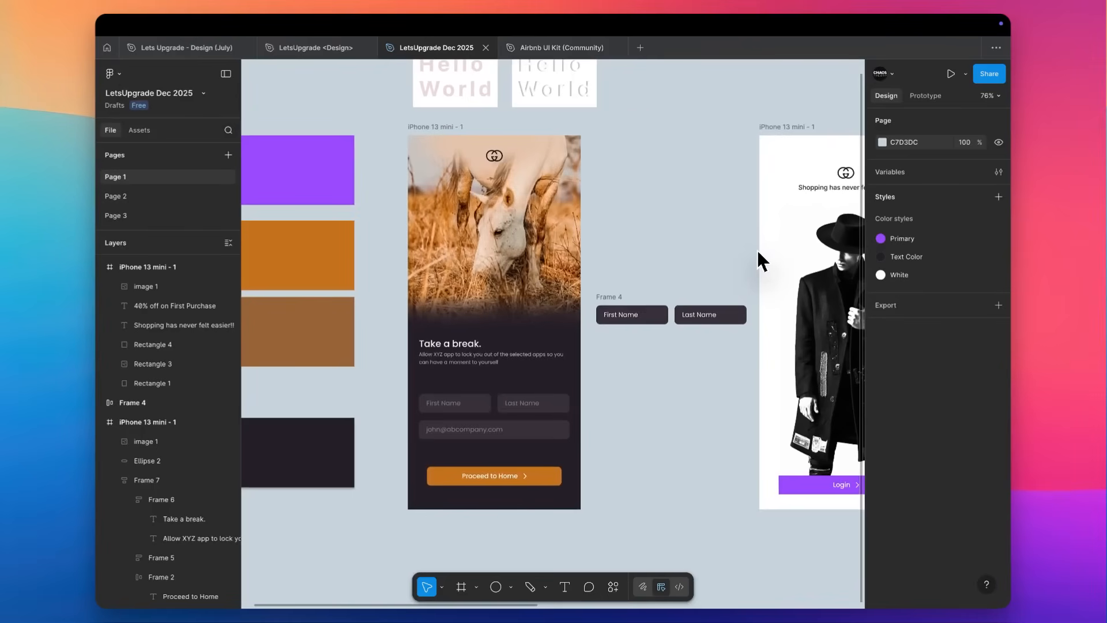
ctrl+scroll(757, 248, down, 3)
ctrl+scroll(756, 248, up, 2)
scroll(757, 249, right, 5)
scroll(756, 248, left, 8)
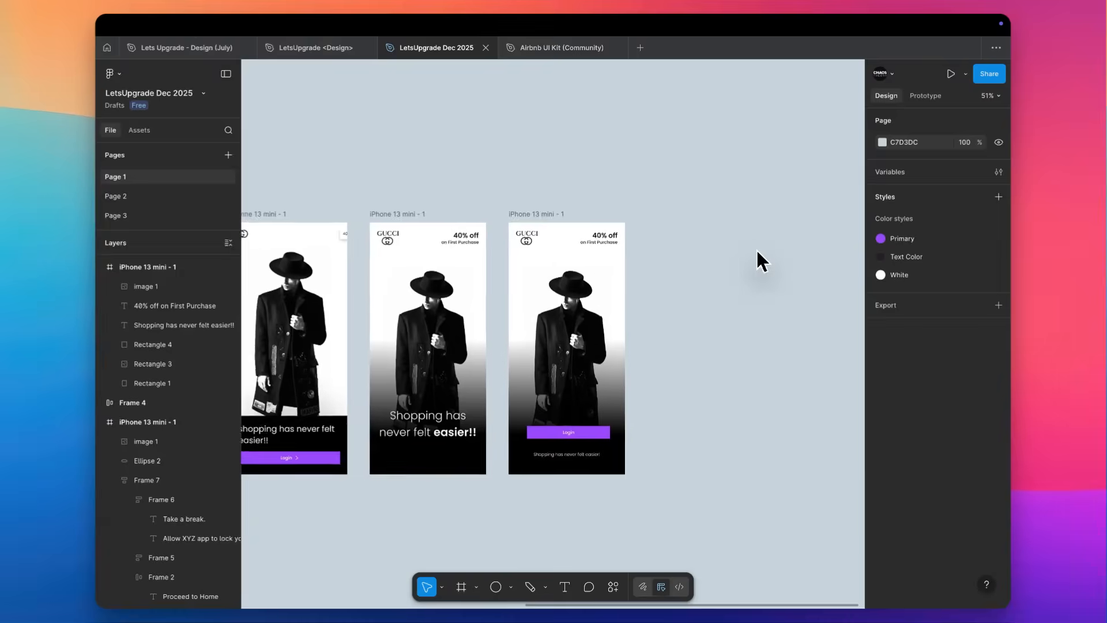
scroll(729, 251, right, 5)
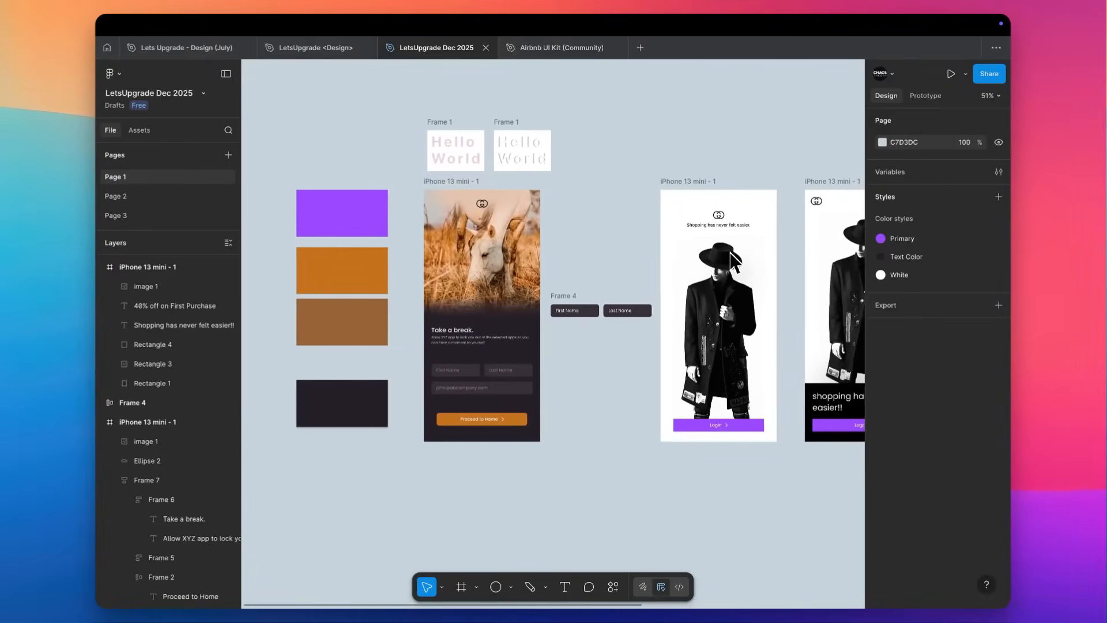
scroll(715, 248, left, 2)
scroll(710, 247, up, 1)
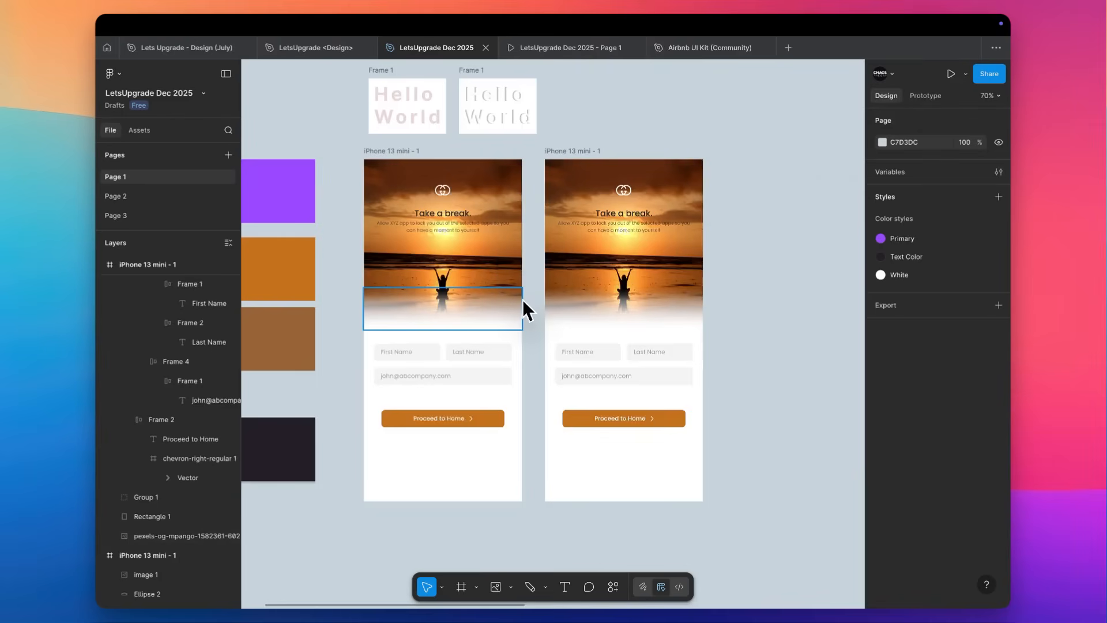
scroll(523, 300, up, 1)
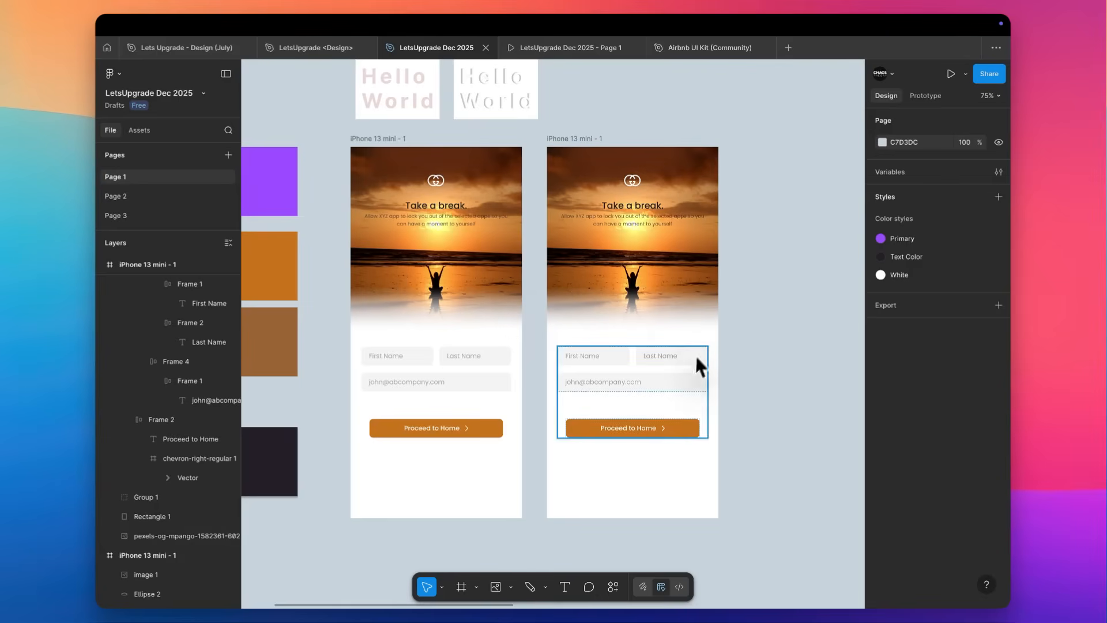
Move the "Take a break." heading block from the sunset photo into the first screen's content stack, above the name fields.
click(660, 362)
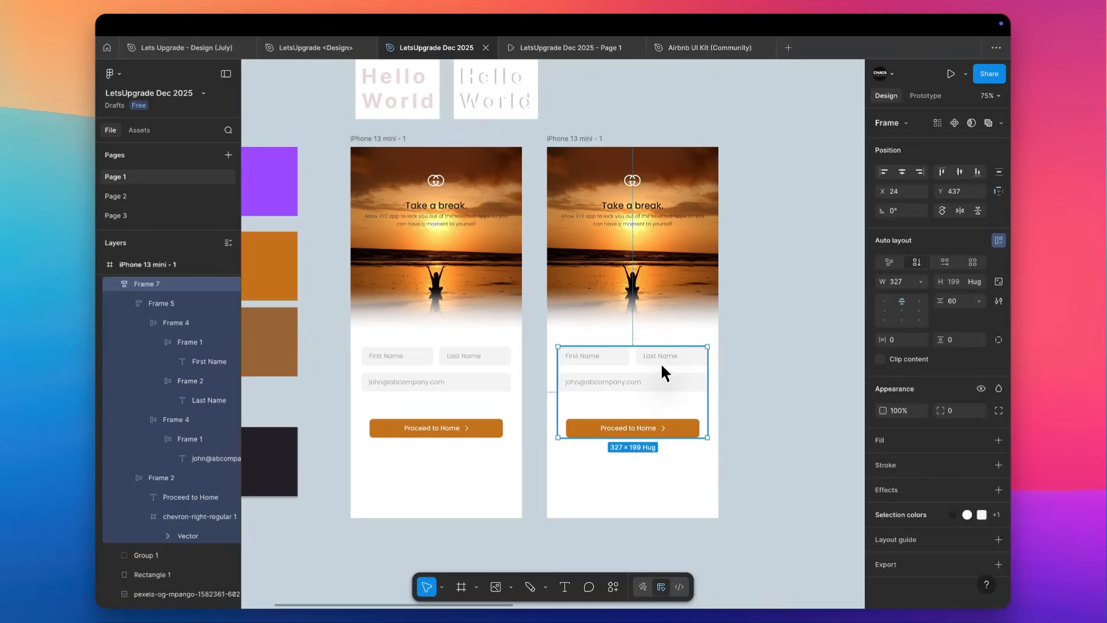
click(462, 215)
drag(463, 216, 442, 395)
Remove the heading block from the second screen's sunset photo and paste it as the first item of that screen's content stack.
click(635, 214)
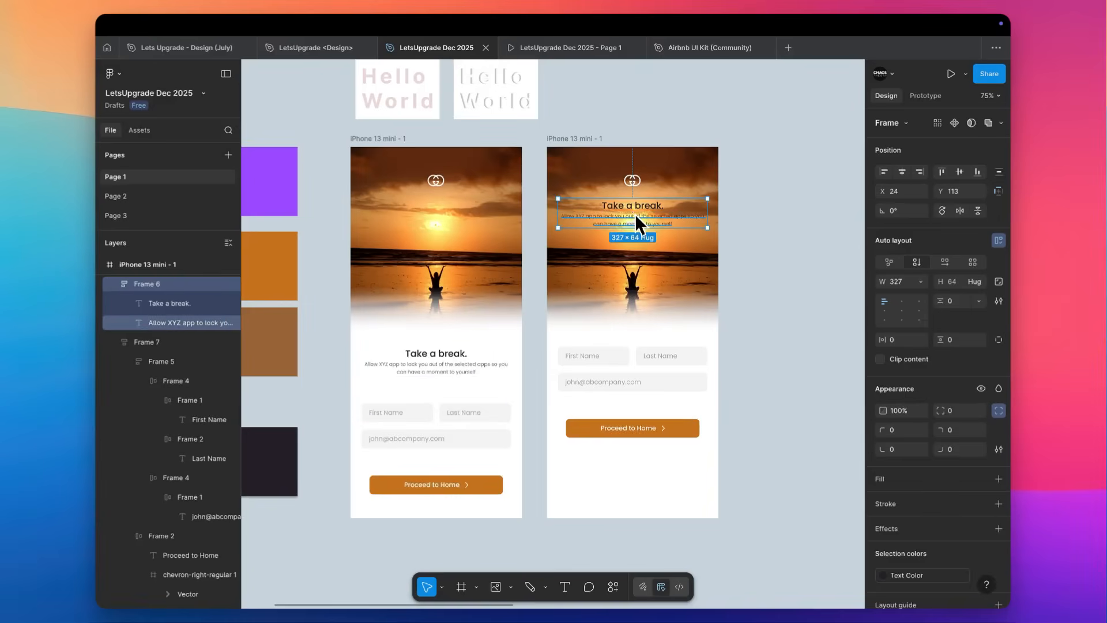
key(Delete)
click(615, 353)
key(super+v)
key(Up)
key(Up)
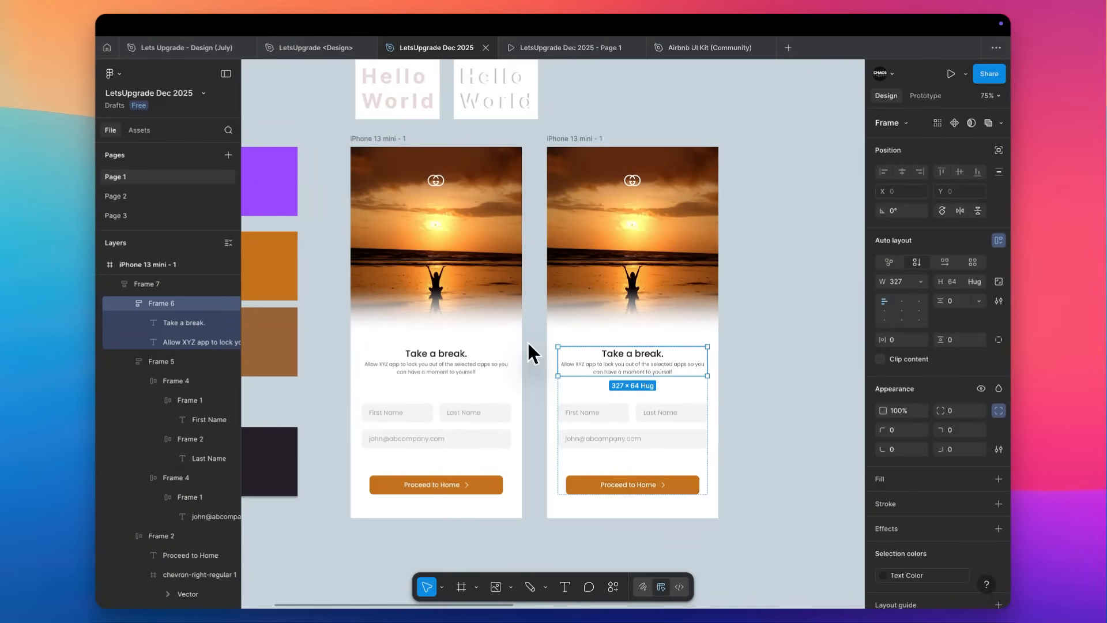
Compare the layout of the two light sunset sign-up screens.
scroll(530, 353, up, 3)
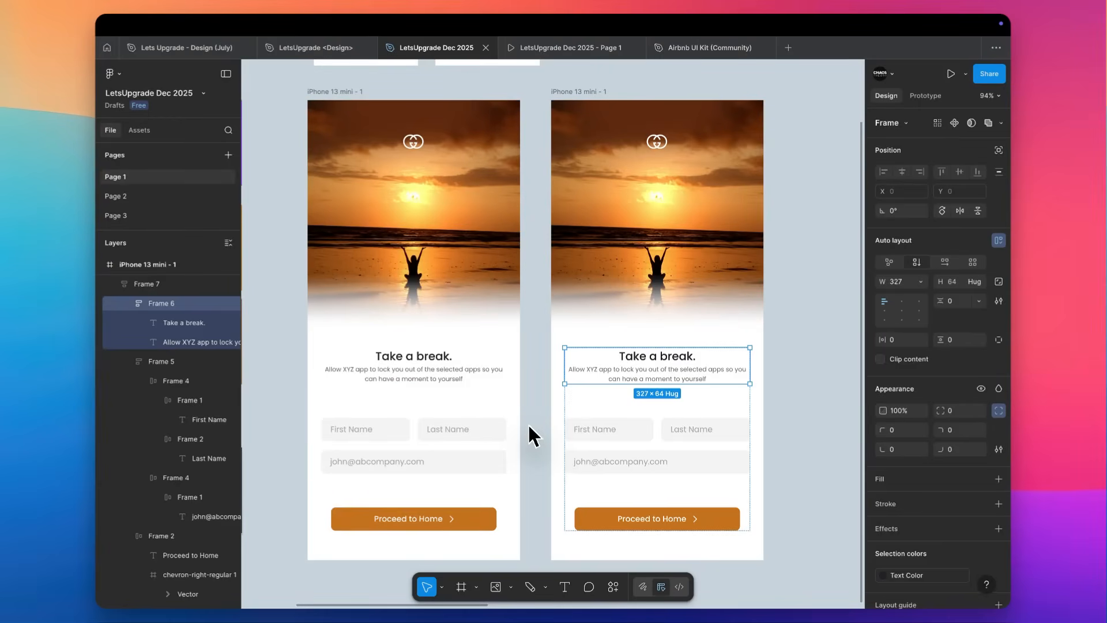
scroll(529, 428, down, 3)
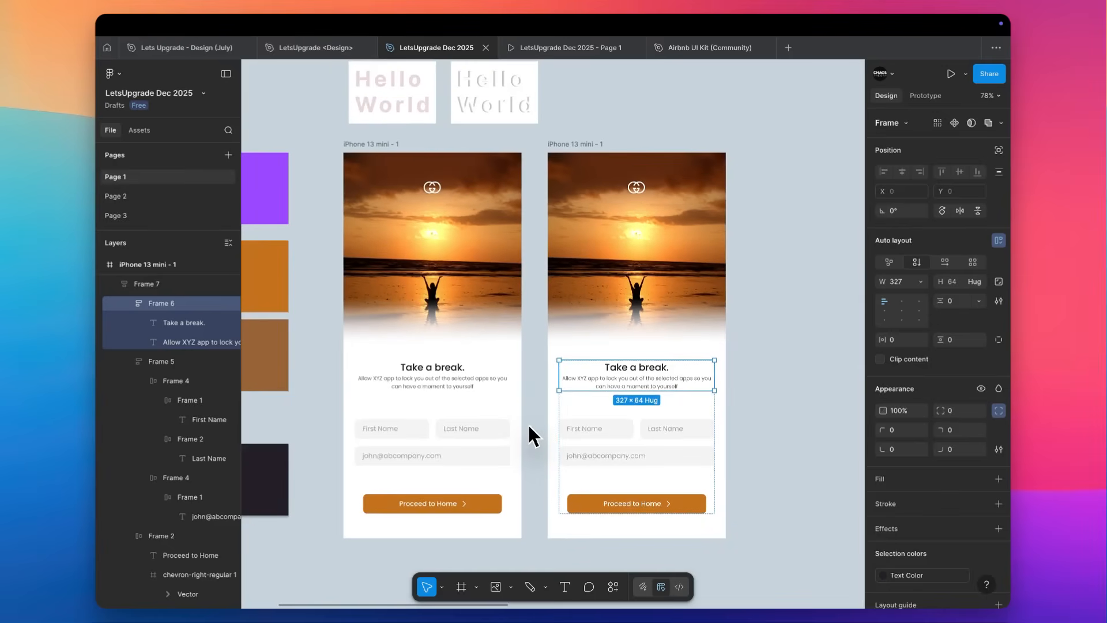
scroll(529, 427, up, 4)
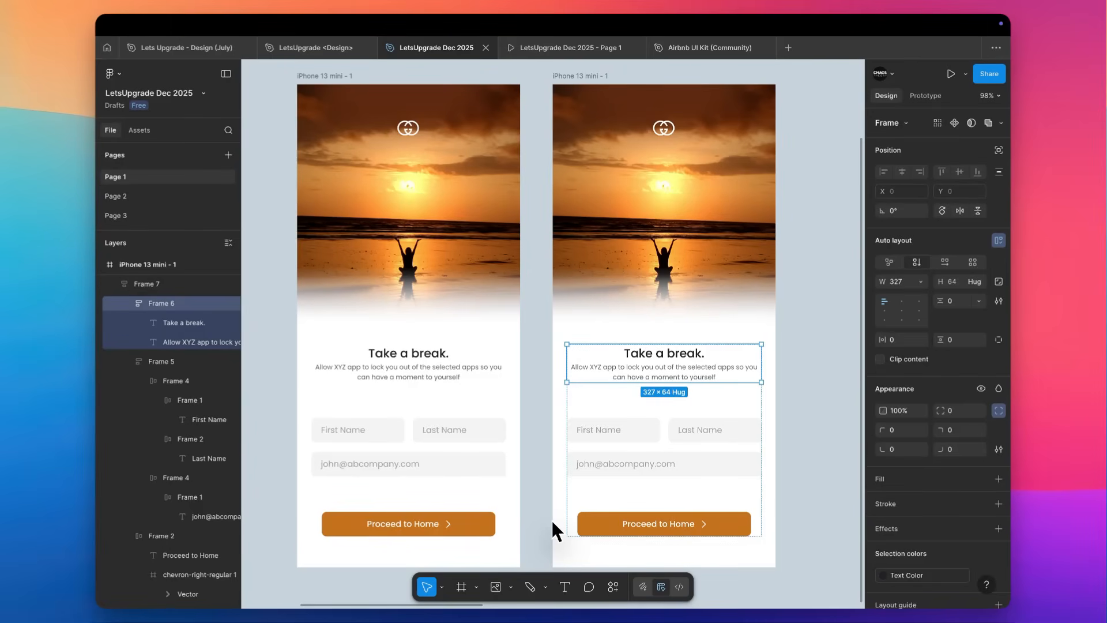
click(536, 508)
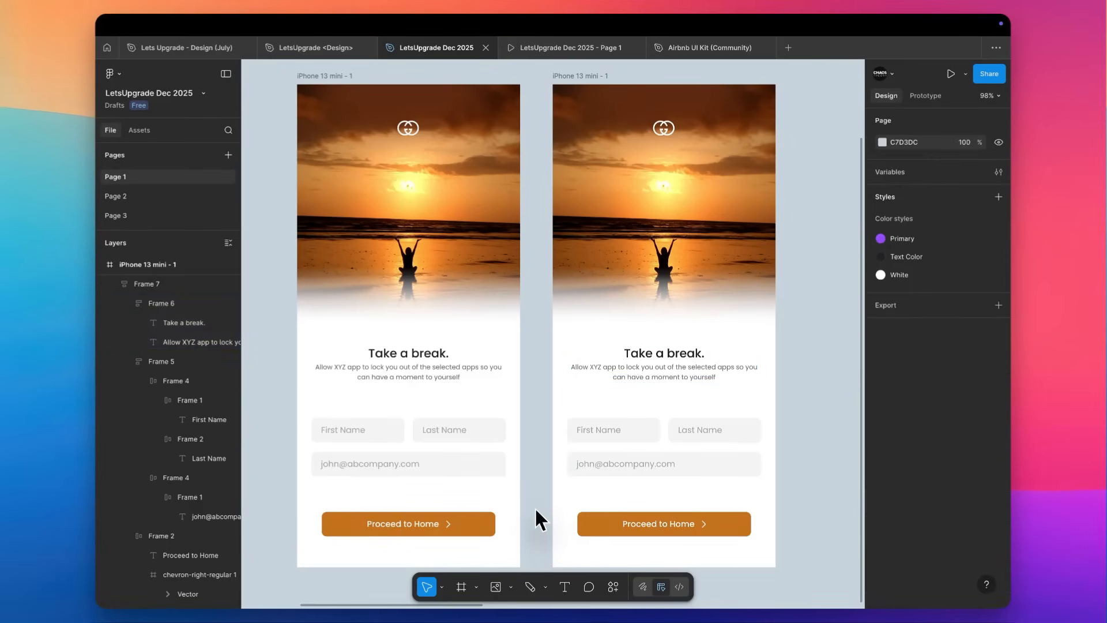
scroll(535, 507, down, 3)
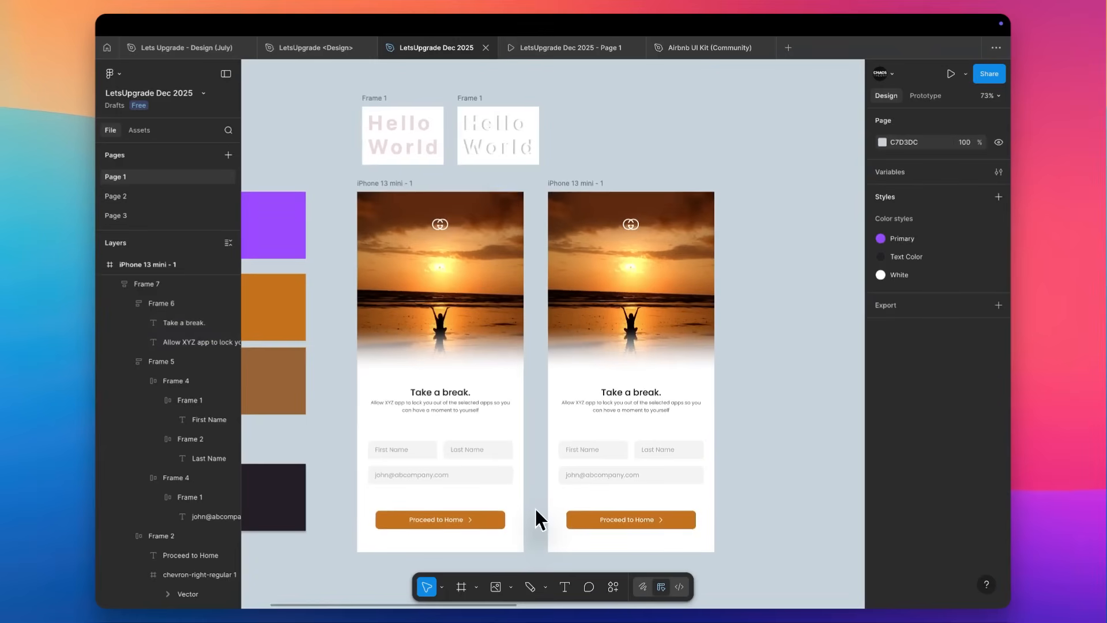
scroll(535, 510, down, 2)
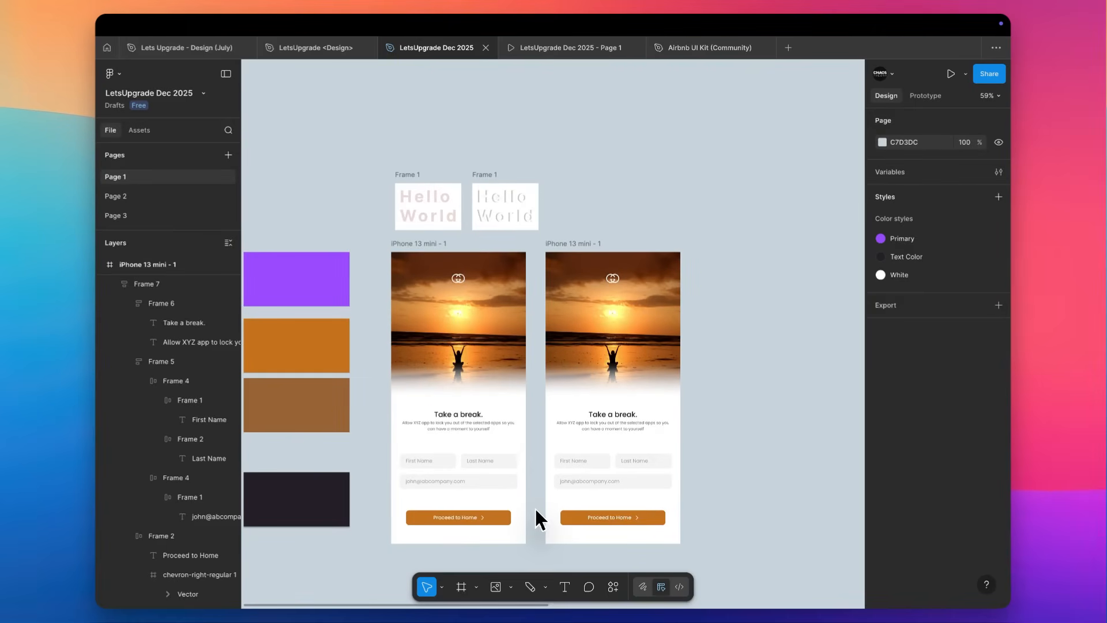
scroll(534, 506, down, 5)
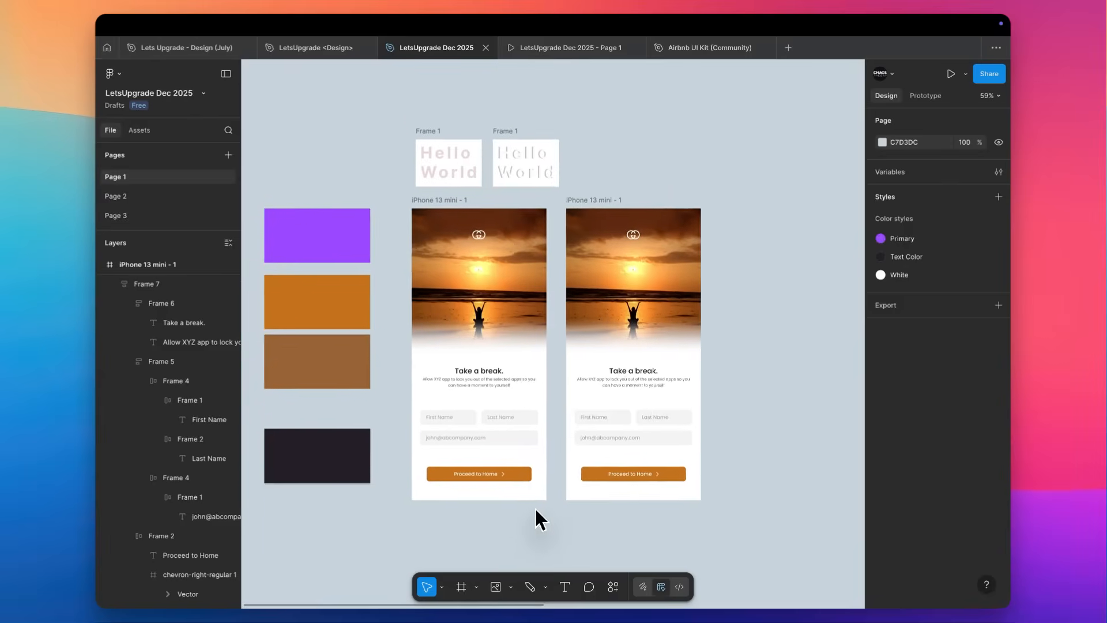
Add a MacBook Air frame and place it below the two sunset sign-up screens, aligned with the first one's edge.
scroll(424, 277, up, 3)
key(f)
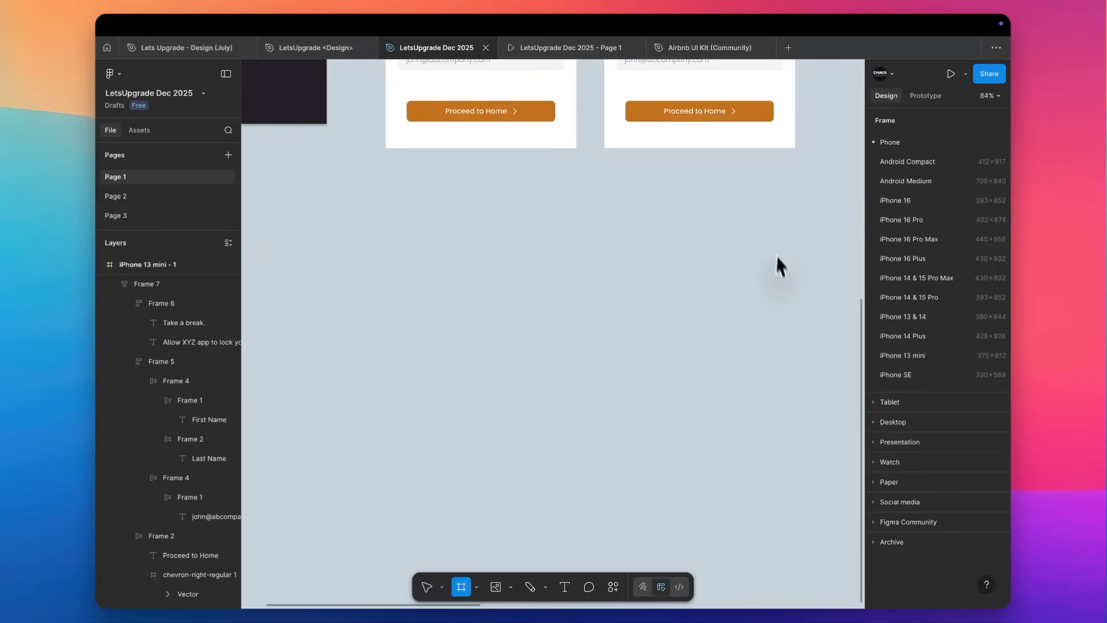
click(877, 423)
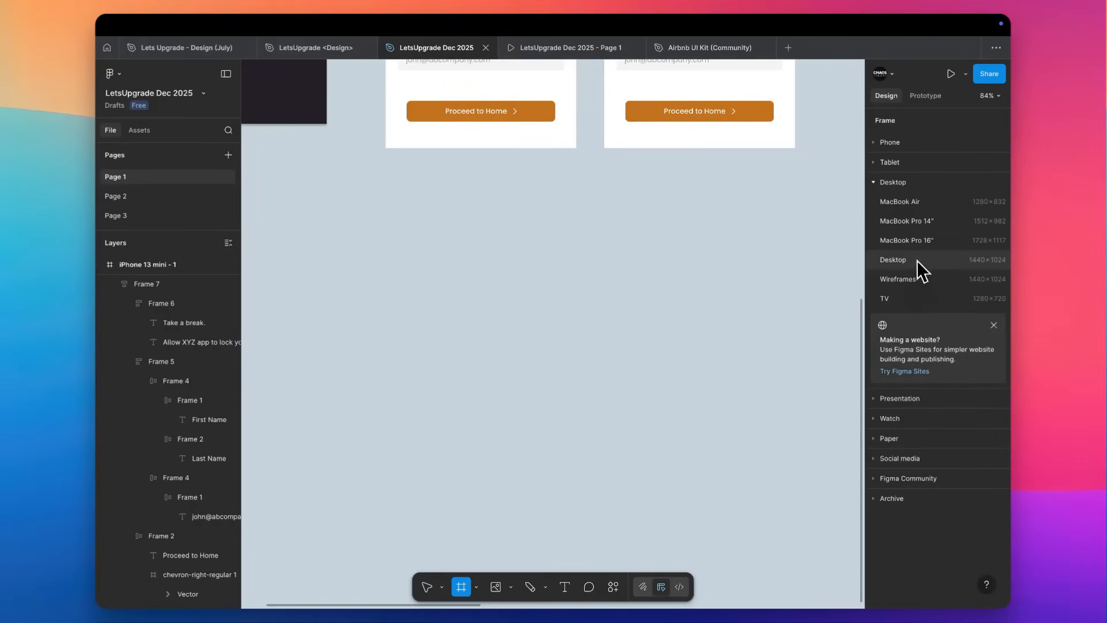
click(932, 203)
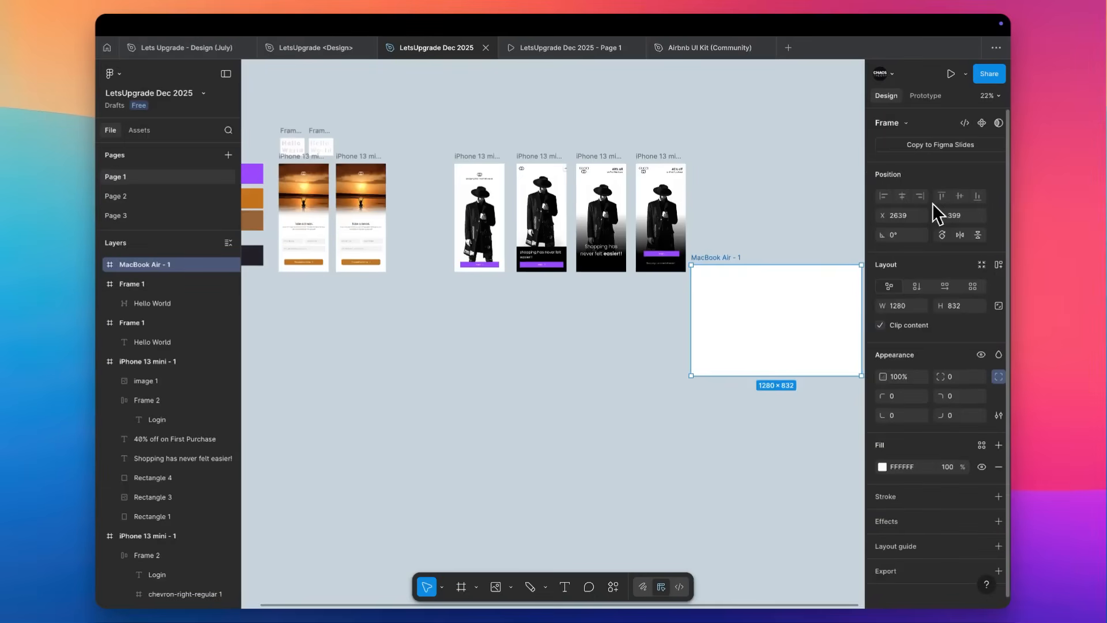
drag(753, 312, 353, 349)
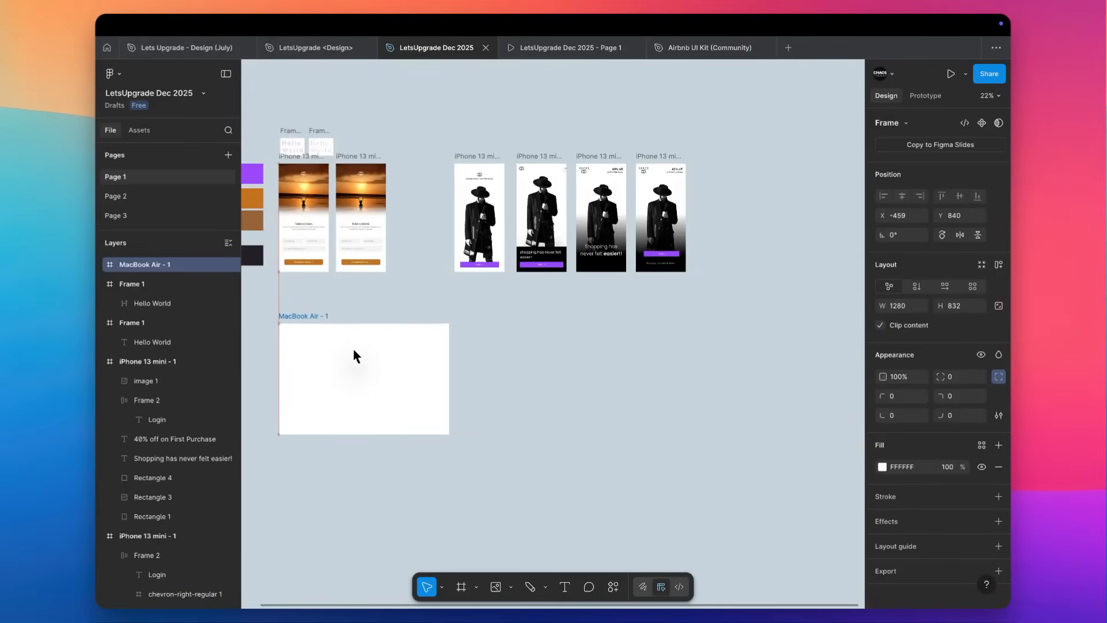
Draw a square of about 309 × 309 in the upper-left corner area of the MacBook Air frame.
scroll(352, 348, up, 3)
scroll(353, 358, up, 3)
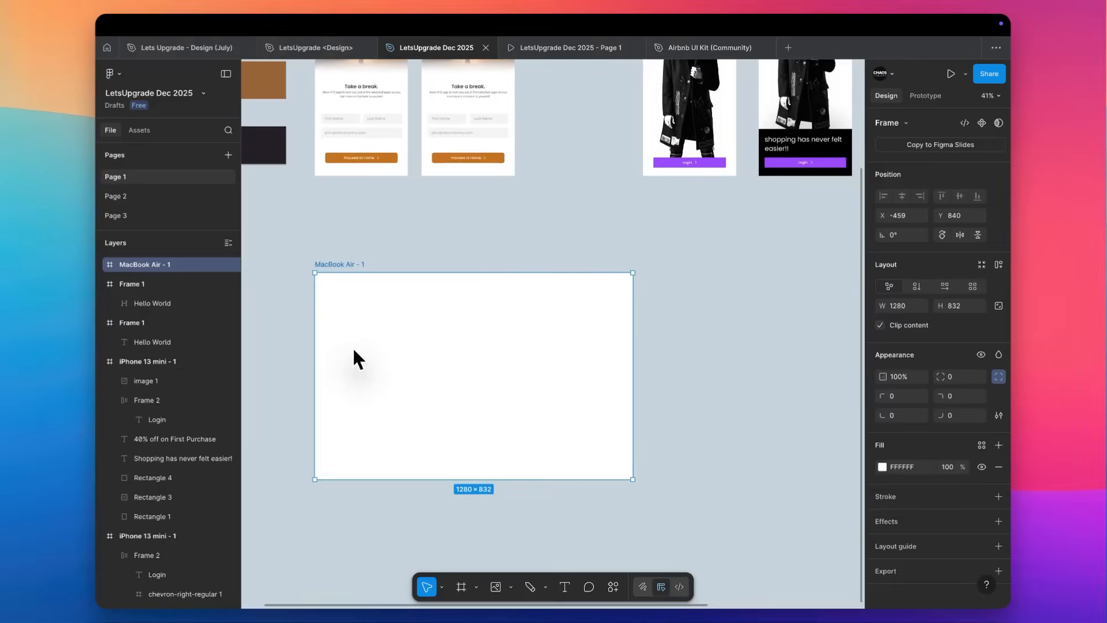
scroll(353, 348, up, 2)
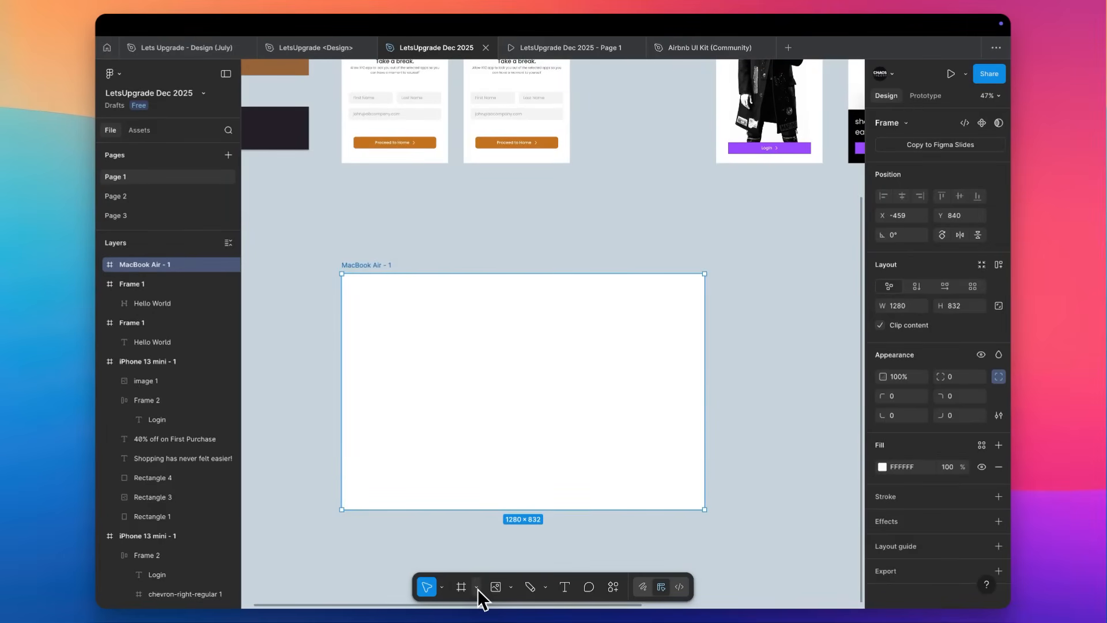
click(510, 587)
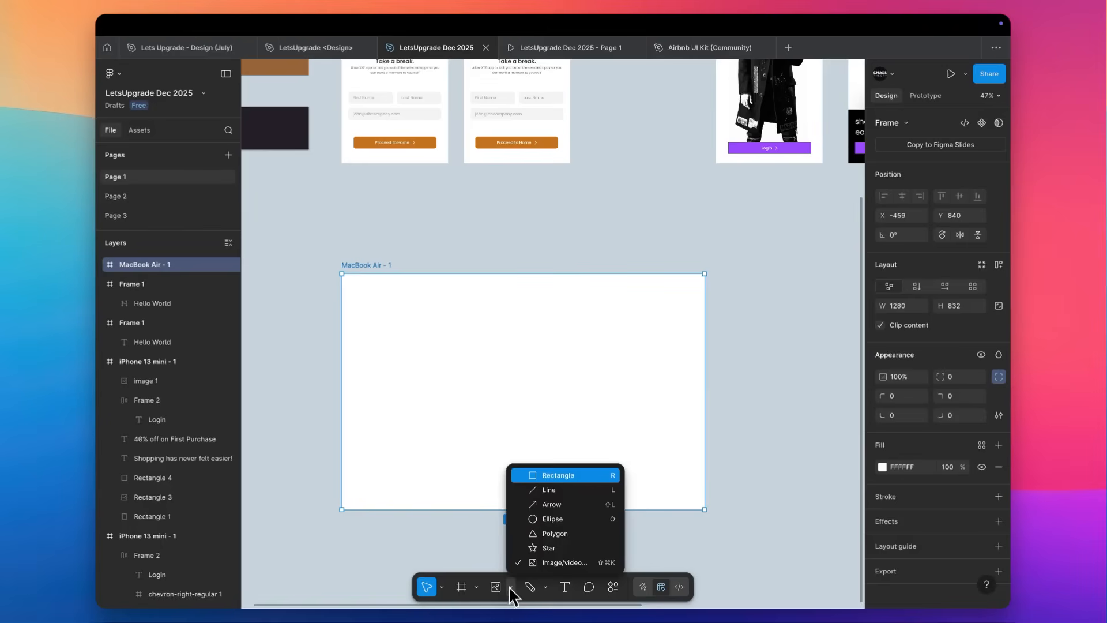
click(544, 473)
scroll(391, 283, up, 5)
scroll(391, 283, down, 2)
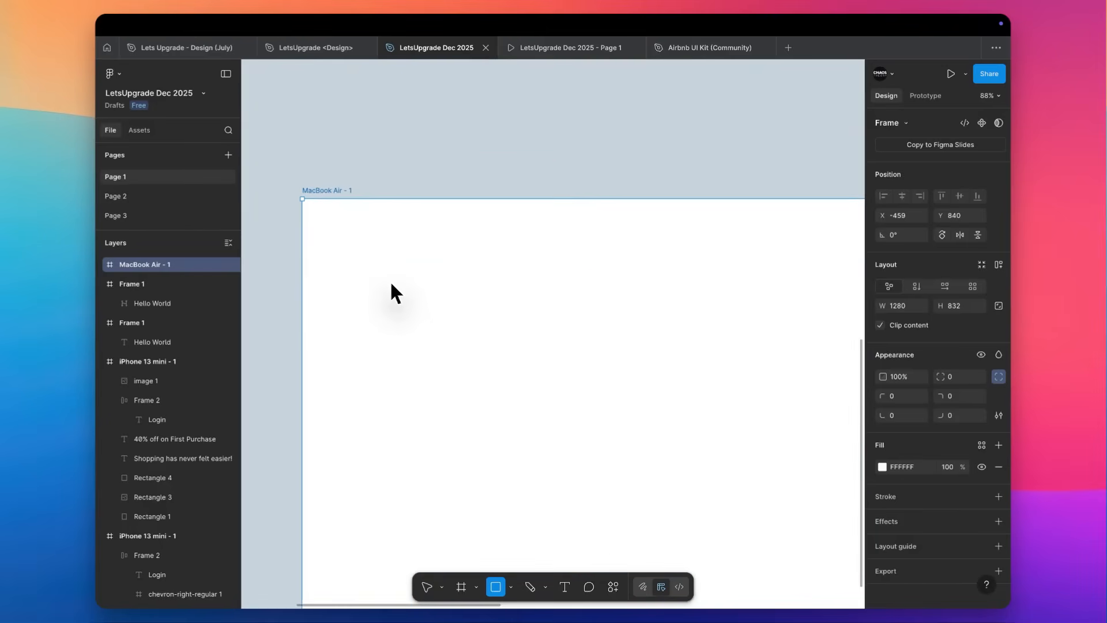
drag(329, 234, 493, 390)
scroll(534, 173, down, 1)
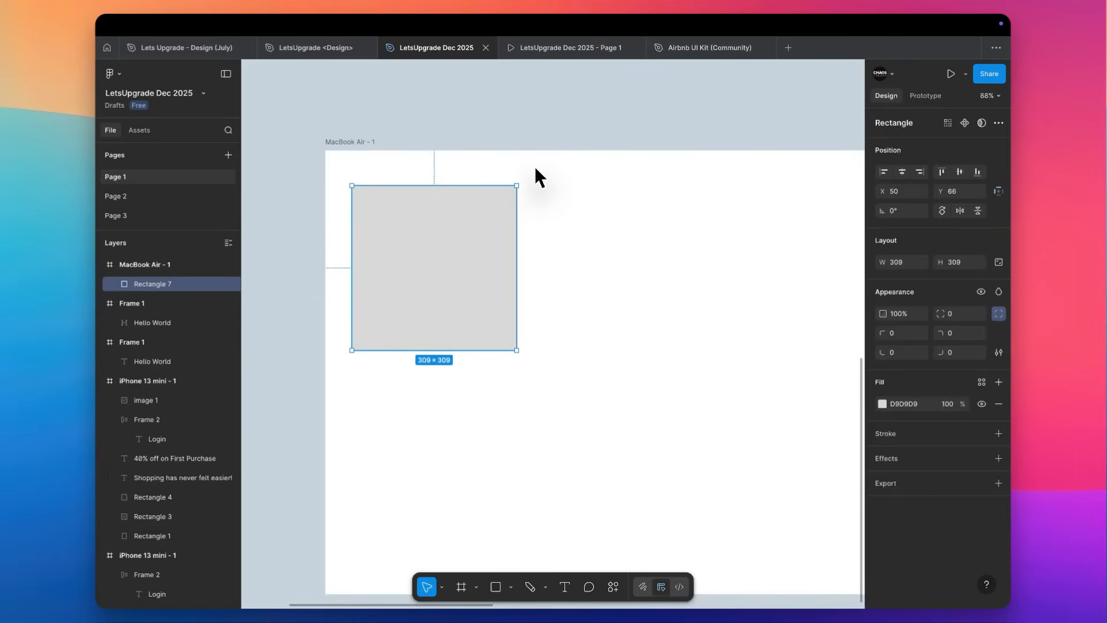
click(535, 173)
scroll(401, 265, down, 1)
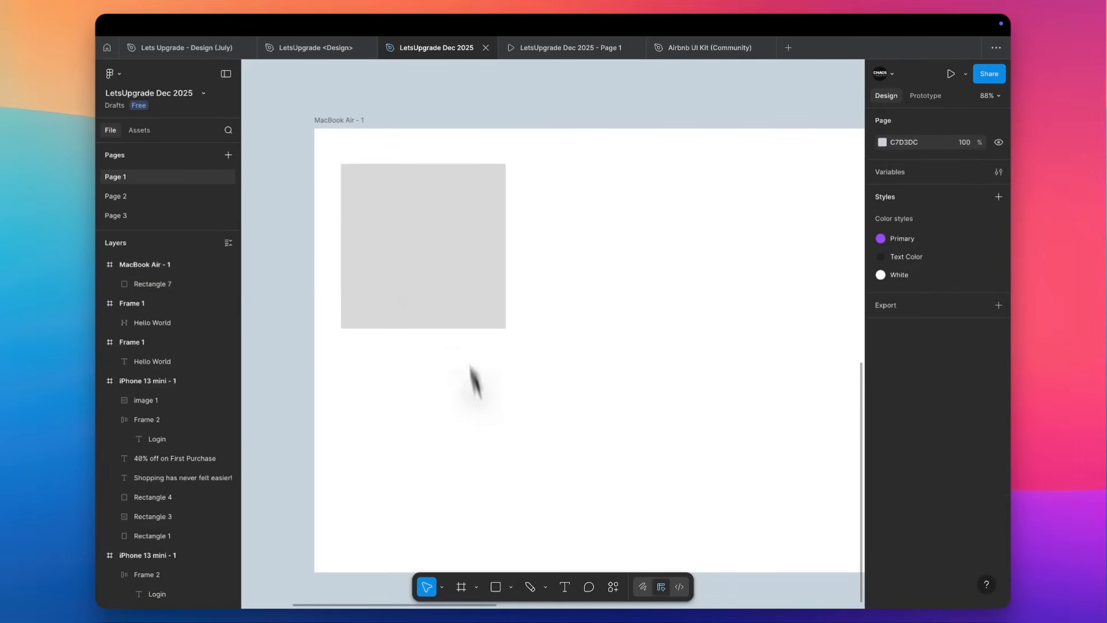
Try the square's corner rounding by turning it into a full circle and reducing the corner radius to 18.
click(399, 222)
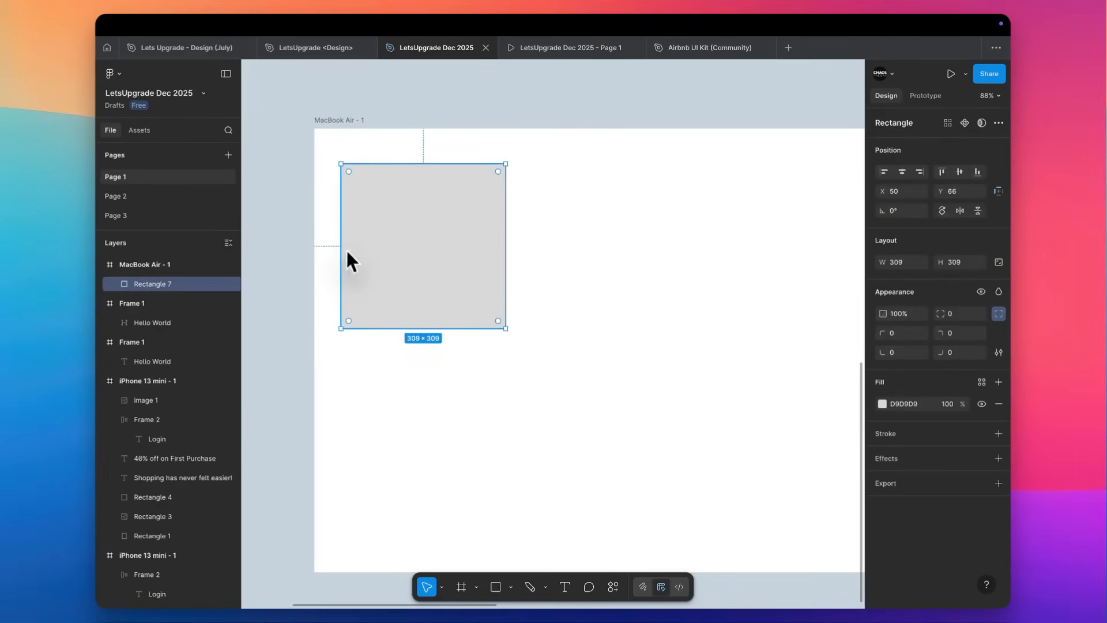
scroll(351, 228, up, 5)
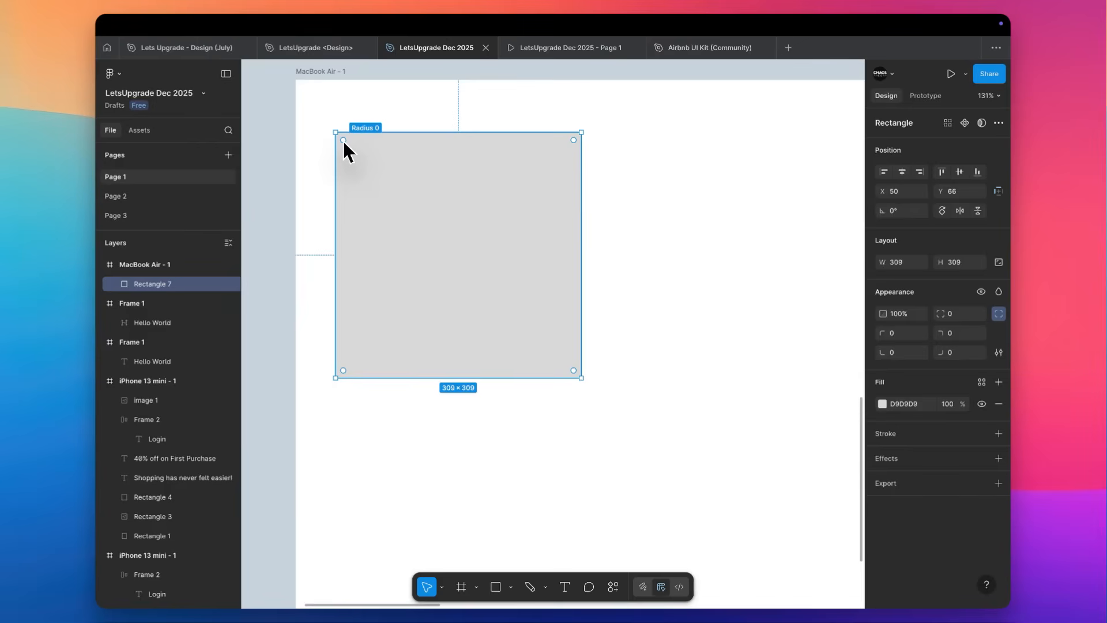
double_click(344, 140)
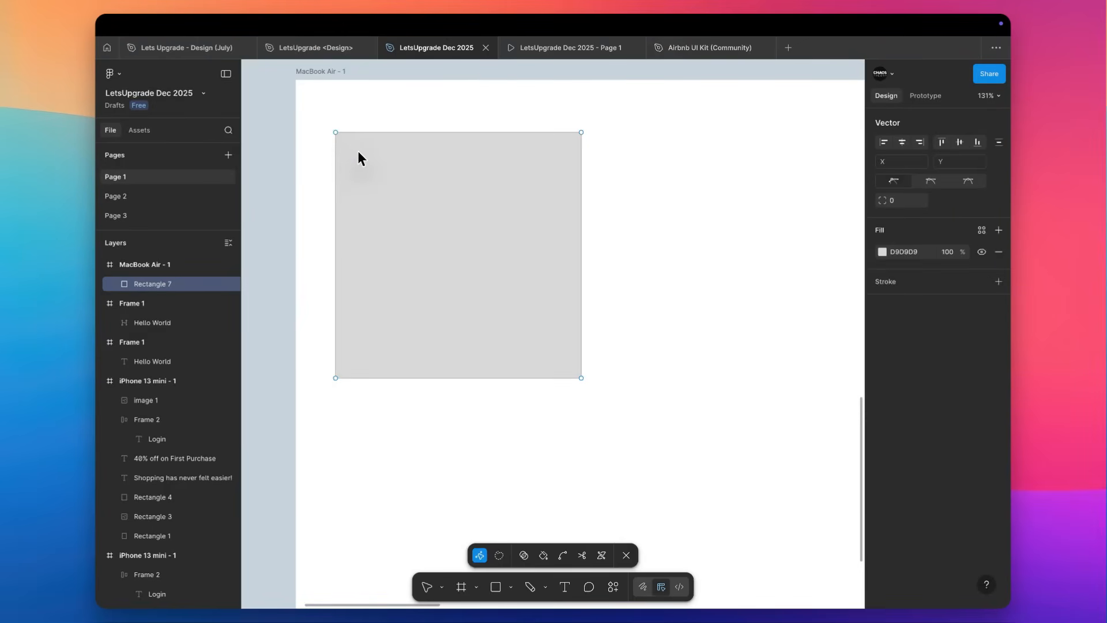
key(Escape)
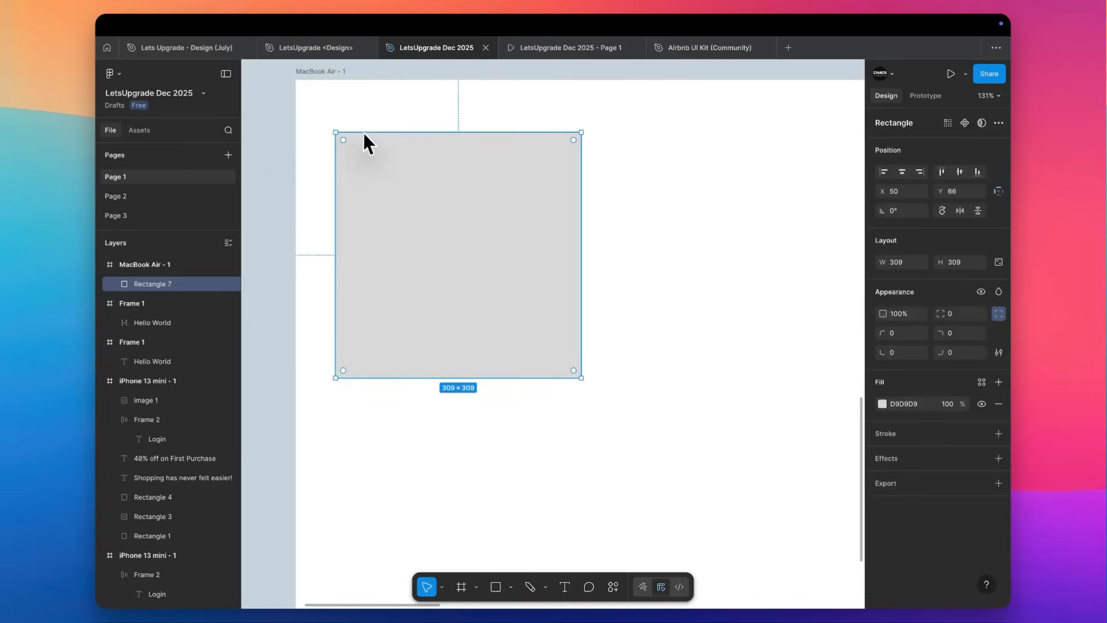
drag(344, 139, 570, 314)
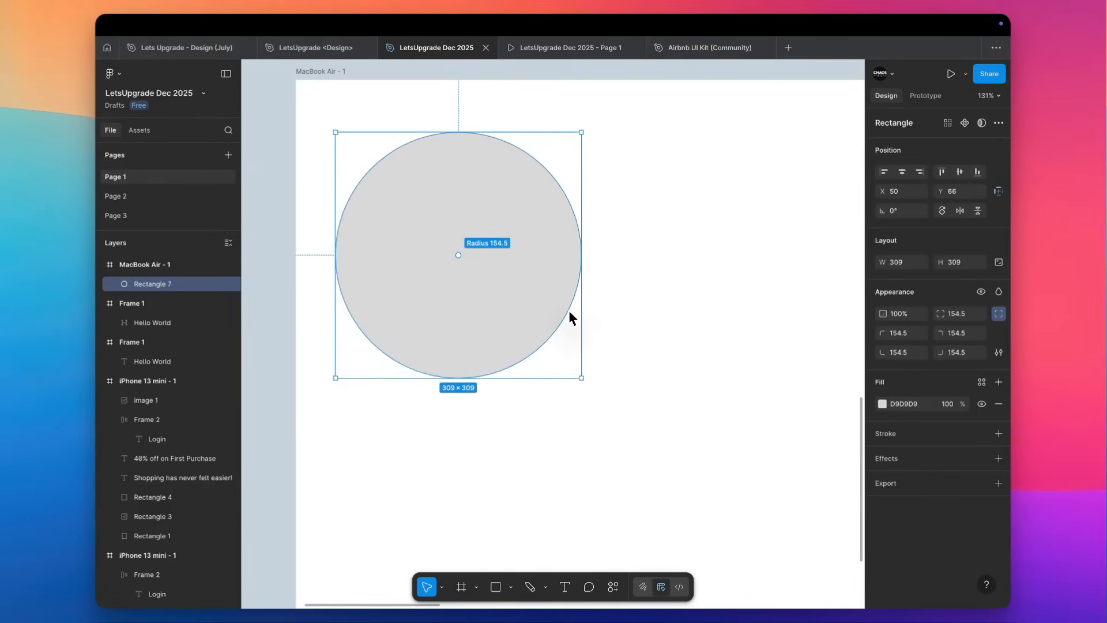
drag(511, 245, 358, 141)
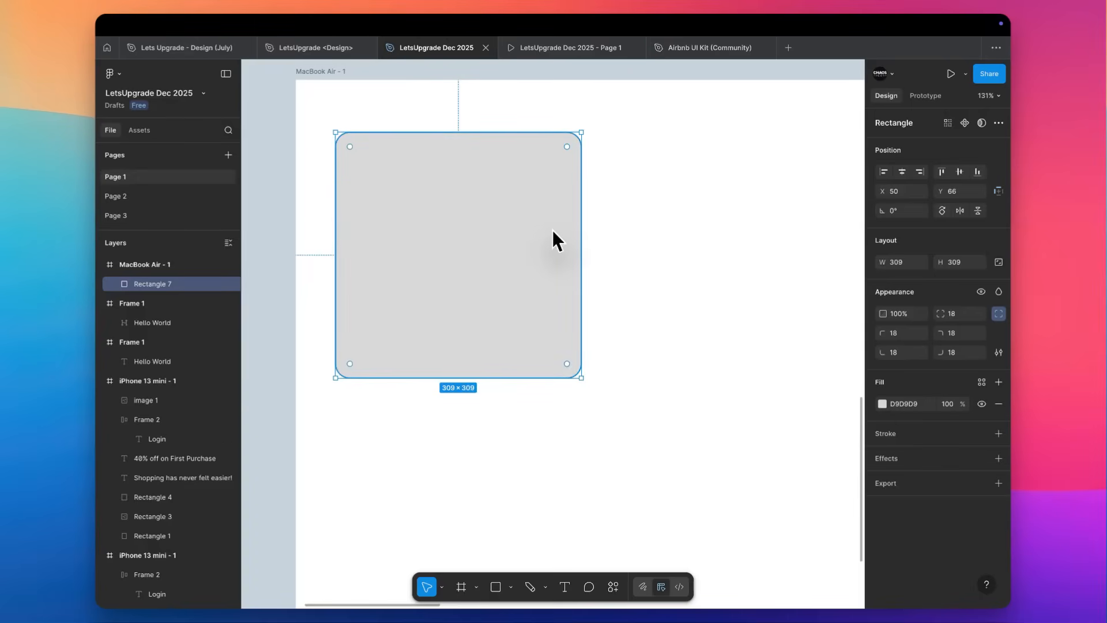
Set the square's corner radius to 30 on all corners.
click(963, 314)
text(30)
key(Return)
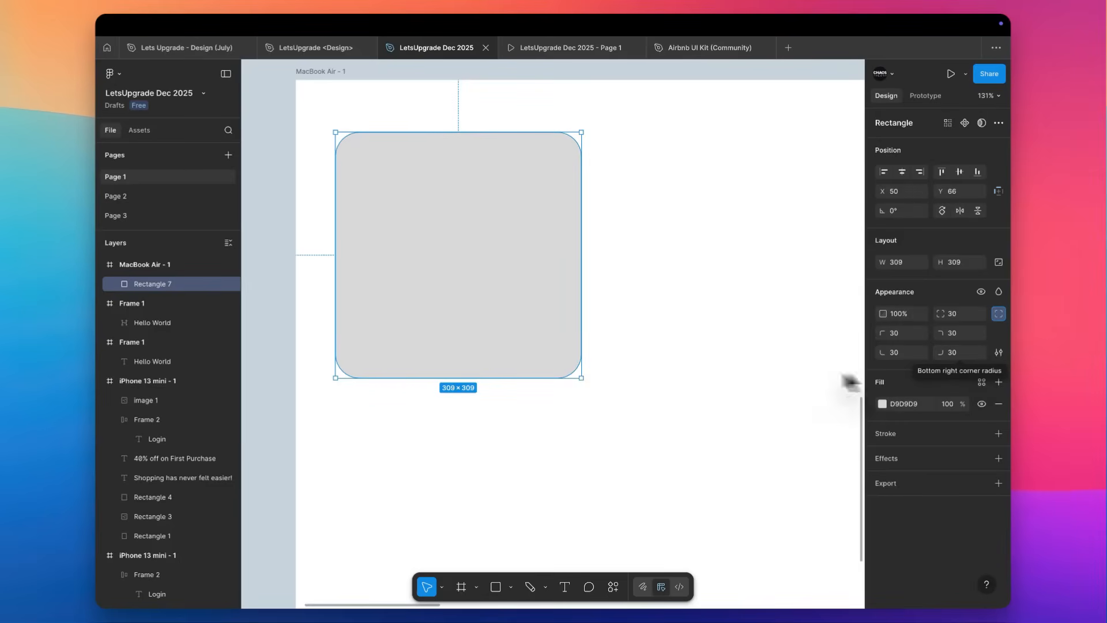
click(767, 317)
Draw a circle beside the rounded square, size it to 309 × 309 and leave a gap between the two shapes.
scroll(766, 316, right, 2)
scroll(766, 316, down, 1)
key(o)
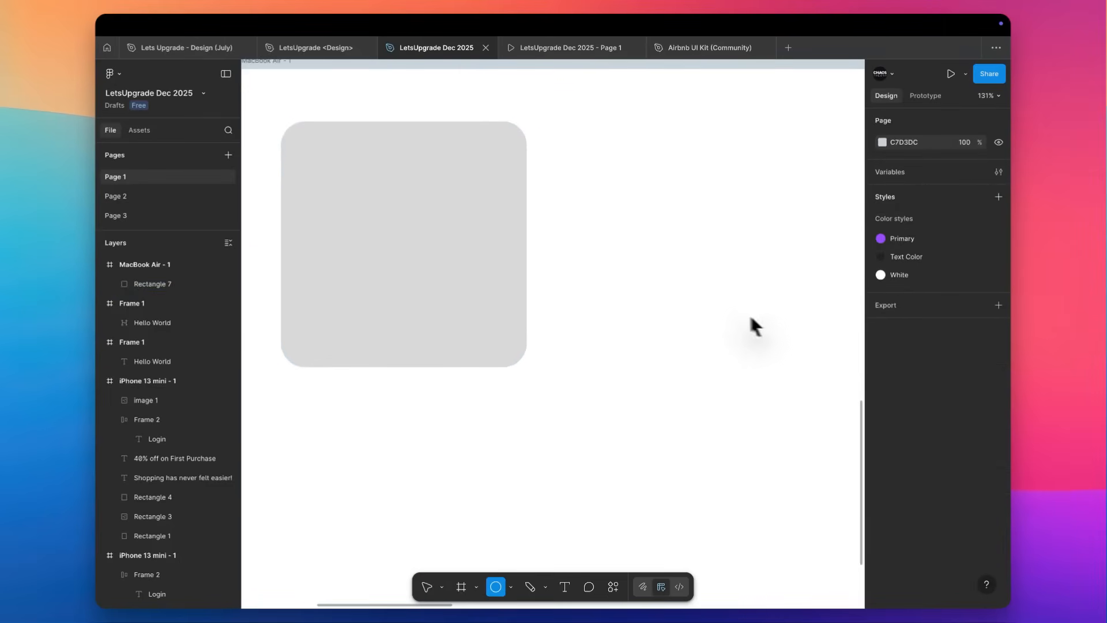
click(641, 238)
drag(640, 237, 594, 124)
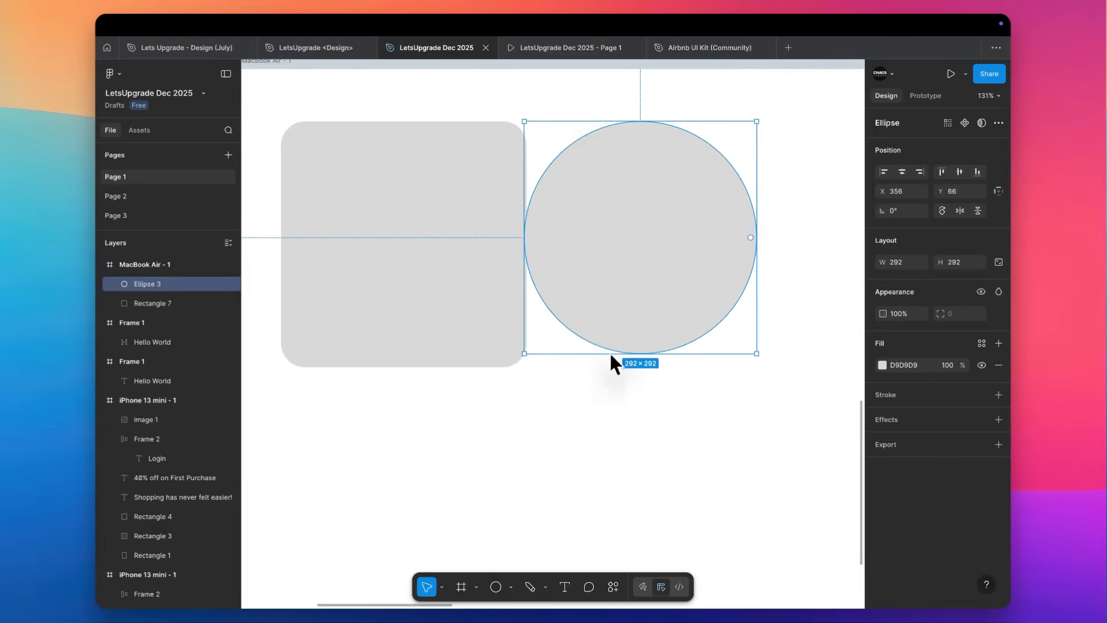
drag(611, 352, 608, 368)
drag(545, 275, 638, 278)
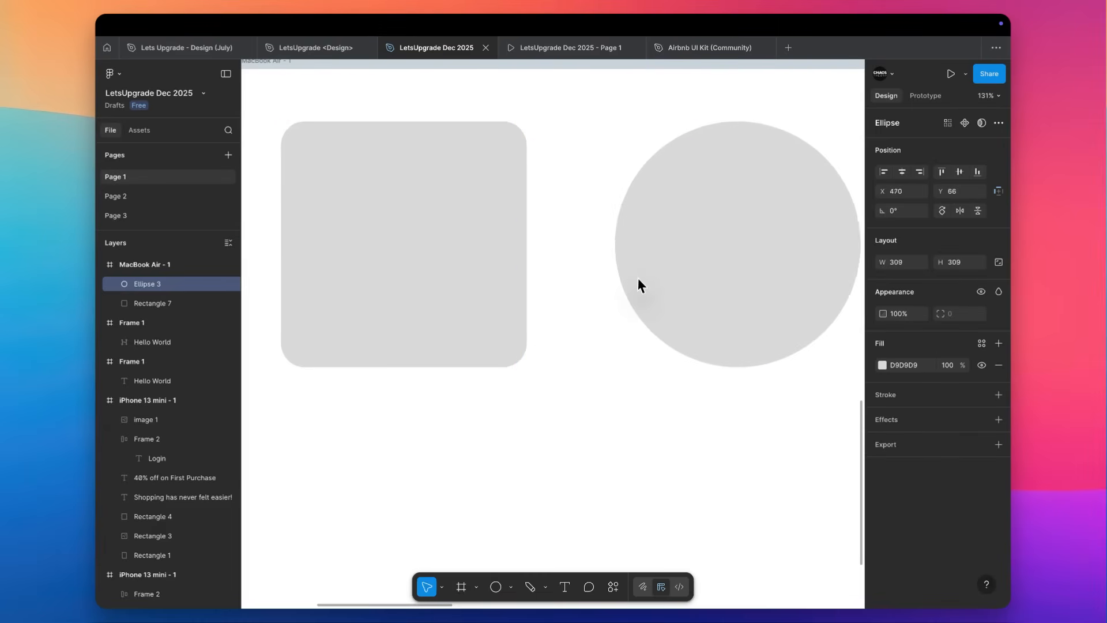
Turn the circle into an open arc with a sweep of -62.5% and hollow it out to a ratio of about 82.6%.
scroll(637, 278, right, 3)
scroll(638, 278, up, 1)
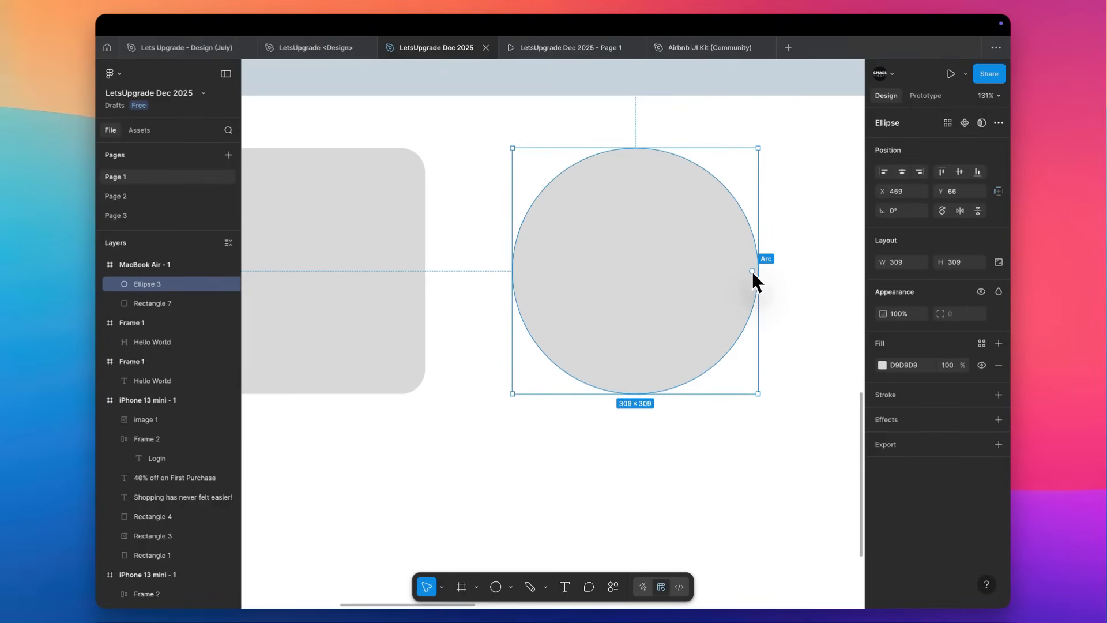
drag(752, 272, 551, 351)
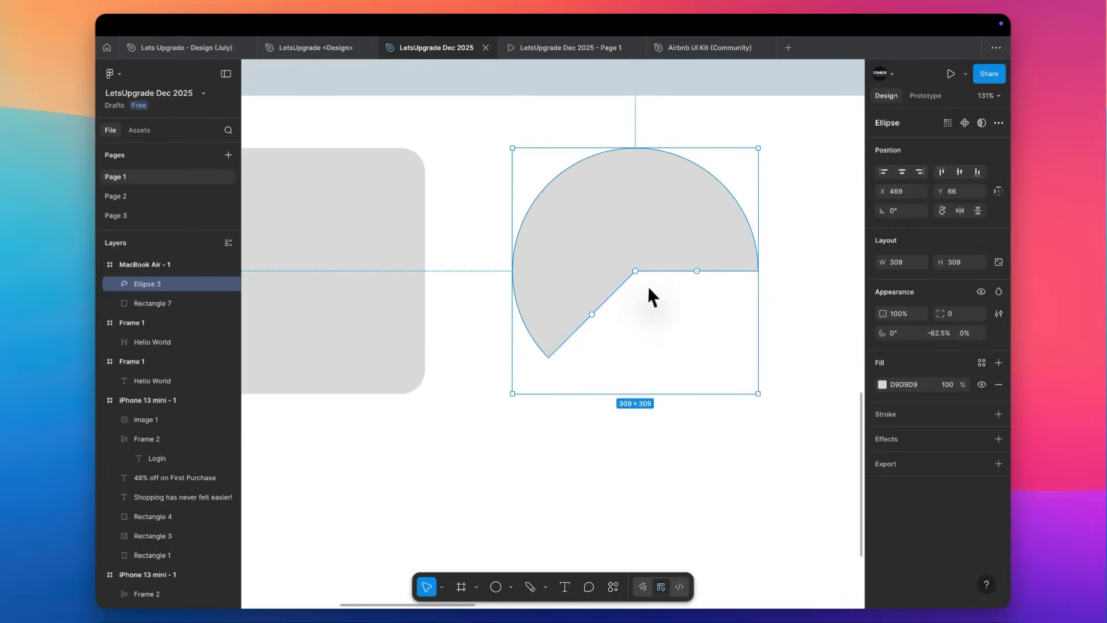
drag(636, 271, 708, 200)
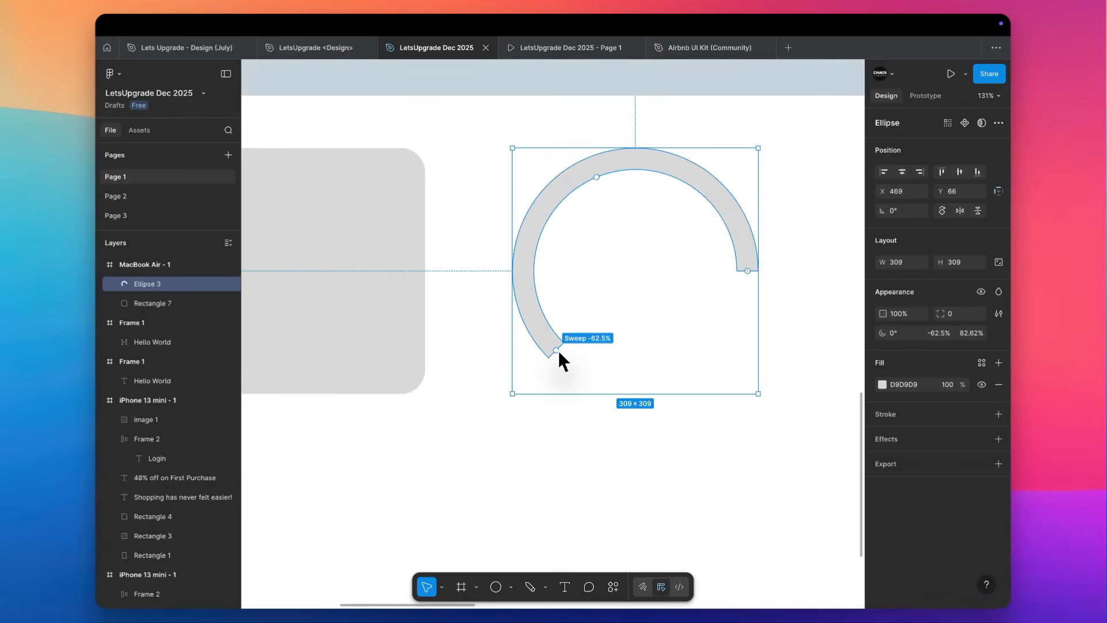
Extend the arc's sweep to about -86.1% and rotate its starting point to -90°.
drag(558, 350, 691, 333)
drag(749, 271, 638, 188)
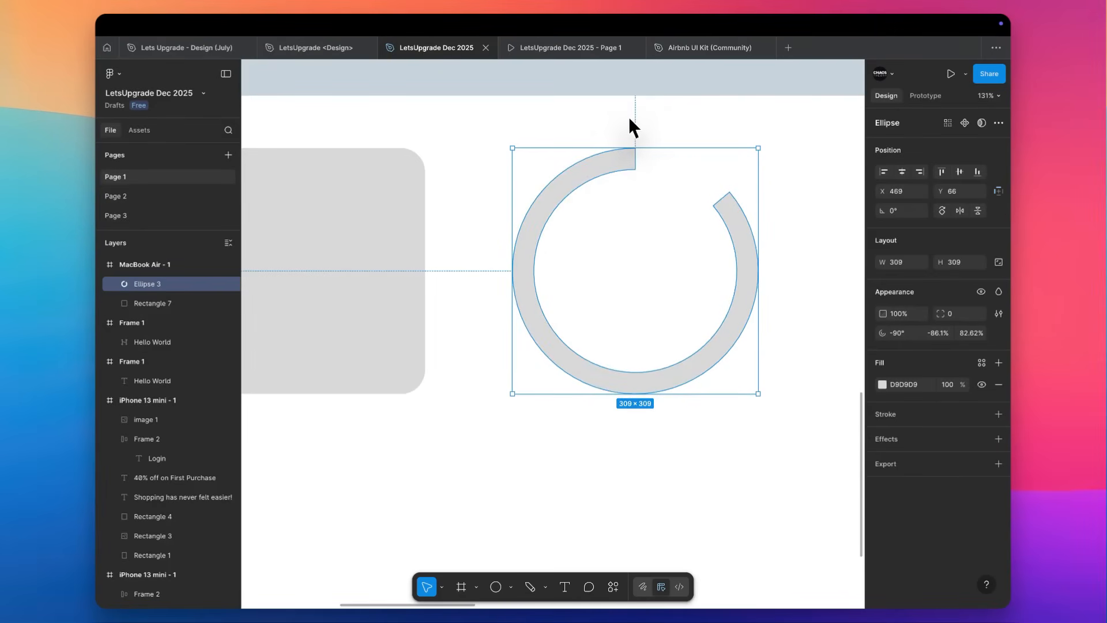
mouse_move(636, 161)
mouse_move(745, 222)
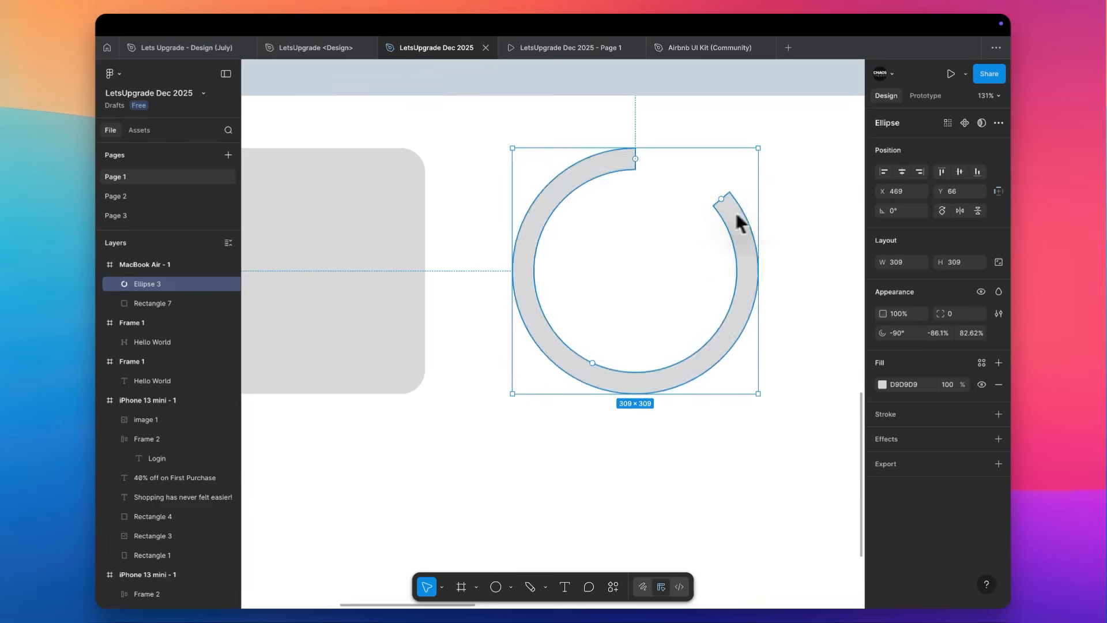
mouse_move(554, 234)
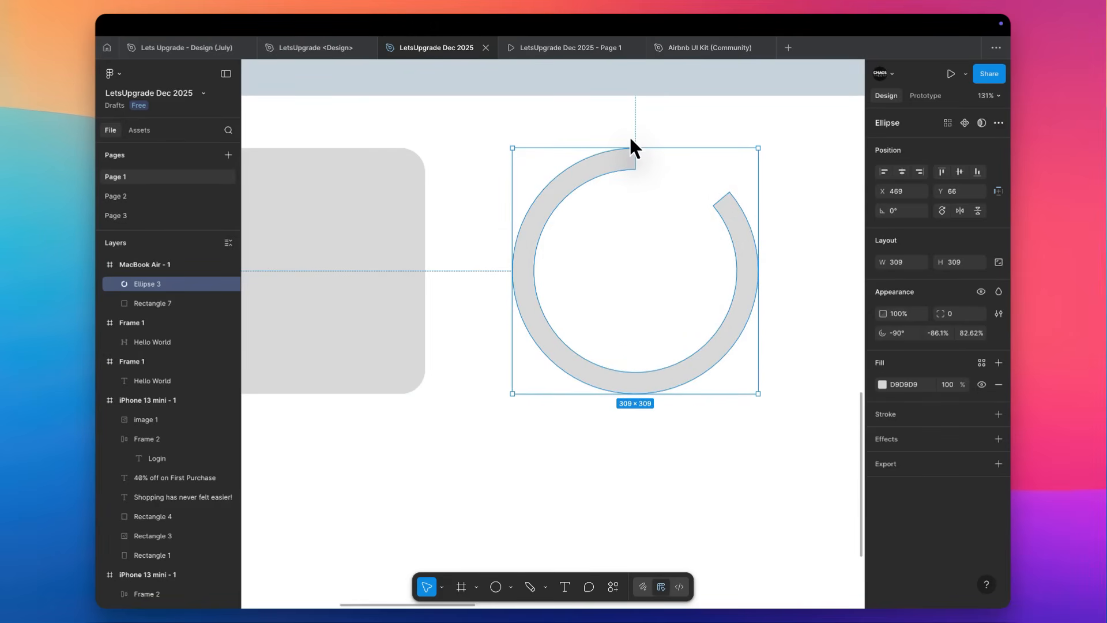
click(677, 143)
Thin the open ring by raising its inner ratio to about 87.45%.
scroll(679, 145, right, 2)
scroll(680, 144, up, 1)
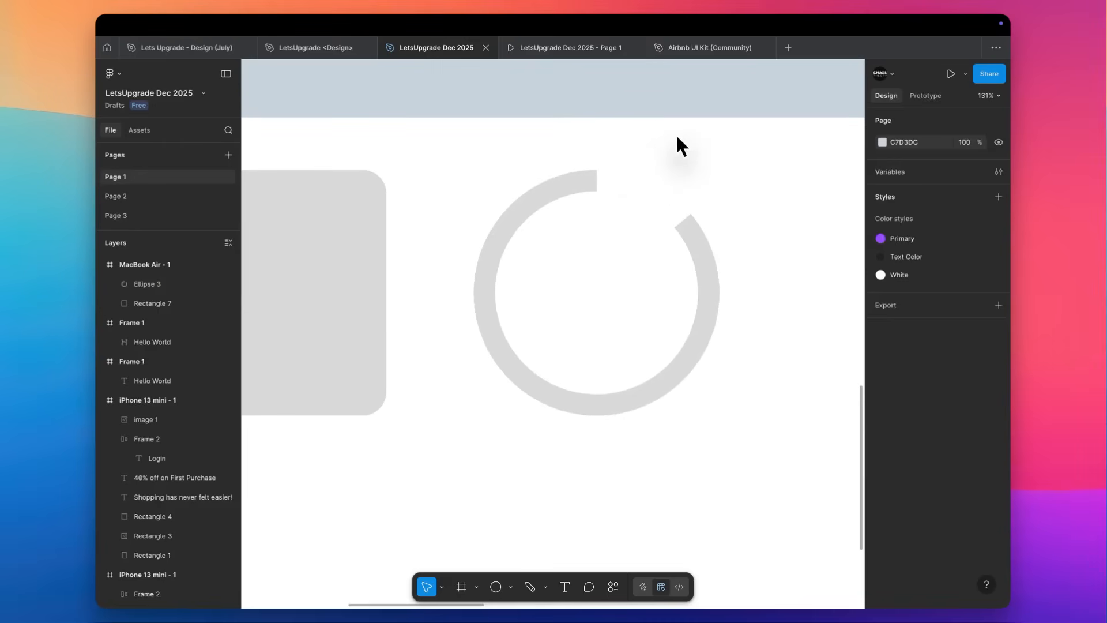
click(594, 185)
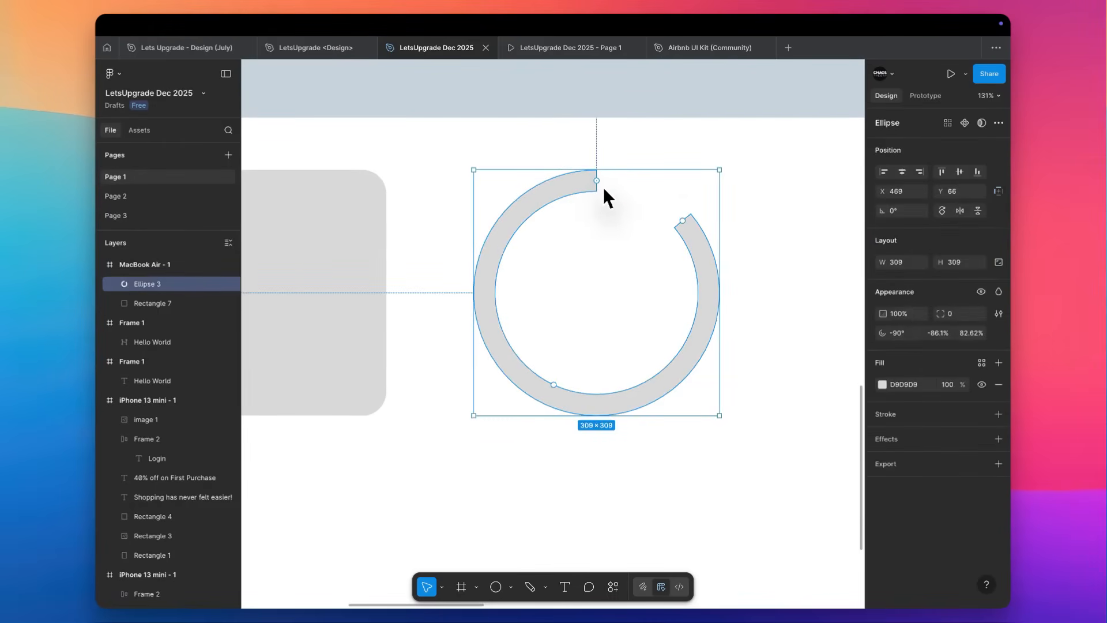
mouse_move(553, 385)
mouse_down()
mouse_move(564, 395)
mouse_move(560, 378)
mouse_move(601, 324)
mouse_move(557, 392)
mouse_up()
click(760, 253)
scroll(760, 254, right, 3)
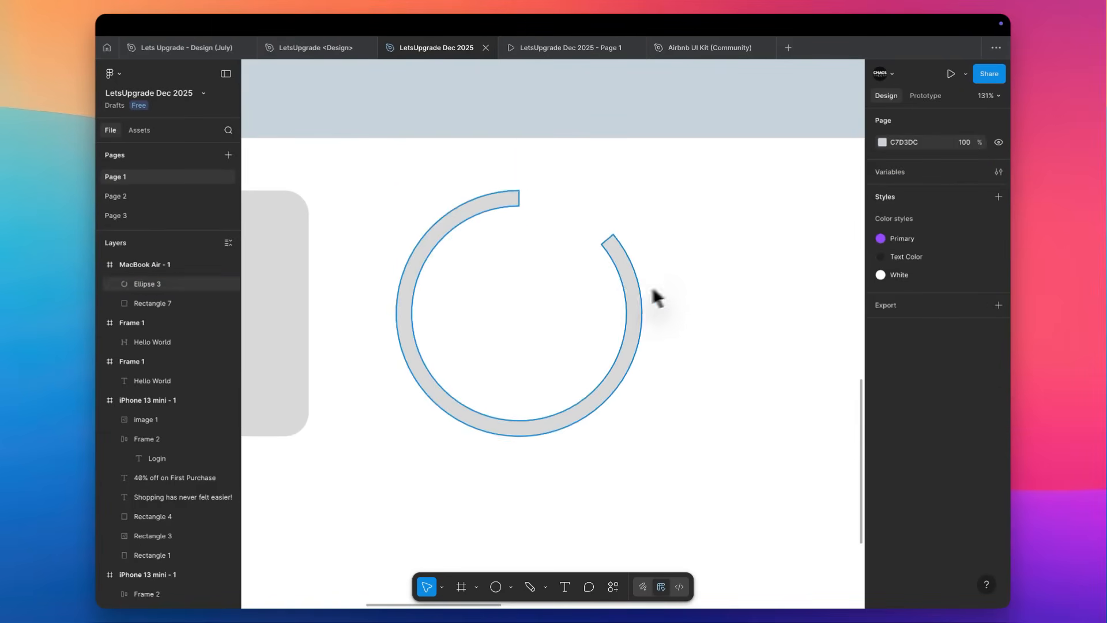
Set the arc's start angle to 110° and its sweep to -50%.
click(630, 295)
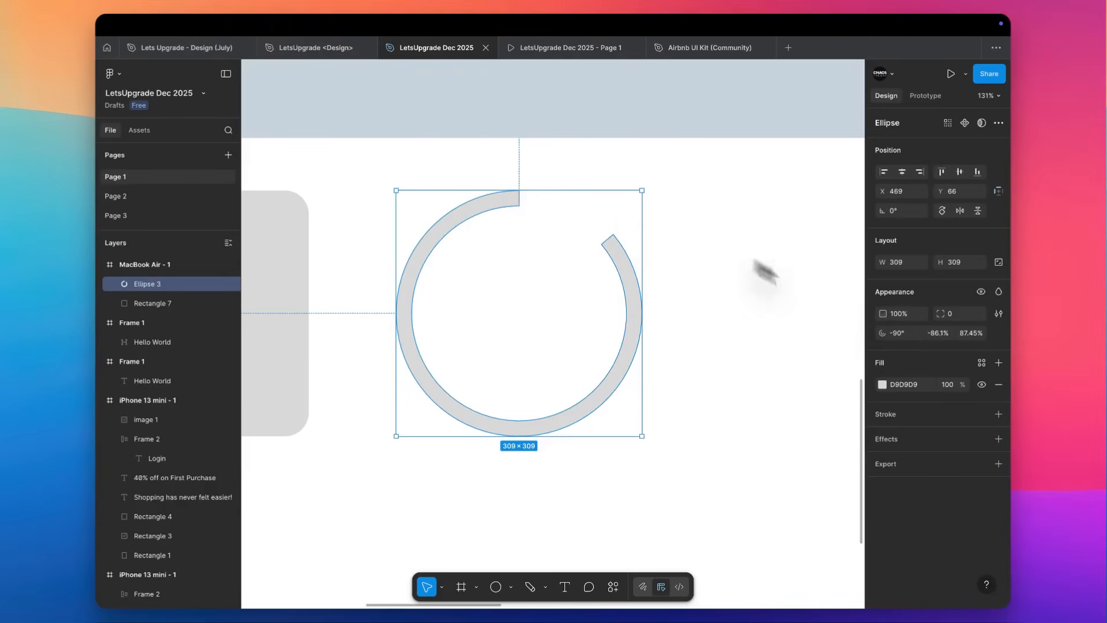
click(911, 333)
text(110)
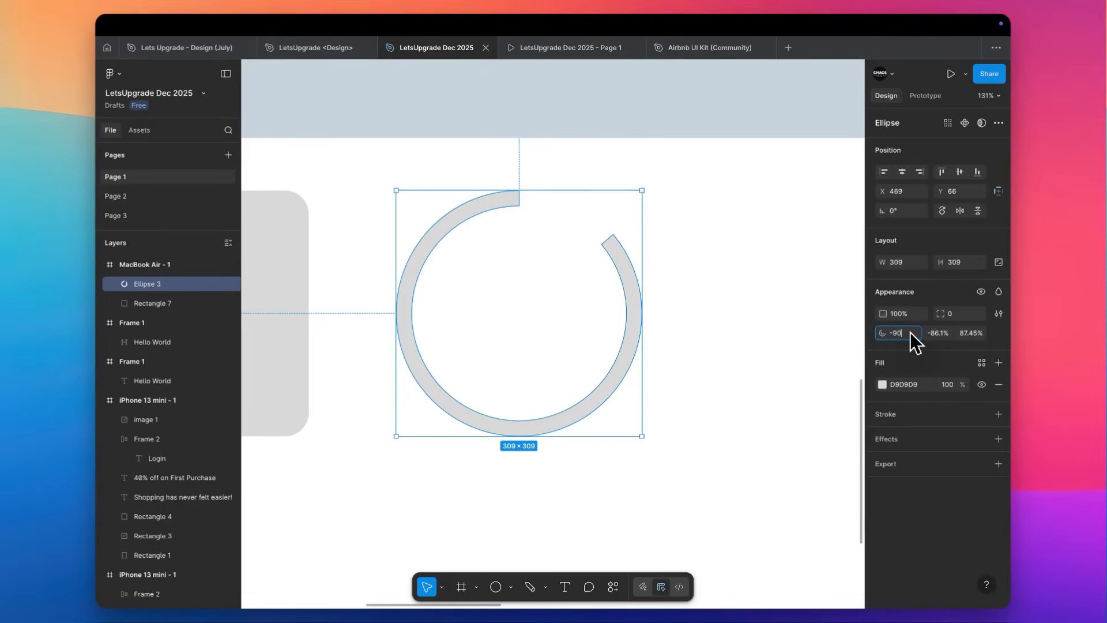
key(Return)
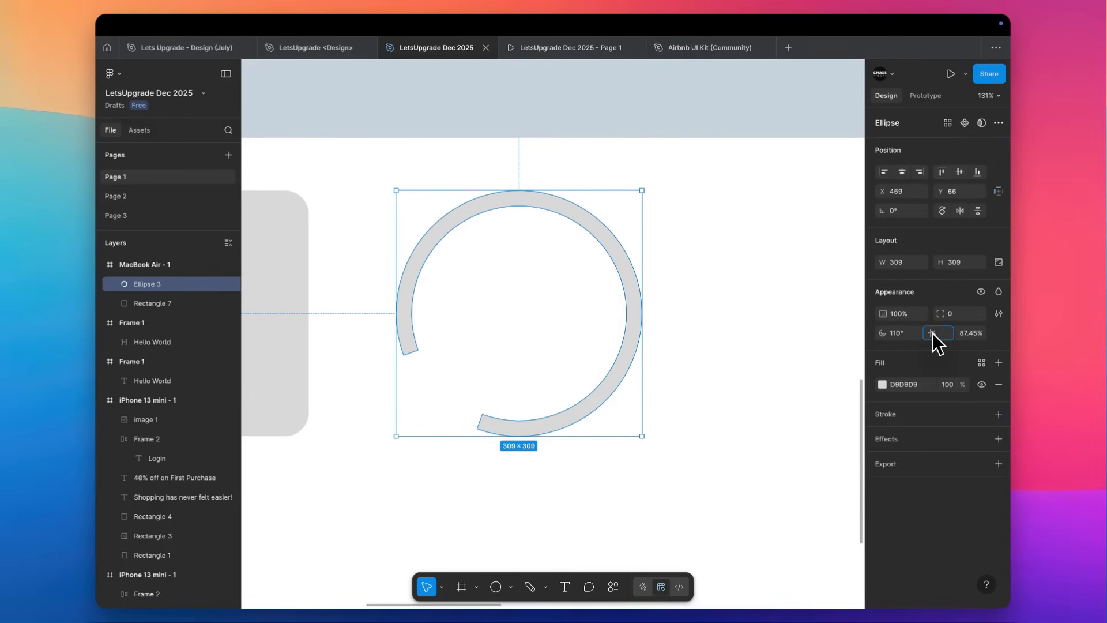
text(50)
key(Return)
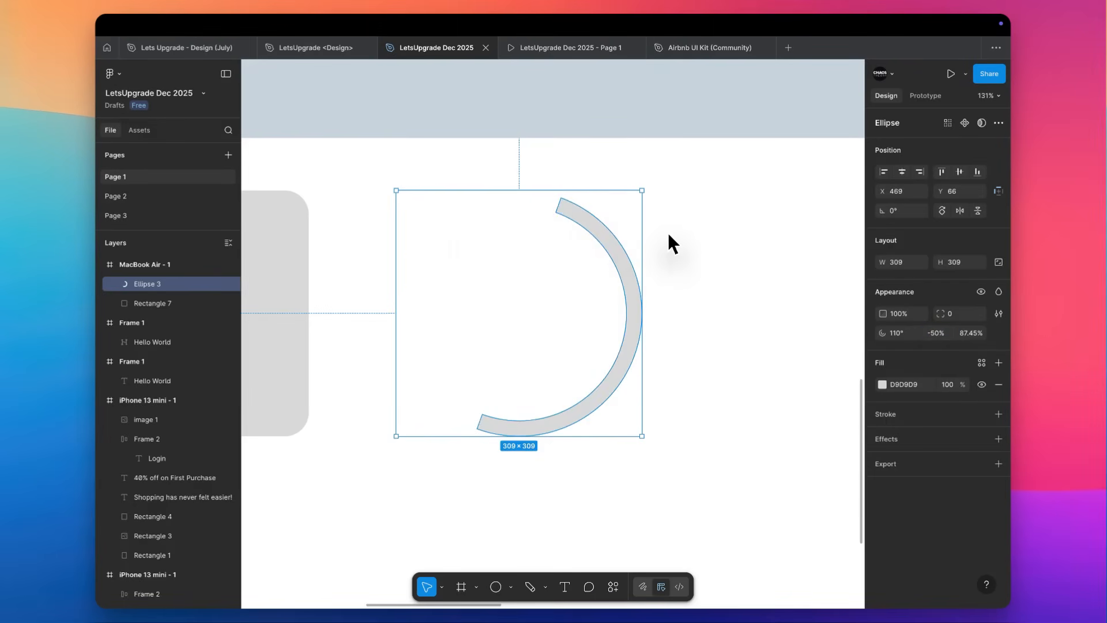
Try an arc ratio of 97.45%, and set the ratio to 20%.
click(975, 333)
key(shift+Up)
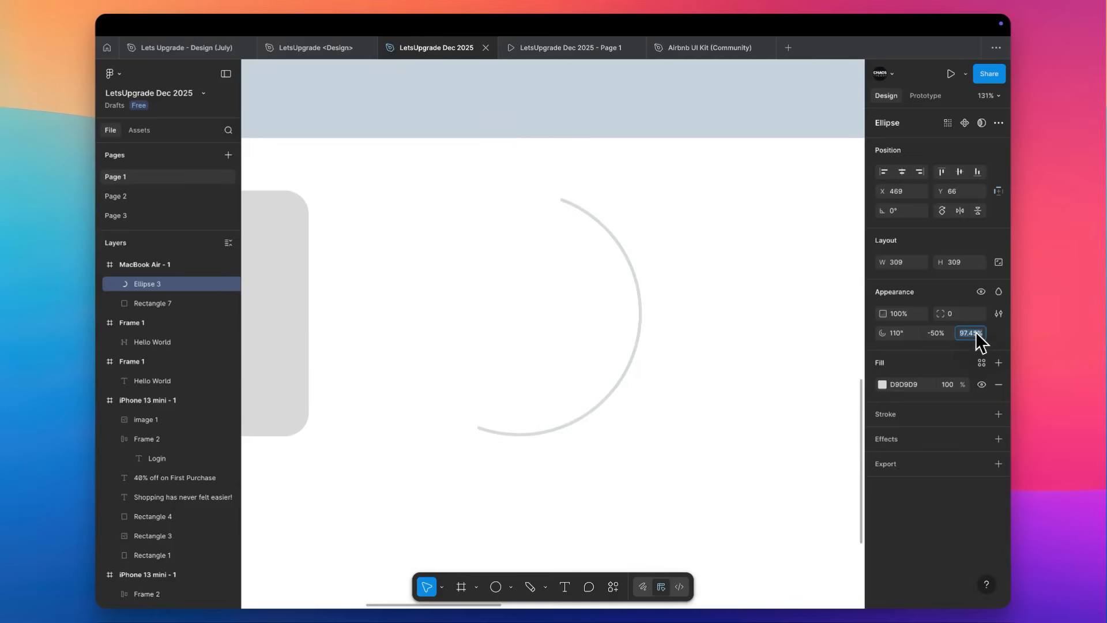
text(20)
key(Tab)
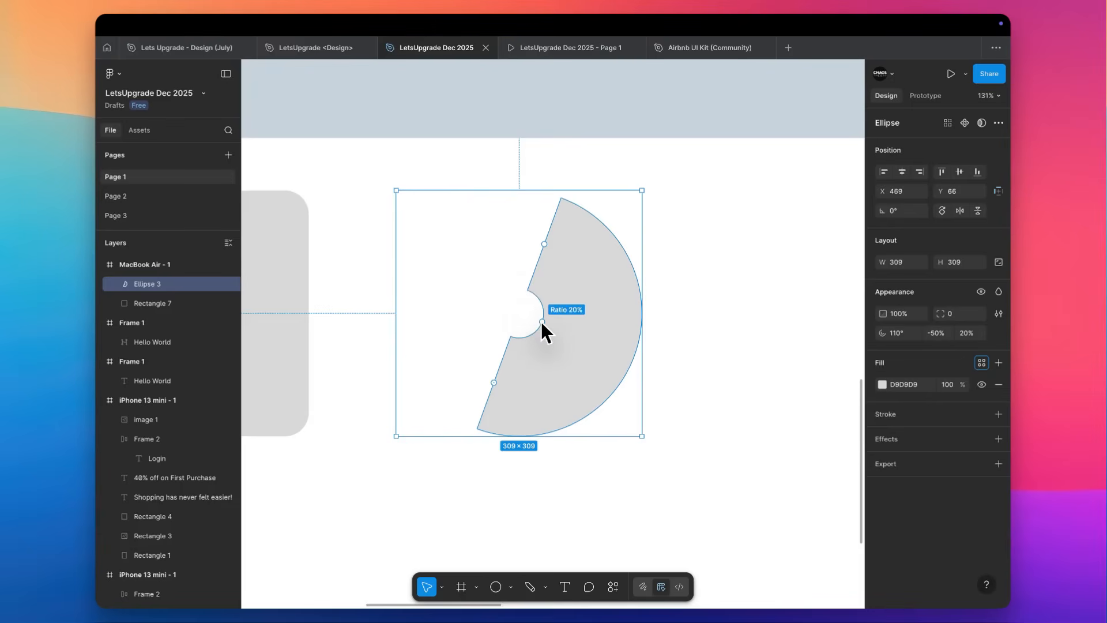
Try an arc ratio of 88.43%, and undo the recent arc edits back to the thin open ring.
drag(542, 321, 614, 364)
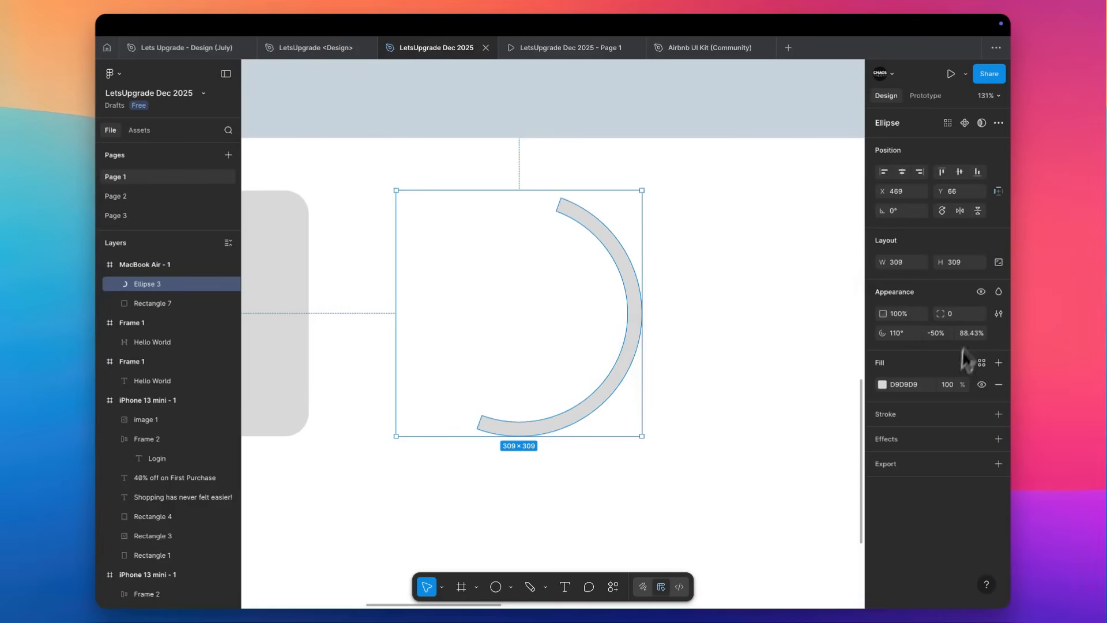
key(super+z)
key(super+z)
key(super+z)
key(super+z)
key(super+z)
key(Escape)
scroll(769, 287, down, 5)
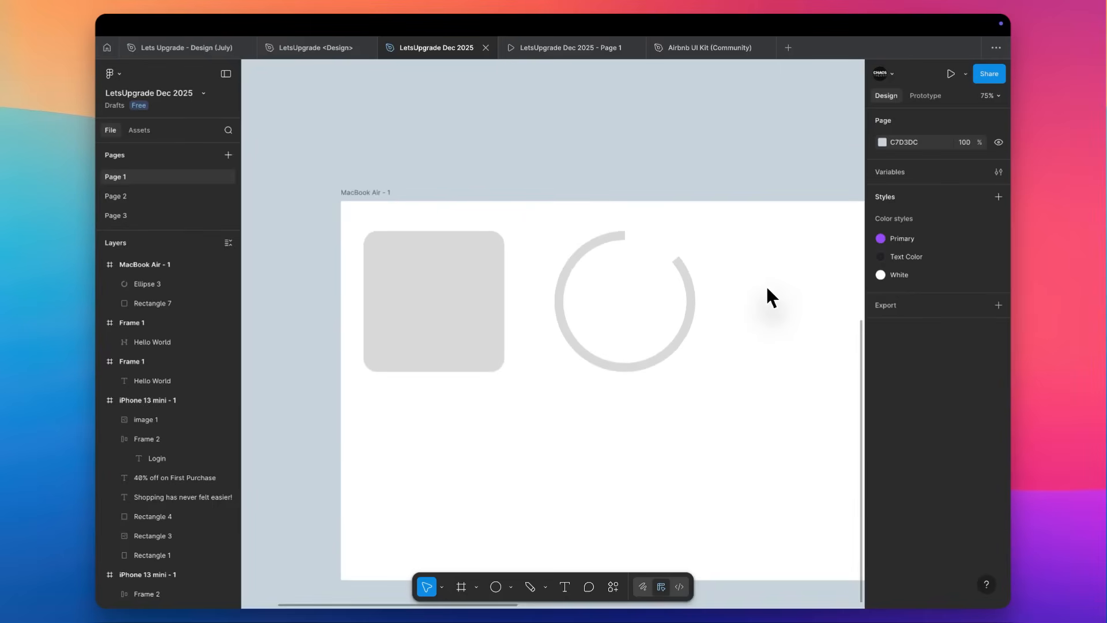
Draw a horizontal arrow about 219 px long to the right of the ring in the MacBook Air frame.
scroll(767, 288, down, 3)
scroll(767, 288, right, 5)
scroll(767, 288, right, 3)
scroll(767, 288, up, 2)
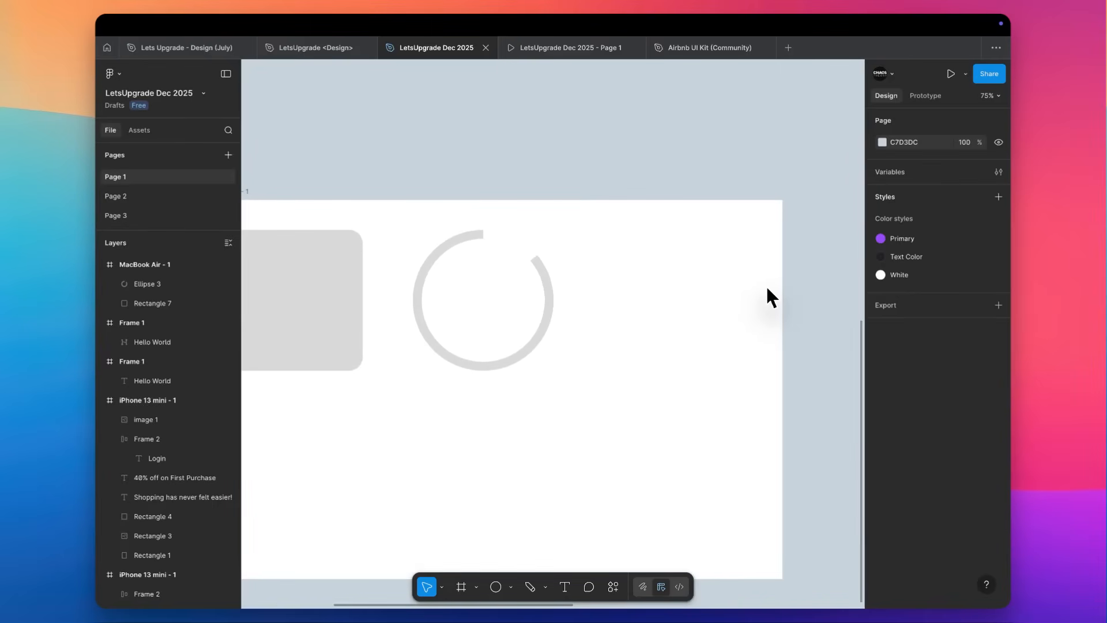
click(511, 587)
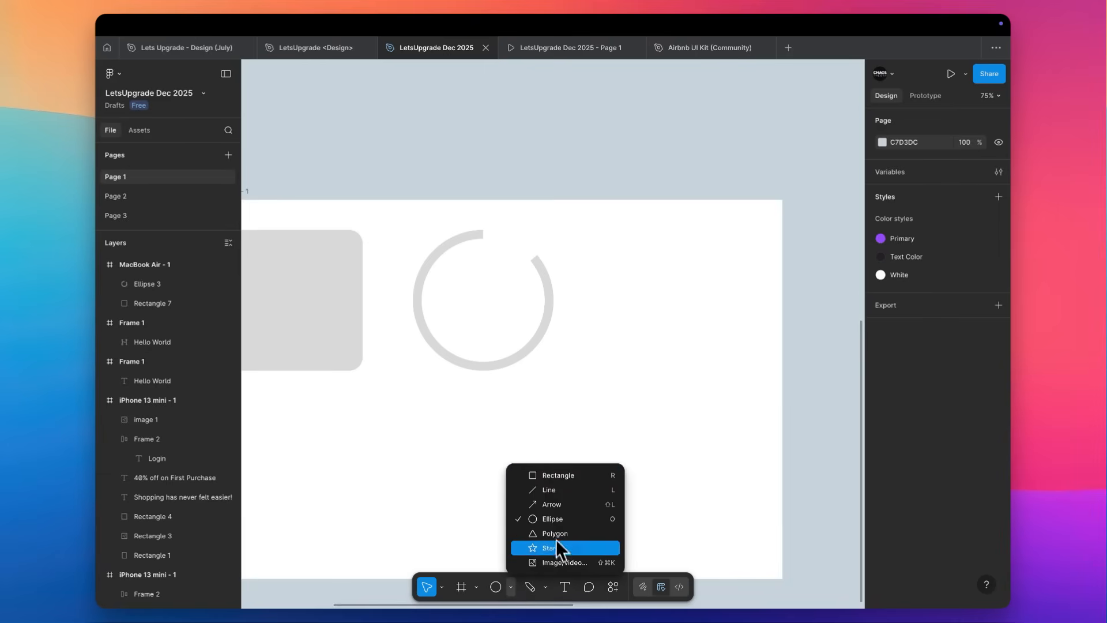
click(556, 504)
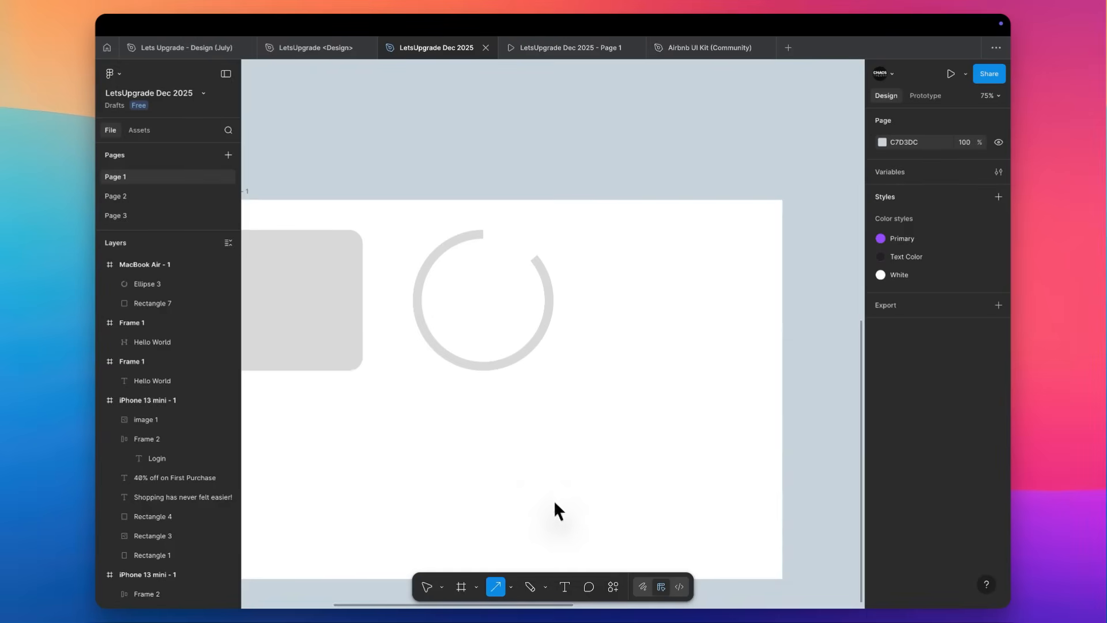
drag(597, 350, 696, 341)
scroll(697, 339, up, 5)
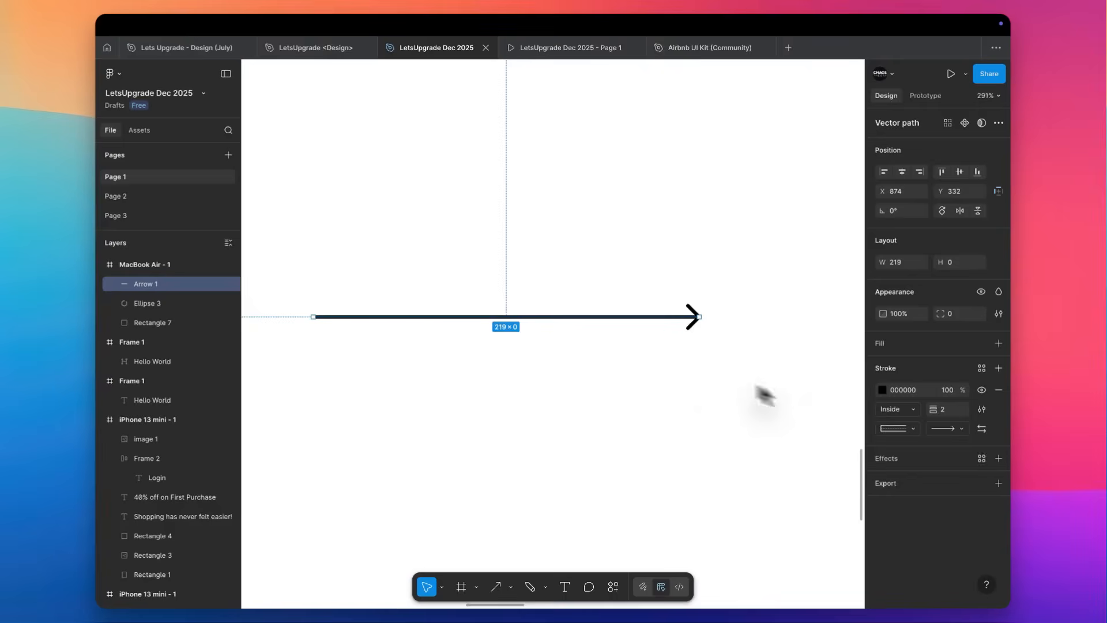
Draw a horizontal line just below the arrow and shorten it to the arrow's 219 px length.
click(512, 587)
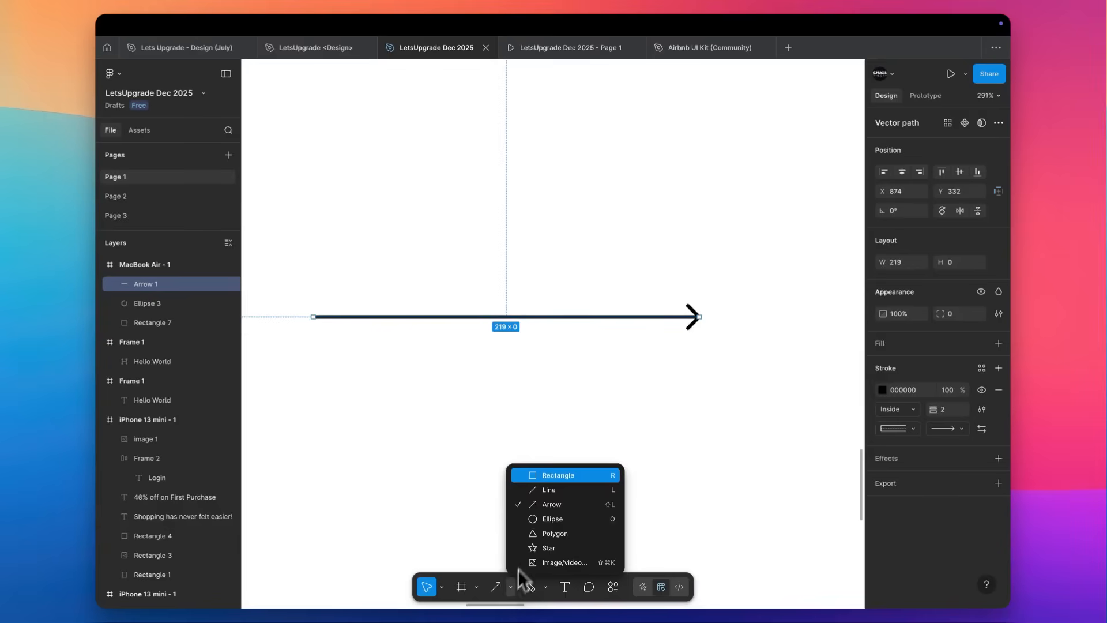
click(703, 368)
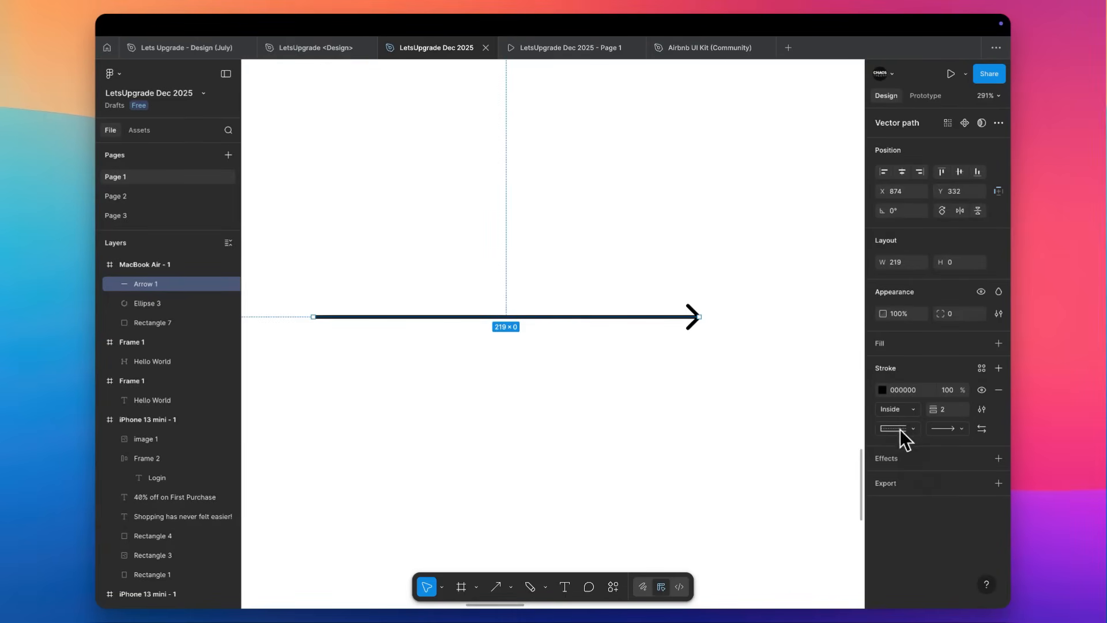
click(511, 587)
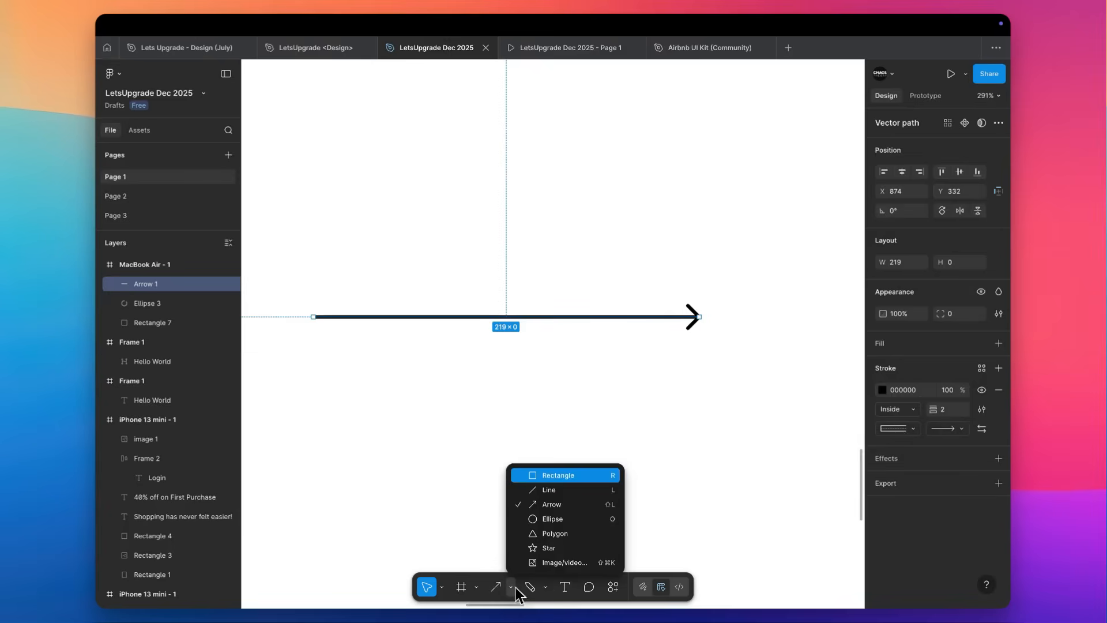
click(548, 490)
mouse_move(313, 342)
mouse_down()
mouse_move(686, 370)
mouse_move(705, 362)
mouse_up()
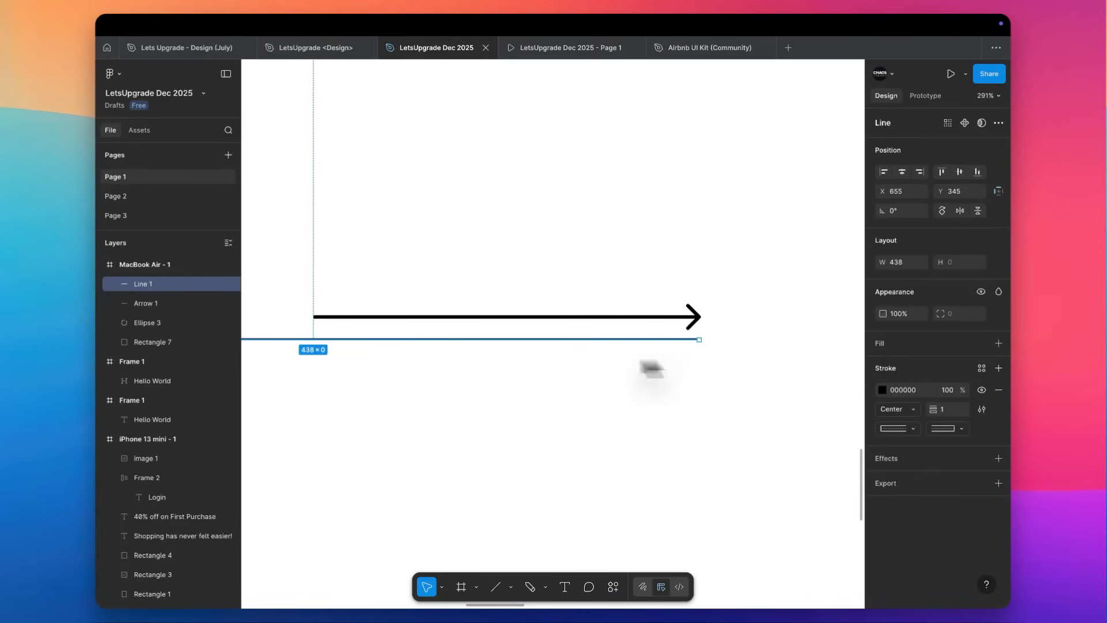
scroll(317, 296, down, 10)
drag(305, 309, 397, 306)
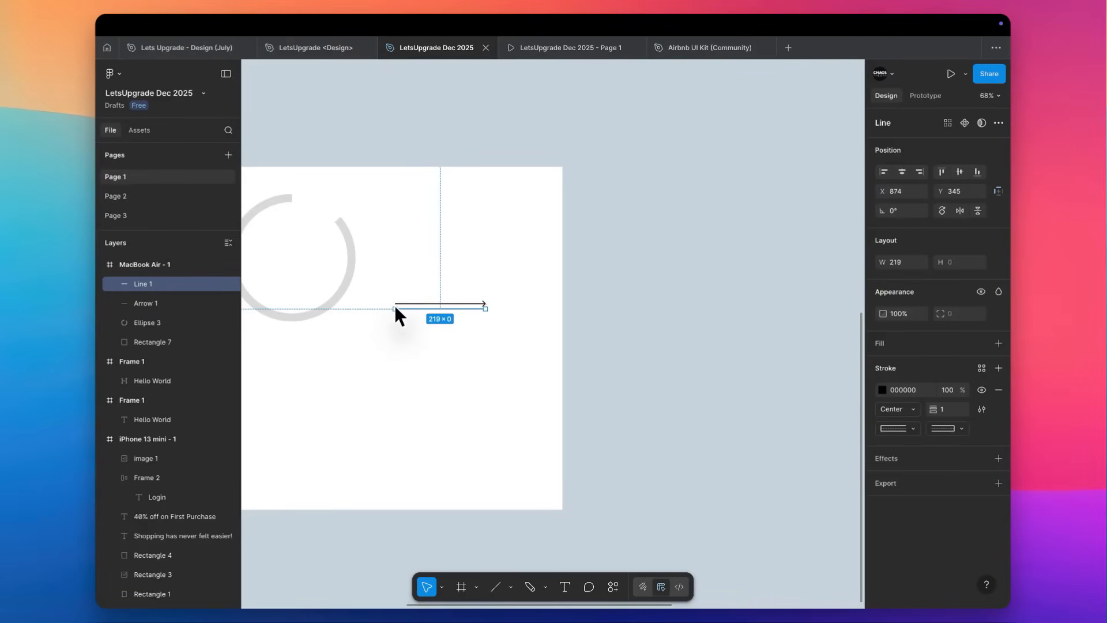
Give the arrow and line a stroke weight of 2, and move the line down to Y 364.
scroll(394, 305, up, 6)
drag(435, 272, 472, 397)
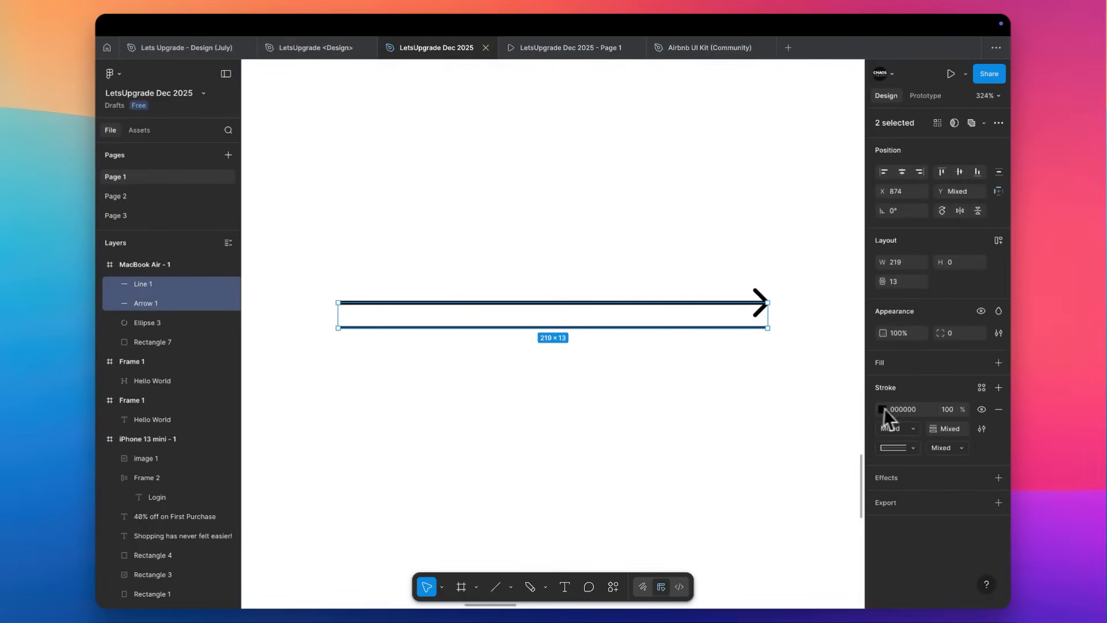
click(703, 450)
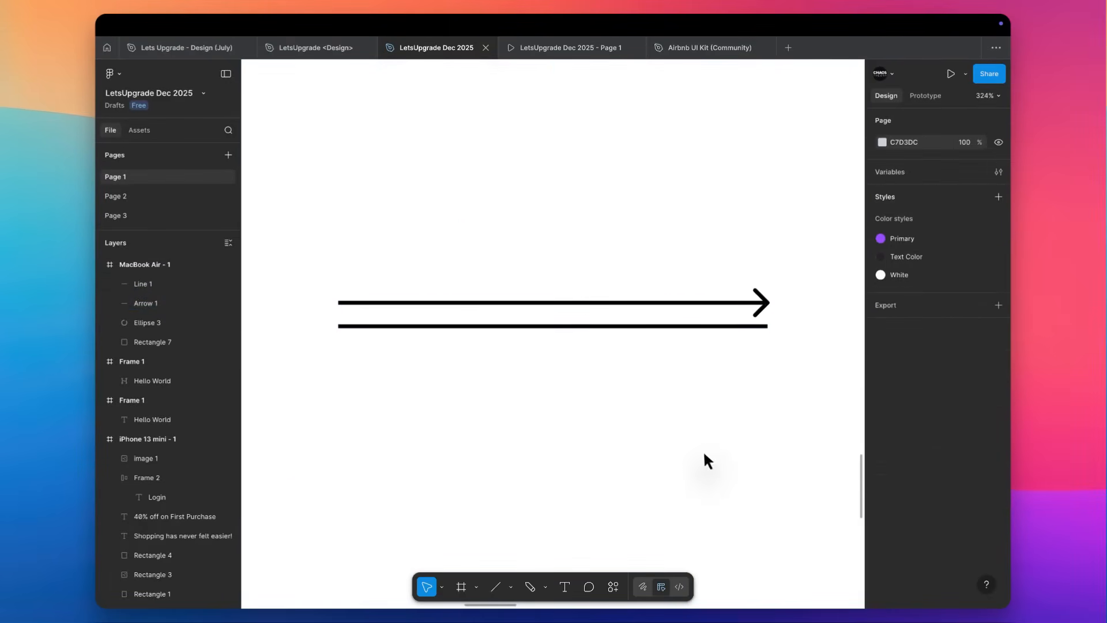
drag(671, 332, 671, 368)
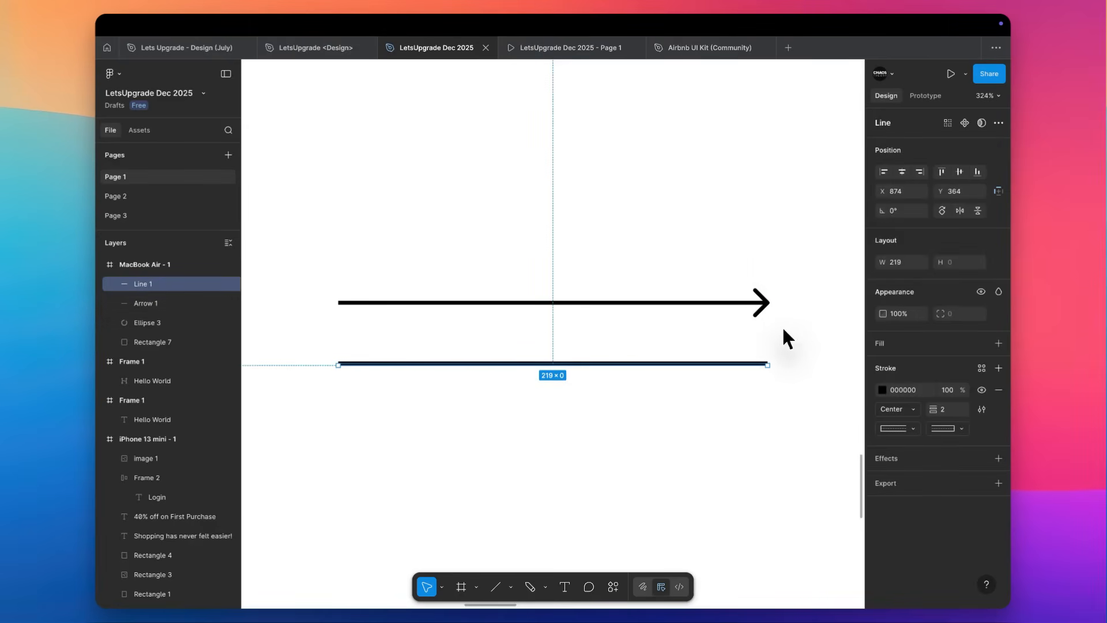
Check the end-point style options for the arrow's head.
click(763, 302)
click(948, 429)
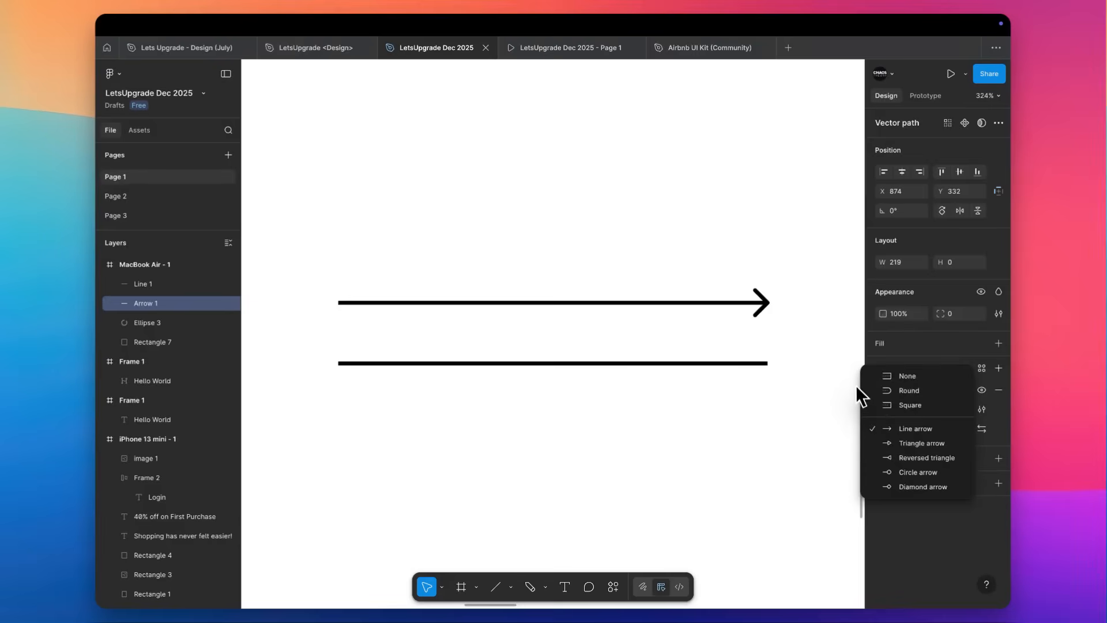
click(811, 334)
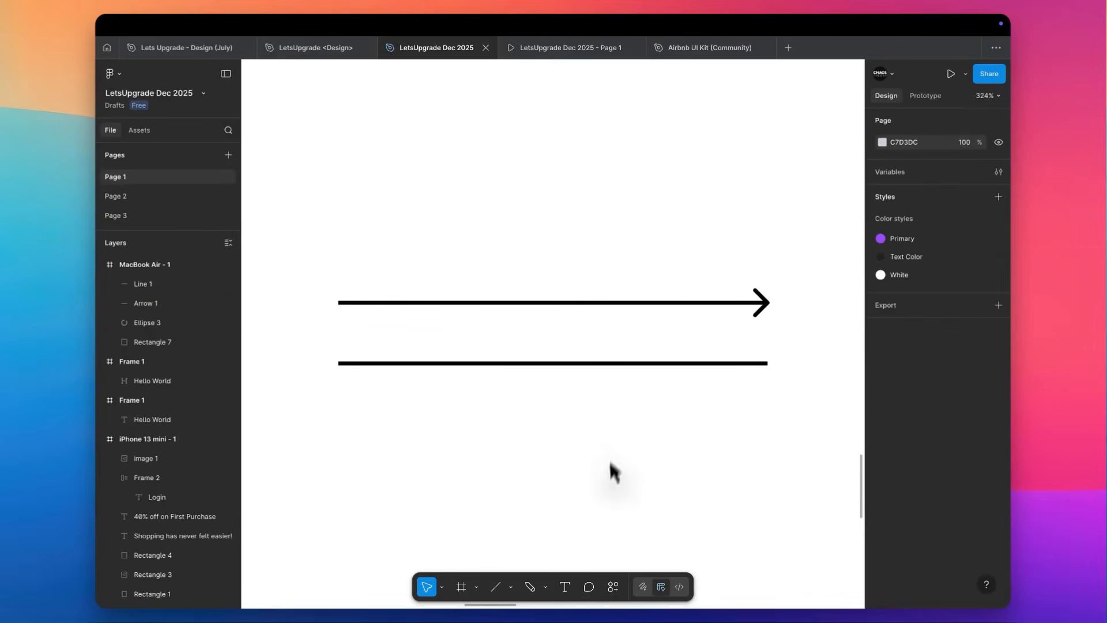
Draw a three-sided polygon about 140 × 140 px below the line.
click(512, 588)
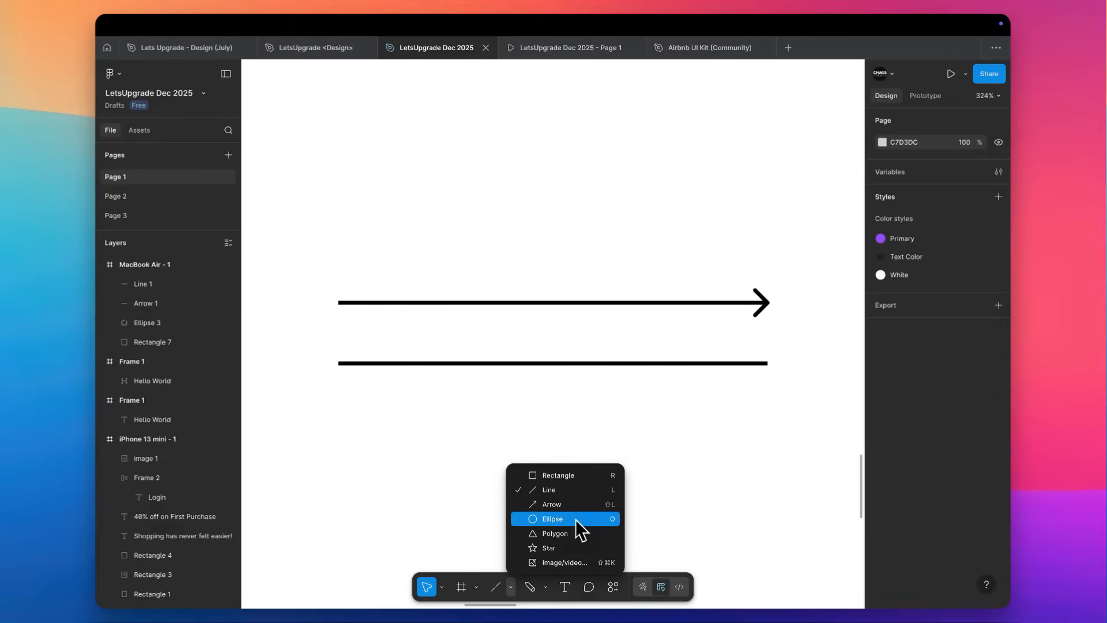
click(569, 534)
scroll(567, 532, down, 5)
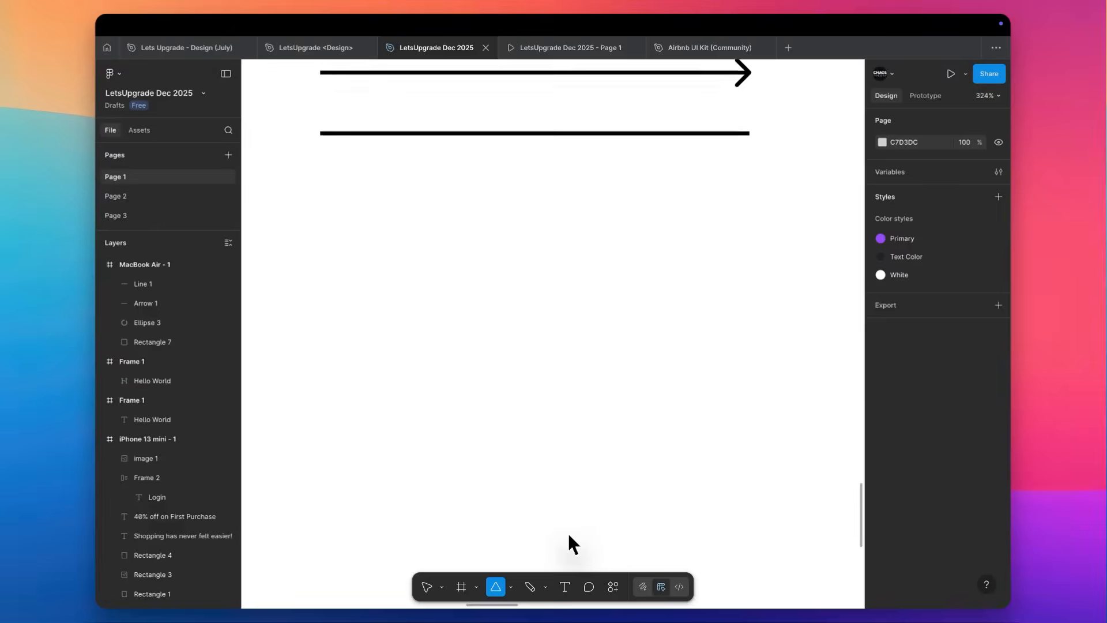
drag(531, 394, 493, 258)
scroll(493, 256, down, 3)
drag(528, 190, 536, 151)
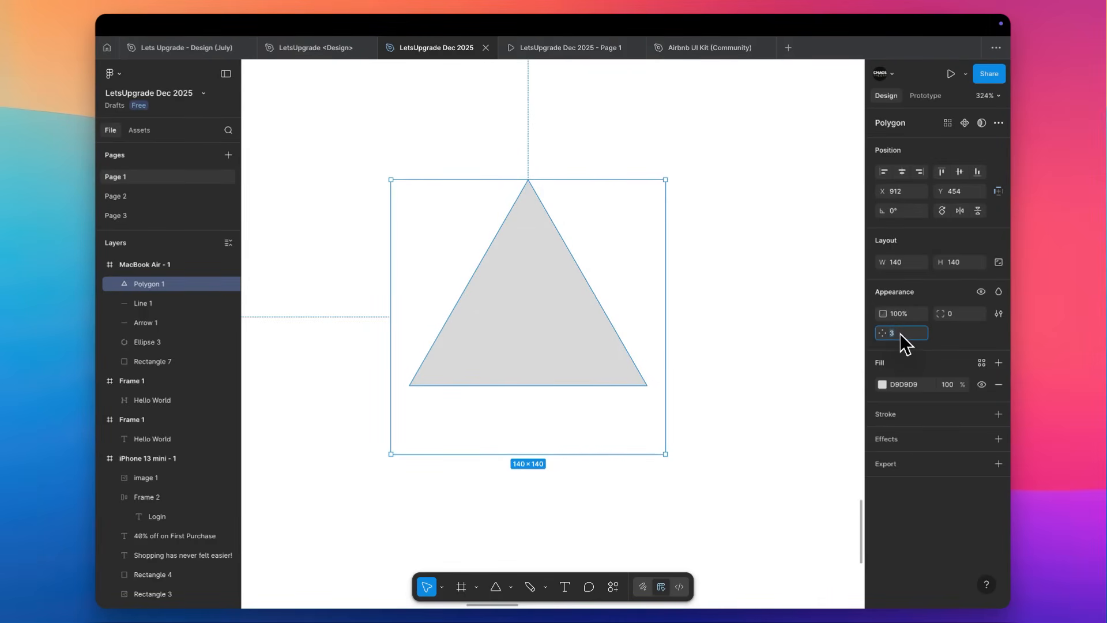
Raise the polygon's side count to 17 and inspect the near-circular shape.
text(5)
key(Return)
key(Up)
key(Up)
key(Up)
key(Up)
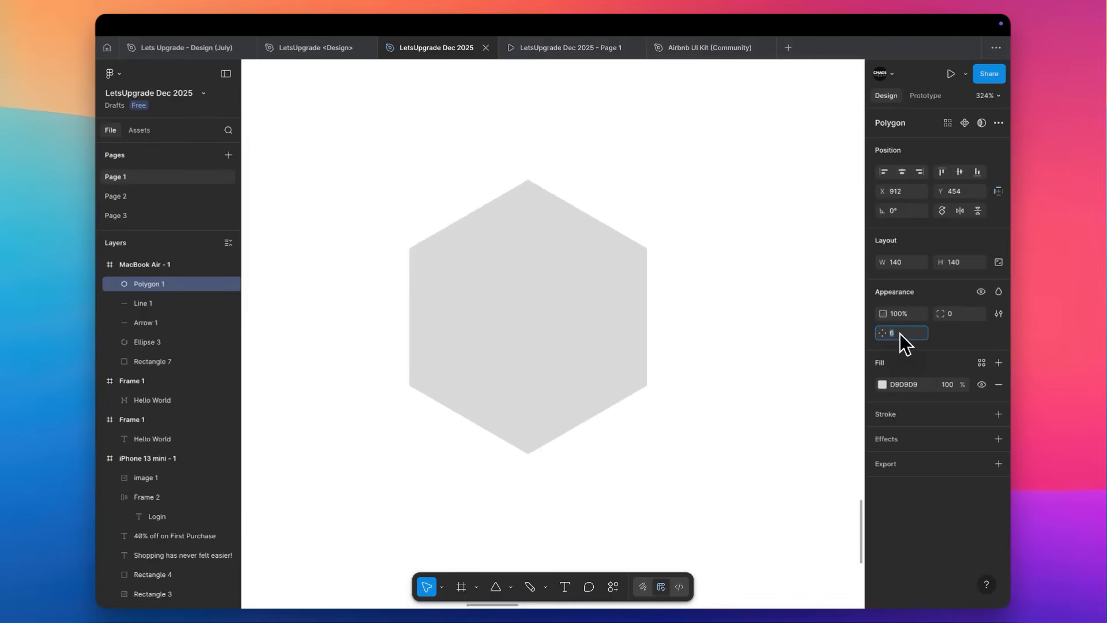
key(Up)
key(Up)
key(Up)
key(Up)
key(Up)
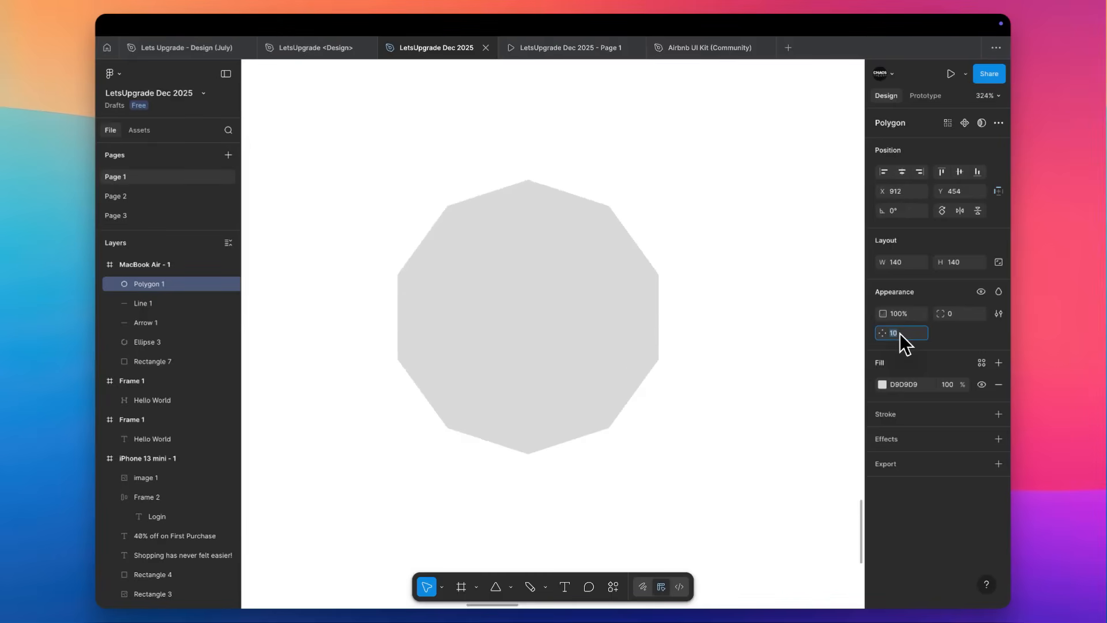
key(Up)
key(Up)
key(Up)
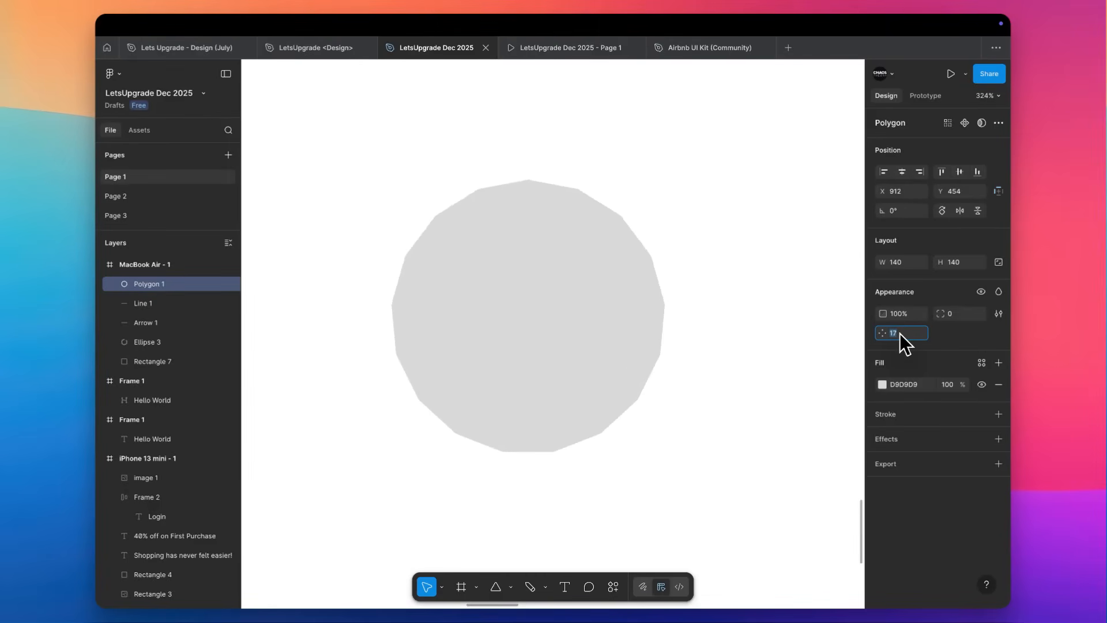
key(Escape)
click(761, 247)
scroll(744, 242, down, 3)
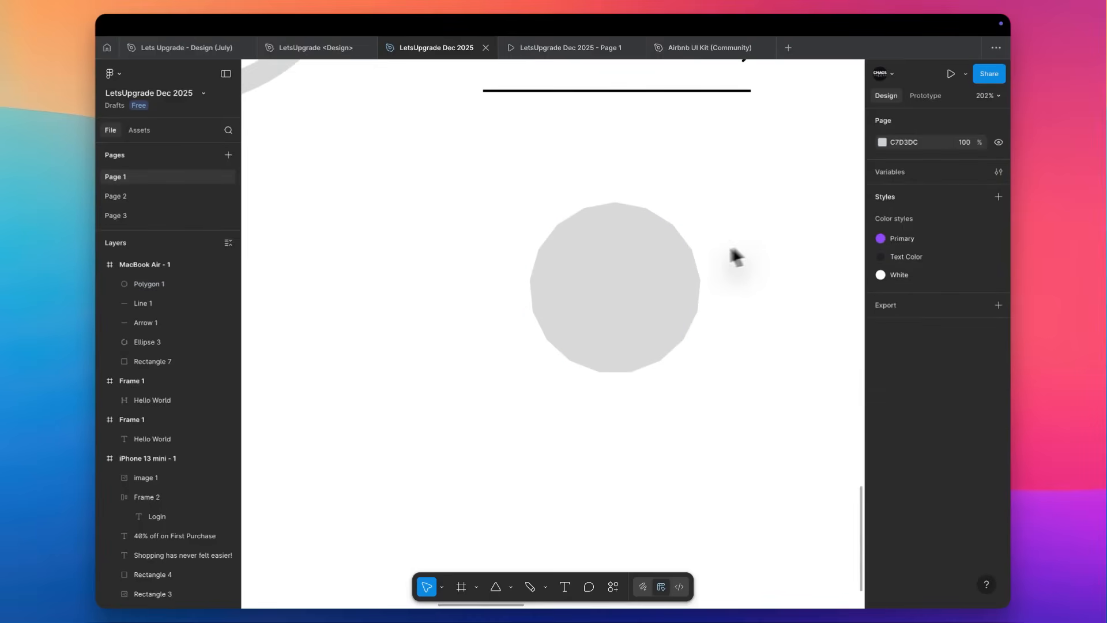
click(635, 259)
scroll(636, 259, up, 3)
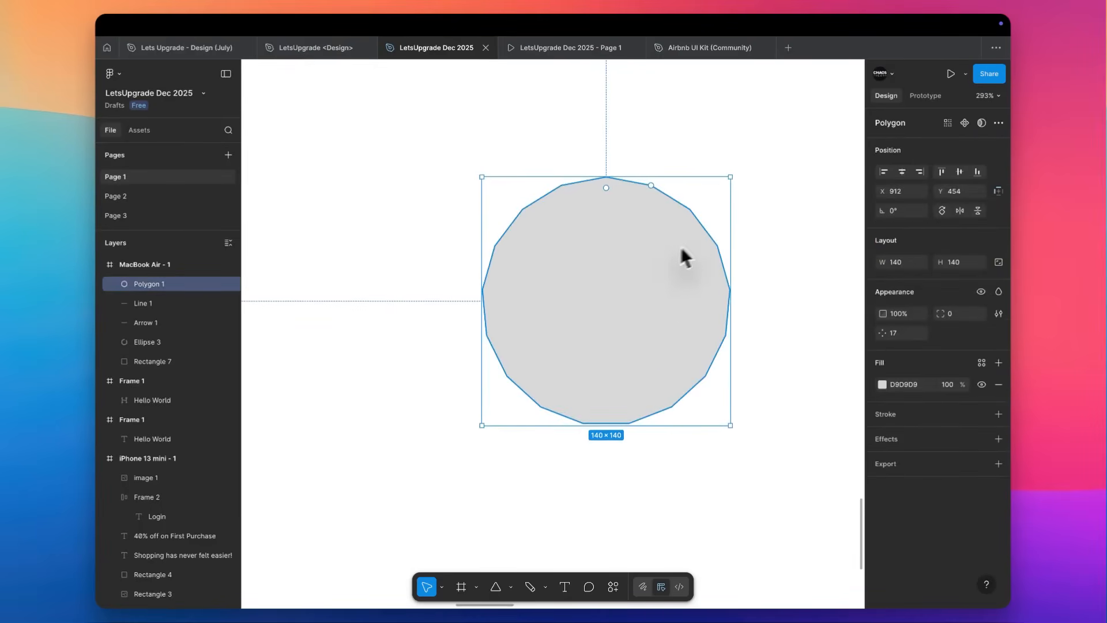
Draw a five-pointed star about 156 × 156 px to the left of the polygon.
click(511, 588)
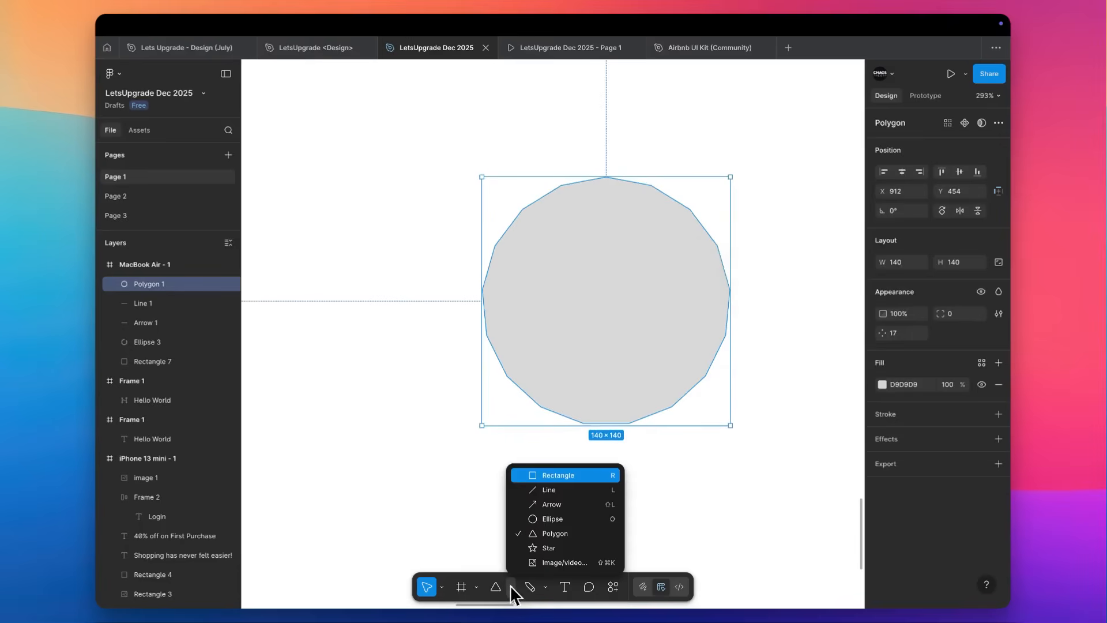
click(537, 552)
scroll(358, 231, left, 5)
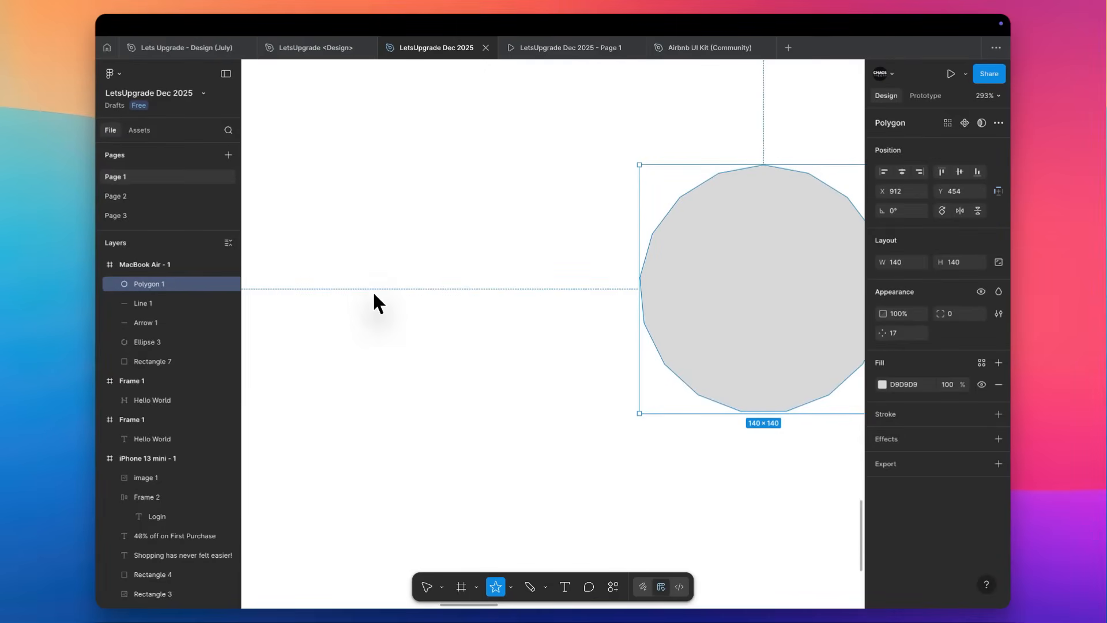
drag(373, 289, 326, 153)
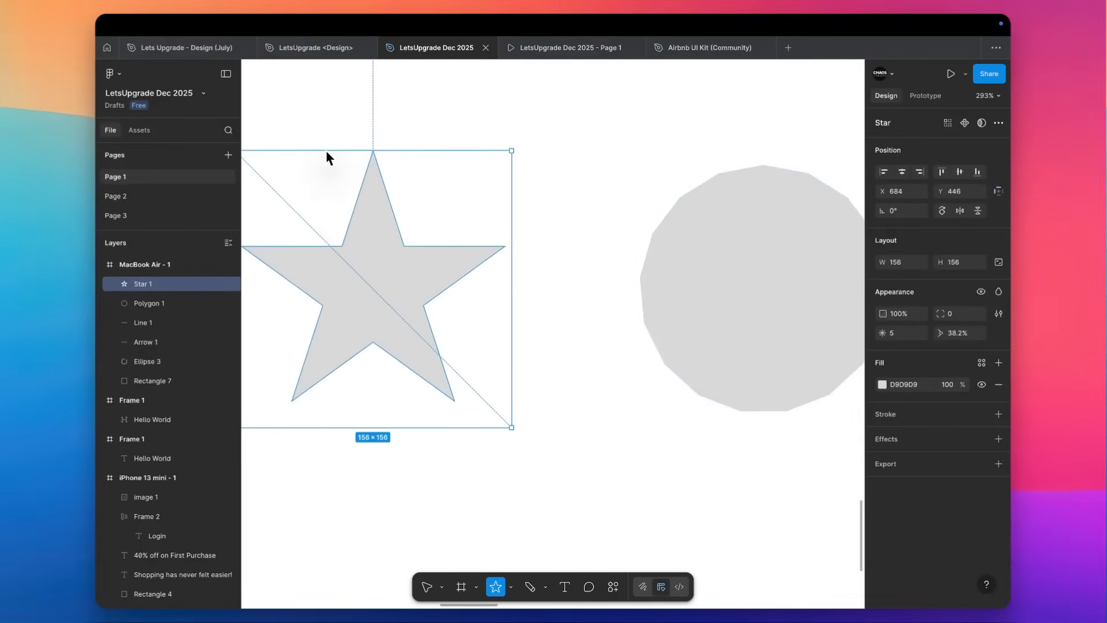
scroll(327, 153, left, 5)
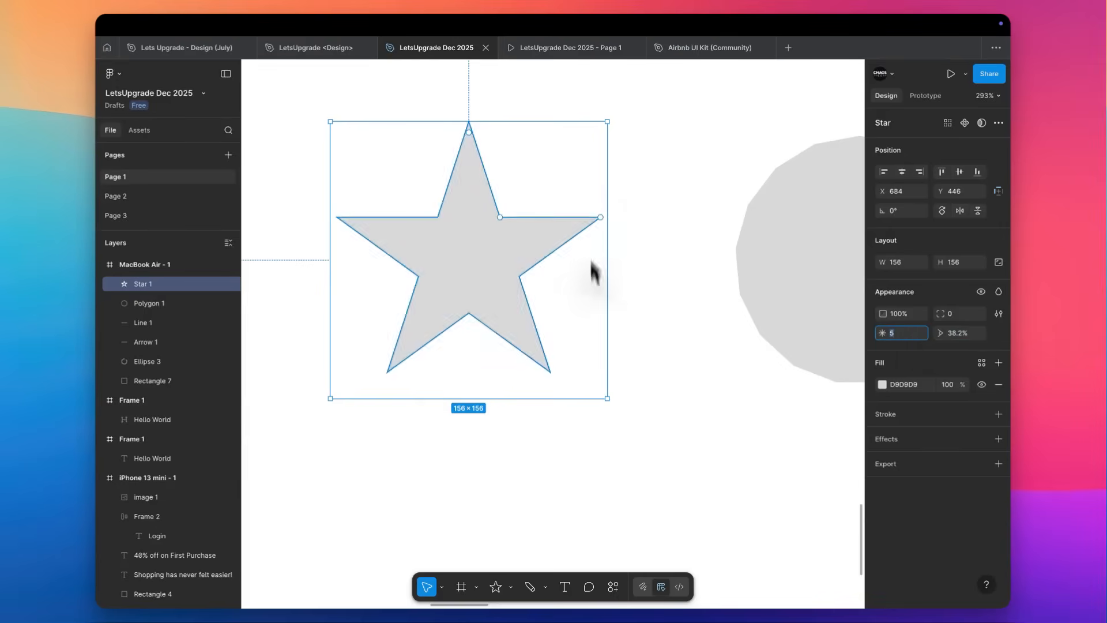
Increase the star's point count to 9.
key(Up)
key(Up)
key(Up)
key(Up)
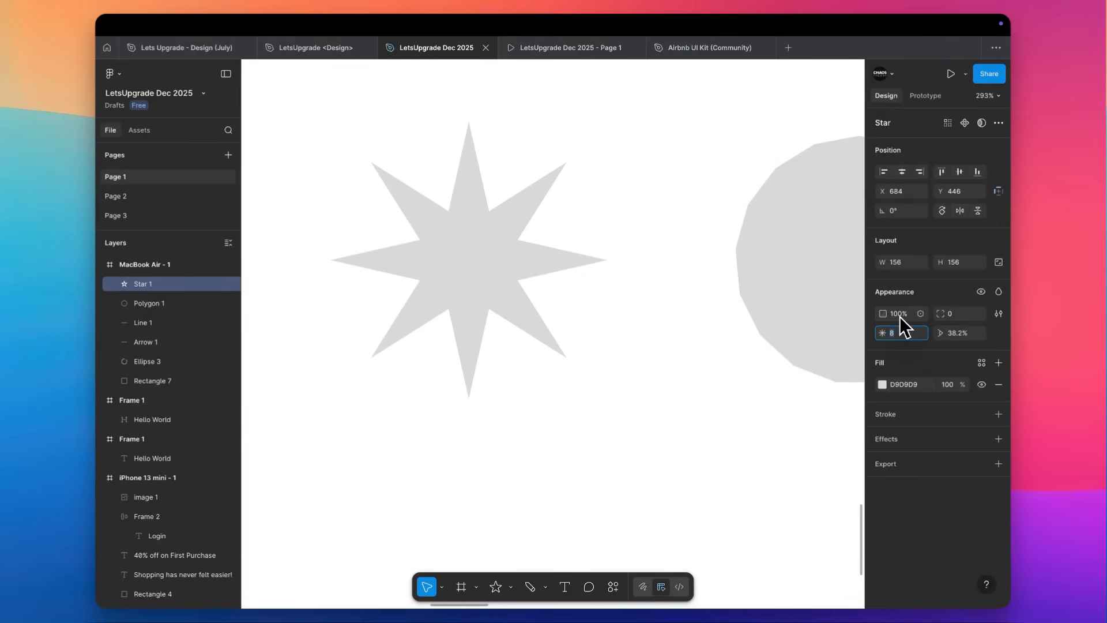
Raise the star's ratio to 60.2%.
click(963, 334)
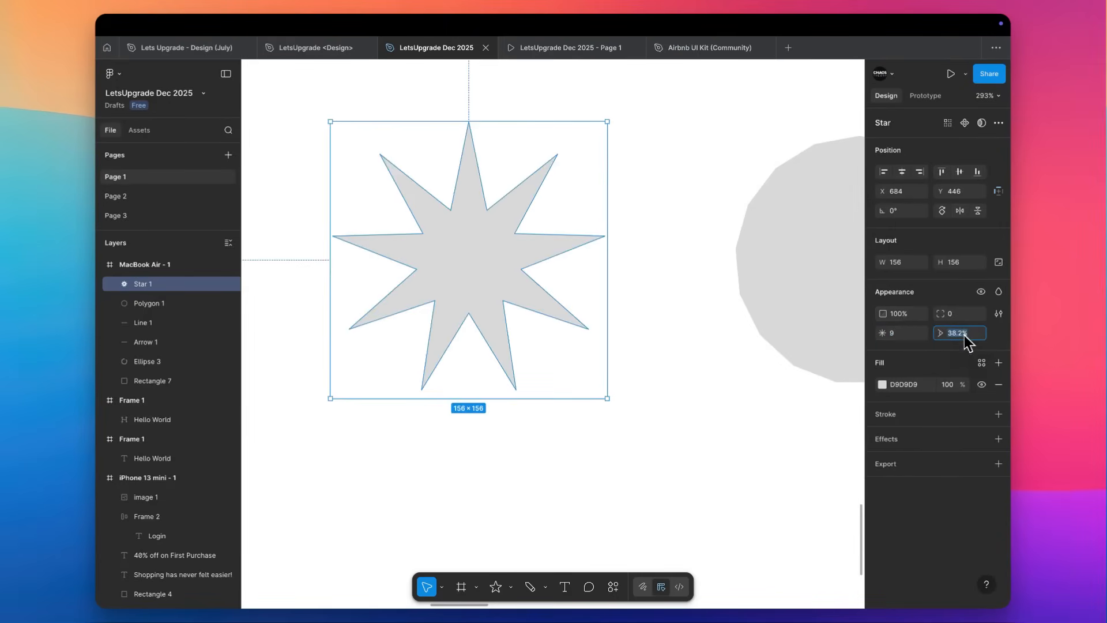
key(Up)
key(Up)
key(Up)
key(Up)
key(Up)
key(Up)
key(Up)
key(Up)
key(Up)
key(Up)
key(Up)
key(Up)
key(Up)
key(Up)
key(Up)
key(Up)
key(Up)
key(Up)
key(Up)
key(Up)
key(Up)
key(Up)
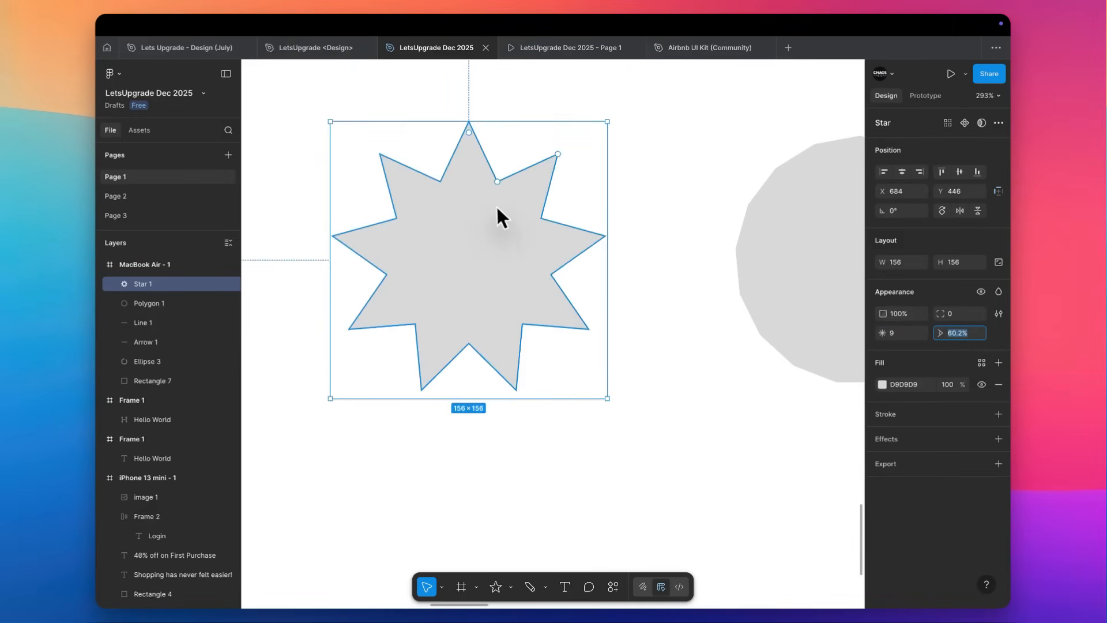
Set the star's ratio to 80%.
scroll(424, 242, up, 3)
scroll(496, 231, left, 3)
scroll(496, 231, up, 2)
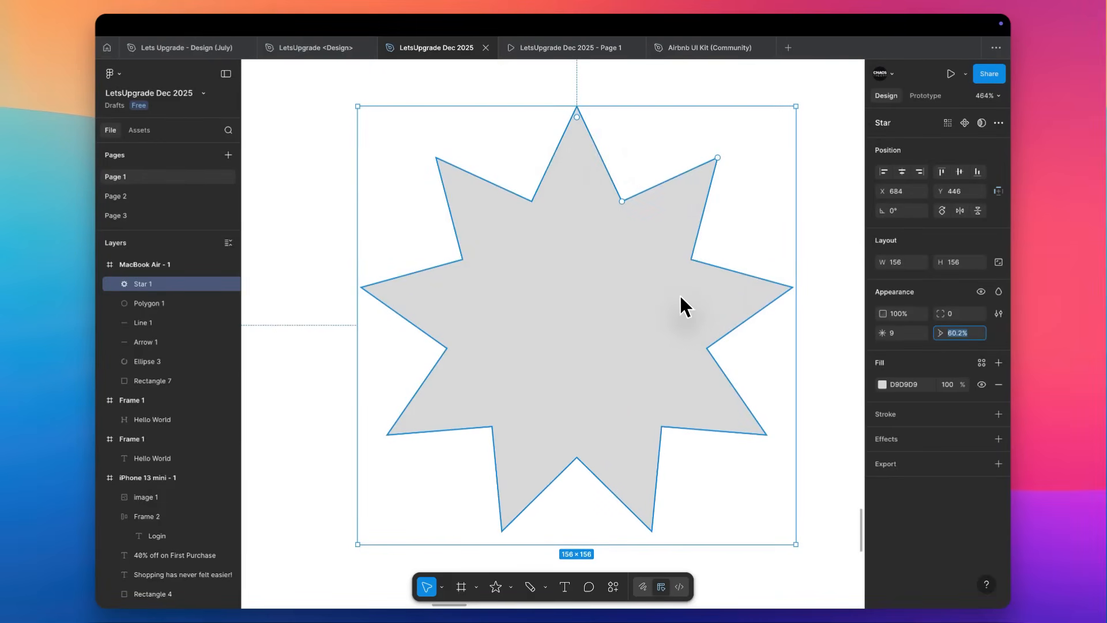
text(80)
key(Return)
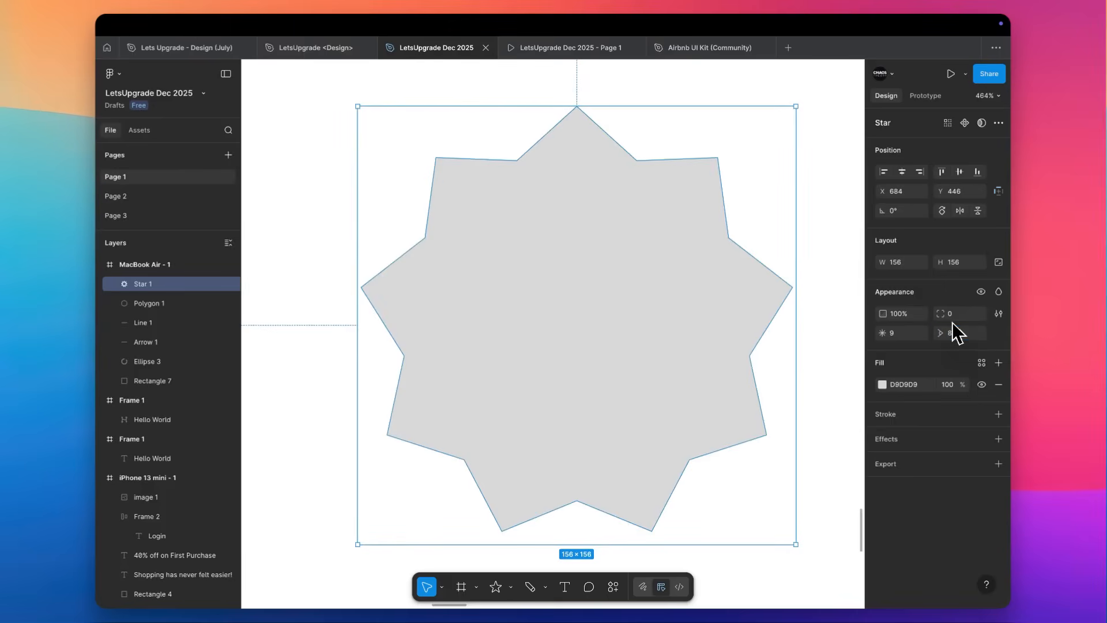
Set the star's ratio to 96%.
scroll(629, 304, down, 5)
scroll(629, 303, right, 4)
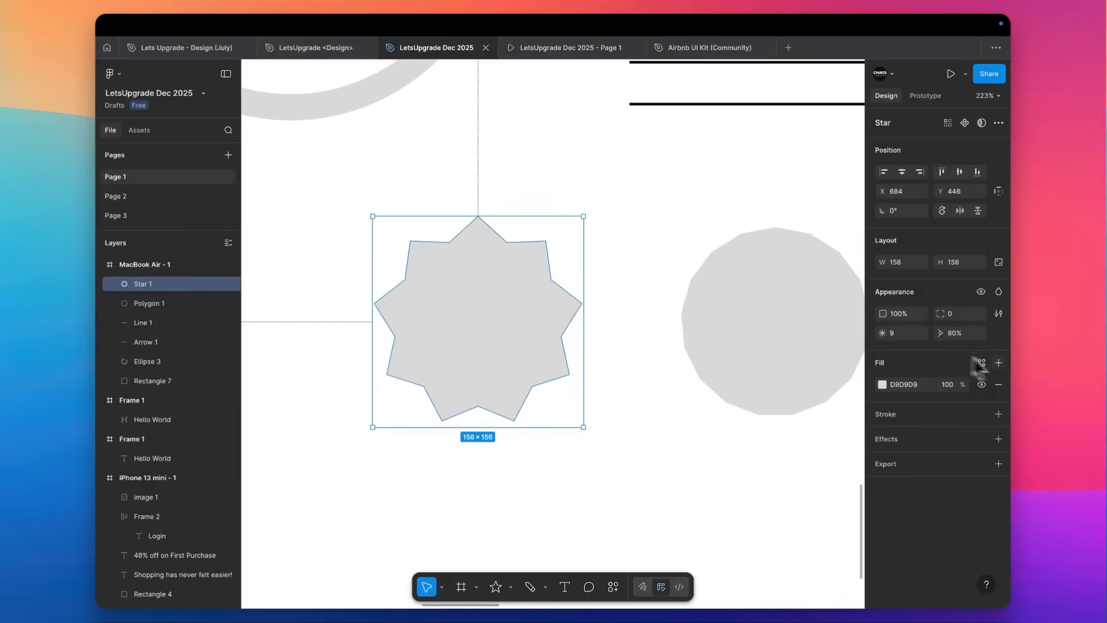
click(967, 337)
text(96)
key(Return)
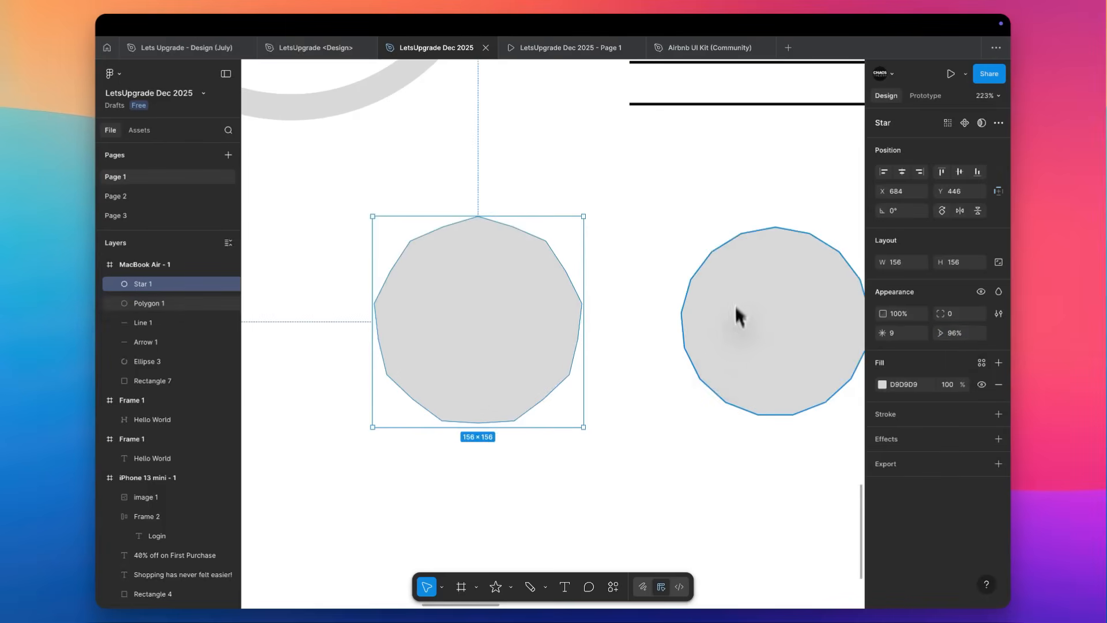
Fill the star with the image pexels-pixabay-268134.jpg from the Downloads folder.
scroll(764, 261, right, 3)
click(721, 308)
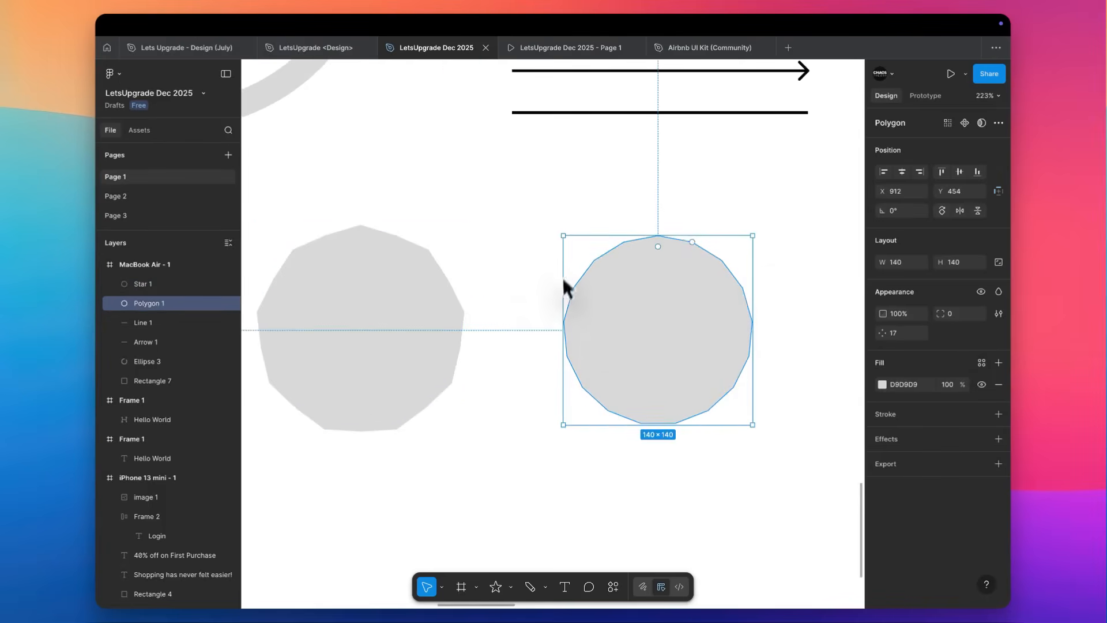
click(461, 269)
scroll(460, 264, down, 5)
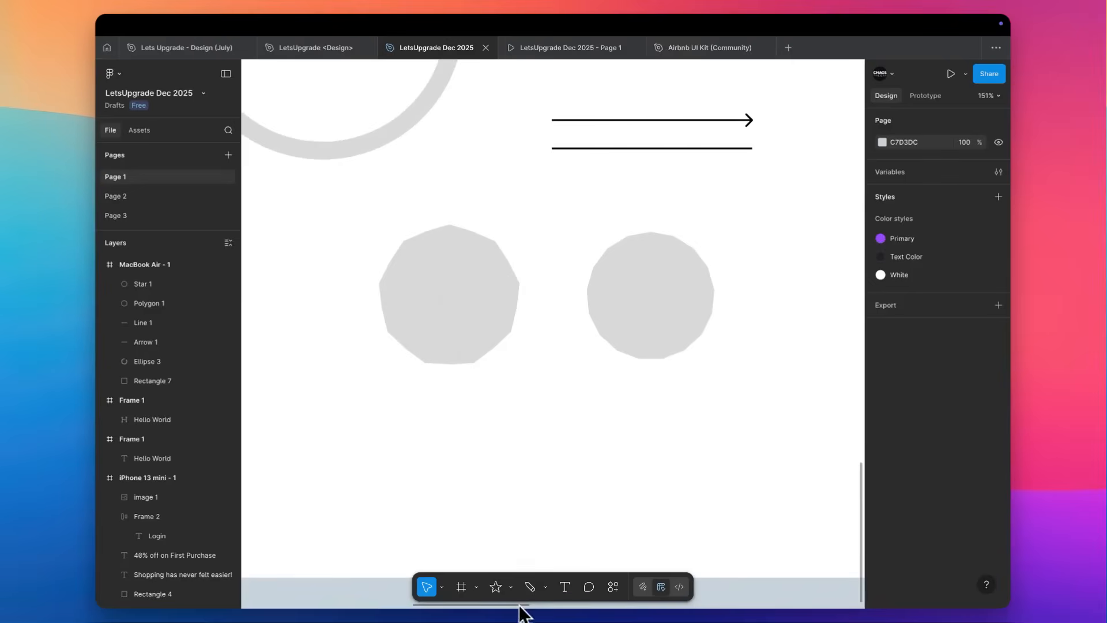
click(511, 587)
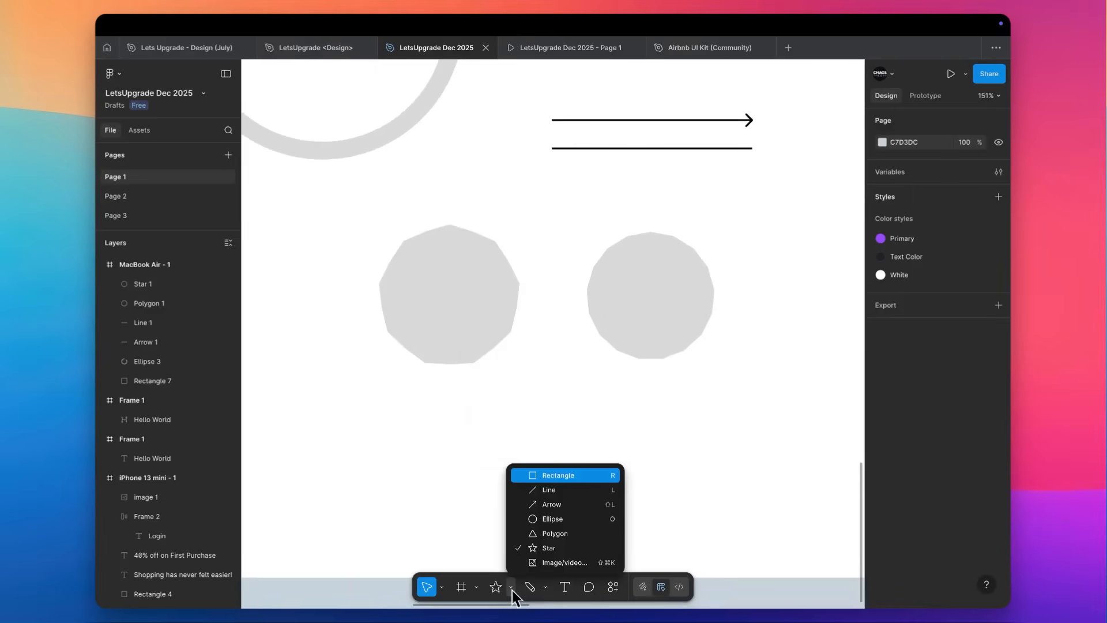
click(576, 563)
double_click(483, 224)
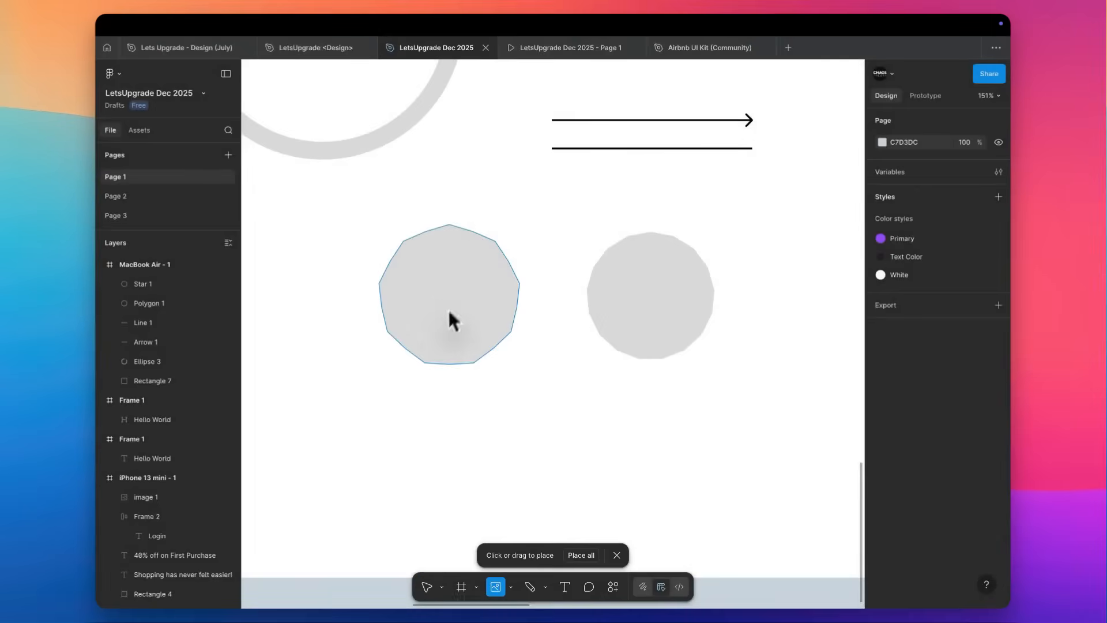
click(441, 323)
scroll(441, 324, up, 5)
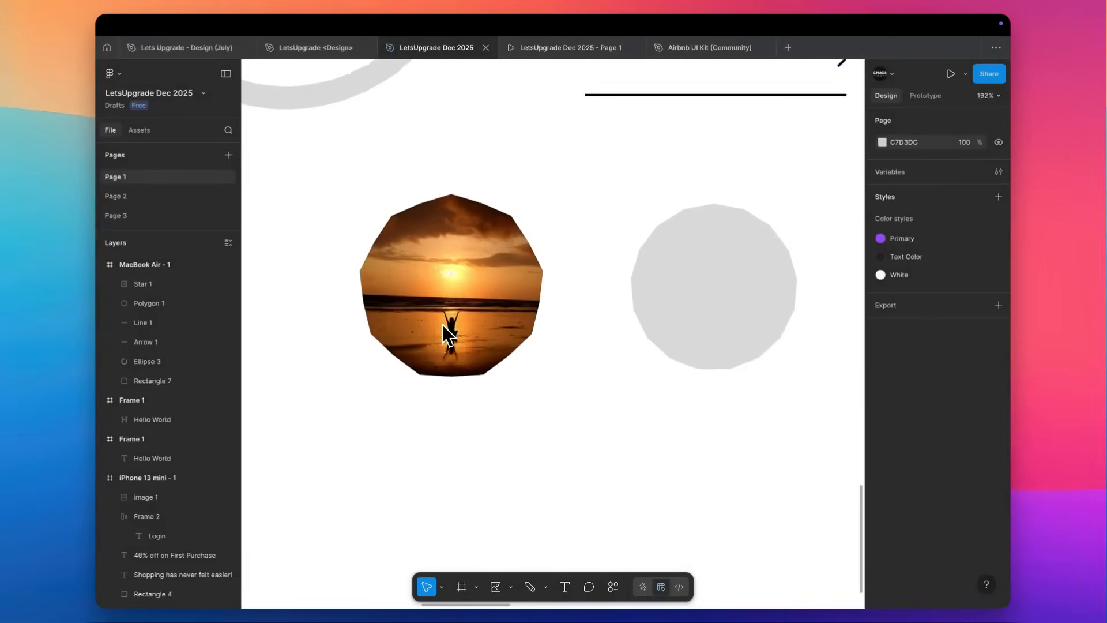
scroll(441, 324, down, 3)
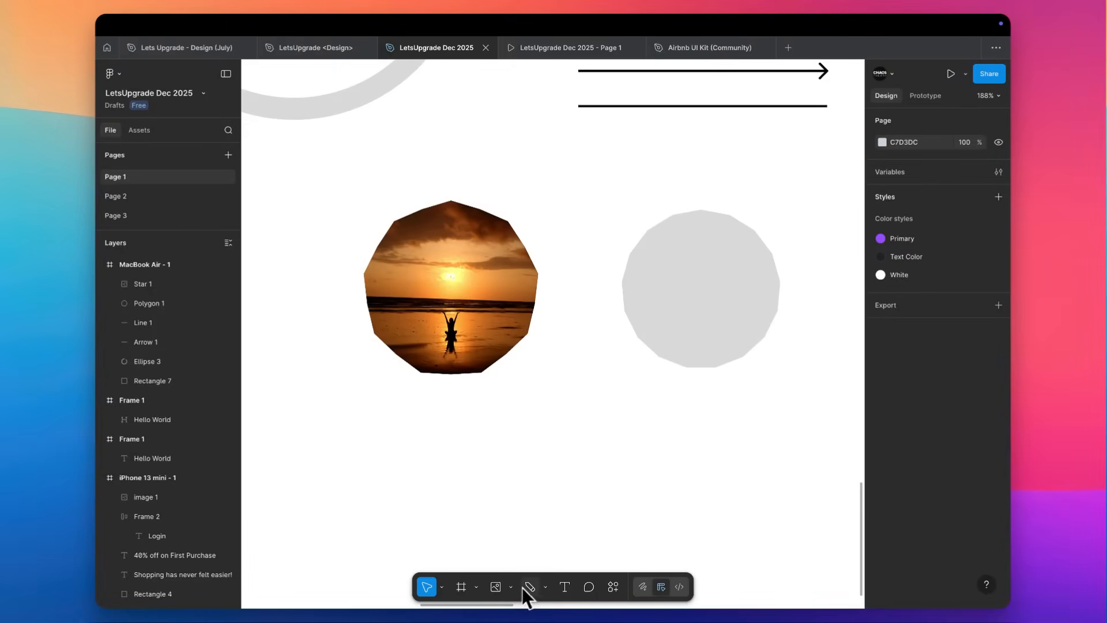
click(545, 587)
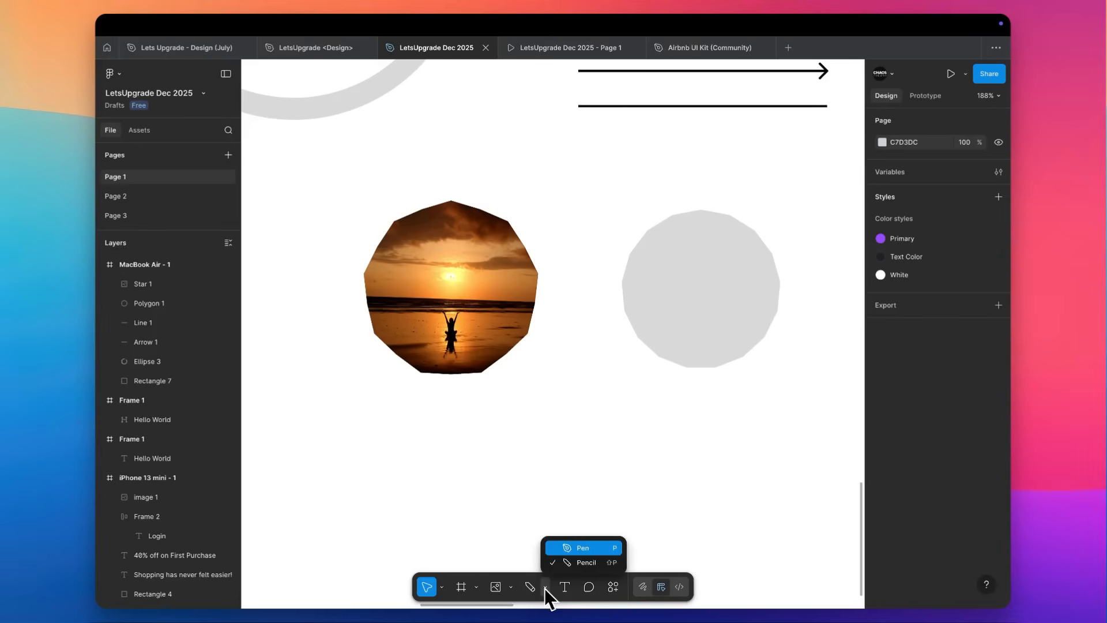
click(568, 548)
scroll(570, 551, down, 1)
scroll(619, 428, up, 7)
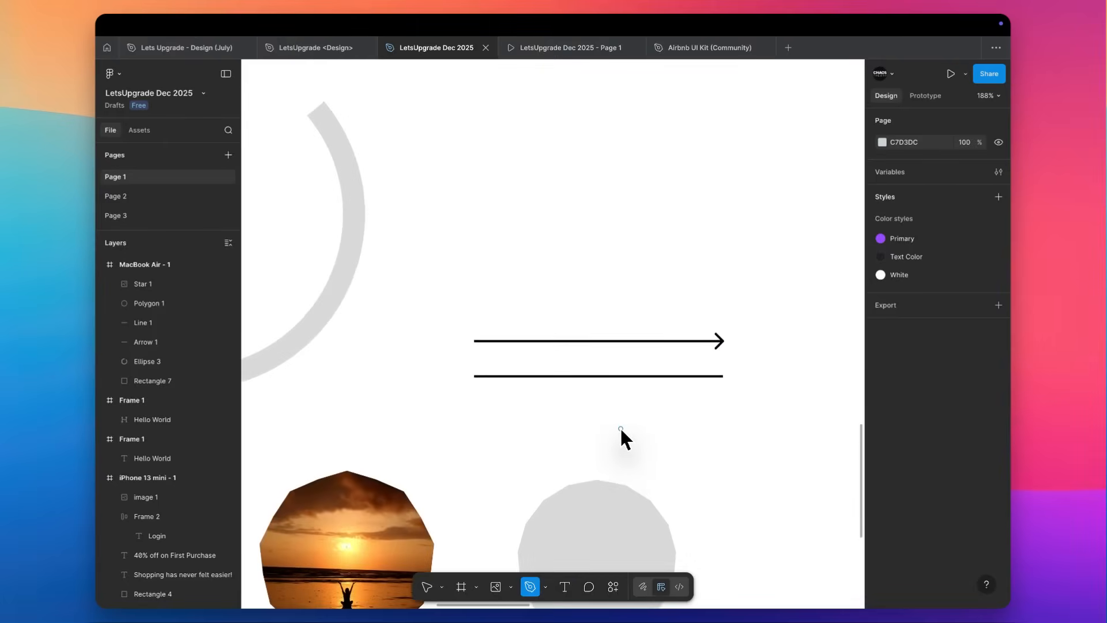
scroll(621, 427, left, 4)
scroll(621, 427, up, 3)
scroll(535, 422, left, 2)
scroll(535, 422, down, 3)
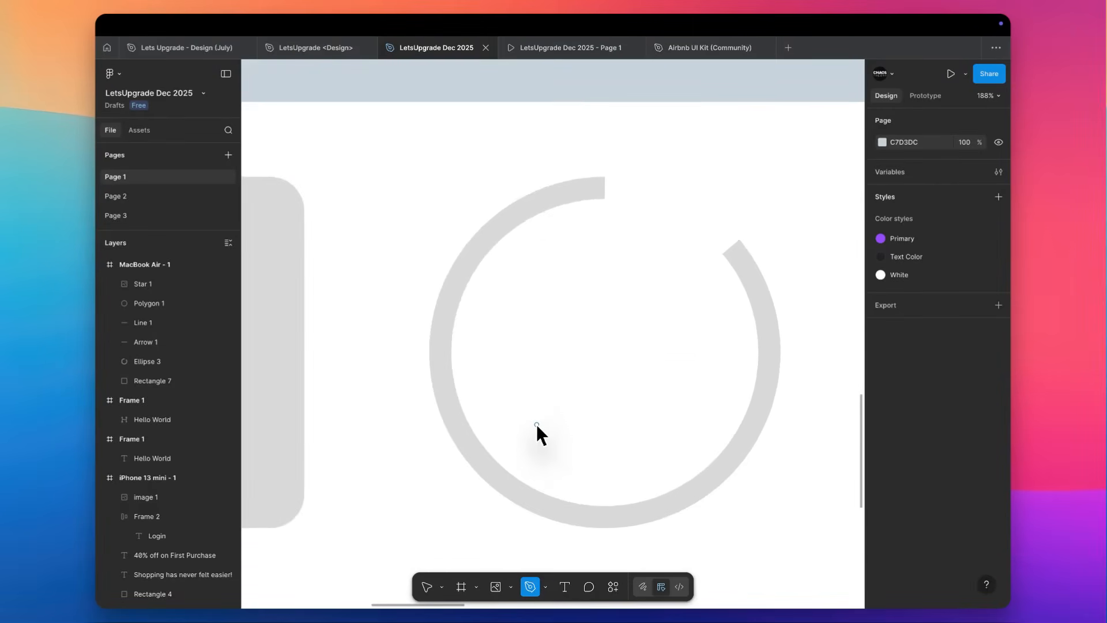
scroll(537, 424, left, 3)
scroll(536, 424, down, 5)
scroll(536, 424, right, 7)
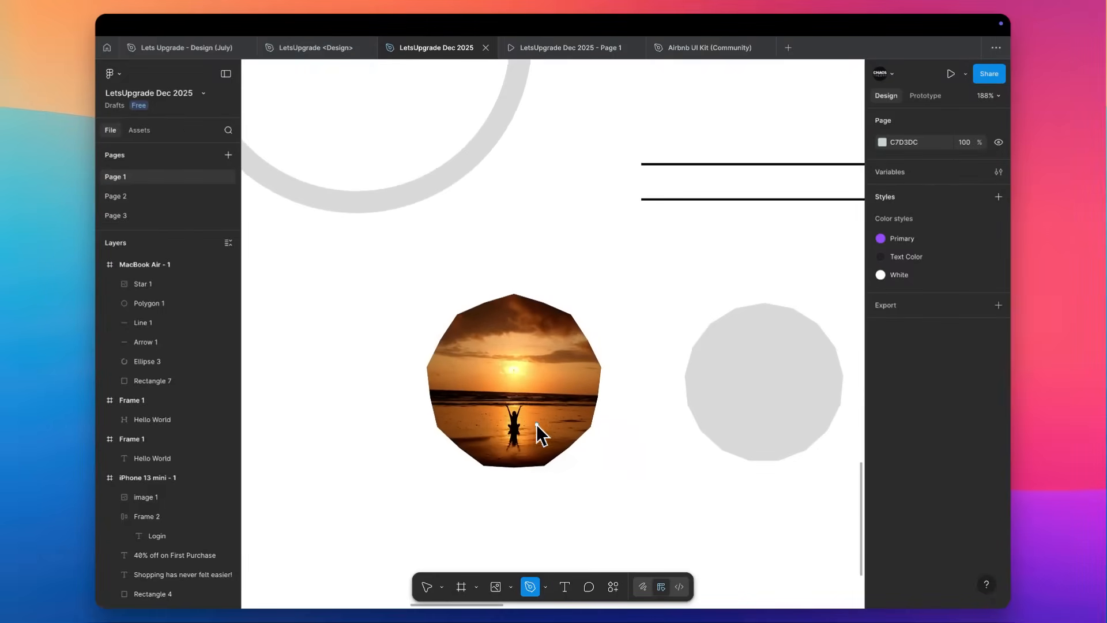
scroll(504, 303, up, 5)
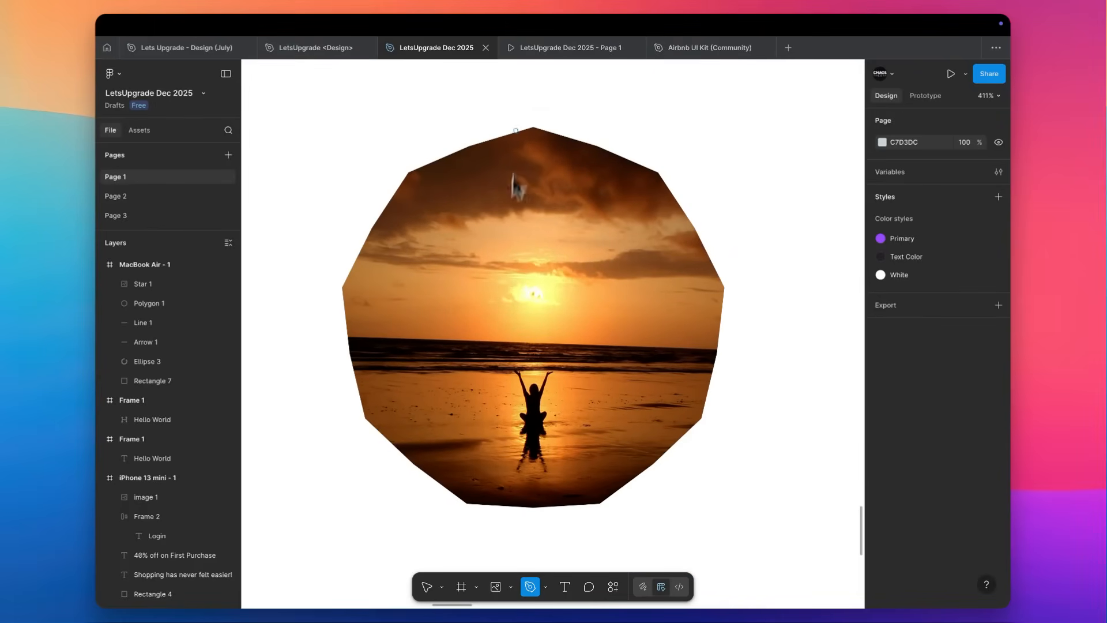
click(534, 128)
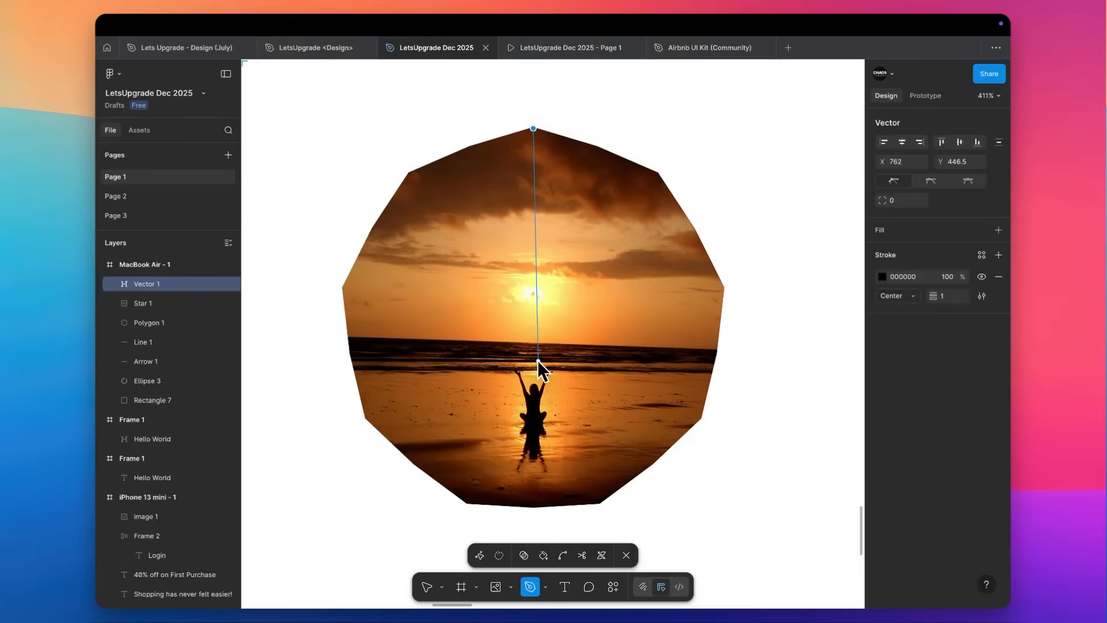
key(Escape)
key(Escape)
Draw a 6 × 6 circle near the middle of the sunset-filled star and centre it on the star horizontally and vertically.
click(535, 309)
scroll(534, 309, up, 4)
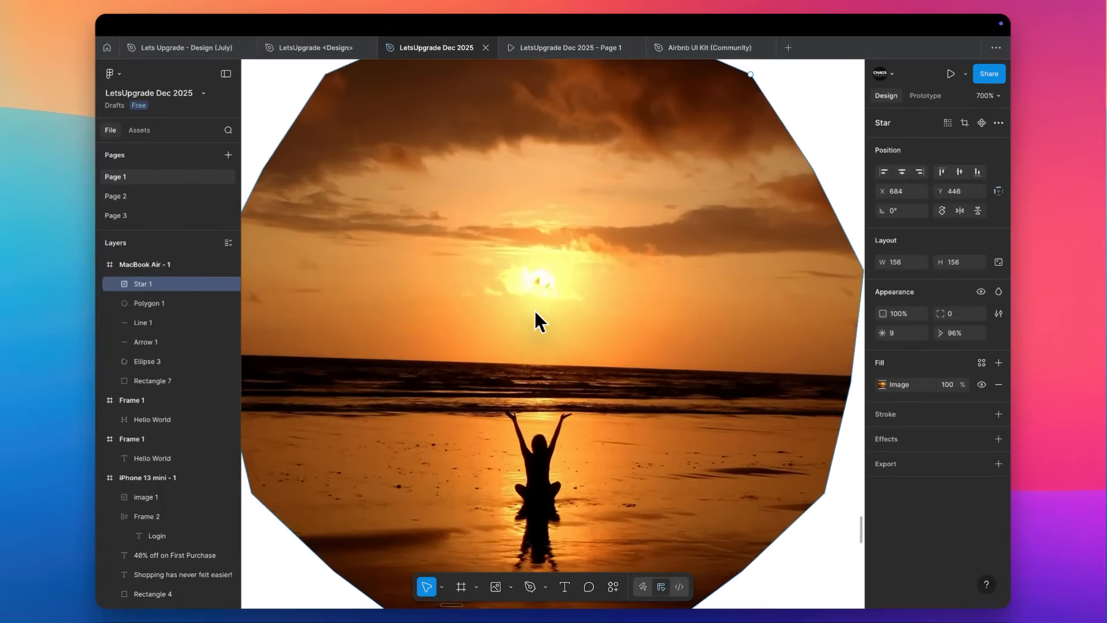
key(o)
drag(529, 306, 554, 332)
shift+click(618, 322)
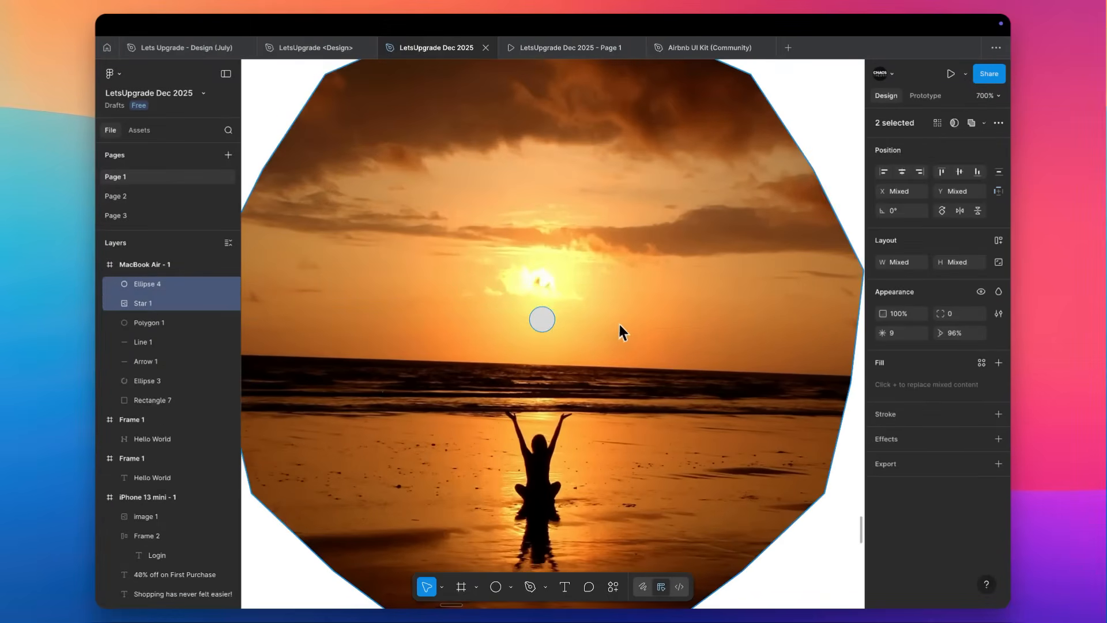
click(903, 172)
click(960, 172)
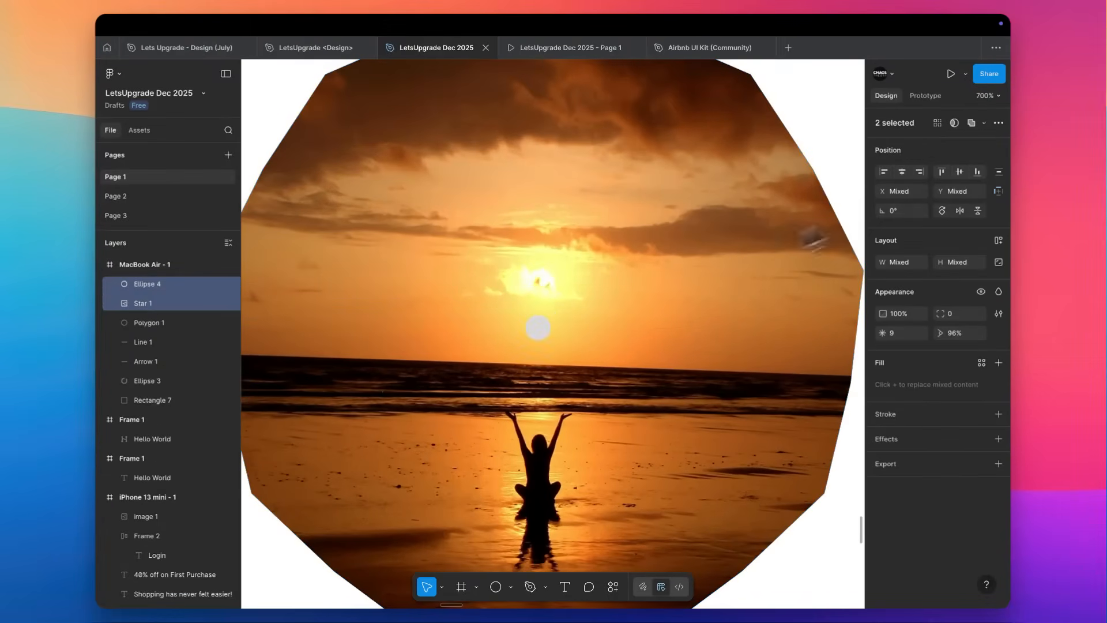
Fill the small circle with white #FFFFFF sampled from the frame's background.
scroll(674, 278, down, 4)
click(606, 304)
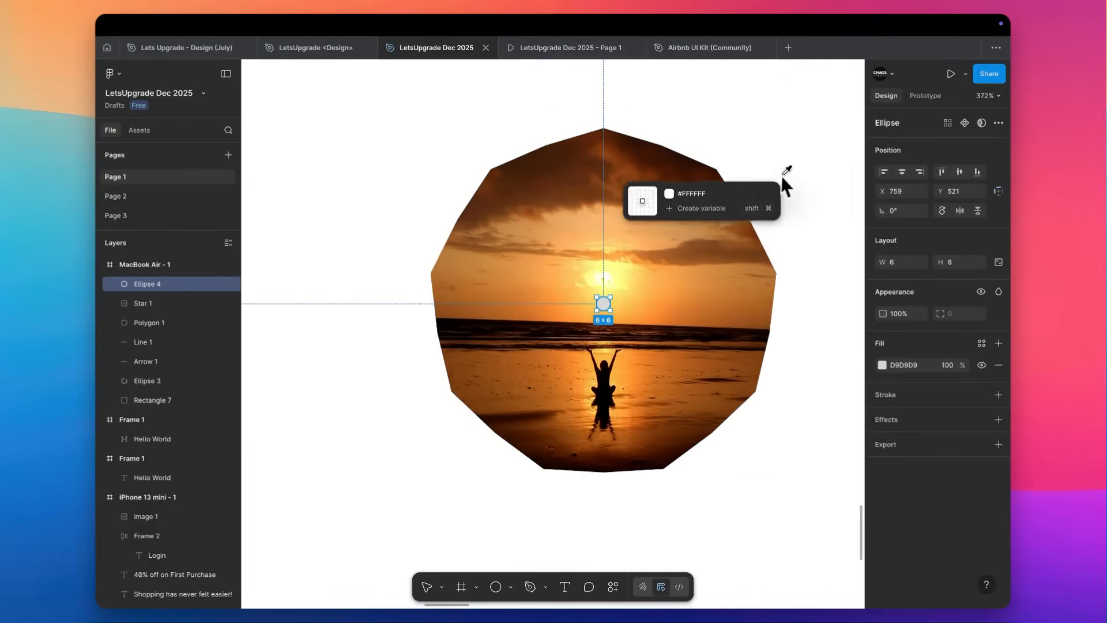
scroll(745, 201, right, 2)
scroll(745, 201, up, 1)
Draw a Pen path from the star's top vertex through the small circle to the right-hand vertex of its bottom edge.
click(553, 169)
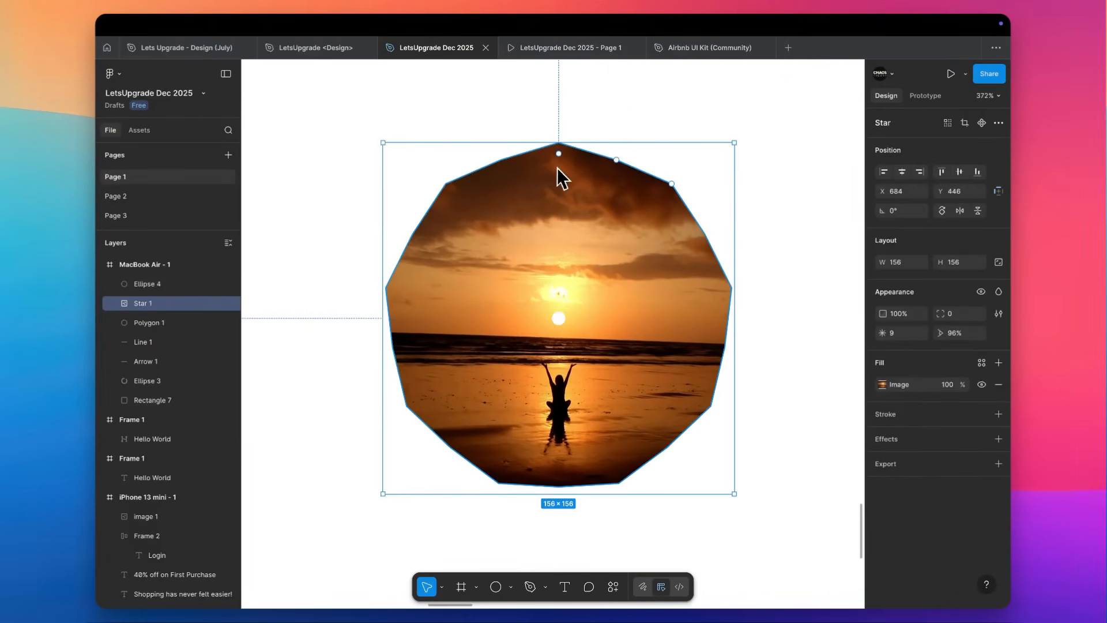
key(p)
click(559, 143)
click(558, 317)
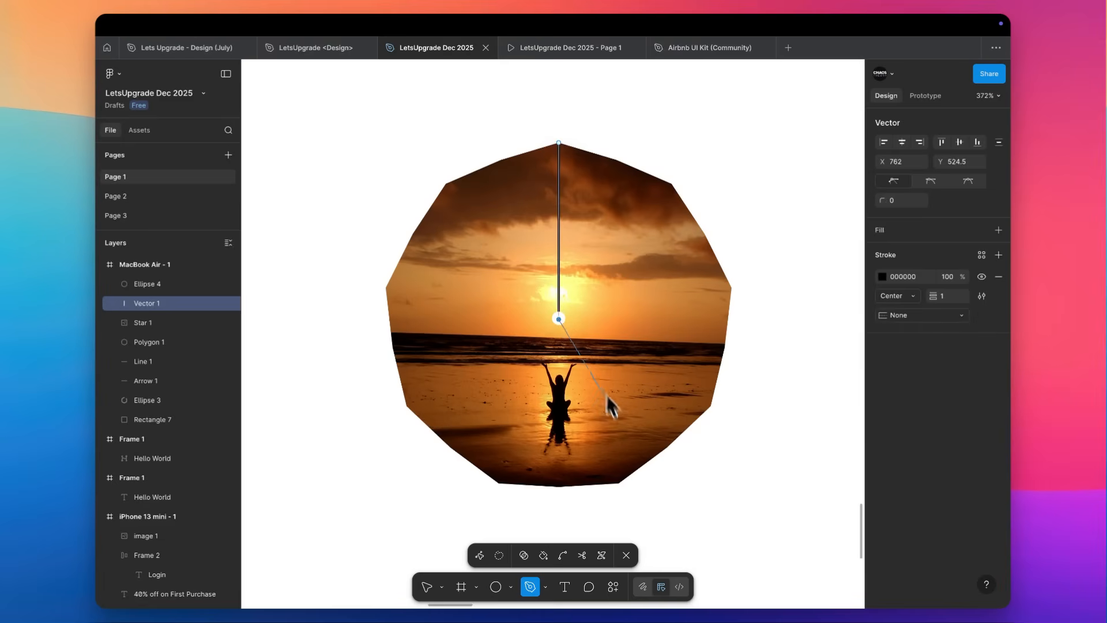
click(619, 483)
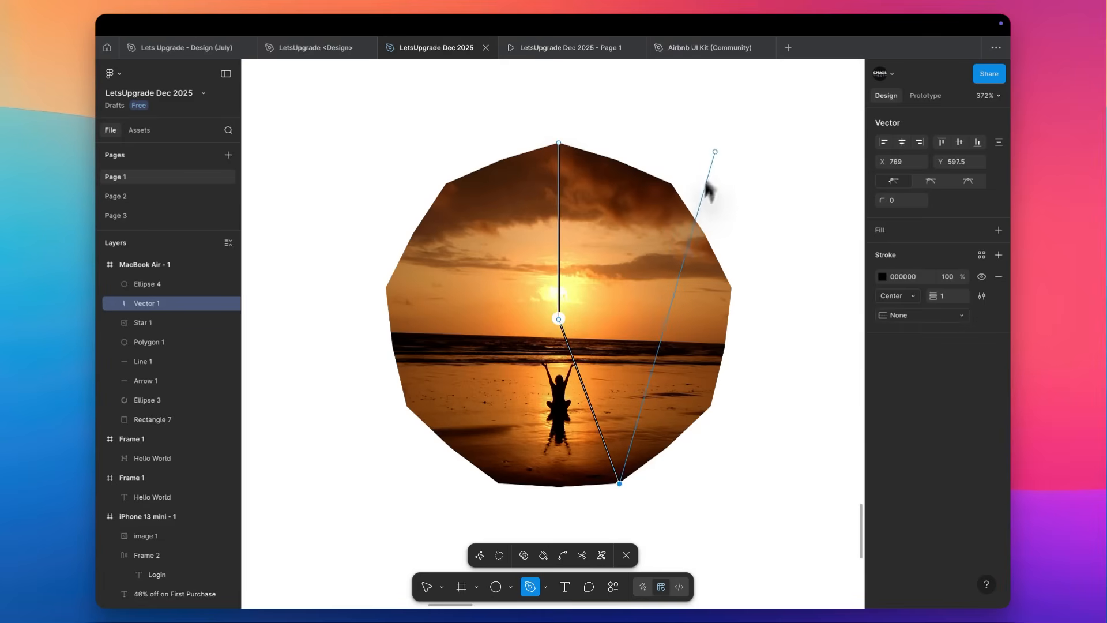
key(Escape)
key(Escape)
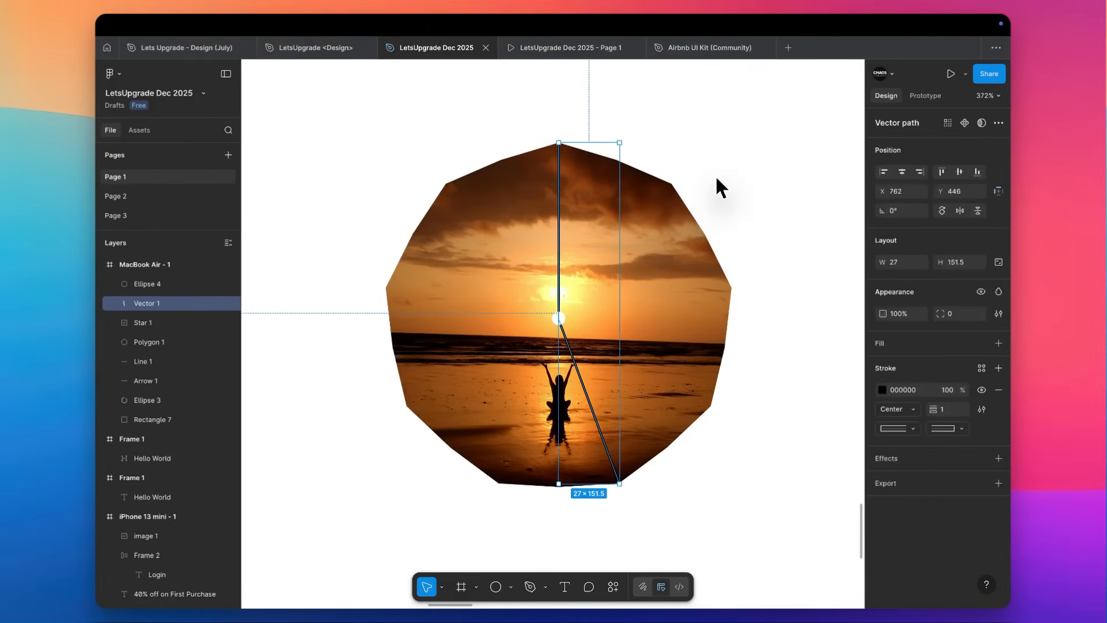
Draw an open Pen path between the star and polygon, about 100 px straight down and diagonally down-right to about X 936, Y 595.
click(724, 174)
scroll(724, 174, right, 3)
key(p)
click(758, 137)
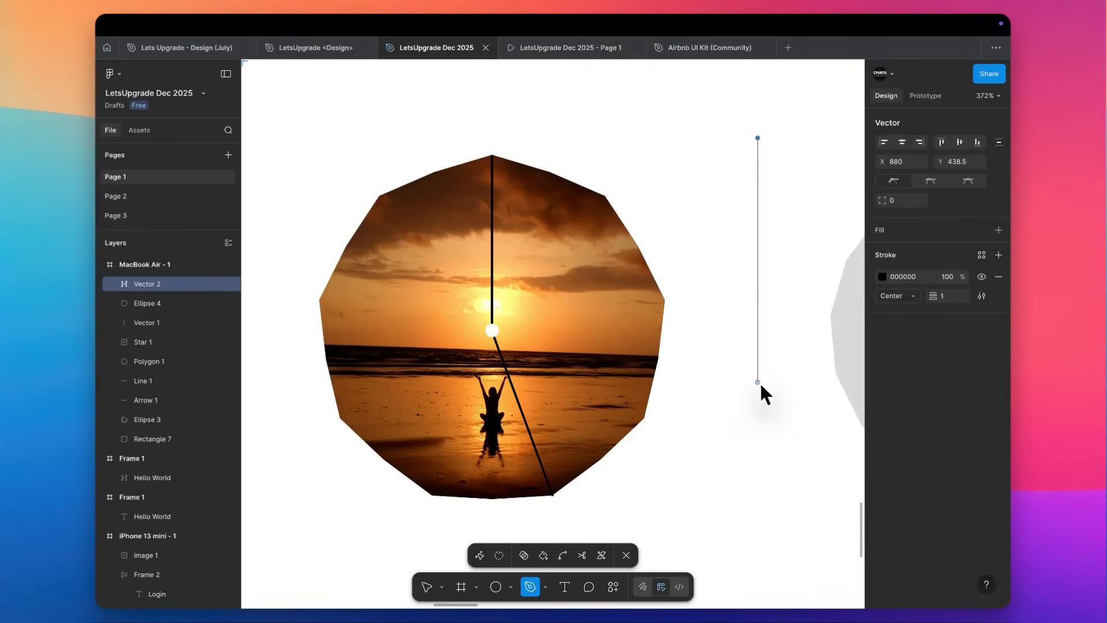
click(758, 365)
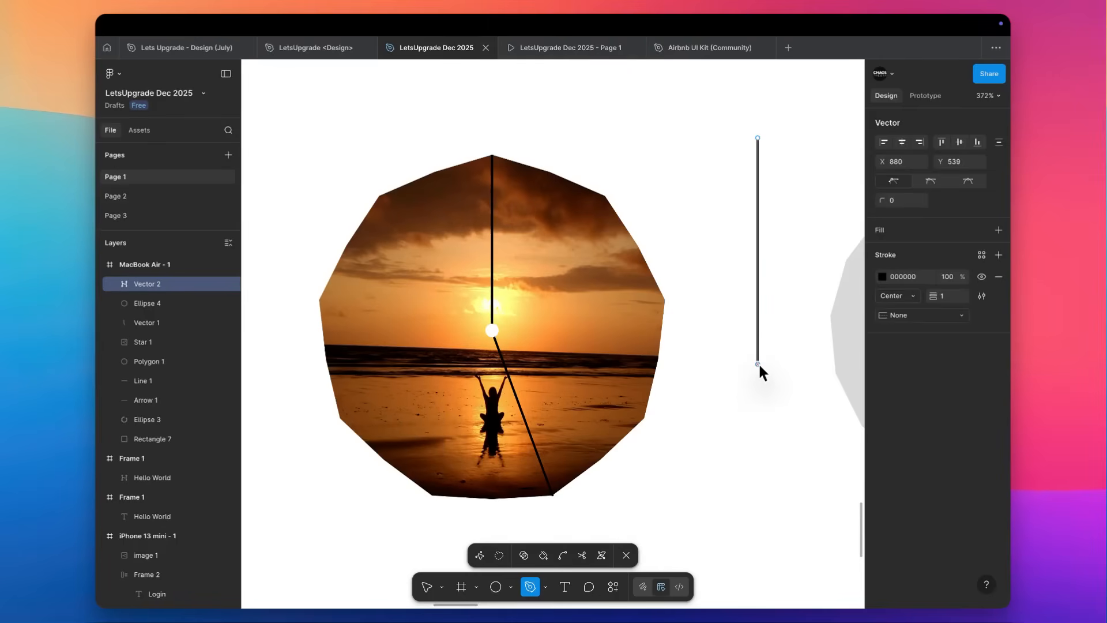
scroll(759, 362, right, 5)
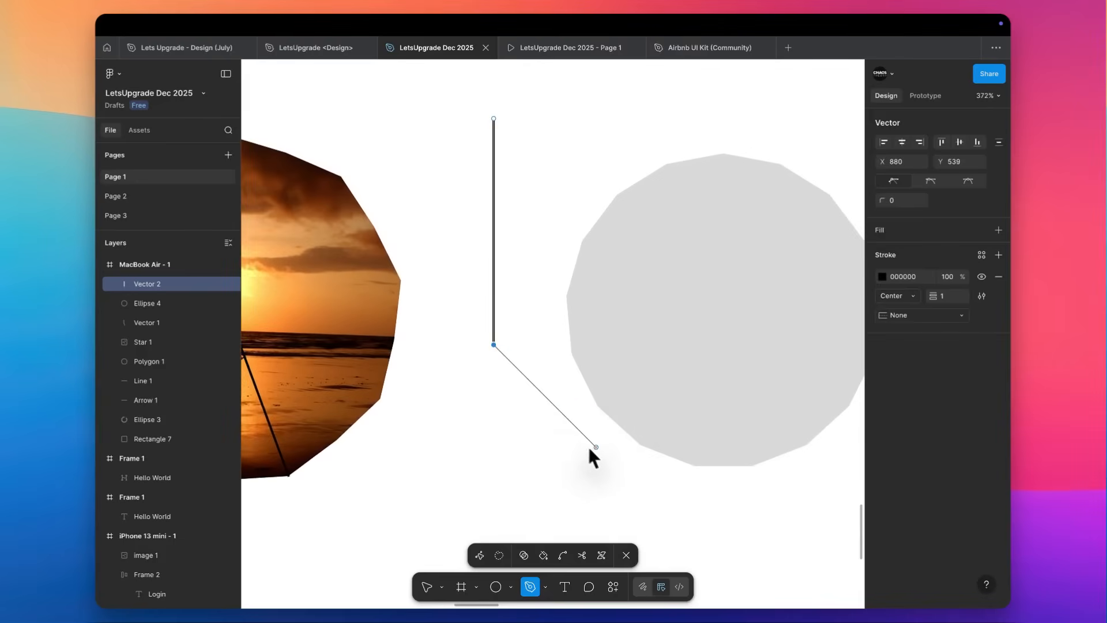
click(620, 470)
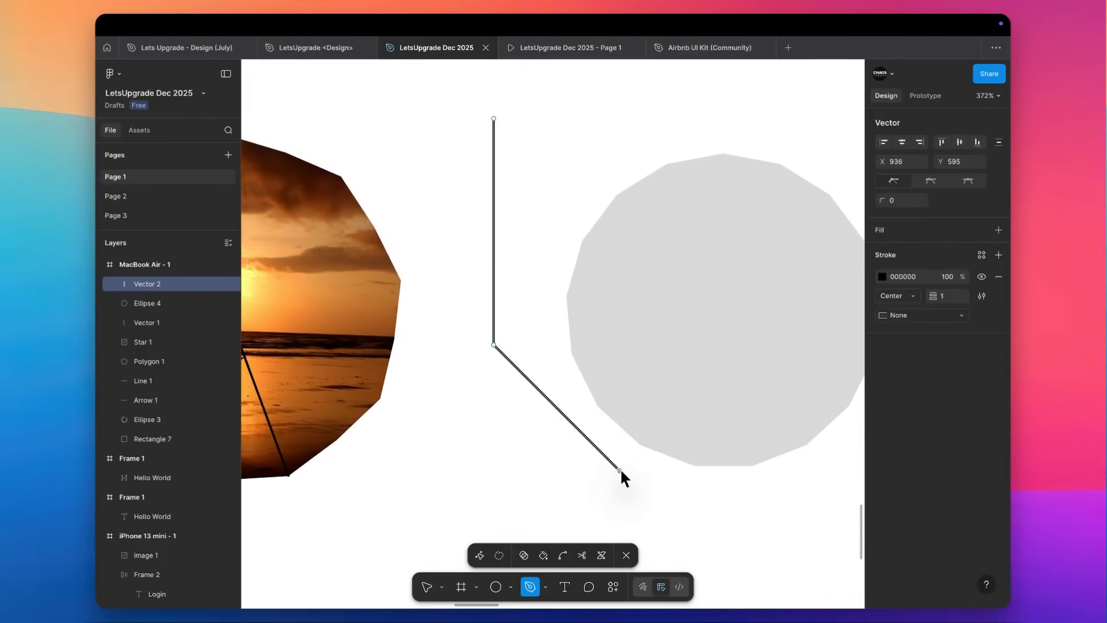
click(493, 344)
scroll(493, 344, left, 5)
scroll(503, 327, left, 3)
key(Escape)
click(476, 303)
key(Escape)
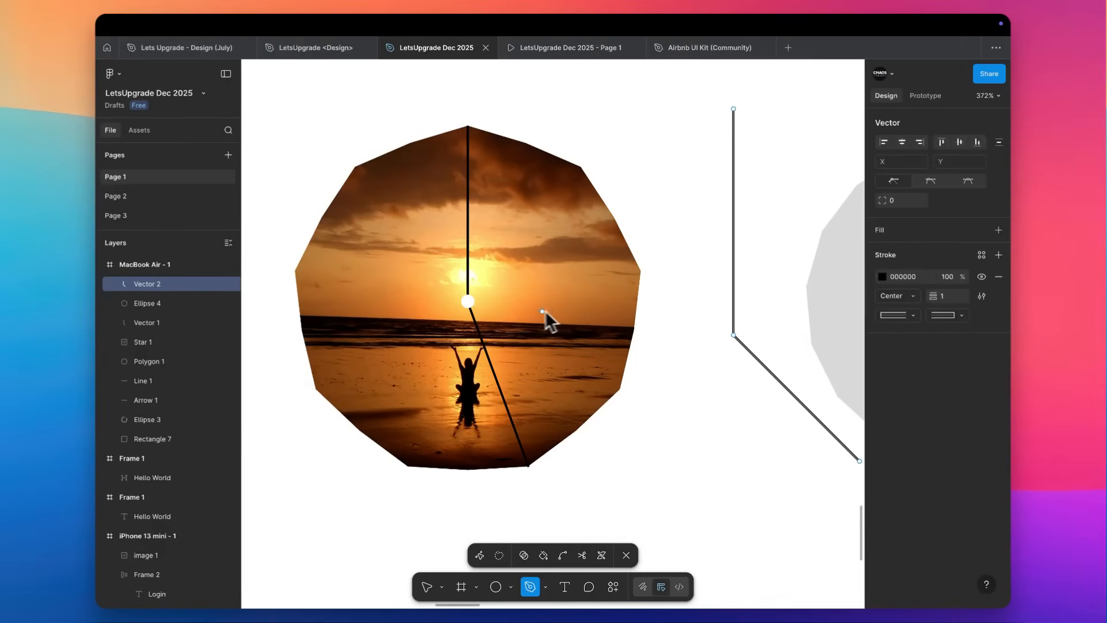
click(468, 301)
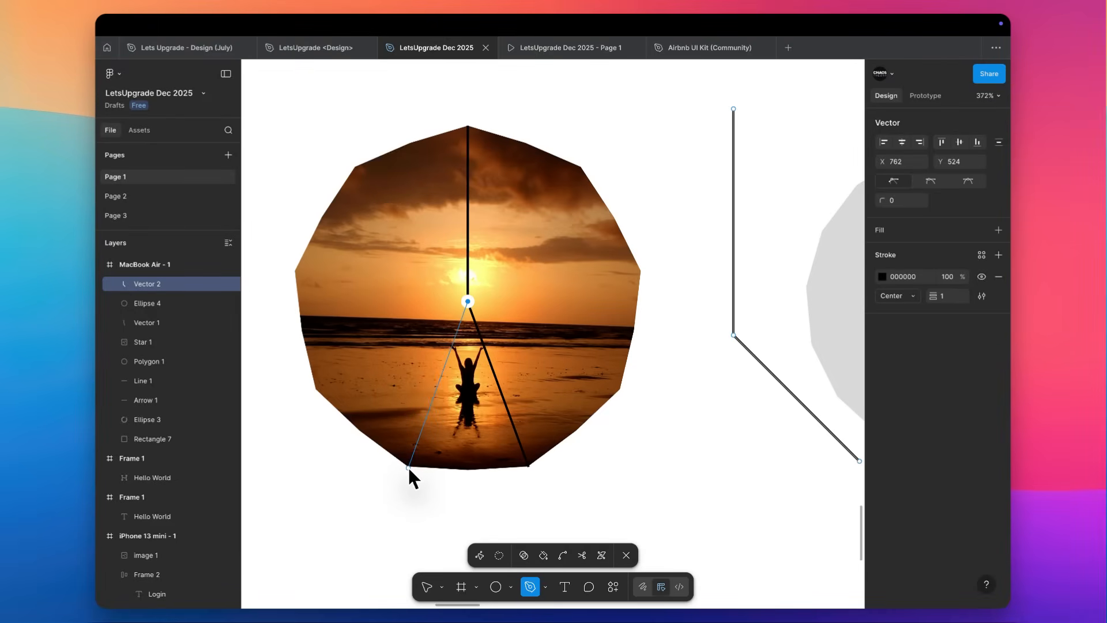
key(Escape)
key(Escape)
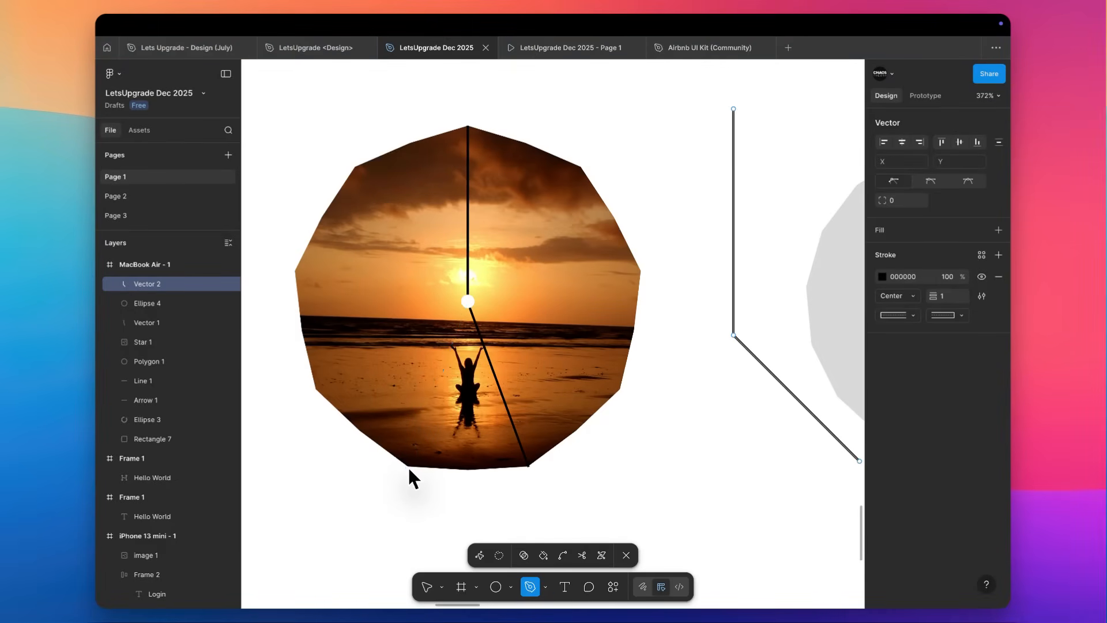
Delete the MacBook Air - 1 frame together with all its practice shapes.
scroll(431, 451, down, 4)
click(567, 222)
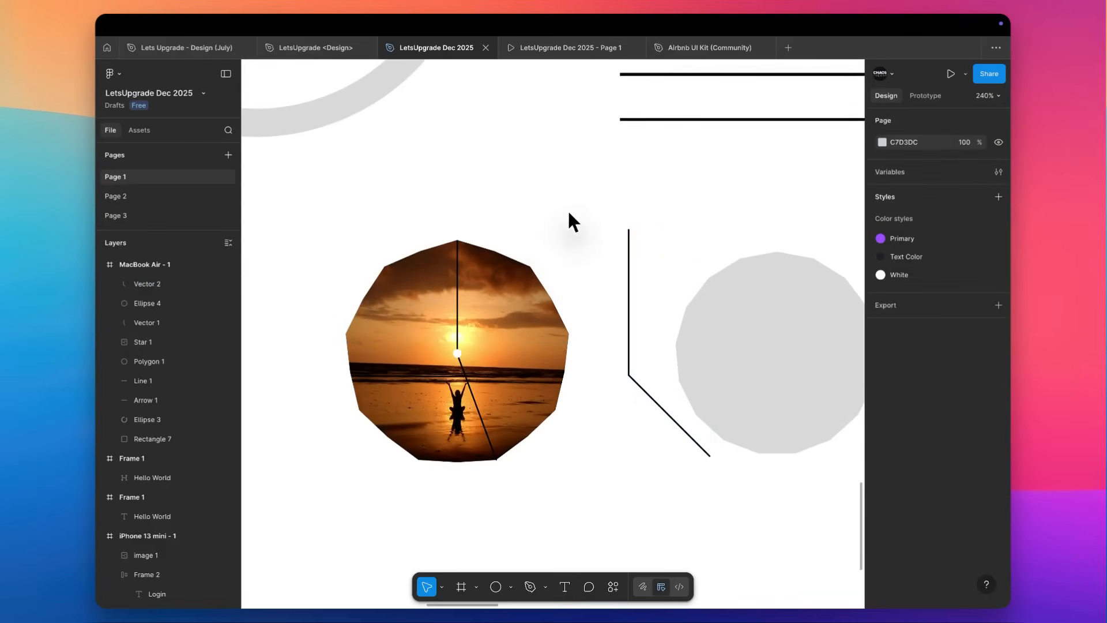
drag(583, 198, 702, 452)
scroll(755, 434, down, 8)
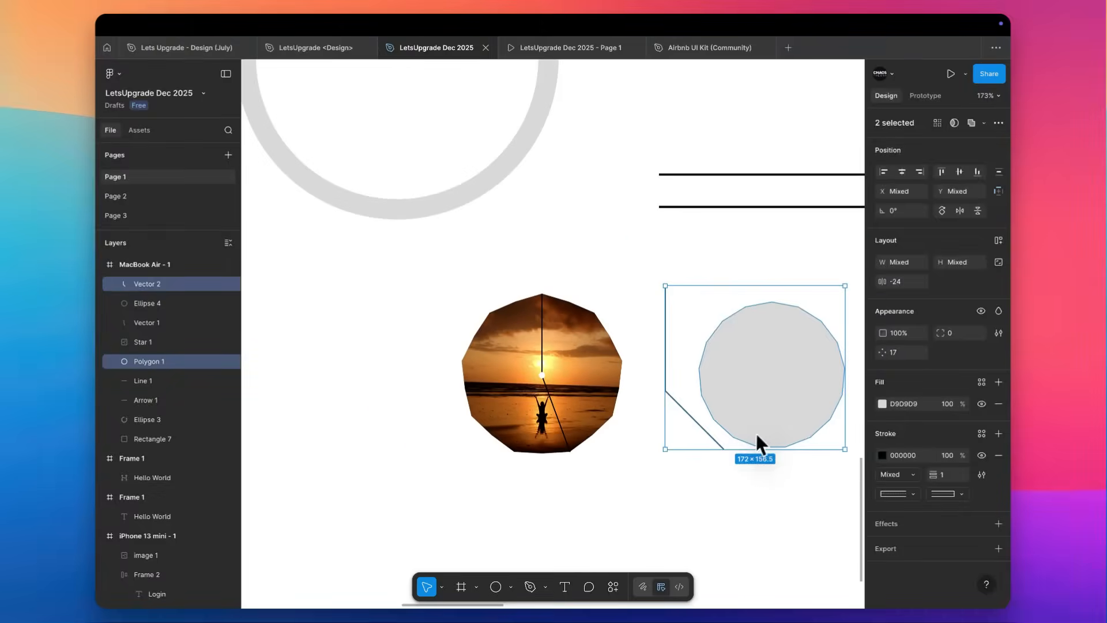
scroll(759, 430, left, 1)
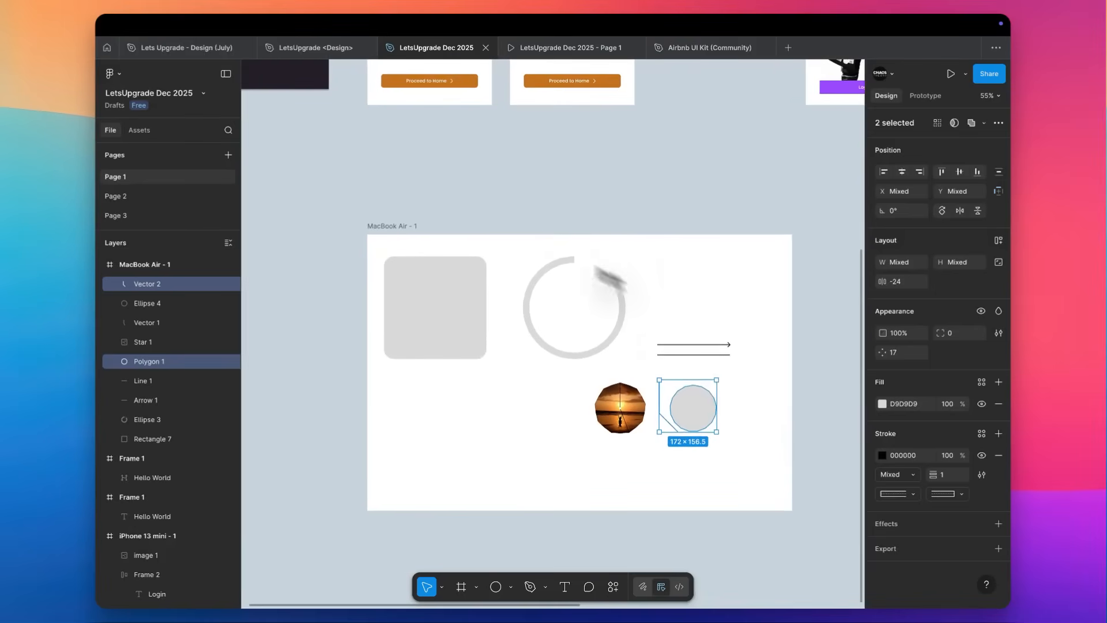
click(404, 223)
key(Delete)
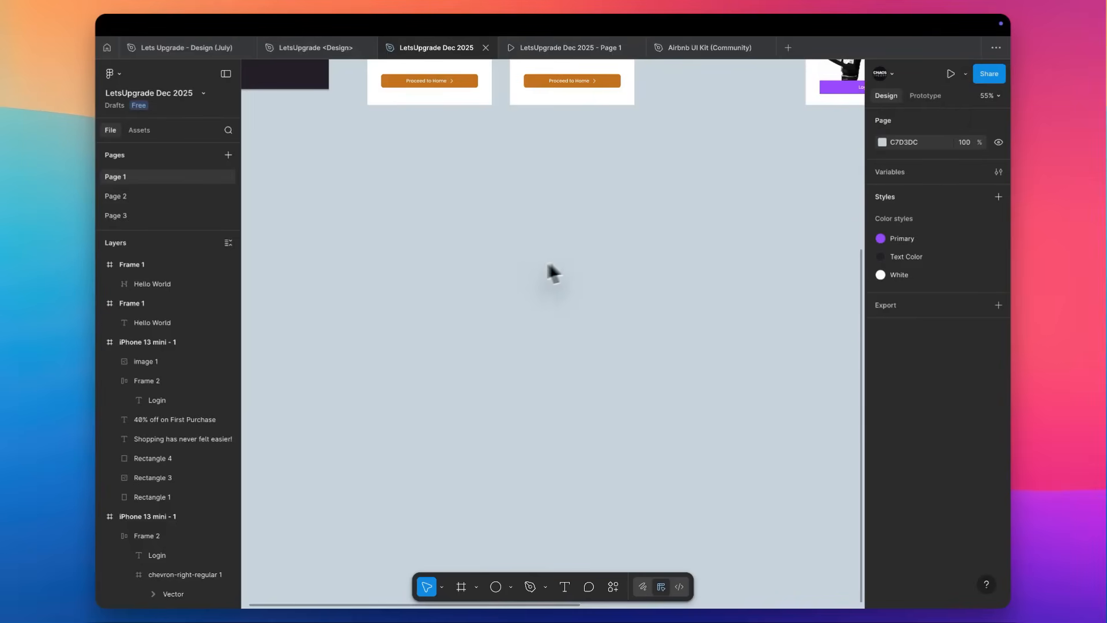
Browse the social media size presets for a new frame, including the Instagram and Dribbble sizes.
key(f)
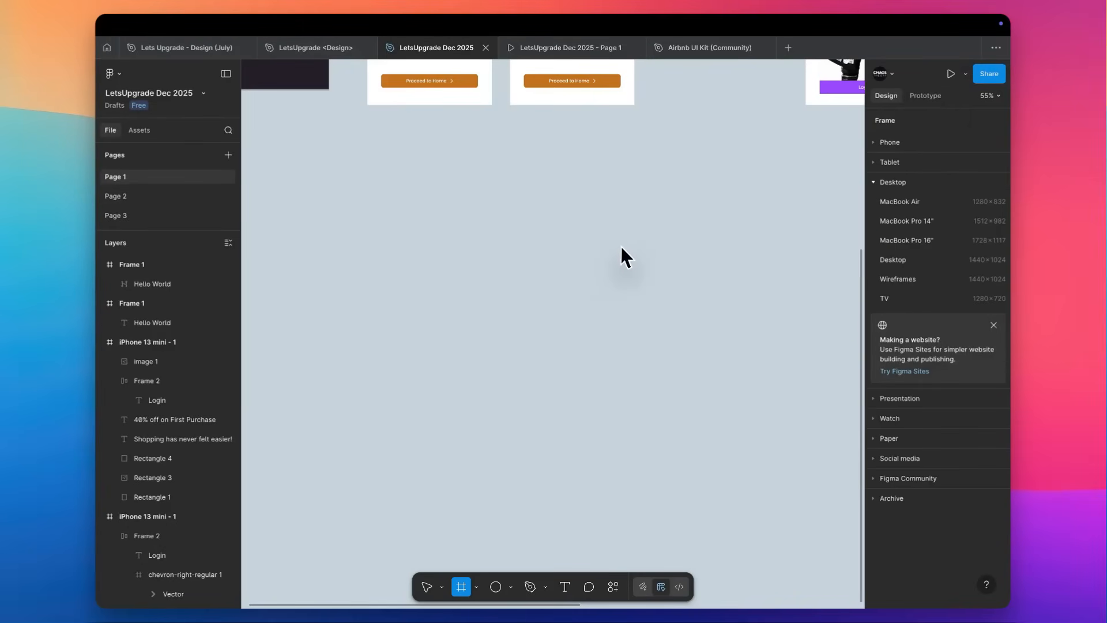
click(875, 458)
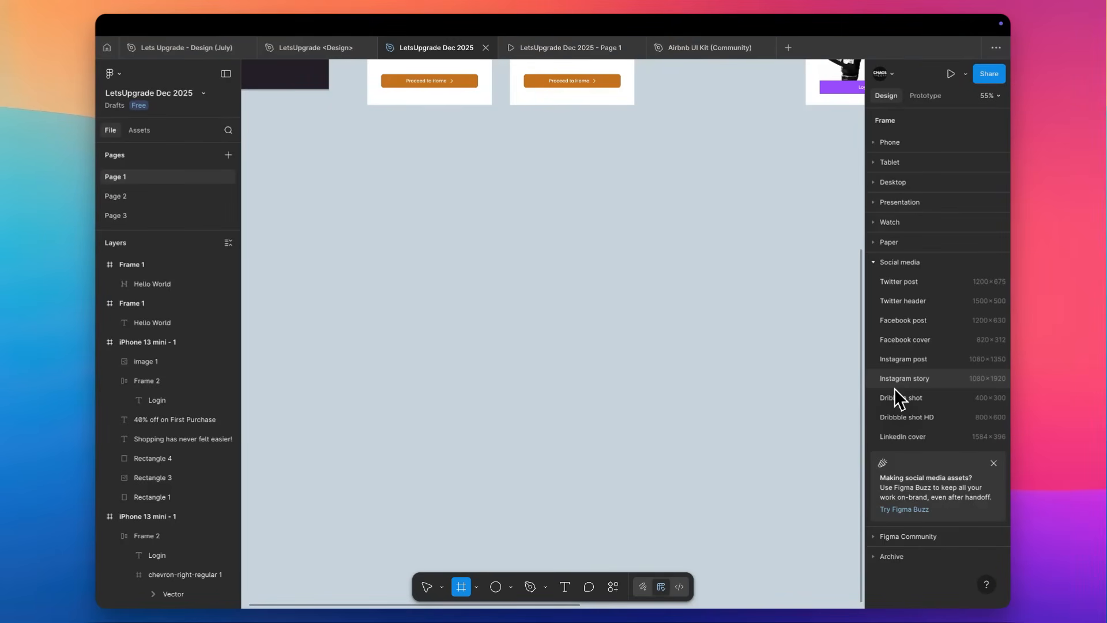
scroll(513, 257, up, 10)
scroll(515, 262, up, 1)
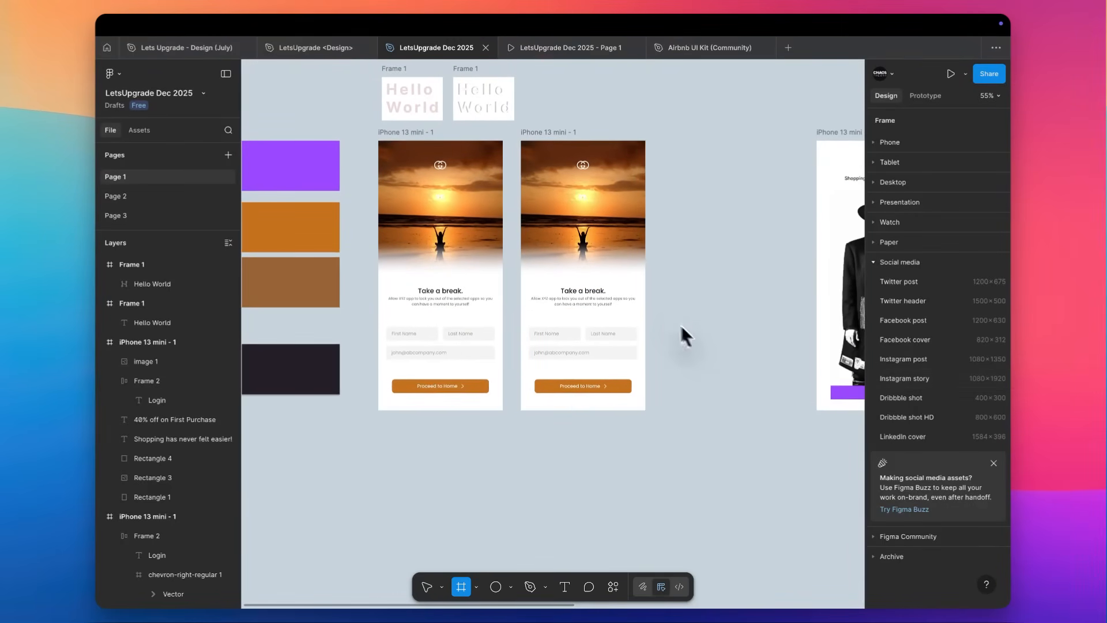
scroll(691, 329, down, 3)
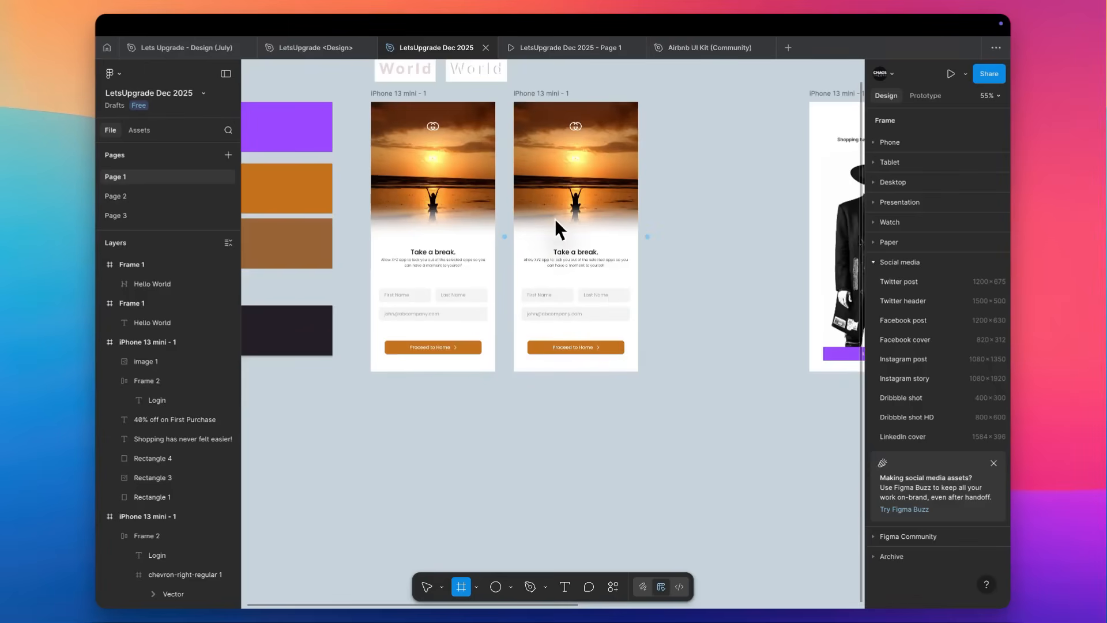
key(v)
Delete both Hello World frames above the sunset screens.
scroll(531, 220, up, 3)
scroll(571, 156, up, 2)
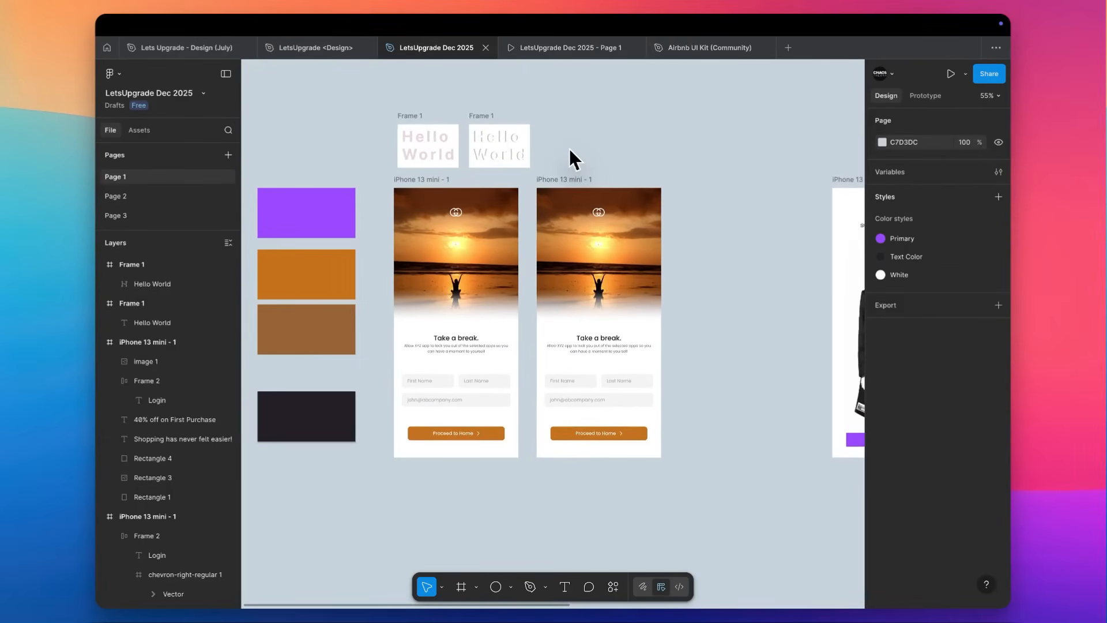
click(444, 129)
shift+click(482, 115)
key(Delete)
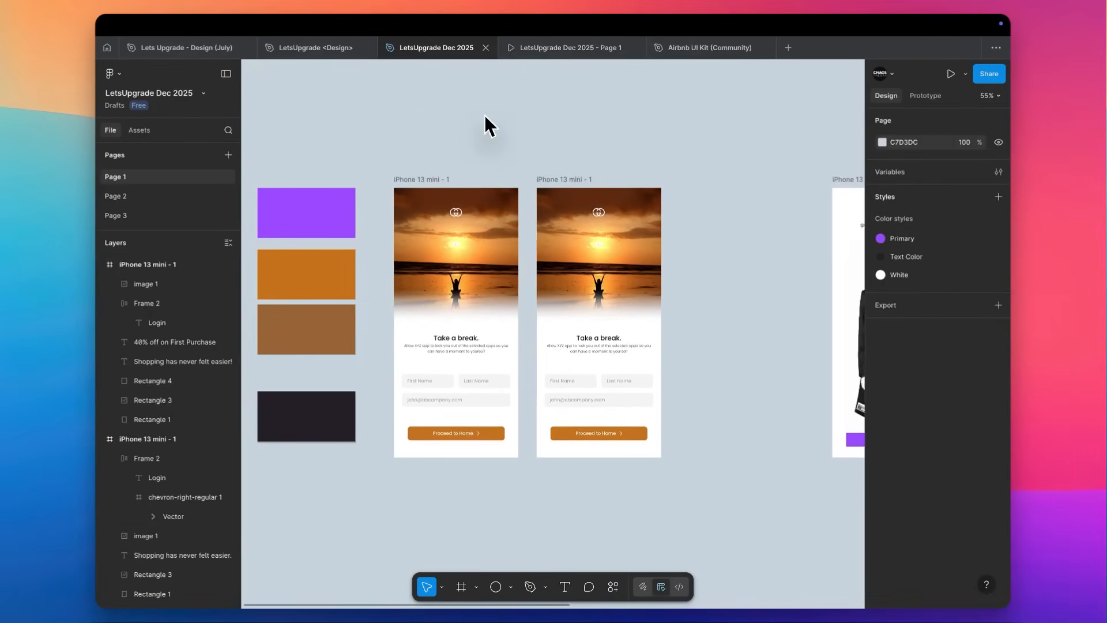
Move both sunset sign-up screens together straight down below the colour swatches to Y 986.
scroll(517, 184, down, 1)
scroll(517, 184, down, 3)
drag(628, 143, 433, 388)
drag(490, 207, 501, 482)
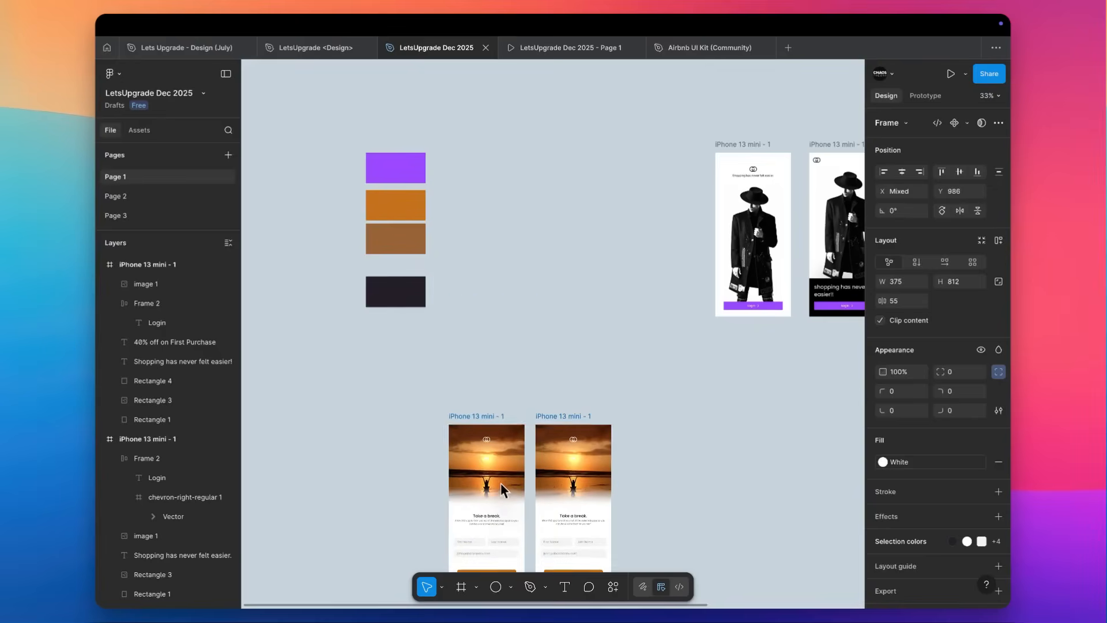
scroll(500, 480, down, 3)
scroll(500, 480, up, 5)
scroll(500, 480, up, 2)
click(350, 247)
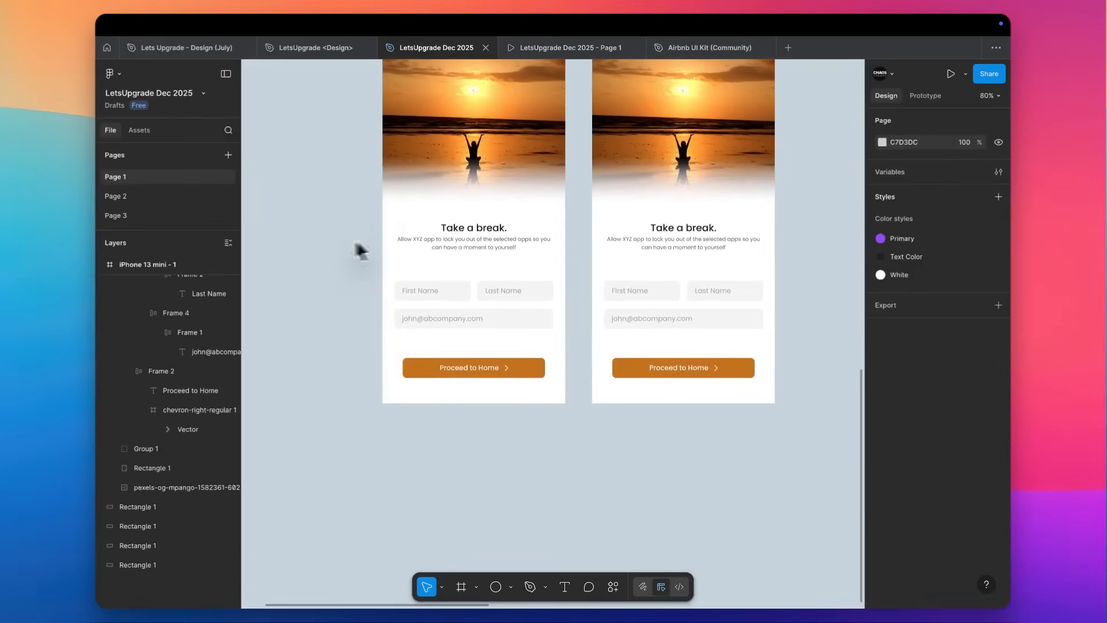
Try to set the item gap of the left sunset screen's Proceed to Home button to Auto.
scroll(546, 265, up, 2)
scroll(546, 265, up, 1)
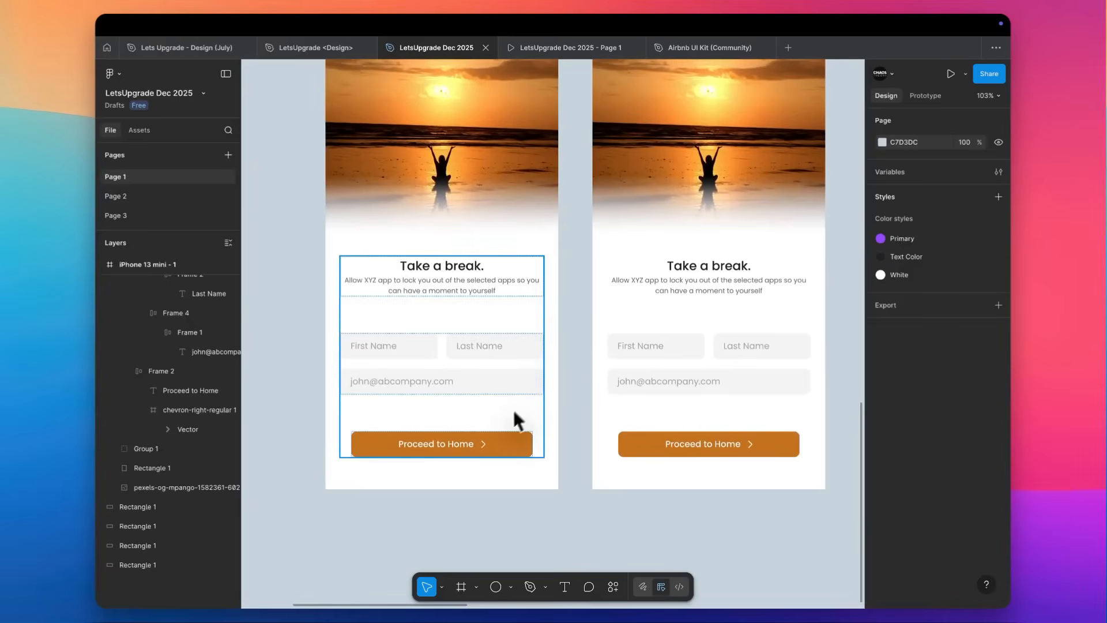
click(495, 385)
click(496, 449)
scroll(495, 448, down, 3)
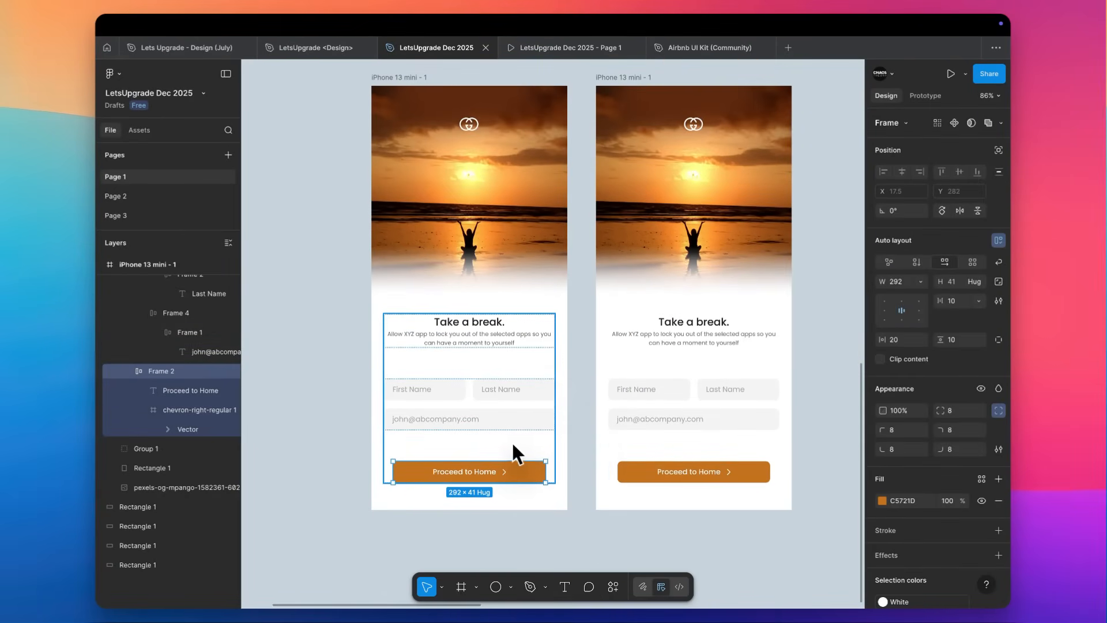
scroll(404, 404, up, 3)
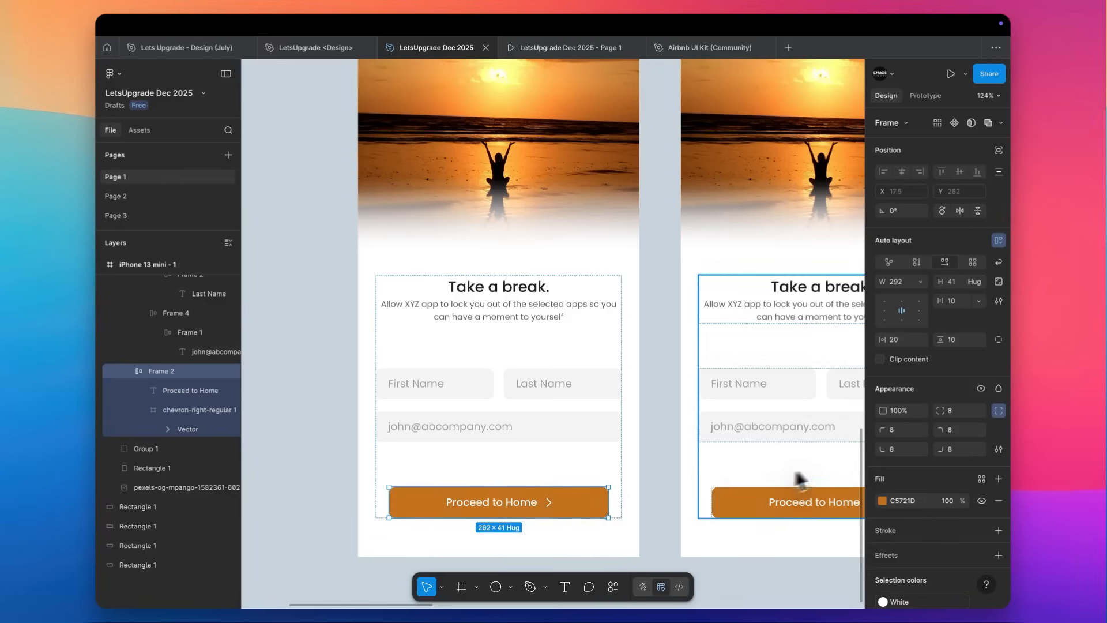
click(979, 301)
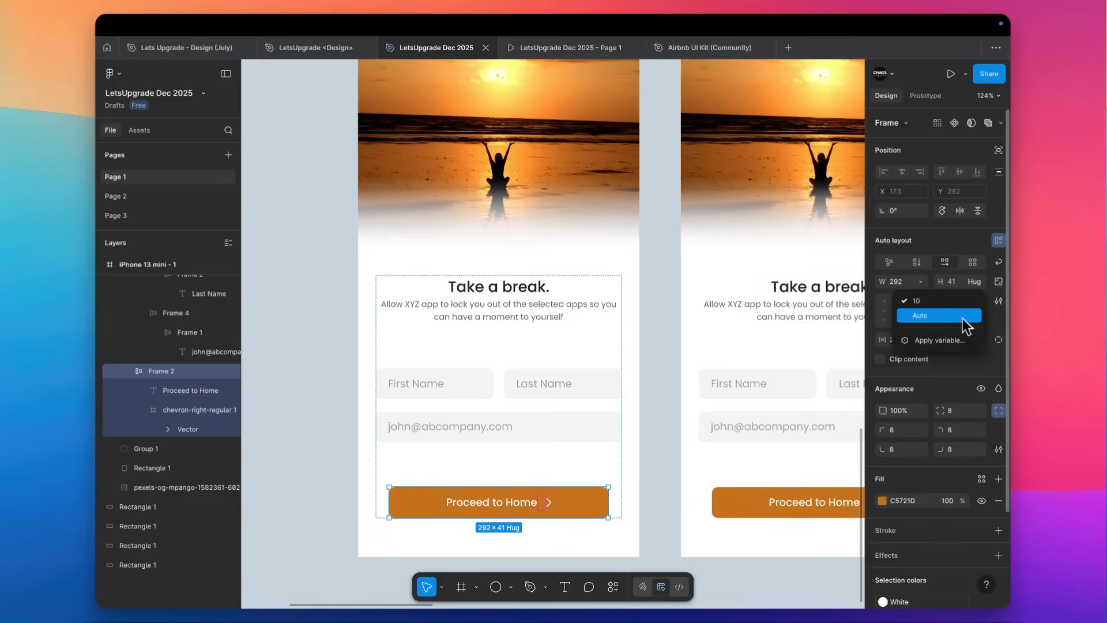
click(963, 319)
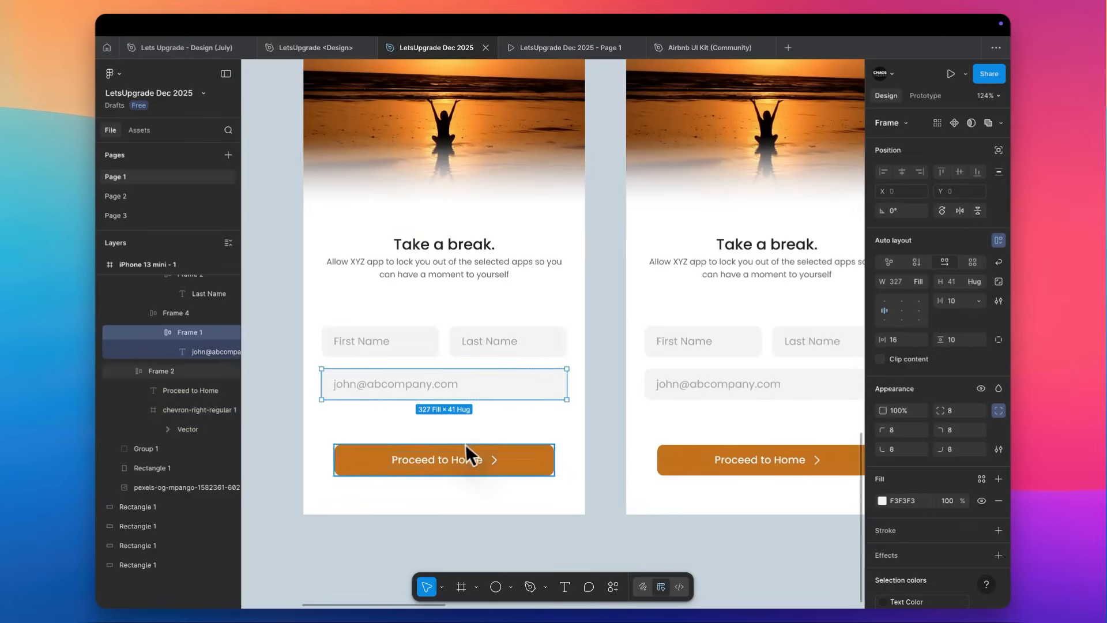
Delete the chevron icon from the Proceed to Home button on both sunset screens.
super+click(470, 461)
click(496, 462)
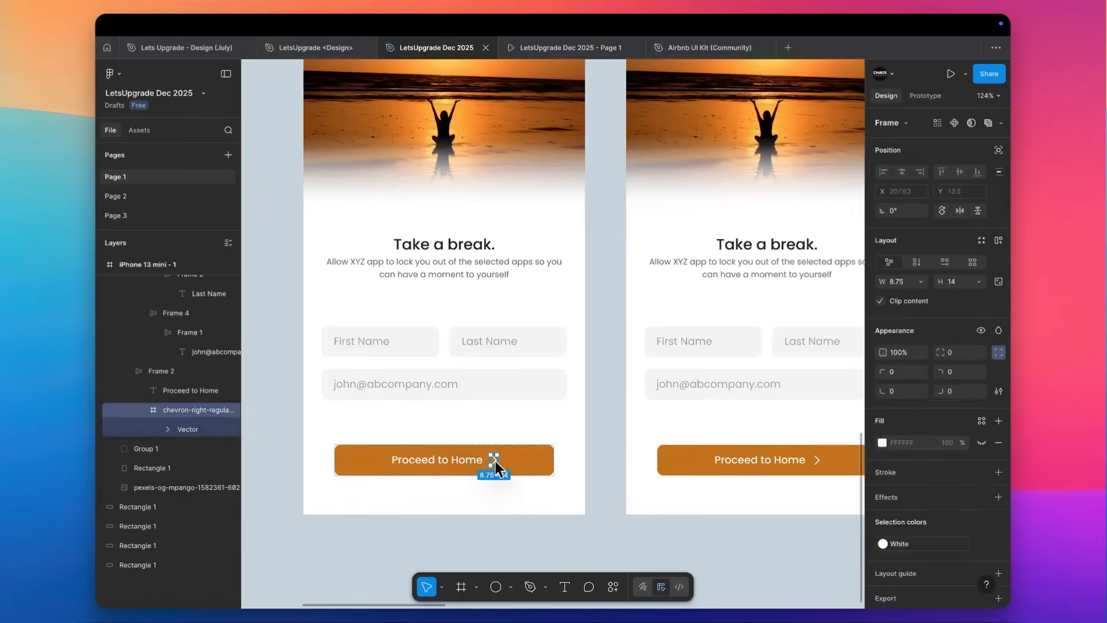
key(BackSpace)
super+click(770, 460)
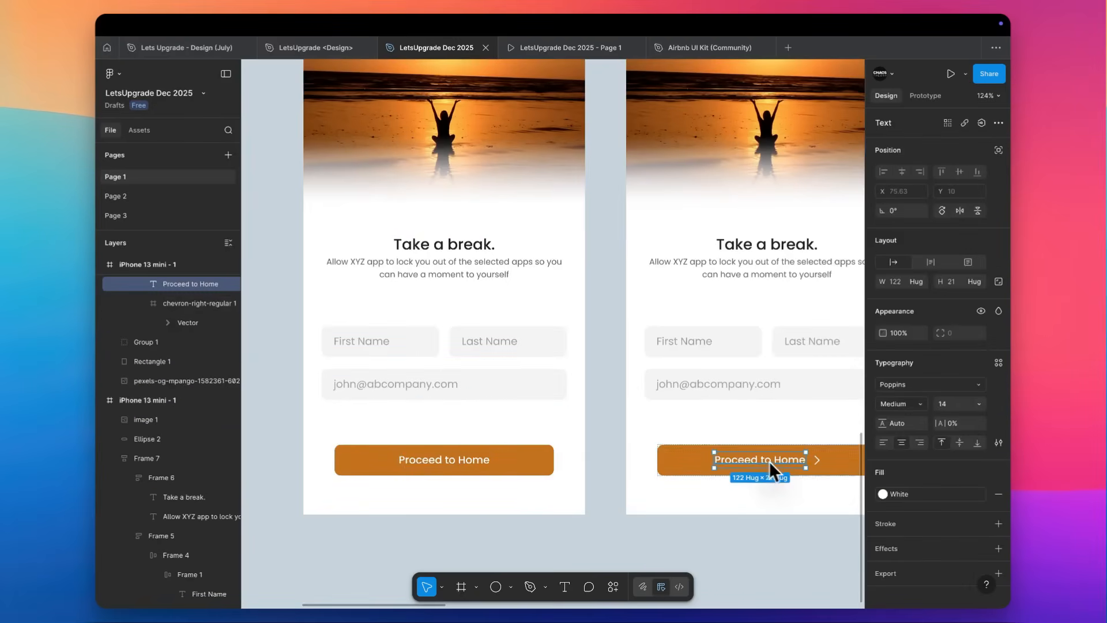
click(819, 461)
key(BackSpace)
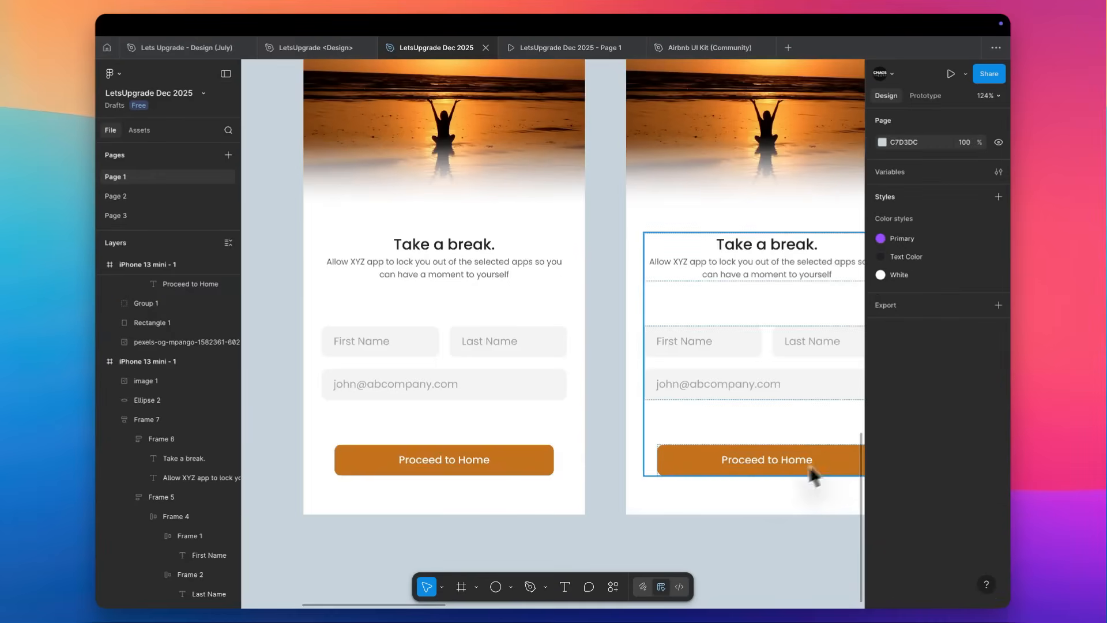
Change the button label on both sunset screens to "Sign Up", copying the text from the left screen to the right one.
super+double_click(454, 459)
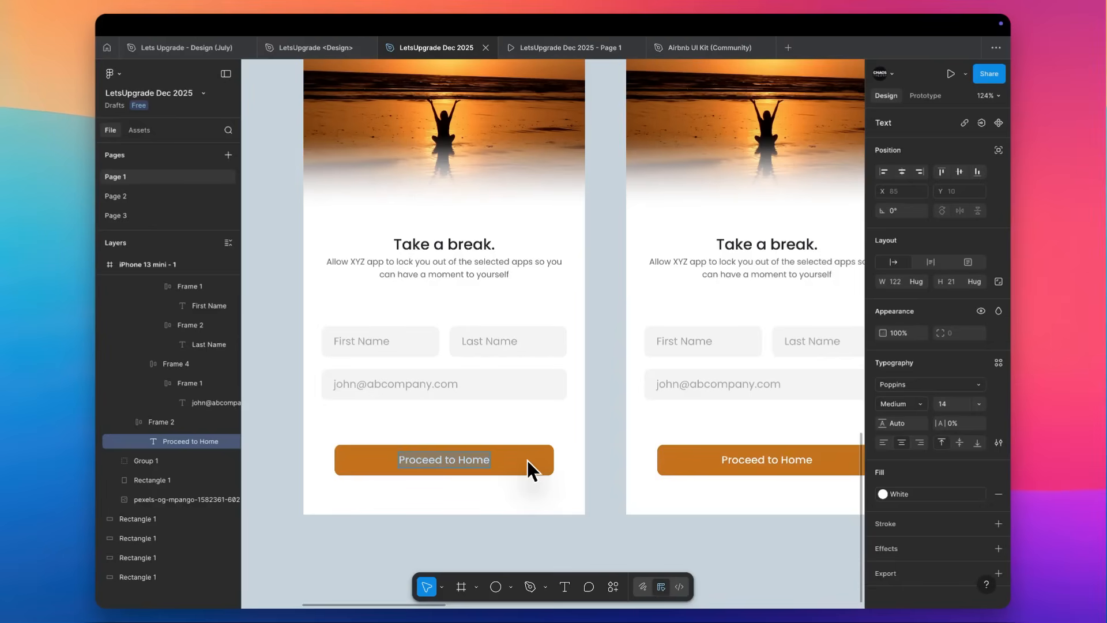
click(588, 441)
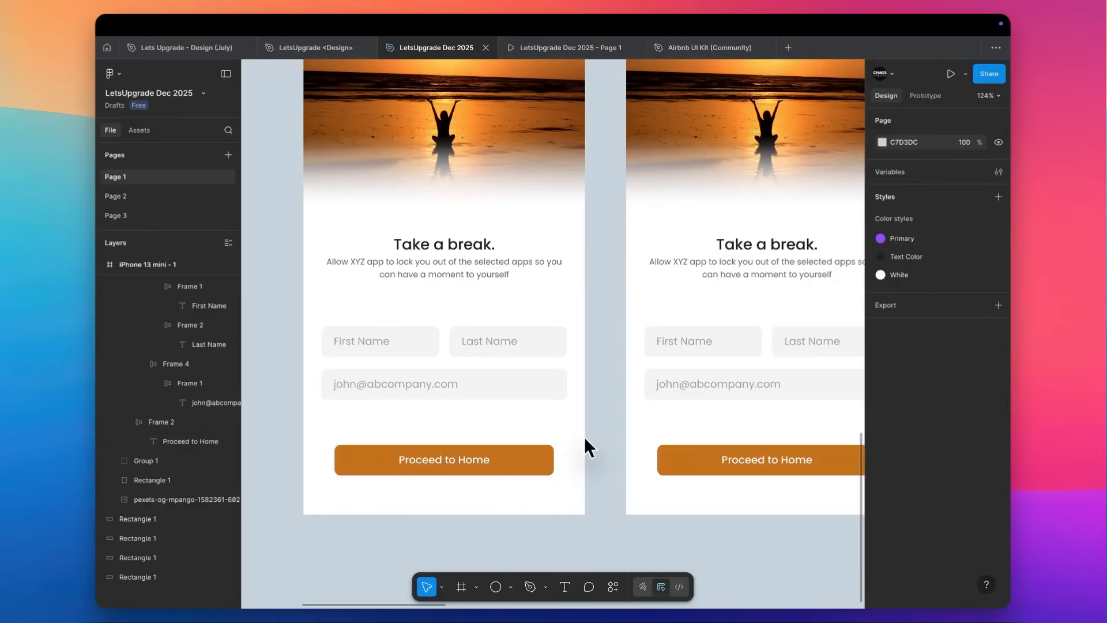
super+double_click(481, 458)
text(Sign Up)
key(super+a)
key(super+c)
super+double_click(786, 460)
key(super+v)
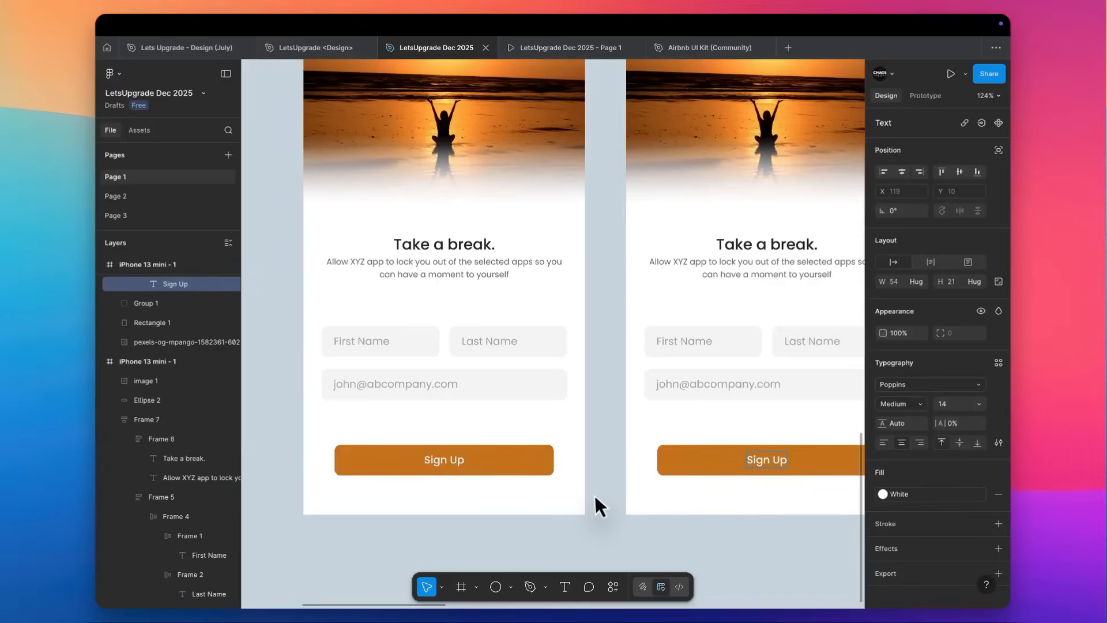
click(600, 489)
Examine the form fields and Sign Up buttons of both sunset screens.
scroll(601, 490, right, 2)
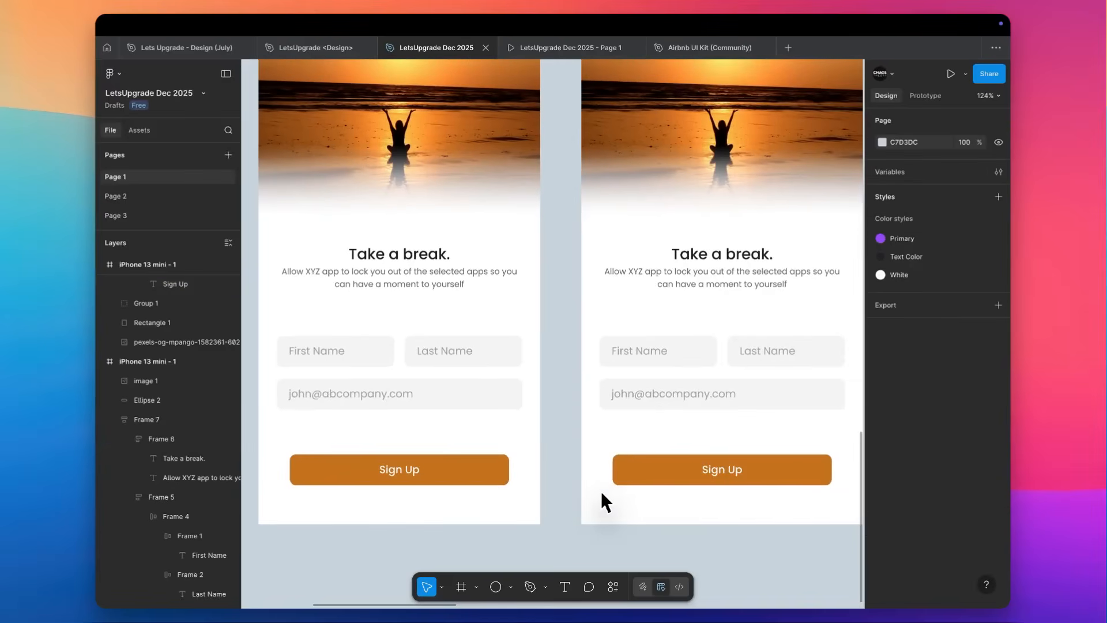
click(351, 396)
click(564, 390)
scroll(564, 390, down, 5)
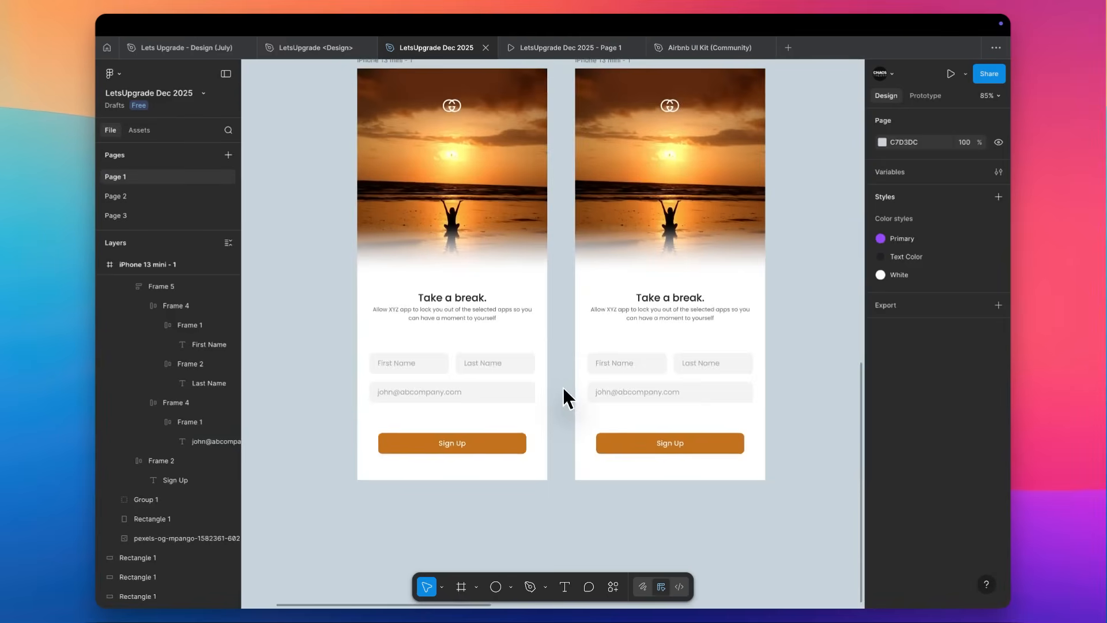
scroll(564, 390, down, 1)
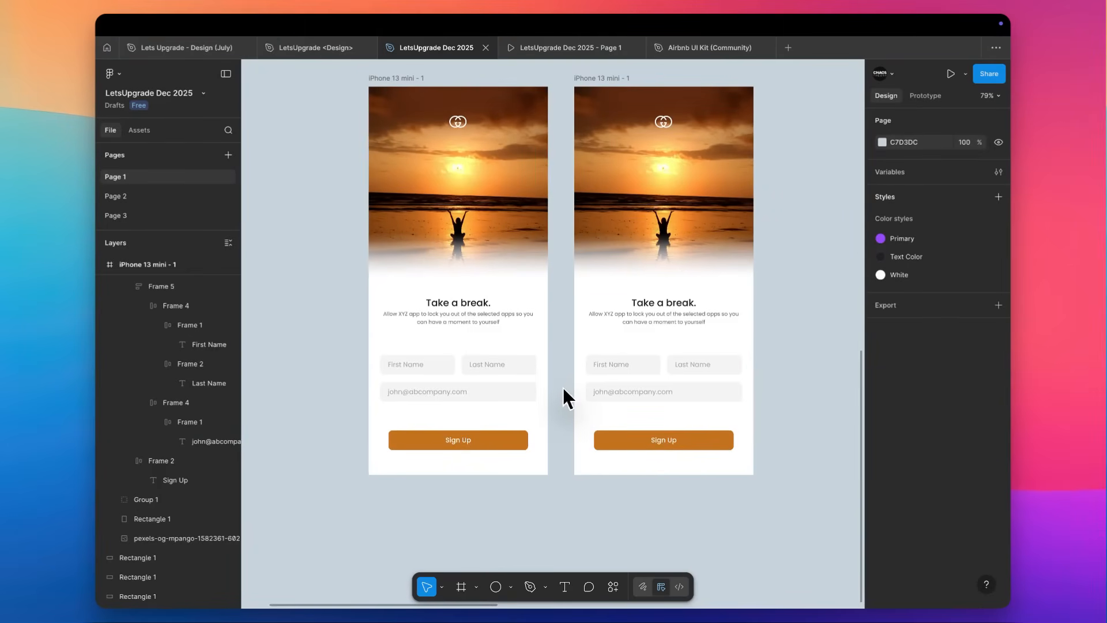
scroll(563, 386, up, 4)
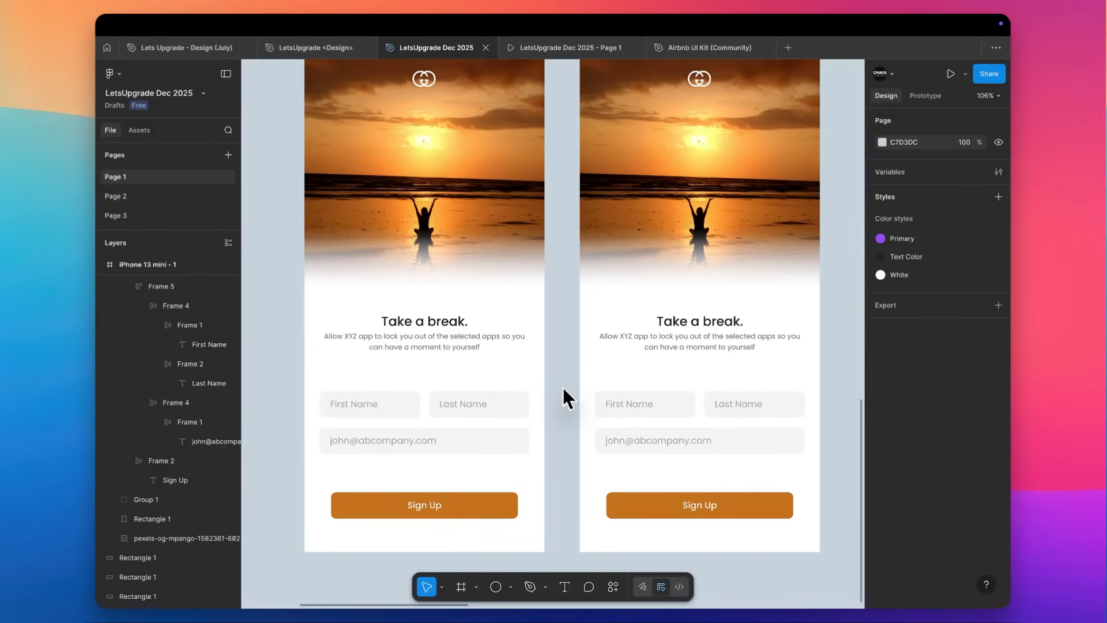
scroll(562, 388, down, 5)
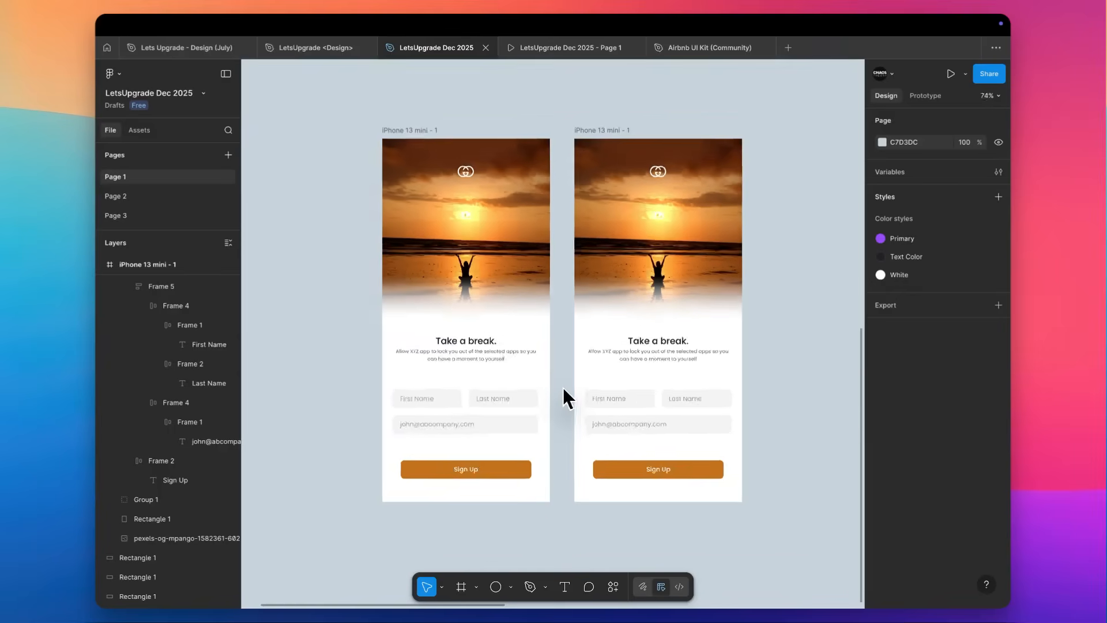
Fill the left sunset screen's Sign Up button with light grey D4D4D4.
scroll(562, 385, up, 2)
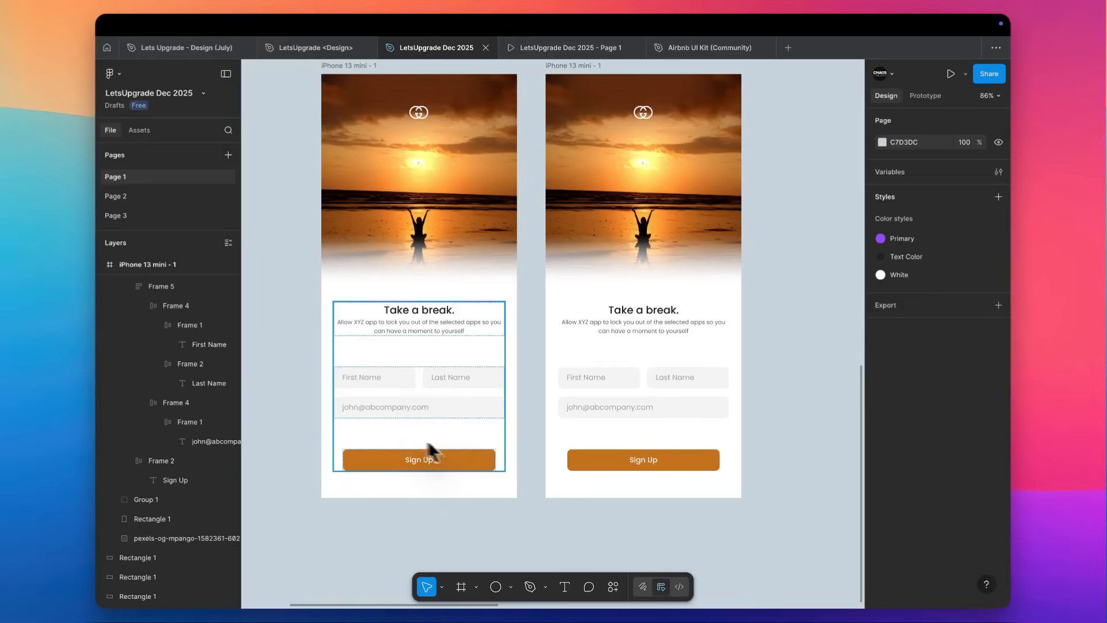
double_click(453, 455)
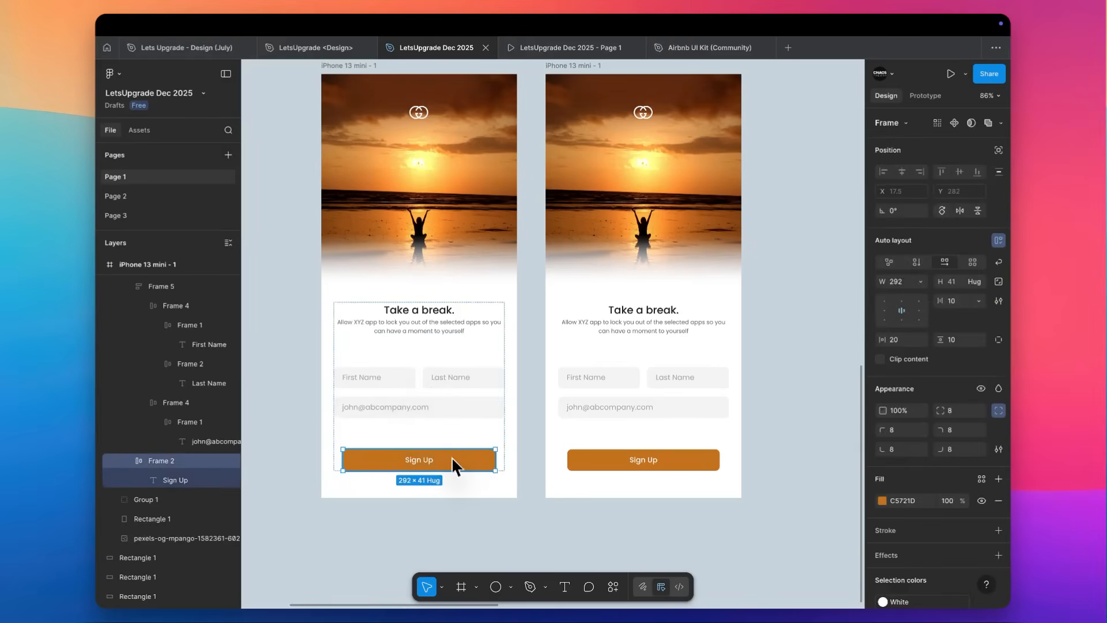
click(882, 501)
drag(735, 378, 724, 375)
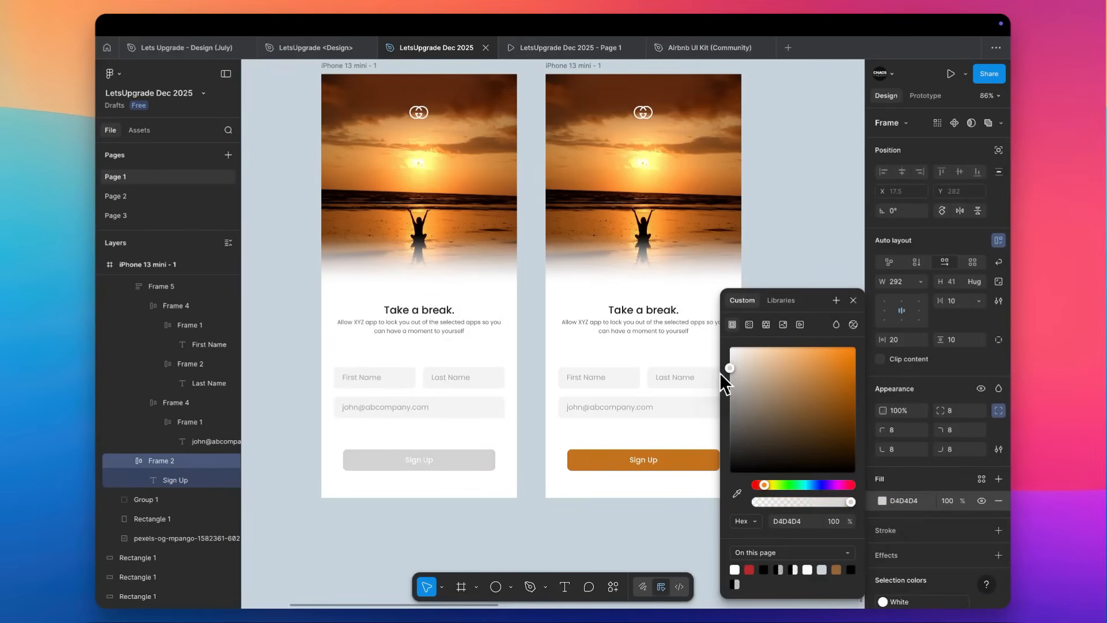
click(531, 420)
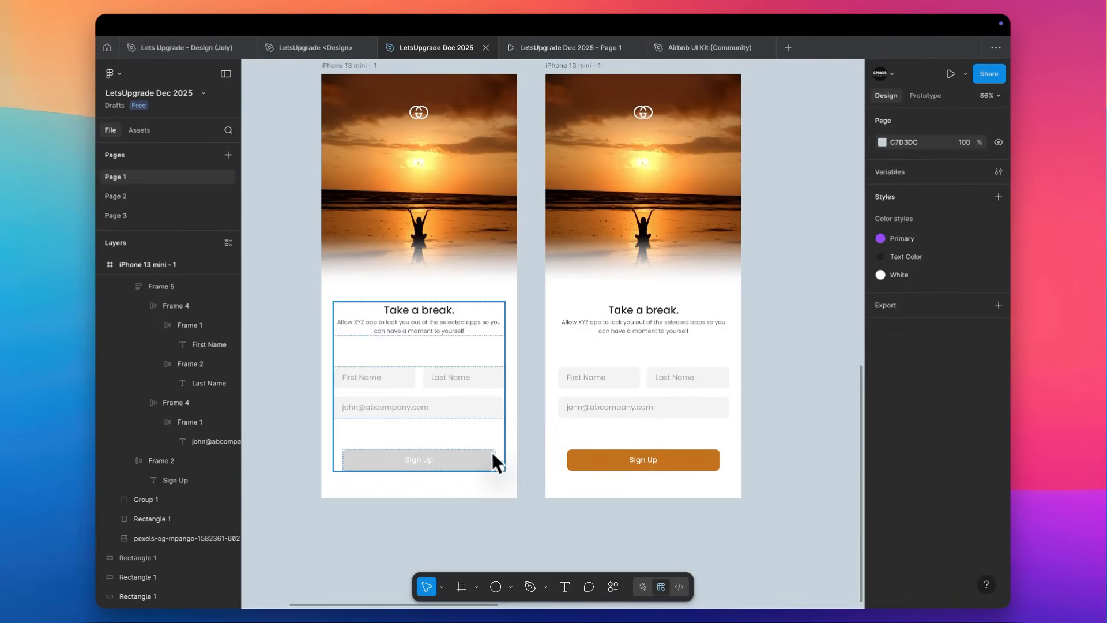
Duplicate the sunset screen with the orange button twice in the same row, placing the copies at X 401 and X 850.
scroll(502, 441, up, 2)
scroll(554, 376, up, 1)
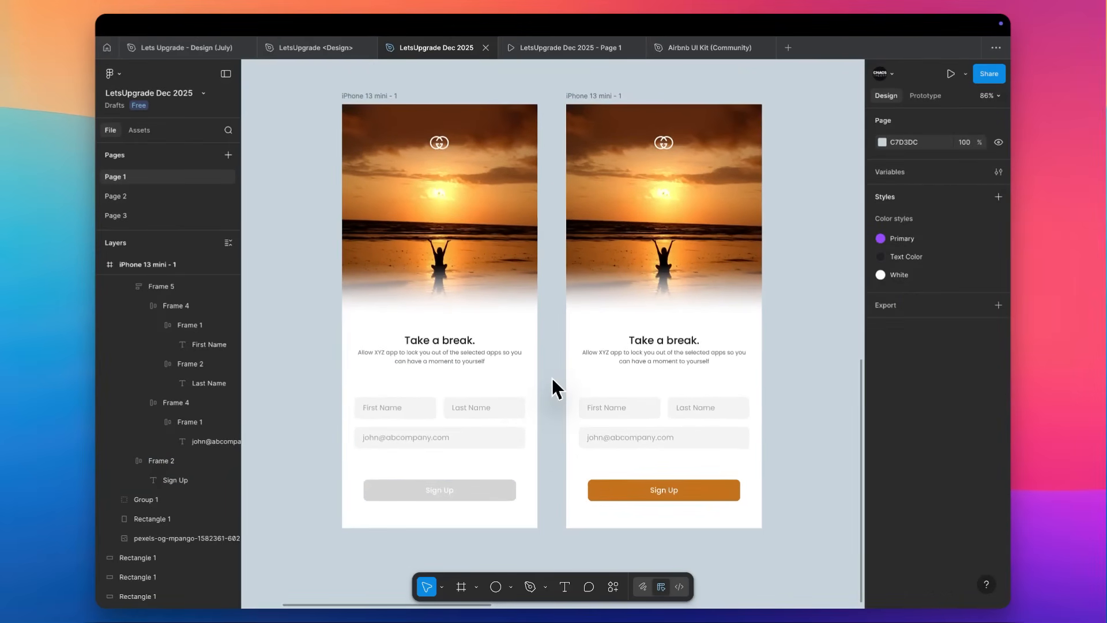
scroll(565, 425, right, 4)
scroll(566, 424, down, 1)
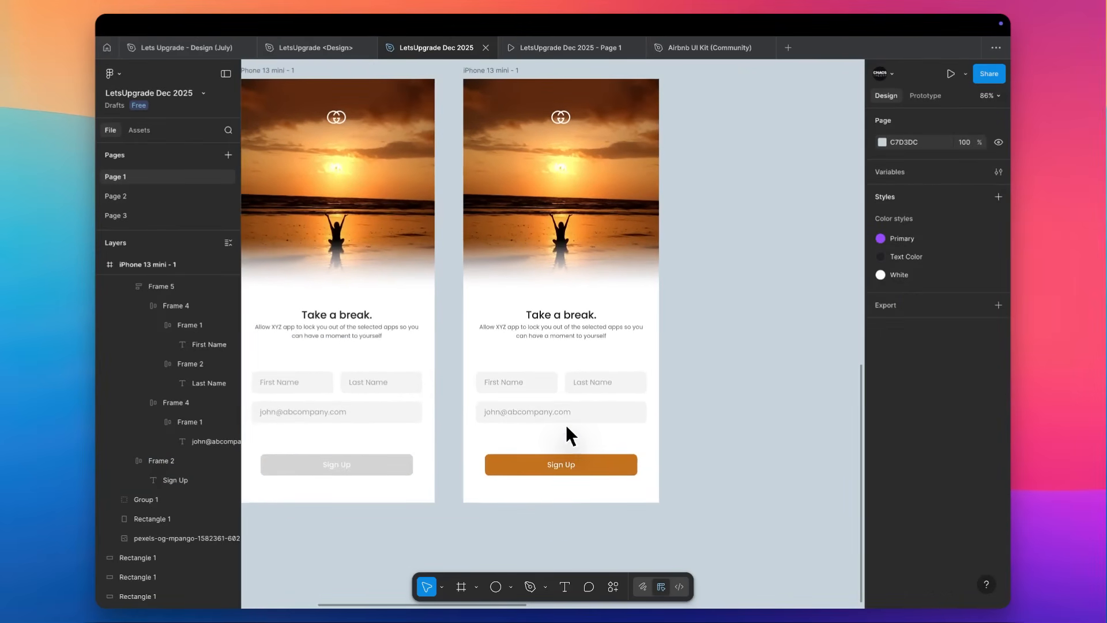
drag(501, 71, 726, 71)
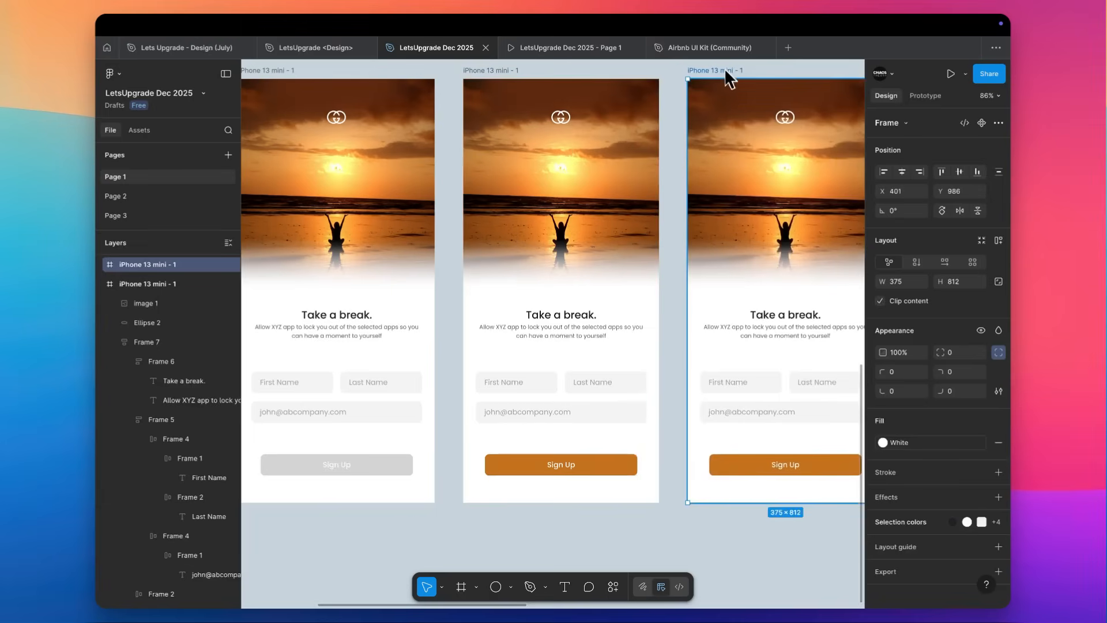
scroll(726, 73, right, 7)
scroll(726, 72, up, 2)
drag(527, 121, 761, 126)
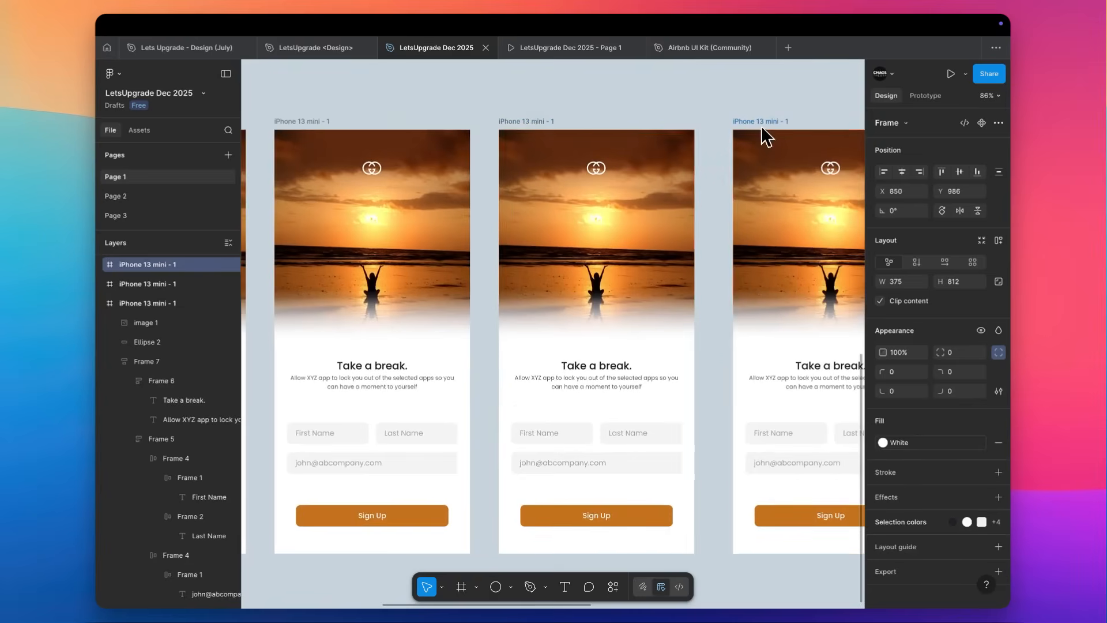
Add a brown 986436 stroke to the First Name field on the second sunset screen.
scroll(761, 126, right, 7)
scroll(762, 126, down, 1)
scroll(585, 407, up, 5)
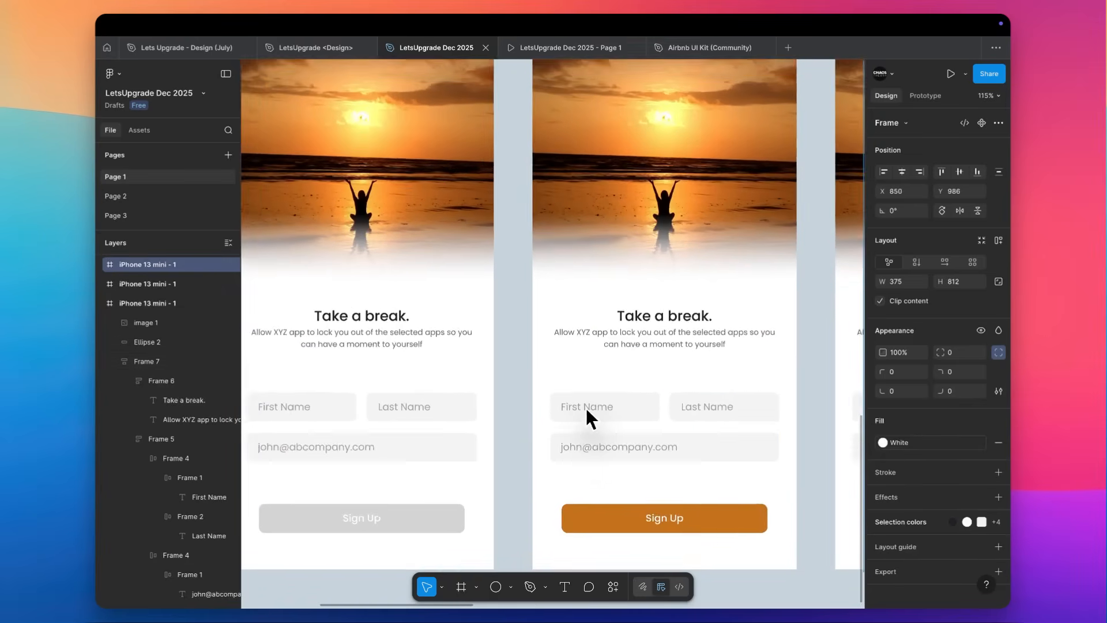
click(629, 409)
scroll(931, 479, down, 1)
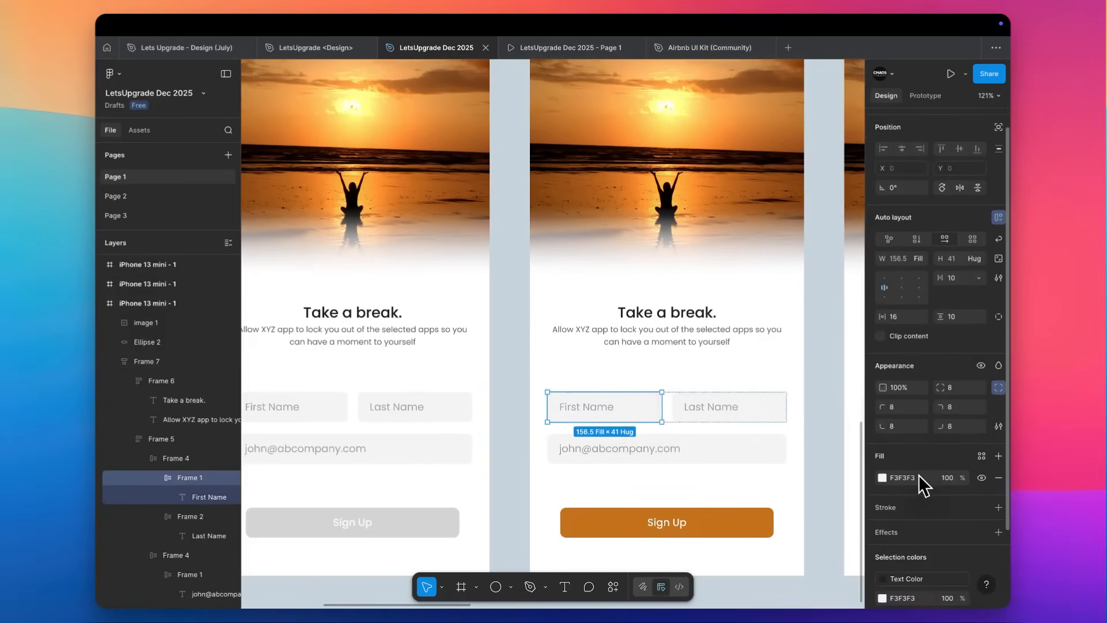
click(952, 506)
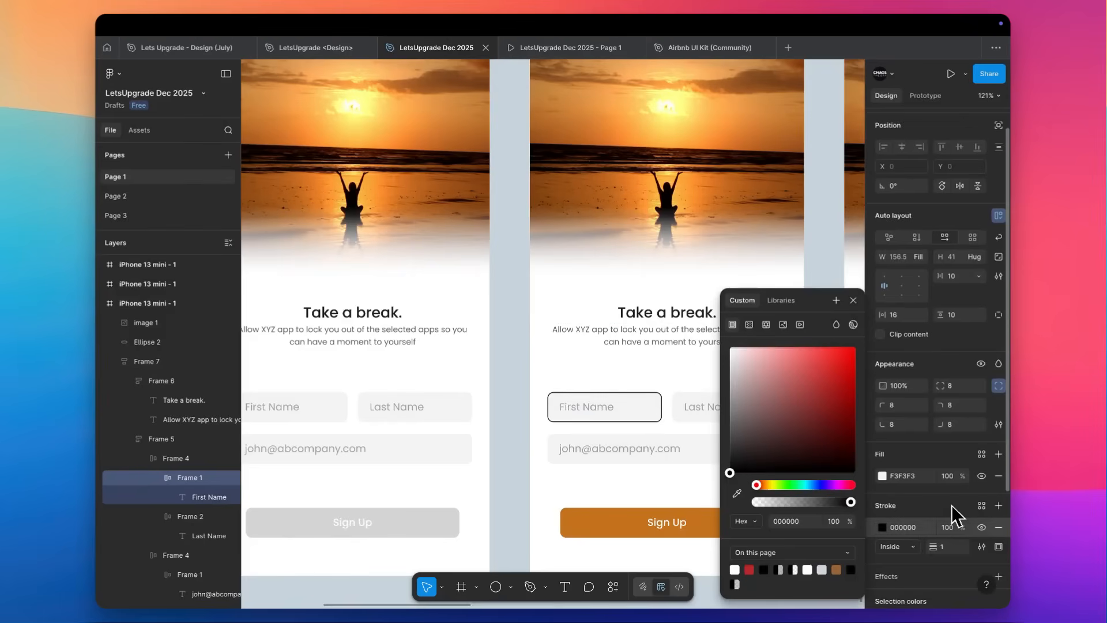
click(837, 570)
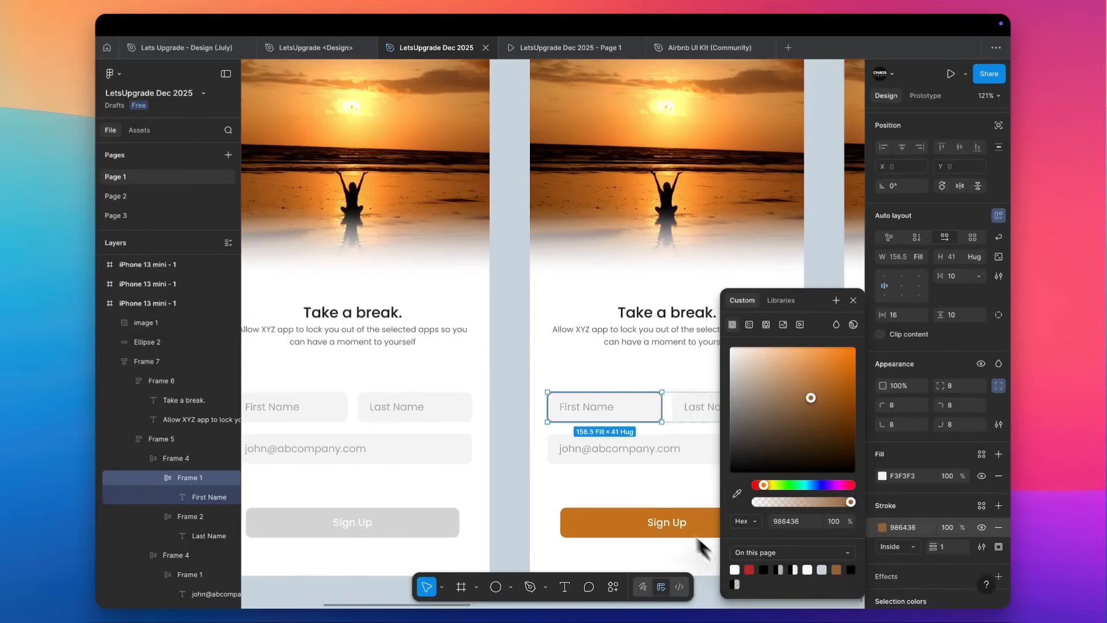
Lighten the stroke of the First Name field on the second sunset screen to E4D2C2.
scroll(661, 486, right, 2)
scroll(661, 485, down, 1)
mouse_move(821, 392)
mouse_down()
mouse_move(819, 344)
mouse_move(794, 332)
mouse_move(761, 331)
mouse_move(748, 364)
mouse_up()
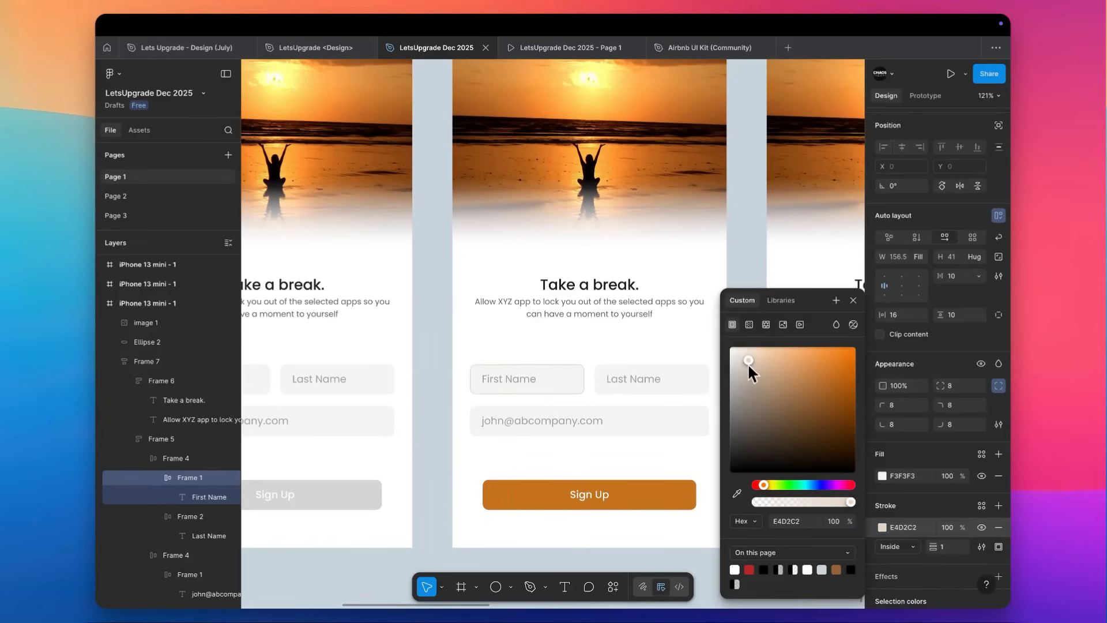
Replace the First Name placeholder on the second sunset screen with a sample first name at 100% opacity.
double_click(522, 381)
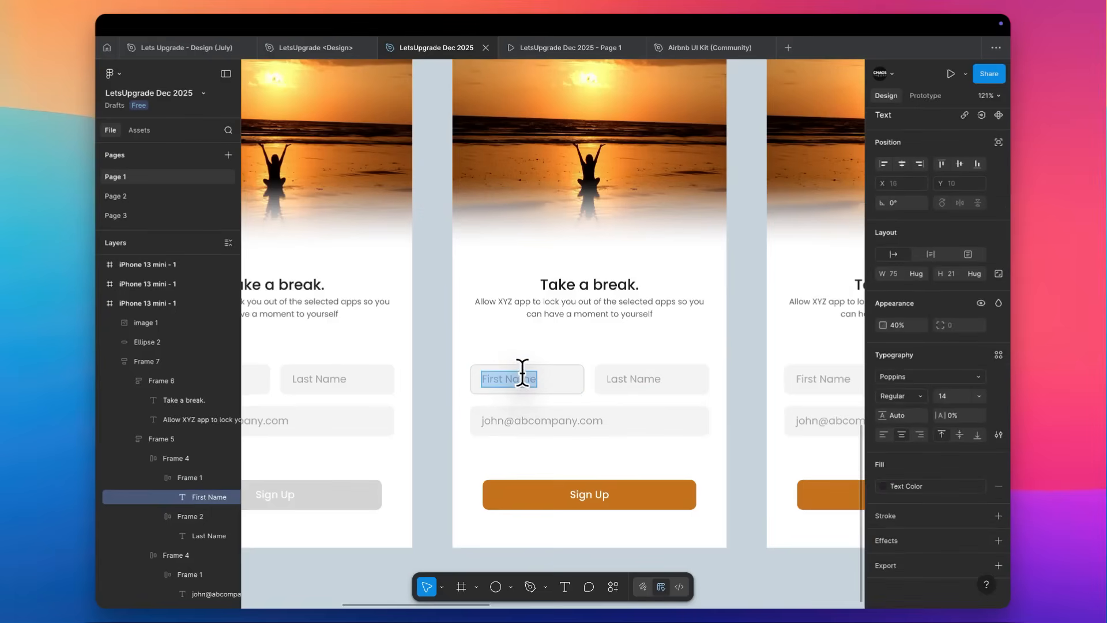
text(J)
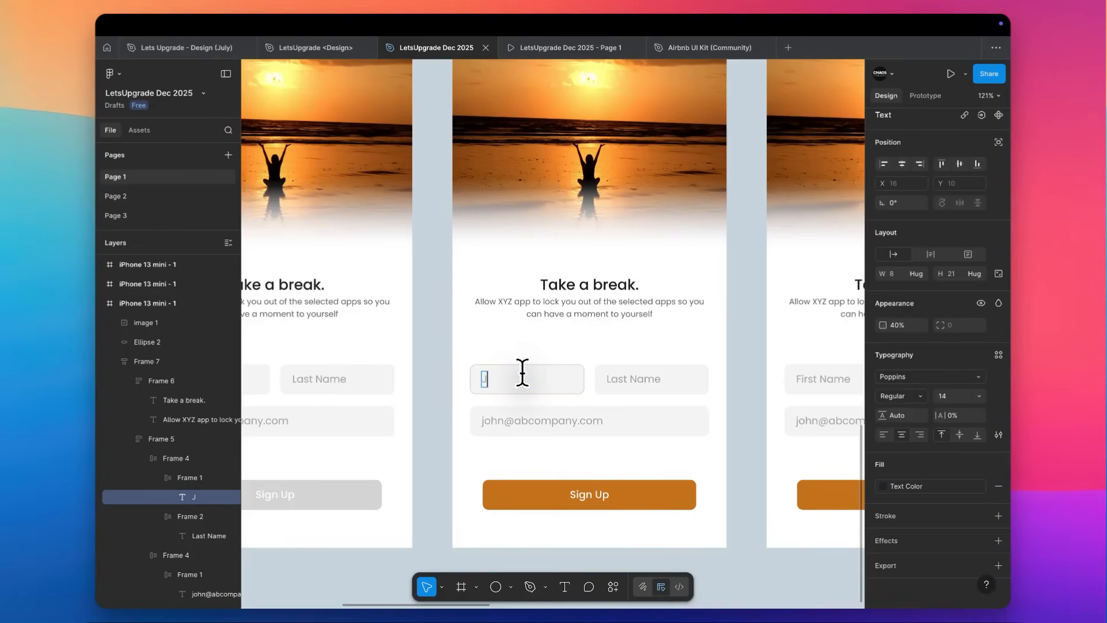
key(super+a)
key(Escape)
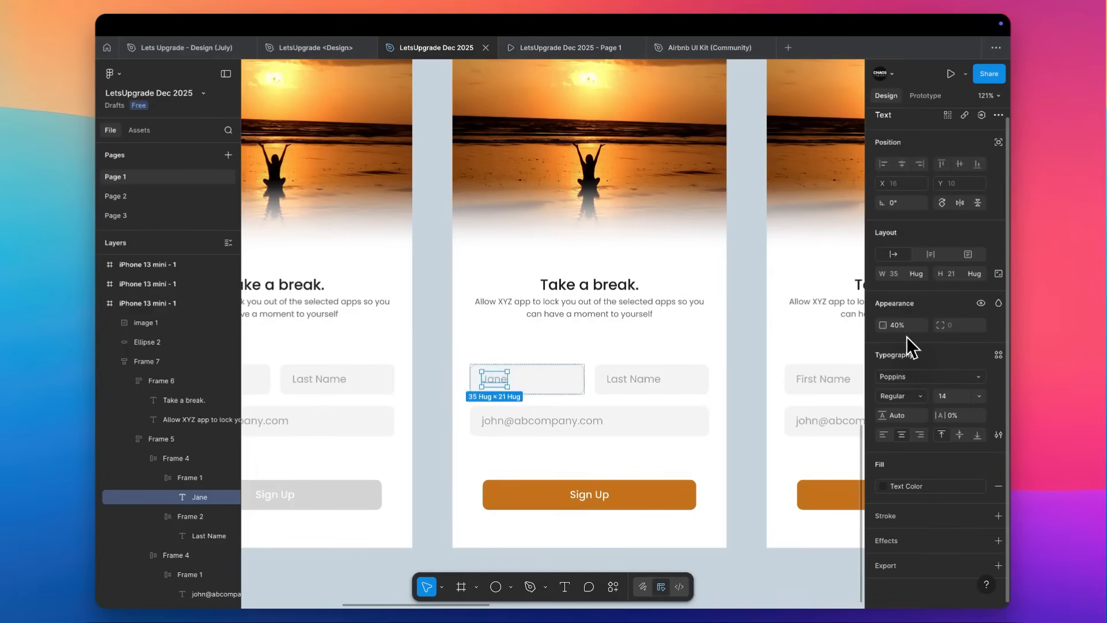
key(0)
ctrl+scroll(588, 367, up, 5)
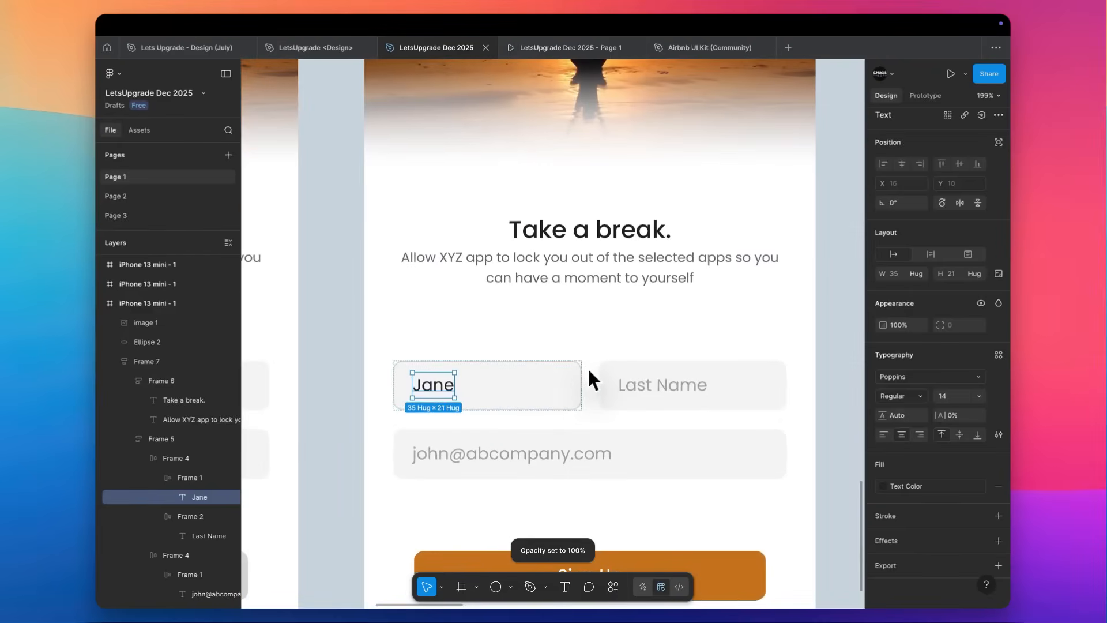
Set the stroke of the second screen's first-name field to E3BC99.
click(545, 390)
click(883, 544)
drag(751, 354, 771, 364)
click(549, 288)
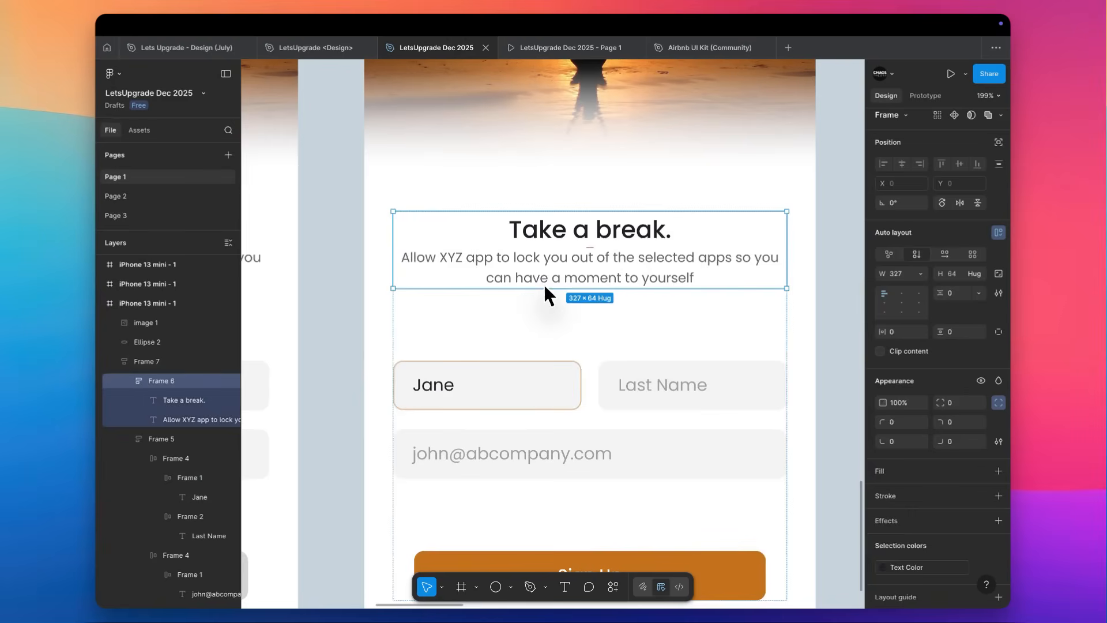
ctrl+scroll(544, 285, down, 3)
ctrl+scroll(544, 285, up, 2)
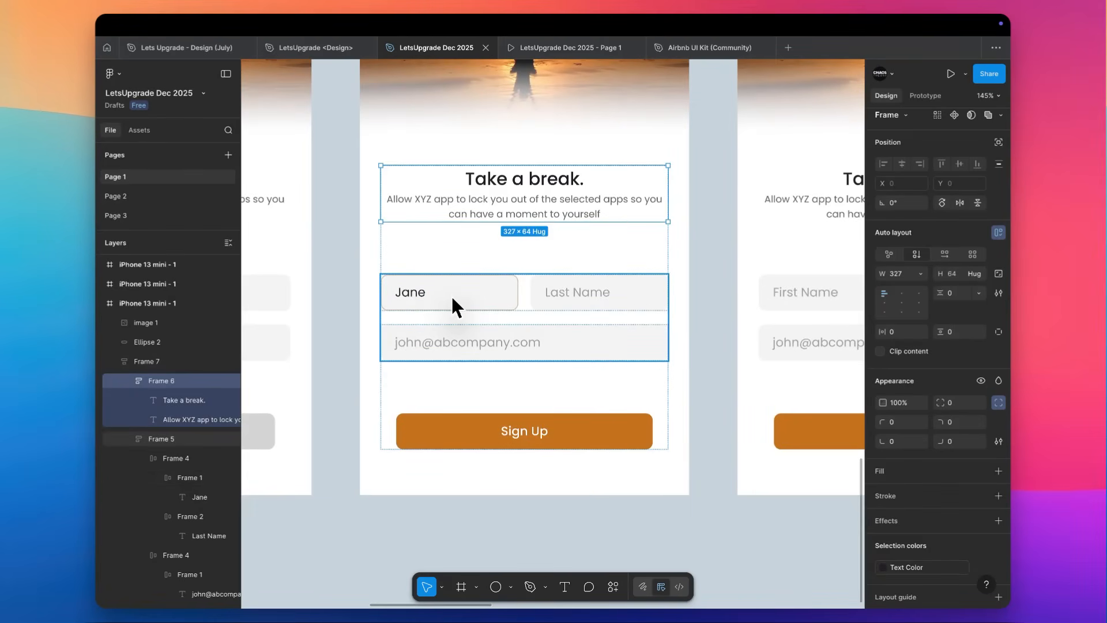
Copy the first screen's grey D4D4D4 Sign Up button properties onto the second screen's Sign Up button.
double_click(467, 301)
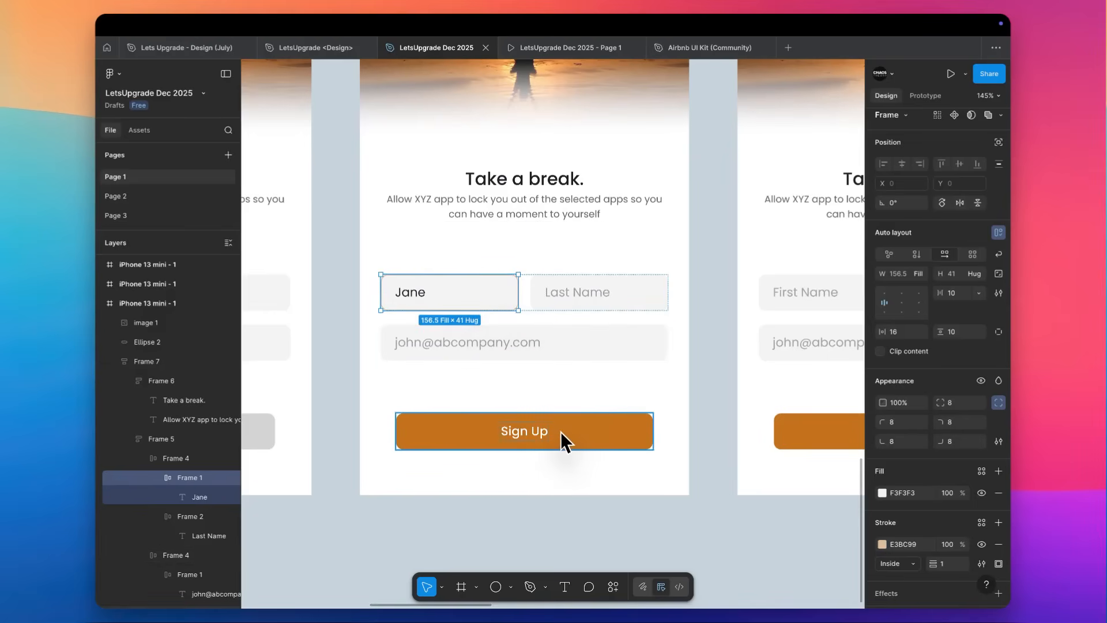
click(263, 426)
key(super+alt+c)
click(434, 435)
key(super+alt+v)
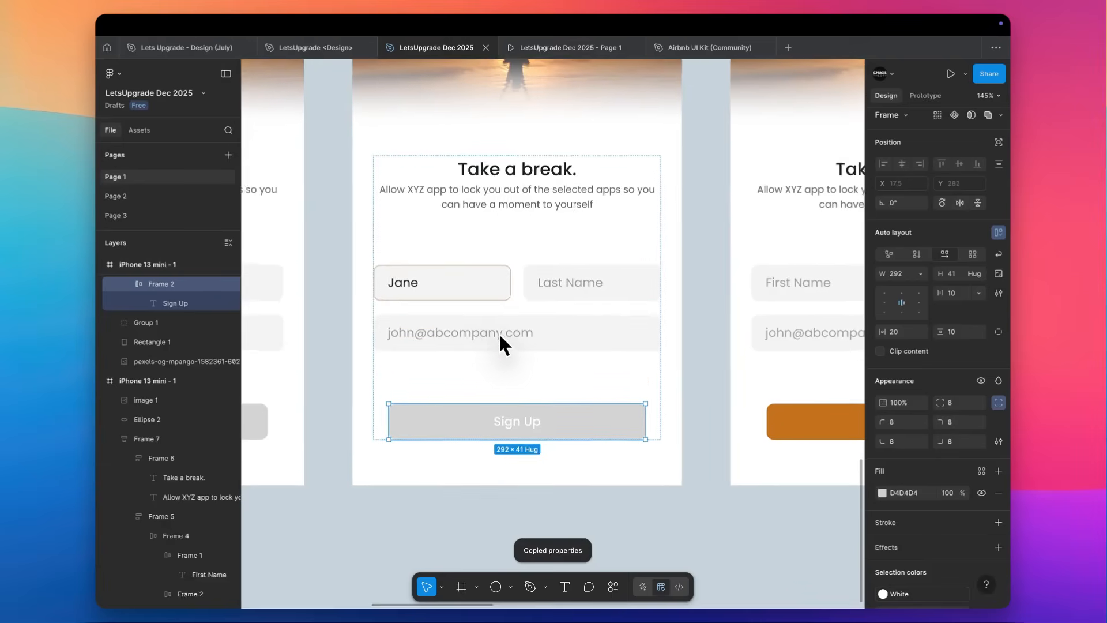
Apply the second screen's filled-in first-name text style to the third screen's First Name placeholder and replace it with the same sample name.
scroll(500, 337, down, 1)
scroll(500, 337, right, 1)
double_click(386, 278)
key(super+alt+c)
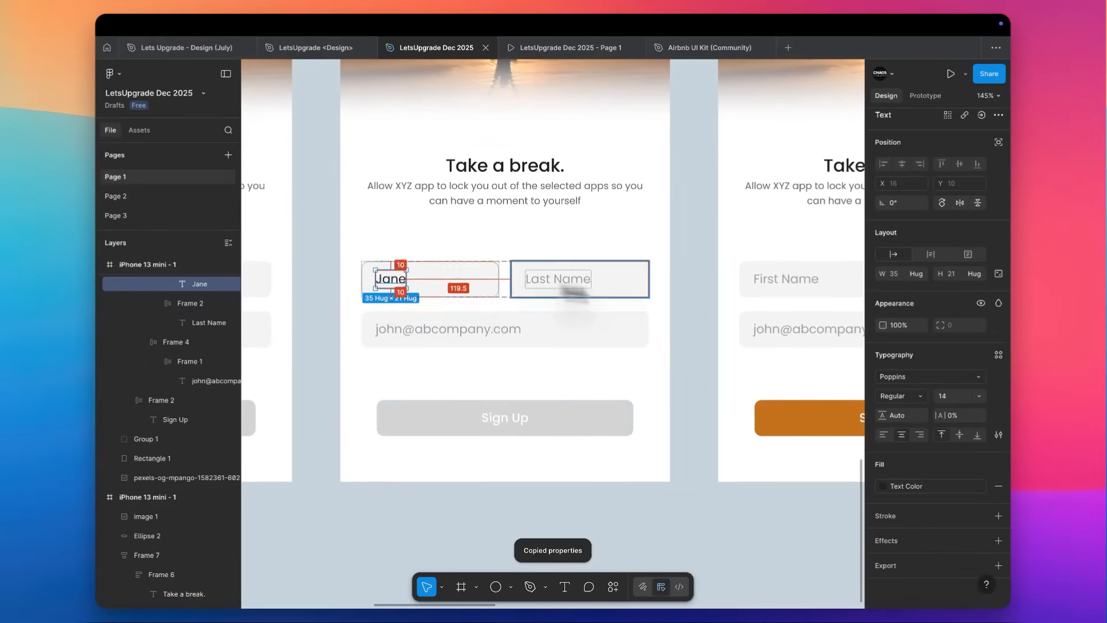
super+click(778, 283)
key(super+alt+v)
scroll(778, 283, right, 4)
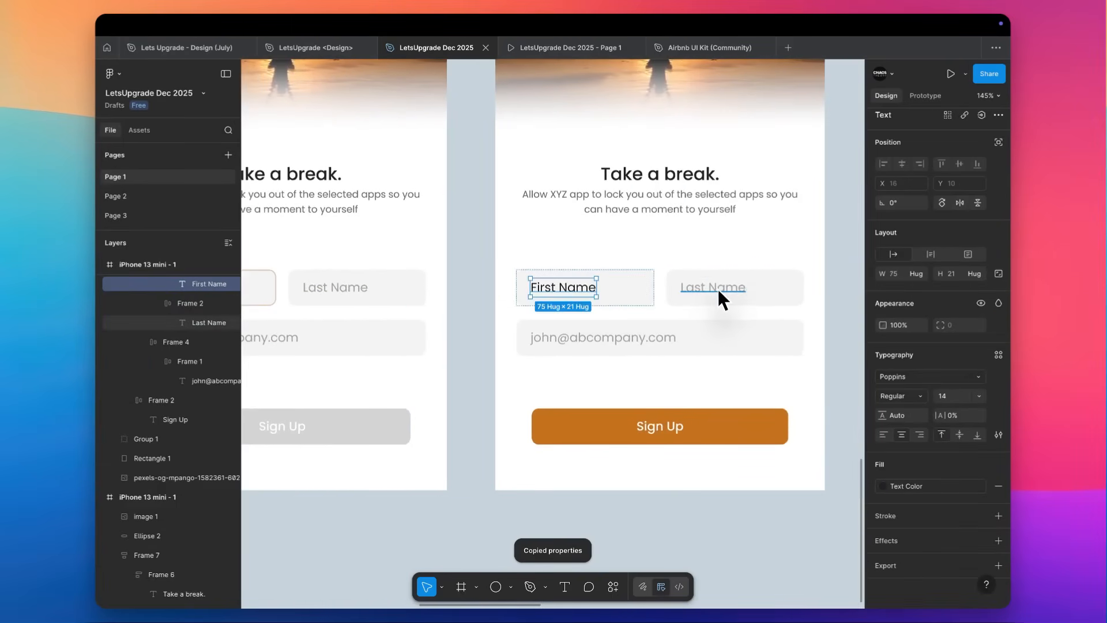
scroll(718, 289, left, 1)
double_click(628, 303)
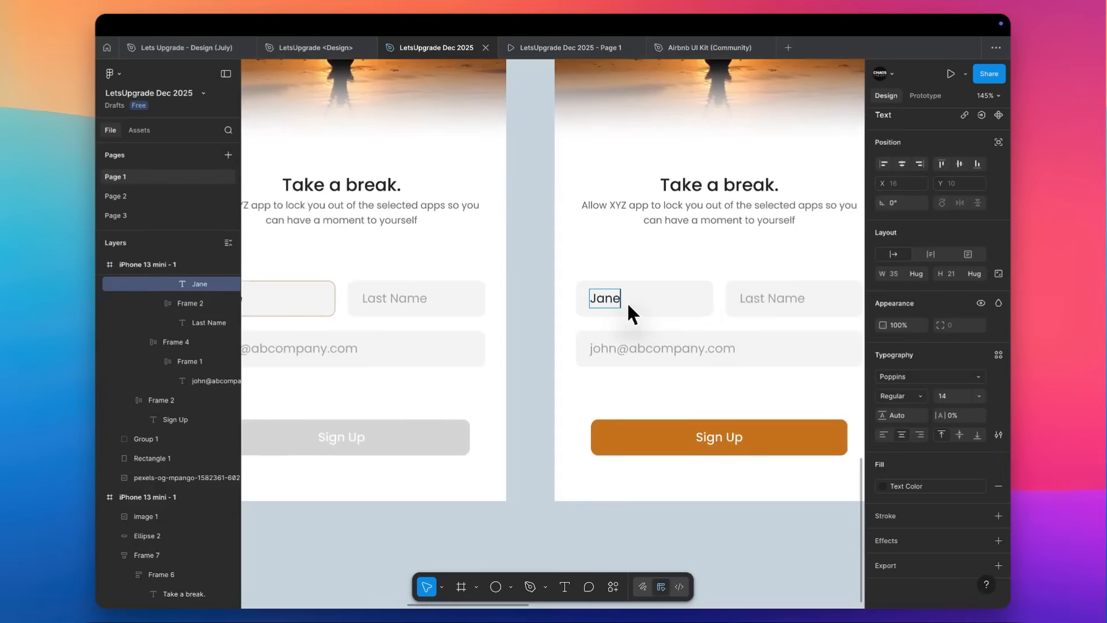
scroll(628, 302, left, 2)
key(Escape)
scroll(627, 302, down, 3)
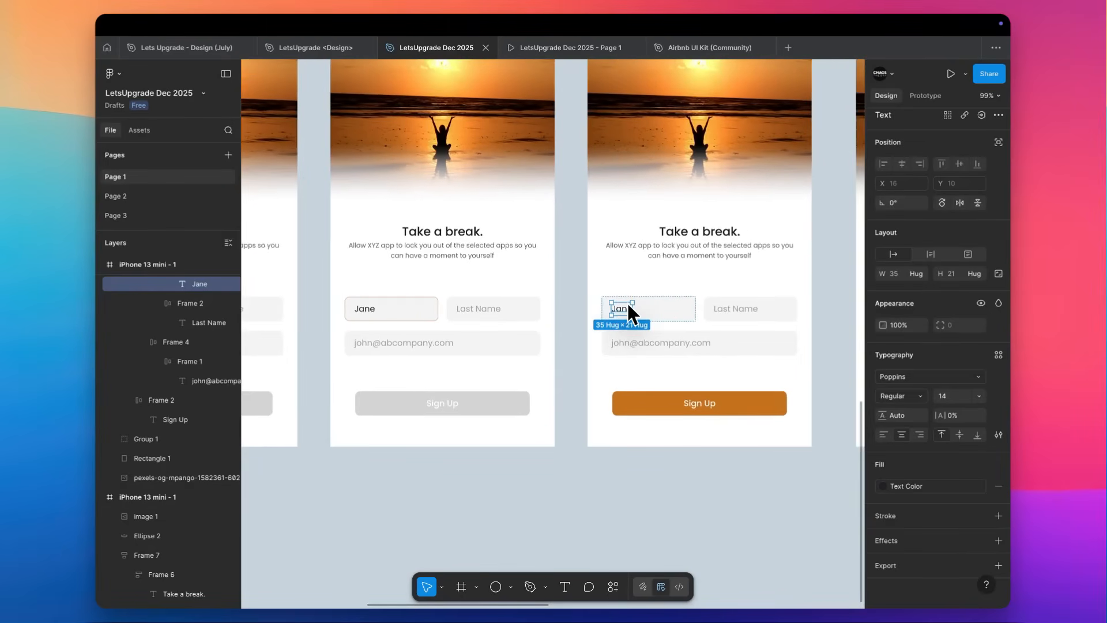
Copy the E3BC99 stroke properties of the second screen's first-name field onto the third screen's Last Name field.
scroll(627, 304, right, 1)
click(400, 316)
key(super+alt+c)
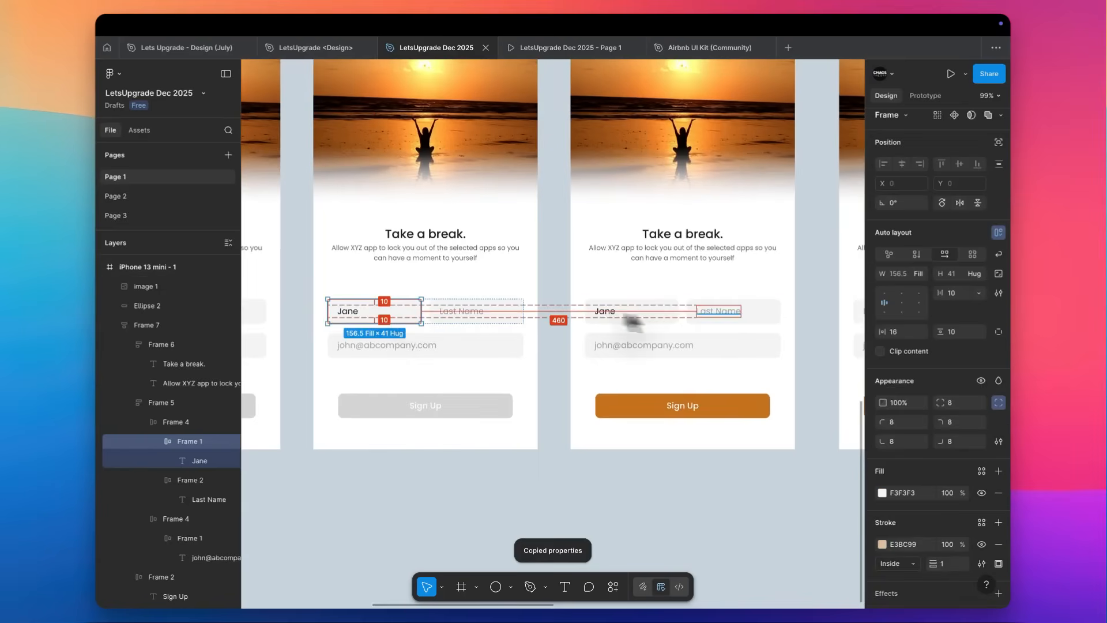
click(759, 313)
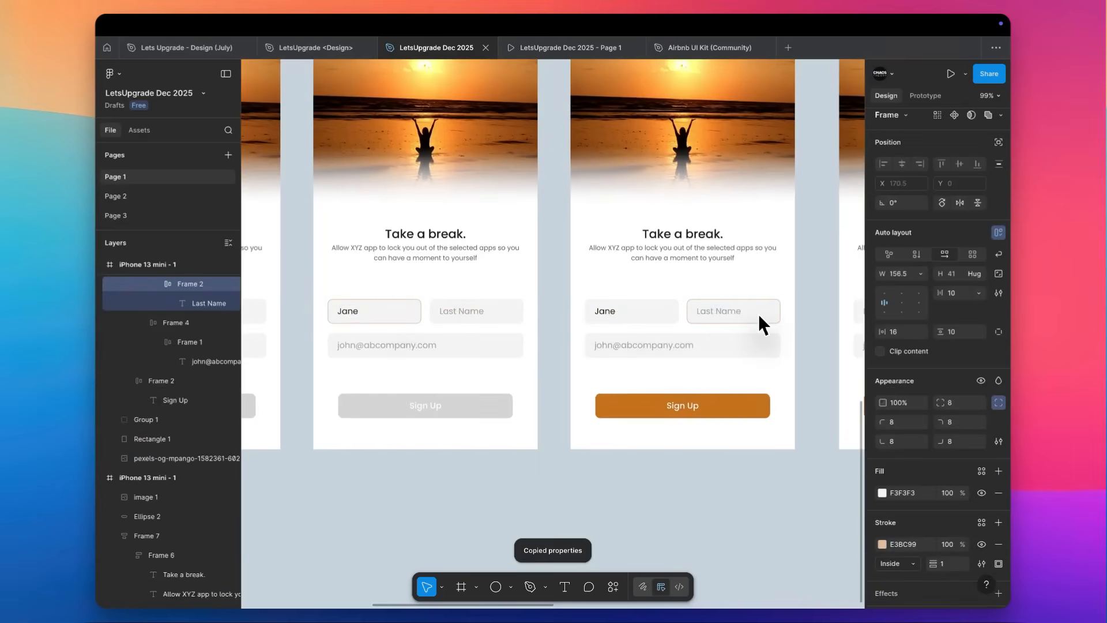
scroll(759, 314, right, 2)
scroll(759, 314, down, 1)
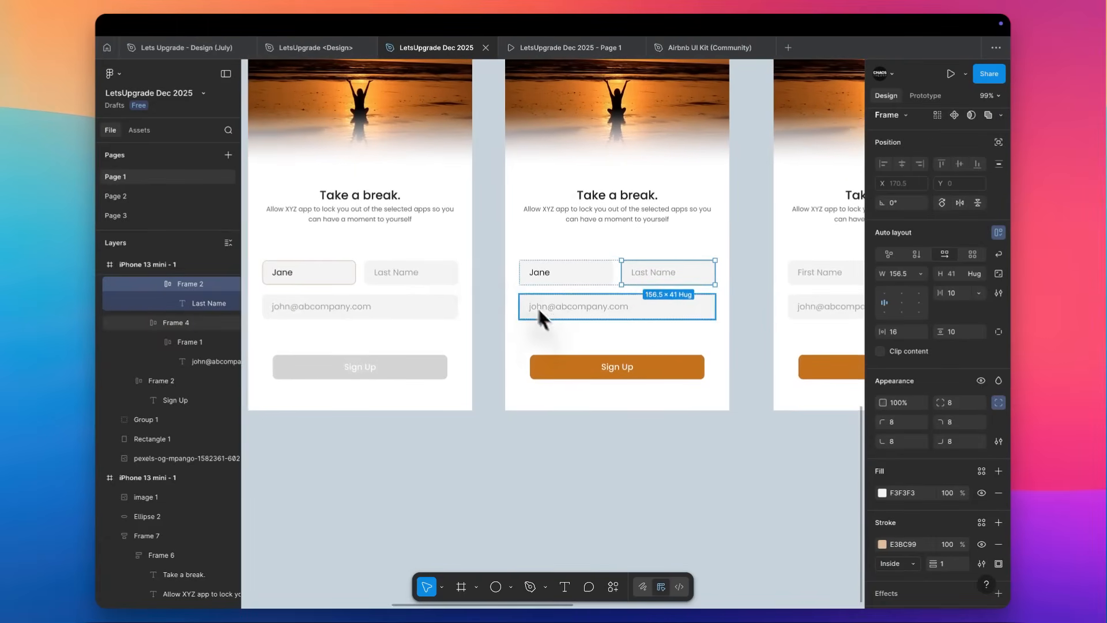
Copy the second screen's grey Sign Up button properties onto the third screen's Sign Up button.
click(426, 368)
key(super+alt+c)
click(551, 372)
key(super+alt+v)
scroll(565, 372, right, 3)
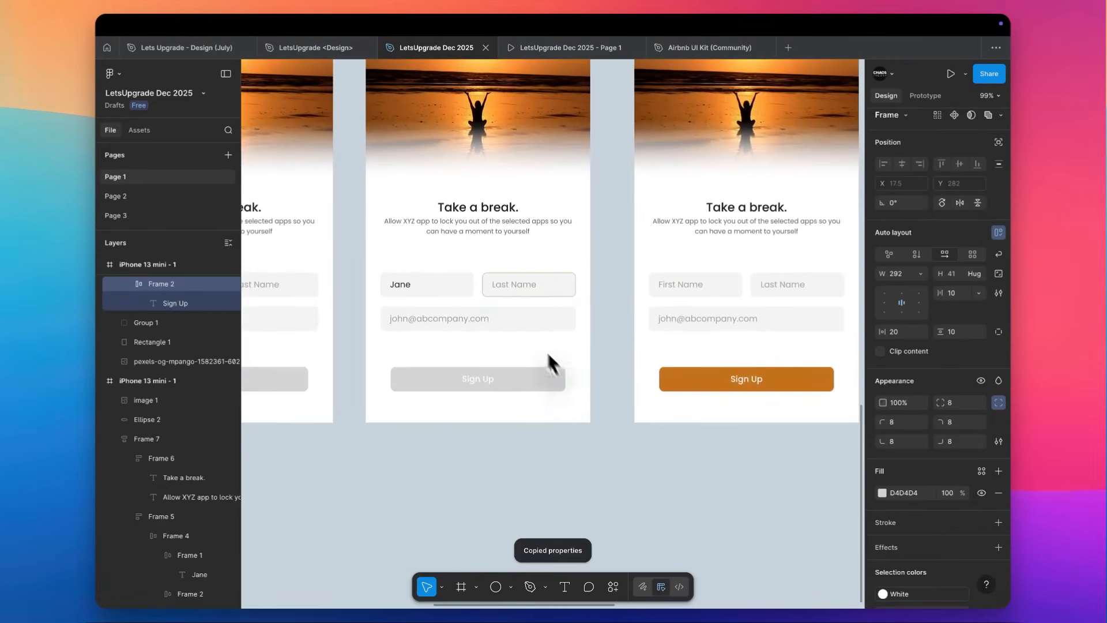
Replace the Last Name placeholder on the third screen with a sample last name at 100% opacity.
double_click(511, 287)
text(Doe)
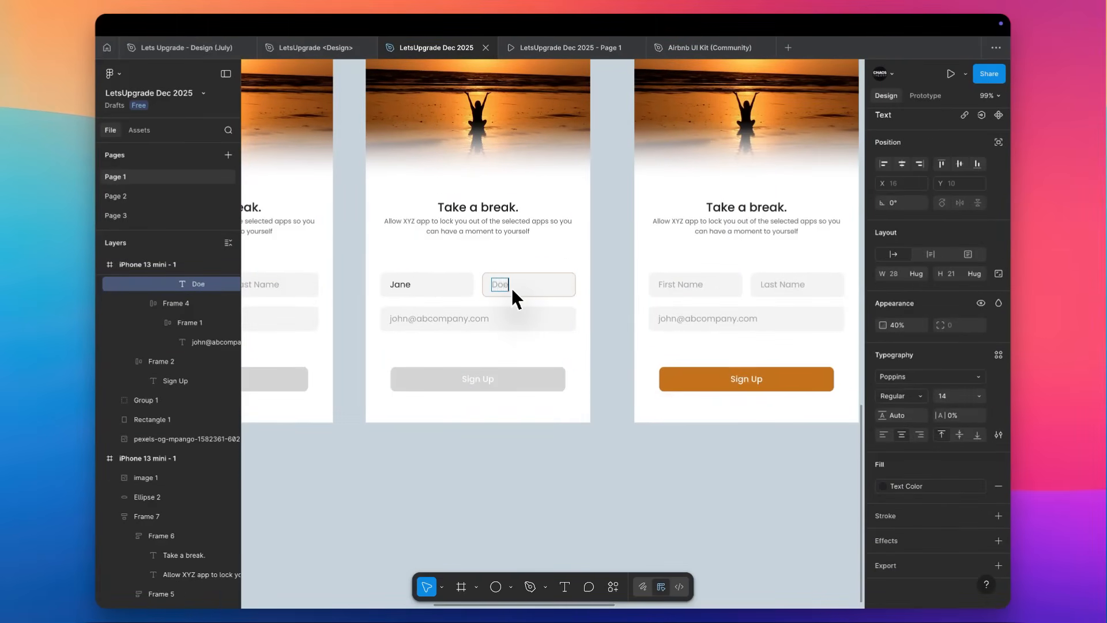
key(Escape)
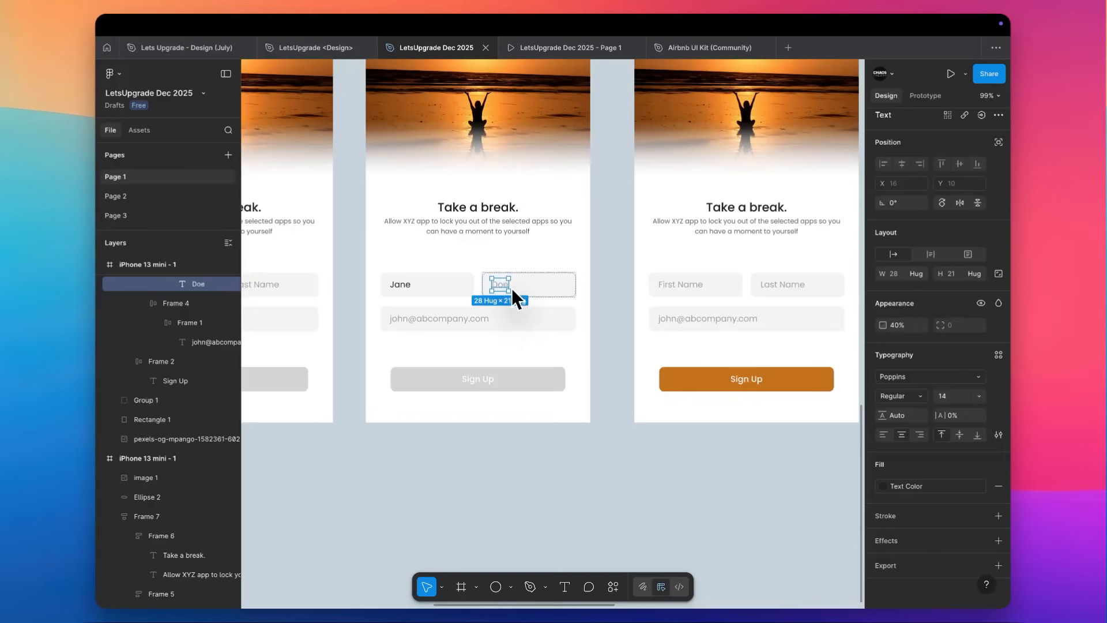
key(0)
Copy the third screen's last-name text properties onto the fourth screen's First Name and Last Name placeholders.
scroll(616, 228, right, 3)
scroll(616, 228, down, 1)
scroll(616, 230, right, 2)
scroll(616, 231, up, 1)
key(super+alt+c)
click(595, 271)
key(super+alt+v)
click(696, 271)
key(super+alt+v)
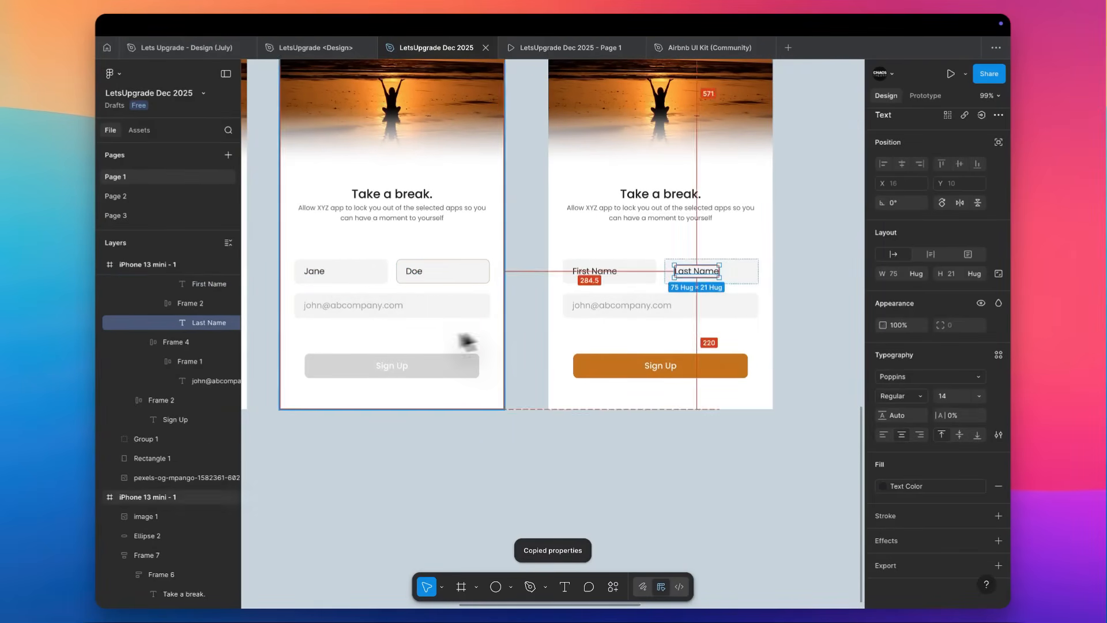
Replace the fourth screen's First Name and Last Name texts with the sample first and last names.
double_click(607, 270)
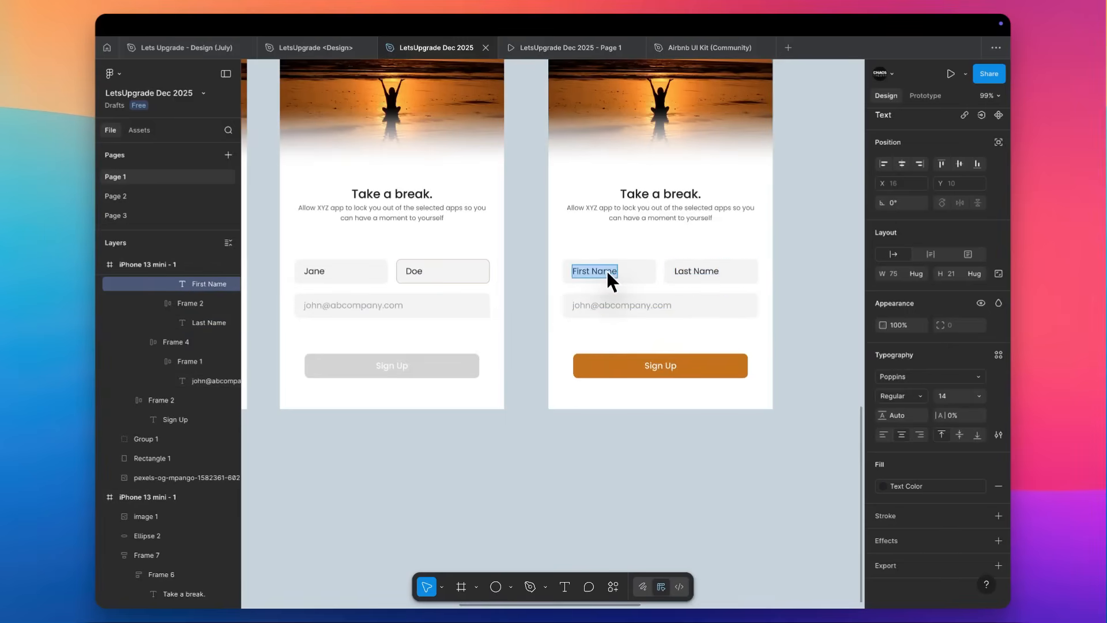
text(Jaa)
key(BackSpace)
text(ne)
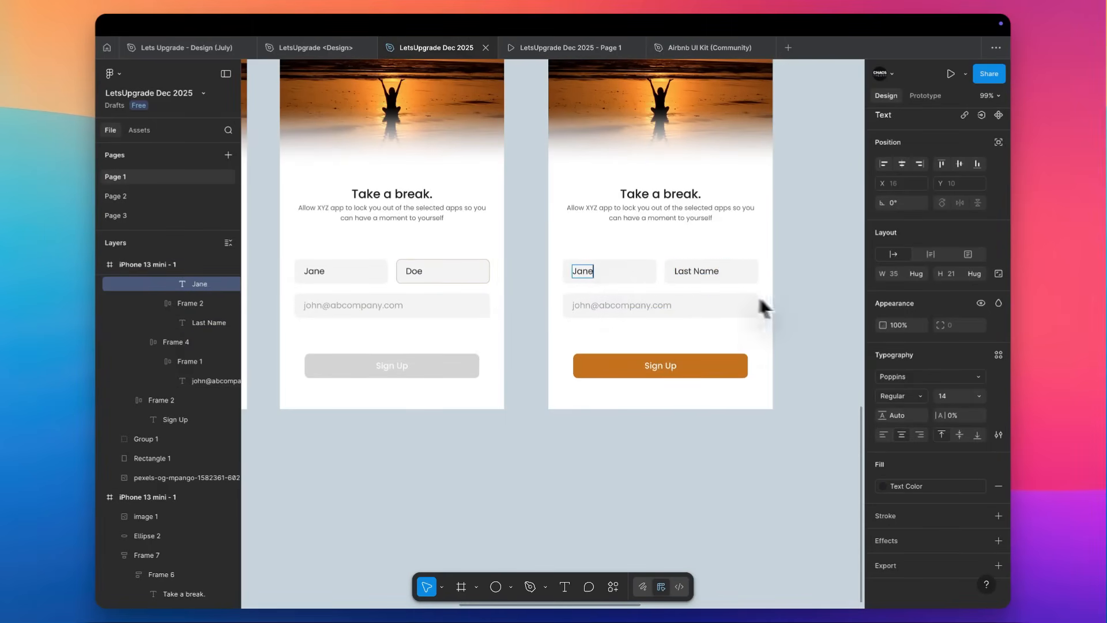
double_click(679, 271)
text(Doe)
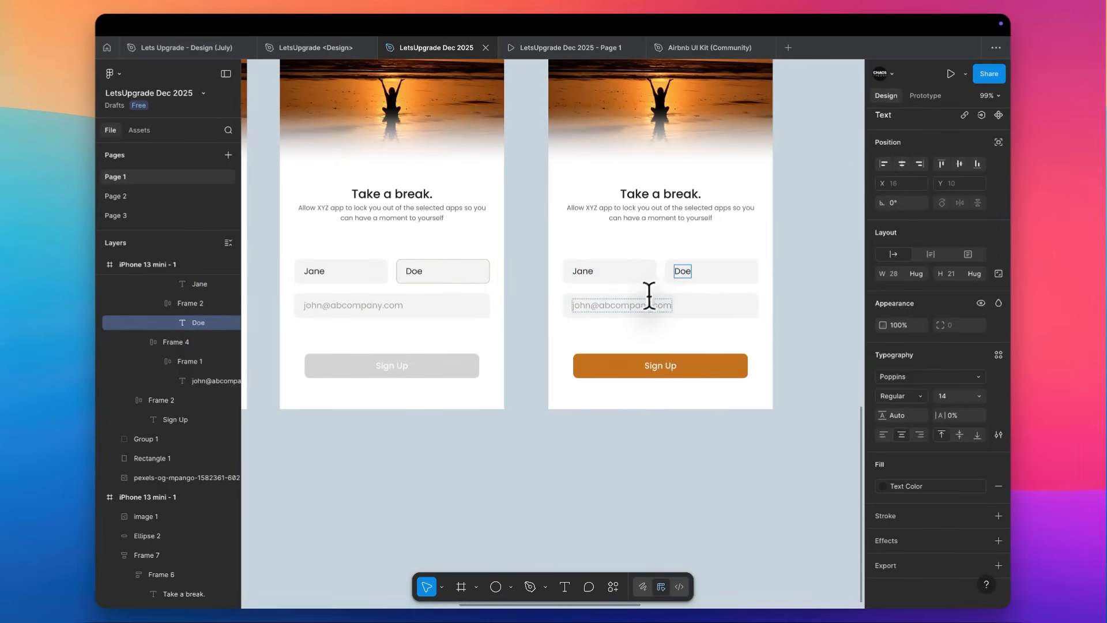
key(Escape)
Copy the third screen's highlighted last-name field properties onto the fourth screen's e-mail field.
super+click(478, 279)
key(alt+super+c)
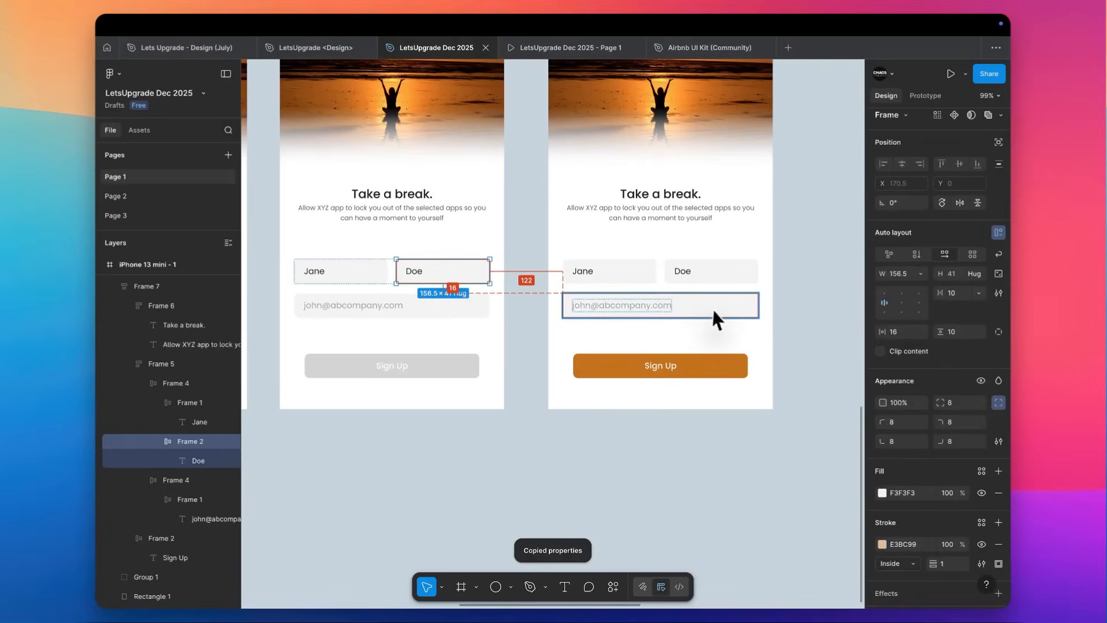
super+click(714, 307)
key(alt+super+v)
scroll(716, 309, right, 1)
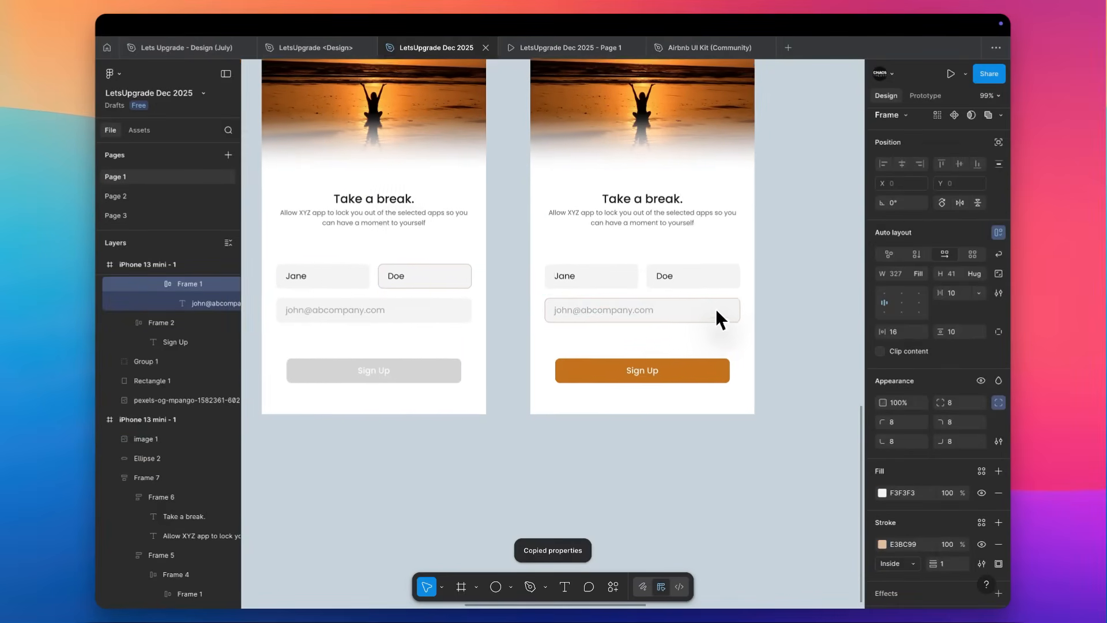
Replace the fourth screen's e-mail placeholder with the beginning of a sample e-mail address and set the text to 100% opacity.
click(635, 307)
double_click(632, 312)
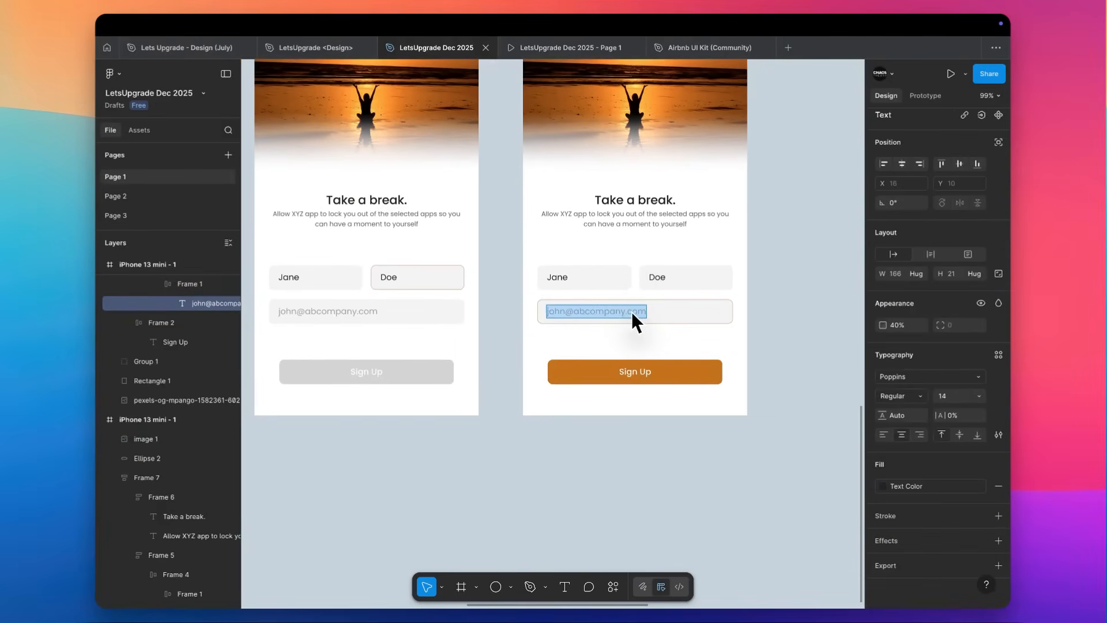
text(jane)
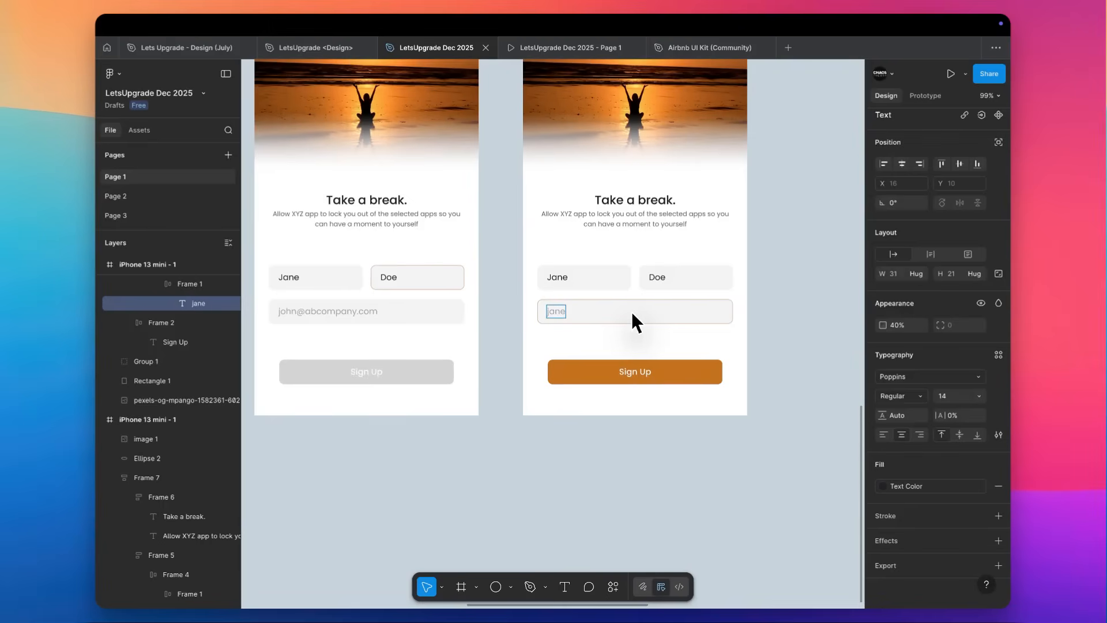
text(@c)
key(Escape)
key(0)
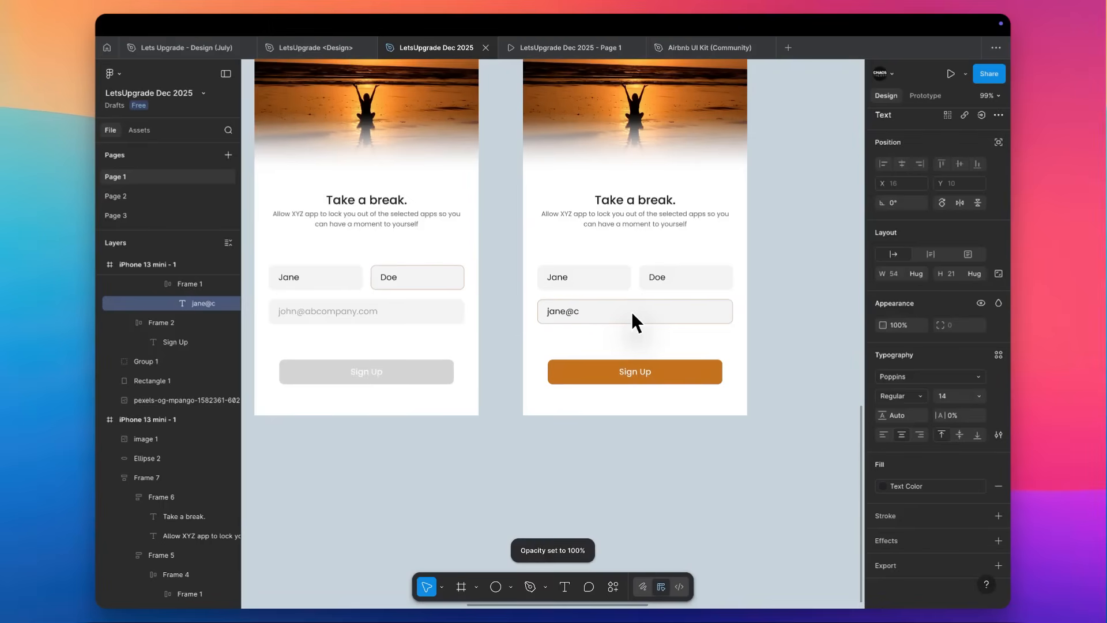
scroll(597, 315, right, 2)
scroll(597, 315, up, 1)
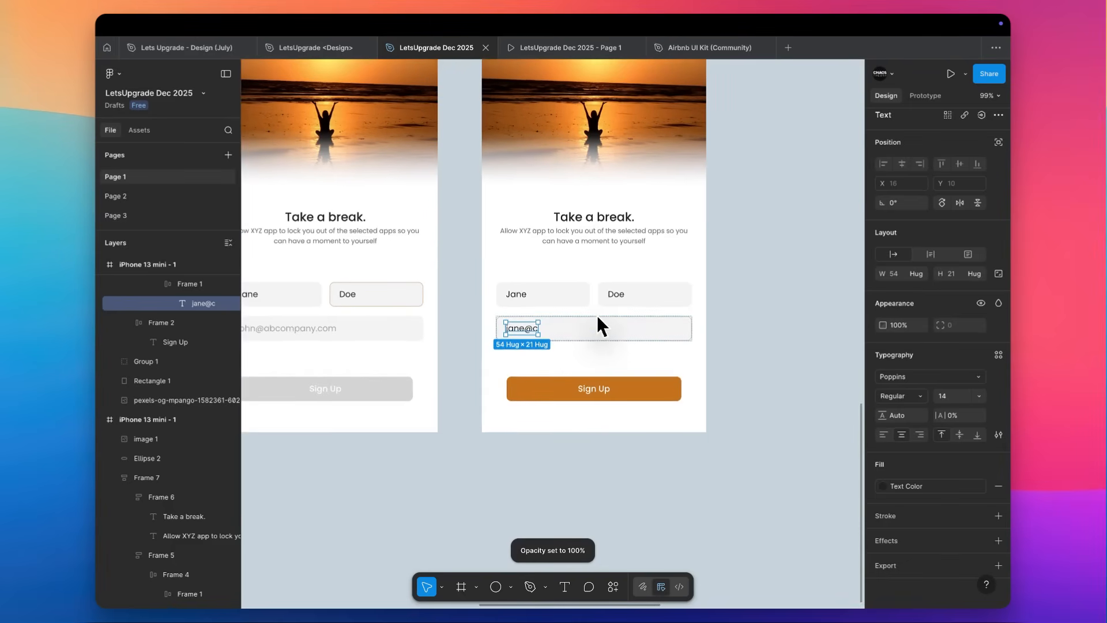
Complete the sample e-mail address in the fourth screen's e-mail field.
key(Return)
key(Right)
text(om)
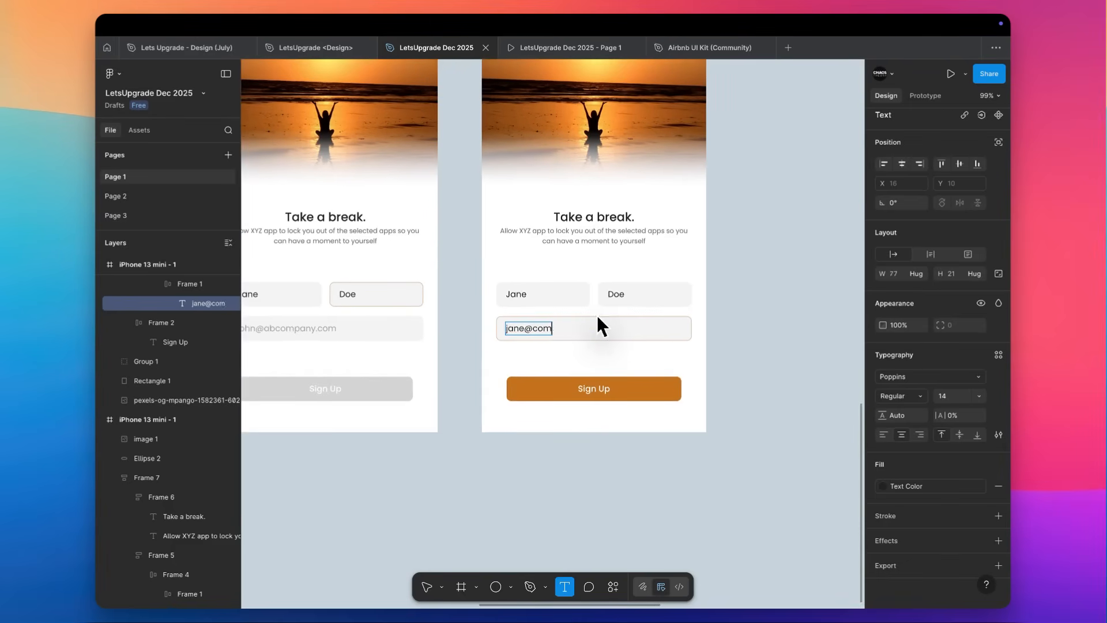
text(pany.com)
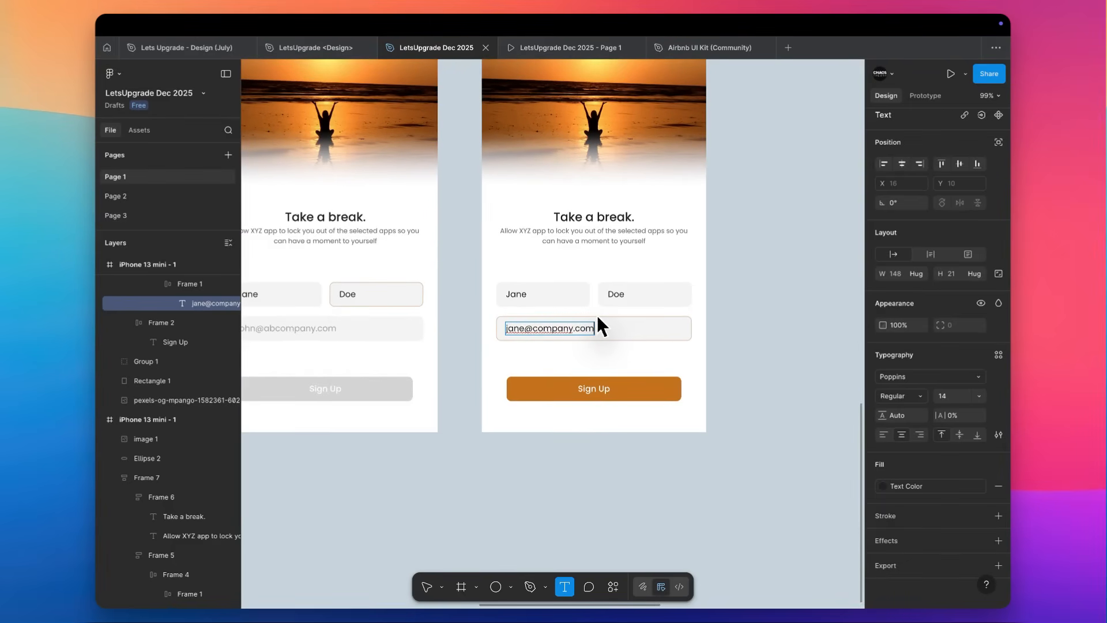
click(709, 312)
scroll(597, 337, right, 2)
scroll(596, 337, up, 1)
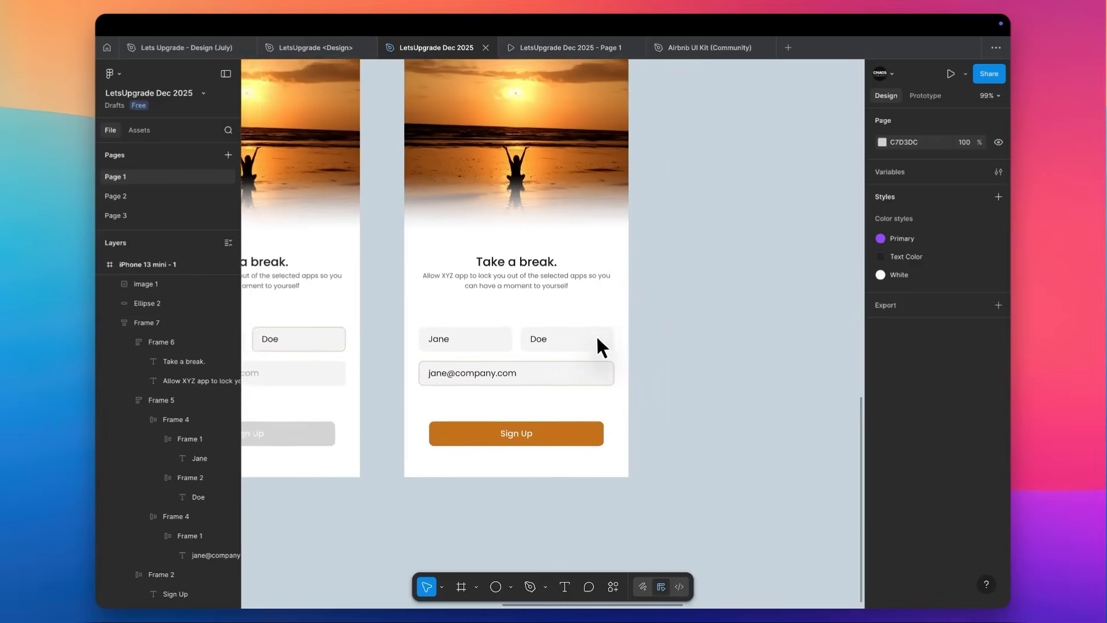
Duplicate the fourth sunset screen as a fifth screen at the end of the row.
scroll(596, 334, down, 5)
drag(484, 146, 626, 142)
scroll(664, 375, up, 5)
scroll(667, 380, up, 2)
Paste a copy of the "Allow XYZ app" subtitle directly below the e-mail field on the fifth screen.
click(614, 208)
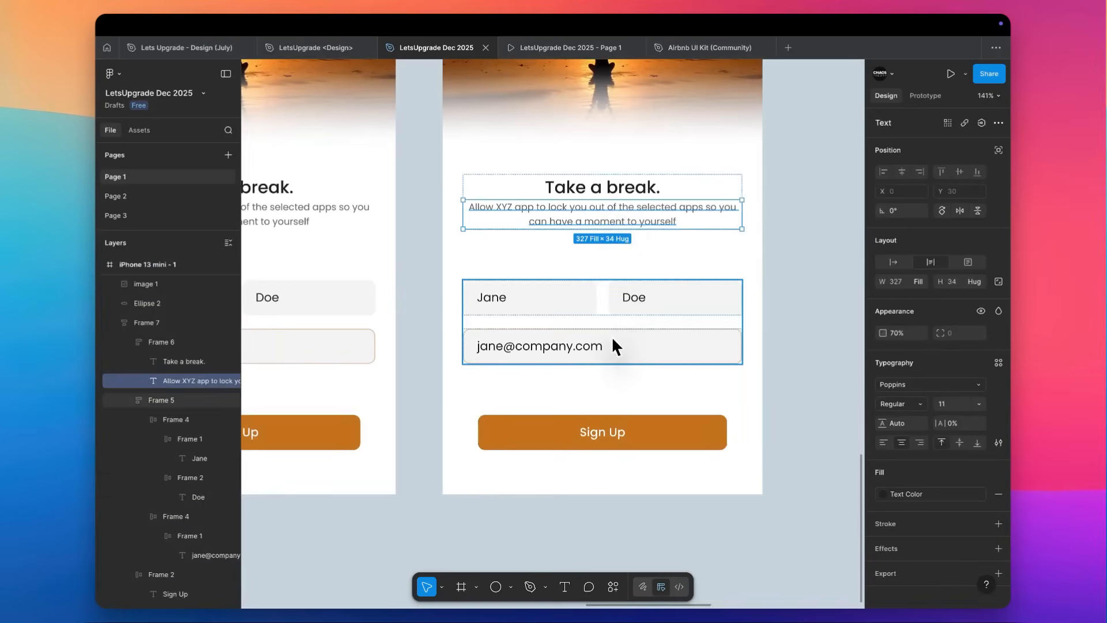
key(ctrl+c)
click(612, 340)
key(ctrl+v)
Wrap the fifth screen's e-mail field and the text below it in a vertical auto layout with 6 spacing.
shift+click(575, 349)
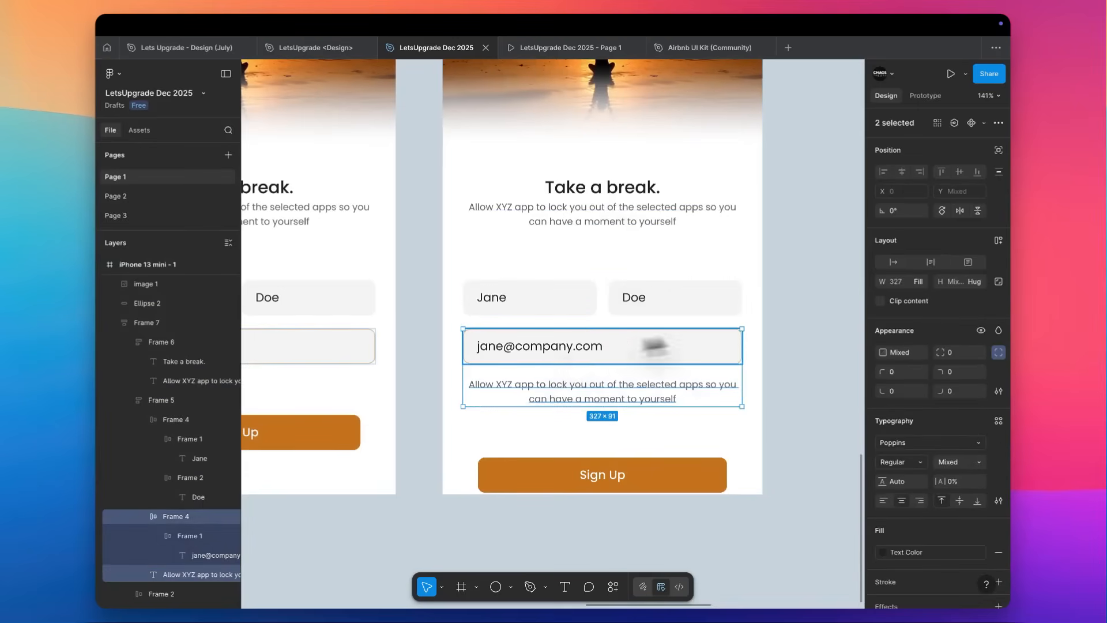
key(shift+a)
click(955, 301)
text(6)
key(Return)
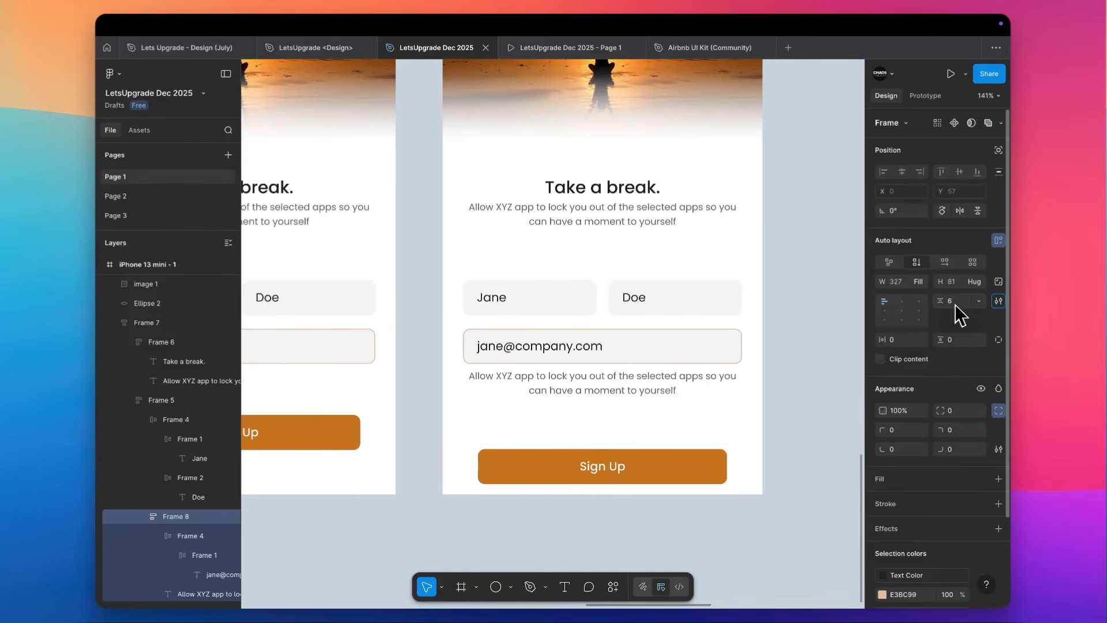
Left-align the helper text below the fifth screen's e-mail field and change its fill to the red BA2828.
double_click(635, 383)
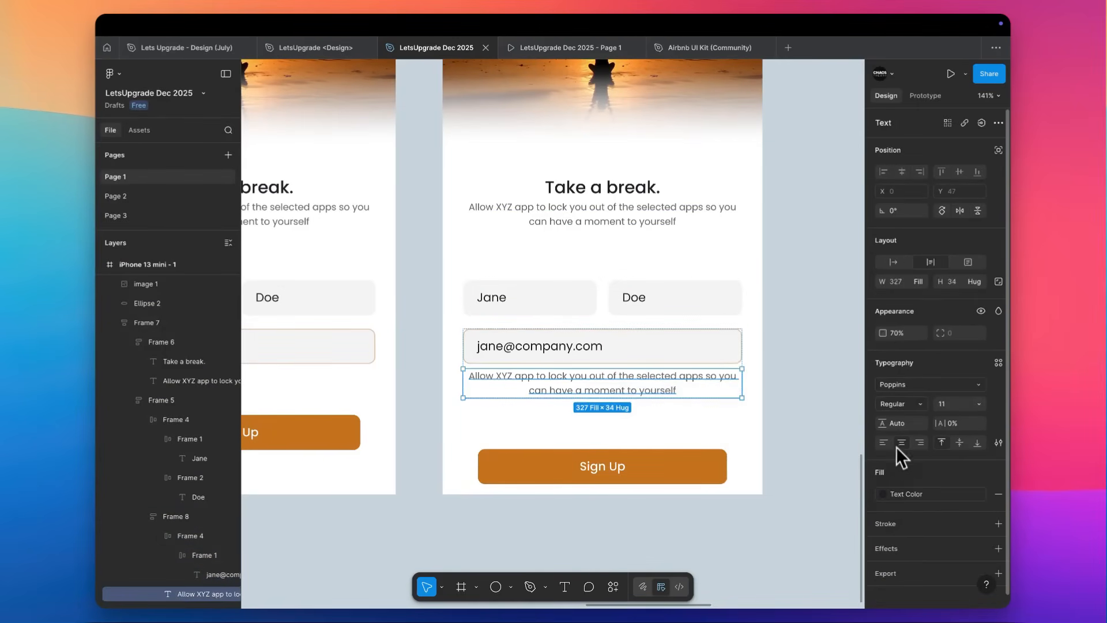
click(883, 442)
click(979, 494)
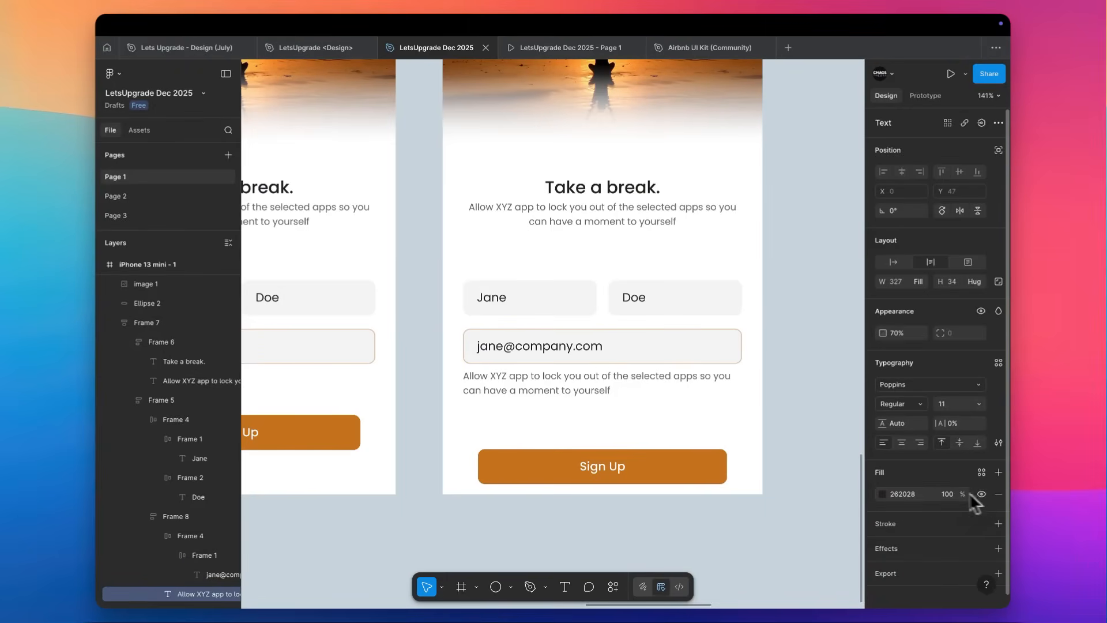
click(883, 494)
click(750, 570)
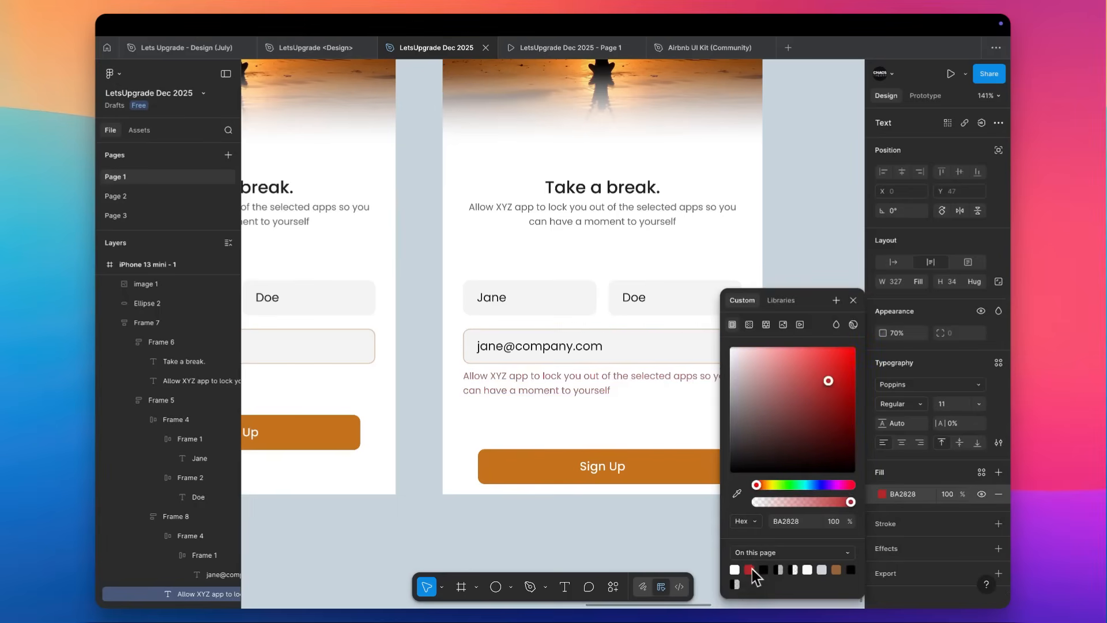
scroll(542, 392, up, 3)
Delete the @ sign from the sample e-mail address in the fifth screen's e-mail field.
double_click(542, 392)
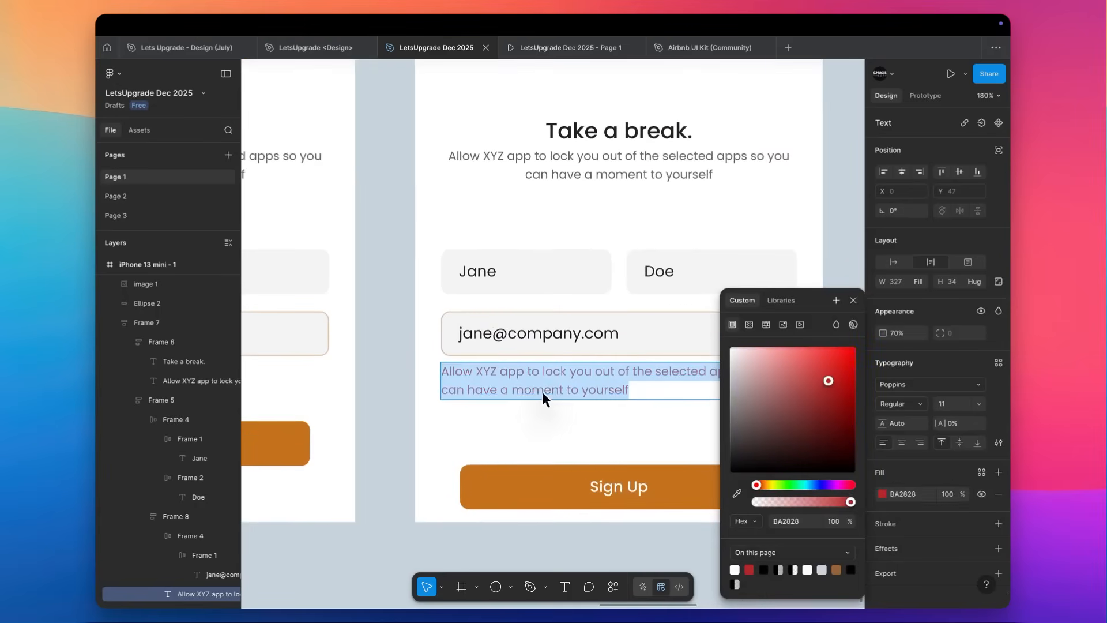
click(508, 337)
double_click(502, 325)
key(BackSpace)
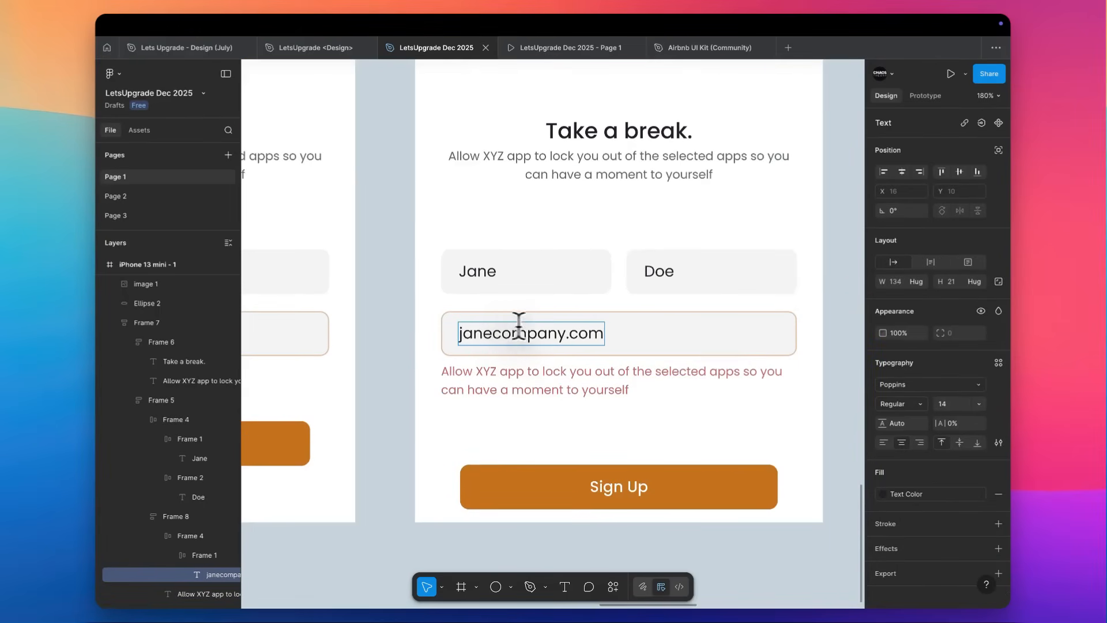
Replace the red helper text below the e-mail field with "Enter a valid email ID to proceed.".
double_click(500, 377)
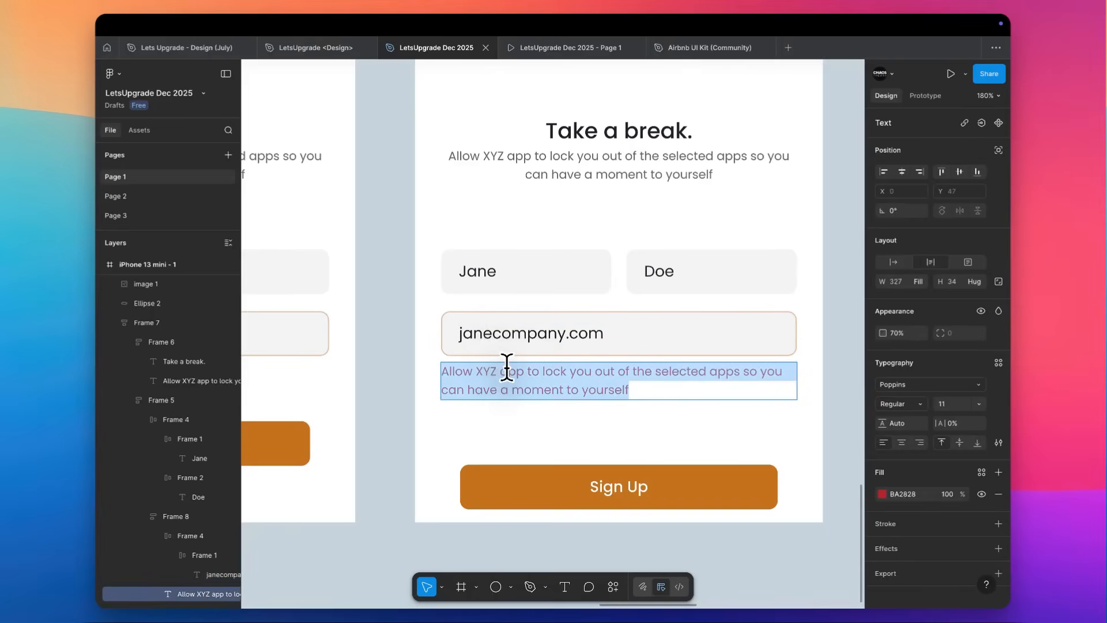
text(E)
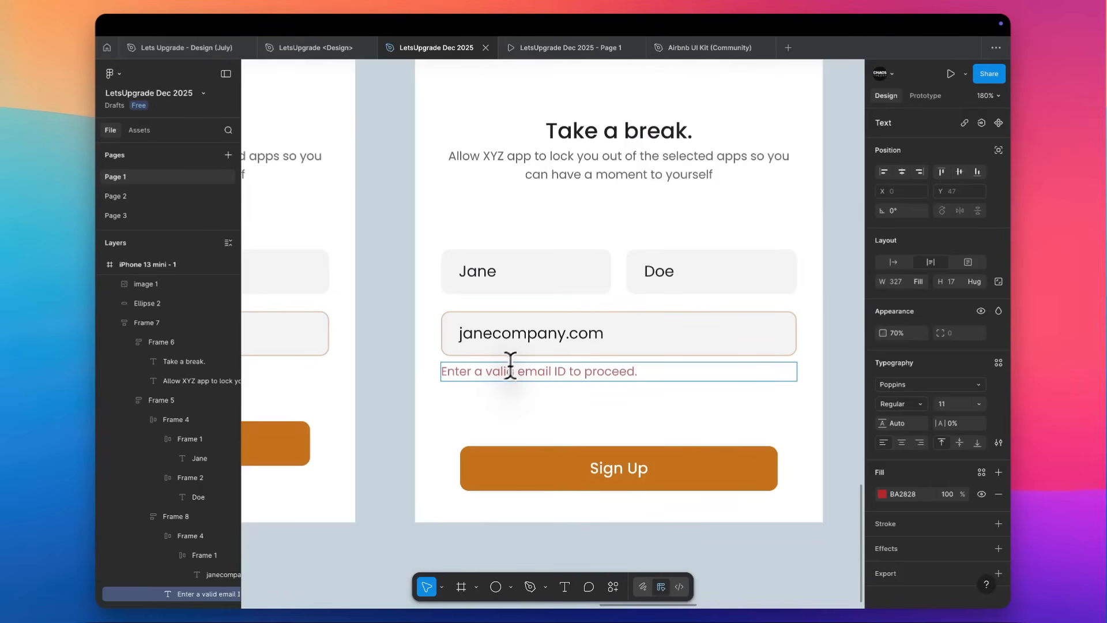
scroll(509, 367, down, 3)
scroll(531, 354, right, 1)
key(Escape)
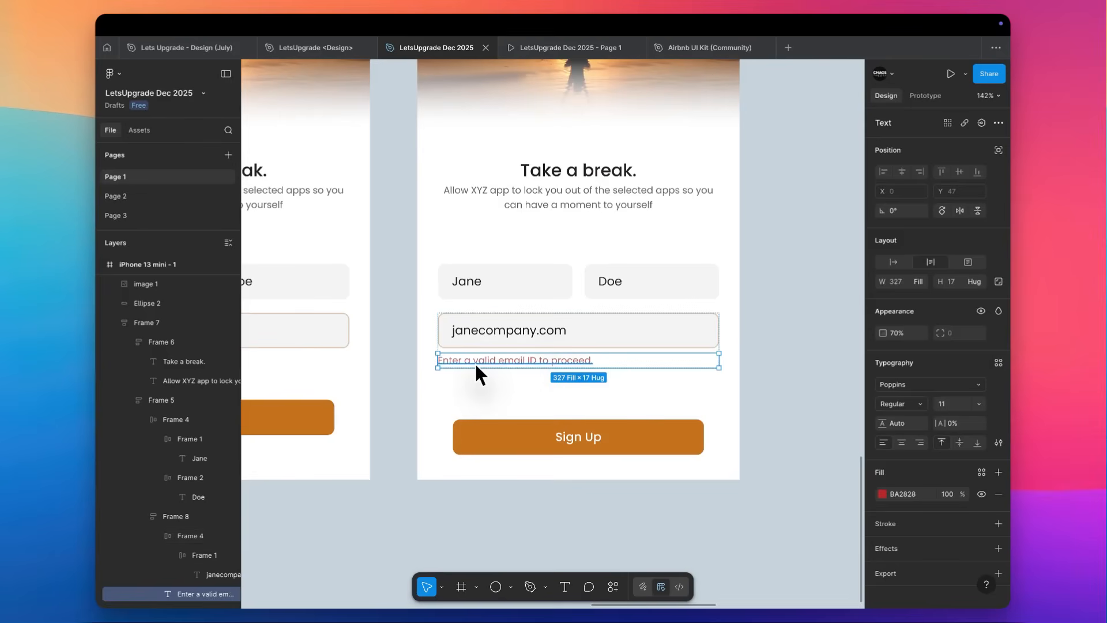
scroll(476, 362, up, 3)
scroll(370, 418, down, 5)
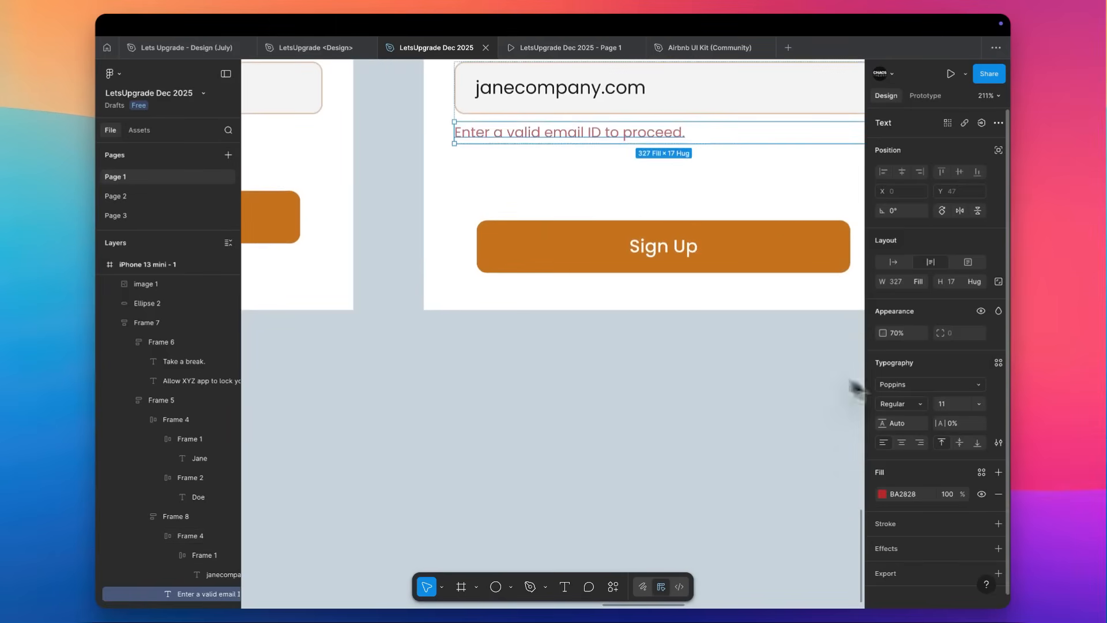
Find alert-svgrepo-com-2.svg in the Downloads folder by searching "alert" and place it on the canvas below the sunset screens.
click(679, 500)
key(super+shift+k)
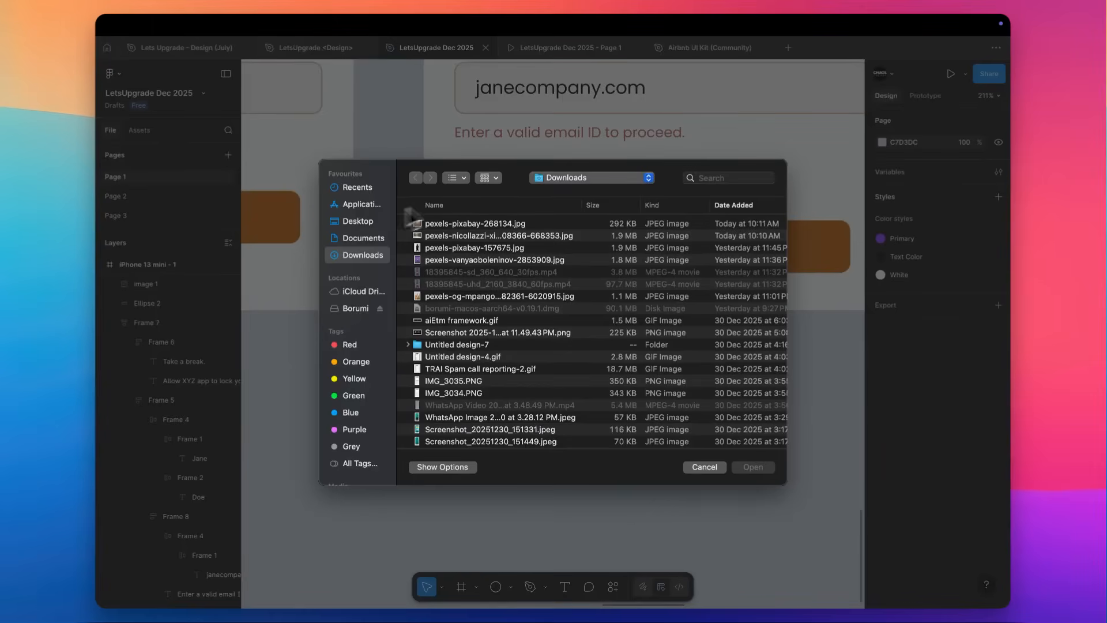
click(721, 177)
text(alert)
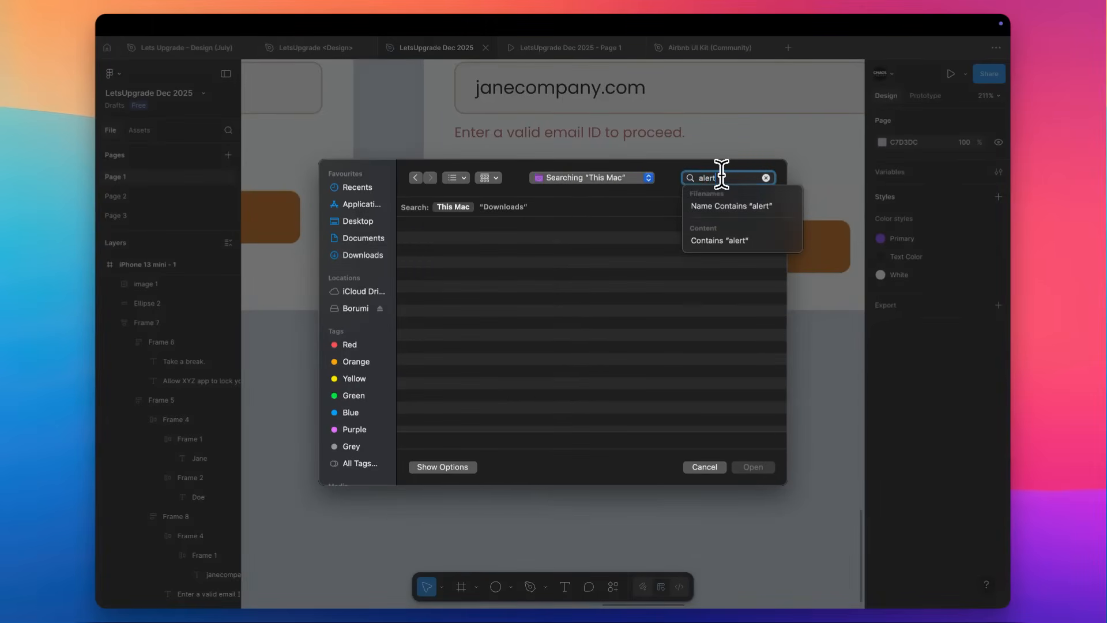
click(507, 207)
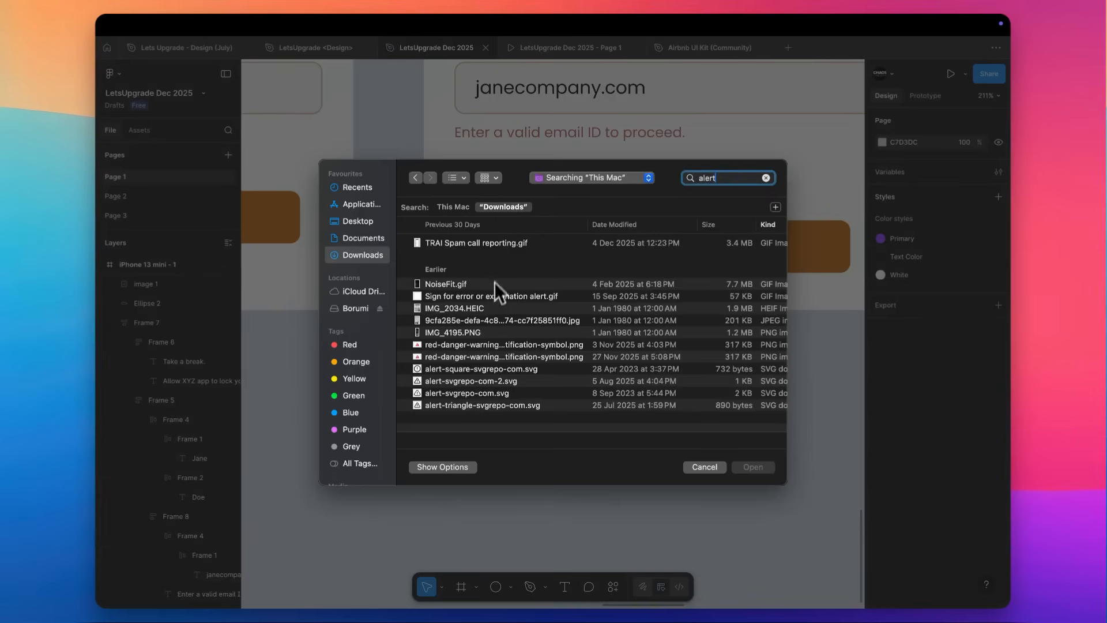
double_click(445, 380)
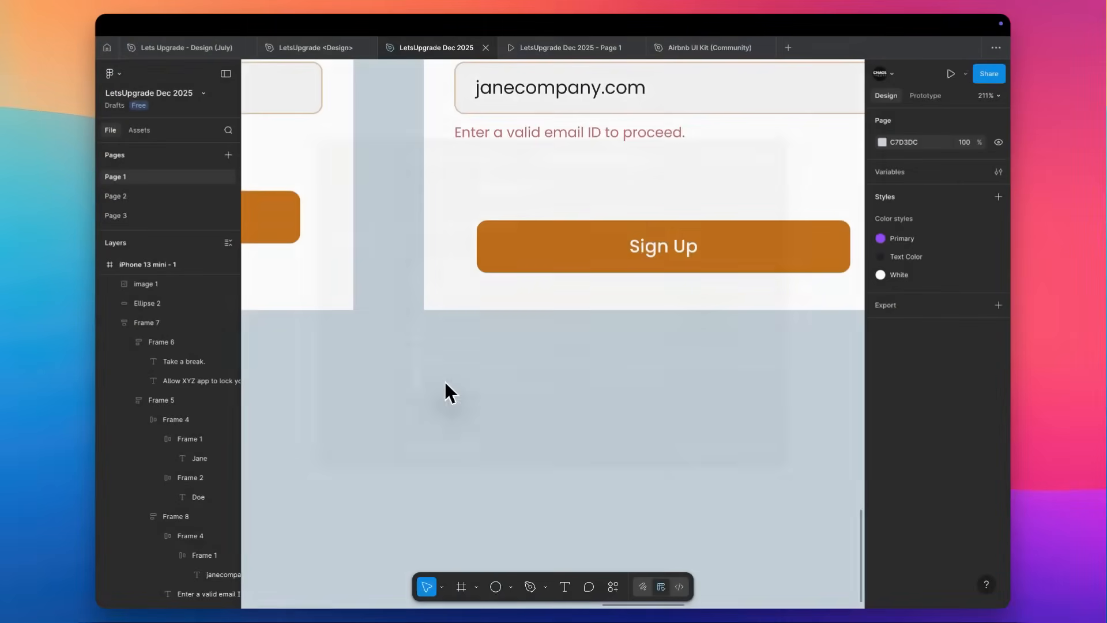
ctrl+scroll(444, 379, down, 5)
scroll(450, 392, down, 1)
click(454, 403)
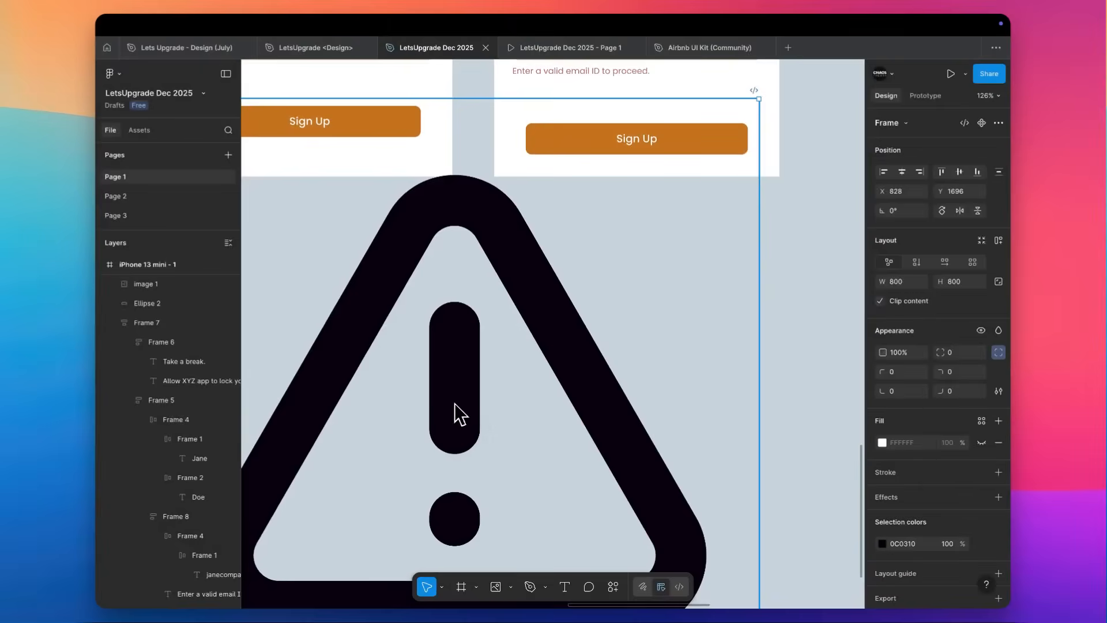
Scale the imported alert icon proportionally down to 14 × 14.
ctrl+scroll(454, 403, down, 2)
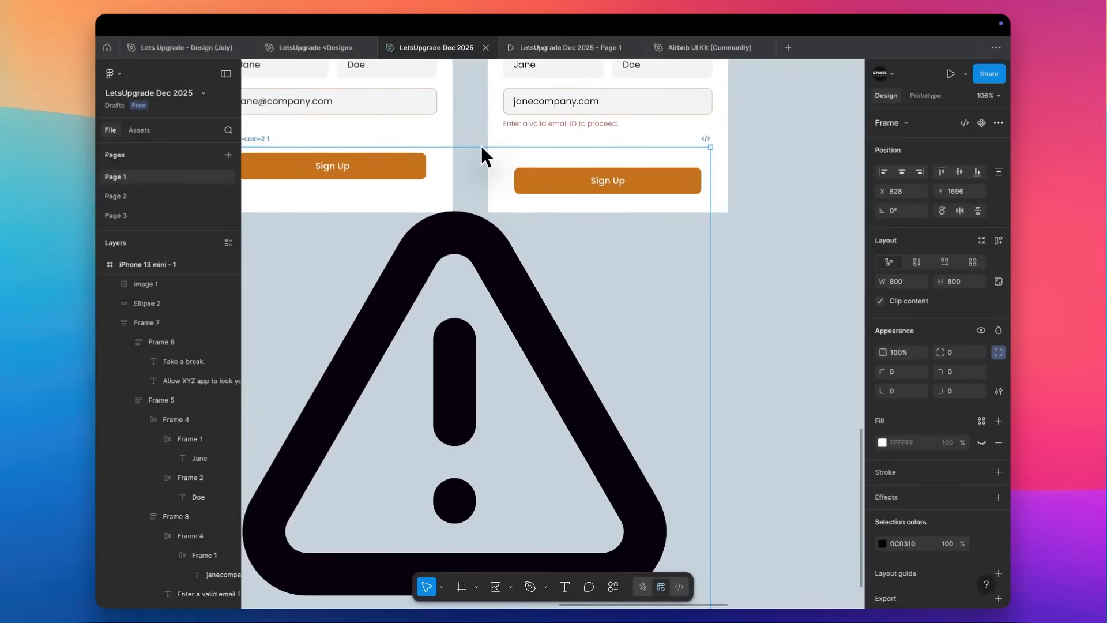
key(k)
drag(483, 144, 471, 398)
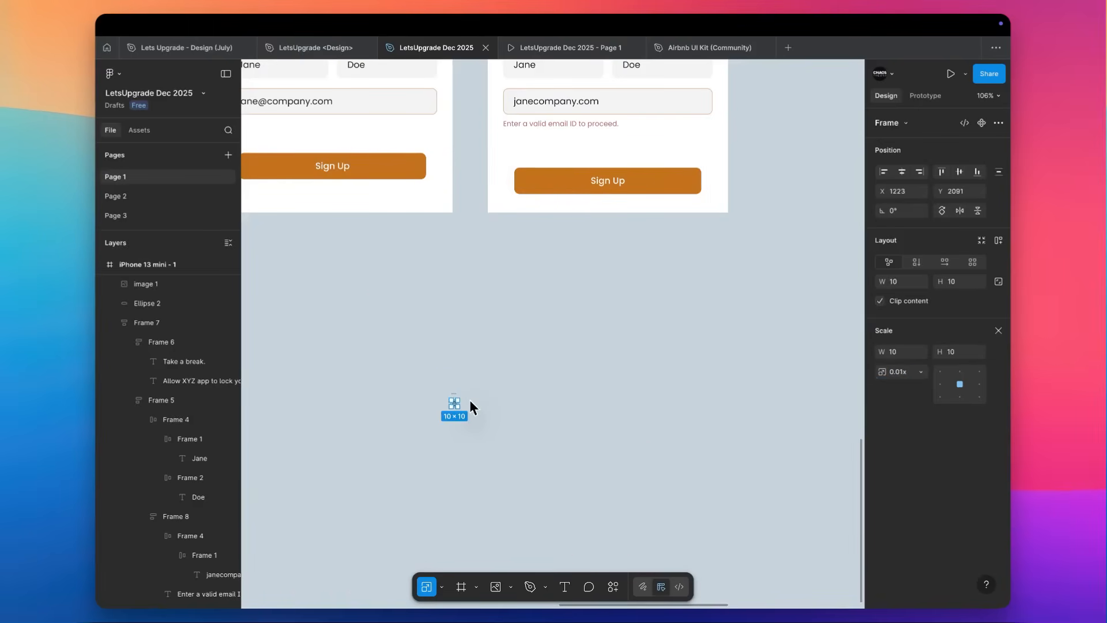
key(Escape)
Paste the alert icon into the fifth screen's e-mail group, directly below the error message.
ctrl+scroll(522, 95, up, 10)
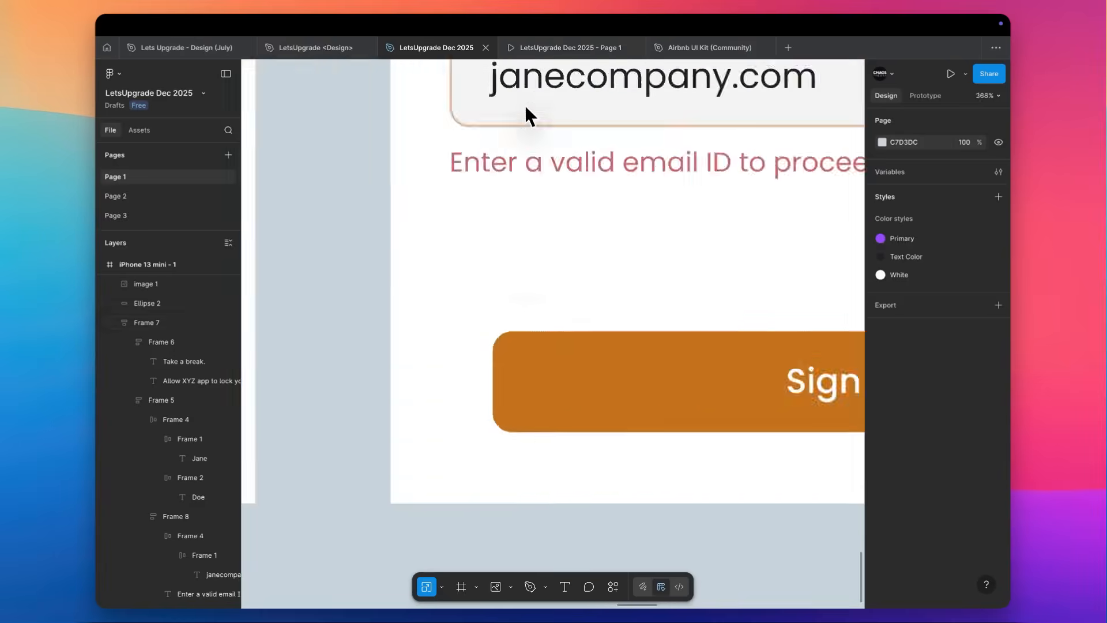
super+click(477, 241)
key(super+v)
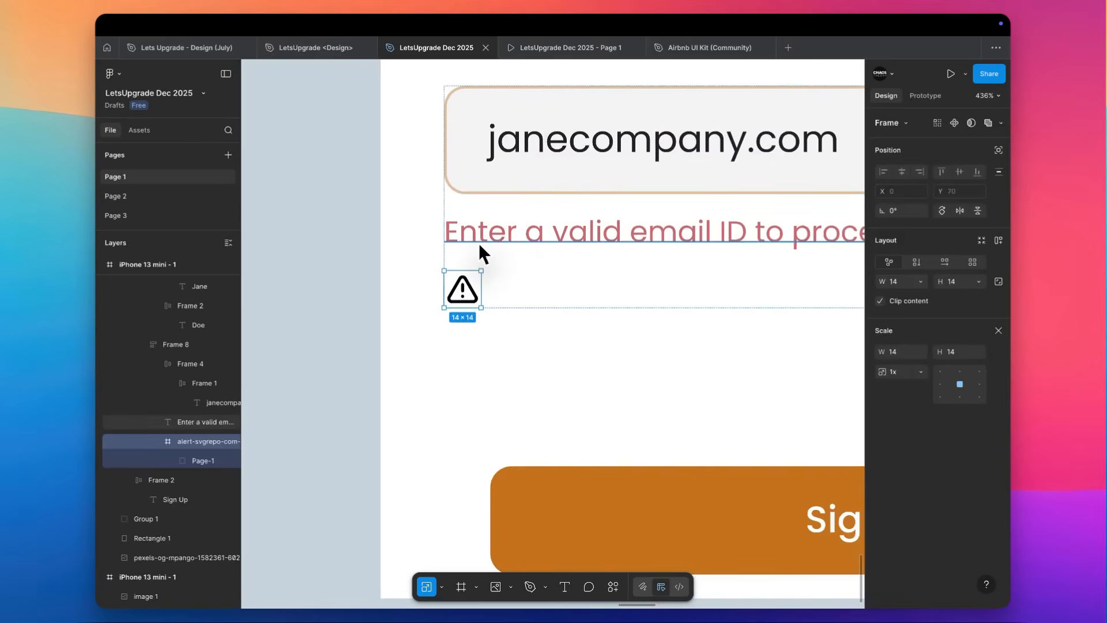
Wrap the error message and the alert icon in a horizontal auto layout with 6 spacing, aligned to the vertical centre.
shift+click(517, 229)
key(shift+a)
key(v)
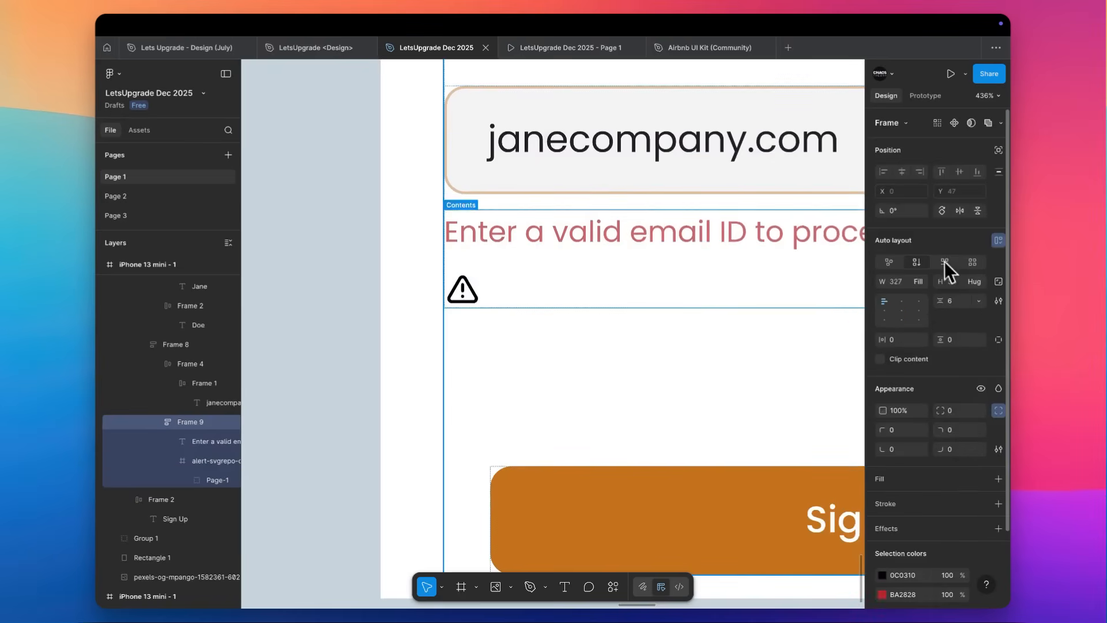
click(943, 264)
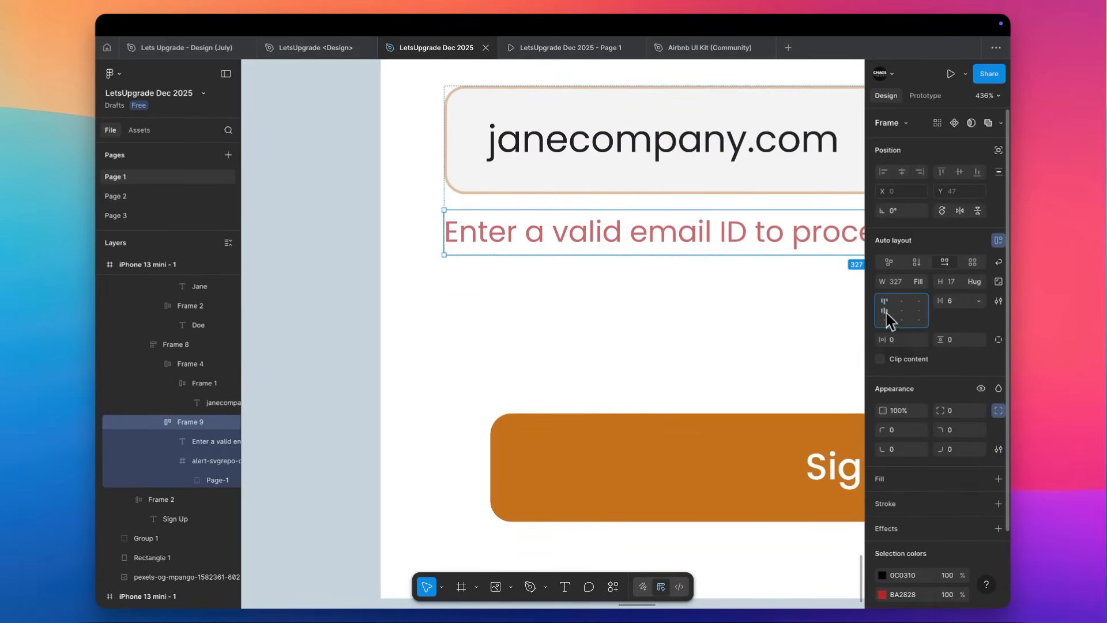
Recolor the alert icon from near-black to the error message's red, BA2828.
scroll(908, 485, down, 2)
click(906, 538)
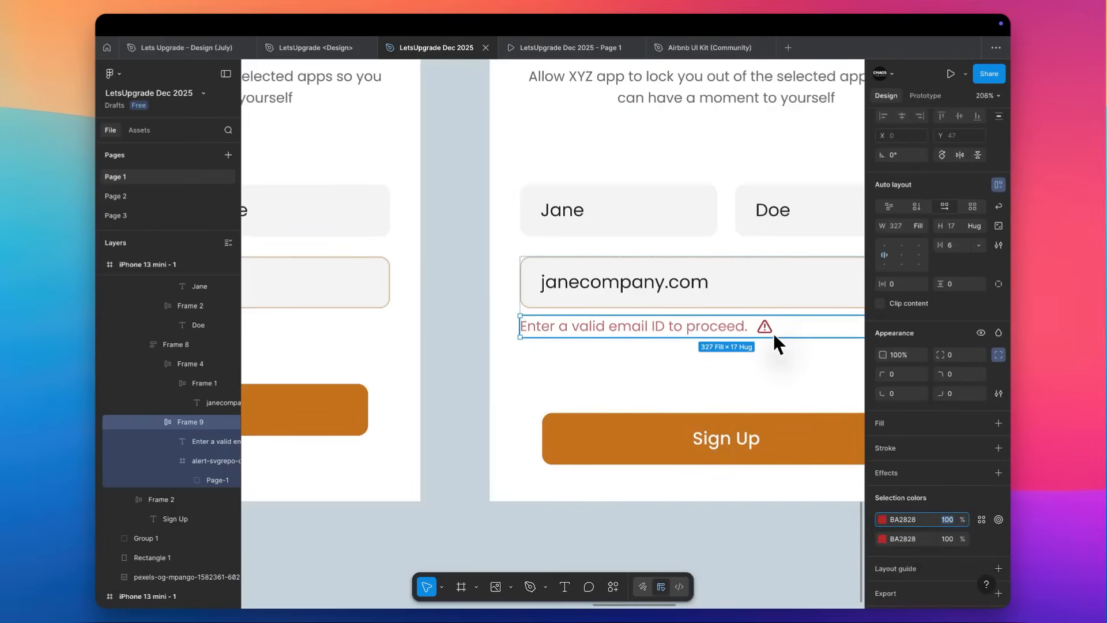
scroll(773, 334, right, 1)
Move the alert icon in front of the error message within their row.
click(695, 314)
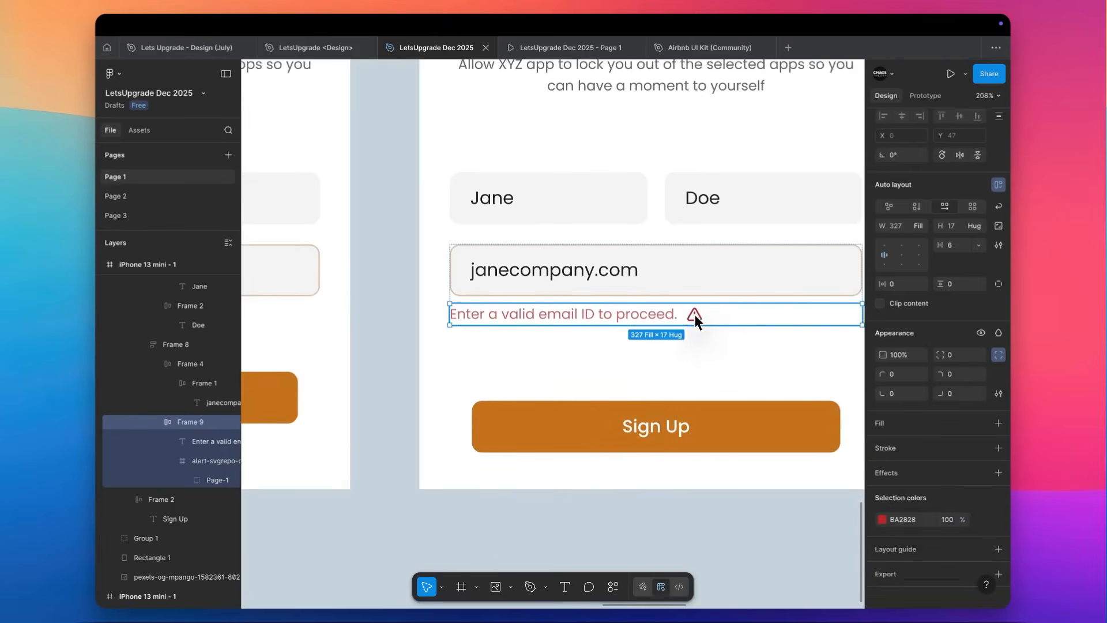
click(694, 314)
key(Left)
Brighten the shared red of the alert icon and the error message to D70606.
shift+click(562, 314)
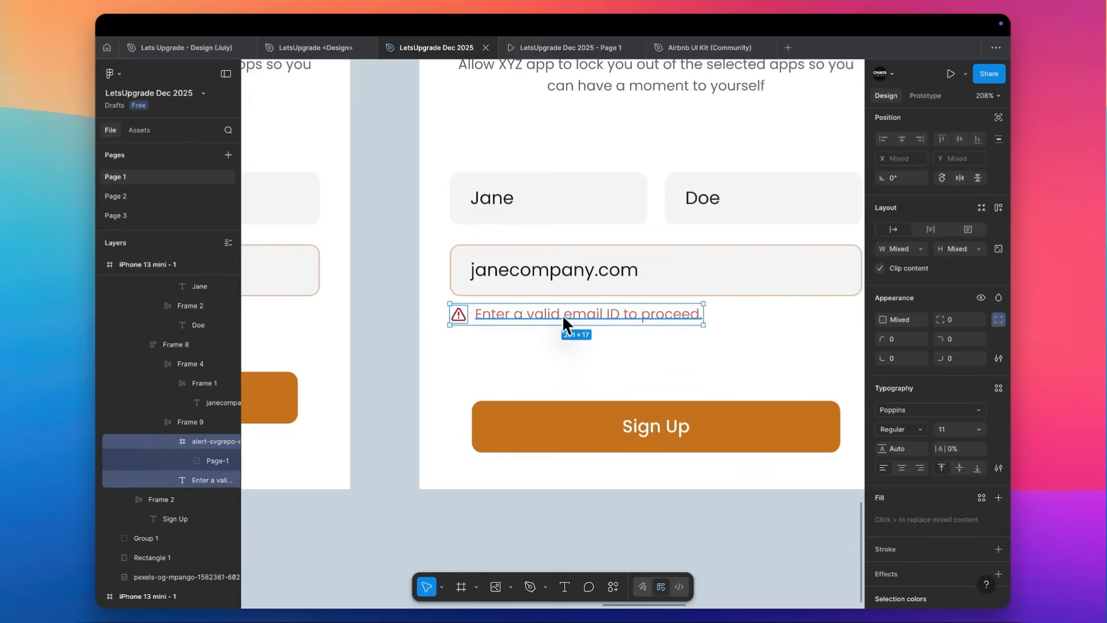
scroll(945, 454, down, 3)
click(882, 536)
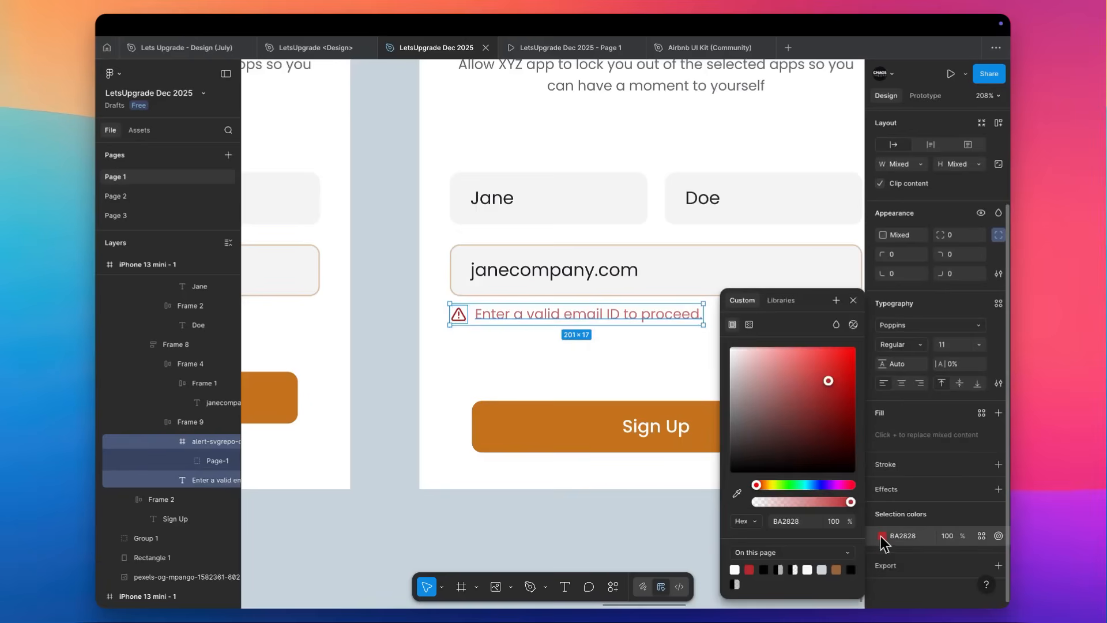
drag(829, 376, 852, 367)
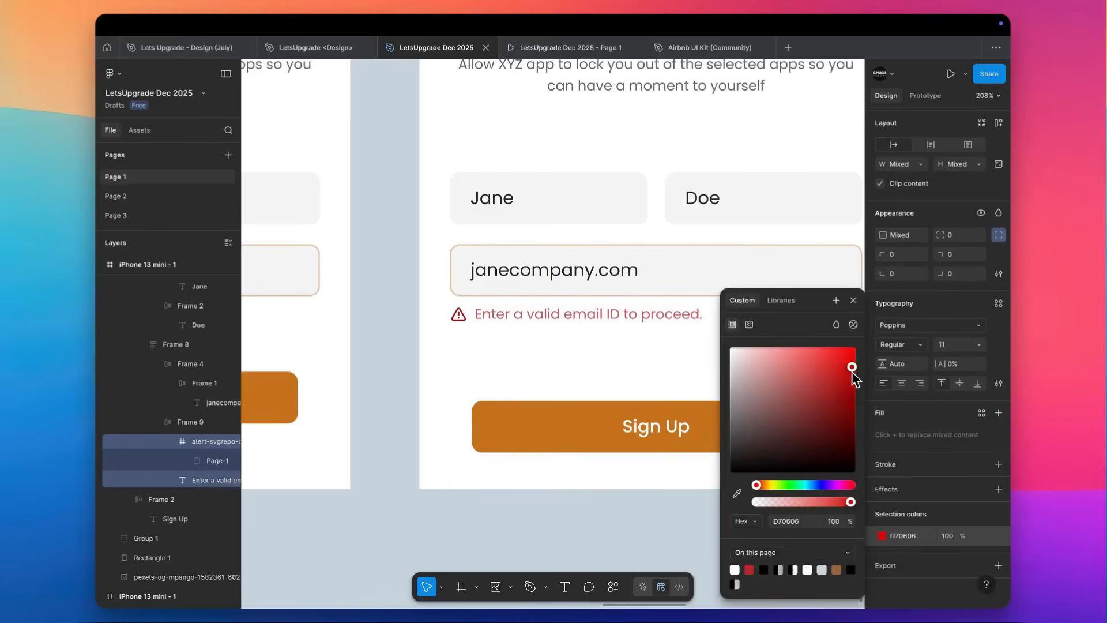
Give the error message below the e-mail field a slightly heavier Poppins font weight.
click(526, 317)
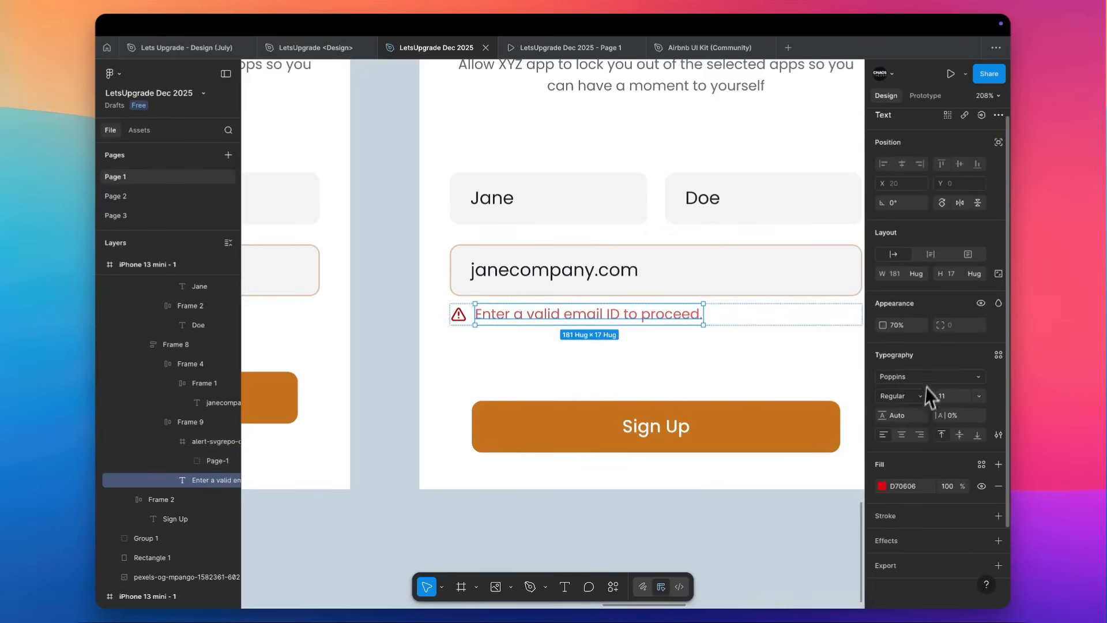
click(898, 398)
click(899, 410)
click(413, 348)
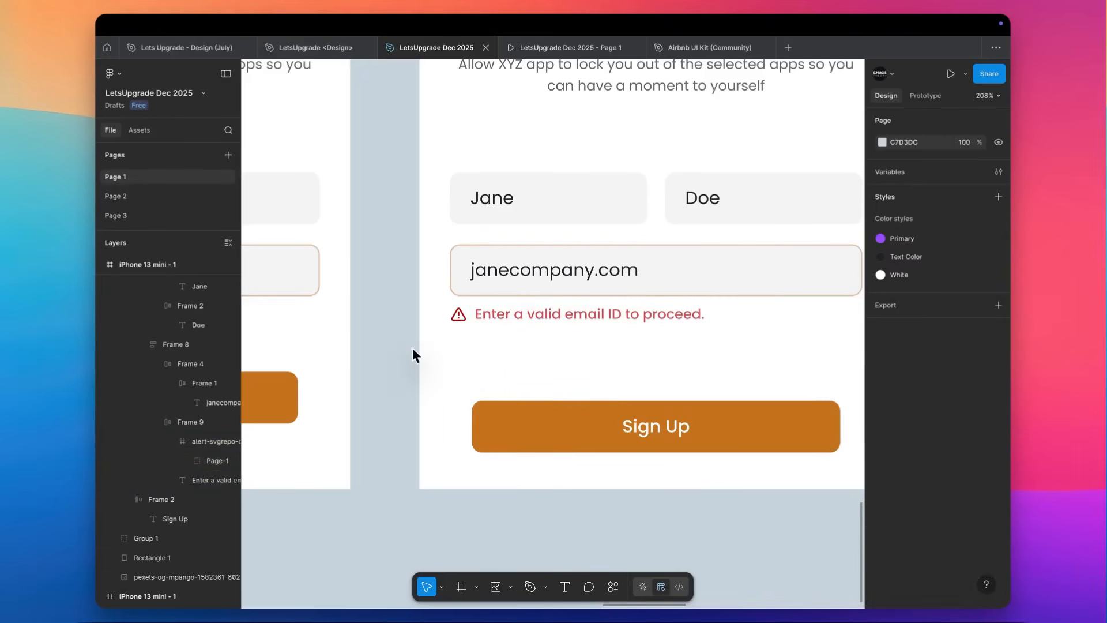
Copy the properties of the fourth screen's last-name field onto the fifth screen's e-mail field to remove its outline.
scroll(411, 348, down, 5)
scroll(411, 347, down, 5)
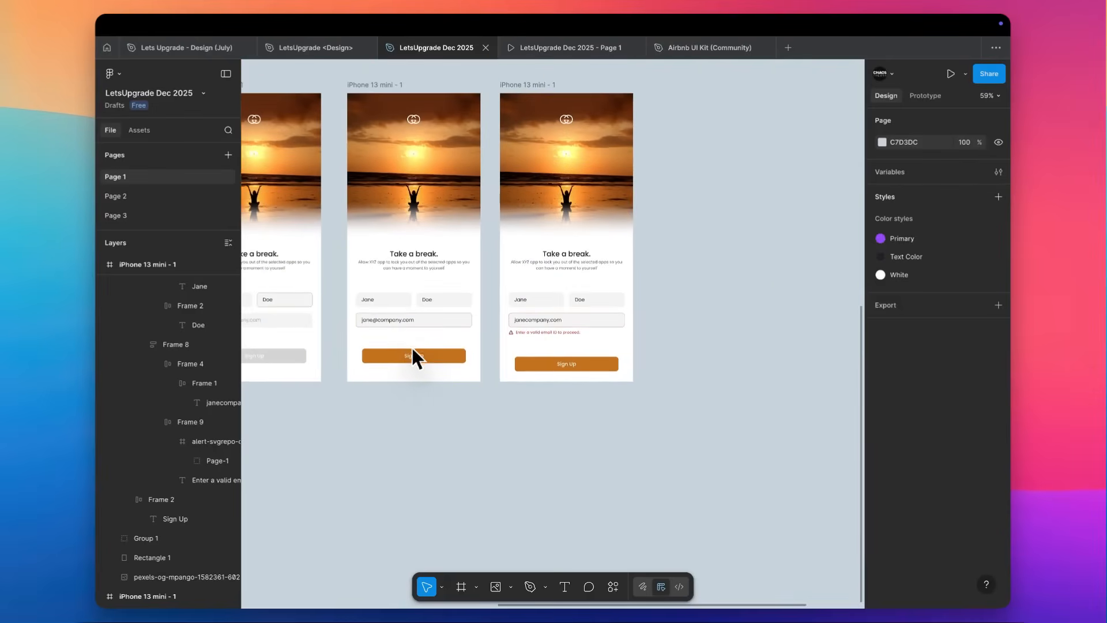
scroll(529, 359, up, 8)
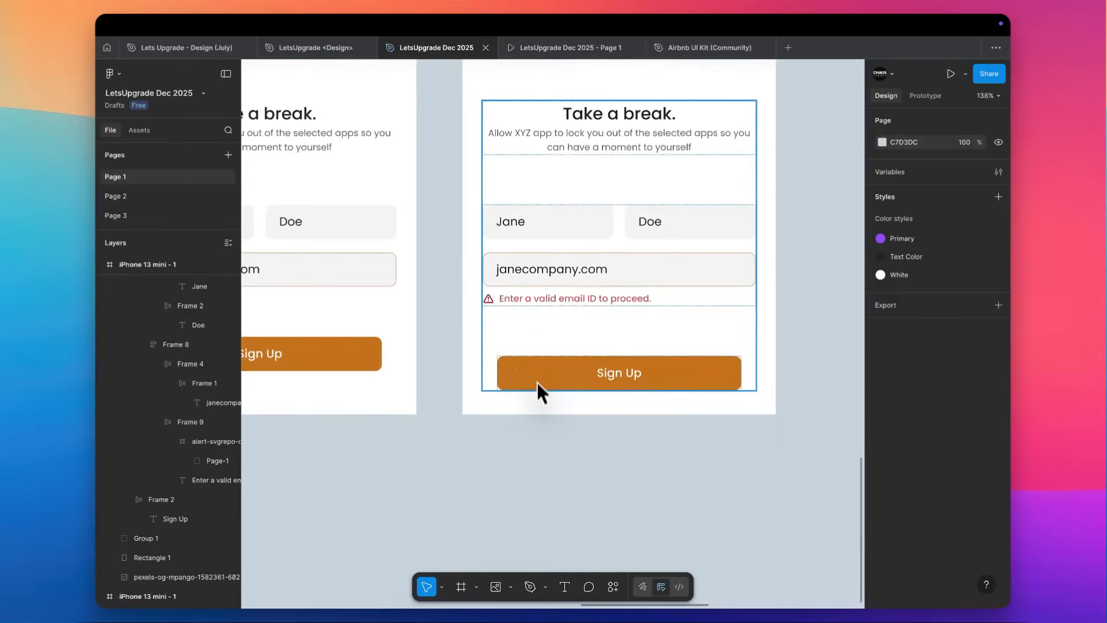
super+click(380, 226)
key(super+alt+c)
super+click(645, 260)
key(super+alt+v)
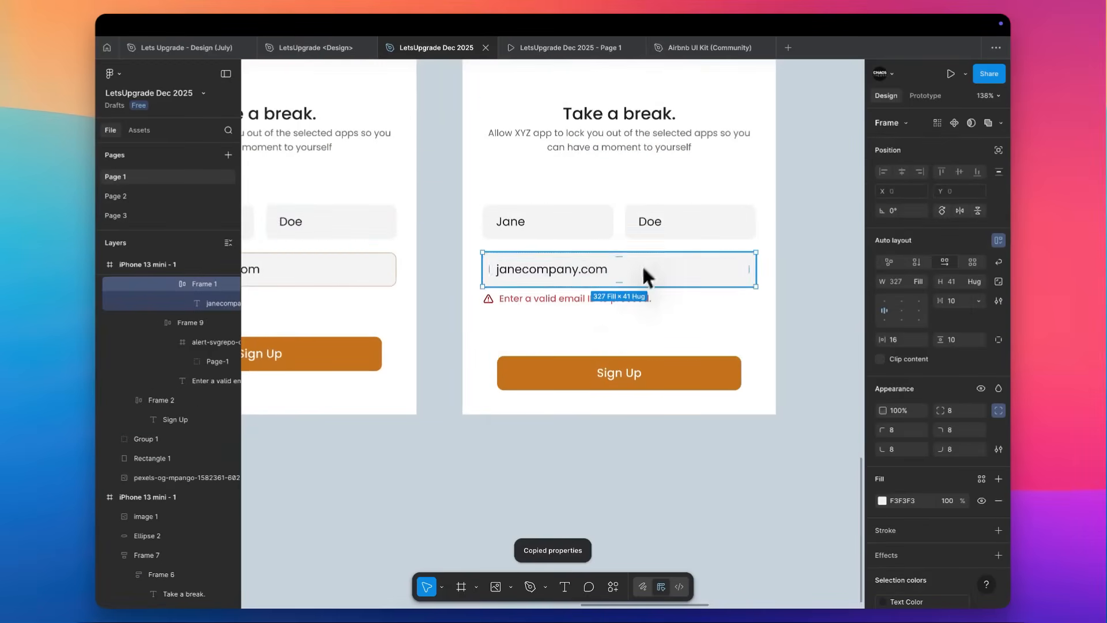
Apply the third screen's grey disabled Sign Up button style to the fifth screen's Sign Up button.
scroll(556, 351, down, 6)
super+click(577, 356)
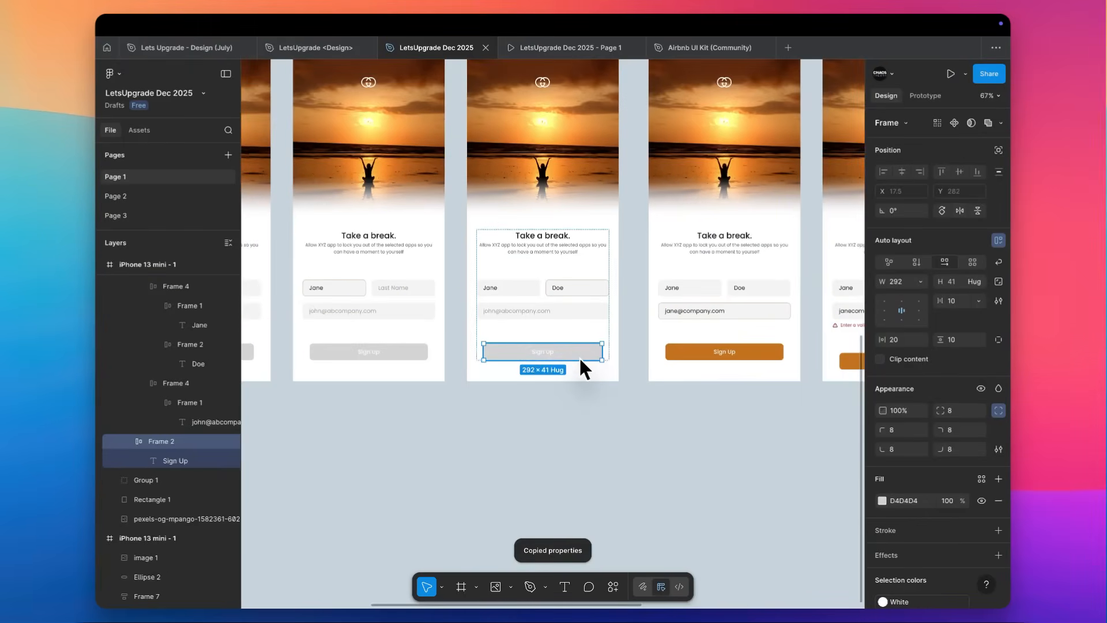
scroll(579, 356, up, 1)
super+click(604, 376)
key(super+alt+v)
scroll(604, 377, up, 4)
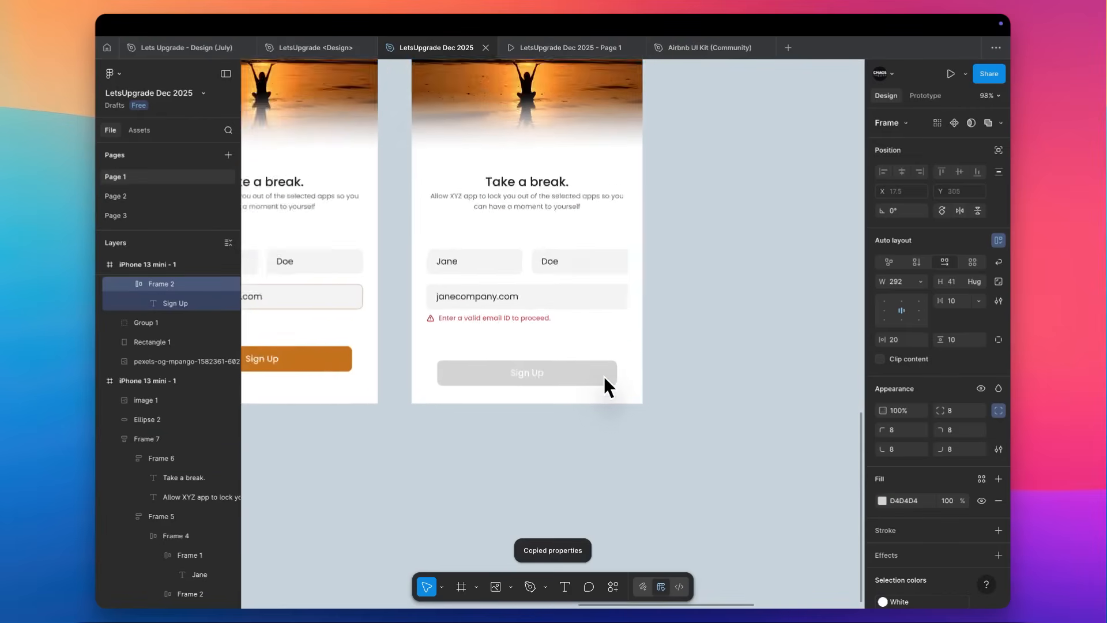
scroll(604, 376, down, 3)
scroll(511, 317, up, 1)
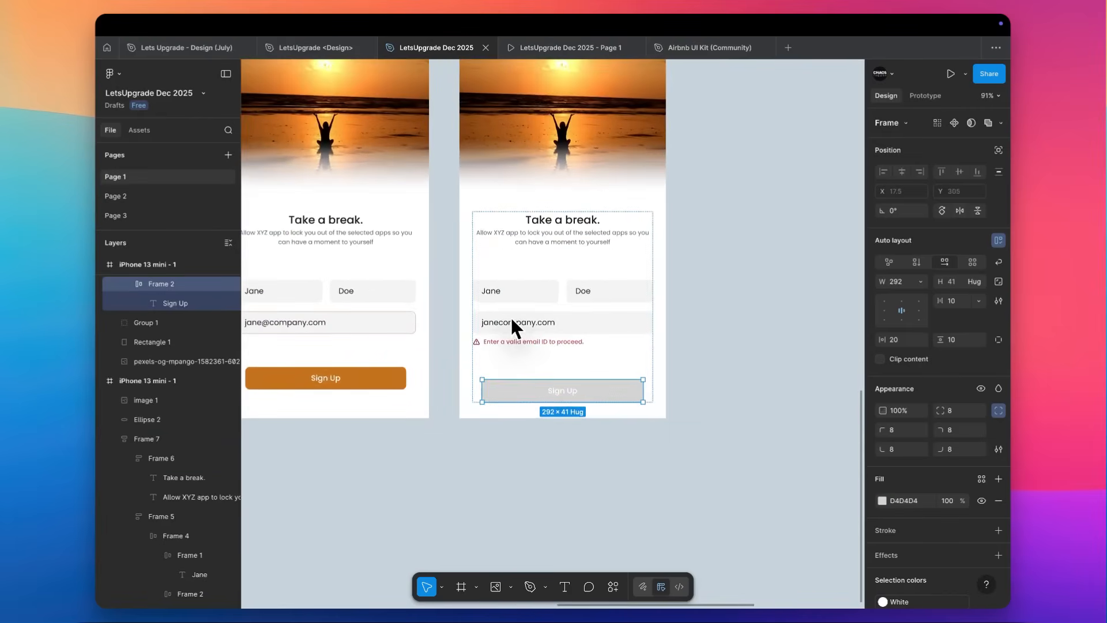
scroll(511, 317, down, 2)
scroll(511, 317, down, 5)
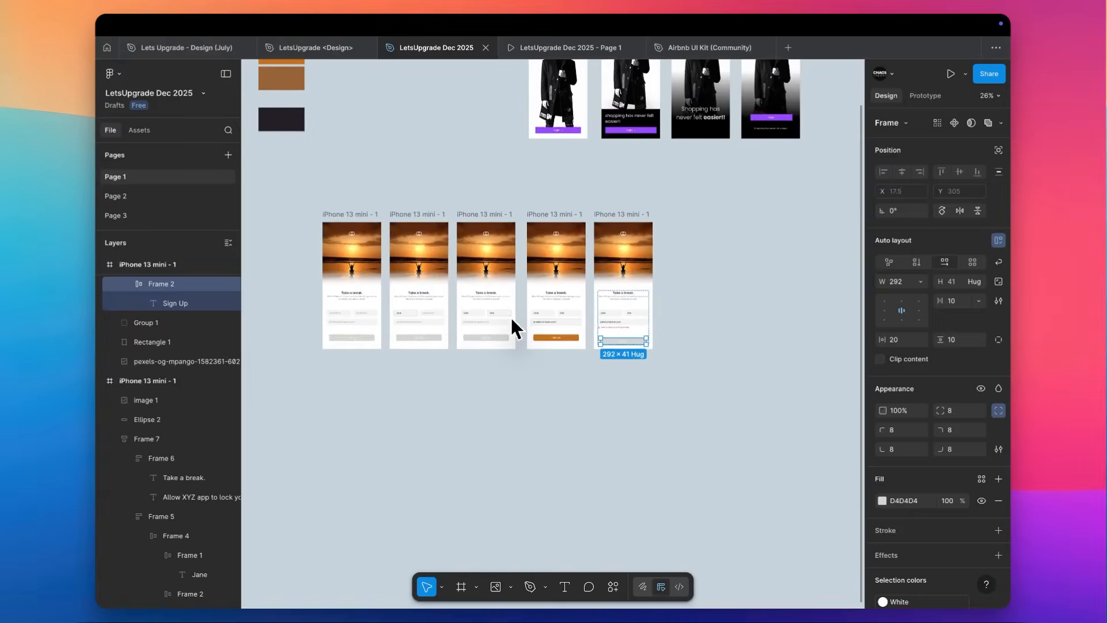
scroll(512, 319, right, 1)
scroll(511, 318, up, 1)
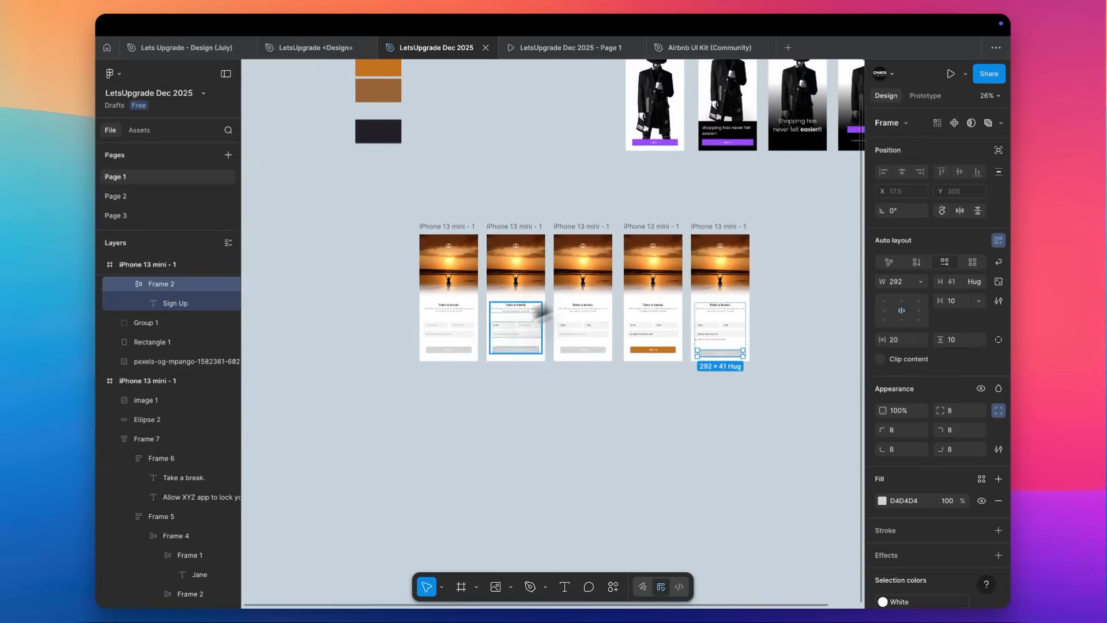